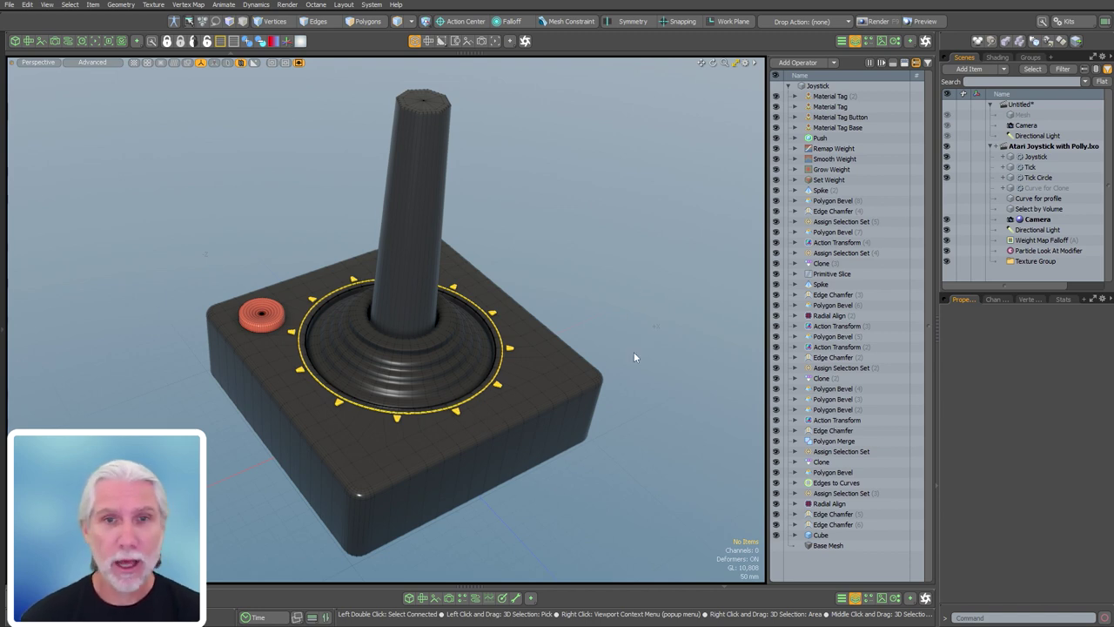
- Set the base Cube operation's Size X and Size Z to 1.25 m while mesh operation evaluation is paused
left_click_drag(633, 352, 646, 372, "alt")
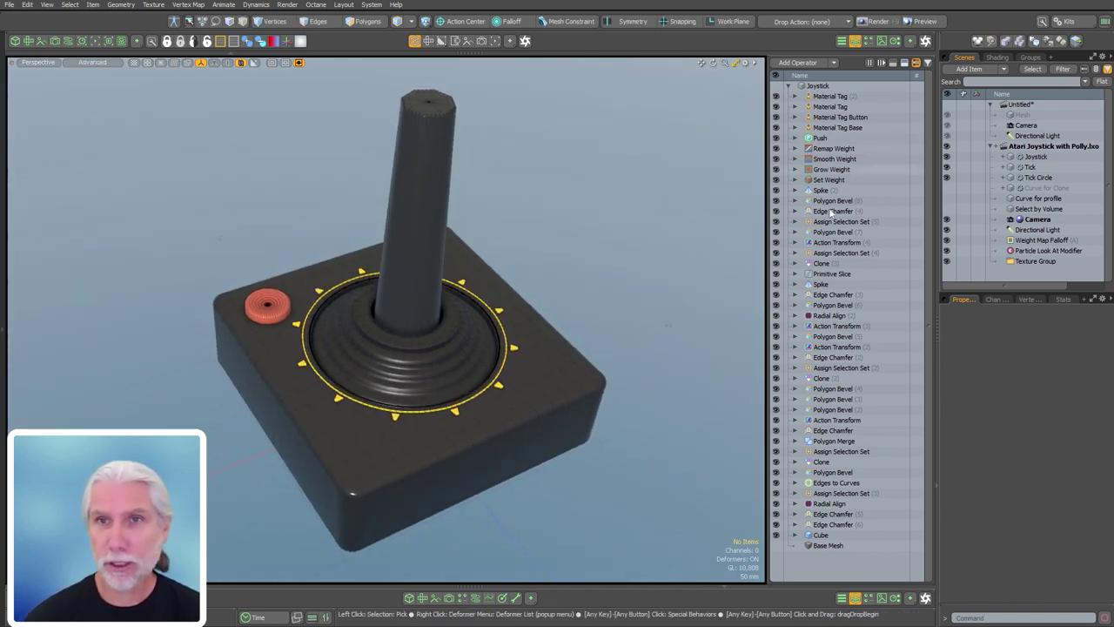
mouse_move(644, 490)
left_mouse_down("alt")
mouse_move(600, 466)
mouse_move(655, 497)
left_mouse_up("alt")
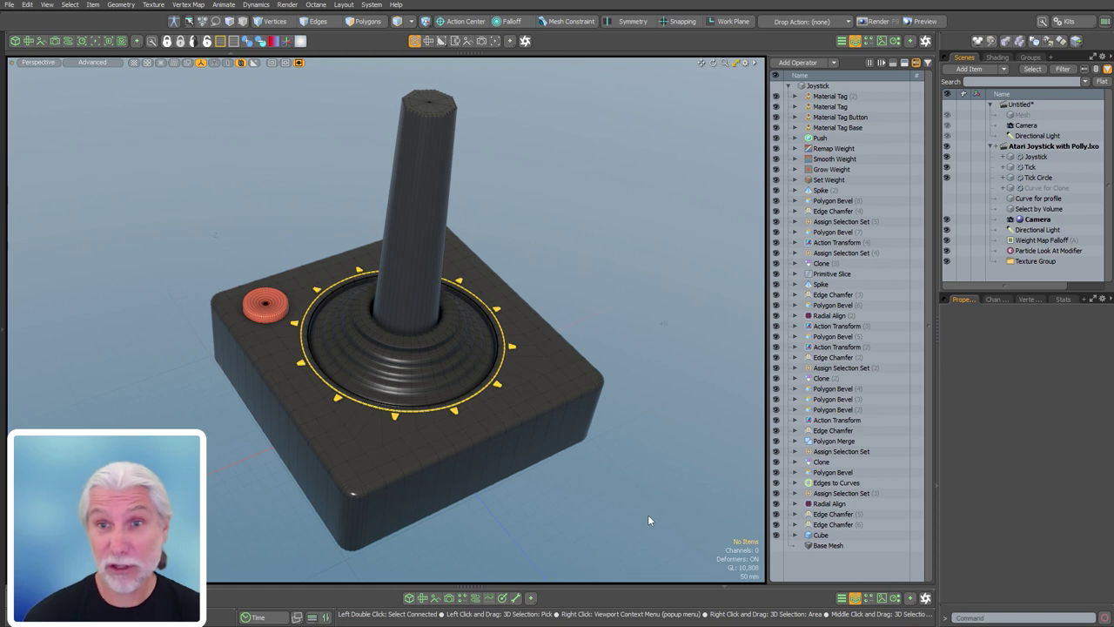
left_click(816, 535)
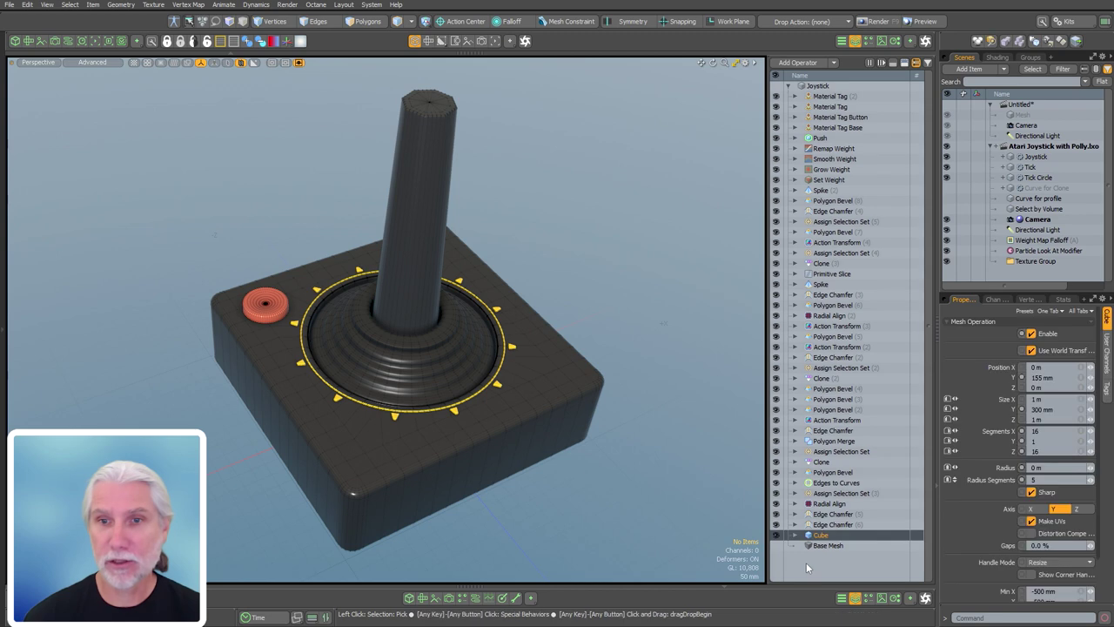
left_click(871, 63)
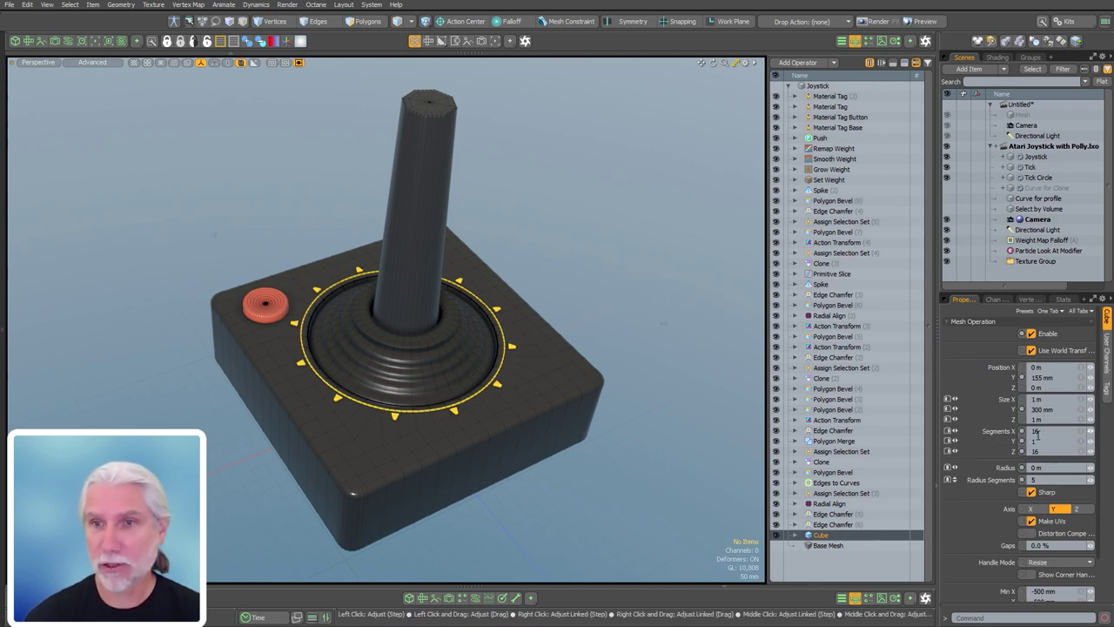
left_click(1051, 399)
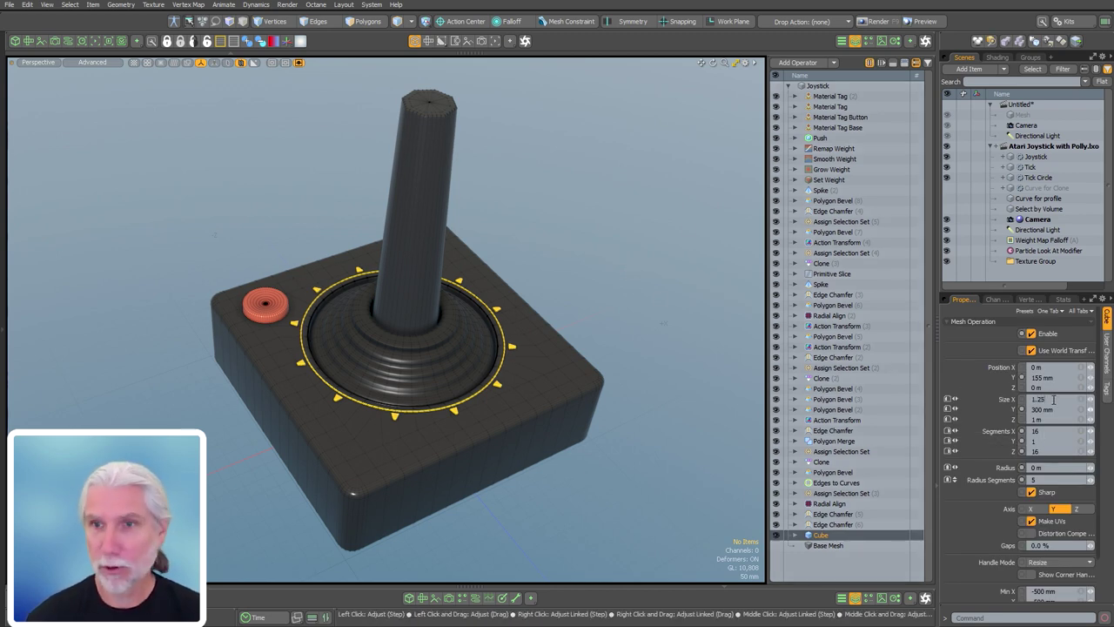
type("1.25")
key("Tab")
key("Tab")
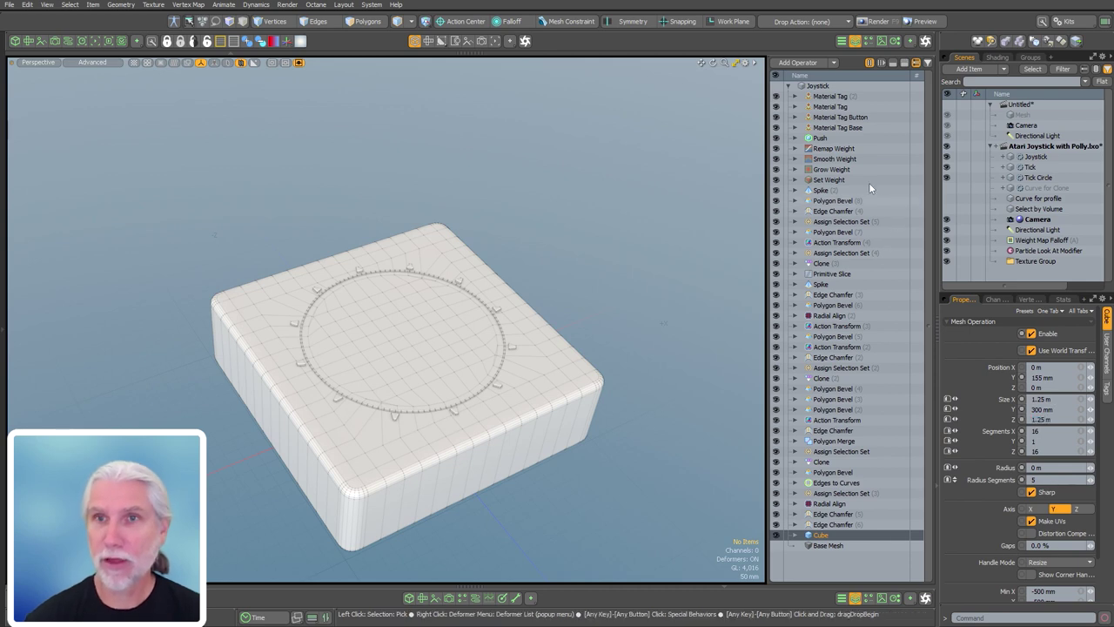
left_click(600, 310)
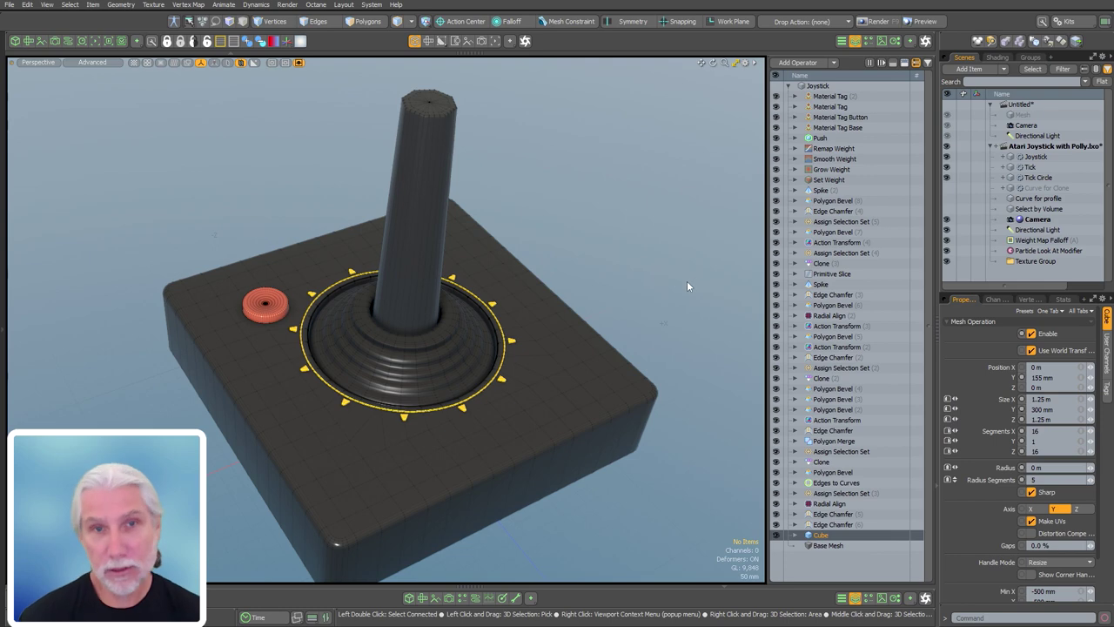
- Set the Radial Align operation's radius to 99%
left_click(834, 503)
left_click_drag(590, 333, 598, 320, "alt+shift")
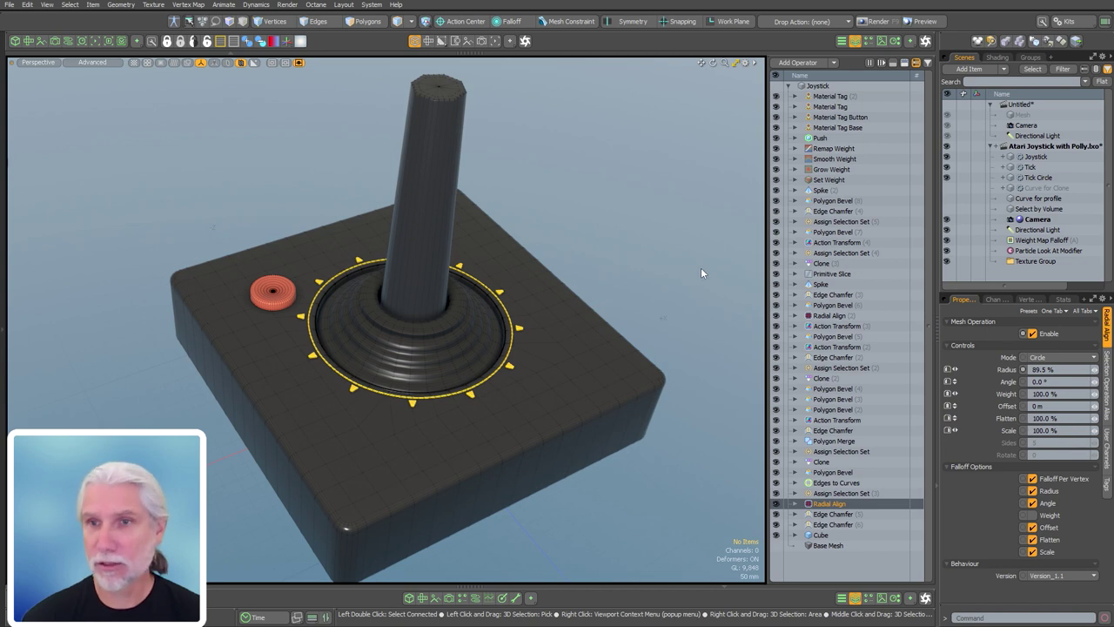
left_click(1058, 369)
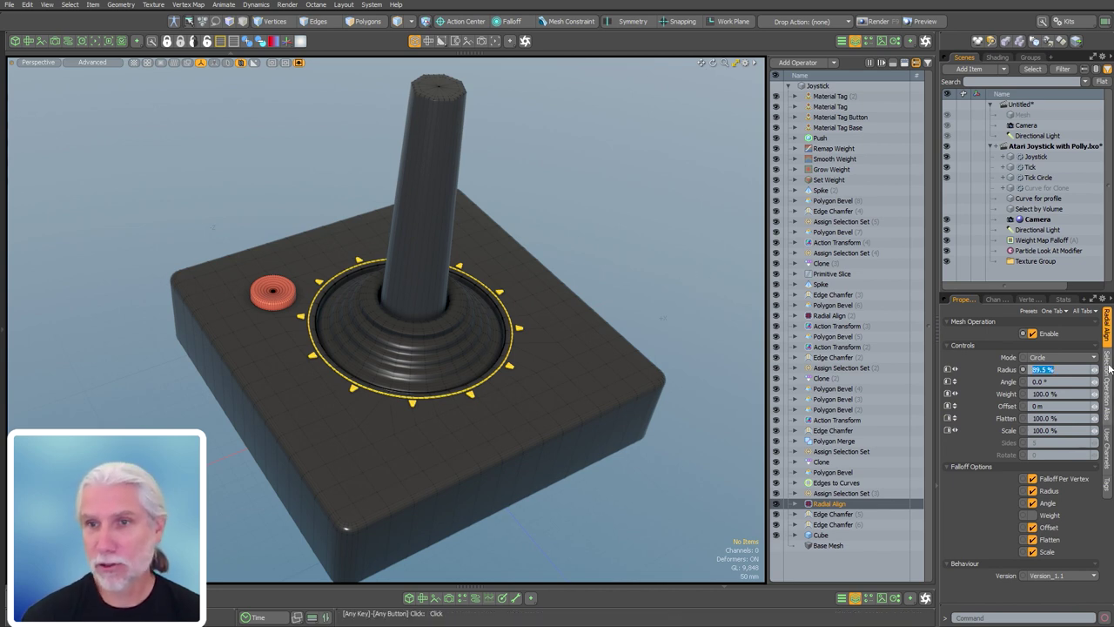
type("9")
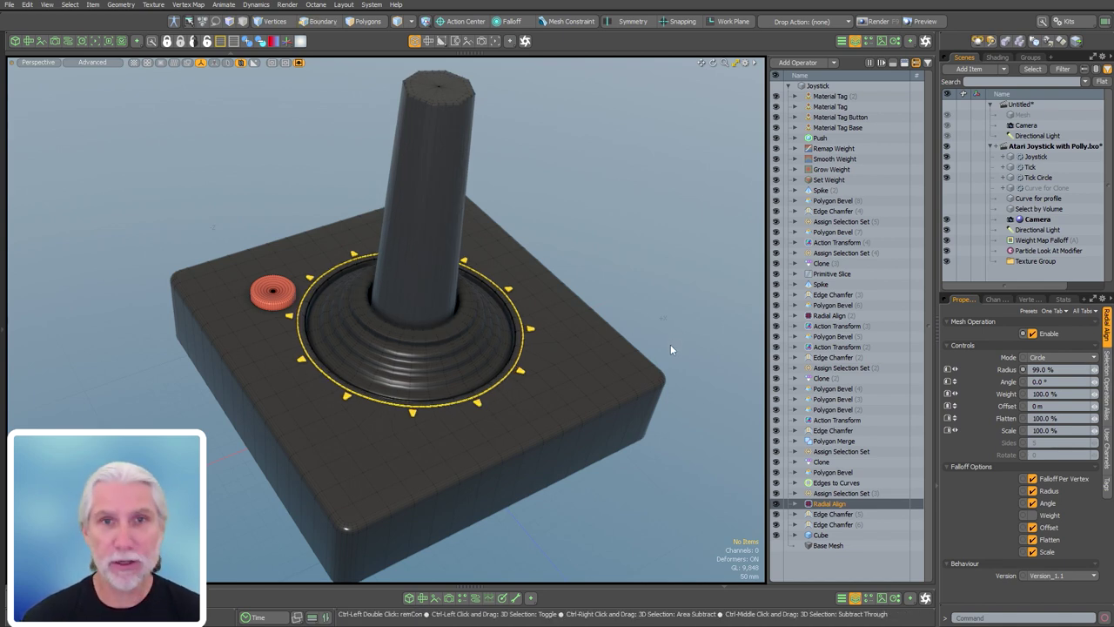
- Undo the Radial Align radius change and the base Cube size changes
key("ctrl+z")
key("ctrl+z")
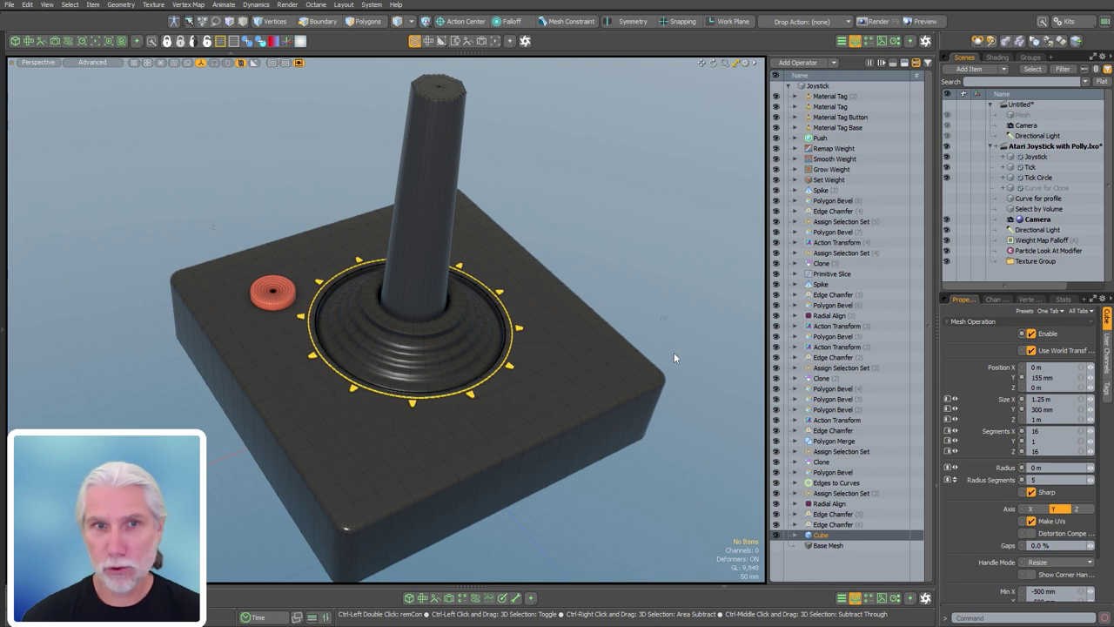
key("ctrl+z")
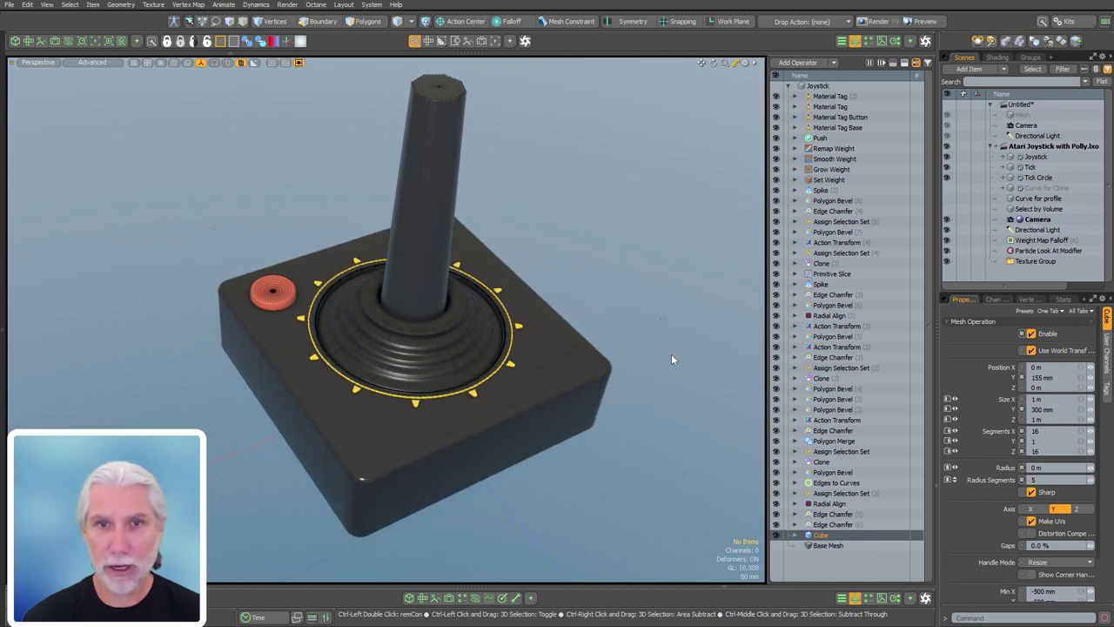
- Disable all Joystick mesh operations above the base Cube, and re-enable the two Edge Chamfers directly above it
left_click(870, 63)
left_click_drag(777, 102, 777, 525)
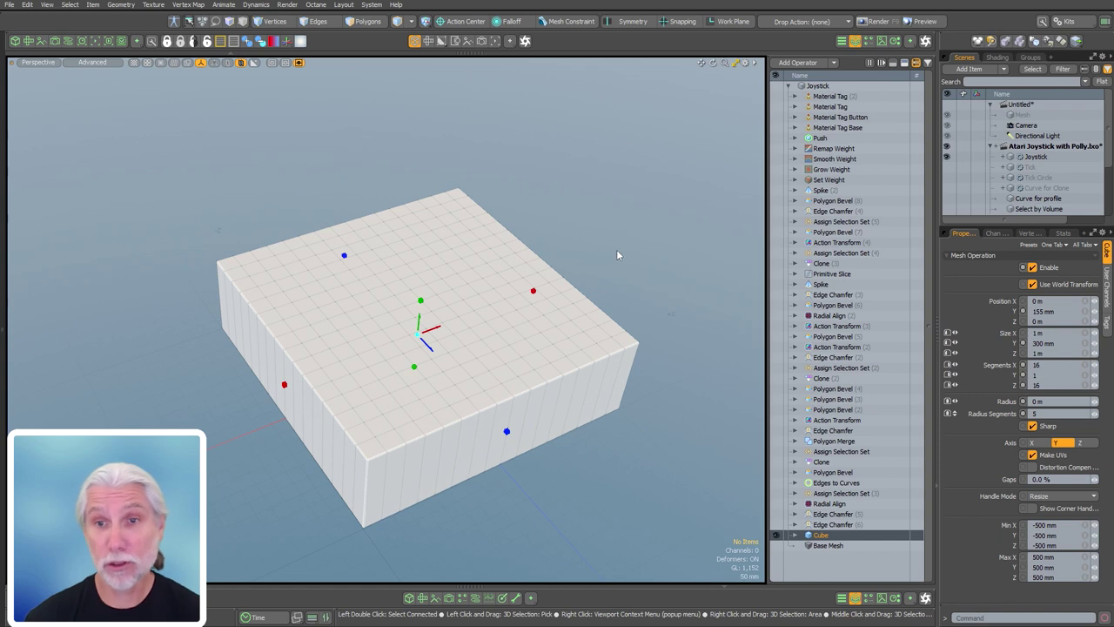
left_click(776, 524)
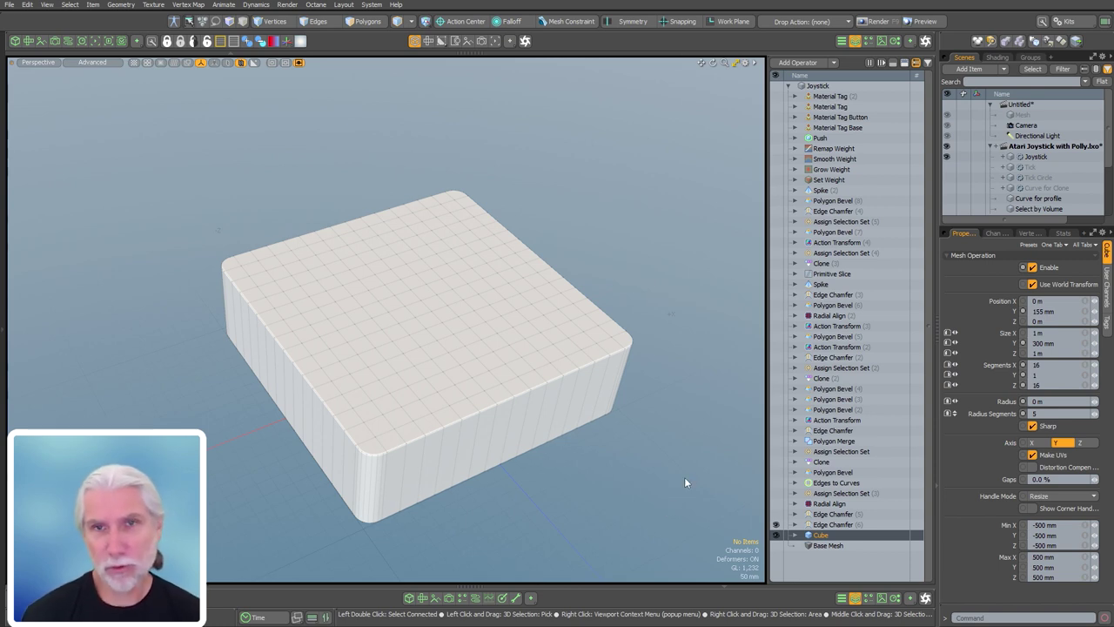
left_click(776, 513)
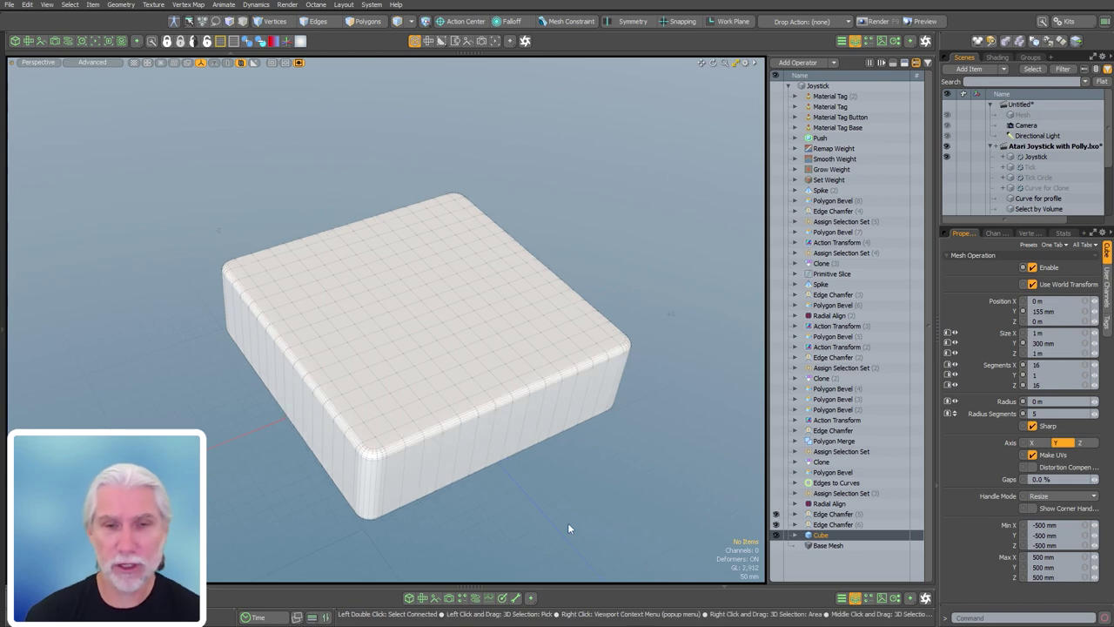
- Enable the lowest Radial Align, the Assign Selection Set for the Circle edges, and Edges to Curves in the Joystick's stack
left_click_drag(505, 524, 565, 500, "alt")
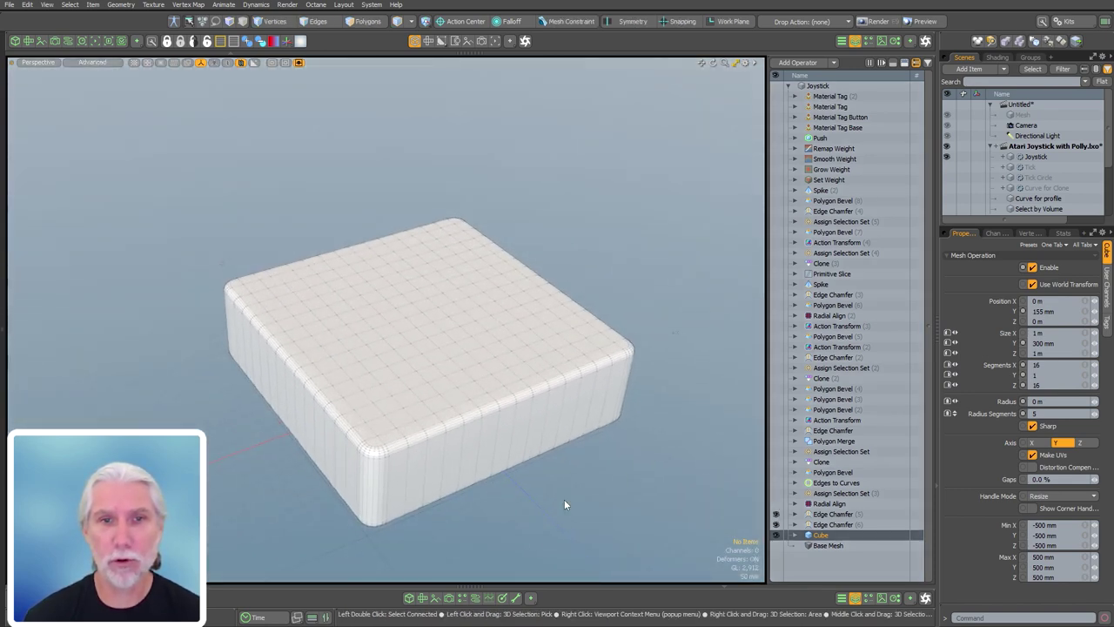
left_click(828, 503)
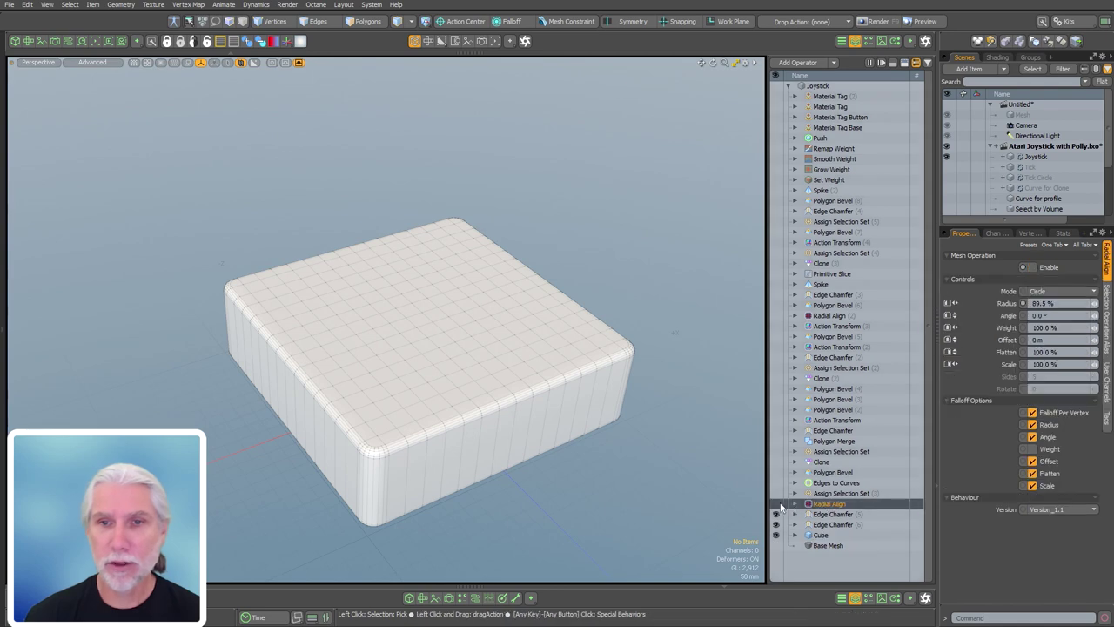
left_click(776, 503)
mouse_move(497, 281)
left_mouse_down("ctrl+alt")
mouse_move(455, 336)
mouse_move(455, 311)
mouse_move(569, 294)
left_mouse_up("ctrl+alt")
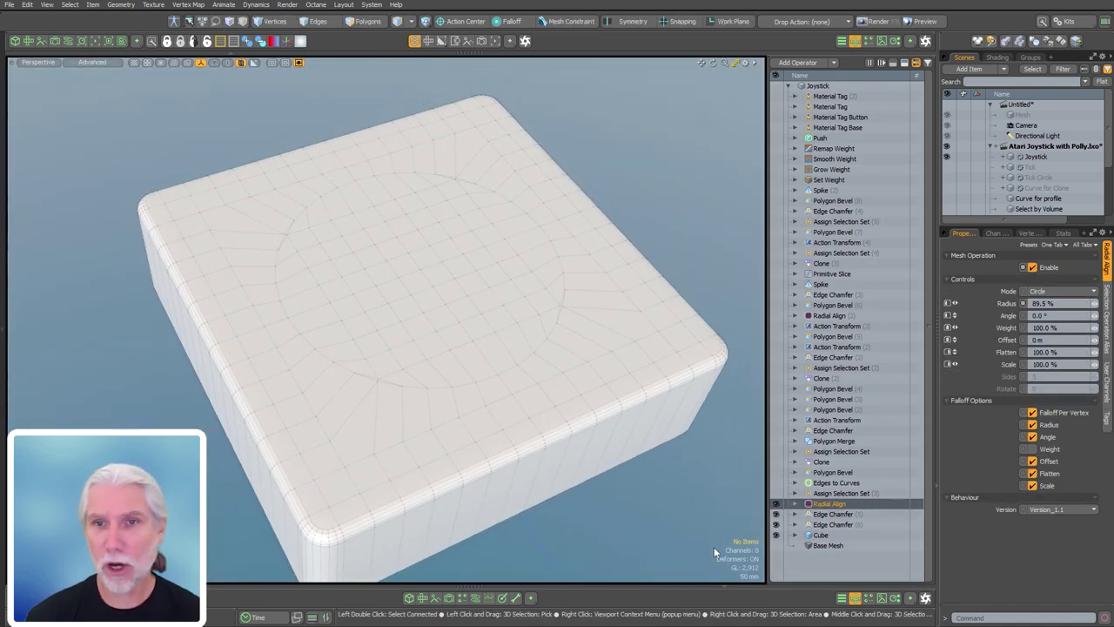
left_click(840, 493)
left_click(776, 493)
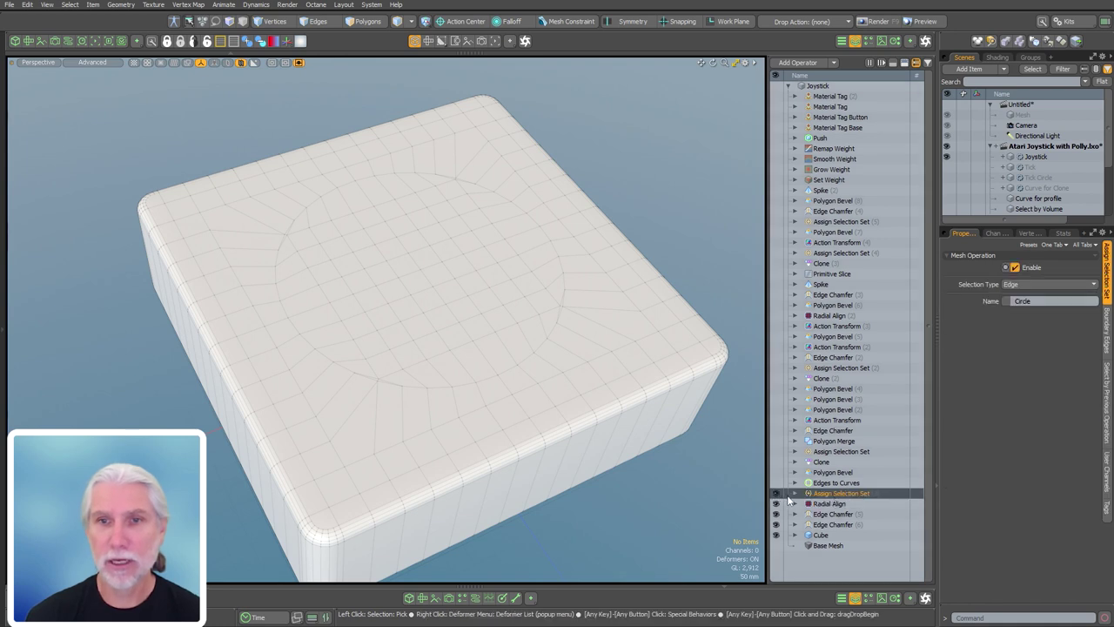
left_click(776, 482)
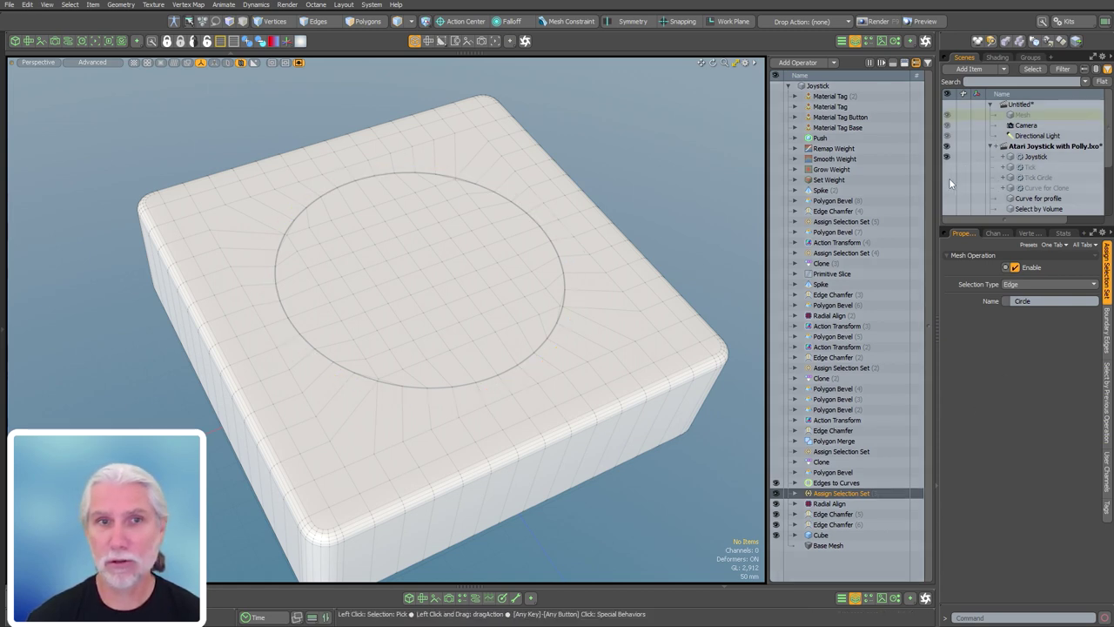
- Enable the -156 mm shift Polygon Bevel, the Clone above it, and the Assign Selection Set named Rubber Grommet
left_click(847, 473)
left_click(777, 473)
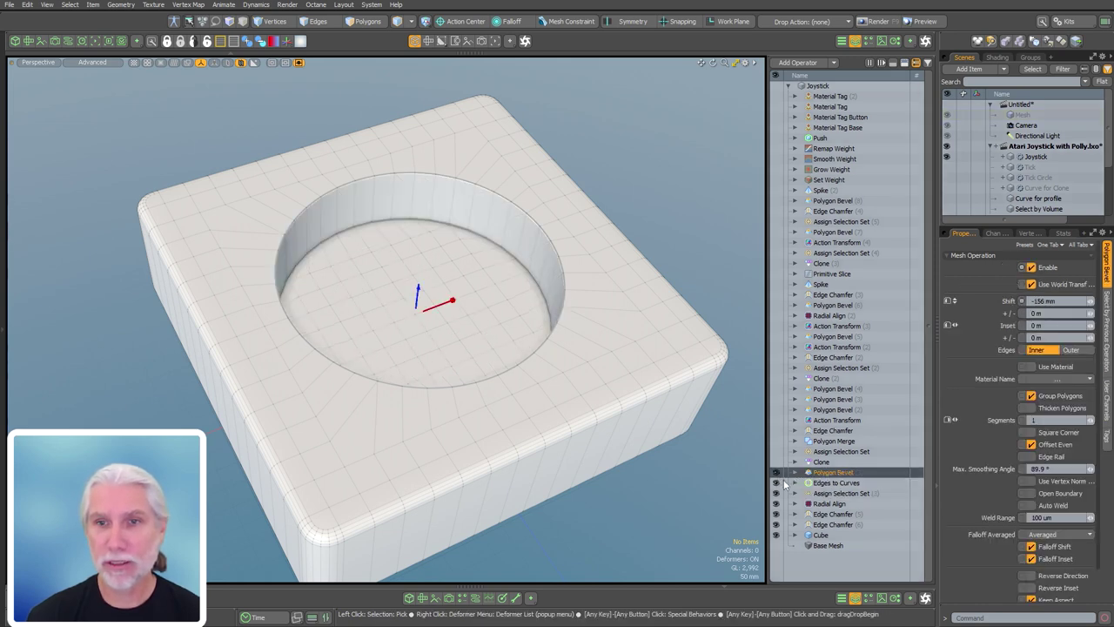
left_click(776, 462)
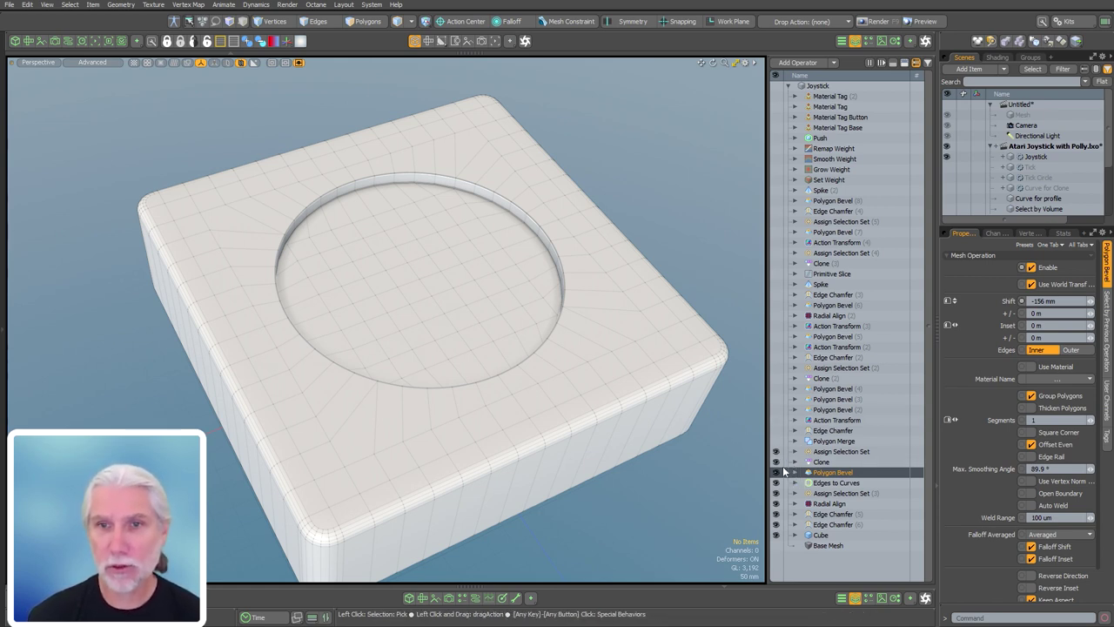
left_click(836, 451)
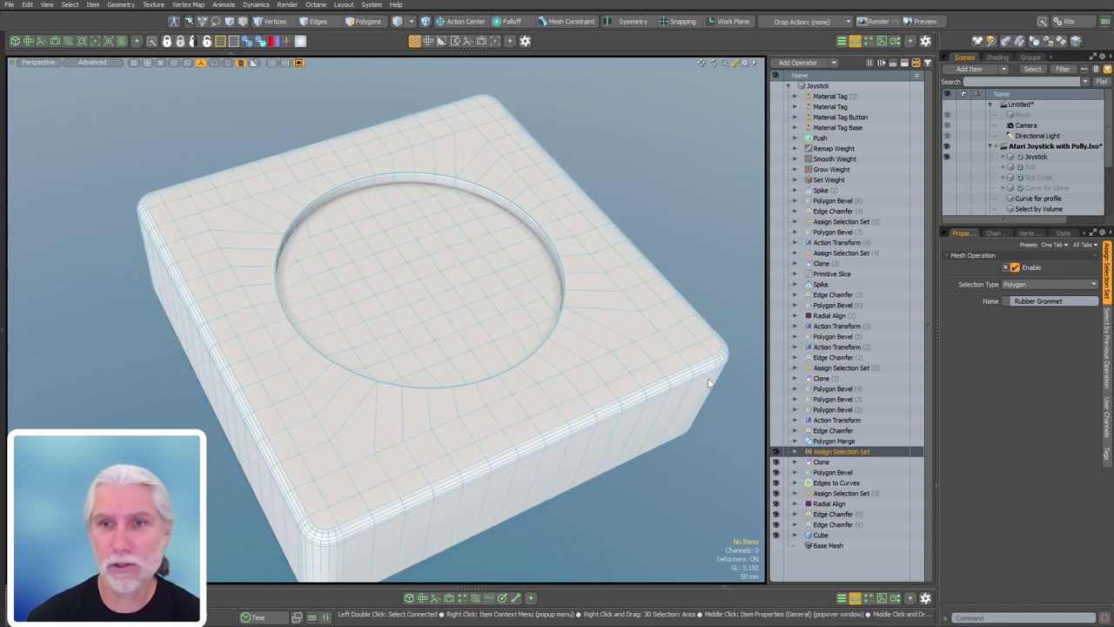
- Enable the Polygon Merge operation and the 10.5 mm, seven-segment Edge Chamfer above it
left_click(851, 443)
left_click(776, 443)
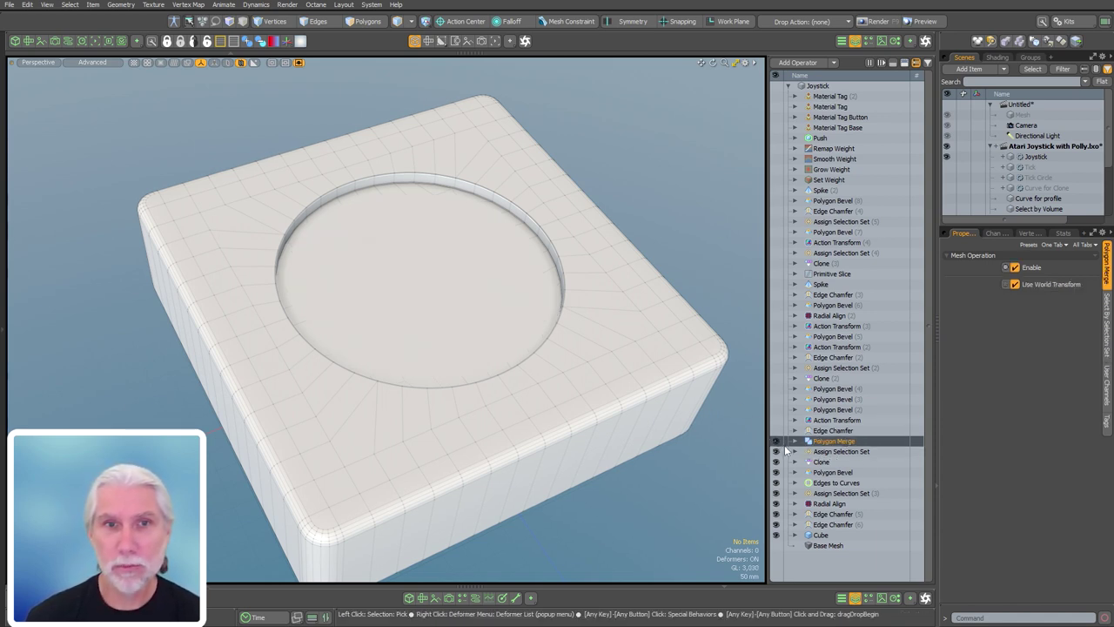
left_click(831, 431)
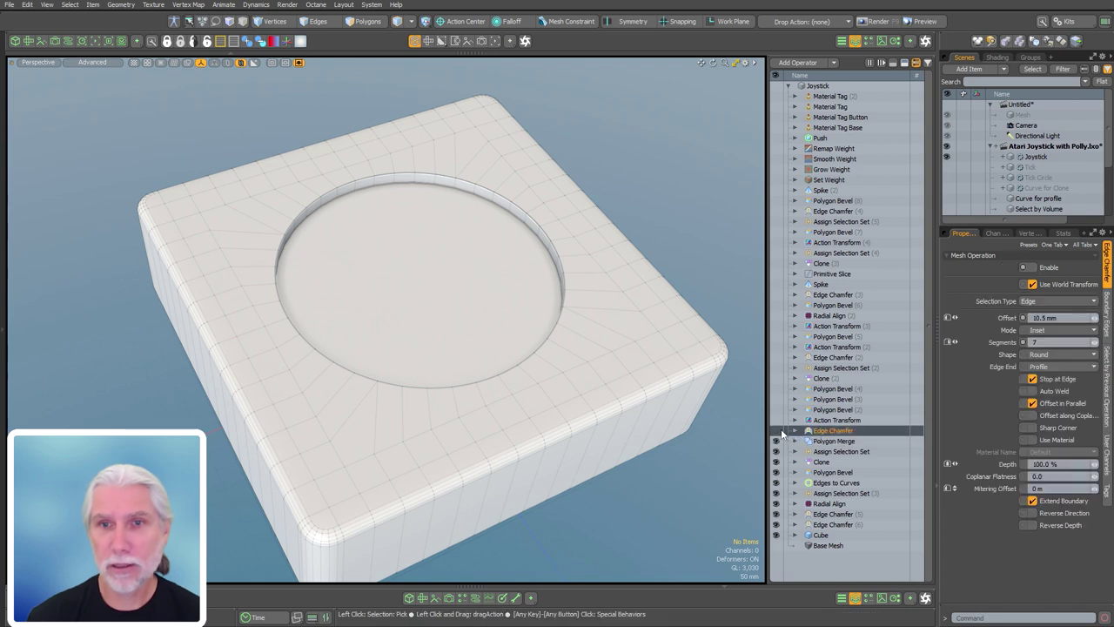
left_click(777, 431)
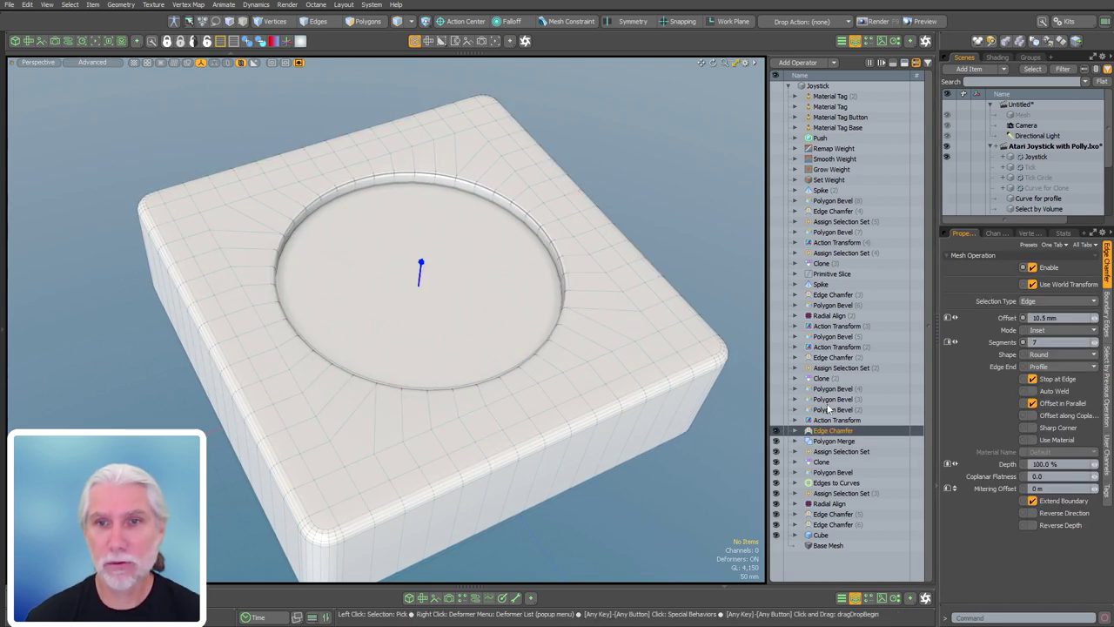
- Enable the Action Transform with 99% X and Z scale and the Polygon Bevel above it, and inspect the grommet area
left_click(794, 423)
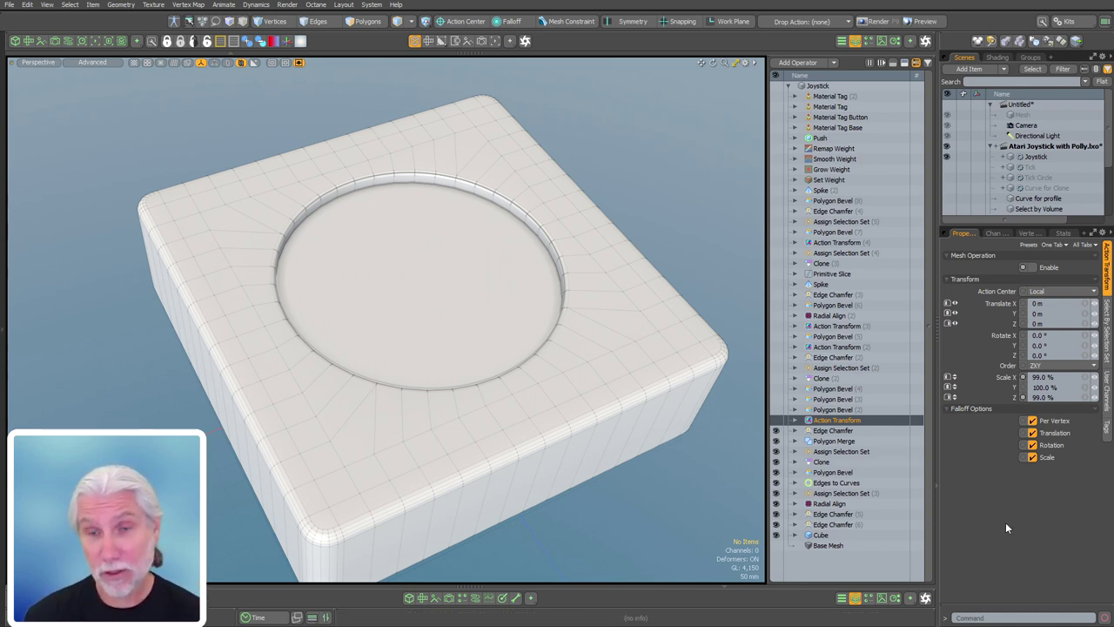
left_click(775, 419)
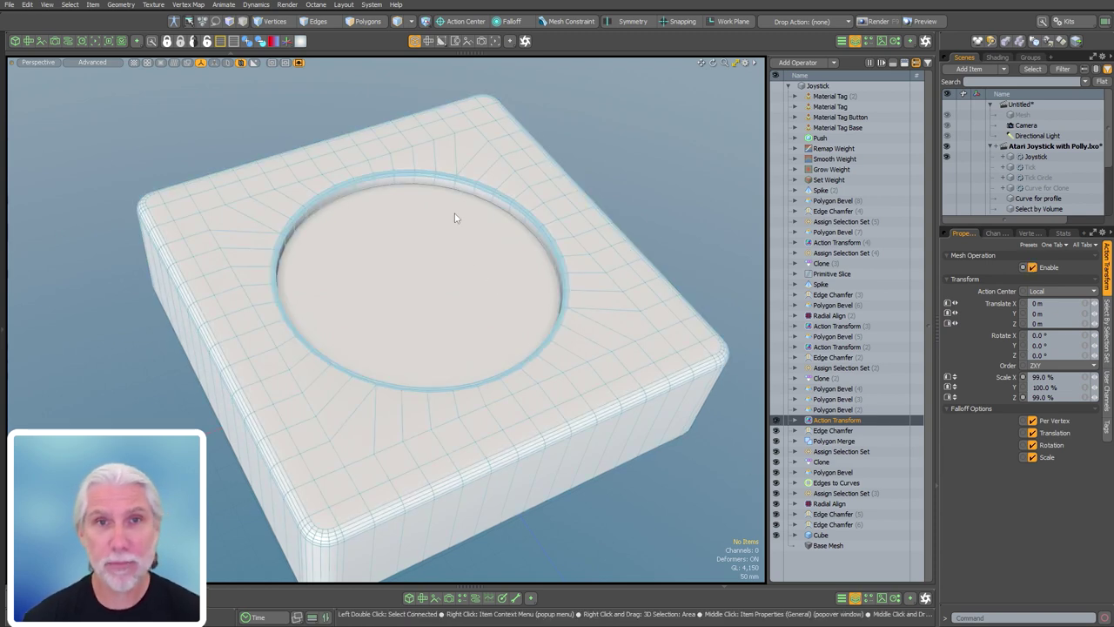
left_click_drag(416, 172, 627, 231, "alt+shift")
left_click_drag(627, 231, 569, 336, "alt+shift")
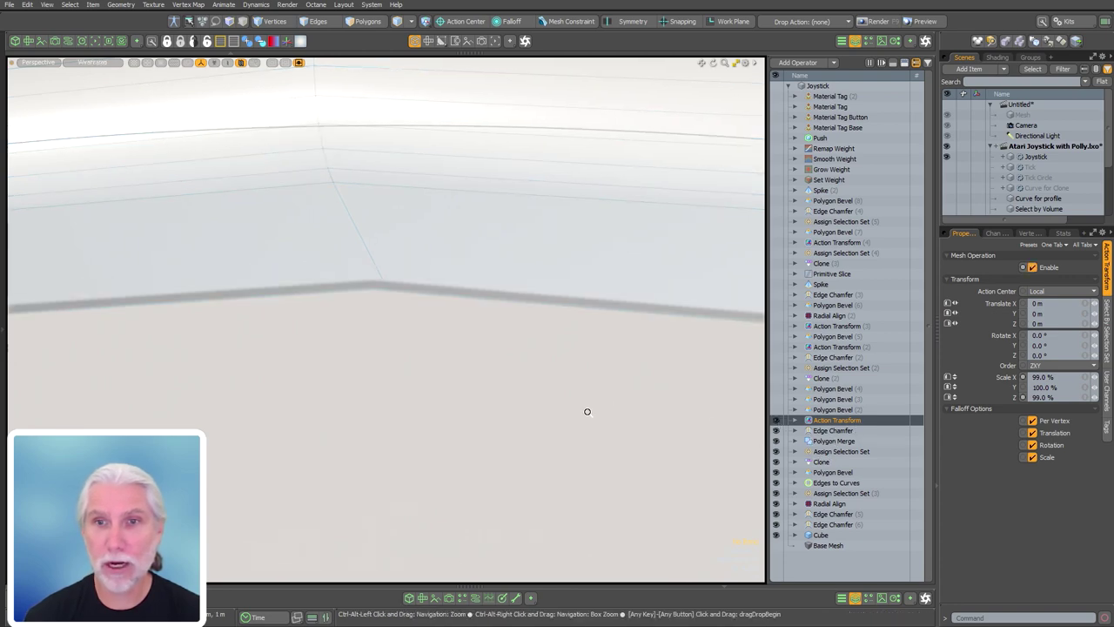
left_click_drag(586, 411, 265, 340, "ctrl+alt")
left_click_drag(266, 341, 463, 336, "alt+shift")
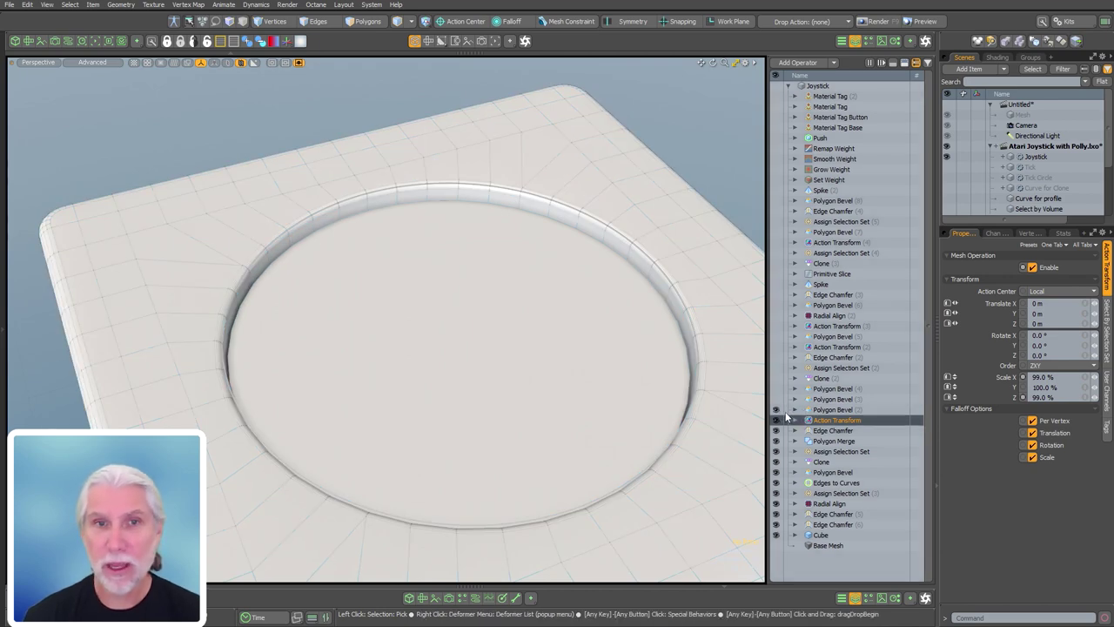
left_click_drag(694, 463, 557, 387, "alt")
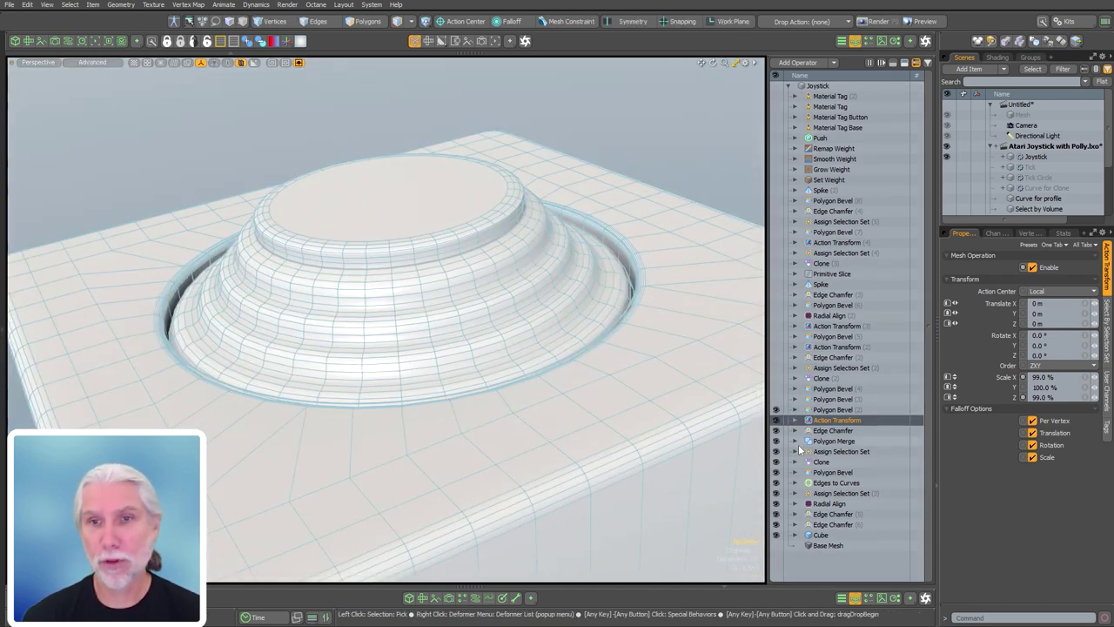
- Enable the 38.5 mm inset Polygon Bevel and the Polygon Bevel directly above it
left_click(848, 399)
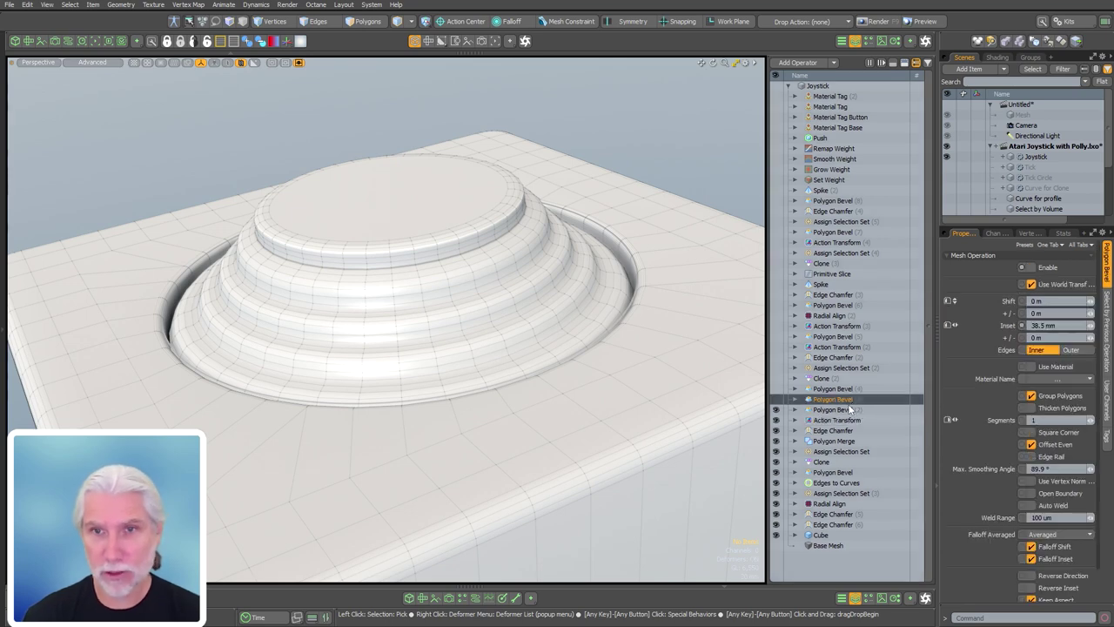
left_click(776, 399)
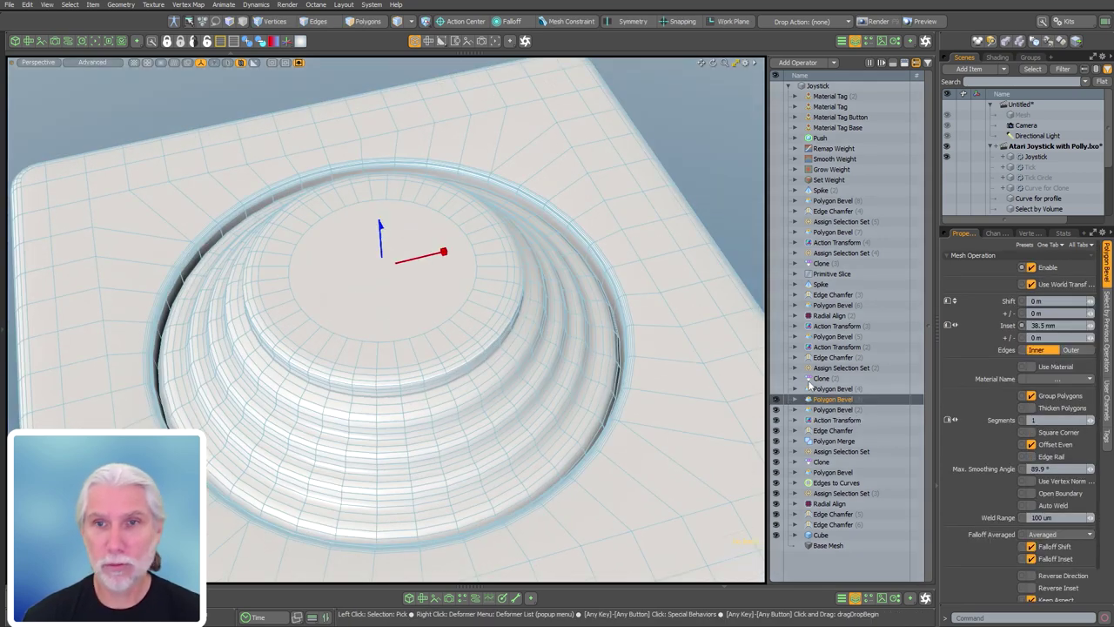
left_click(776, 389)
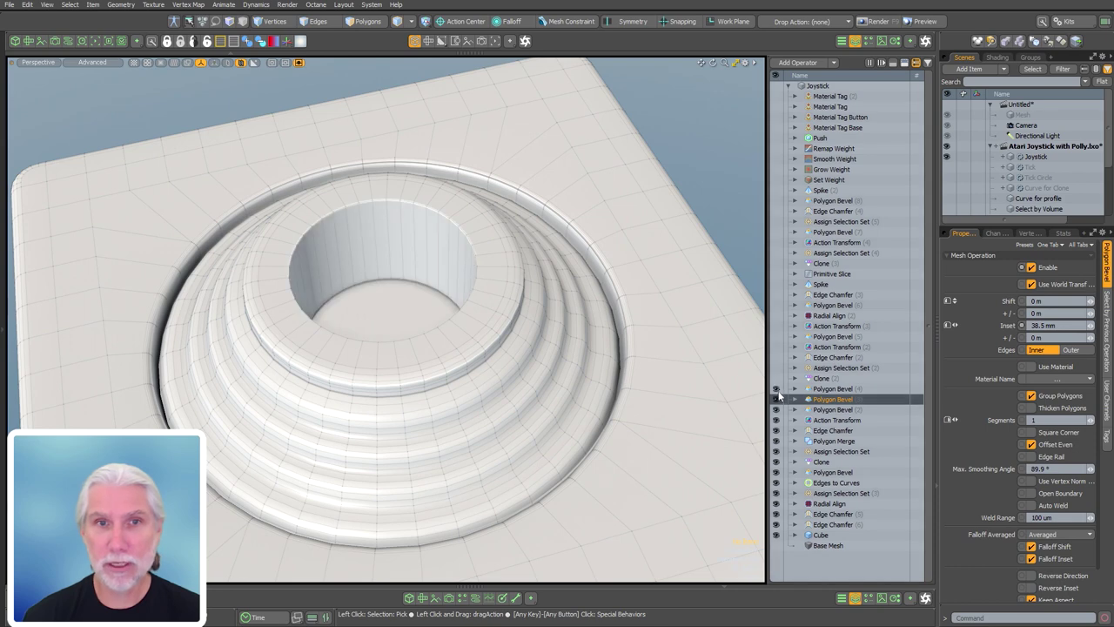
- Enable the Clone operation above the already active Polygon Bevels and the Assign Selection Set directly above it
left_click(831, 379)
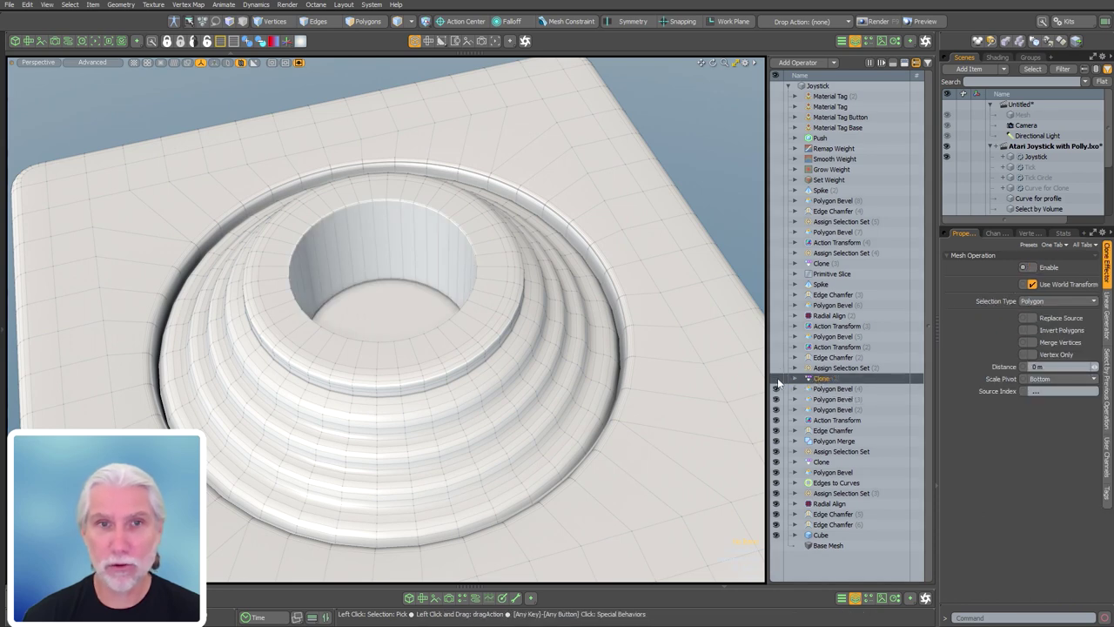
left_click(775, 379)
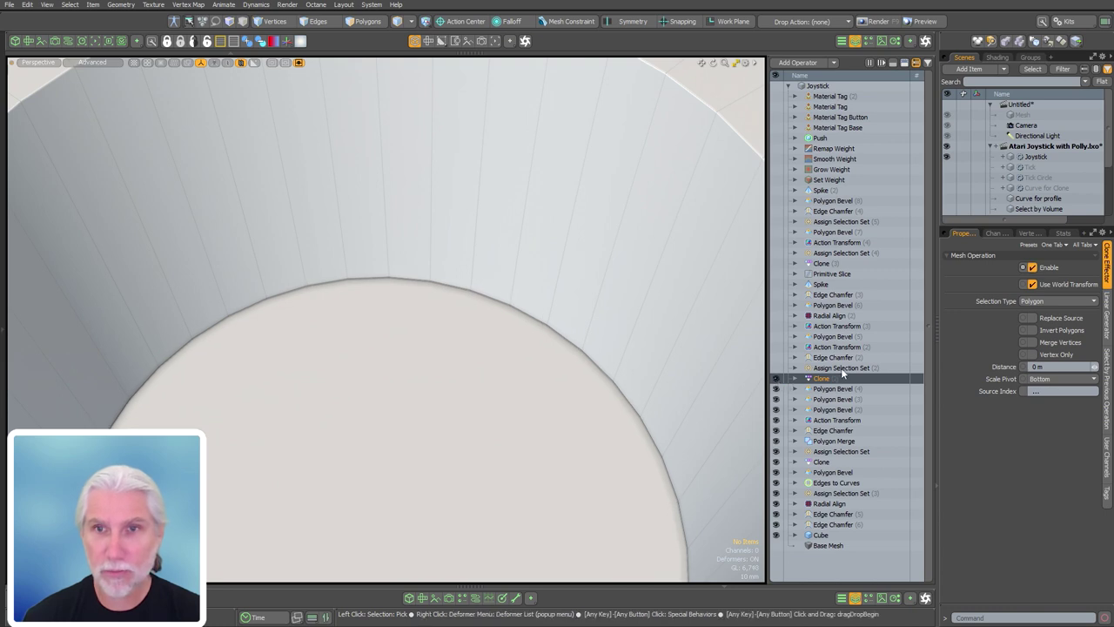
left_click(775, 368)
- Enable the 9.5 mm, three-segment Edge Chamfer and the Action Transform directly above it
left_click(833, 357)
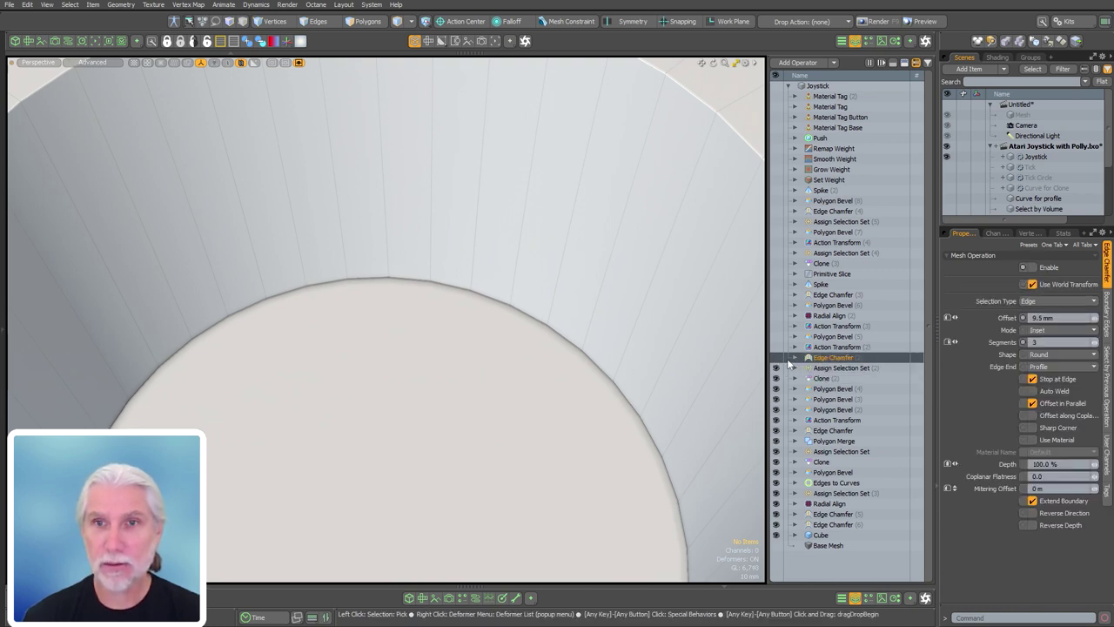
left_click(775, 357)
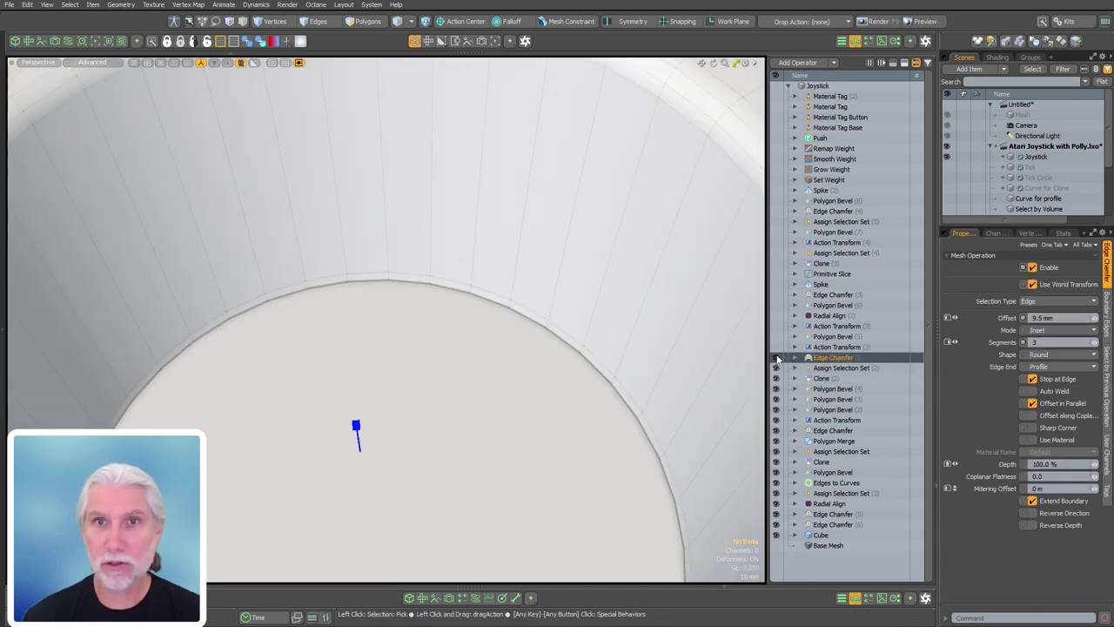
left_click(842, 346)
left_click(776, 347)
left_click_drag(671, 368, 757, 348, "alt")
- Enable the Polygon Bevel with 925 mm shift and 10 mm inset, plus the Action Transform with 74.5% X and Z scale
left_click(848, 337)
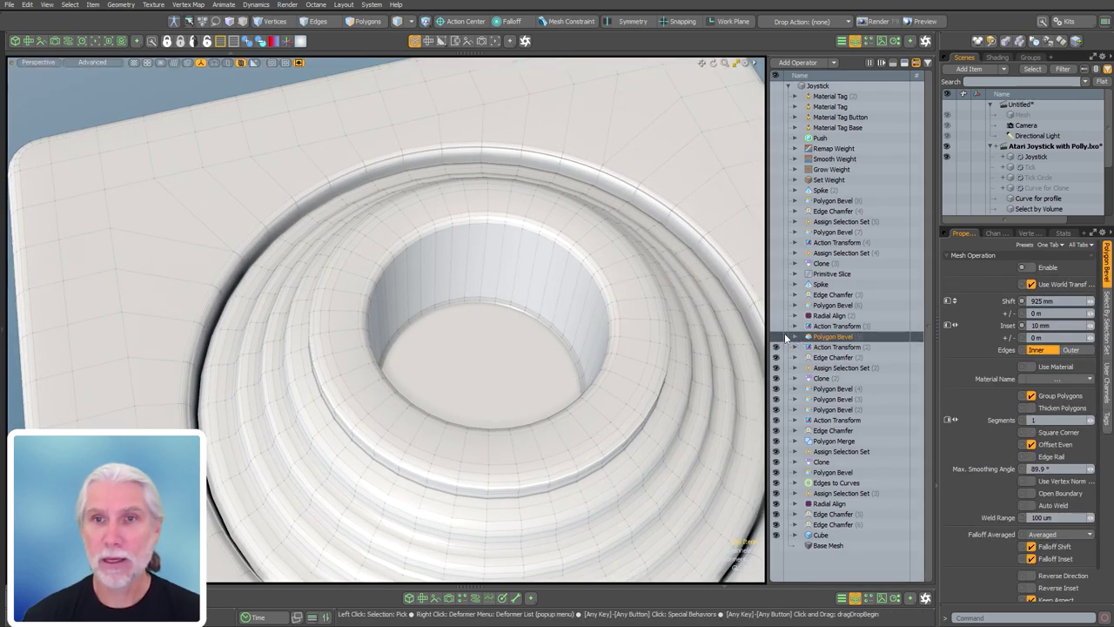
left_click(776, 337)
left_click_drag(687, 346, 587, 348, "ctrl+alt")
left_click_drag(587, 348, 561, 292, "alt+shift")
left_click(785, 326)
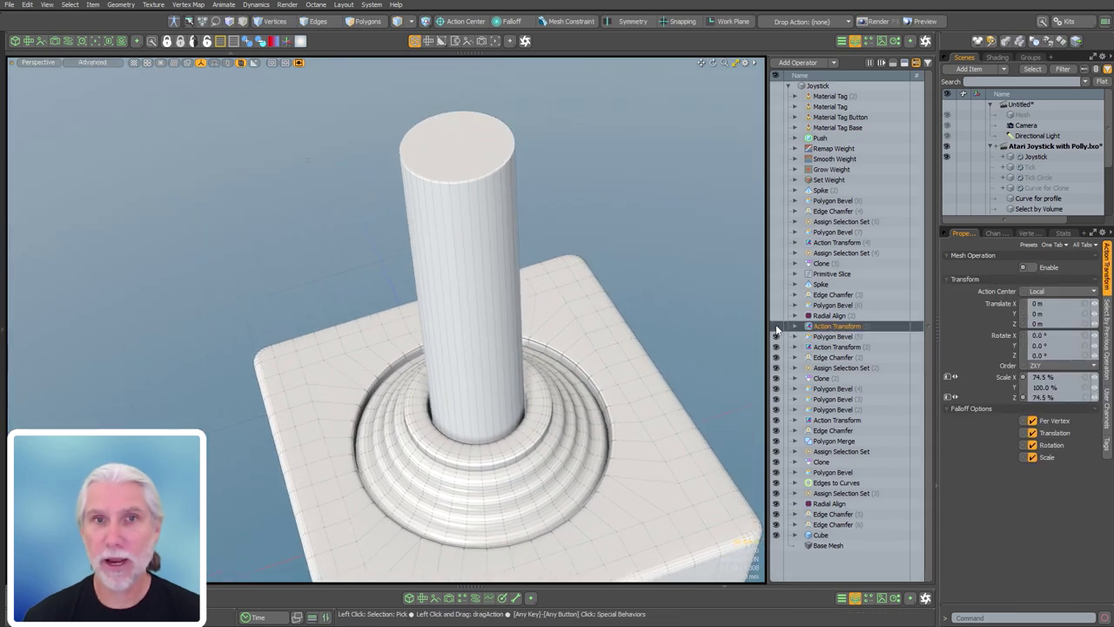
left_click(776, 327)
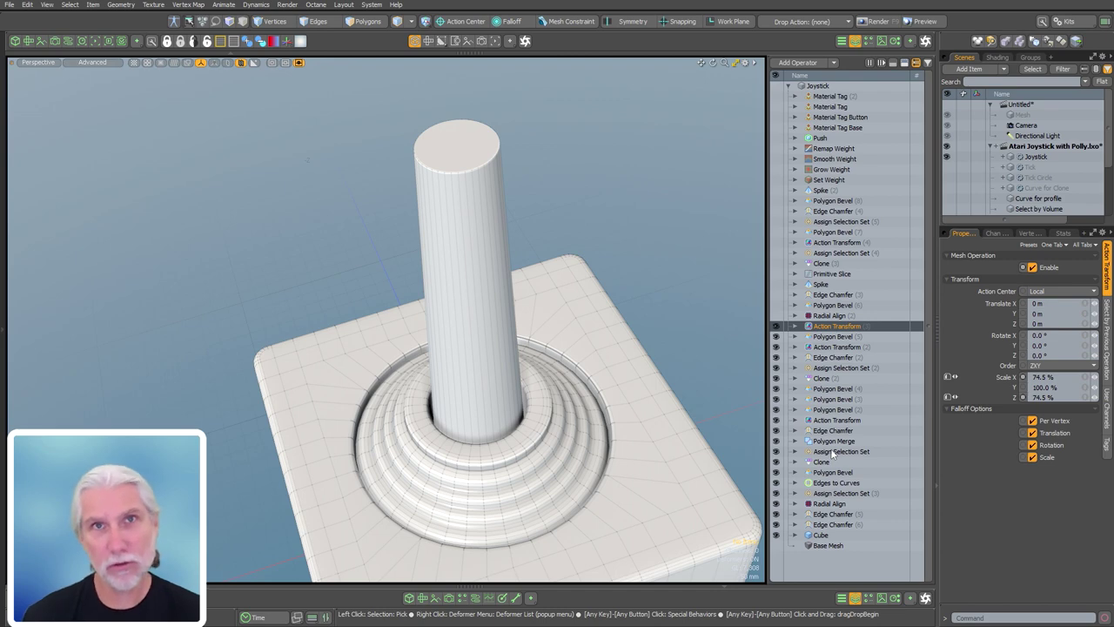
- Enable the N-Sided Radial Align with 8 sides and 98.5% weight, and inspect the top of the stick
left_click(837, 316)
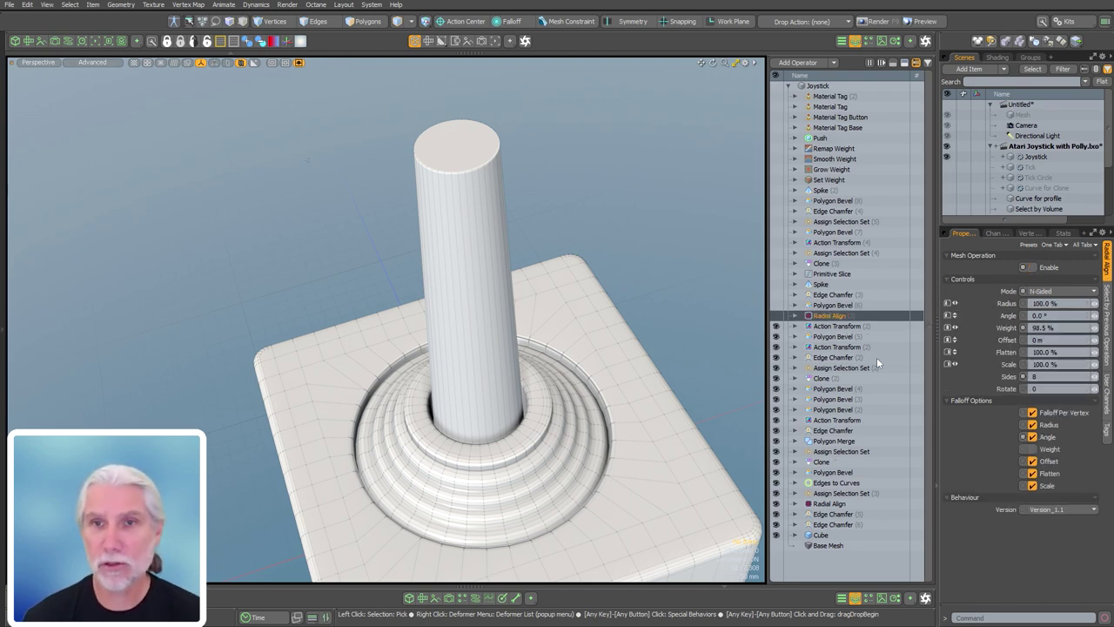
left_click_drag(548, 189, 485, 226, "alt")
scroll(483, 225, "up", 5)
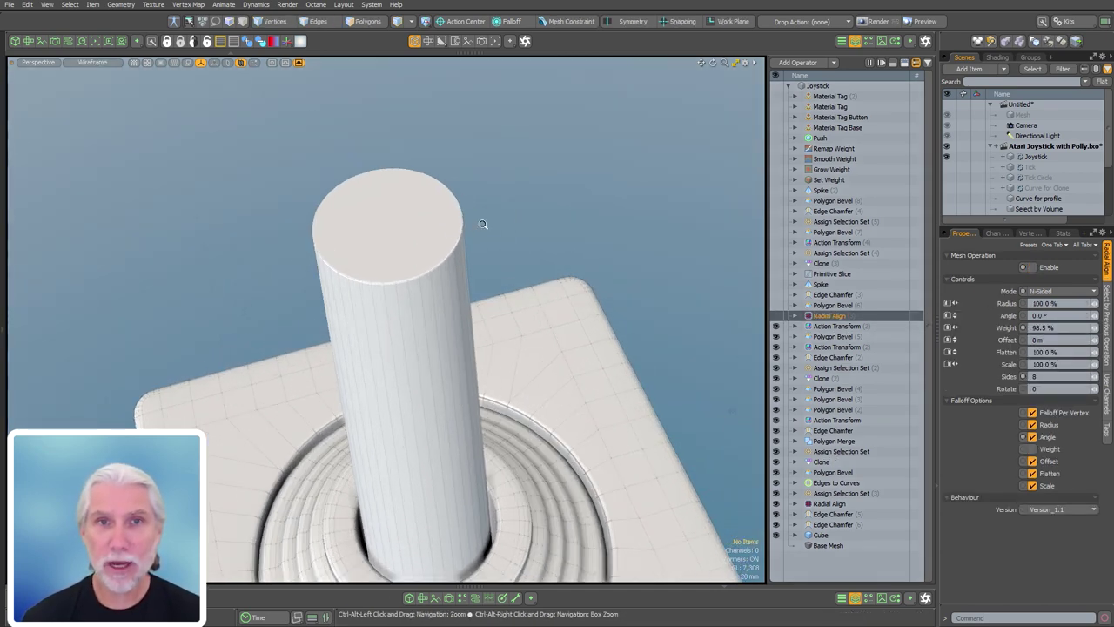
left_click(776, 316)
left_click_drag(510, 331, 435, 287, "alt")
left_click_drag(436, 287, 474, 230, "alt")
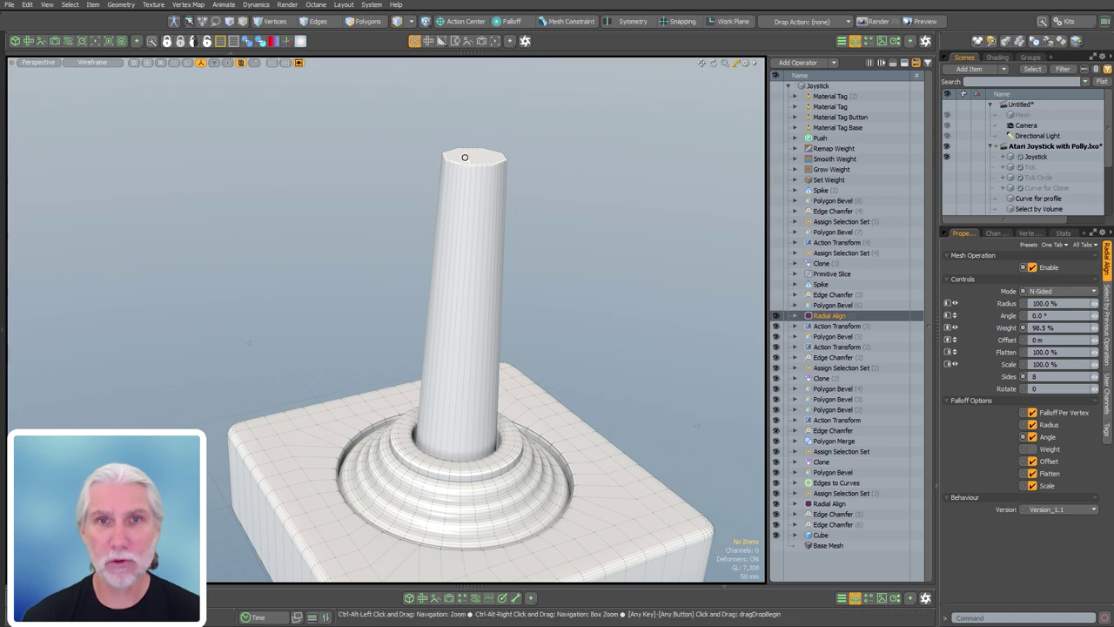
left_click_drag(490, 185, 507, 266, "ctrl+alt")
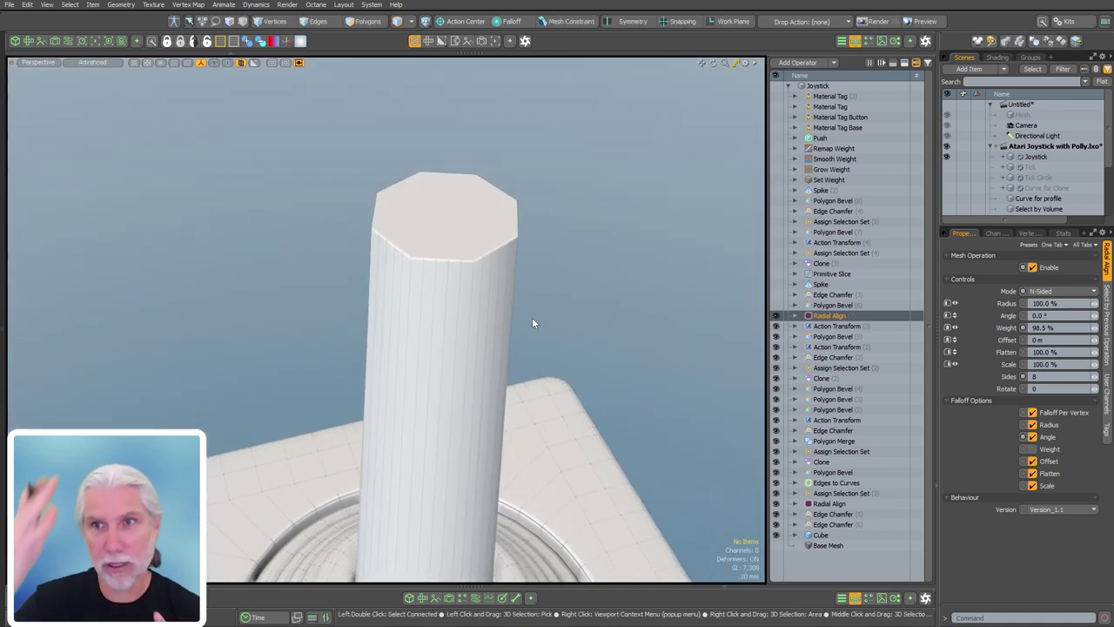
- Enable the 17.5 mm inset Polygon Bevel on the stick's top, with the Edge Chamfer and Spike above it
left_click(831, 306)
left_click(776, 304)
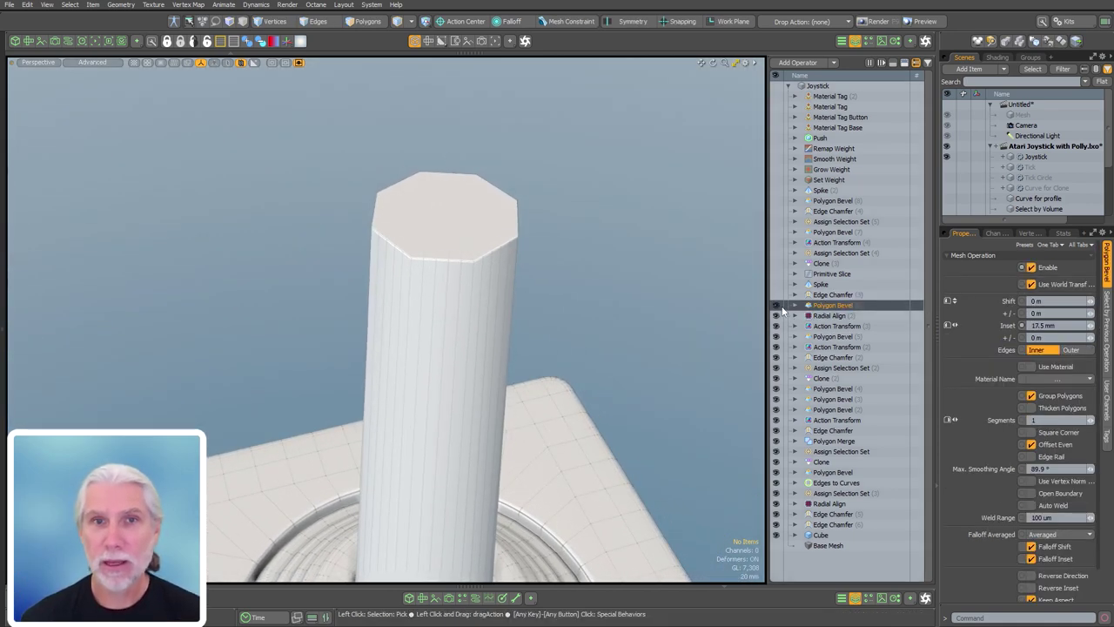
left_click(776, 295)
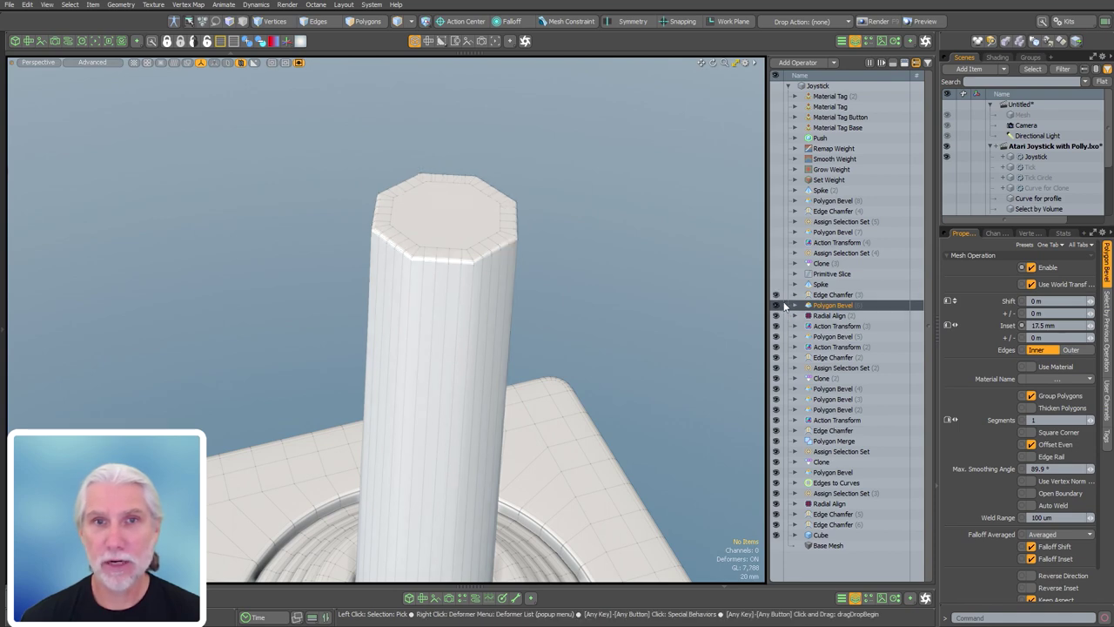
left_click(777, 284)
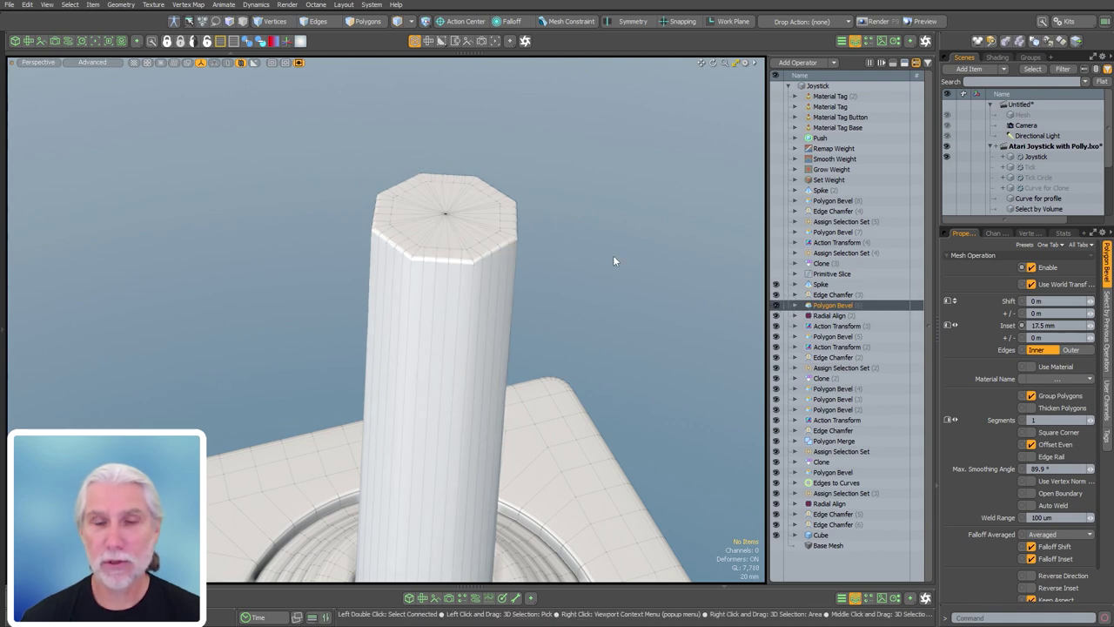
scroll(484, 199, "up", 3)
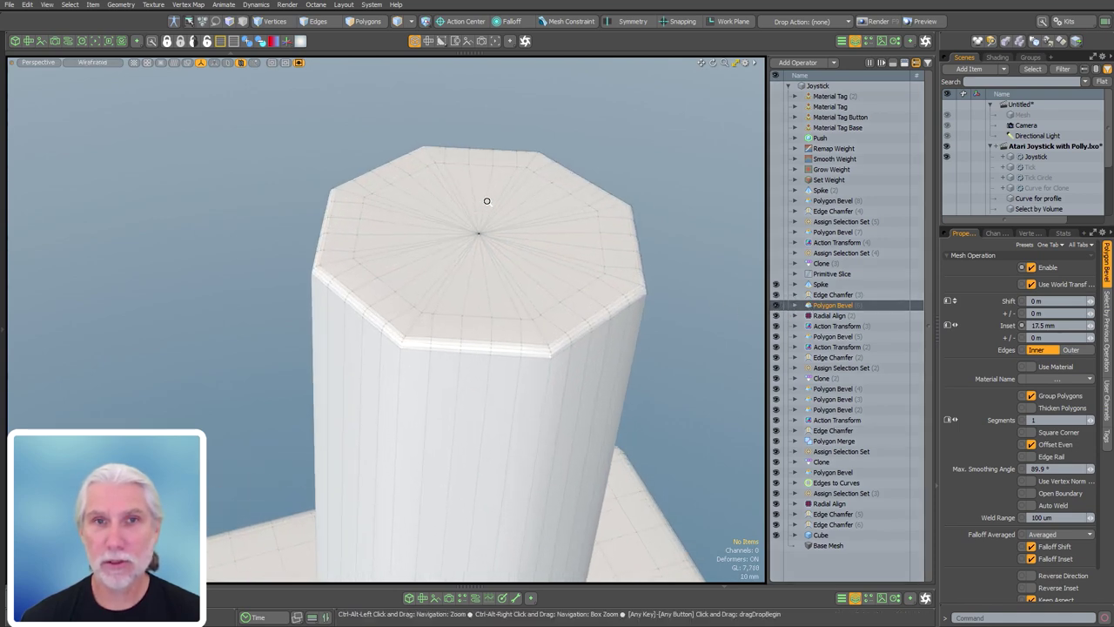
- Enable the subtracting Primitive Slice named Button_Hole with 150 mm positive depth, and inspect the hole in the base's corner
left_click(827, 275)
scroll(627, 323, "down", 4)
left_click_drag(567, 333, 518, 246, "alt")
scroll(495, 327, "down", 3)
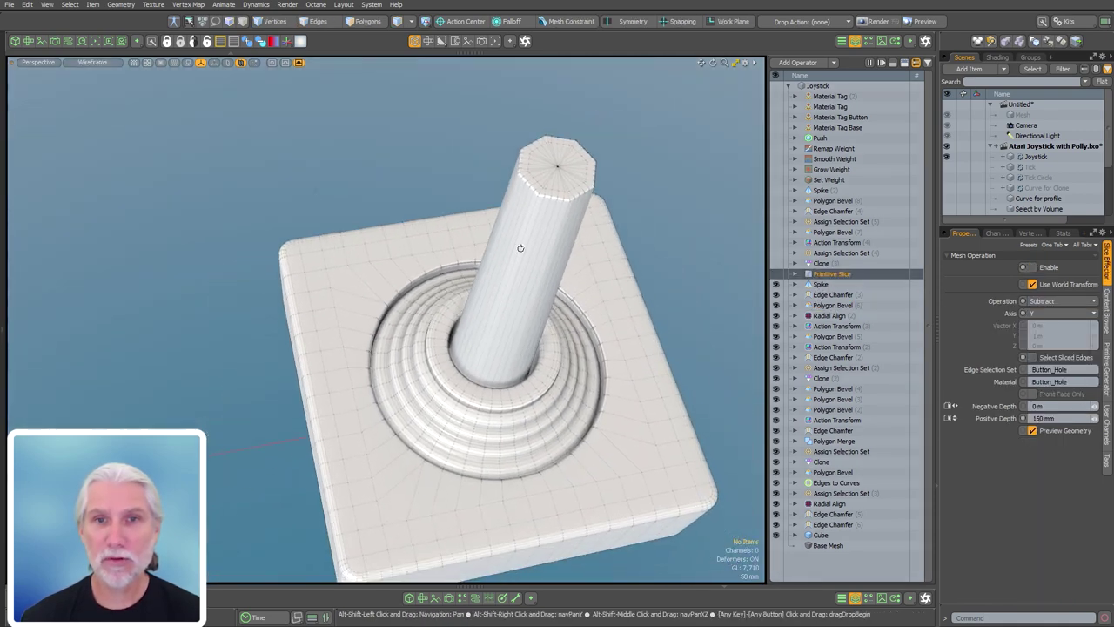
left_click(776, 274)
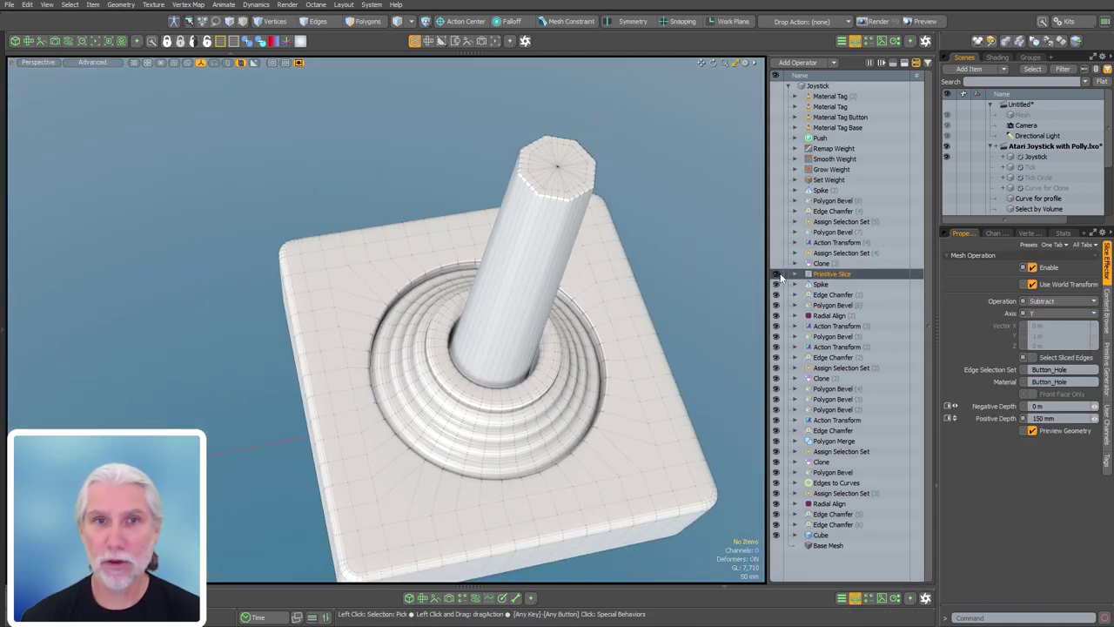
left_click_drag(320, 266, 427, 281, "ctrl+alt")
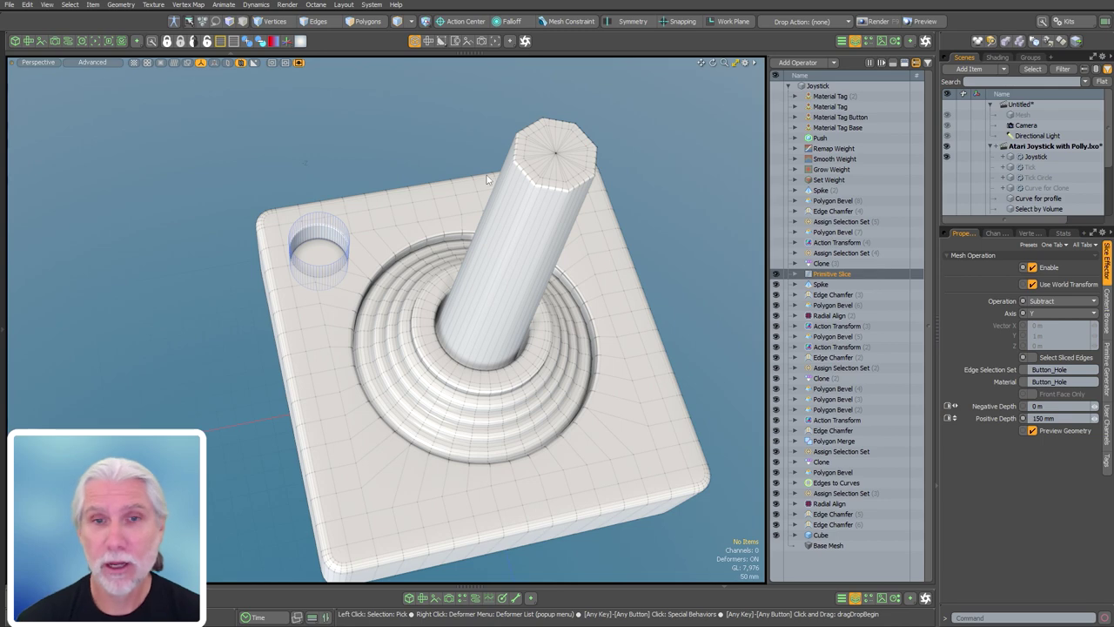
left_click_drag(480, 312, 470, 297, "alt+shift")
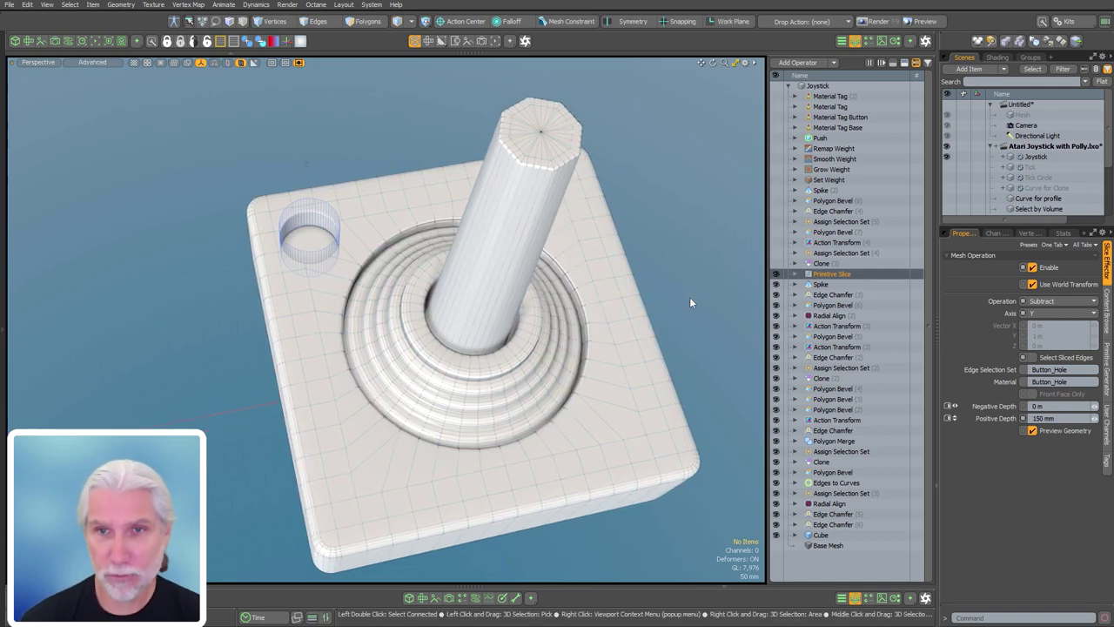
- Enable the Clone above the Primitive Slice and the polygon Assign Selection Set named Button
left_click(822, 264)
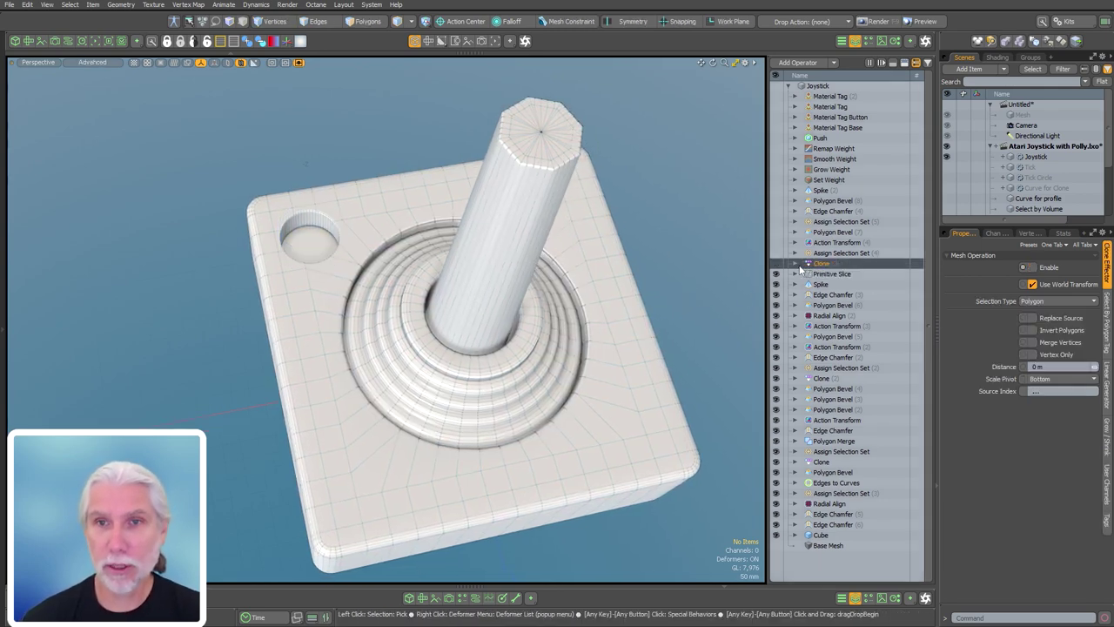
left_click(775, 264)
scroll(312, 254, "up", 5)
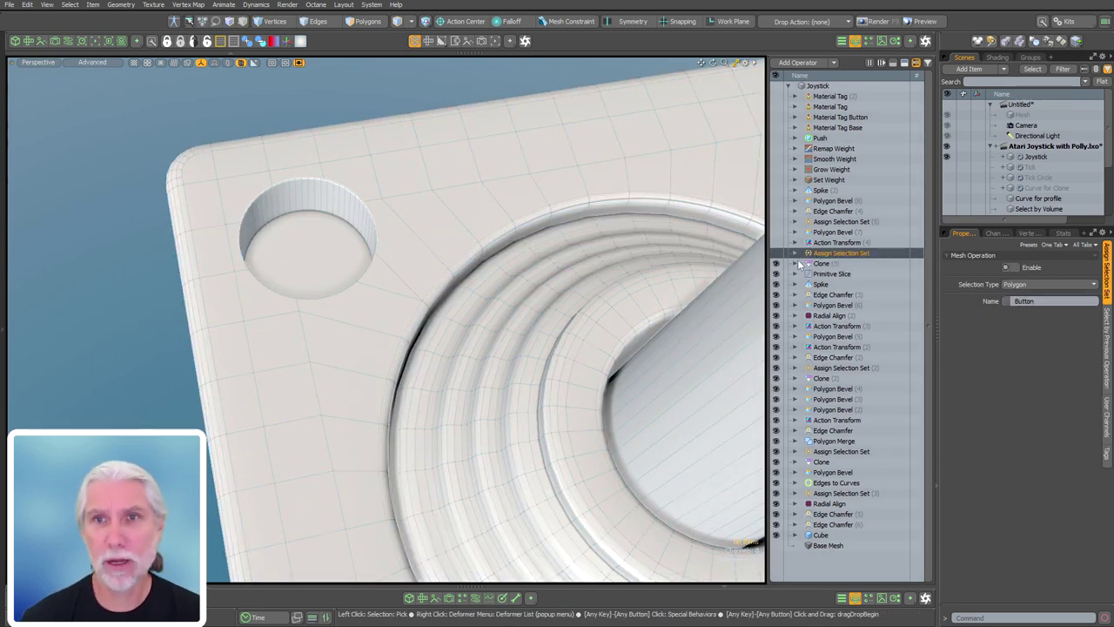
- Enable the Action Transform with 25 mm Y translation and 98% X and Z scale, plus the Polygon Bevel and Assign Selection Set above it
left_click(832, 242)
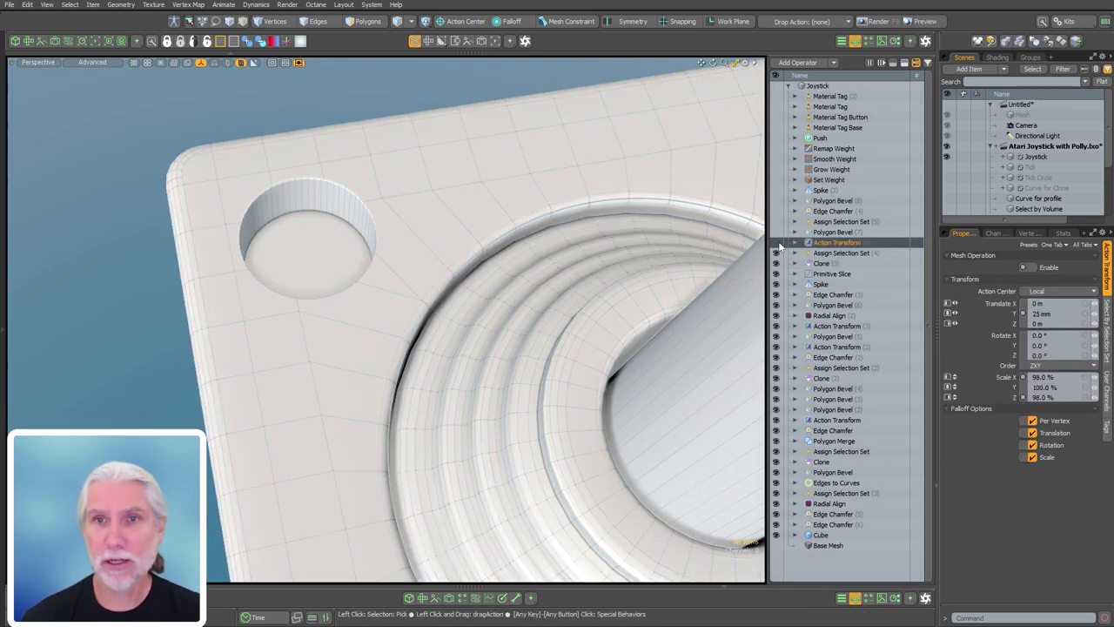
left_click(775, 243)
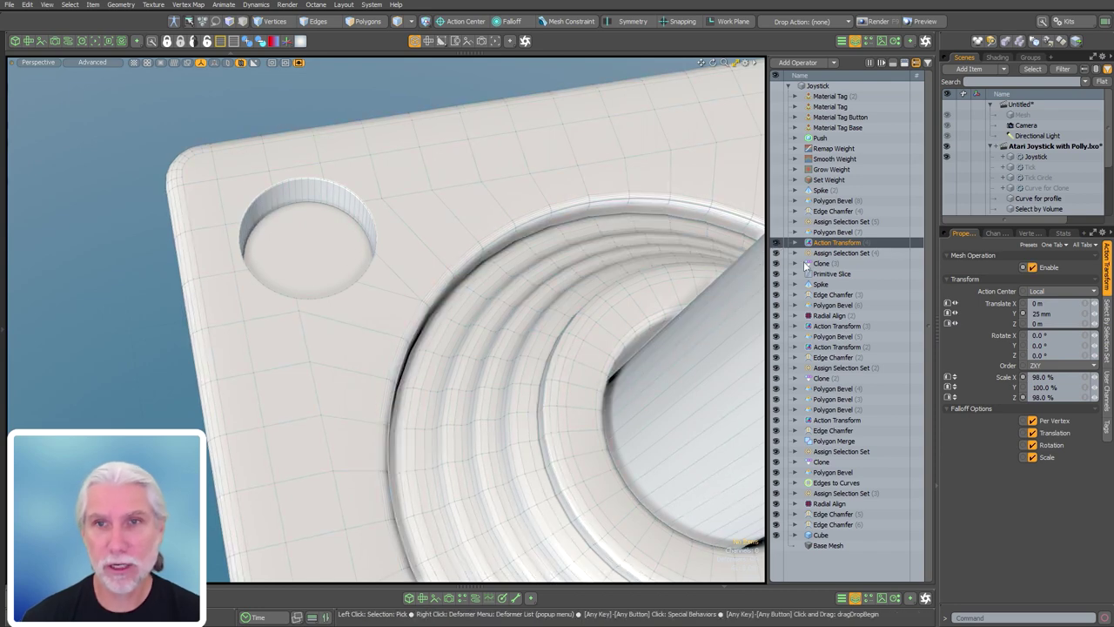
left_click(776, 232)
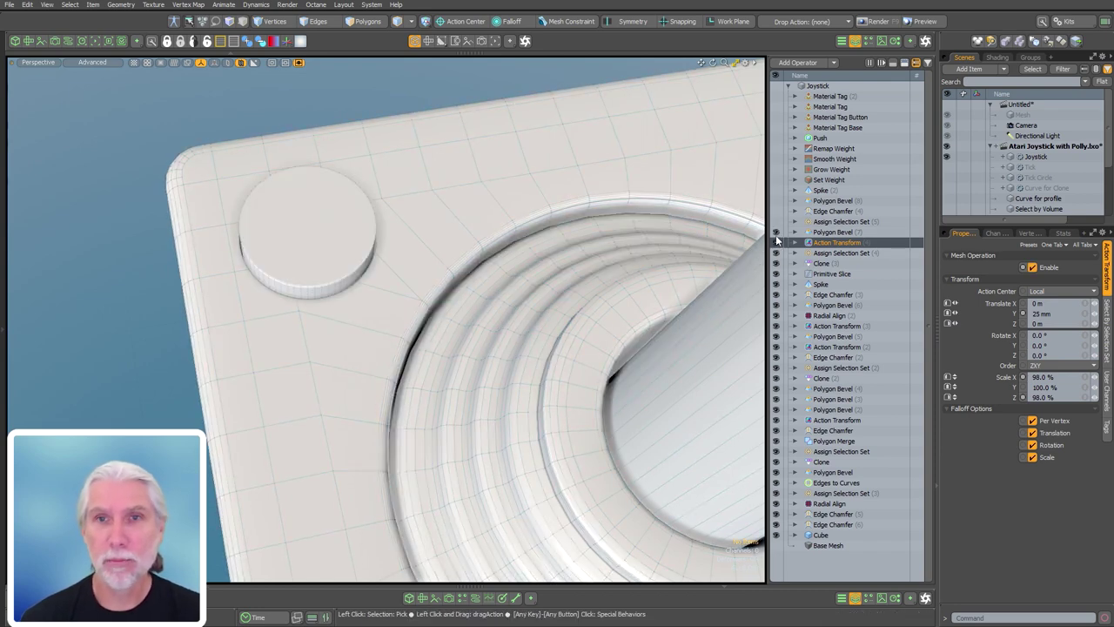
left_click(776, 222)
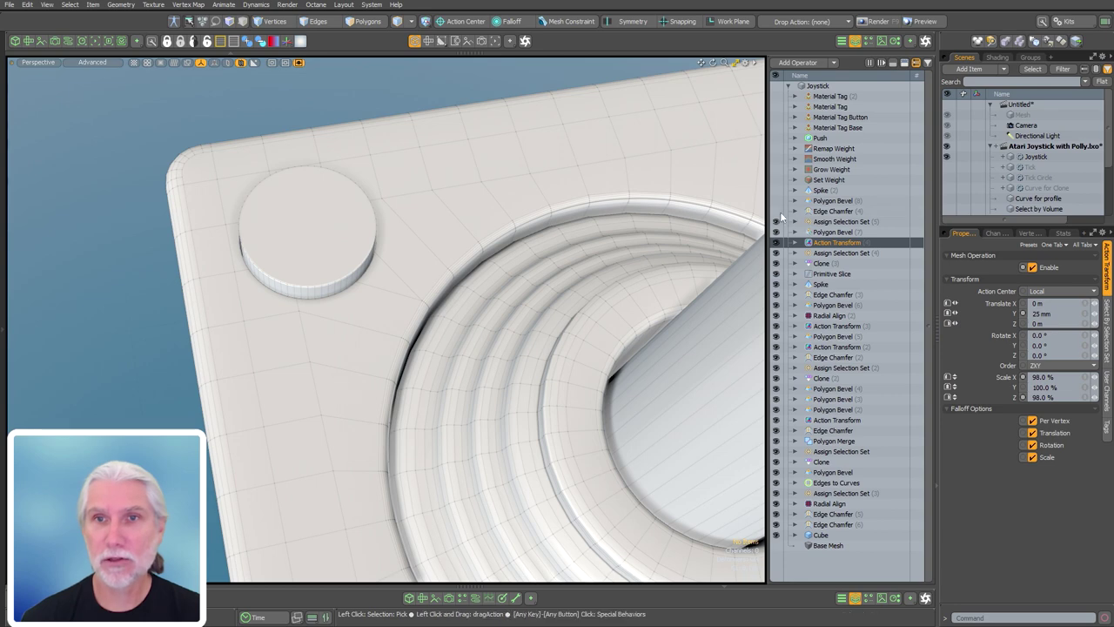
- Enable the Edge Chamfer that rounds the button's rim and the Polygon Bevel above it
left_click(776, 211)
left_click_drag(485, 305, 316, 273, "alt")
scroll(316, 273, "up", 5)
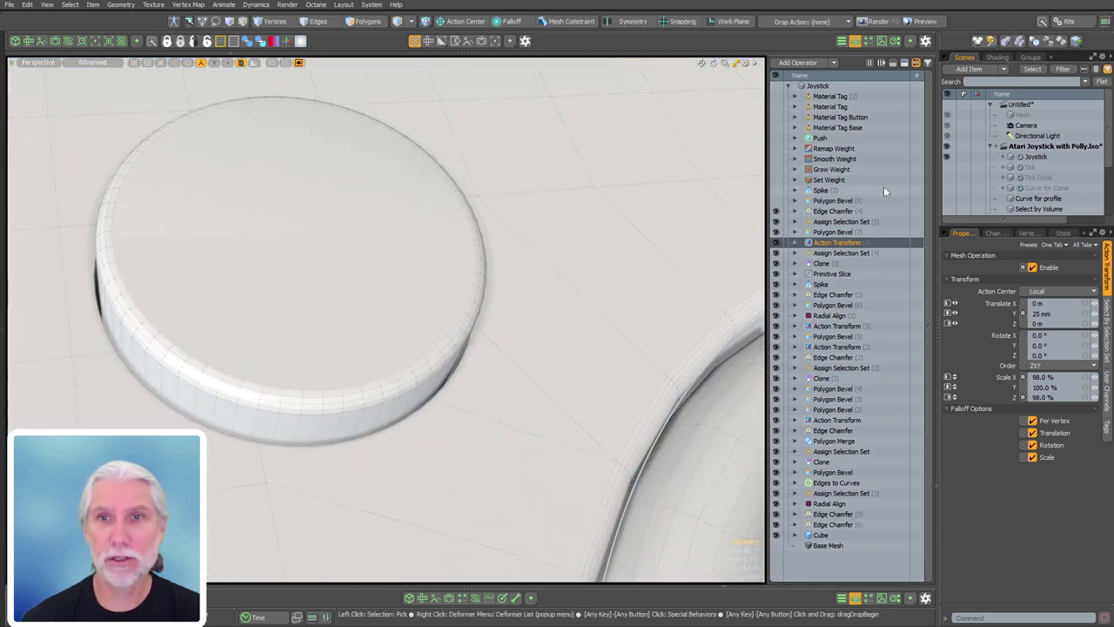
left_click(775, 201)
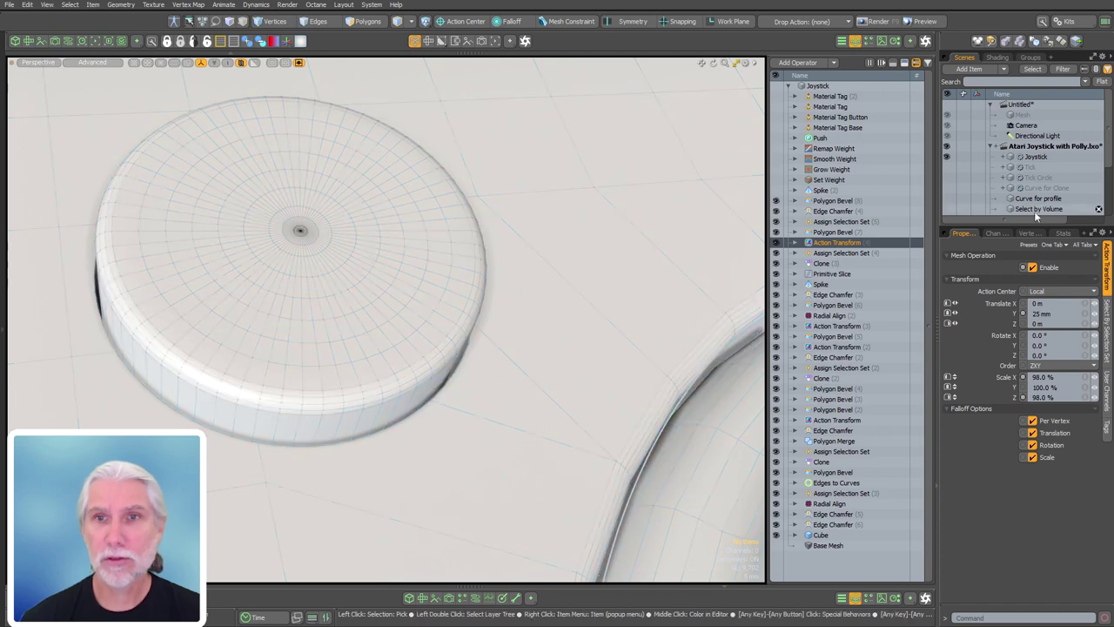
- Enable the Spike operation with 0.0 strength on the button's top and check its centre
left_click(840, 180)
left_click(832, 190)
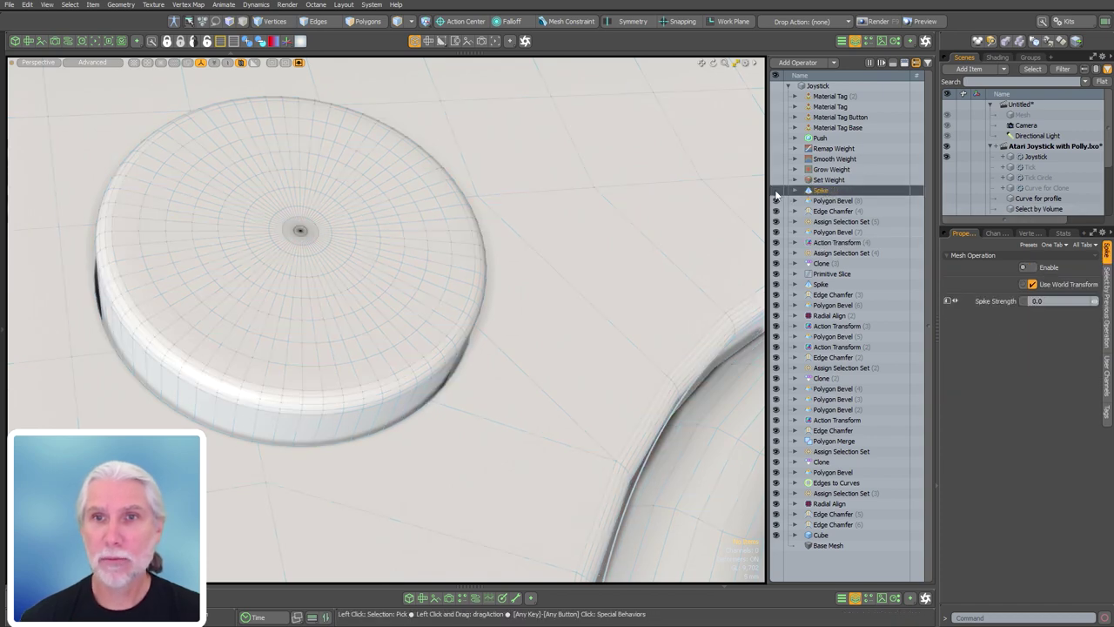
mouse_move(452, 235)
left_mouse_down("ctrl+alt")
mouse_move(520, 241)
mouse_move(296, 280)
left_mouse_up("ctrl+alt")
- Select the Set Weight operation and switch the viewport shading to vertex map display
left_click(830, 180)
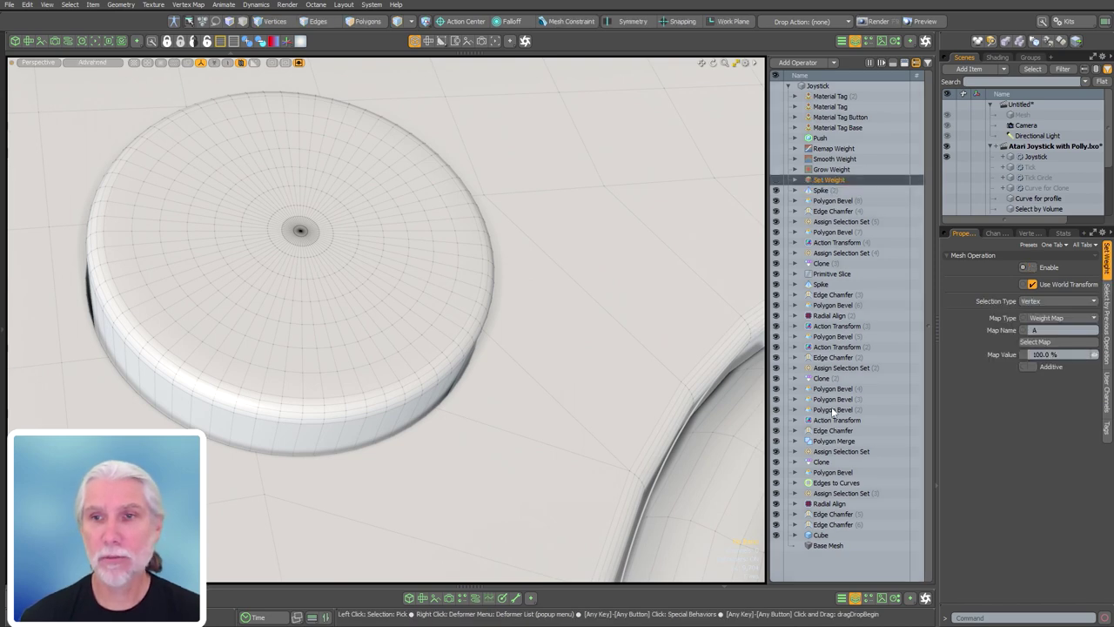
key("ctrl+2")
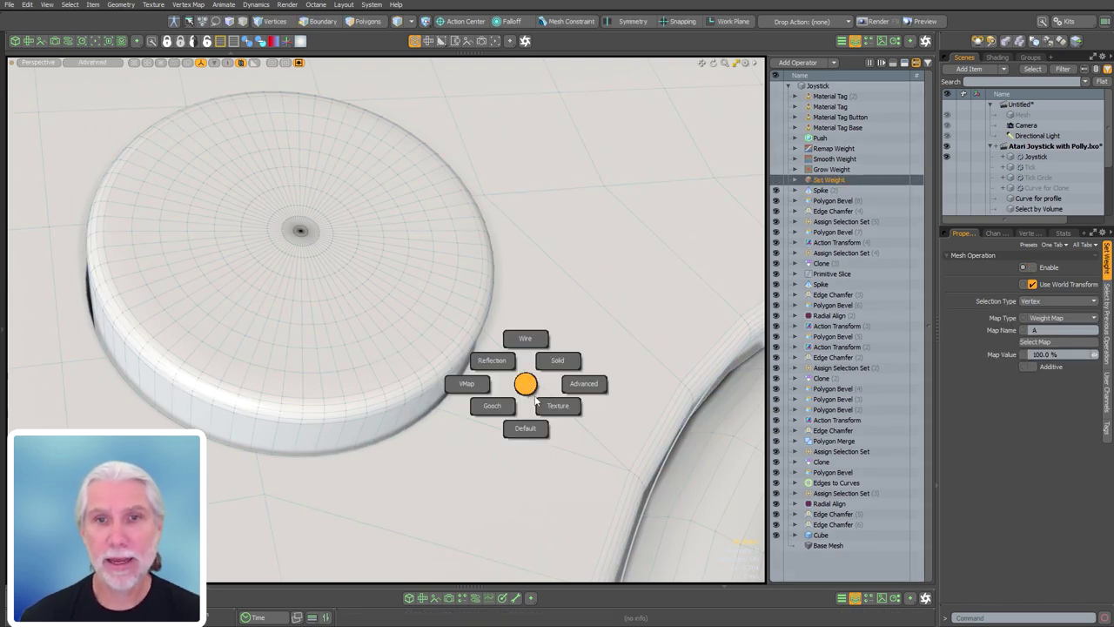
left_click(470, 385)
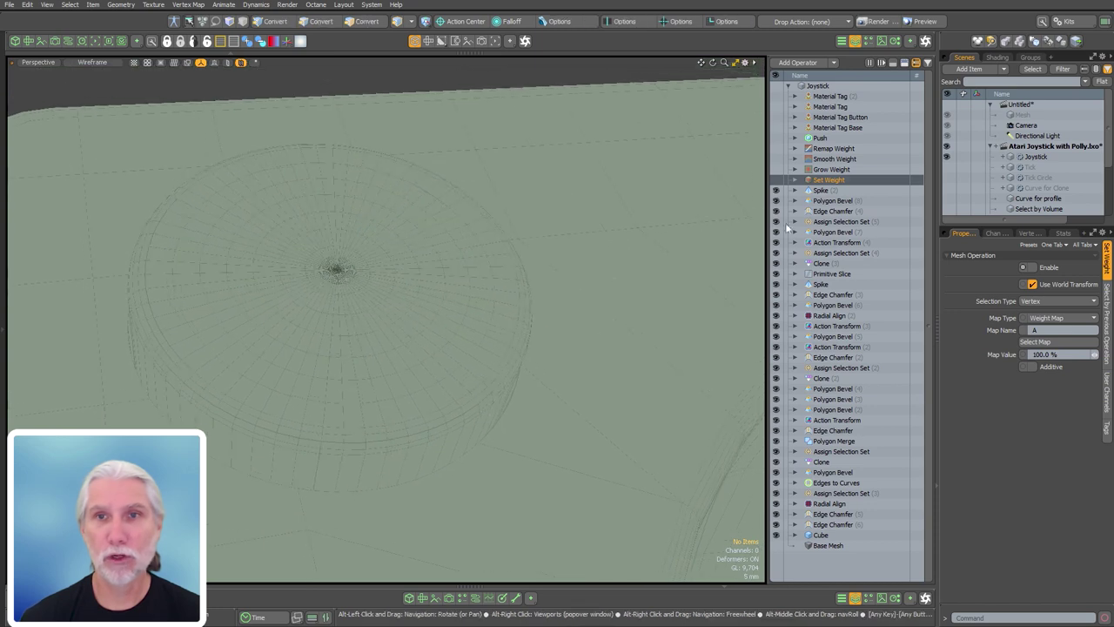
- Enable the Set Weight operation with 100% on weight map A, and display that map at the button's centre
left_click(832, 169)
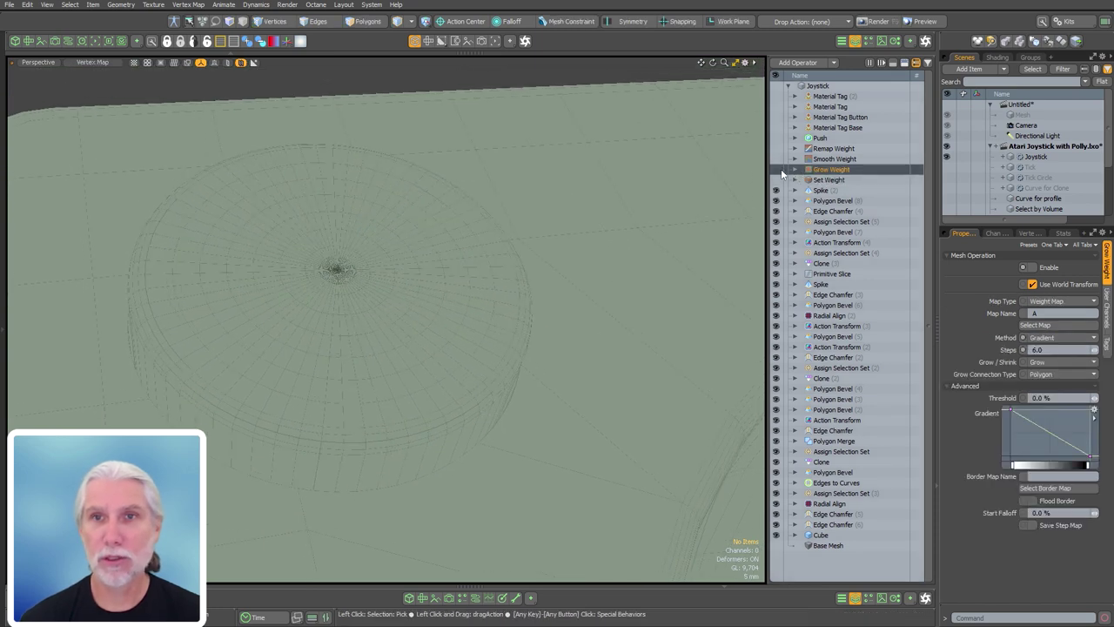
left_click(827, 180)
left_click(1030, 234)
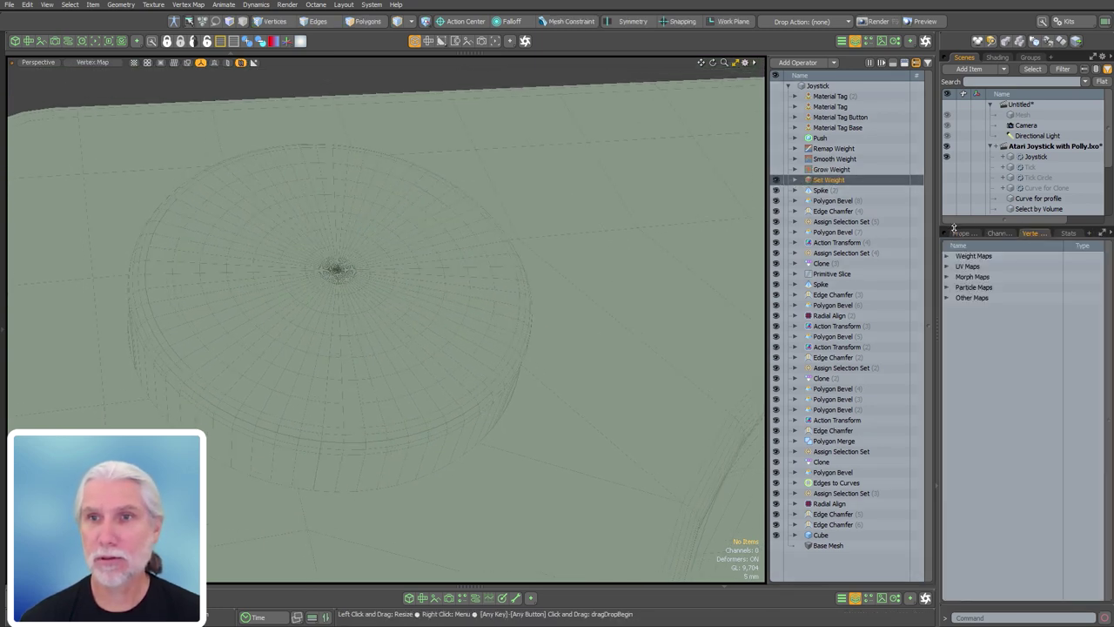
left_click(961, 234)
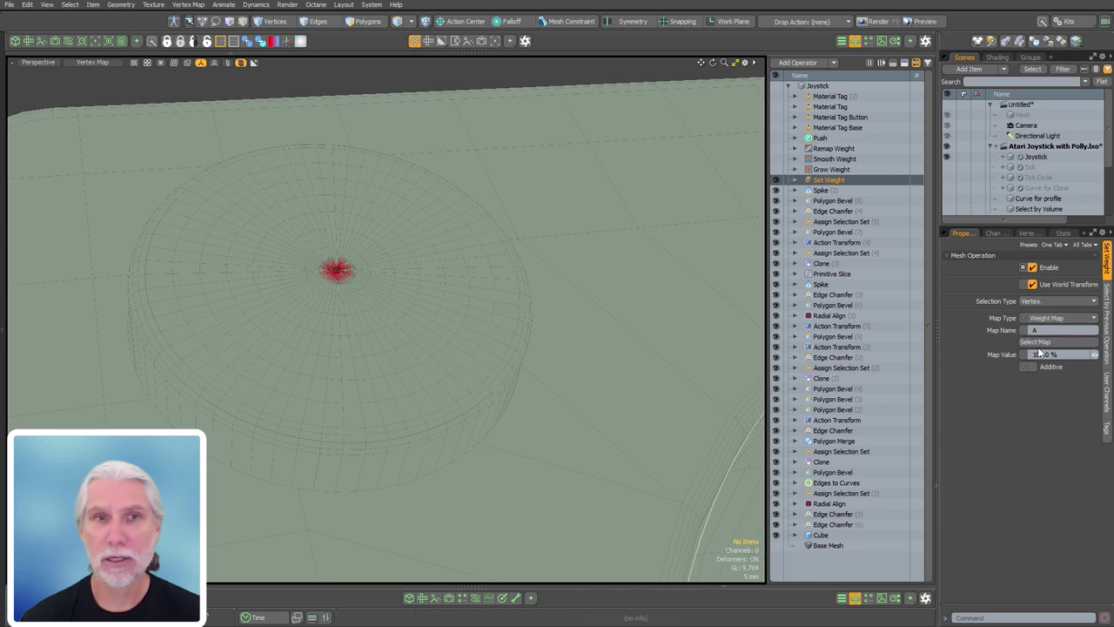
mouse_move(453, 270)
left_mouse_down("ctrl+alt")
mouse_move(528, 272)
mouse_move(348, 301)
left_mouse_up("ctrl+alt")
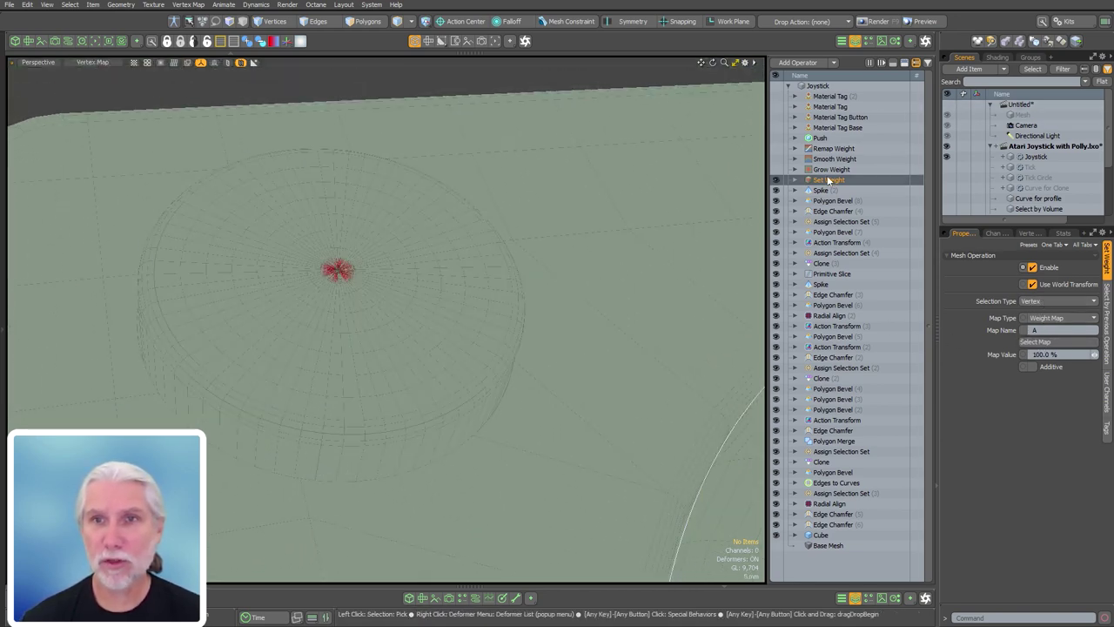
- Enable the Grow Weight, Smooth Weight and Remap Weight operations on weight map A to spread the weight across the button's top
left_click(781, 168)
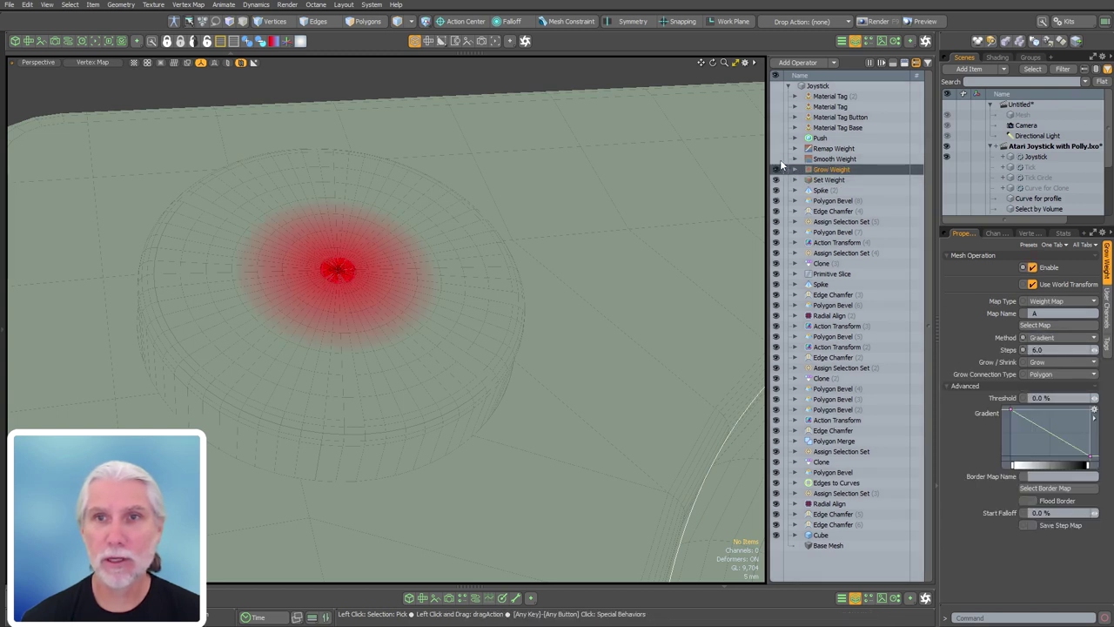
left_click(775, 158)
left_click(835, 148)
left_click(775, 148)
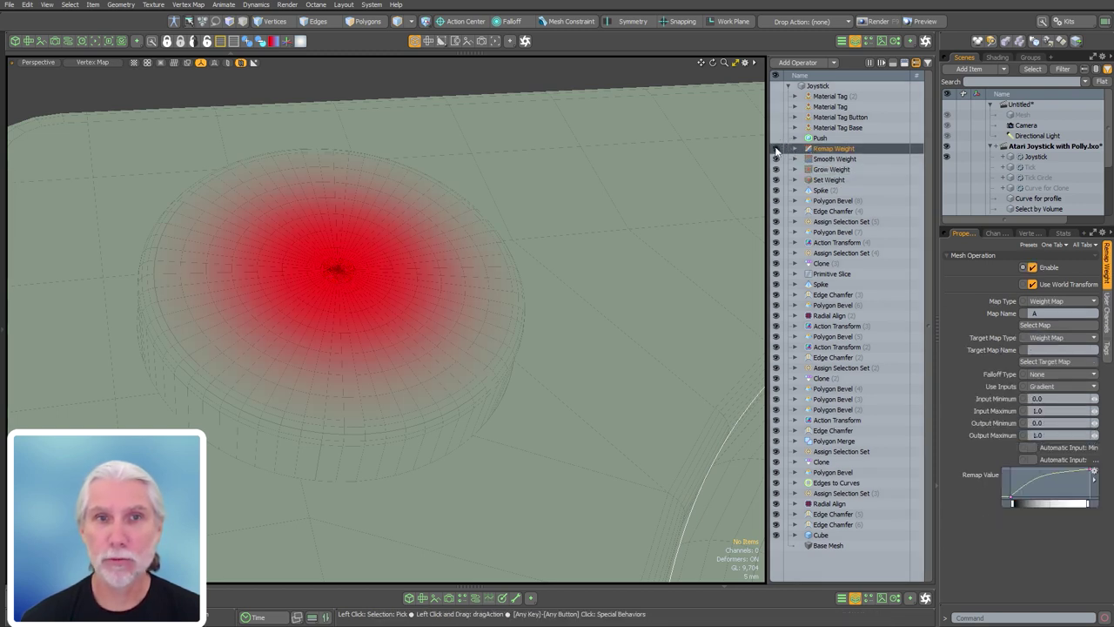
- Select the Push operation and switch the viewport from vertex map display back to Advanced shading
left_click(819, 138)
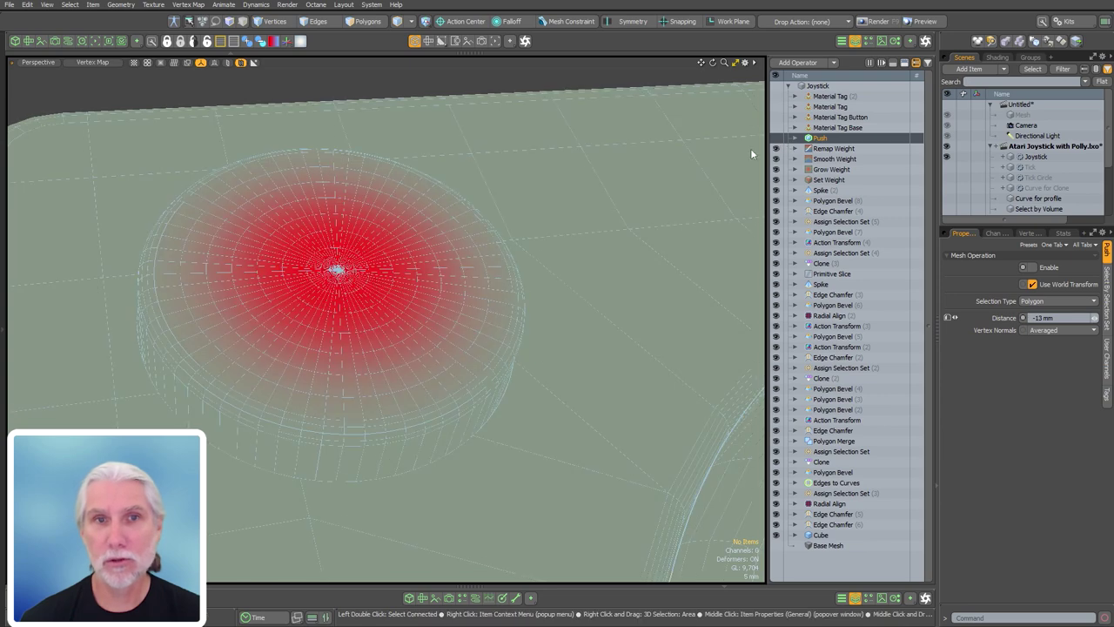
key("ctrl+Tab")
left_click(661, 246)
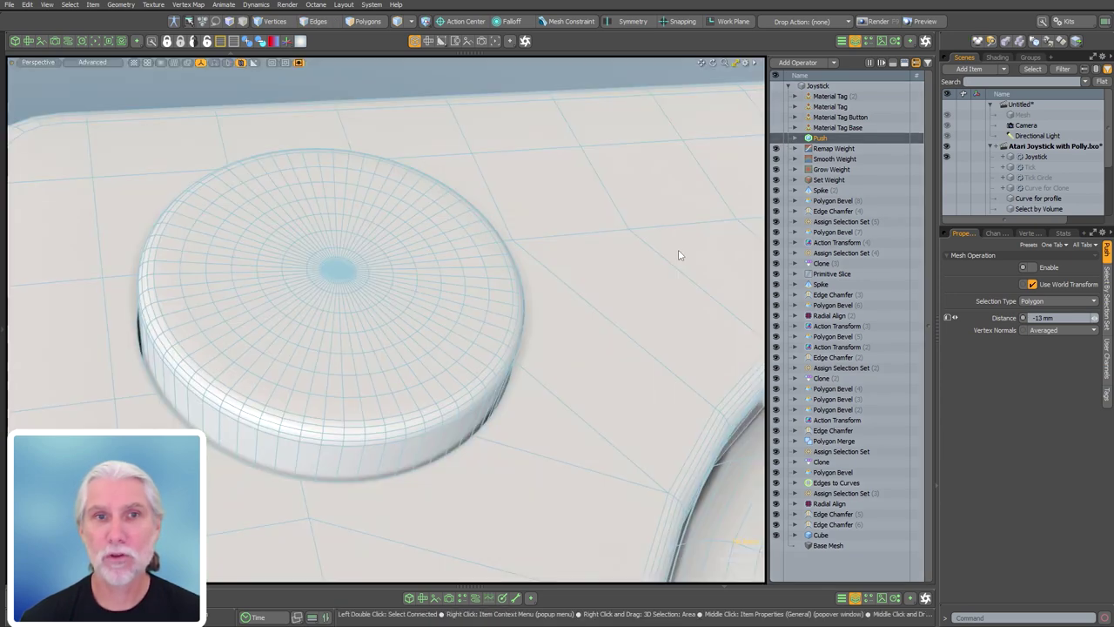
mouse_move(476, 294)
left_mouse_down("ctrl+alt")
mouse_move(497, 278)
mouse_move(659, 252)
left_mouse_up("ctrl+alt")
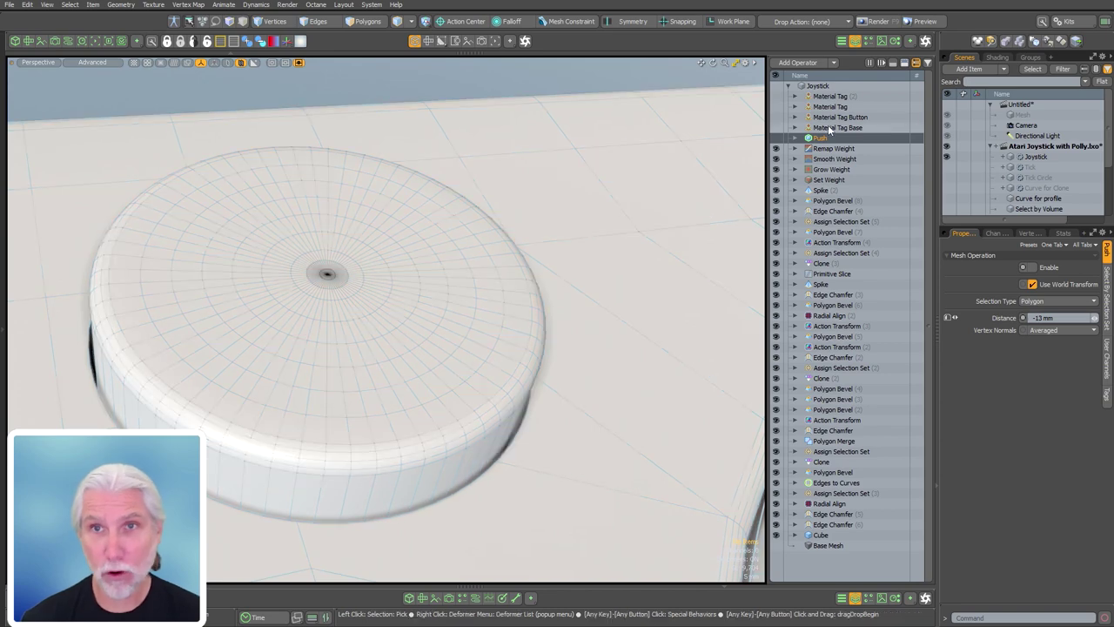
- Enable the Push operation with a distance of -13 mm to dish the button's top, and check its profile from the side
left_click(775, 138)
left_click_drag(396, 313, 124, 224, "alt")
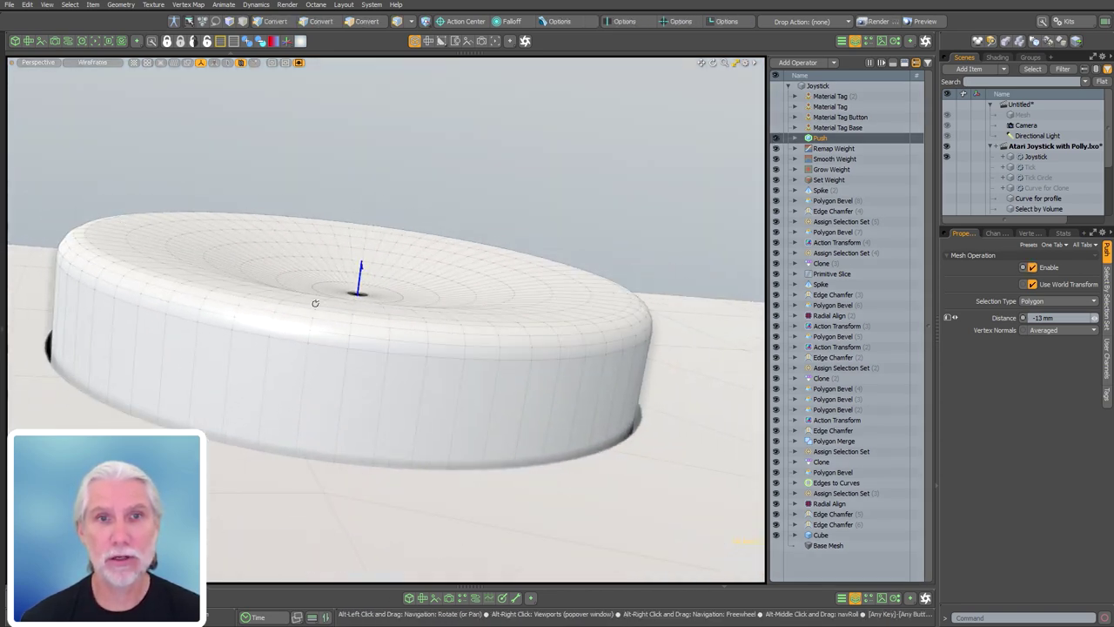
left_click_drag(315, 303, 448, 231, "alt")
left_click(374, 243)
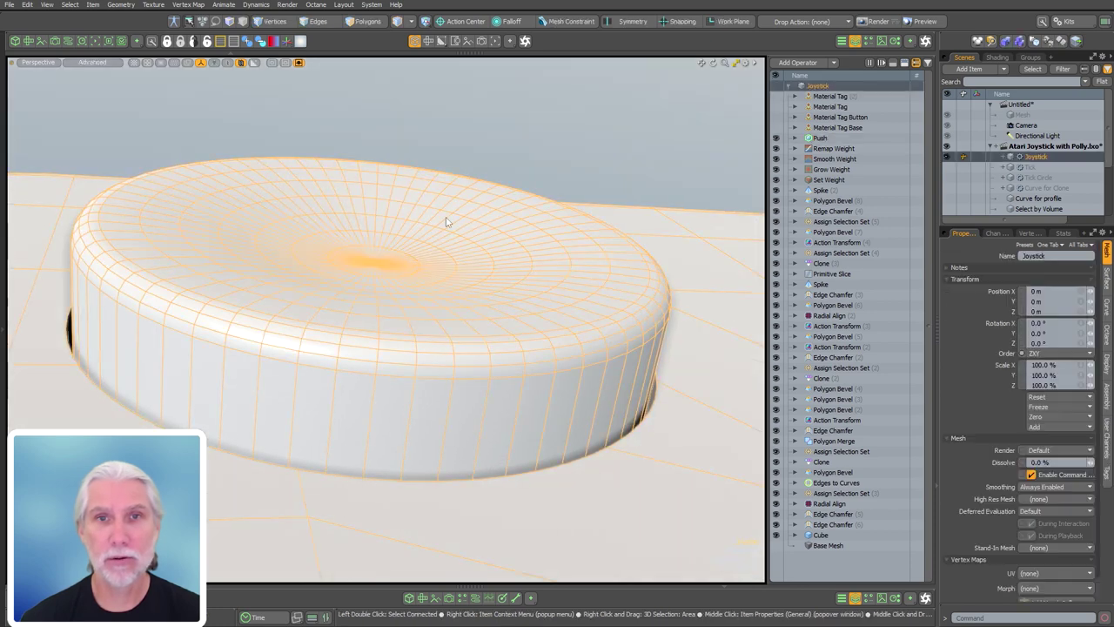
left_click(820, 138)
mouse_move(379, 238)
left_mouse_down()
mouse_move(380, 219)
mouse_move(374, 269)
mouse_move(381, 199)
mouse_move(377, 242)
left_mouse_up()
left_click_drag(619, 159, 576, 172, "ctrl+alt")
left_click_drag(576, 172, 557, 200, "alt+shift")
- Enable the Base, Button and two remaining Material Tag operations, and view the whole joystick with its materials
left_click(814, 128)
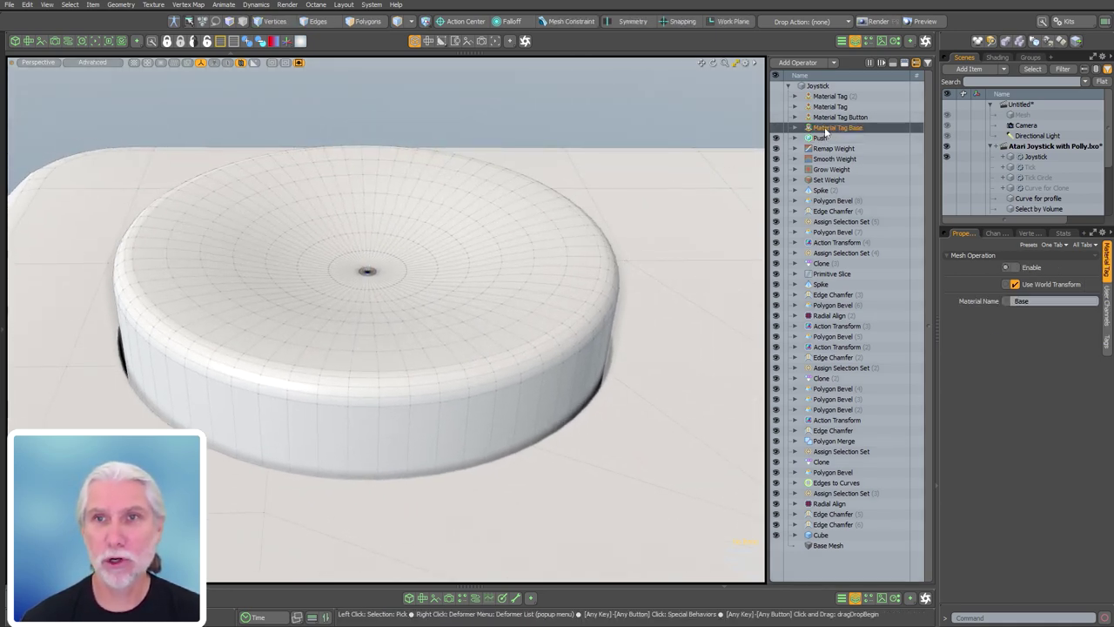
left_click(776, 128)
left_click(775, 117)
left_click_drag(638, 223, 301, 318, "ctrl+alt")
left_click_drag(301, 317, 251, 235, "alt+shift")
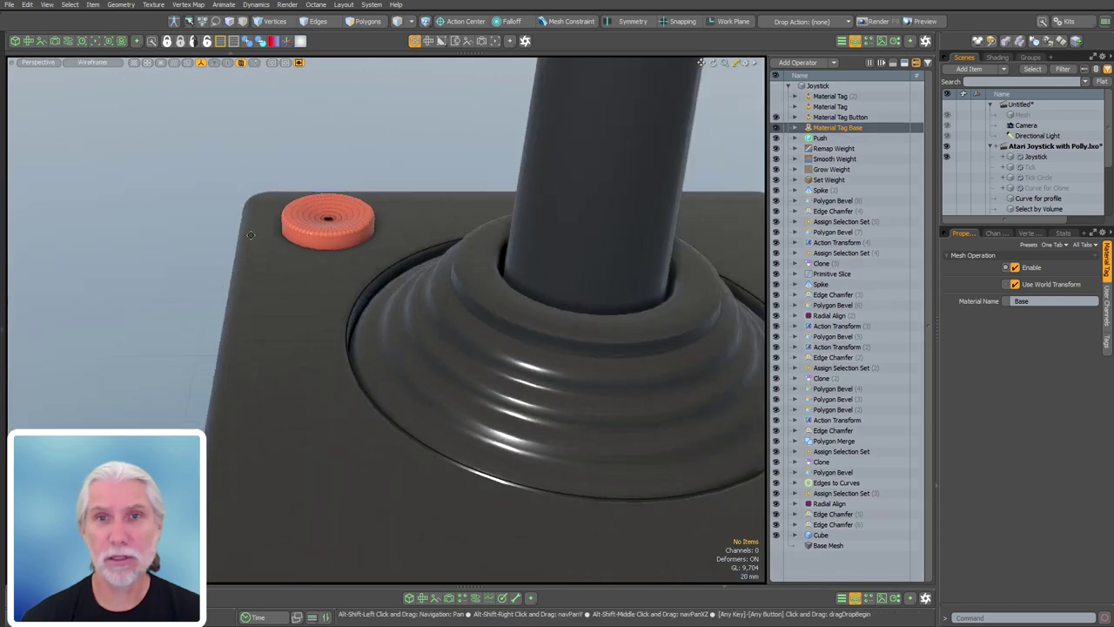
scroll(250, 235, "down", 6)
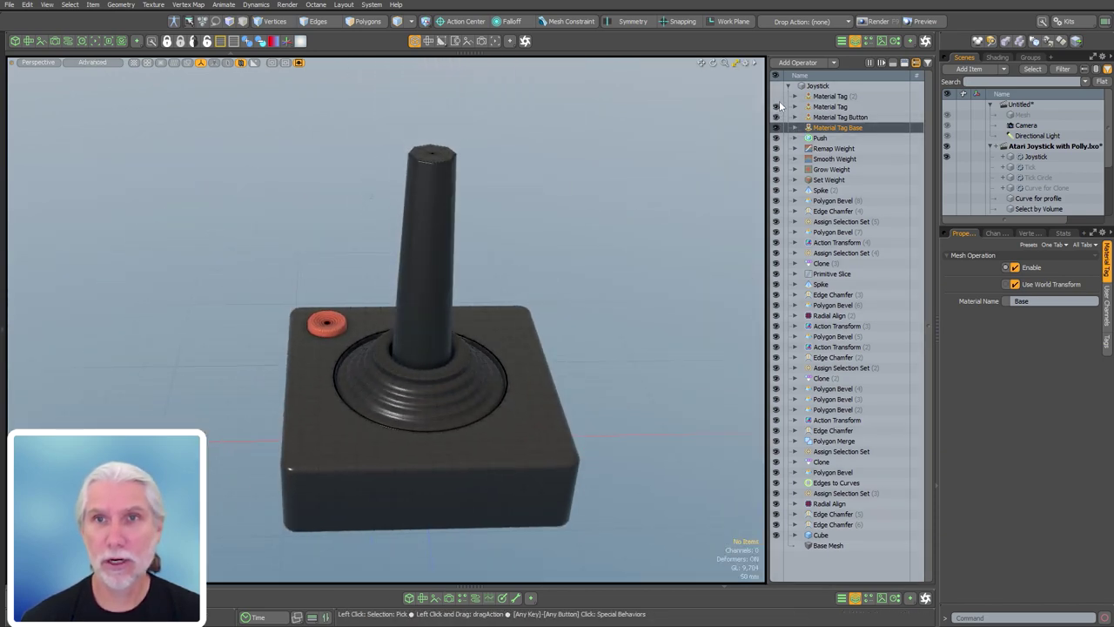
left_click(776, 96)
mouse_move(520, 332)
left_mouse_down("alt")
mouse_move(505, 339)
mouse_move(496, 304)
left_mouse_up("alt")
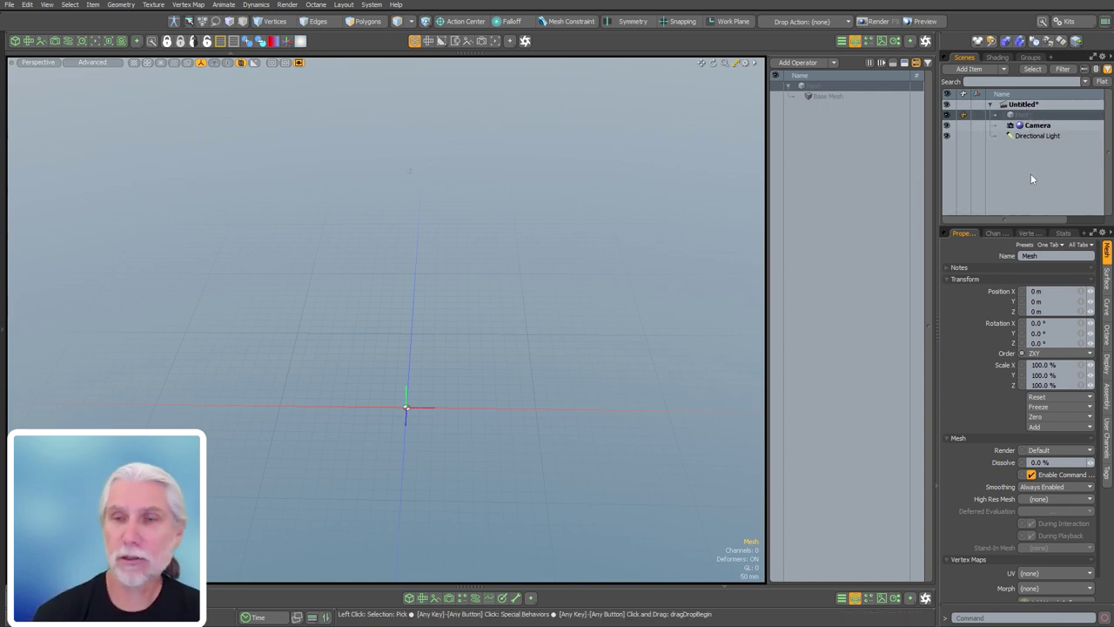
- Rename the mesh item in the empty Untitled scene as Joystick
double_click(1032, 115)
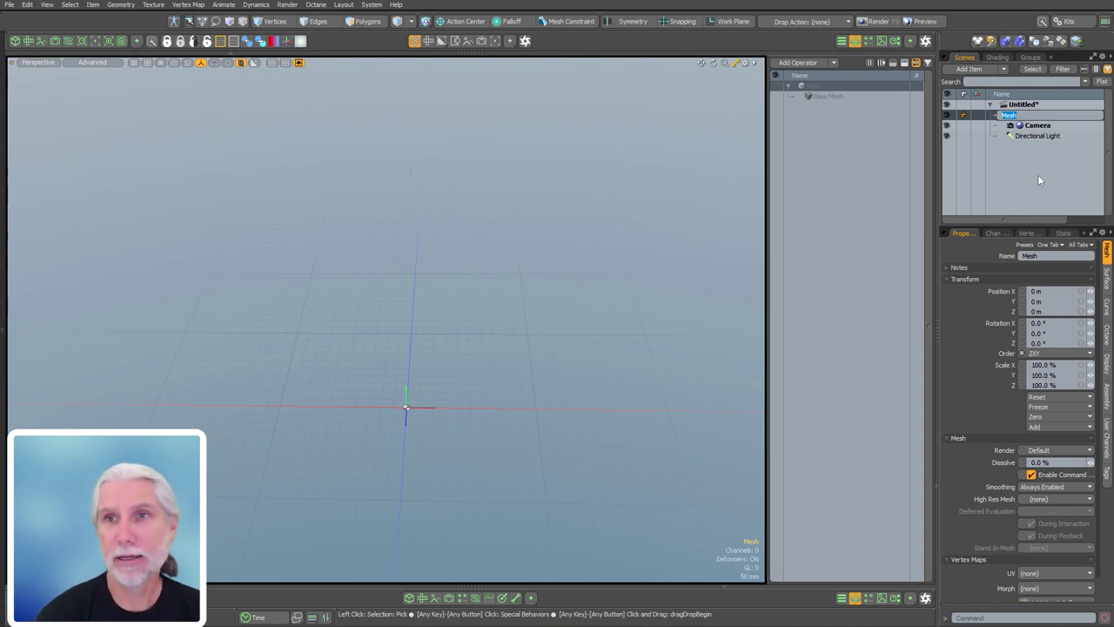
type("Joystick")
key("Return")
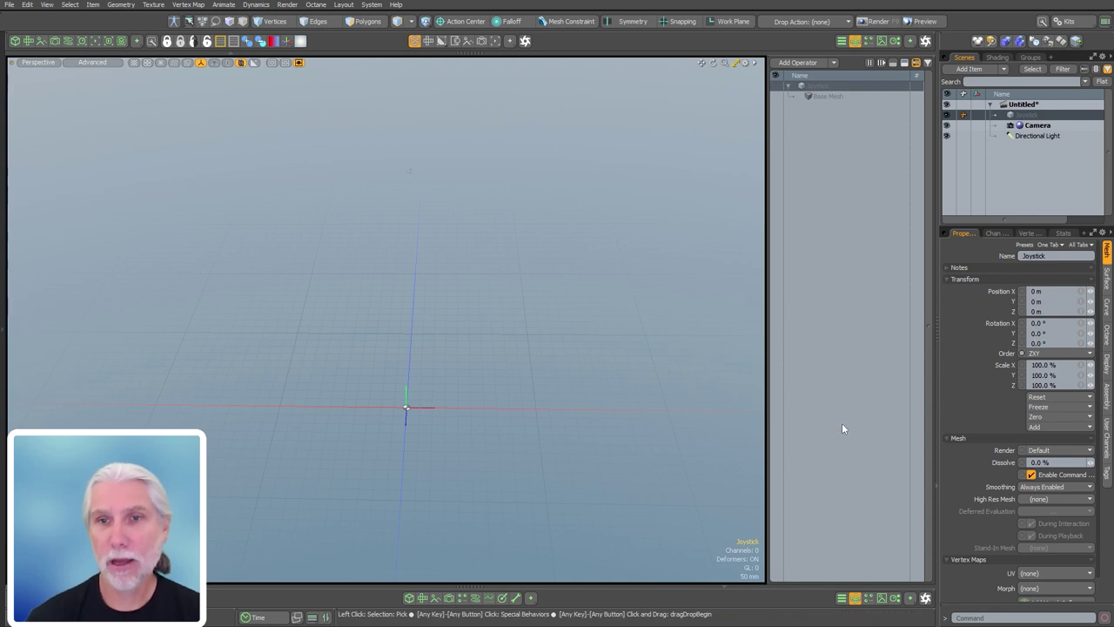
- Add a Cube mesh operation to the Joystick mesh
type("n")
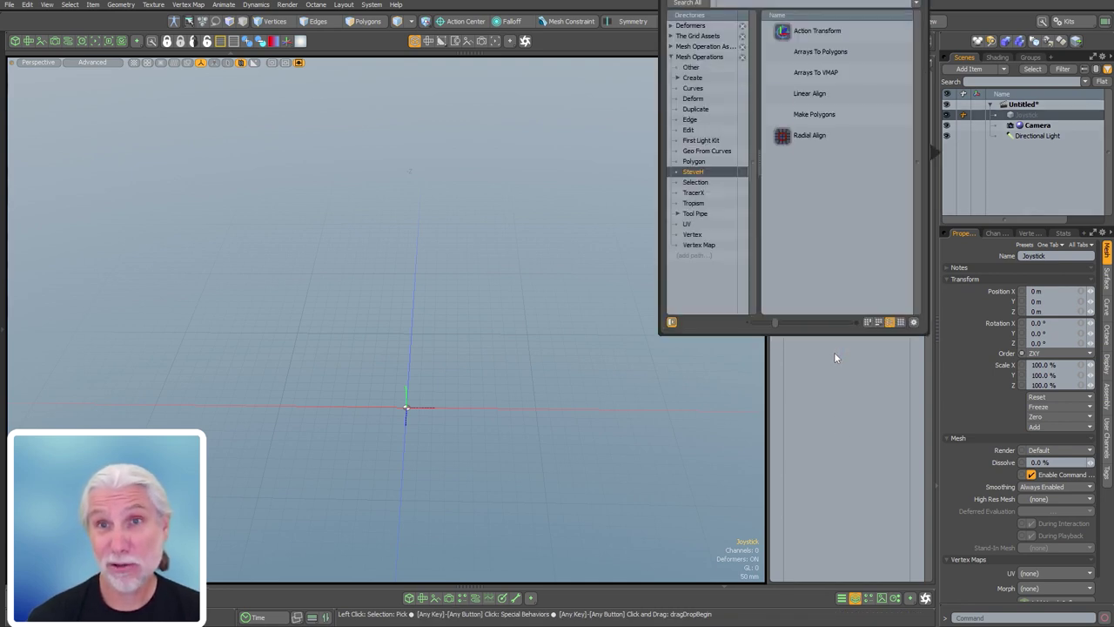
type("cube")
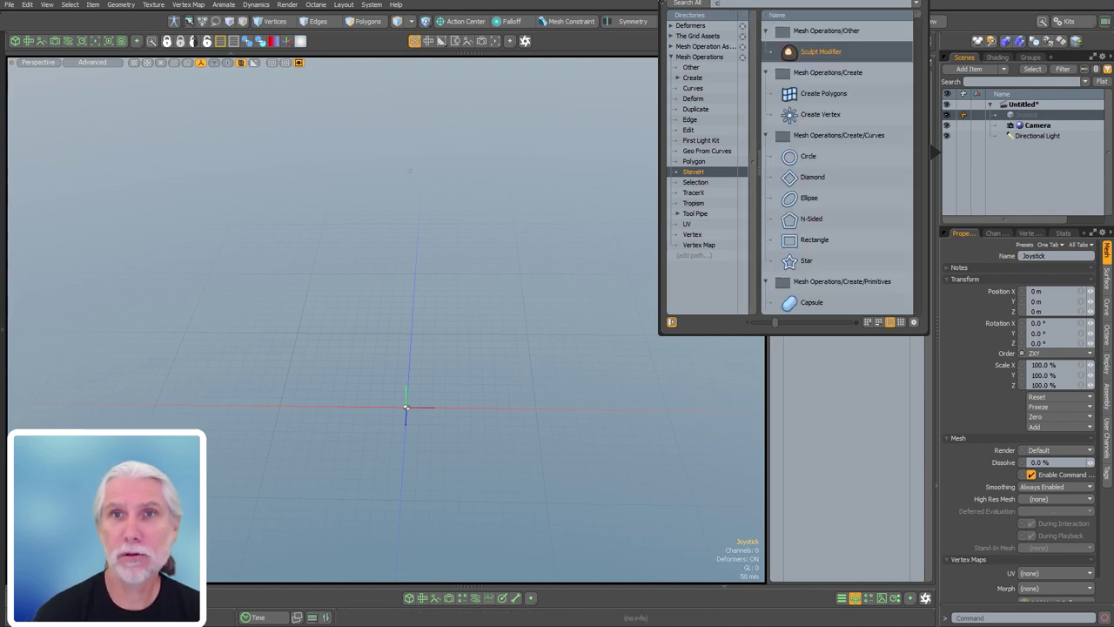
type("w")
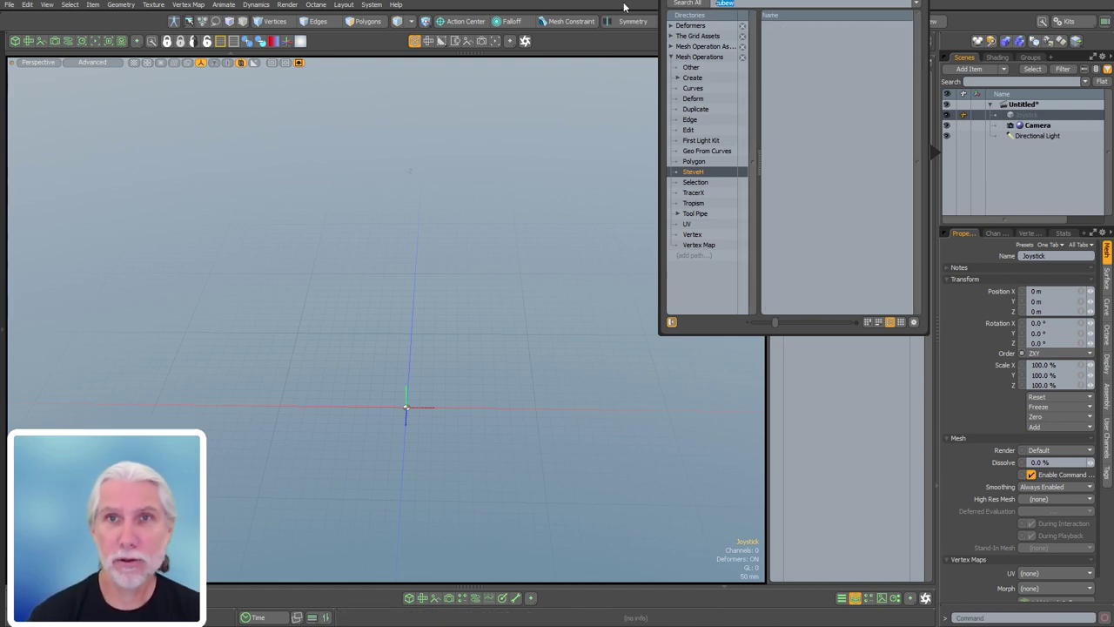
type("cube")
key("Return")
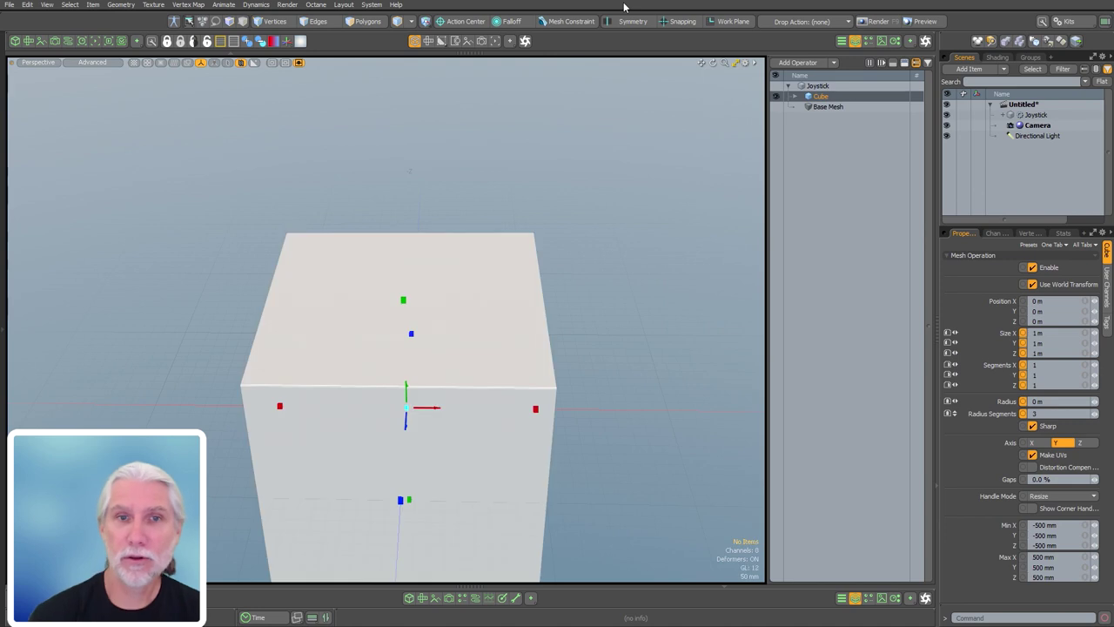
- In the Right view, raise the cube's underside to the ground line, giving a Y size of 500 mm and Y position of 250 mm
left_click_drag(492, 317, 308, 290, "ctrl+alt")
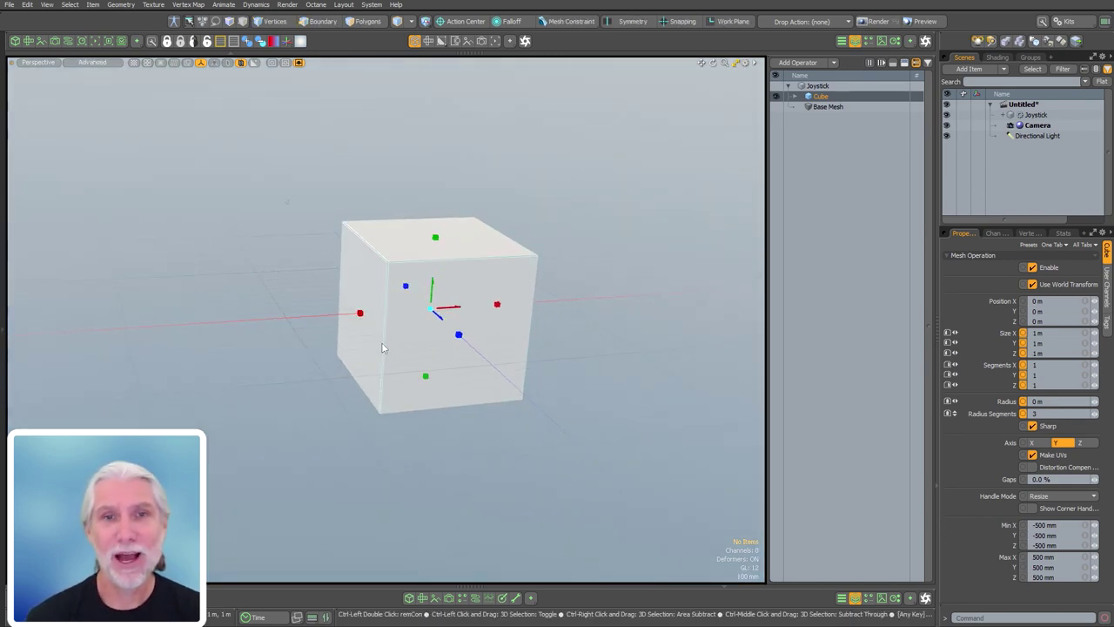
key("ctrl+space")
left_click(443, 342)
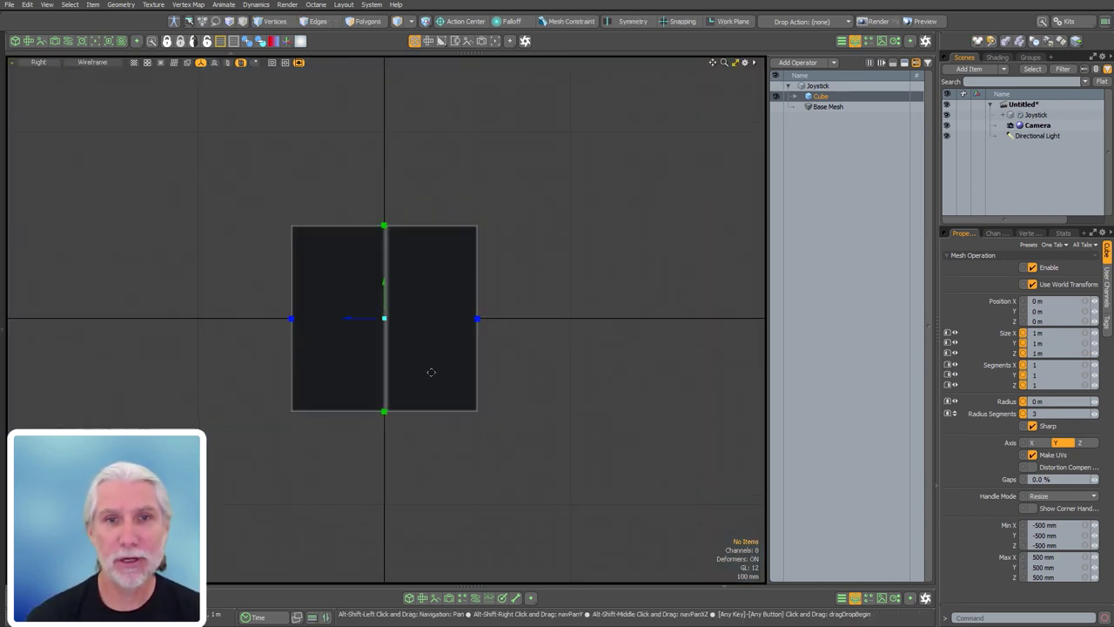
left_click_drag(401, 406, 402, 296)
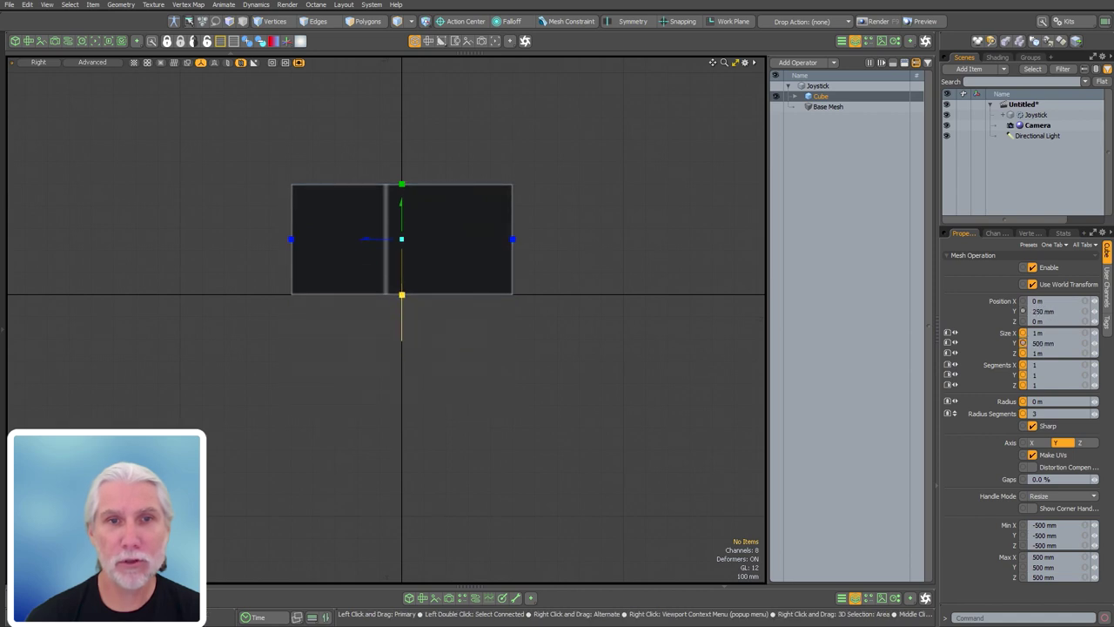
left_click(416, 571)
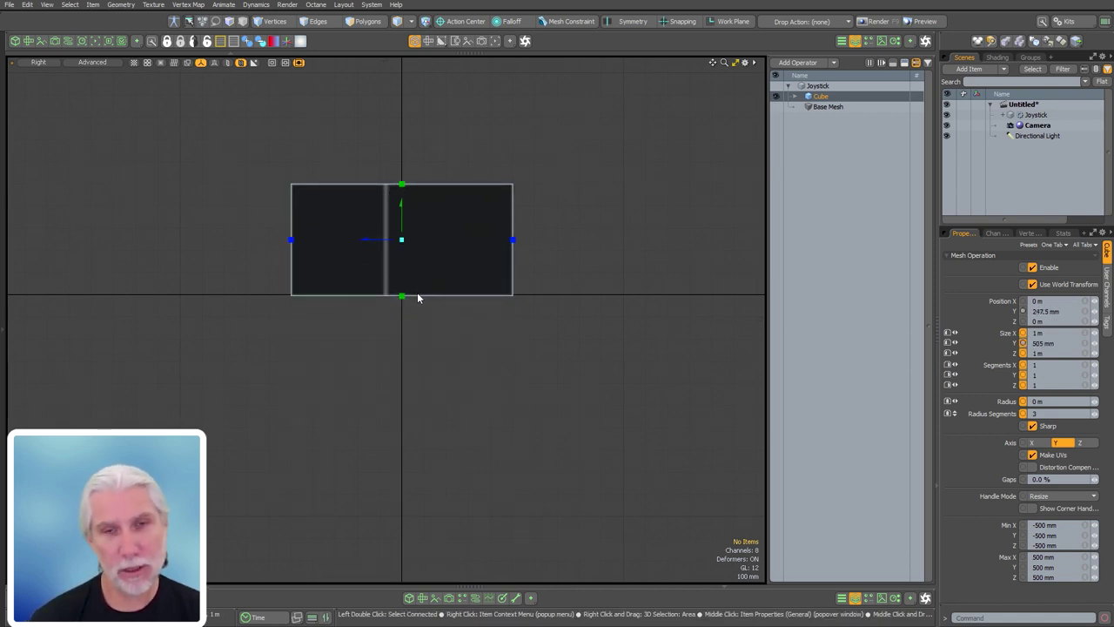
left_click_drag(400, 298, 401, 295)
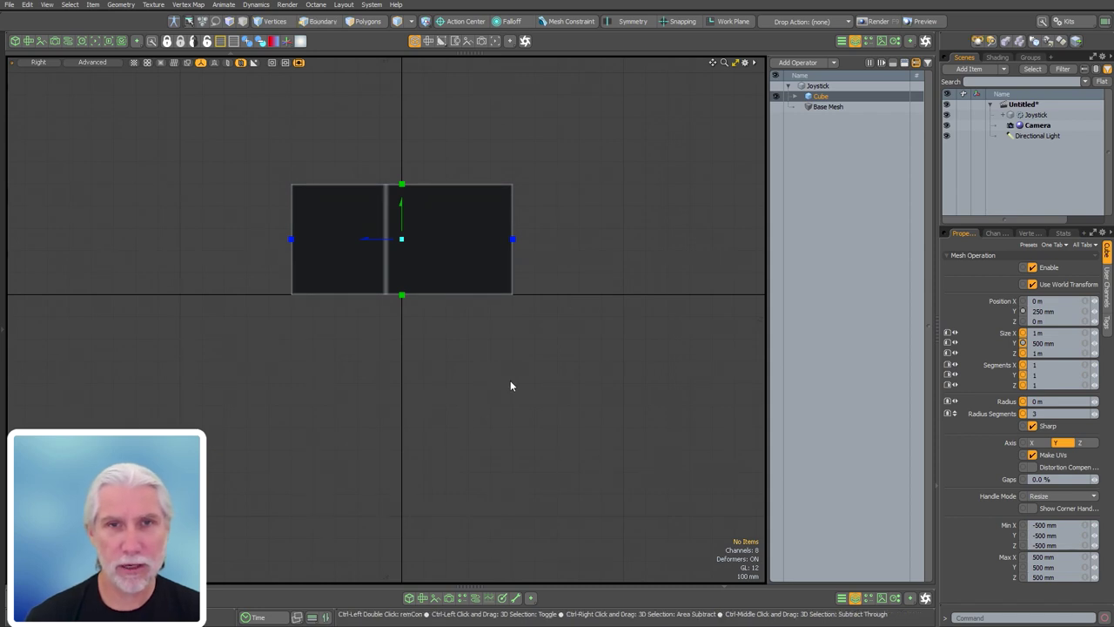
- Set the cube's Y size to 300 mm and its Y position to 150 mm so it rests on the ground plane
left_click_drag(510, 383, 497, 348, "alt")
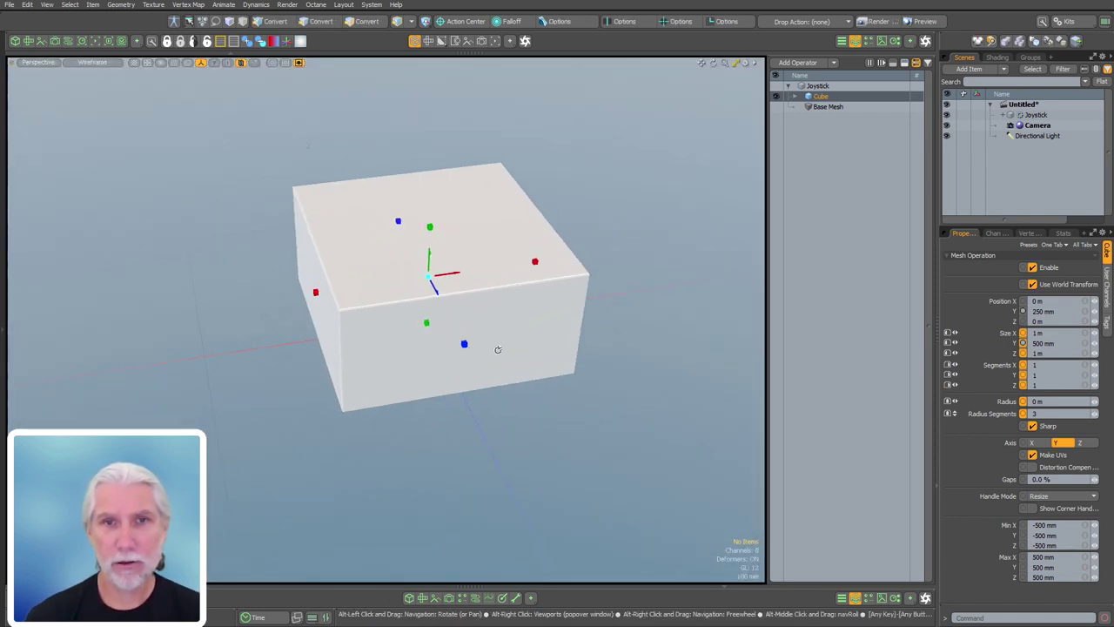
left_click(1081, 343)
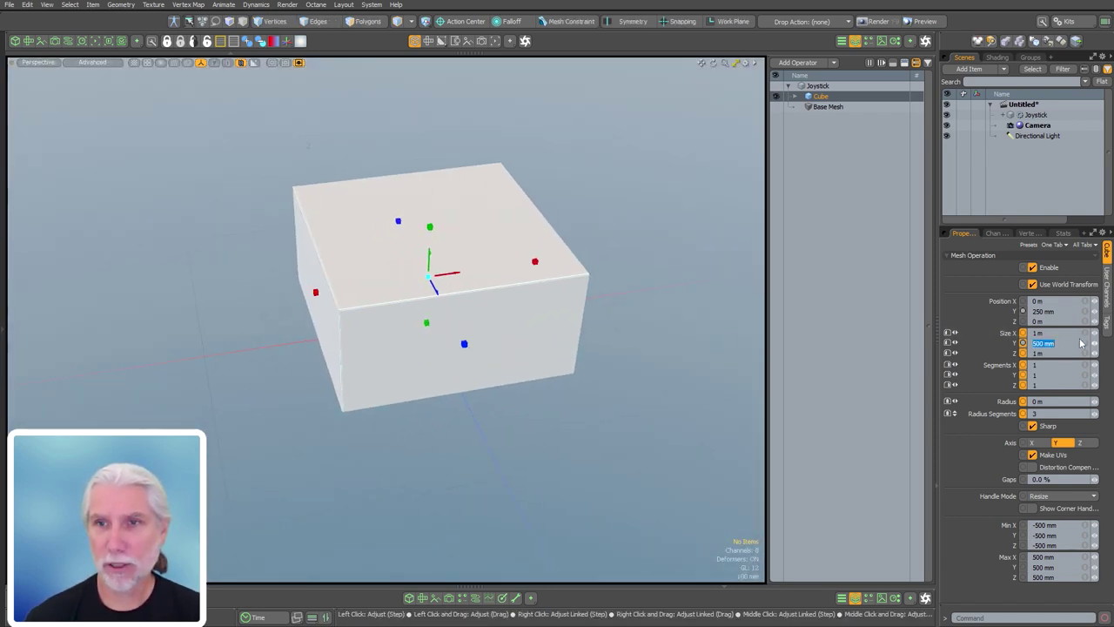
type("300")
key("Return")
left_click_drag(366, 278, 291, 238, "alt")
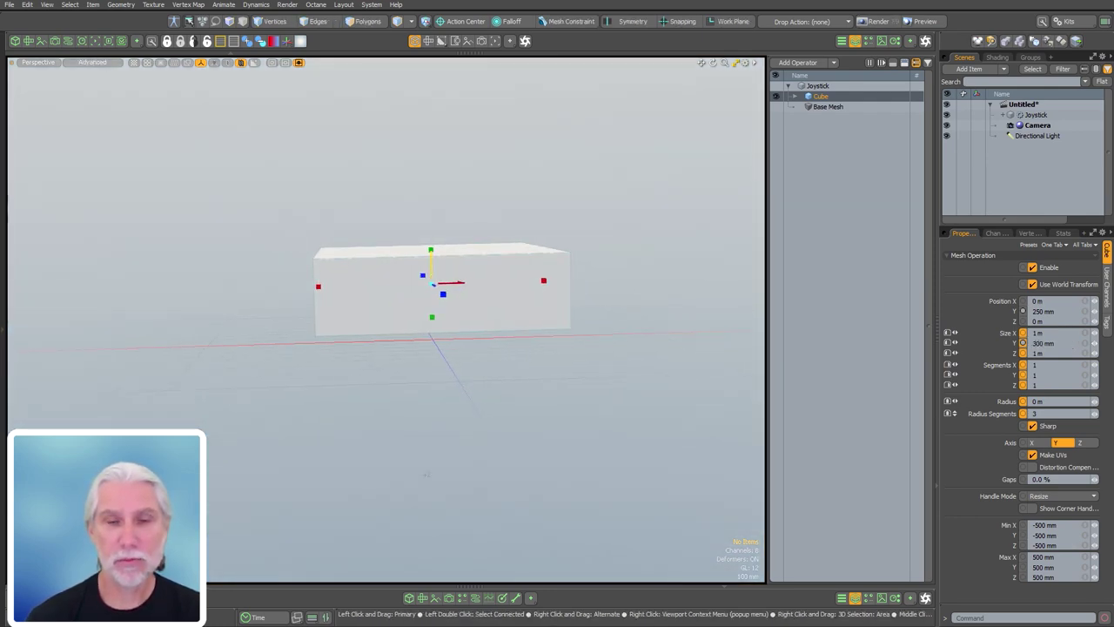
left_click_drag(432, 268, 432, 277)
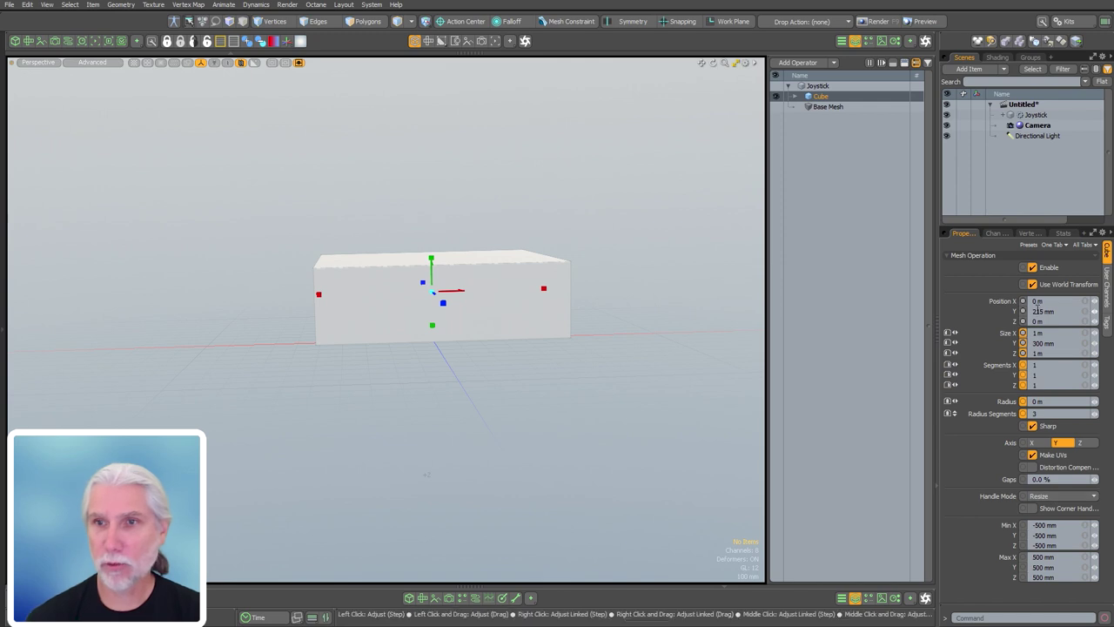
left_click(1063, 312)
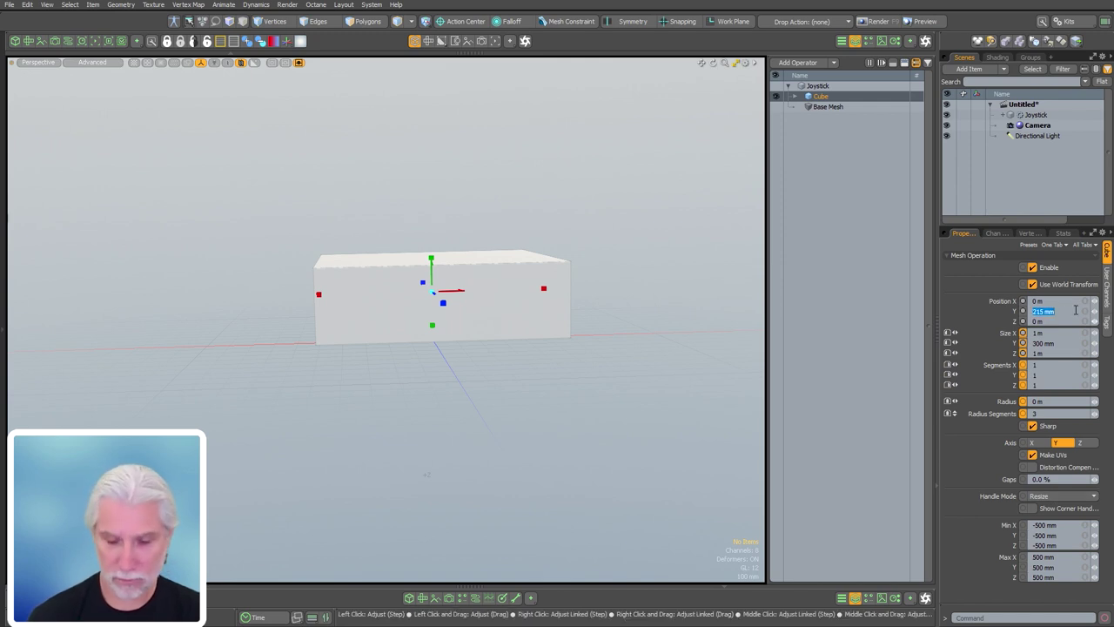
type(".15")
key("Return")
- Set the cube's segments to 16 in X and Z, and check the grid on the block
left_click_drag(435, 383, 588, 428, "alt")
key("KP_3")
key("KP_Decimal")
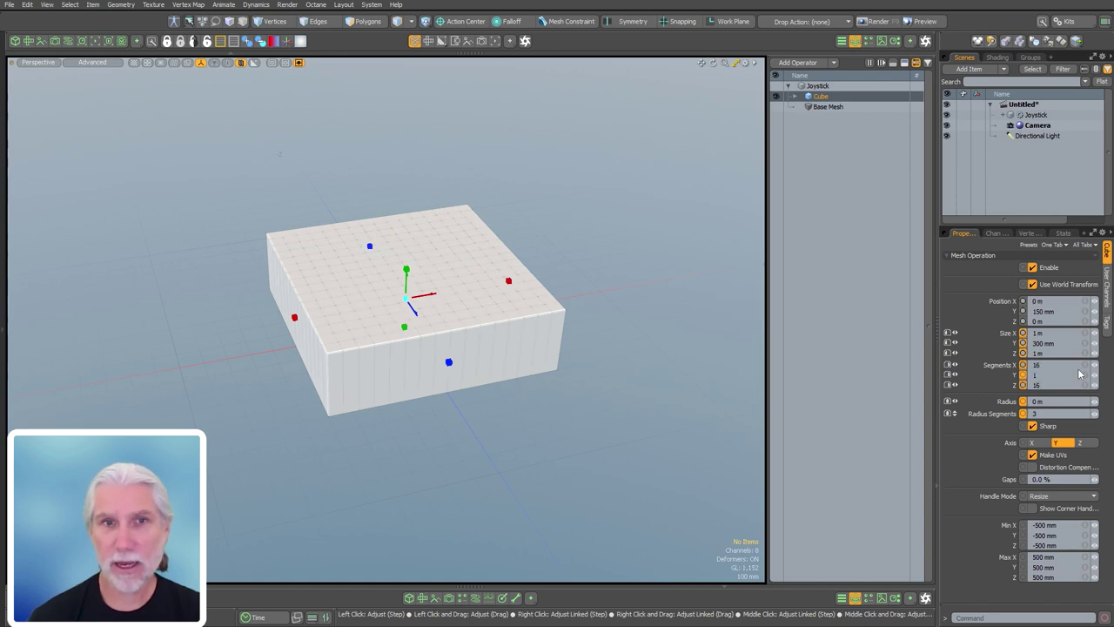
mouse_move(390, 403)
left_mouse_down("alt")
mouse_move(571, 336)
mouse_move(397, 383)
left_mouse_up("alt")
left_click_drag(397, 383, 456, 411, "ctrl+alt")
left_click_drag(497, 450, 529, 447, "alt+shift")
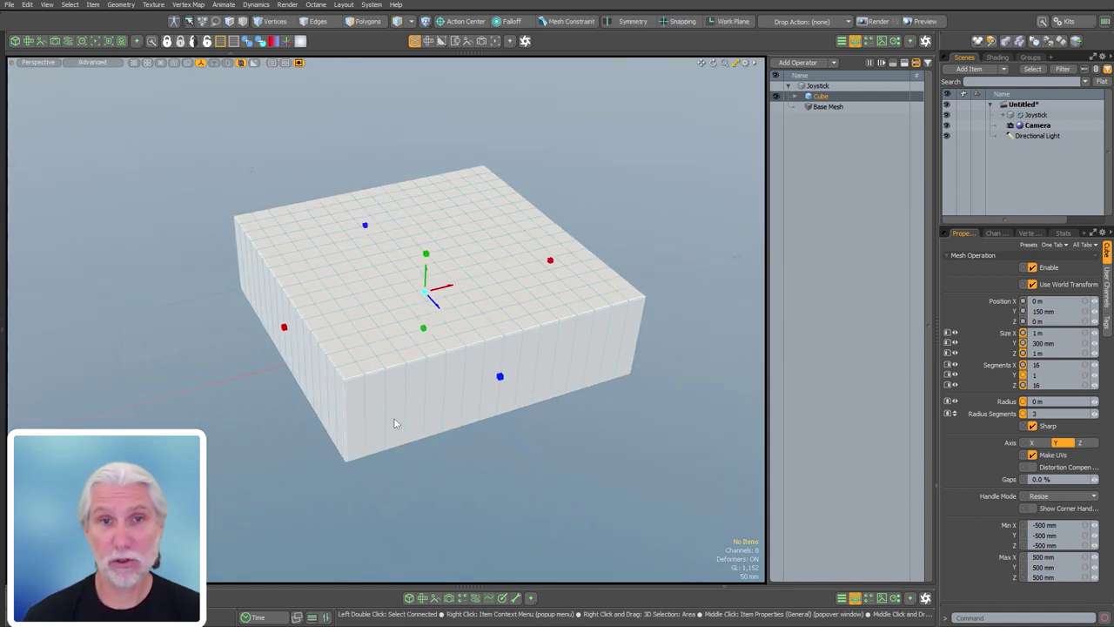
left_click_drag(565, 386, 561, 404, "alt+shift")
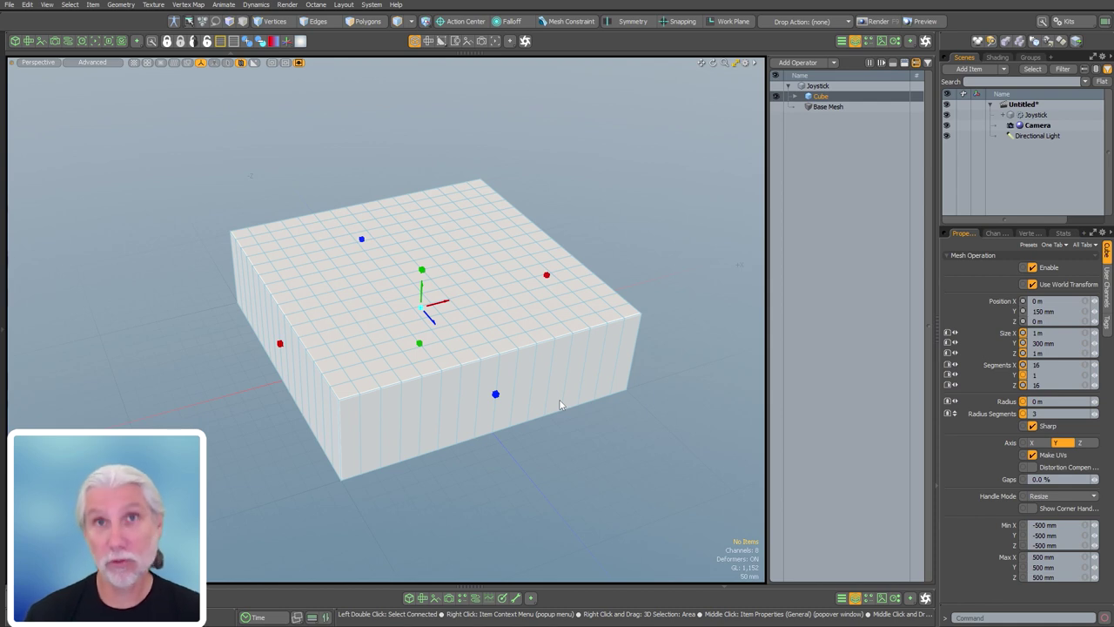
- Add an Edge Chamfer mesh operation above the Cube in the Joystick stack
double_click(824, 369)
type("dge ch")
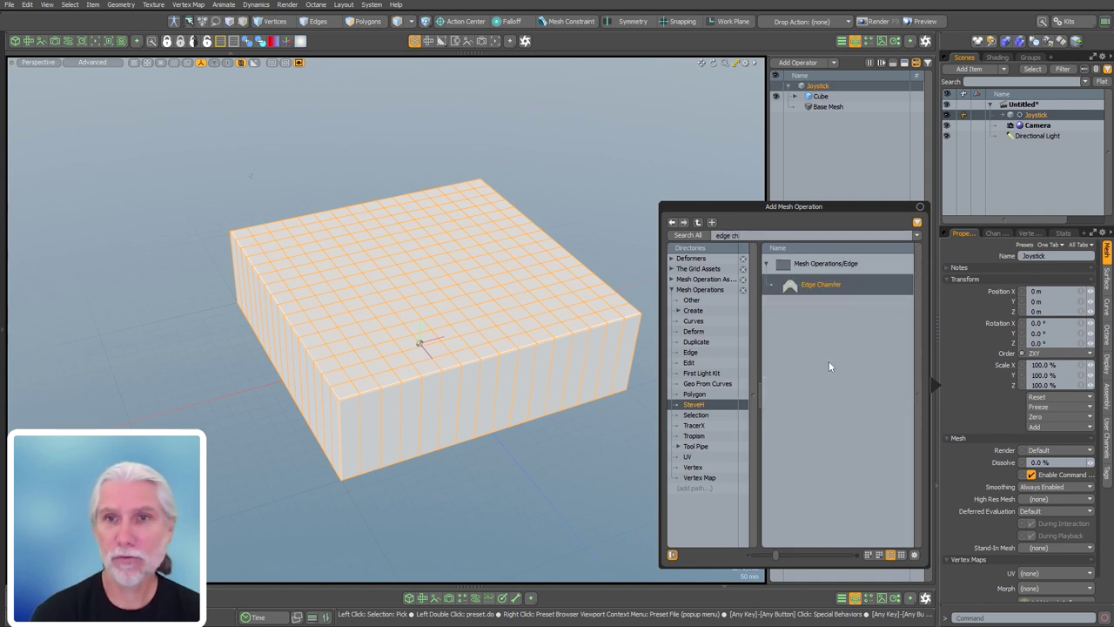
key("Return")
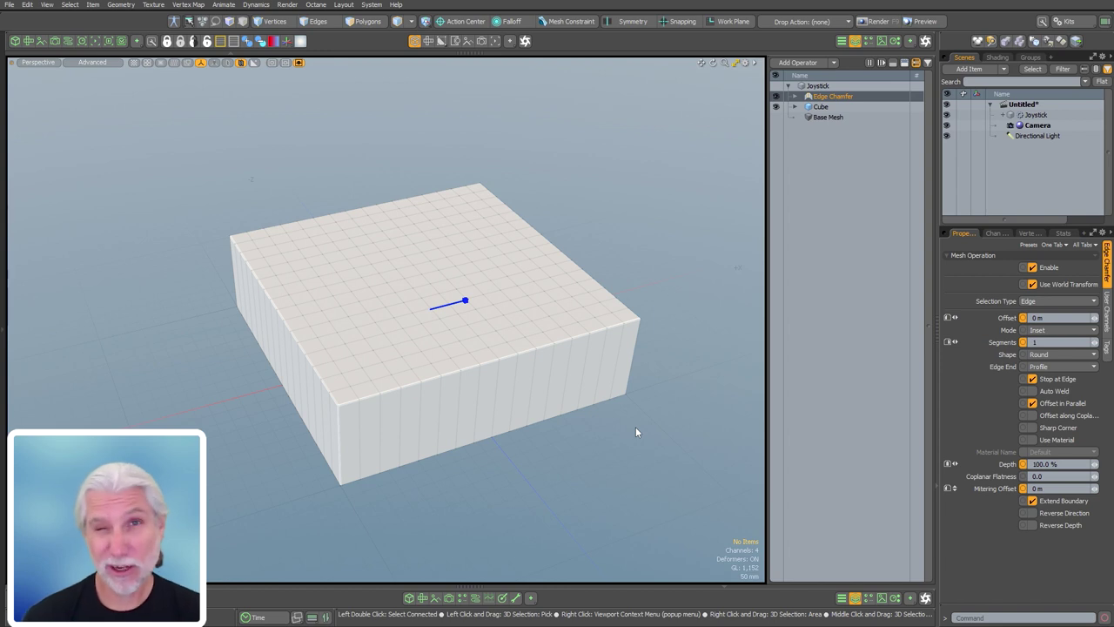
- Try an Edge Chamfer offset of 30 mm on the cube's edges, and undo it
scroll(506, 304, "up", 2)
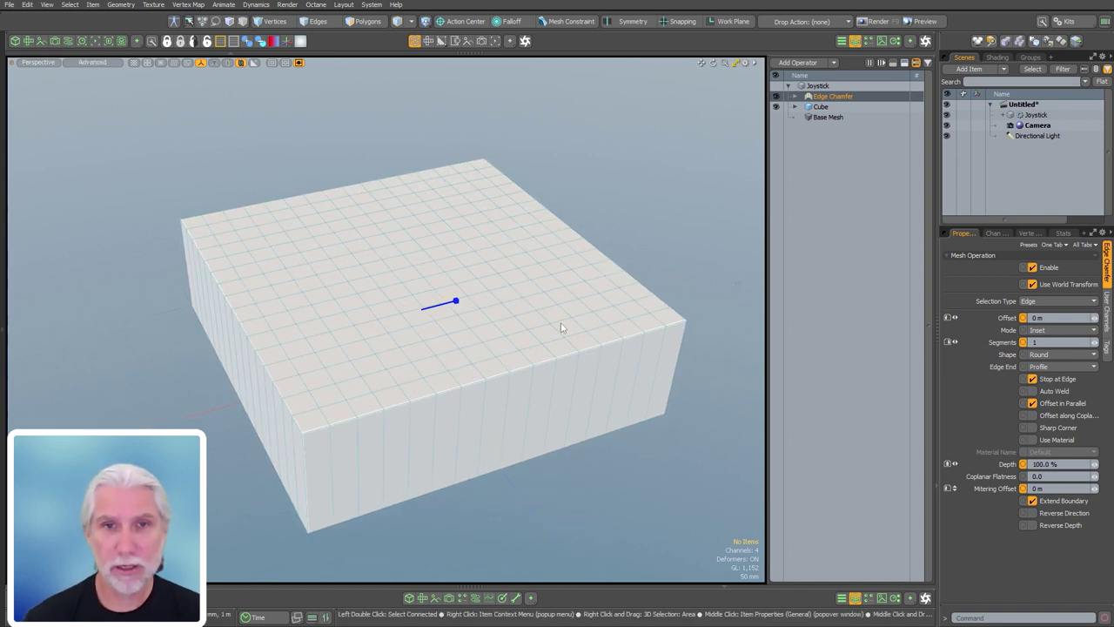
left_click_drag(456, 301, 470, 300)
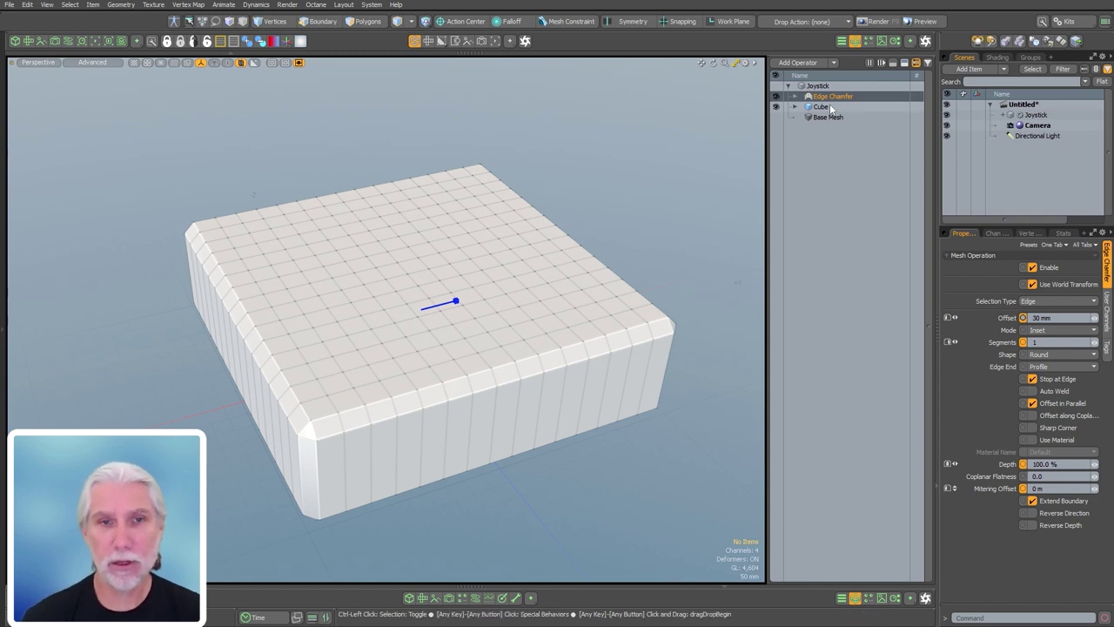
key("ctrl+z")
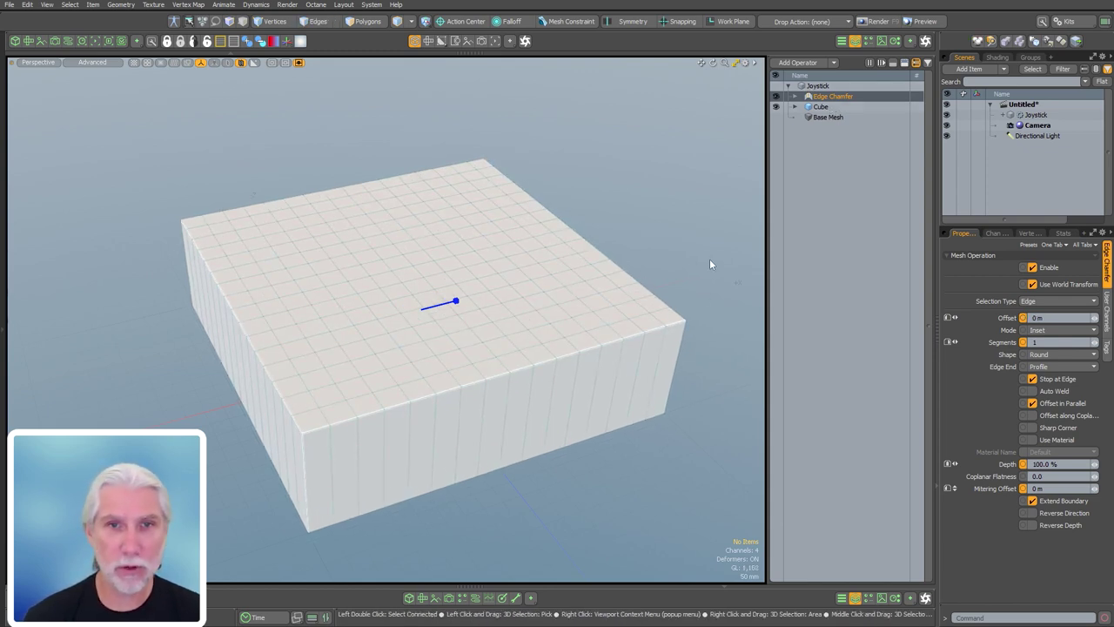
- Expand the Edge Chamfer operation down to its Tool Pipe and Selection entries
left_click_drag(711, 264, 475, 345, "alt")
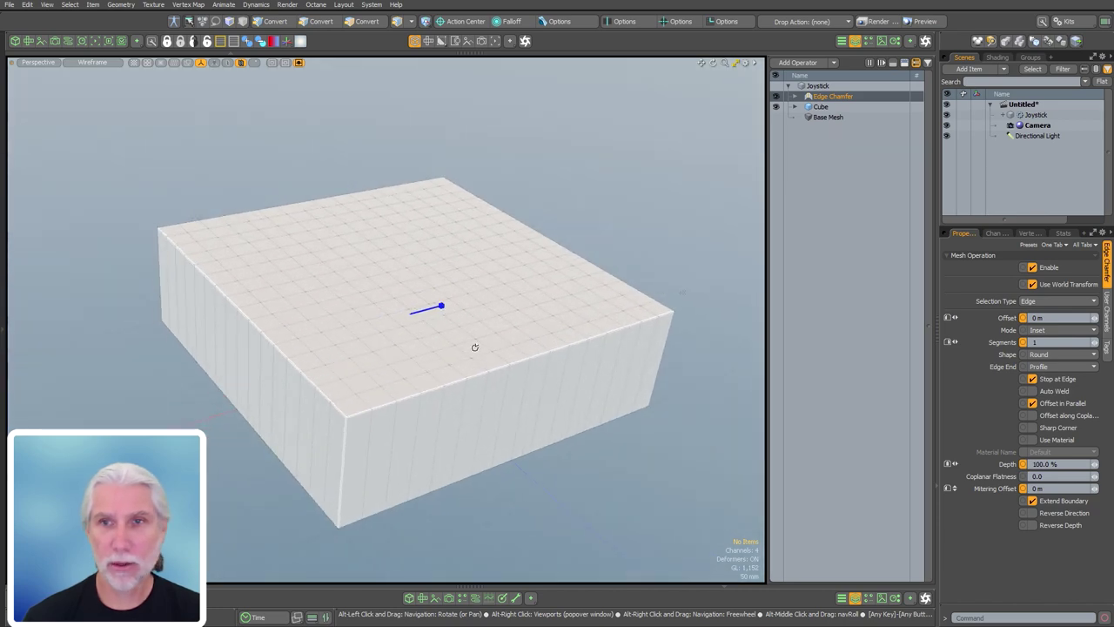
left_click(794, 97)
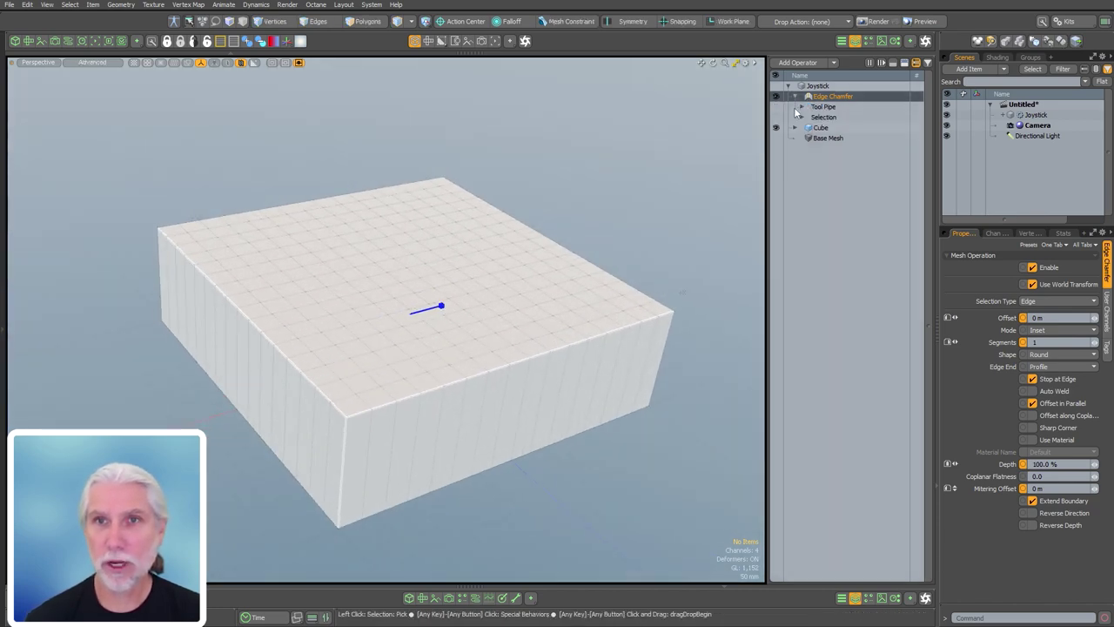
left_click(803, 107)
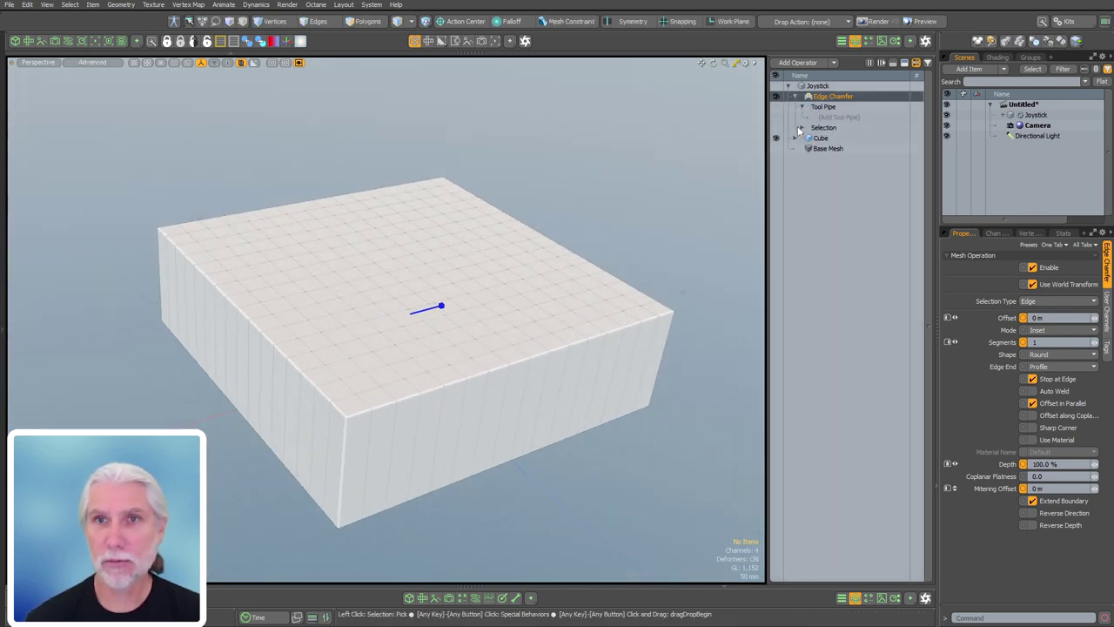
left_click(801, 127)
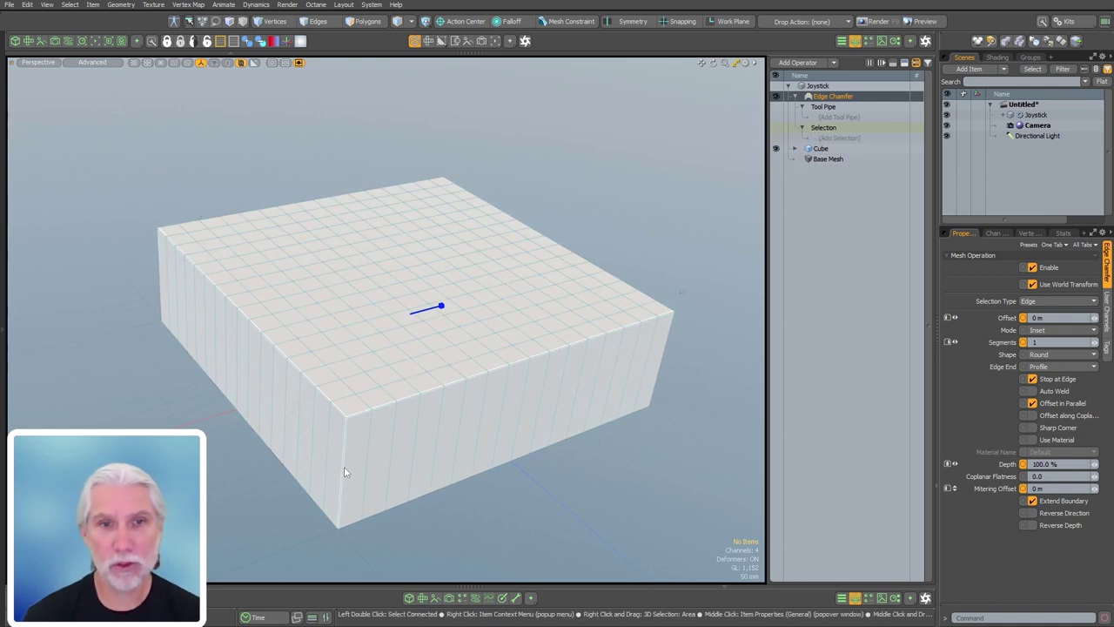
- Try selecting two vertical corner edges of the block by hand in edge mode, and clear the selection
key("2")
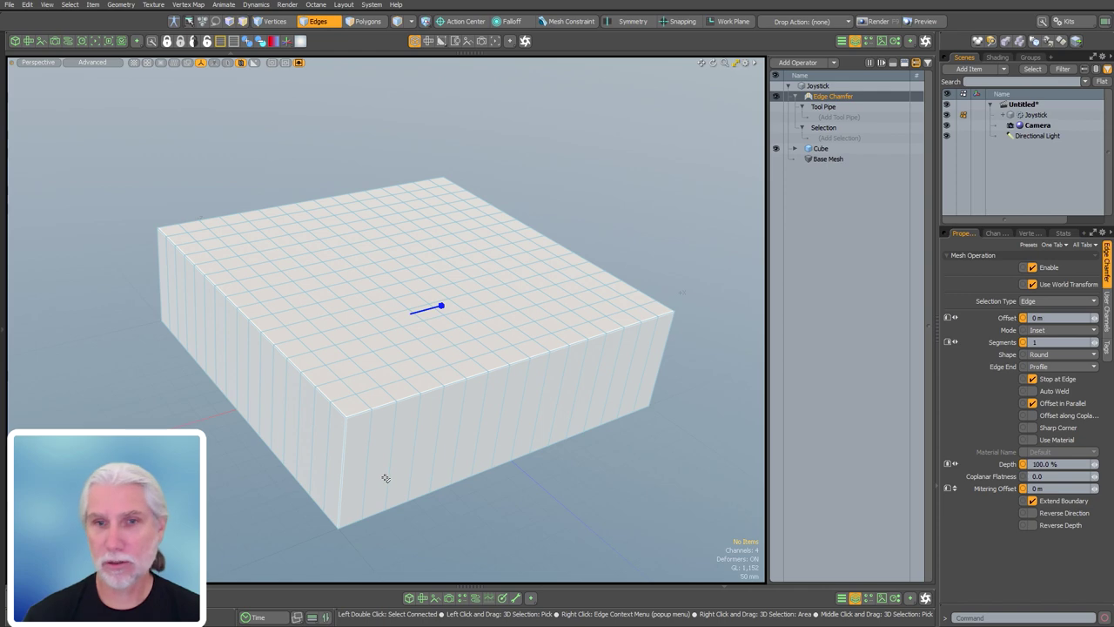
left_click(344, 483)
key("5")
left_click(225, 531)
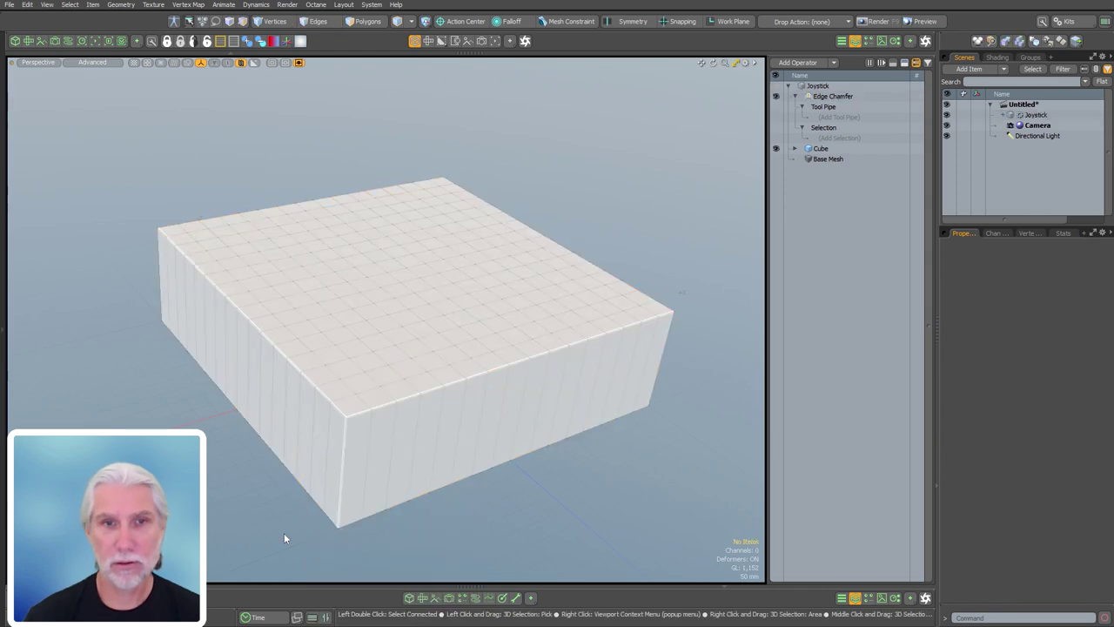
key("2")
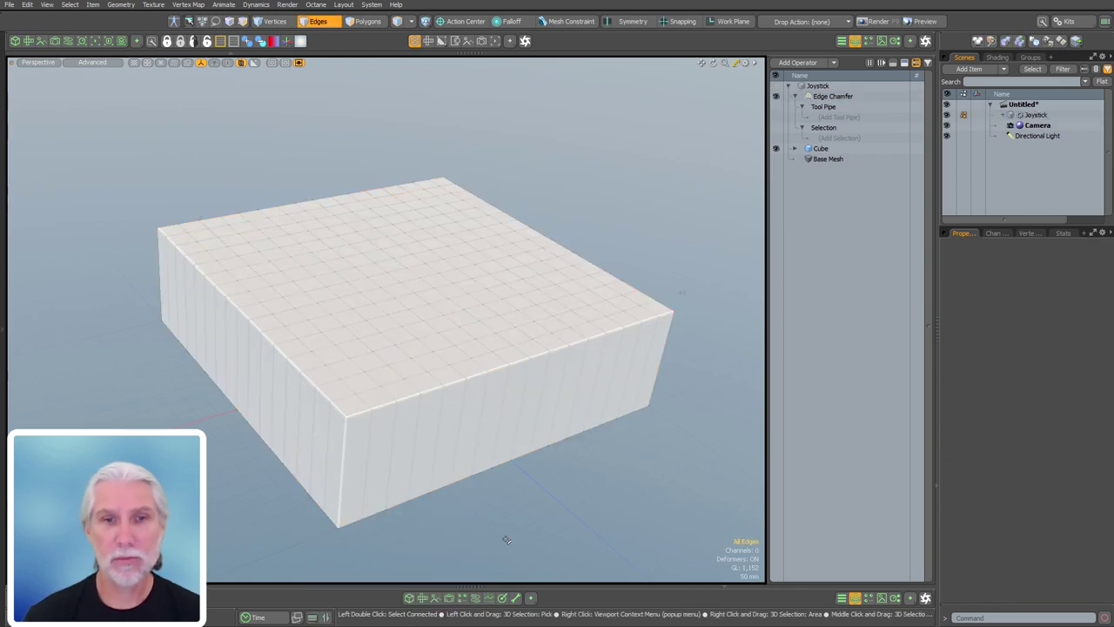
left_click(345, 470)
left_click(661, 355, "shift")
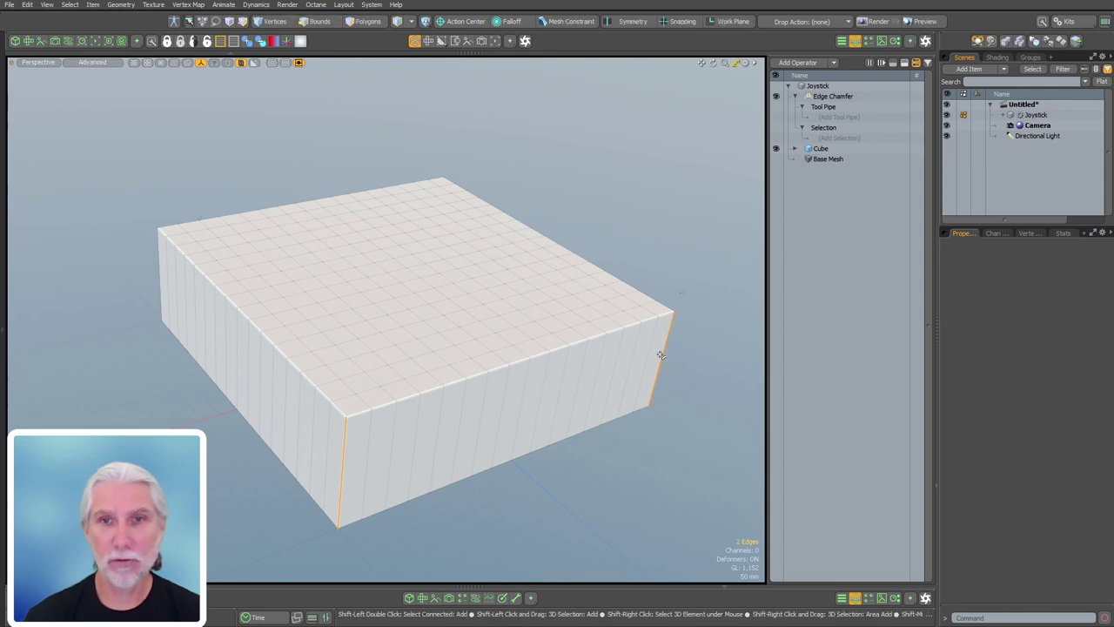
mouse_move(670, 420)
left_mouse_down("alt")
mouse_move(495, 455)
mouse_move(728, 423)
mouse_move(666, 418)
left_mouse_up("alt")
left_click(579, 478)
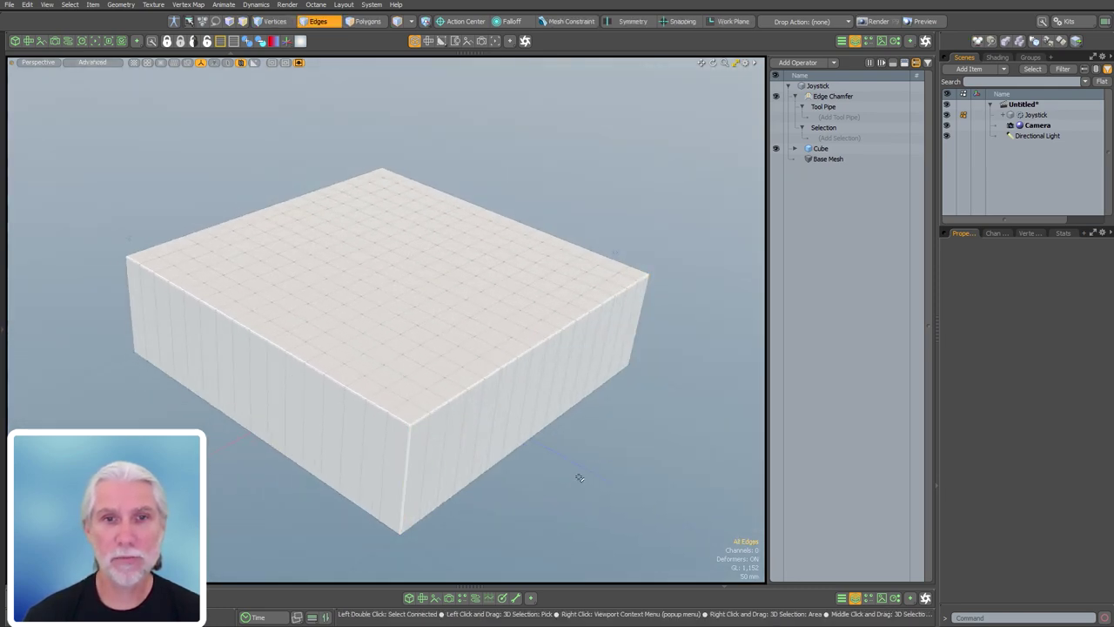
- Try selecting a run of edges along the block's top rim and two vertical corner edges, clearing each selection
double_click(421, 420)
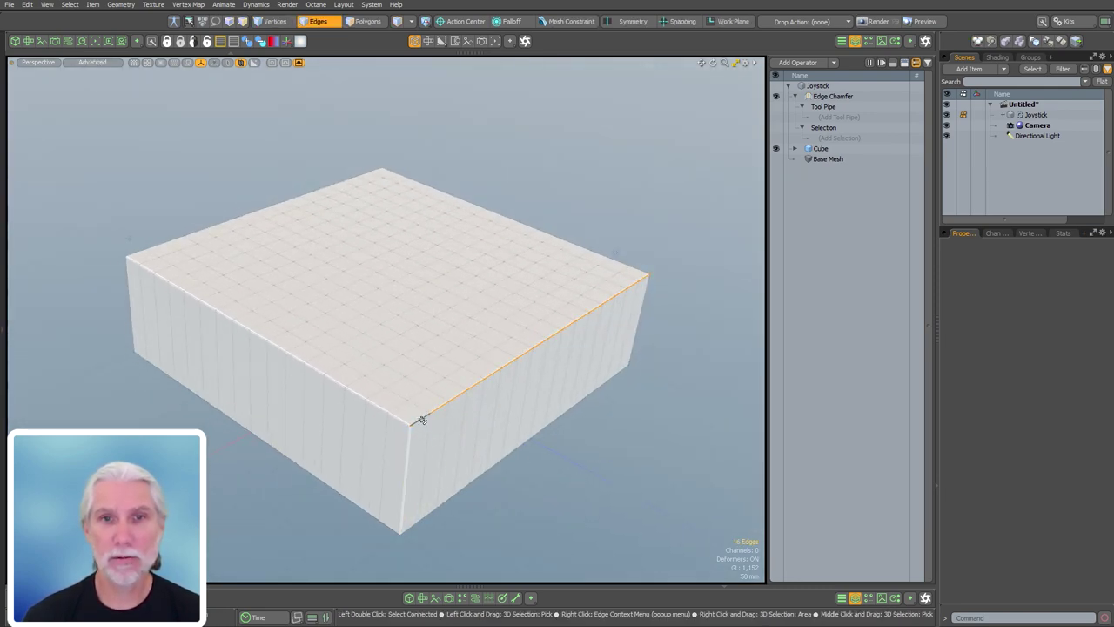
left_click(631, 453)
mouse_move(631, 452)
left_mouse_down("alt")
mouse_move(589, 468)
mouse_move(624, 470)
left_mouse_up("alt")
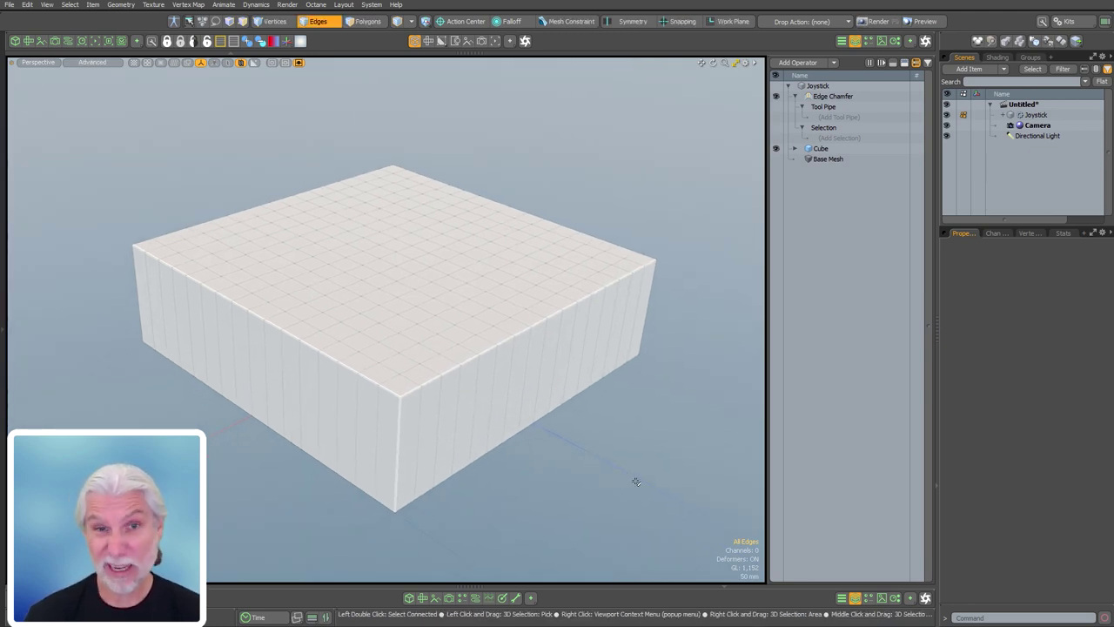
left_click(410, 465, "shift")
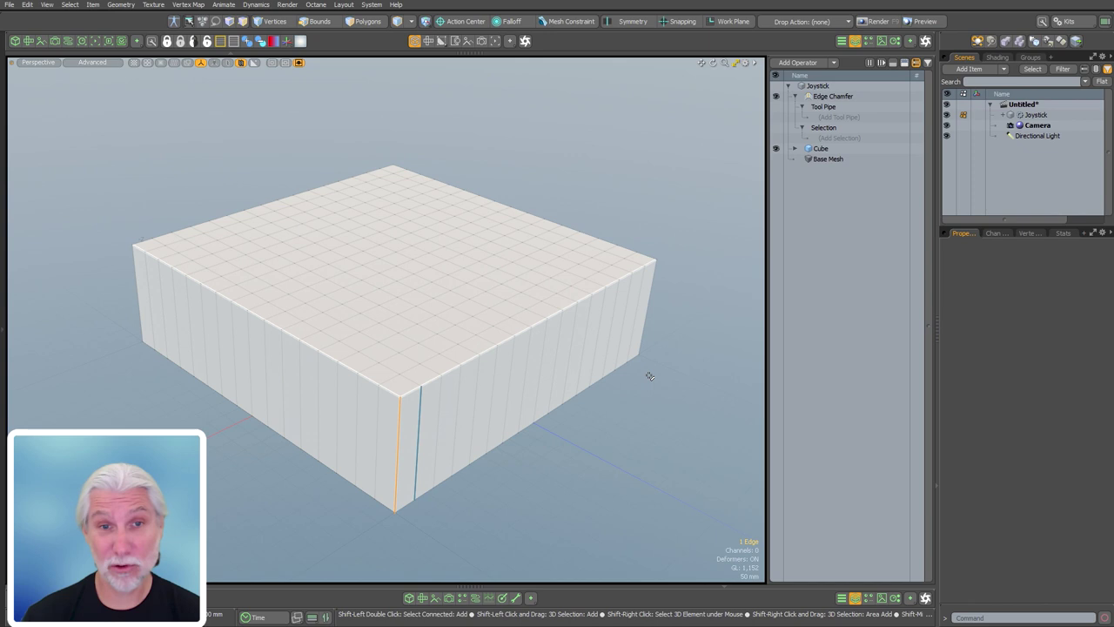
left_click(654, 301, "shift")
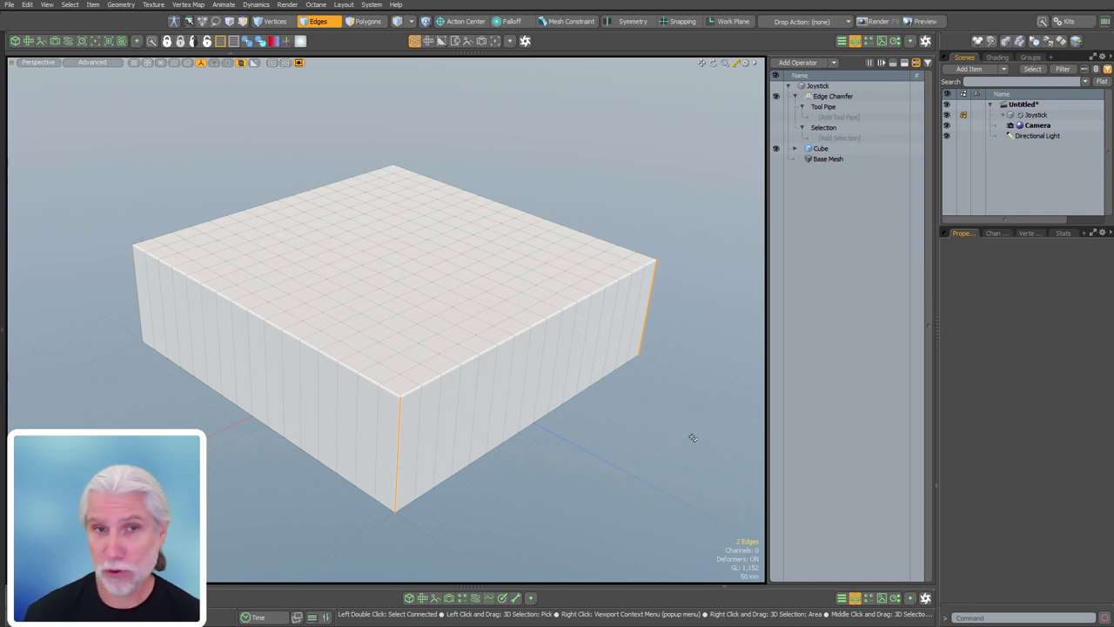
left_click(444, 494)
left_click_drag(540, 493, 545, 510, "alt")
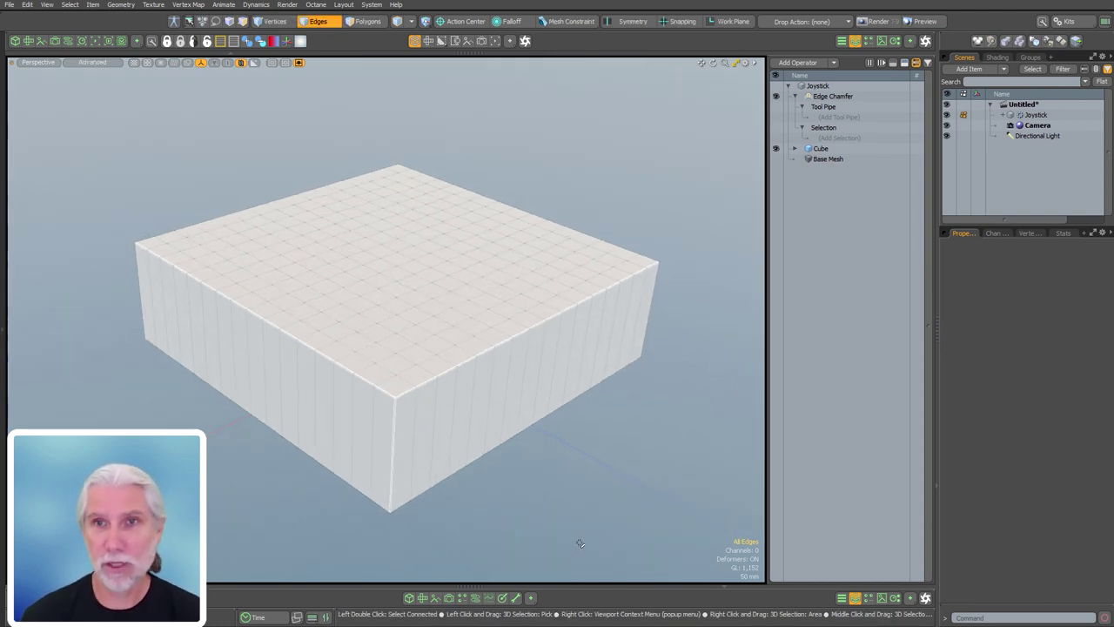
- Add a Select by Previous Operation to the Edge Chamfer's selection
left_click(839, 138)
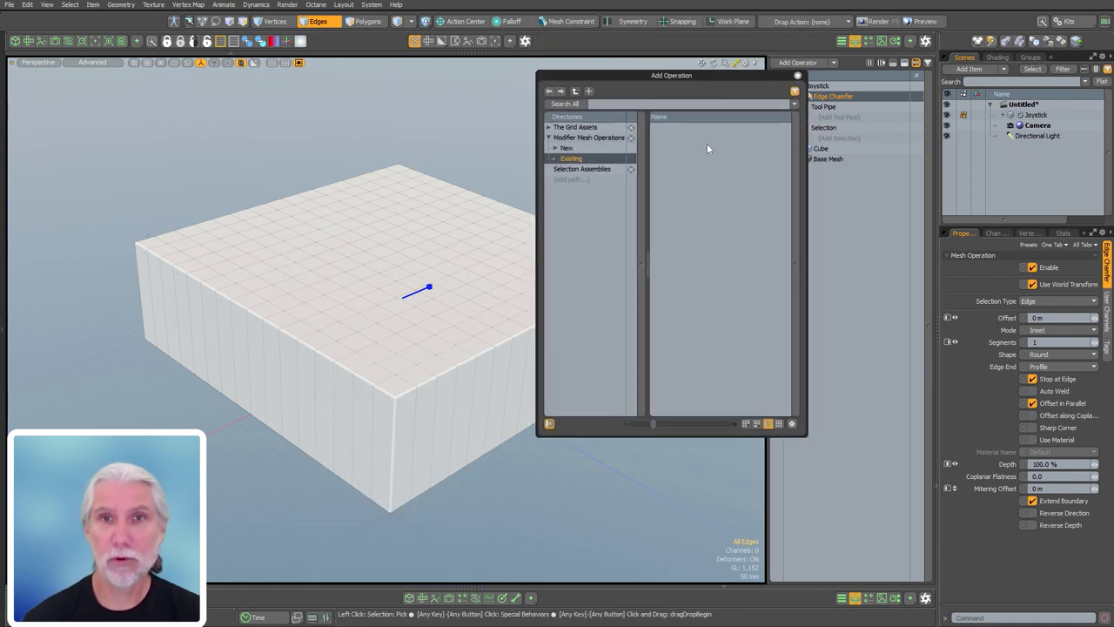
left_click(567, 149)
double_click(731, 362)
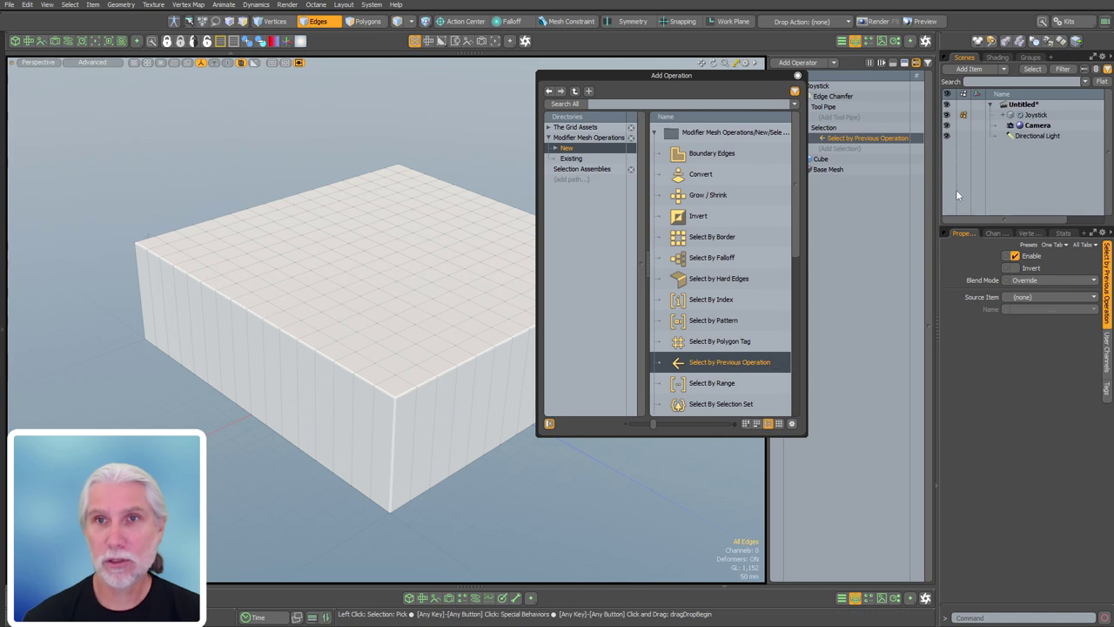
left_click_drag(739, 75, 614, 82)
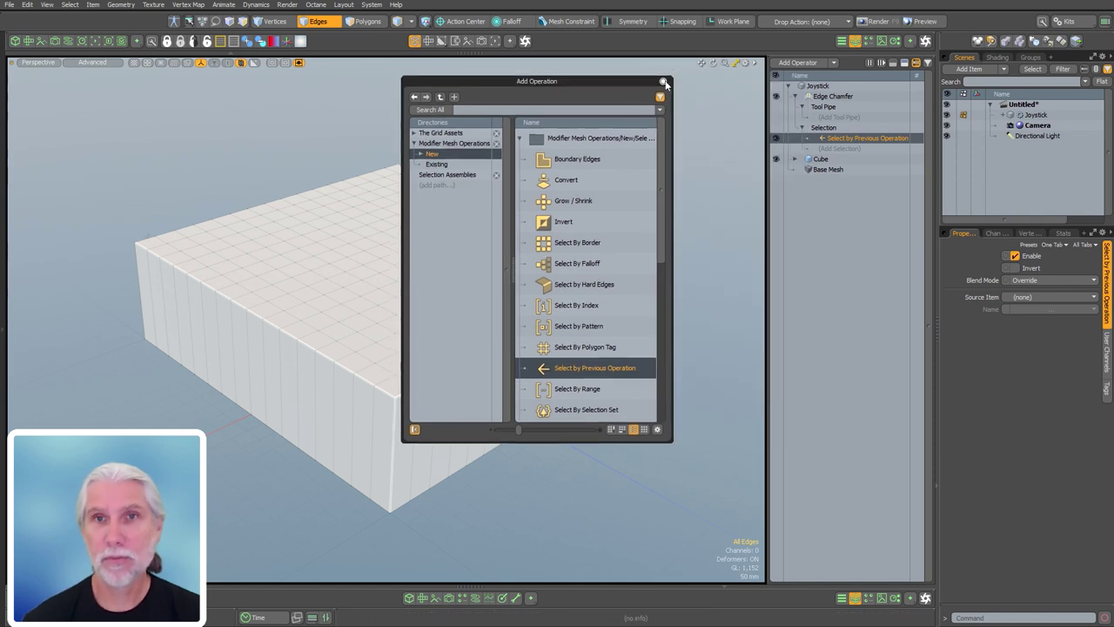
left_click(665, 82)
- Set the previous-operation selection's source item to Cube and its name to Sides
left_click(1022, 297)
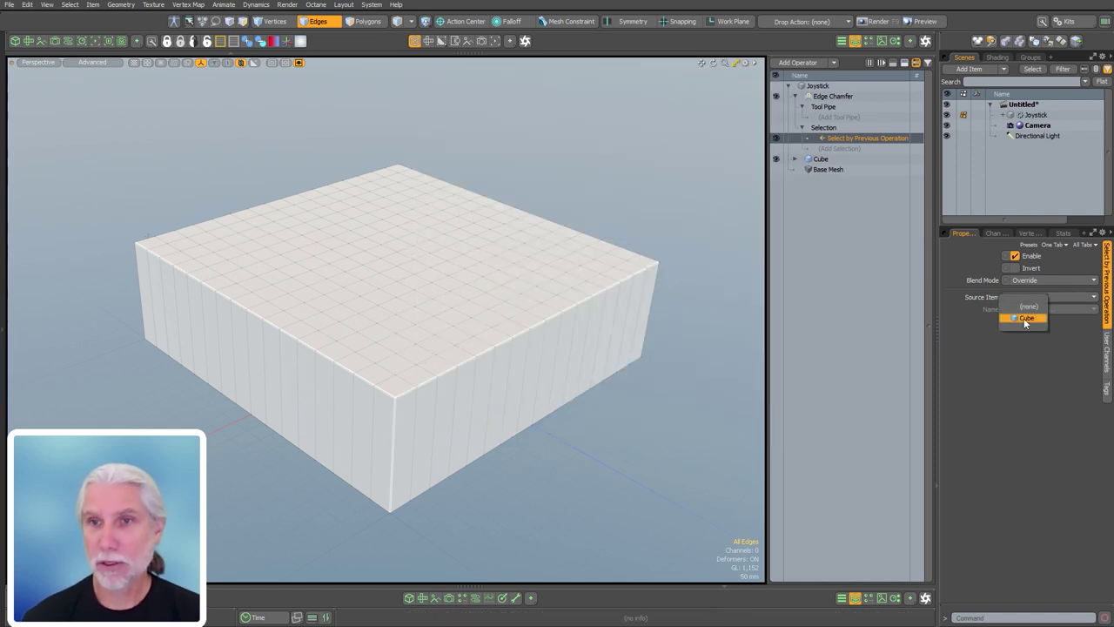
left_click(1026, 319)
left_click(1027, 309)
left_click(1023, 355)
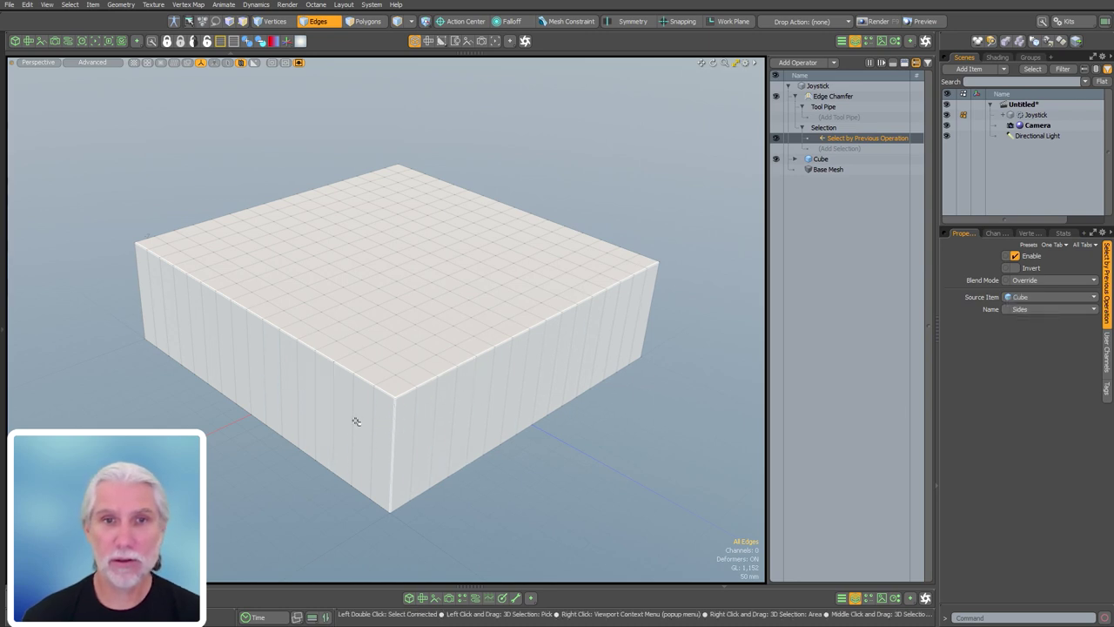
- Select the ring of polygons around the block's sides to demonstrate the Sides selection, and clear it
key("3")
left_click_drag(326, 414, 445, 424)
key("l")
left_click(619, 494)
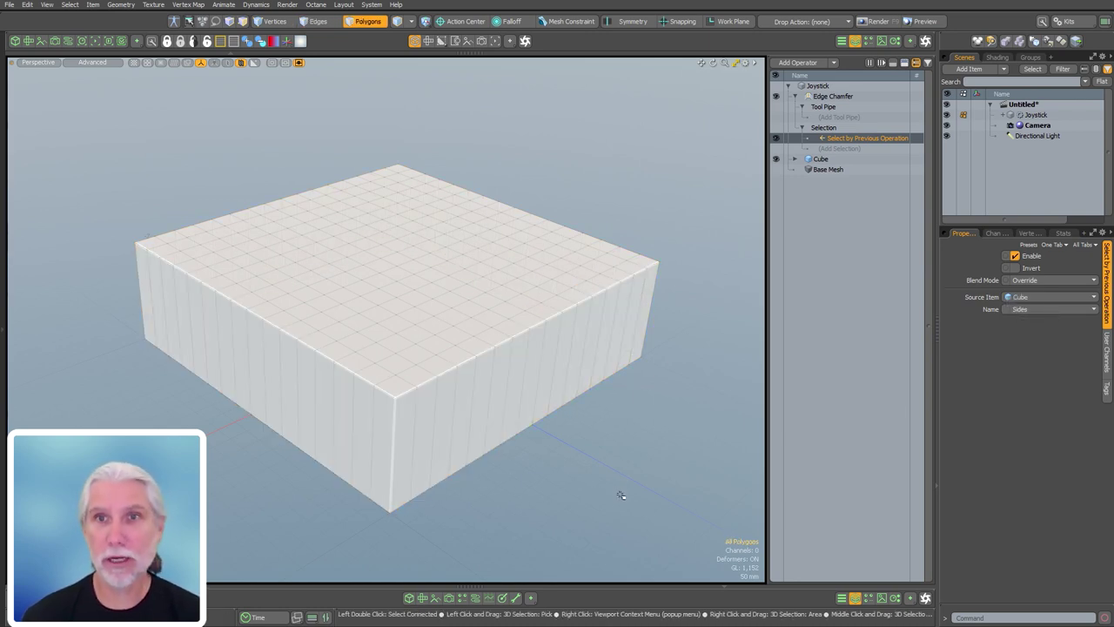
- Add a Convert operation above Select by Previous Operation in the Edge Chamfer's selection
left_click(845, 98)
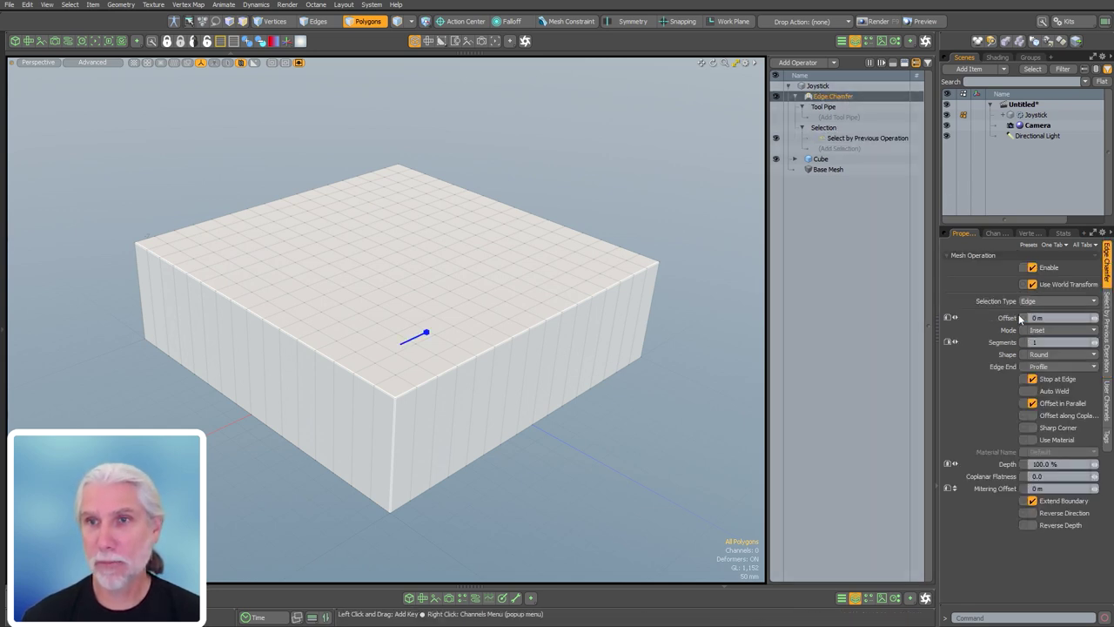
left_click(853, 137)
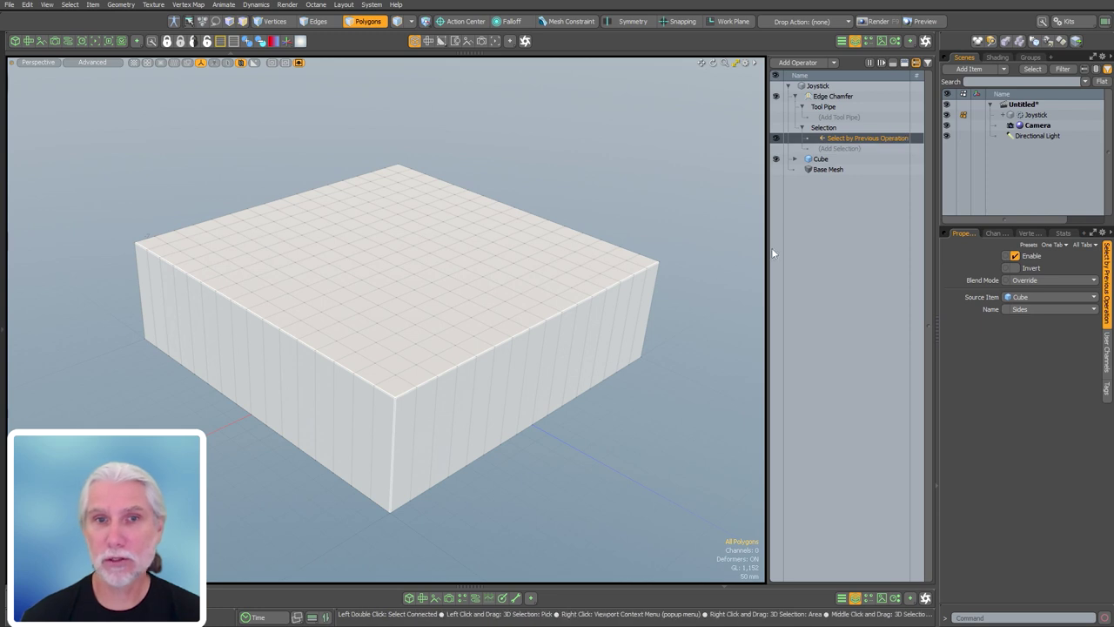
left_click(842, 149)
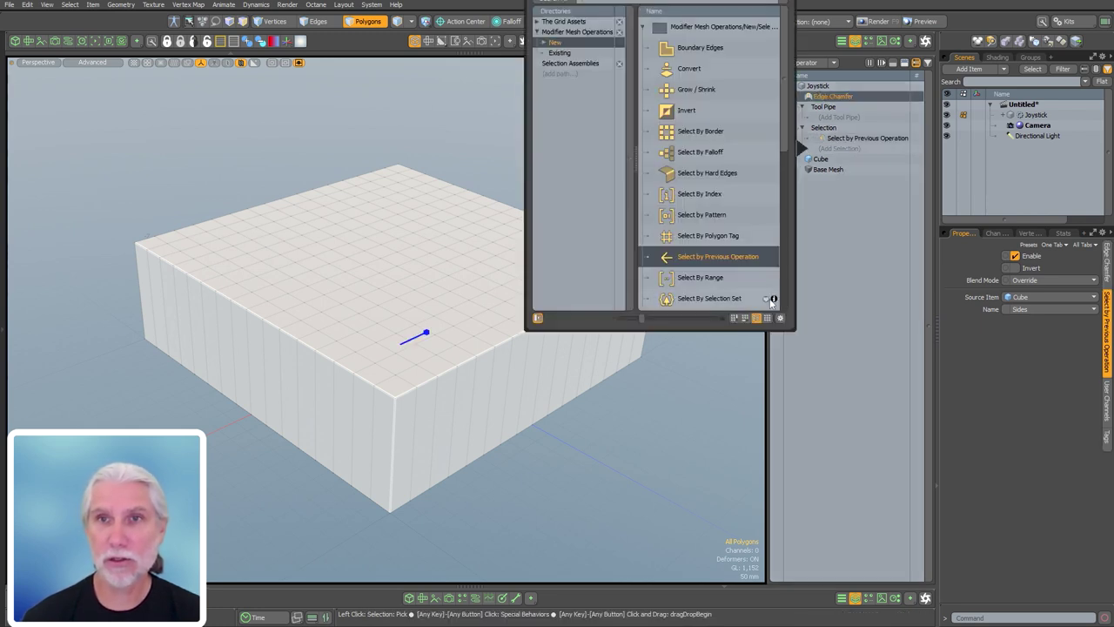
type("con")
key("Return")
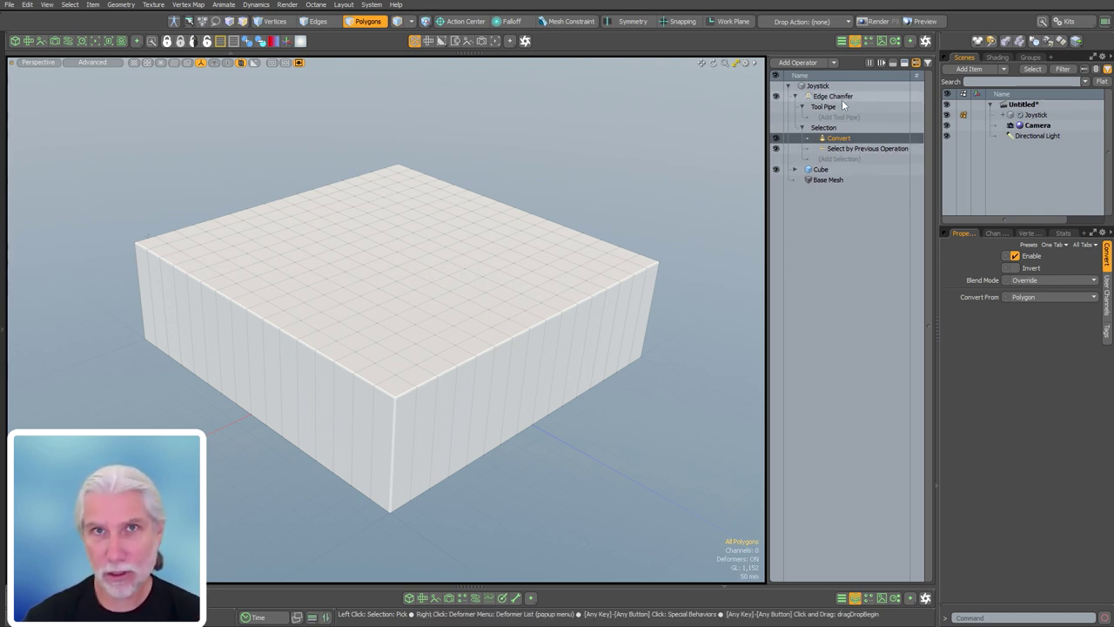
- Set the Convert operation to convert from Polygon, and review the settings of Select by Previous Operation
left_click(1025, 297)
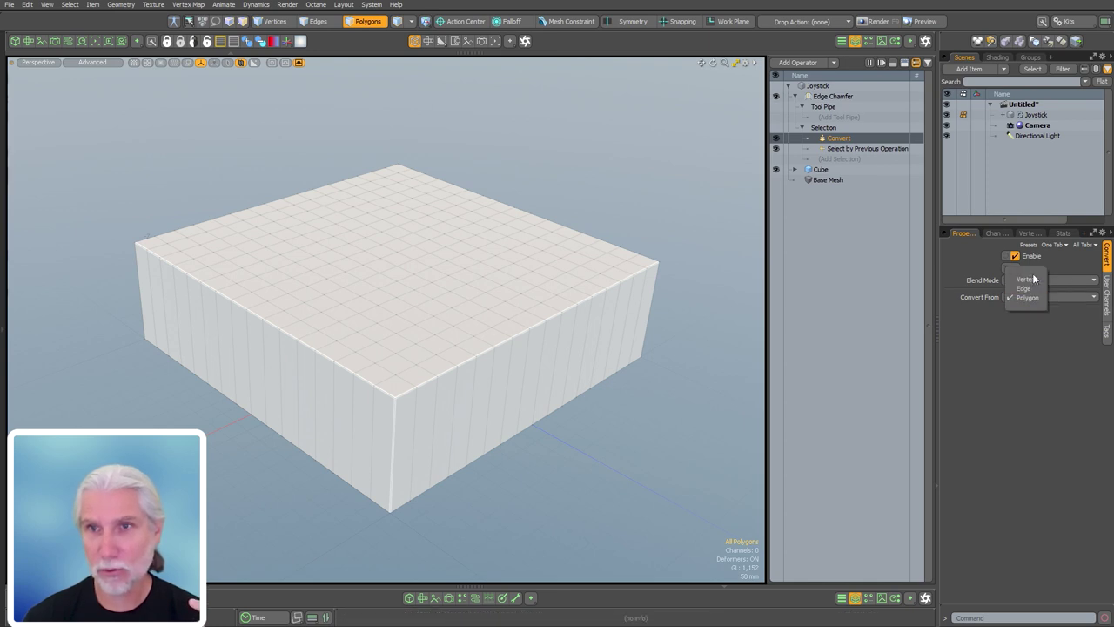
left_click(1029, 357)
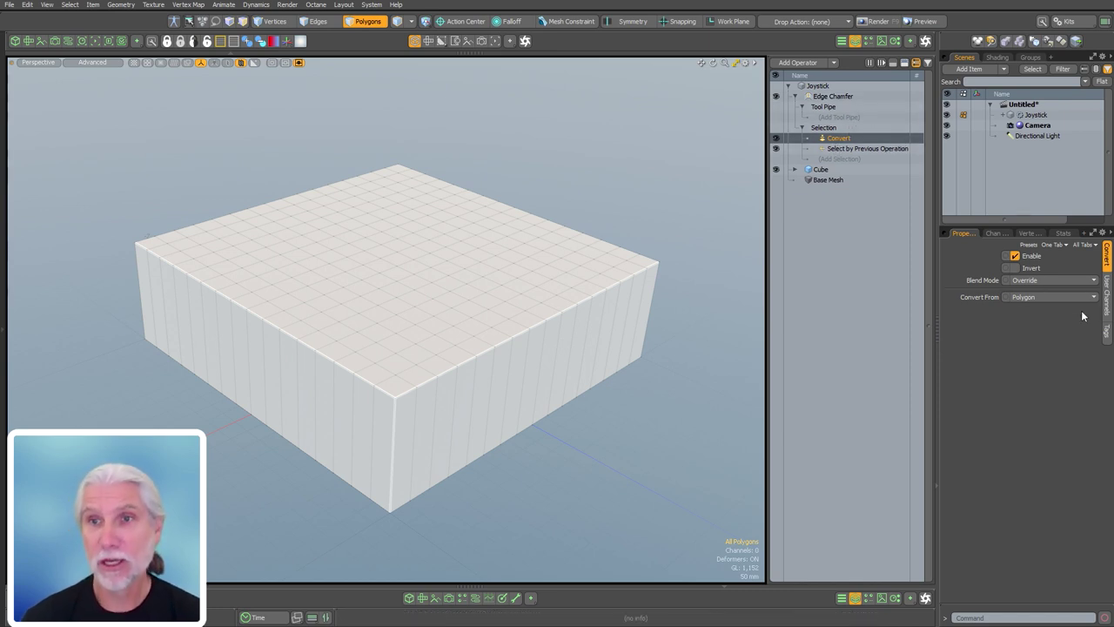
left_click(1029, 297)
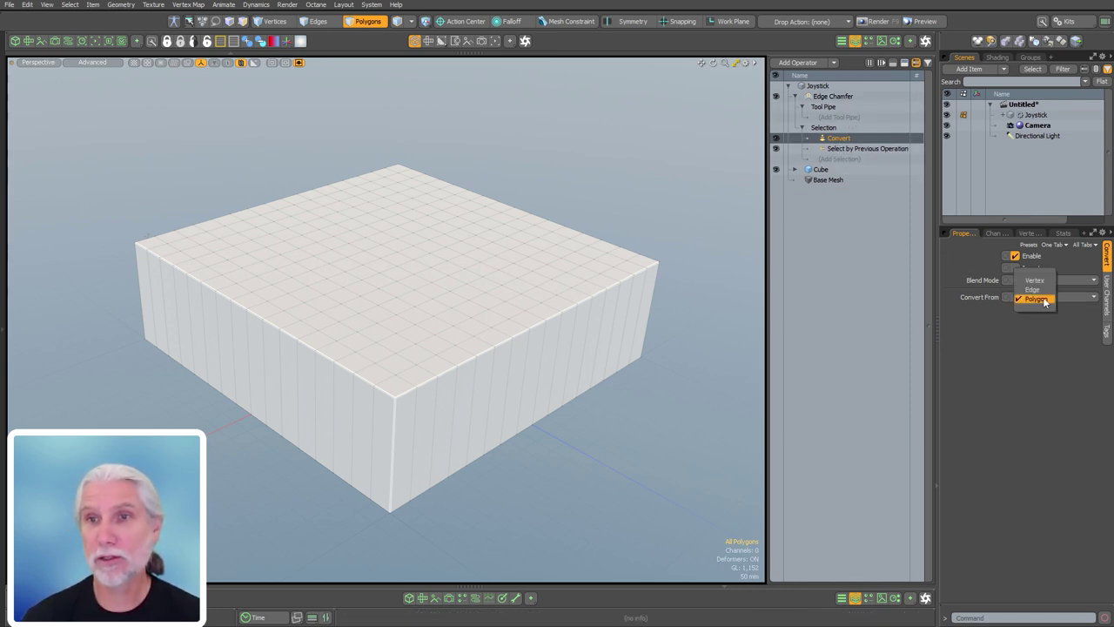
left_click(1037, 300)
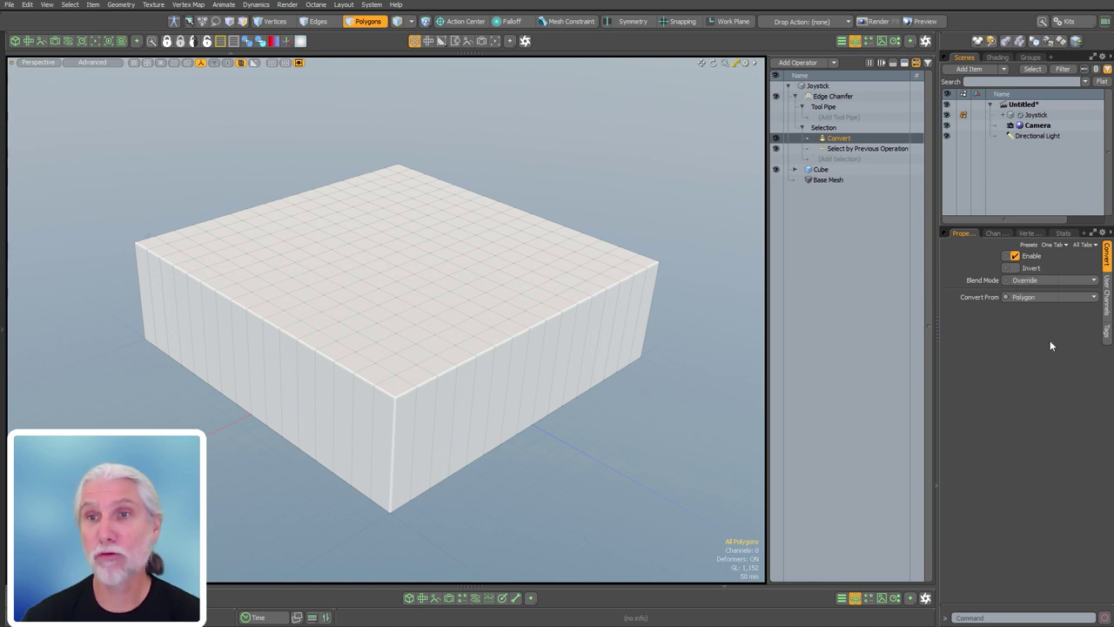
left_click(871, 147)
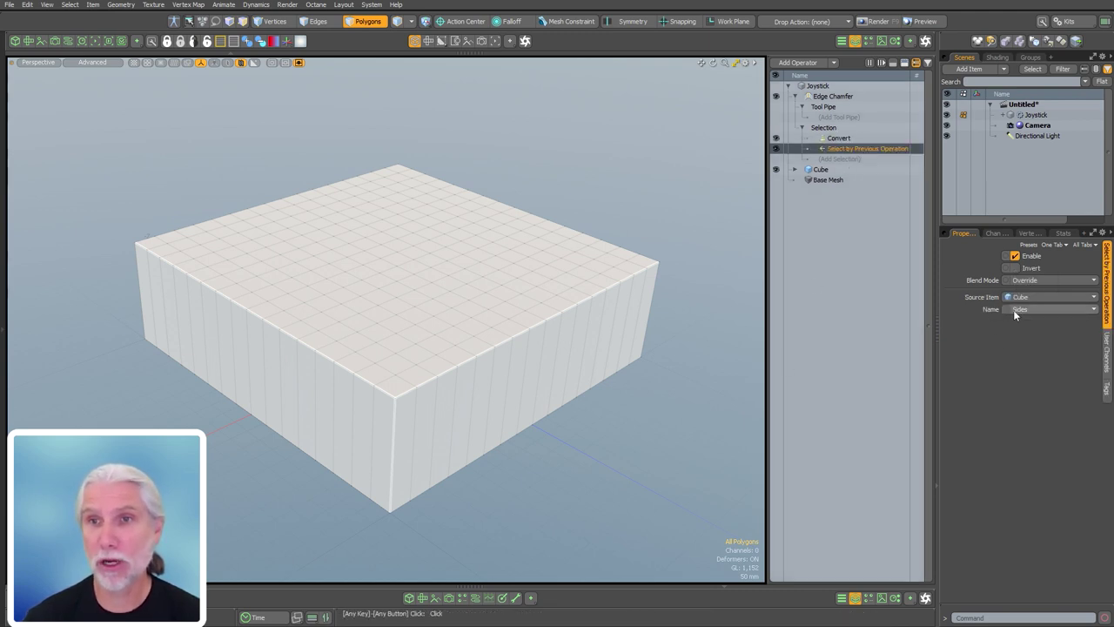
left_click(857, 138)
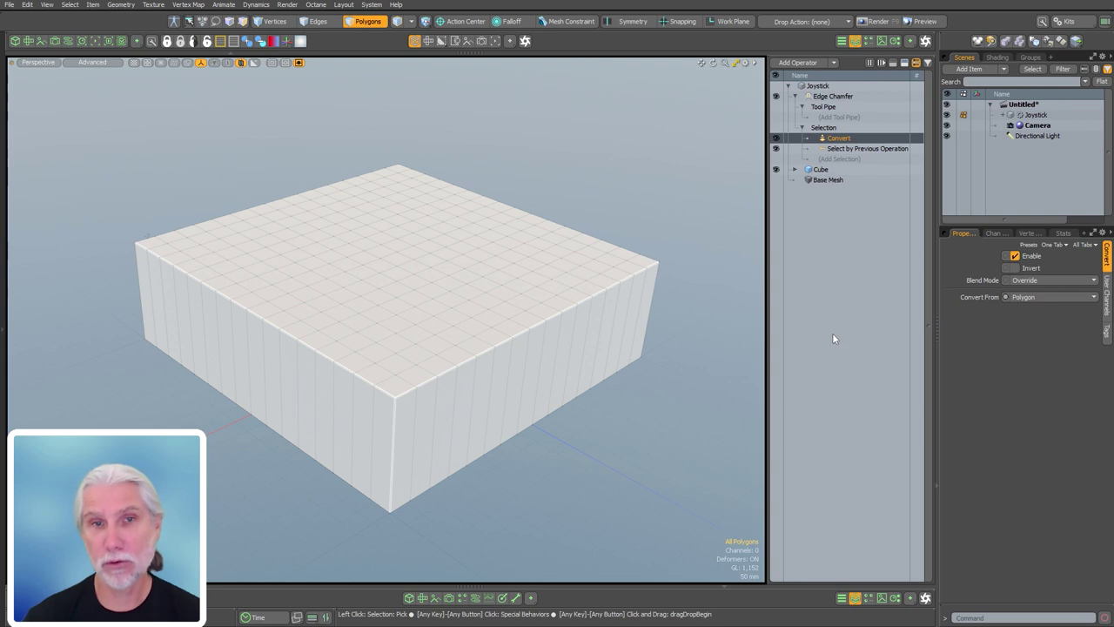
- Try an interactive Edge Chamfer offset of about 15.5 mm on the converted Sides selection, and undo it
left_click(836, 96)
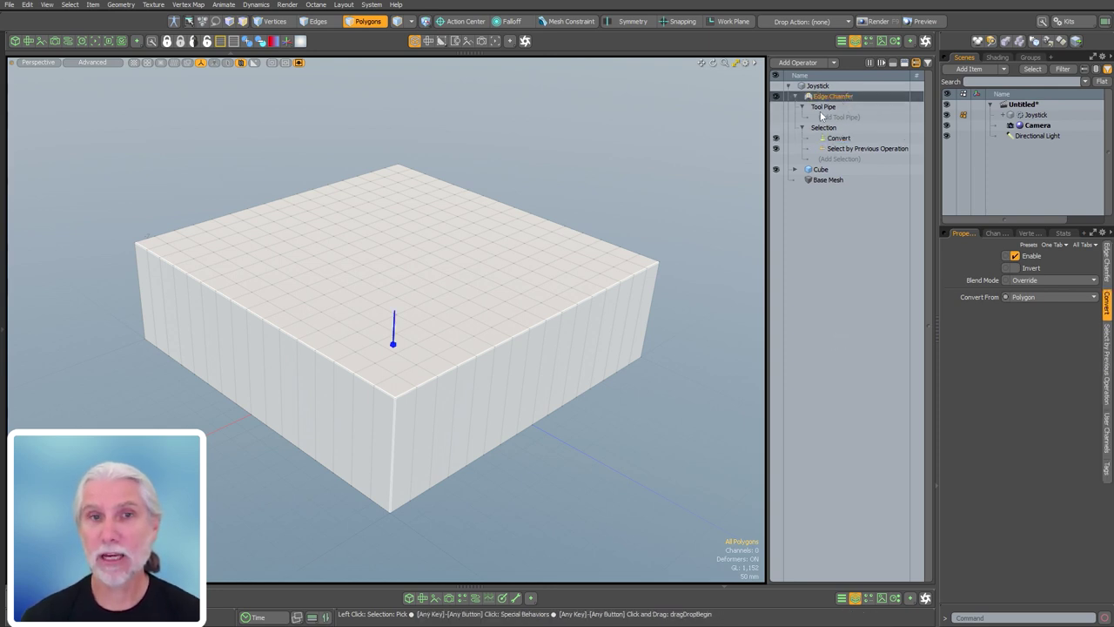
key("c")
mouse_move(574, 198)
left_mouse_down()
mouse_move(630, 198)
mouse_move(585, 199)
left_mouse_up()
mouse_move(418, 453)
left_mouse_down()
mouse_move(445, 452)
mouse_move(436, 453)
left_mouse_up()
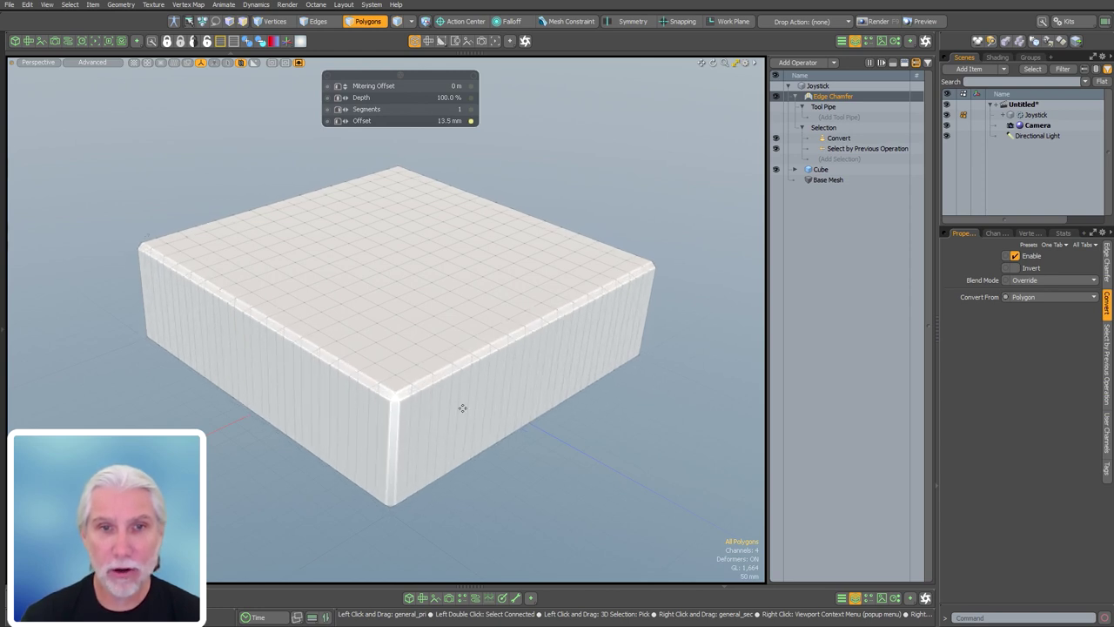
mouse_move(628, 190)
left_mouse_down()
mouse_move(662, 191)
mouse_move(646, 190)
left_mouse_up()
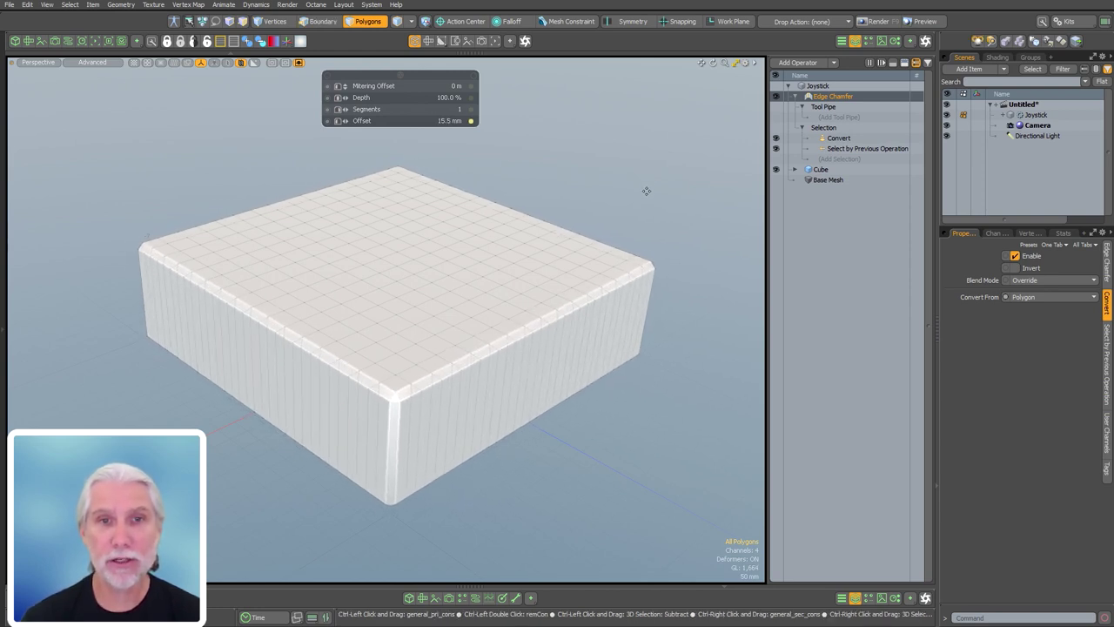
key("ctrl+z")
key("ctrl+z")
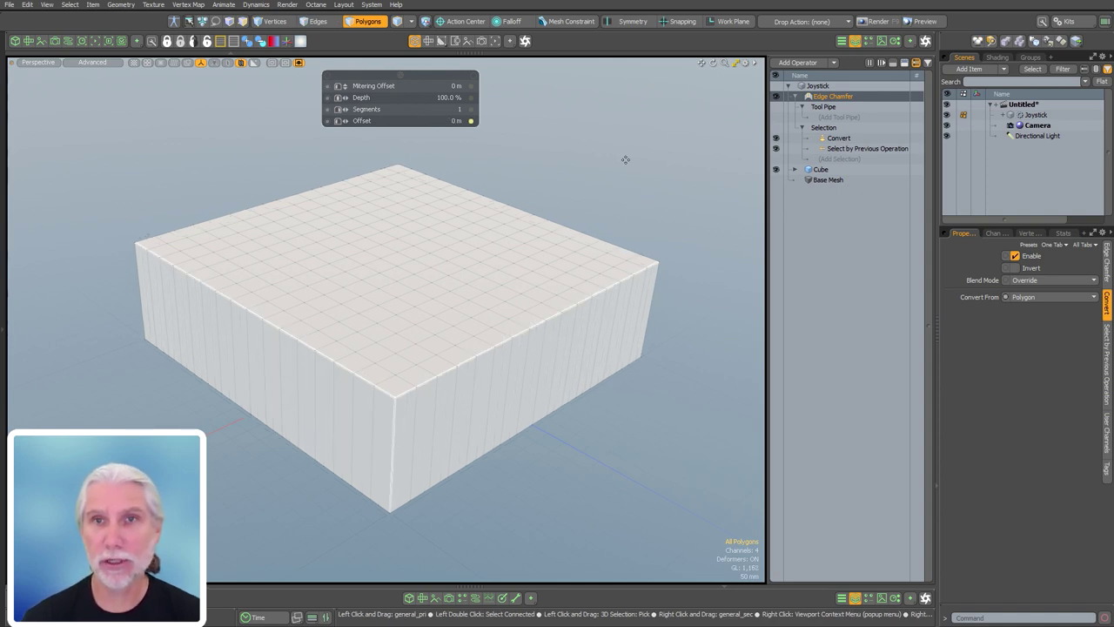
key("space")
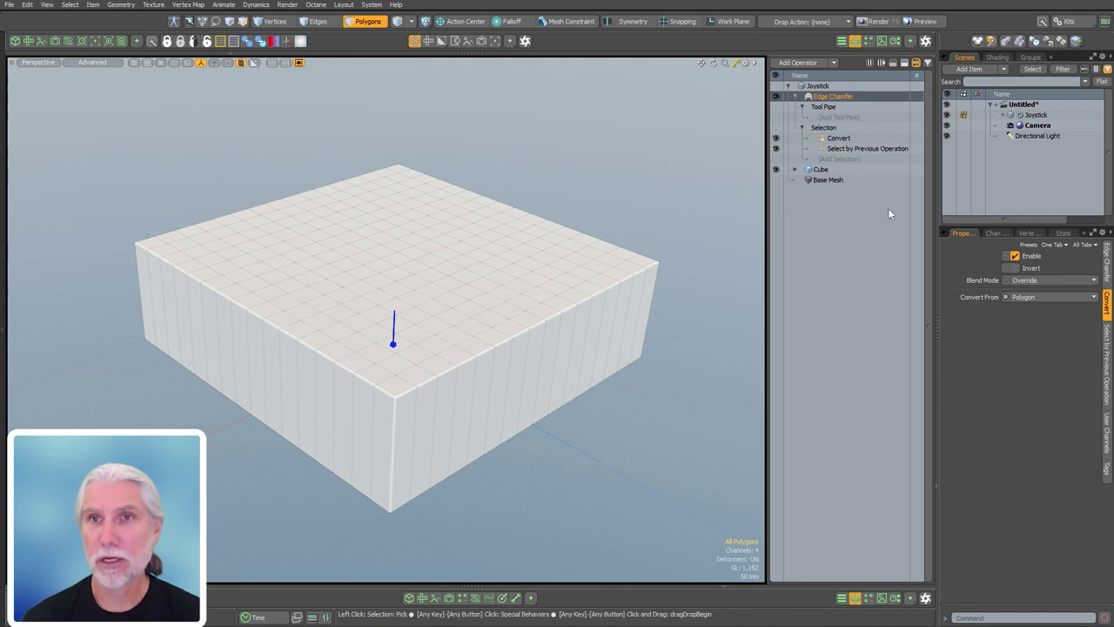
- Look through the available selection operators and selection assemblies for the Edge Chamfer's selection
left_click(841, 160)
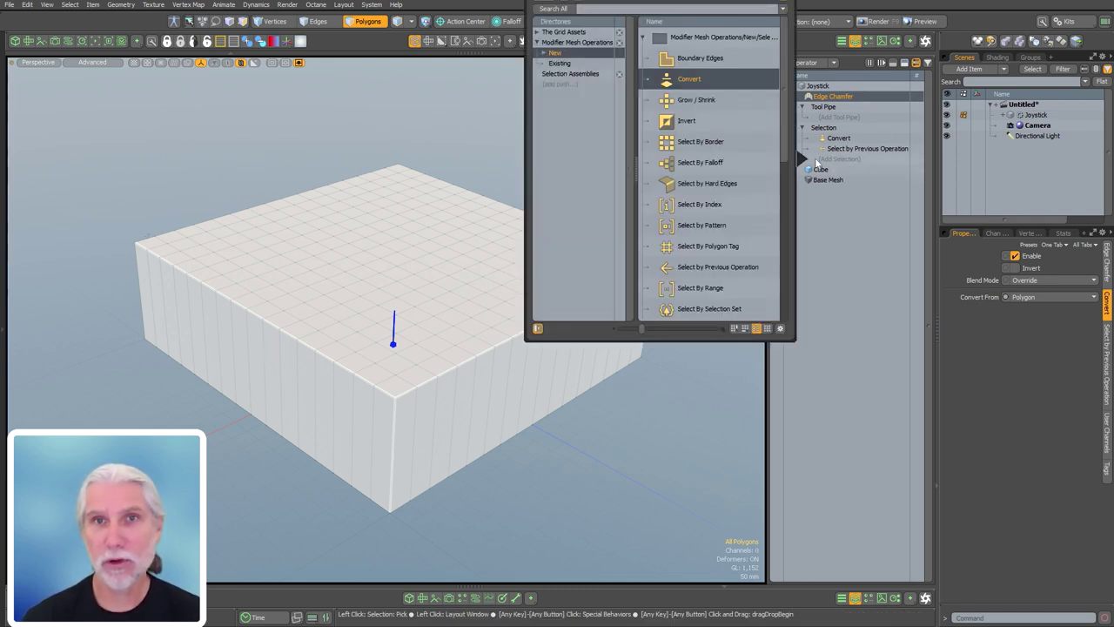
left_click(557, 74)
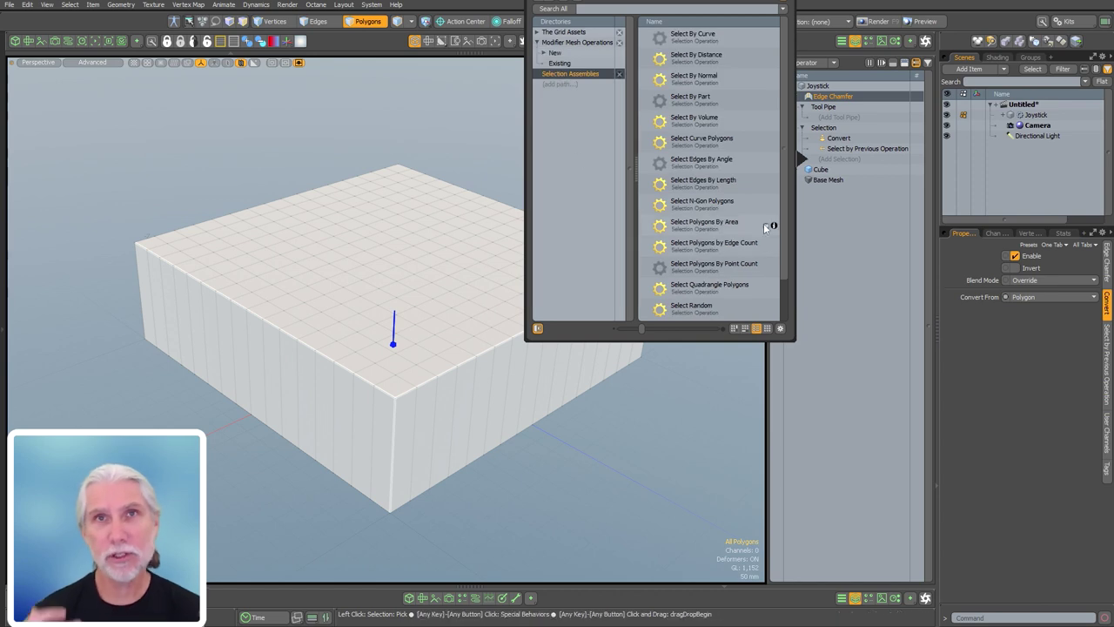
left_click(559, 65)
left_click(555, 53)
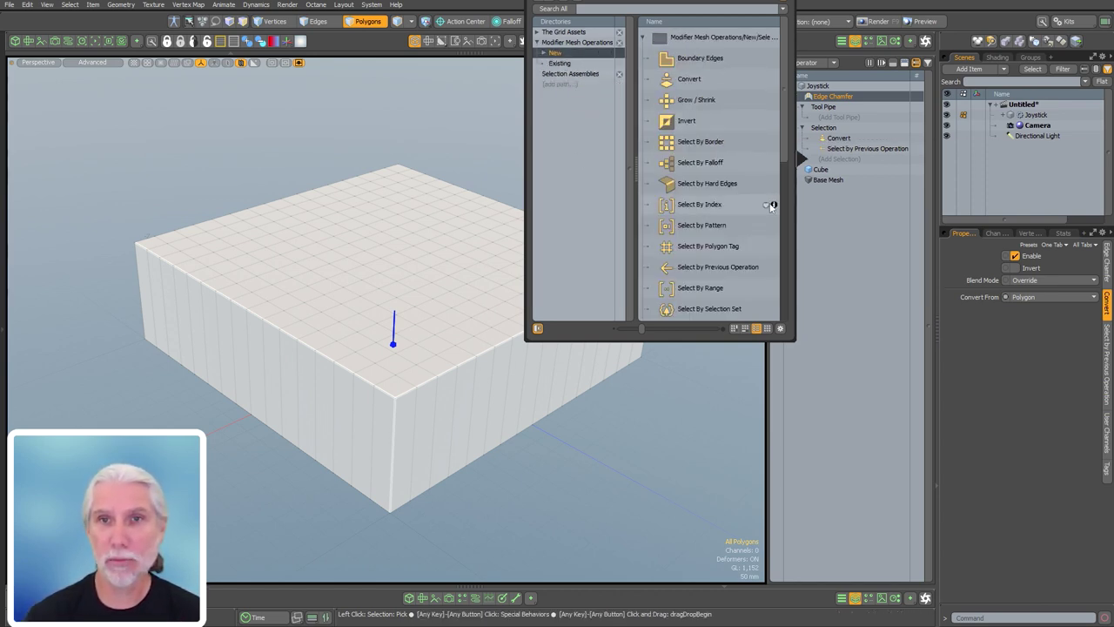
left_click(782, 208)
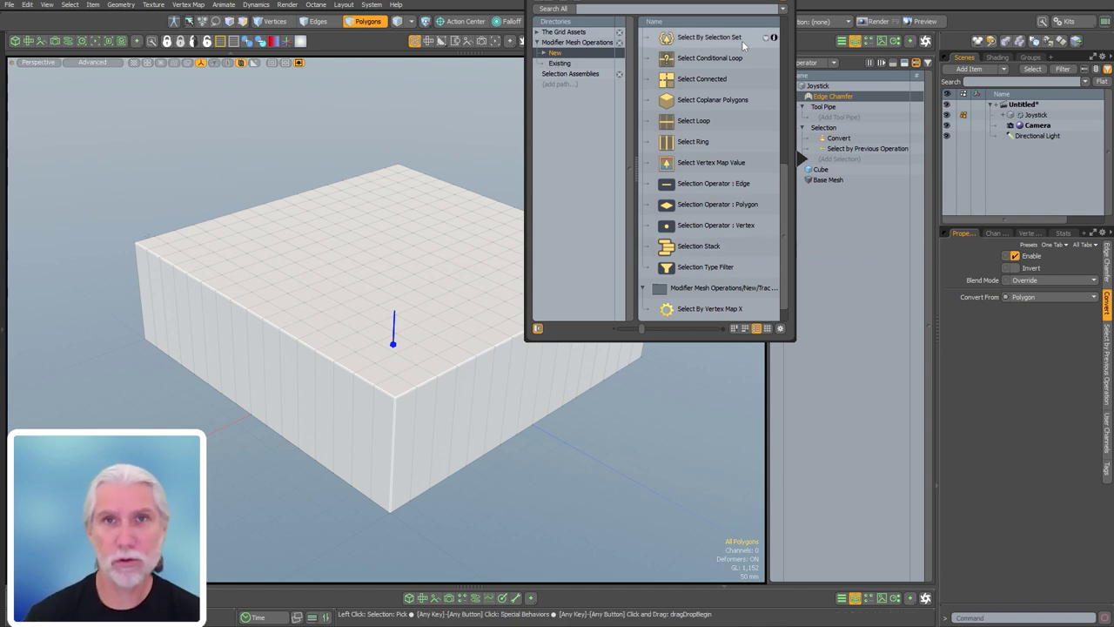
left_click(568, 73)
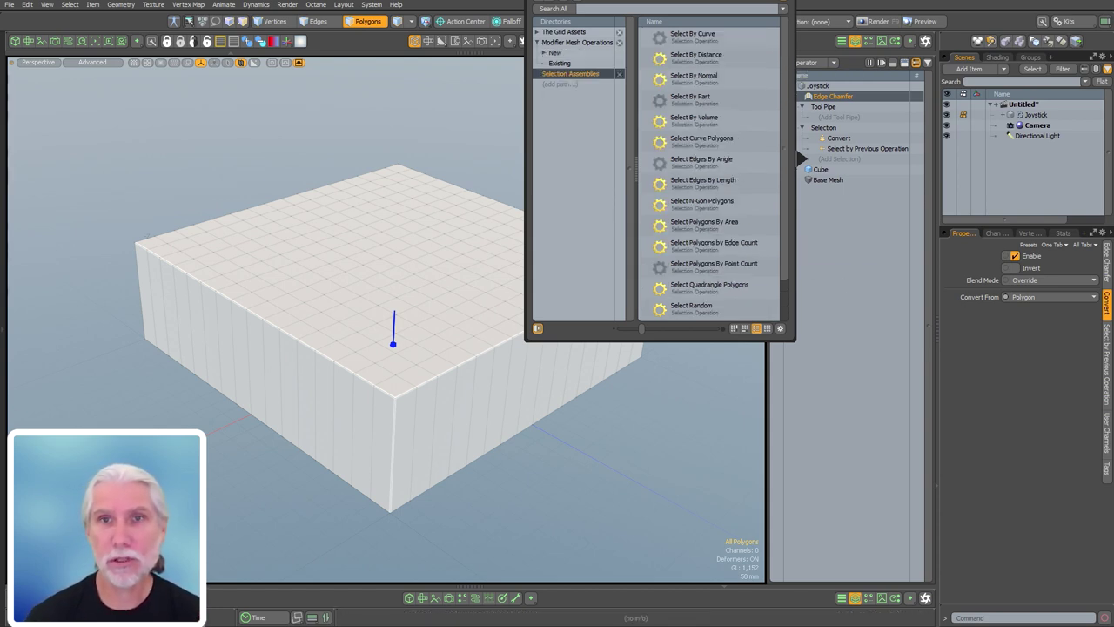
scroll(708, 231, "down", 1)
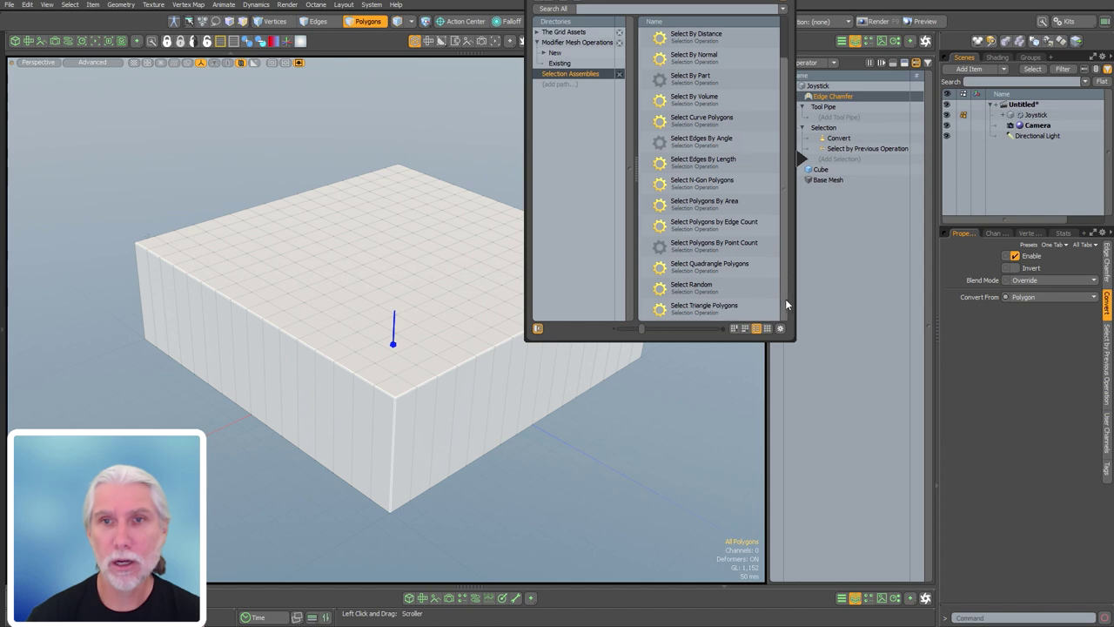
left_click(555, 54)
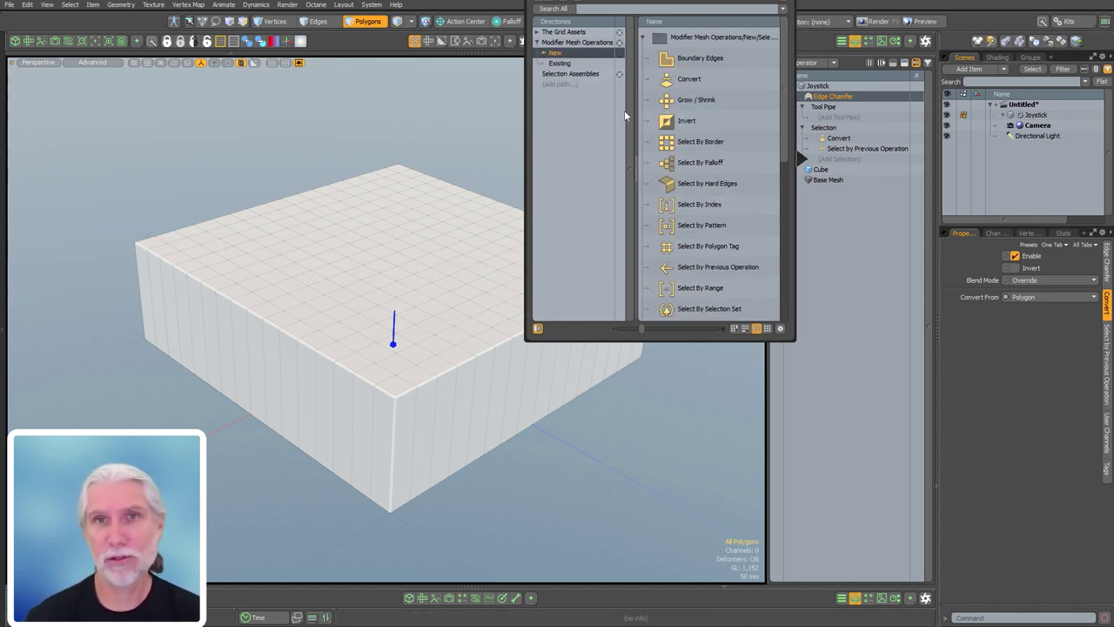
- Add the Select Edges By Angle assembly above Convert in the Edge Chamfer's selection, and display its settings
left_click(585, 75)
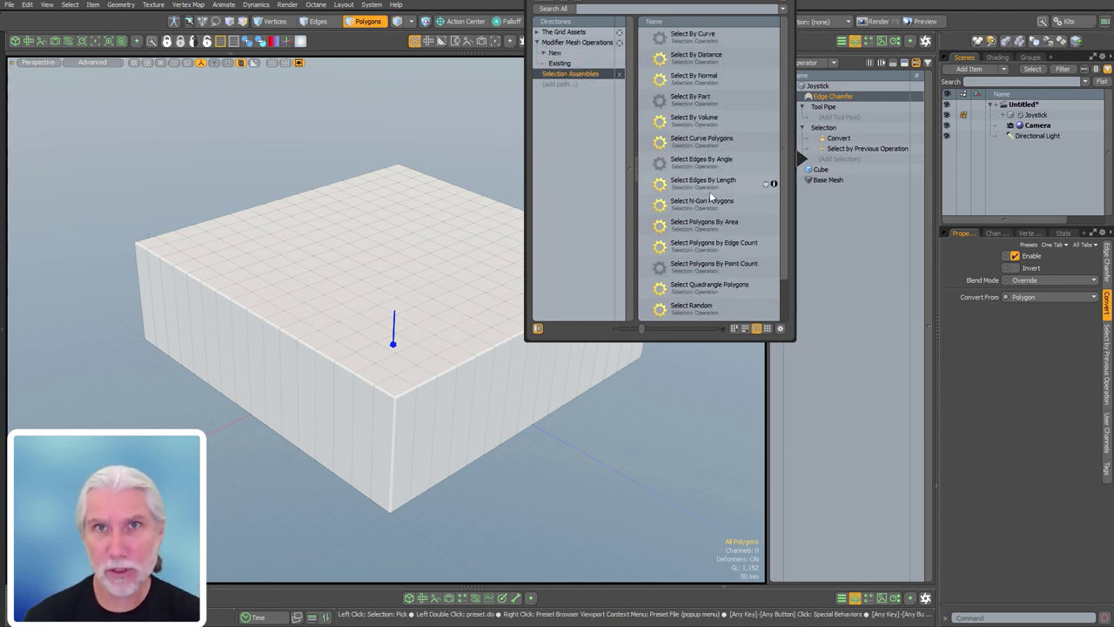
left_click_drag(785, 250, 795, 220)
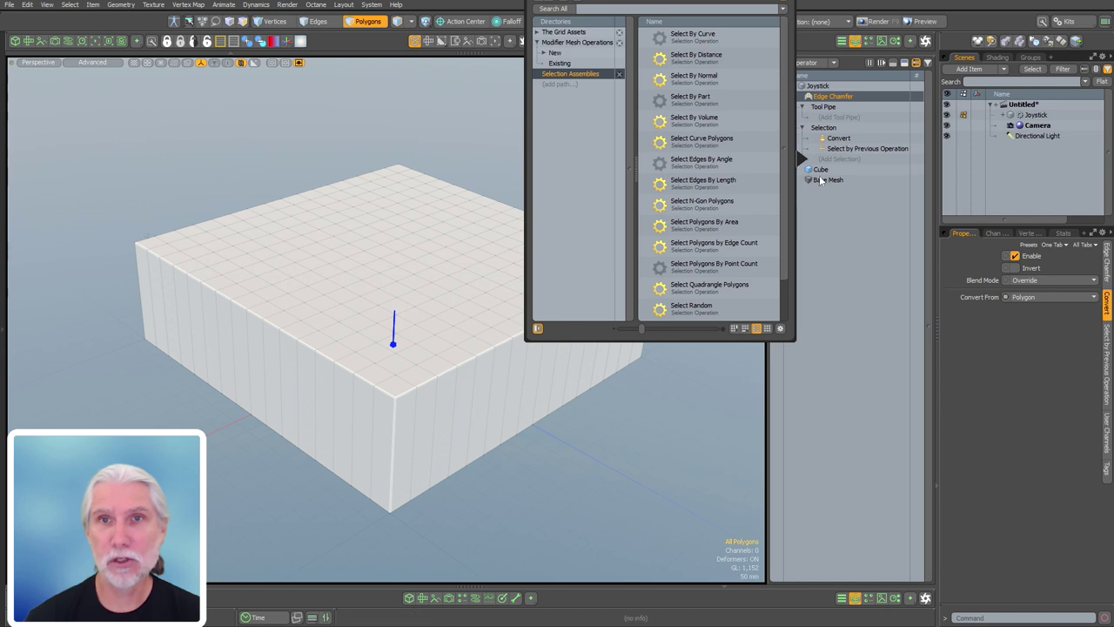
double_click(701, 162)
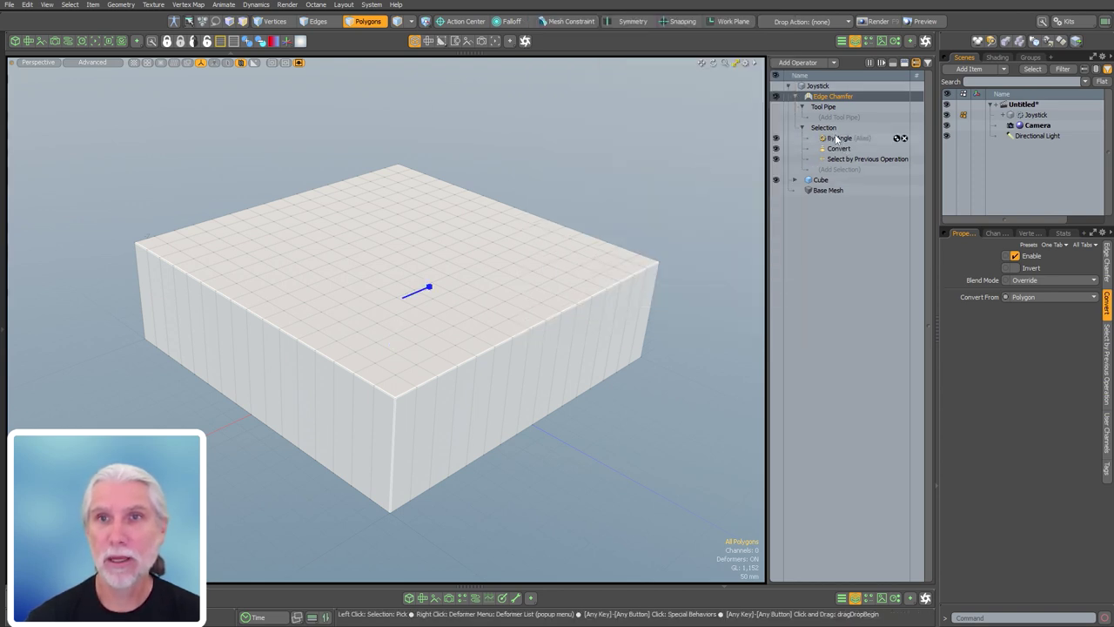
left_click(895, 137)
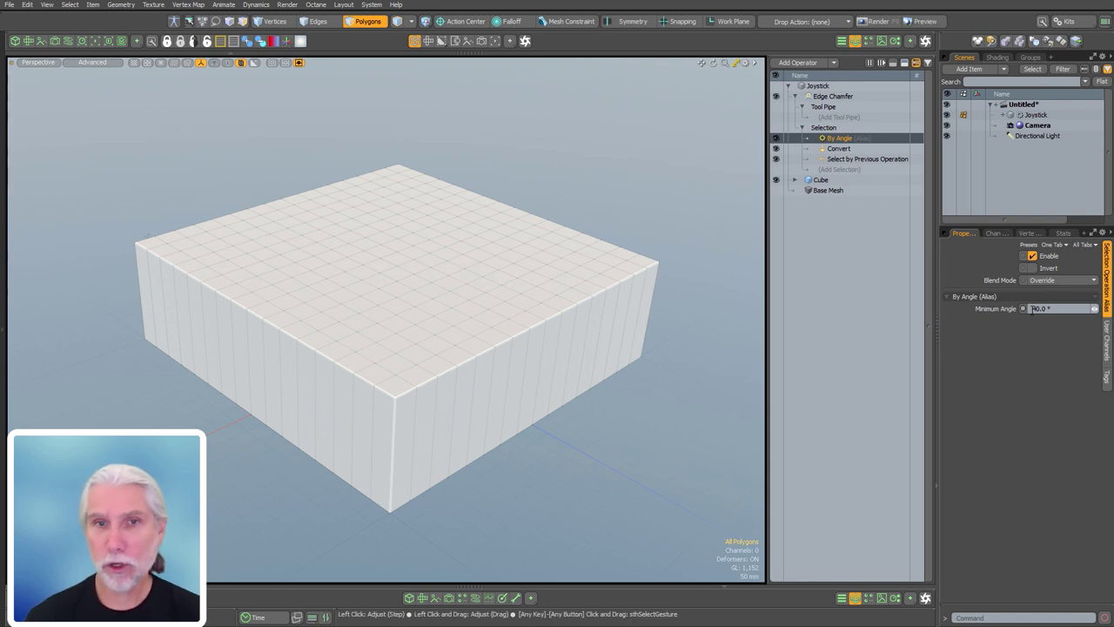
- Switch to edge selection, pick flat side edges and the front corner edge to compare their angles, and clear the selection
key("2")
left_click(445, 419)
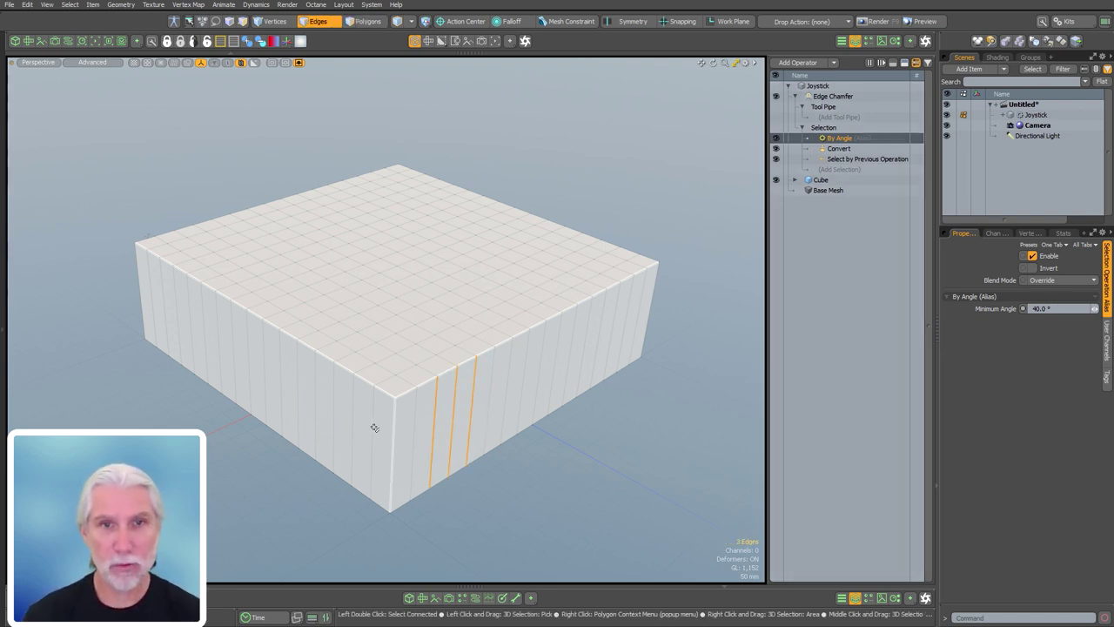
left_click(392, 428)
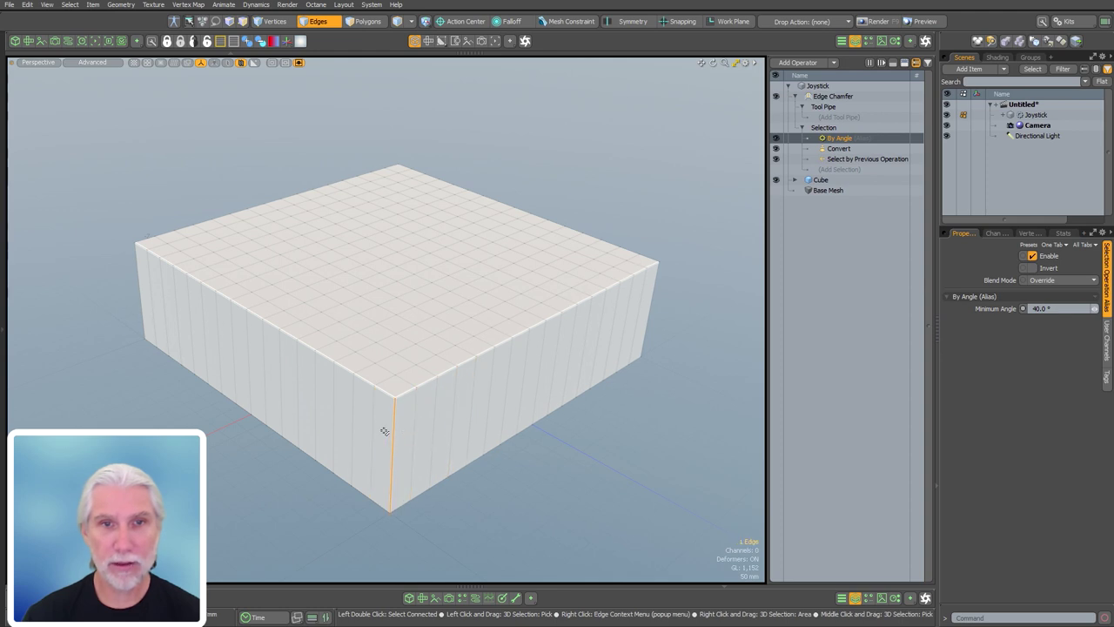
left_click(553, 502)
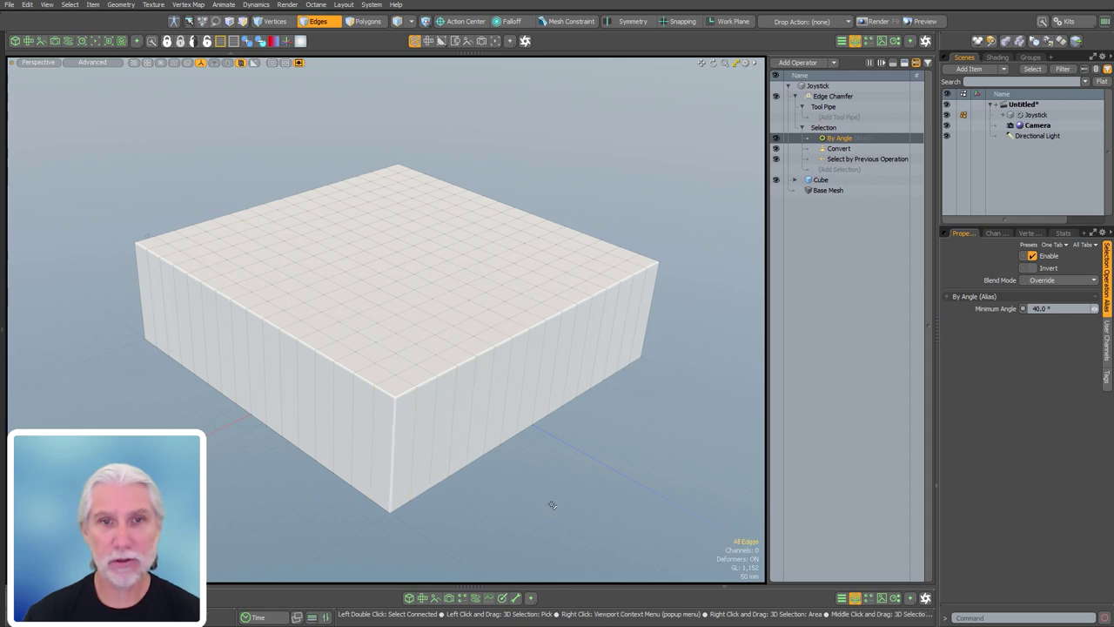
mouse_move(442, 373)
left_mouse_down()
mouse_move(467, 366)
mouse_move(508, 386)
left_mouse_up()
left_click(691, 447)
- Try an interactive Edge Chamfer offset of about 17.5 mm on the angle-based selection, and undo it
left_click(832, 96)
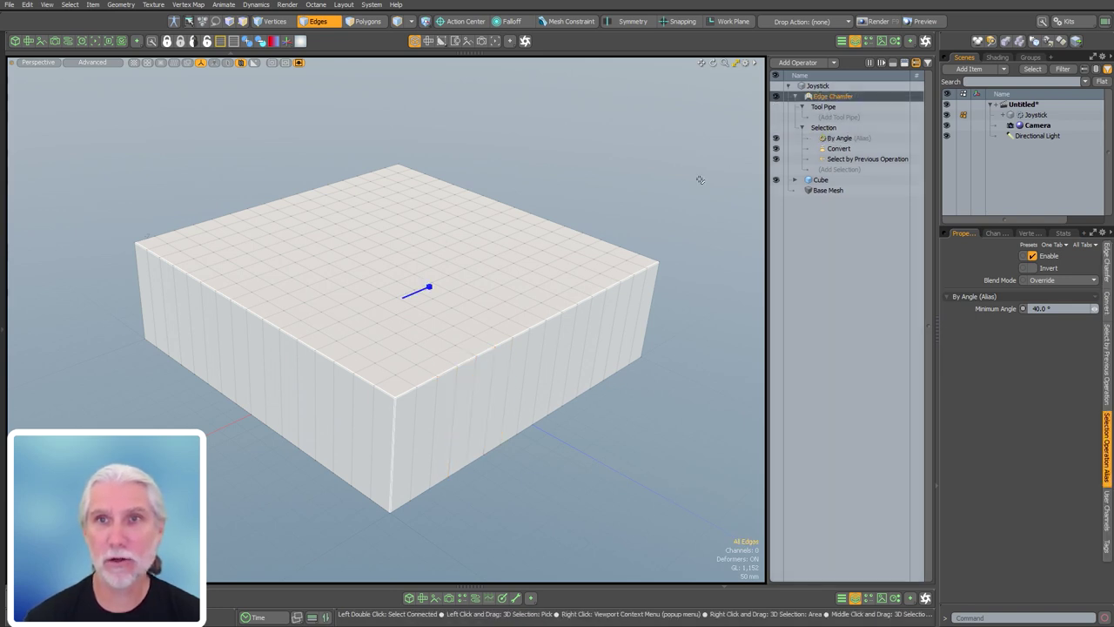
left_click_drag(600, 440, 437, 397)
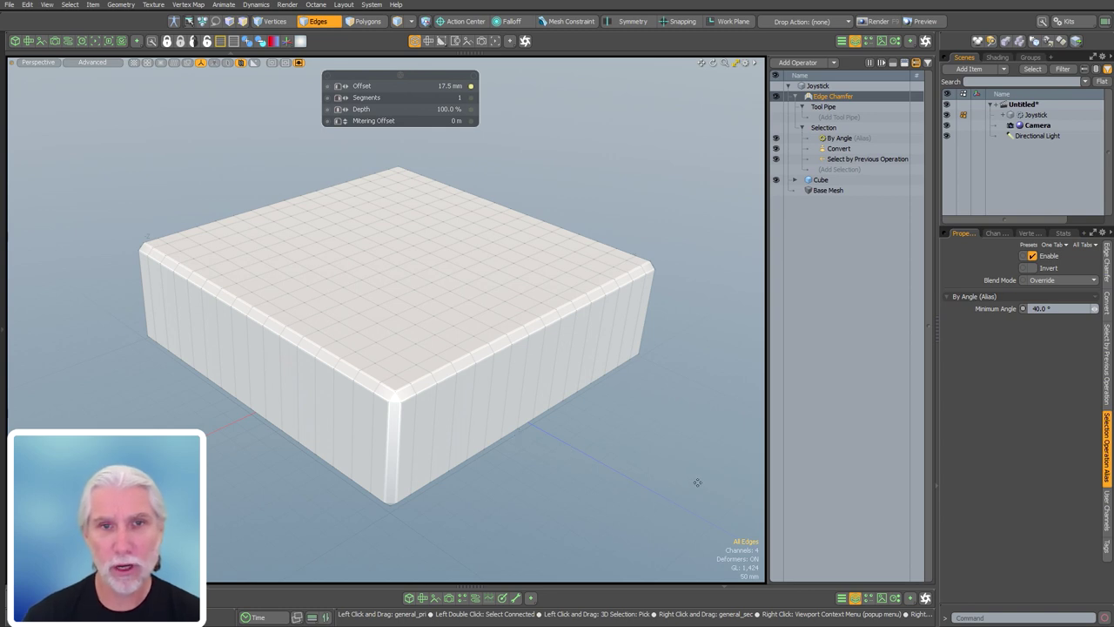
key("ctrl+z")
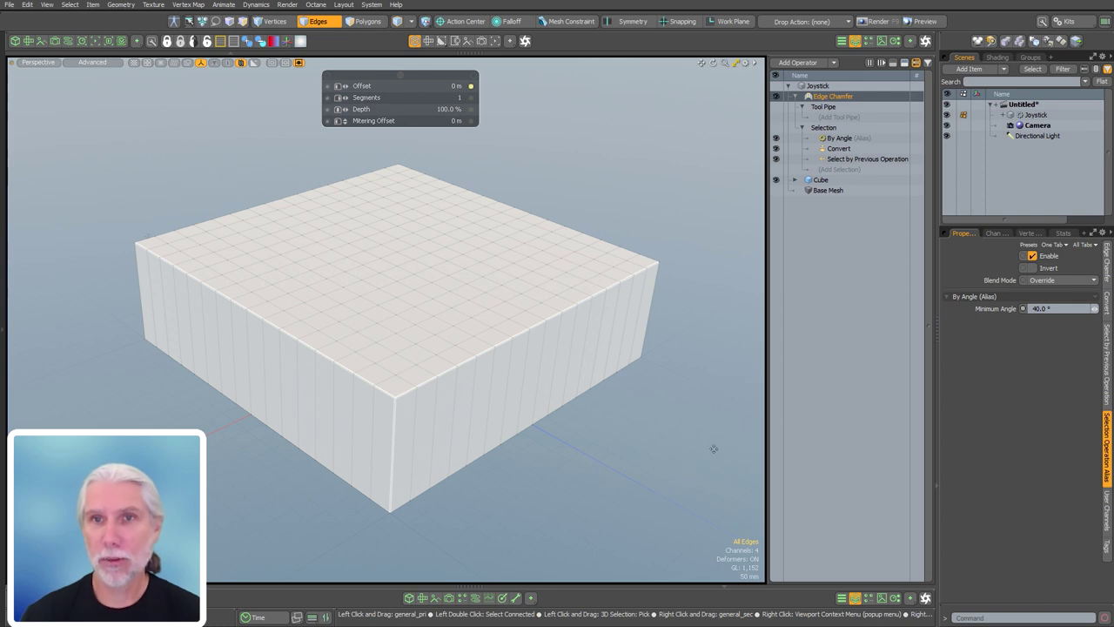
- Add the Select Edges By Length assembly above By Angle in the Edge Chamfer's selection, with its blend mode set to Multiply
left_click(838, 169)
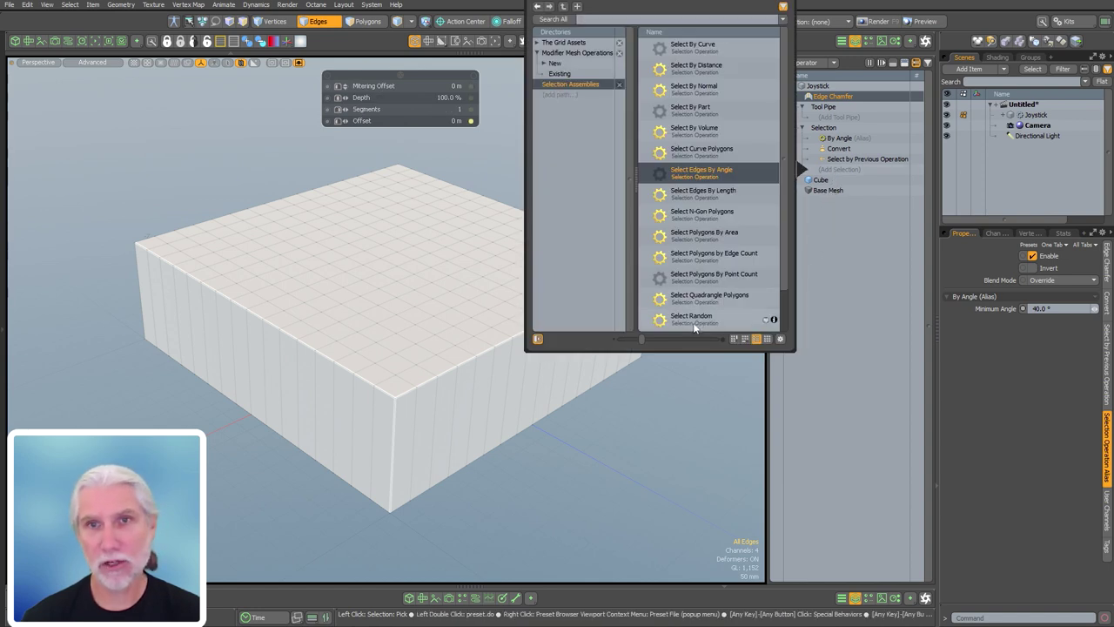
double_click(696, 190)
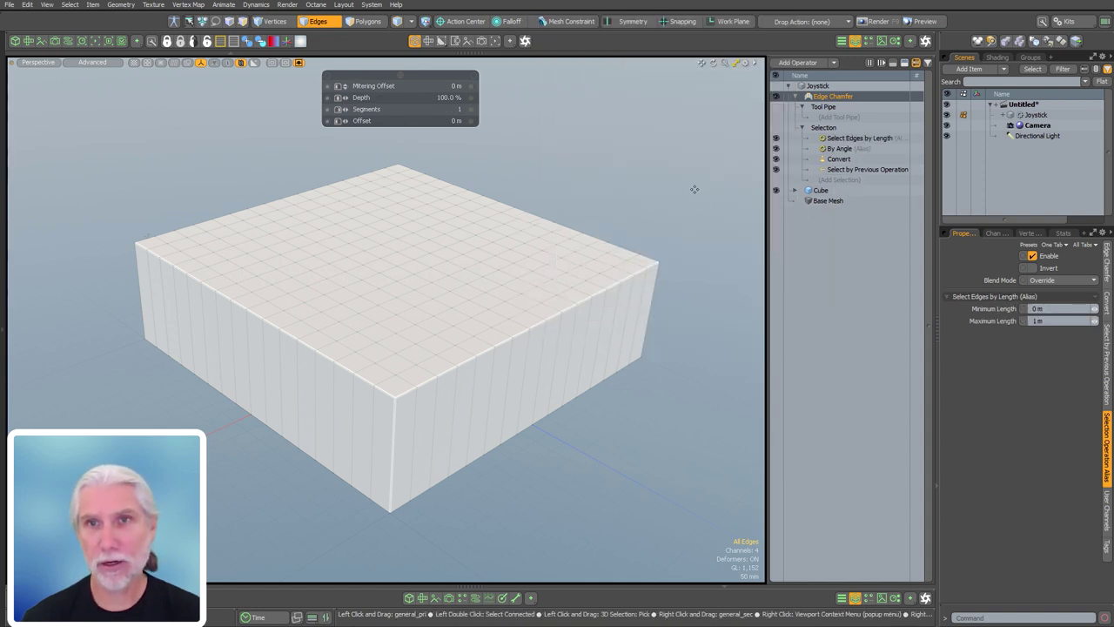
left_click(887, 139)
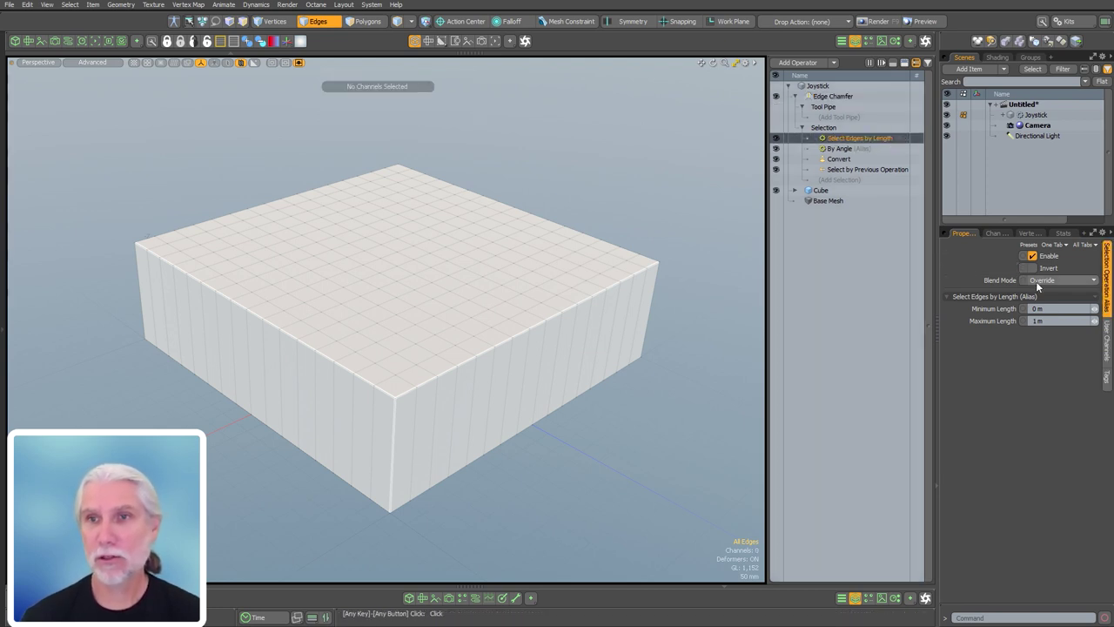
left_click(1057, 279)
left_click(1040, 307)
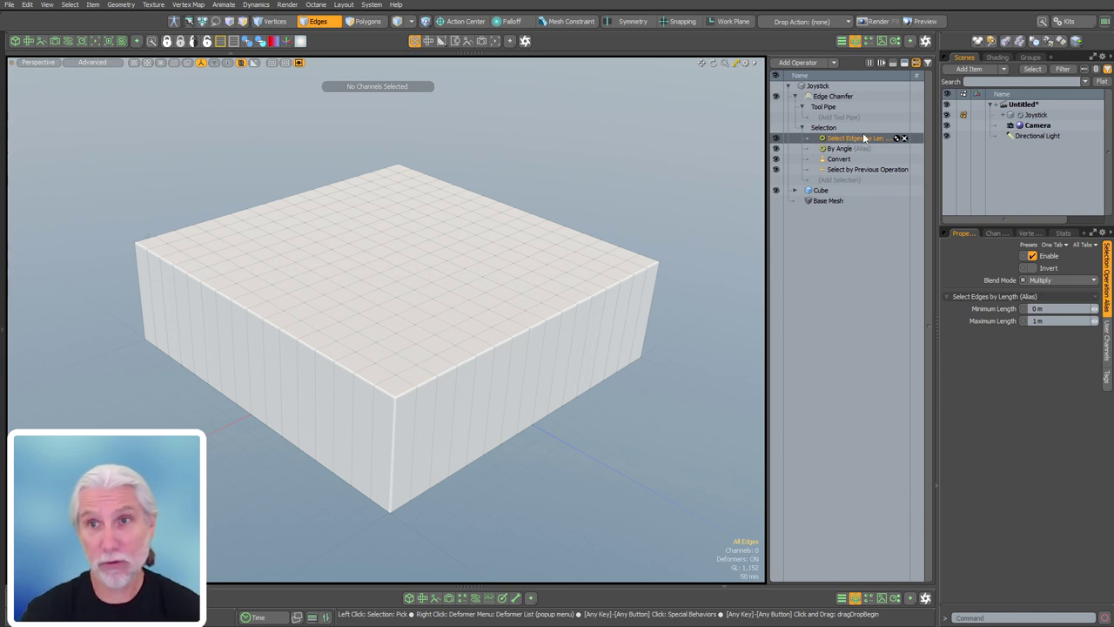
- Try the Override blend mode on Select Edges by Length, highlight several side edges to illustrate it, and restore Multiply
left_click(1070, 280)
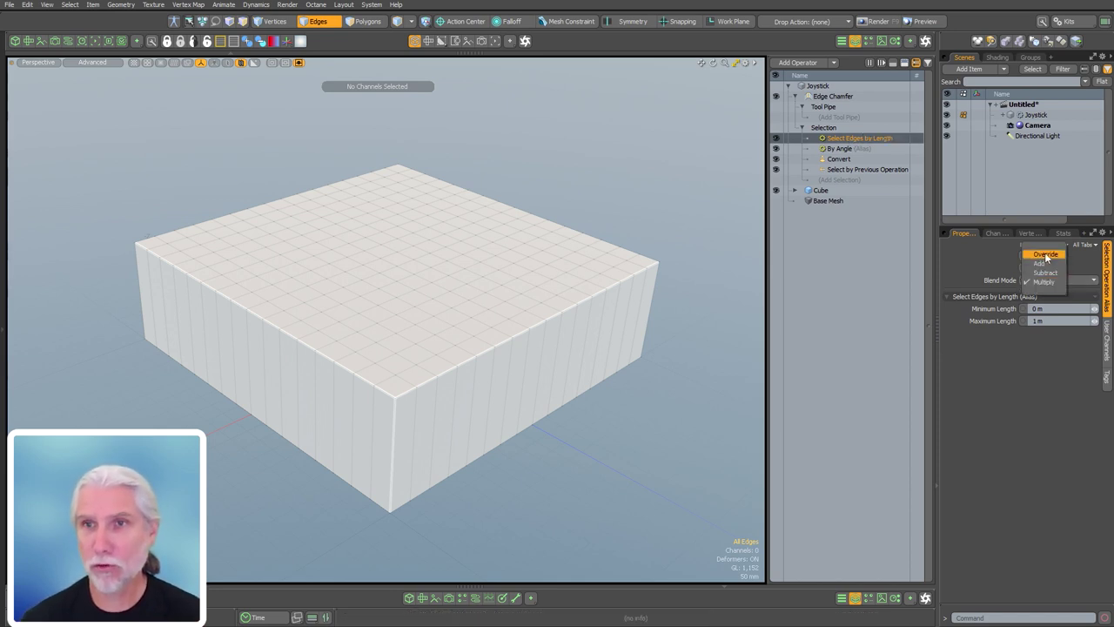
left_click(1040, 254)
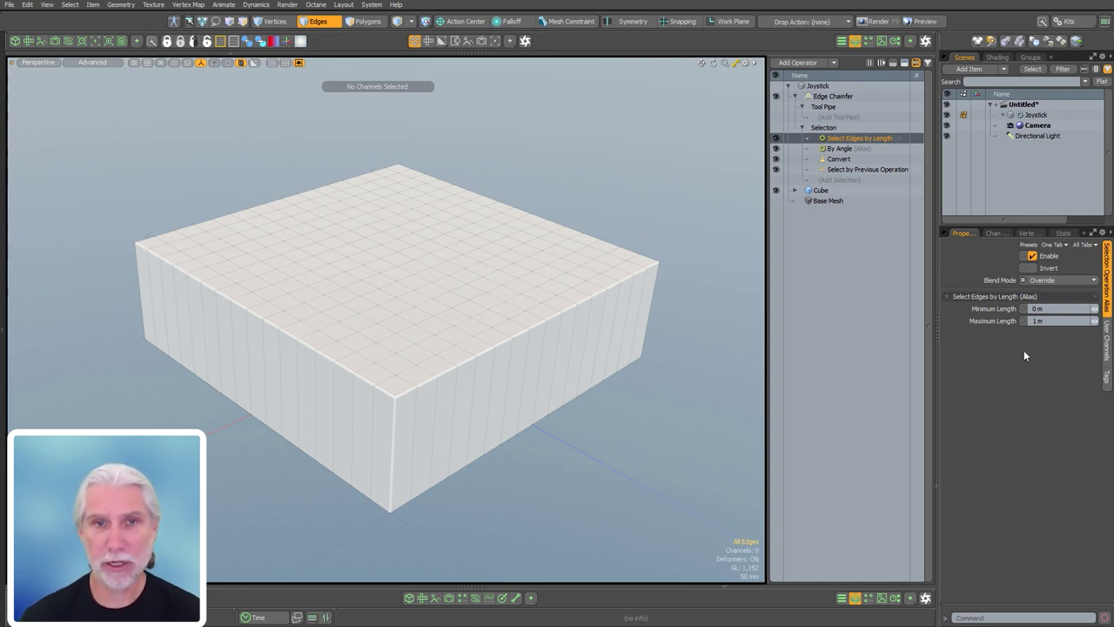
mouse_move(413, 442)
left_mouse_down()
mouse_move(447, 425)
mouse_move(396, 442)
left_mouse_up()
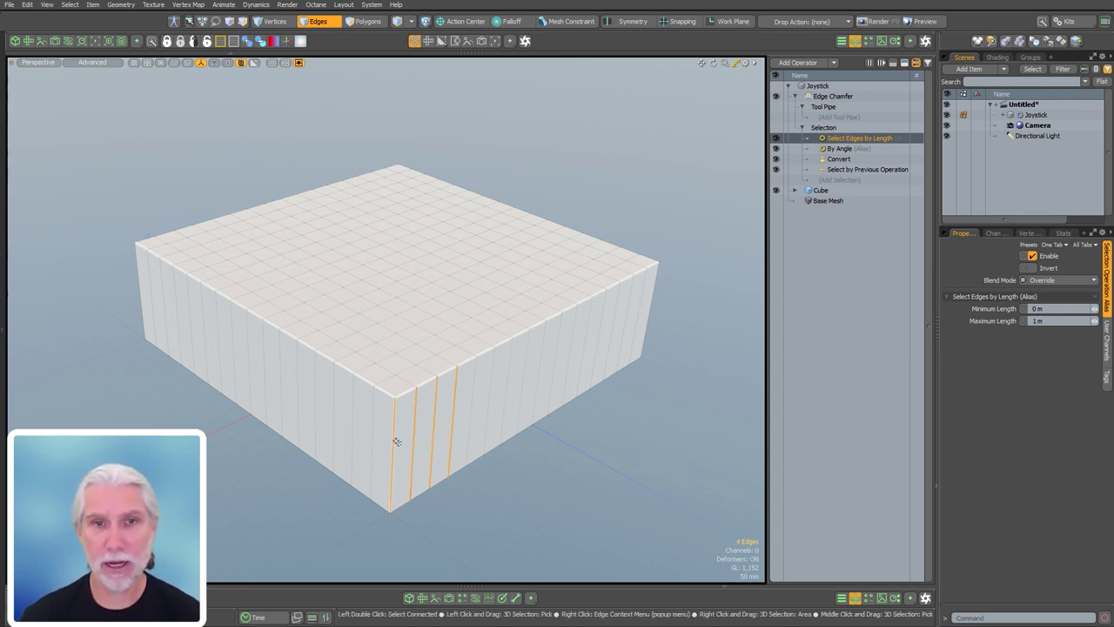
left_click(696, 343)
left_click(1043, 283)
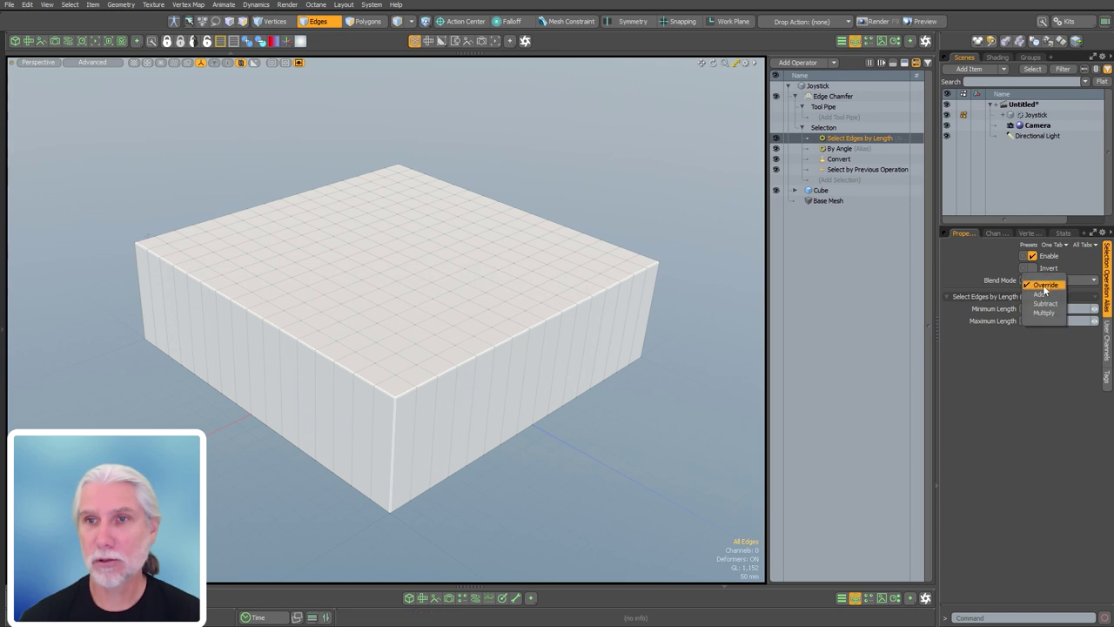
left_click(1044, 313)
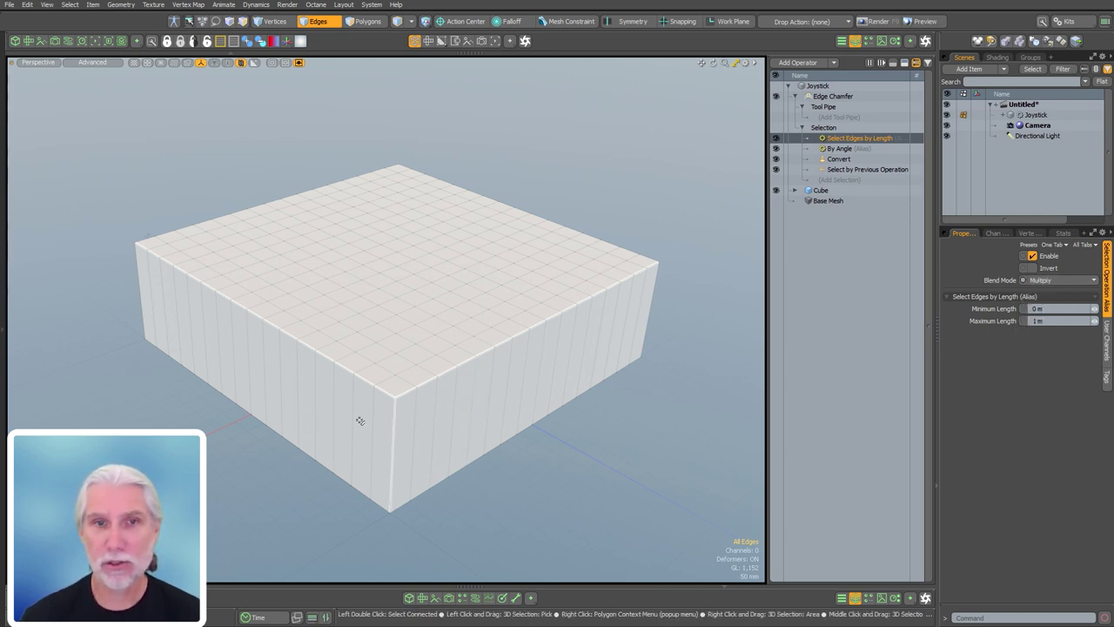
- Examine the edges meeting at the block's front corner, comparing the lengths of the vertical edge and a top rim edge
left_click_drag(400, 397, 390, 395)
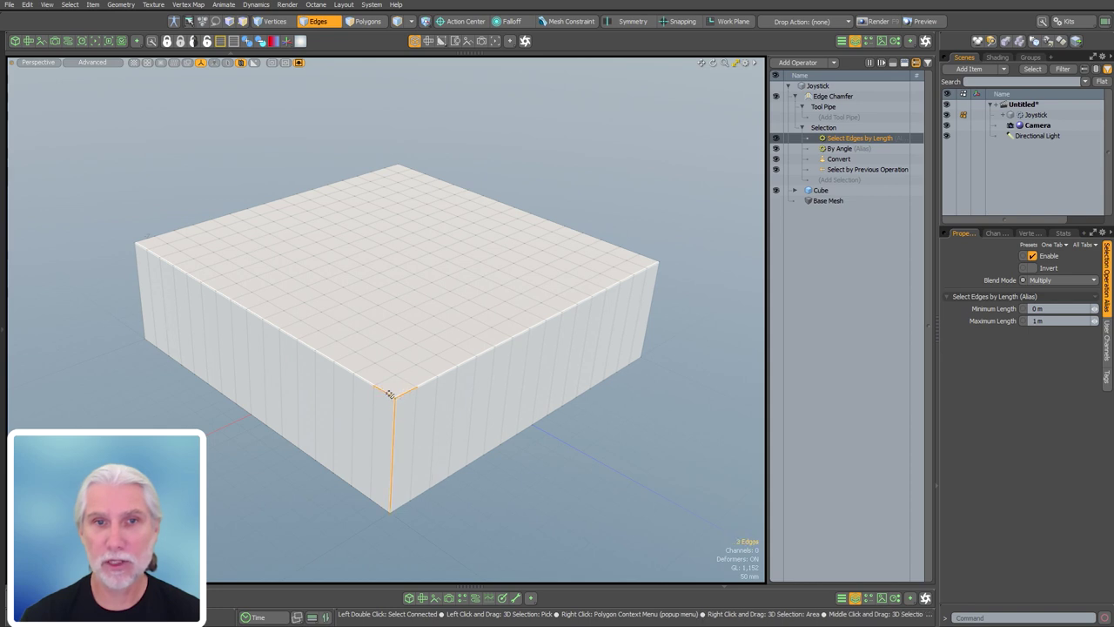
left_click(582, 468)
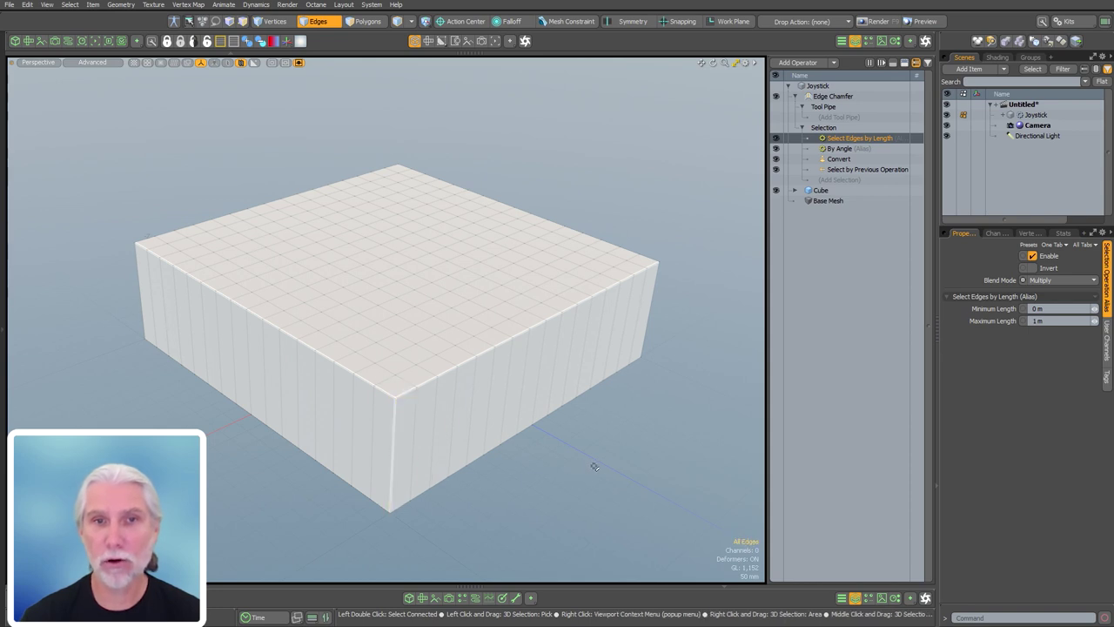
left_click(393, 462)
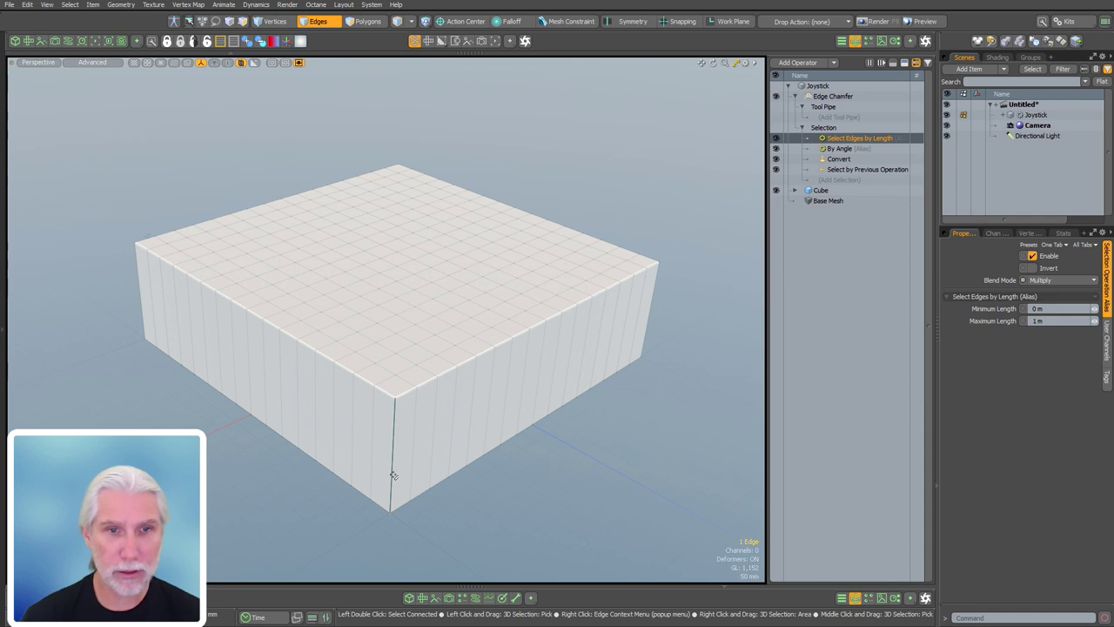
left_click(405, 394)
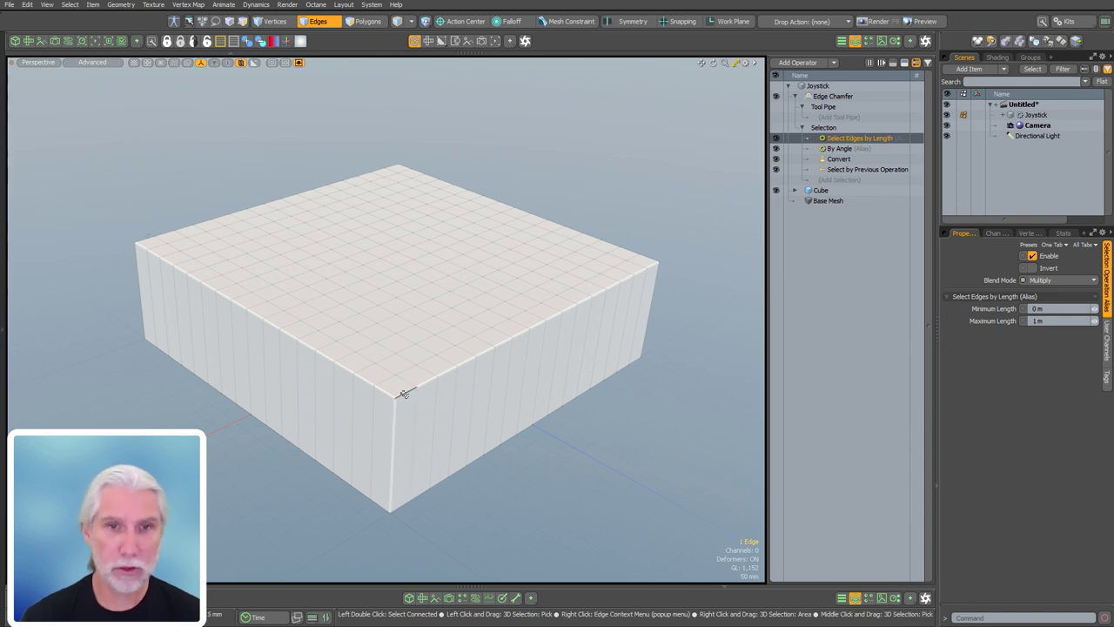
double_click(406, 394)
left_click(625, 505)
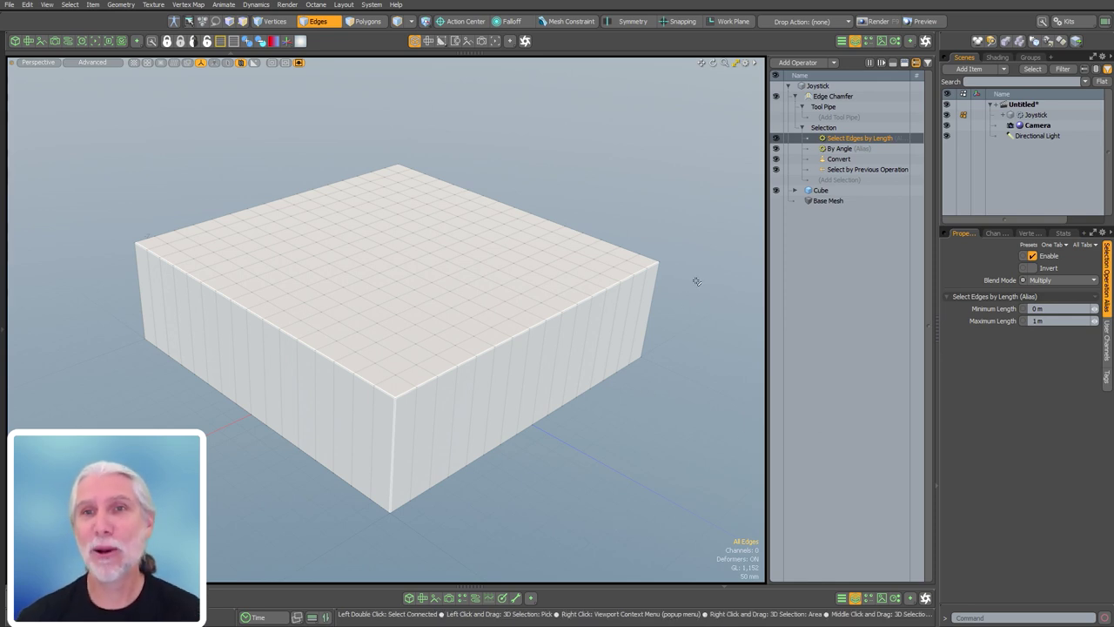
- Limit Select Edges by Length to a minimum length of 250 mm and a maximum length of 350 mm
left_click(1060, 309)
type("250mm")
key("Tab")
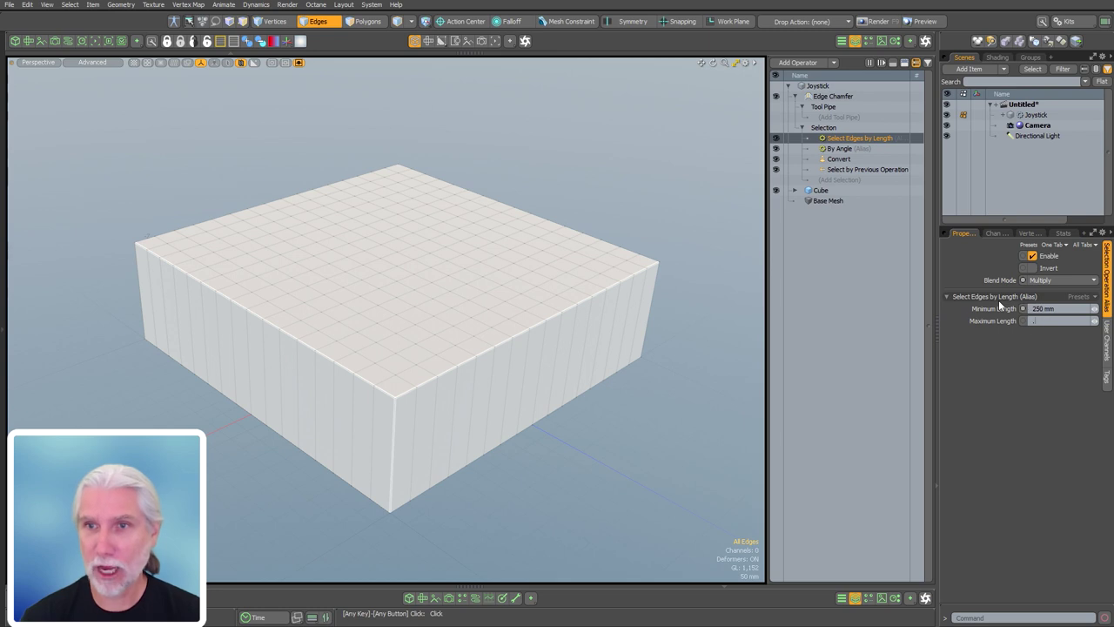
type("350mm")
key("Return")
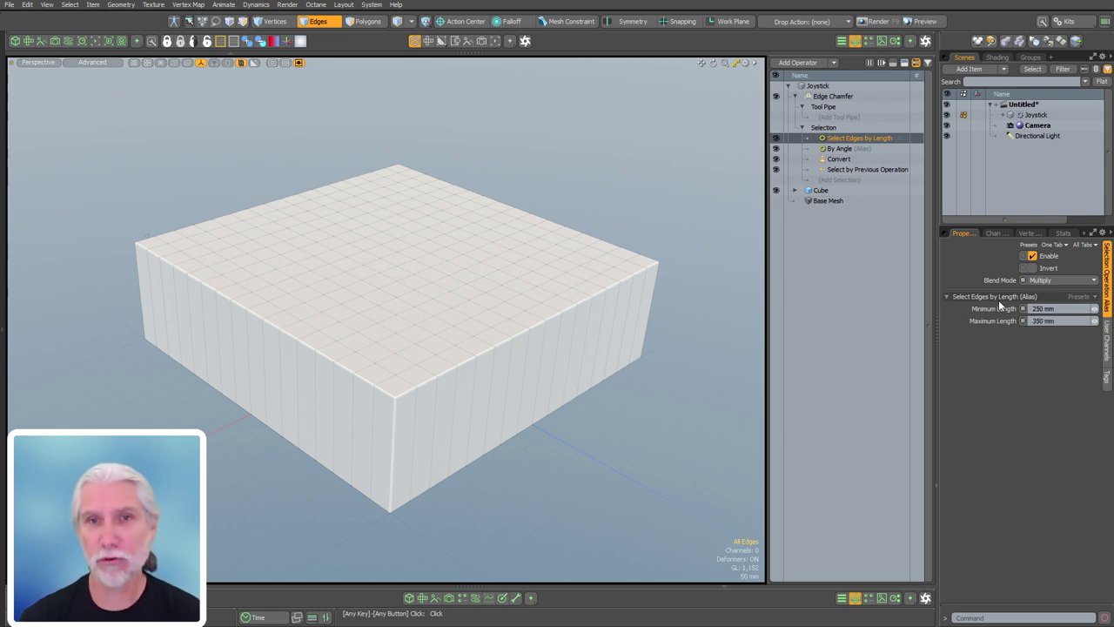
- Chamfer the block's vertical corner edges interactively with an Edge Chamfer offset of about 42 mm
left_click(829, 99)
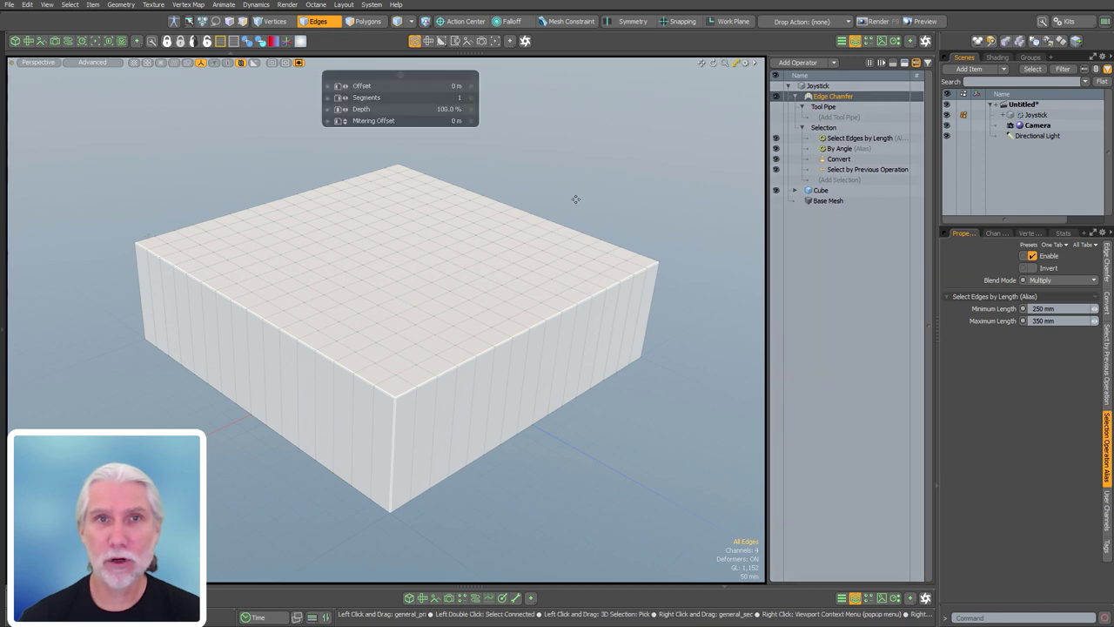
left_click_drag(578, 201, 635, 202)
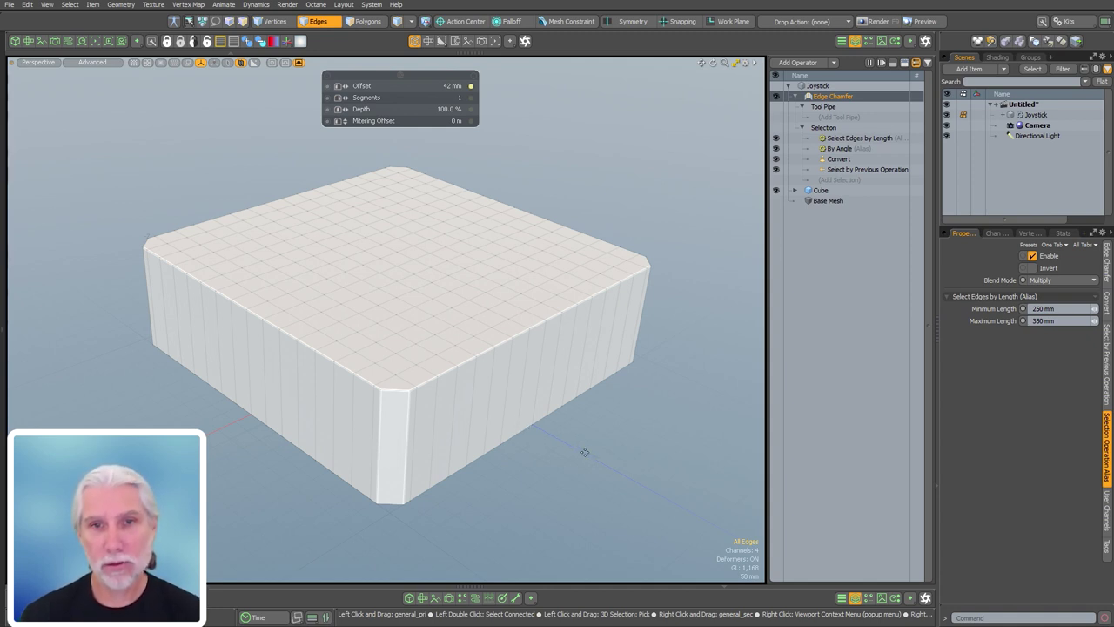
- Raise the corner Edge Chamfer to 4 segments interactively
middle_click_drag(561, 453, 607, 461)
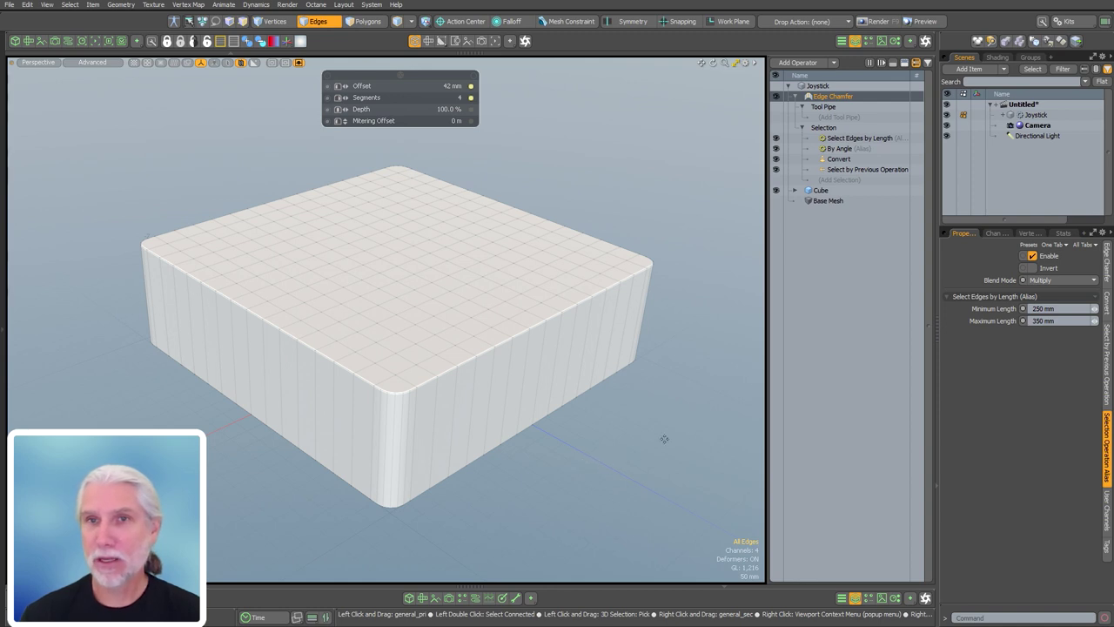
- Try 18 segments in X and Z on the Cube operation, and restore both to 16
left_click(819, 191)
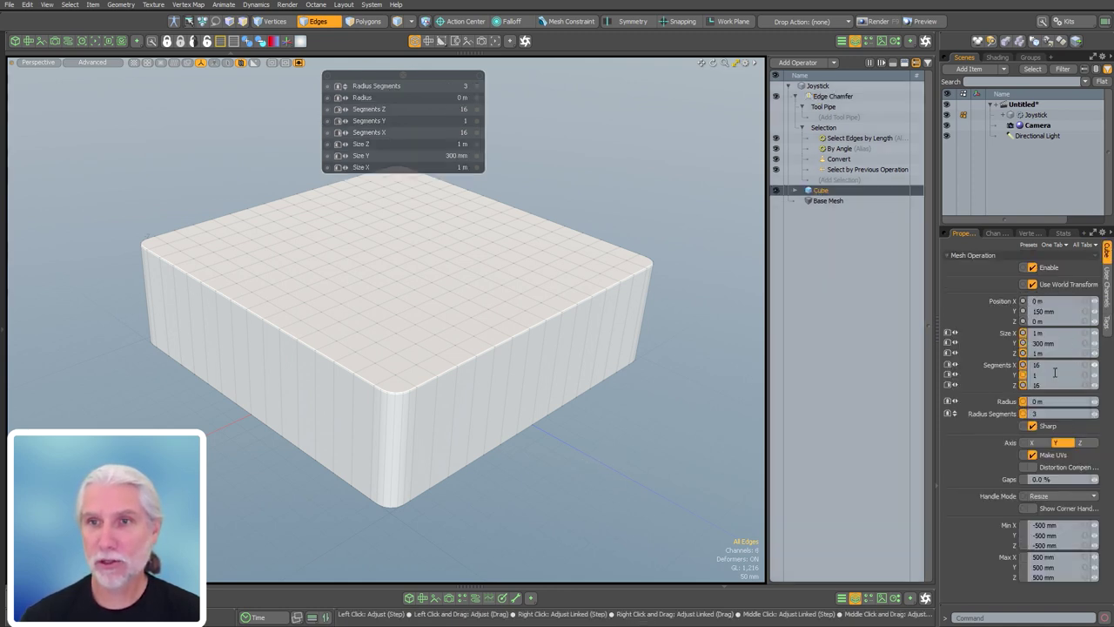
left_click(1056, 365)
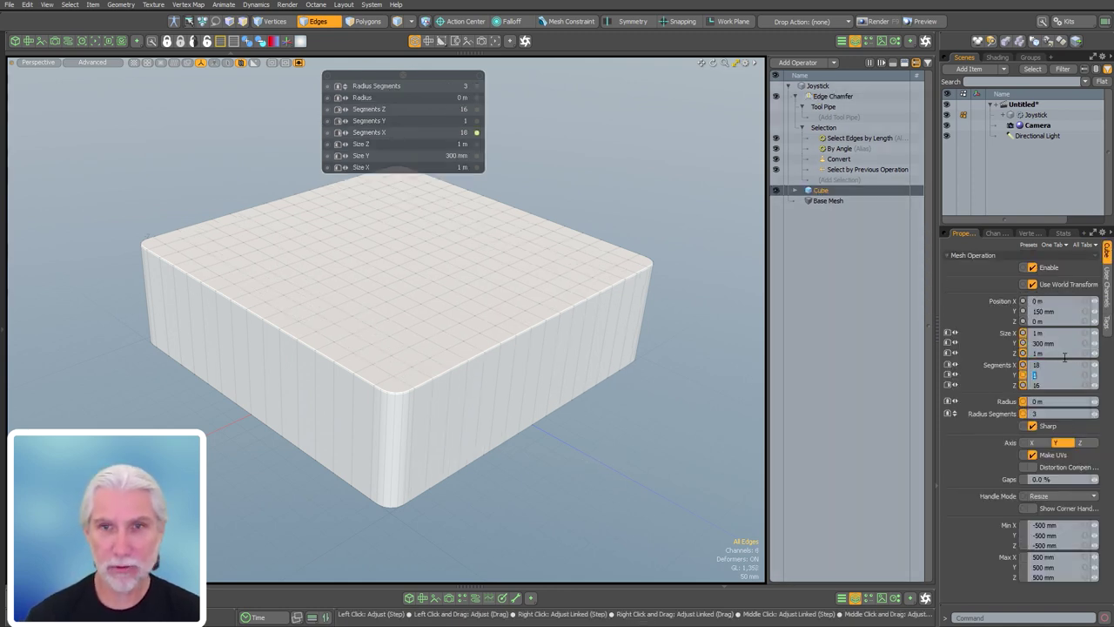
key("Tab")
type("18")
key("Return")
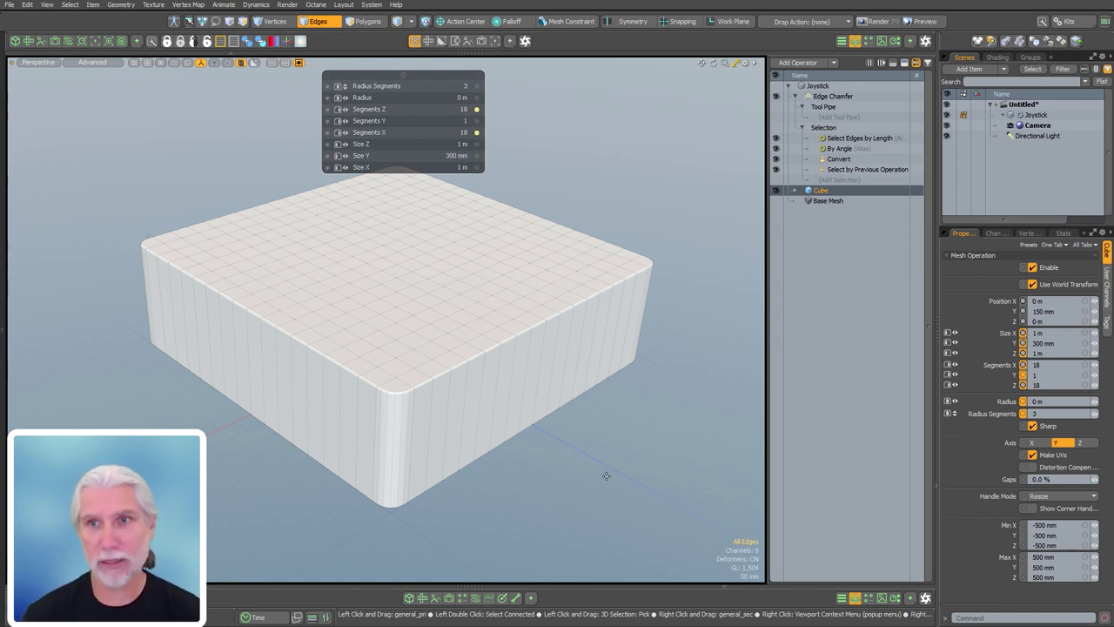
left_click(1047, 365)
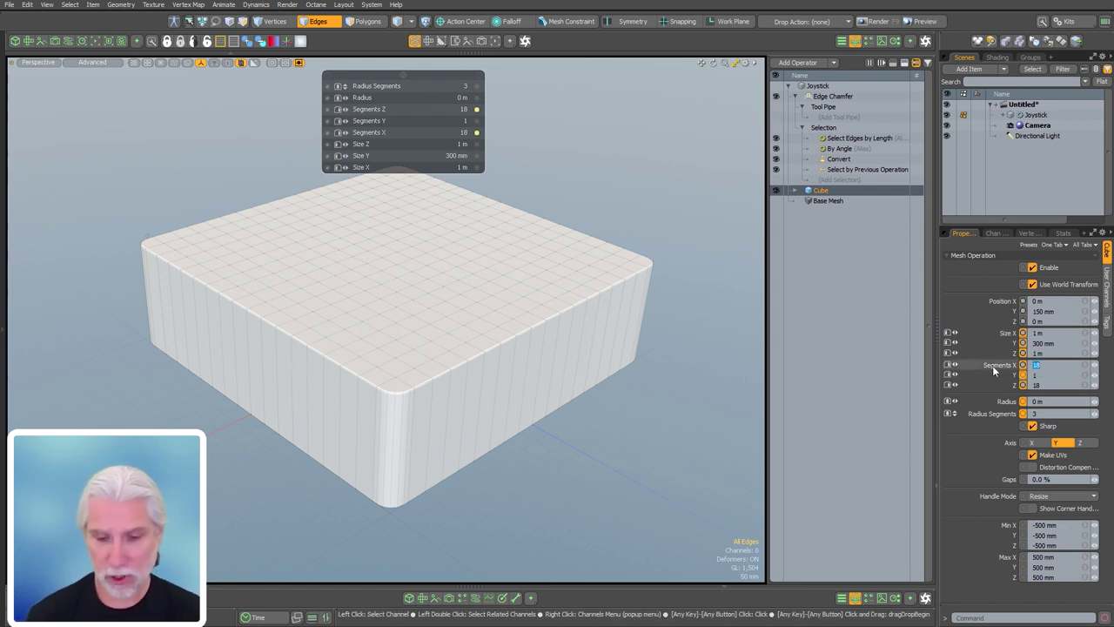
type("16")
key("Return")
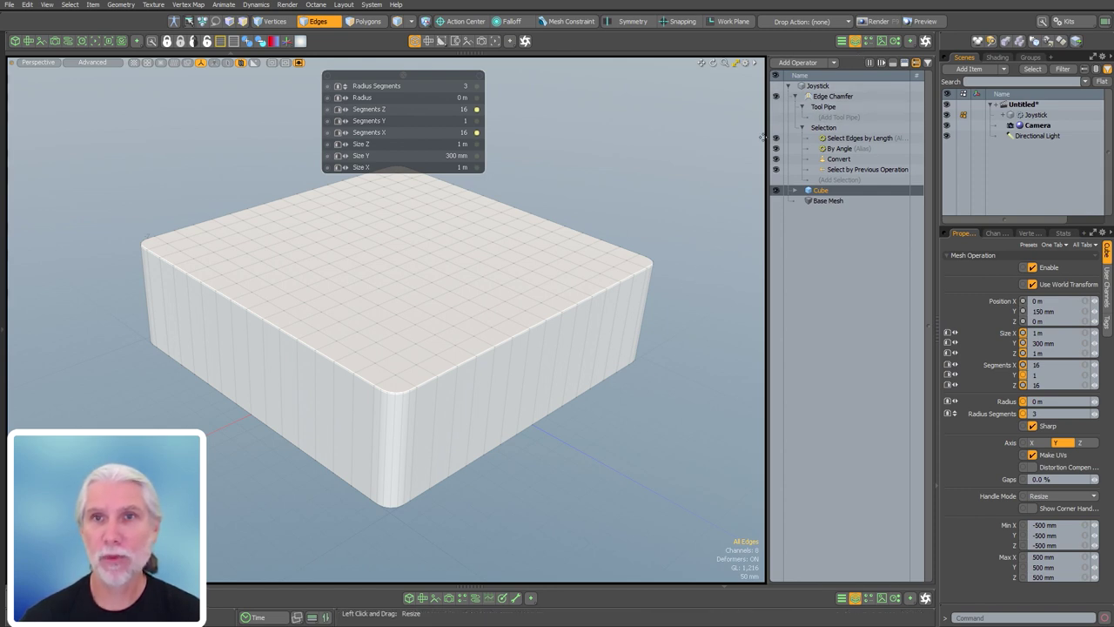
- Collapse the corner Edge Chamfer in the operation stack and add a second Edge Chamfer above it
left_click(795, 95)
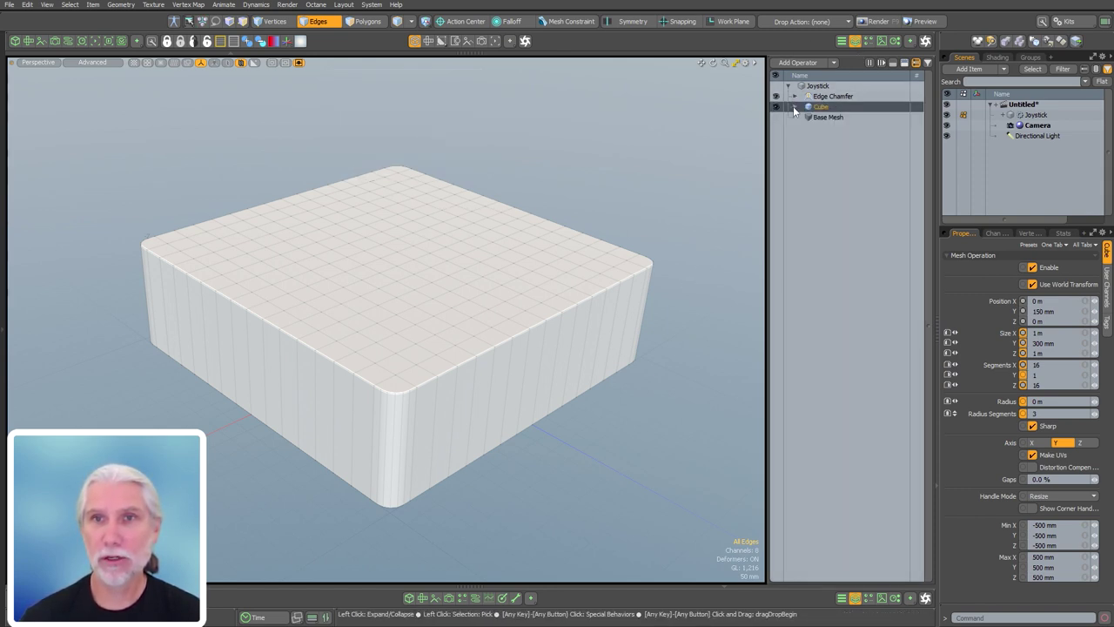
left_click(835, 126)
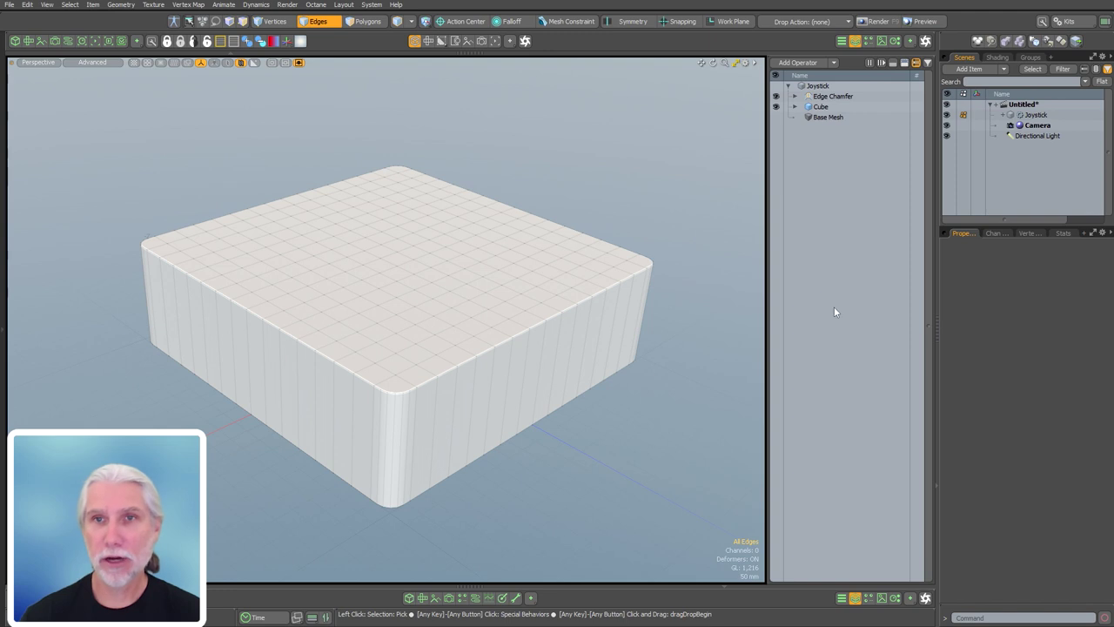
left_click(835, 97)
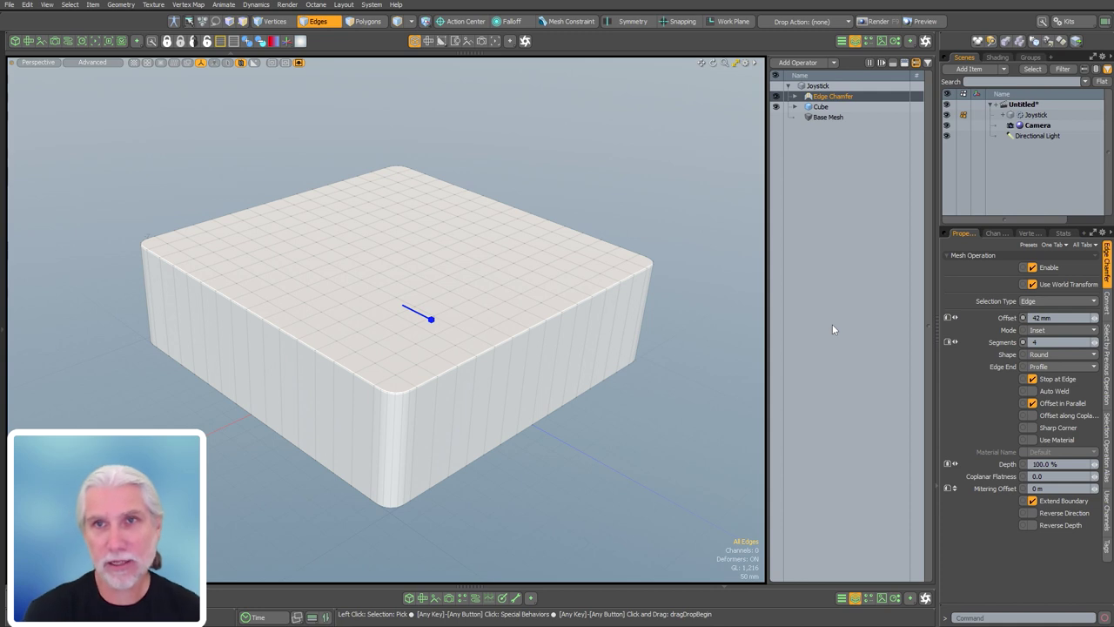
left_click(795, 96)
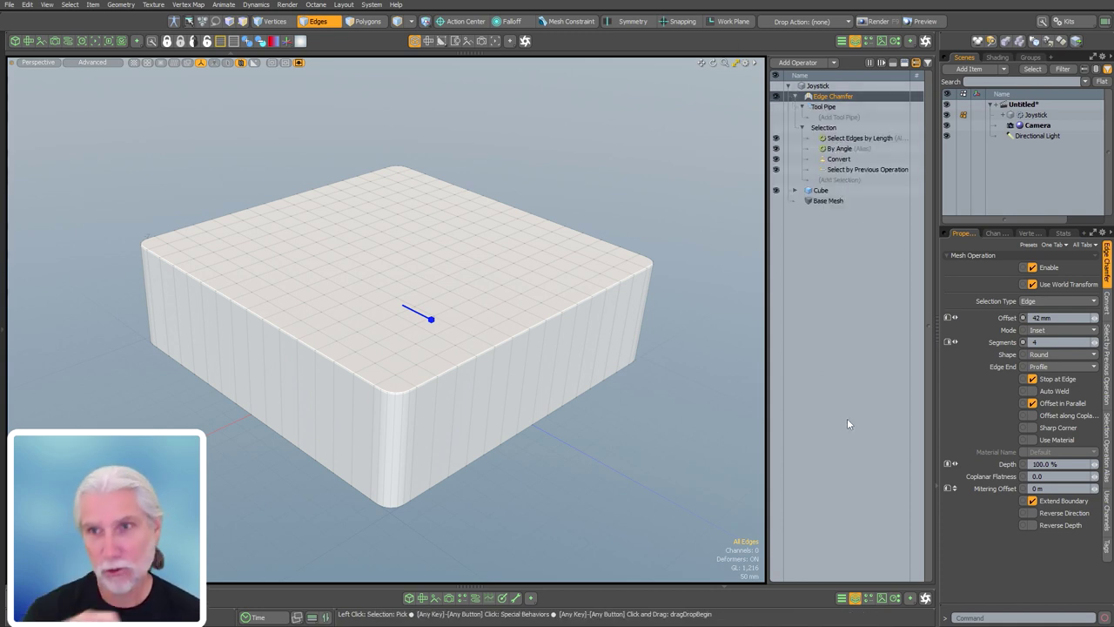
left_click(795, 96)
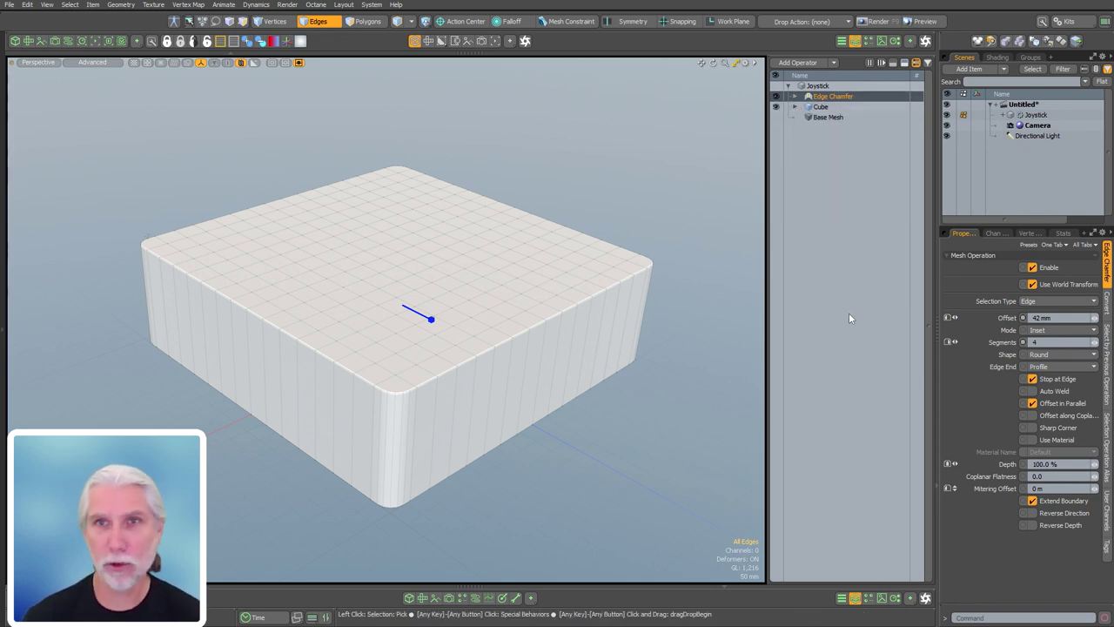
double_click(835, 348)
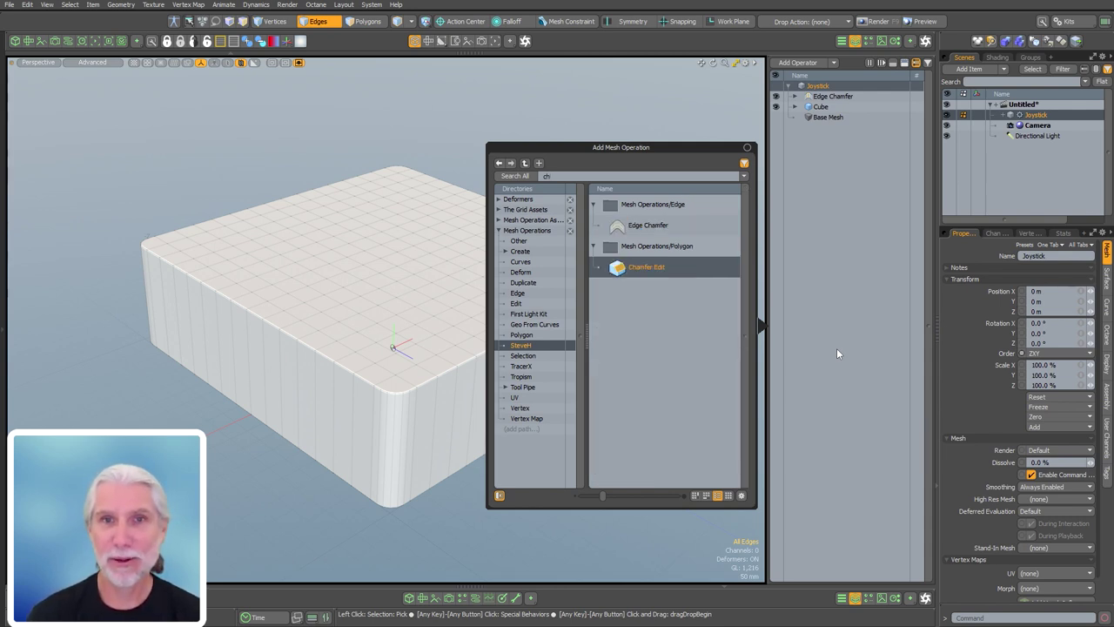
key("Up")
key("Return")
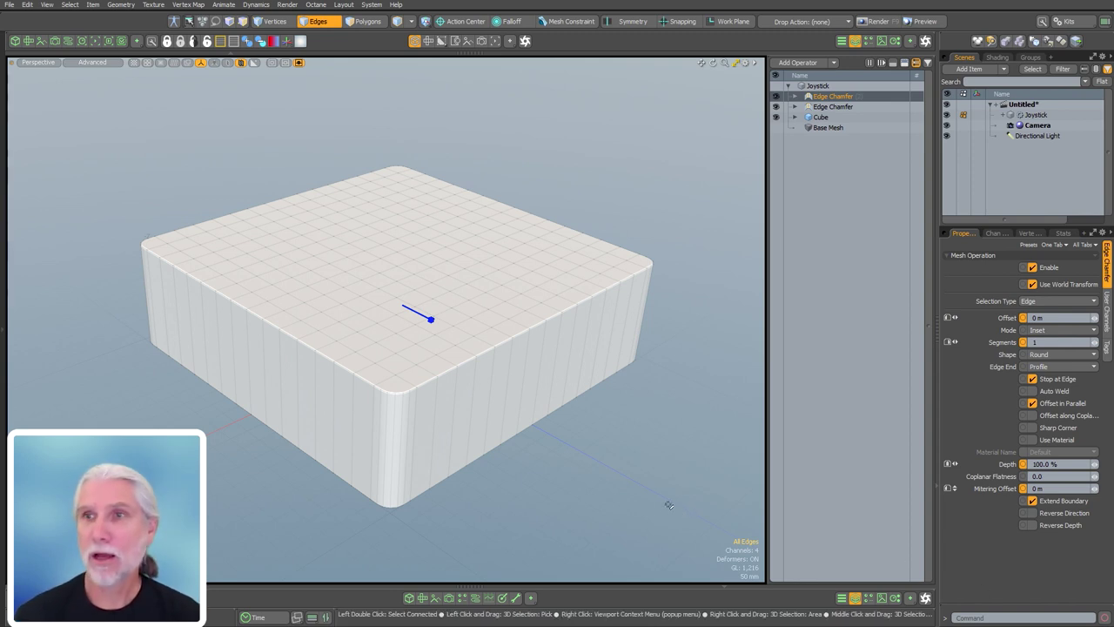
- Highlight a side edge and its adjoining rim edges near the block's front corner, and clear the selection
left_click(449, 372)
left_click(460, 472, "shift")
left_click(454, 416, "shift")
left_click(444, 363, "shift")
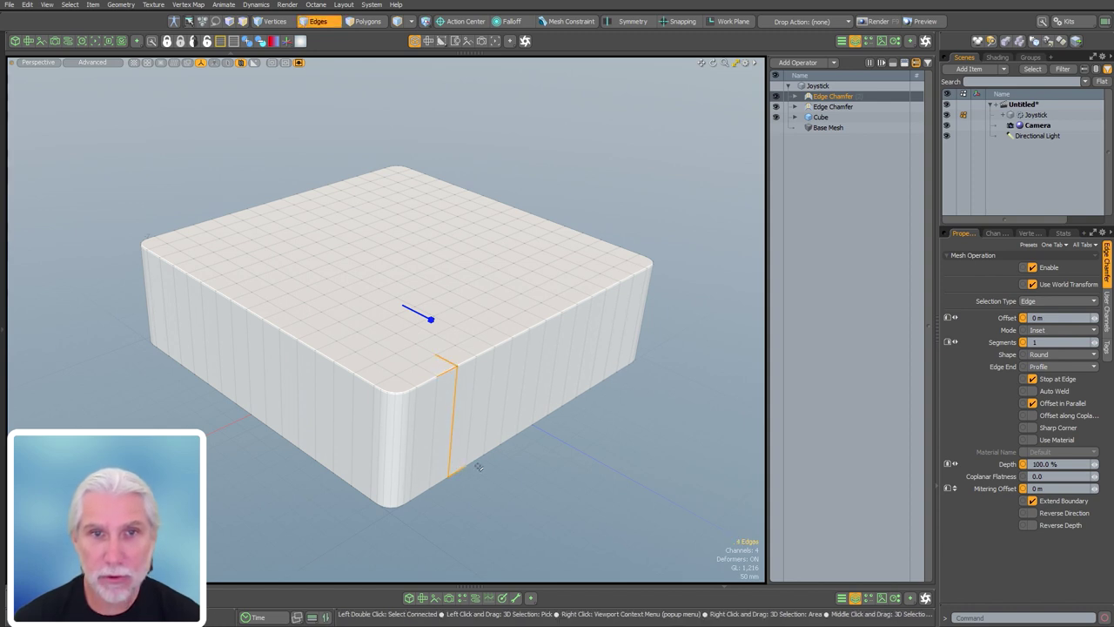
left_click(666, 389)
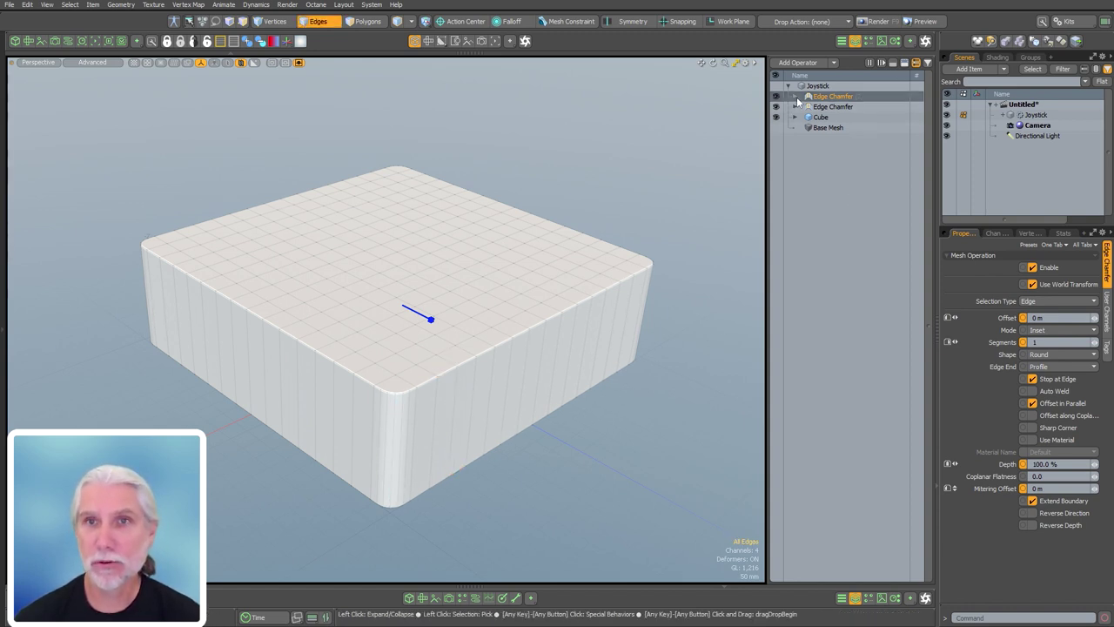
- Add a Select Edges By Angle selection to the new Edge Chamfer and open its properties
left_click(794, 97)
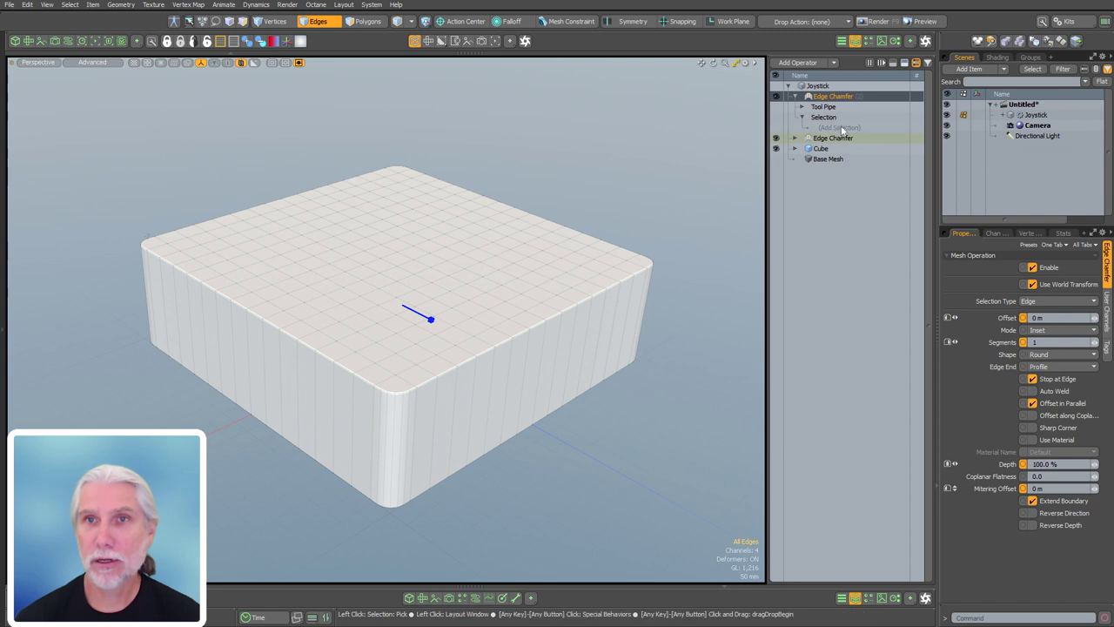
left_click(839, 128)
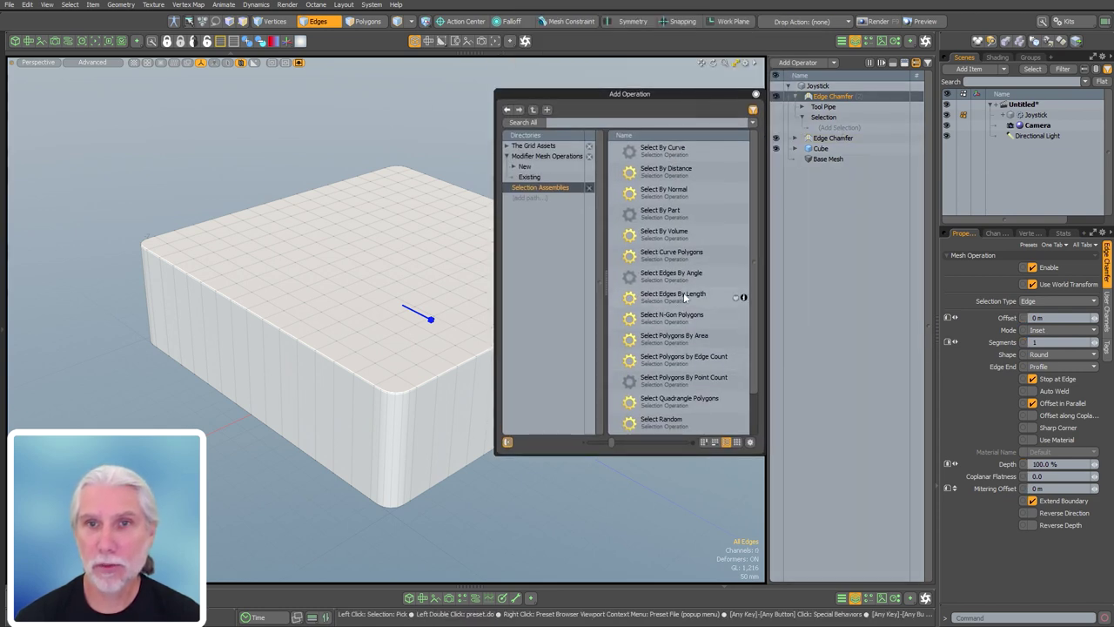
double_click(683, 274)
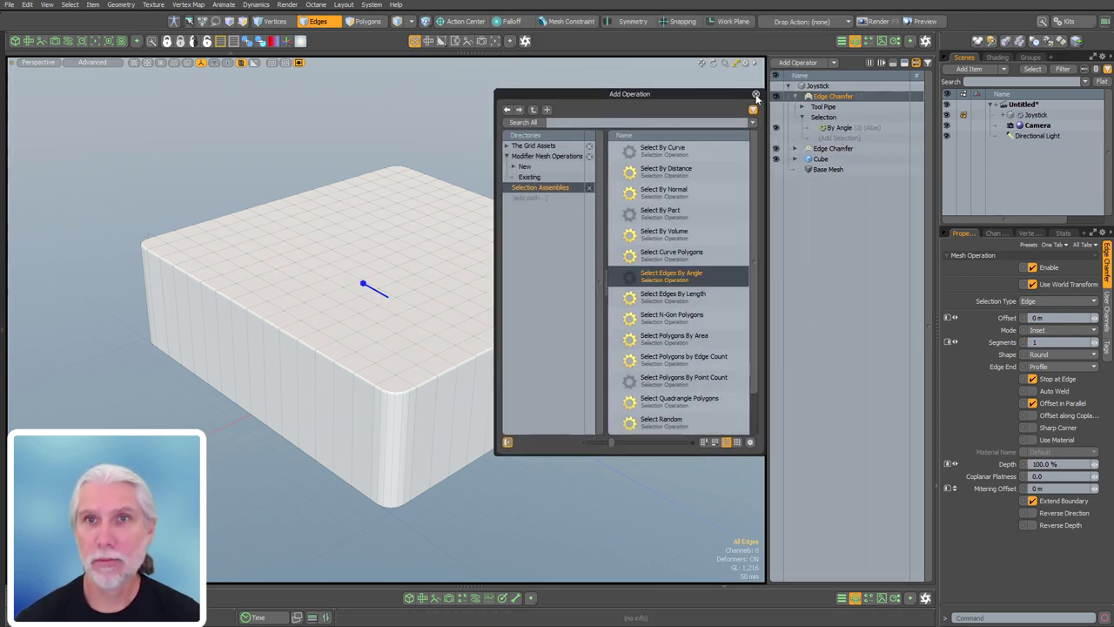
left_click(756, 94)
left_click(840, 128)
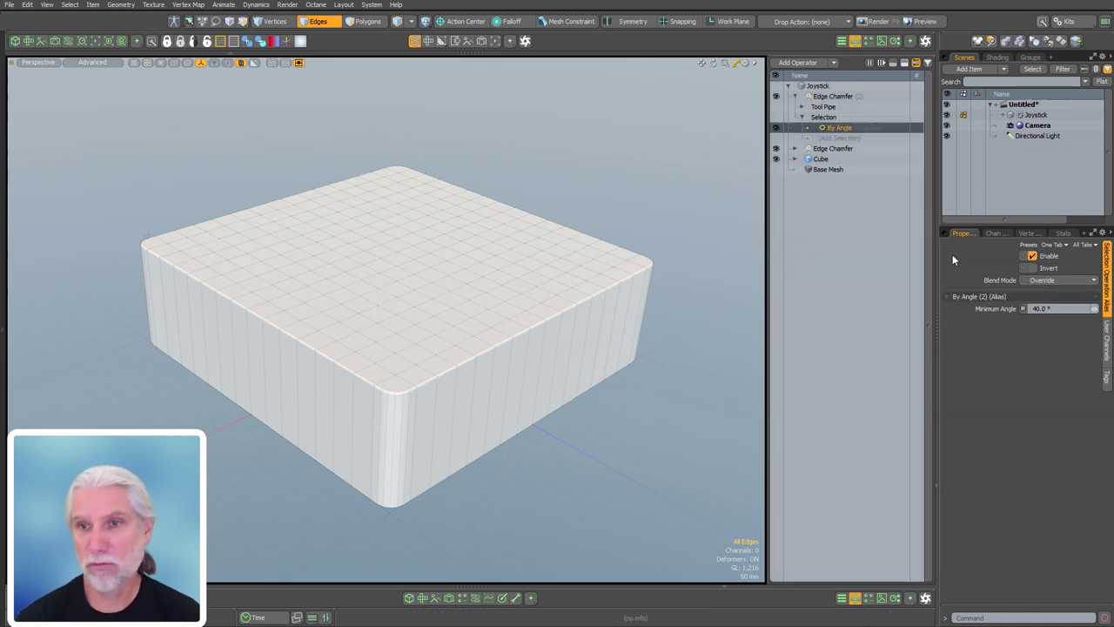
- Chamfer the block's sharp rim edges interactively with an offset of about 31 mm and 1 segment, and collapse the operation
left_click(833, 96)
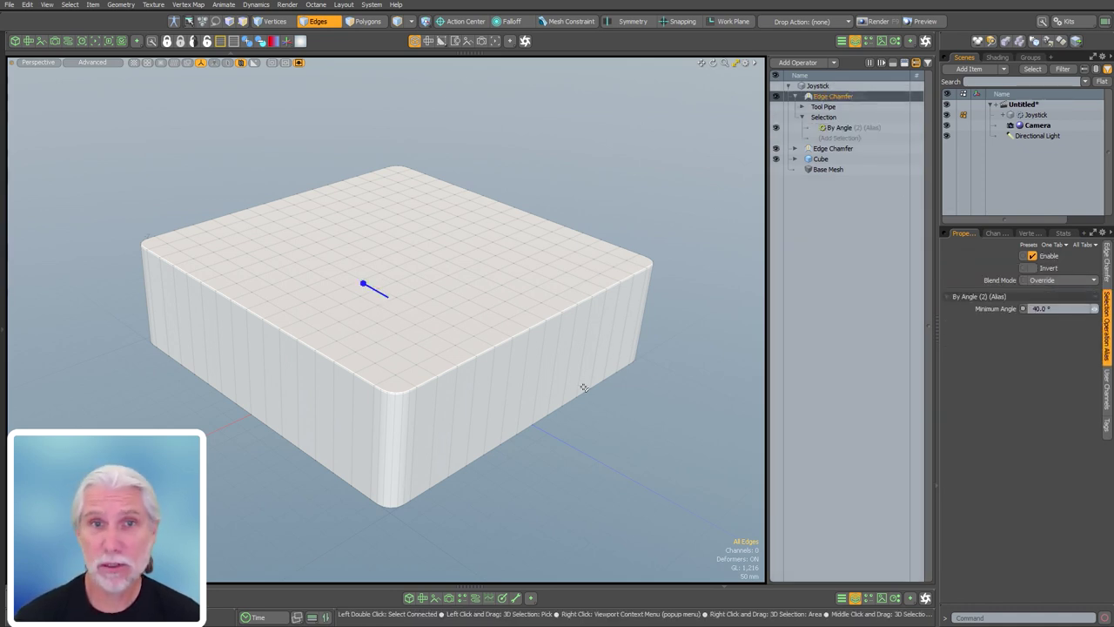
left_click_drag(560, 406, 609, 405)
right_click_drag(571, 399, 627, 400)
left_click_drag(575, 432, 555, 473, "alt")
right_click_drag(615, 444, 575, 444)
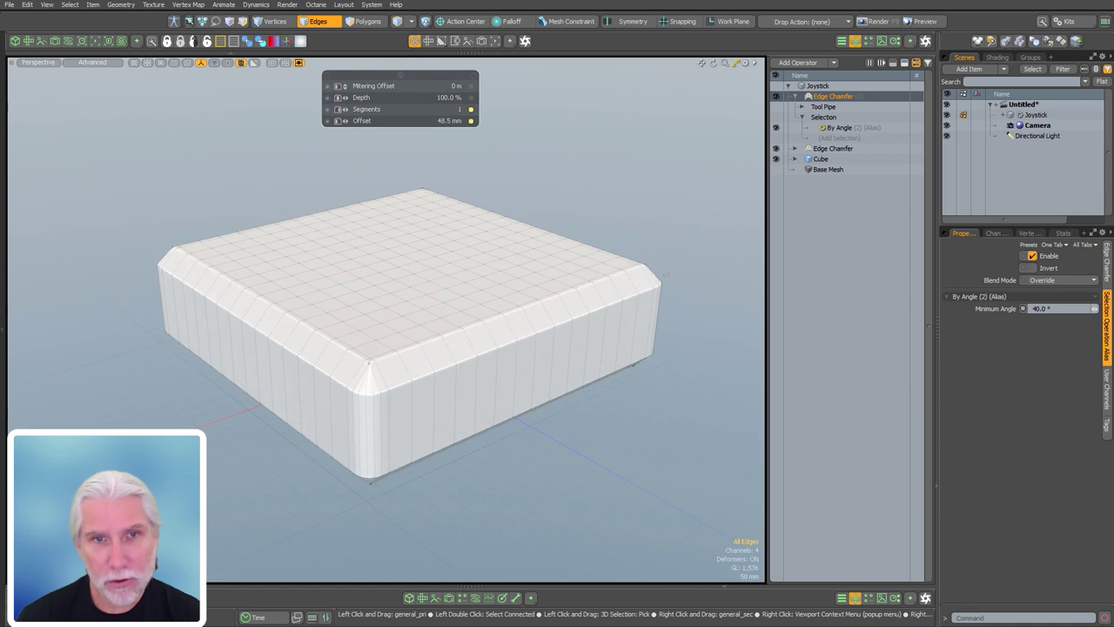
left_click_drag(589, 497, 567, 497)
left_click_drag(611, 442, 607, 443)
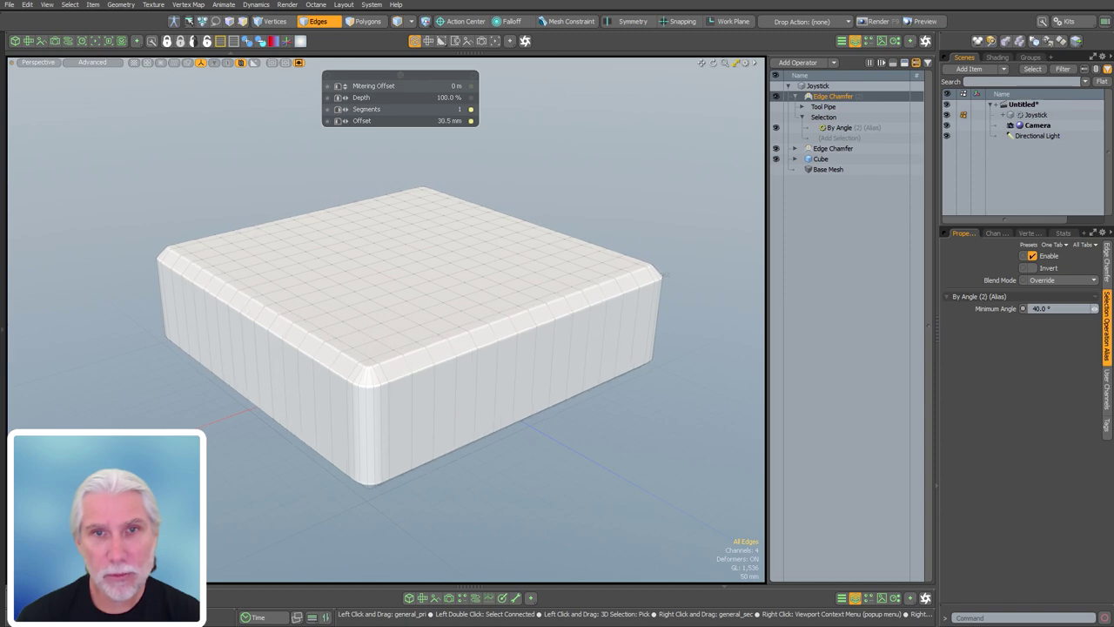
left_click_drag(555, 497, 581, 488)
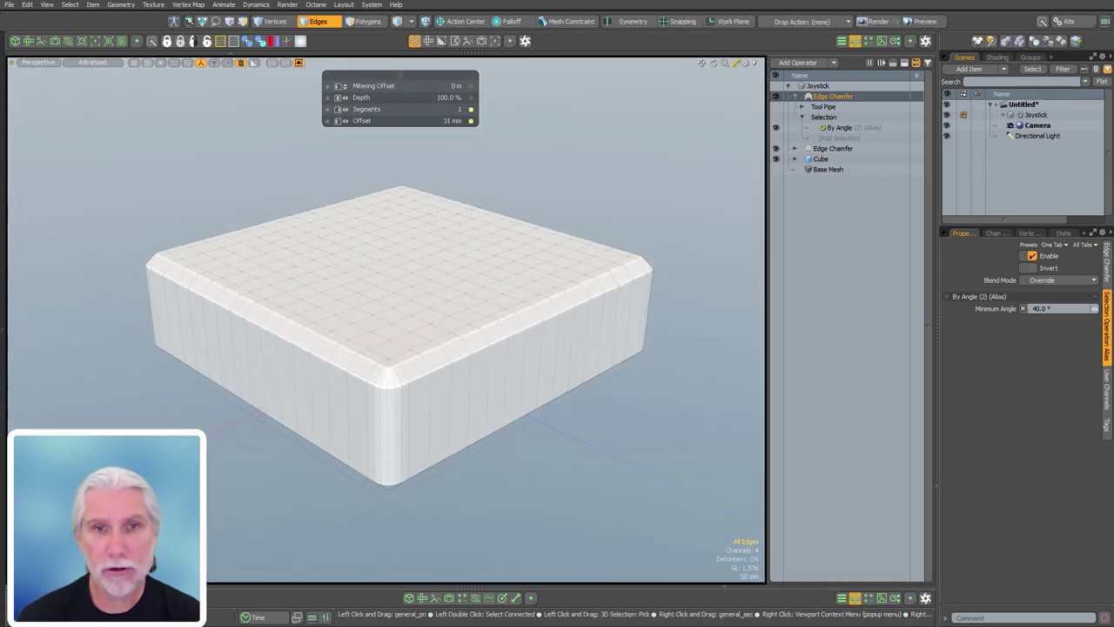
key("space")
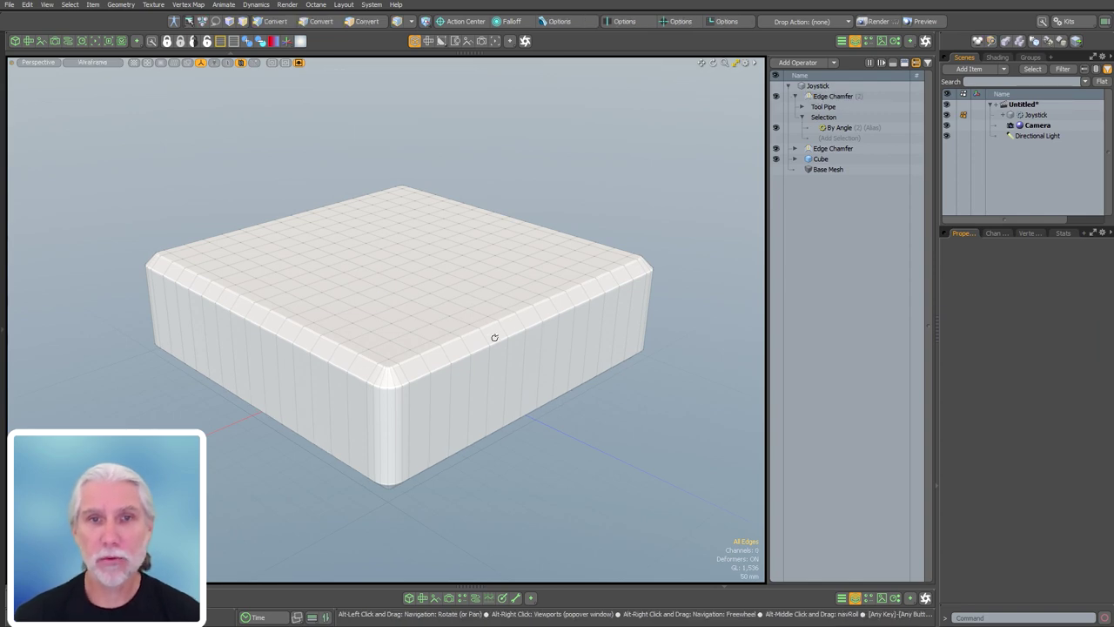
left_click_drag(492, 331, 396, 300, "alt")
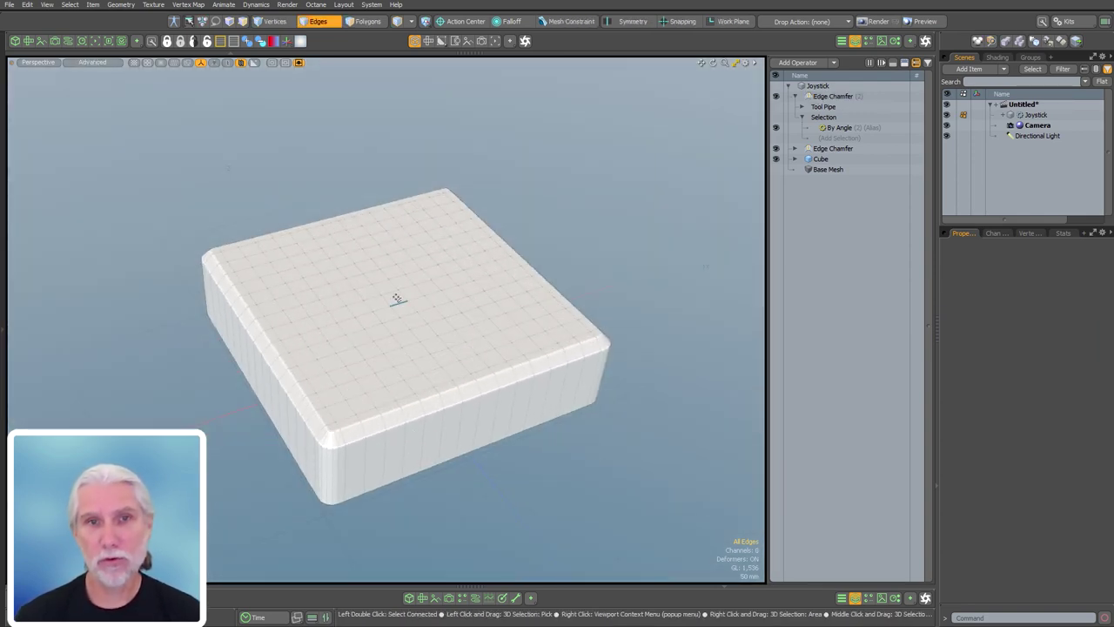
left_click_drag(510, 428, 610, 443, "alt")
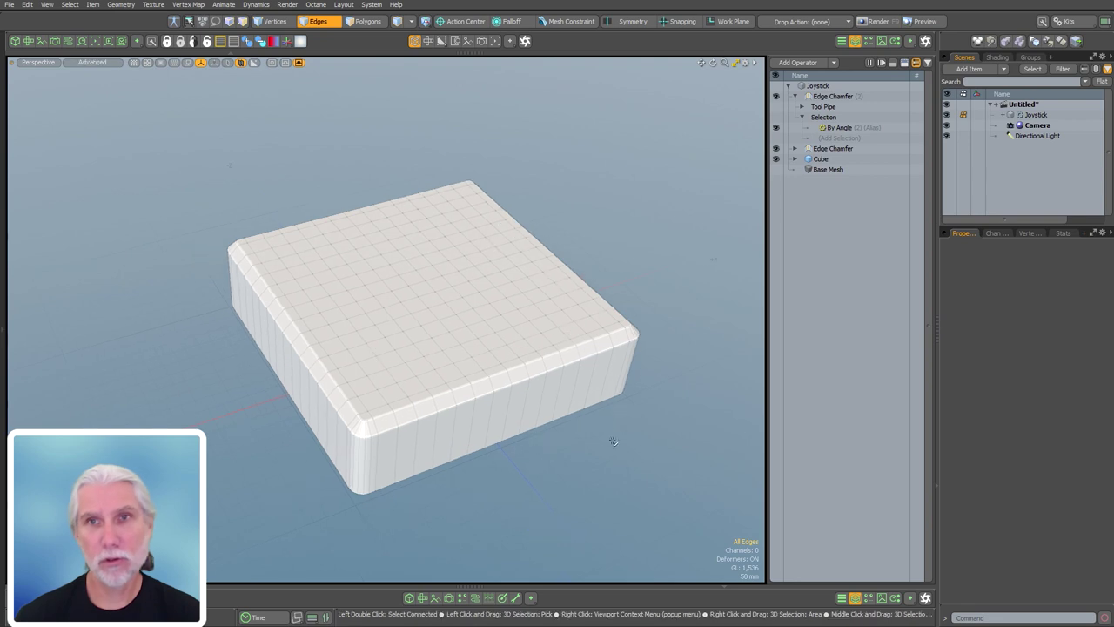
left_click(795, 96)
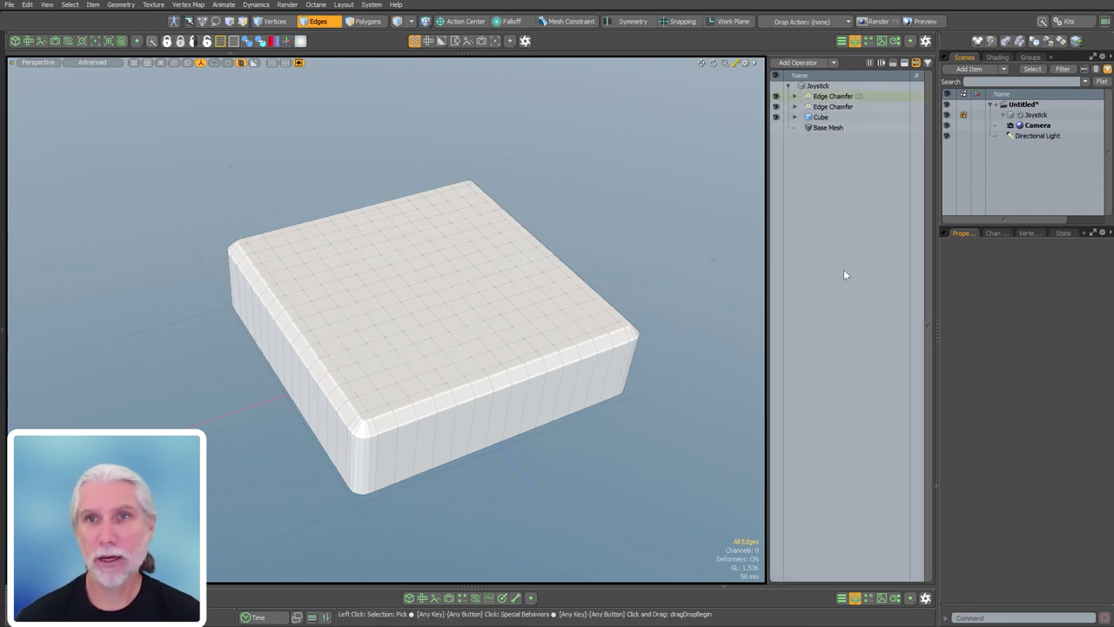
- Add a Radial Align operation at the top of the Joystick stack and expand its Tool Pipe and Selection groups
double_click(832, 365)
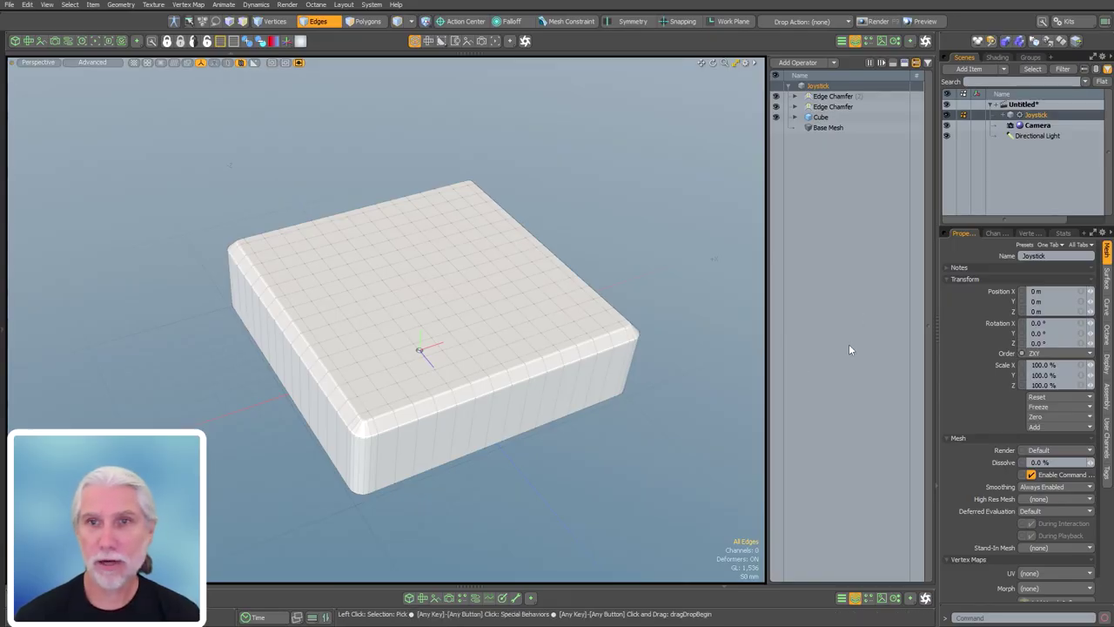
key("n")
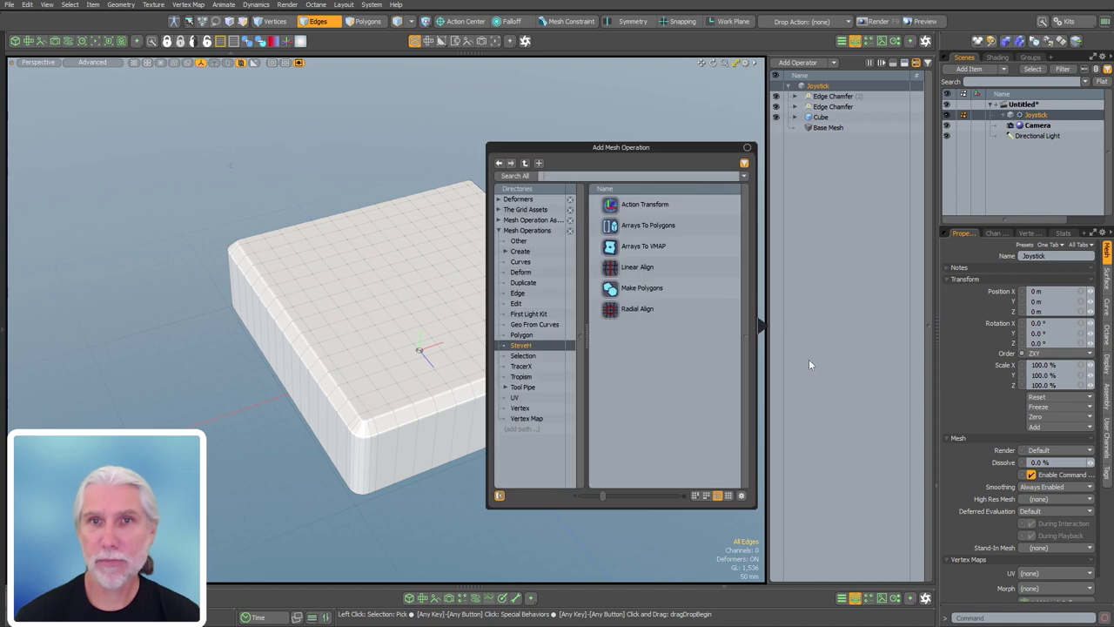
double_click(624, 309)
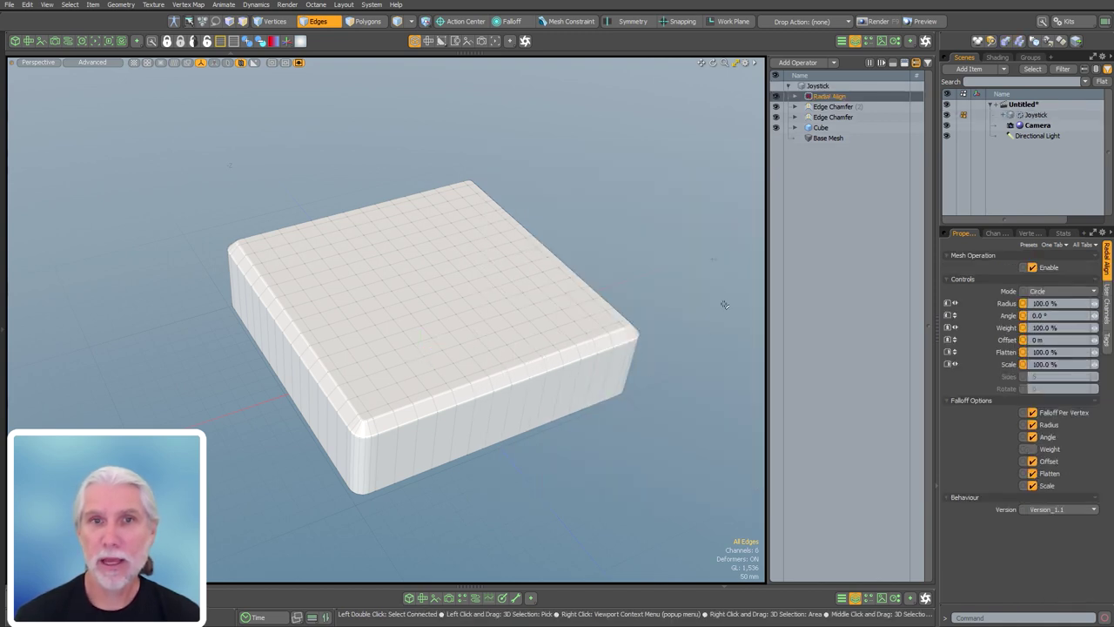
left_click(793, 96)
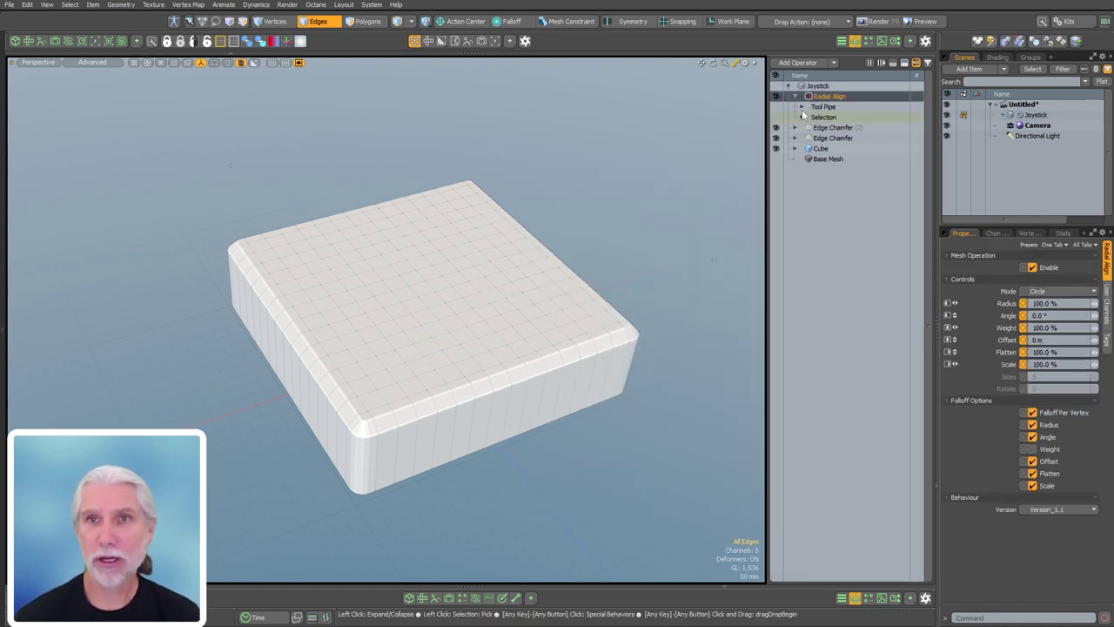
left_click(801, 128)
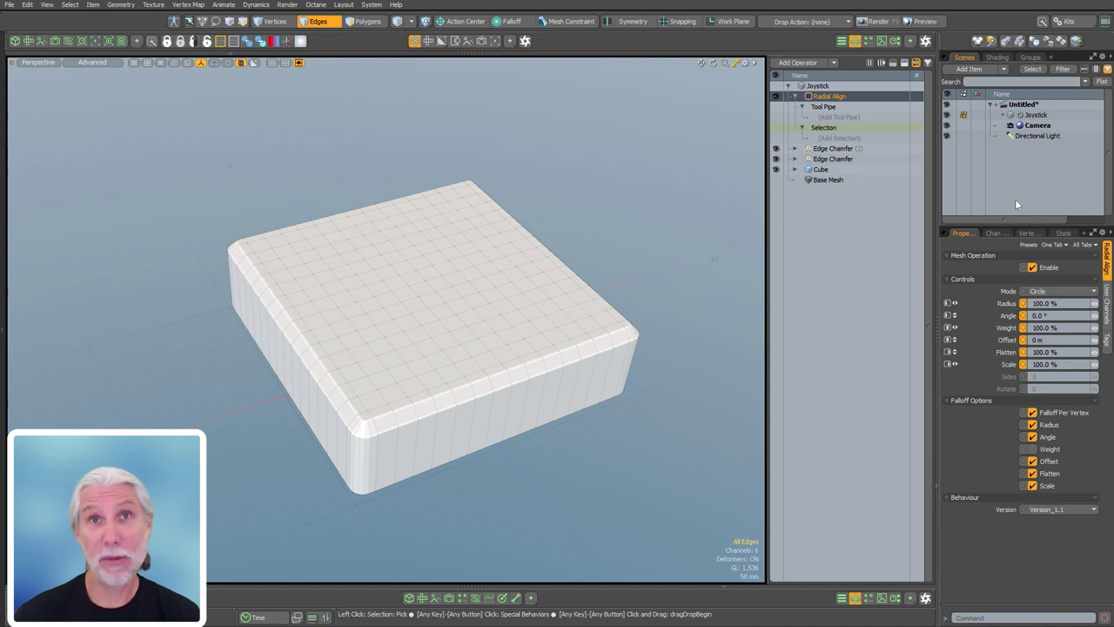
- Create a new mesh item in the scene and name it Volume Selection
key("n")
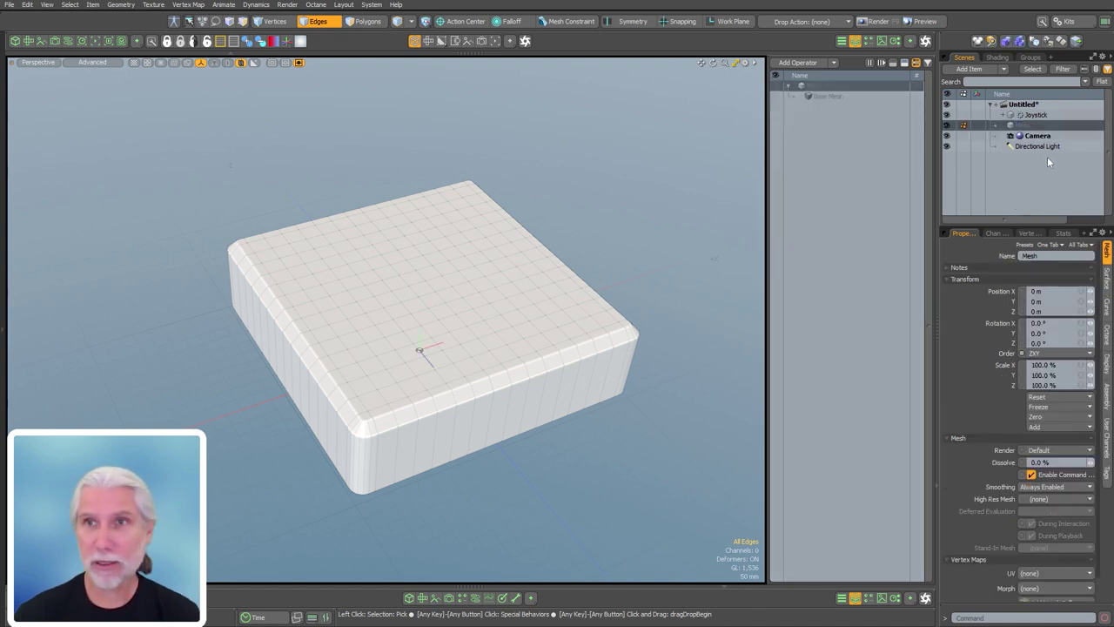
type("Volme 5")
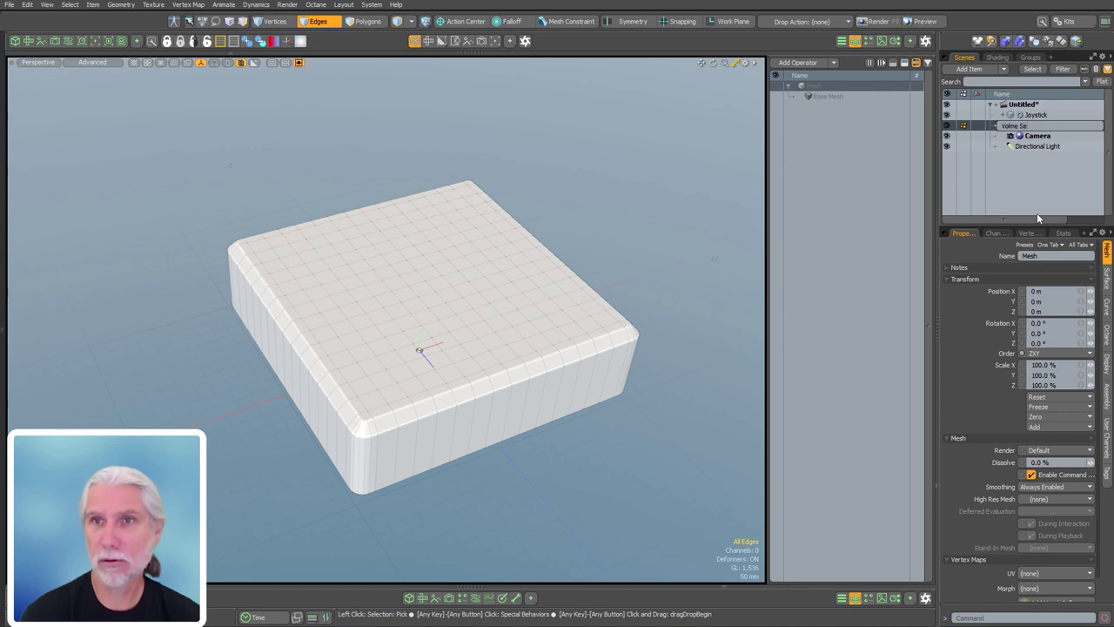
key("BackSpace")
key("BackSpace")
key("BackSpace")
key("BackSpace")
key("BackSpace")
type("ume Selection")
key("Return")
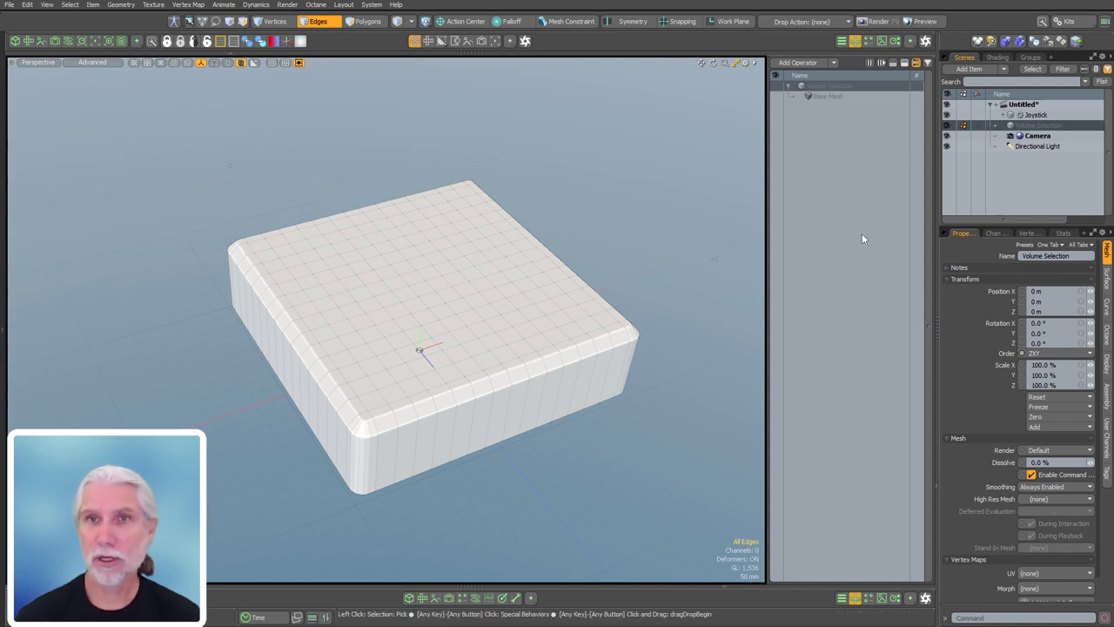
- Add a Cube operation to the Volume Selection mesh and display that mesh as a bounding box only
left_click(798, 64)
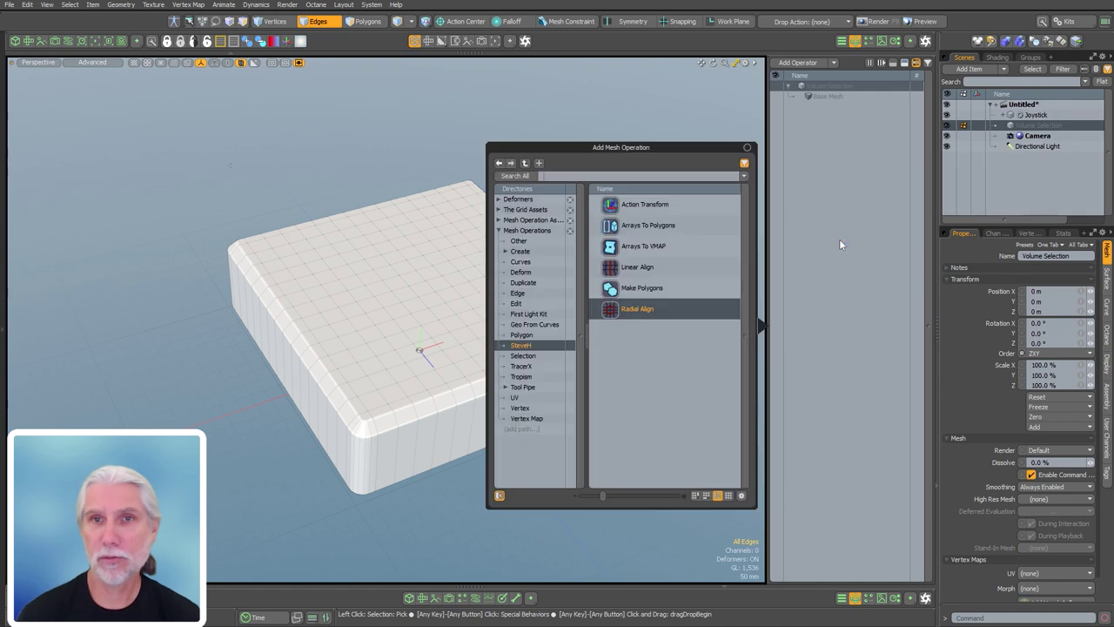
type("cube")
key("Return")
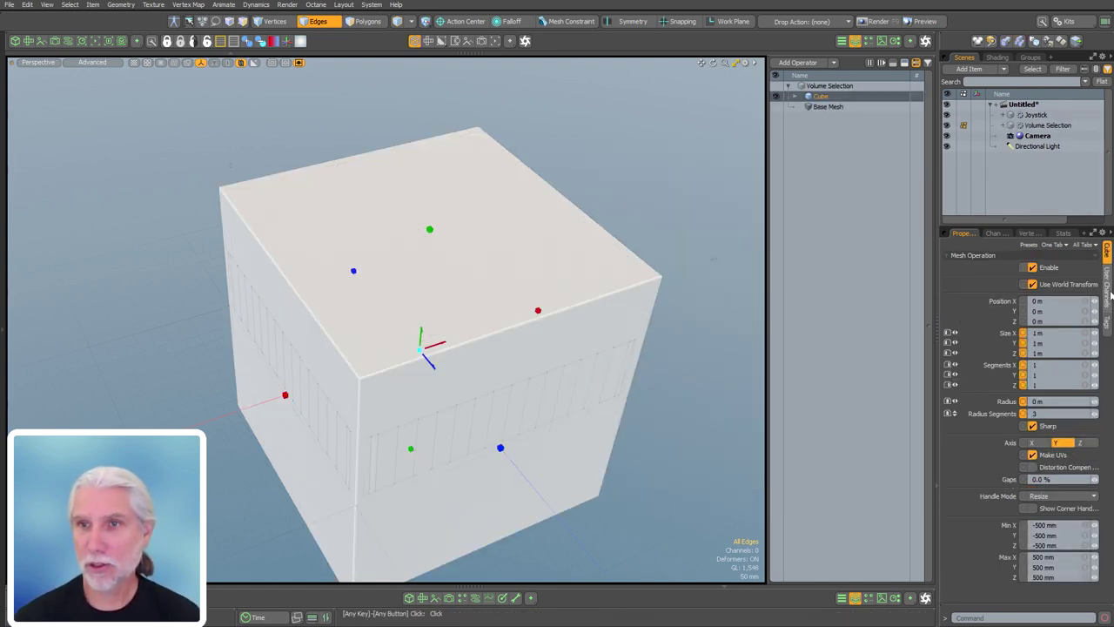
left_click(848, 85)
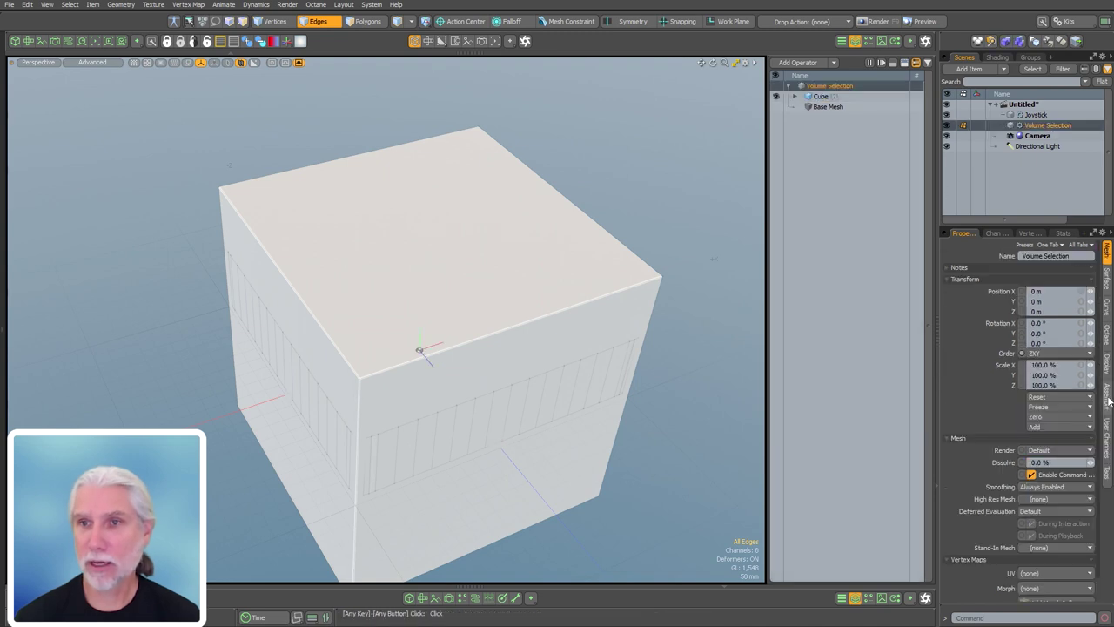
left_click(1105, 365)
left_click(1024, 329)
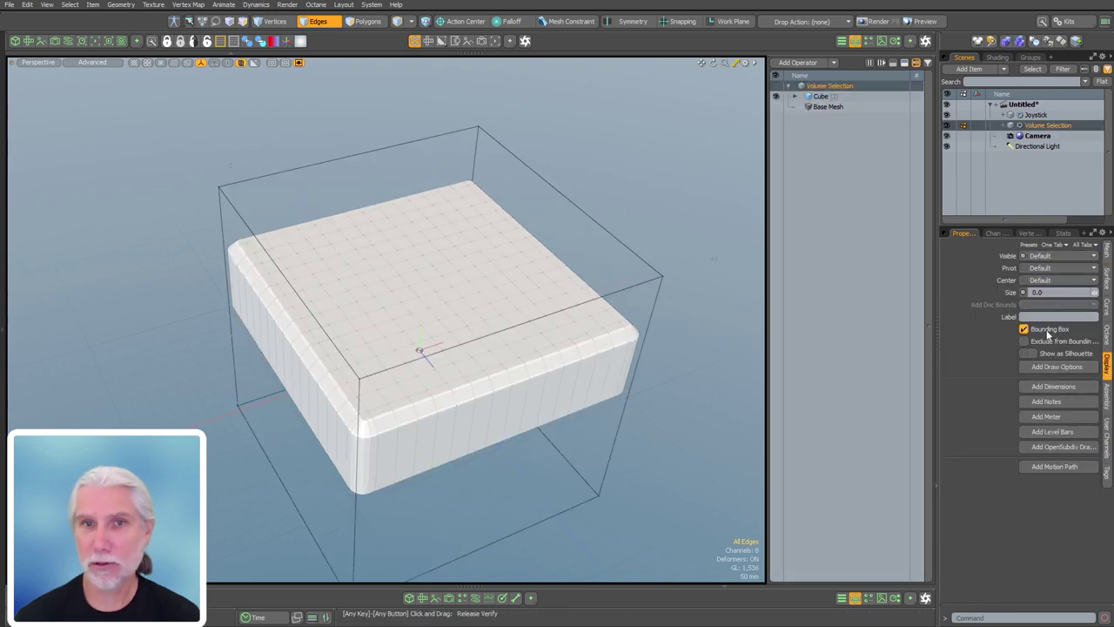
mouse_move(600, 360)
left_mouse_down("alt")
mouse_move(589, 368)
mouse_move(610, 362)
left_mouse_up("alt")
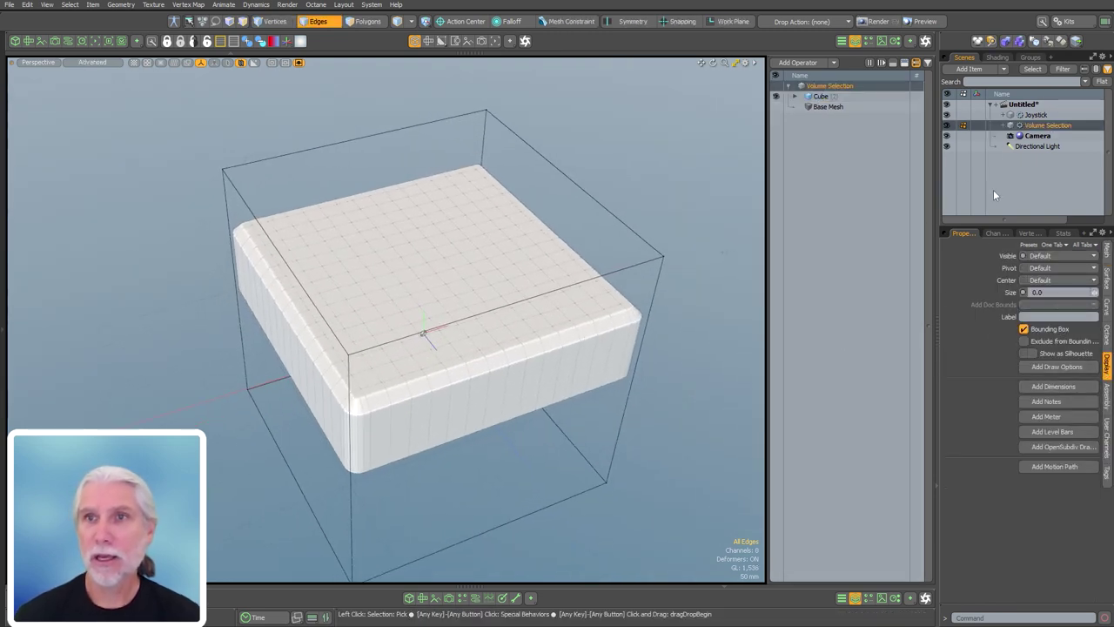
- Set the handle mode of the Volume Selection's Cube operation to Resize from Center
left_click(821, 96)
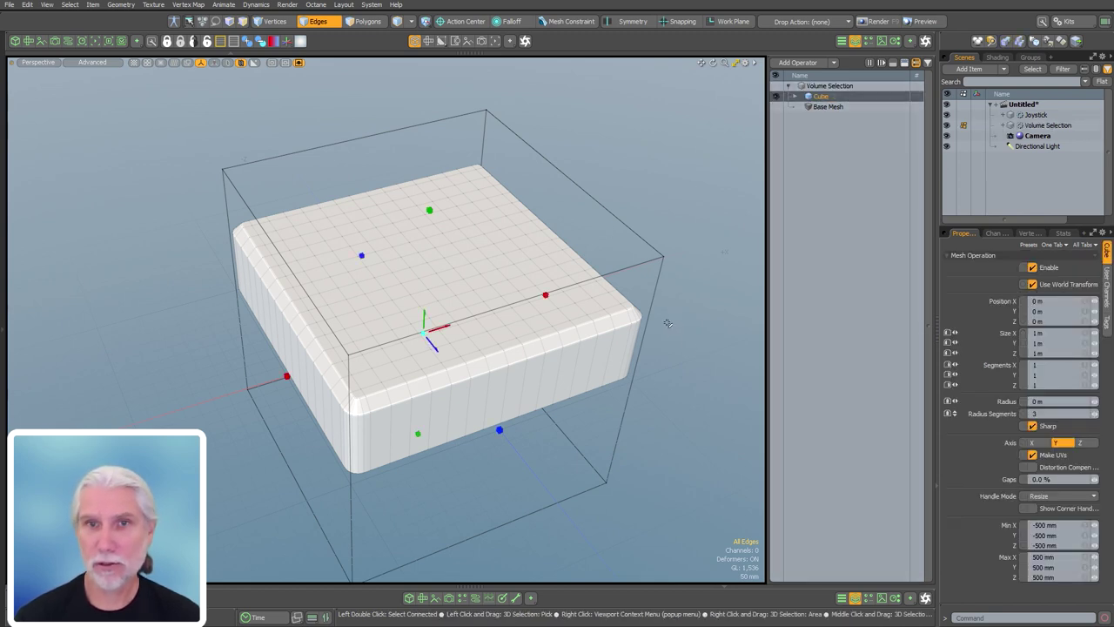
key("k")
left_click(708, 385)
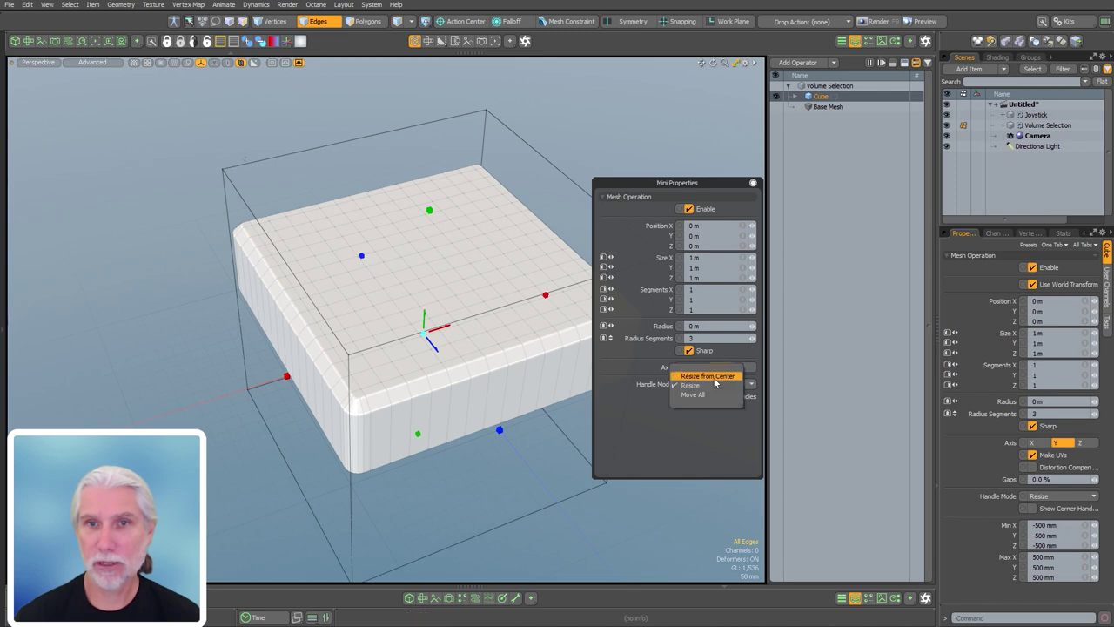
left_click(716, 376)
left_click(752, 183)
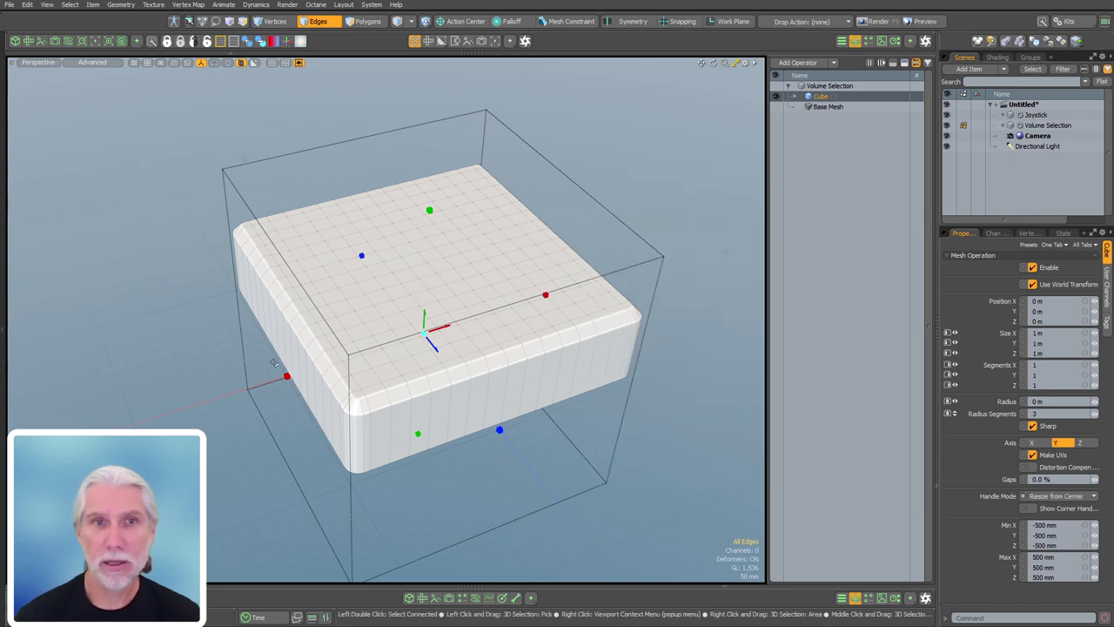
- Narrow the selection cube symmetrically inside the joystick base's top to about 652 mm in X and 640 mm in Z
left_click_drag(287, 377, 323, 364)
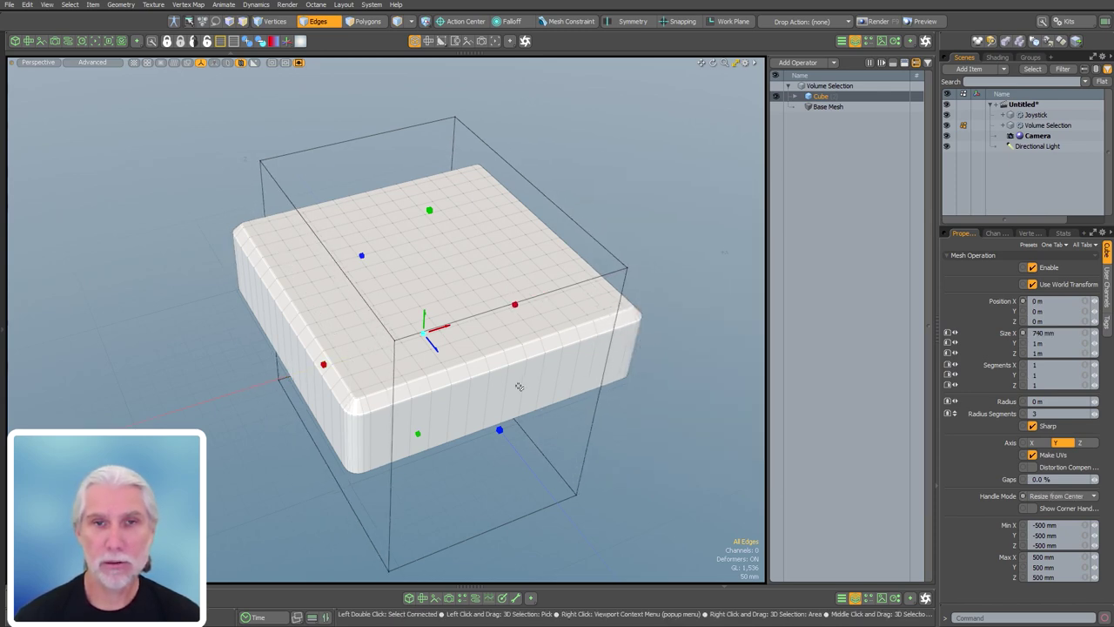
left_click_drag(520, 386, 502, 432, "alt")
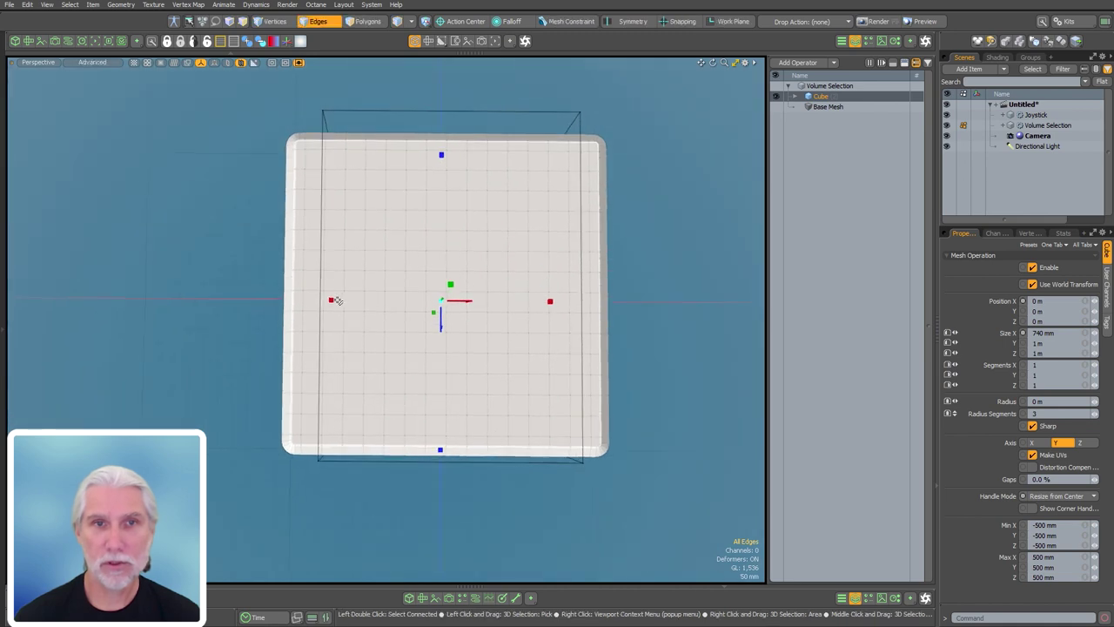
mouse_move(335, 300)
left_mouse_down()
mouse_move(323, 302)
mouse_move(344, 301)
left_mouse_up()
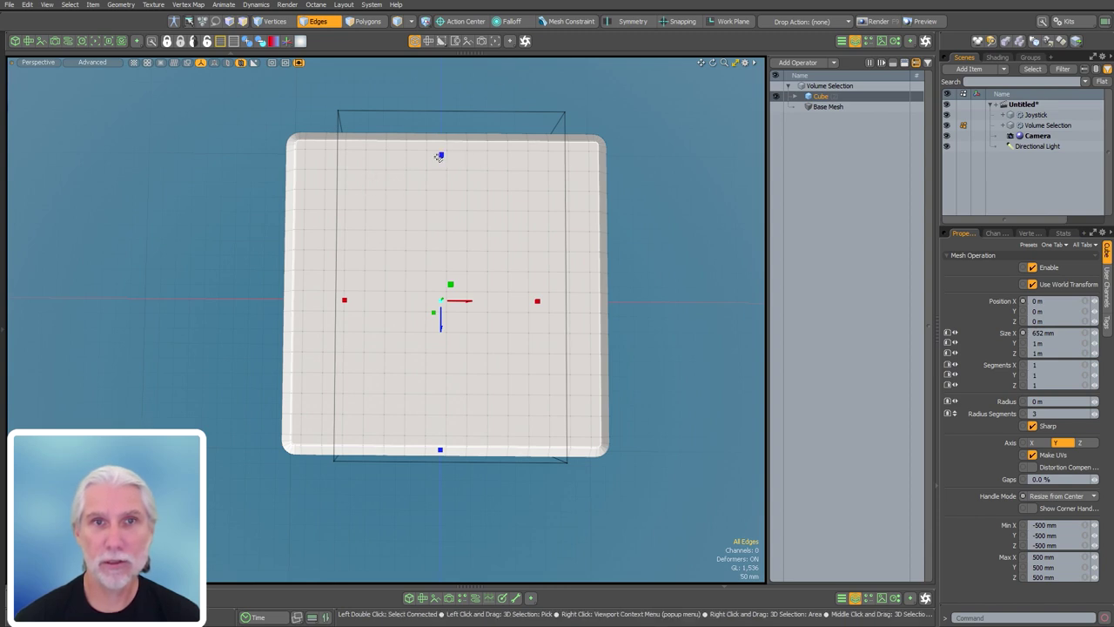
left_click_drag(442, 157, 442, 206)
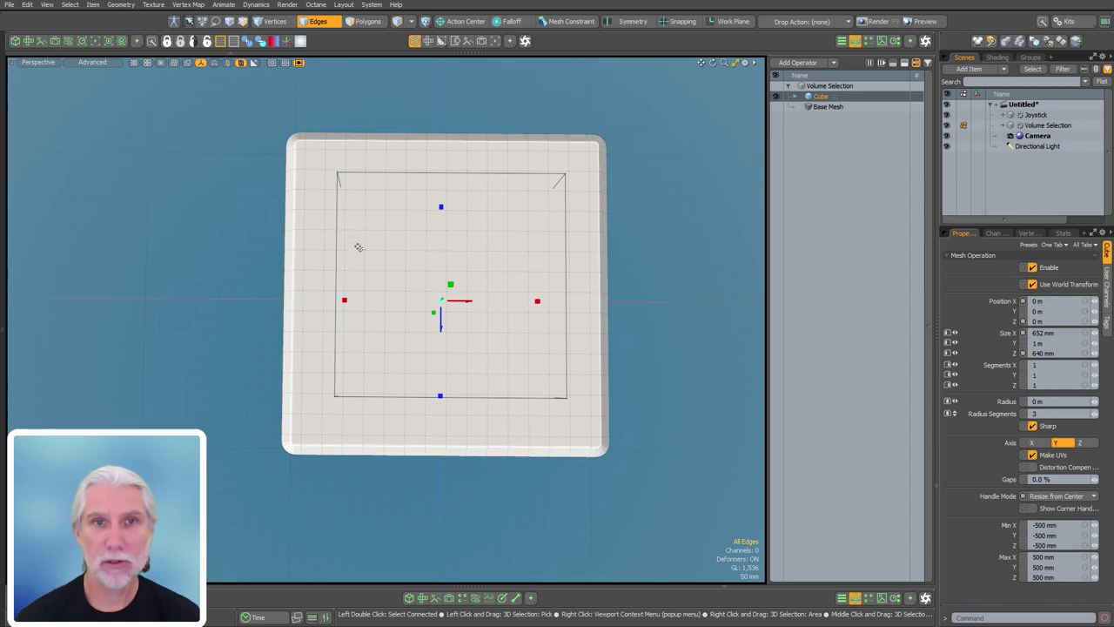
- Reduce the selection cube's height to about 300 mm and raise it to about 284 mm in Y, around the base's top surface
left_click_drag(475, 355, 477, 113, "alt")
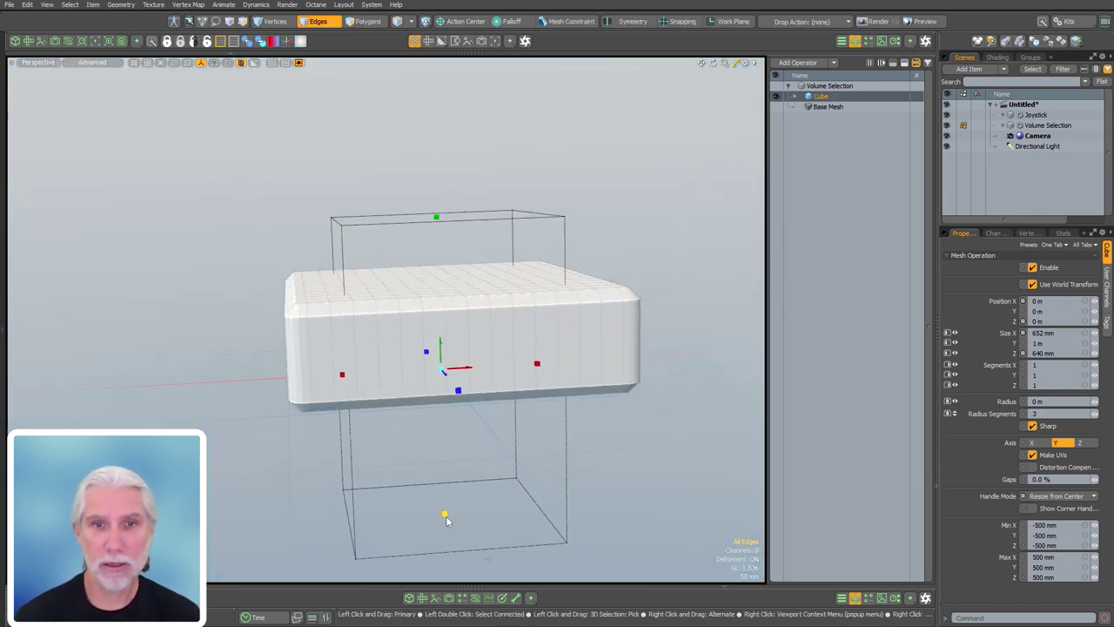
left_click_drag(445, 514, 442, 411)
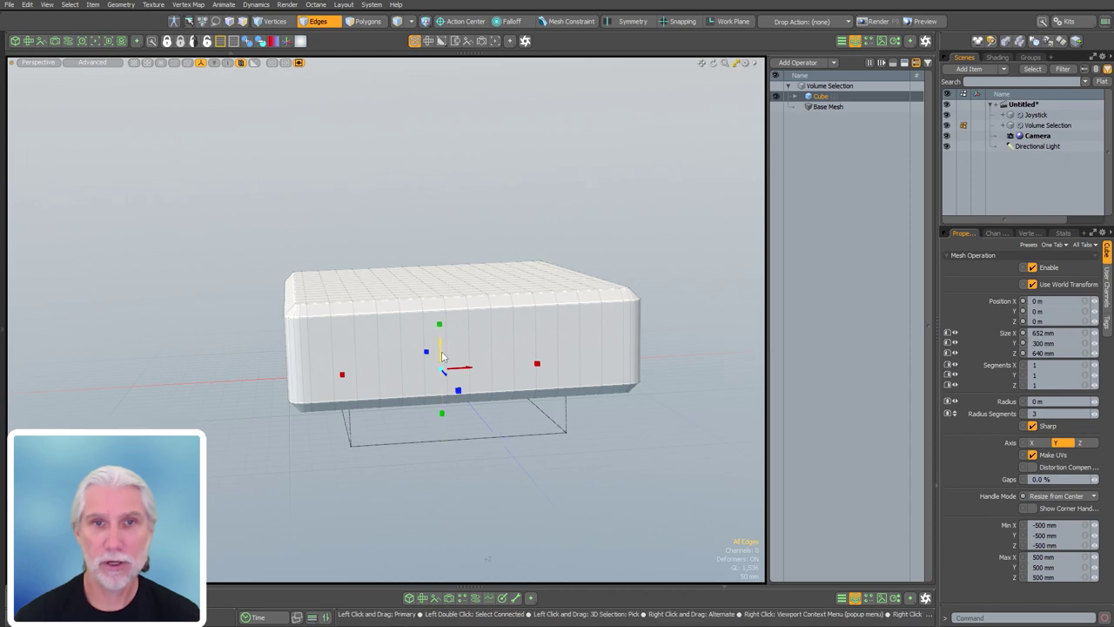
left_click_drag(444, 355, 621, 231)
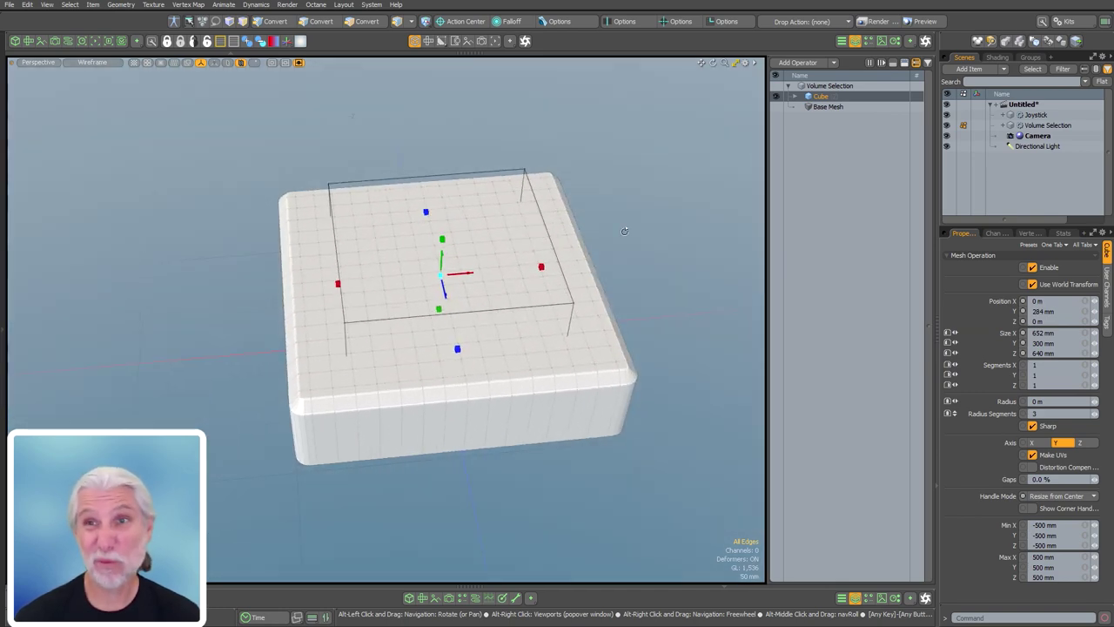
- Add a Select By Volume operation to the Selection group of the Joystick's Radial Align
left_click(1035, 114)
left_click(839, 137)
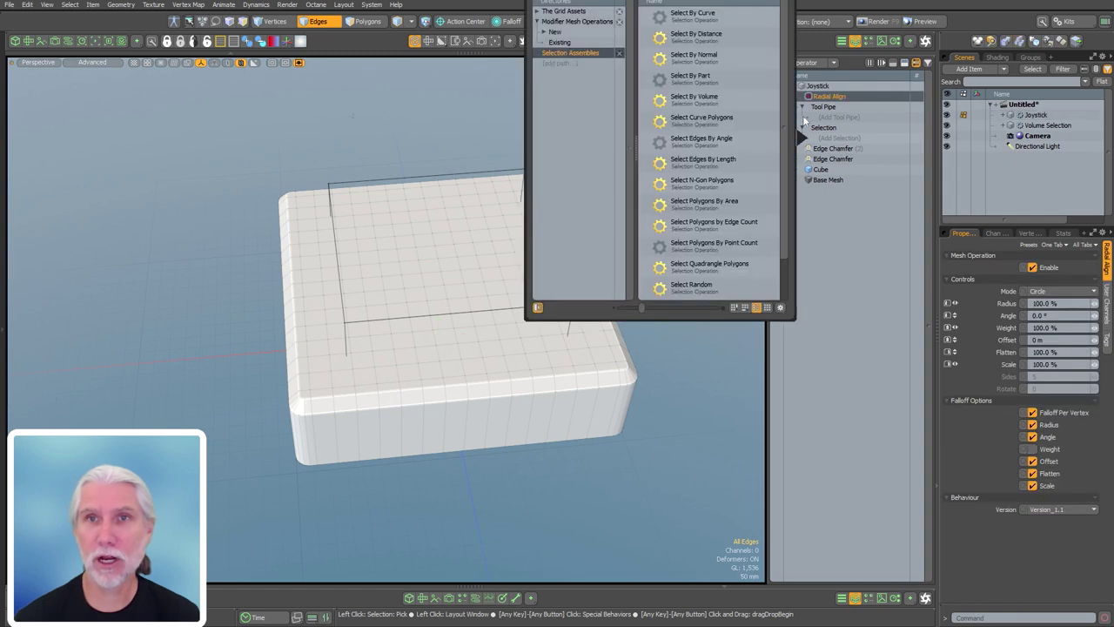
mouse_move(731, 369)
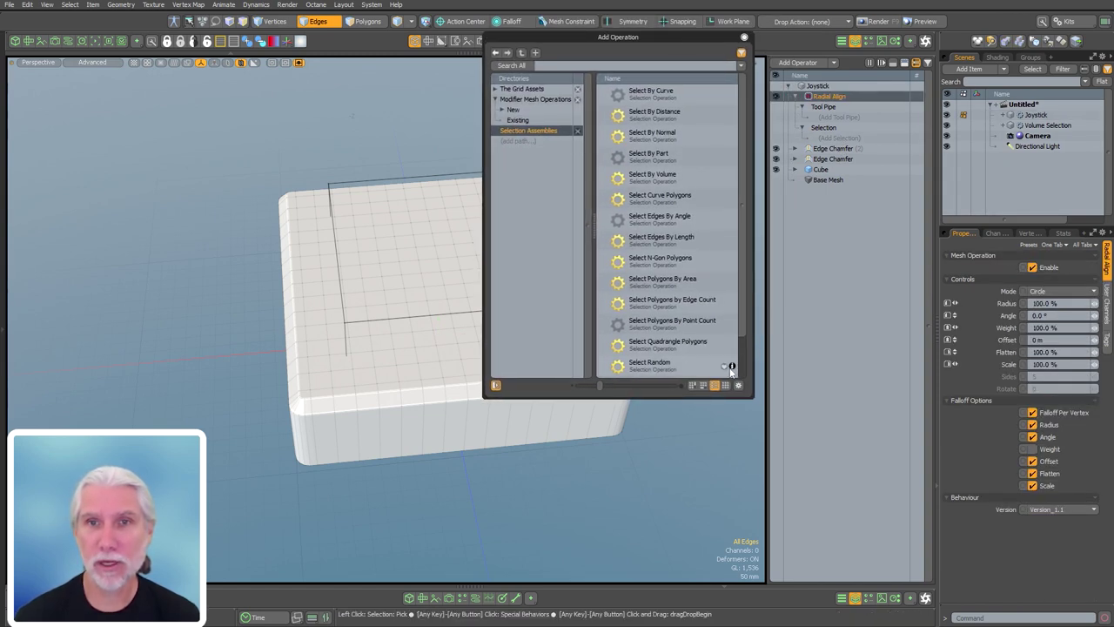
left_click(649, 178)
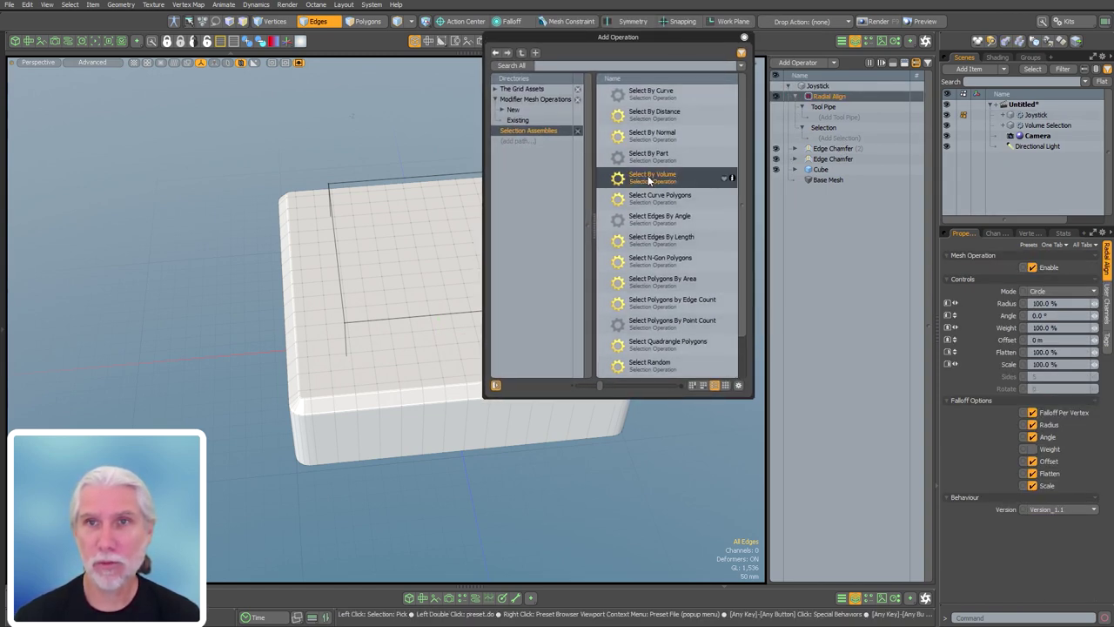
left_click_drag(716, 202, 837, 137)
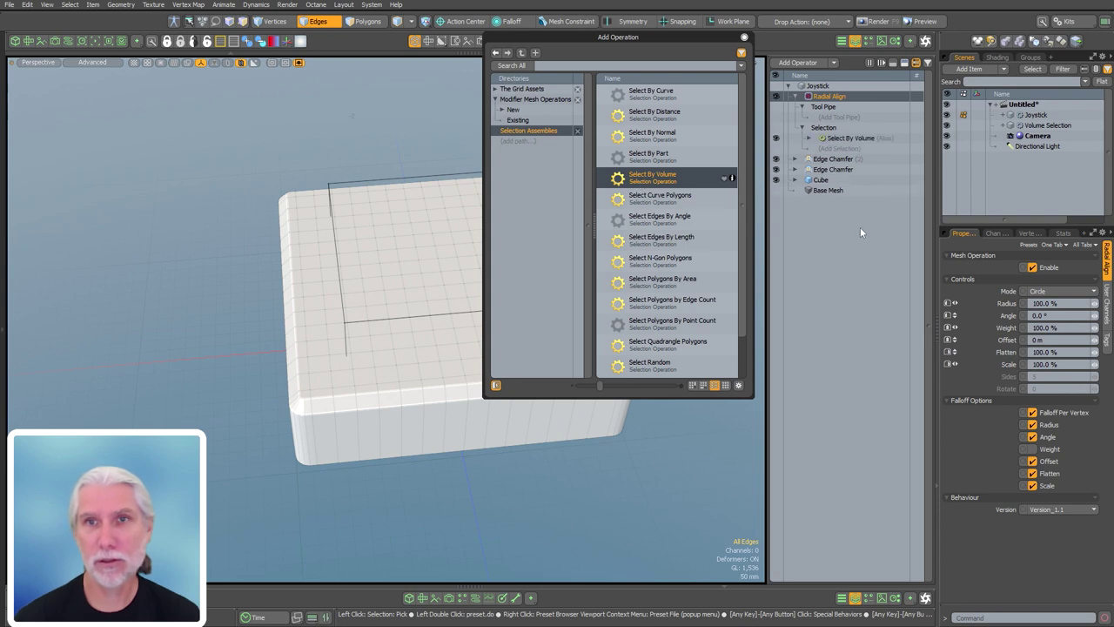
- Add the existing Volume Selection mesh as the source of the Select By Volume operation and check the circle on the base's top
left_click(850, 139)
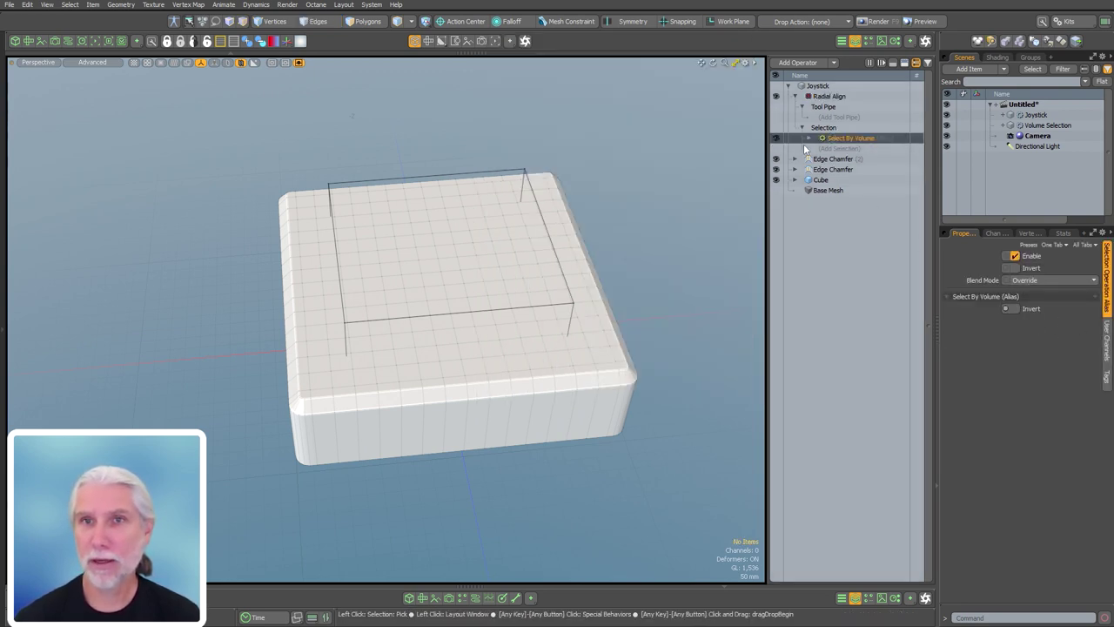
left_click(809, 139)
left_click(815, 150)
left_click(841, 159)
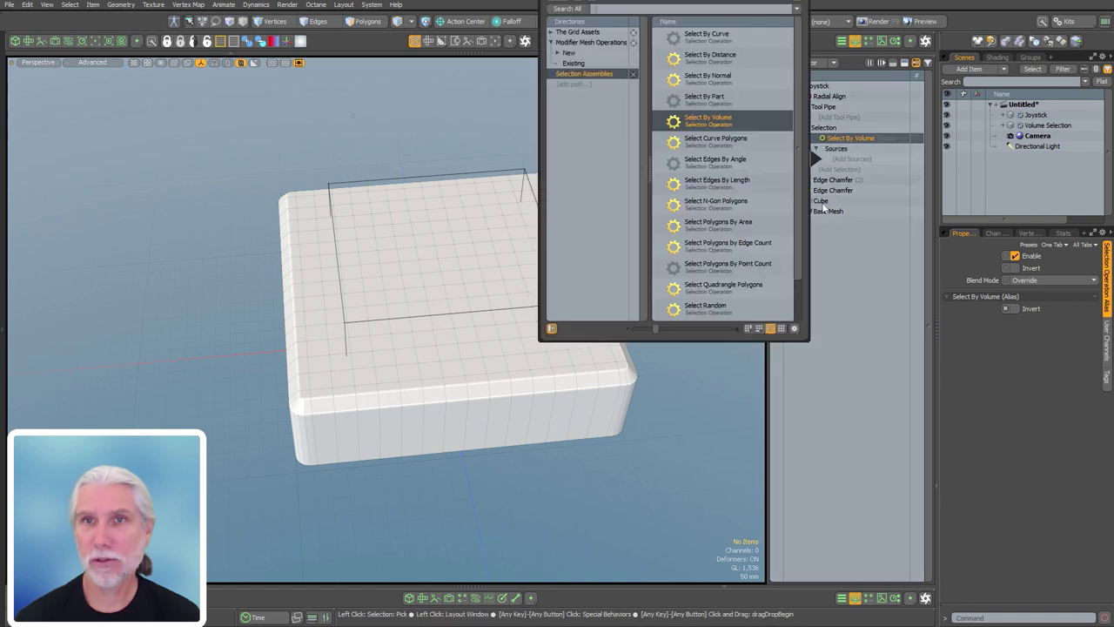
left_click(587, 66)
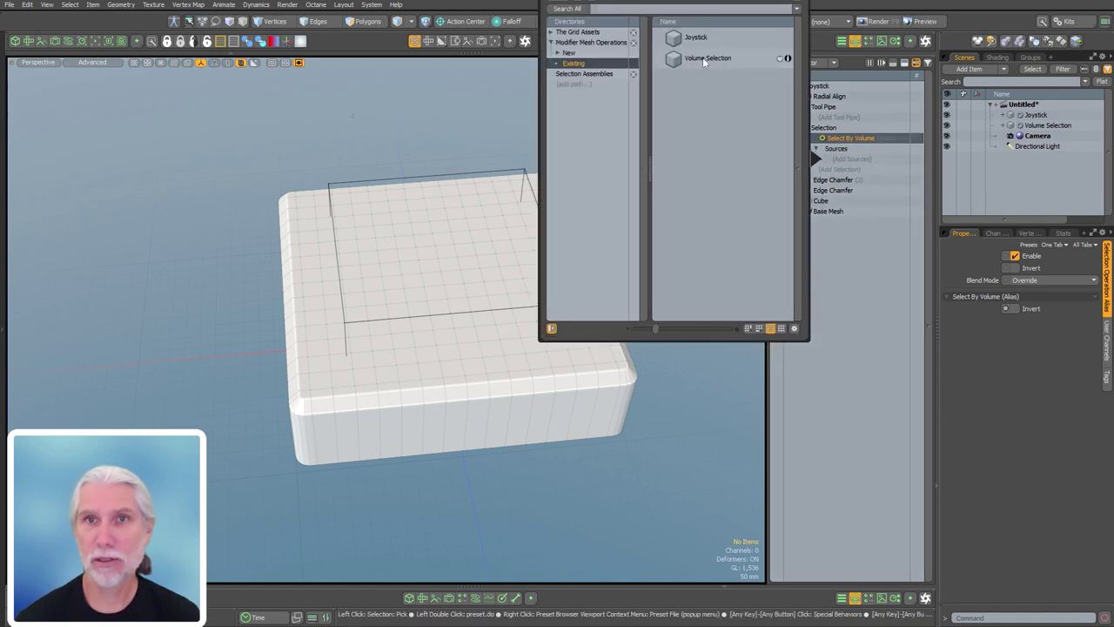
double_click(702, 58)
left_click_drag(435, 249, 447, 430, "alt")
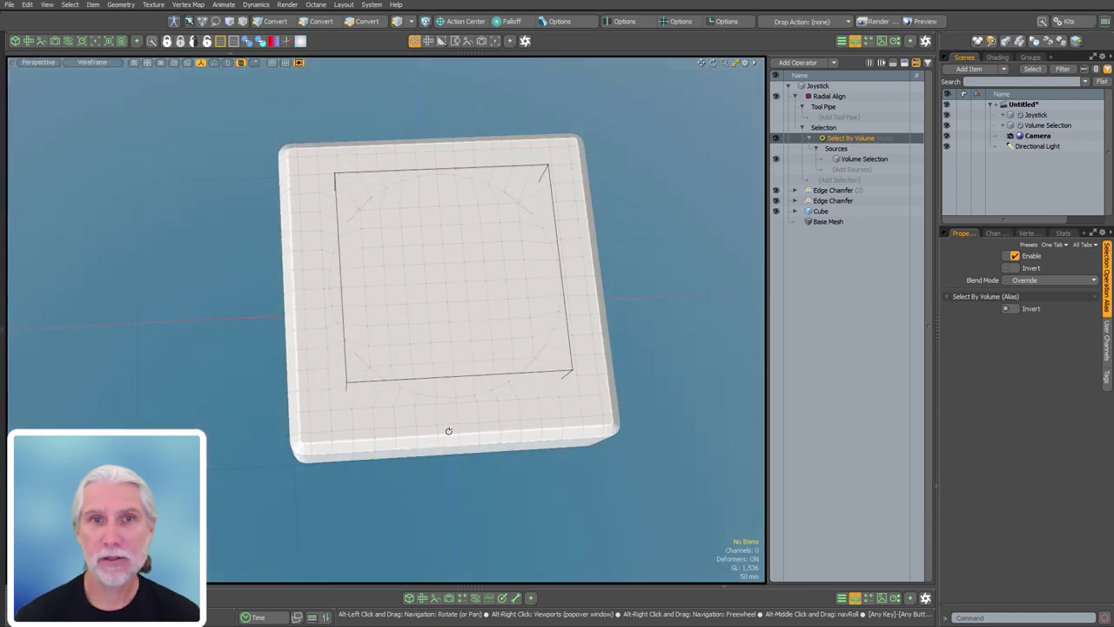
left_click_drag(457, 214, 426, 223, "ctrl+alt")
left_click_drag(426, 223, 574, 298, "alt")
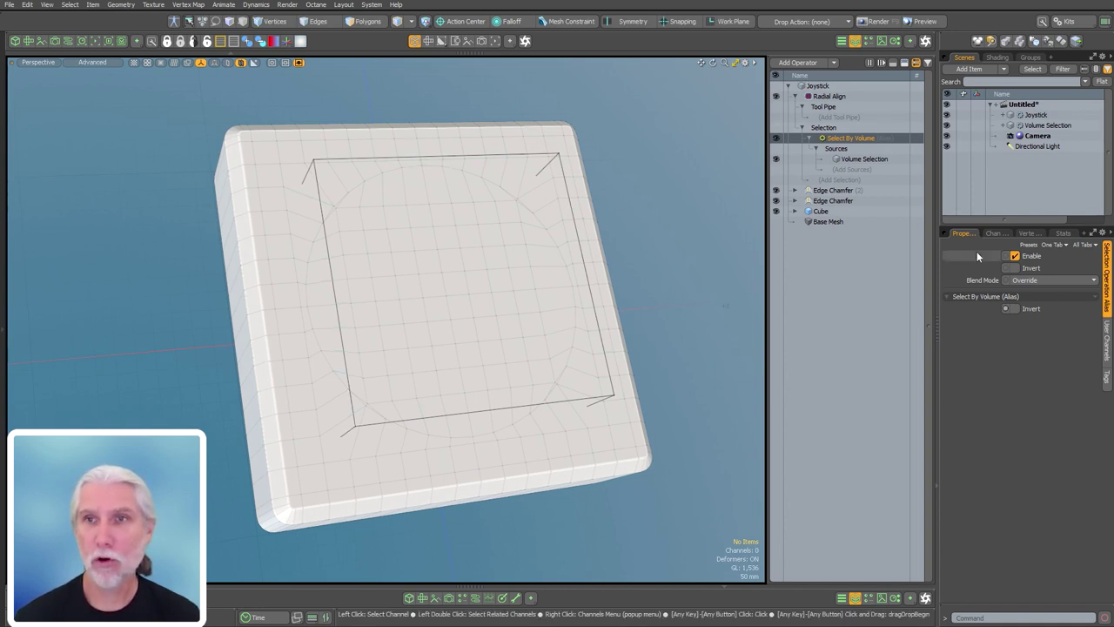
- Resize the Volume Selection's cube interactively to about 632 mm in Z
left_click(1038, 125)
left_click(825, 96)
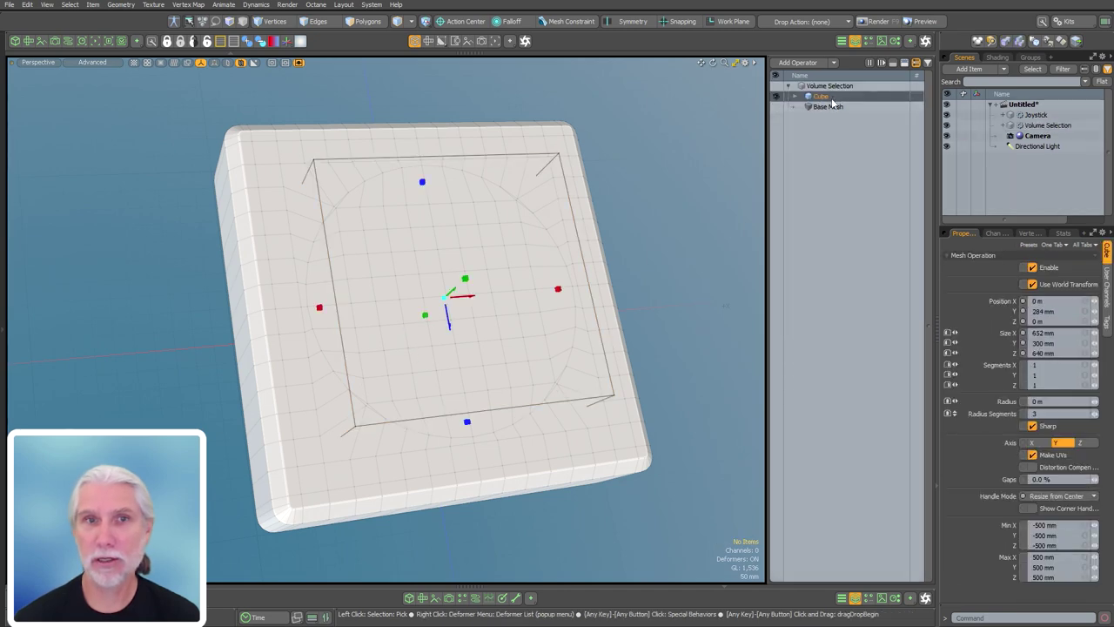
left_click_drag(540, 271, 484, 276, "alt")
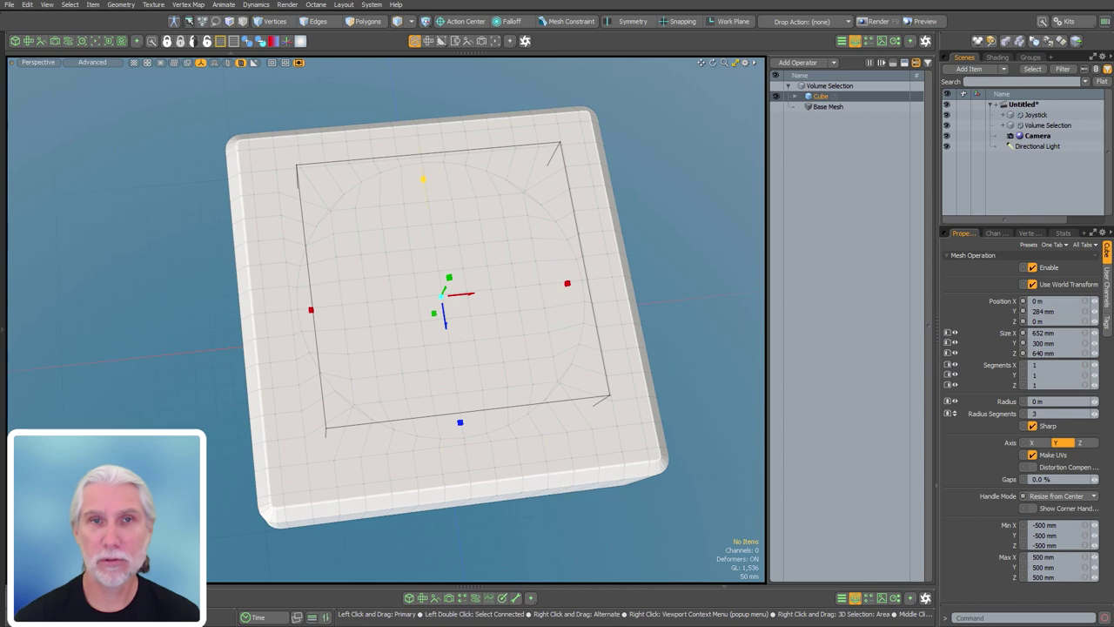
mouse_move(422, 179)
left_mouse_down()
mouse_move(423, 165)
mouse_move(425, 182)
left_mouse_up()
left_click_drag(529, 269, 512, 315, "alt")
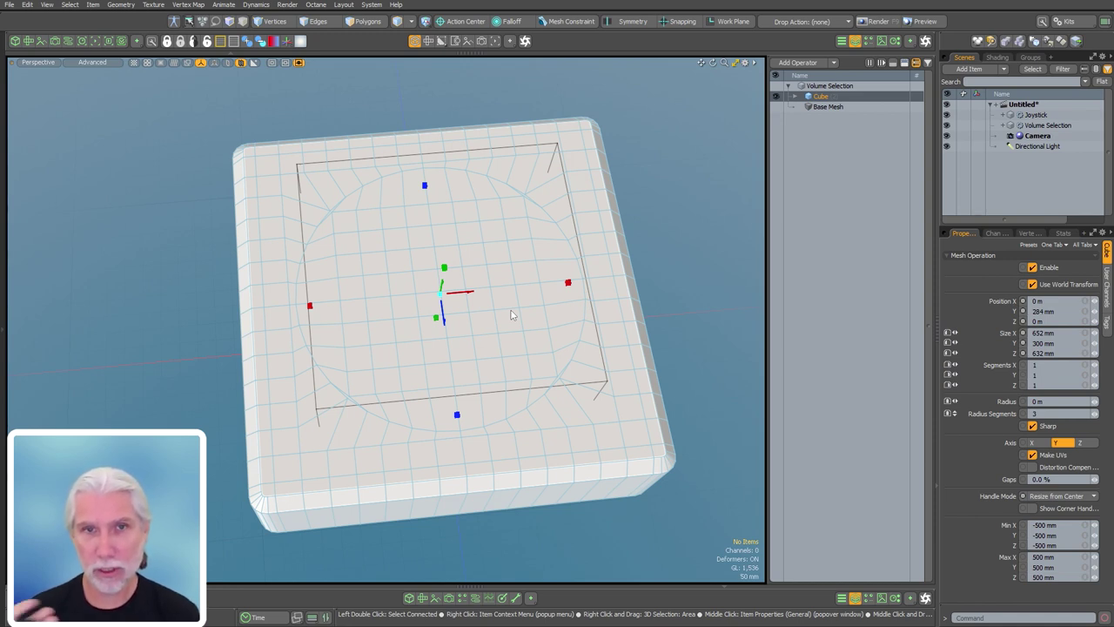
left_click_drag(513, 315, 514, 339, "alt")
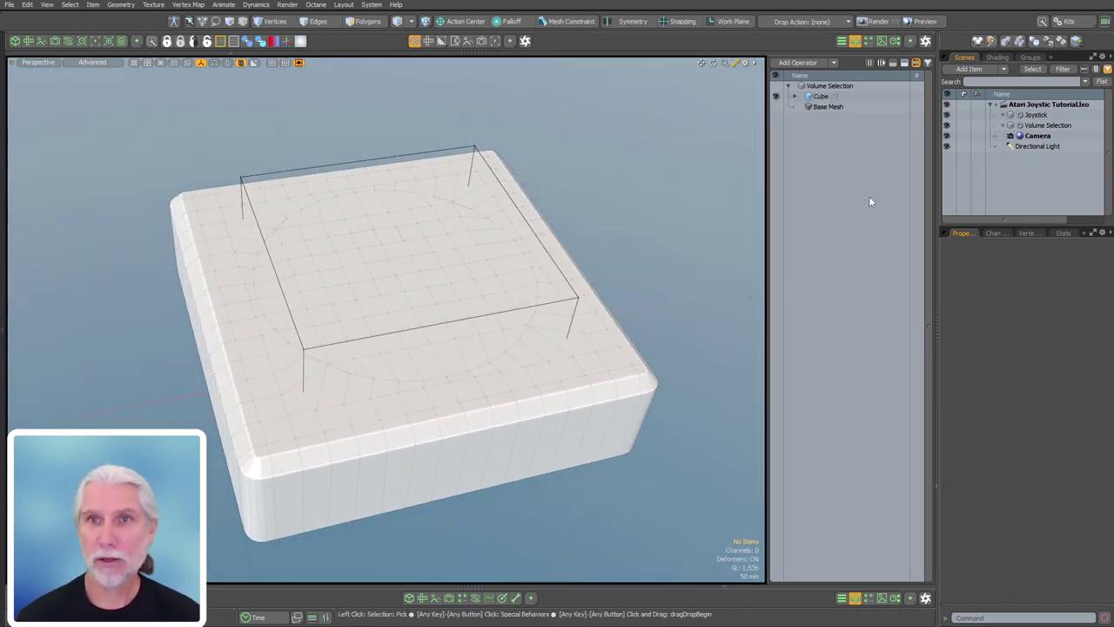
- Adjust the radius of the Joystick's Radial Align operation interactively, ending at 90 %
left_click(1032, 116)
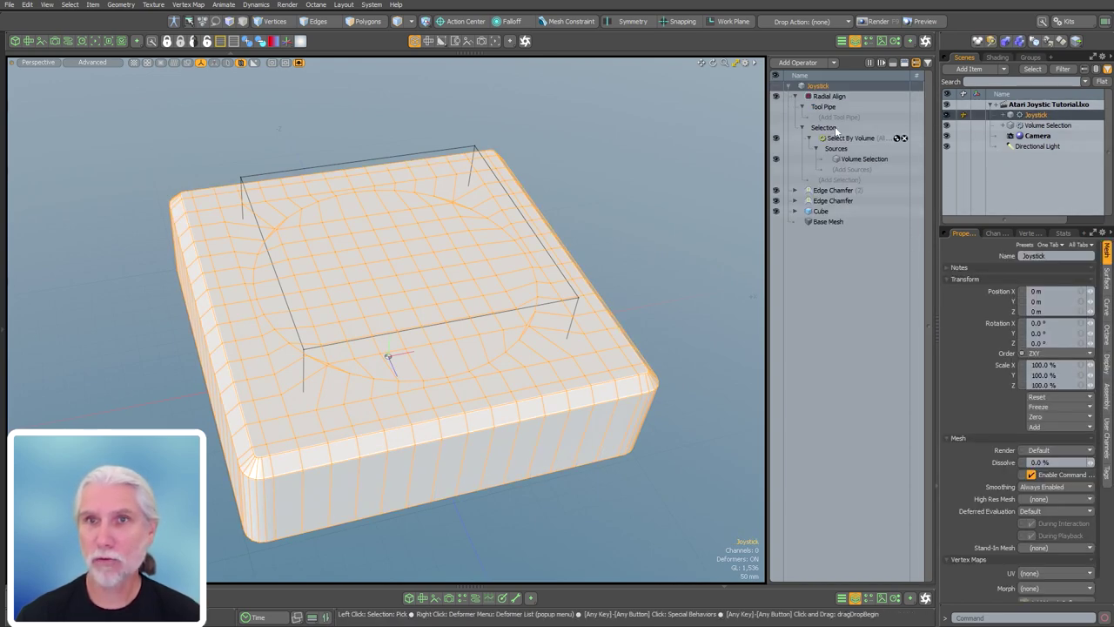
left_click(829, 96)
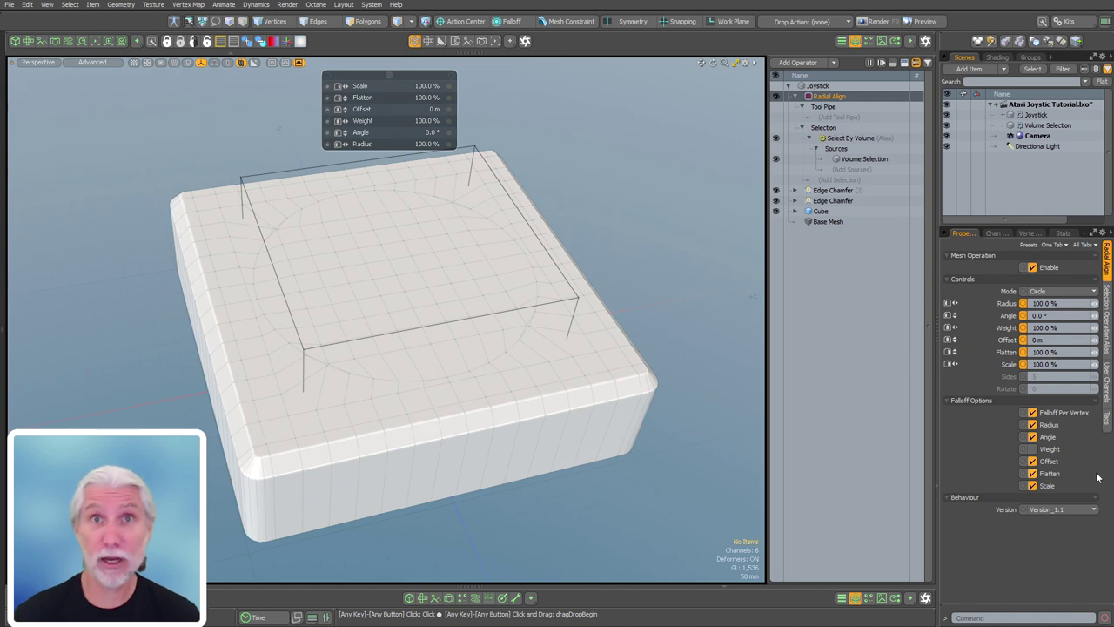
mouse_move(977, 515)
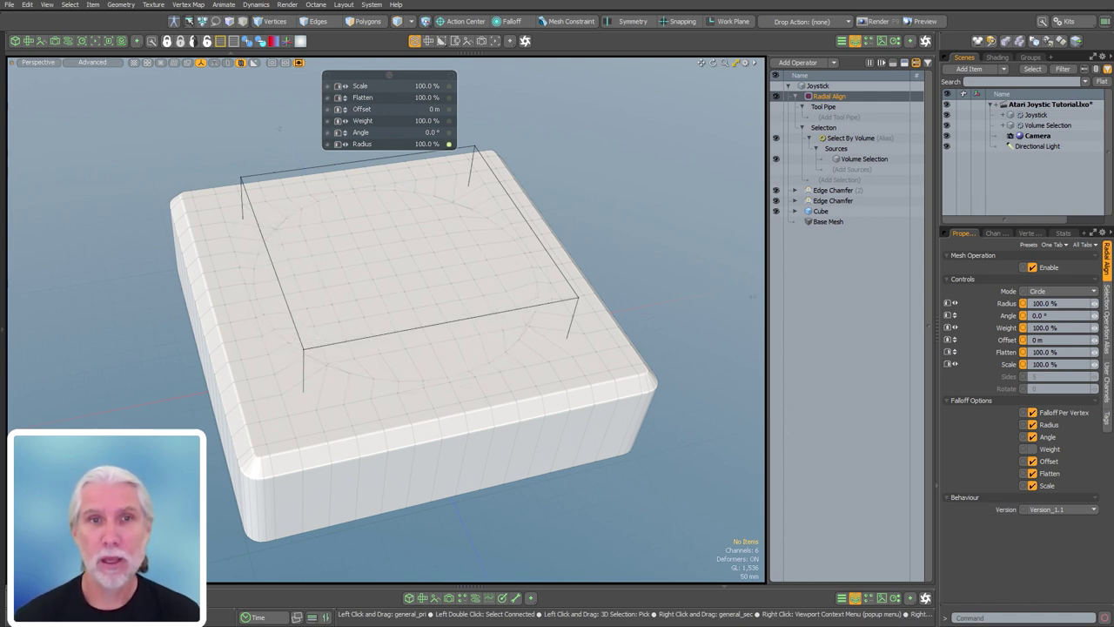
left_click_drag(386, 319, 369, 318)
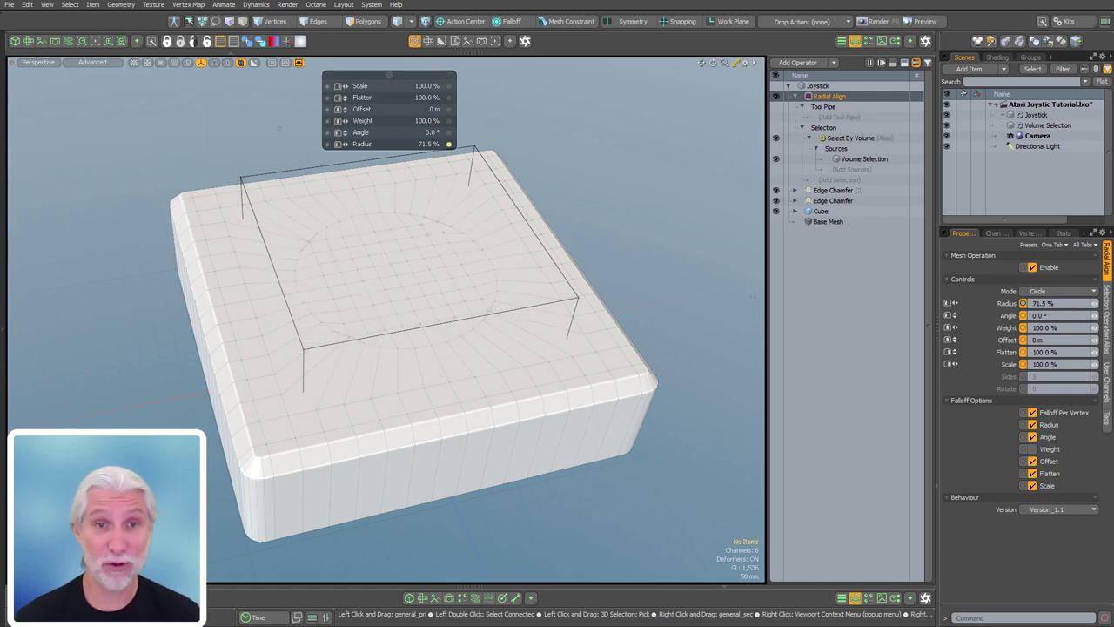
left_click_drag(382, 319, 386, 319)
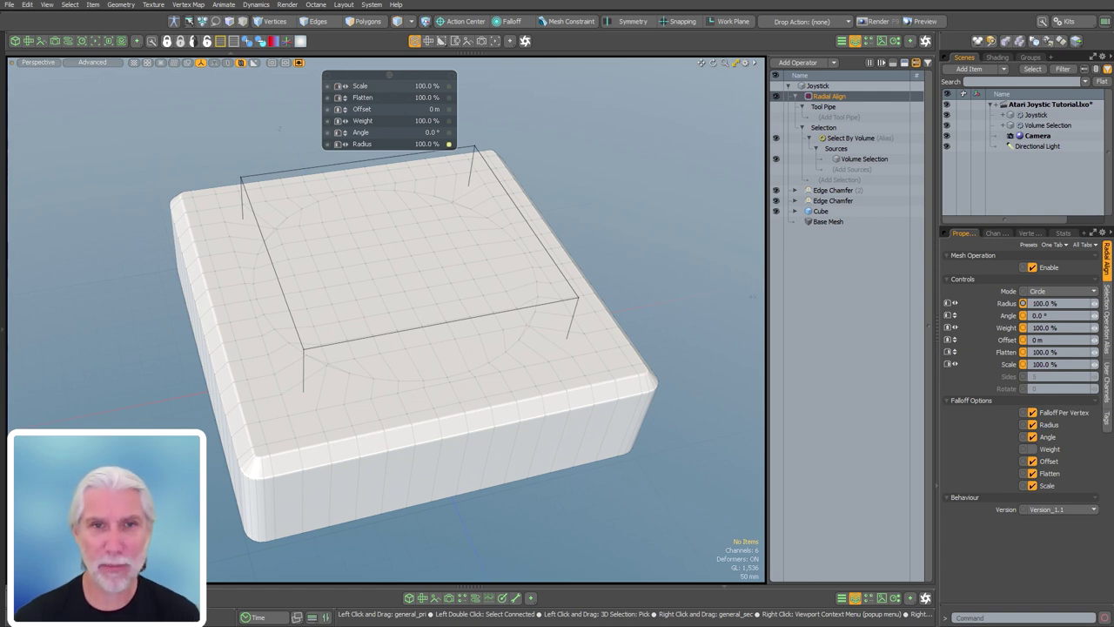
mouse_move(387, 319)
left_mouse_down()
mouse_move(421, 319)
mouse_move(378, 318)
left_mouse_up()
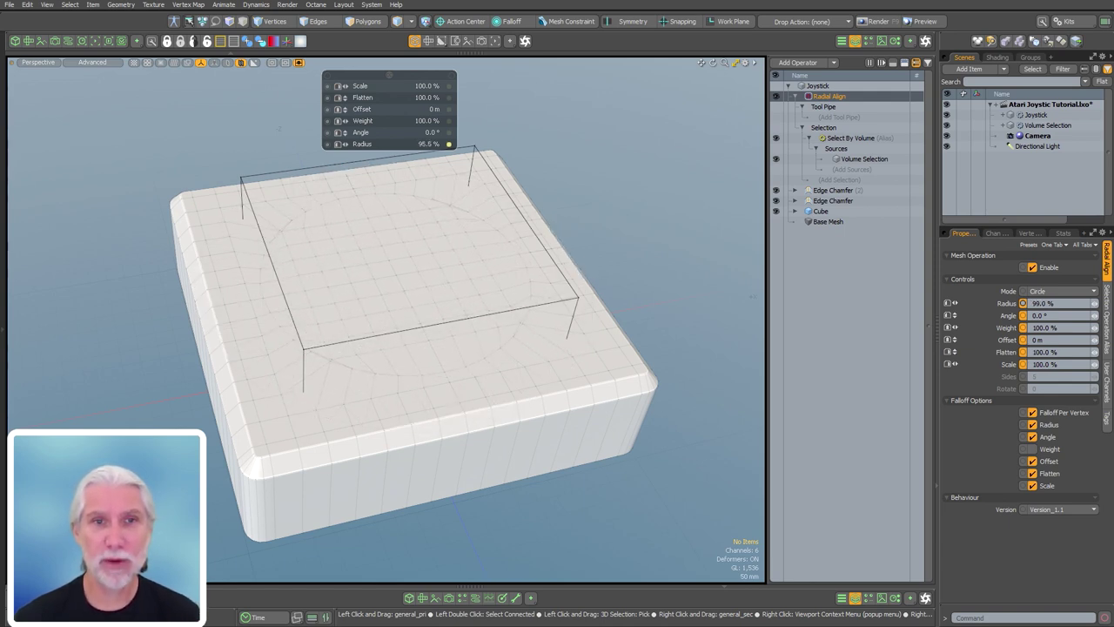
left_click_drag(1031, 303, 1025, 303)
middle_click_drag(387, 318, 296, 318)
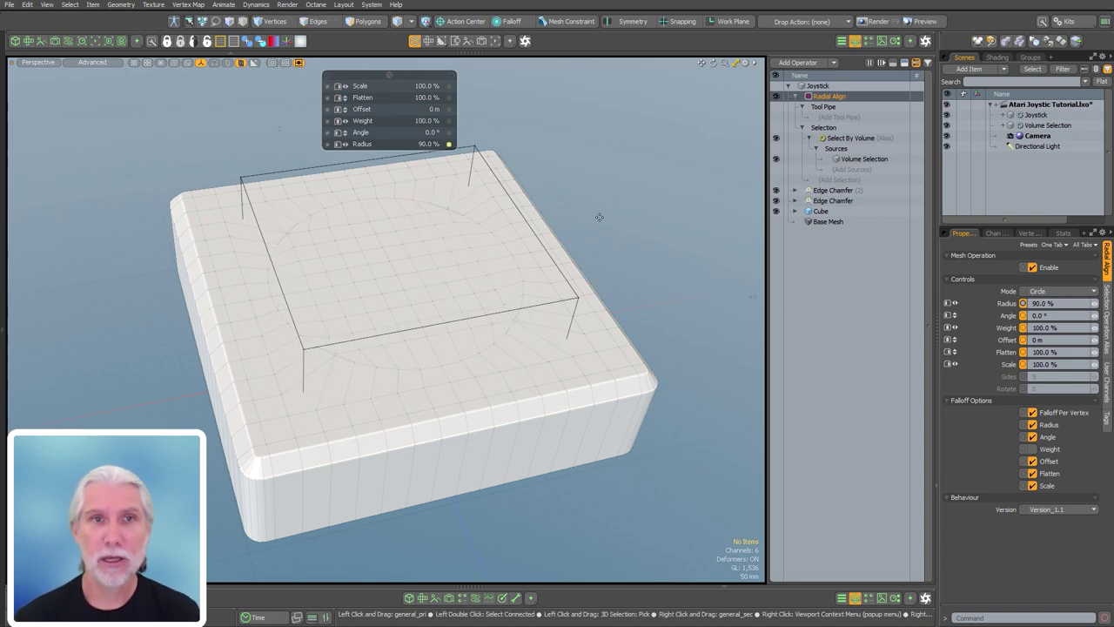
- Collapse the Radial Align operation and add an Assign Selection Set operation above it in the Joystick's stack
left_click_drag(602, 225, 575, 250, "alt")
left_click_drag(409, 433, 362, 415, "alt")
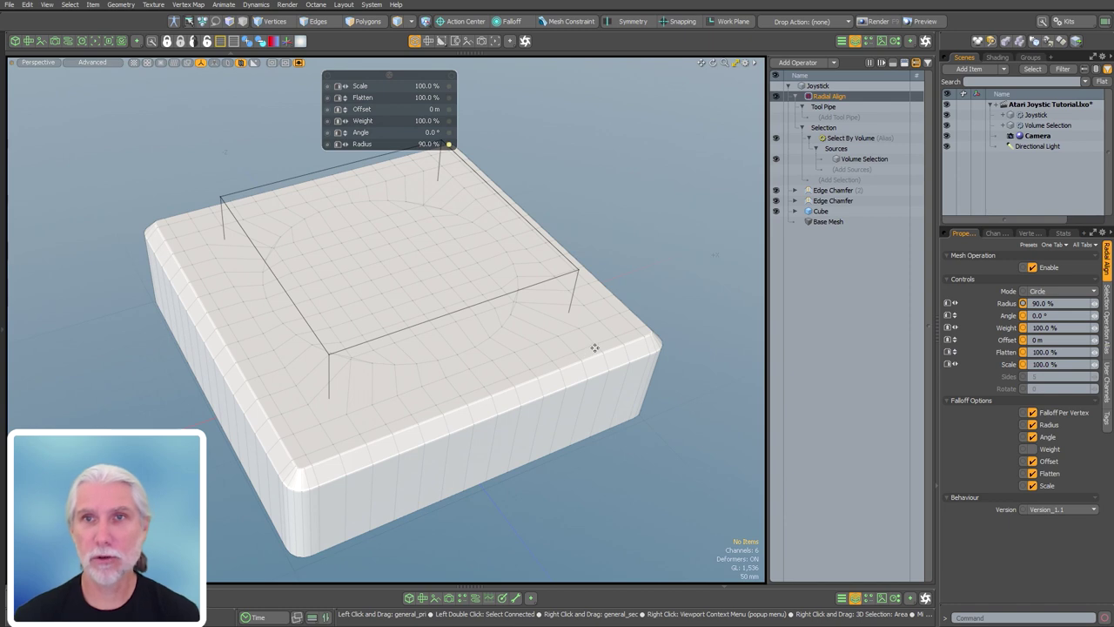
left_click(881, 116)
left_click(795, 96)
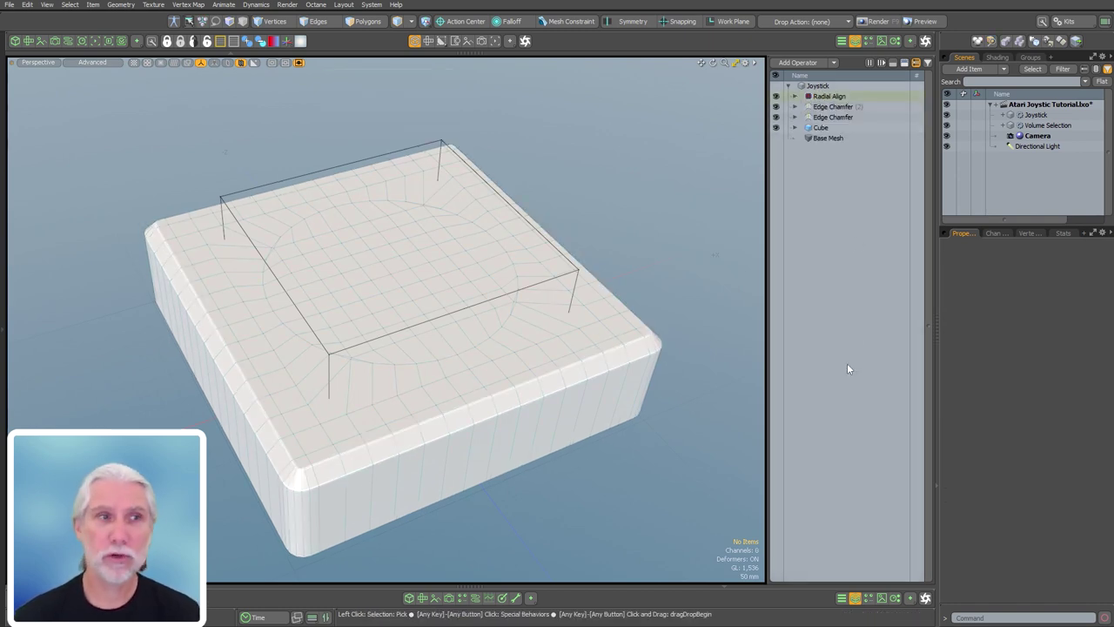
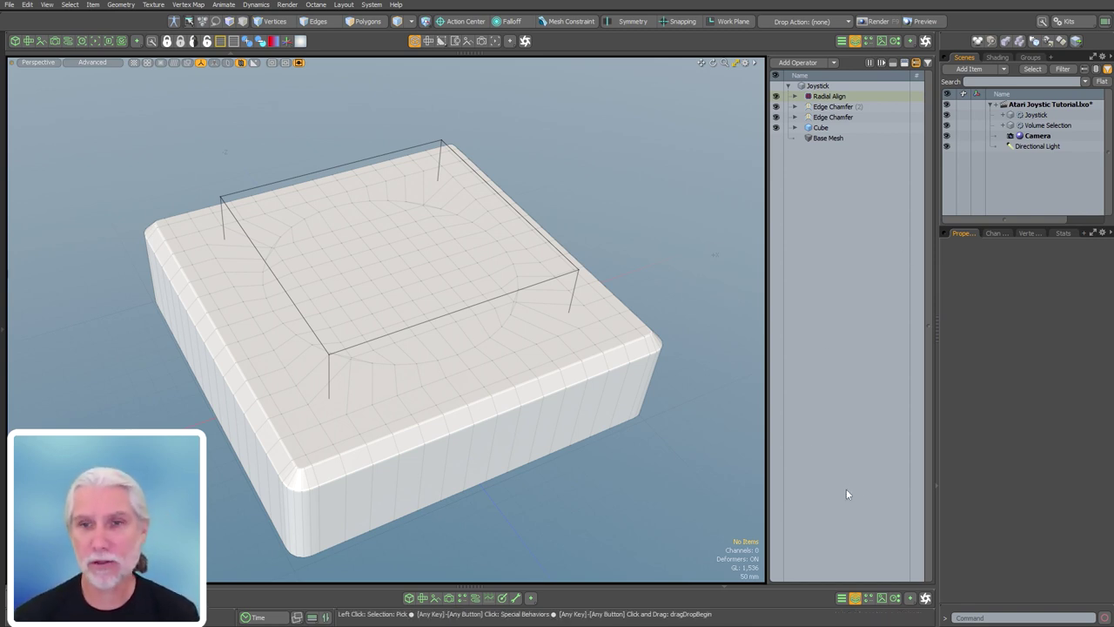
type("na")
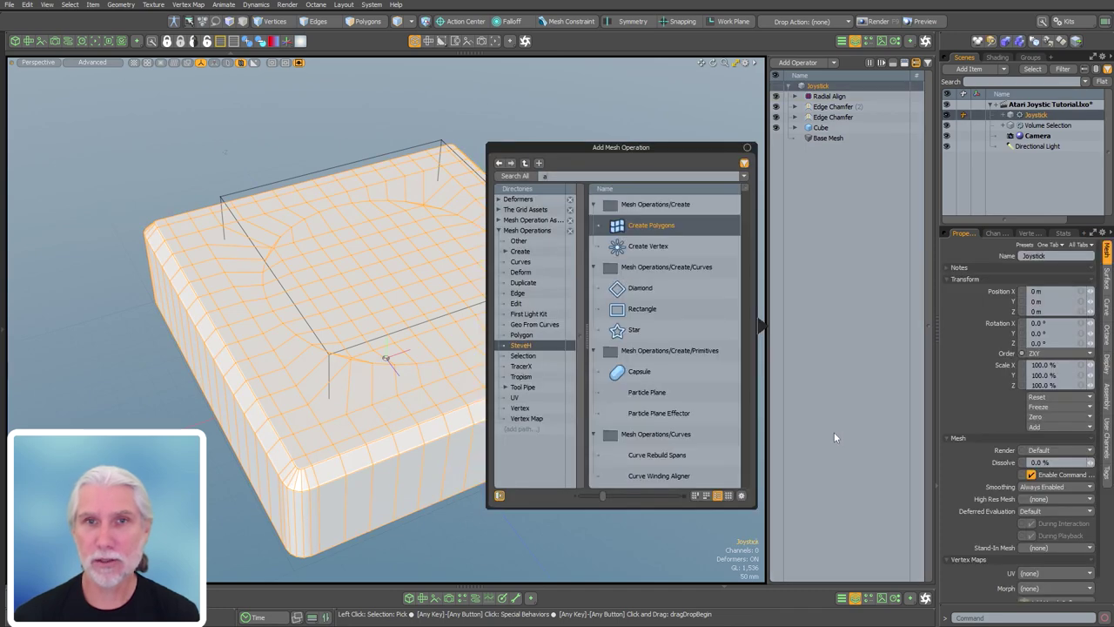
type("ss")
double_click(659, 226)
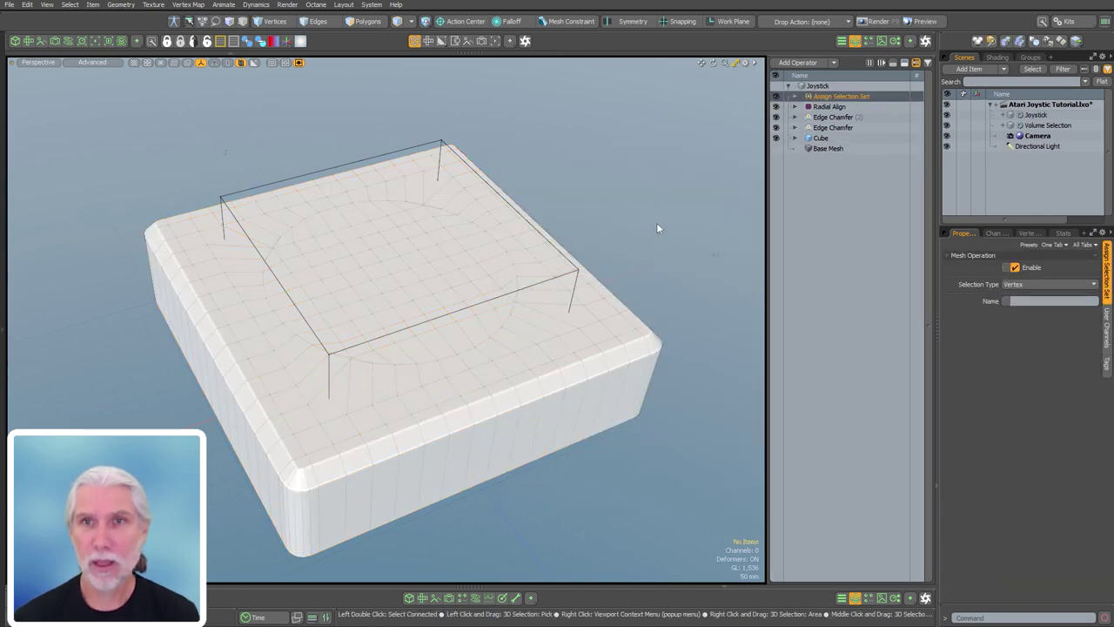
- Set the Assign Selection Set operation's selection type to Edge and name the set Circle
left_click(1035, 284)
left_click(1031, 296)
left_click(1050, 300)
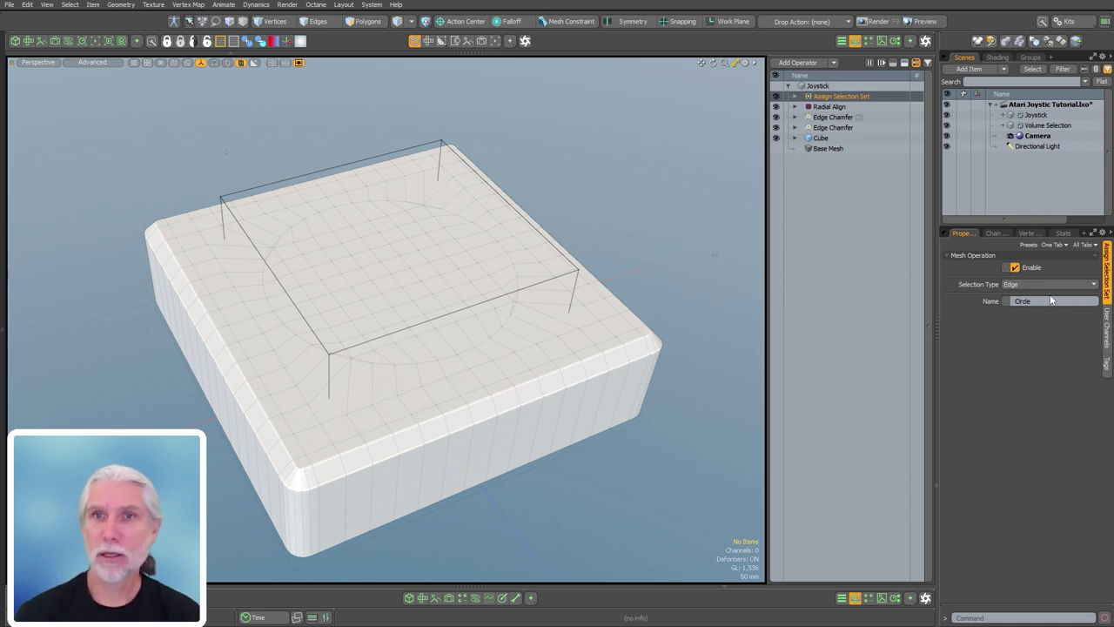
type("Circle")
- Add a new Select by Previous Operation to the Selection group of the Assign Selection Set
left_click(794, 96)
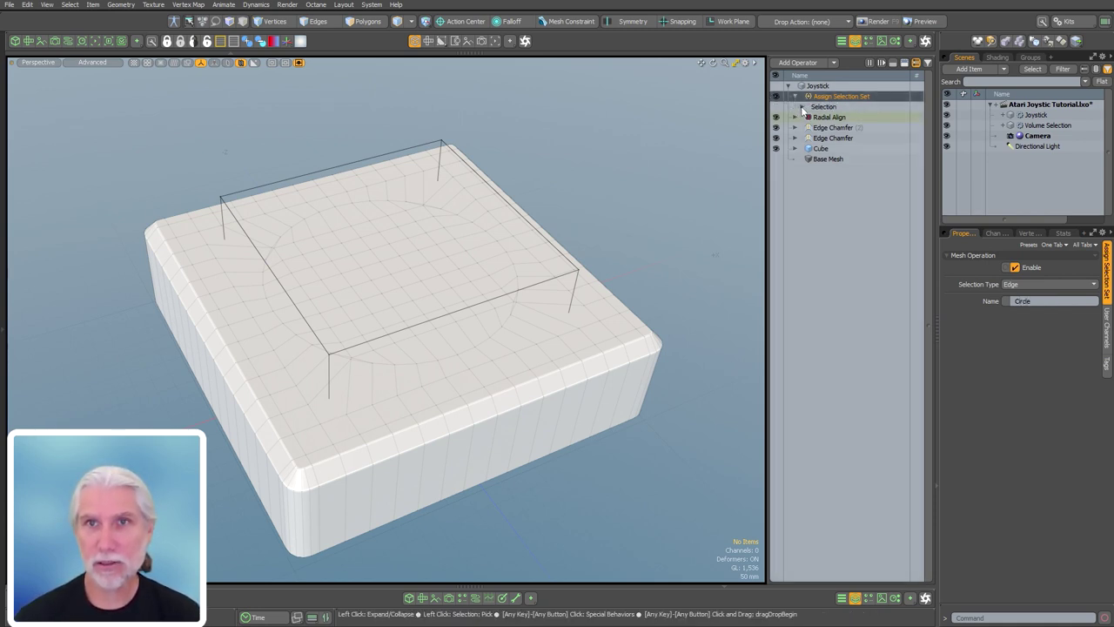
left_click(802, 106)
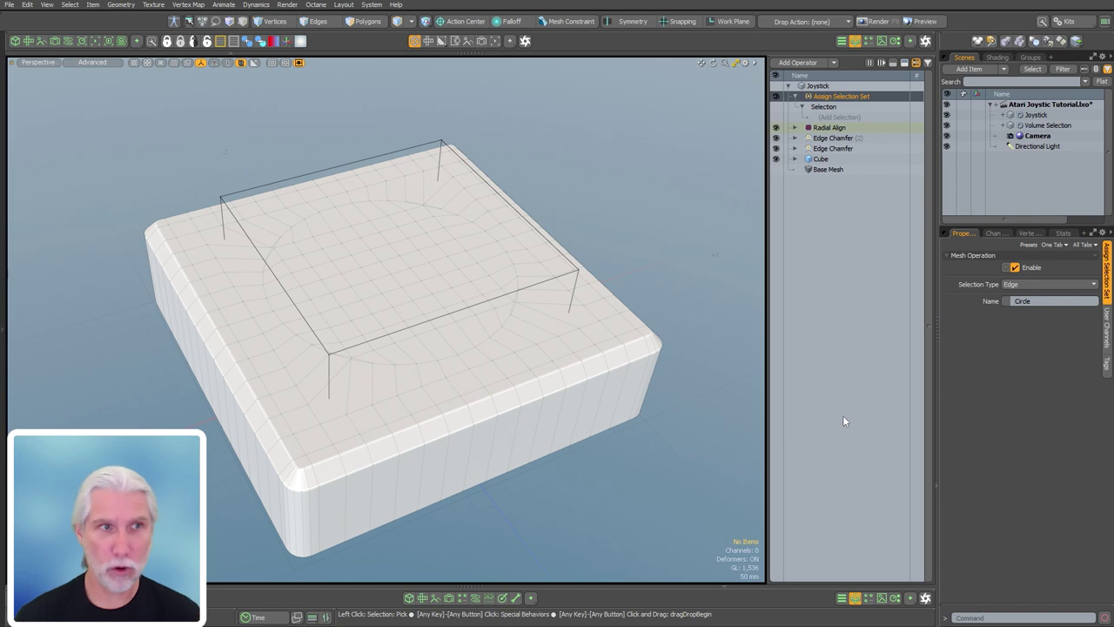
left_click(840, 117)
left_click(555, 11)
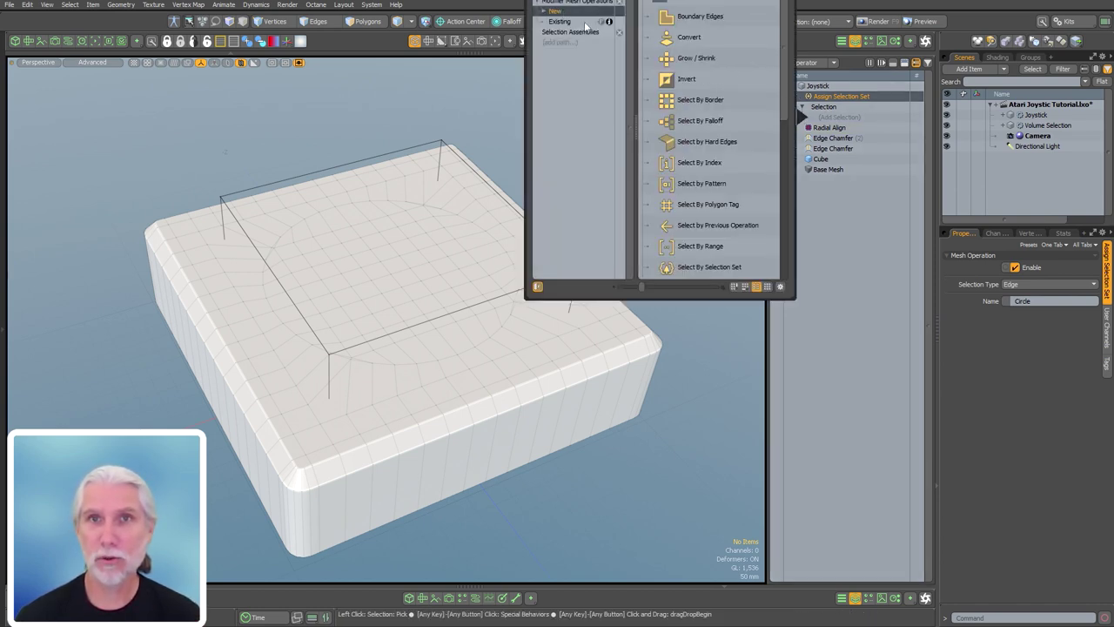
left_click(708, 226)
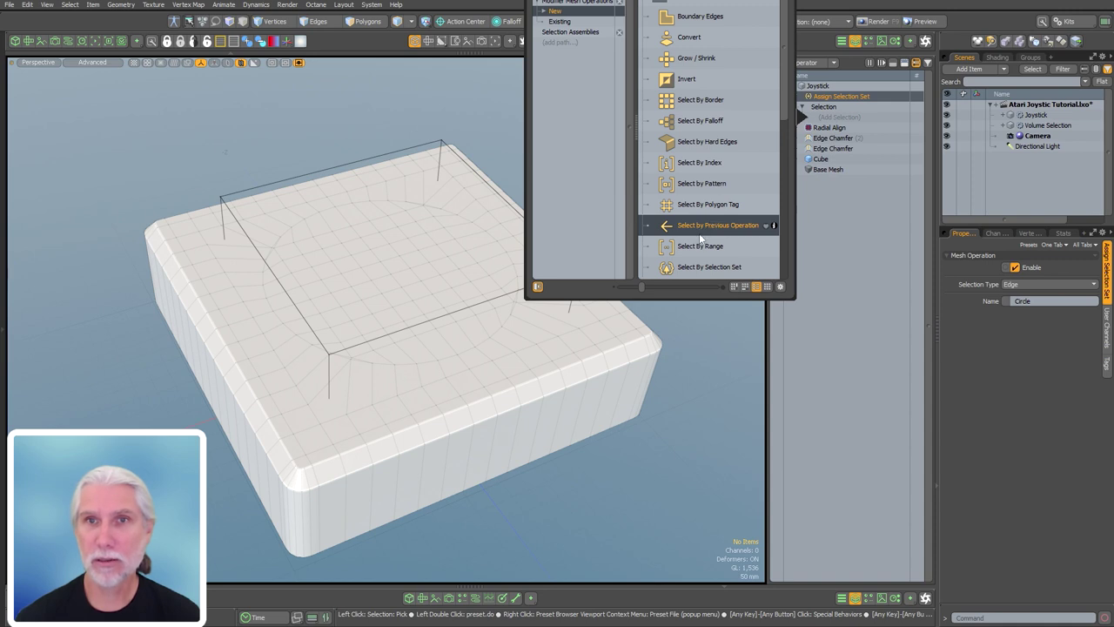
left_click(700, 228)
- Set Radial Align as the source item of Select by Previous Operation and choose its All selection
left_click(1040, 297)
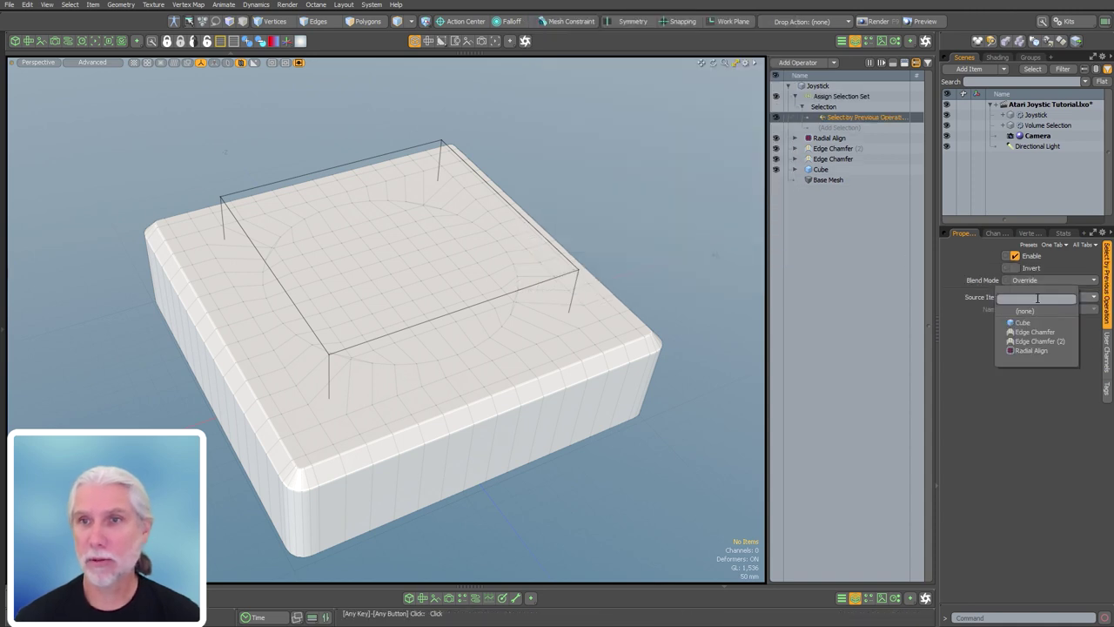
left_click(1037, 351)
left_click(1047, 309)
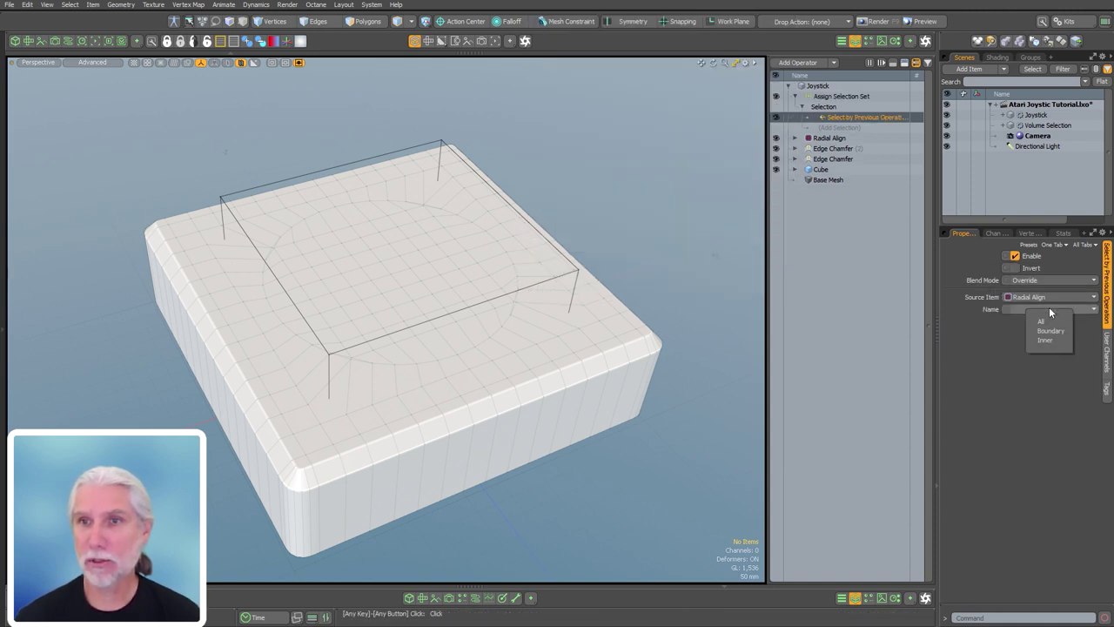
left_click(1048, 323)
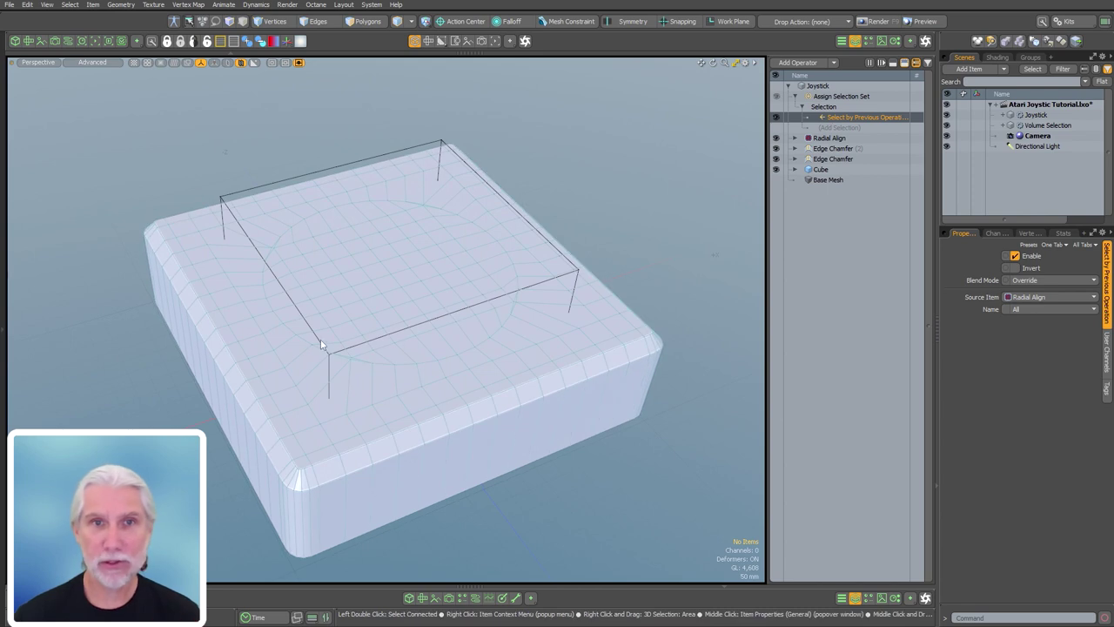
- Try the Polygon selection type on the Assign Selection Set and preview what Select by Previous Operation picks
left_click(833, 95)
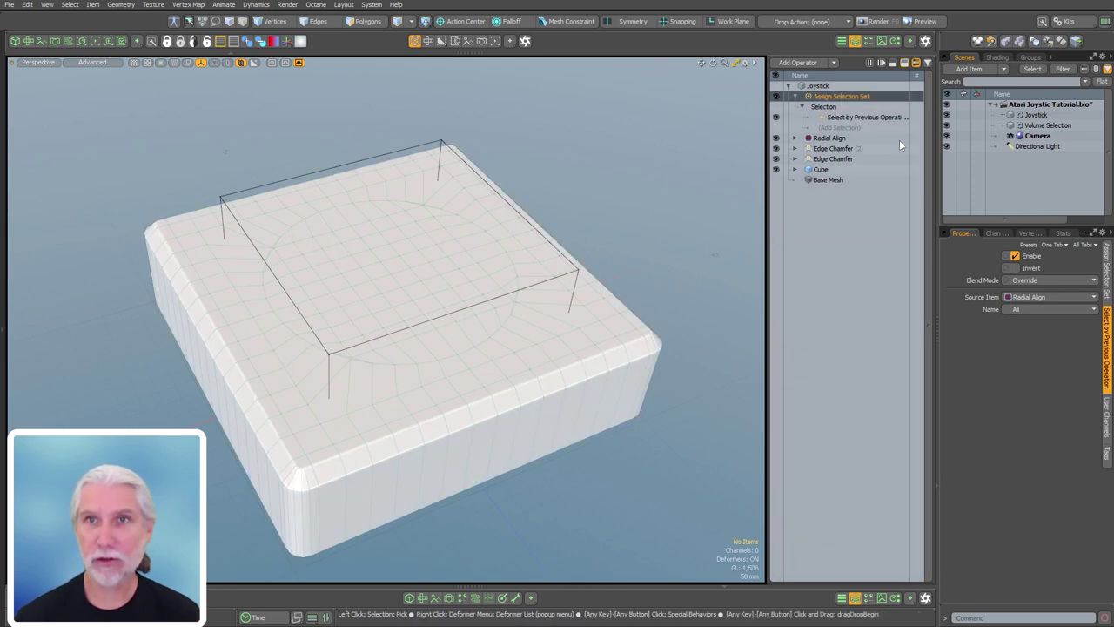
left_click(1027, 286)
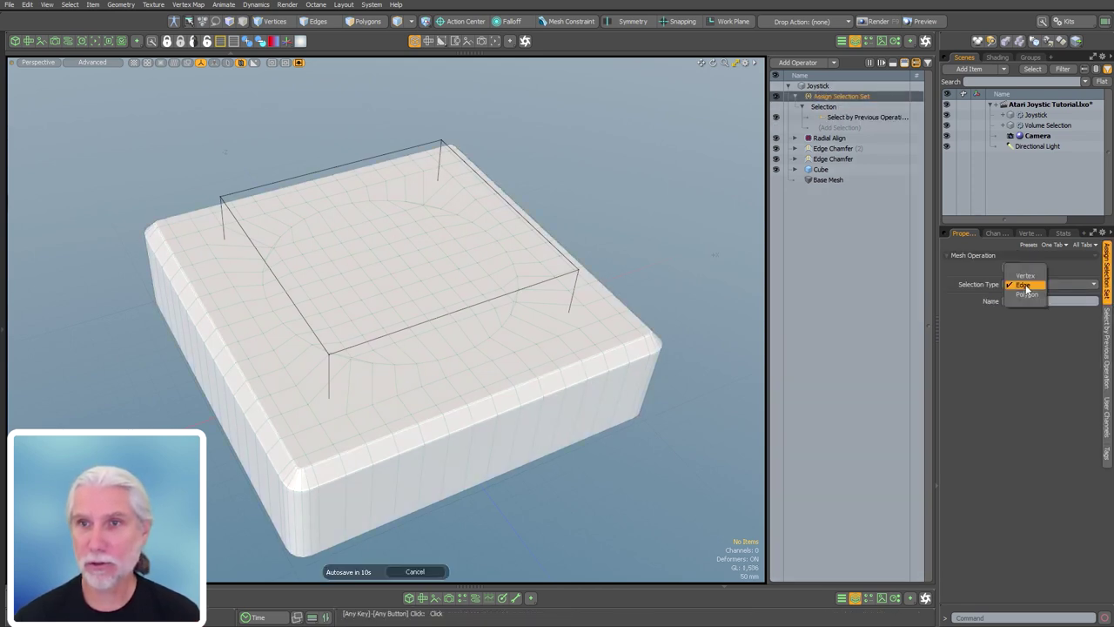
left_click(1027, 293)
left_click(417, 571)
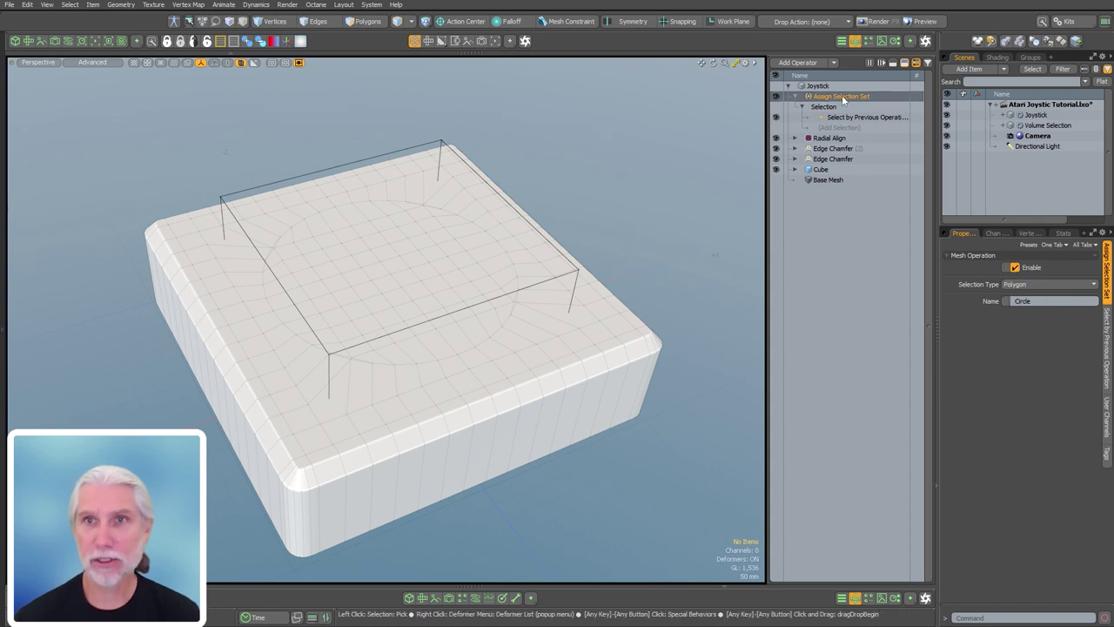
left_click(848, 117)
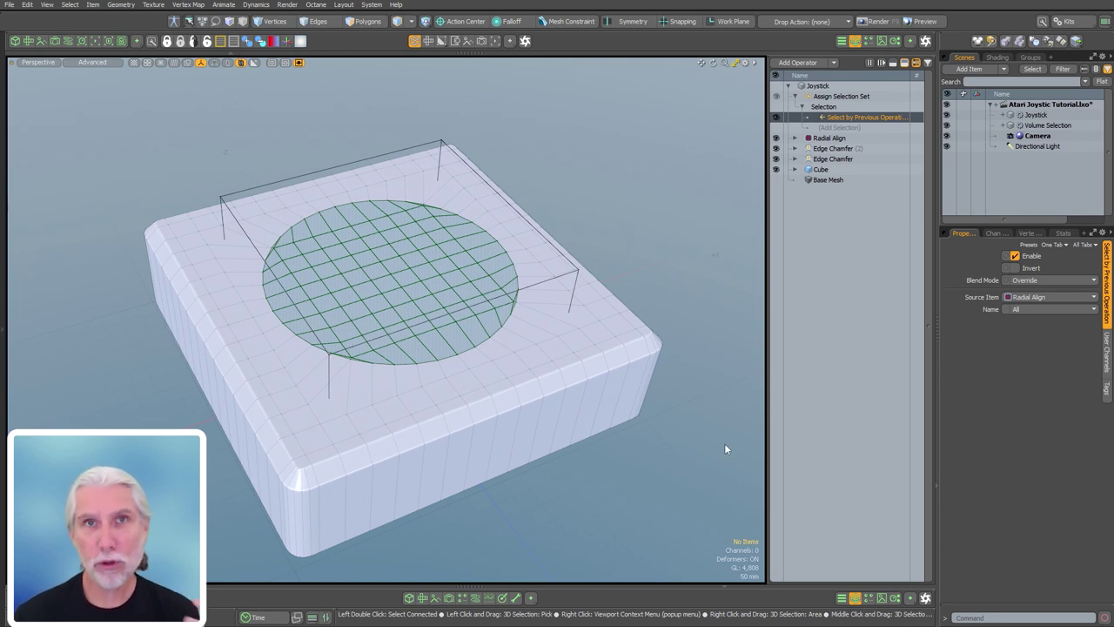
left_click(853, 96)
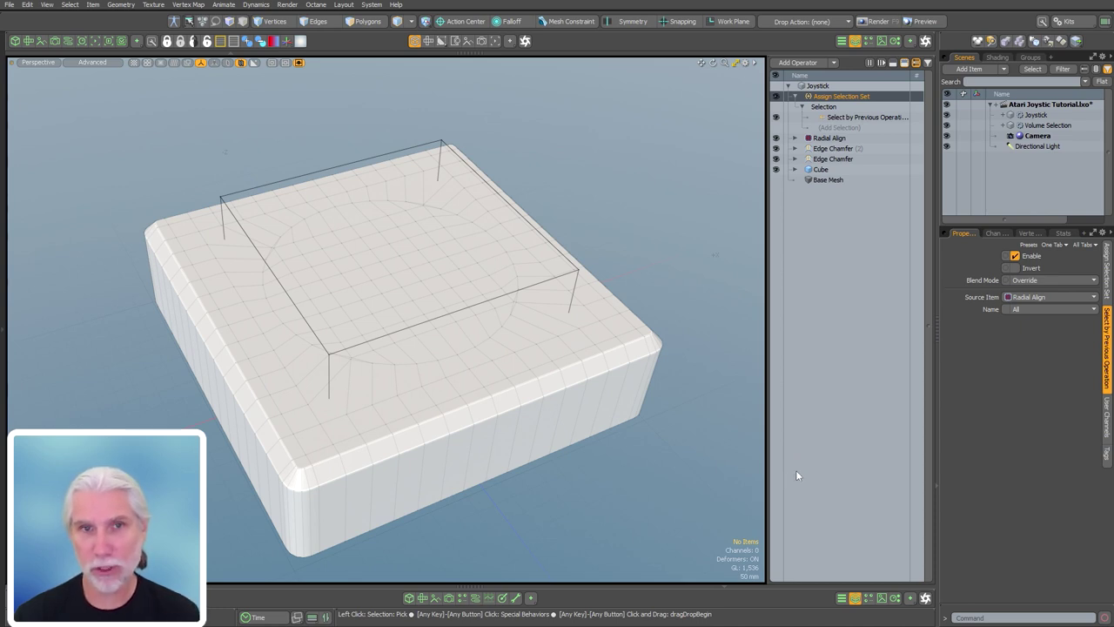
left_click(838, 117)
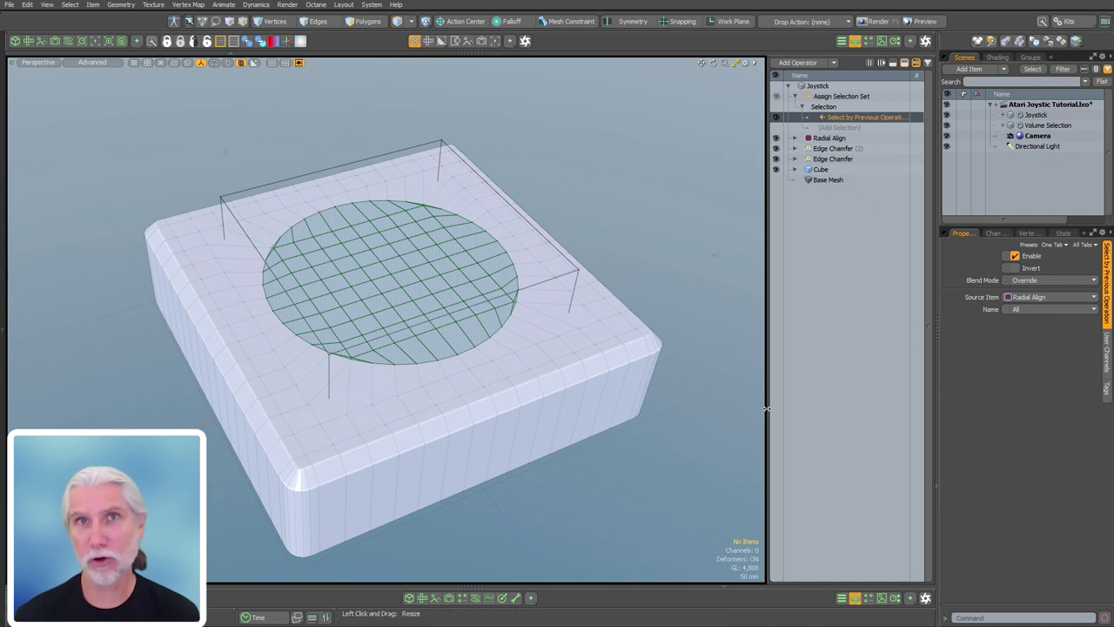
- Switch the Assign Selection Set's selection type back to Edge and preview the Select by Previous Operation
left_click(845, 96)
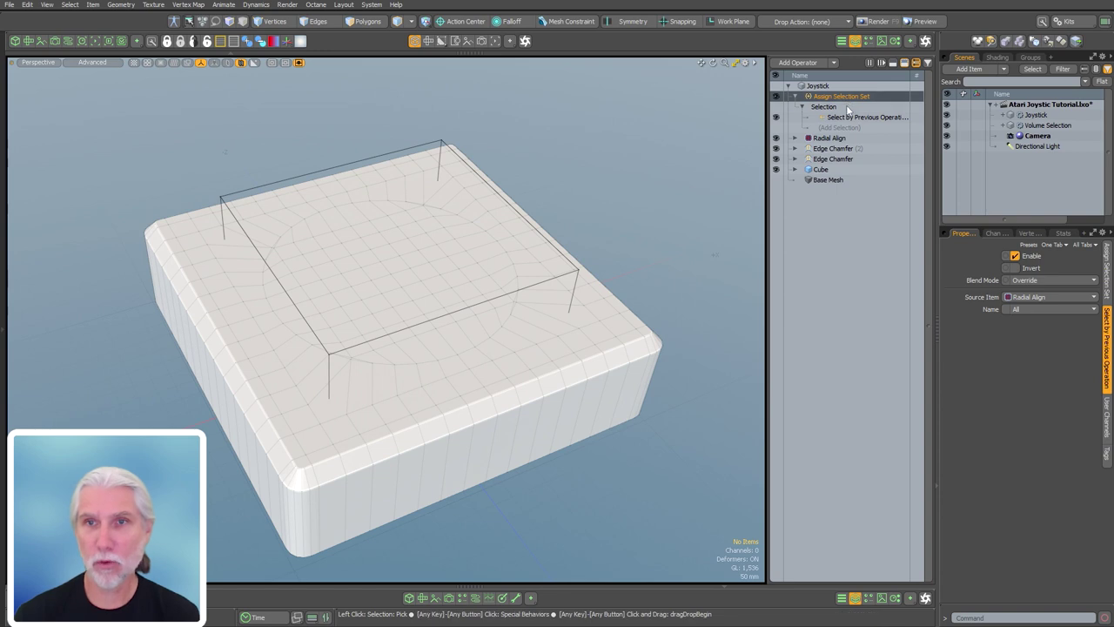
left_click(1107, 285)
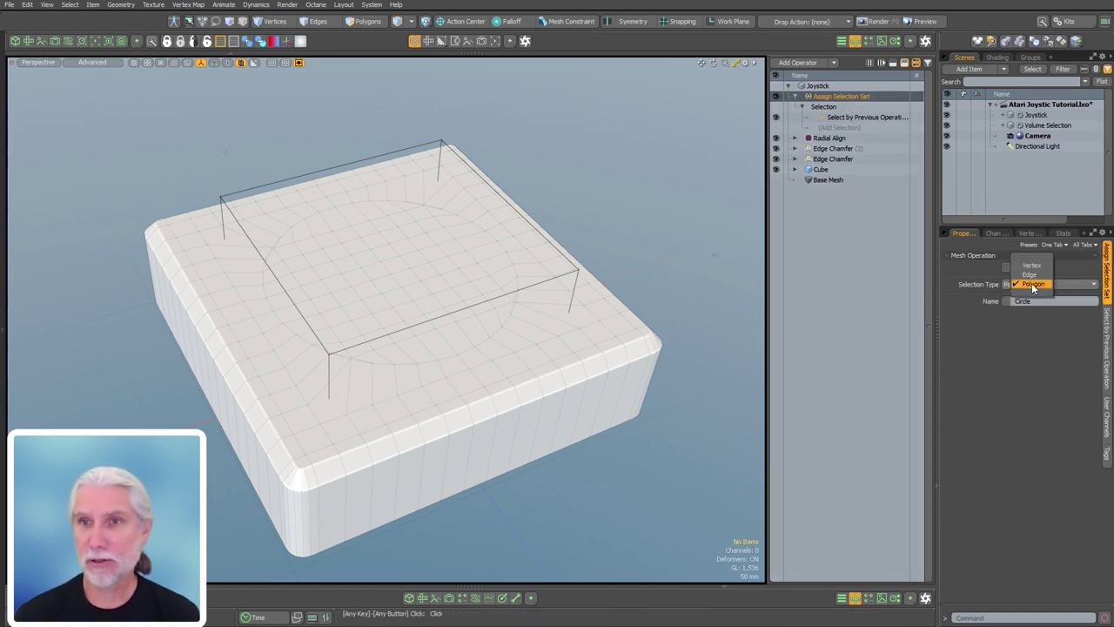
left_click(855, 118)
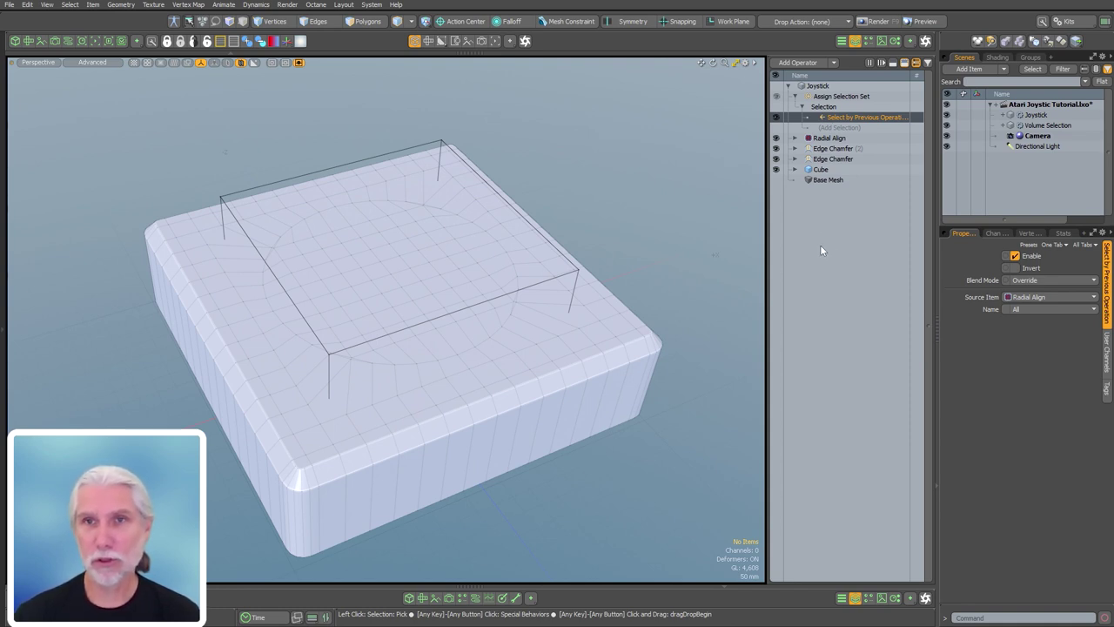
- Add a Boundary Edges operation to the Assign Selection Set's Selection group and check the circle's outline up close
left_click(840, 129)
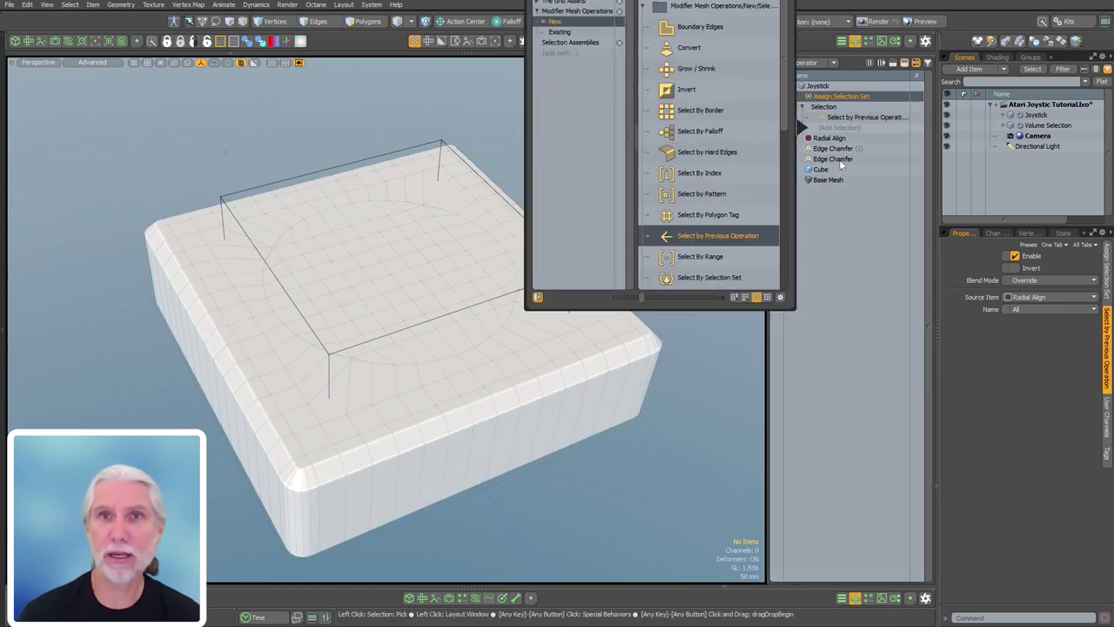
double_click(702, 28)
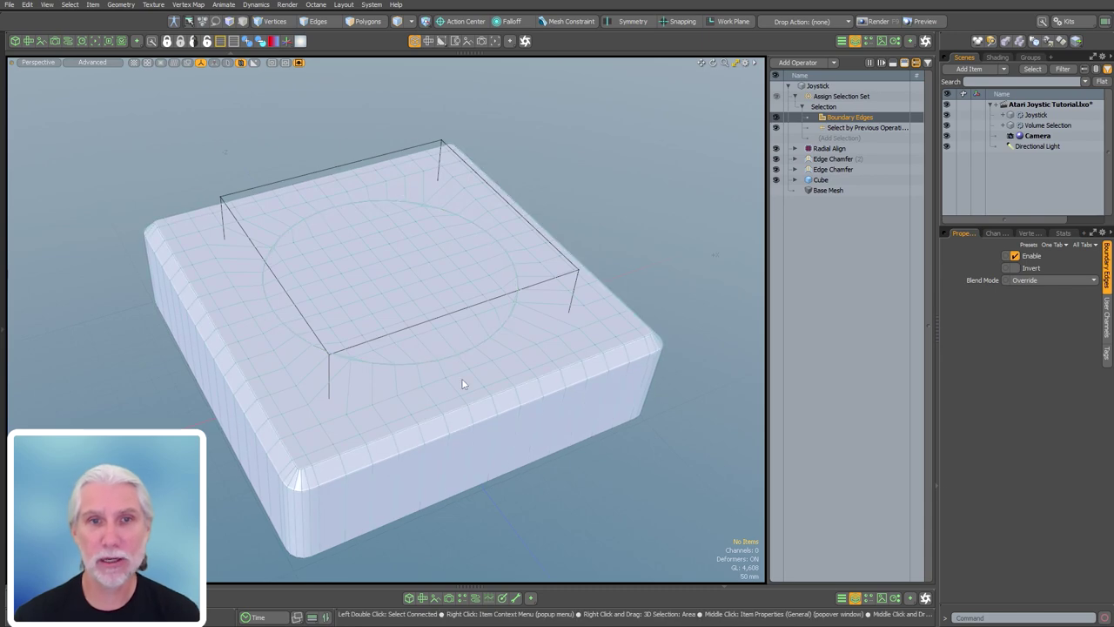
left_click_drag(463, 384, 525, 357, "ctrl+alt")
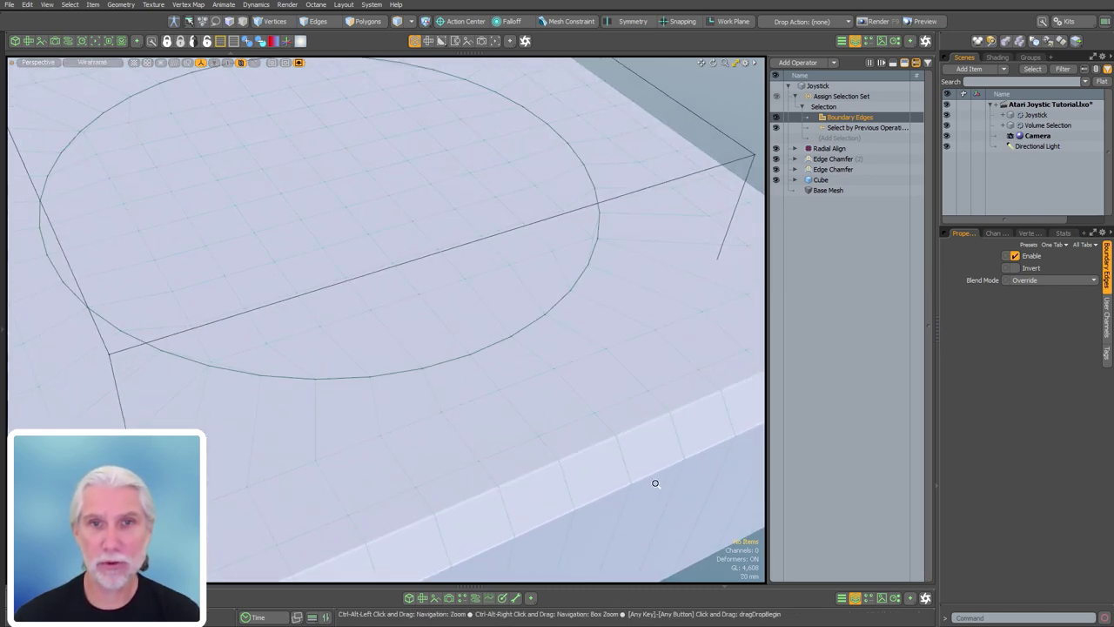
left_click_drag(656, 483, 574, 463, "ctrl+alt")
left_click_drag(574, 463, 496, 400, "alt+shift")
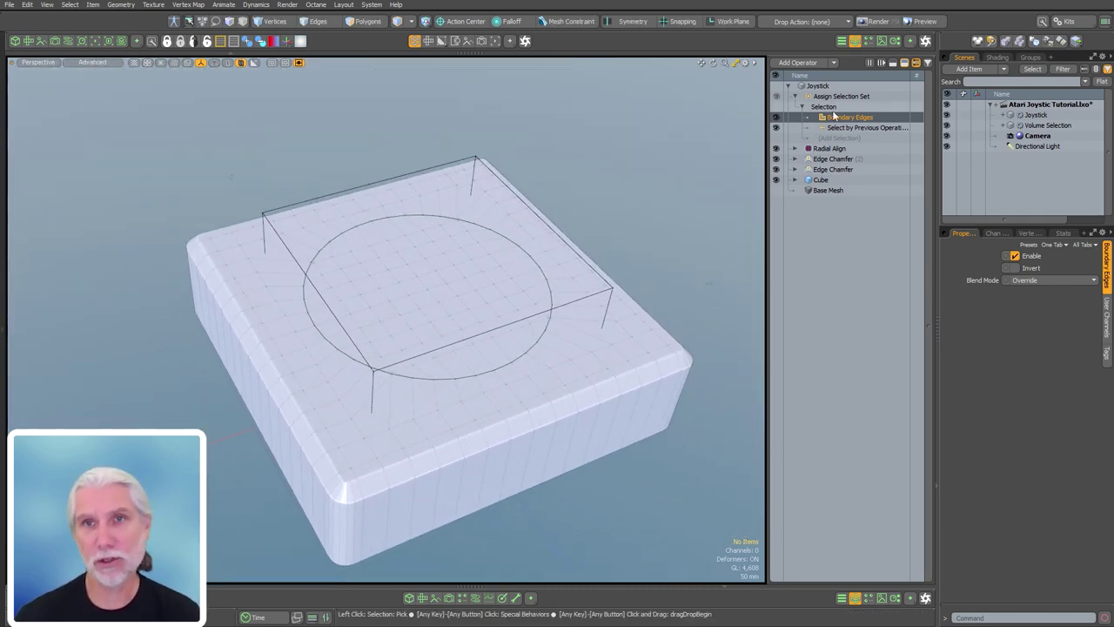
- Check the Circle edge selection set in the mesh statistics
left_click(855, 97)
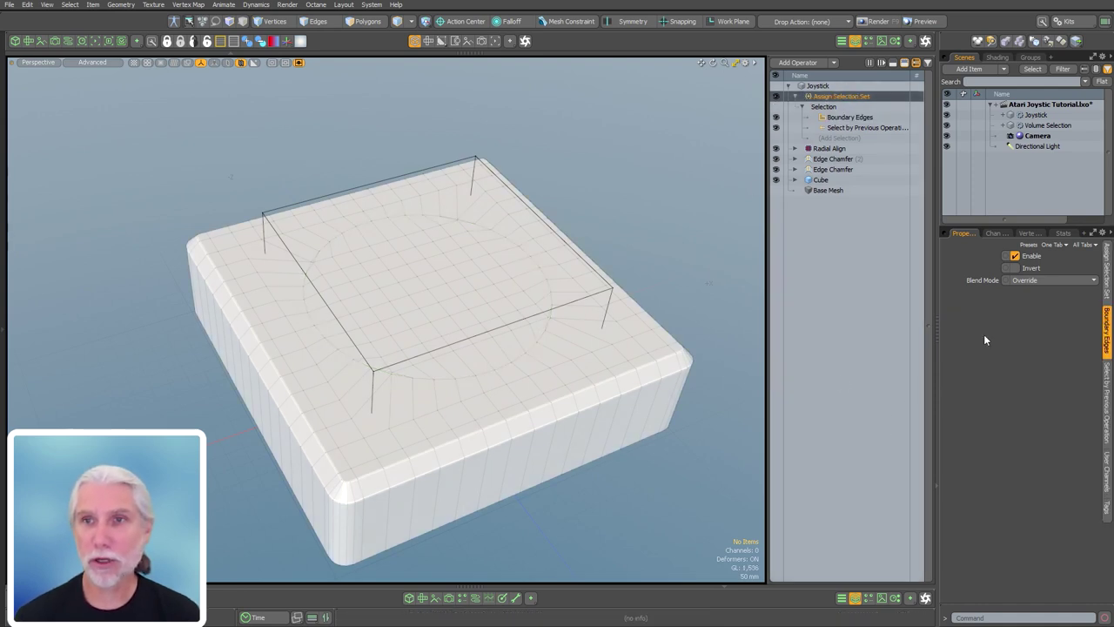
left_click(1062, 235)
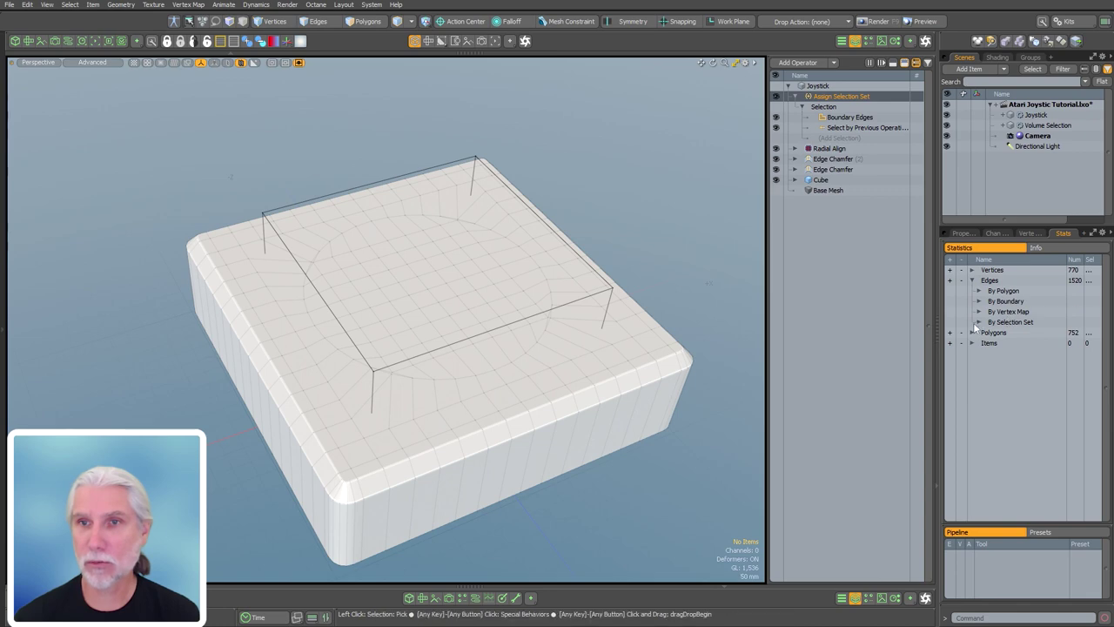
left_click(976, 323)
left_click(1003, 332)
left_click_drag(374, 349, 483, 356, "alt")
left_click(670, 475)
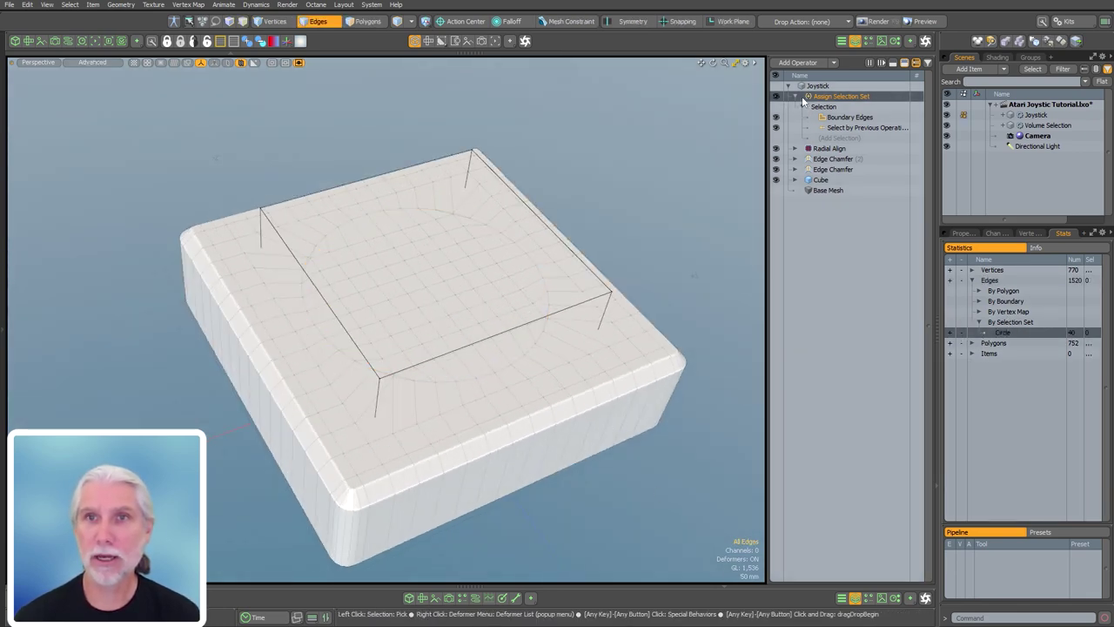
- Collapse the Assign Selection Set and add an Edges to Curves operation above it in the Joystick's stack
left_click(795, 96)
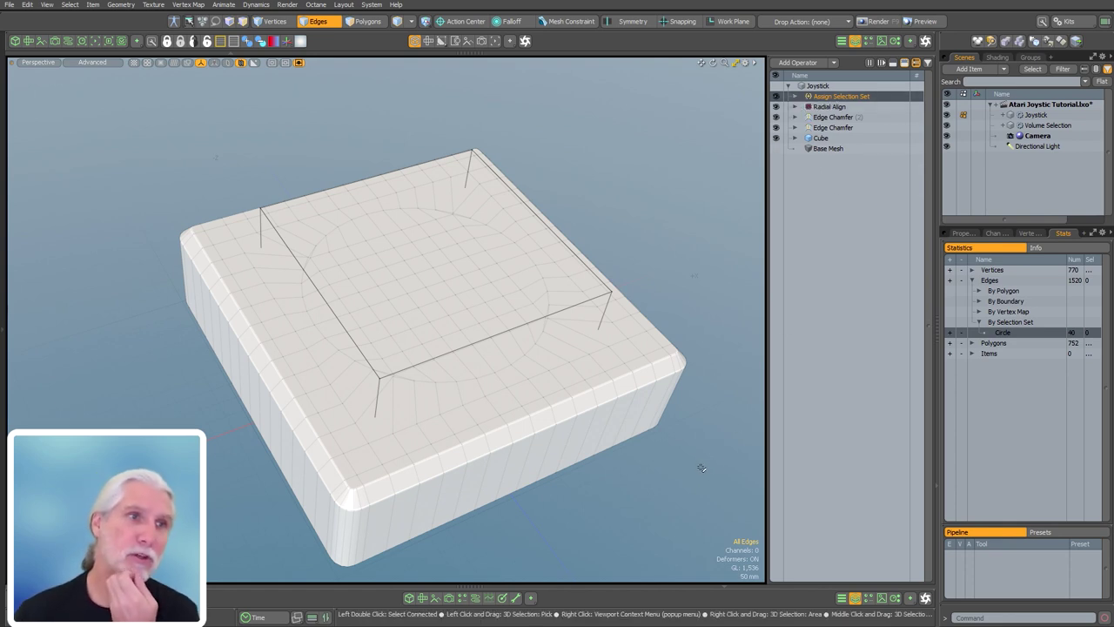
double_click(822, 428)
type("edg")
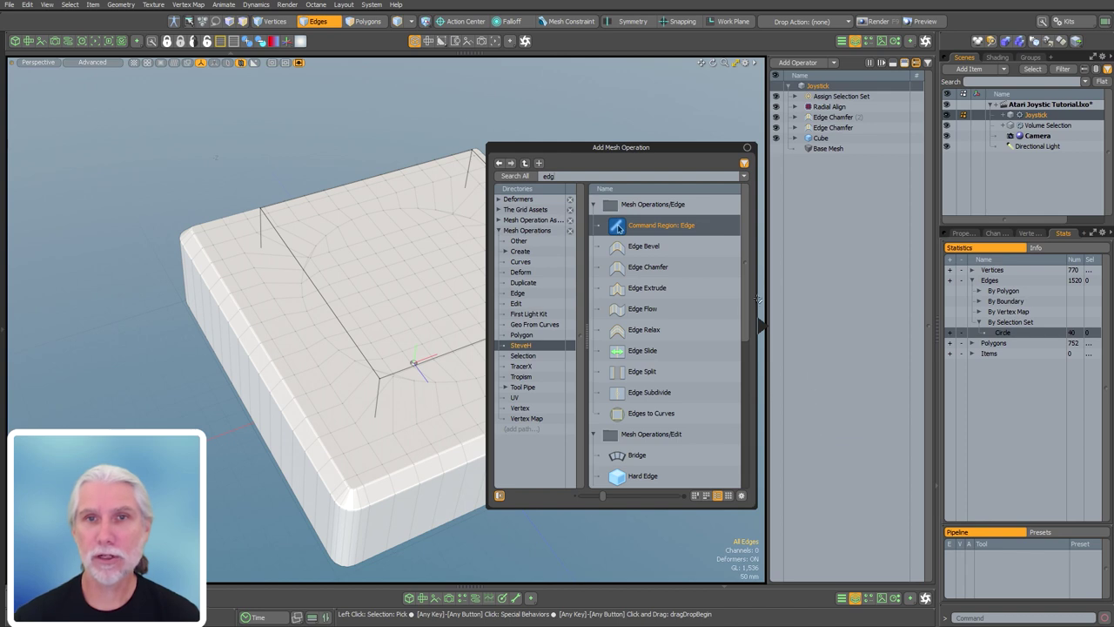
type("es")
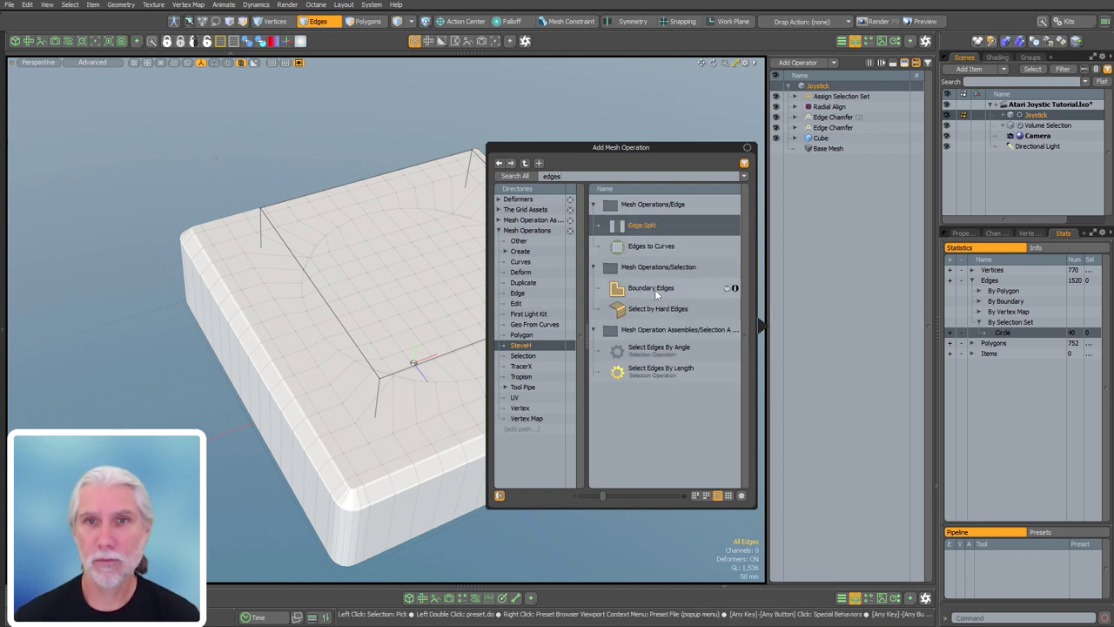
double_click(655, 245)
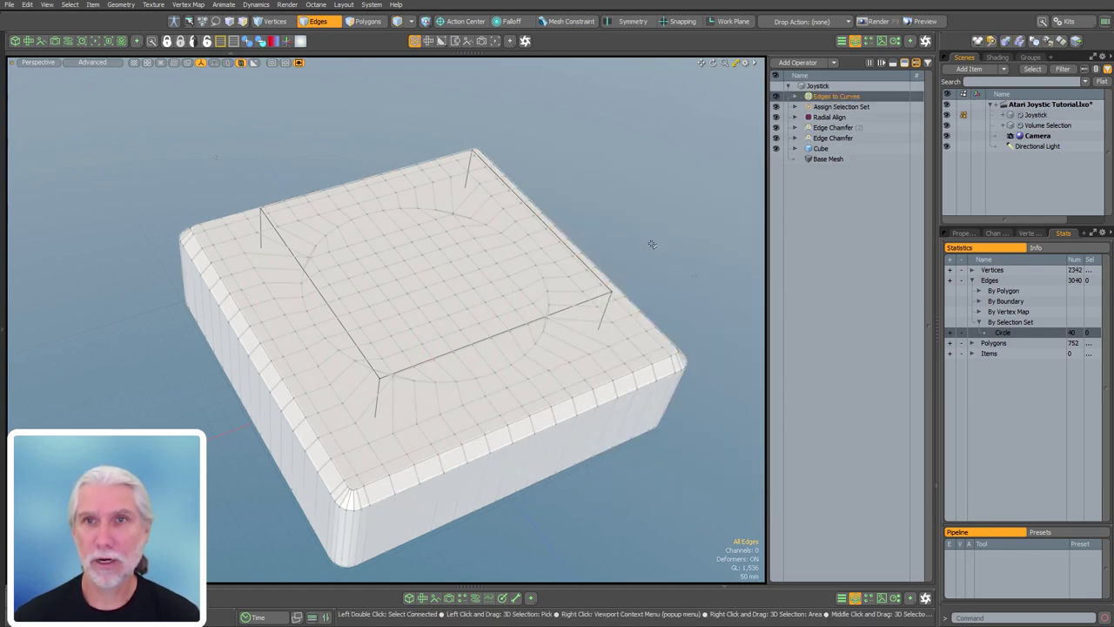
- Add a Select By Selection Set operation to the Selection group of Edges to Curves
left_click(794, 97)
left_click(801, 107)
double_click(838, 117)
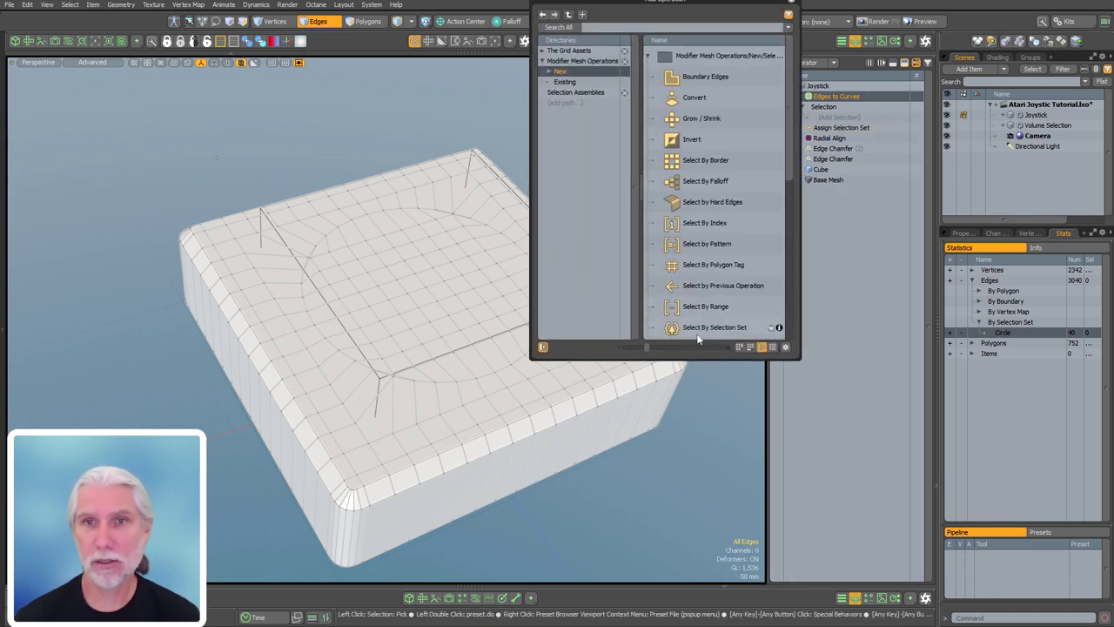
double_click(733, 329)
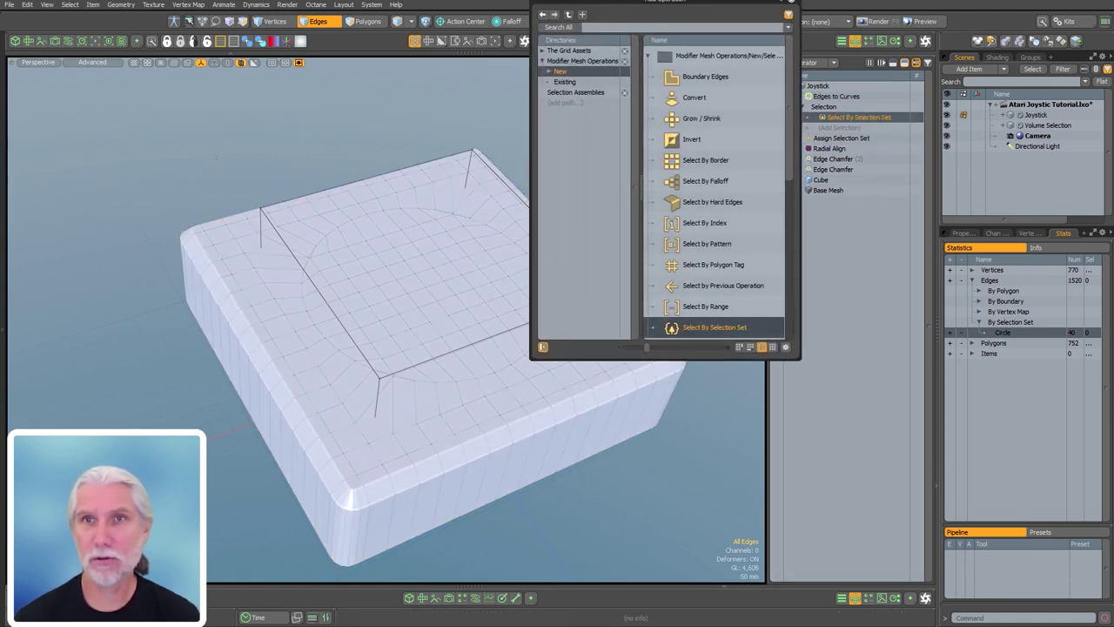
- Set the Name of the Edges to Curves' Select By Selection Set operation to Circle
left_click(791, 4)
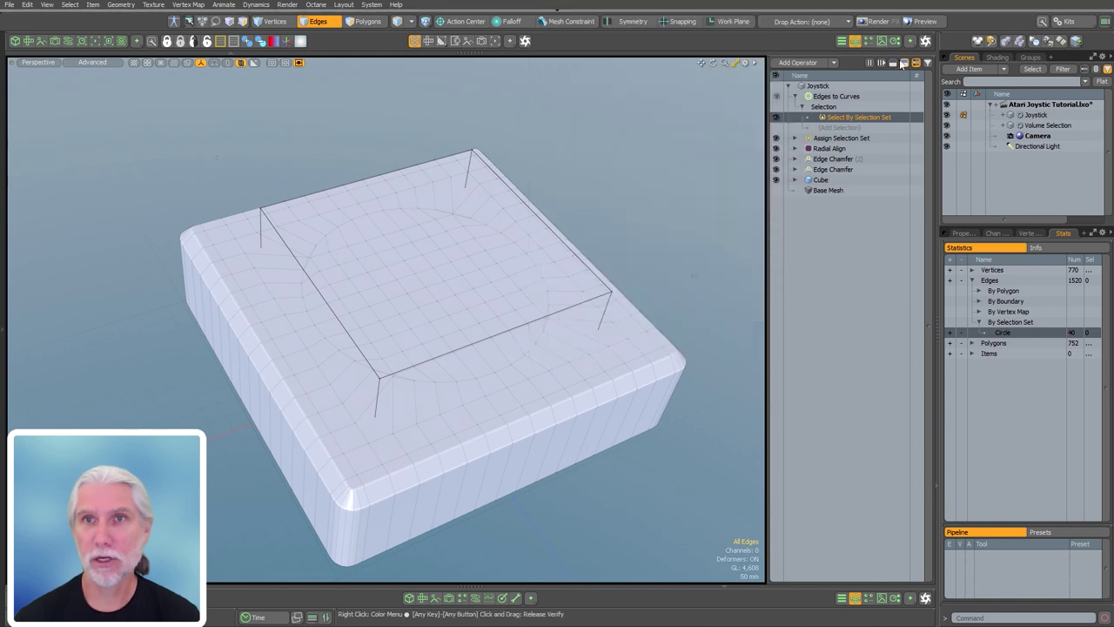
left_click(962, 233)
left_click(1055, 295)
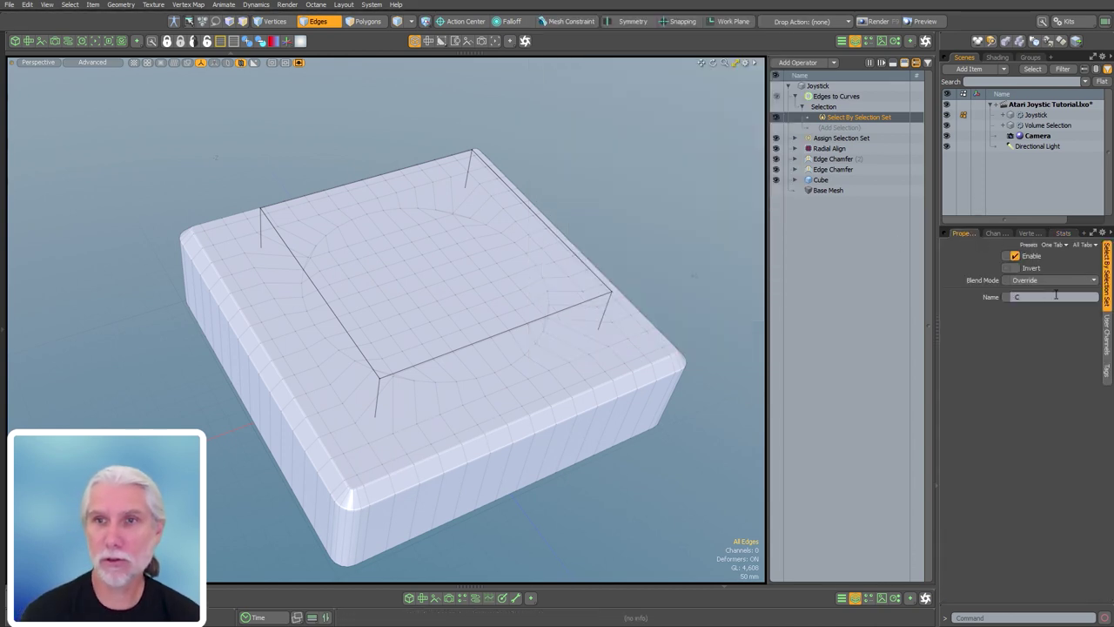
type("Circle")
key("Return")
- Examine the circular curve on the top face by selecting it in Polygons mode and viewing it from several angles
left_click(846, 97)
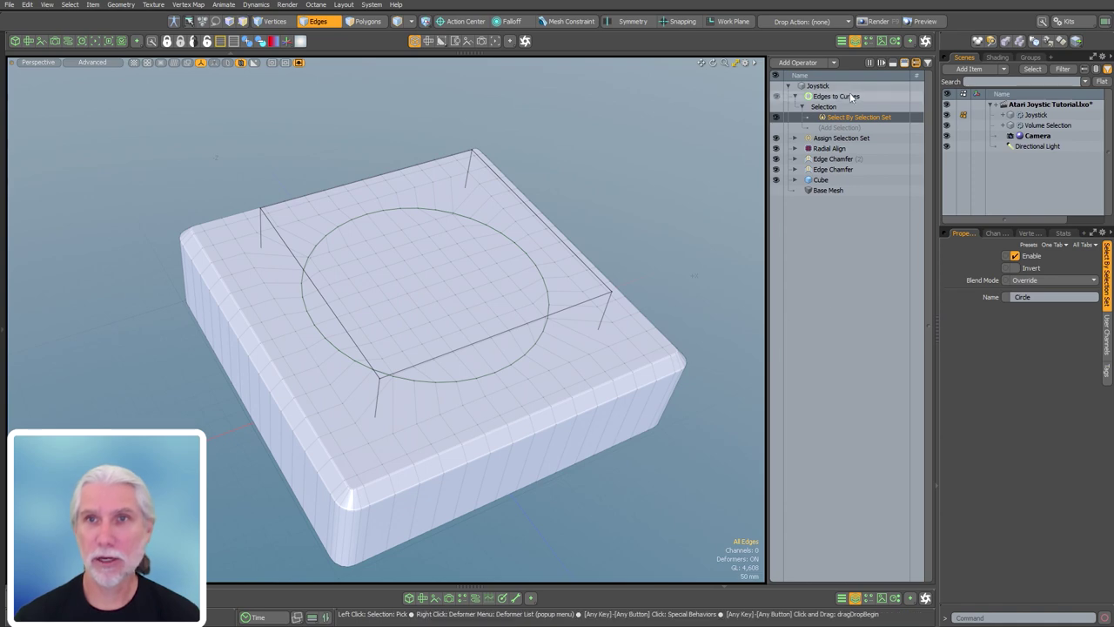
scroll(550, 363, "up", 3)
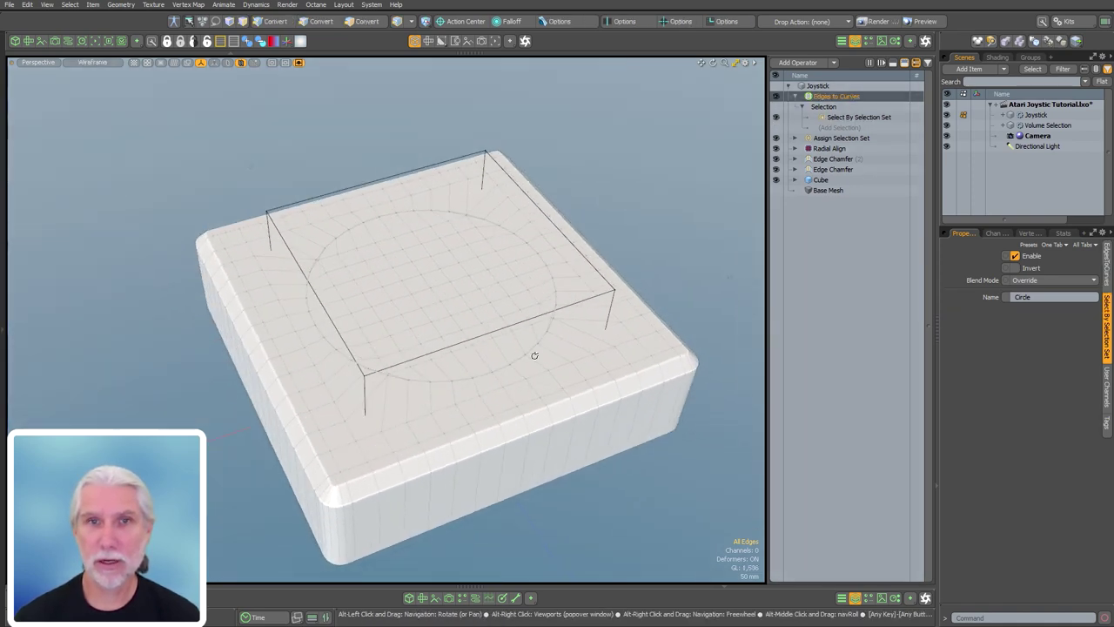
key("3")
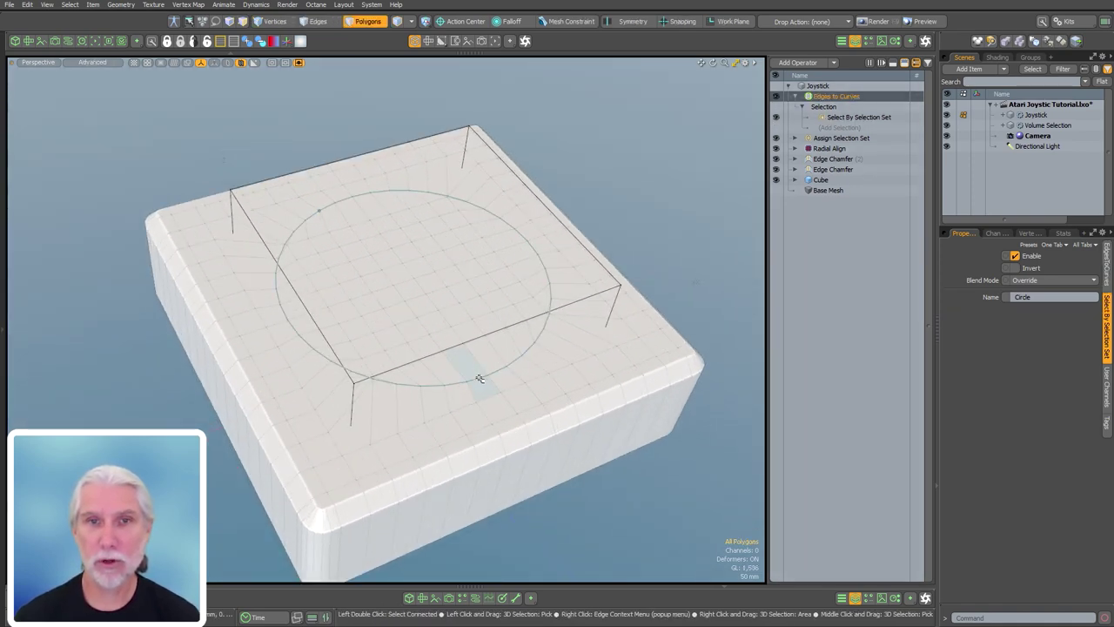
left_click(479, 378)
left_click(472, 389, "ctrl")
left_click(472, 369, "ctrl")
scroll(488, 366, "up", 3)
left_click_drag(487, 365, 465, 345, "alt")
scroll(464, 344, "down", 5)
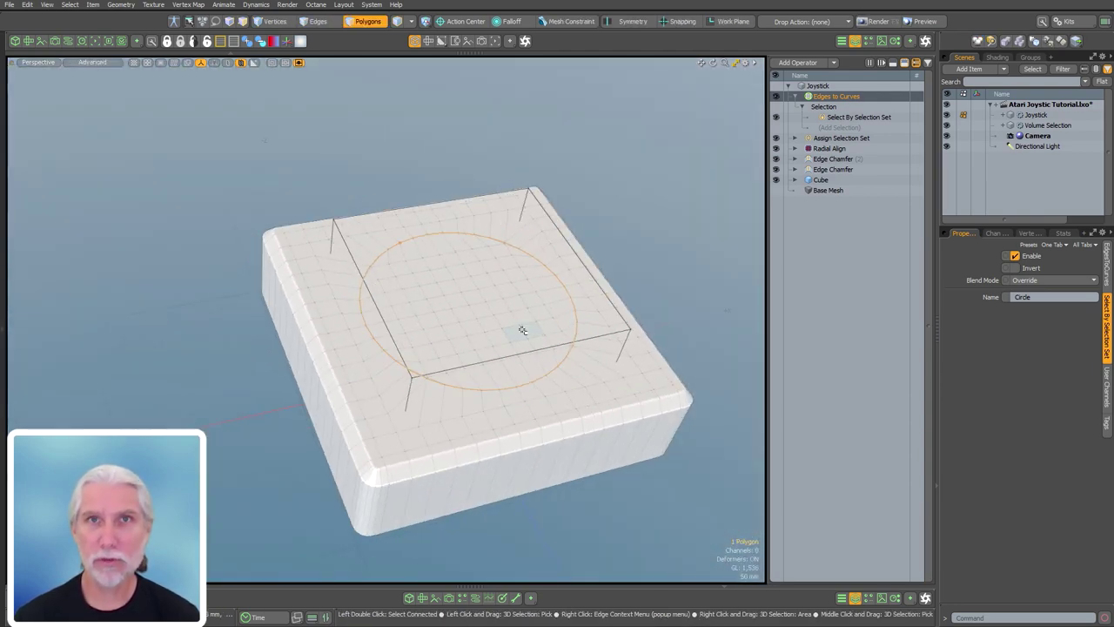
left_click_drag(590, 282, 542, 269, "alt+shift")
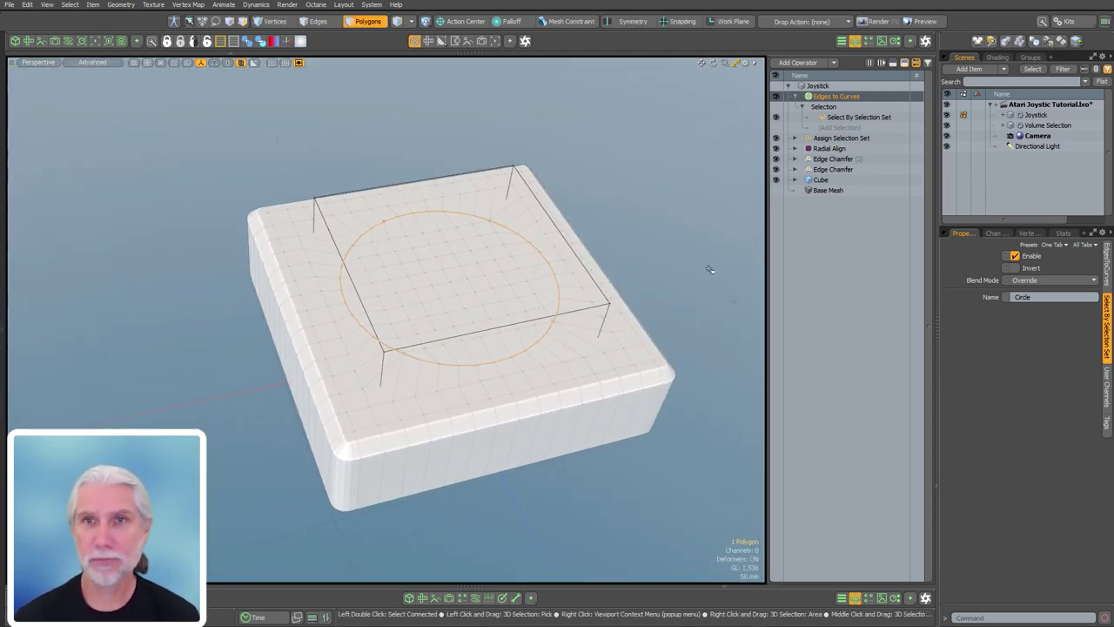
- Collapse Edges to Curves and add a Polygon Bevel operation above it in the Joystick's stack
left_click(797, 97)
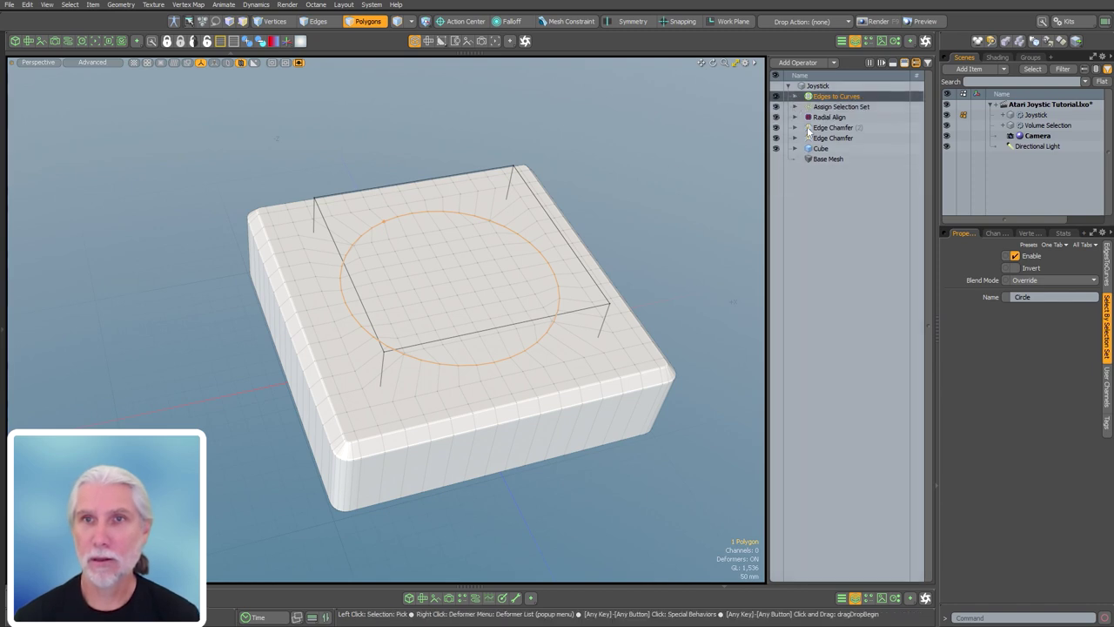
left_click(846, 257)
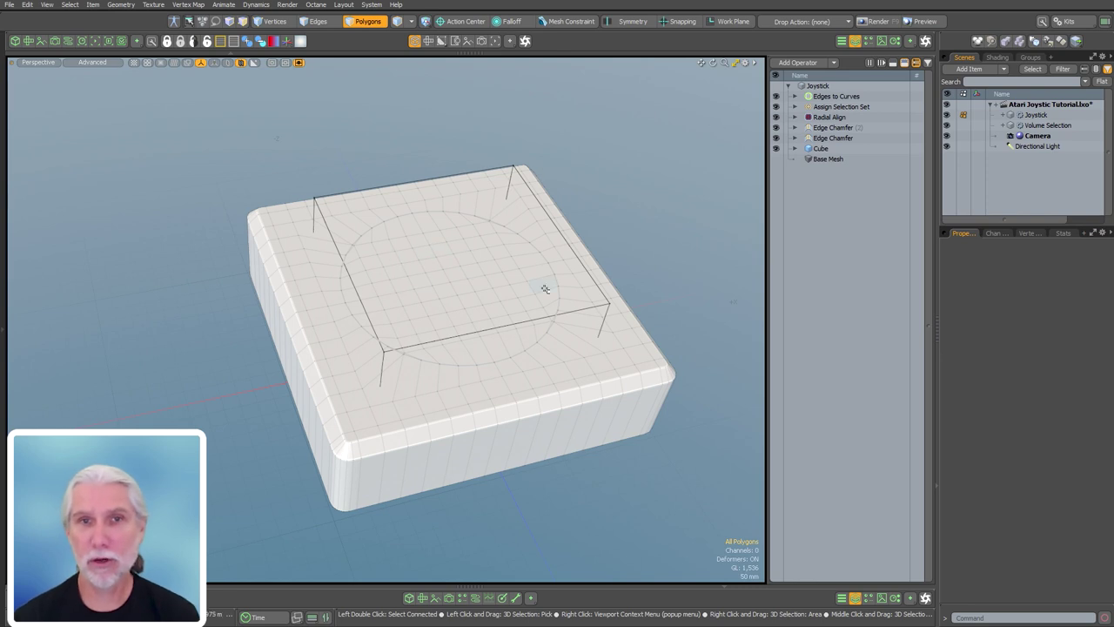
left_click(843, 373)
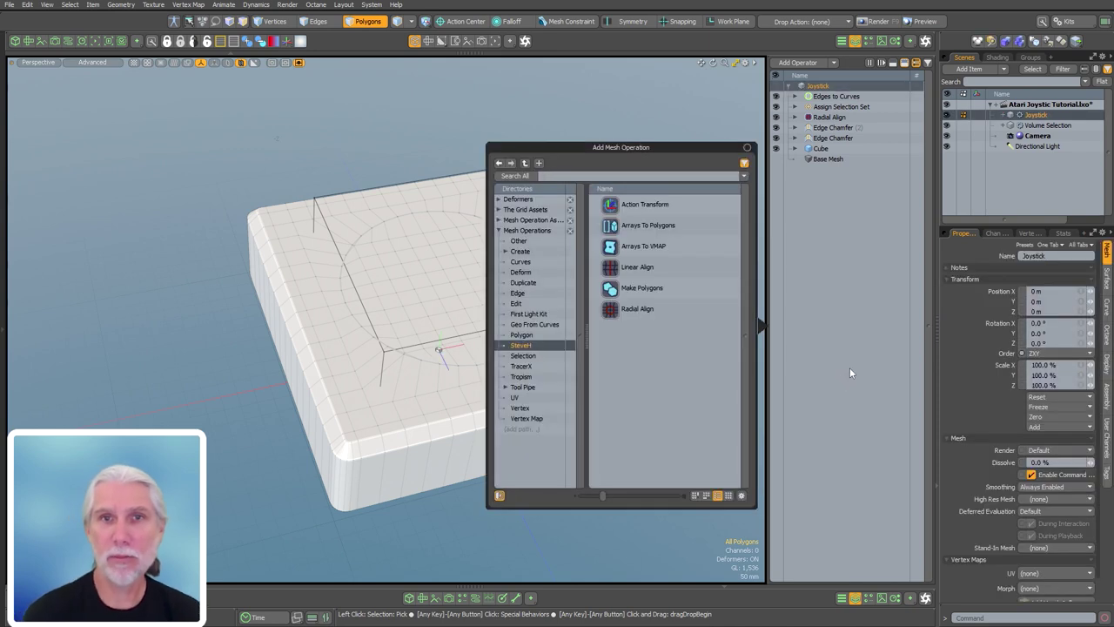
type("polygon b")
key("Return")
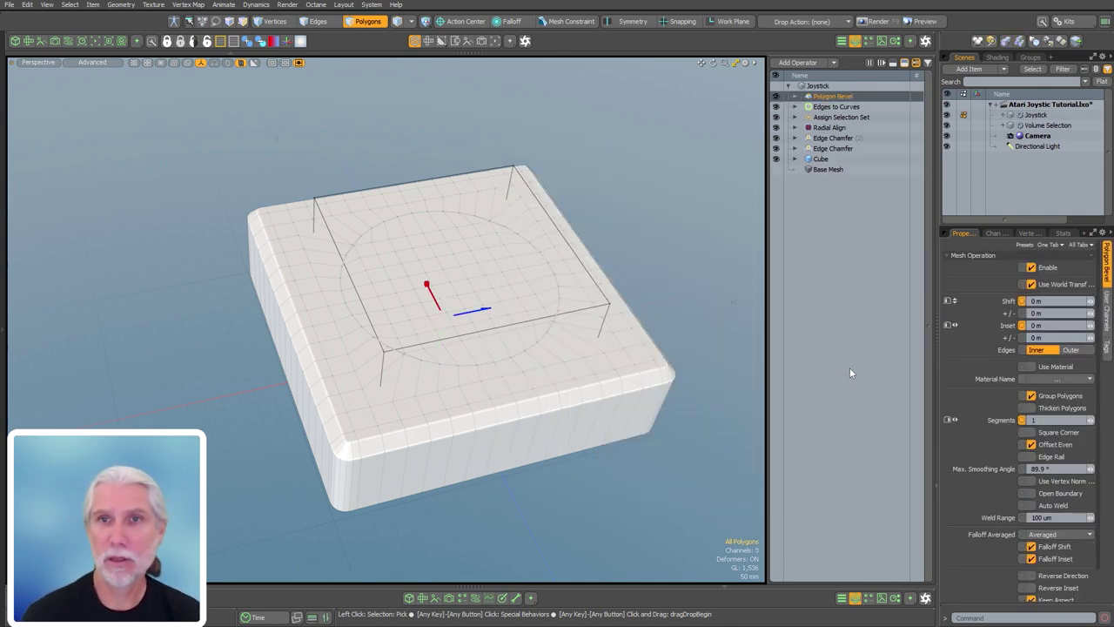
- Add a Select by Previous Operation to the Polygon Bevel's Selection group, with Radial Align as source item and All as name
left_click(794, 96)
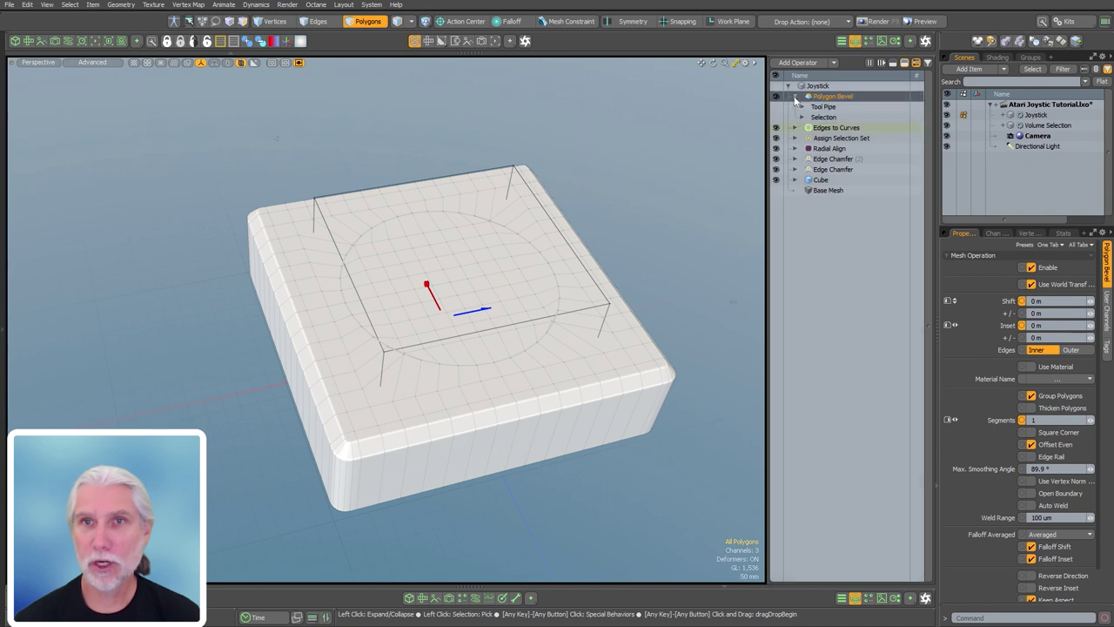
left_click(802, 117)
left_click(839, 128)
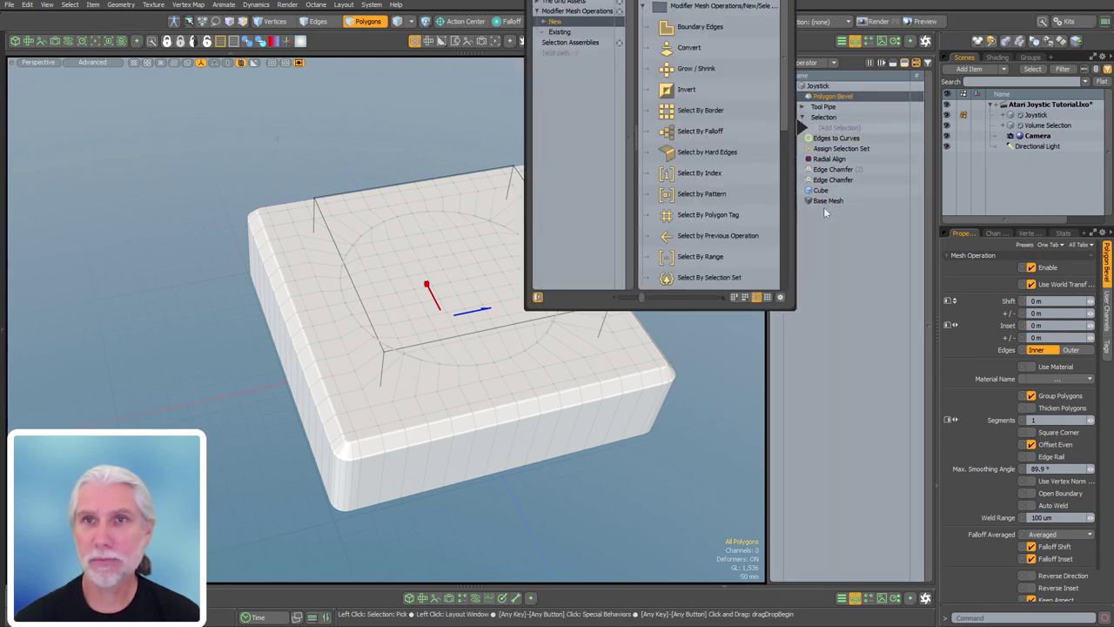
left_click(705, 235)
left_click(1034, 298)
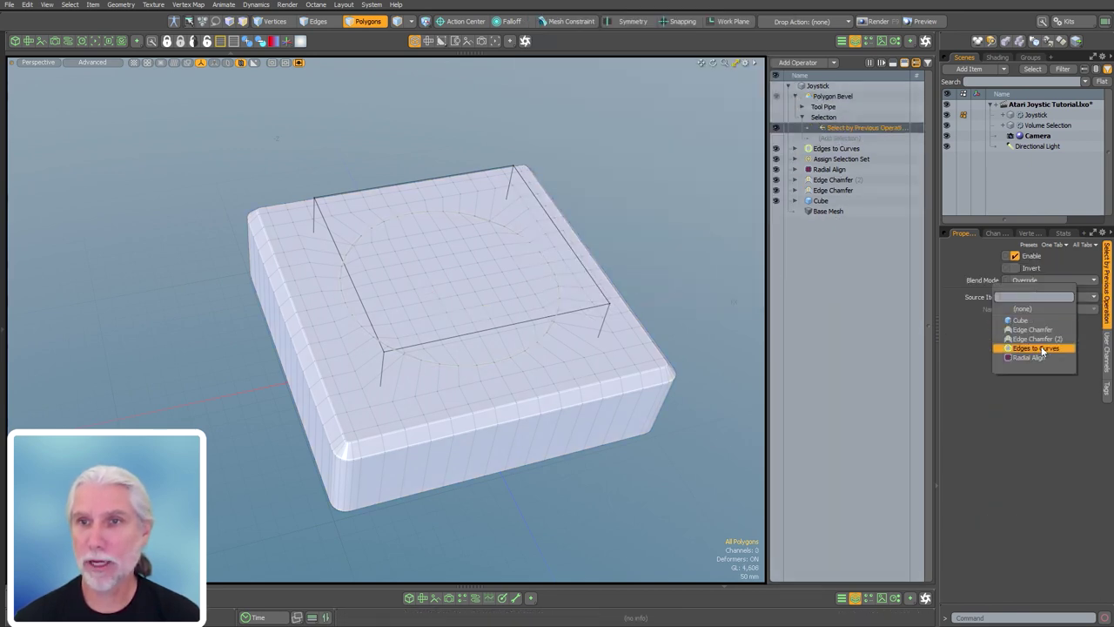
left_click(1037, 349)
left_click(1049, 309)
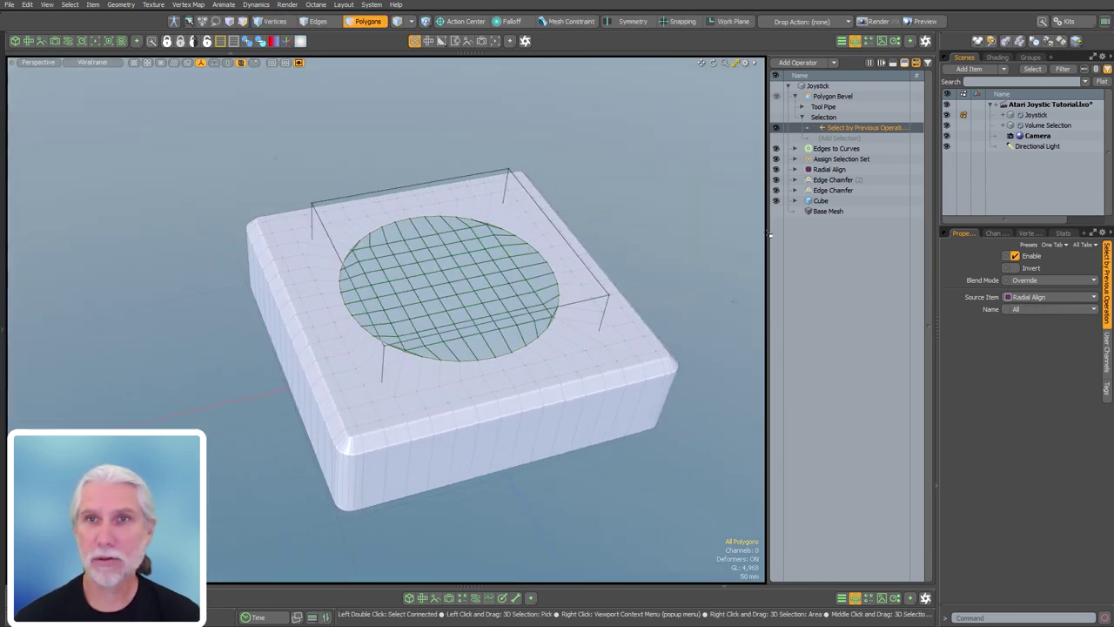
- Recess the circle with a Polygon Bevel shift of about -154.5 mm, then collapse and deselect the operation
left_click(831, 96)
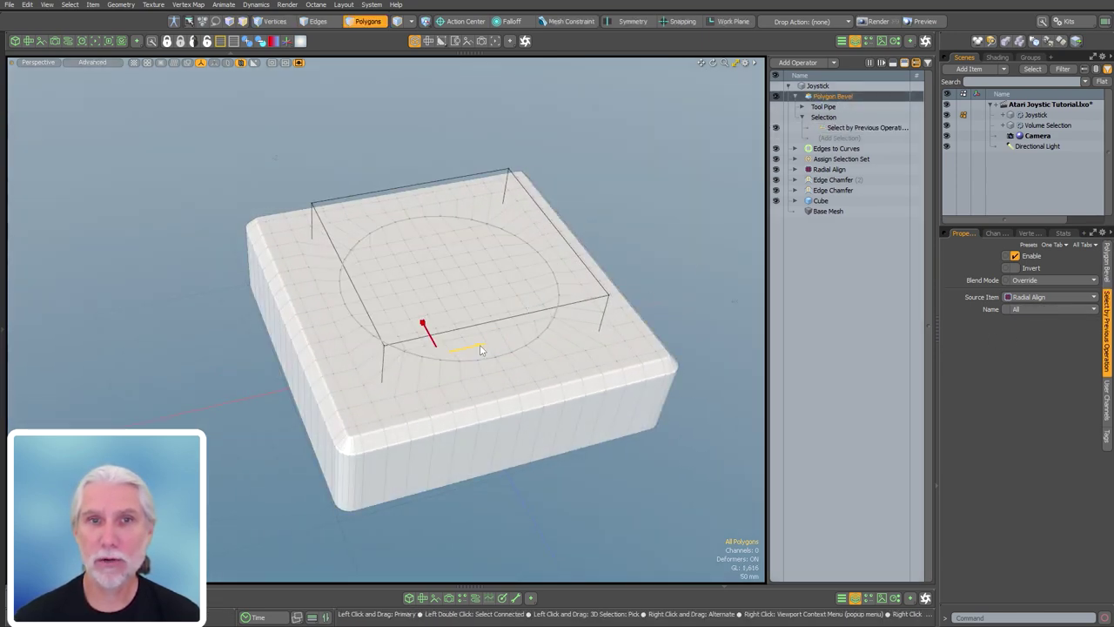
left_click_drag(483, 348, 458, 352)
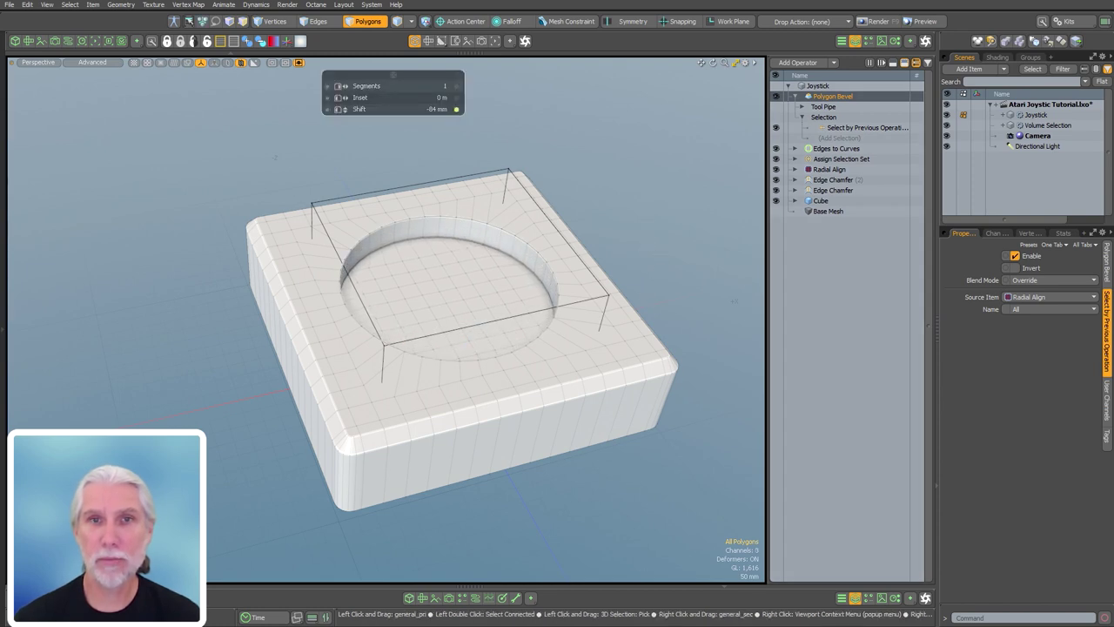
left_click_drag(458, 296, 458, 355)
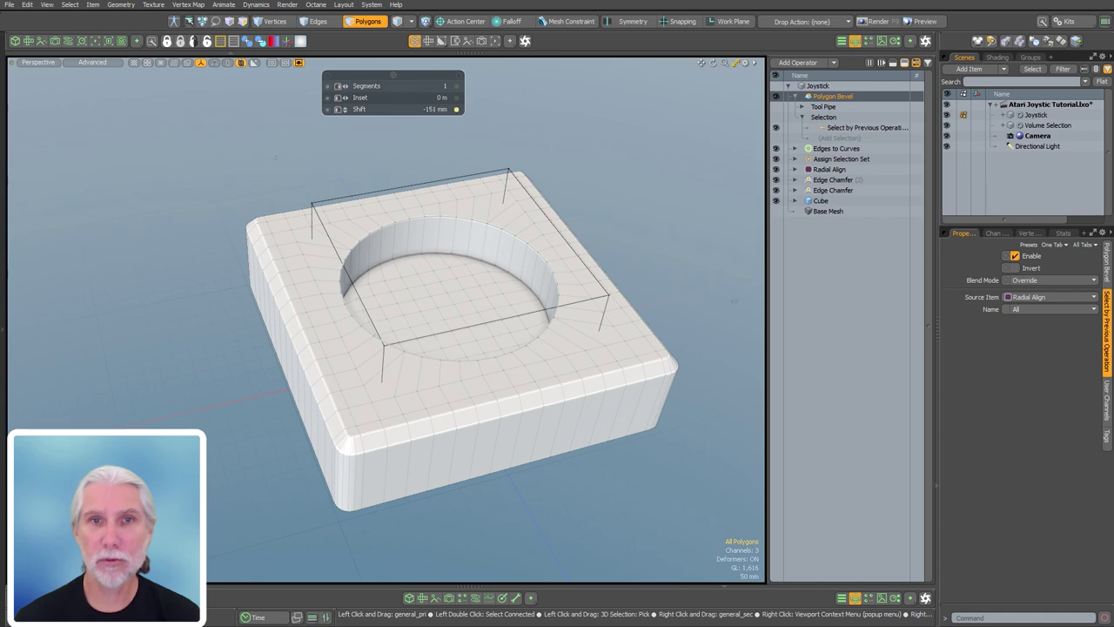
left_click_drag(691, 323, 690, 375)
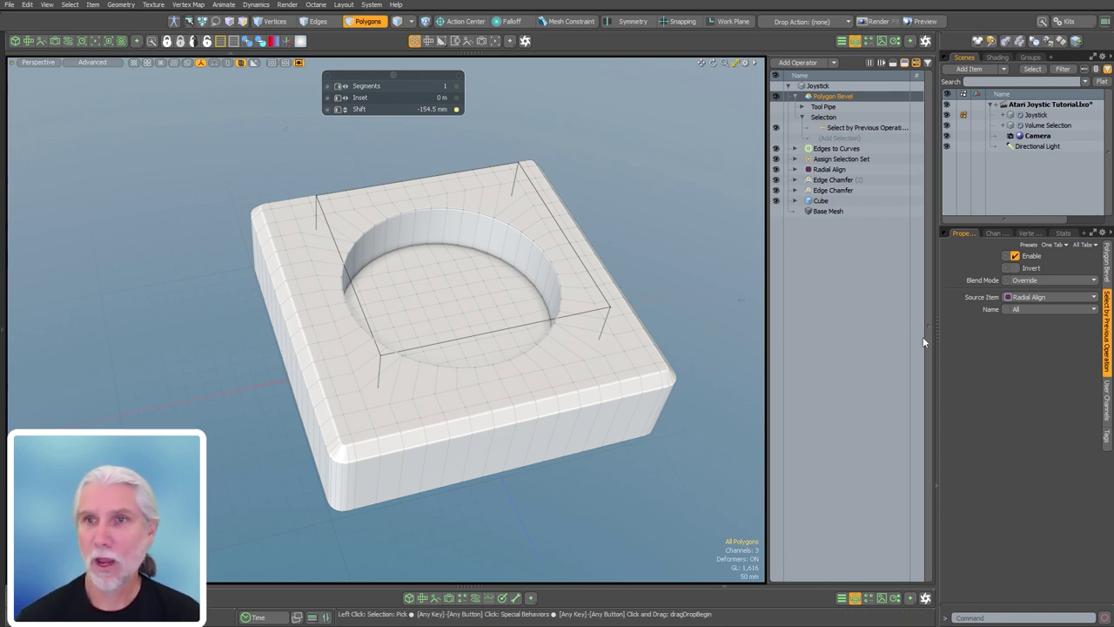
left_click(794, 96)
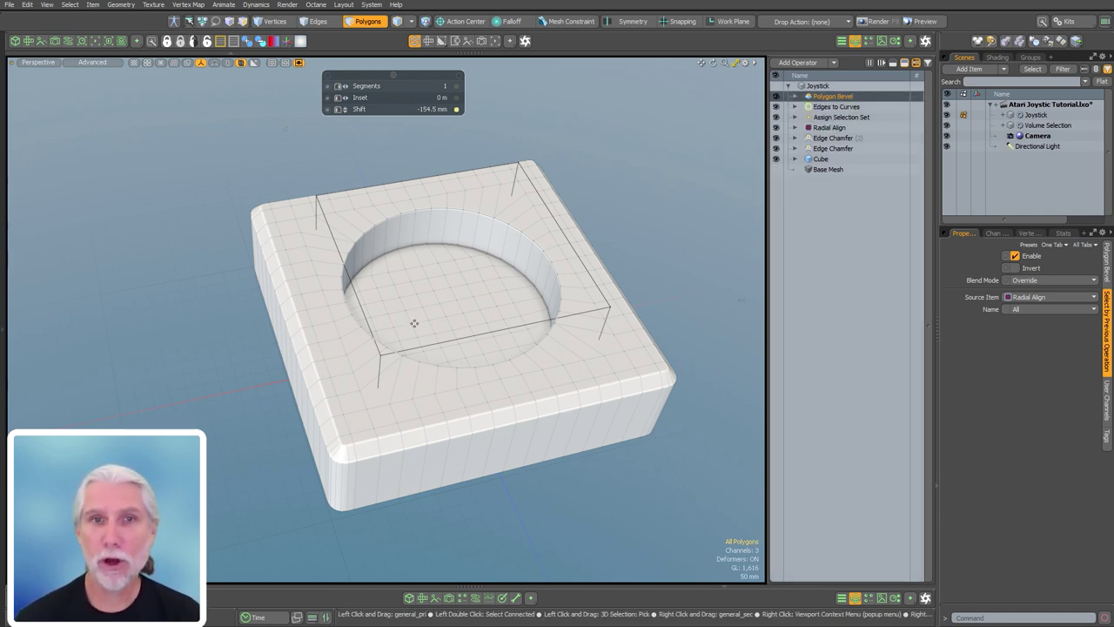
left_click(842, 250)
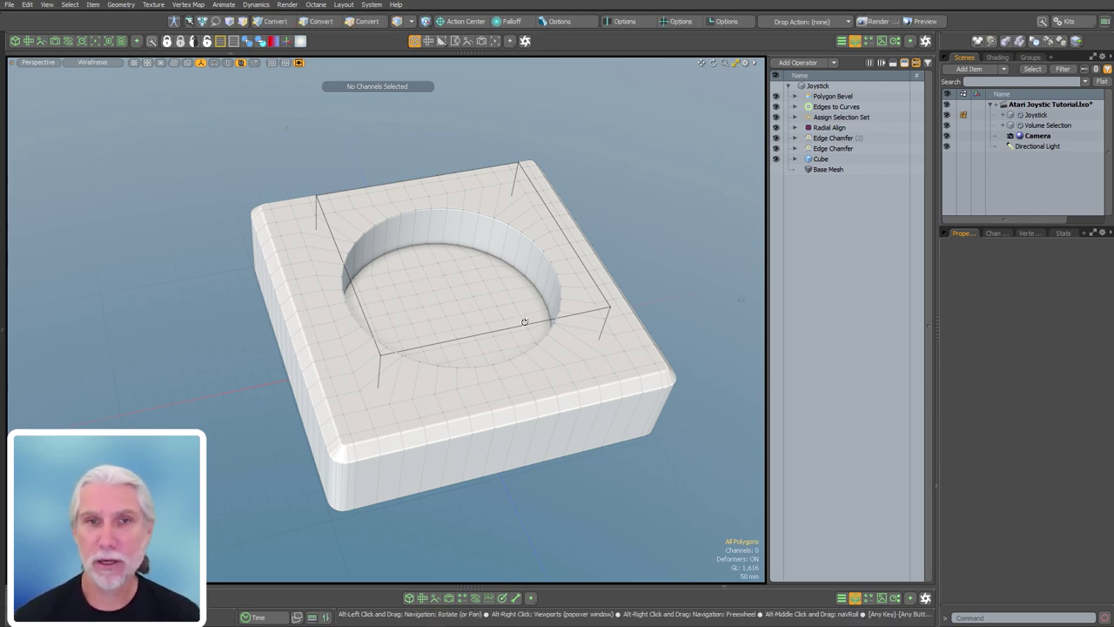
left_click_drag(522, 319, 754, 342, "alt")
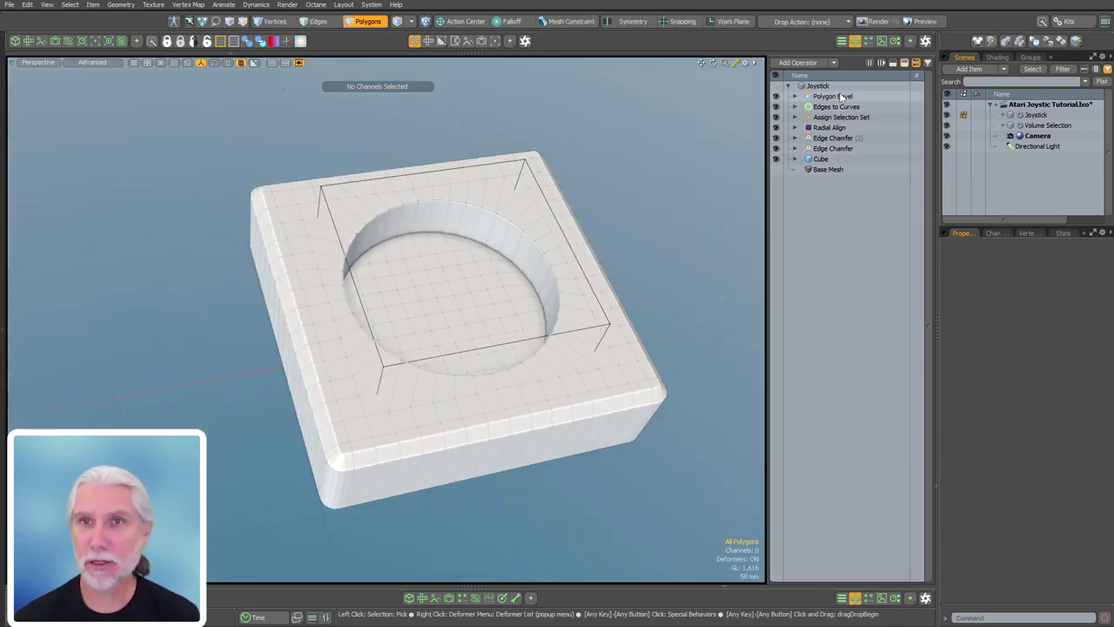
double_click(843, 381)
type("dup")
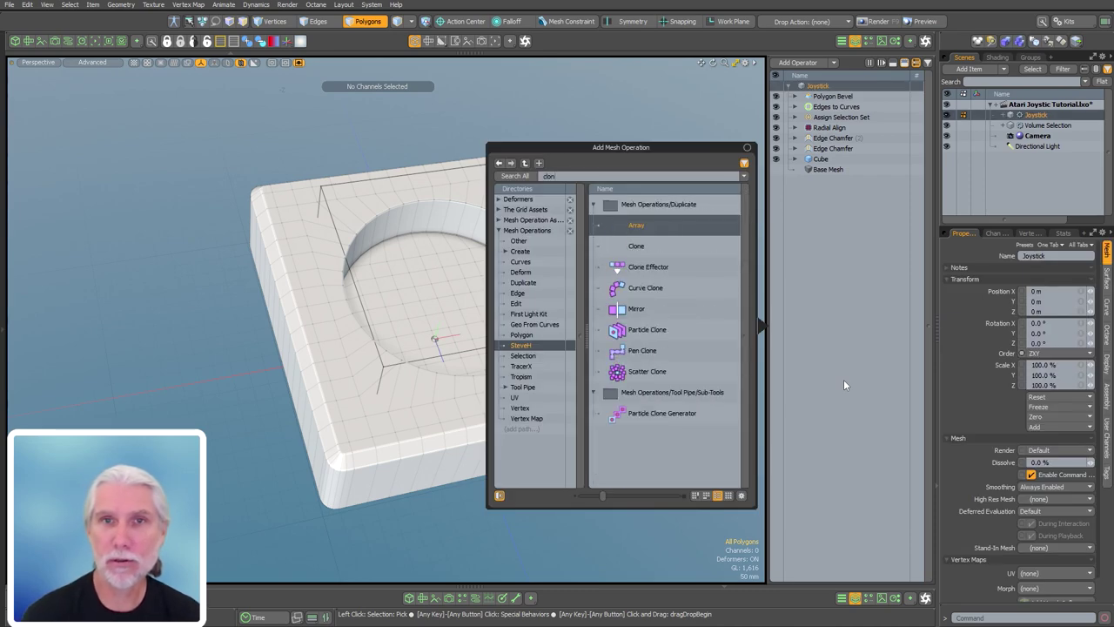
key("Return")
key("ctrl+z")
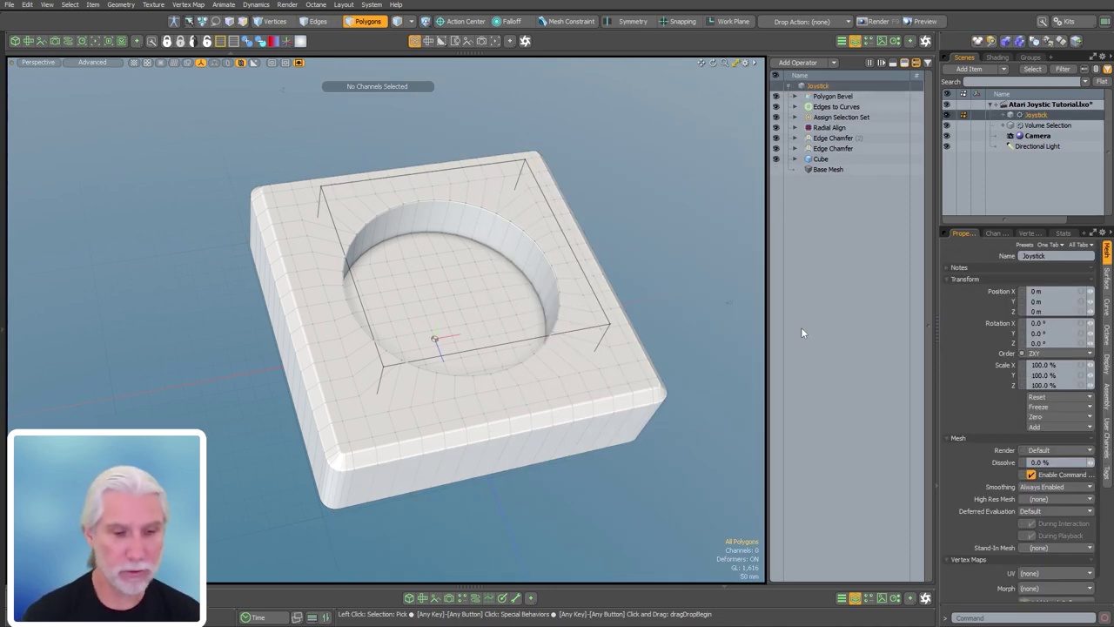
- Add a Clone operation above the Polygon Bevel and check the duplicated body from several angles
double_click(802, 328)
type("clone")
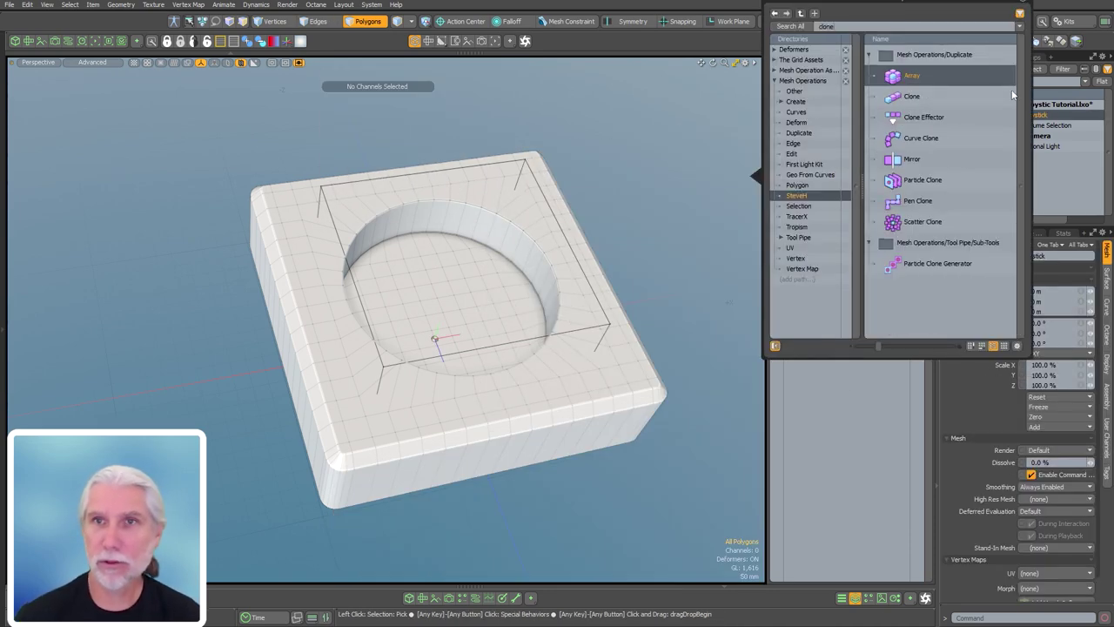
double_click(926, 94)
scroll(459, 380, "down", 2)
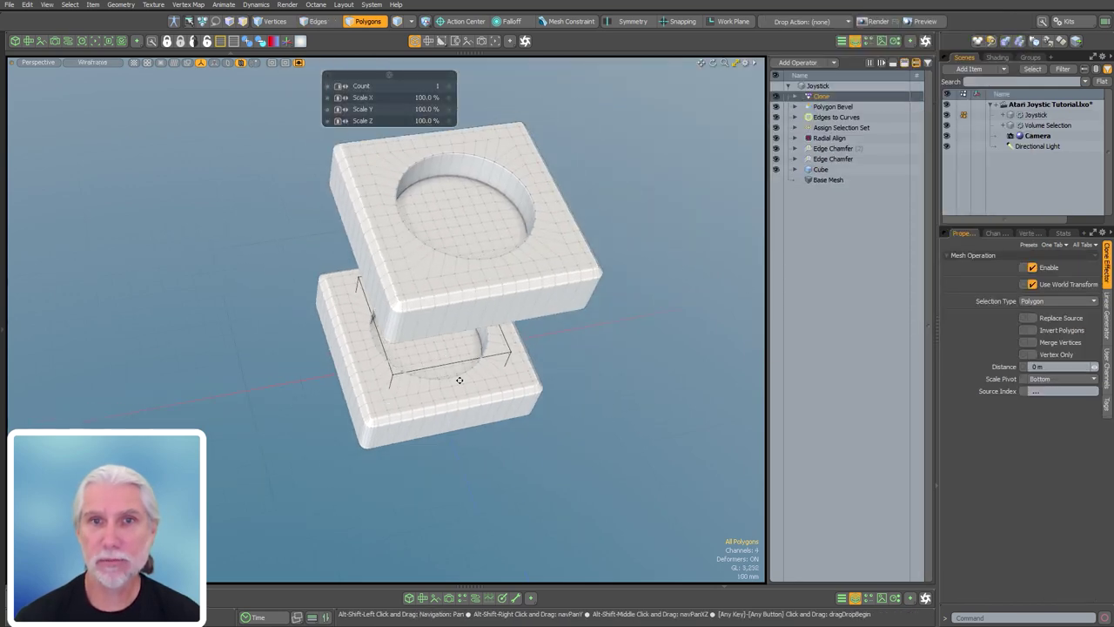
left_click_drag(460, 380, 457, 293, "alt")
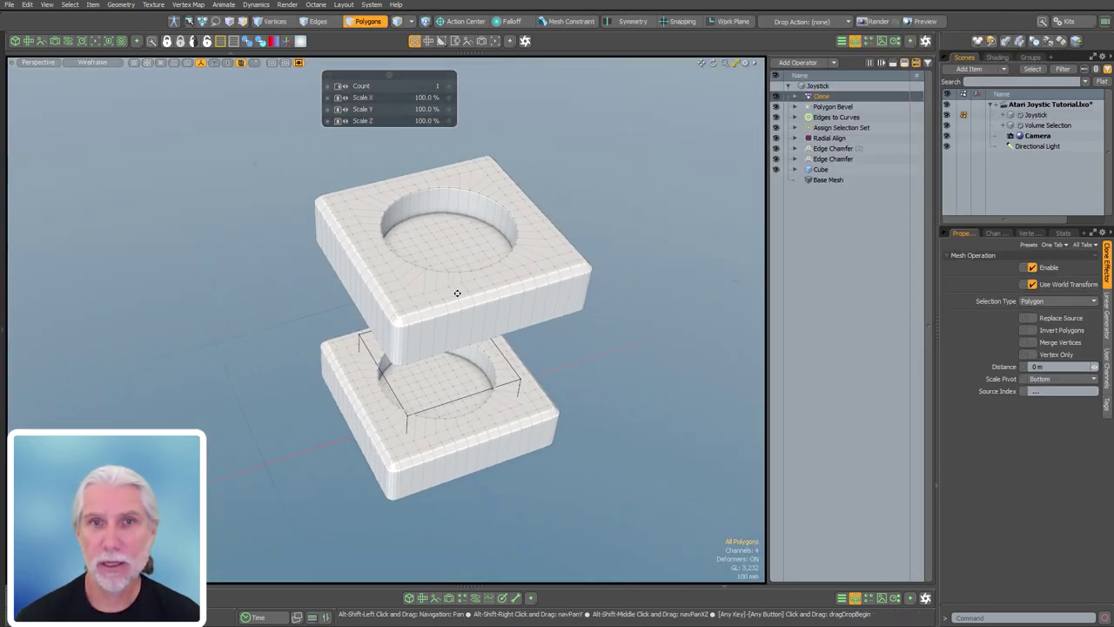
scroll(457, 294, "up", 2)
left_click_drag(659, 372, 672, 350, "alt+shift")
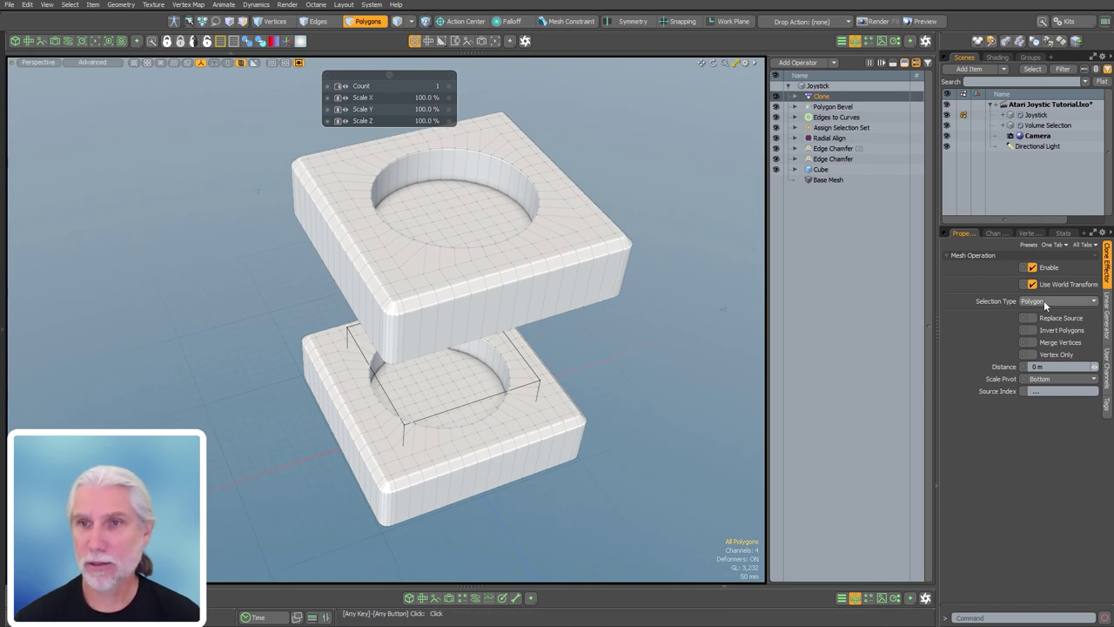
- Add a Select by Previous Operation to the Clone's Selection group, with Polygon Bevel as source item and Front as name
left_click(793, 97)
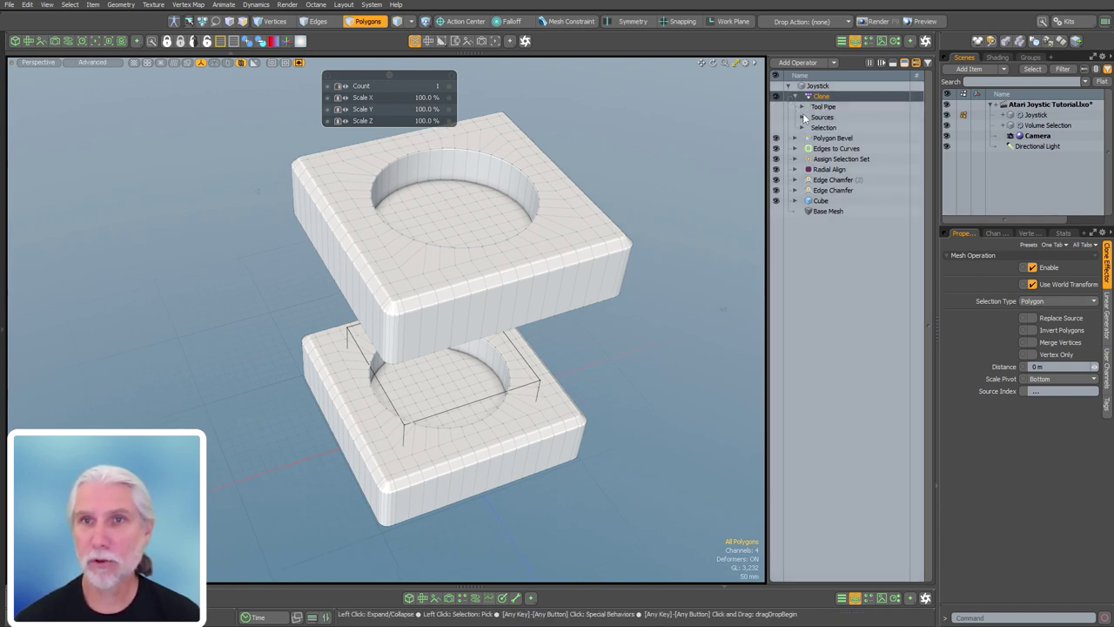
left_click(838, 138)
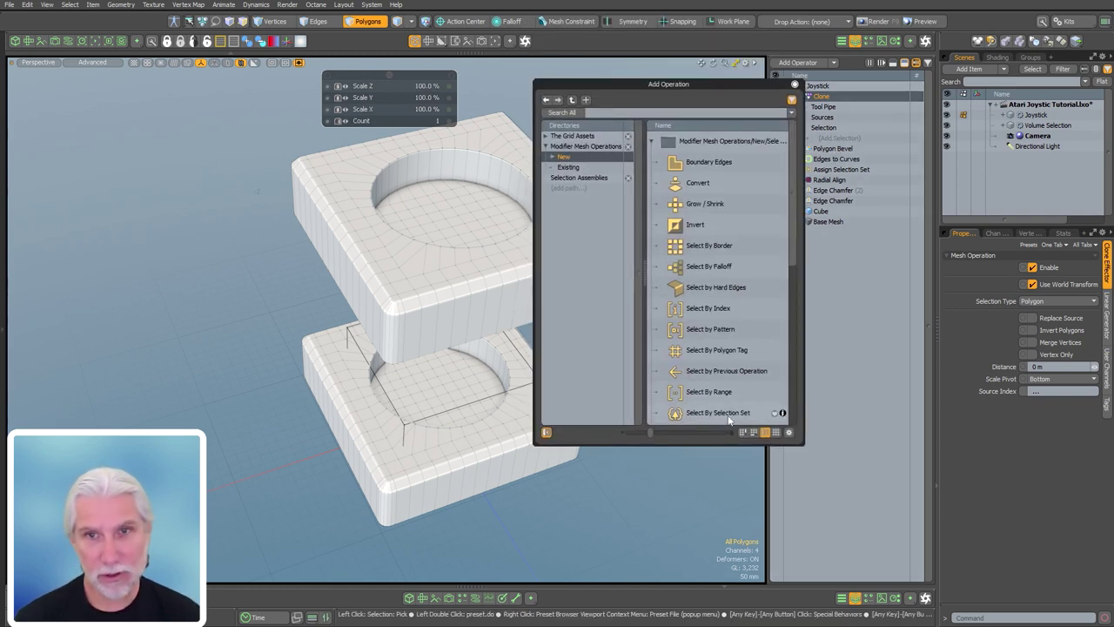
double_click(722, 372)
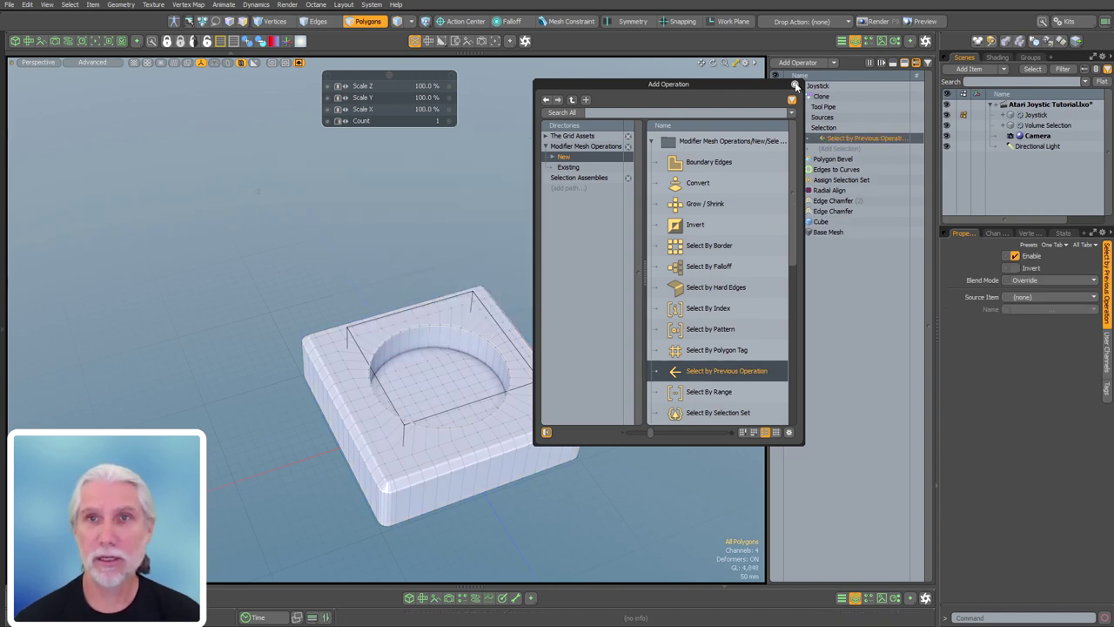
left_click(794, 85)
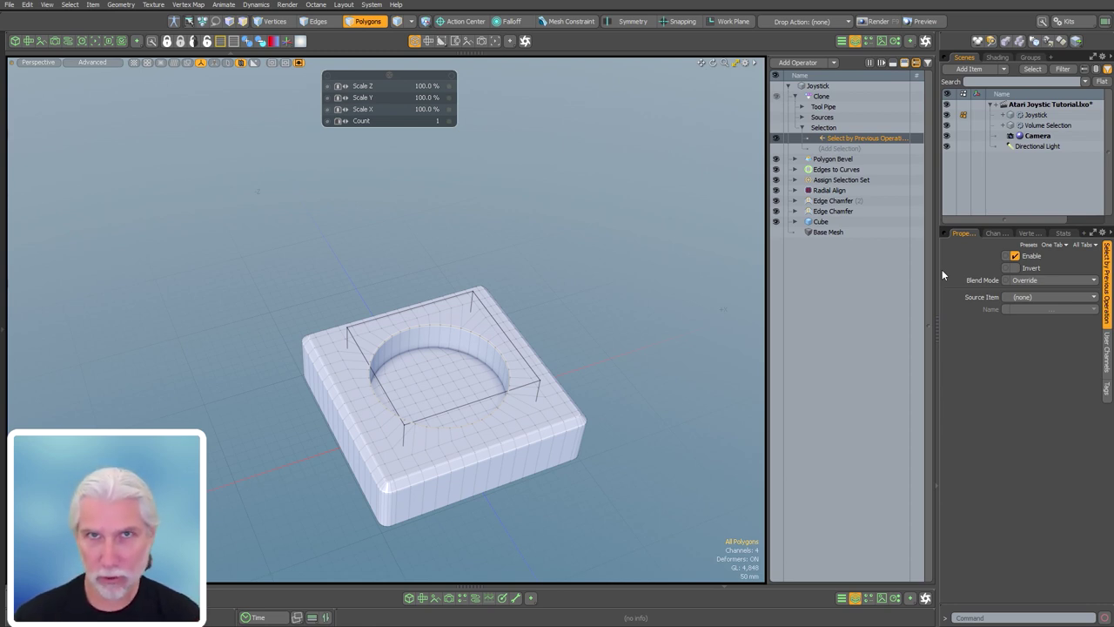
left_click(1029, 297)
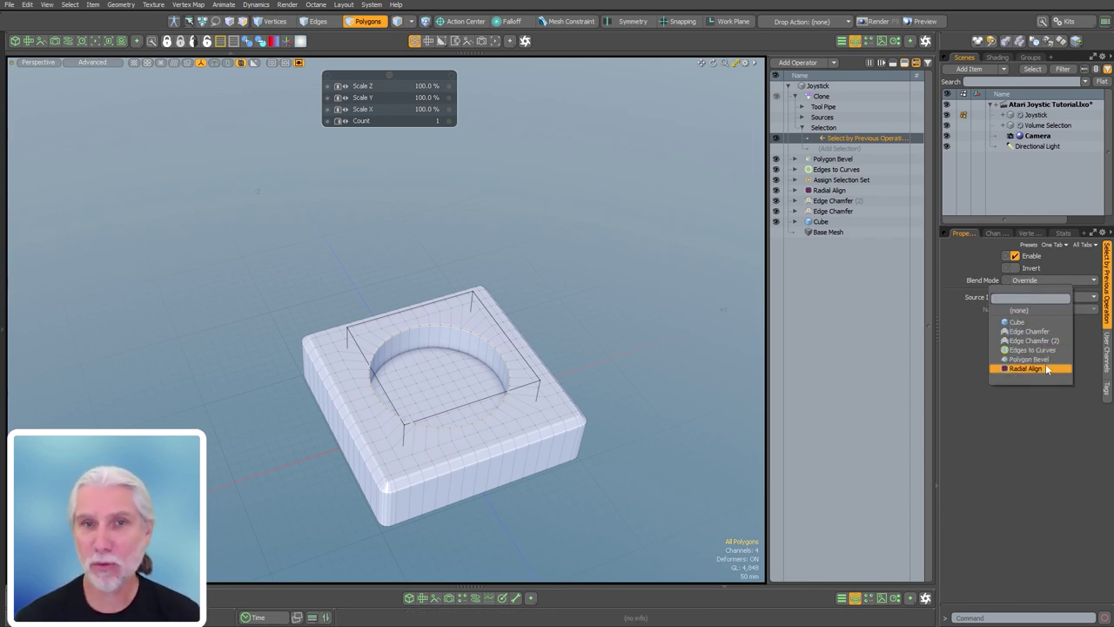
left_click(1040, 359)
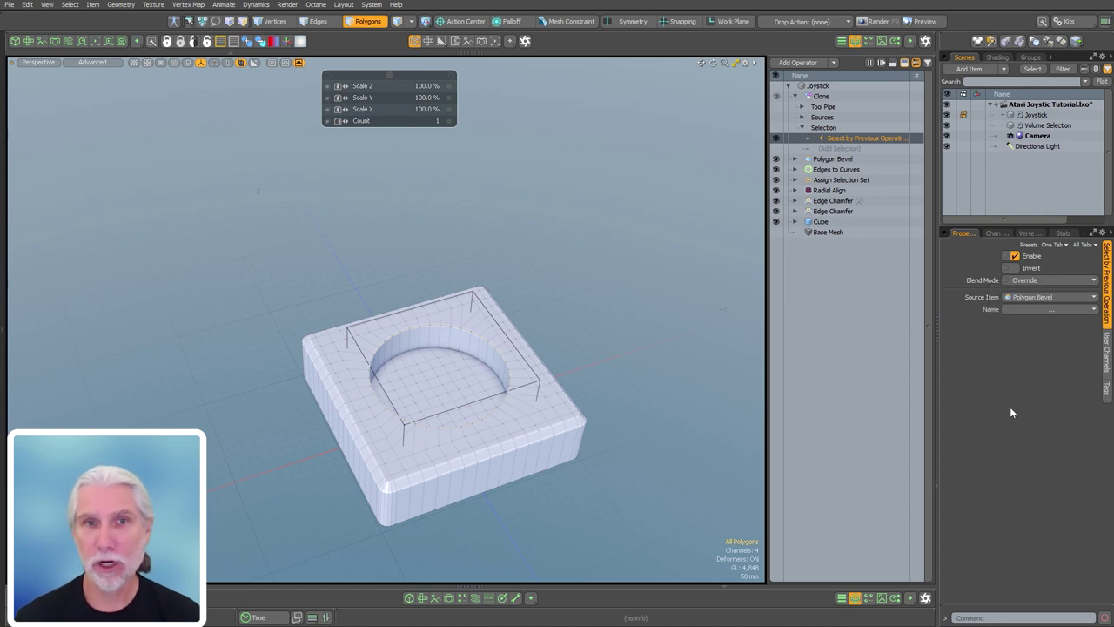
left_click(1043, 309)
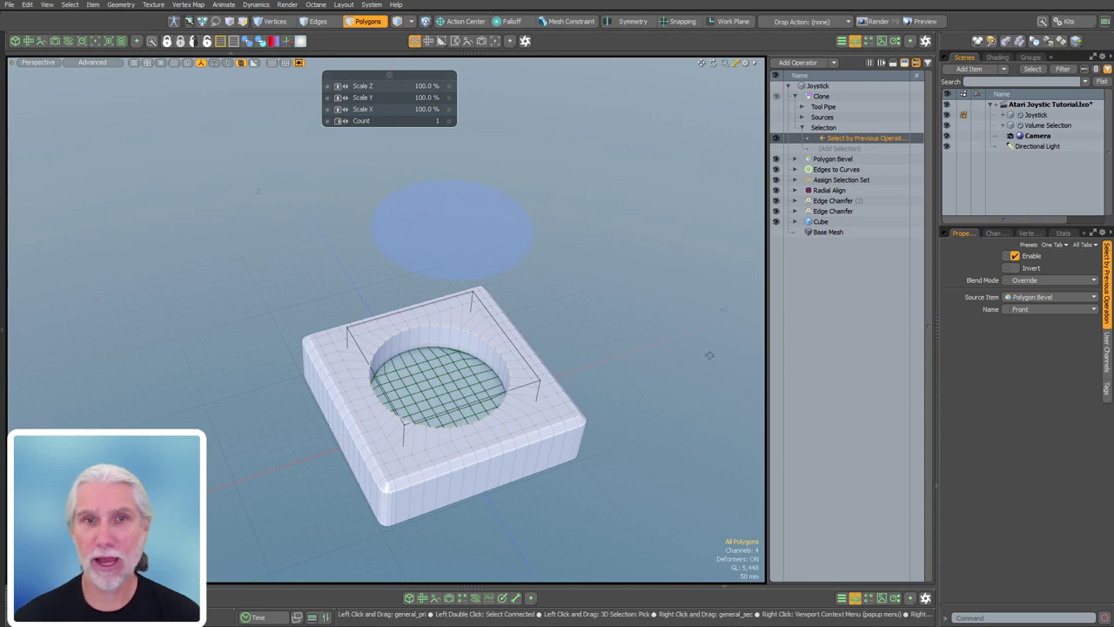
- Set the Clone's linear generator Y offset to 10 mm and collapse the Clone operation
mouse_move(454, 451)
left_mouse_down("alt")
mouse_move(485, 139)
mouse_move(448, 348)
left_mouse_up("alt")
left_click(820, 95)
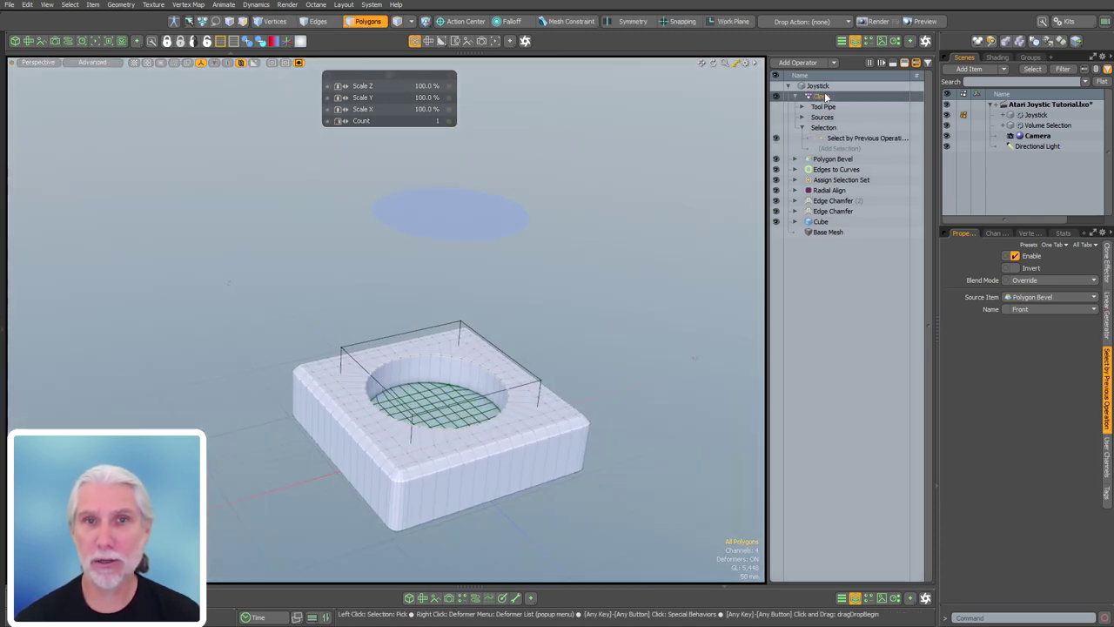
left_click(1104, 264)
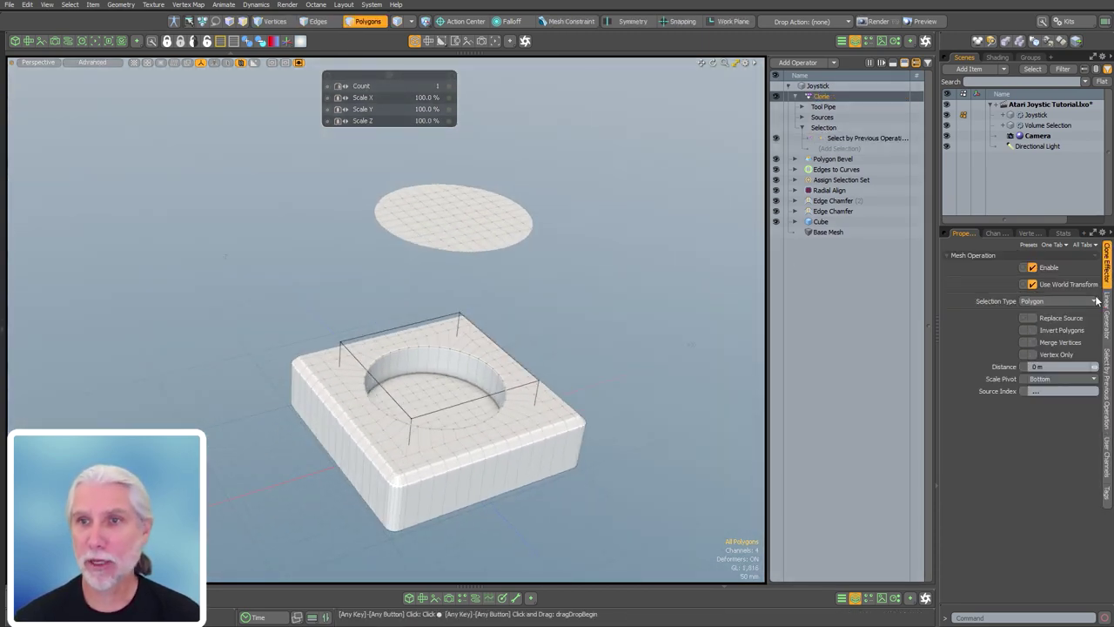
left_click(1106, 313)
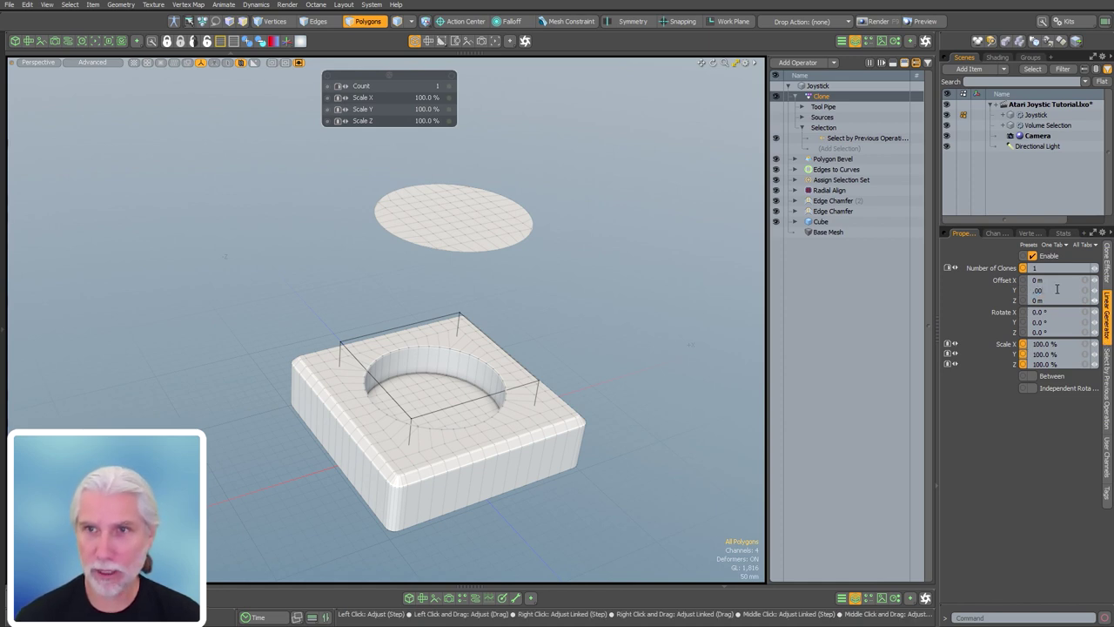
key("Return")
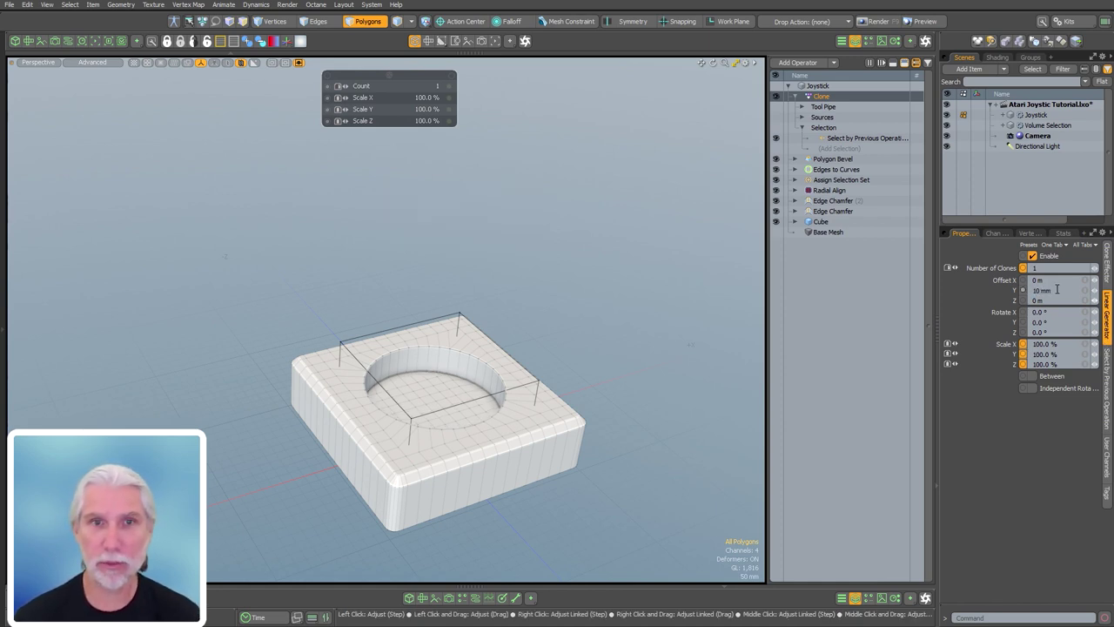
left_click(808, 96)
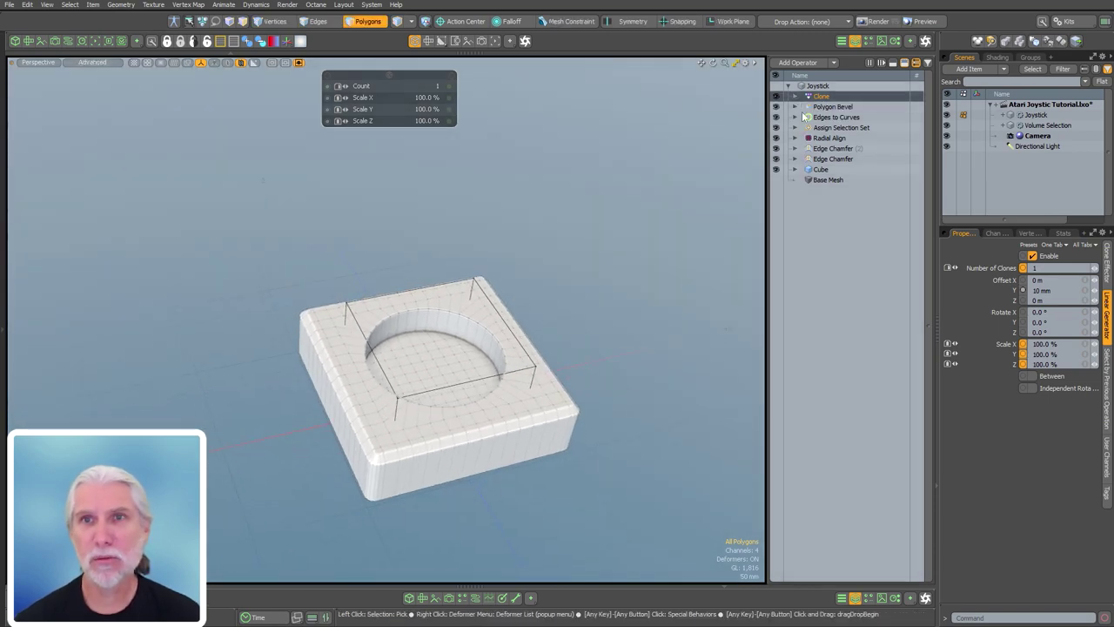
- Add a Polygon Merge mesh operation above the Clone in the Joystick's stack
key("space")
double_click(815, 385)
type("p")
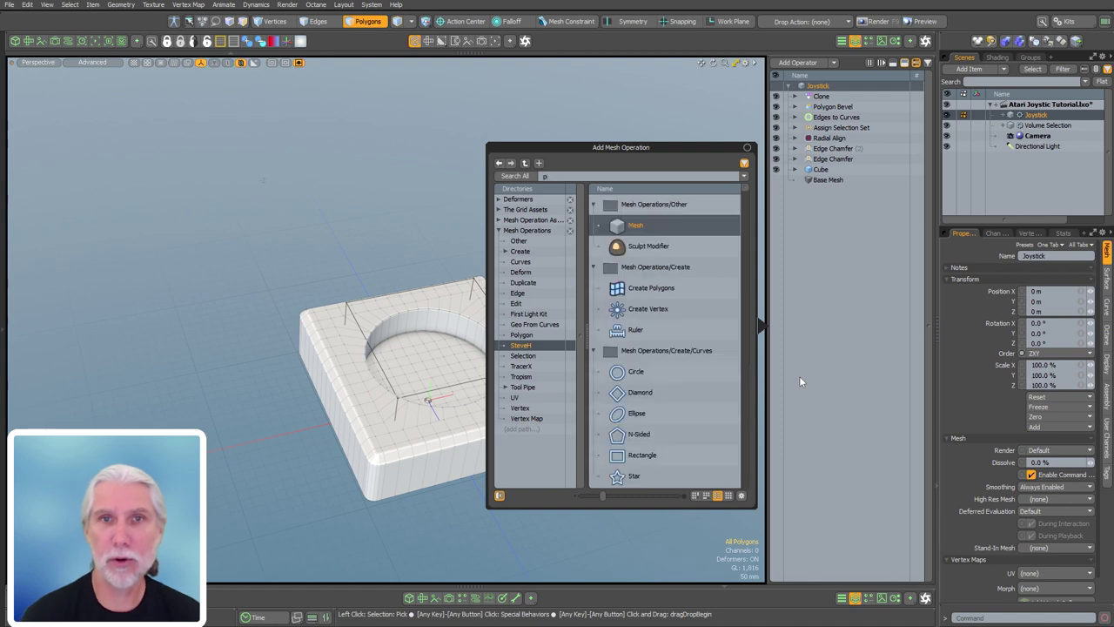
type("olygon me")
key("Return")
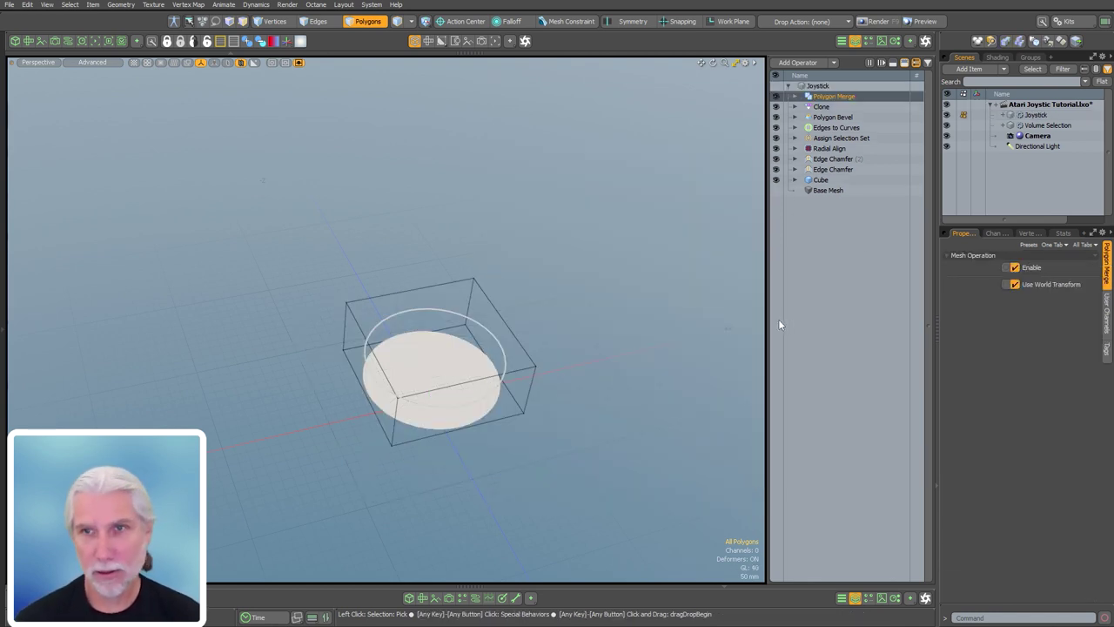
- Add a Select by Previous Operation to the Polygon Merge's Selection group
left_click(795, 97)
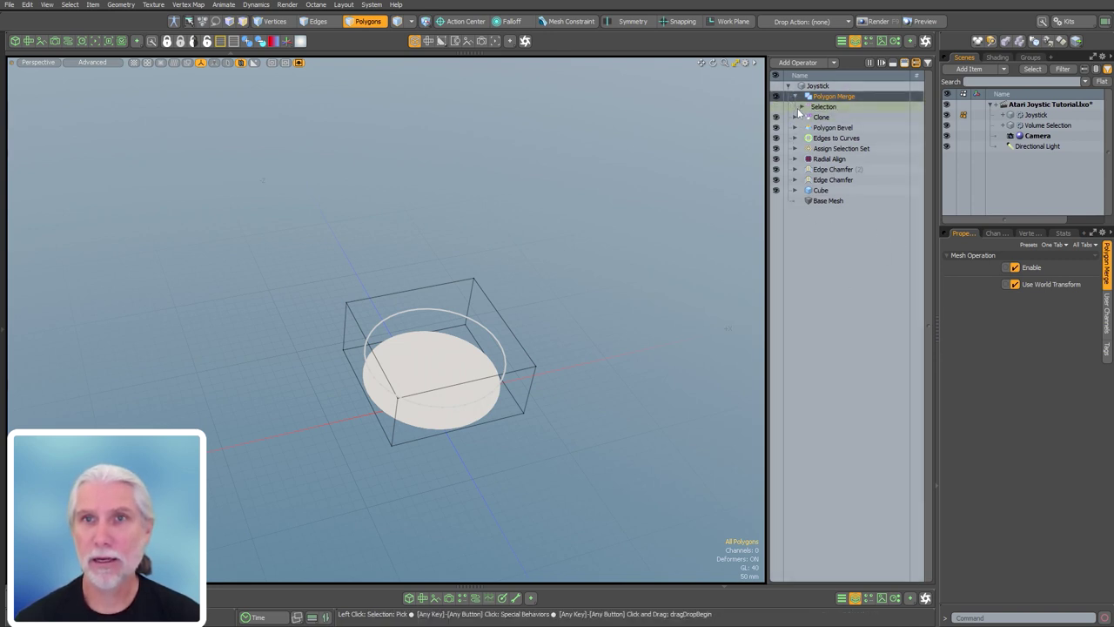
left_click(839, 114)
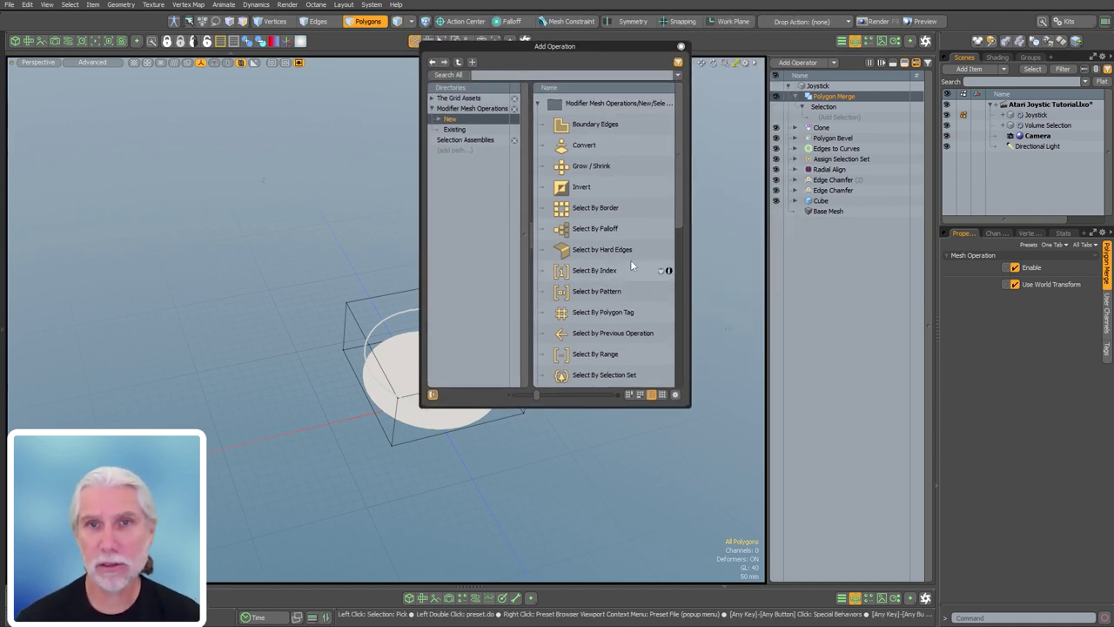
left_click(597, 336)
double_click(596, 333)
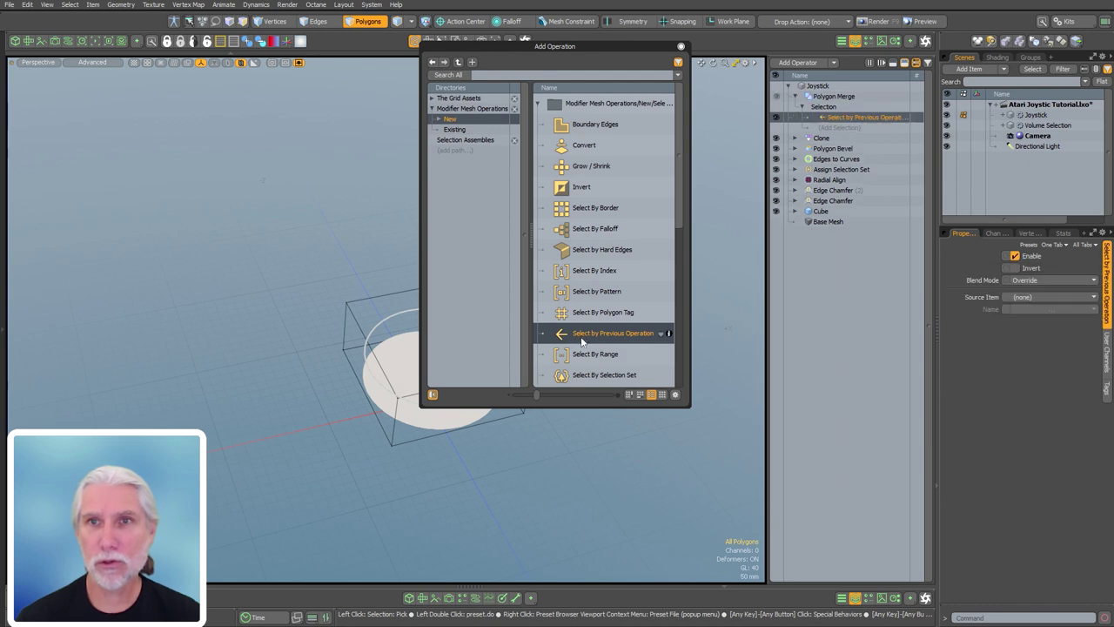
left_click(682, 47)
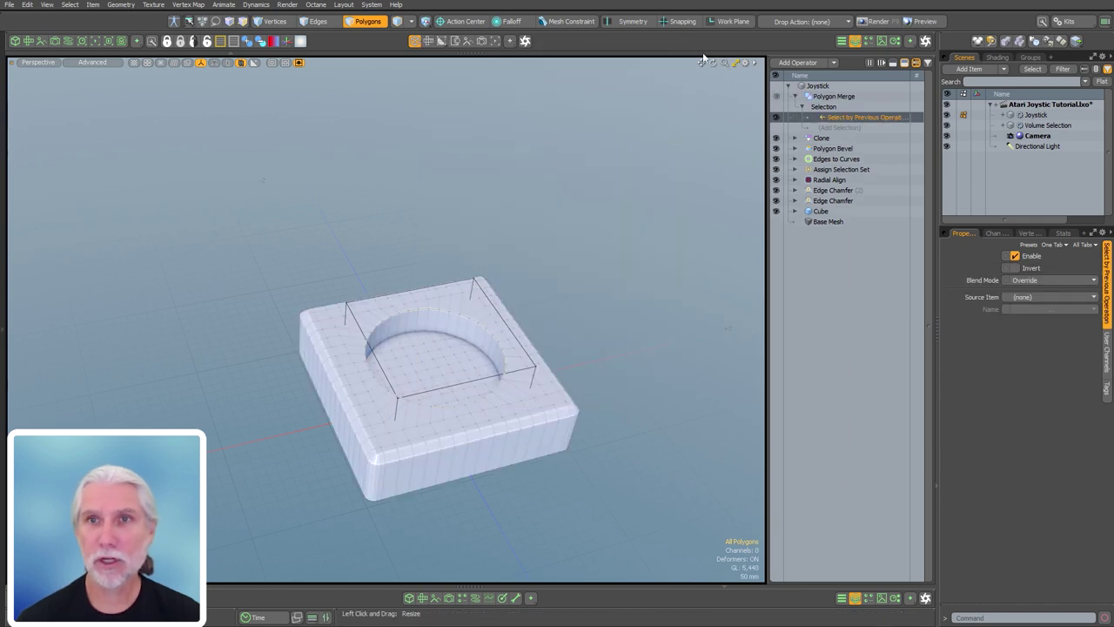
- Limit the Polygon Merge to source item Clone with name Cloned Polygons, inspect the merged disc, and collapse the operation
left_click(1018, 298)
left_click(1035, 324)
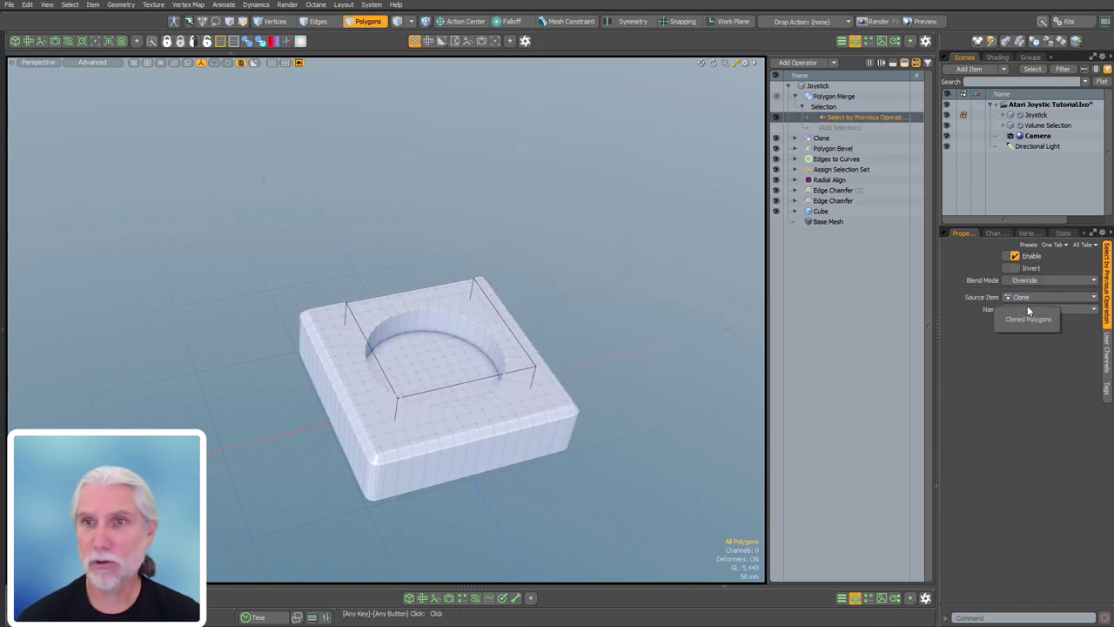
left_click(1036, 309)
left_click(1027, 319)
mouse_move(609, 347)
left_mouse_down("alt")
mouse_move(542, 350)
mouse_move(604, 345)
left_mouse_up("alt")
left_click(842, 98)
left_click_drag(646, 301, 505, 435, "alt")
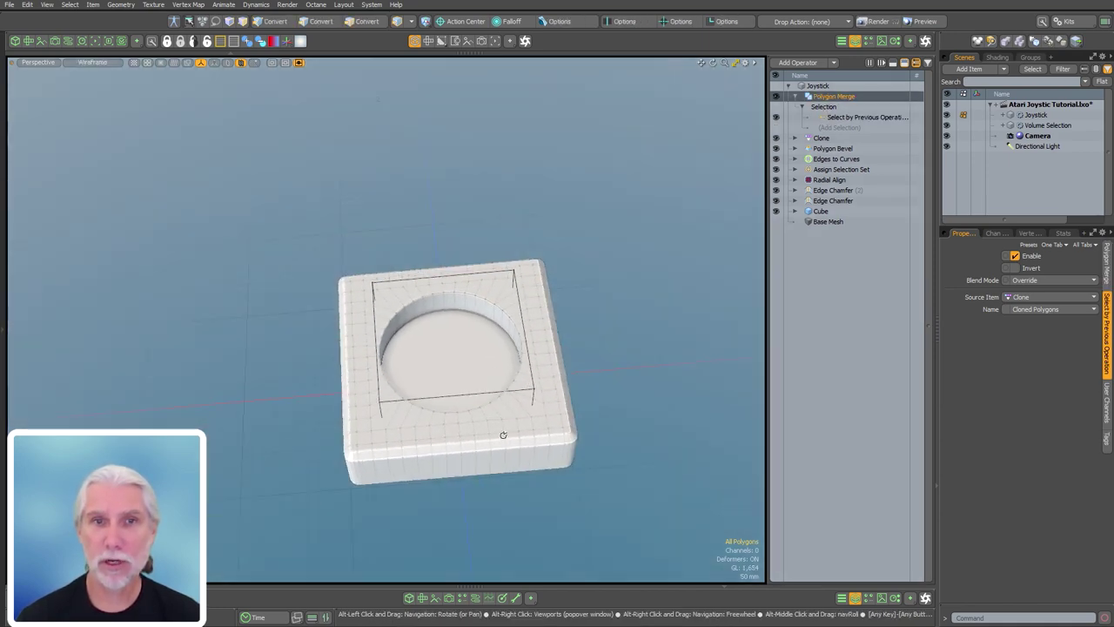
left_click_drag(430, 362, 545, 249, "ctrl+alt")
left_click(793, 97)
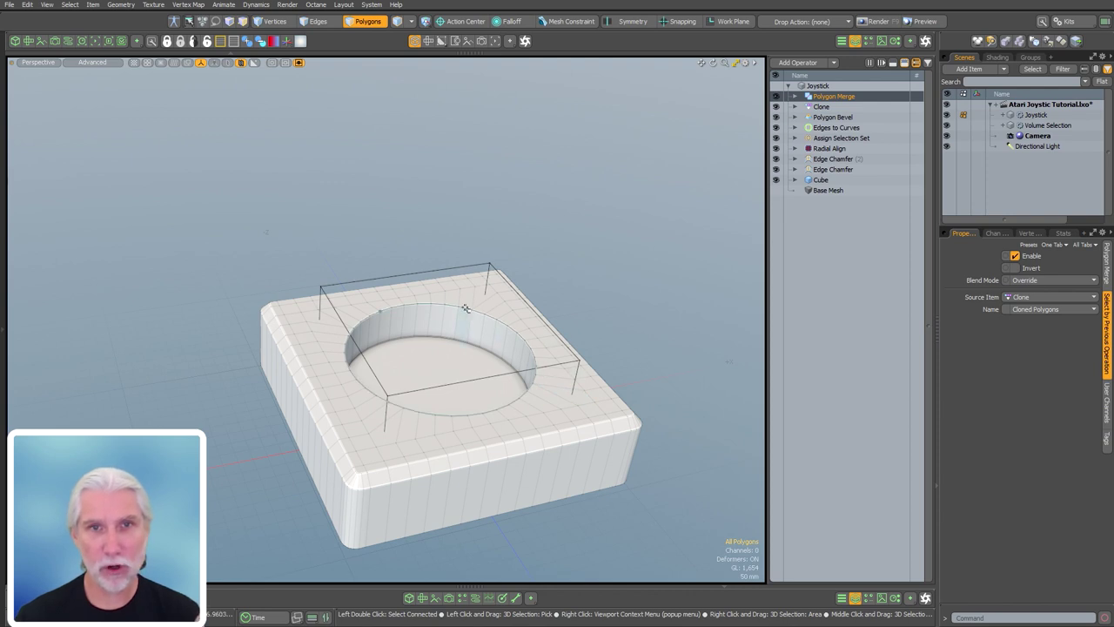
- Add an Assign Selection Set operation to the Joystick and move it between the Polygon Merge and the Clone
left_click_drag(469, 356, 474, 328, "alt+shift")
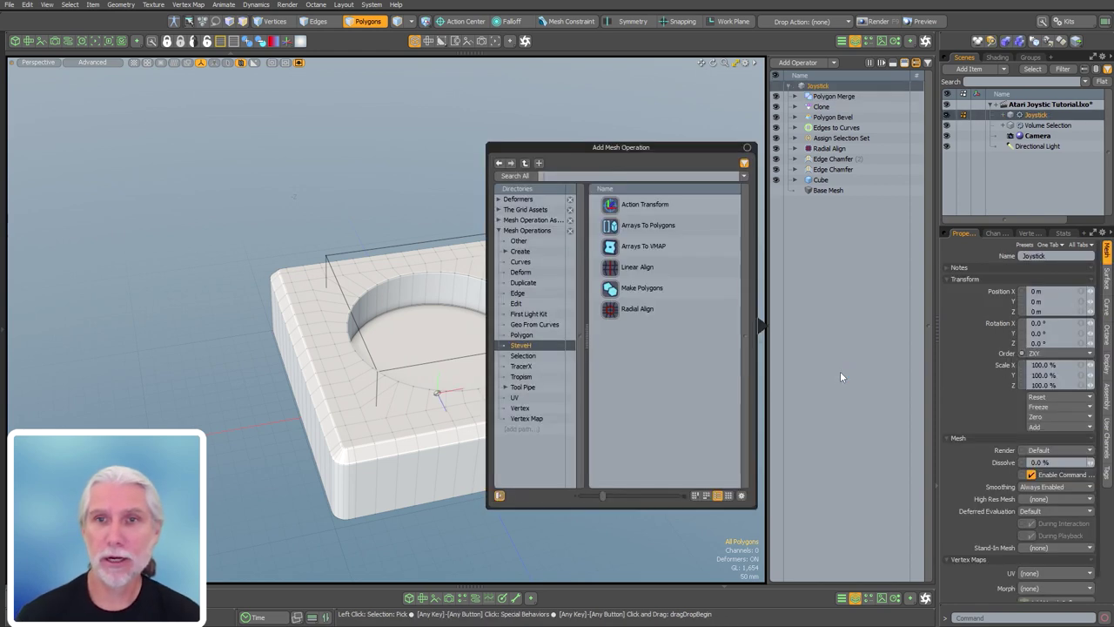
type("ssi")
key("Return")
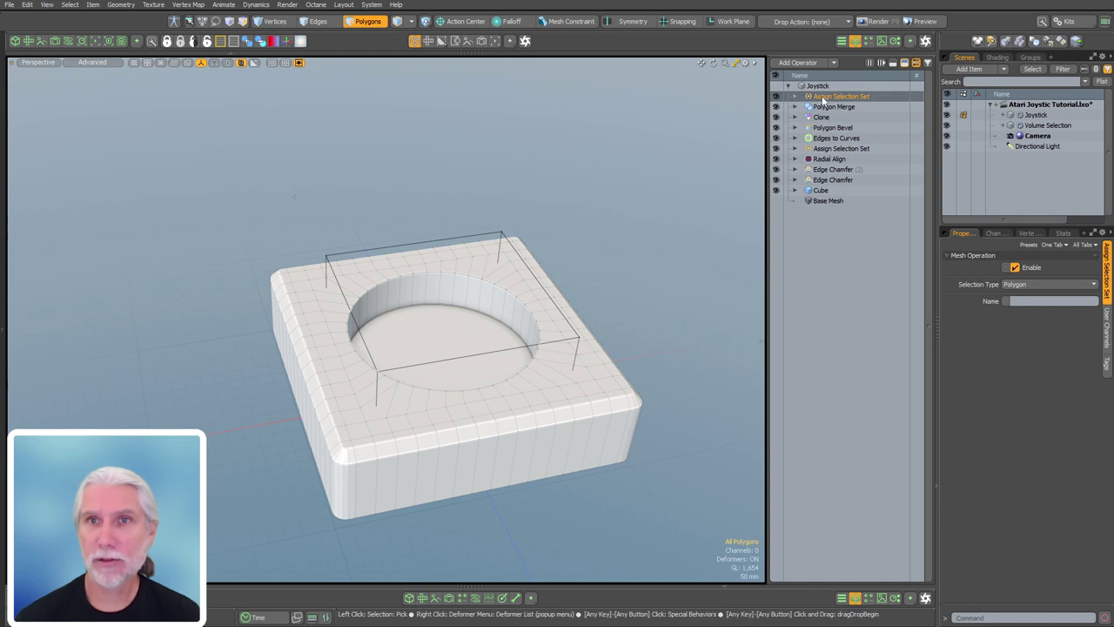
left_click_drag(823, 100, 848, 114)
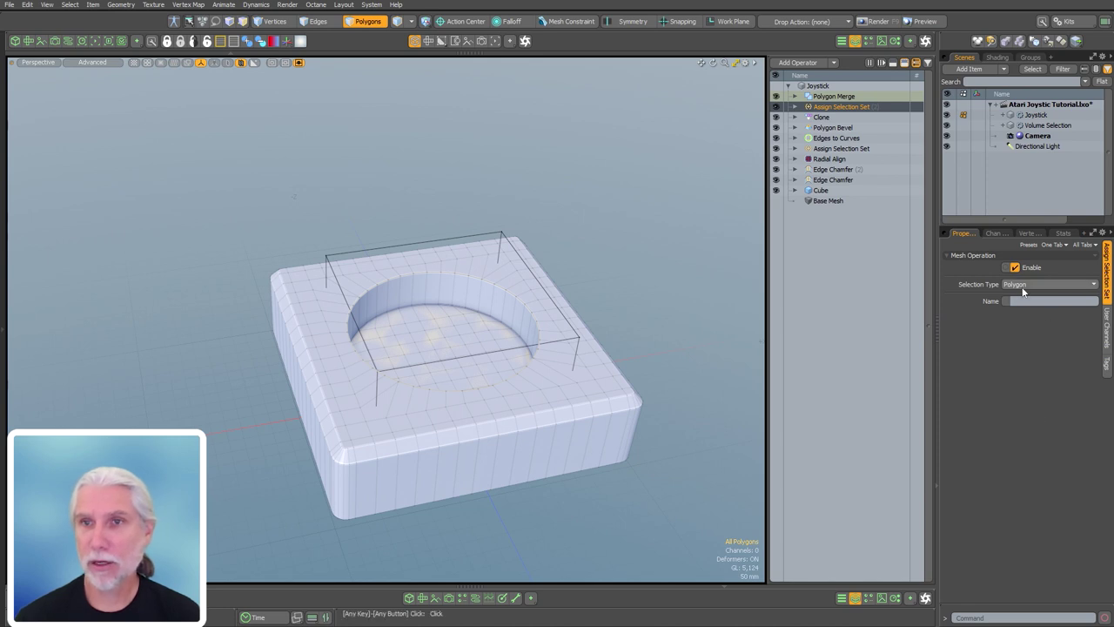
- Add a Select by Previous Operation to the new Assign Selection Set, with Clone as source item and Cloned Polygons as name
left_click(794, 106)
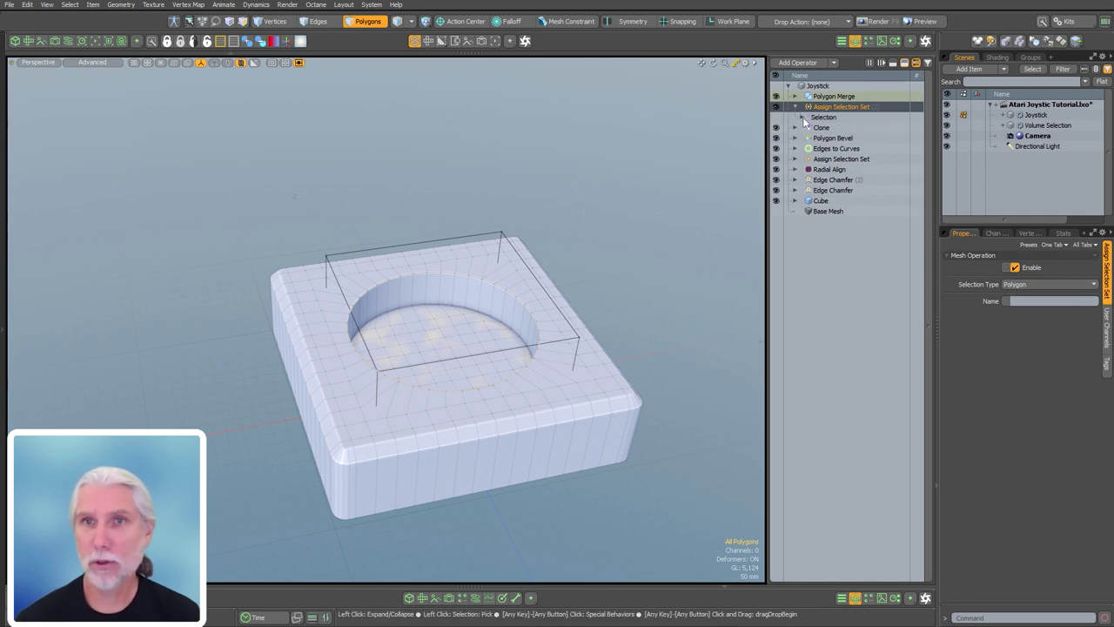
left_click(839, 127)
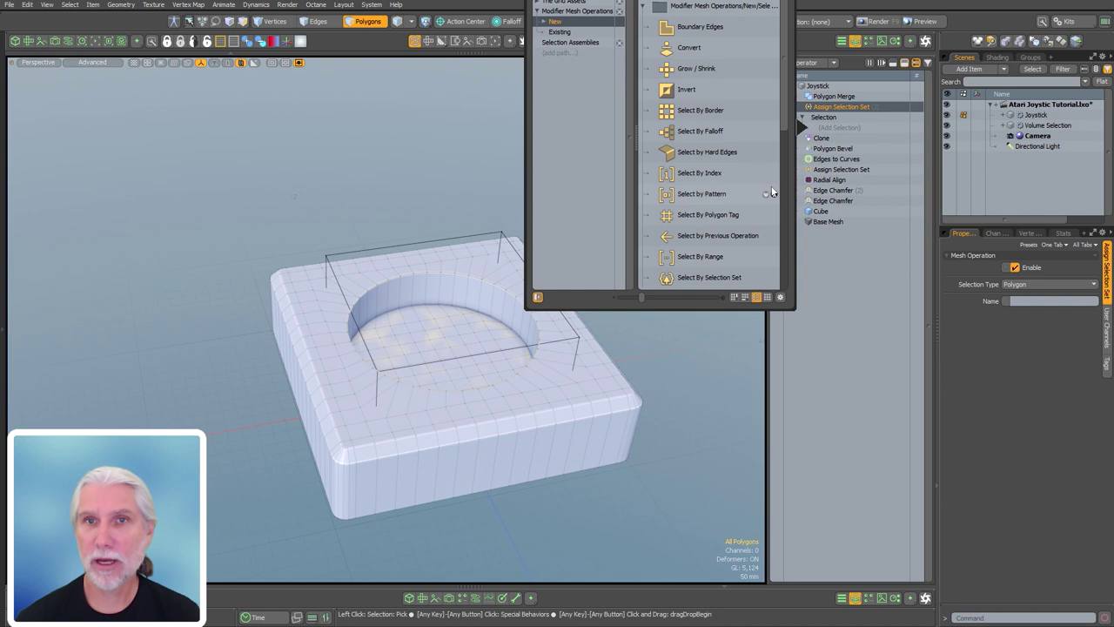
left_click(714, 233)
left_click(1027, 297)
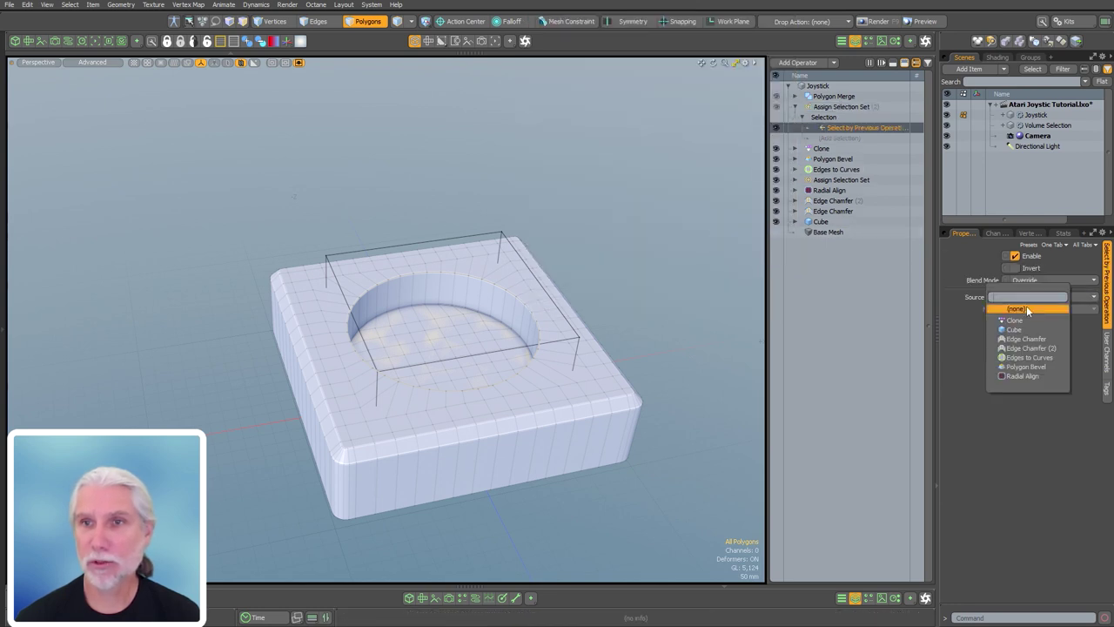
left_click(1030, 310)
left_click(1034, 310)
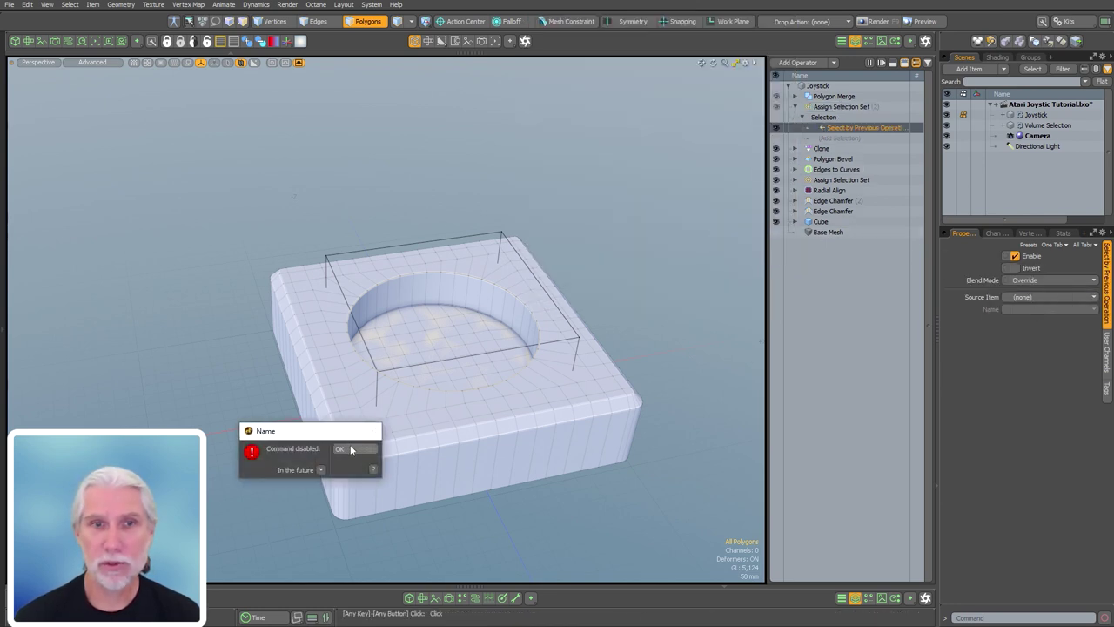
left_click(350, 449)
left_click(1024, 298)
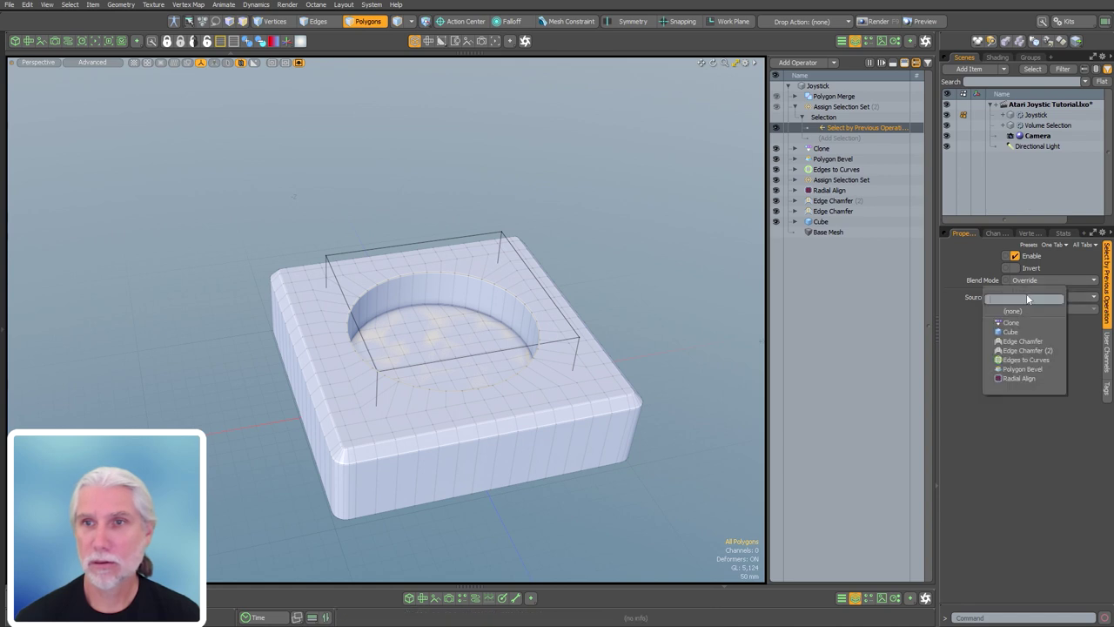
left_click(1012, 322)
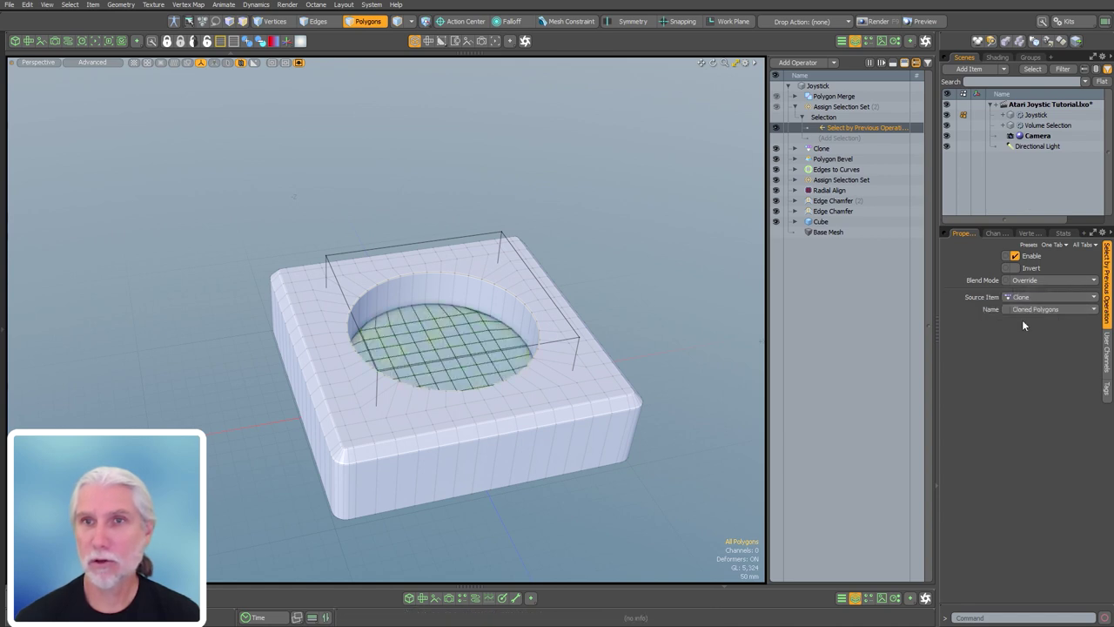
- Name the new polygon selection set Rubber and collapse the Assign Selection Set operation
left_click(841, 106)
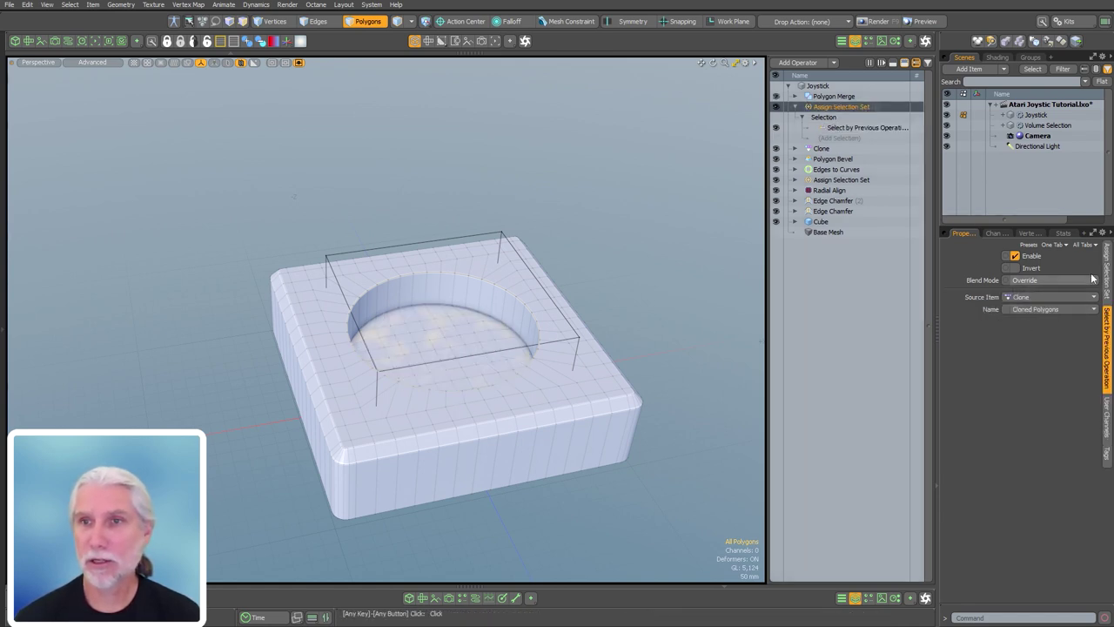
left_click(1106, 270)
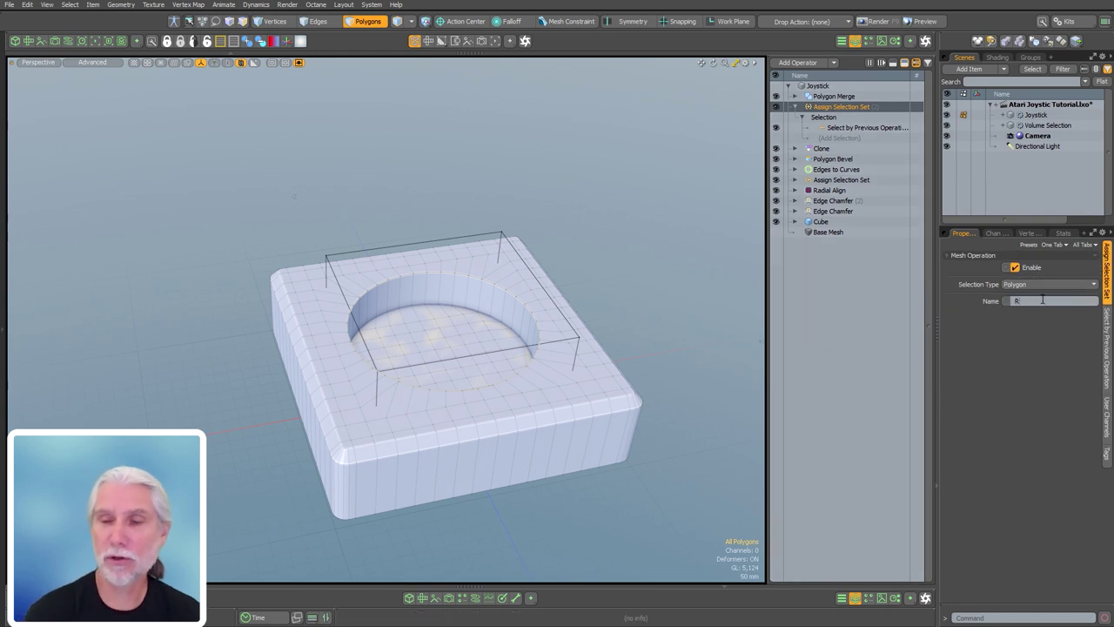
key("Return")
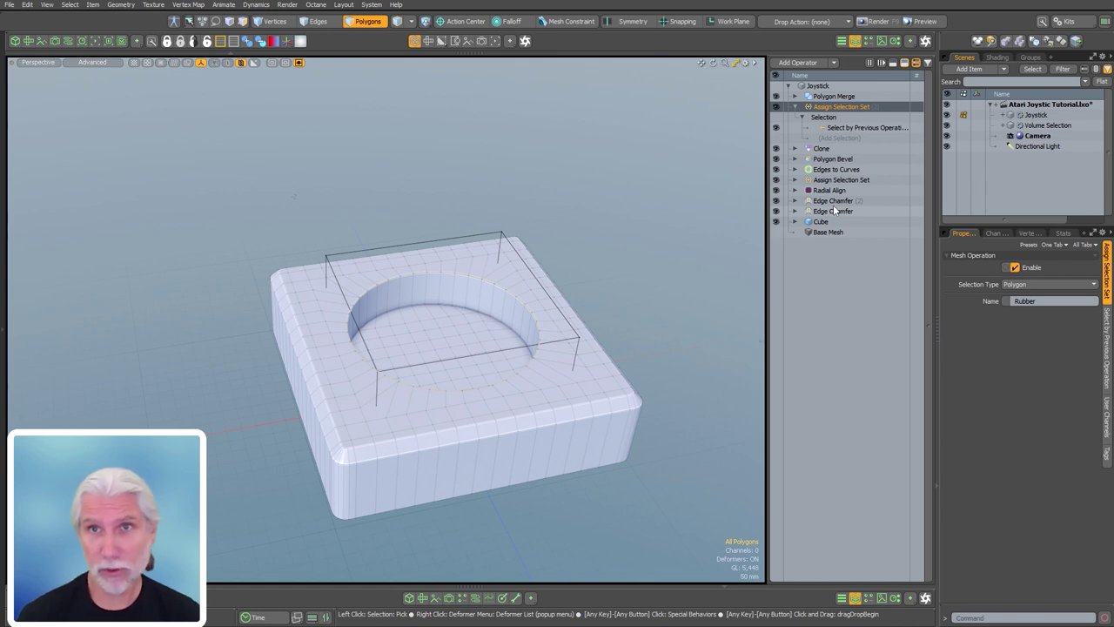
left_click(794, 106)
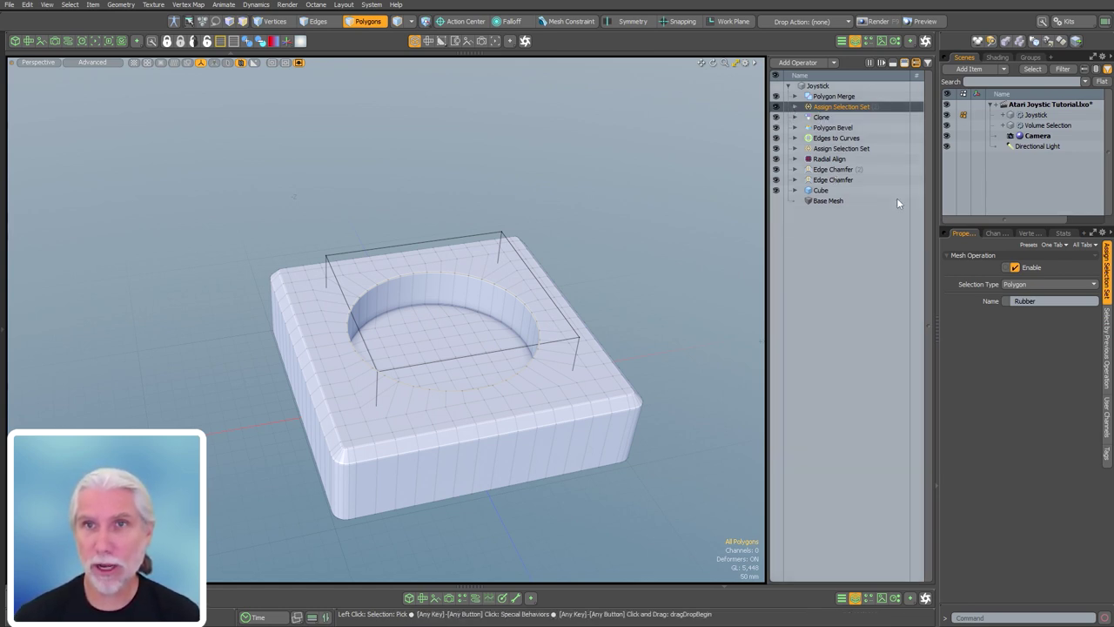
- Select the Rubber polygon set from the statistics to check which polygons it contains, and clear the selection
left_click(1063, 233)
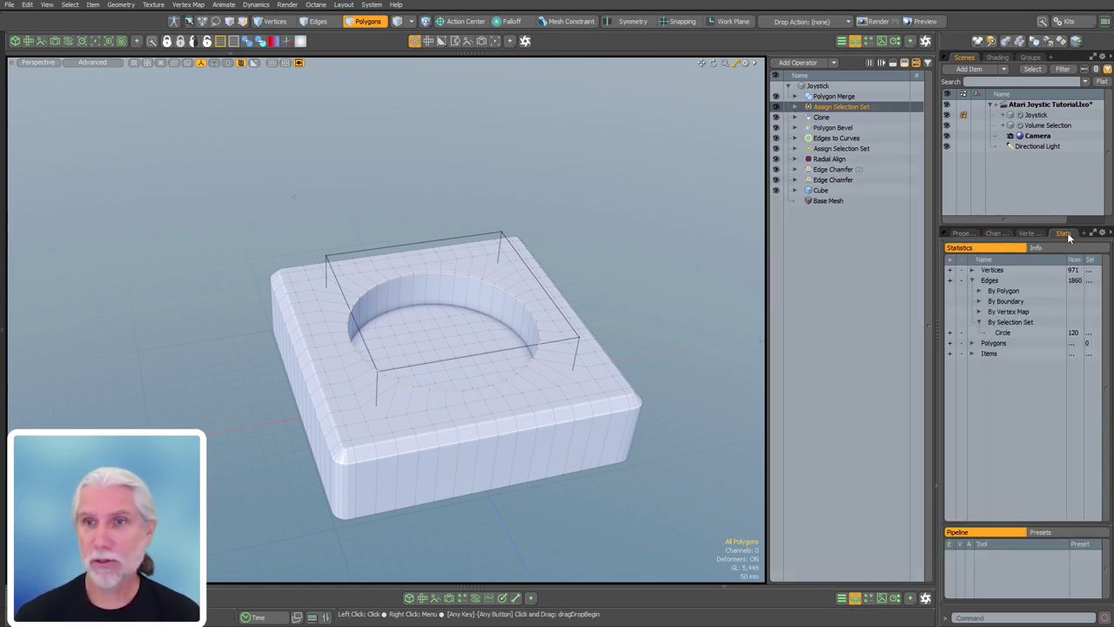
left_click(971, 343)
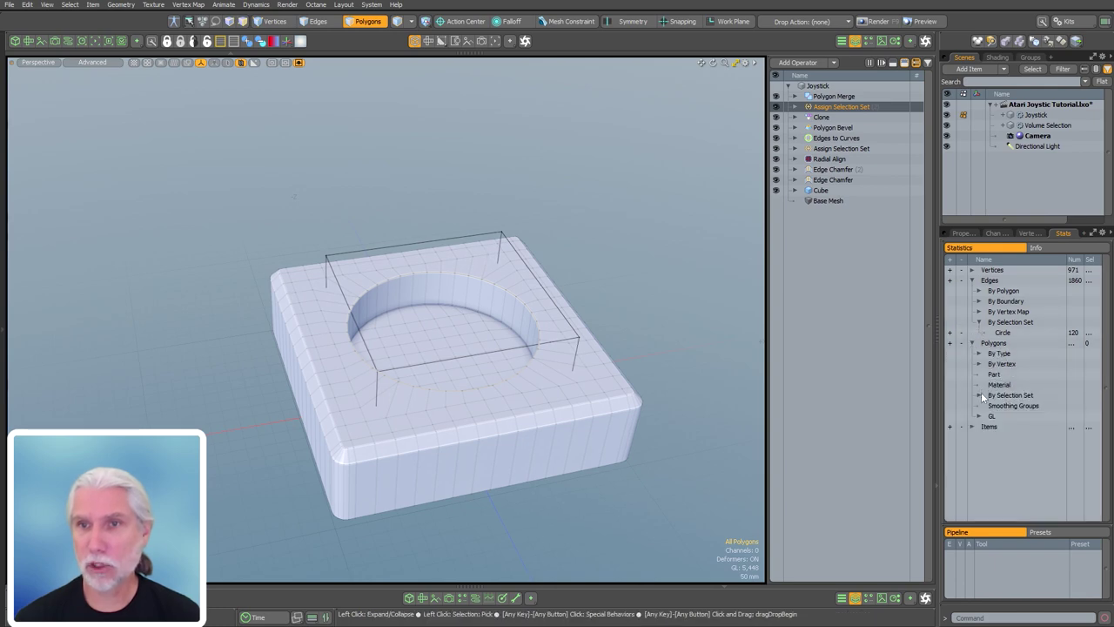
left_click(979, 395)
left_click(950, 406)
left_click_drag(417, 470, 433, 530, "alt")
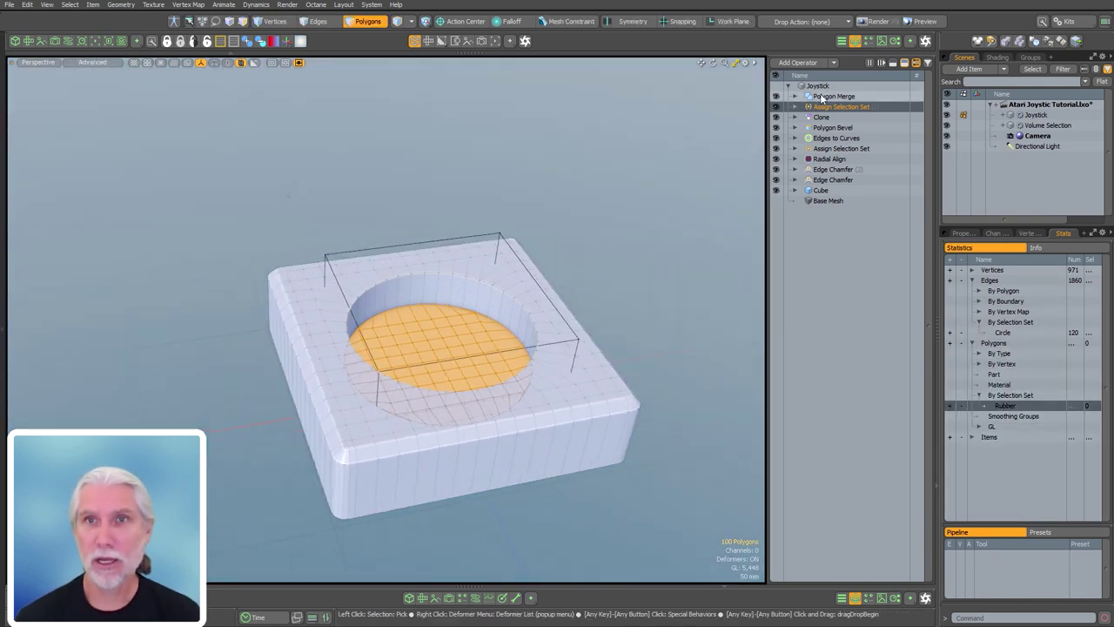
left_click(831, 96)
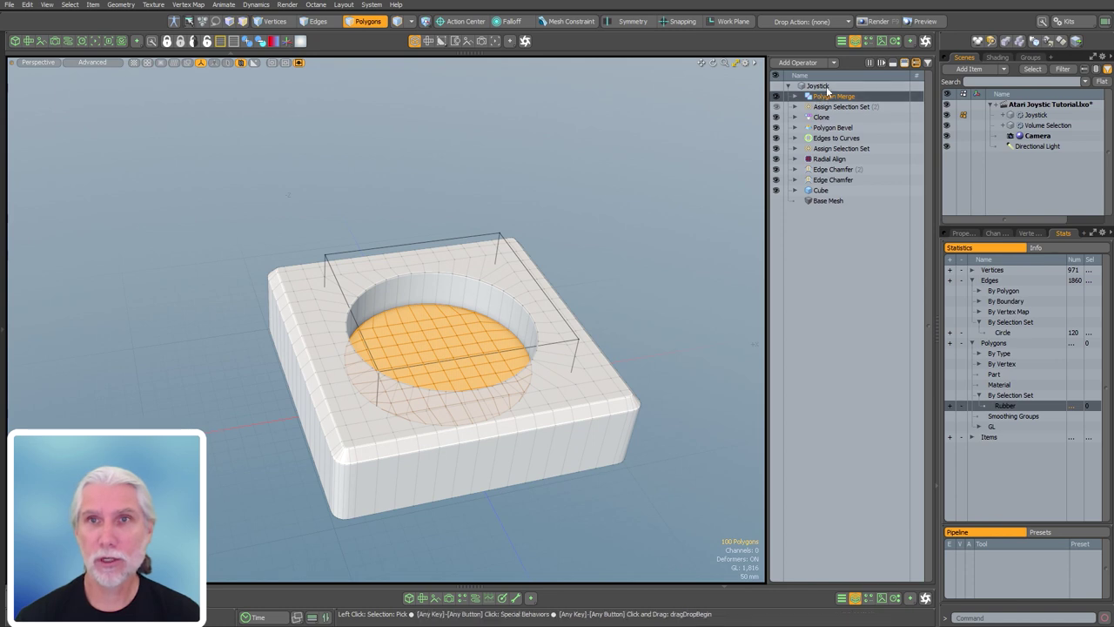
left_click(822, 86)
left_click(629, 249)
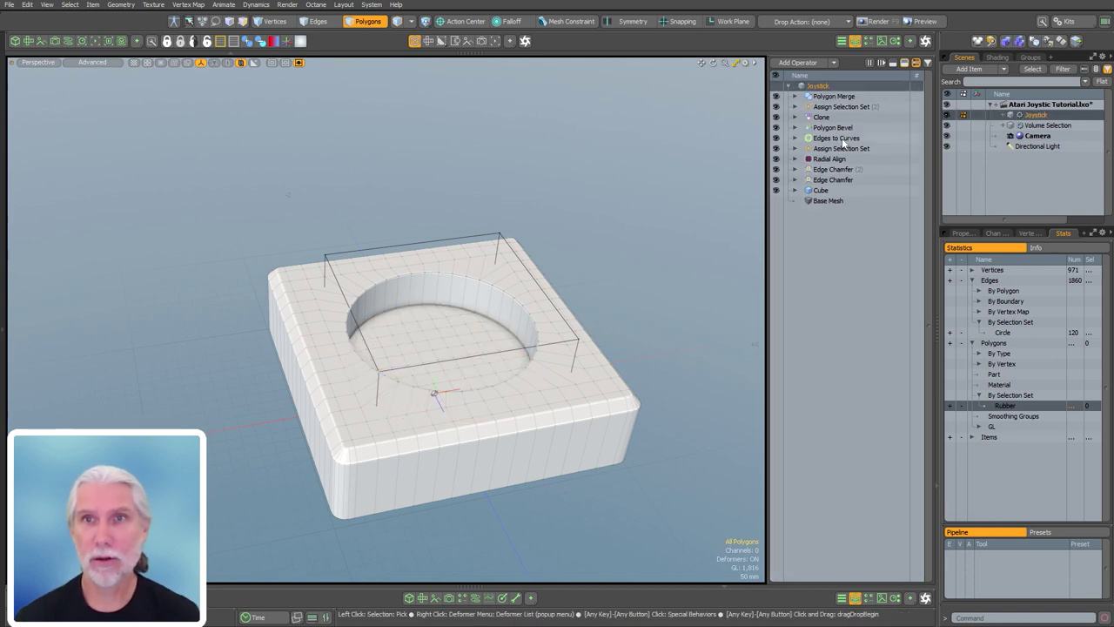
- Remove the Select by Previous Operation from the Polygon Merge's selection, declining to delete the disconnected item
left_click(834, 96)
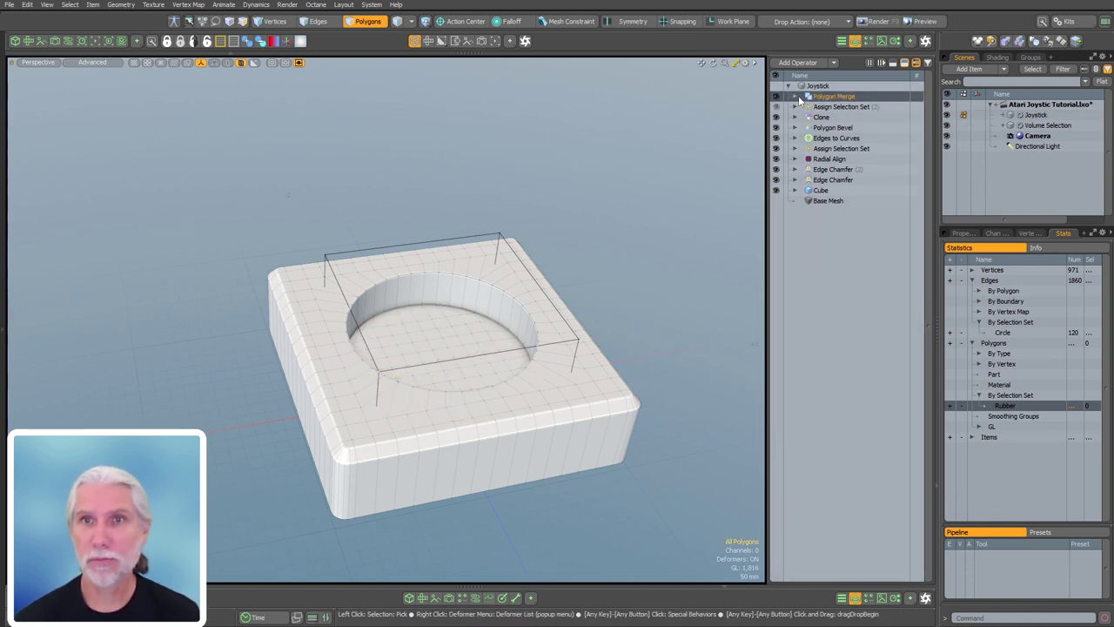
left_click(819, 333)
left_click_drag(593, 292, 551, 265, "alt+shift")
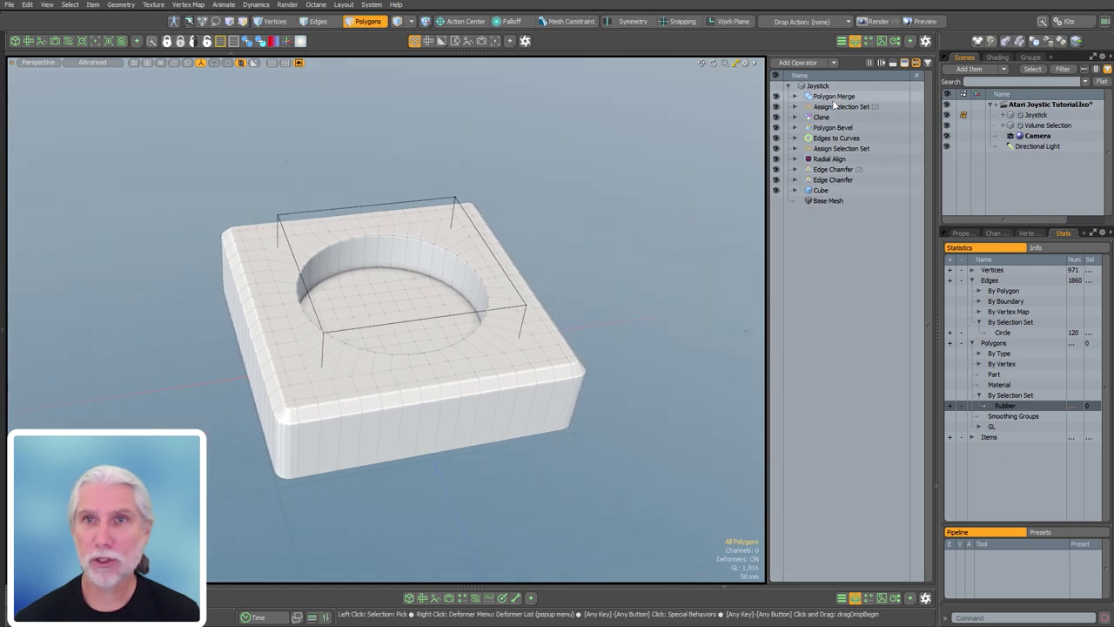
left_click(850, 96)
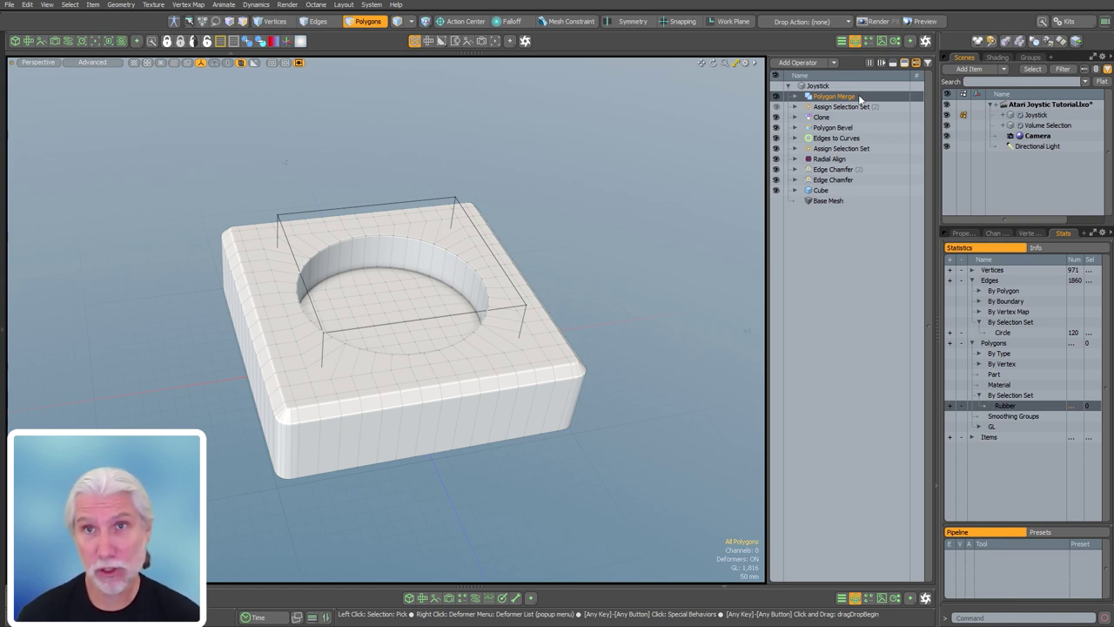
left_click(794, 96)
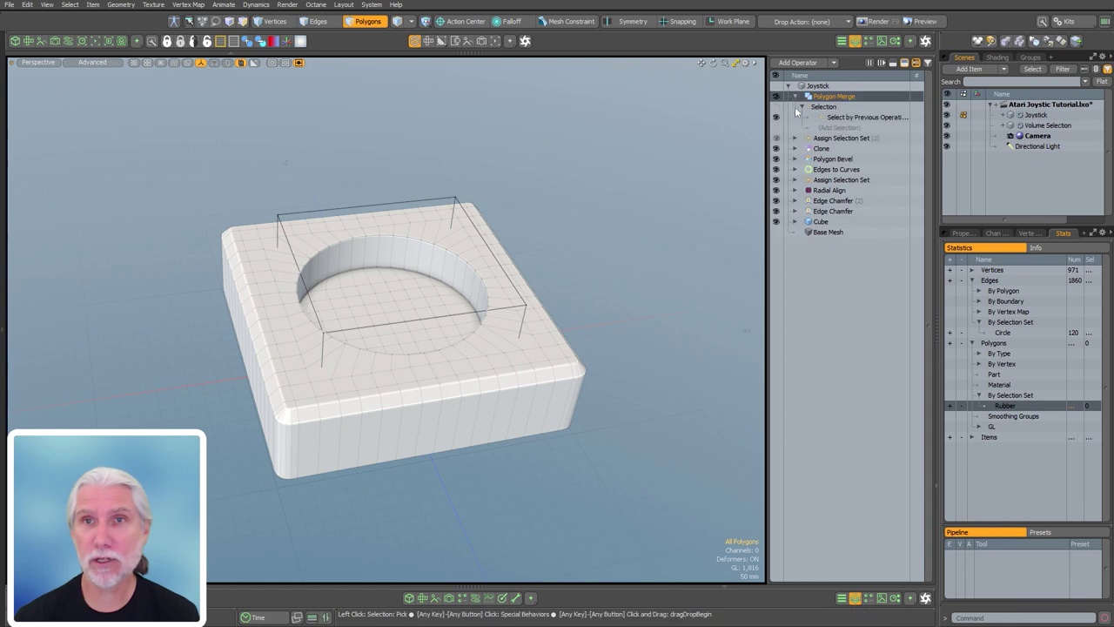
mouse_move(871, 119)
left_click(907, 117)
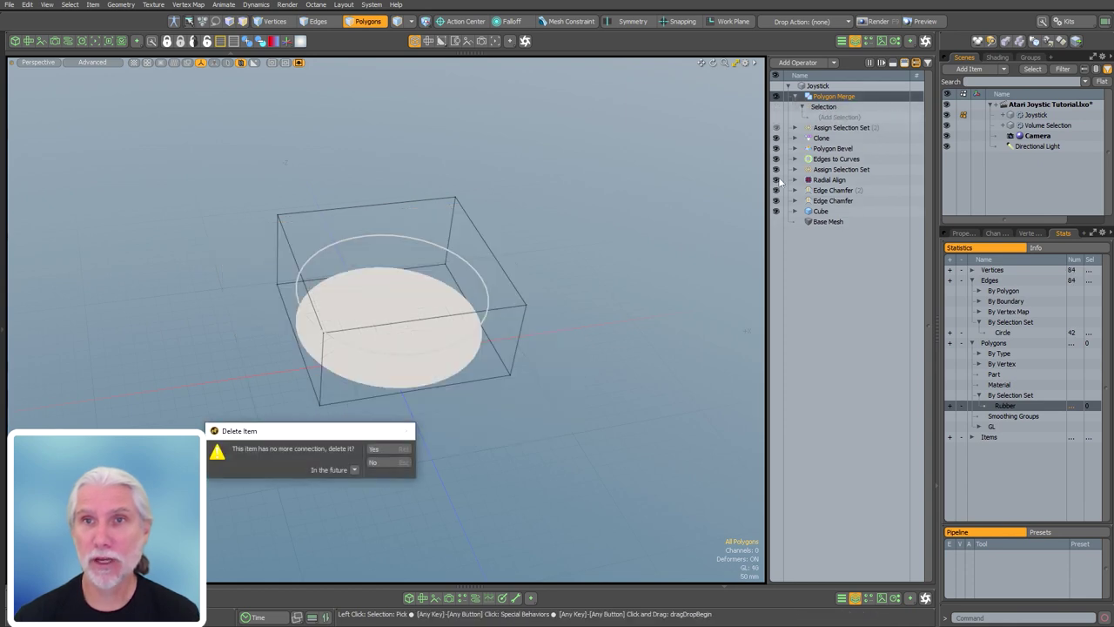
left_click(372, 463)
- Add a Select By Selection Set named Rubber to the Polygon Merge and collapse the operation
left_click(839, 118)
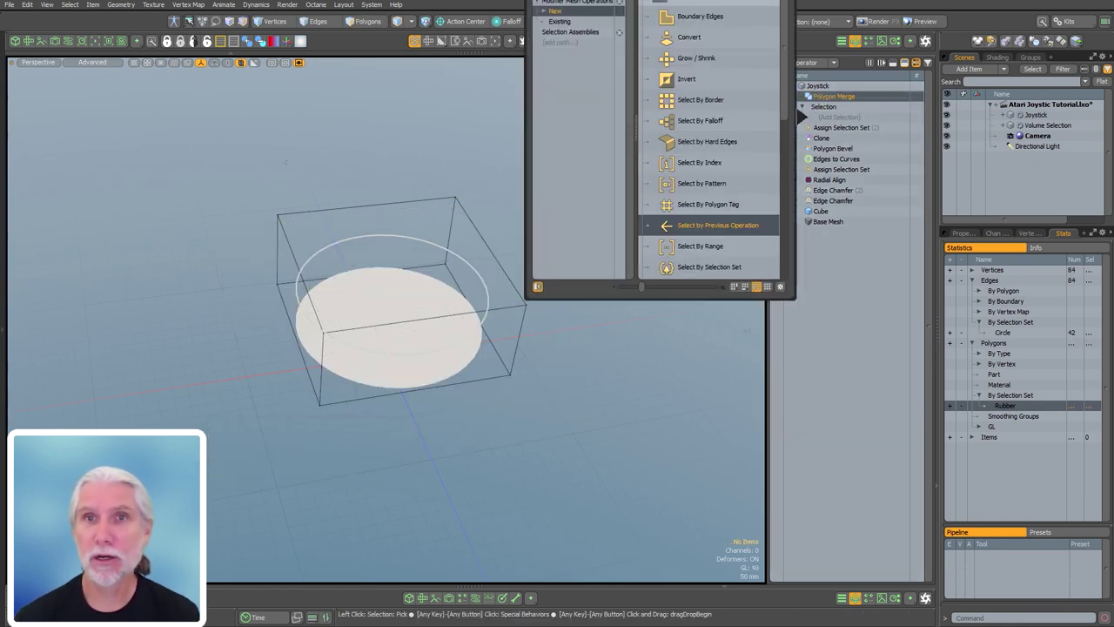
left_click(697, 268)
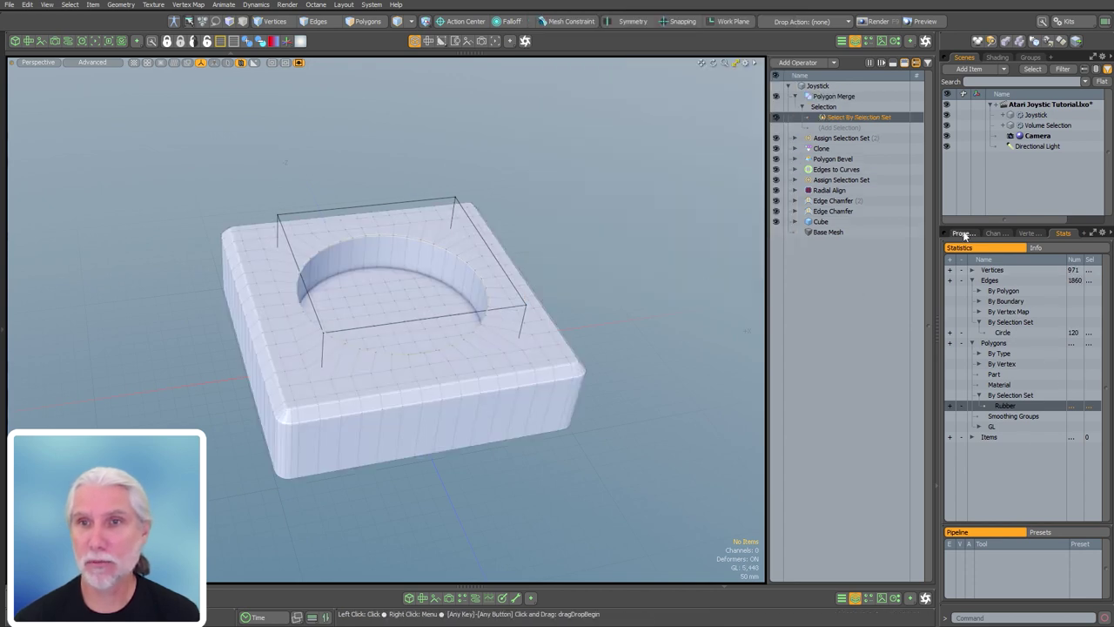
left_click(962, 234)
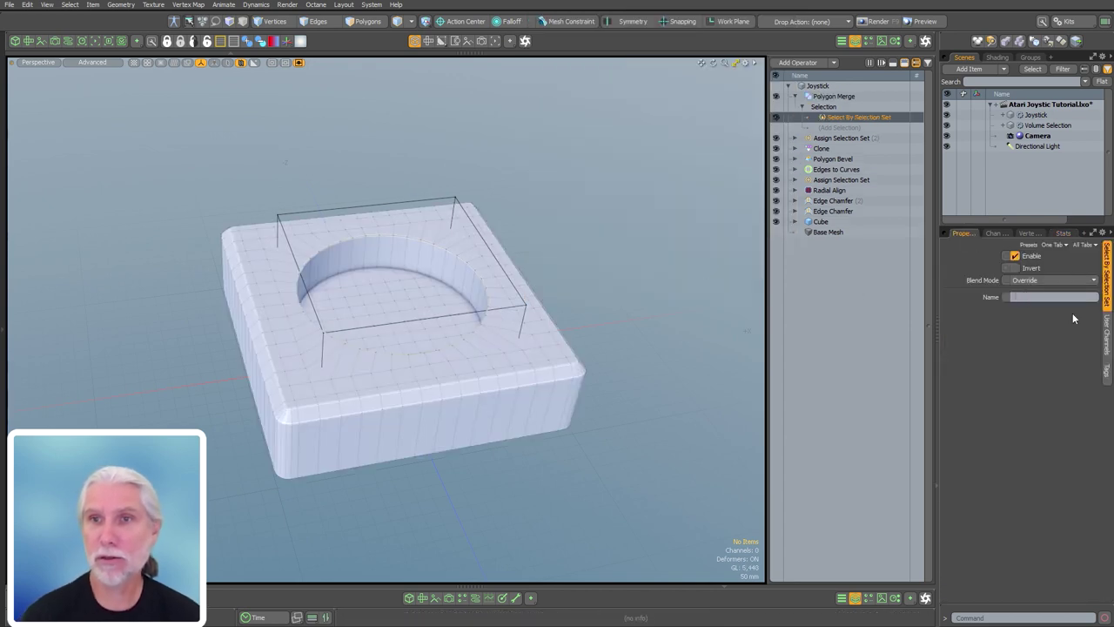
type("Rubber")
key("Return")
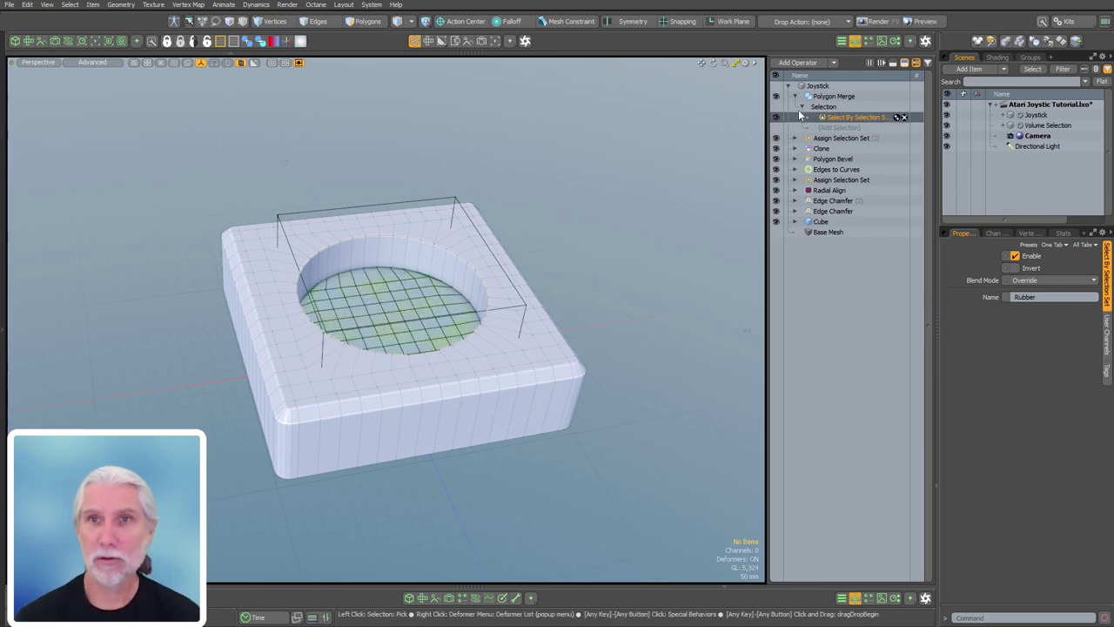
left_click(827, 96)
left_click_drag(482, 307, 597, 286, "ctrl+alt")
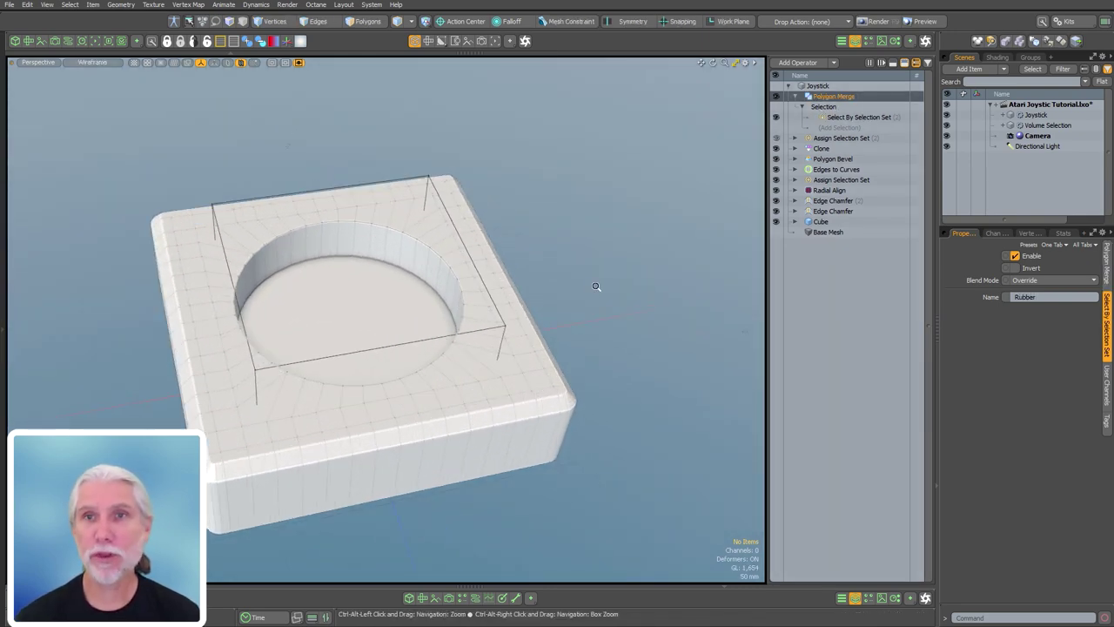
left_click(795, 97)
left_click(869, 239)
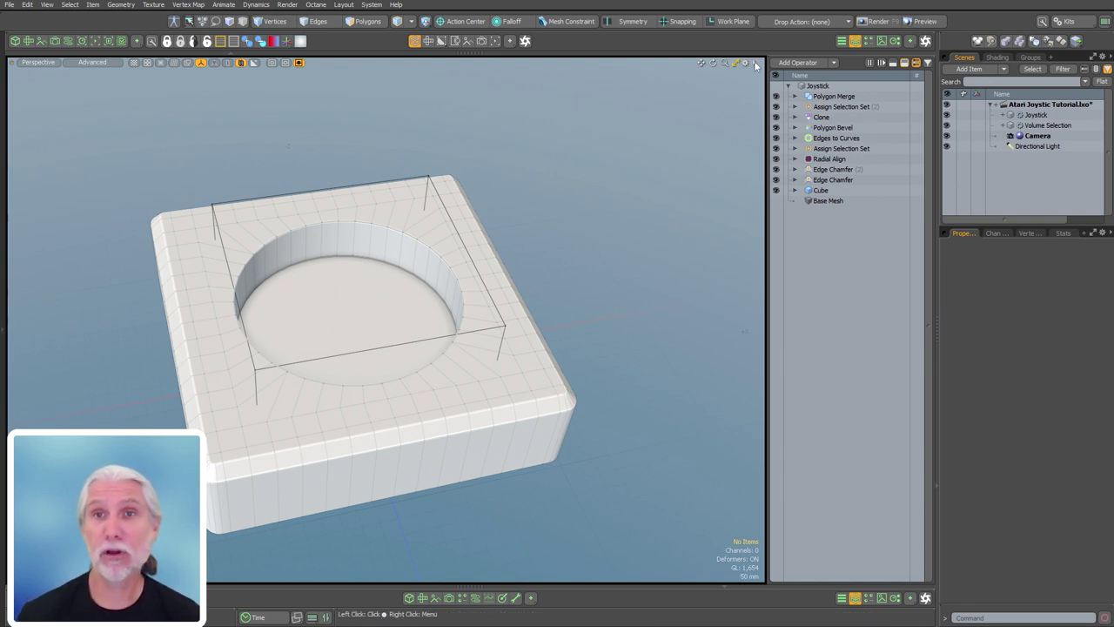
- Review the Rubber Assign Selection Set, the Clone and the Polygon Merge in the stack to compare the mesh at each stage
left_click(845, 107)
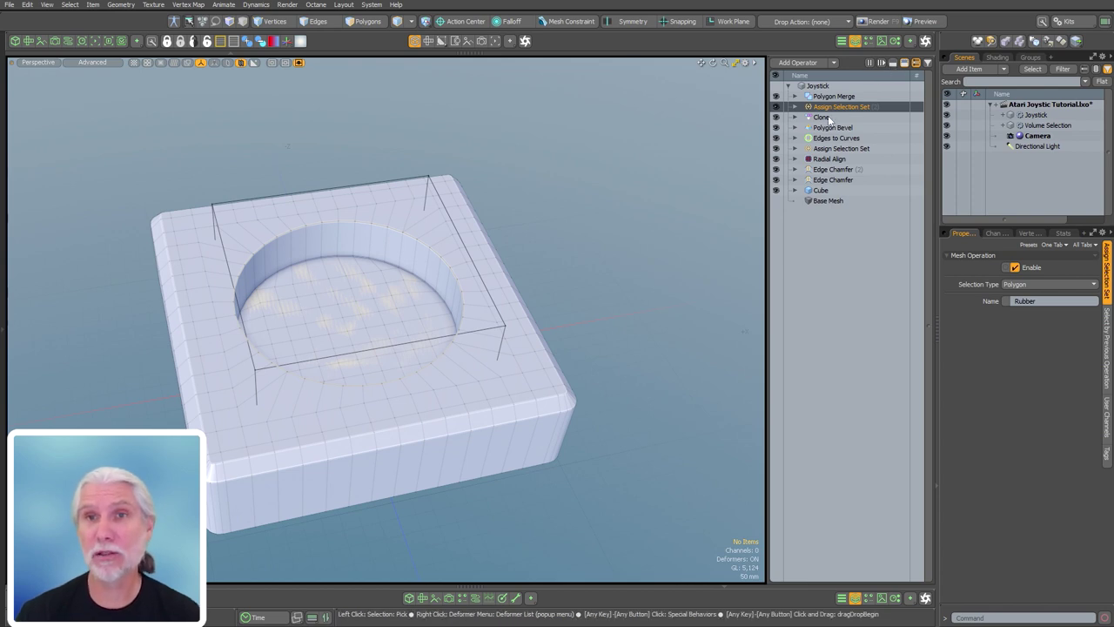
left_click(822, 119)
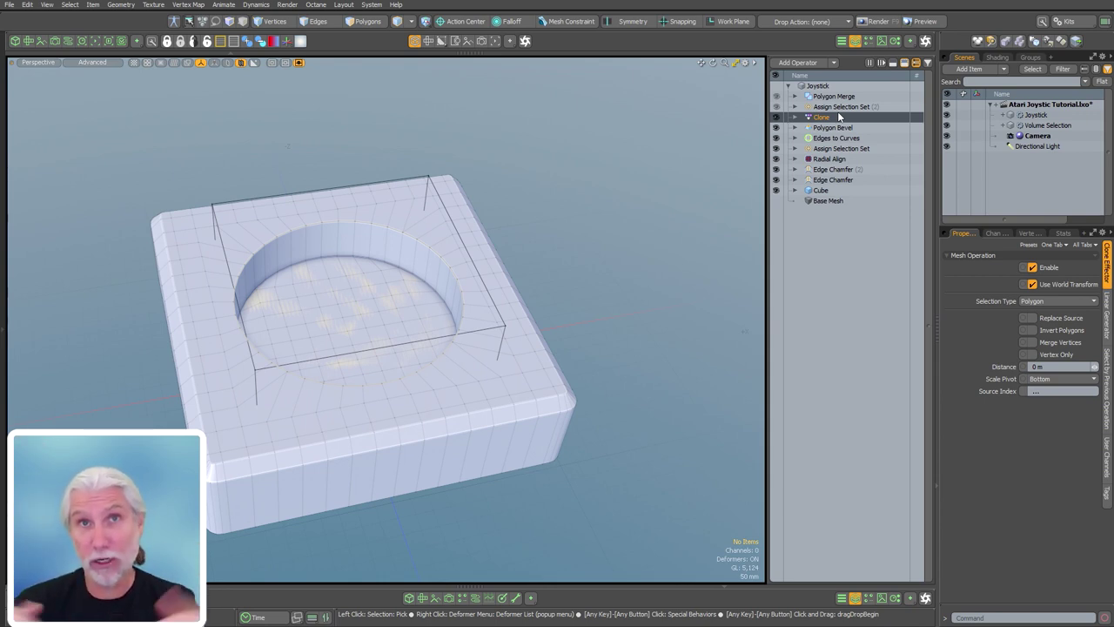
left_click(838, 105)
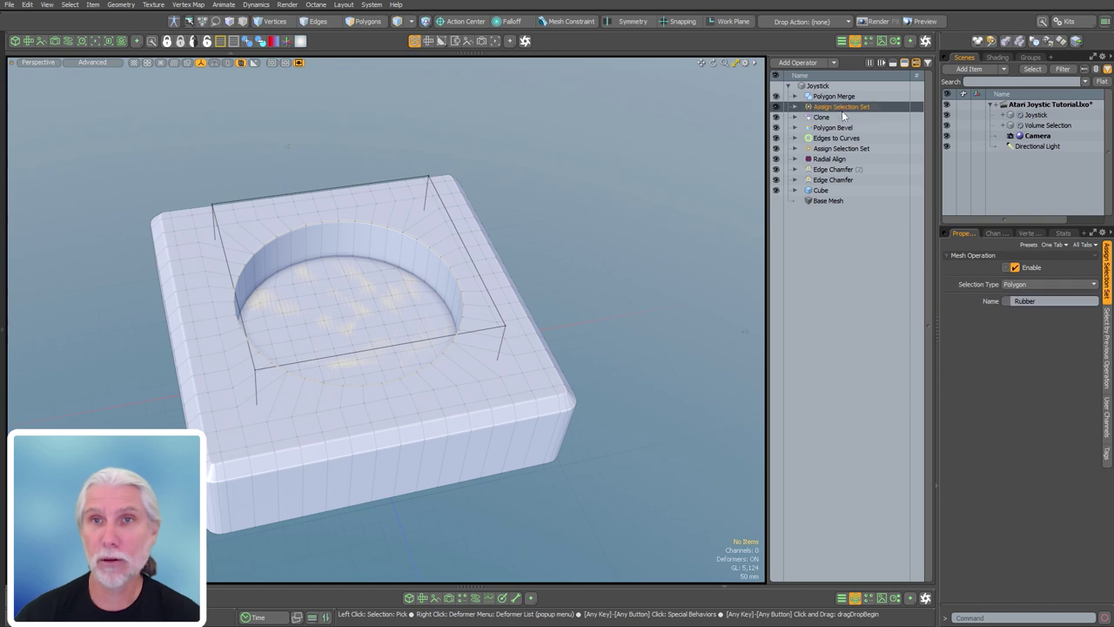
left_click(838, 96)
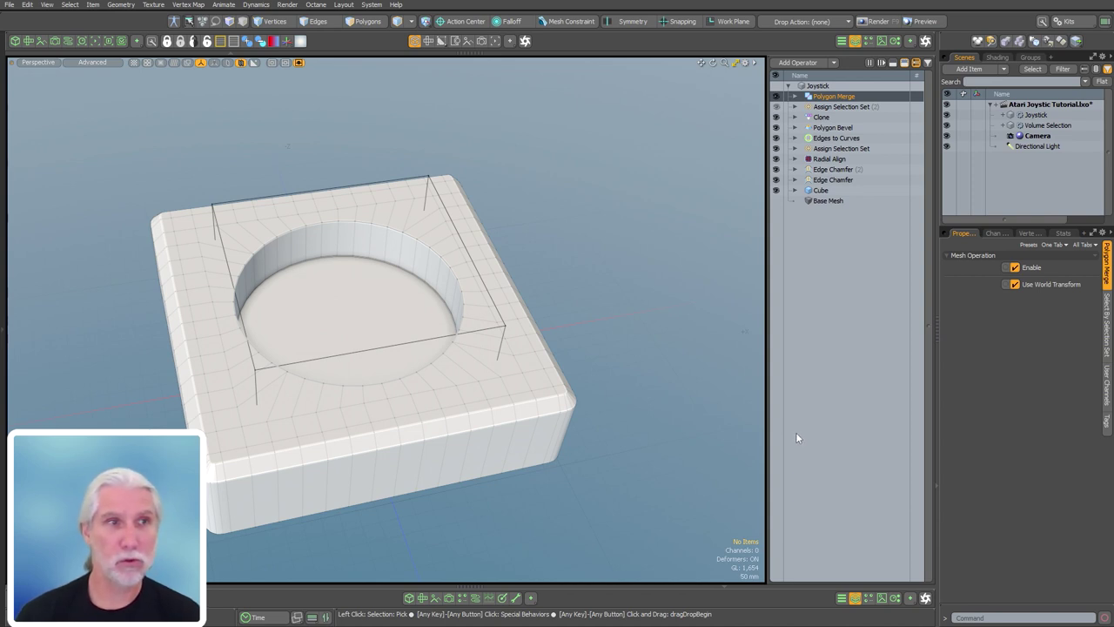
- Select the edge loop around the recess floor to inspect it in wireframe, and clear the selection
left_click(382, 240)
key("2")
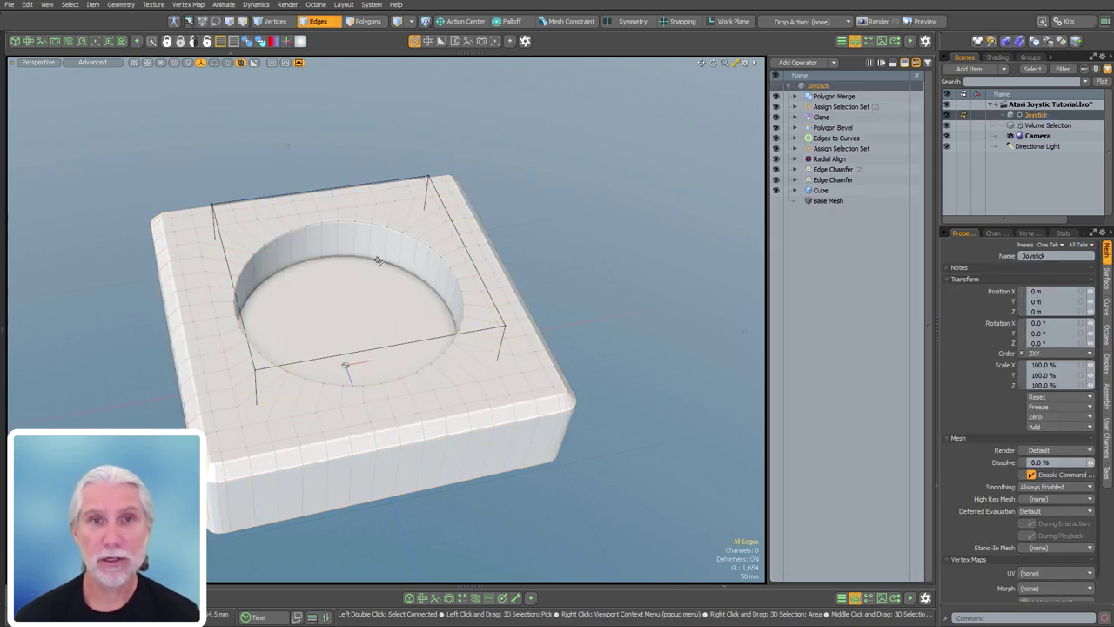
key("ctrl+2")
left_click(383, 250)
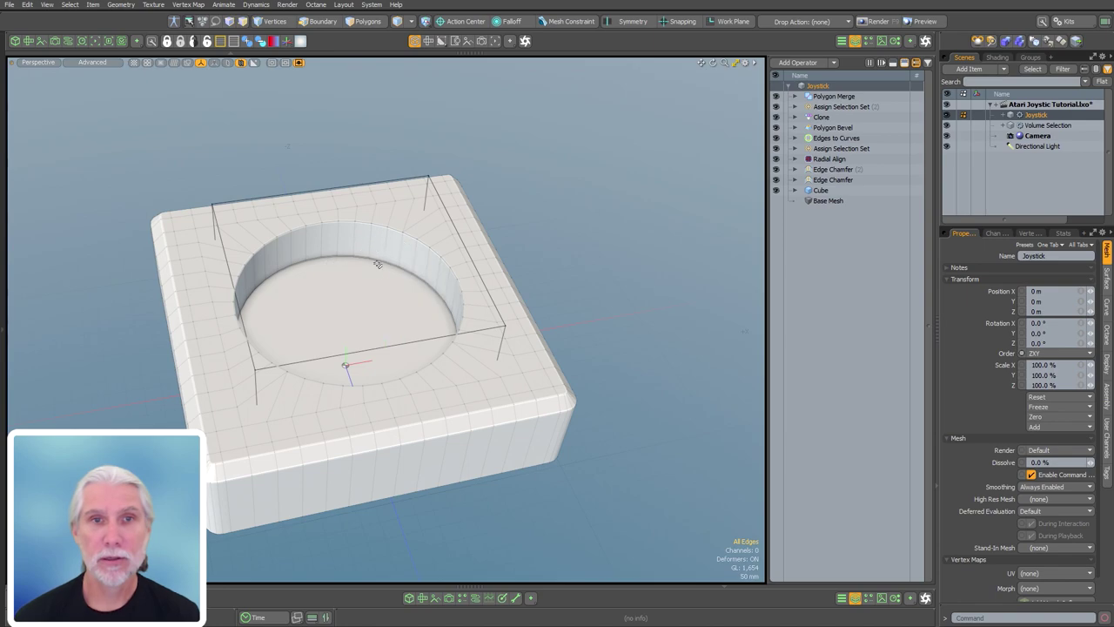
left_click(371, 261)
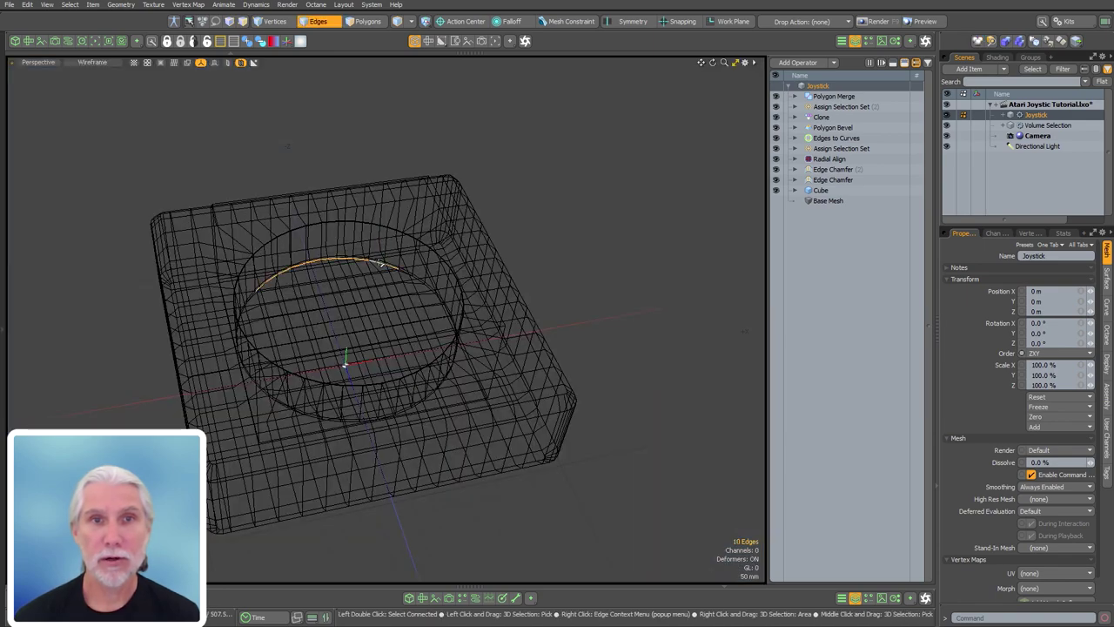
left_click_drag(370, 260, 505, 265, "ctrl+alt")
double_click(431, 266)
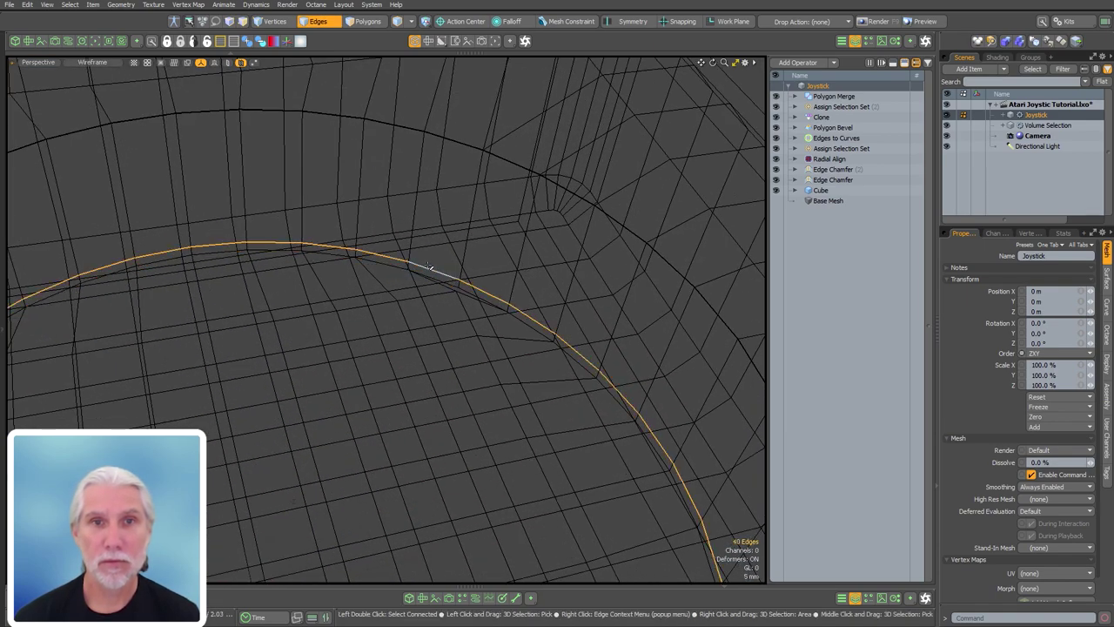
left_click_drag(431, 266, 357, 288, "ctrl+alt")
key("ctrl+Tab")
left_click(477, 285)
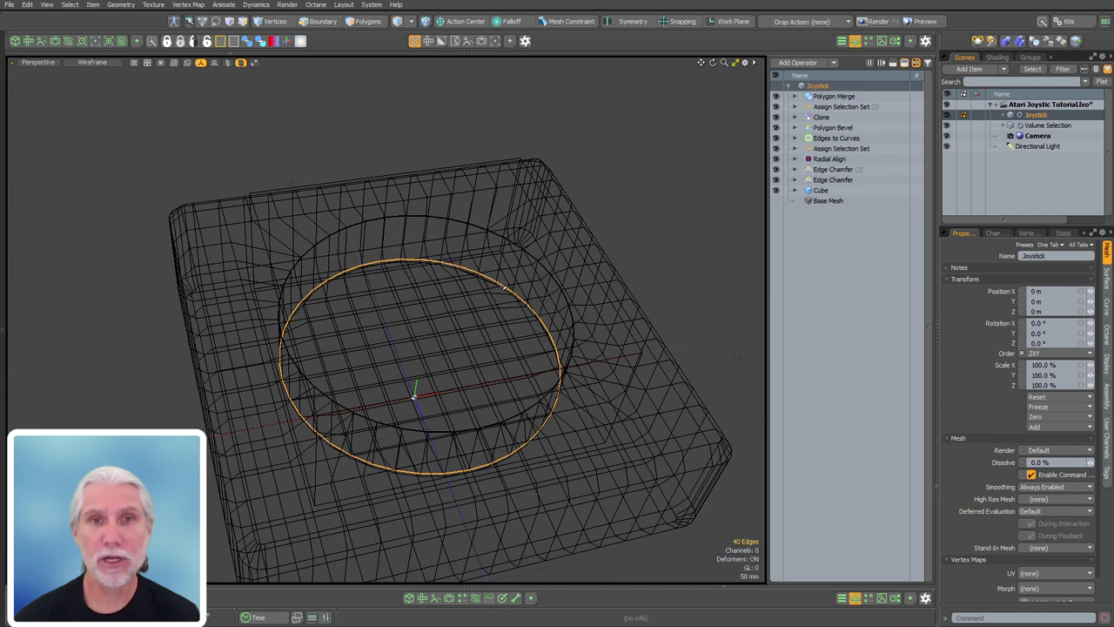
left_click(681, 229)
mouse_move(682, 229)
left_mouse_down("alt")
mouse_move(612, 241)
mouse_move(575, 223)
mouse_move(601, 238)
left_mouse_up("alt")
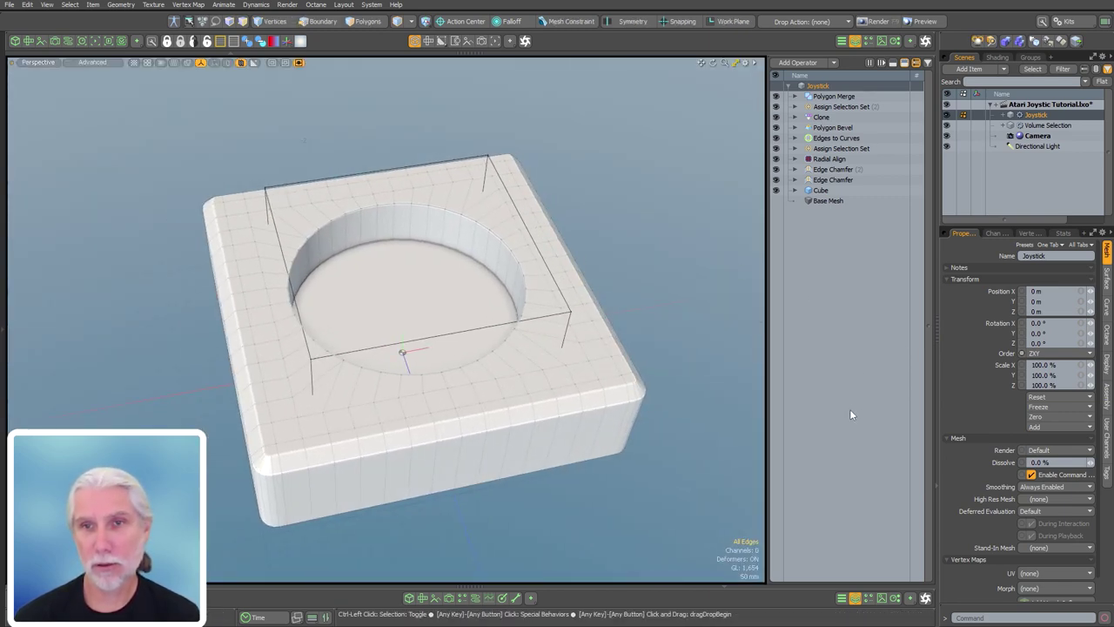
- Add an Edge Chamfer operation above the Polygon Merge and expand its contents
key("ctrl+space")
type("ed")
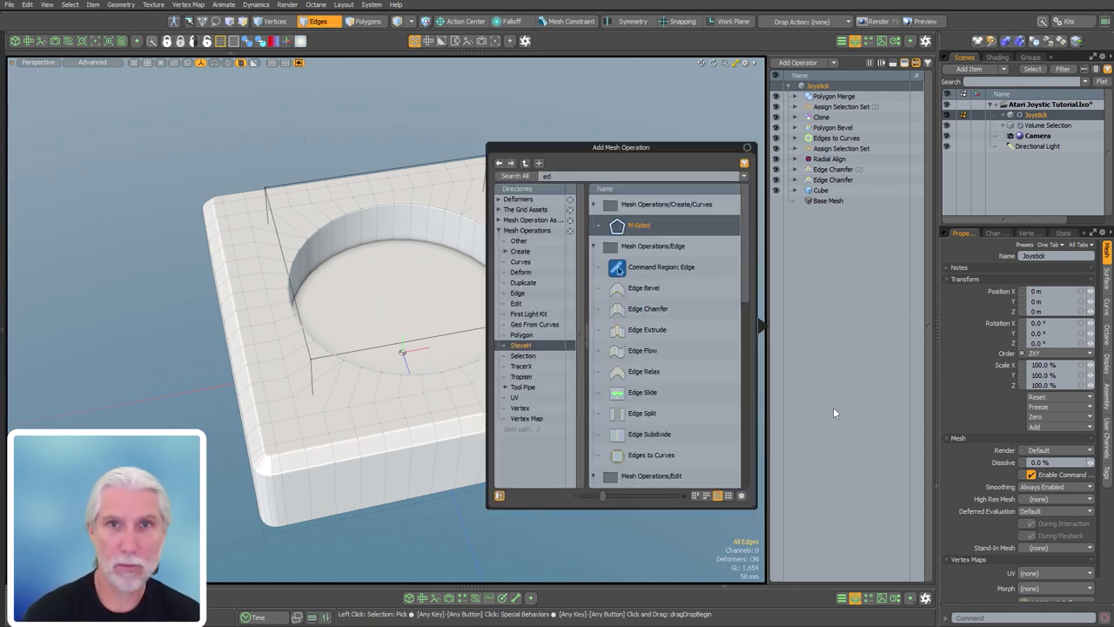
type("ge ch")
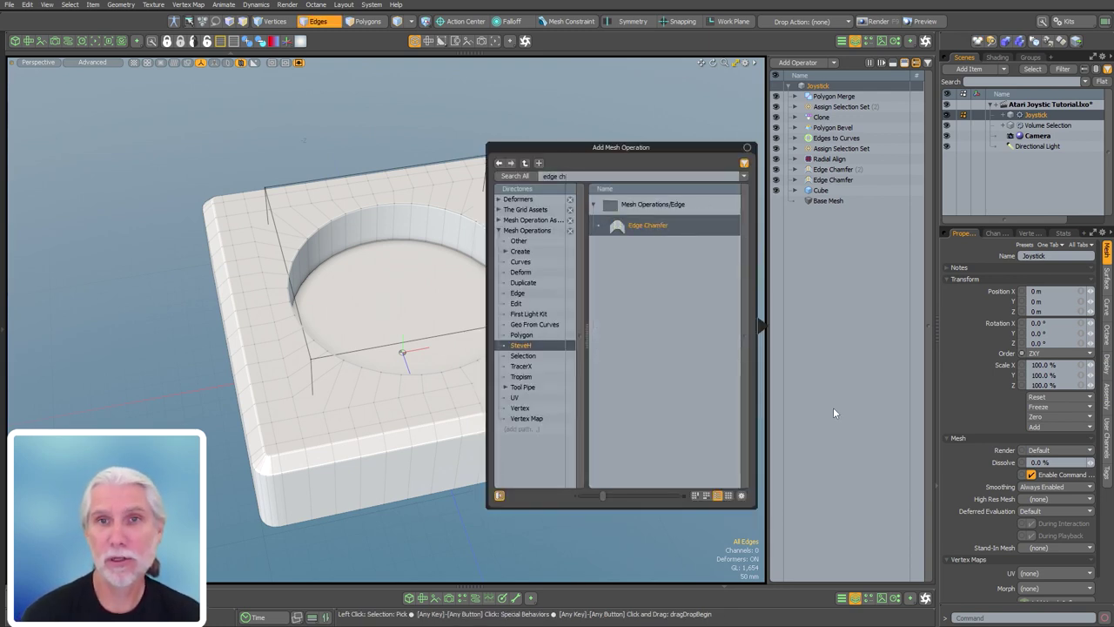
key("Return")
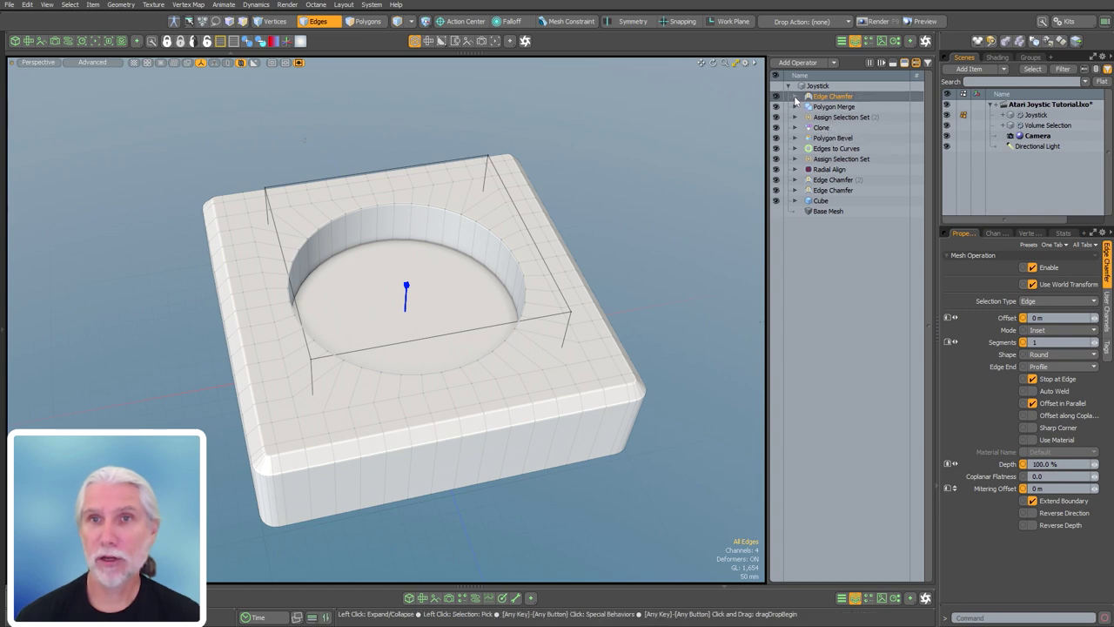
left_click(795, 98)
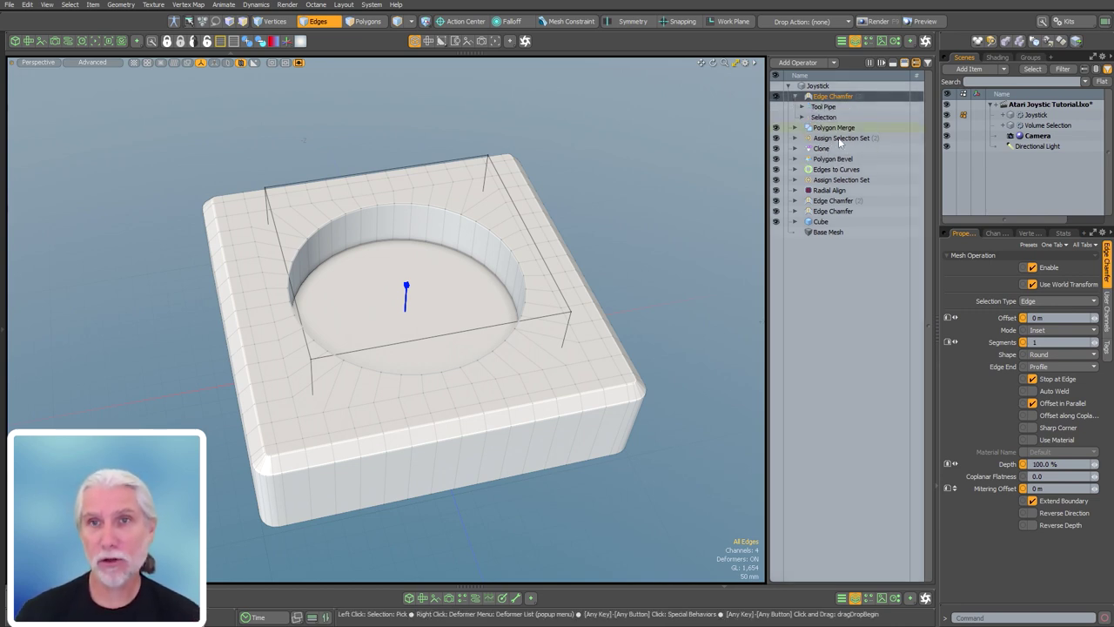
- Add a Select by Previous Operation to the new Edge Chamfer, with Polygon Bevel as source item and Sides as name
left_click(840, 139)
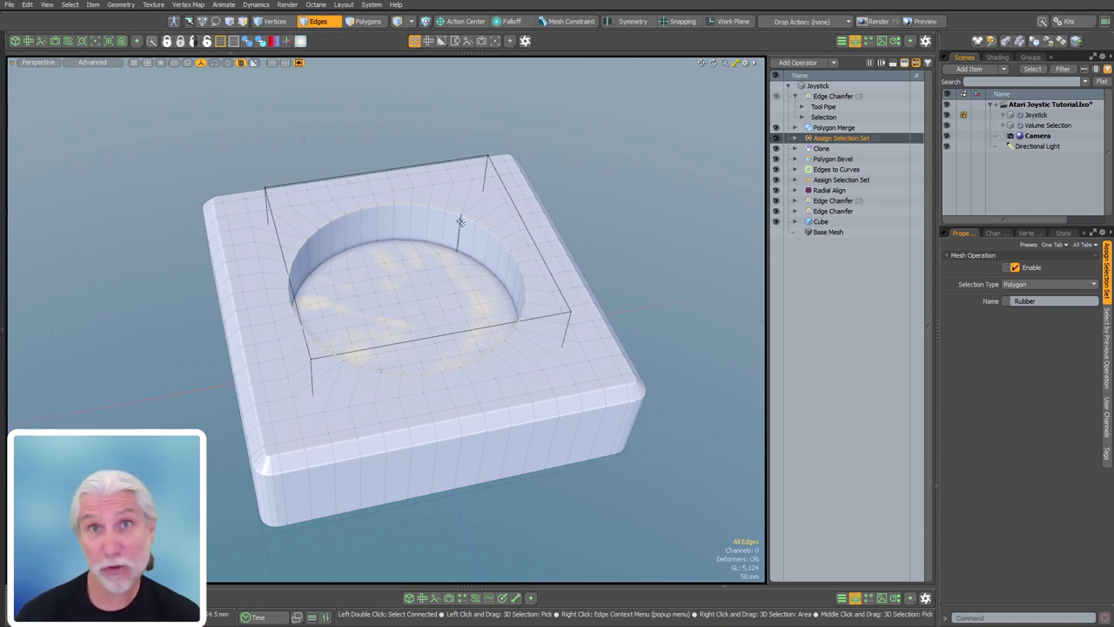
left_click(837, 96)
left_click(801, 117)
left_click(839, 128)
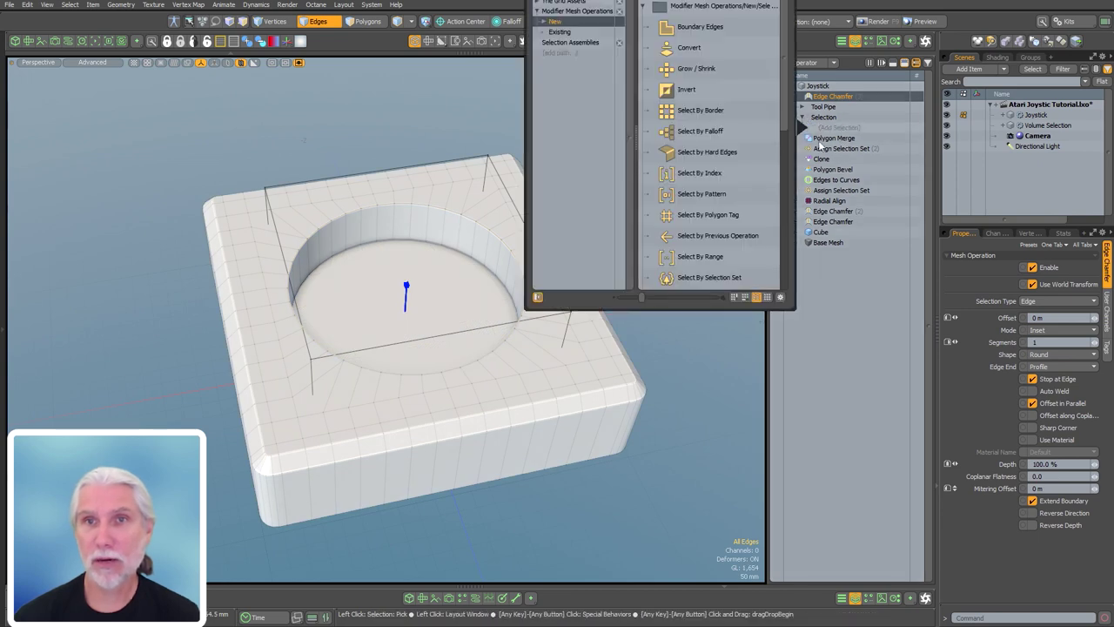
left_click(710, 235)
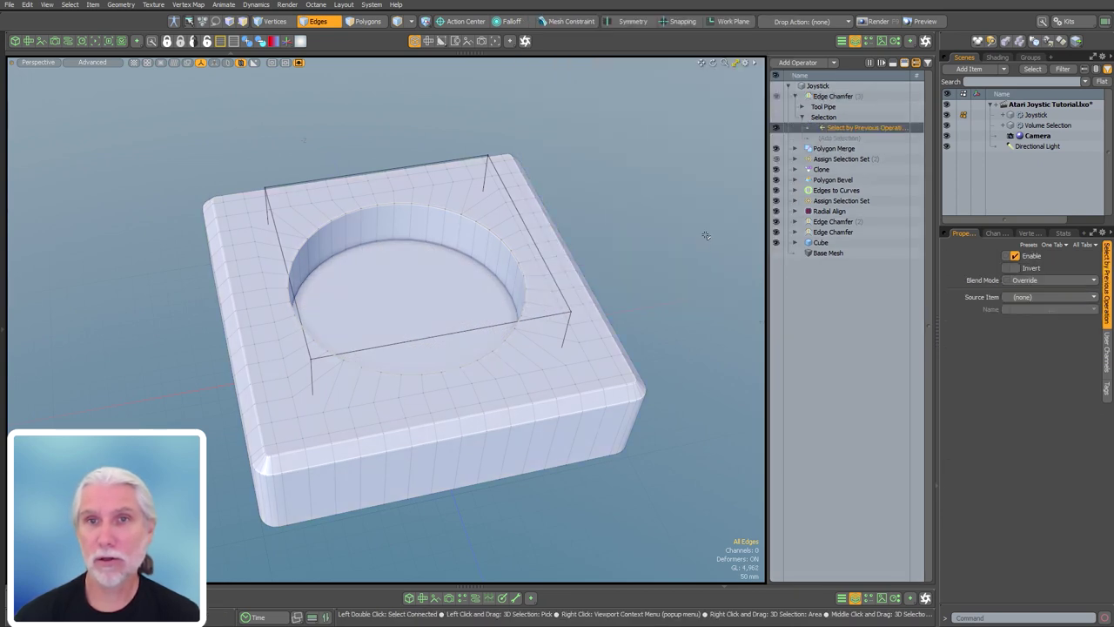
left_click(1041, 297)
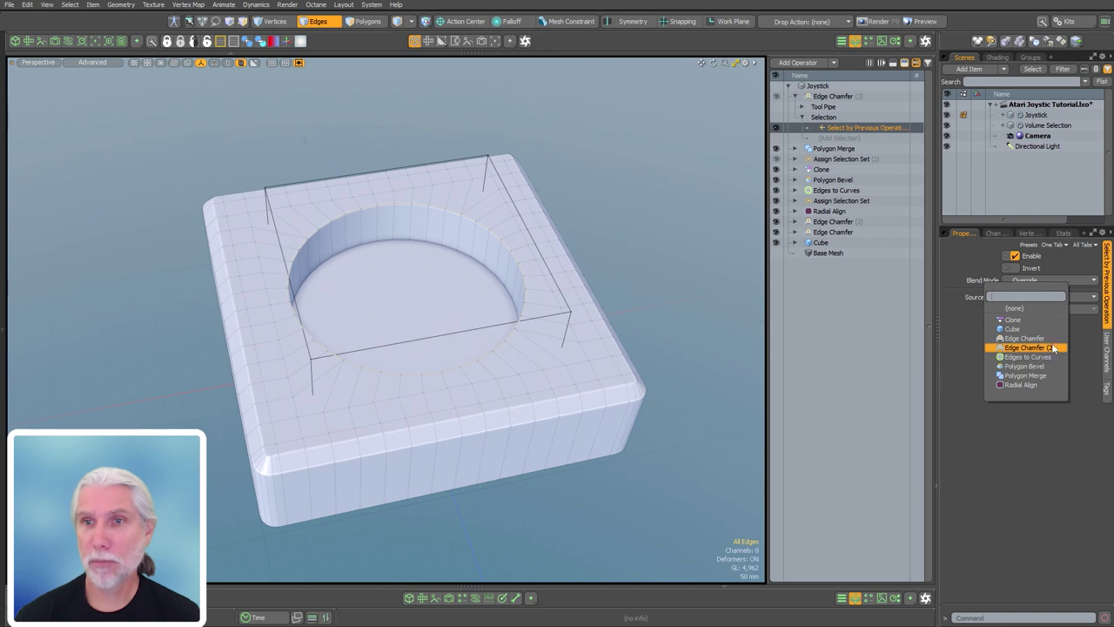
left_click(1024, 365)
left_click(1026, 311)
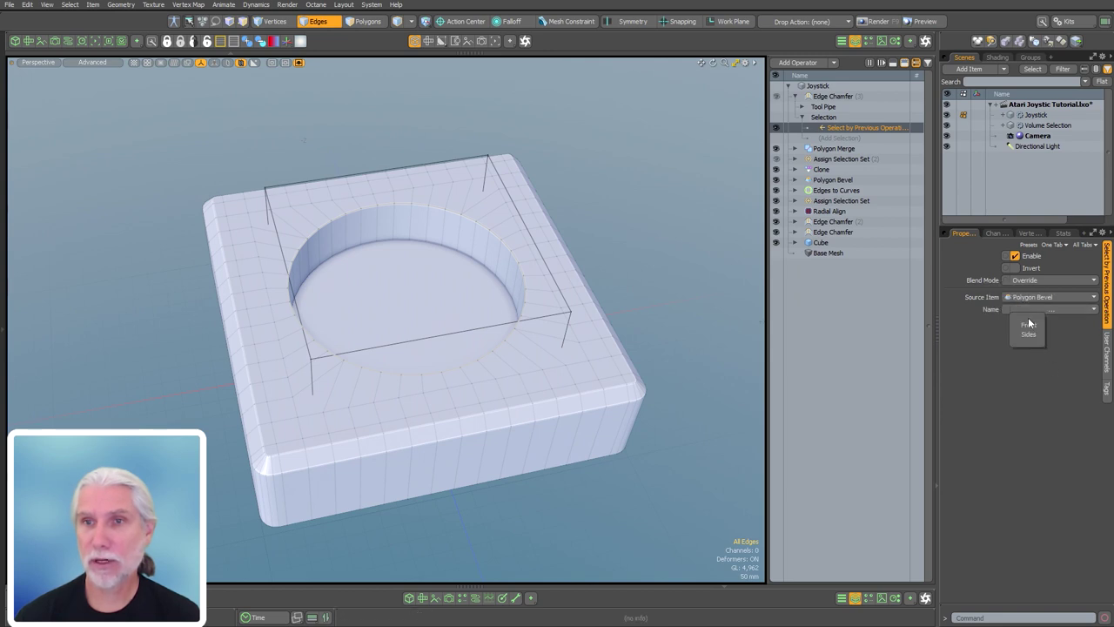
left_click(1028, 334)
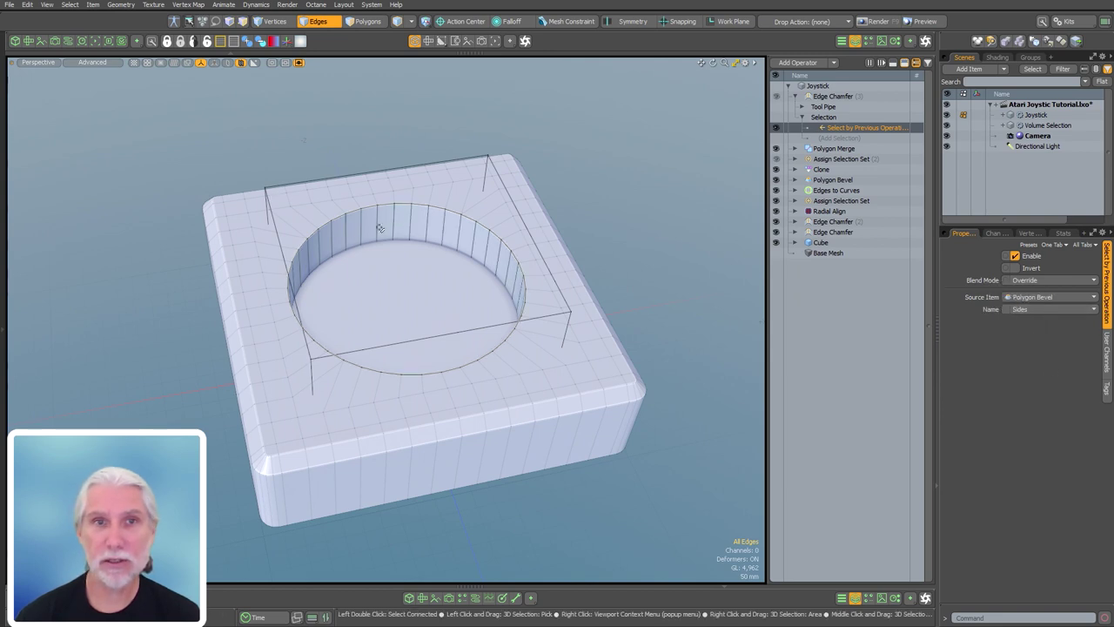
- Limit the topmost Edge Chamfer to Boundary Edges and round the hole's rim with a 17.5 mm offset and 5 segments
left_click(849, 138)
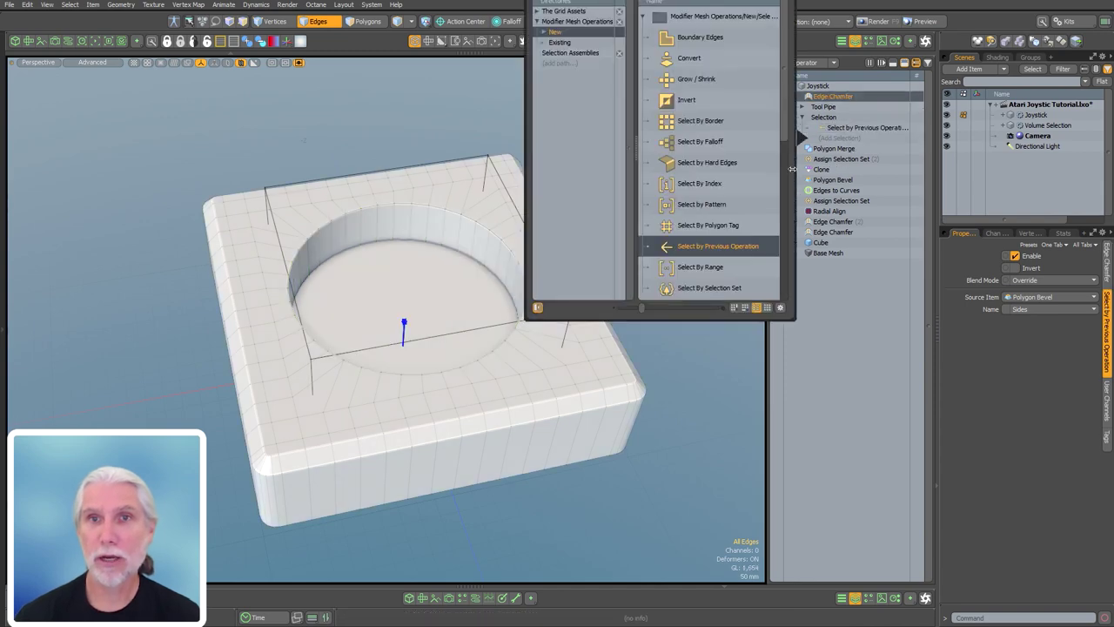
left_click(704, 37)
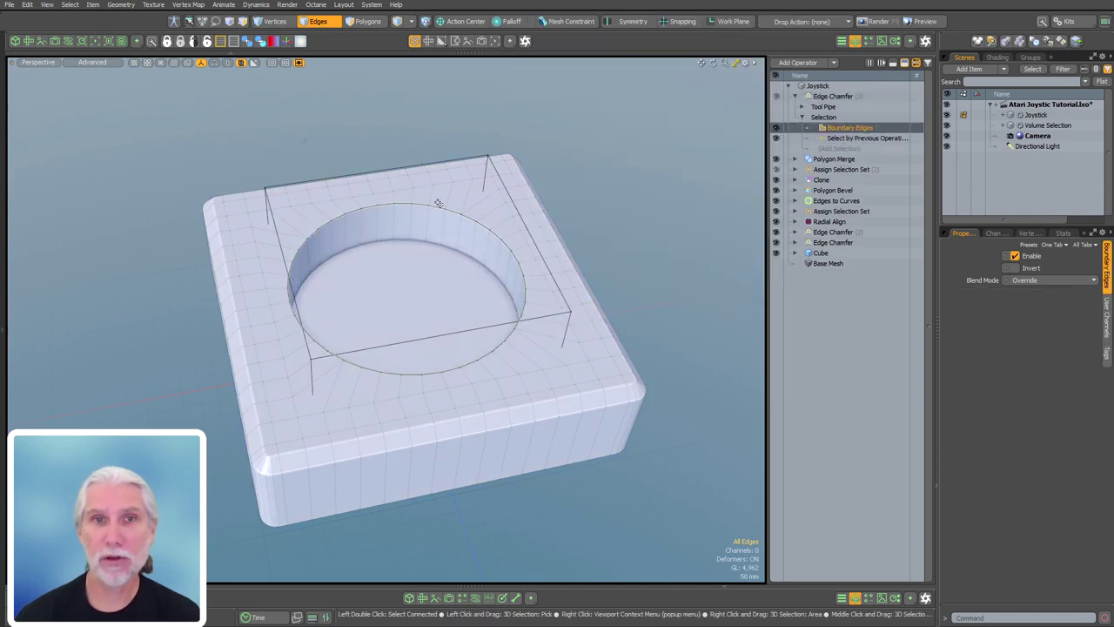
left_click(828, 97)
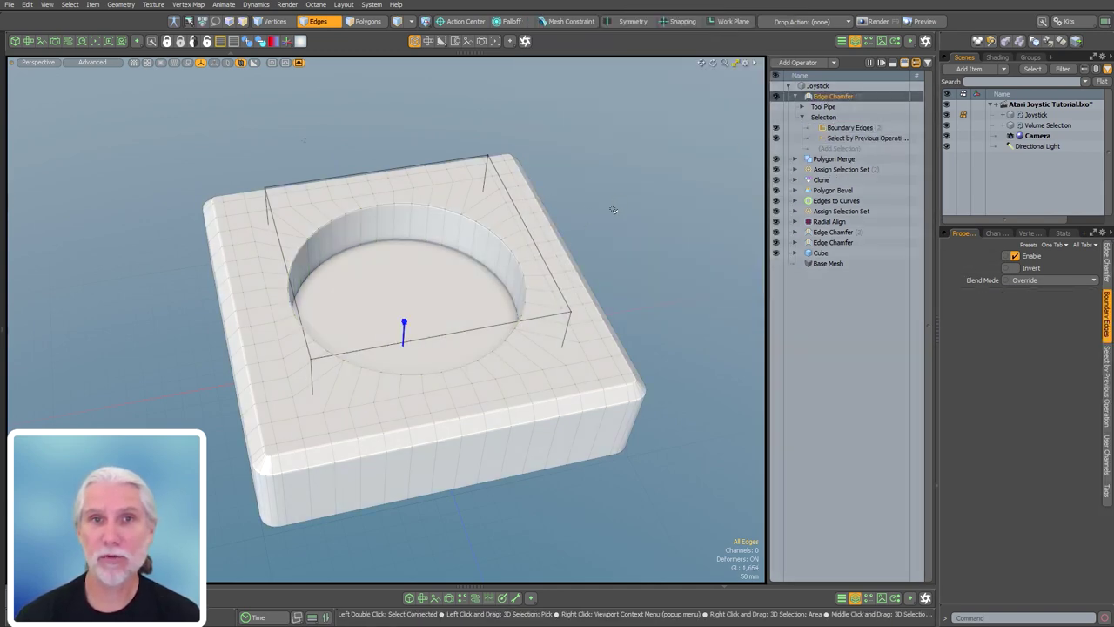
key("c")
left_click_drag(304, 140, 383, 143)
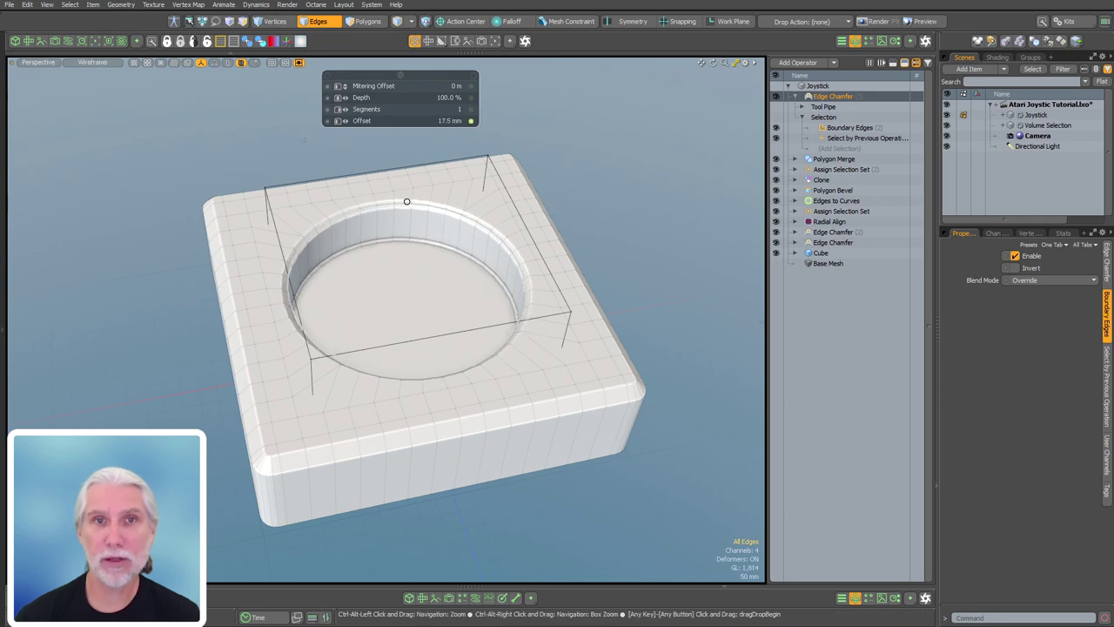
left_click_drag(407, 199, 516, 212, "ctrl+alt")
middle_click_drag(470, 278, 499, 281)
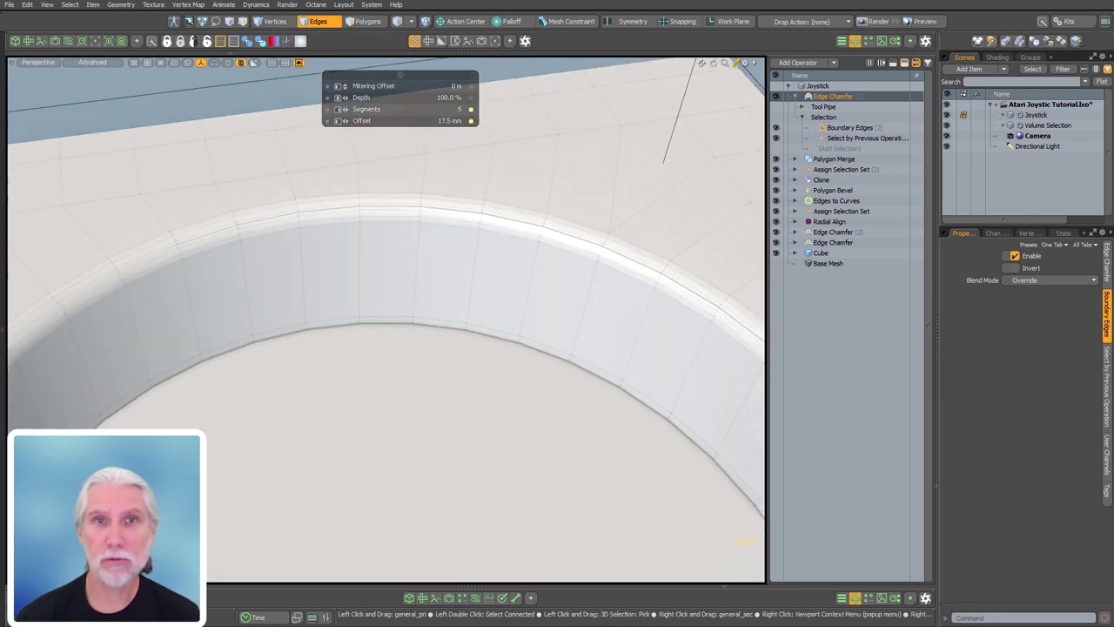
left_click_drag(498, 281, 554, 282, "alt")
left_click_drag(554, 282, 423, 270, "ctrl+alt")
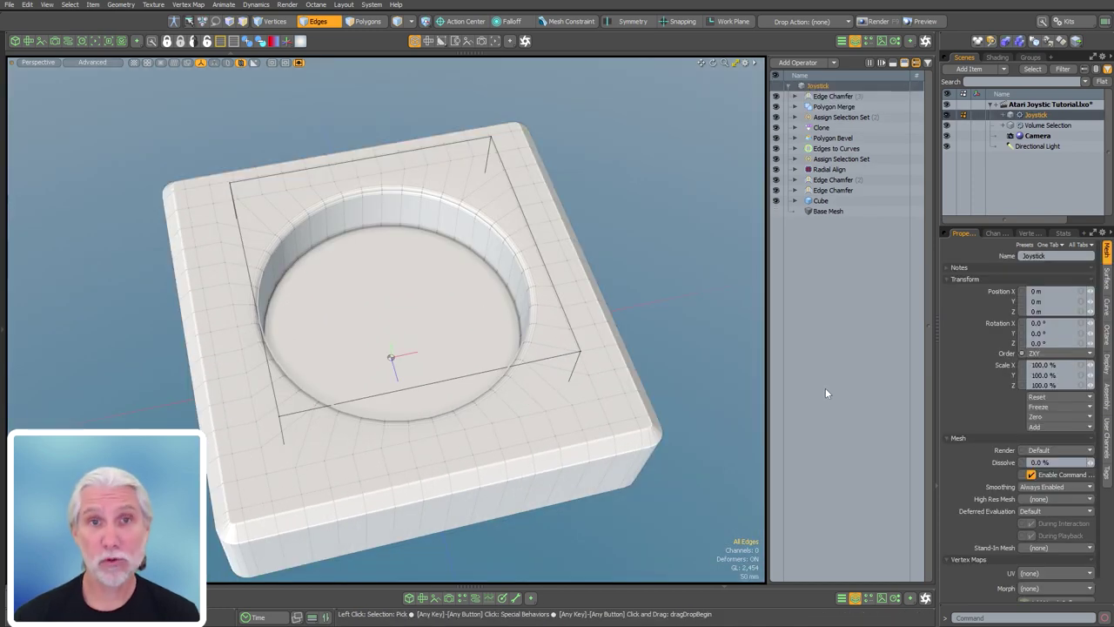
- Add an Action Transform mesh operation to the Joystick mesh and check its Action Center options, keeping Local
key("3")
left_click(453, 313)
left_click_drag(488, 392, 584, 326, "alt")
left_click(689, 273)
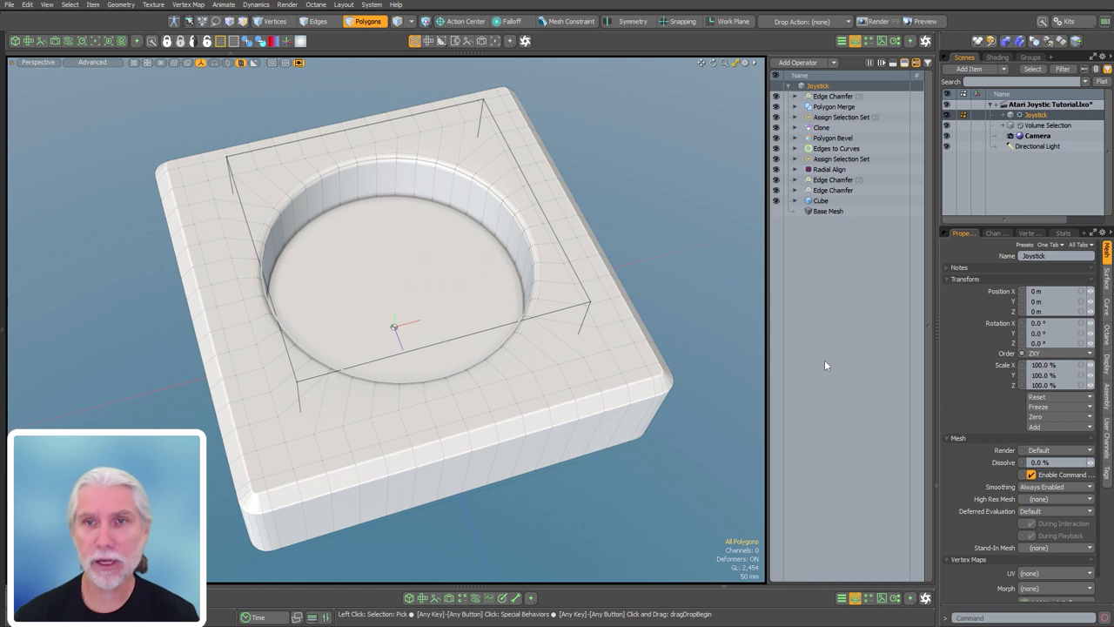
key("n")
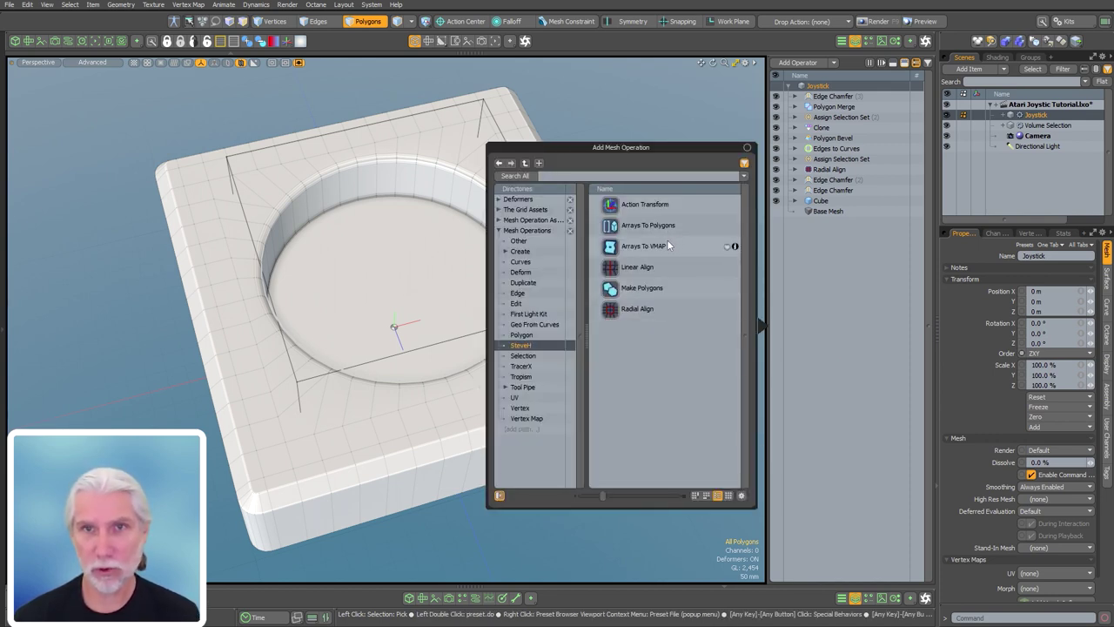
double_click(646, 205)
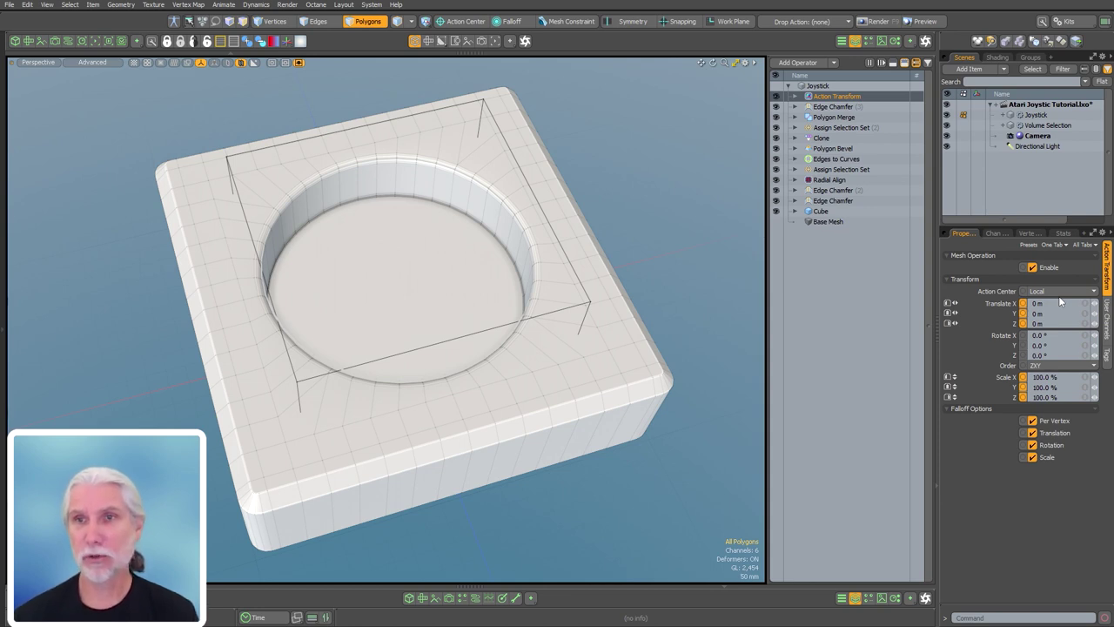
left_click(1060, 292)
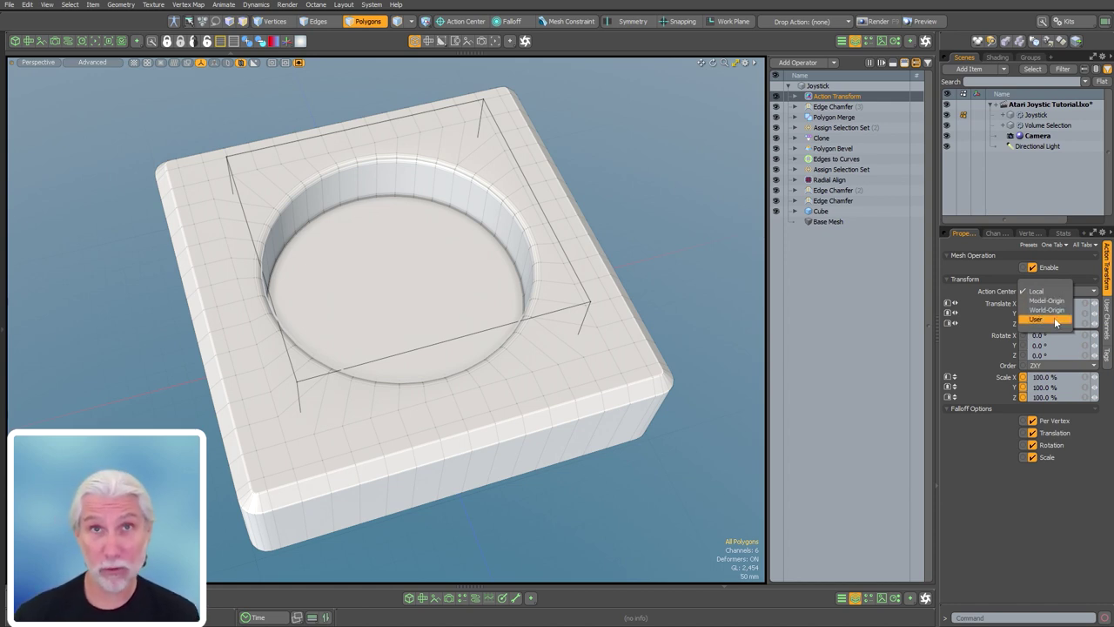
left_click(966, 500)
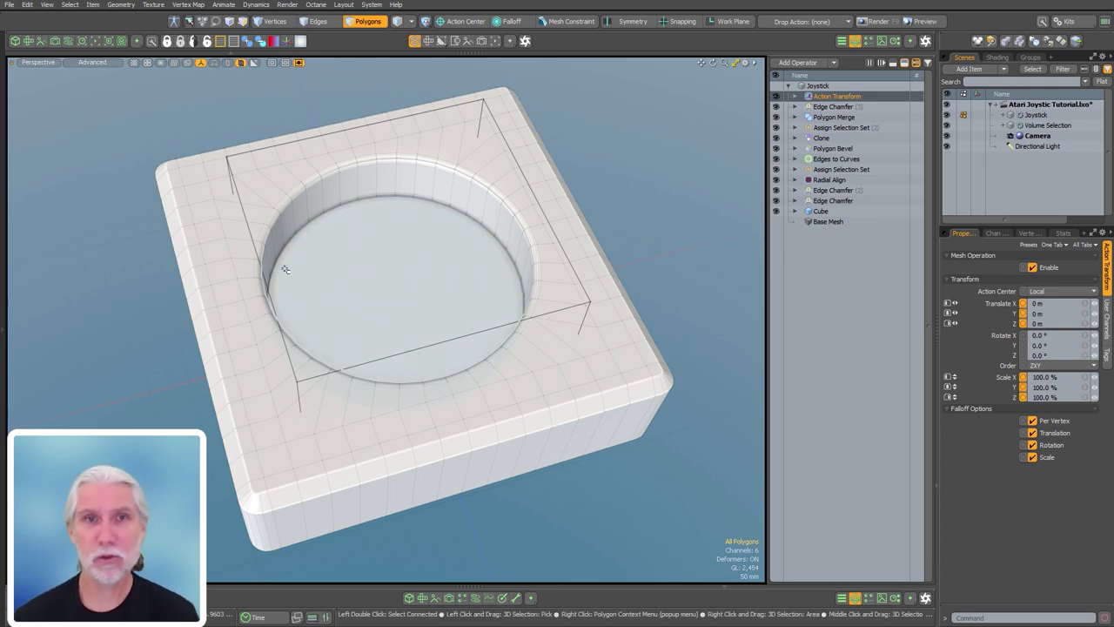
- Select the circular floor polygon inside the hole to identify the part for the transform
left_click(390, 278)
key("shift+a")
left_click_drag(510, 193, 322, 224, "ctrl+alt")
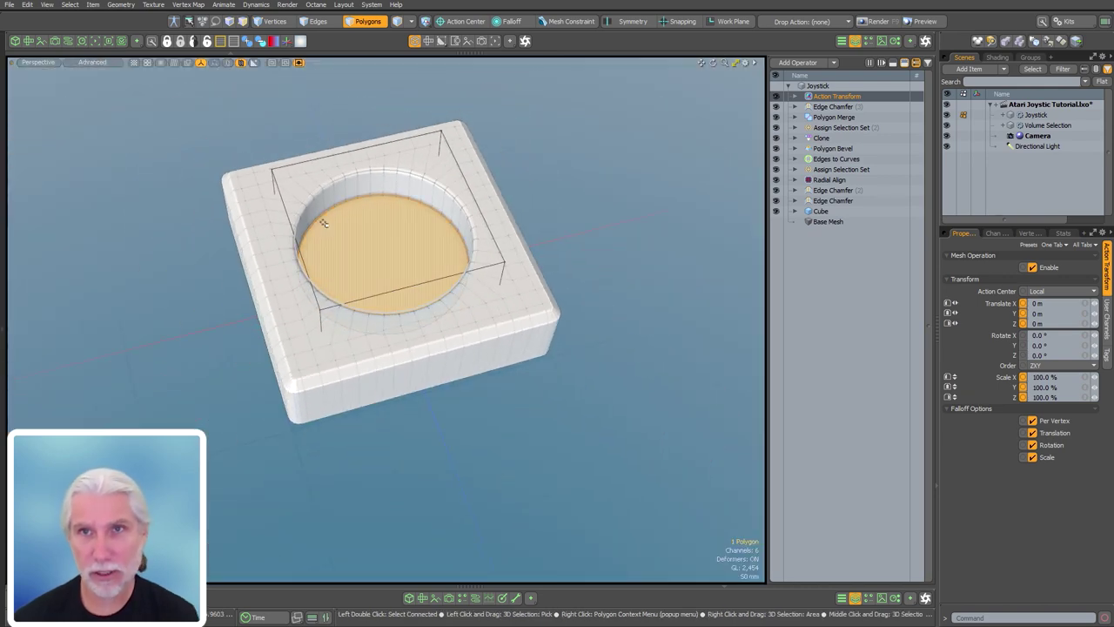
- Restrict the Action Transform with a Select By Selection Set node using the set named Rubber
left_click(795, 98)
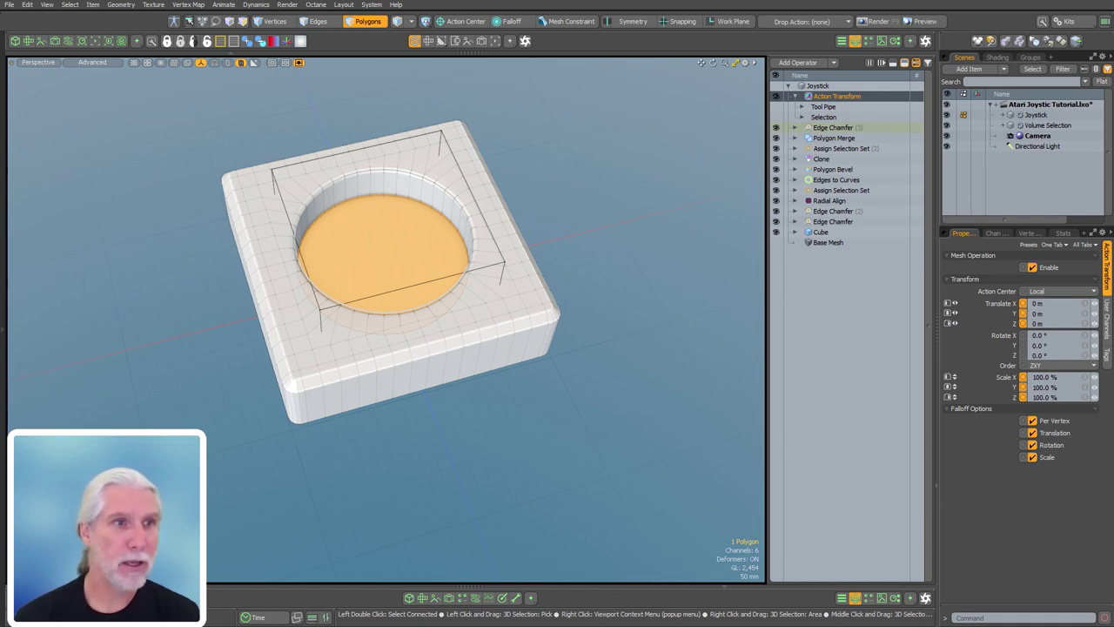
left_click(802, 118)
left_click(846, 128)
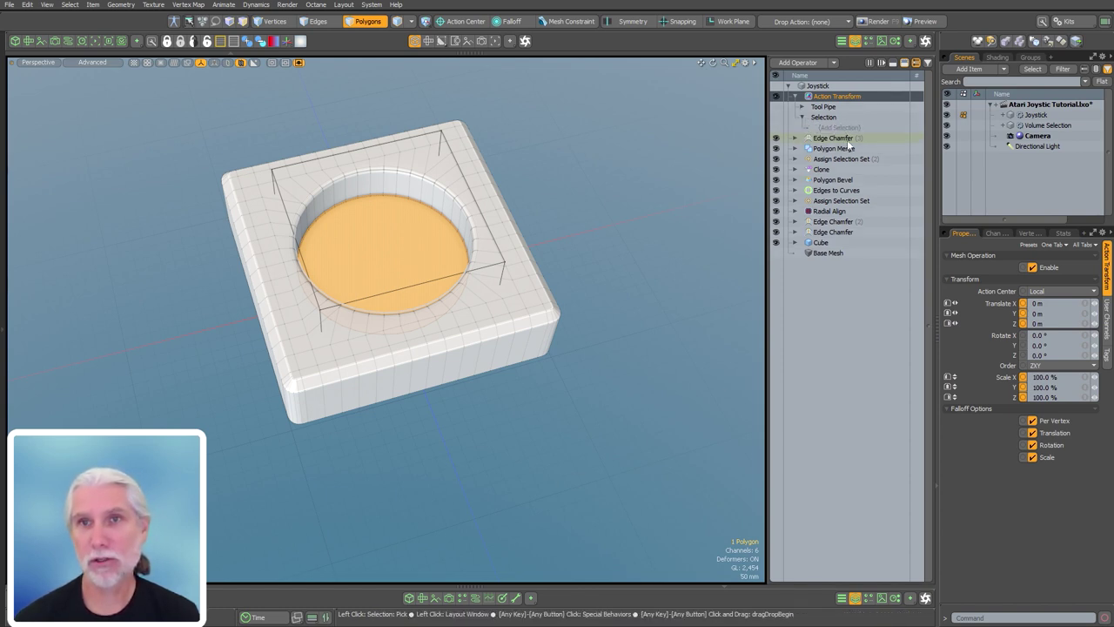
double_click(709, 277)
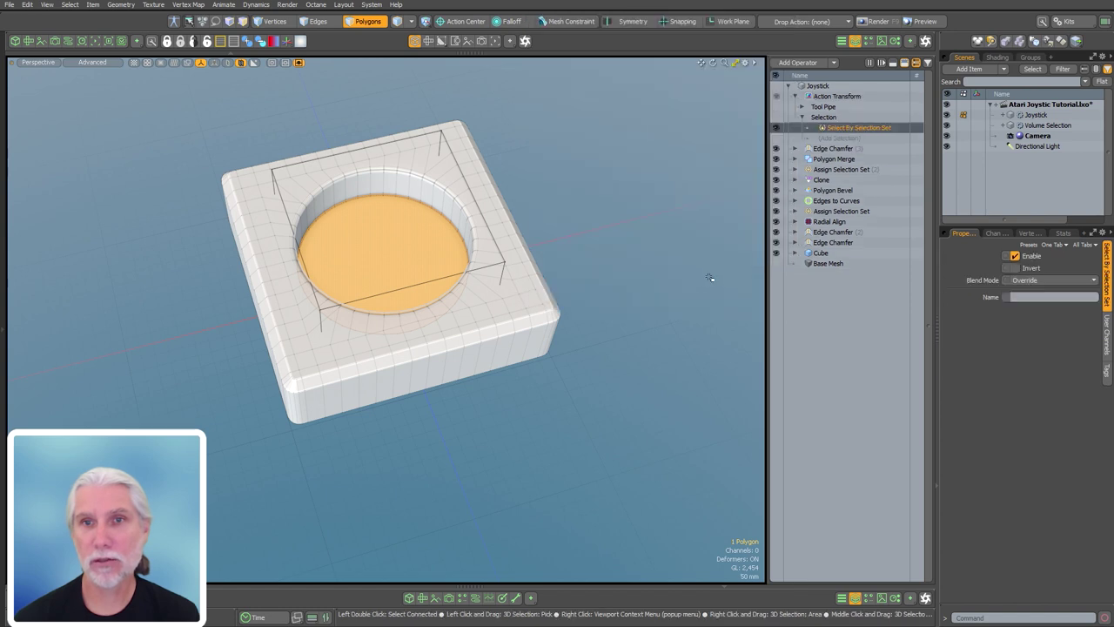
left_click(1049, 296)
type("R")
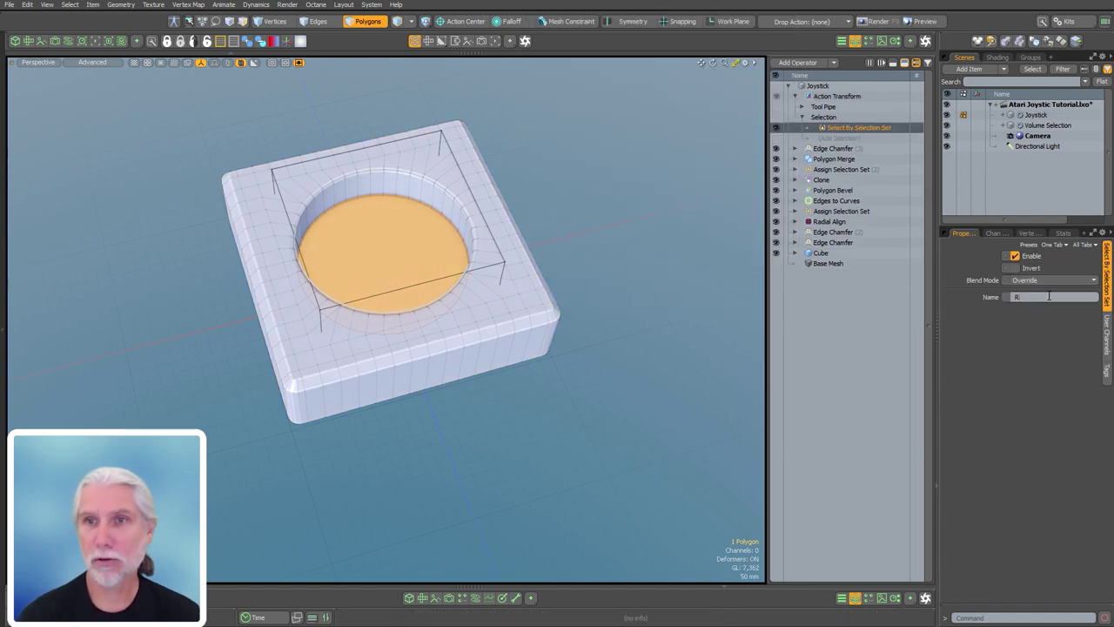
type("ubber")
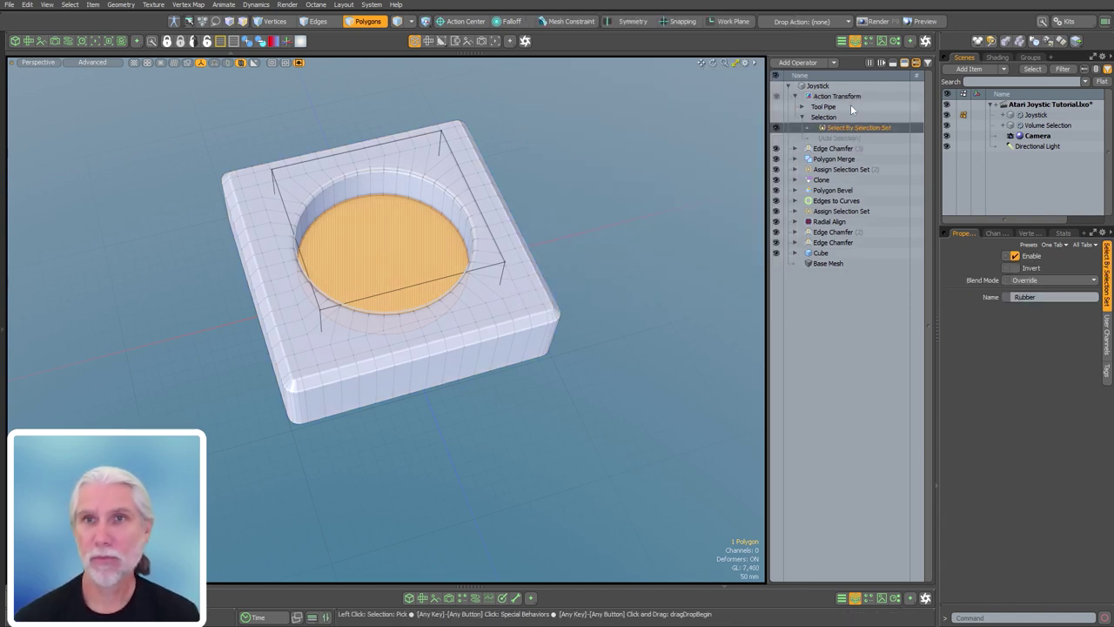
- Clear all hauling assignments from the Action Transform's translate and scale channels
left_click(852, 98)
left_click(1107, 266)
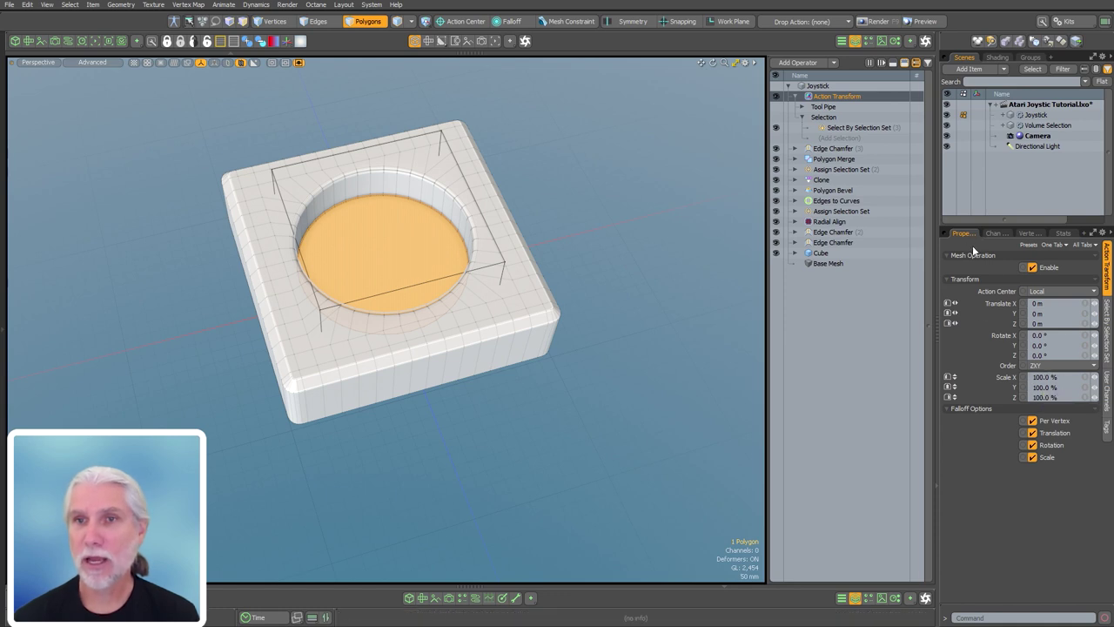
right_click(948, 303)
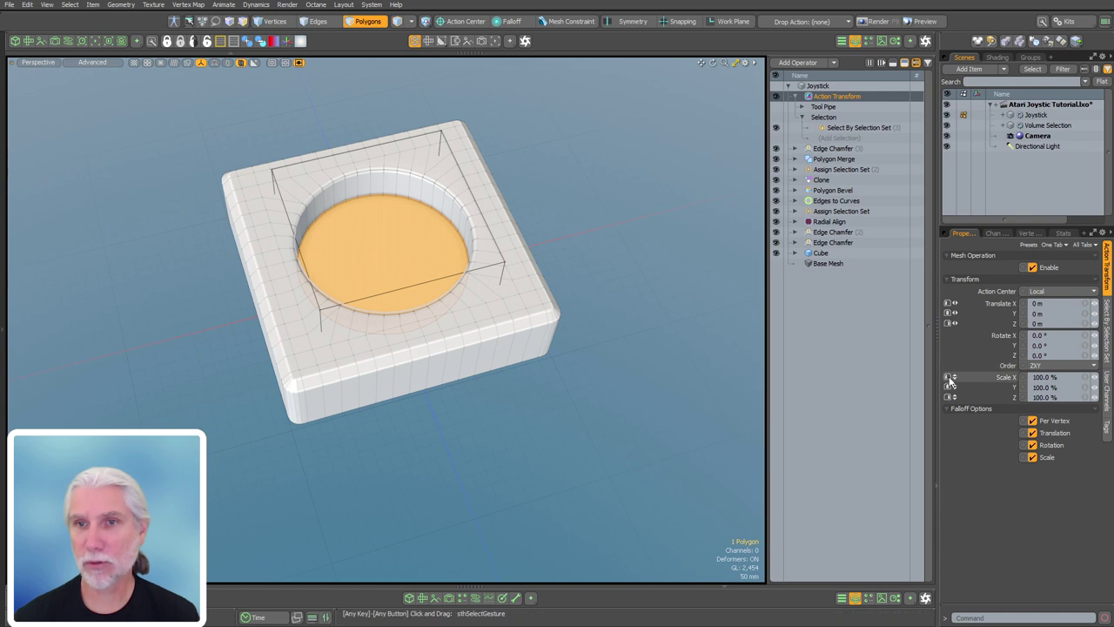
right_click(947, 376)
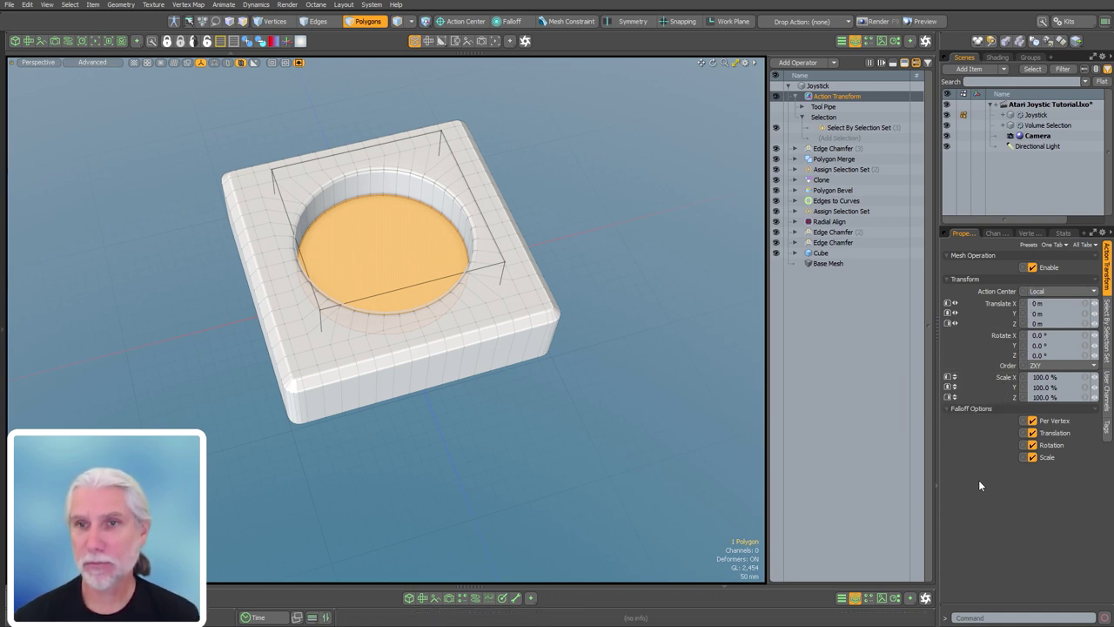
key("c")
right_click(948, 396)
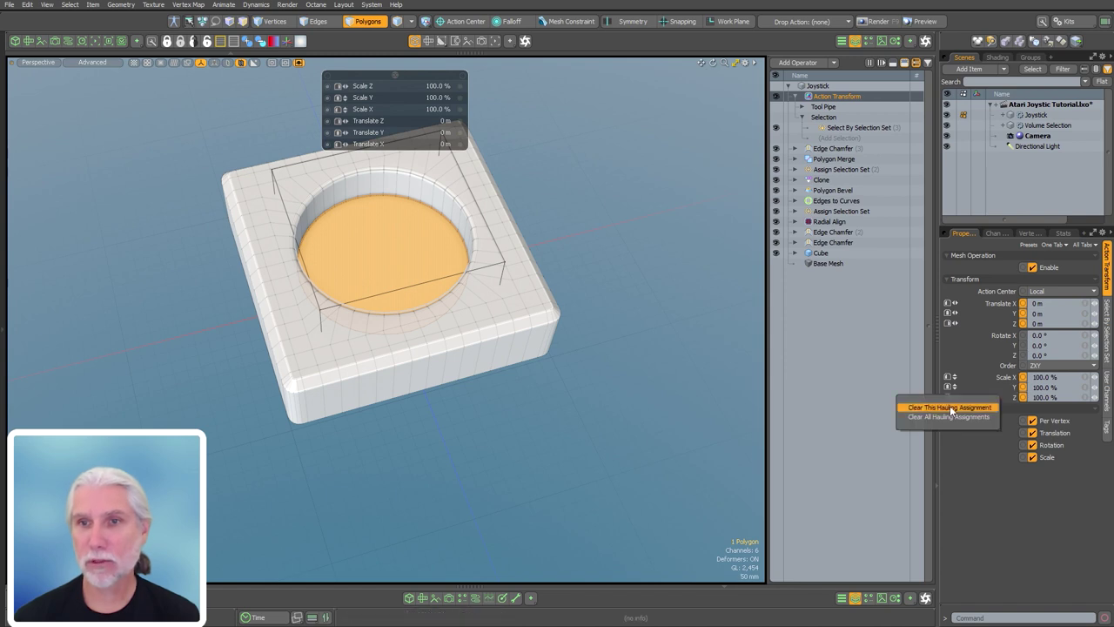
left_click(955, 412)
right_click(949, 397)
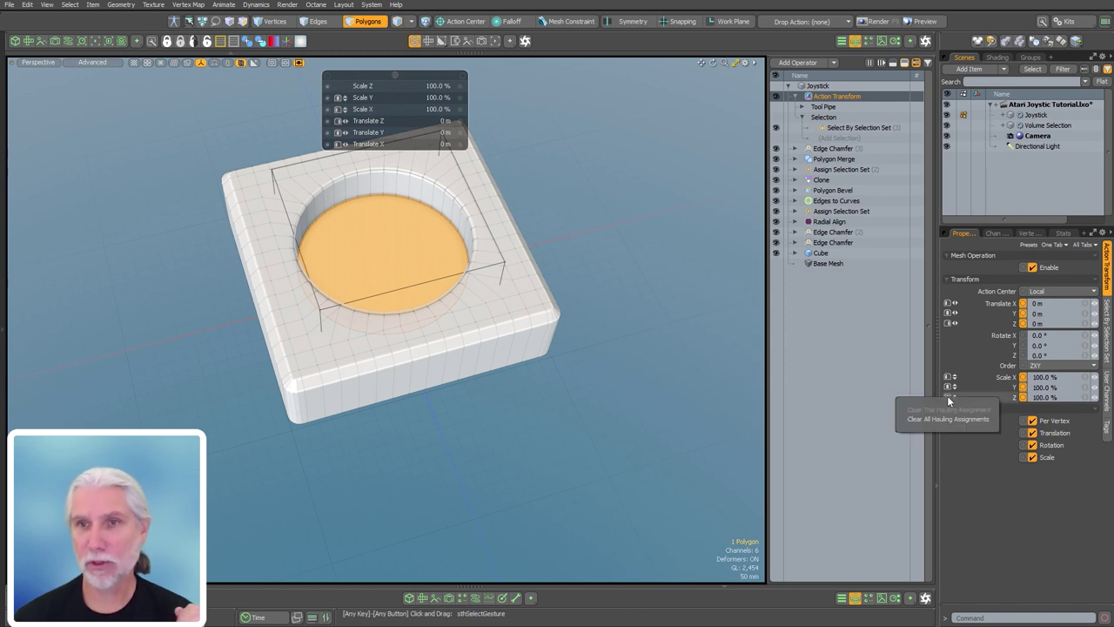
left_click(955, 420)
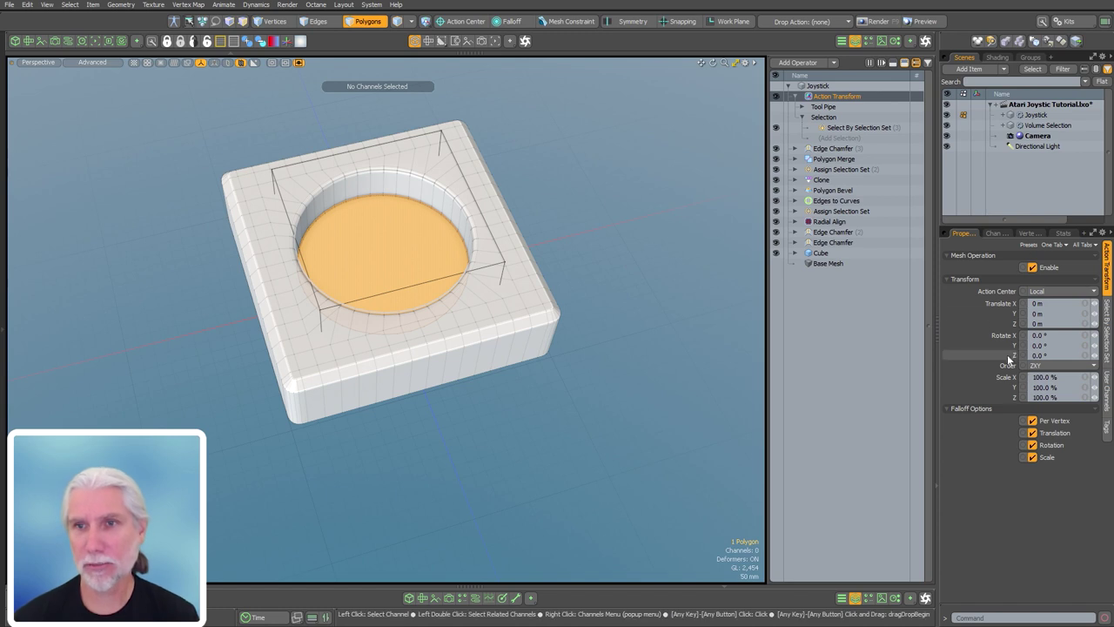
- Assign only Scale X and Scale Z for hauling and shrink the circular floor to about 70.5% on both axes
mouse_move(932, 388)
left_mouse_down()
mouse_move(958, 388)
mouse_move(927, 389)
left_mouse_up()
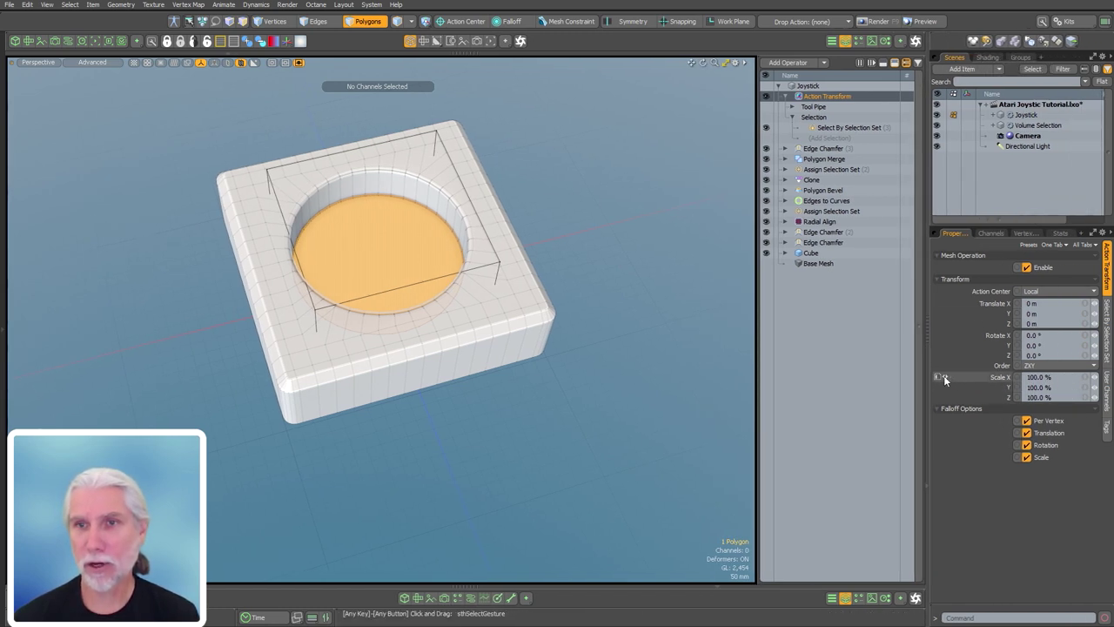
left_click(944, 375)
left_click(937, 397, "ctrl")
left_click_drag(516, 394, 490, 423, "alt")
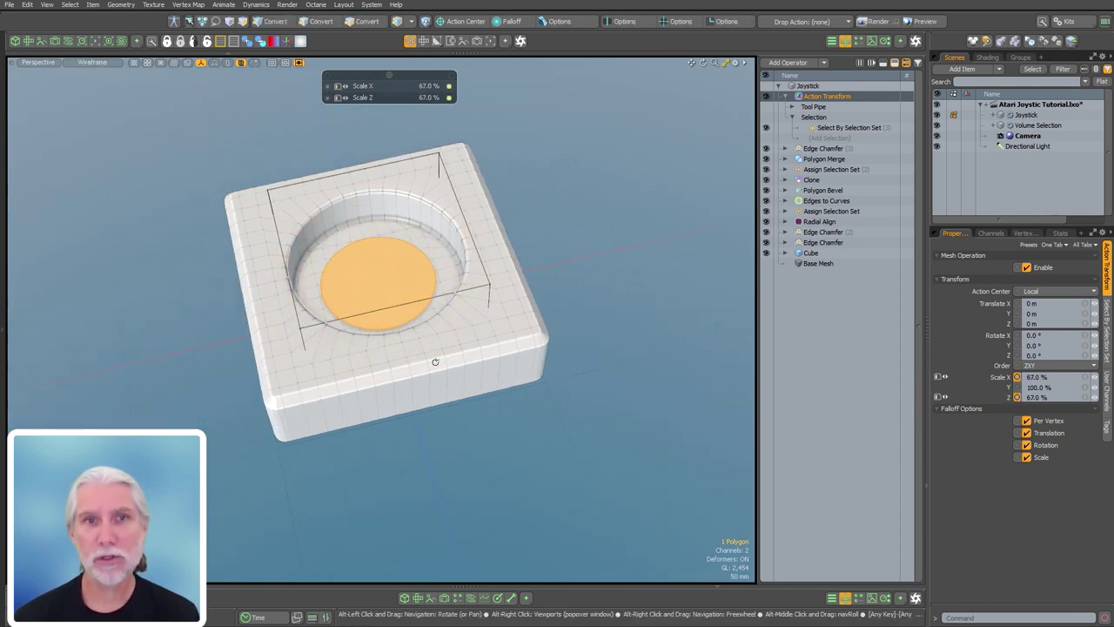
left_click_drag(435, 360, 500, 289, "alt")
scroll(445, 286, "up", 4)
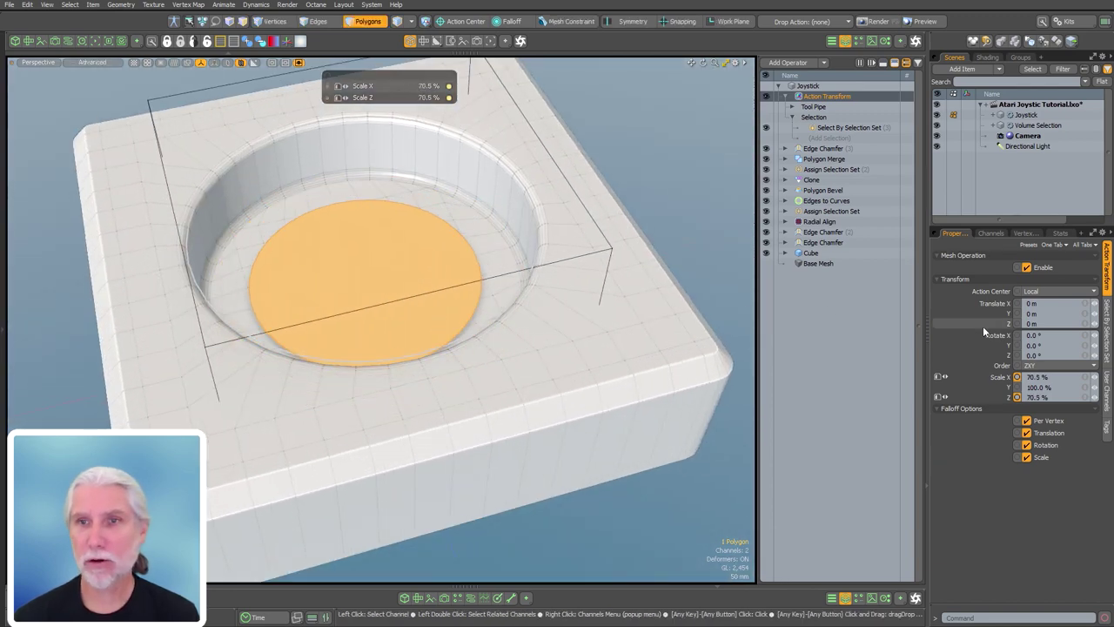
- Add Translate Y to the hauled channels, raise the disc 76 mm and adjust its X and Z scale to 94.5%
left_click(938, 312)
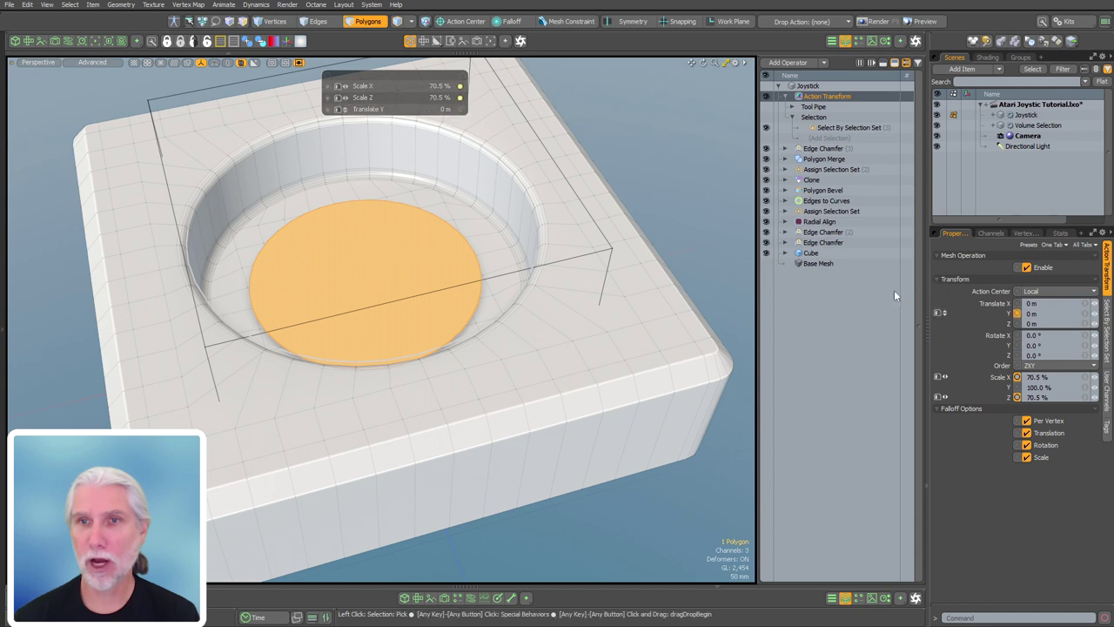
left_click_drag(542, 418, 562, 306)
left_click_drag(560, 378, 532, 409)
left_click_drag(490, 358, 508, 418, "alt")
scroll(507, 417, "down", 4)
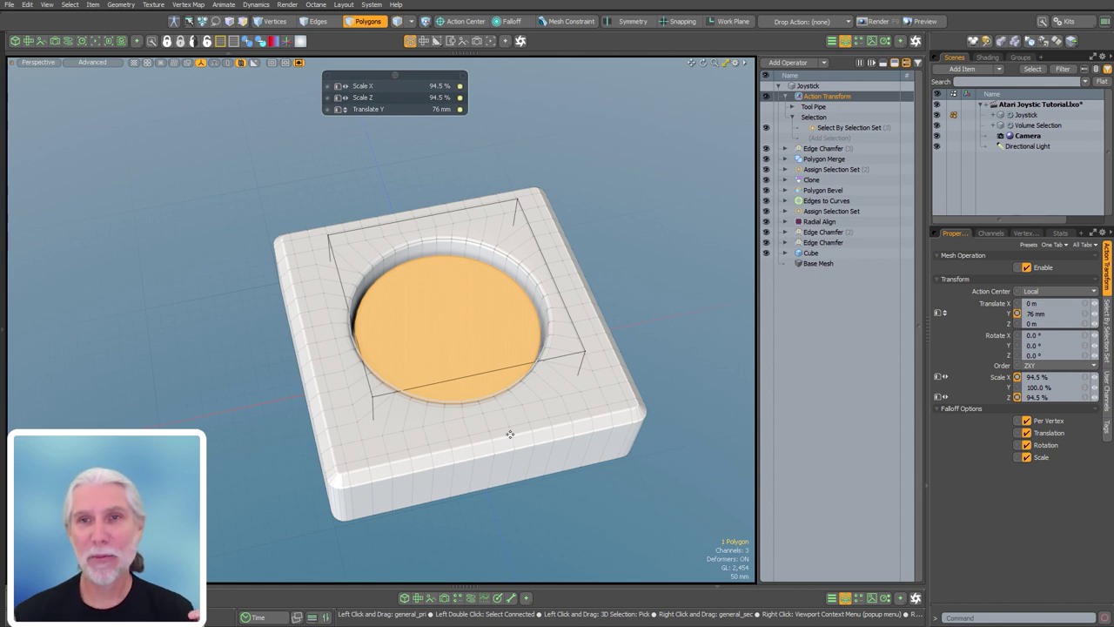
- Review the Linear Align, Radial Align and Action Transform entries among the SteveH mesh operations without adding any
double_click(817, 416)
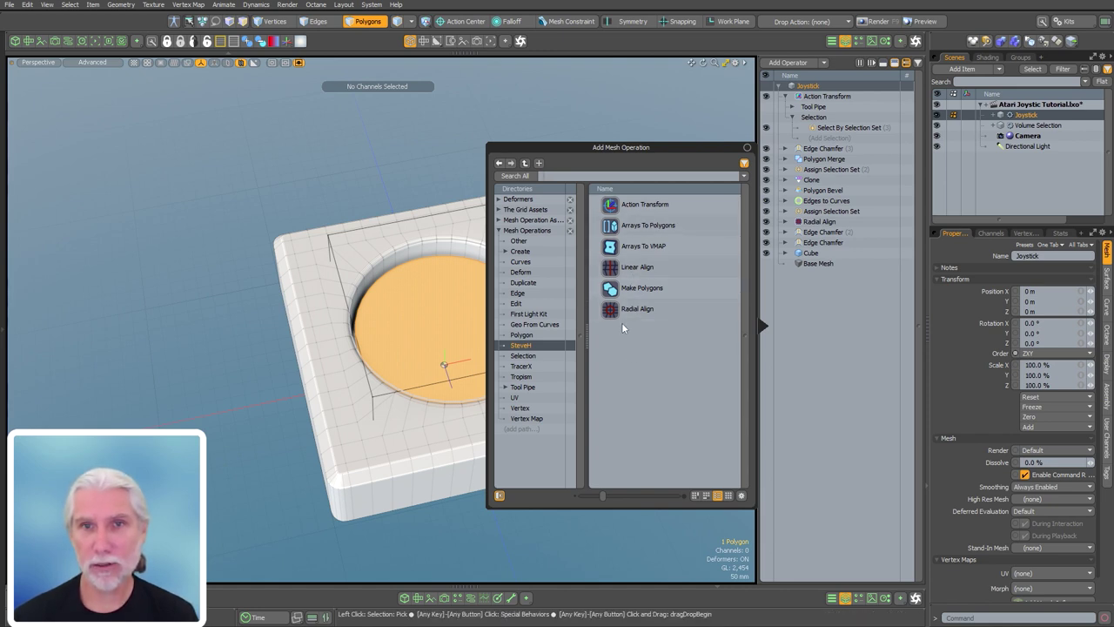
left_click(638, 268)
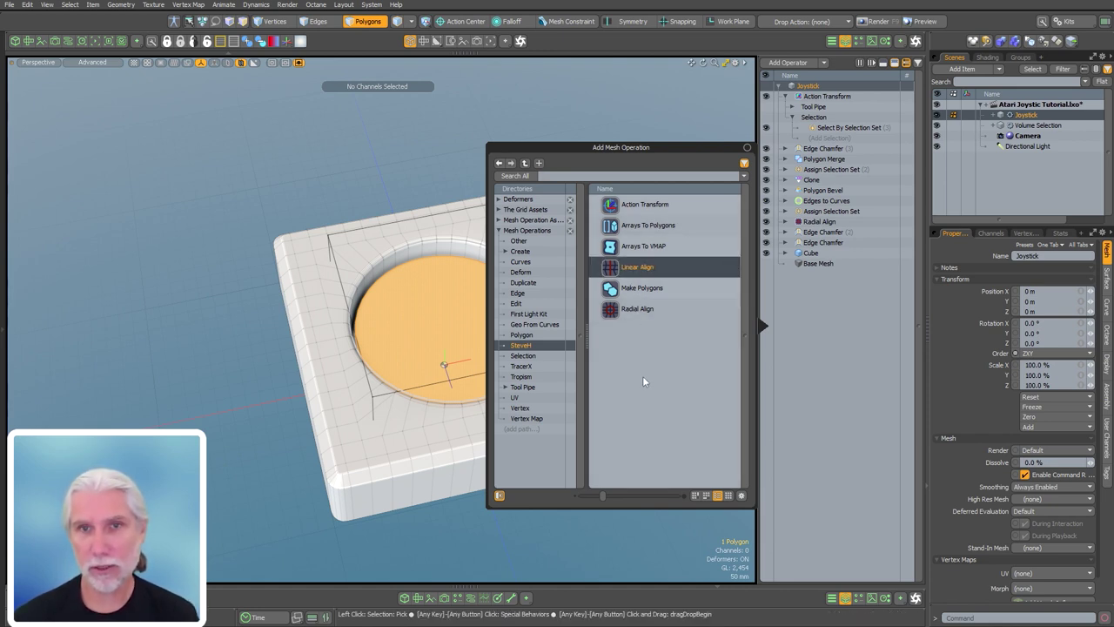
left_click(643, 309)
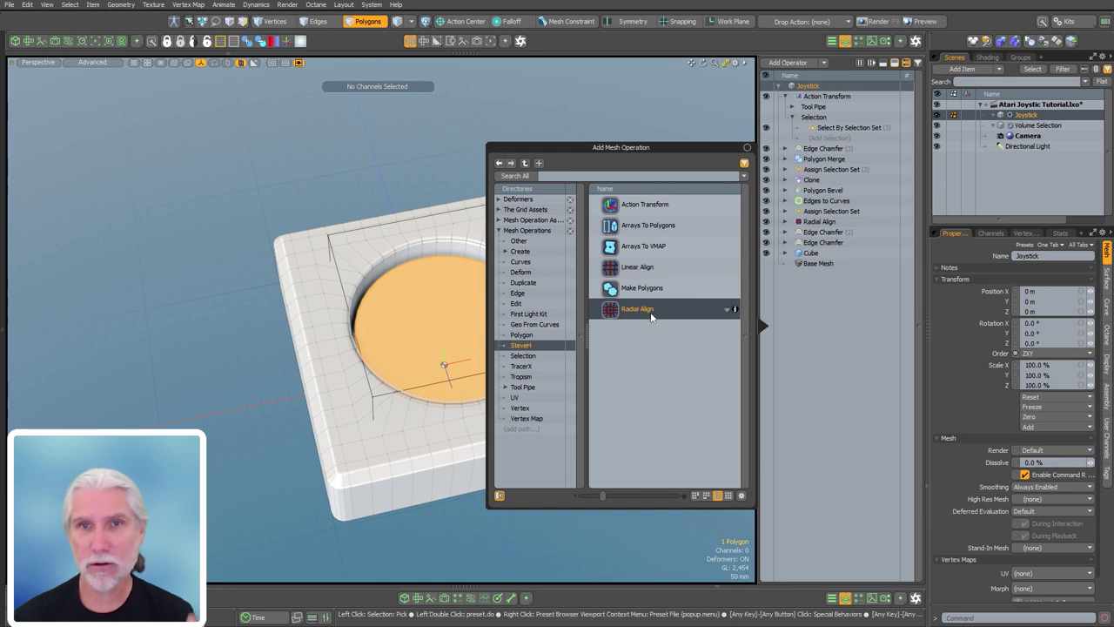
left_click(644, 205)
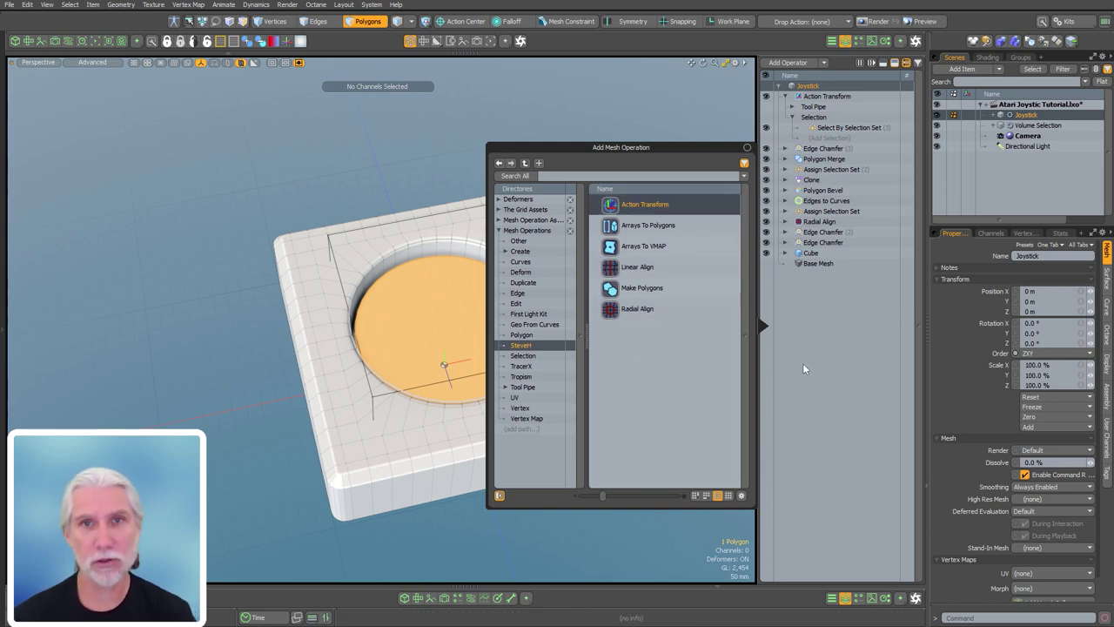
left_click(811, 322)
- Collapse the Action Transform operation in the mesh operations stack and clear the current selection
left_click_drag(651, 376, 513, 493, "alt")
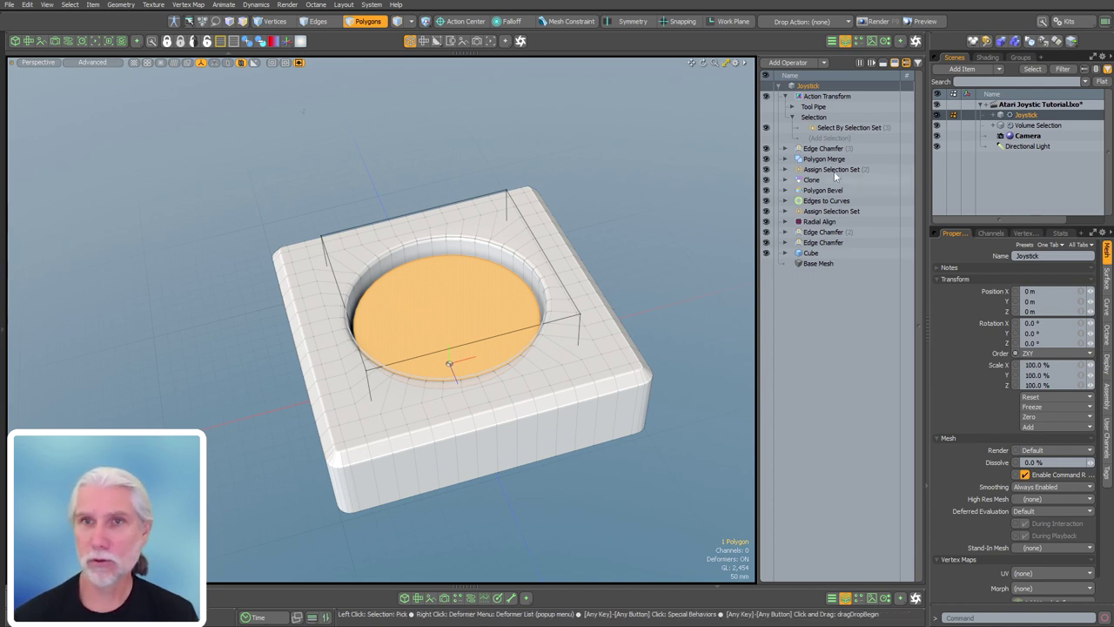
left_click(787, 98)
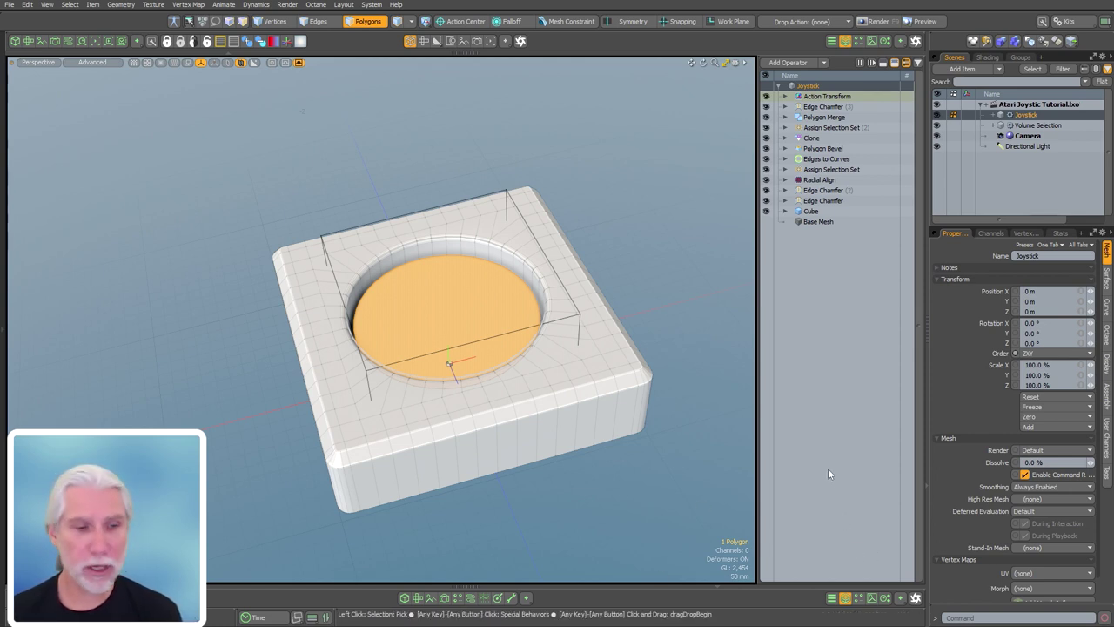
left_click(635, 481)
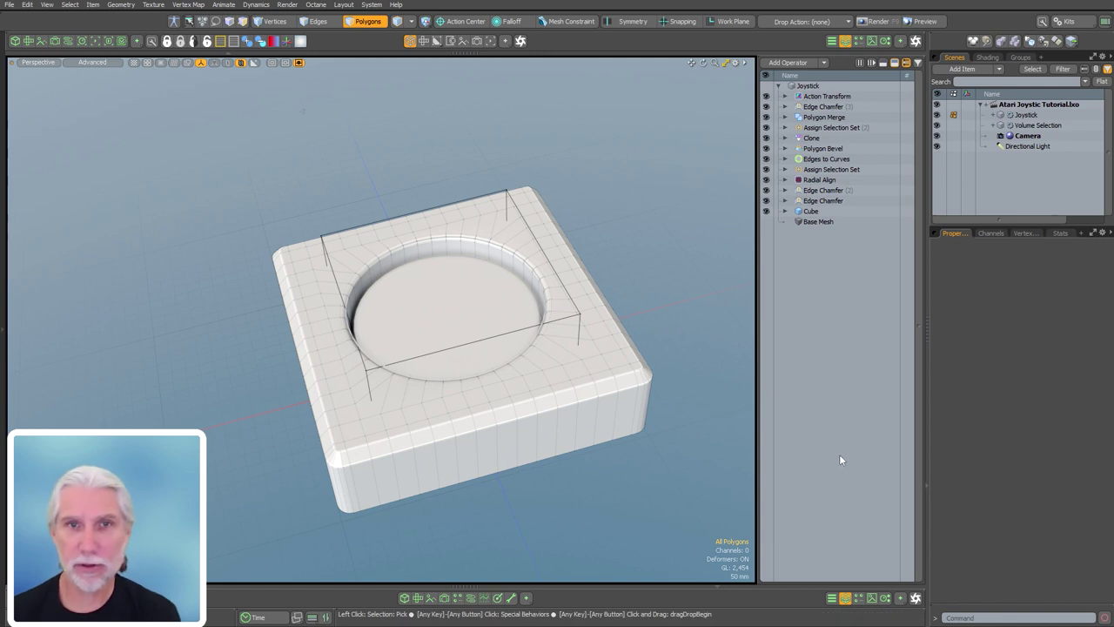
- Add a Polygon Bevel mesh operation to the joystick and limit it to the Rubber selection set
type("n")
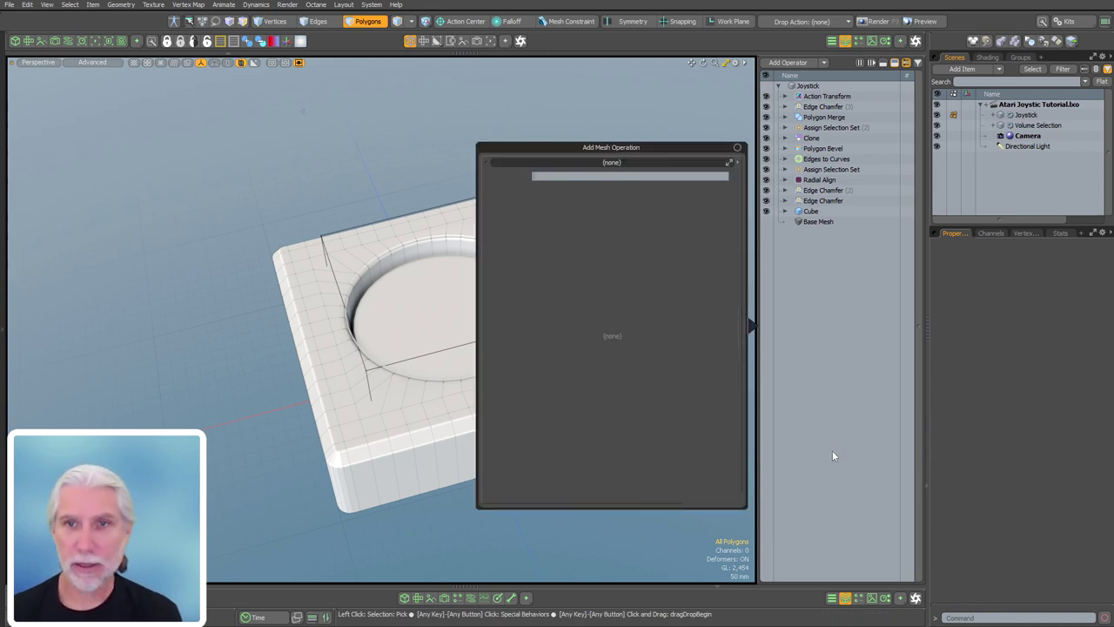
type("polygon be")
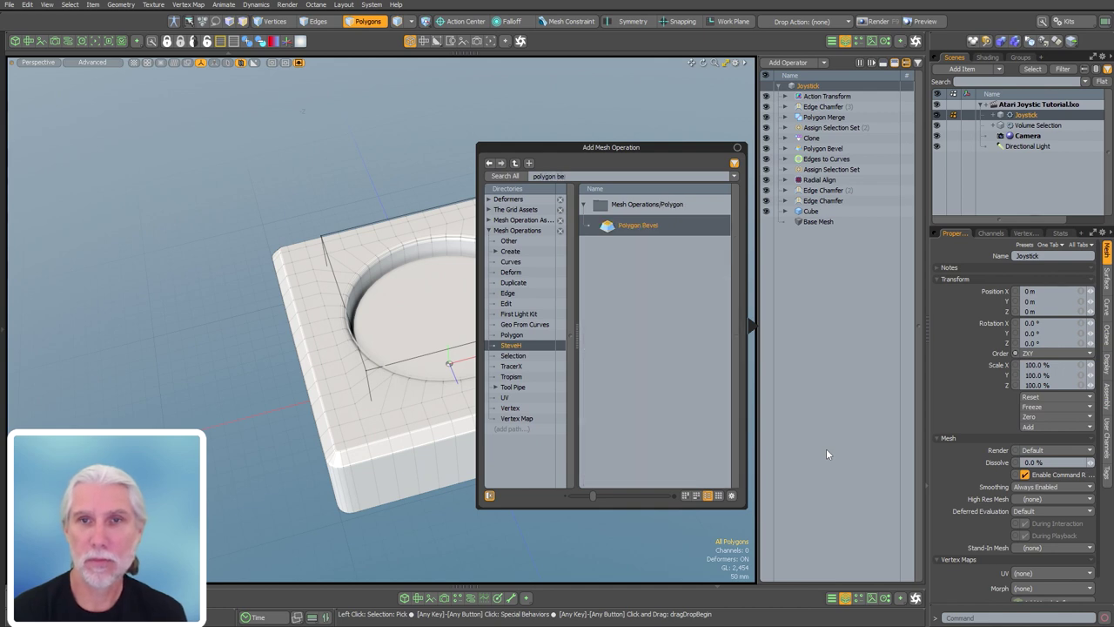
key("Return")
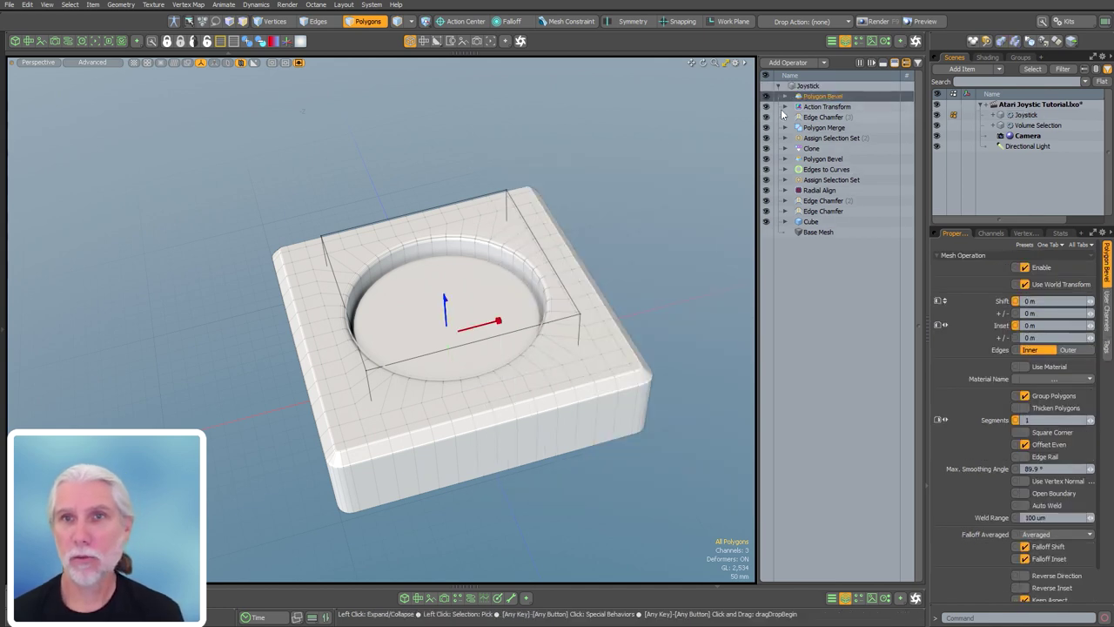
left_click(785, 97)
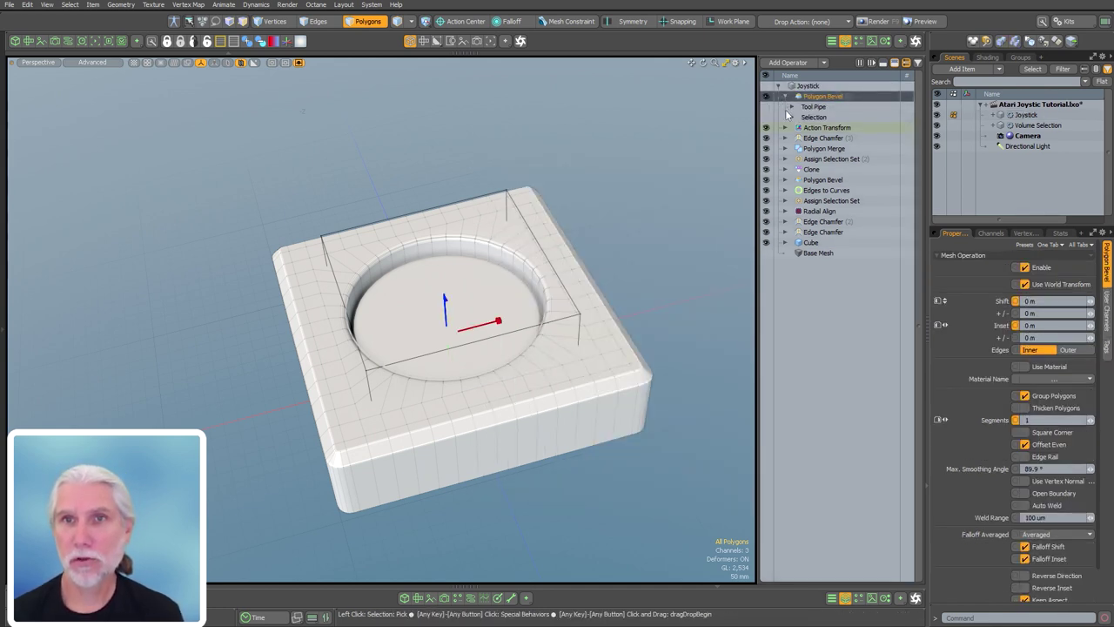
left_click(792, 117)
left_click(820, 128)
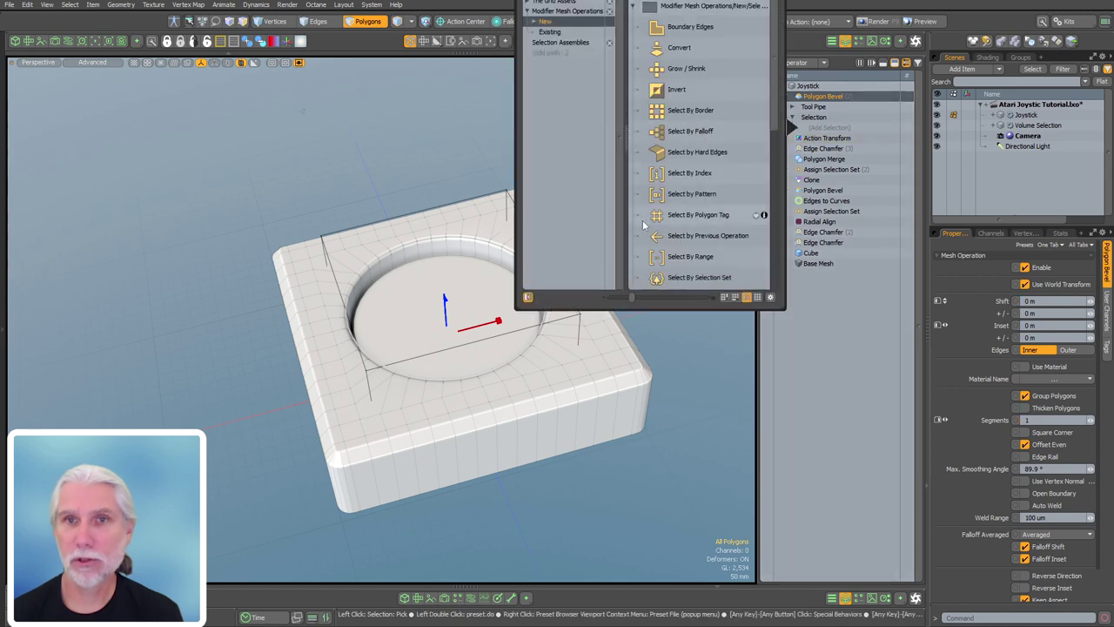
double_click(699, 277)
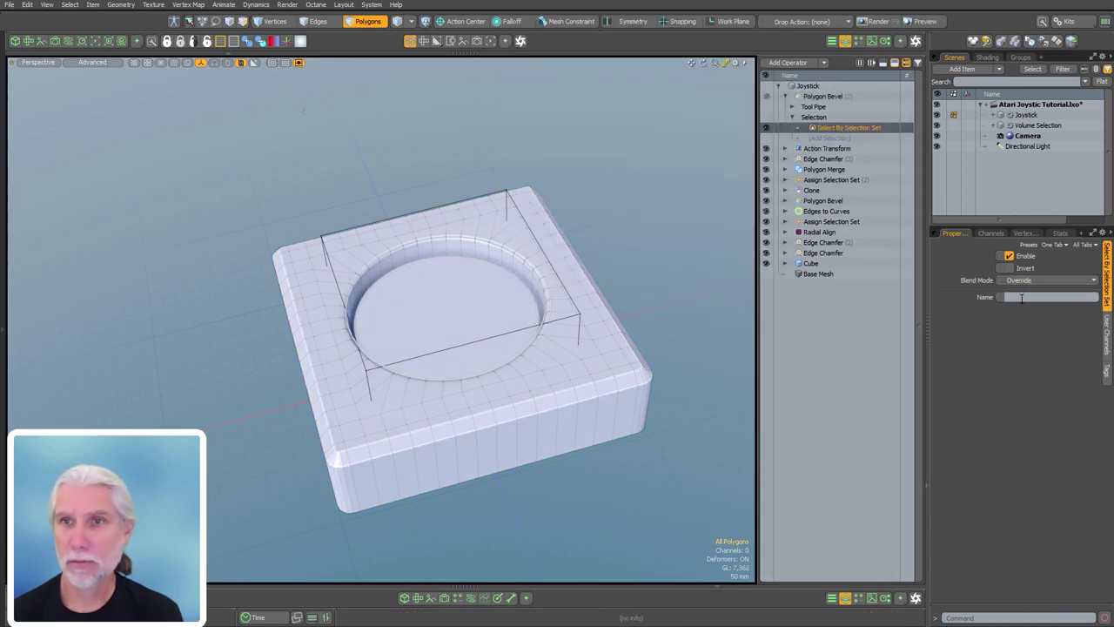
type("er")
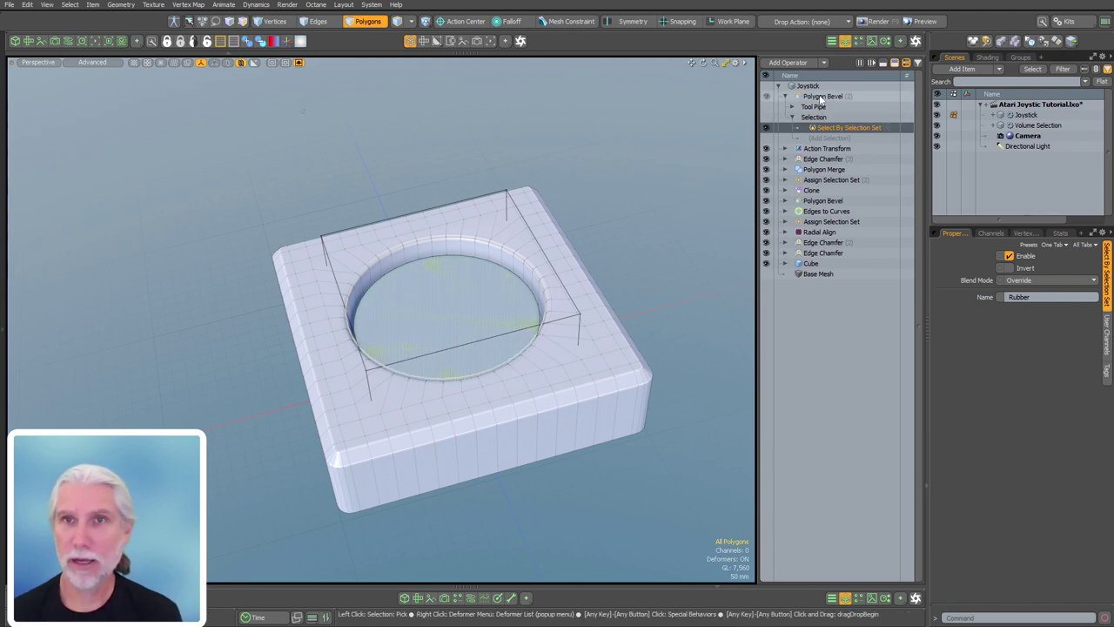
- Extrude the rubber disc upward about 280 mm with the Polygon Bevel and divide it into 24 segments
left_click(859, 97)
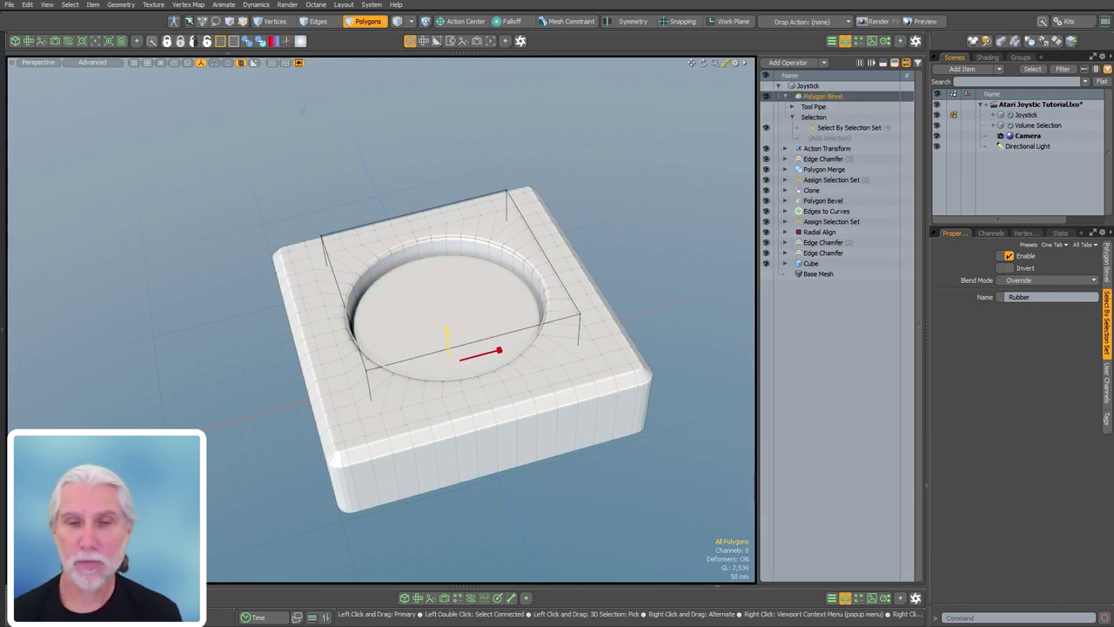
left_click_drag(449, 335, 447, 275)
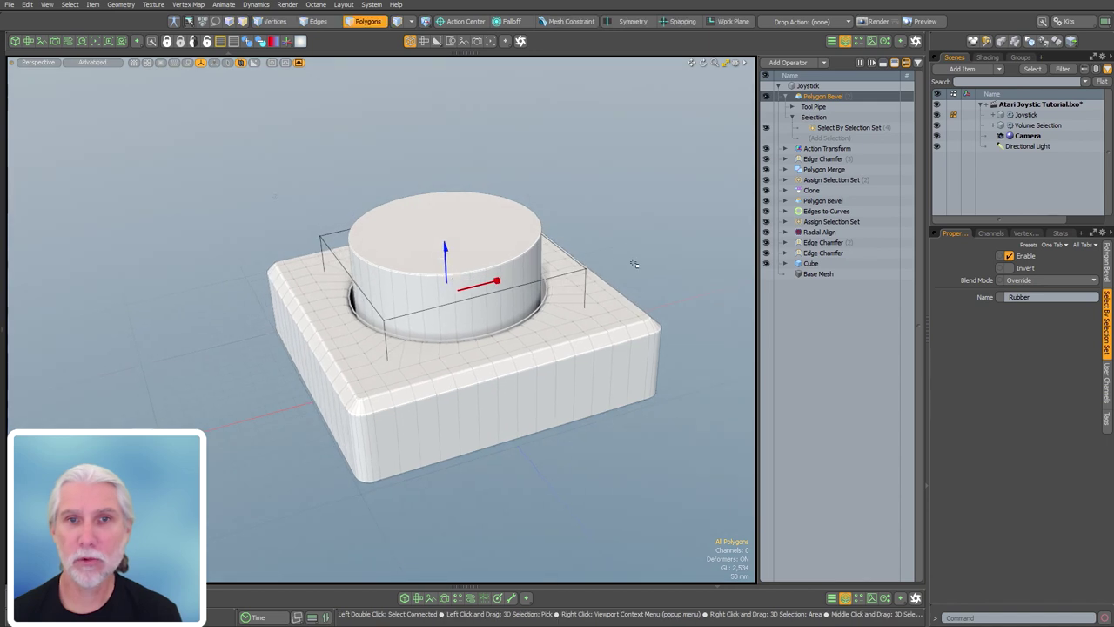
key("c")
left_click_drag(635, 318, 588, 335, "alt+shift")
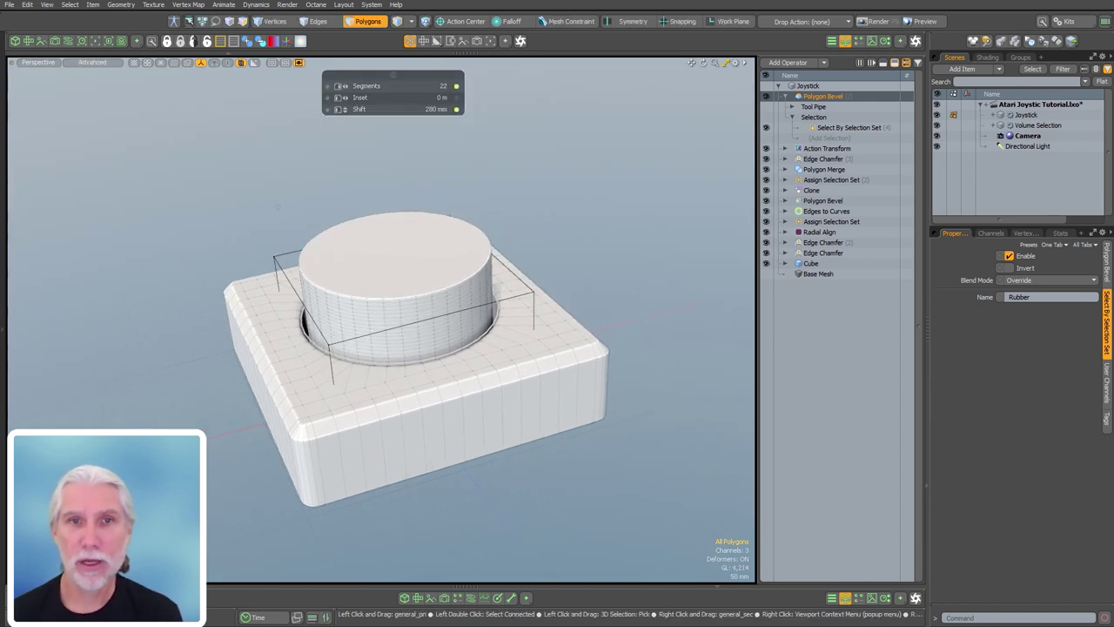
left_click_drag(361, 323, 421, 324, "ctrl+alt")
left_click(447, 87)
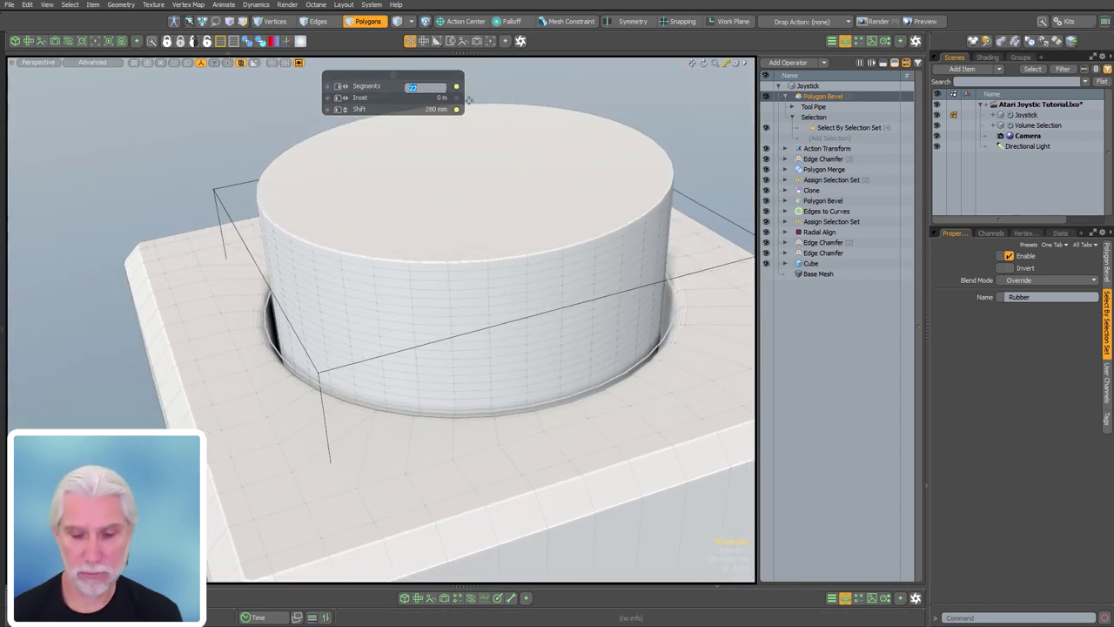
key("Return")
left_click_drag(513, 309, 454, 291, "ctrl+alt")
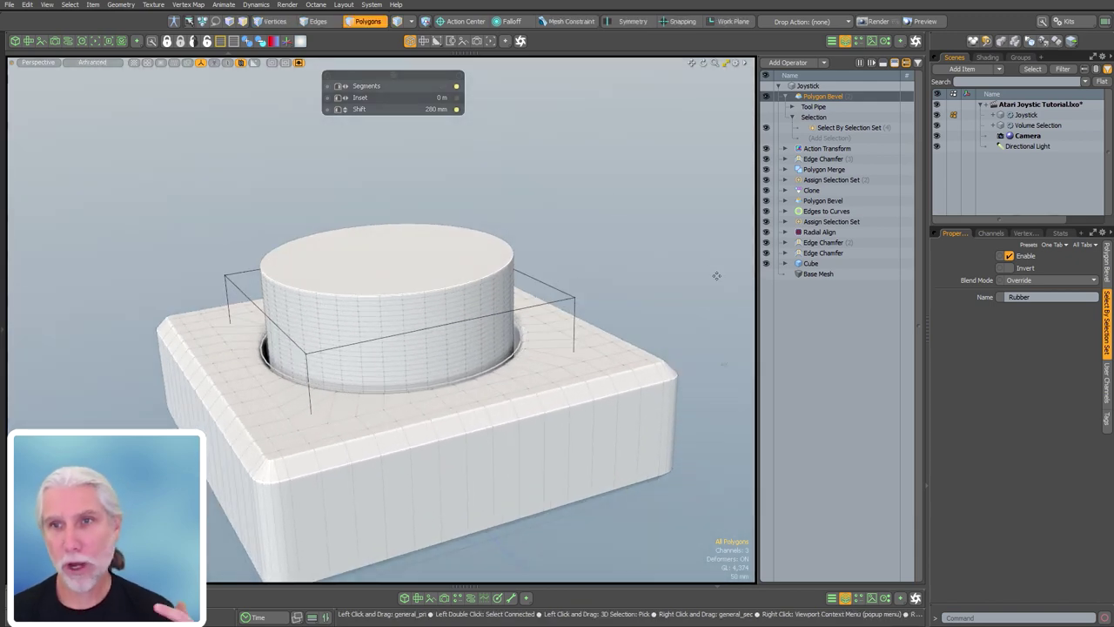
left_click(1106, 270)
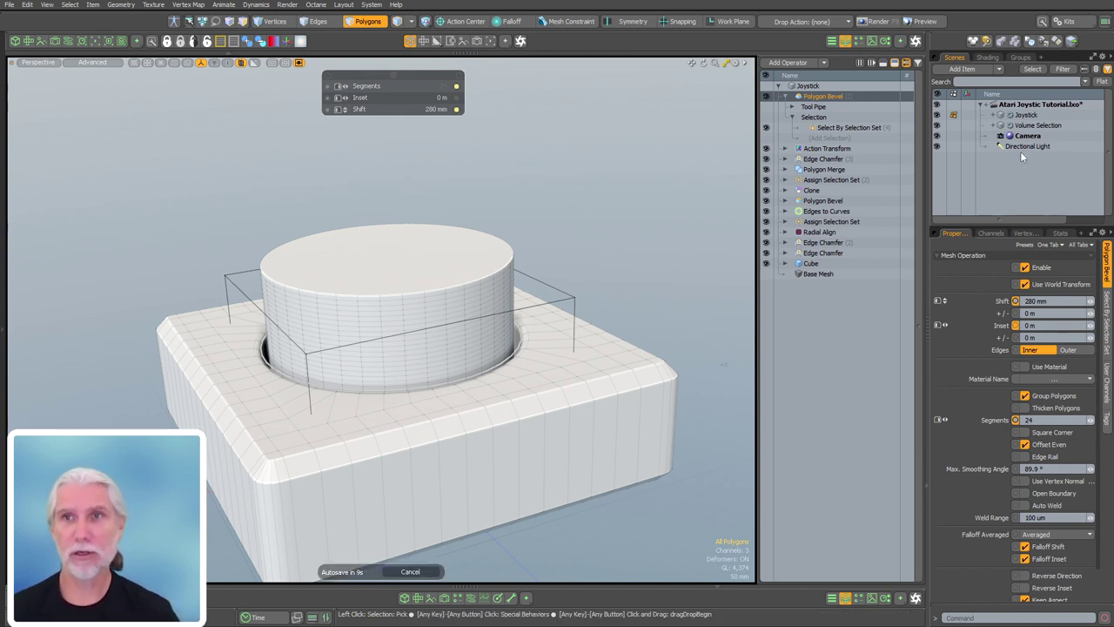
left_click(1015, 186)
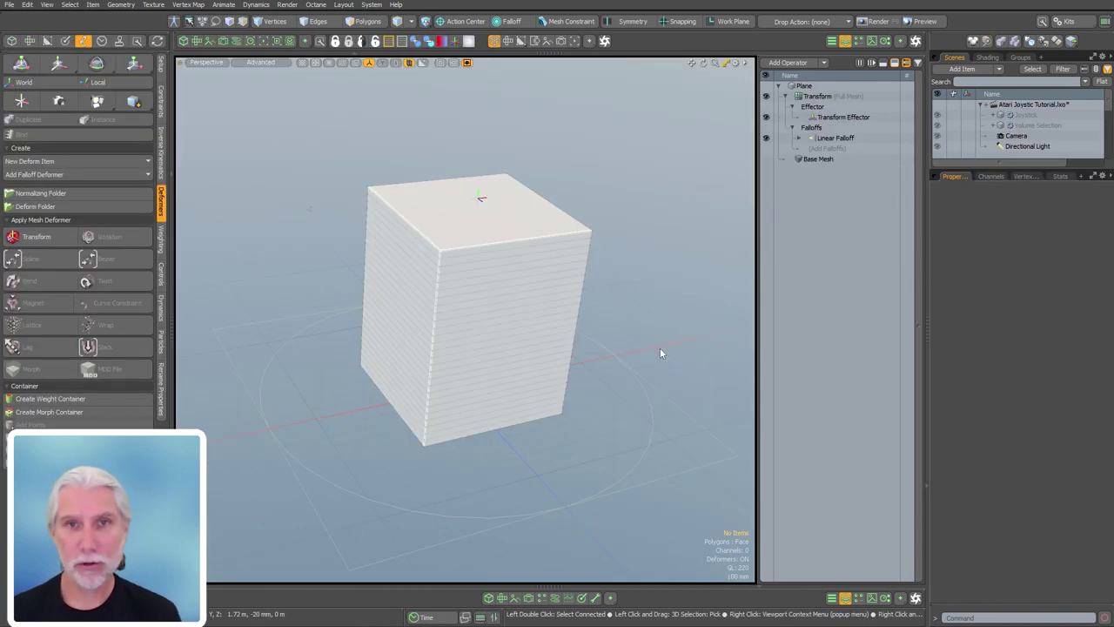
- Disable the Linear Falloff on the demo box's Transform deformer and try scaling the transform effector without it
left_click(612, 304)
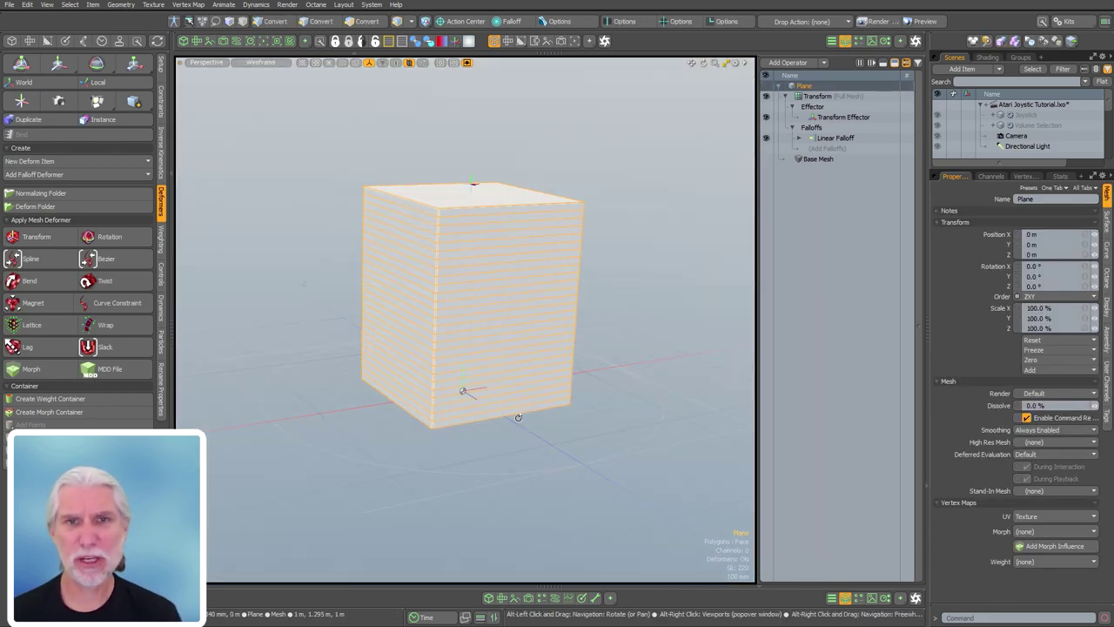
left_click_drag(600, 461, 632, 475, "alt")
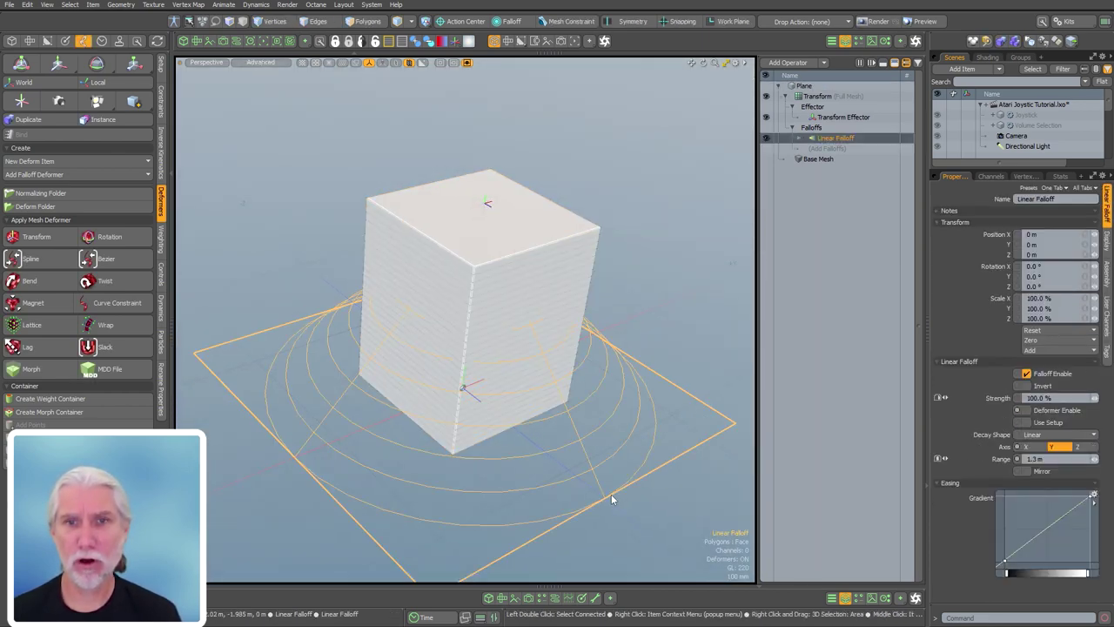
left_click_drag(540, 329, 544, 277, "alt")
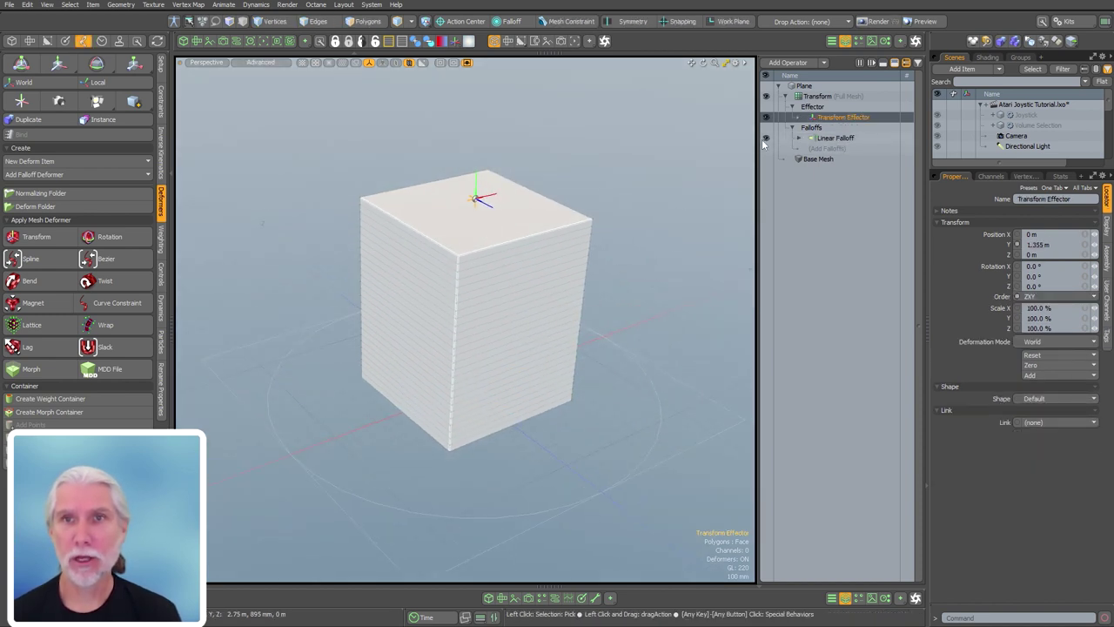
left_click(832, 141)
left_click(1055, 374)
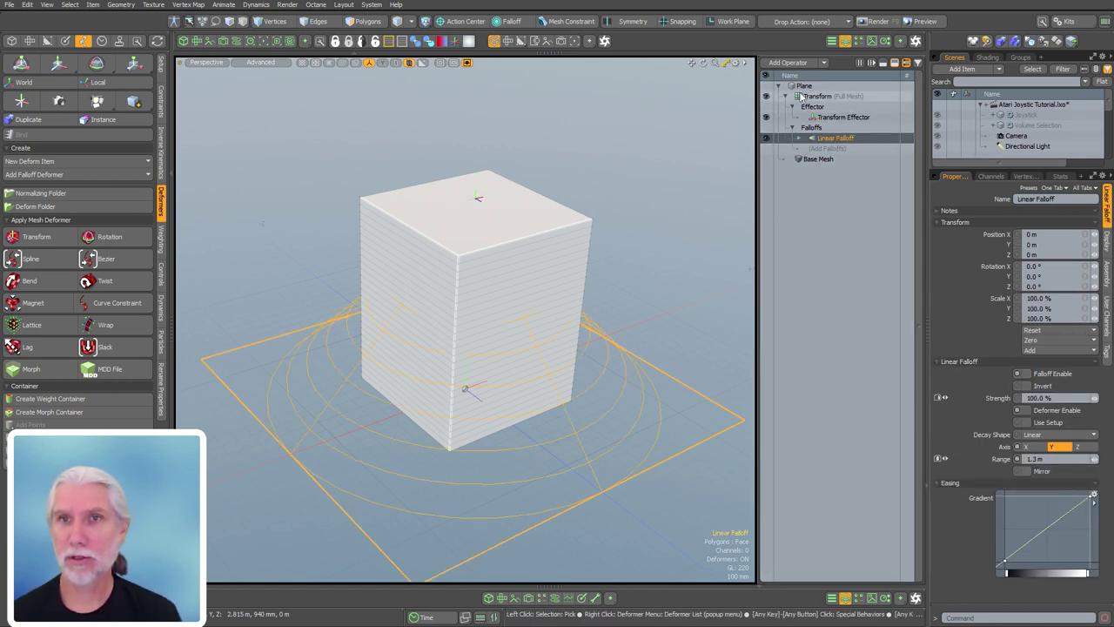
left_click(836, 118)
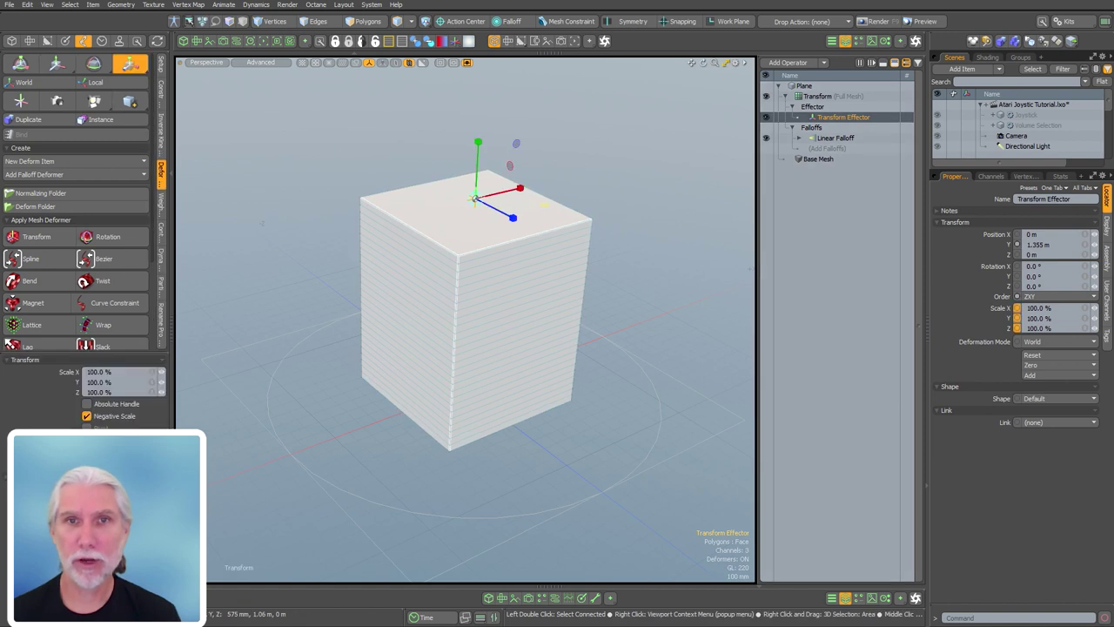
left_click_drag(545, 205, 571, 255)
key("ctrl+z")
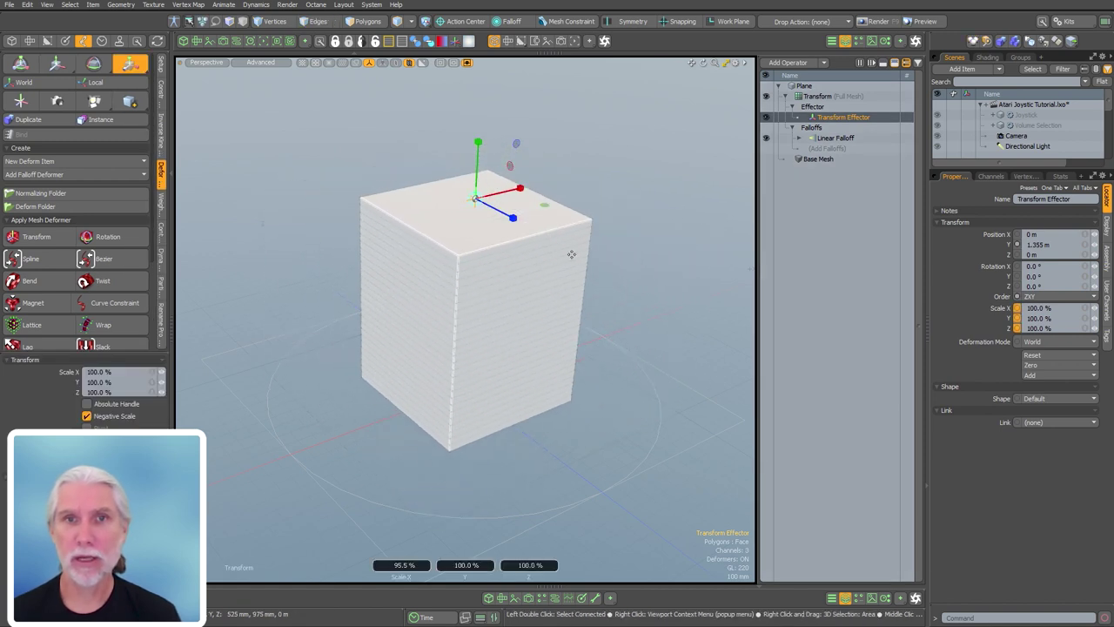
- Try scaling the transform effector on X and Z with the Linear Falloff enabled, and undo it
left_click(835, 138)
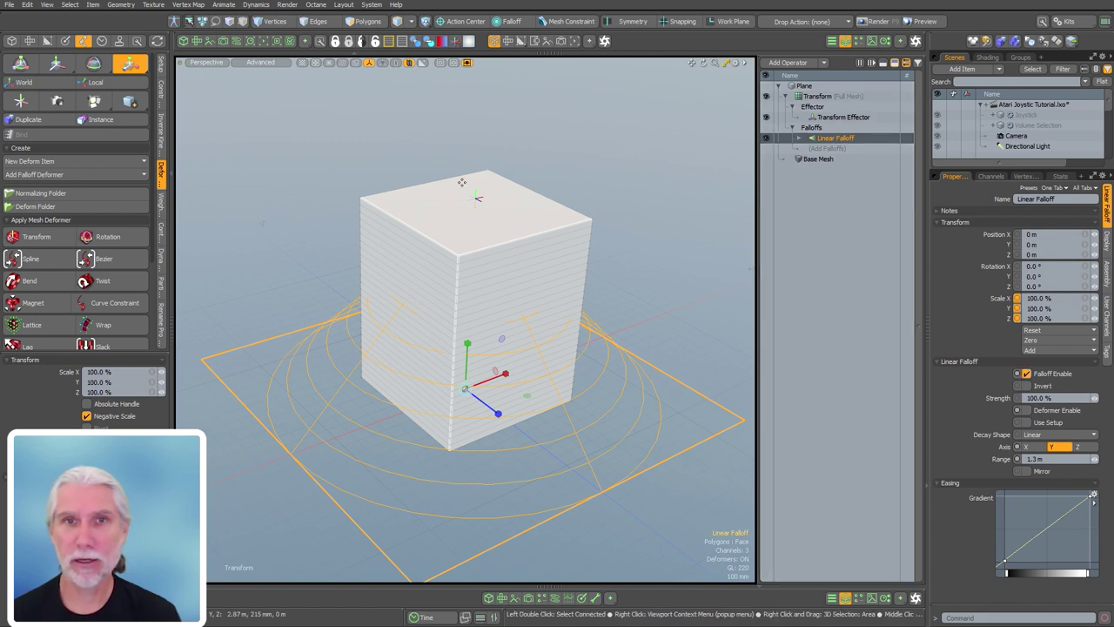
left_click(477, 198)
key("y")
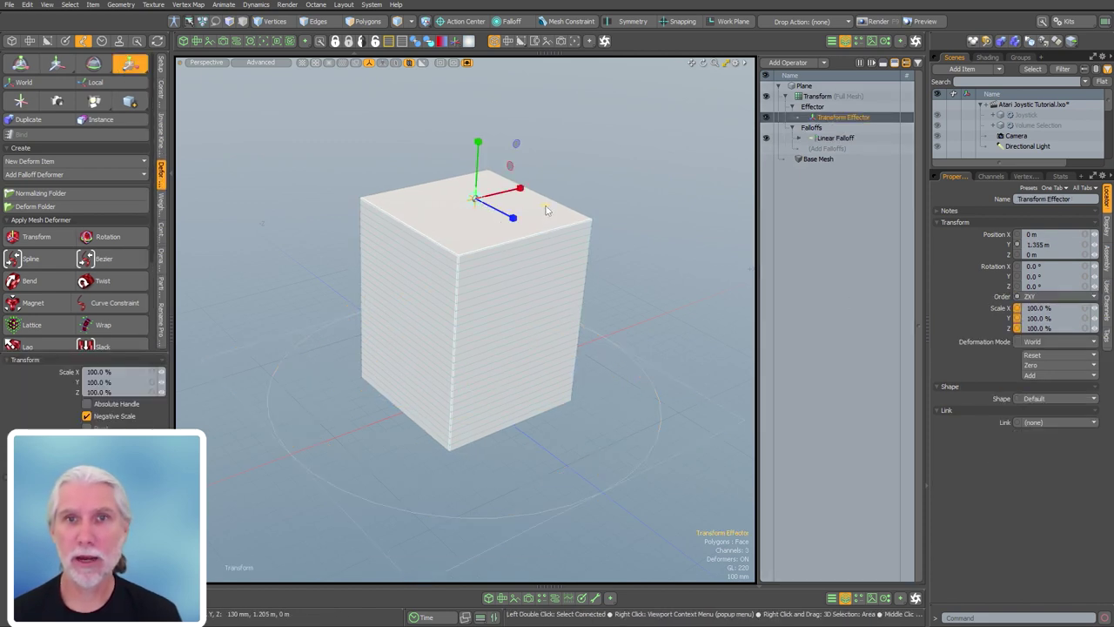
left_click_drag(546, 206, 571, 230)
key("ctrl+z")
key("space")
- Invert the Linear Falloff and taper the box by scaling the transform effector to 21.5% on X and Z
left_click(637, 484)
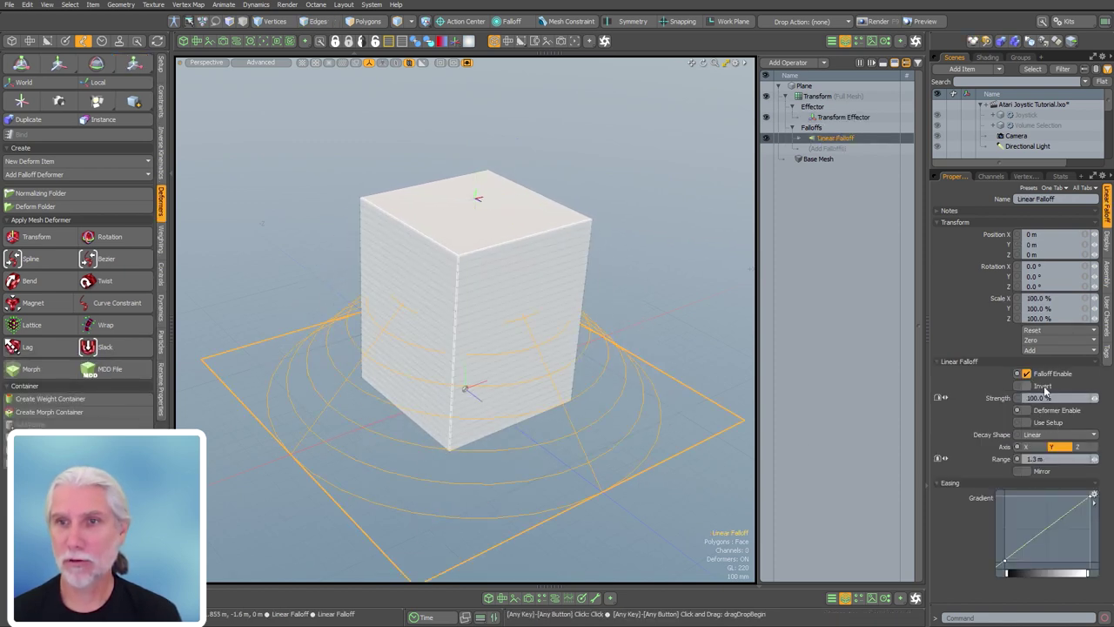
left_click(1040, 386)
left_click_drag(366, 374, 338, 292, "alt")
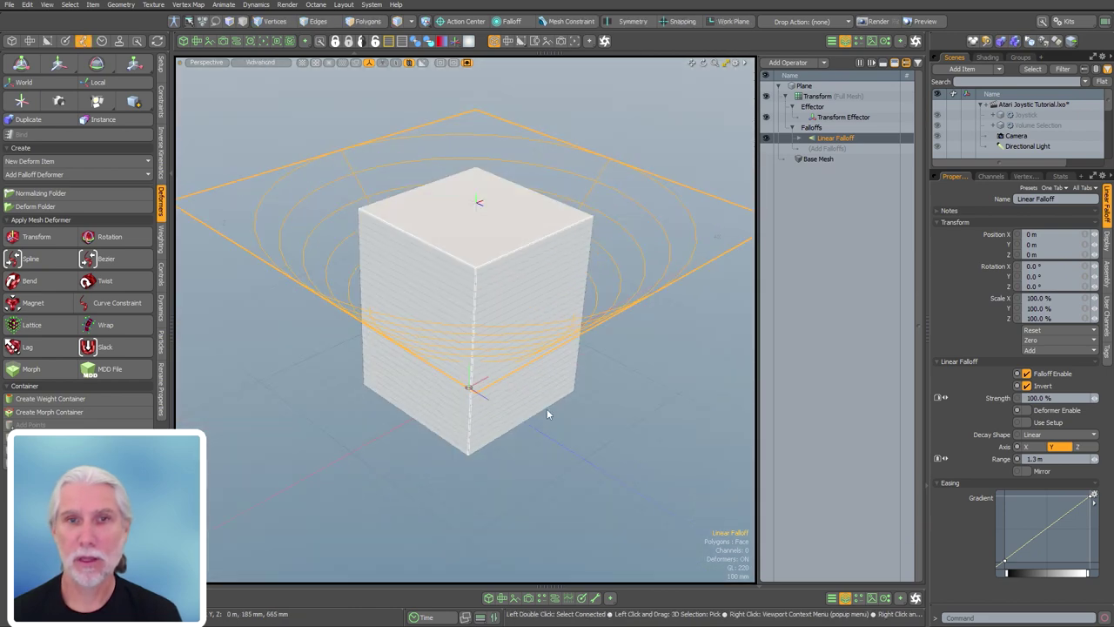
left_click(483, 200)
key("r")
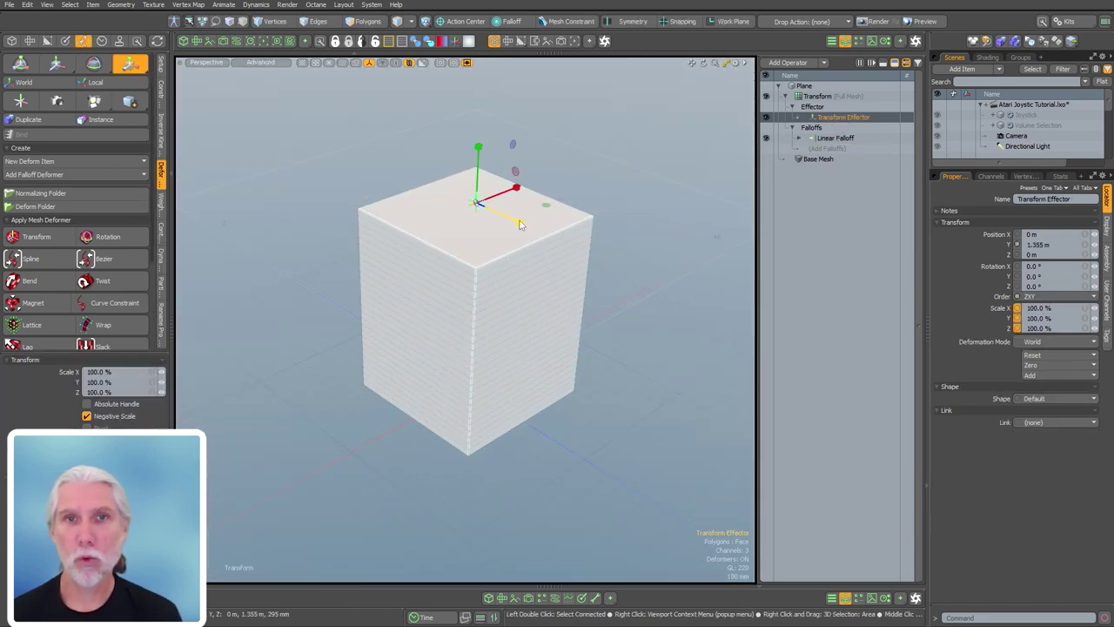
left_click_drag(546, 207, 513, 209)
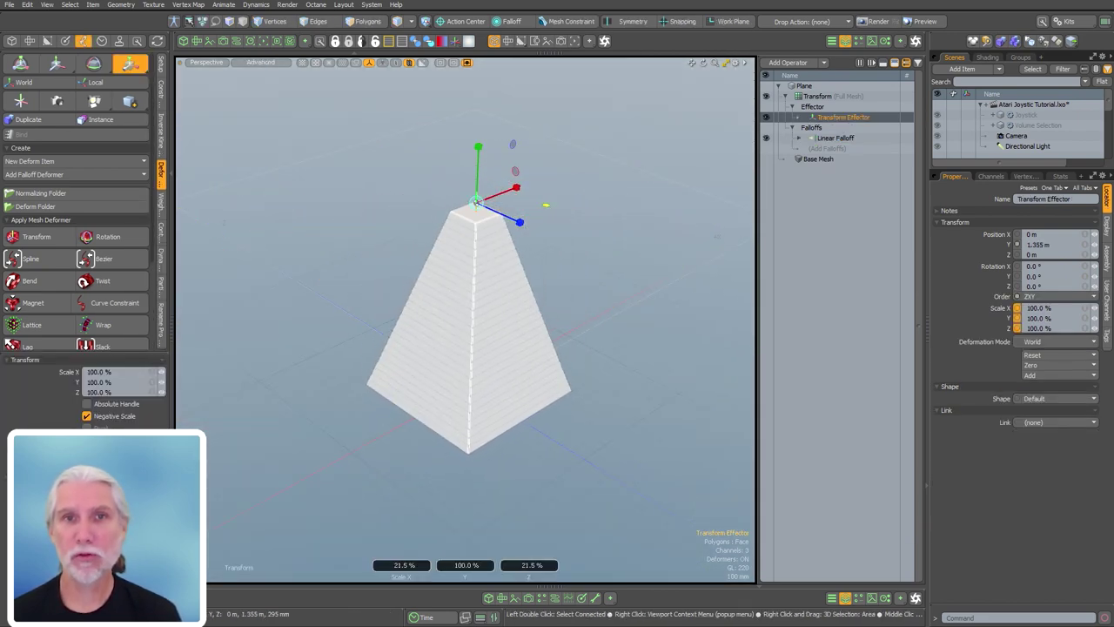
key("space")
- Add keys to the Linear Falloff's easing gradient and reshape the curve to give the tapered box a stepped profile
left_click(598, 323)
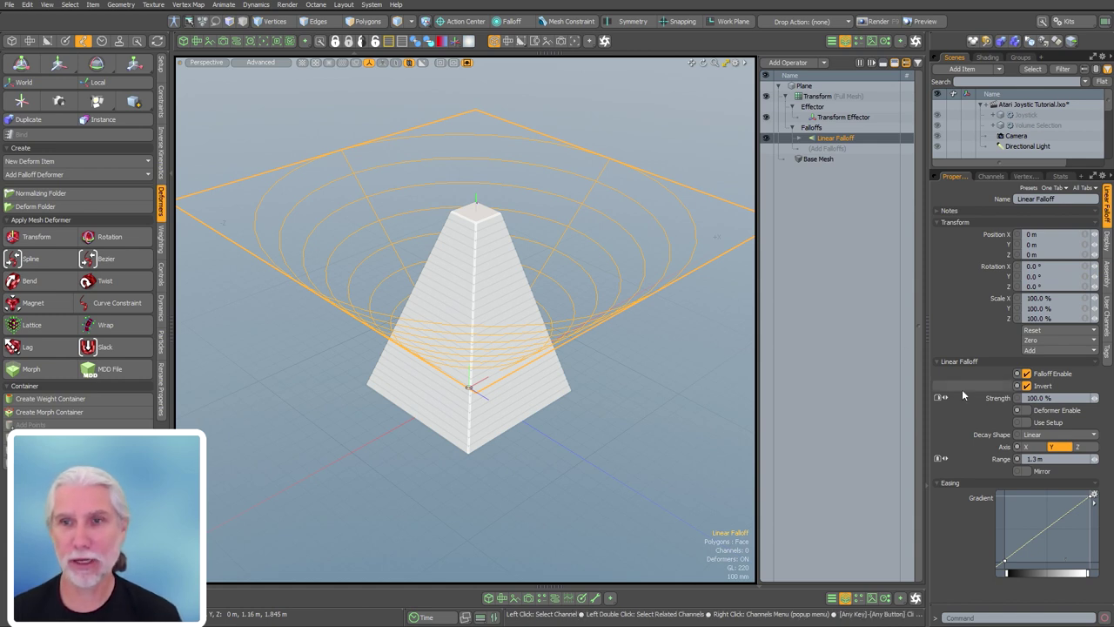
middle_click(1021, 548)
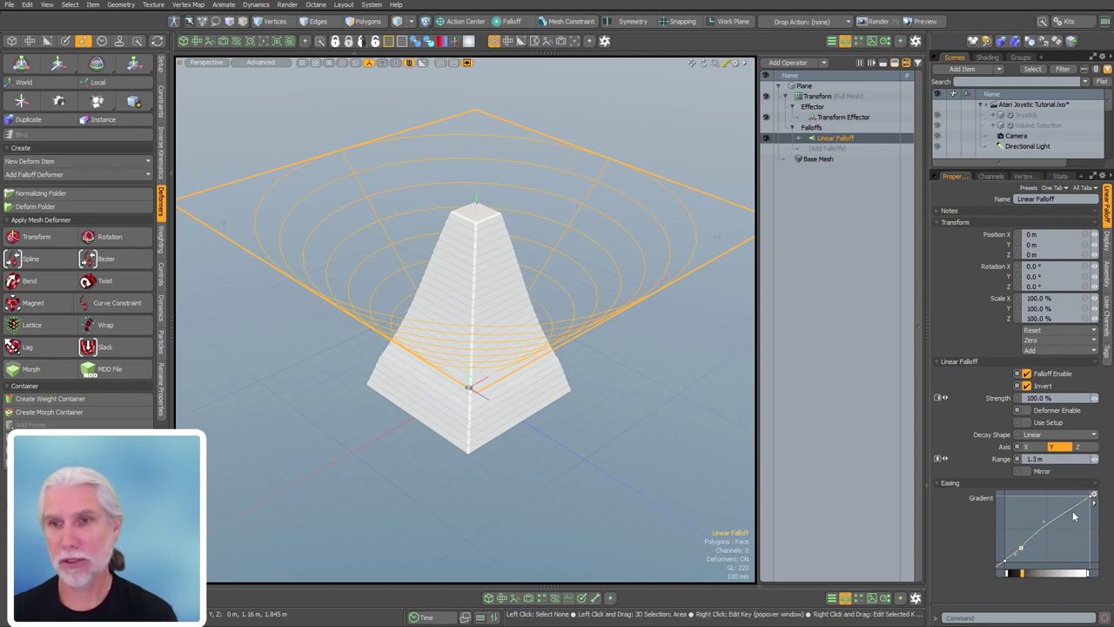
middle_click(1073, 511)
mouse_move(1049, 533)
left_mouse_down()
mouse_move(1059, 531)
mouse_move(1051, 541)
left_mouse_up()
middle_click_drag(1050, 540, 1039, 515)
mouse_move(1021, 548)
left_mouse_down()
mouse_move(1035, 532)
mouse_move(1025, 546)
mouse_move(1048, 538)
mouse_move(1036, 515)
mouse_move(1055, 534)
mouse_move(1087, 509)
mouse_move(1035, 517)
mouse_move(1041, 538)
mouse_move(1068, 503)
mouse_move(1060, 537)
mouse_move(1038, 528)
mouse_move(1022, 554)
left_mouse_up()
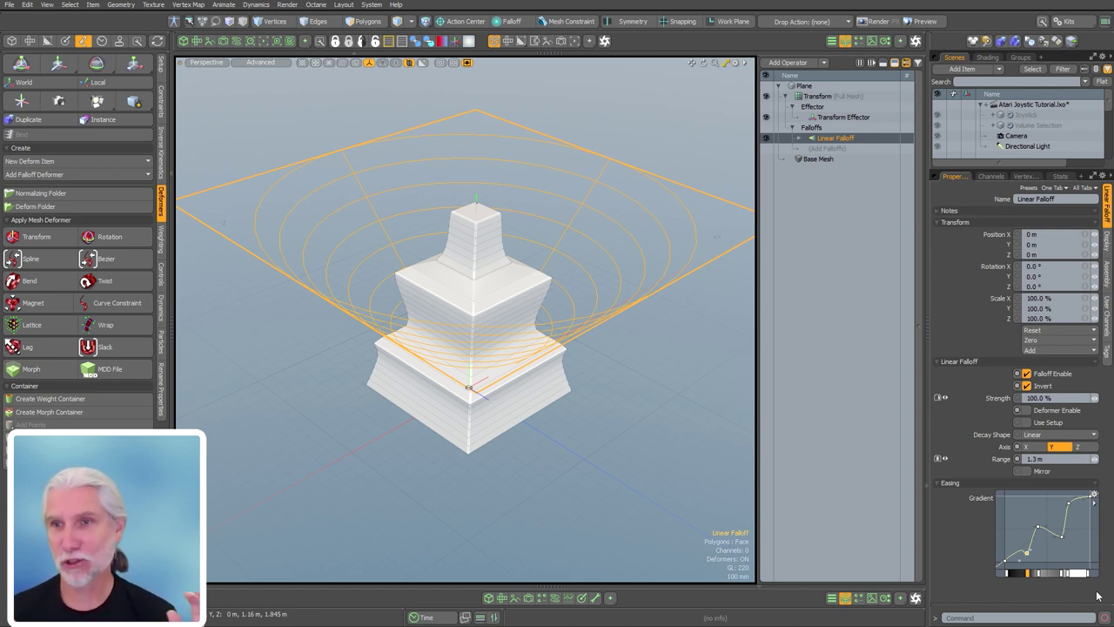
- Clear the selection and switch back to the Atari joystick scene to view the extruded disc
left_click(614, 456)
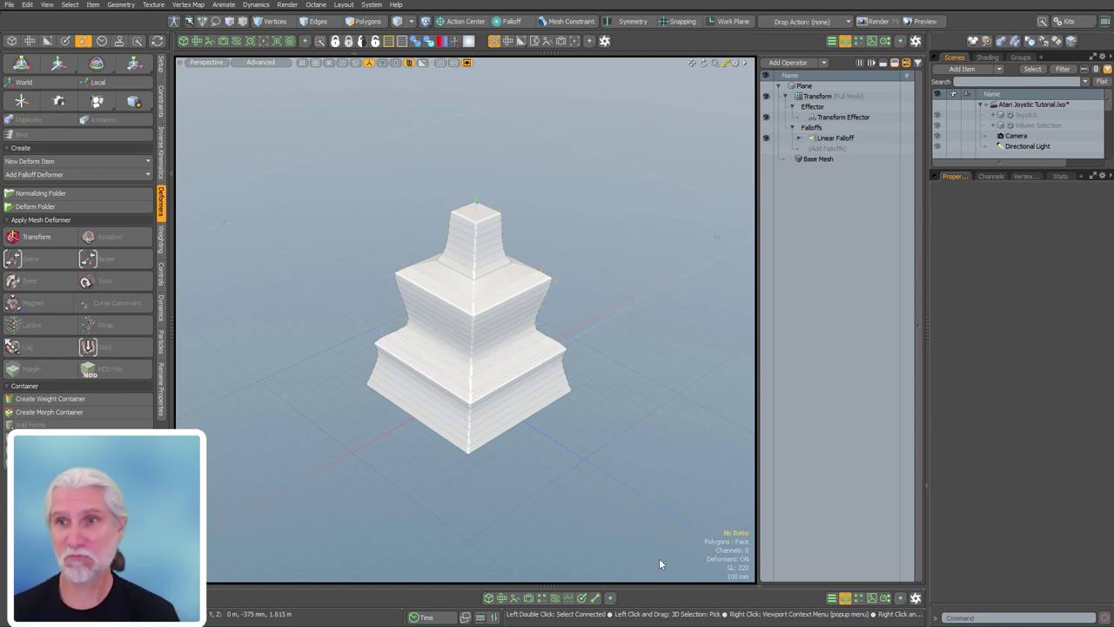
left_click(1011, 105)
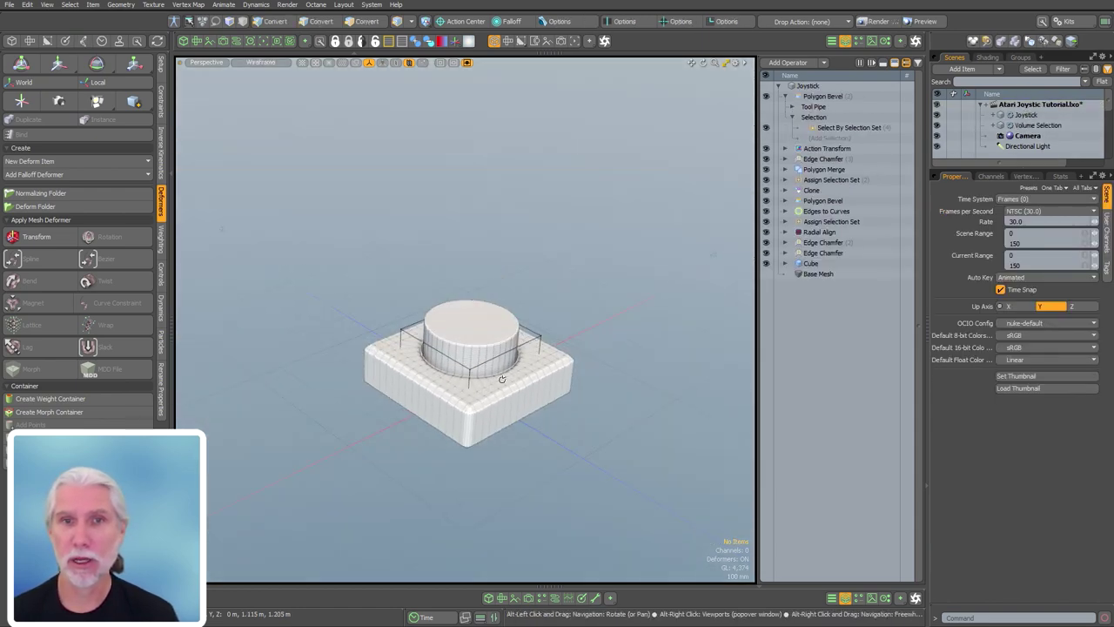
left_click_drag(502, 379, 569, 394, "ctrl+alt")
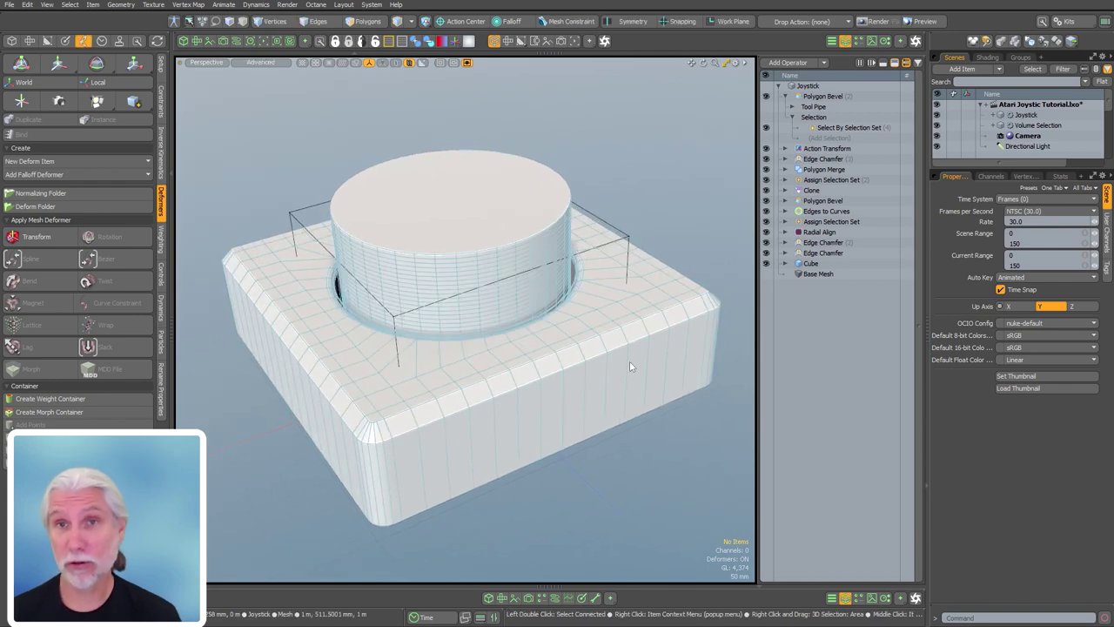
- Add a Profile Generator to the tool pipe of the topmost Polygon Bevel in the Joystick's mesh operations
left_click(792, 106)
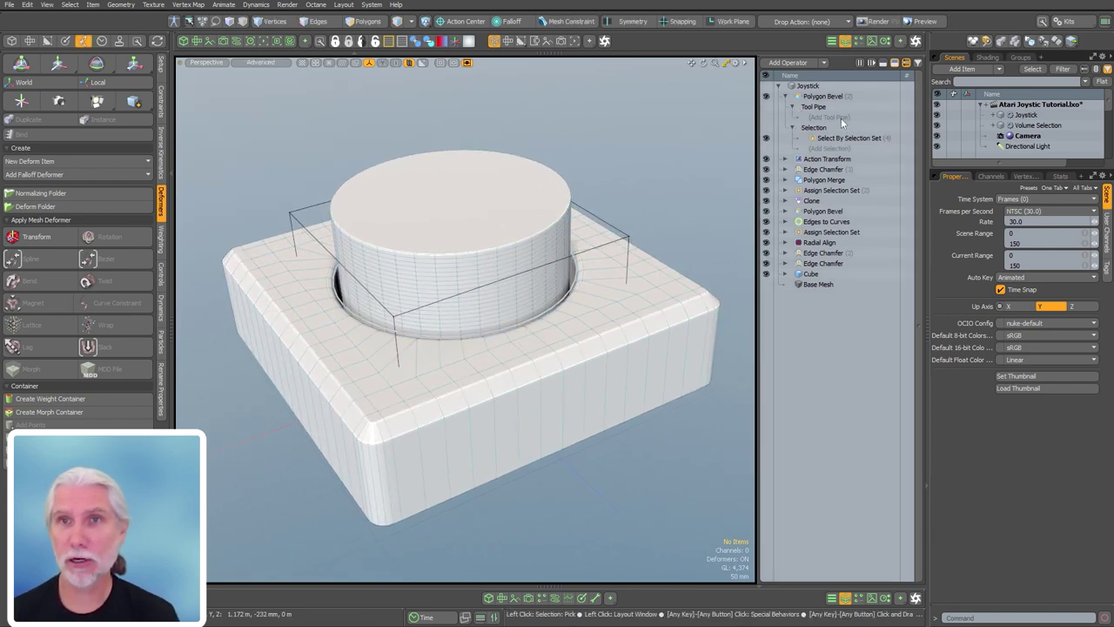
left_click(829, 117)
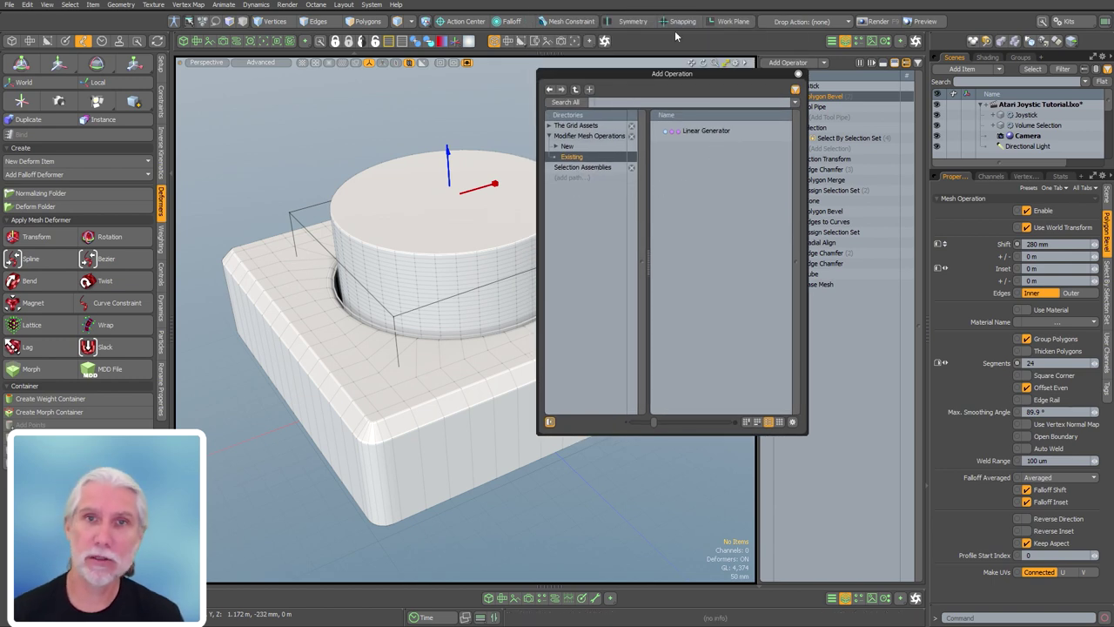
left_click(566, 145)
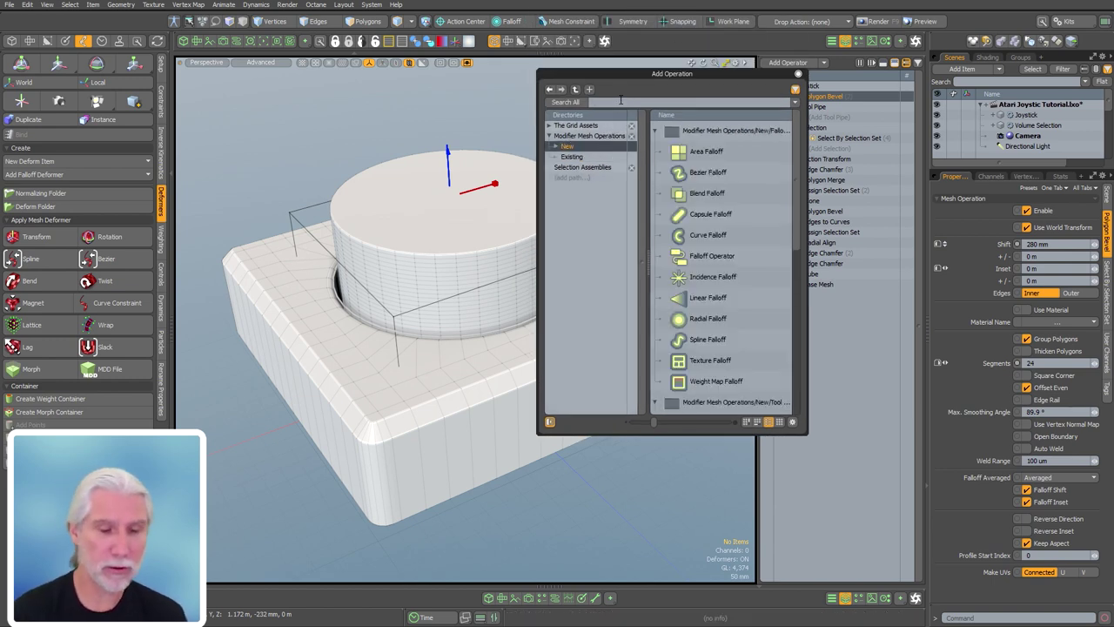
left_click(621, 100)
type("prol")
key("BackSpace")
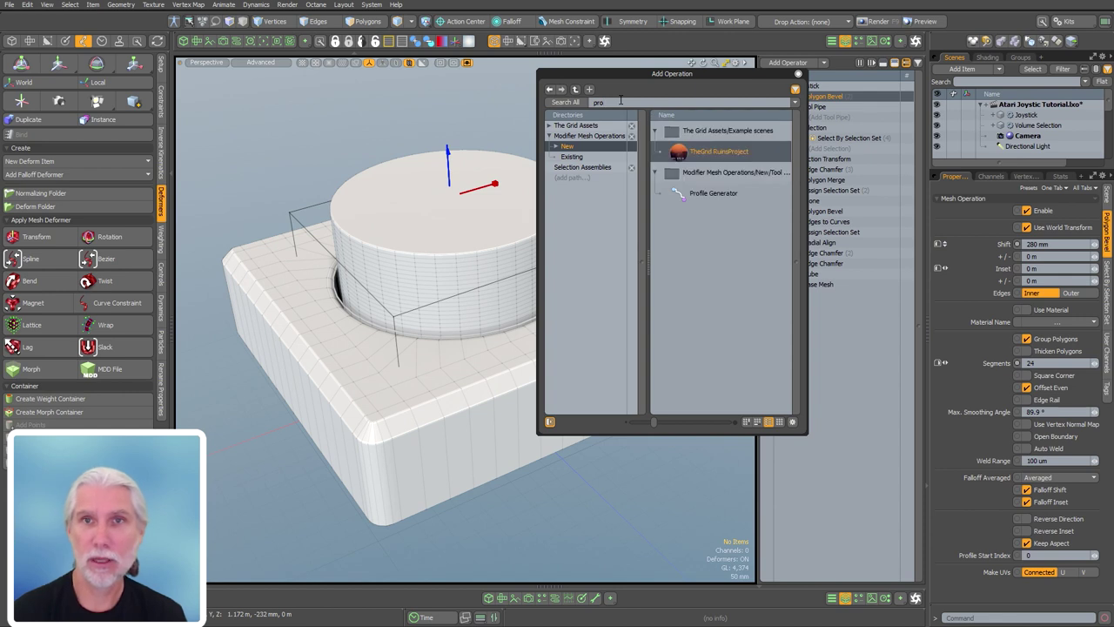
left_click(711, 197)
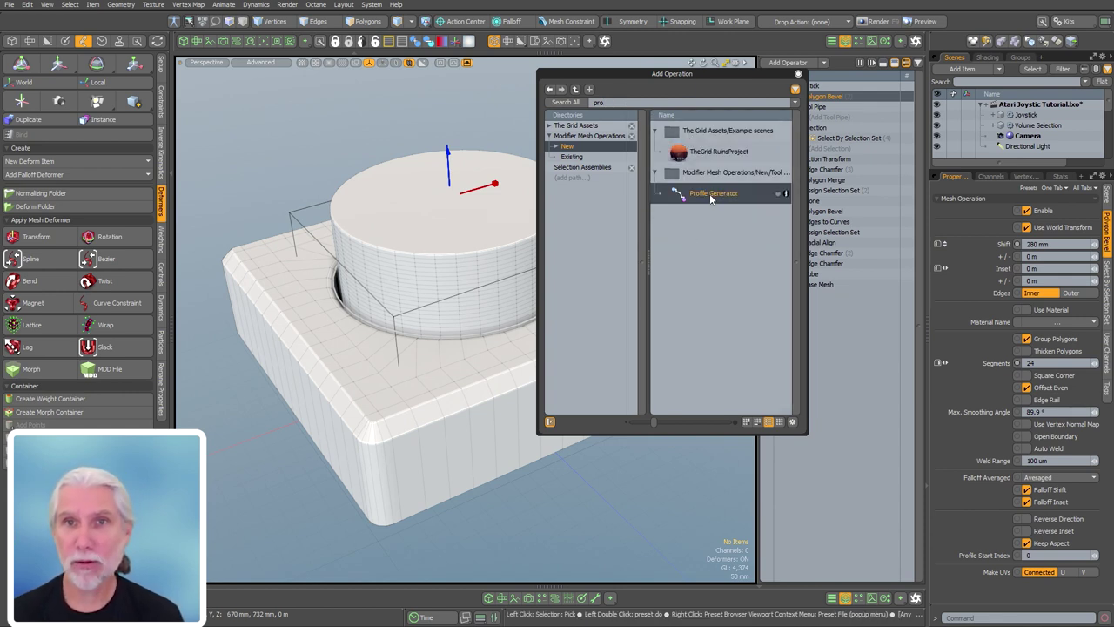
double_click(711, 196)
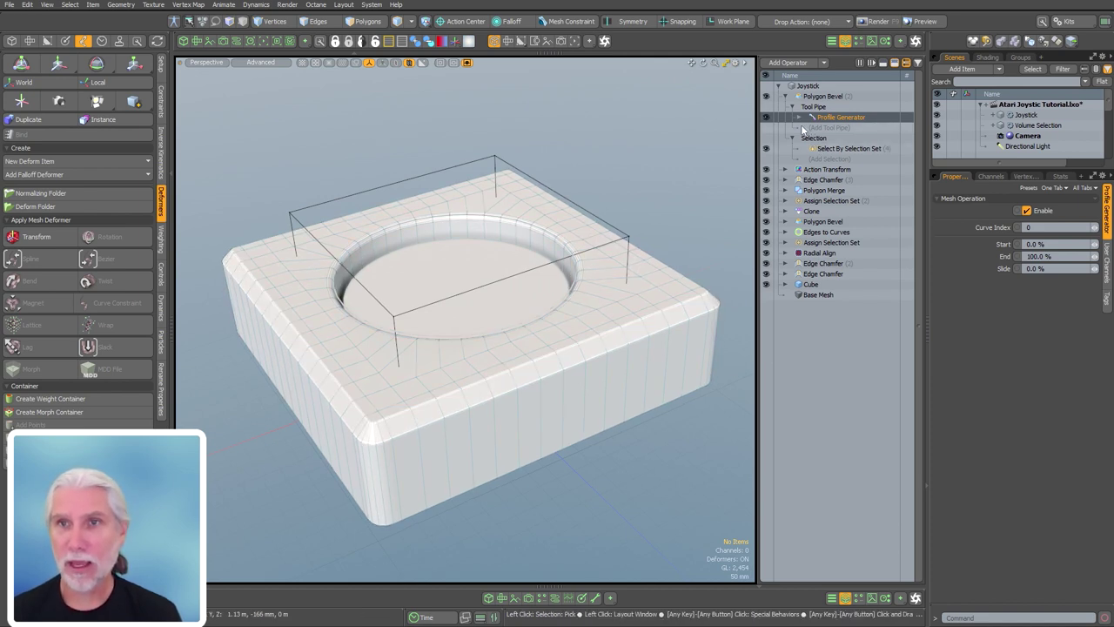
- Create a new mesh item and name it Profile Curve
key("n")
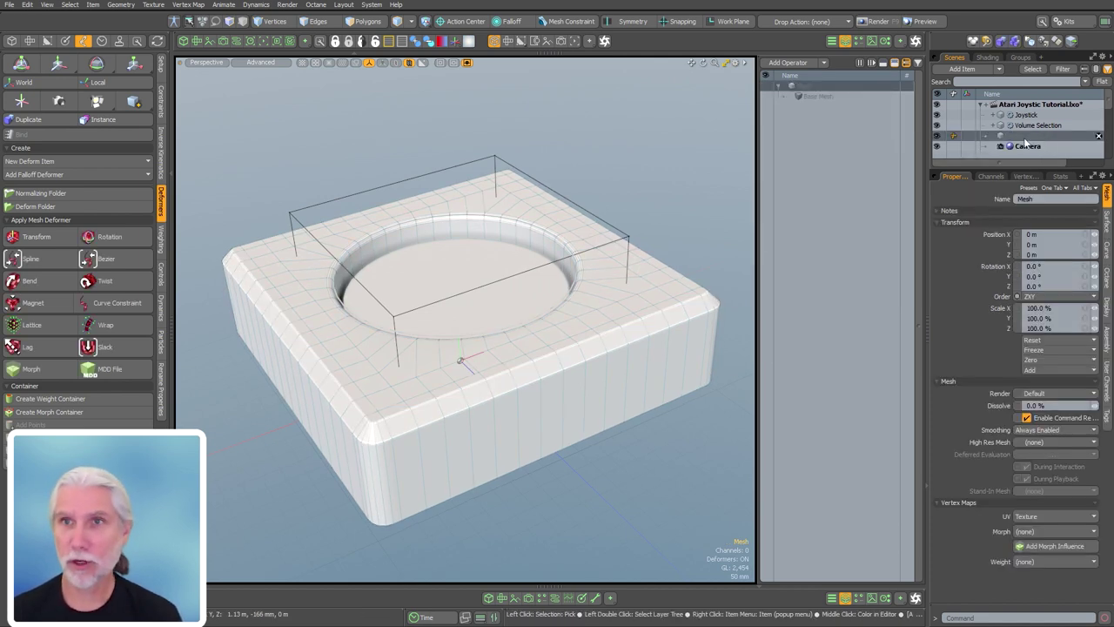
left_click(1022, 137)
type("Pr")
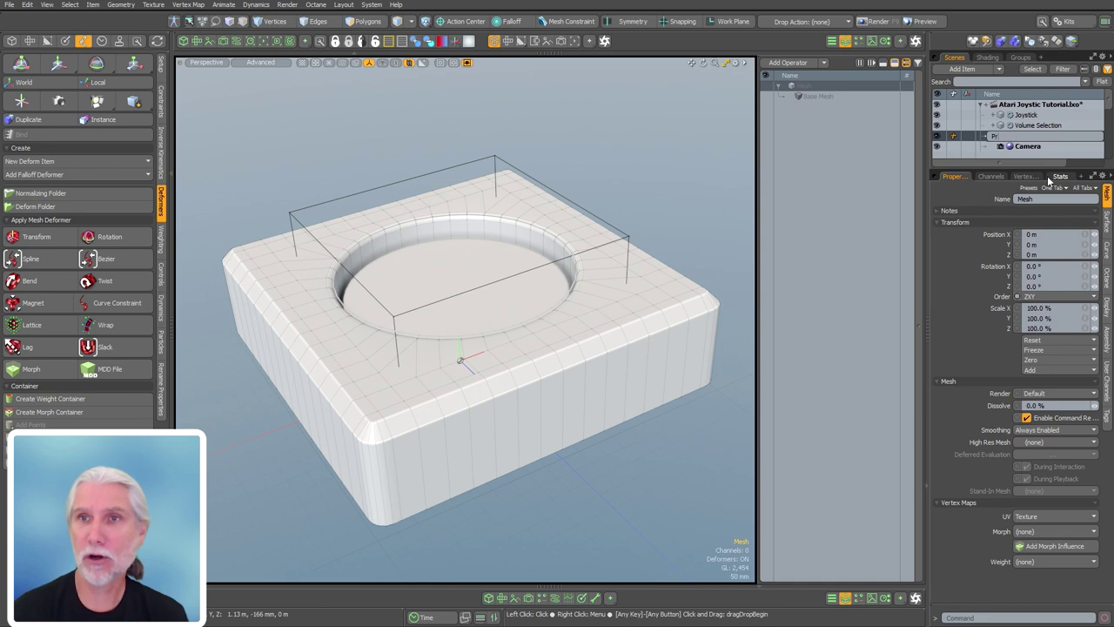
type("ofile Curve")
key("Return")
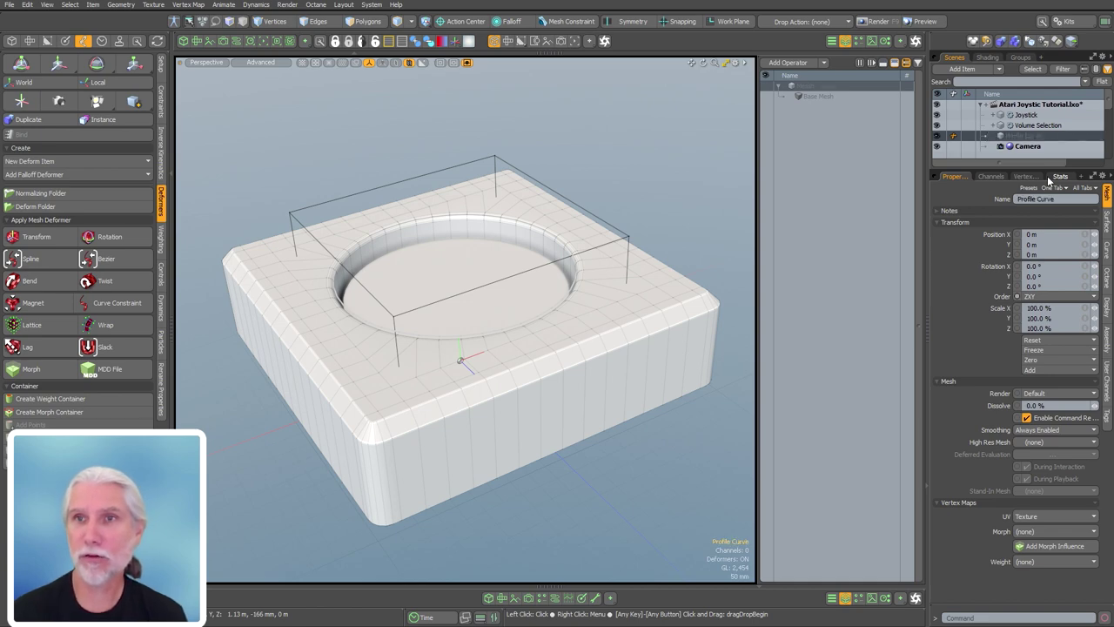
- Assign the existing Profile Curve mesh as the curve source of the Joystick's Profile Generator
left_click(439, 285)
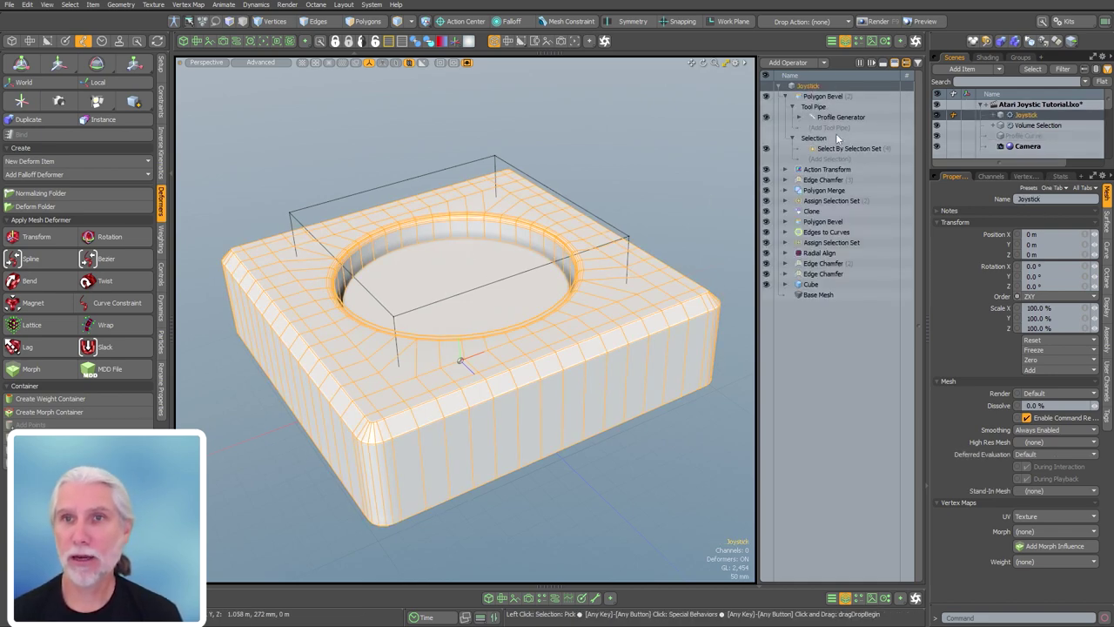
left_click(838, 116)
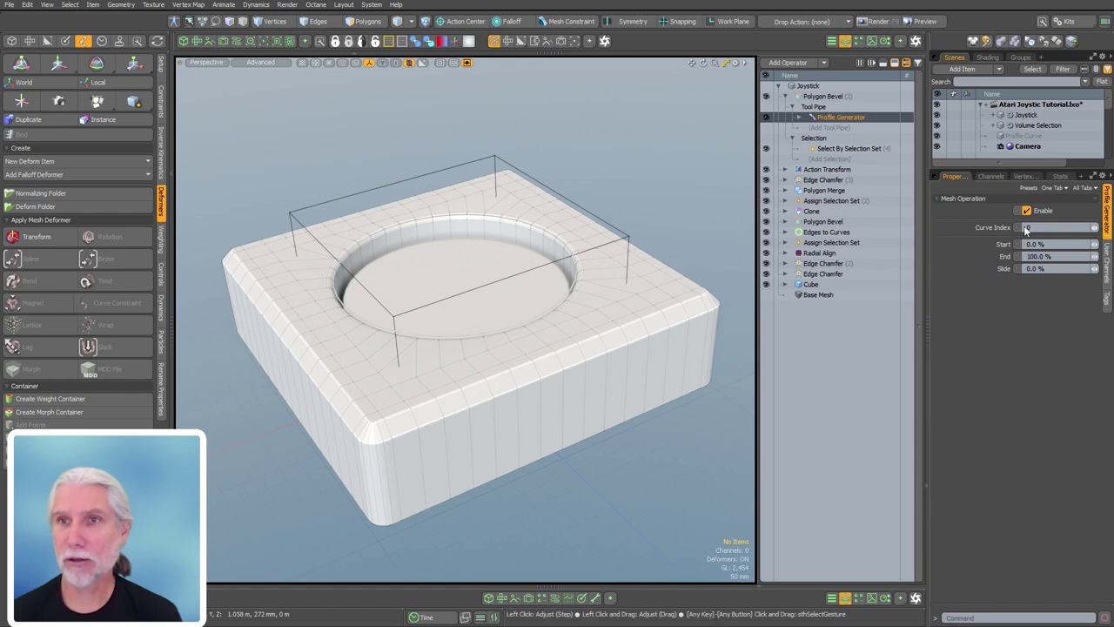
left_click(799, 119)
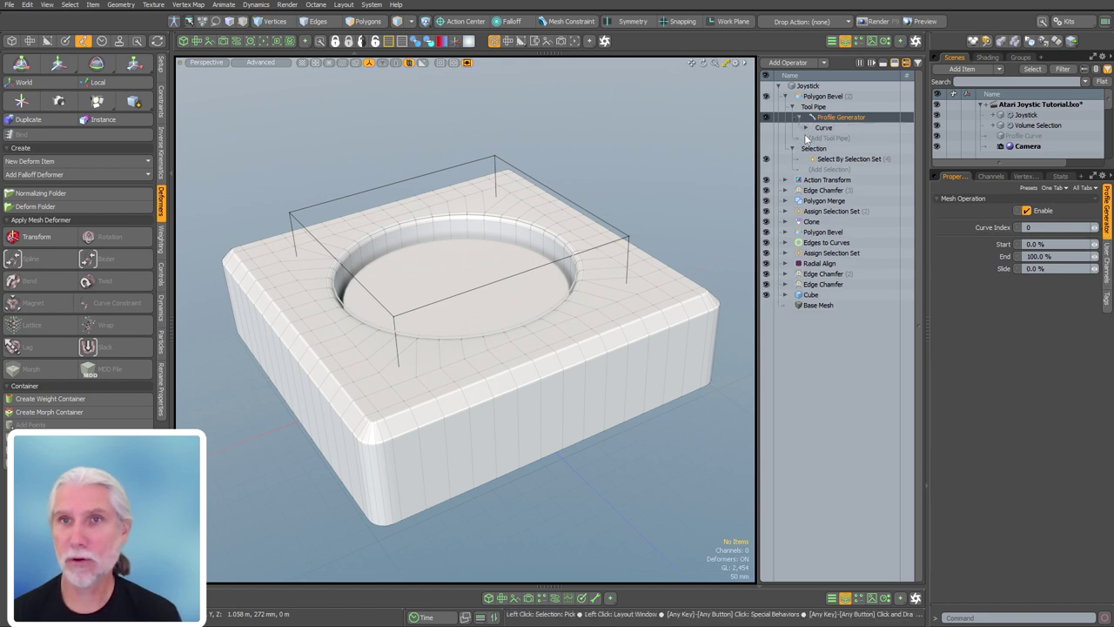
left_click(834, 138)
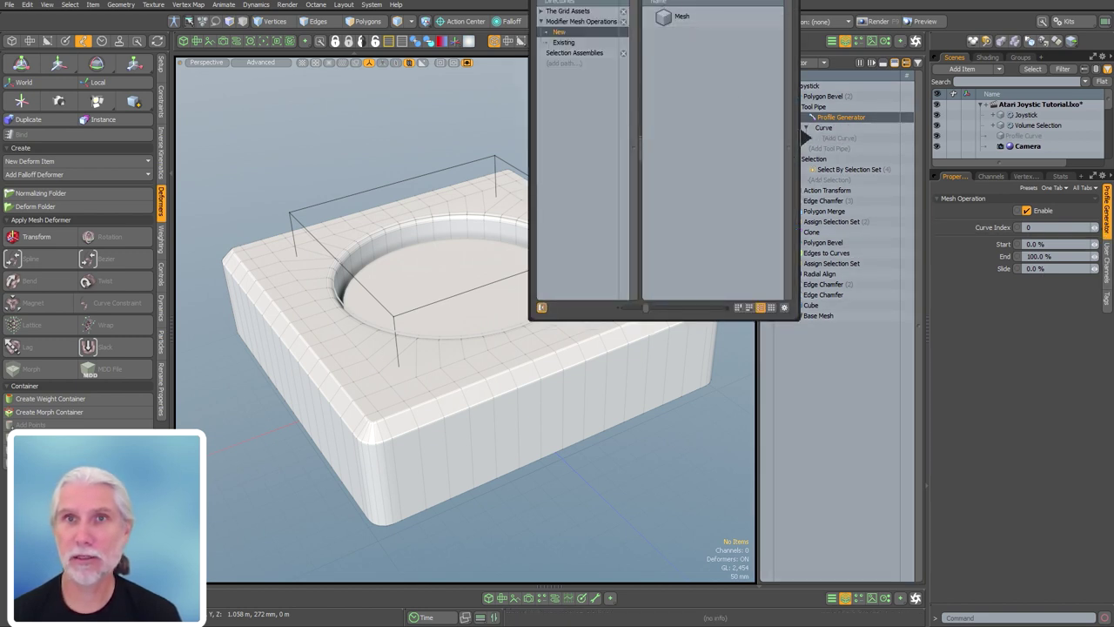
left_click(545, 151)
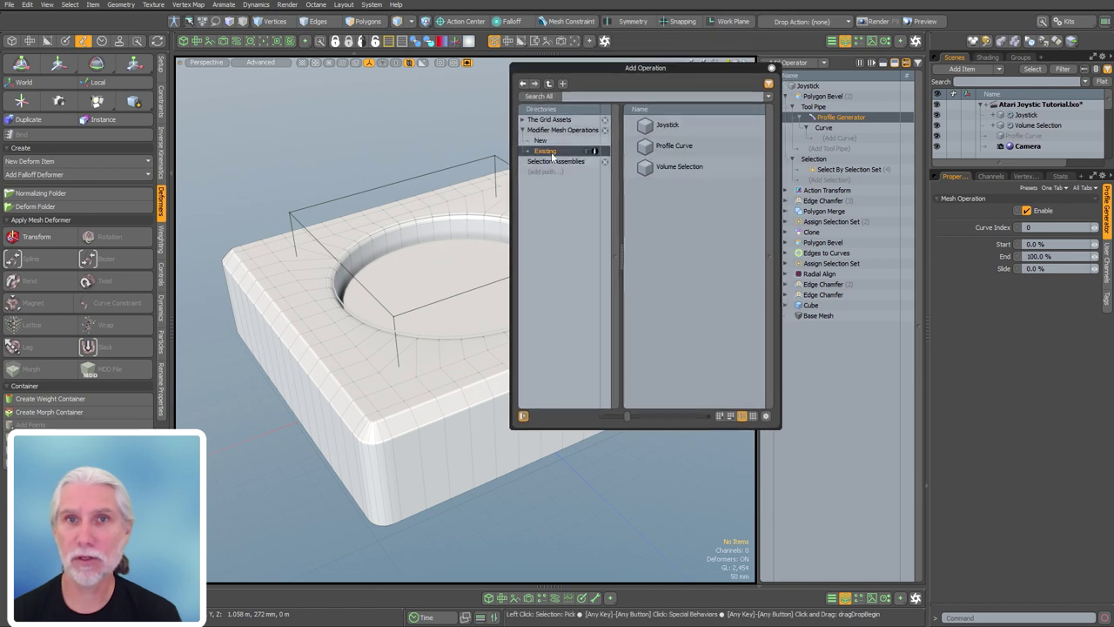
left_click(673, 149)
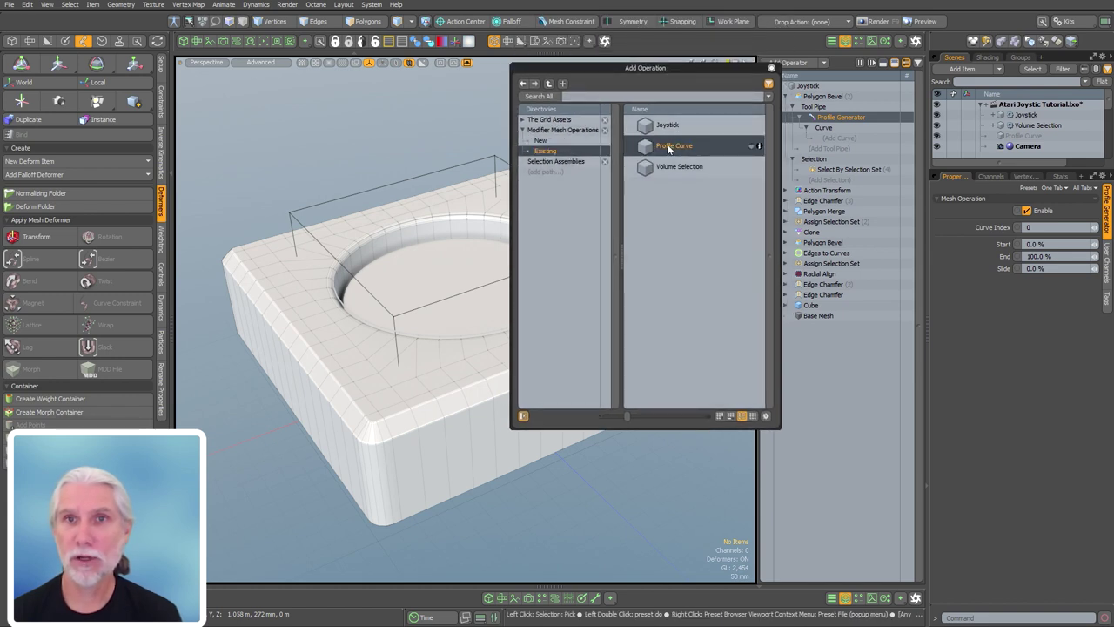
left_click(771, 67)
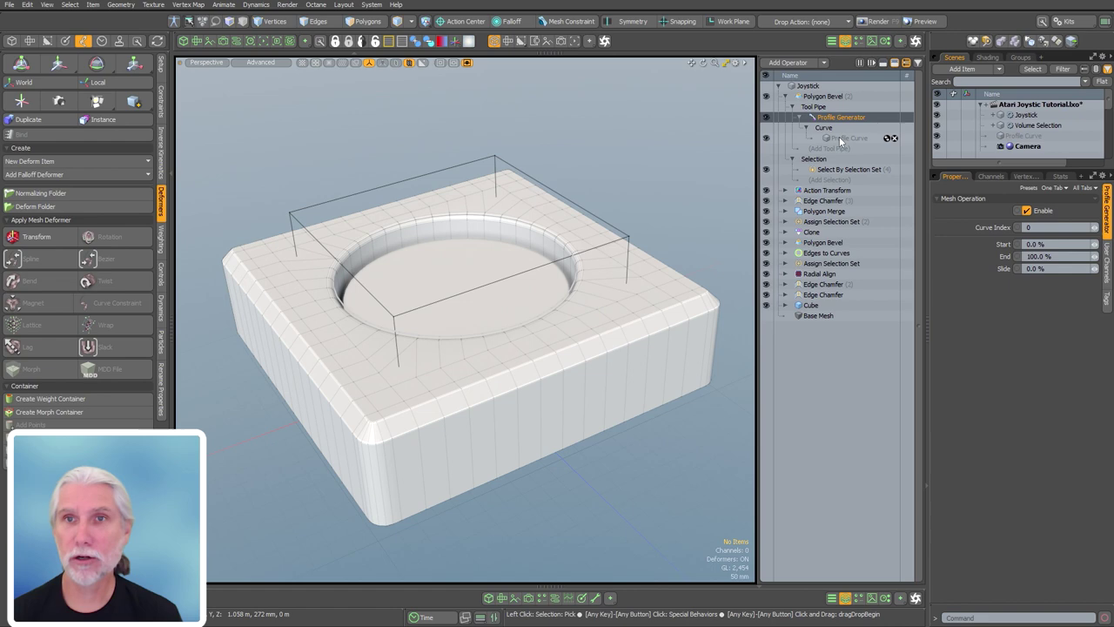
- Make the Profile Curve mesh active and set the viewport to a front wireframe view
left_click(1029, 137)
left_click_drag(587, 418, 531, 379, "alt")
key("ctrl+space")
left_click(642, 452)
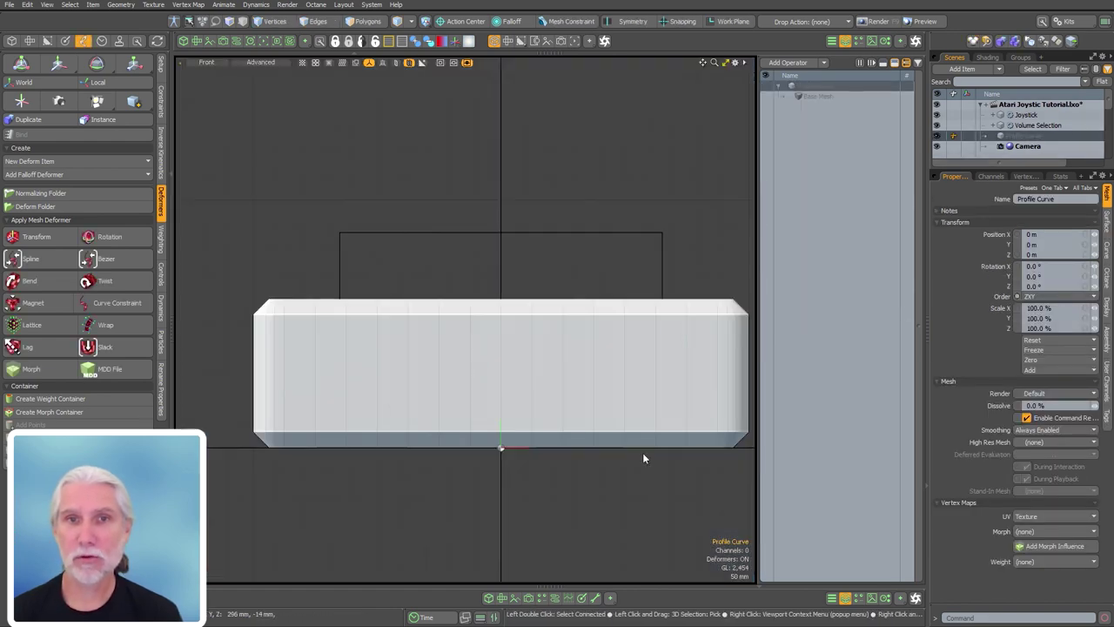
left_click_drag(563, 417, 525, 382, "alt+shift")
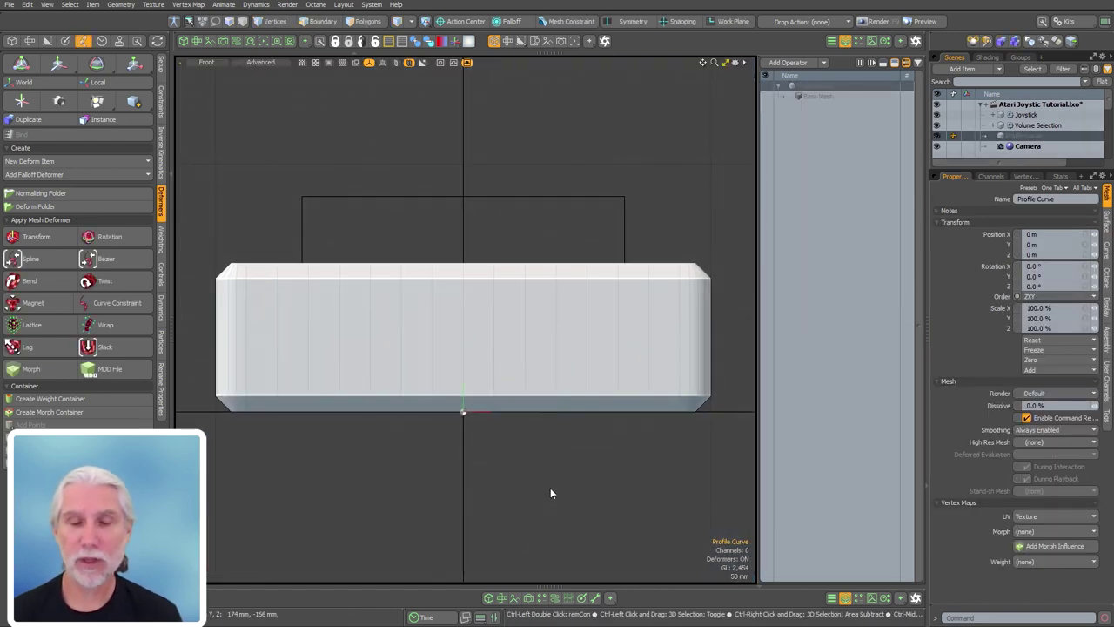
key("KP_4")
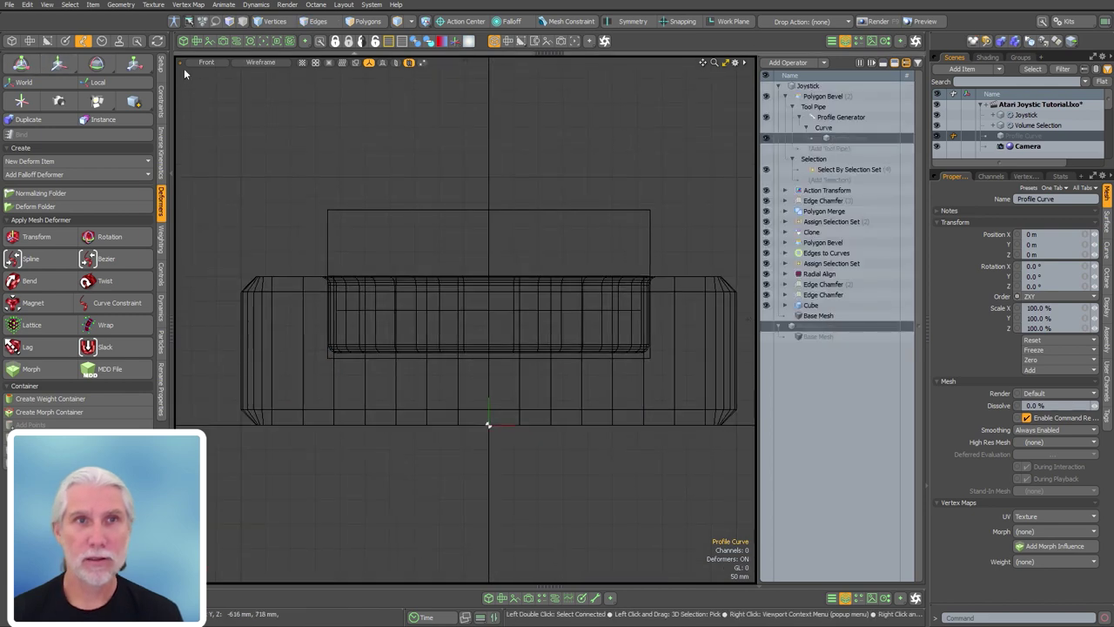
- Draw a wavy, stepped curve with the Curve tool from about X 500 mm, Y -2 mm up to about X 190 mm, Y 267 mm
left_click(12, 41)
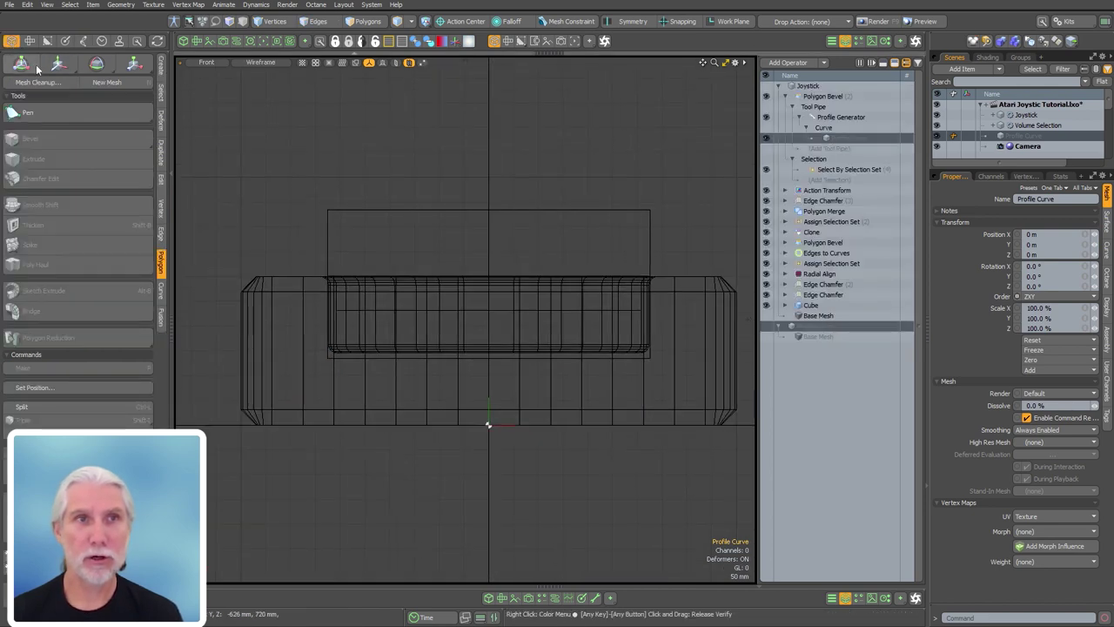
left_click(161, 65)
left_click(15, 189)
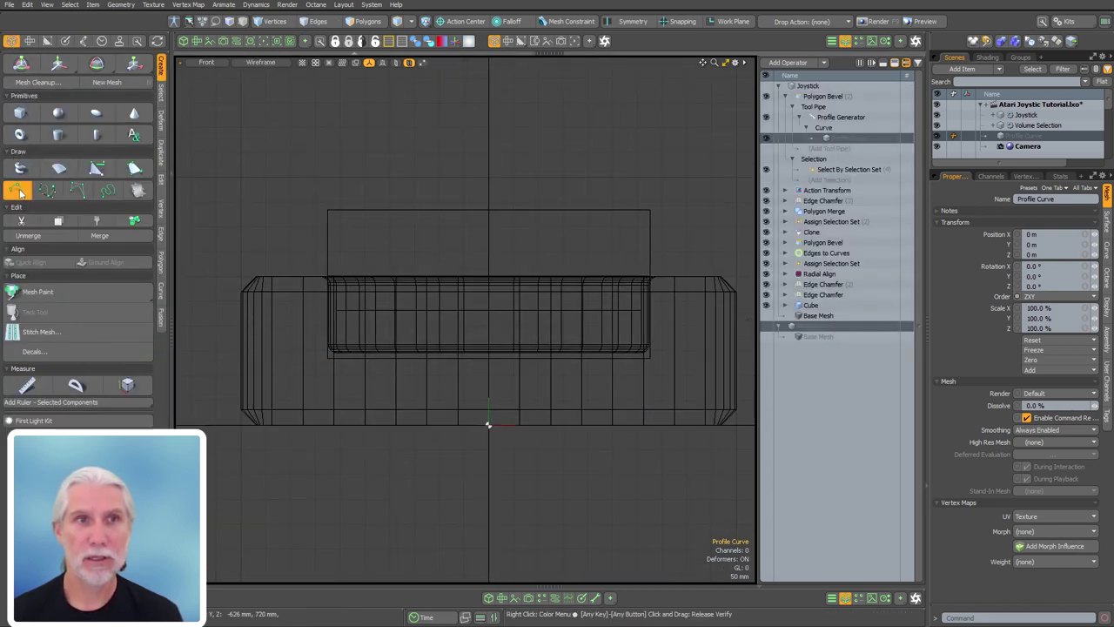
middle_click_drag(485, 423, 426, 443)
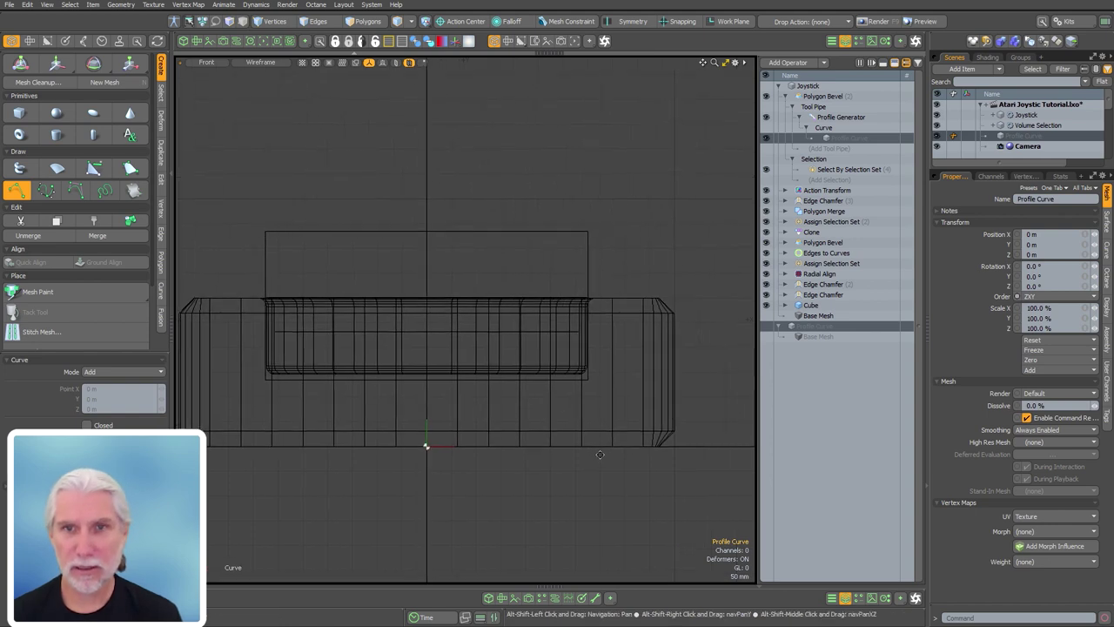
left_click(674, 445)
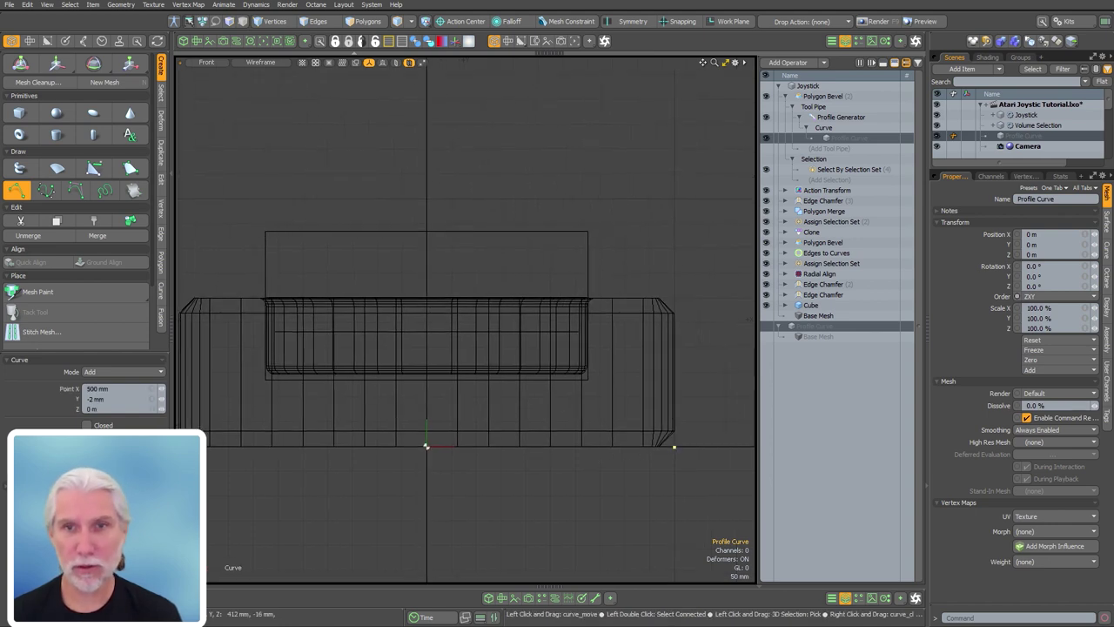
left_click_drag(666, 424, 629, 409)
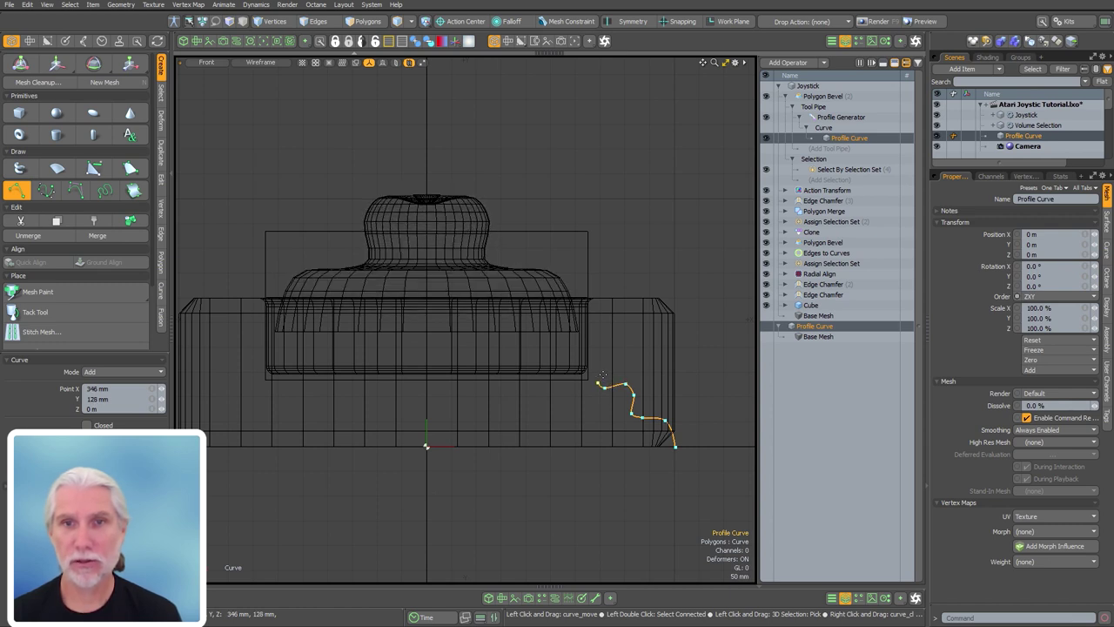
left_click_drag(602, 374, 546, 302)
left_click(551, 336)
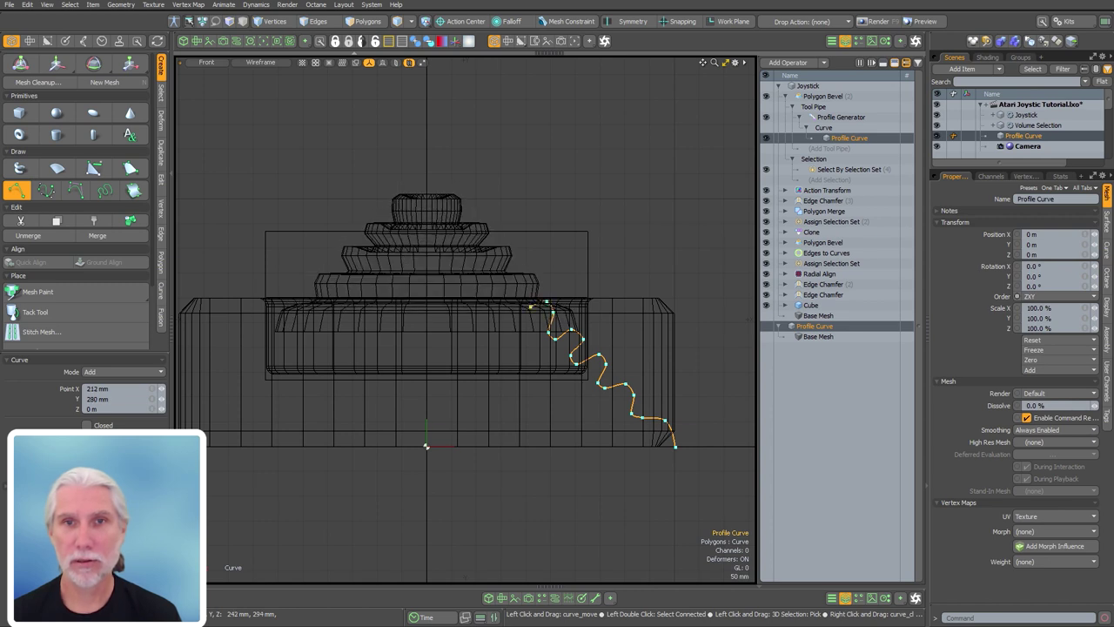
left_click(521, 322)
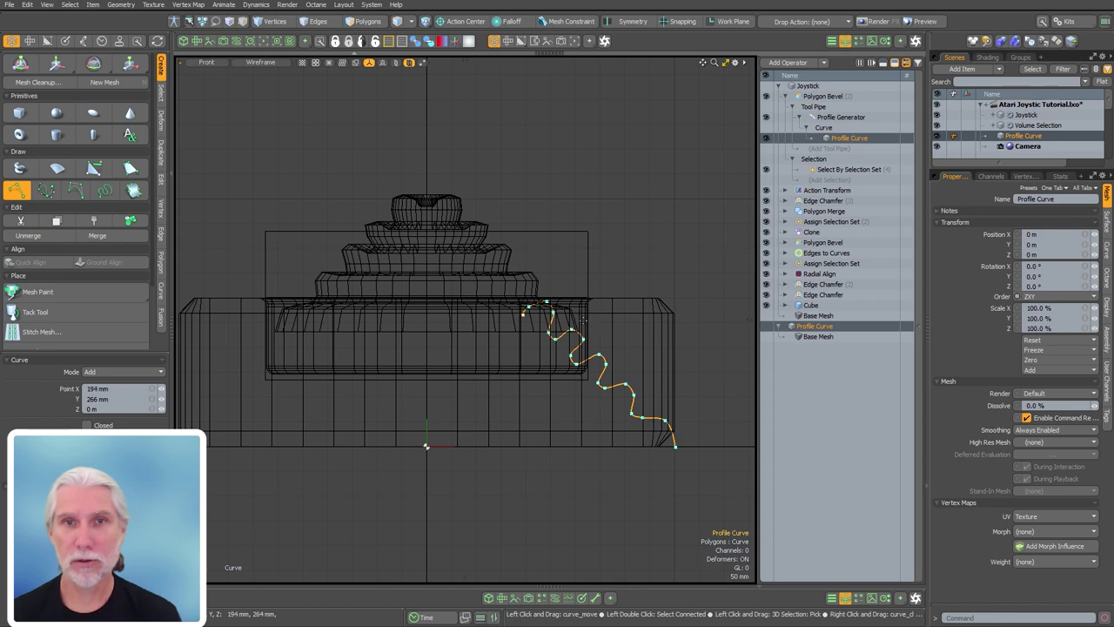
left_click_drag(524, 322, 522, 321)
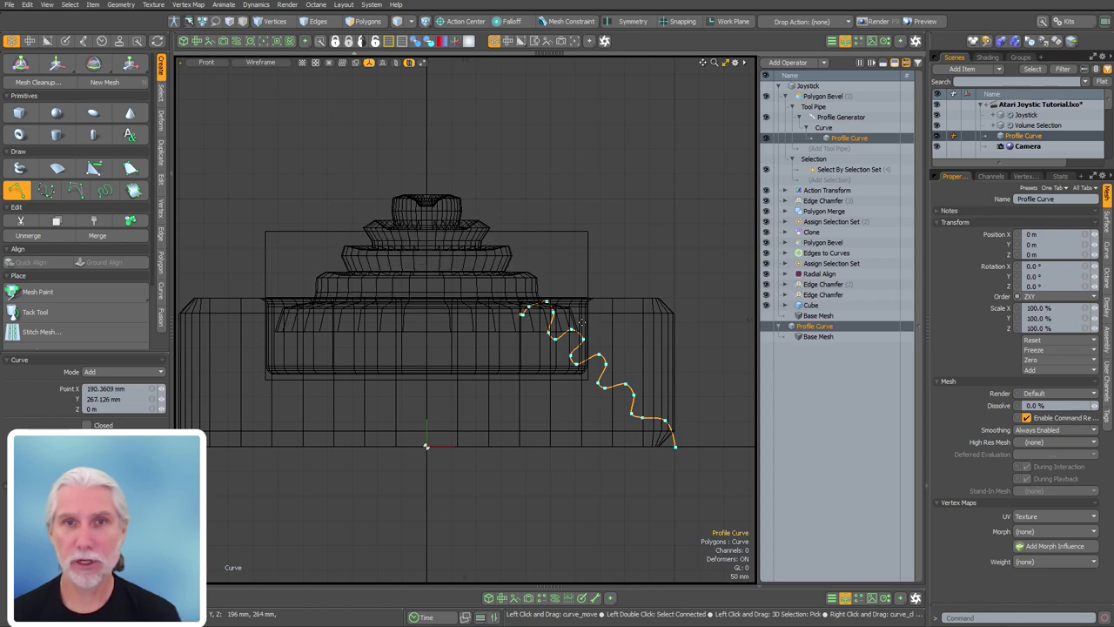
key("space")
- Try to select the drawn curve's components and rotate them without making only the Profile Curve mesh active
right_click_drag(491, 280, 709, 476)
left_click(703, 469)
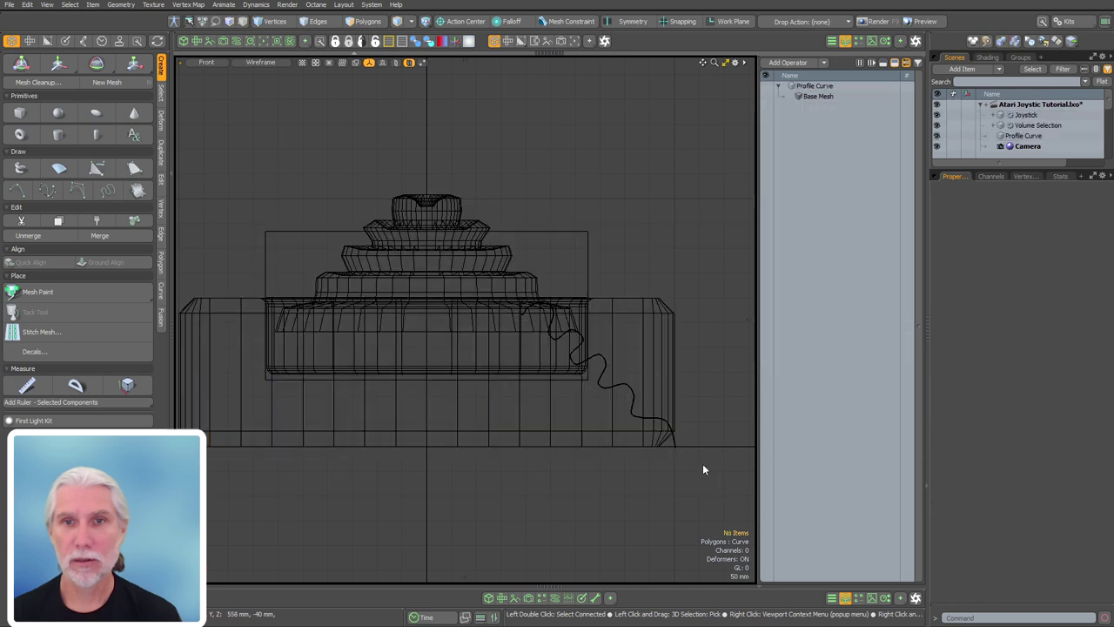
key("3")
left_click(678, 448)
key("w")
left_click(409, 449)
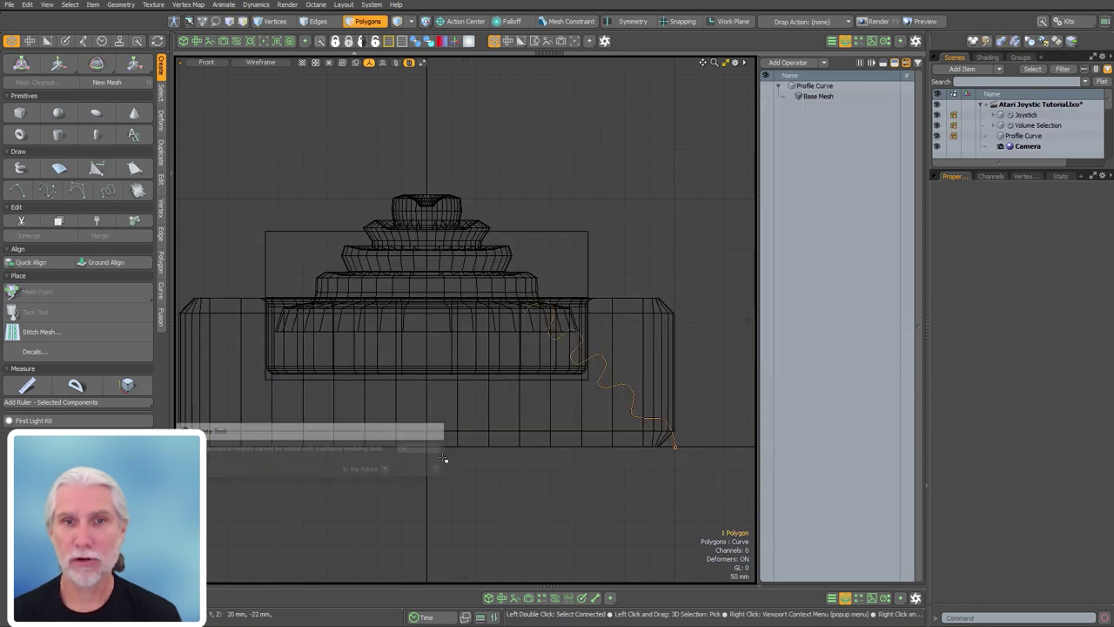
key("e")
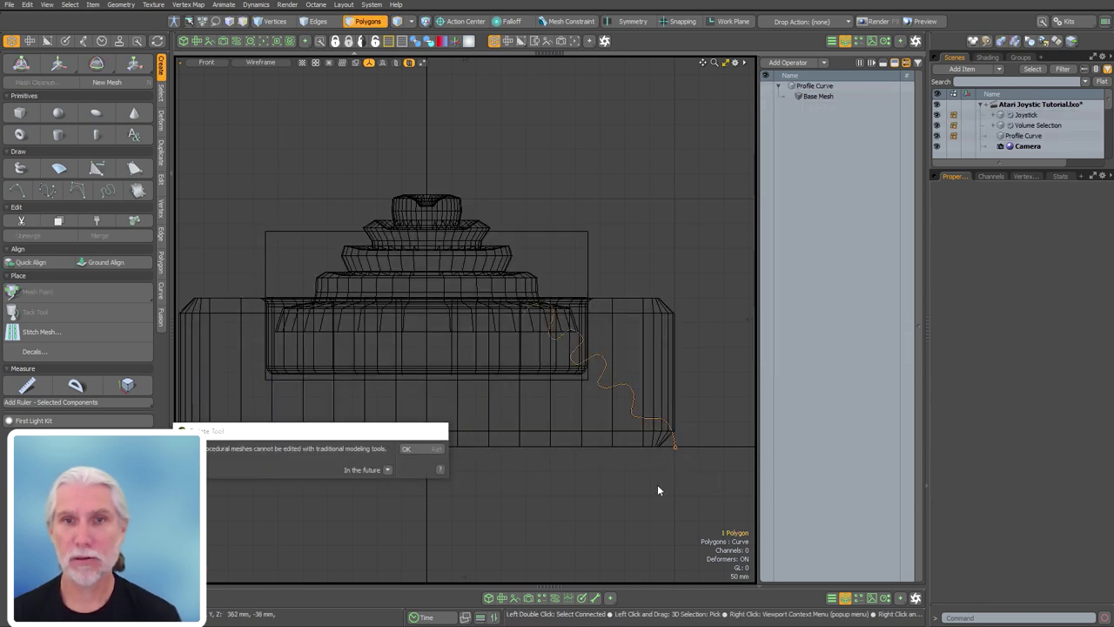
key("1")
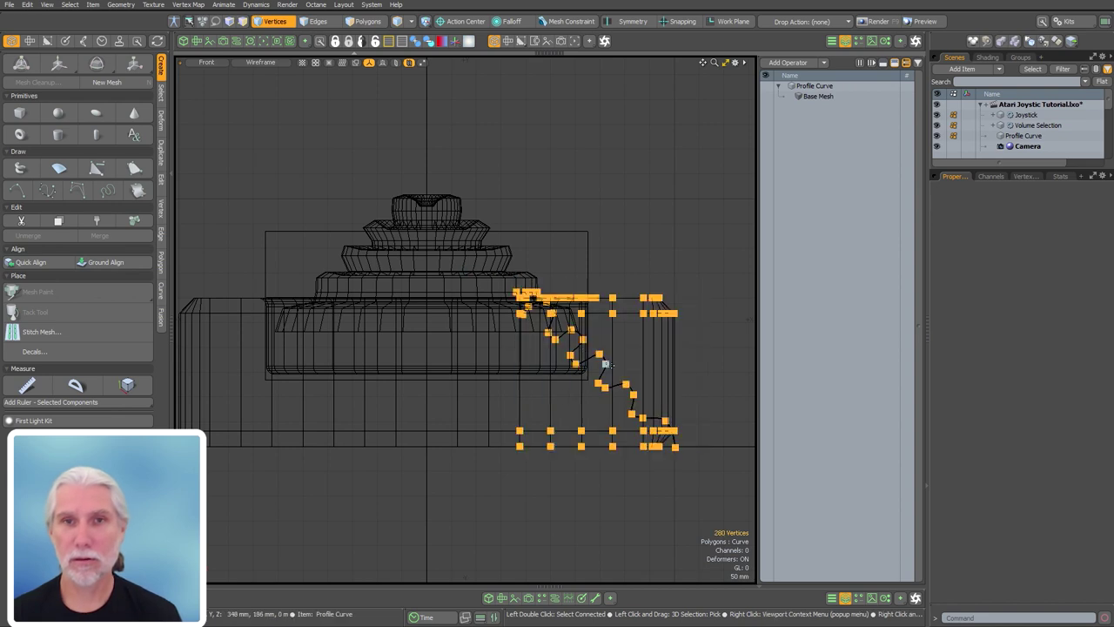
- Select the Profile Curve mesh and rotate the whole curve -27.5° on Z about its lower endpoint
left_click(1012, 137)
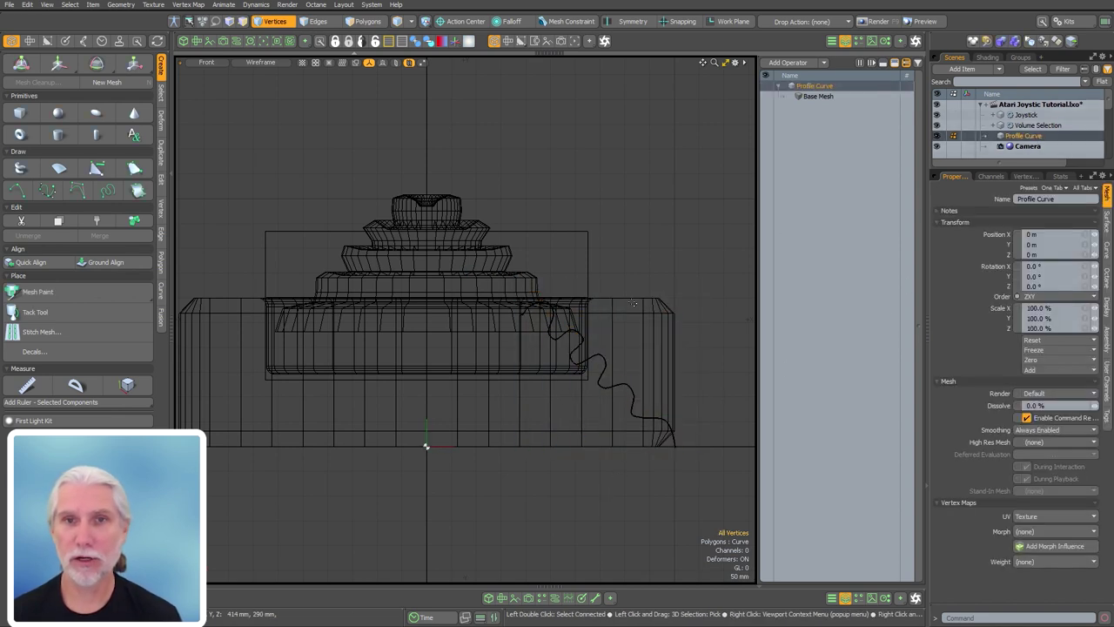
key("e")
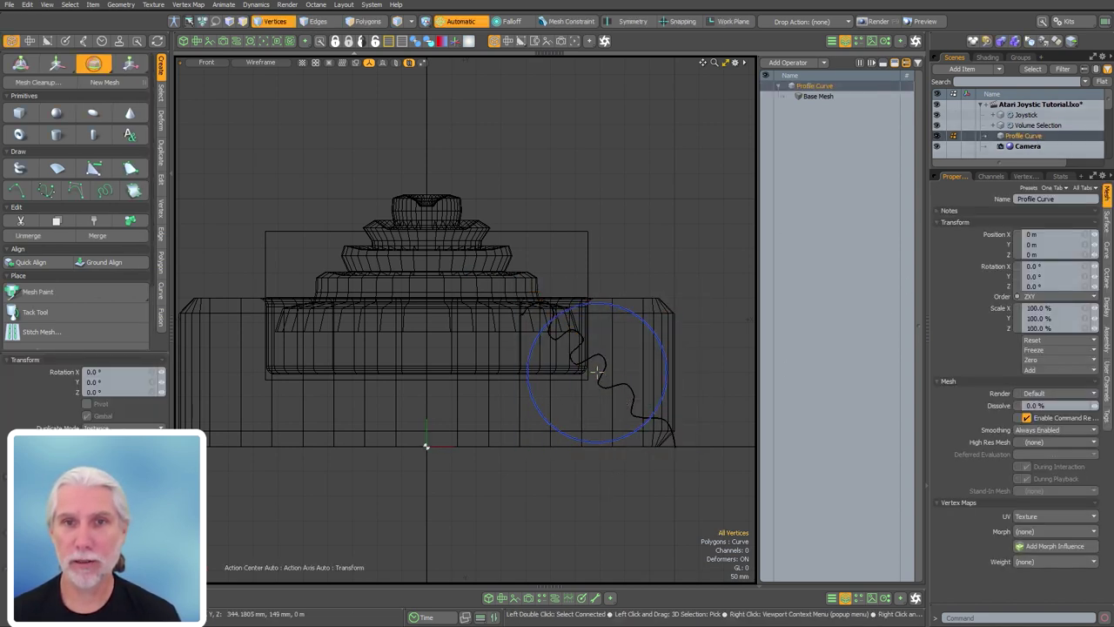
left_click_drag(656, 383, 687, 383)
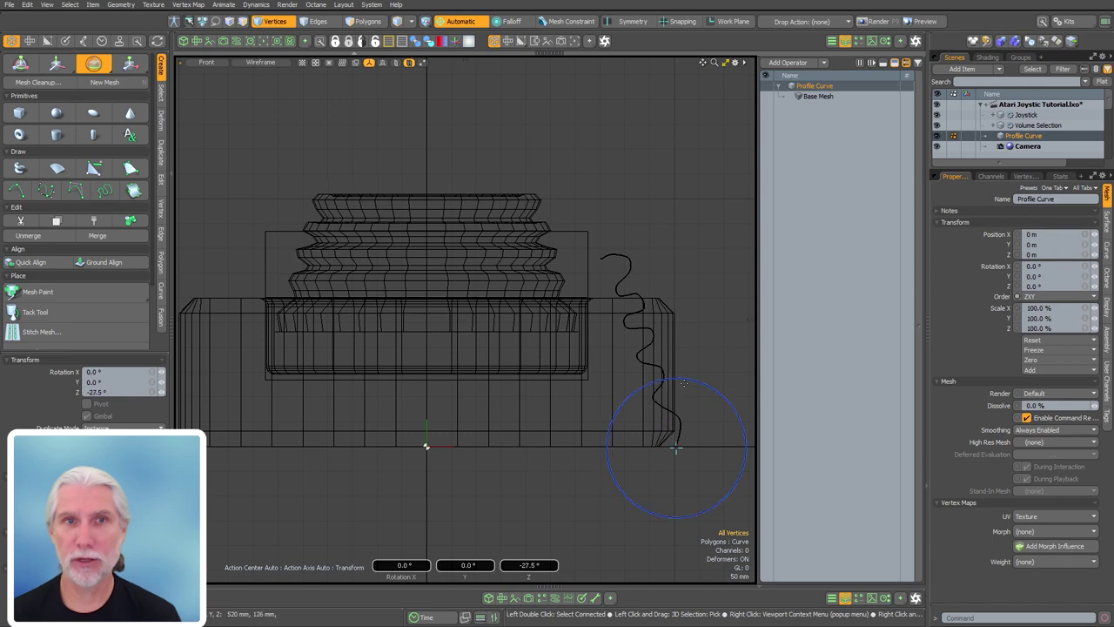
key("space")
scroll(674, 264, "up", 2)
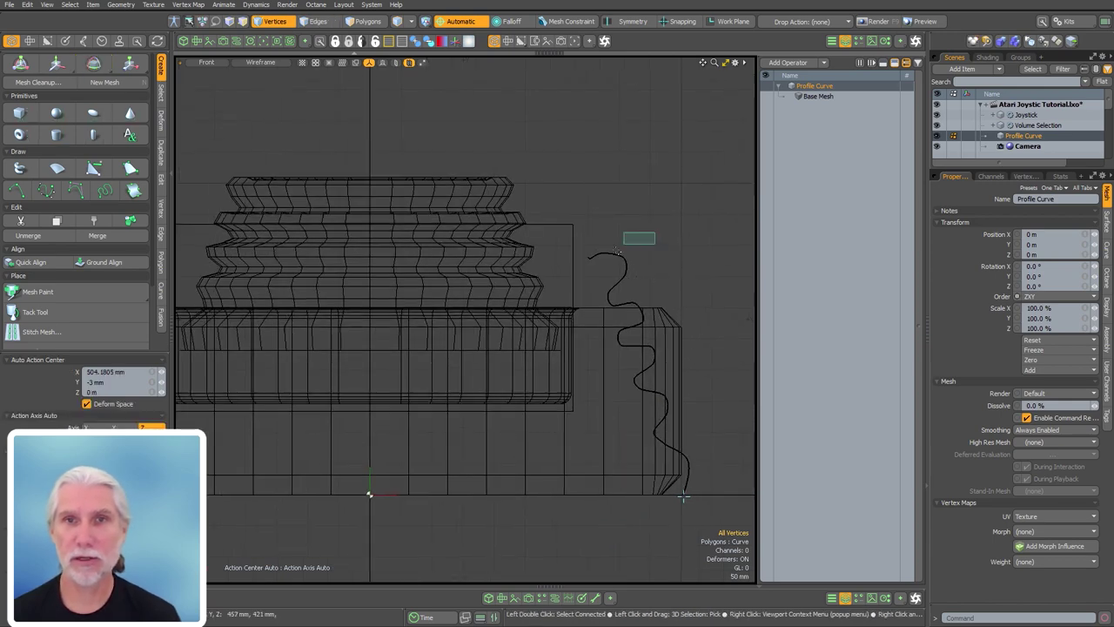
- Move a lower vertex of the profile curve up about 12 mm with Element Move and drop the tool
key("t")
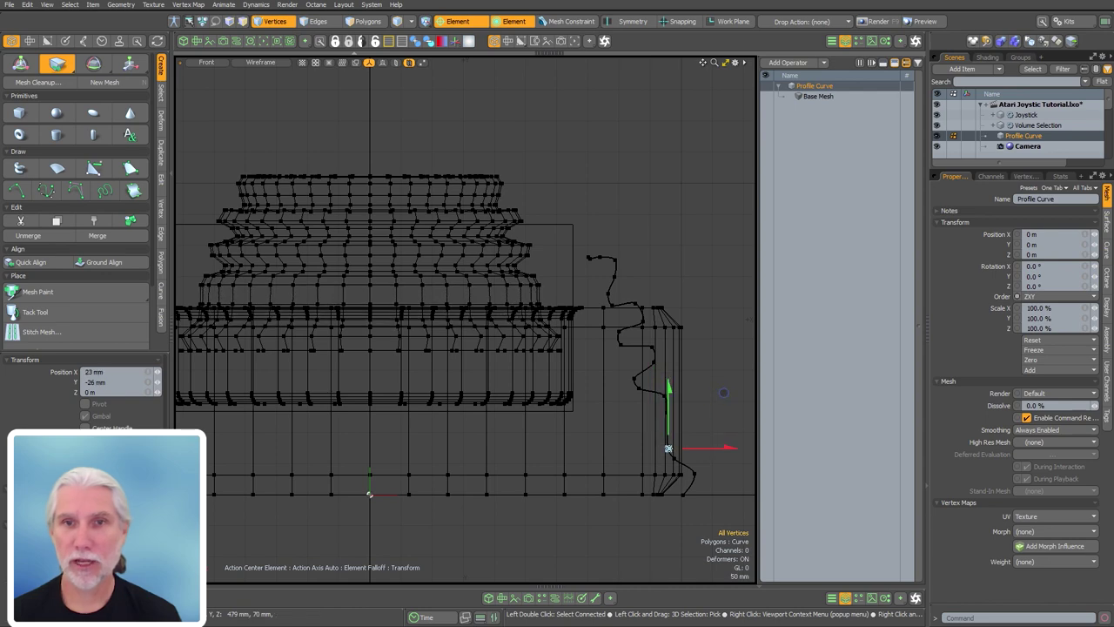
left_click_drag(723, 392, 722, 384)
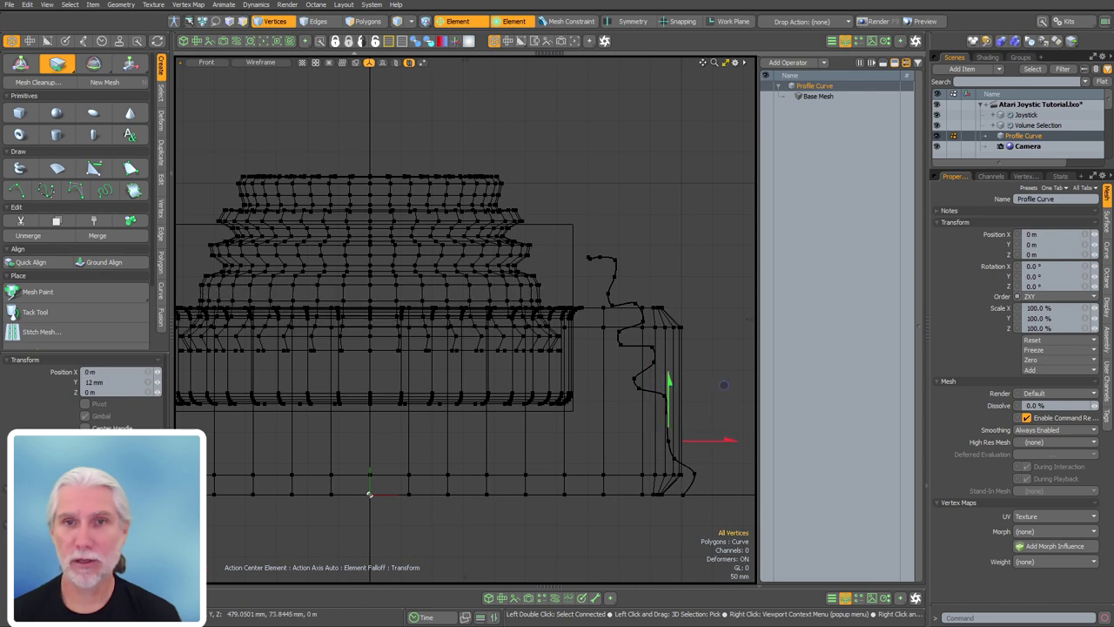
left_click(642, 392)
key("q")
- Select the profile curve as a polygon and activate the Curve tool in Edit mode to expose its points
key("3")
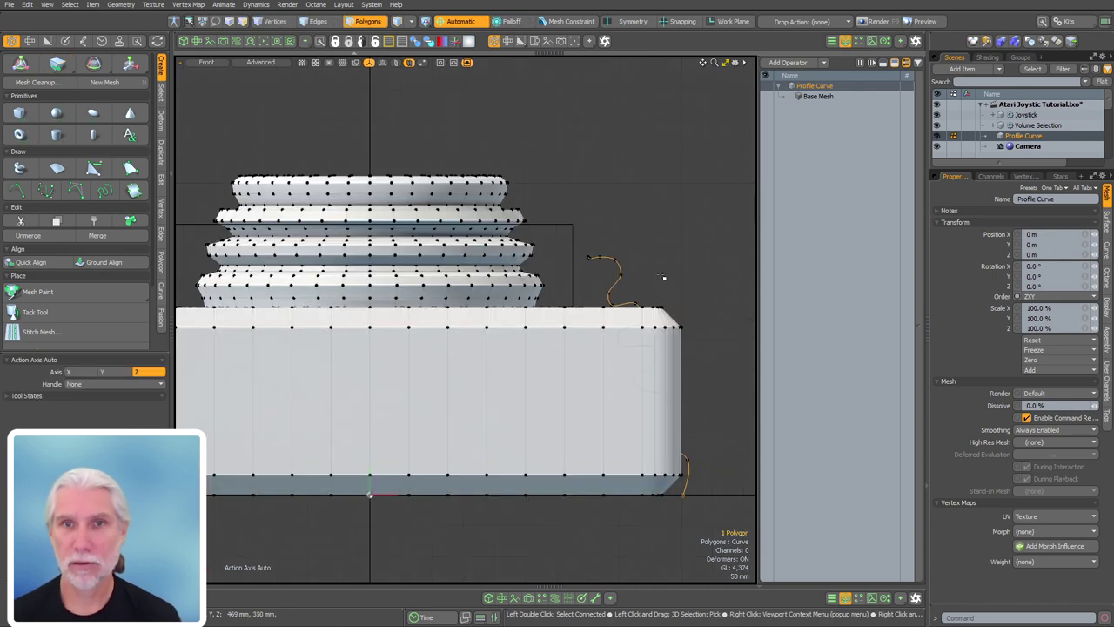
key("w")
scroll(537, 360, "down", 3)
key("ctrl+3")
left_click(662, 460)
key("q")
left_click(17, 190)
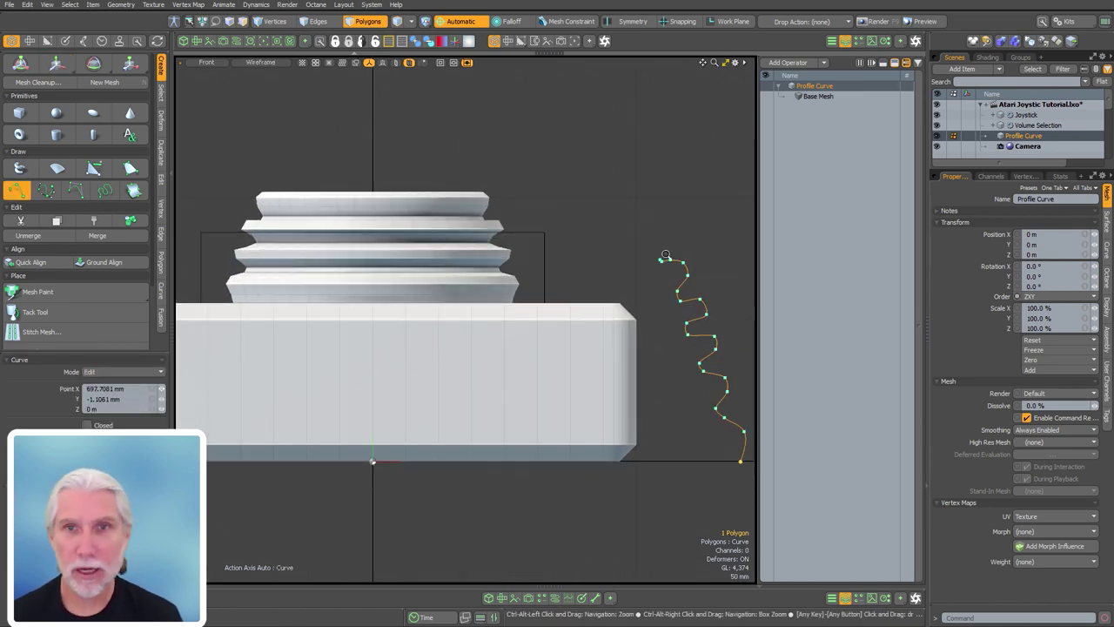
- Reposition the control points at the profile curve's upper end to soften its final steps
left_click(659, 258)
scroll(660, 259, "up", 1)
left_click(645, 259)
left_click(610, 263)
left_click_drag(609, 262, 596, 258)
mouse_move(644, 258)
left_mouse_down()
mouse_move(628, 261)
mouse_move(645, 270)
left_mouse_up()
left_click_drag(655, 278, 652, 277)
mouse_move(678, 279)
left_mouse_down()
mouse_move(672, 298)
mouse_move(671, 285)
left_mouse_up()
- Rework the profile curve's remaining points to even out its waves from the upper steps down to the lower end
left_click(124, 372)
left_click(126, 388)
left_click(672, 311)
left_click(673, 284)
left_click(113, 371)
left_click(114, 361)
left_click_drag(675, 323, 673, 319)
mouse_move(678, 297)
left_mouse_down()
mouse_move(669, 305)
mouse_move(676, 290)
left_mouse_up()
mouse_move(652, 278)
left_mouse_down()
mouse_move(661, 276)
mouse_move(636, 273)
left_mouse_up()
left_click_drag(596, 259, 622, 265)
left_click_drag(698, 321, 705, 364)
left_click_drag(726, 409, 721, 410)
left_click_drag(747, 469, 739, 491)
left_click(132, 372)
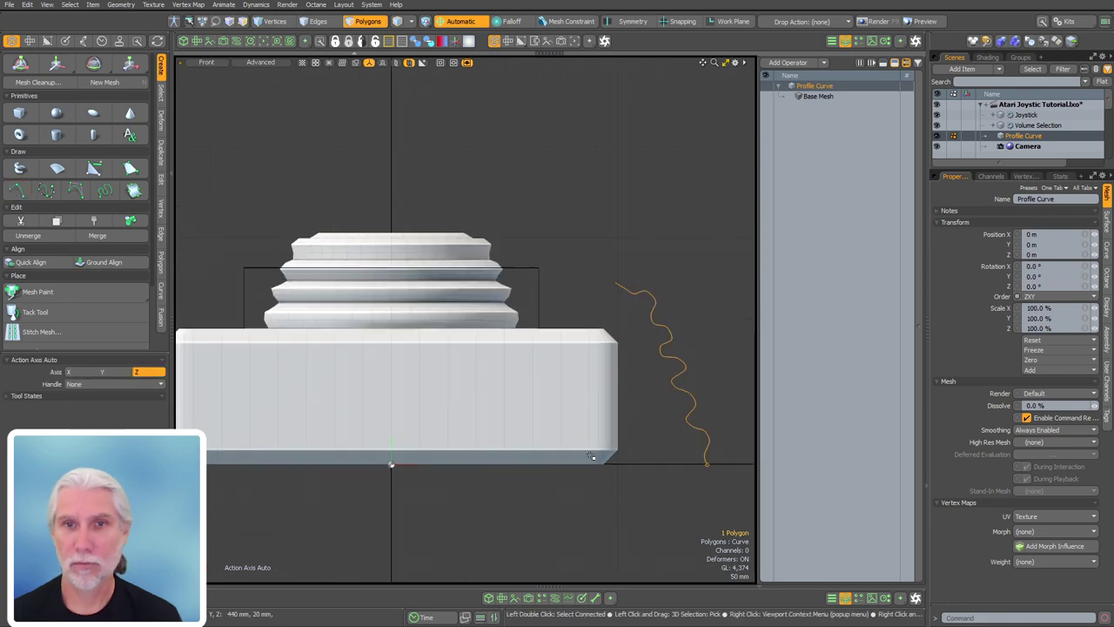
- Make the Joystick mesh the active item and return to a perspective view of the boot
key("5")
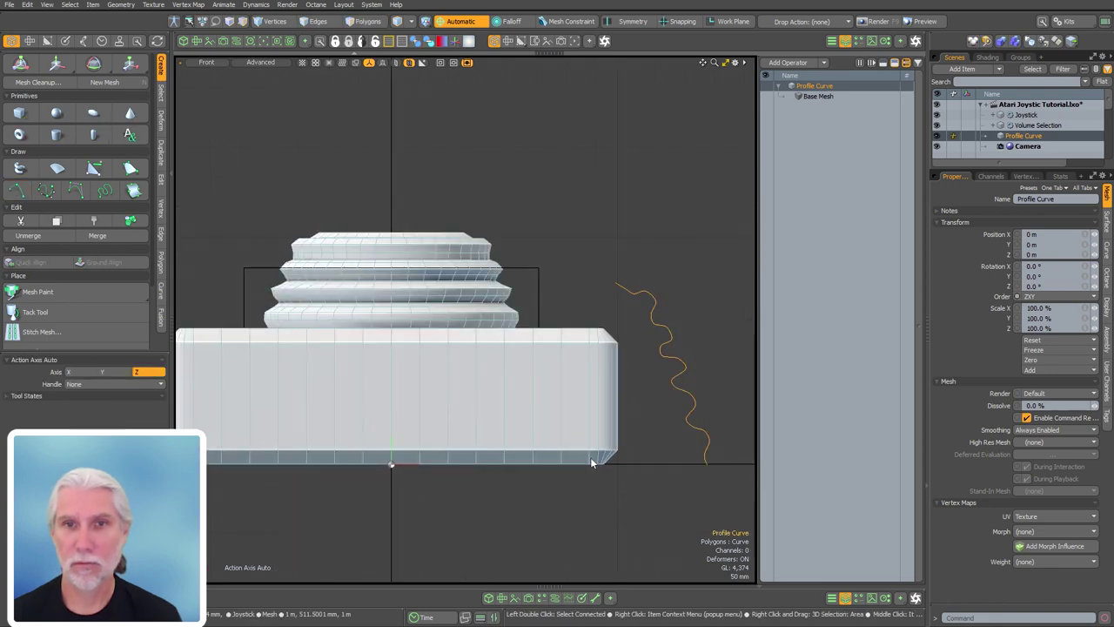
left_click(592, 461)
key("KP_Decimal")
left_click_drag(541, 365, 589, 436, "alt")
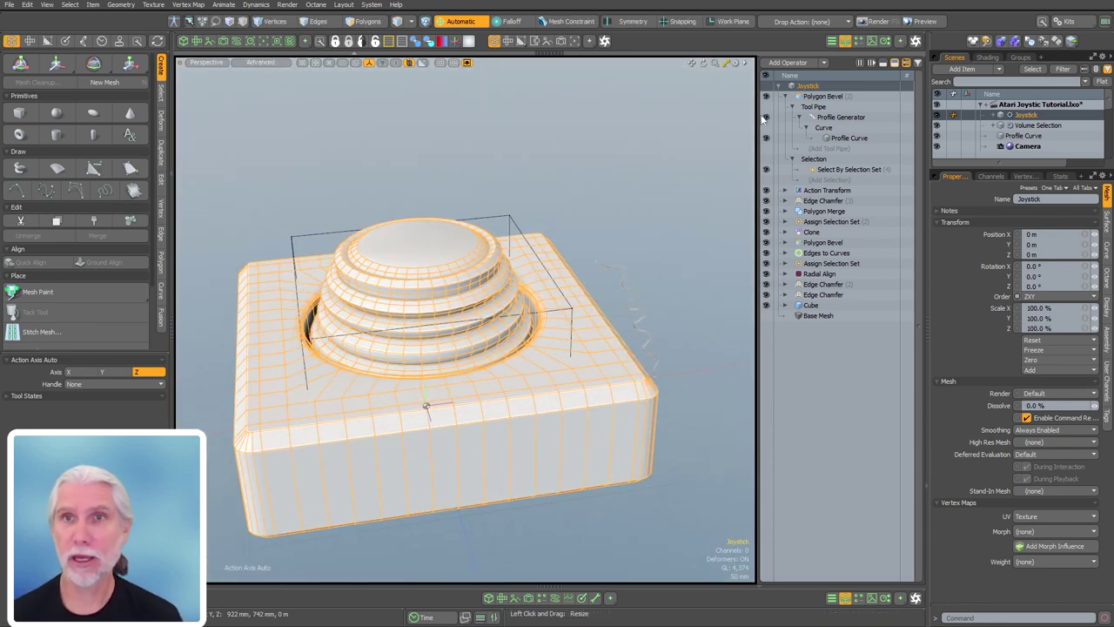
- Set the profile-driven Polygon Bevel's Shift to about 208 mm and its Inset to about 12.8 mm
left_click(826, 98)
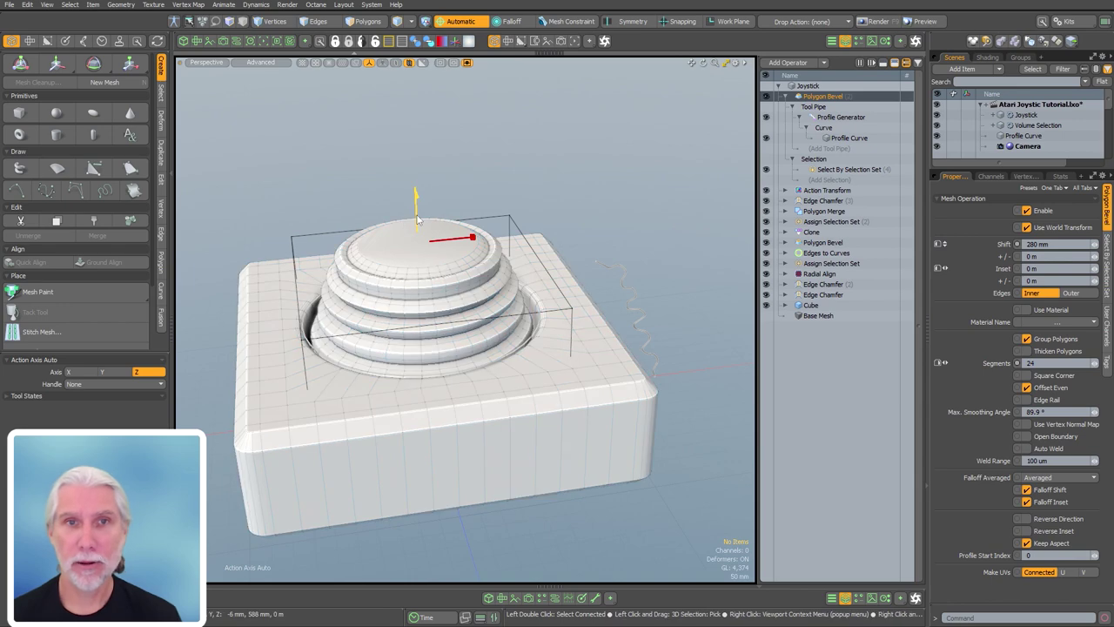
left_click_drag(418, 221, 417, 219)
left_click_drag(416, 240, 378, 208, "alt")
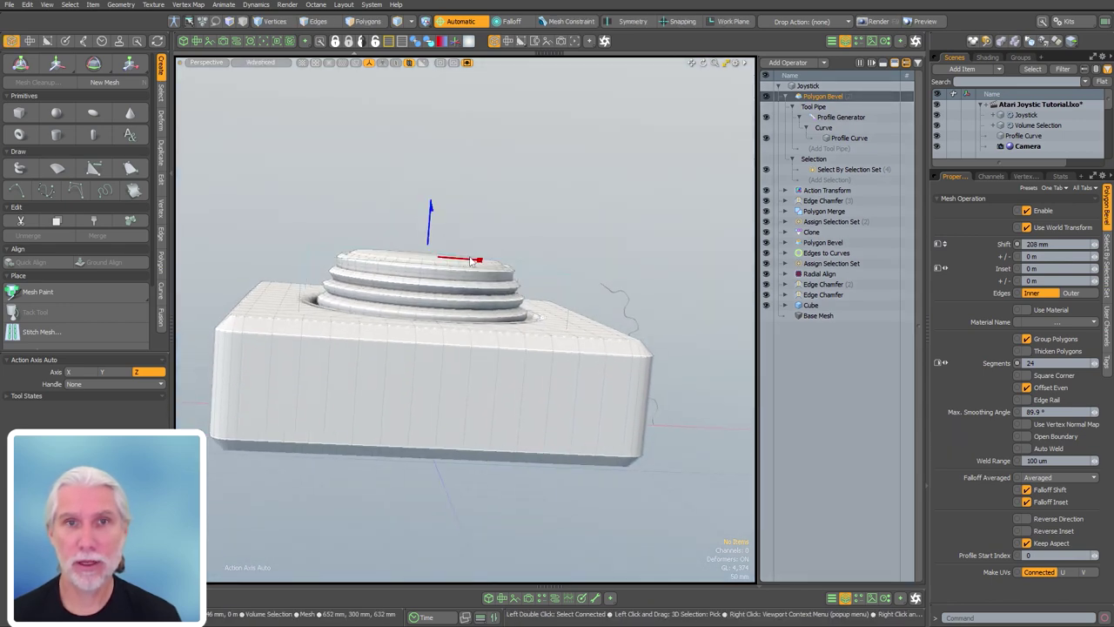
left_click_drag(480, 262, 479, 342)
left_click_drag(479, 341, 416, 270, "ctrl+alt")
left_click_drag(417, 269, 423, 287, "alt")
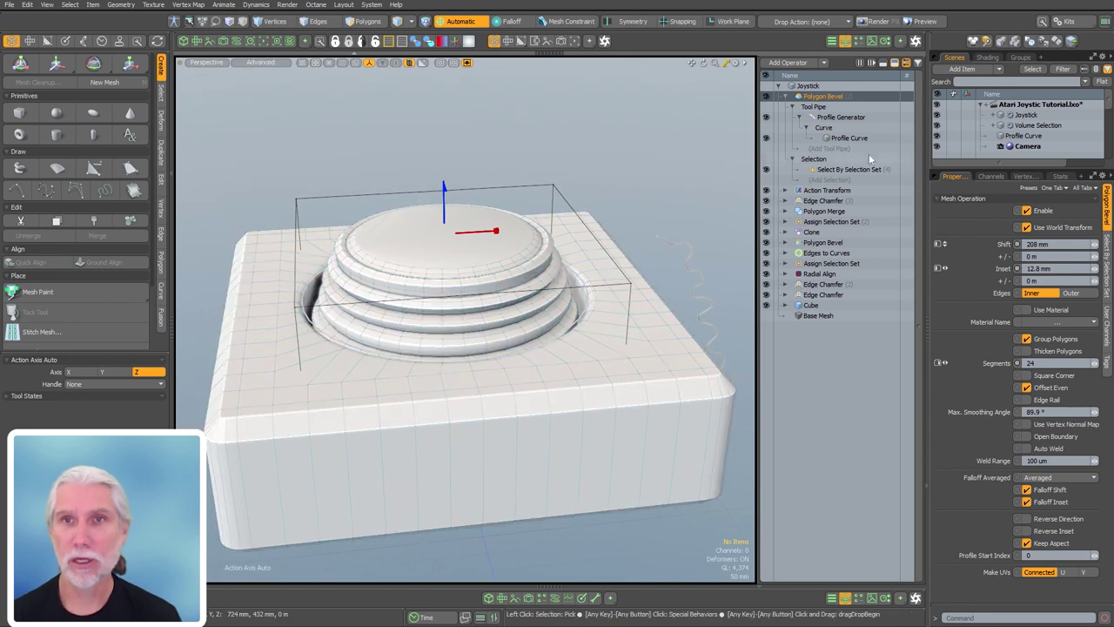
- Add another Polygon Bevel mesh operation above the profile-driven bevel in the Joystick's operator stack
left_click(785, 98)
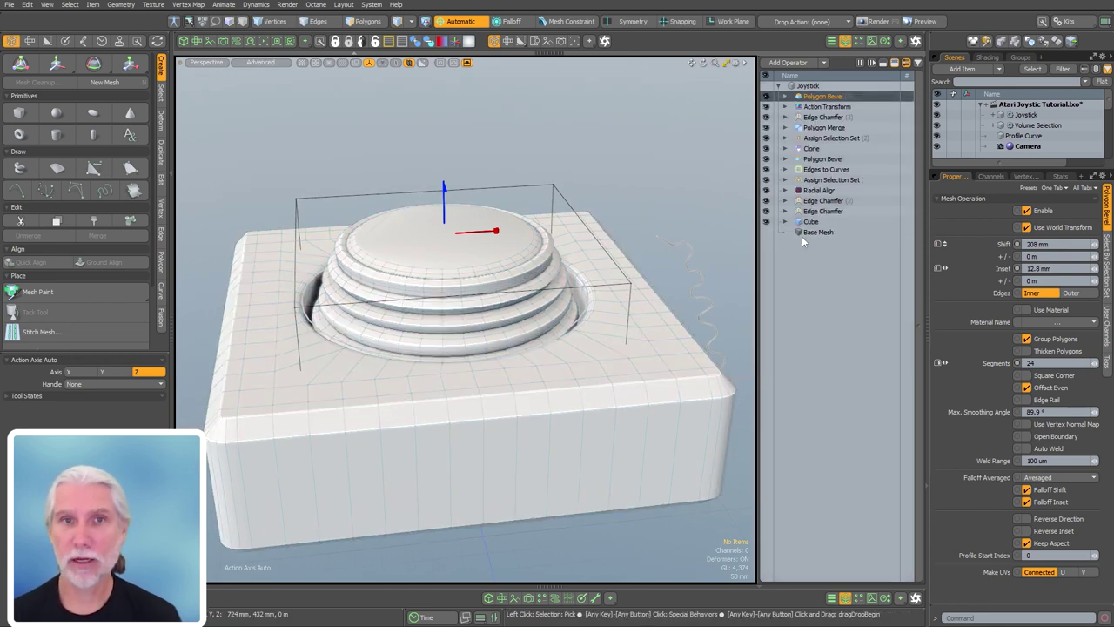
left_click(814, 380)
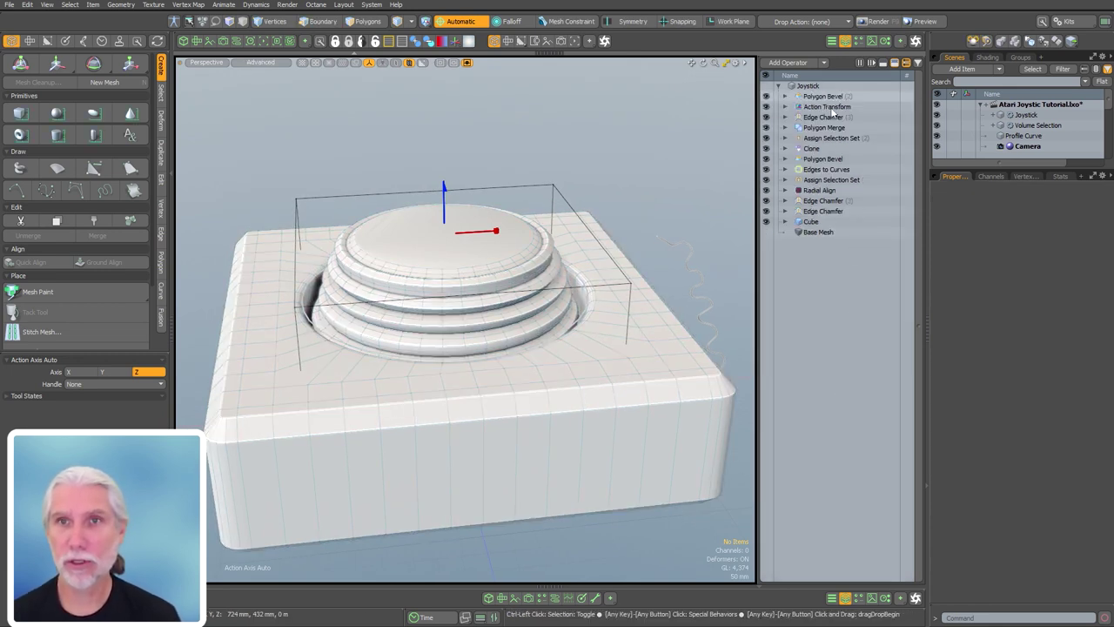
double_click(815, 366)
type("polygon b")
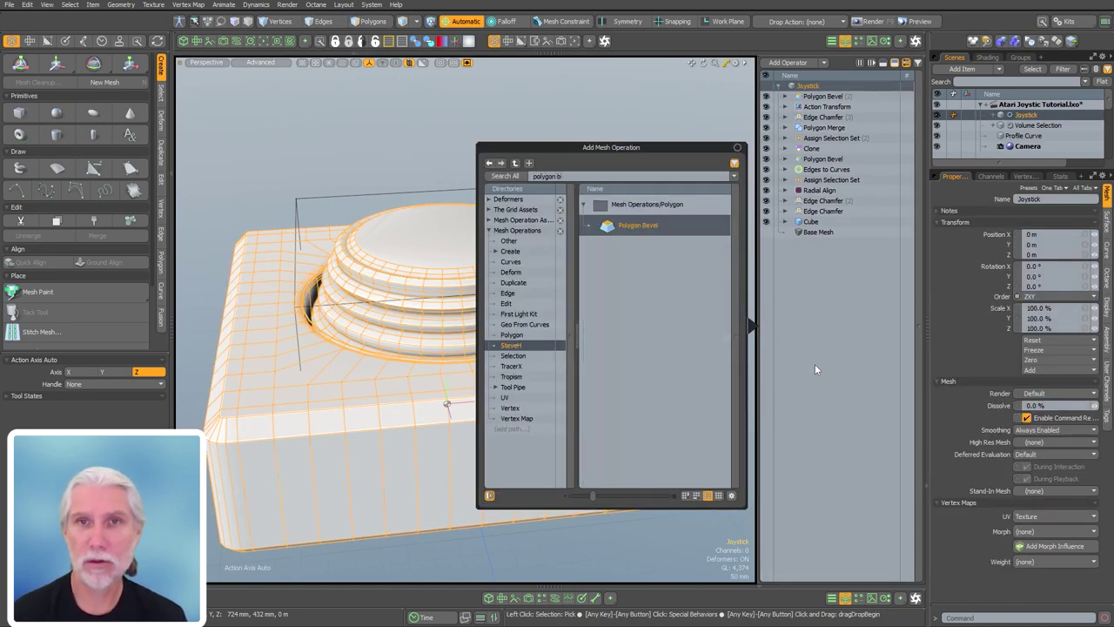
key("Return")
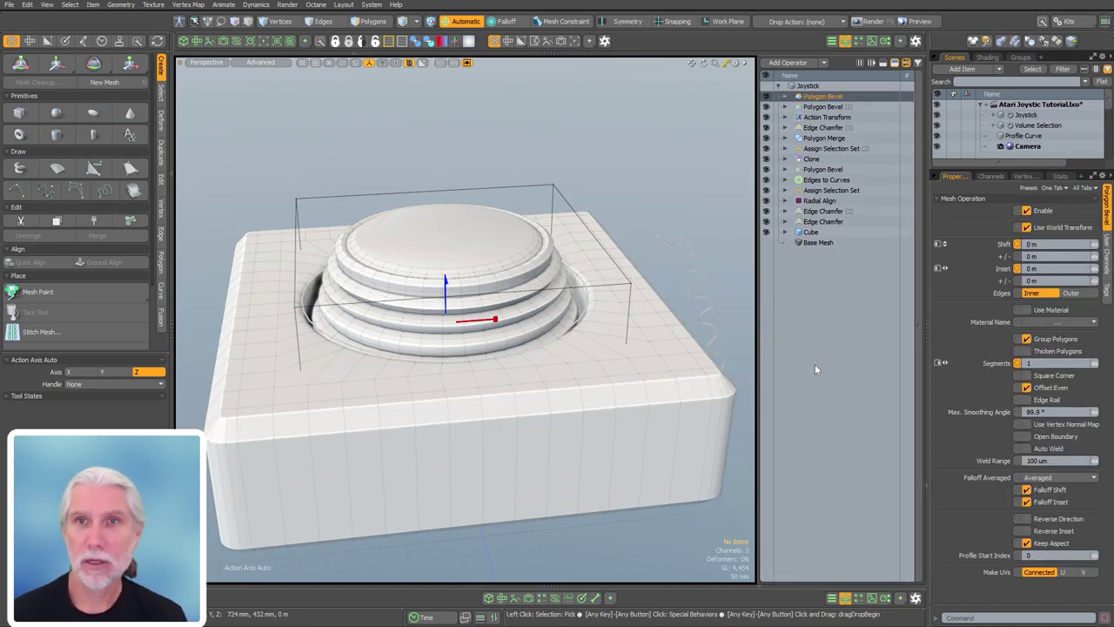
- Give the new Polygon Bevel a Select by Previous Operation selection with Polygon Bevel (2) as its source item
left_click(817, 107)
left_click(818, 98)
left_click(785, 96)
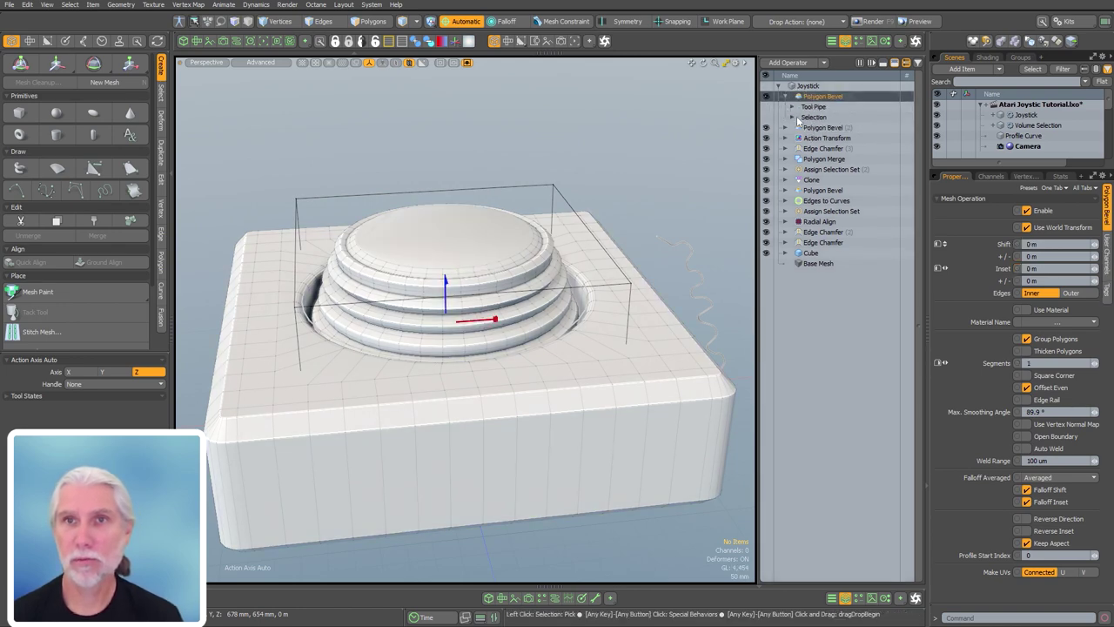
left_click(792, 117)
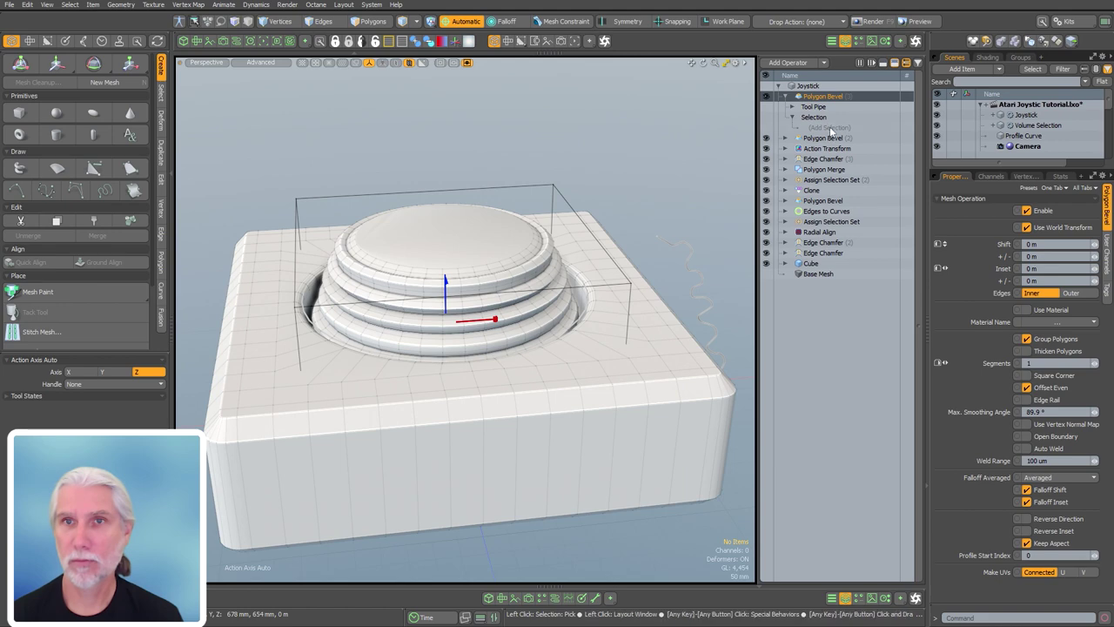
left_click(828, 128)
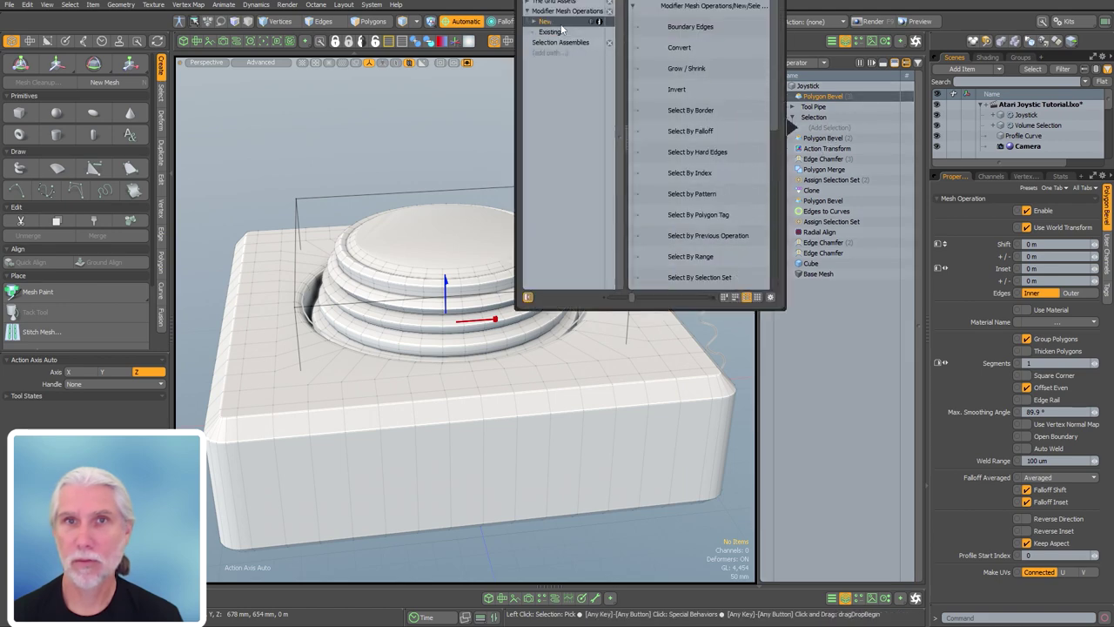
left_click(689, 238)
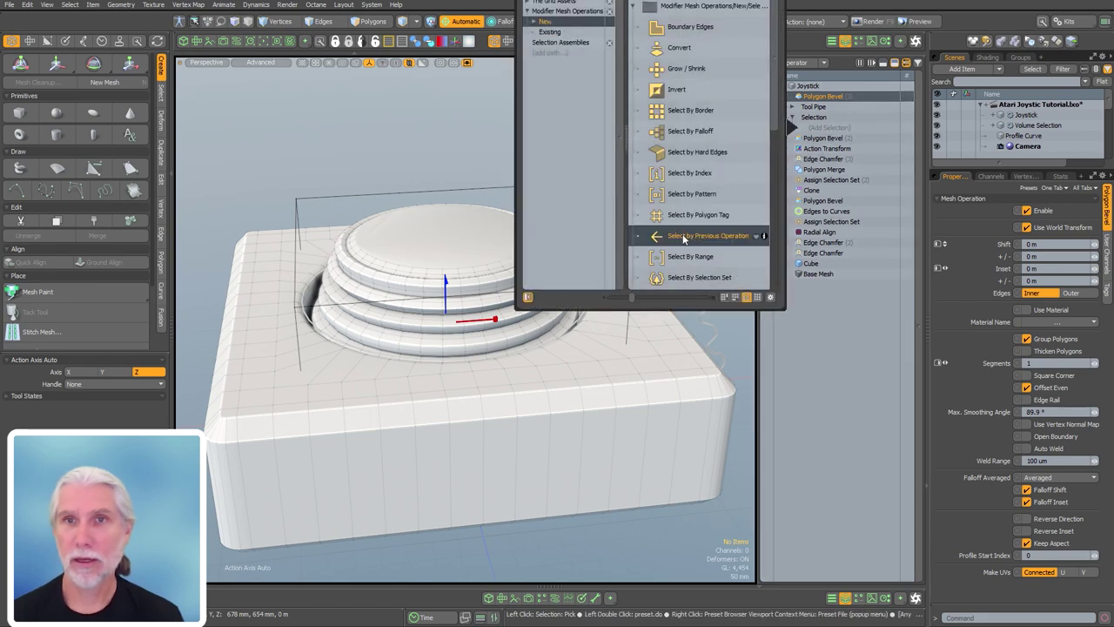
double_click(684, 239)
left_click(1010, 240)
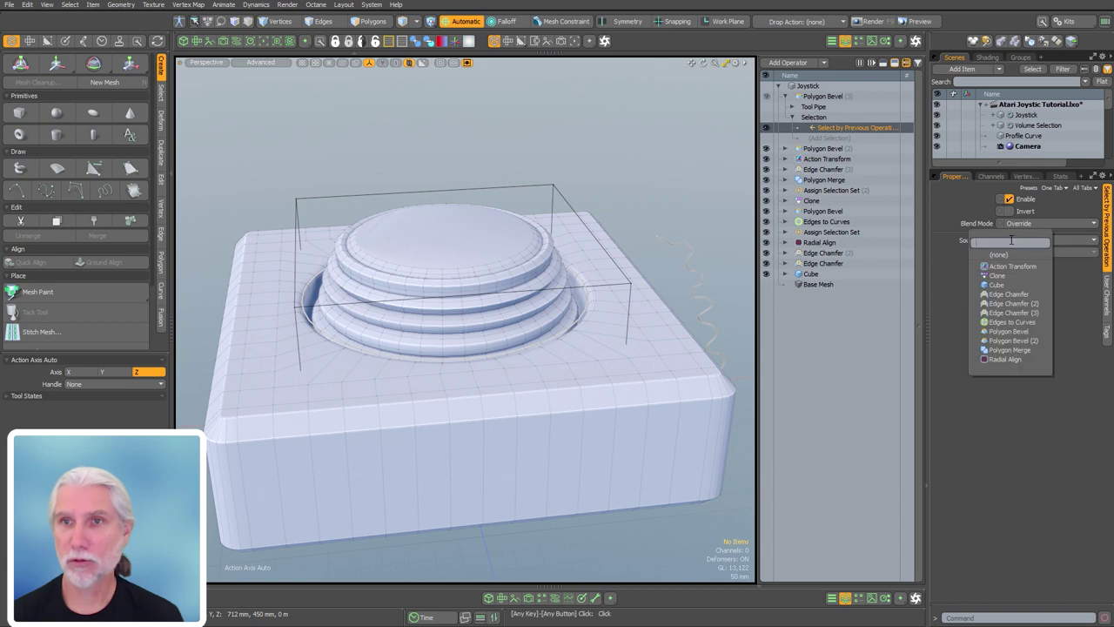
left_click(1039, 341)
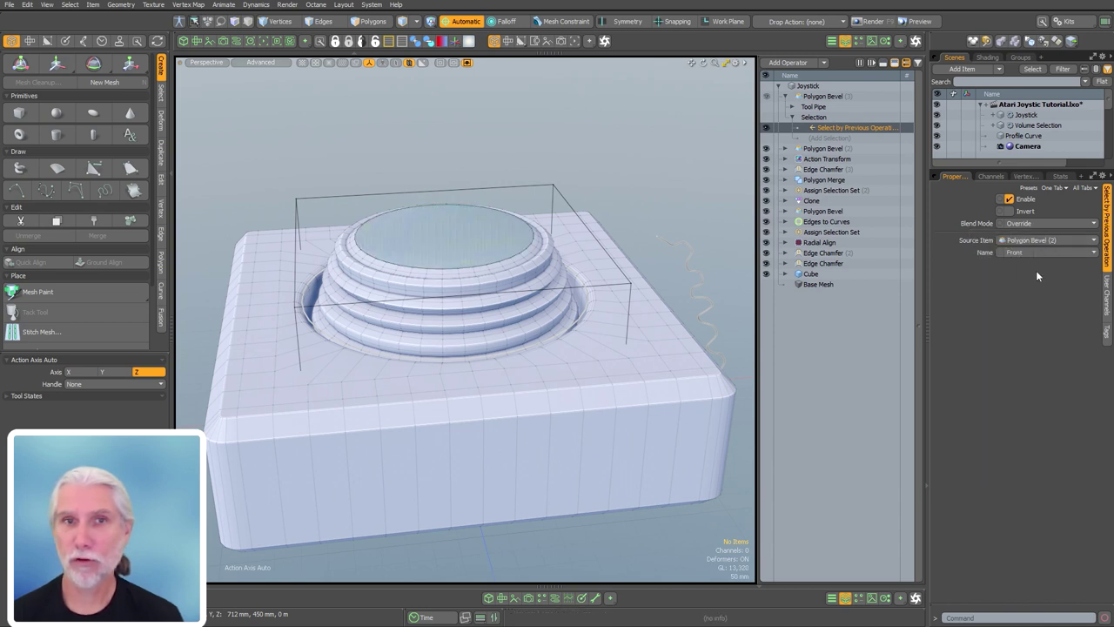
- Set the new Polygon Bevel on the boot's top face to 3 segments with an Inset of about 114 mm
left_click(823, 96)
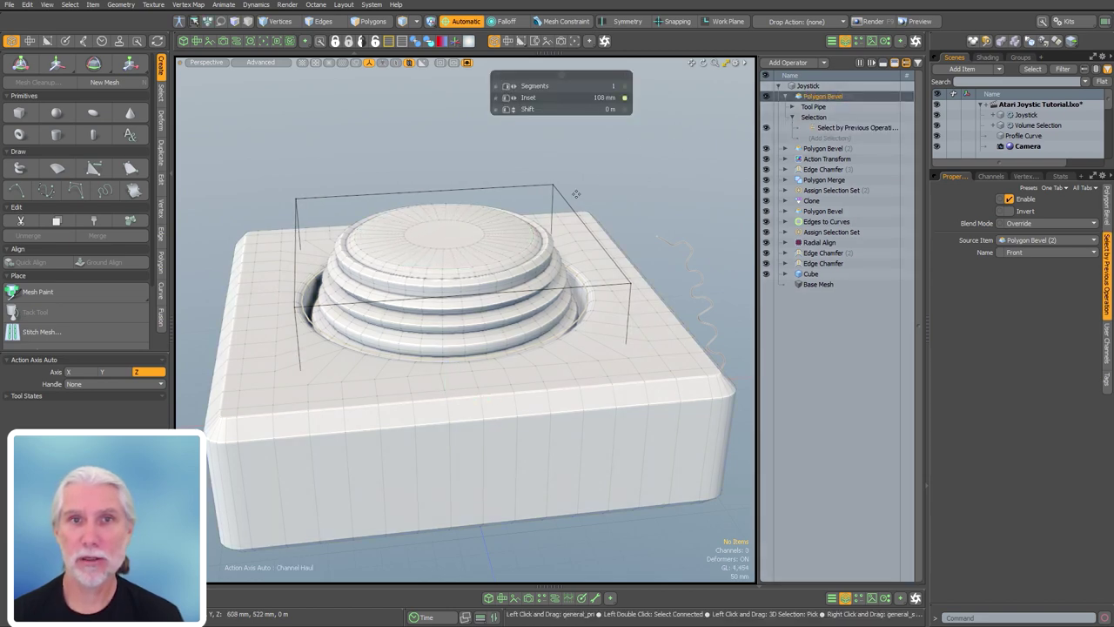
left_click_drag(487, 193, 492, 241, "alt")
left_click_drag(585, 192, 600, 188)
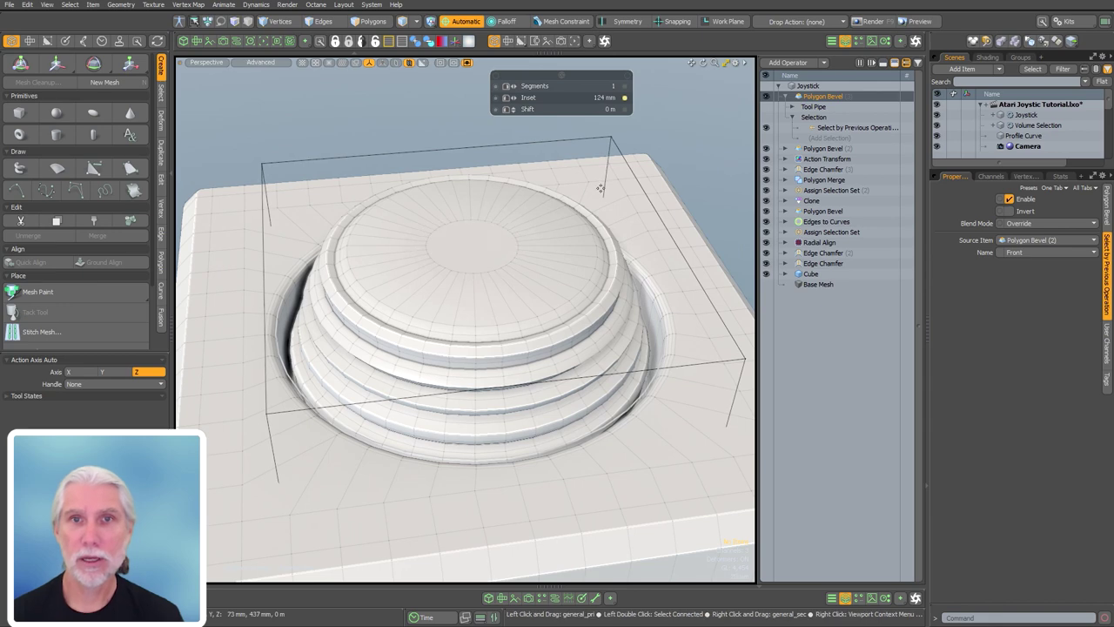
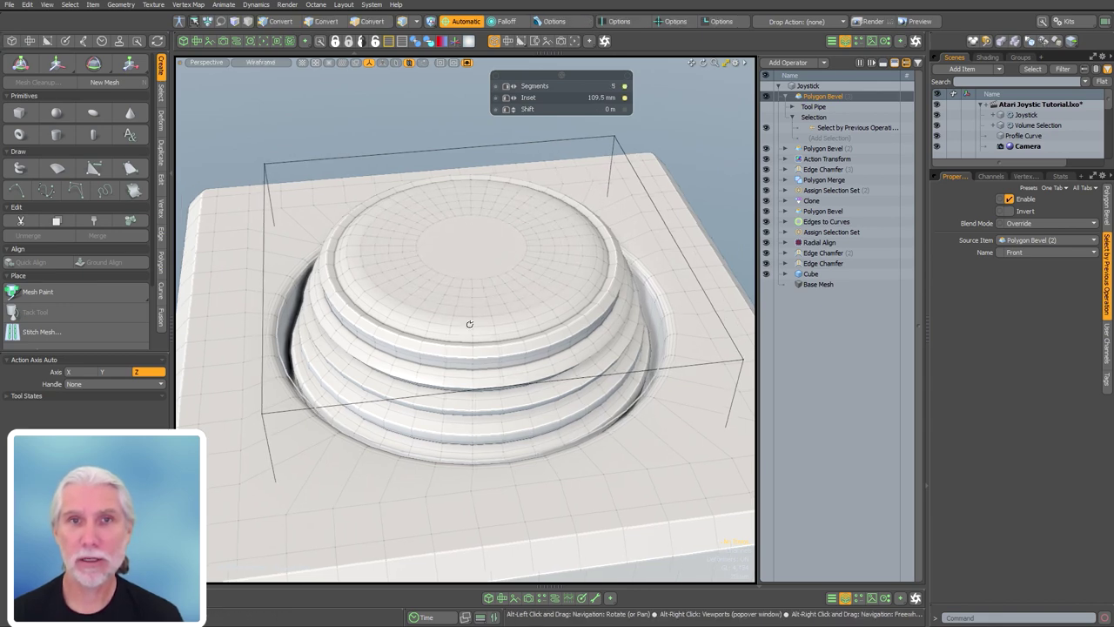
mouse_move(467, 323)
left_mouse_down("alt")
mouse_move(634, 226)
mouse_move(478, 311)
left_mouse_up("alt")
left_click_drag(513, 86, 498, 86)
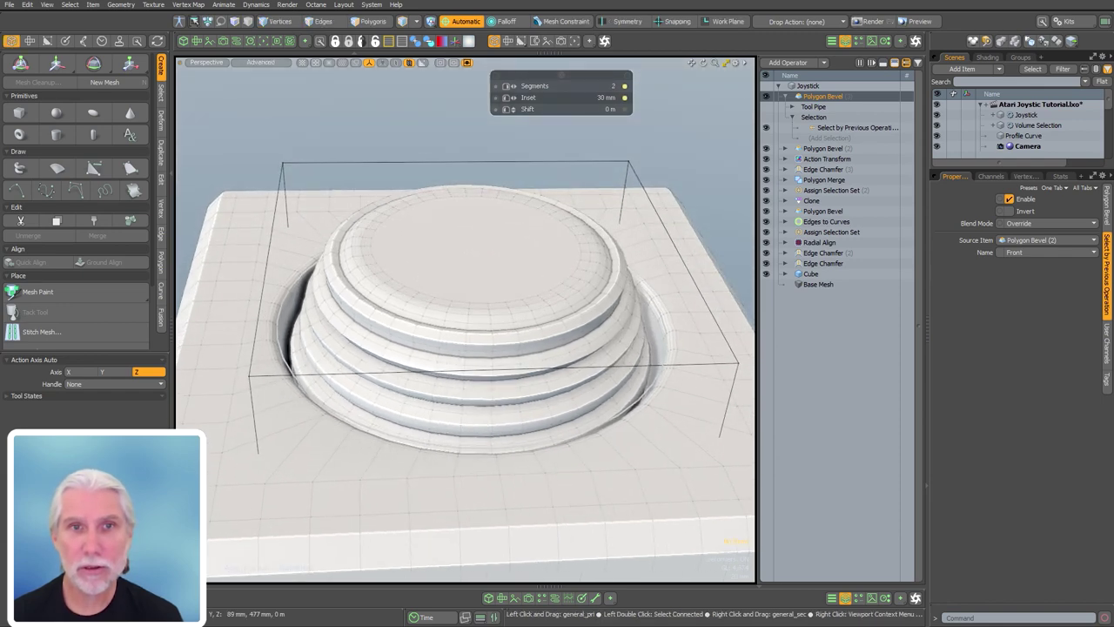
mouse_move(606, 281)
left_mouse_down("alt")
mouse_move(442, 254)
mouse_move(597, 290)
left_mouse_up("alt")
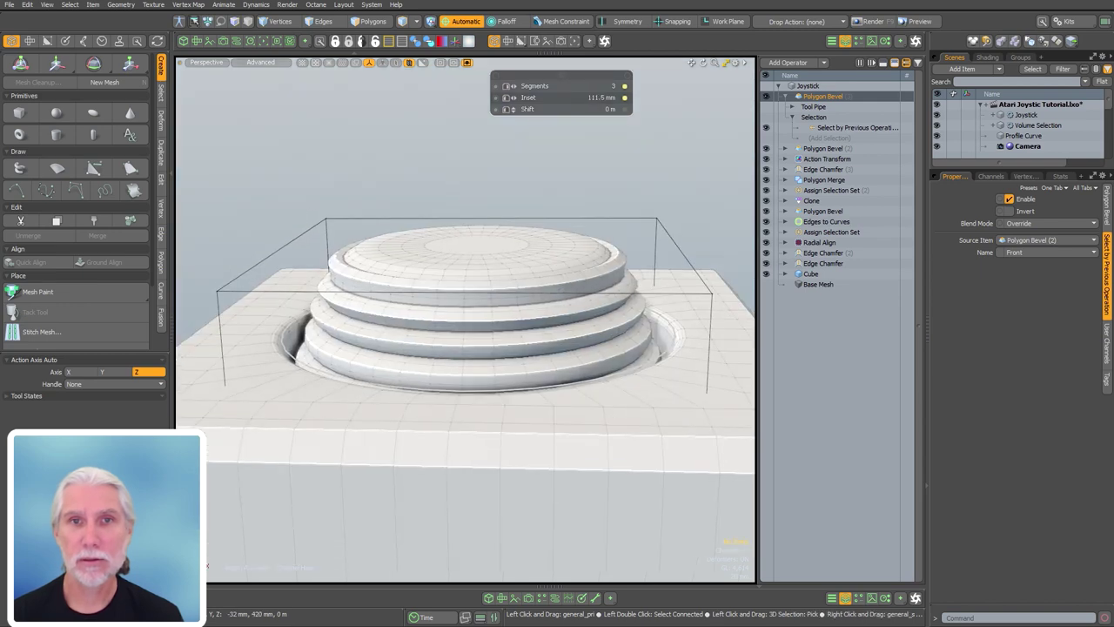
mouse_move(496, 250)
left_mouse_down("alt")
mouse_move(572, 217)
mouse_move(487, 252)
mouse_move(517, 252)
mouse_move(507, 239)
left_mouse_up("alt")
scroll(517, 252, "down", 5)
key("space")
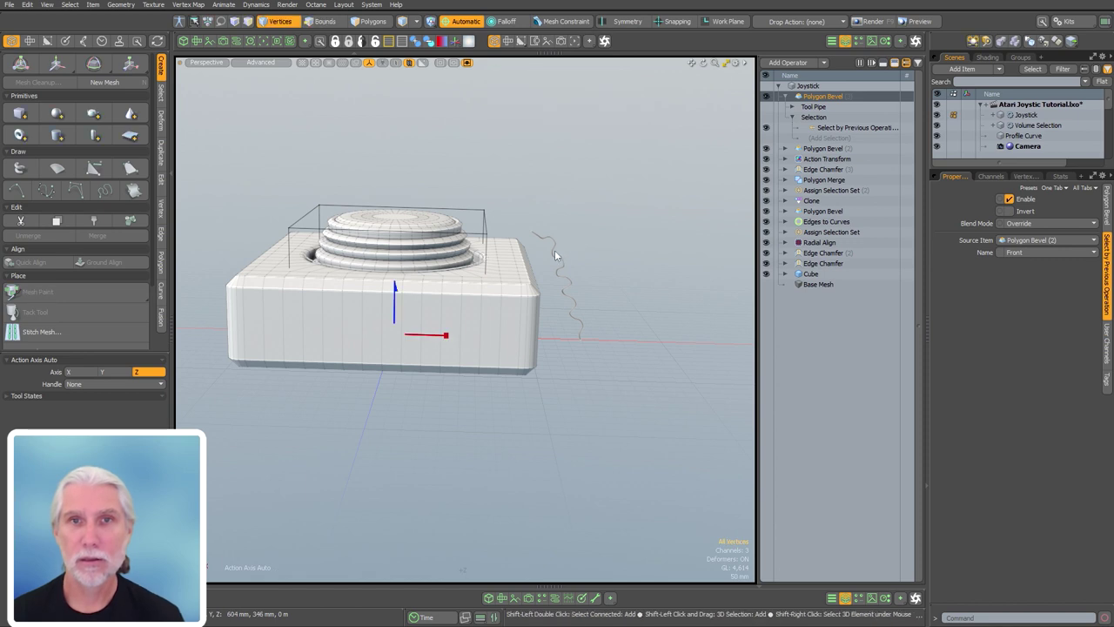
- Select the Profile Curve's vertices and rotate them inward about the curve's lower endpoint to taper the boot more strongly
left_click(554, 250)
left_click_drag(589, 310, 592, 326)
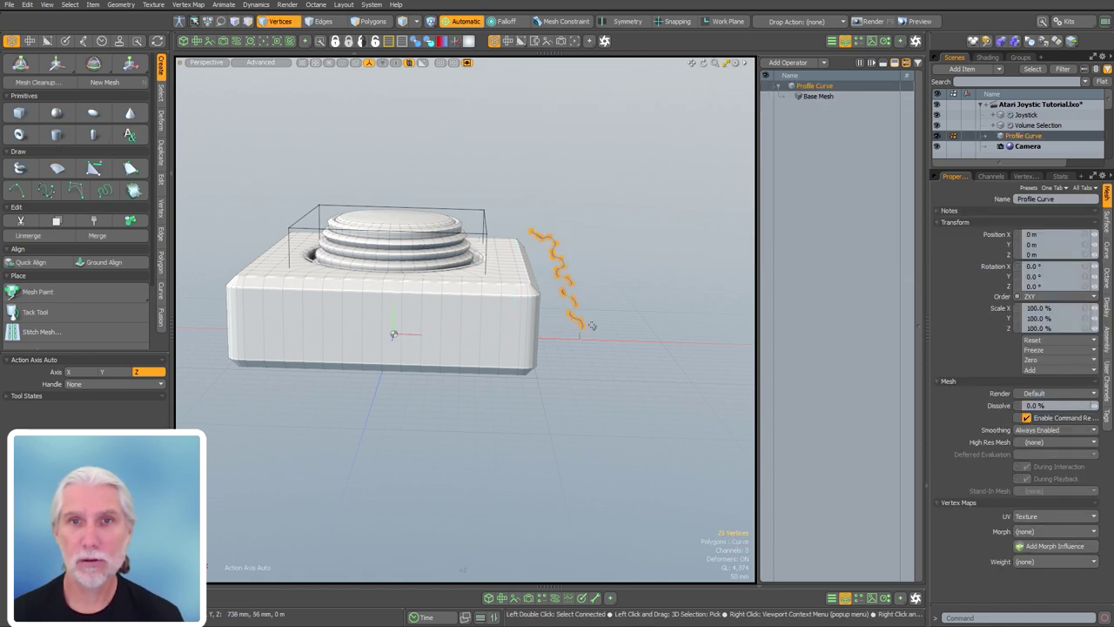
key("e")
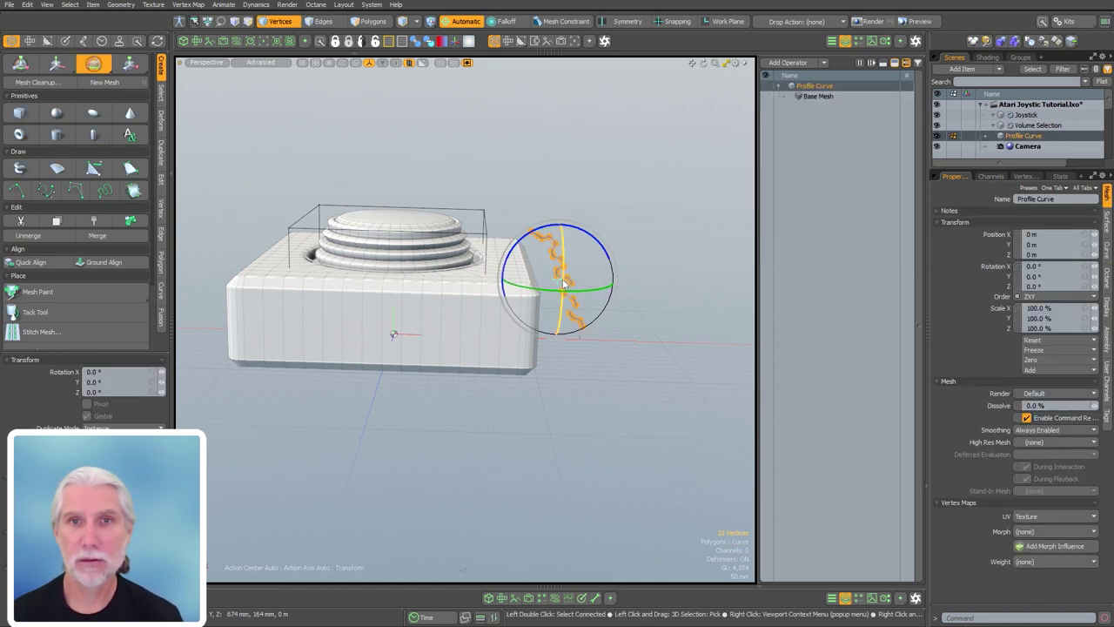
left_click(580, 335)
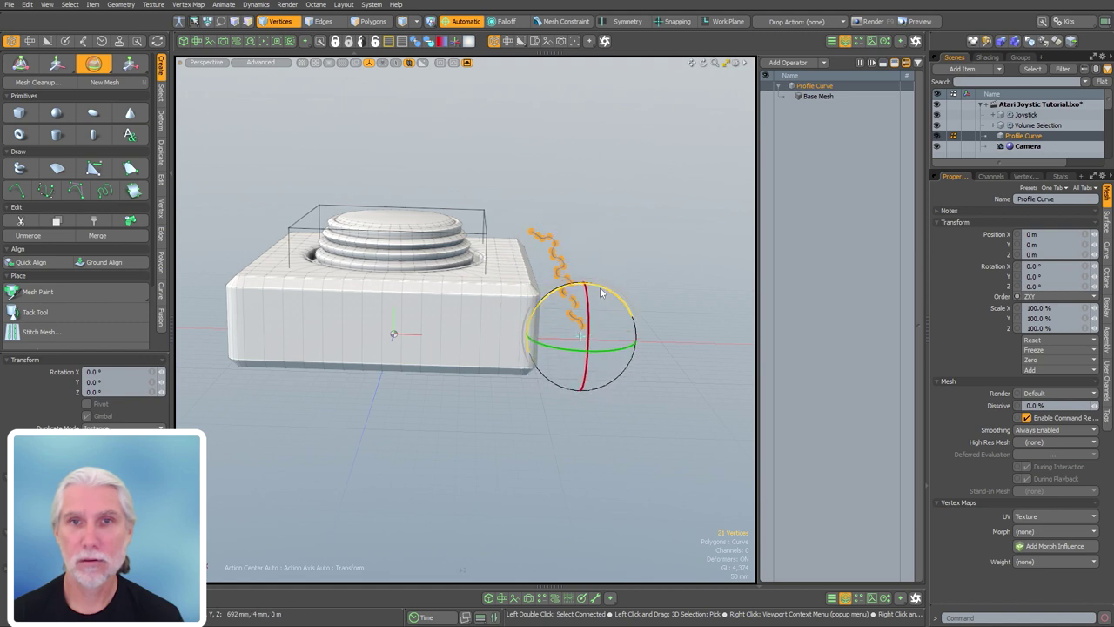
left_click_drag(571, 282, 555, 288)
key("space")
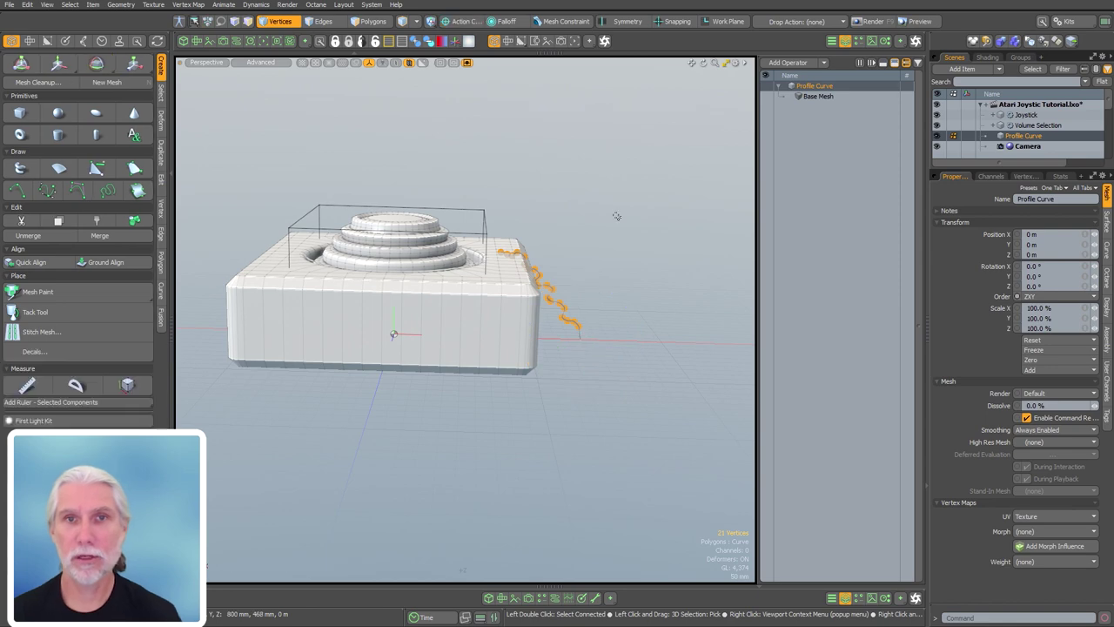
left_click(617, 216)
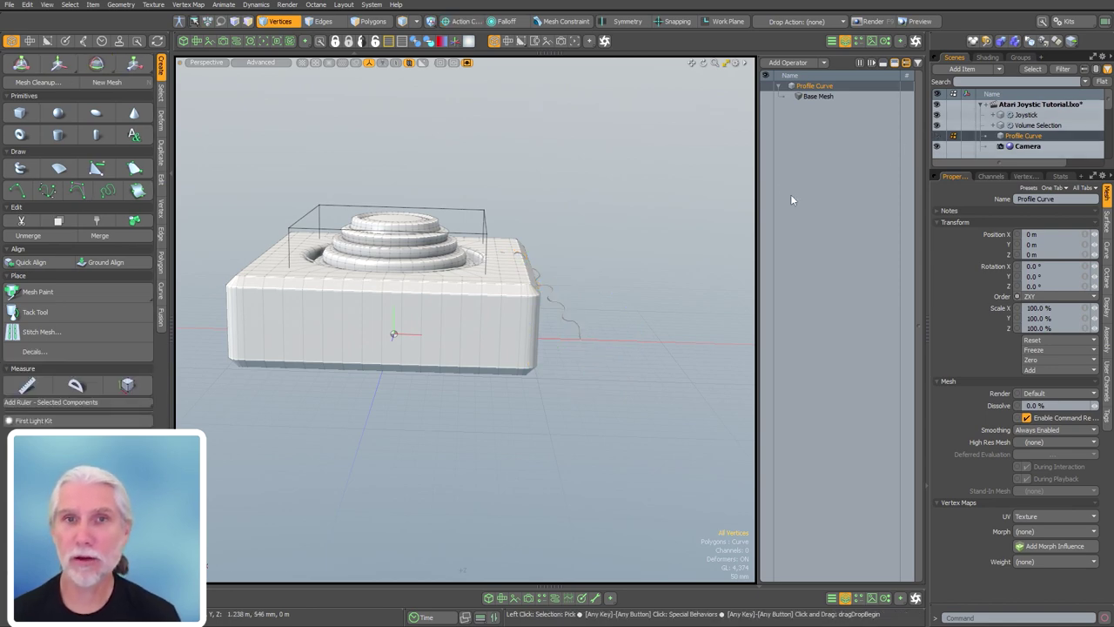
- Reactivate the Joystick mesh and reduce the top-face Polygon Bevel's Inset to about 34.5 mm
left_click(989, 153)
left_click_drag(442, 198, 490, 247, "alt+shift")
scroll(485, 214, "up", 5)
left_click(1025, 115)
left_click(819, 97)
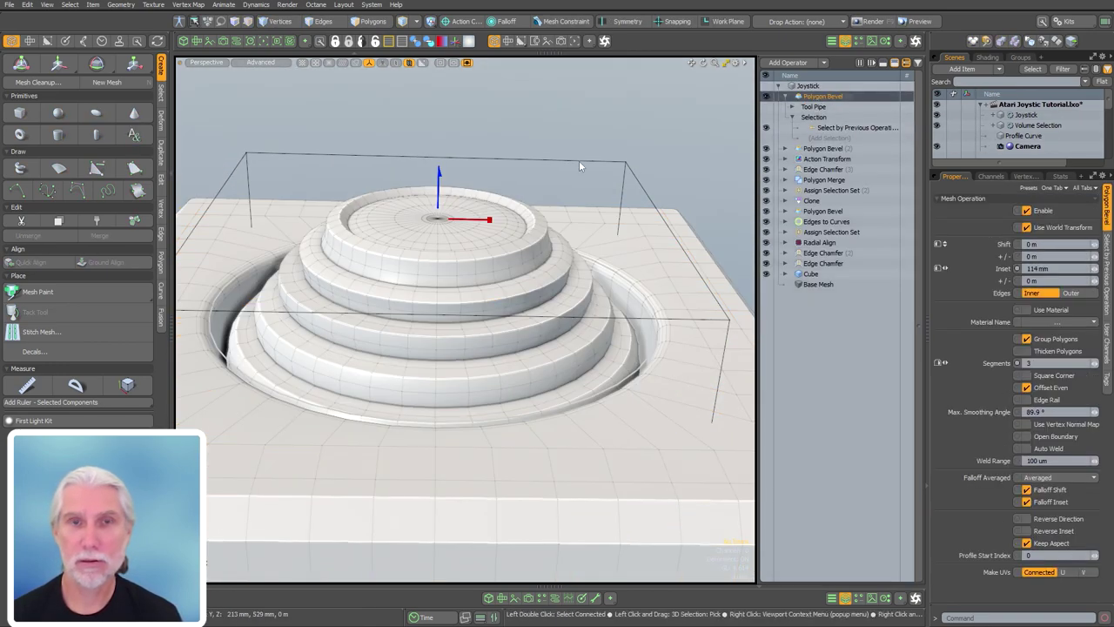
key("c")
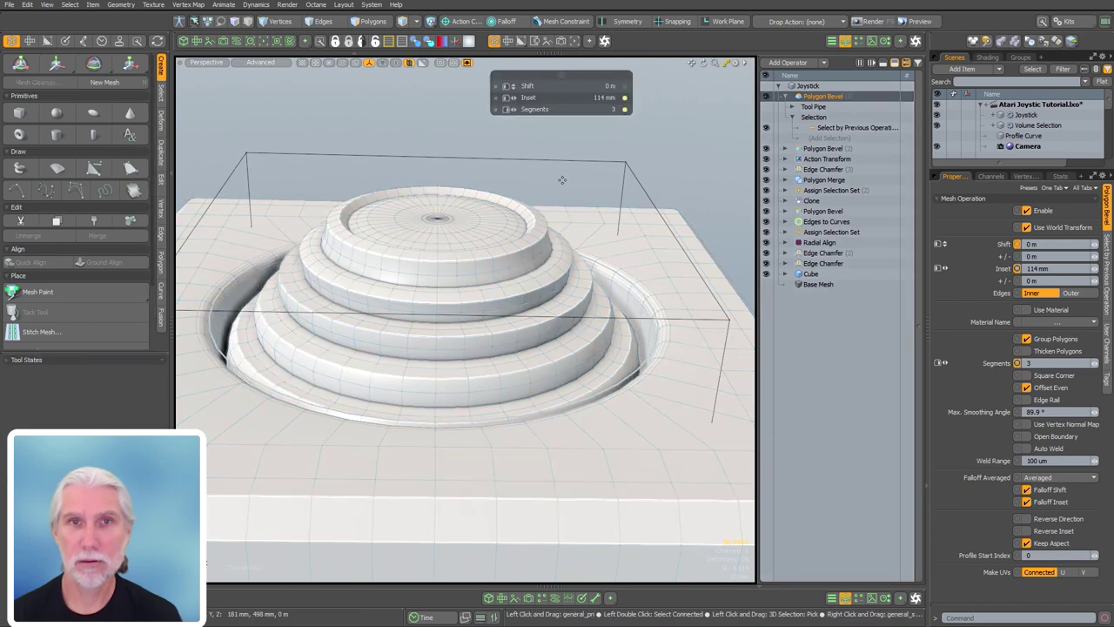
left_click_drag(562, 179, 576, 179)
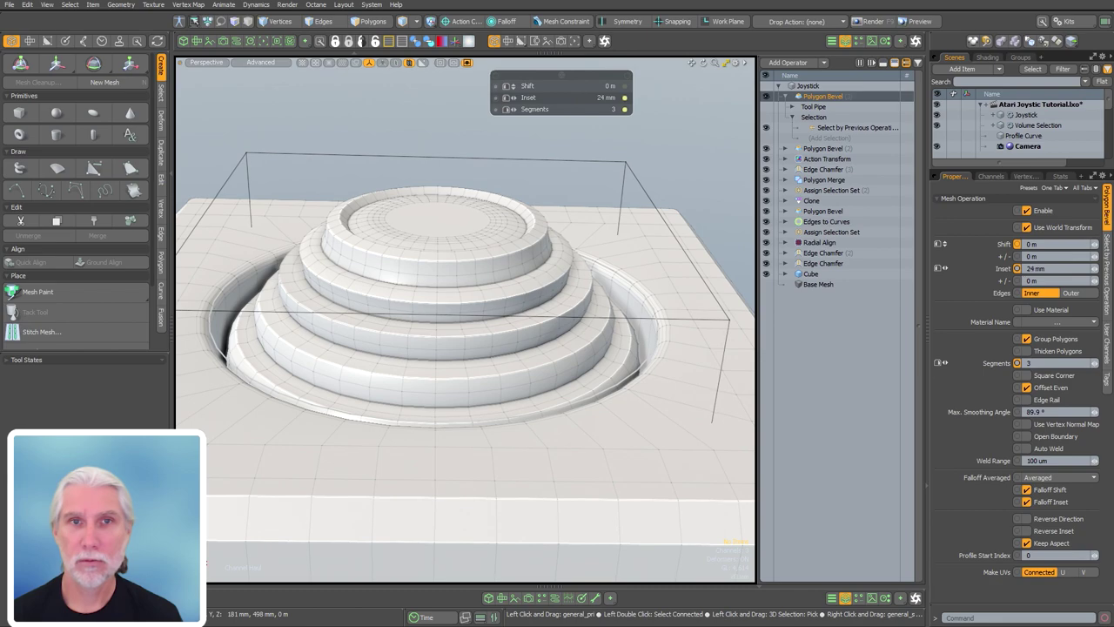
left_click_drag(331, 261, 428, 271, "alt")
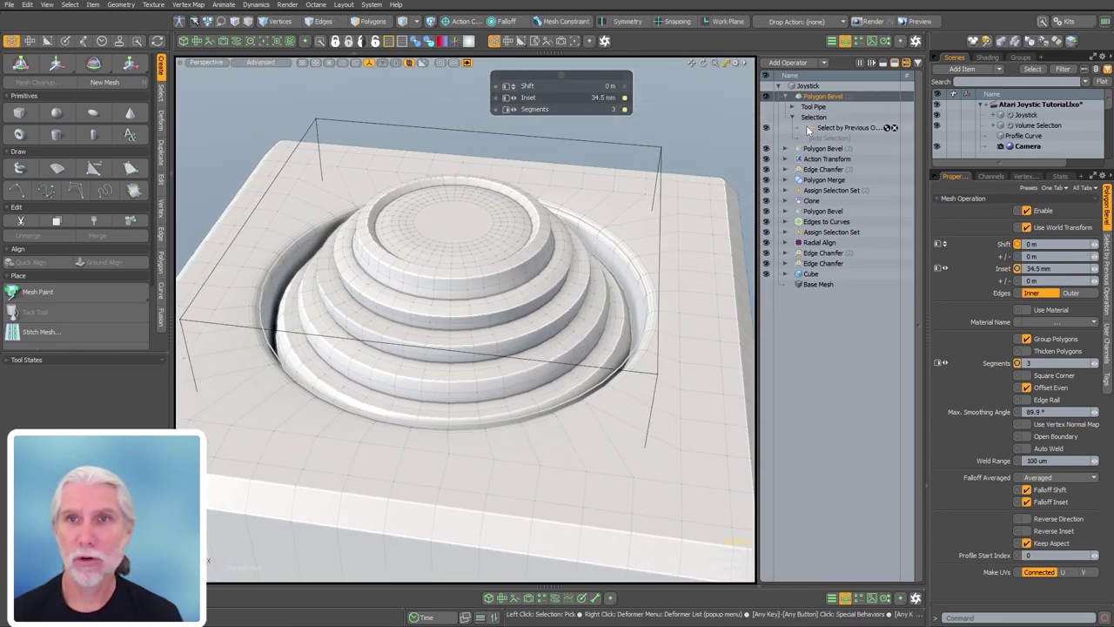
- Add another Polygon Bevel operation to the top of the Joystick's mesh operation stack
left_click(784, 98)
left_click(802, 320)
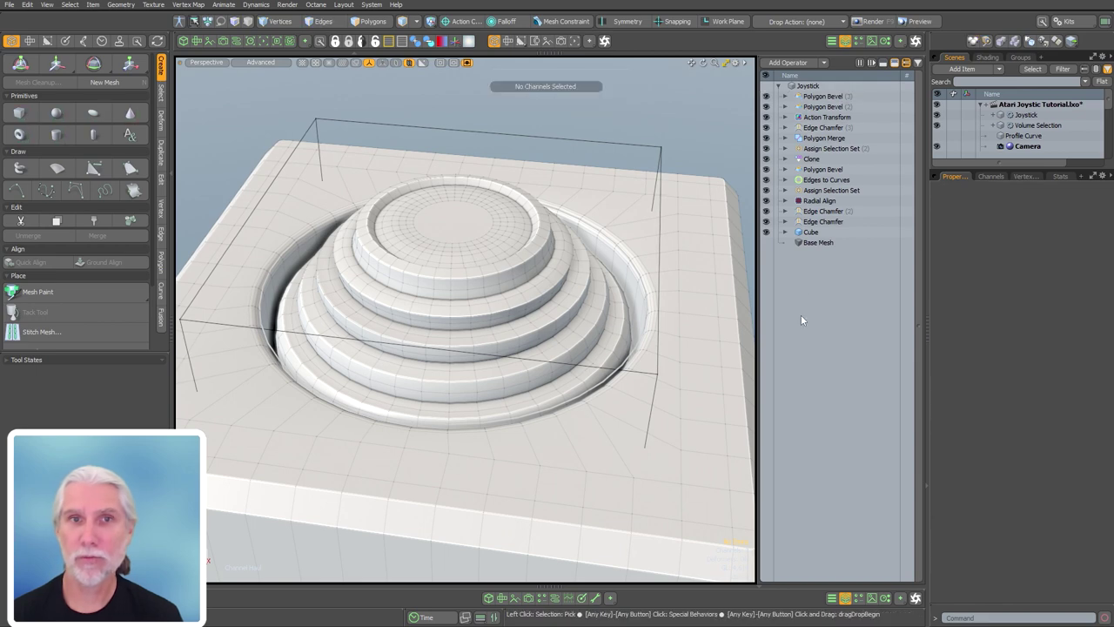
type("p")
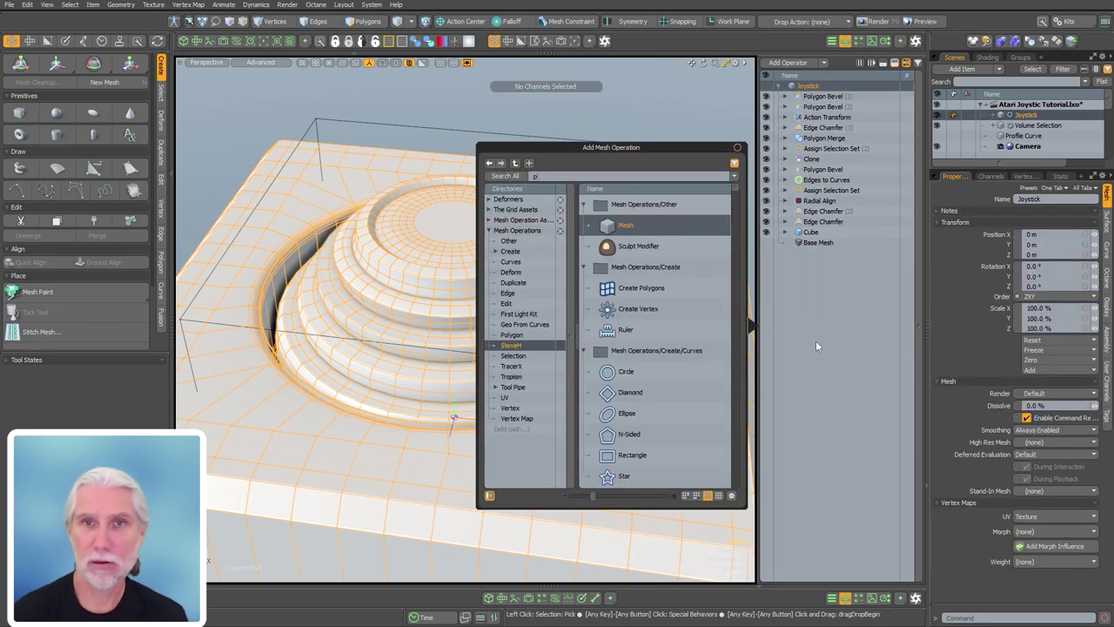
type("olygon bev")
key("Return")
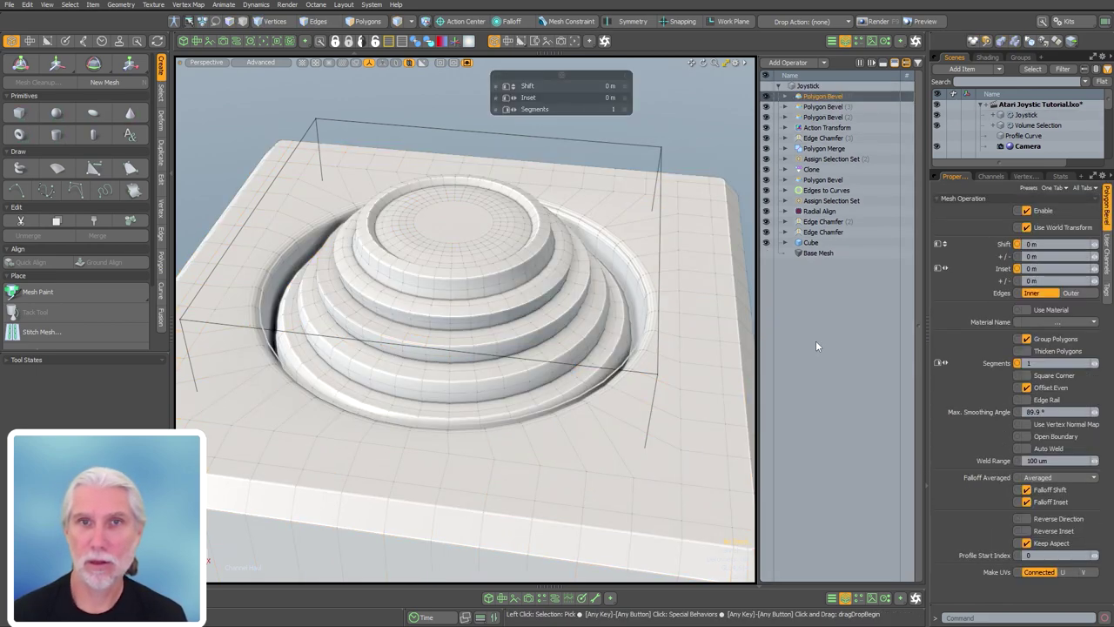
- Give the new bevel a Select by Previous Operation selection using the Front polygons of Polygon Bevel (3)
left_click(786, 97)
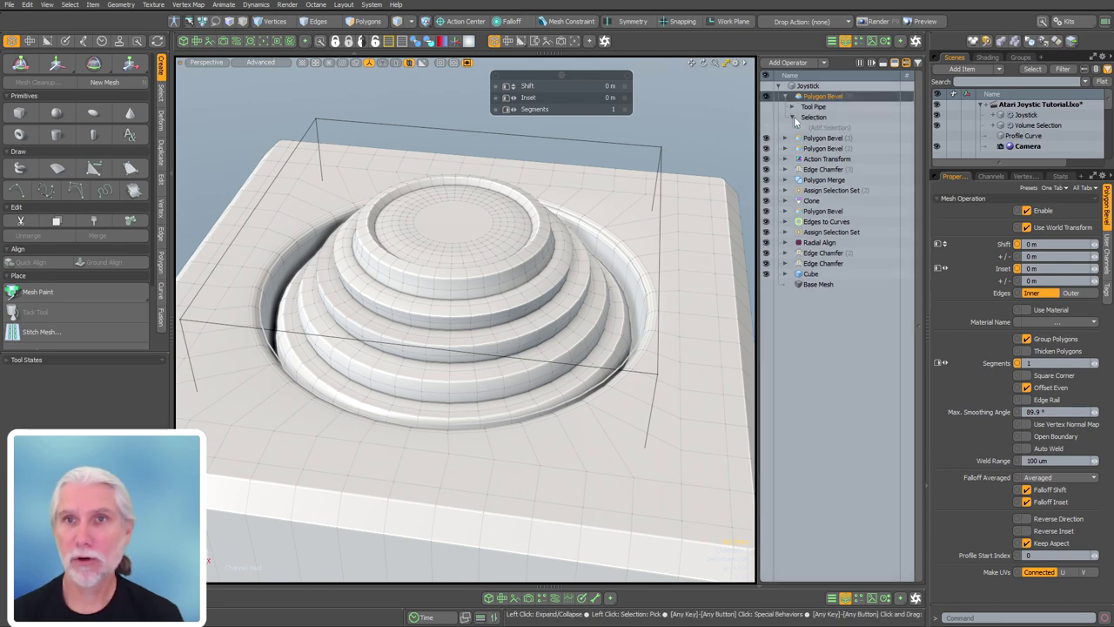
left_click(828, 127)
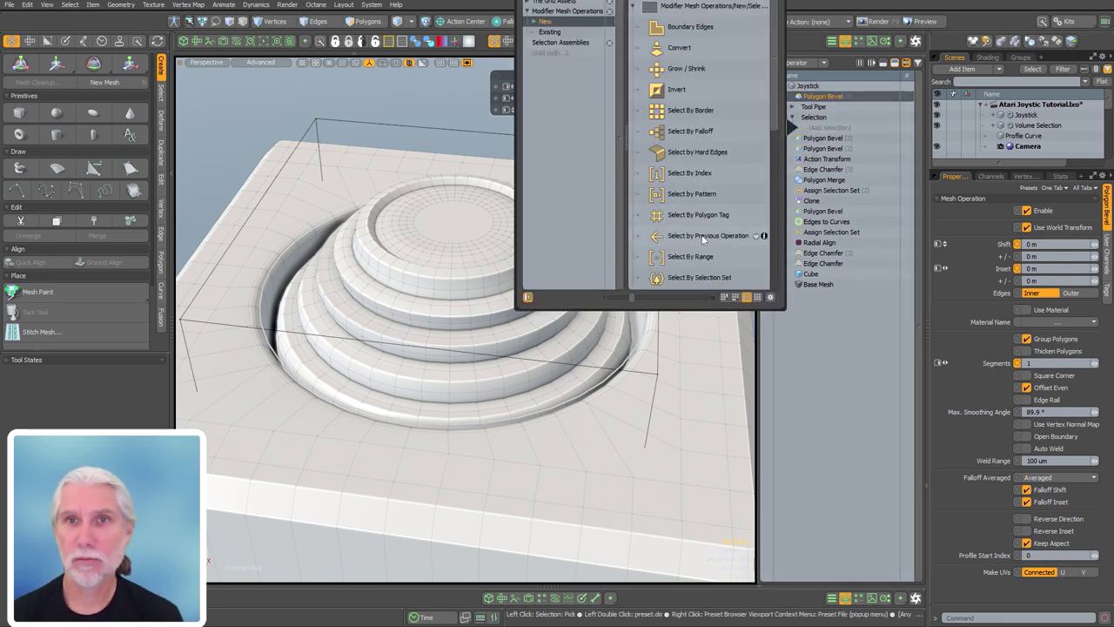
double_click(703, 236)
left_click(1019, 241)
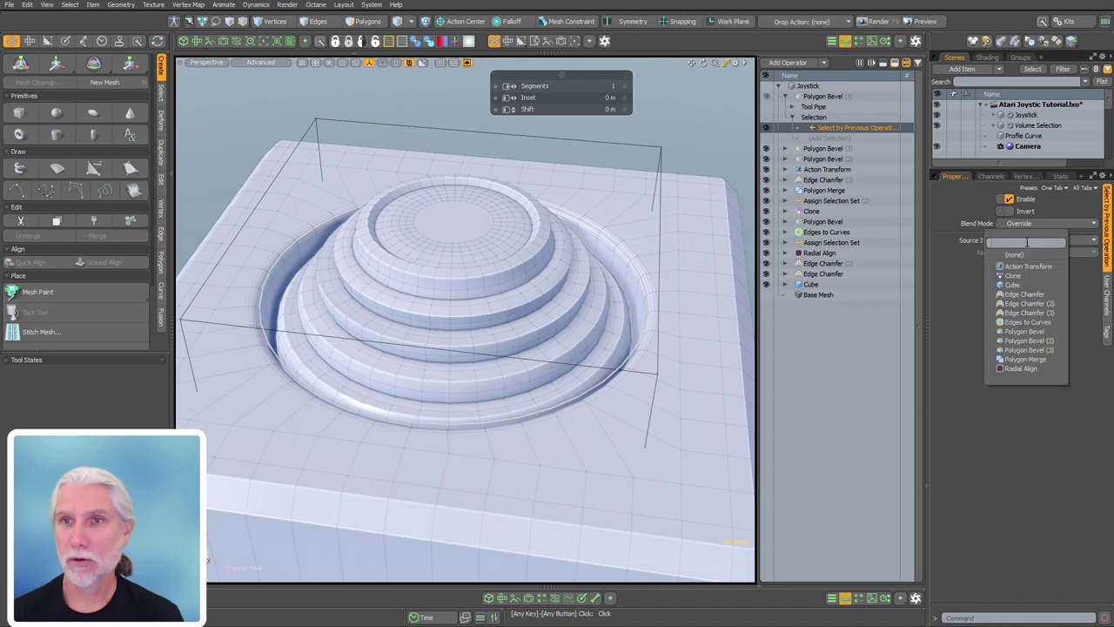
left_click(1037, 349)
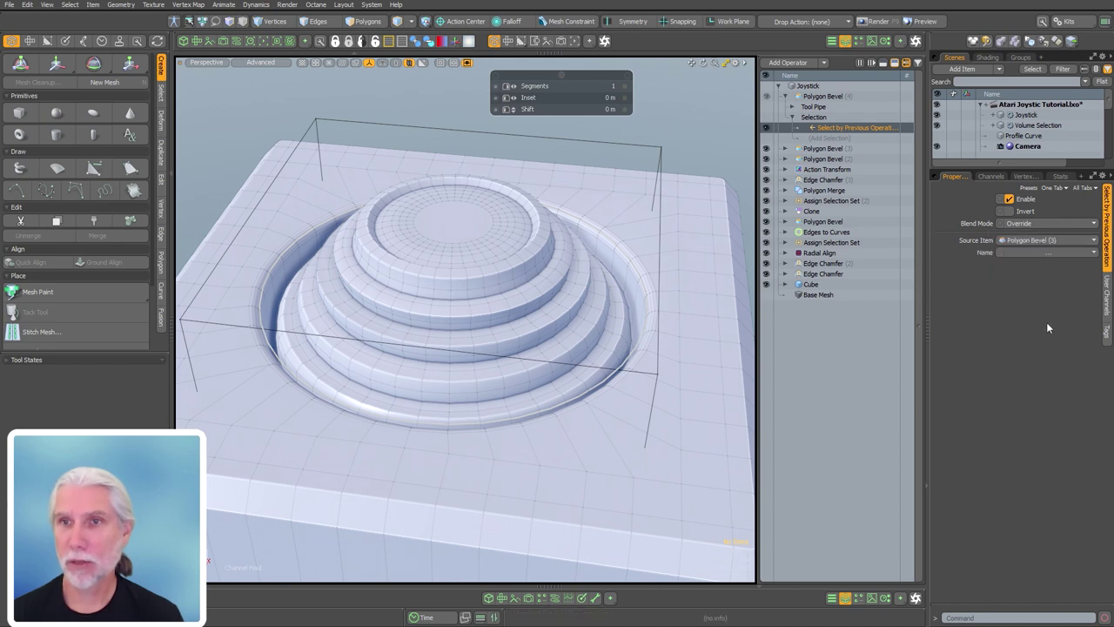
left_click(1038, 266)
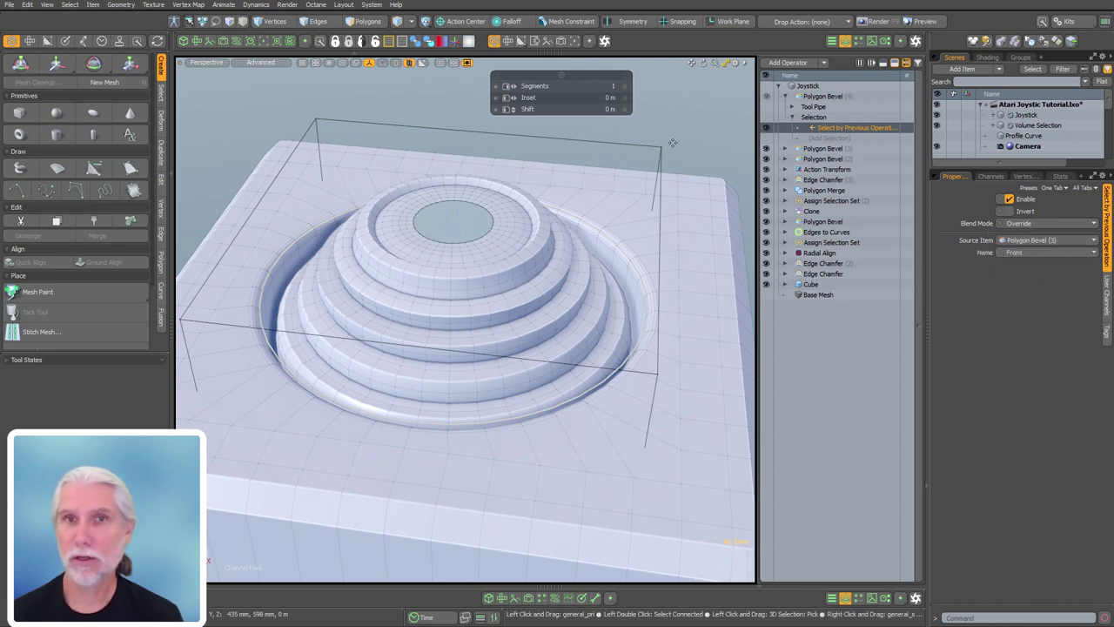
- Adjust the new Polygon Bevel interactively to sink the boot's inner top face into a deep central hole
left_click(831, 97)
key("c")
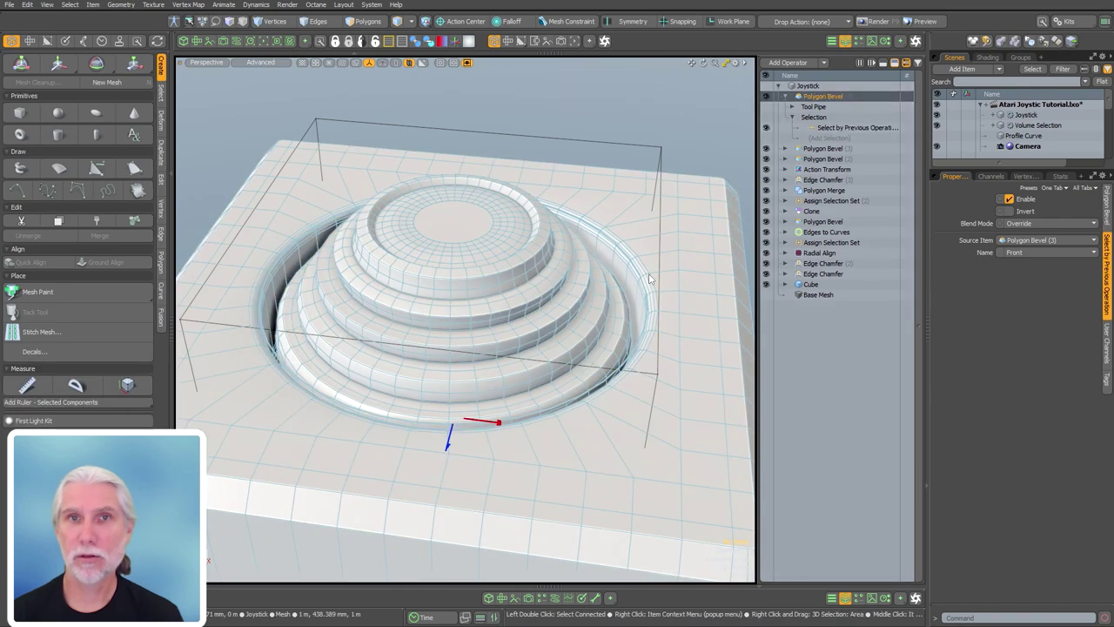
key("c")
left_click_drag(667, 217, 666, 179)
left_click_drag(527, 205, 625, 199)
left_click_drag(463, 319, 470, 252, "alt")
- Reshape the Profile Curve in the front view so the boot rounds further inward toward its top
key("q")
left_click_drag(584, 267, 523, 259, "ctrl+alt")
left_click_drag(523, 259, 388, 268, "alt+shift")
left_click_drag(565, 326, 456, 310, "alt")
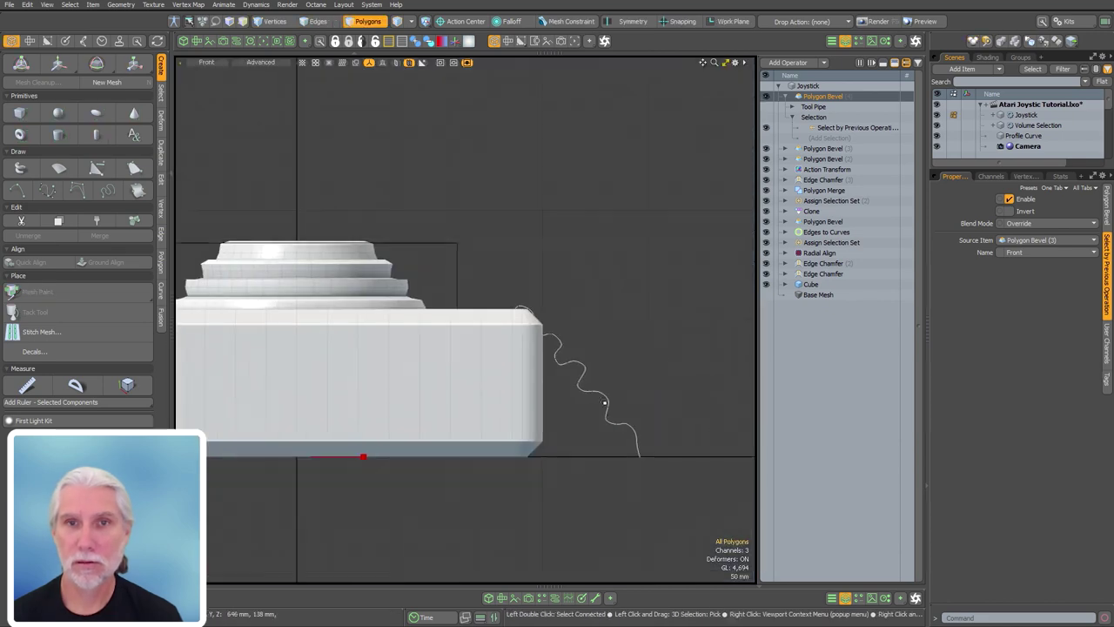
left_click_drag(634, 378, 722, 318)
key("space")
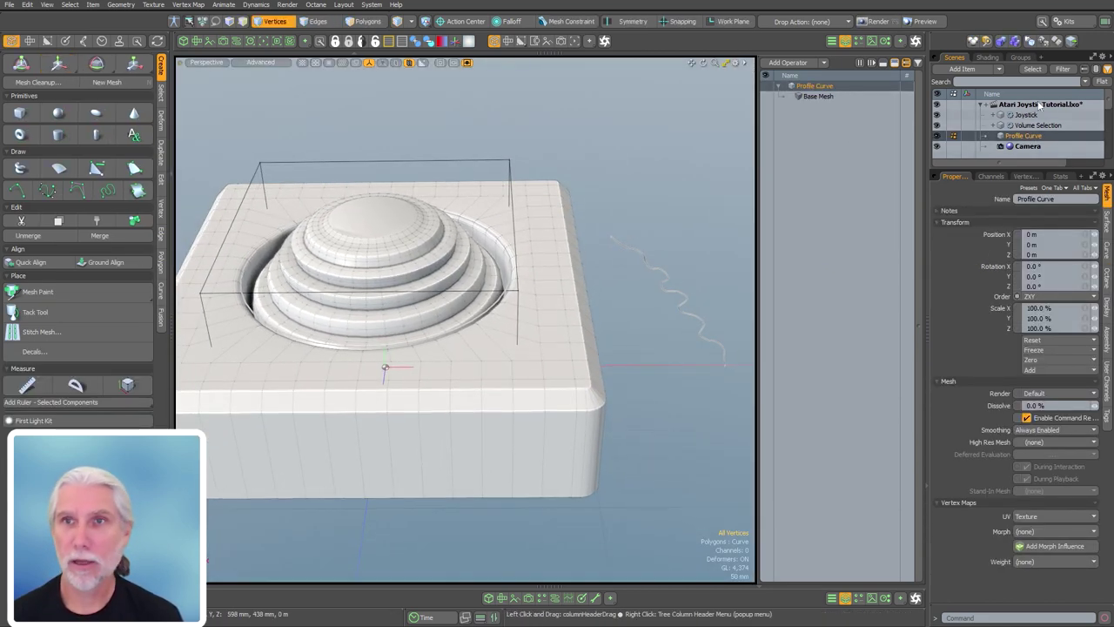
- Reactivate the Joystick mesh and set the Action Transform's Translate Y to about 116.5 mm and Scale X and Z to 98%
left_click(468, 219)
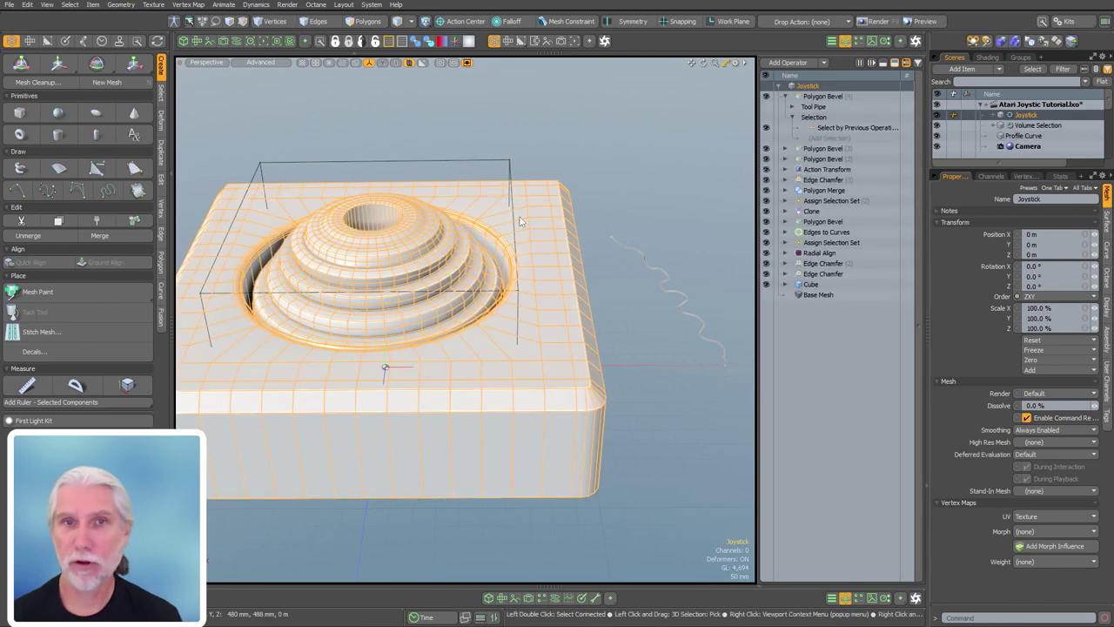
left_click_drag(468, 219, 488, 328, "alt")
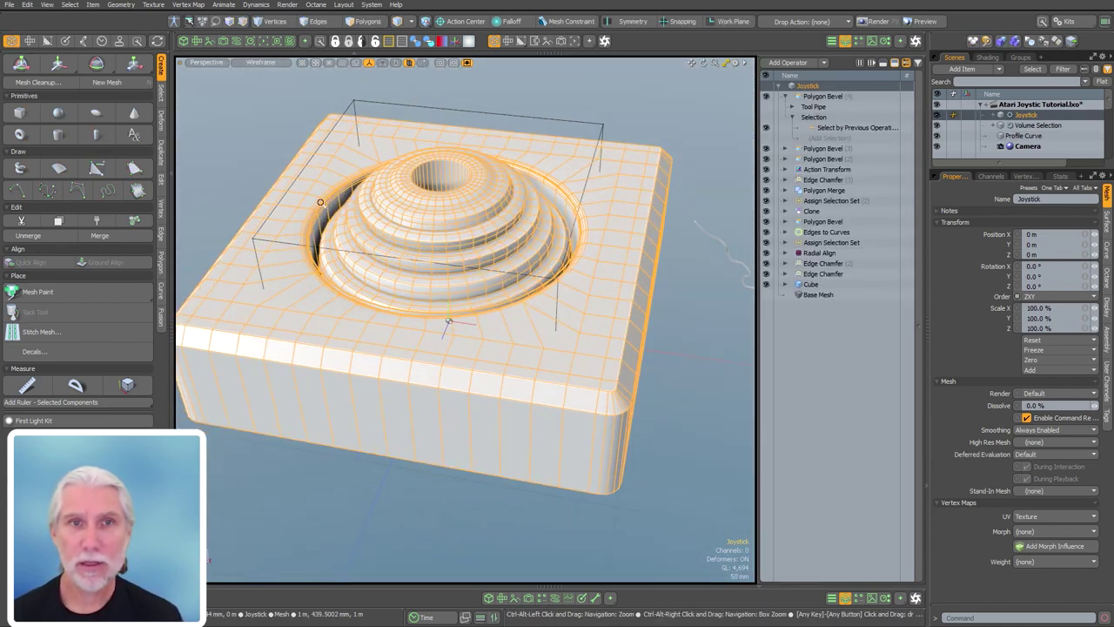
scroll(433, 212, "up", 6)
scroll(433, 211, "down", 6)
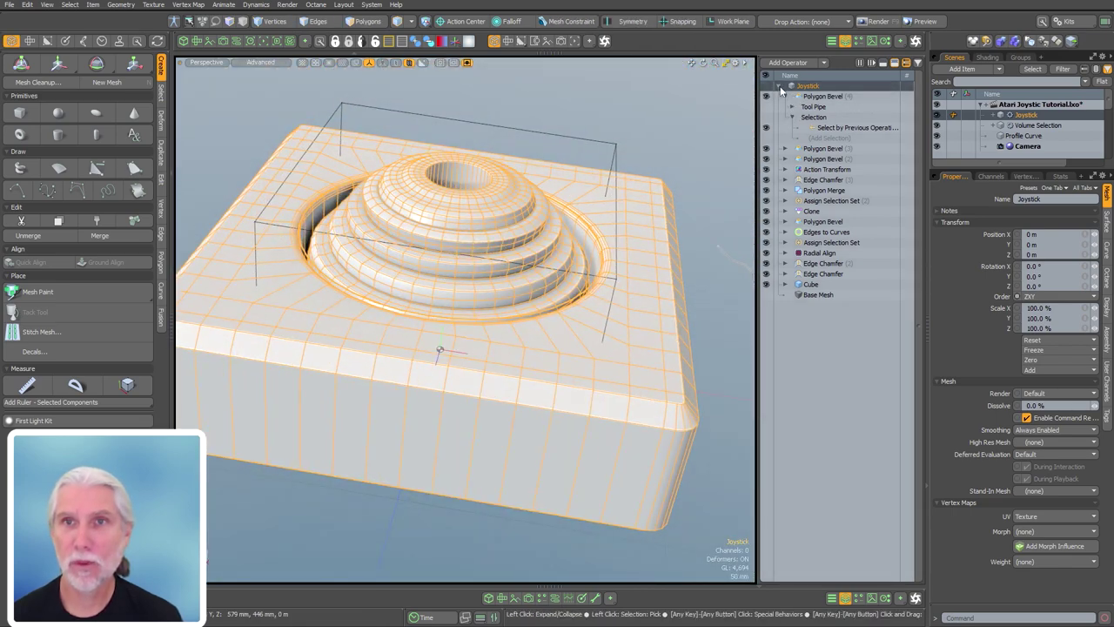
left_click(836, 127)
left_click(811, 86)
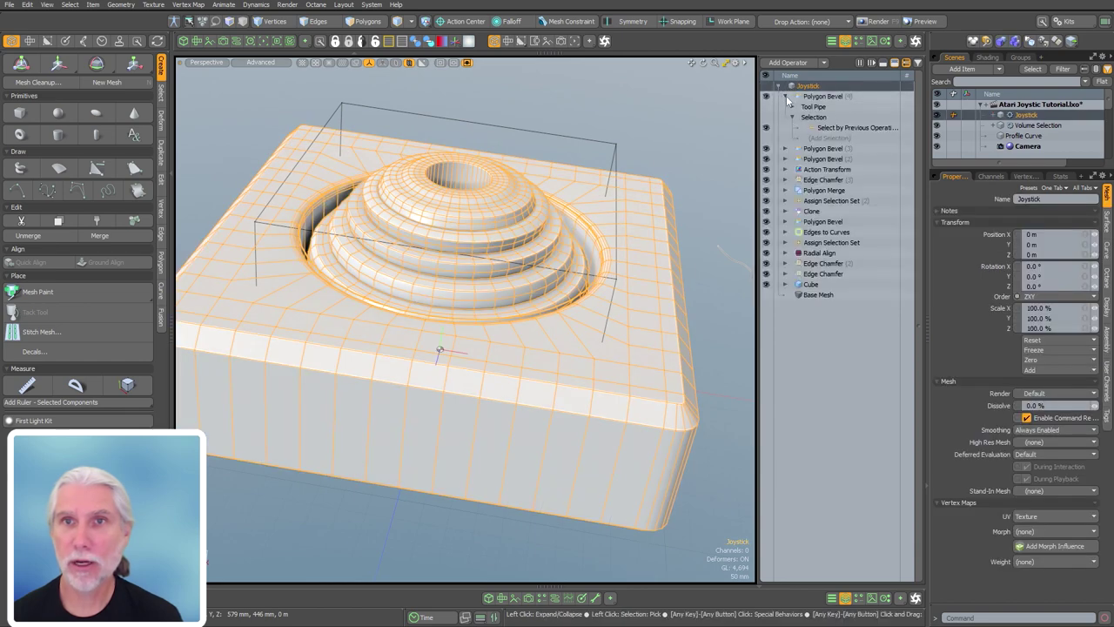
left_click(788, 96)
left_click(827, 131)
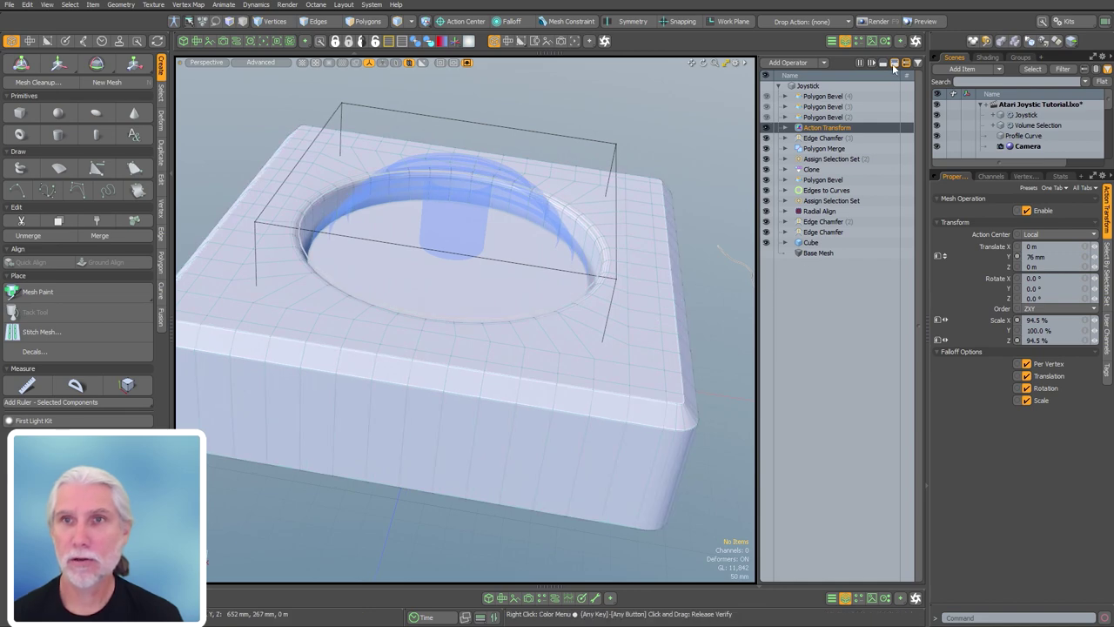
key("c")
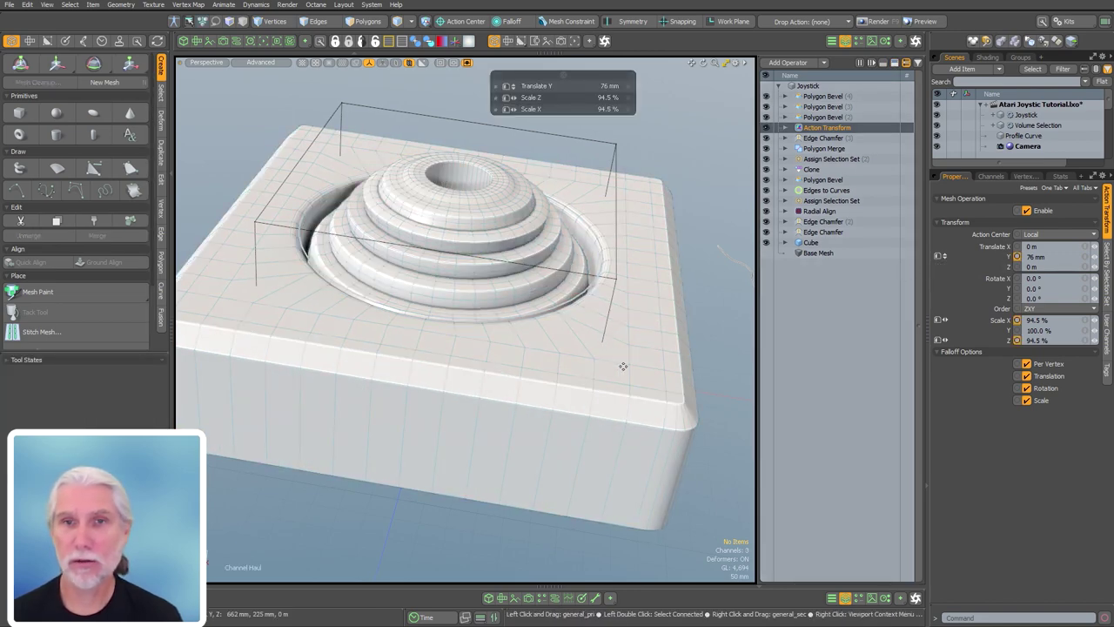
left_click_drag(624, 366, 687, 349)
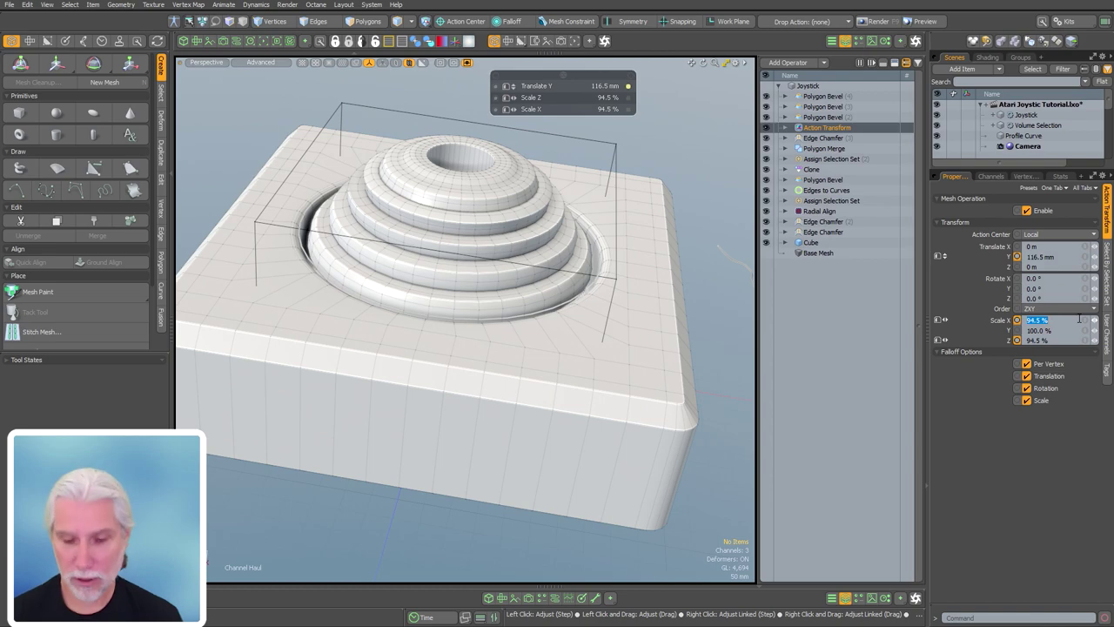
key("Tab")
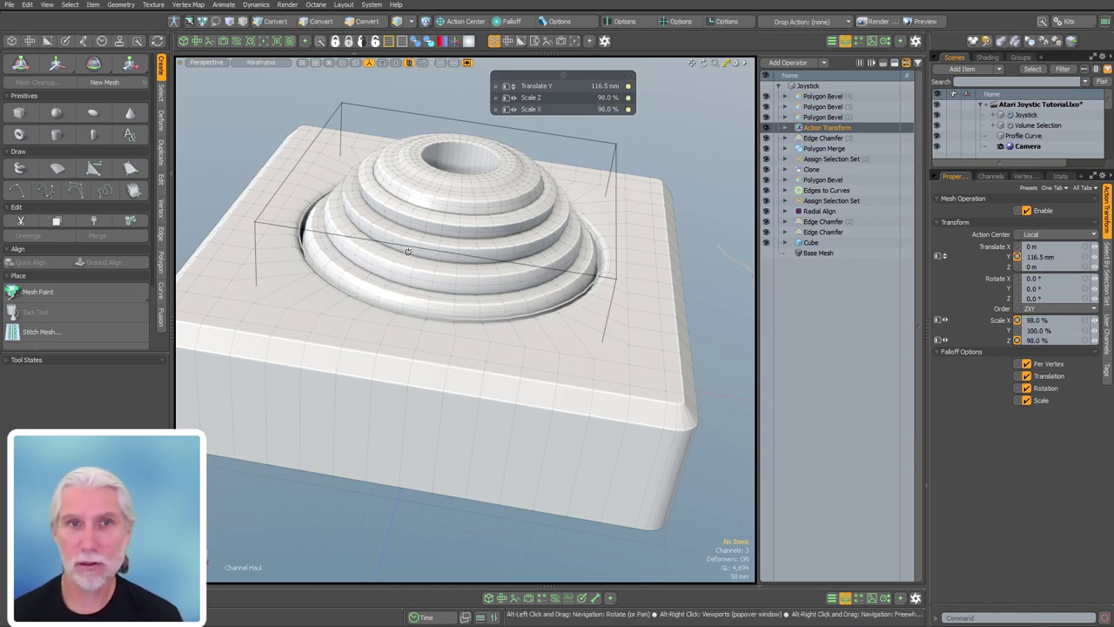
- Inspect the fit of the boot in its recess and hide the Profile Curve and Volume Selection items
left_click_drag(488, 283, 457, 406, "alt")
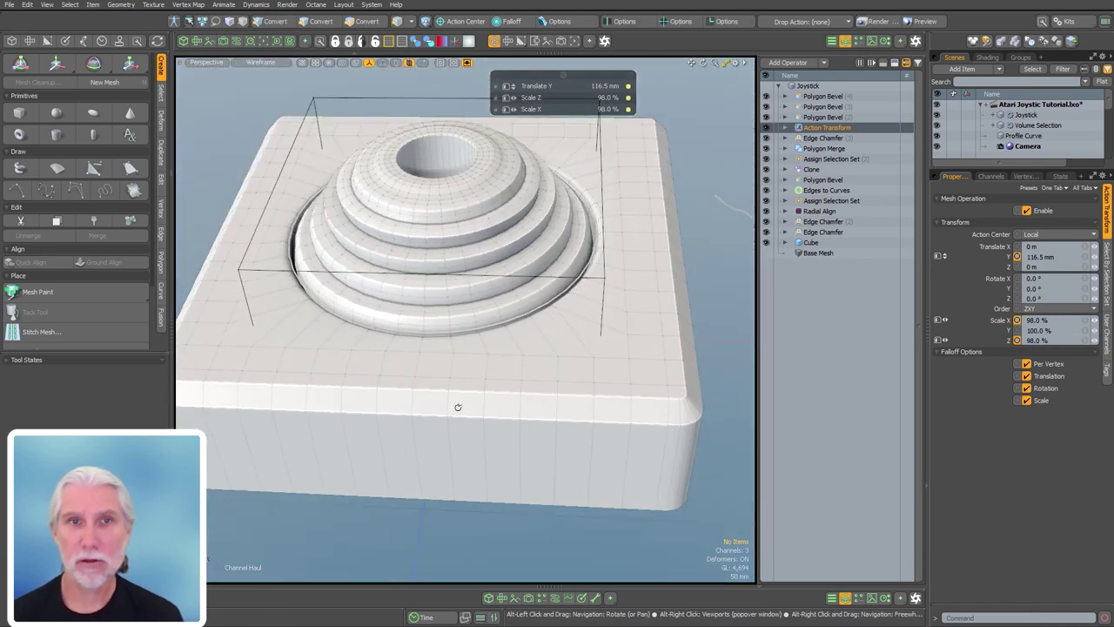
scroll(383, 298, "up", 6)
scroll(348, 308, "down", 5)
left_click_drag(348, 308, 427, 341, "alt")
scroll(402, 340, "down", 5)
key("space")
left_click_drag(618, 310, 565, 361, "alt+shift")
left_click(938, 135)
left_click(937, 126)
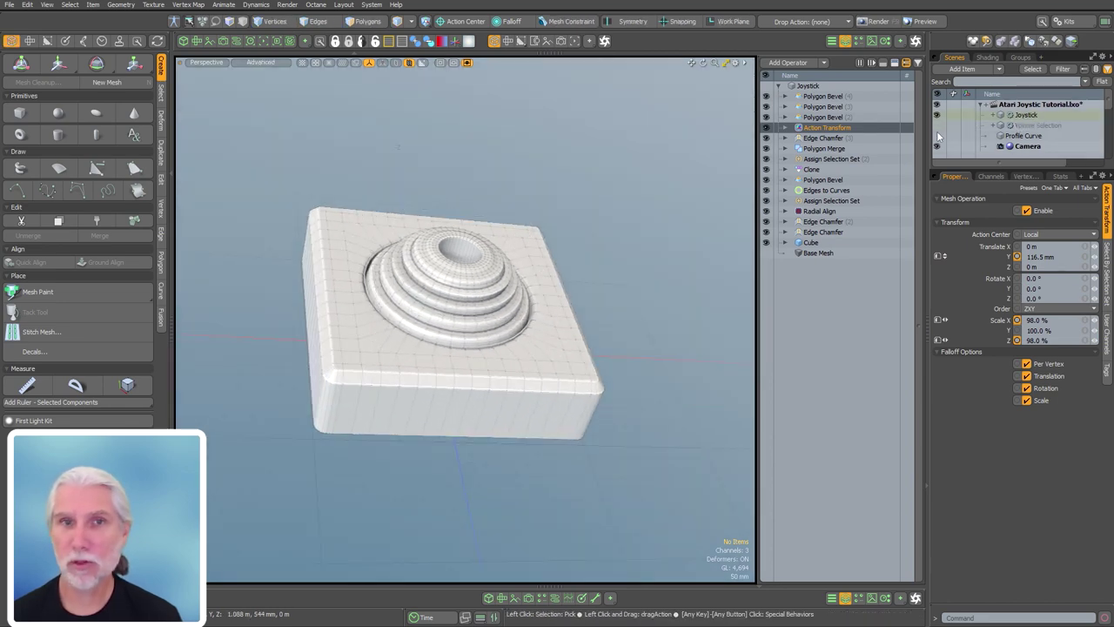
- Examine the polygon at the bottom of the boot's central hole, leaving nothing selected
mouse_move(494, 324)
left_mouse_down("alt")
mouse_move(472, 356)
mouse_move(535, 305)
mouse_move(496, 442)
mouse_move(491, 312)
mouse_move(474, 263)
left_mouse_up("alt")
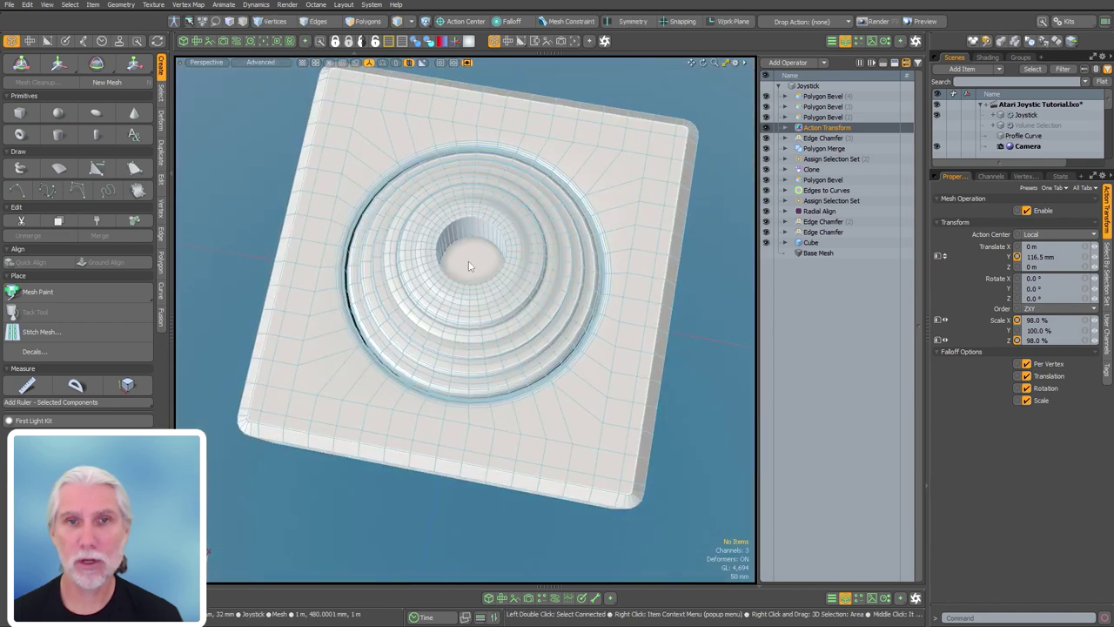
key("3")
left_click(478, 261)
left_click(714, 310)
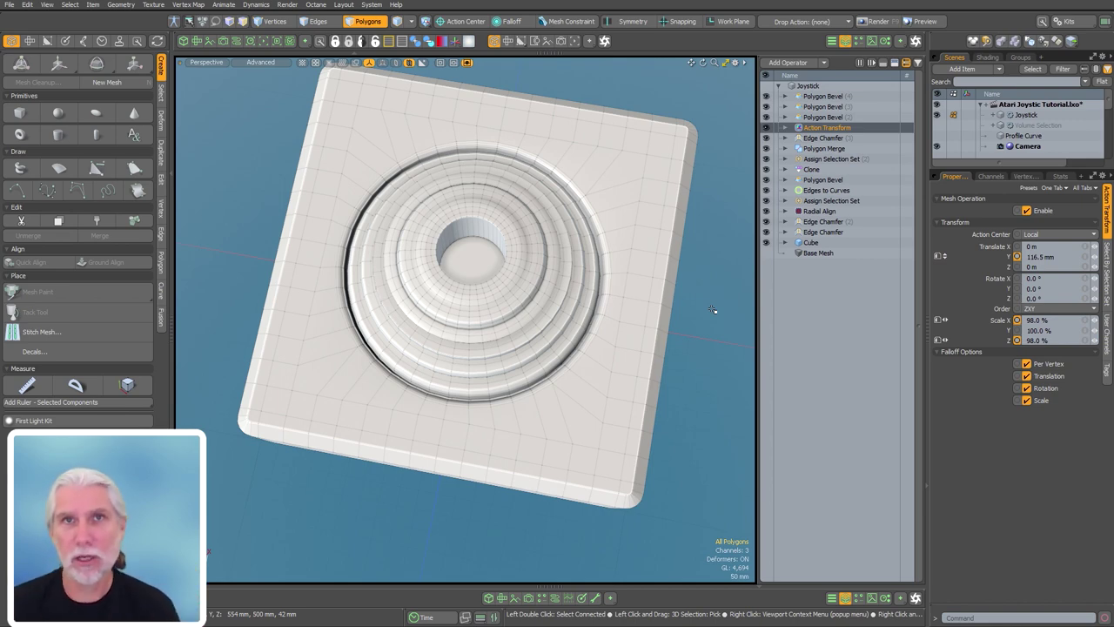
left_click_drag(541, 304, 528, 259, "alt")
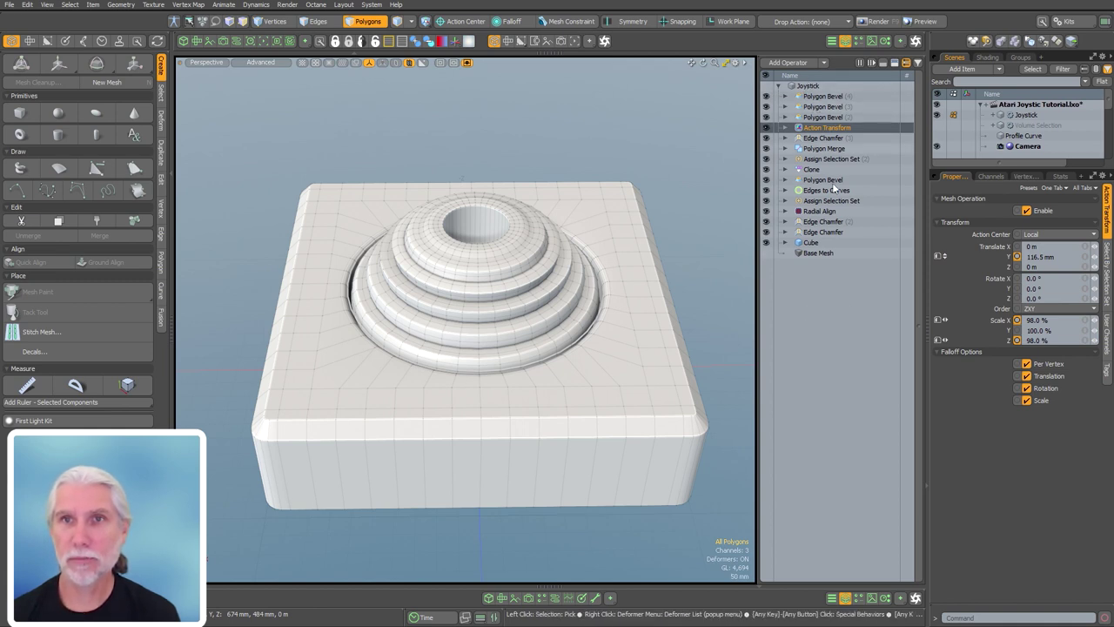
left_click(823, 300)
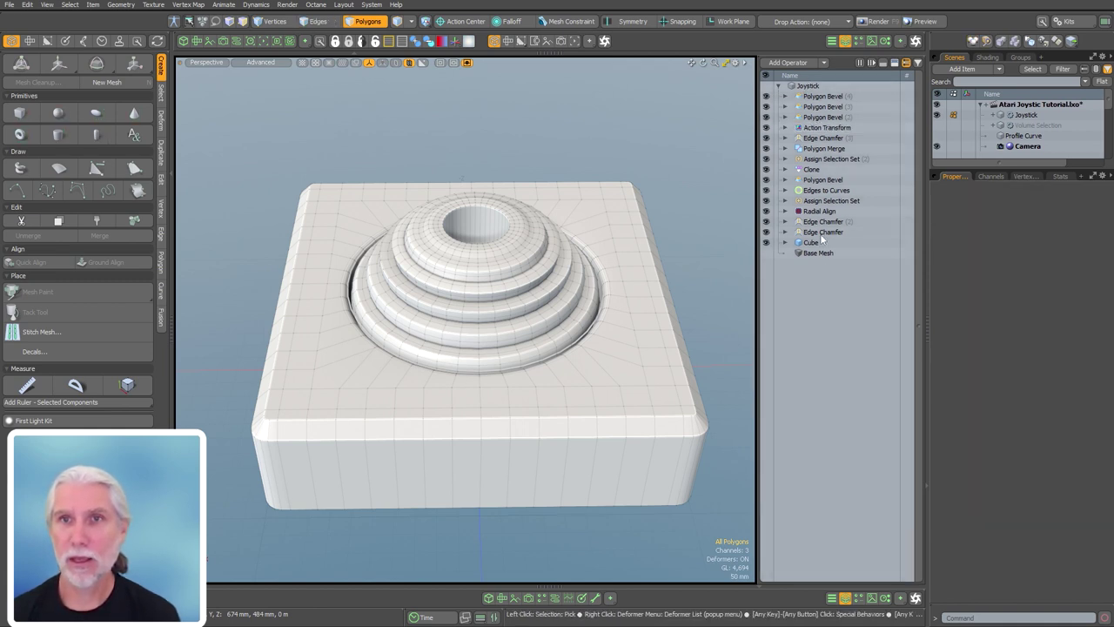
double_click(819, 424)
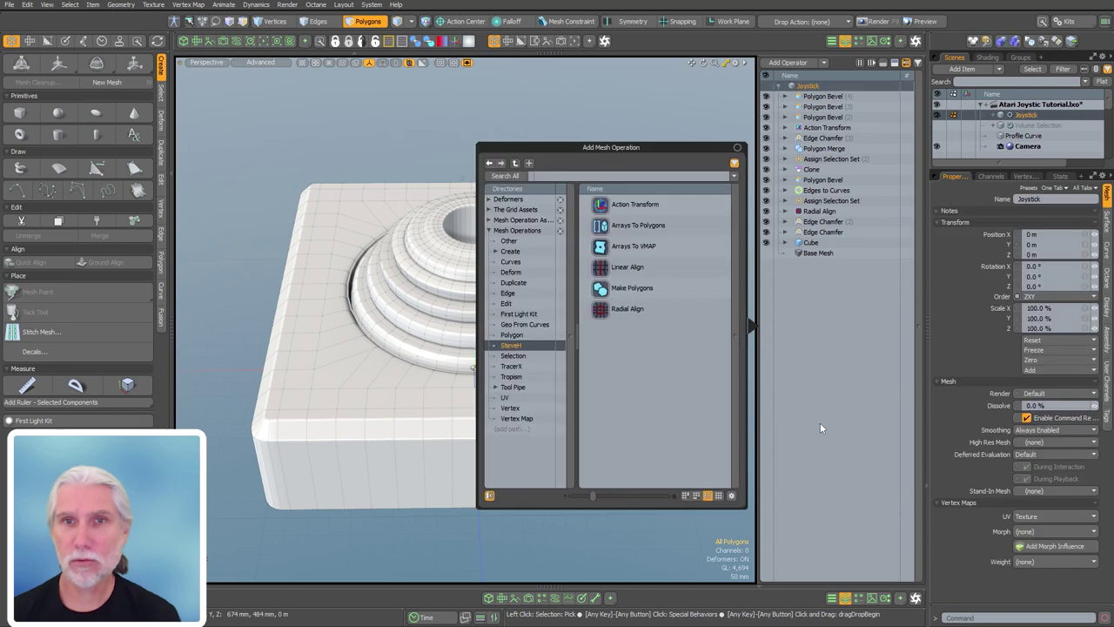
type("clone")
key("Return")
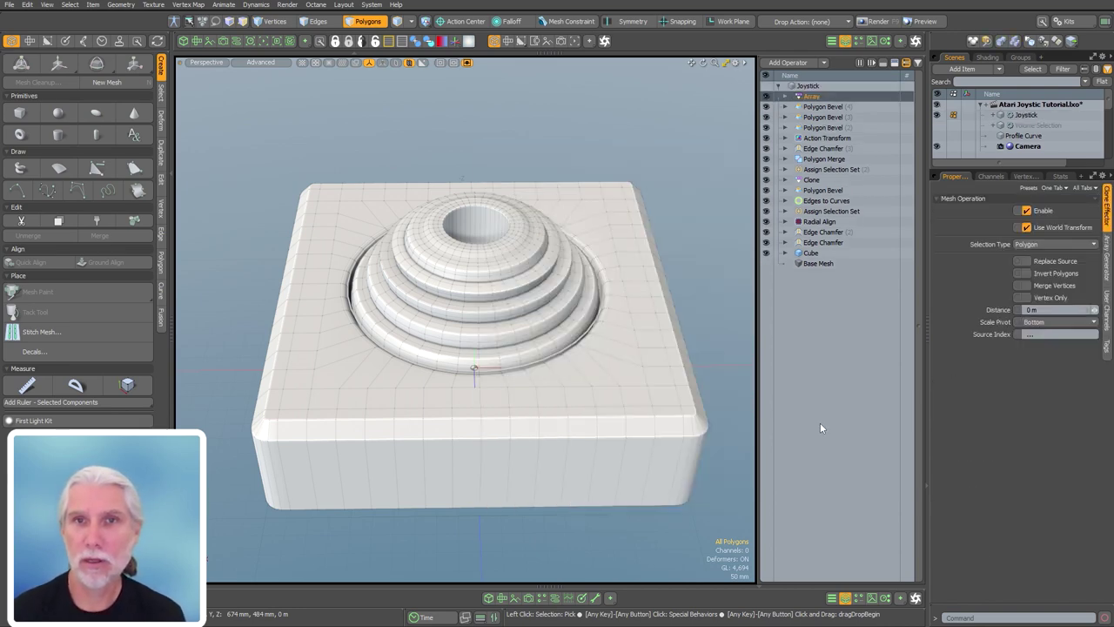
key("ctrl+z")
- Add a Clone operation to the top of the Joystick's mesh operation stack
double_click(821, 394)
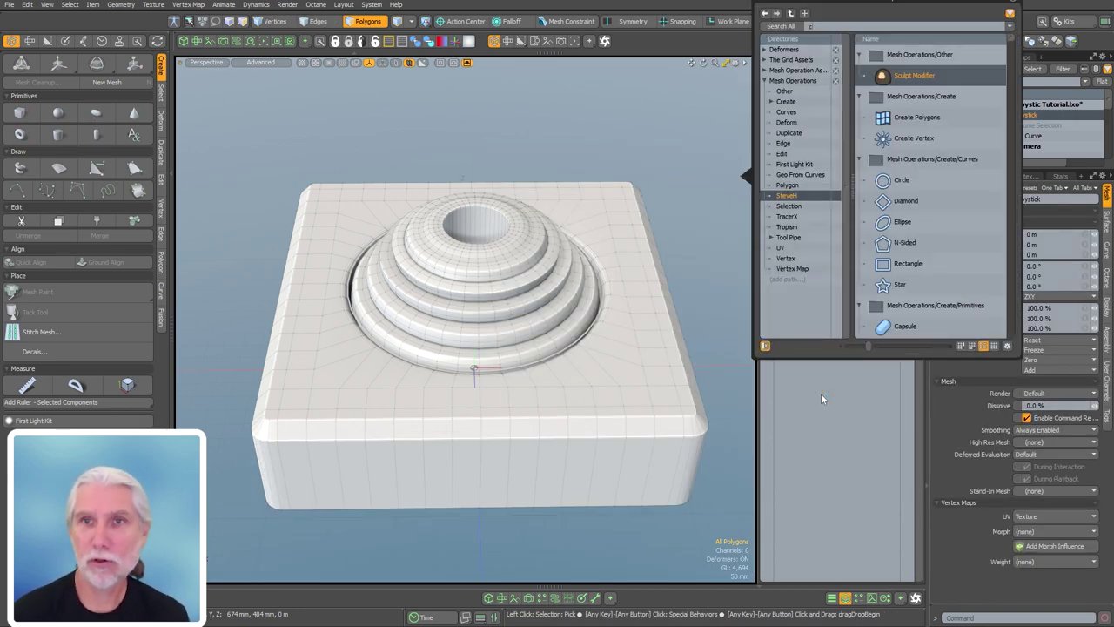
key("Down")
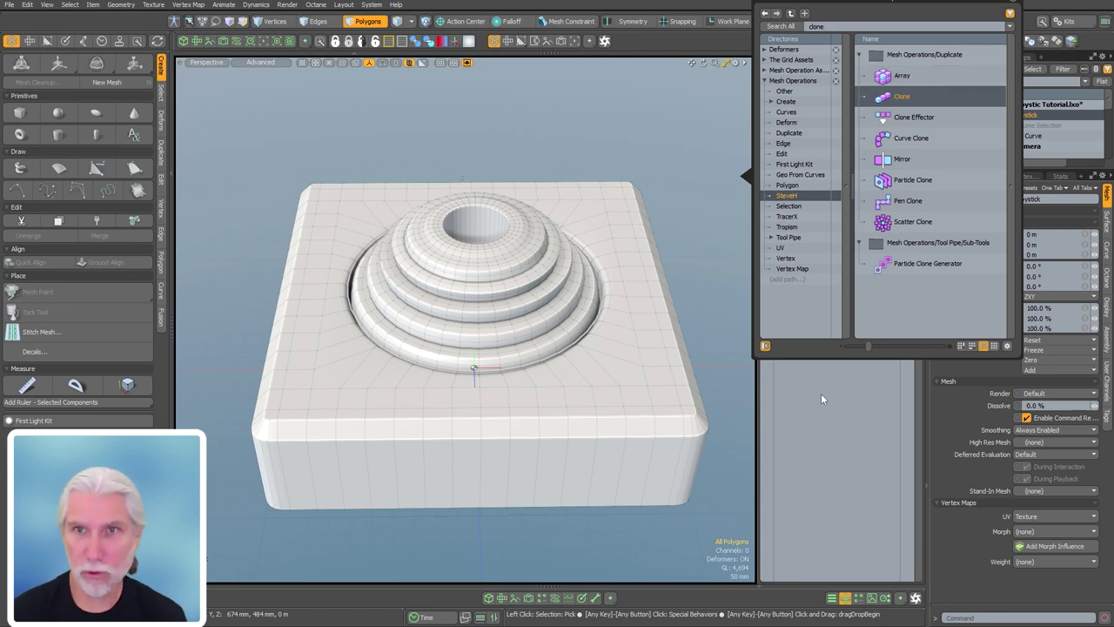
key("Return")
scroll(496, 322, "down", 4)
left_click_drag(490, 318, 507, 363, "alt+shift")
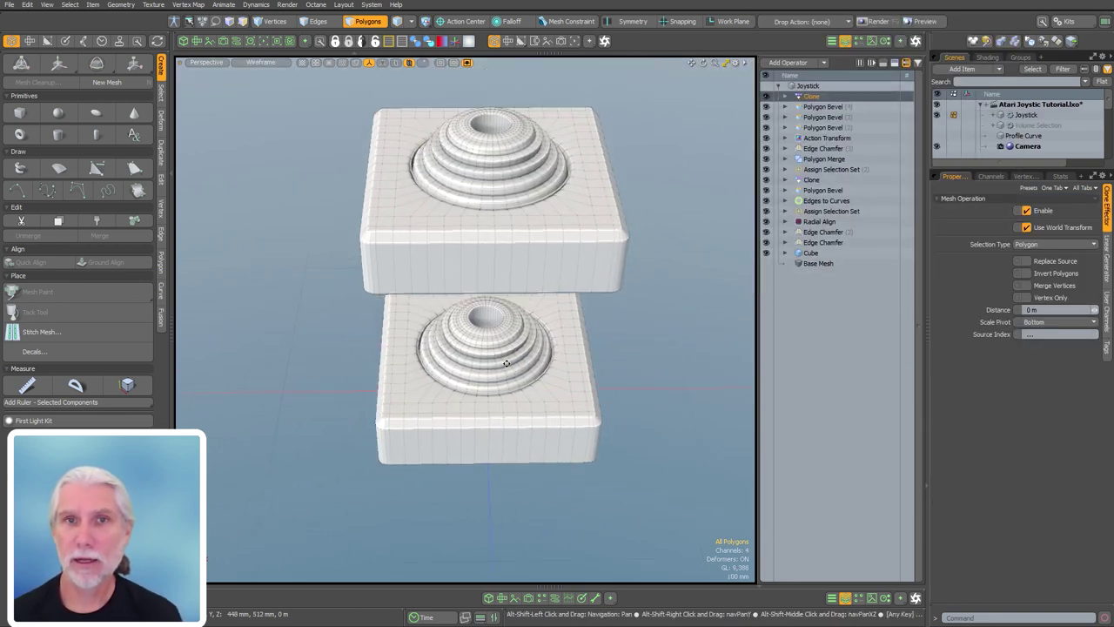
- Give the new Clone a Select by Previous Operation selection using the Front polygons of Polygon Bevel (4)
left_click(791, 97)
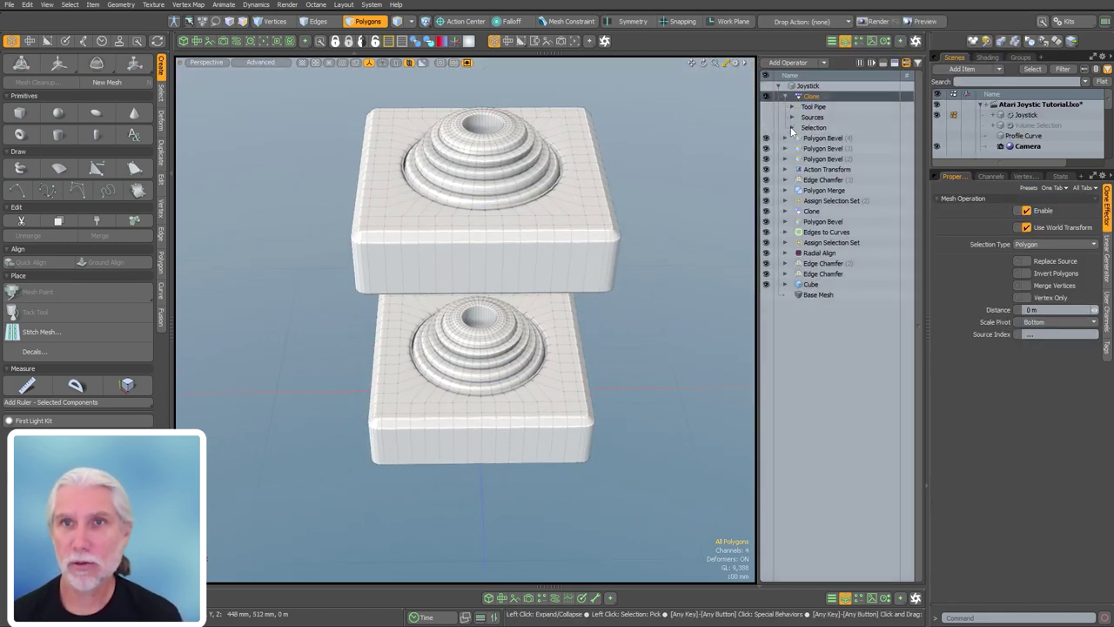
left_click(791, 128)
left_click(825, 138)
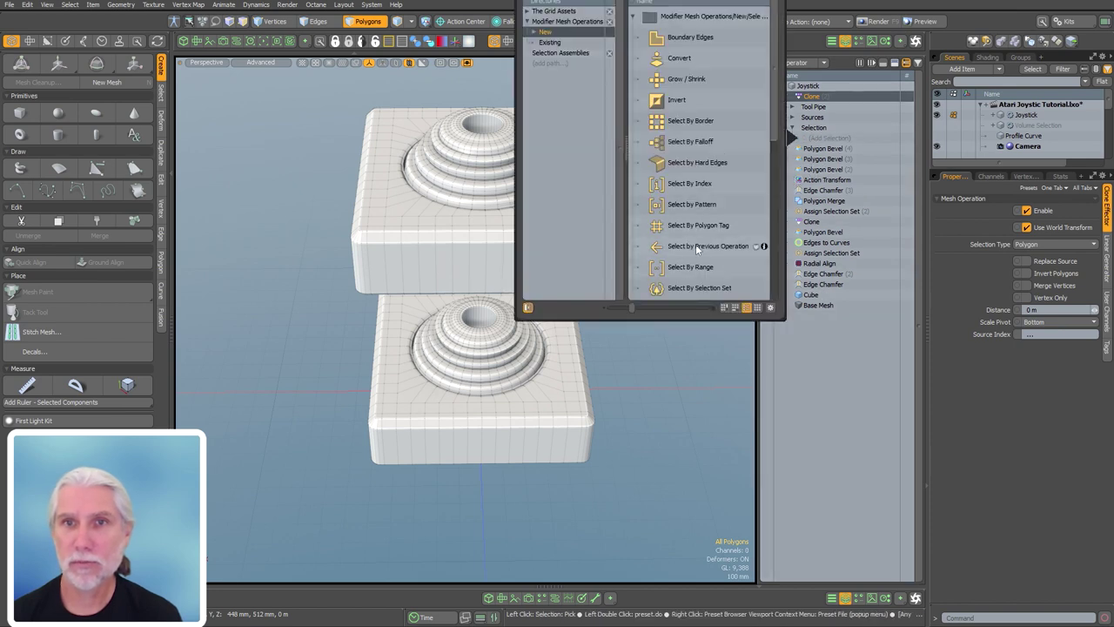
double_click(696, 246)
left_click(1019, 240)
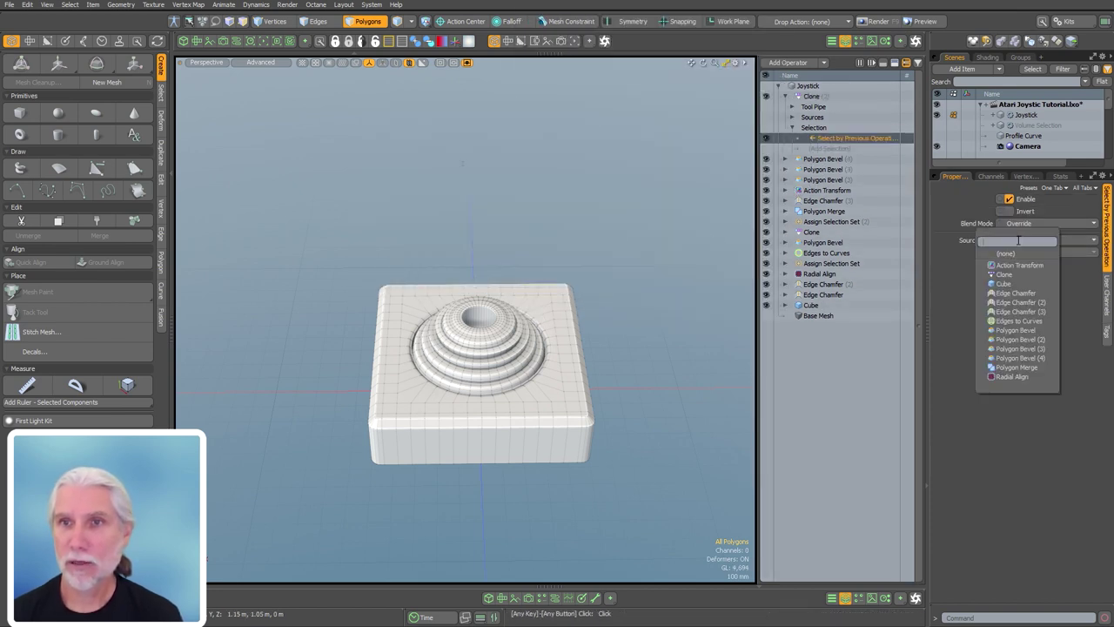
left_click(1035, 358)
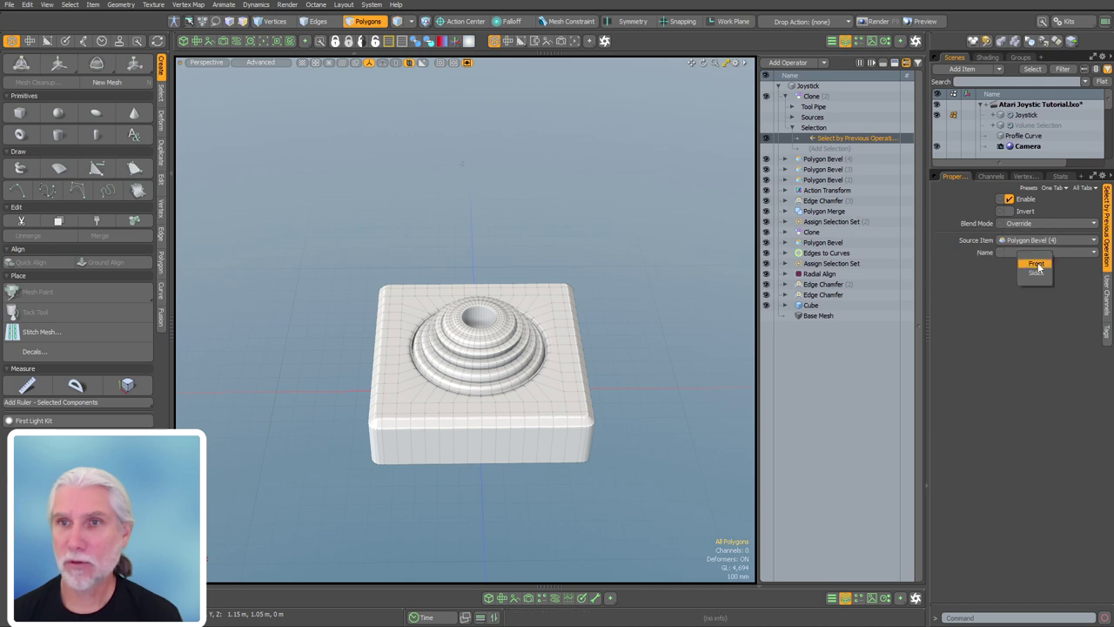
left_click_drag(449, 197, 609, 257, "alt")
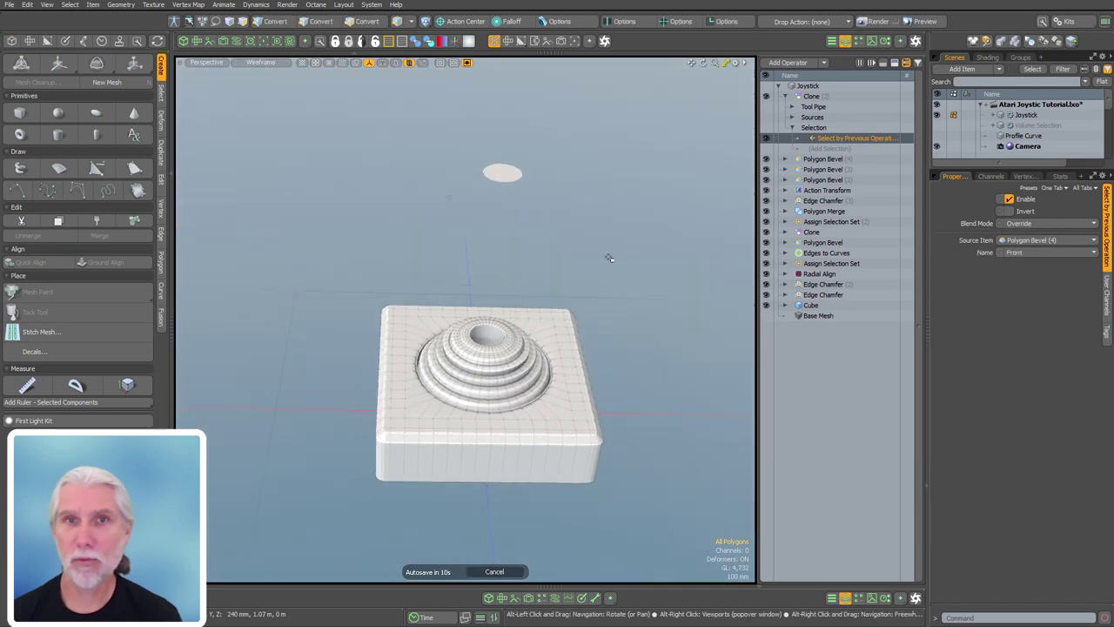
- Set the new Clone's Y offset to 10 mm so the cloned polygon sits just above the floor of the boot's hole
left_click(495, 572)
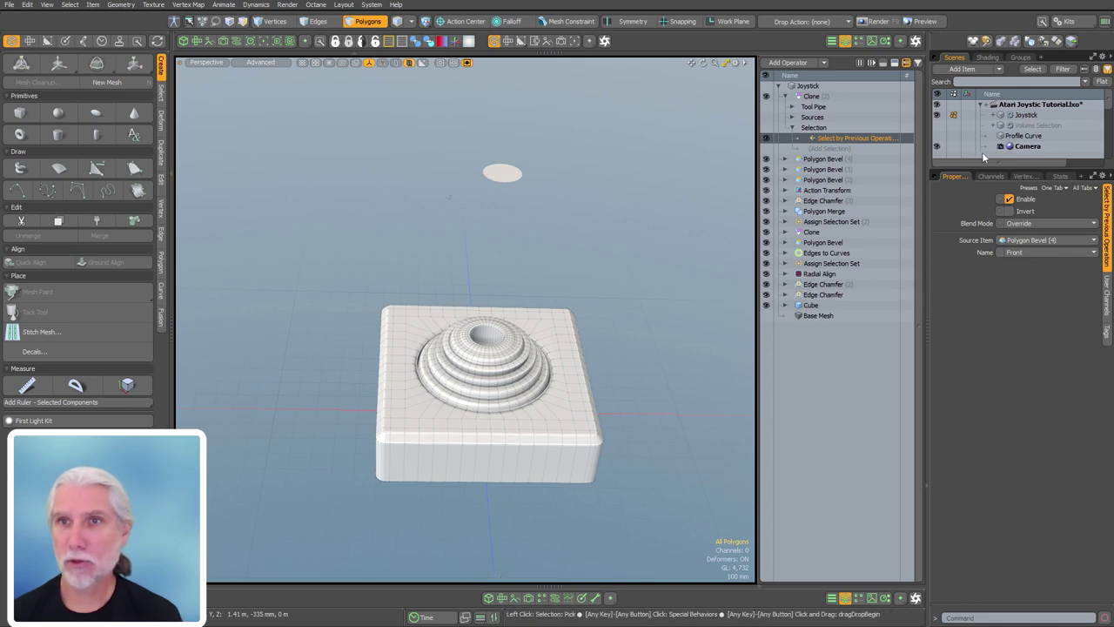
left_click(813, 98)
left_click(1108, 211)
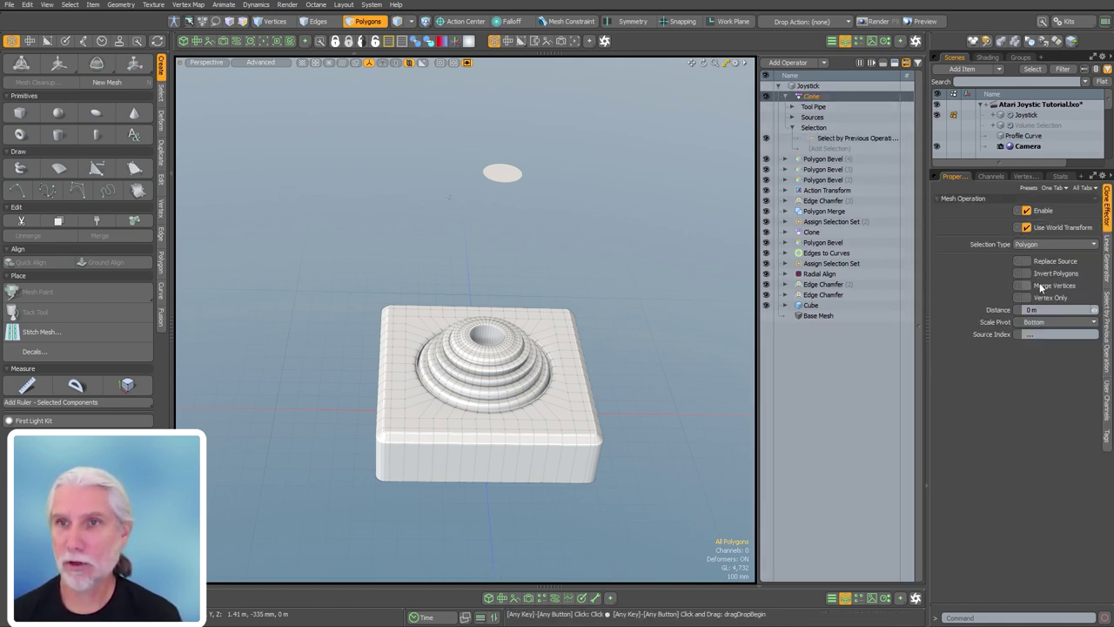
left_click(1107, 275)
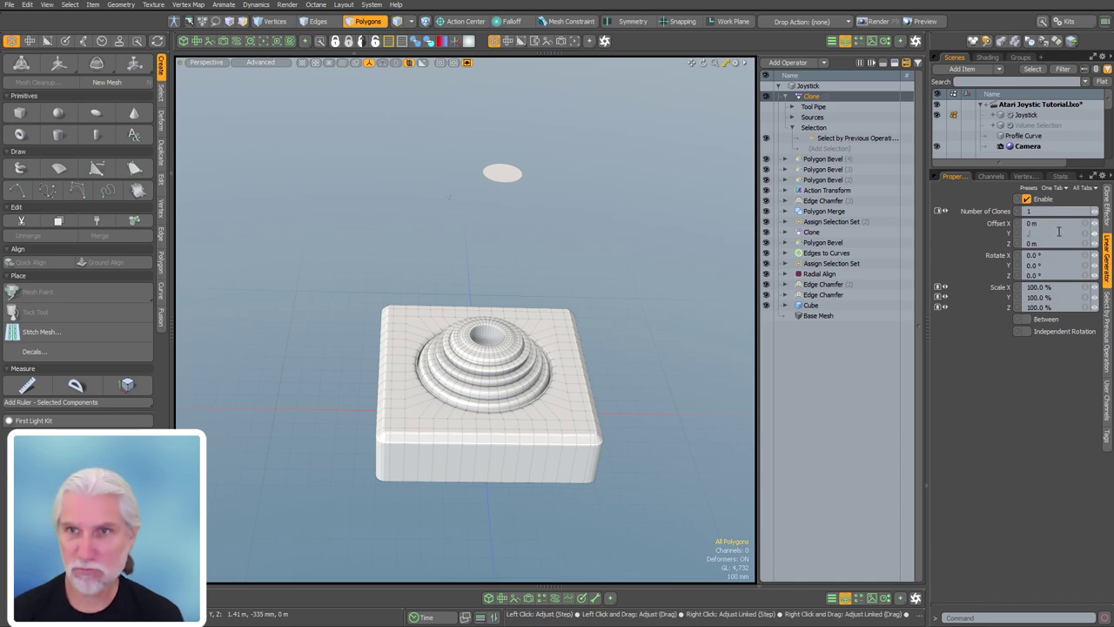
left_click_drag(560, 304, 471, 353, "alt")
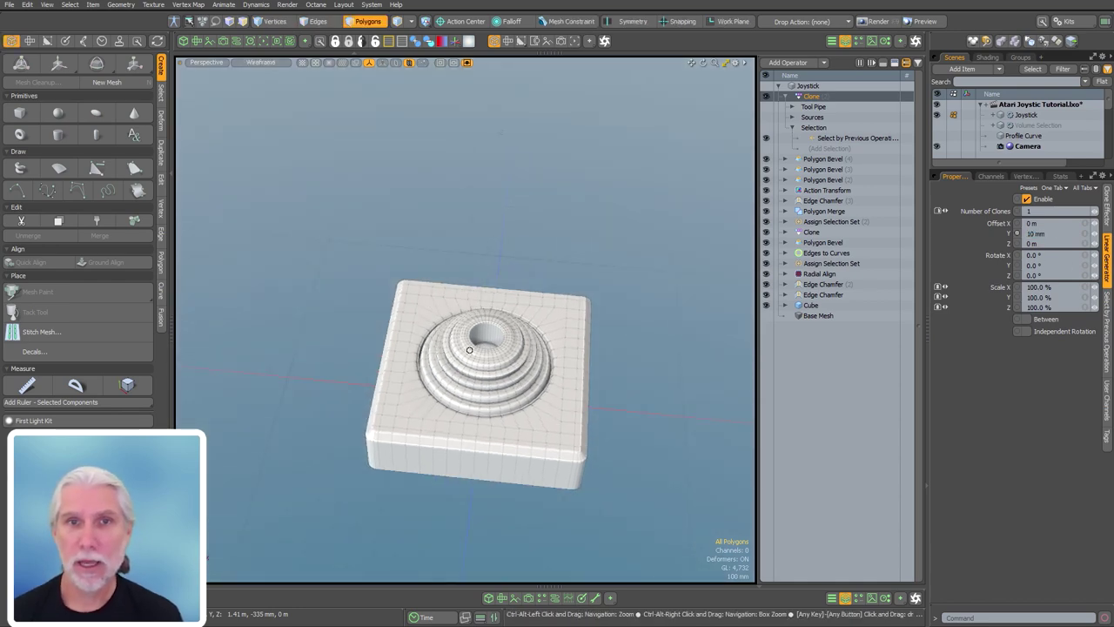
scroll(474, 353, "up", 5)
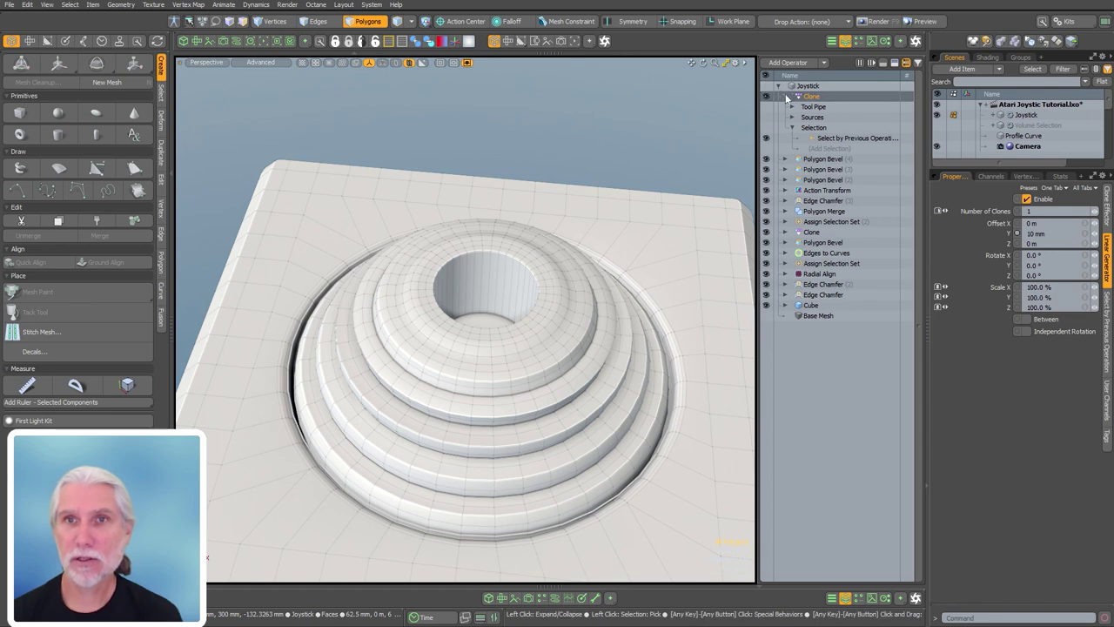
left_click(786, 96)
- Add an Assign Selection Set operation above the new Clone and name its polygon set Stick
type("n")
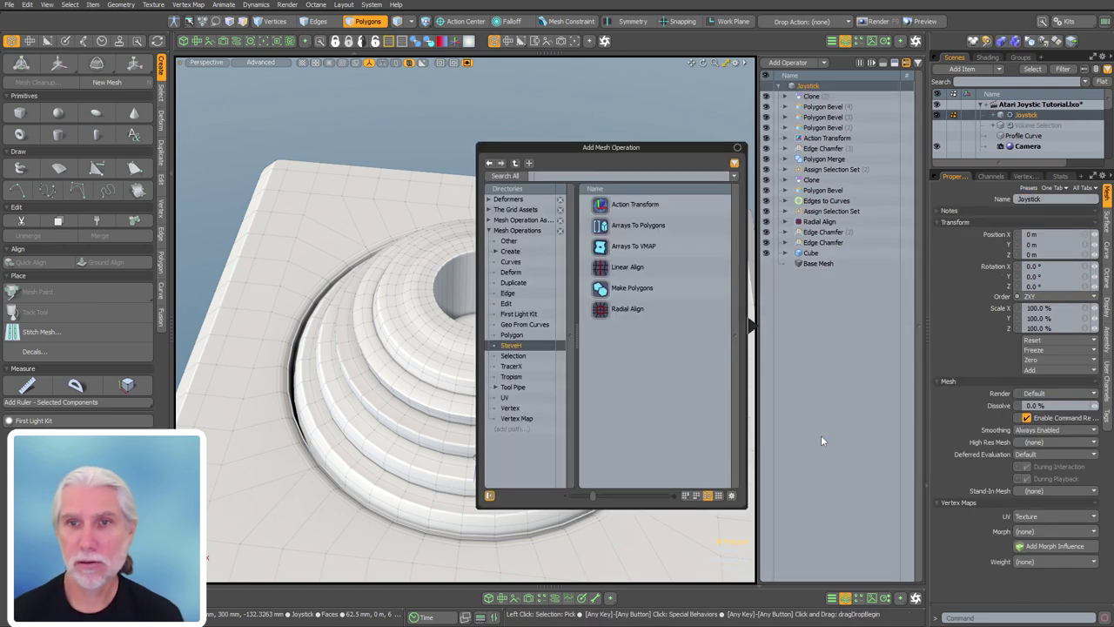
type("ass")
key("Return")
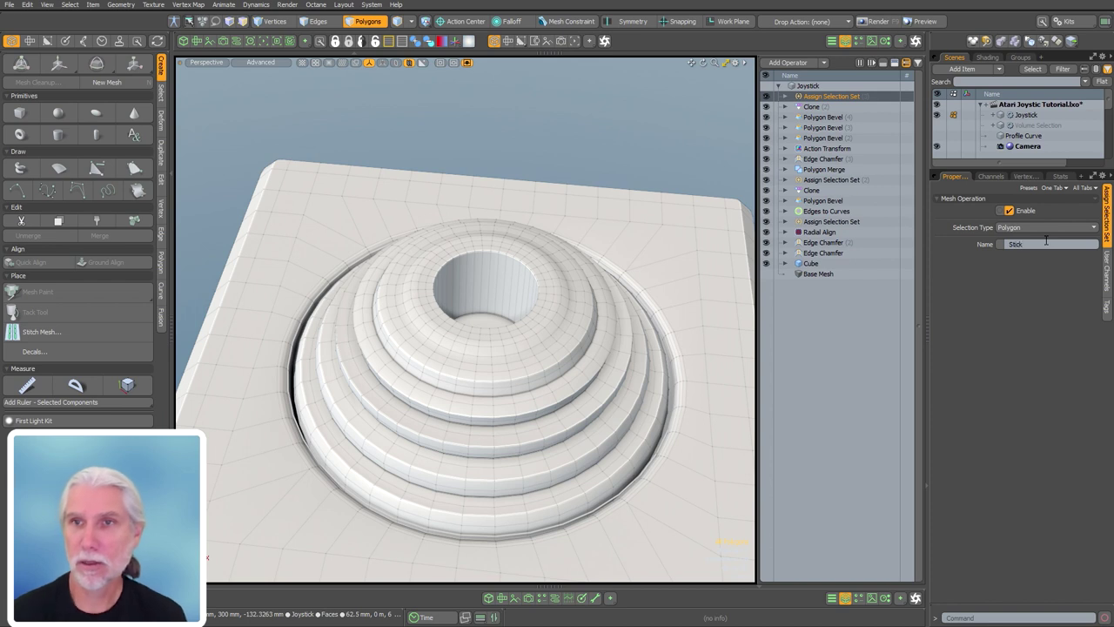
- Give the Stick Assign Selection Set a Select by Previous Operation selection using the Cloned Polygons of Clone (2)
left_click(786, 96)
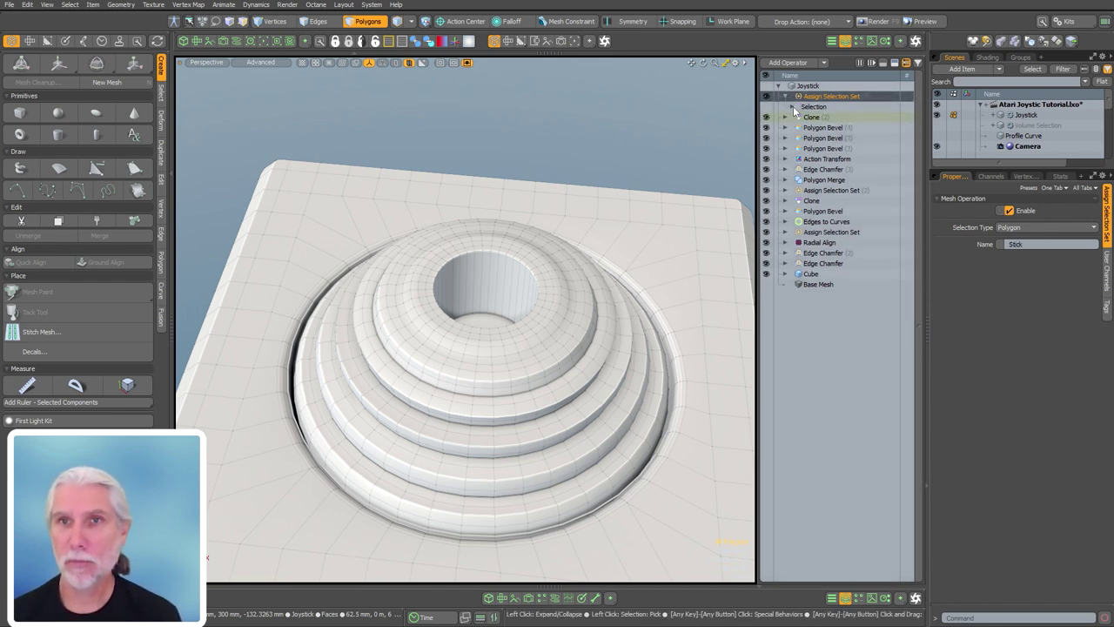
left_click(792, 106)
left_click(826, 116)
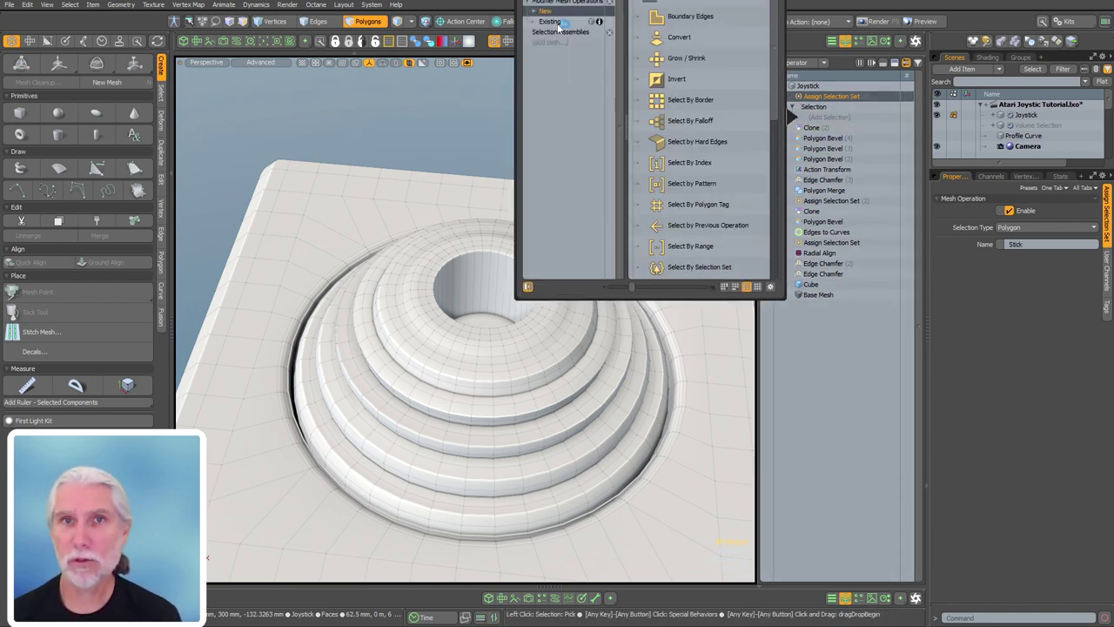
left_click(709, 226)
left_click(1025, 242)
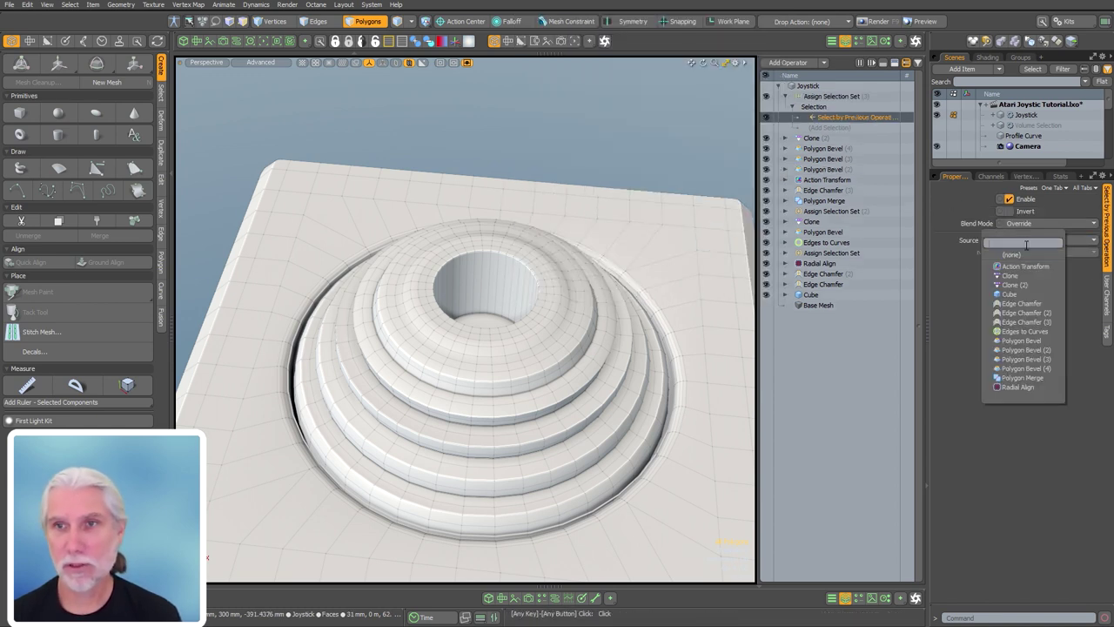
left_click(1042, 285)
left_click(1025, 251)
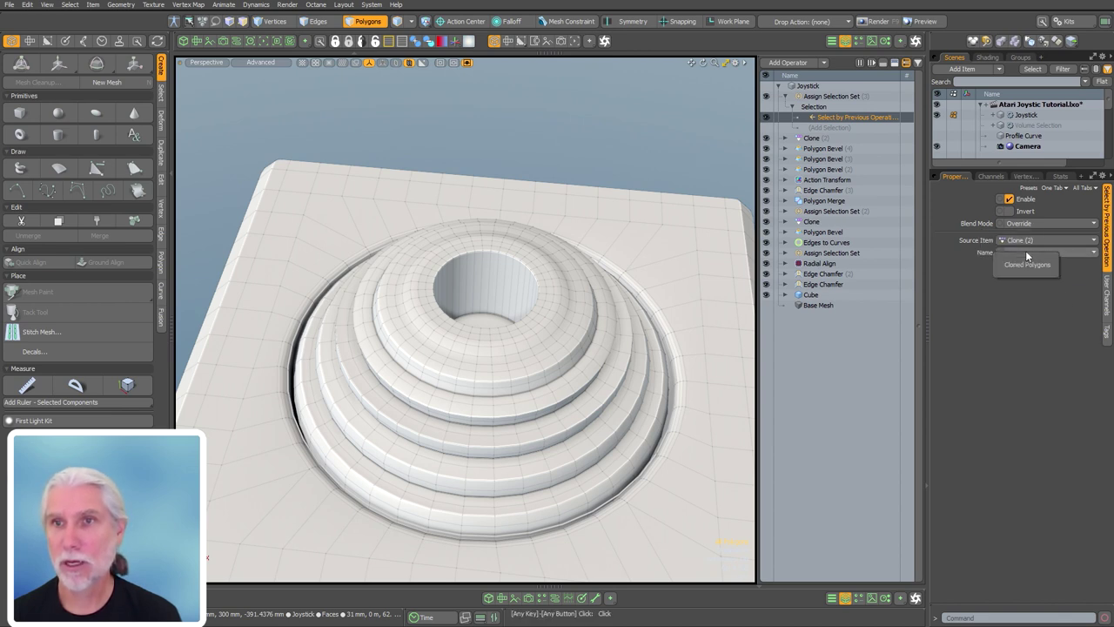
left_click(1032, 265)
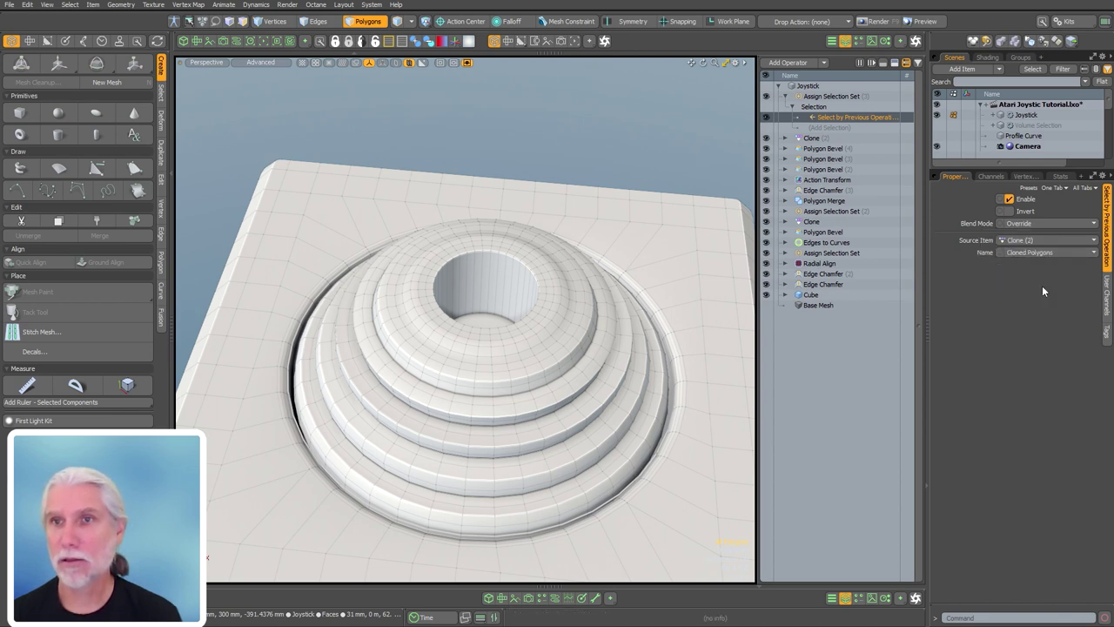
left_click(841, 117)
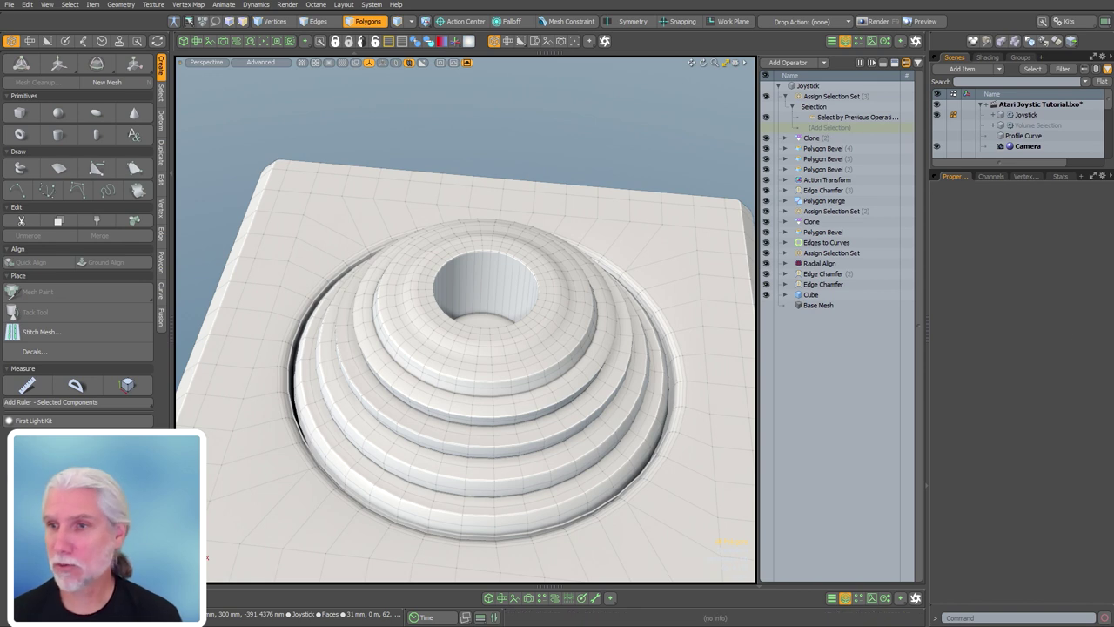
- Check which polygon belongs to the Stick selection set, leaving nothing selected
left_click(785, 96)
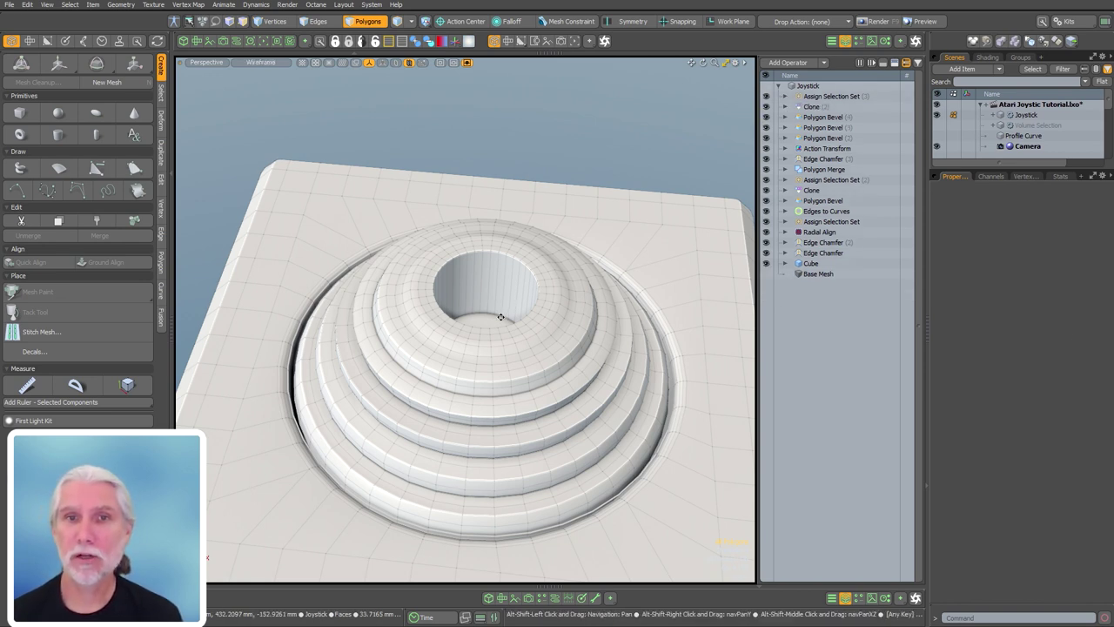
mouse_move(505, 317)
left_mouse_down("alt")
mouse_move(505, 335)
mouse_move(503, 322)
left_mouse_up("alt")
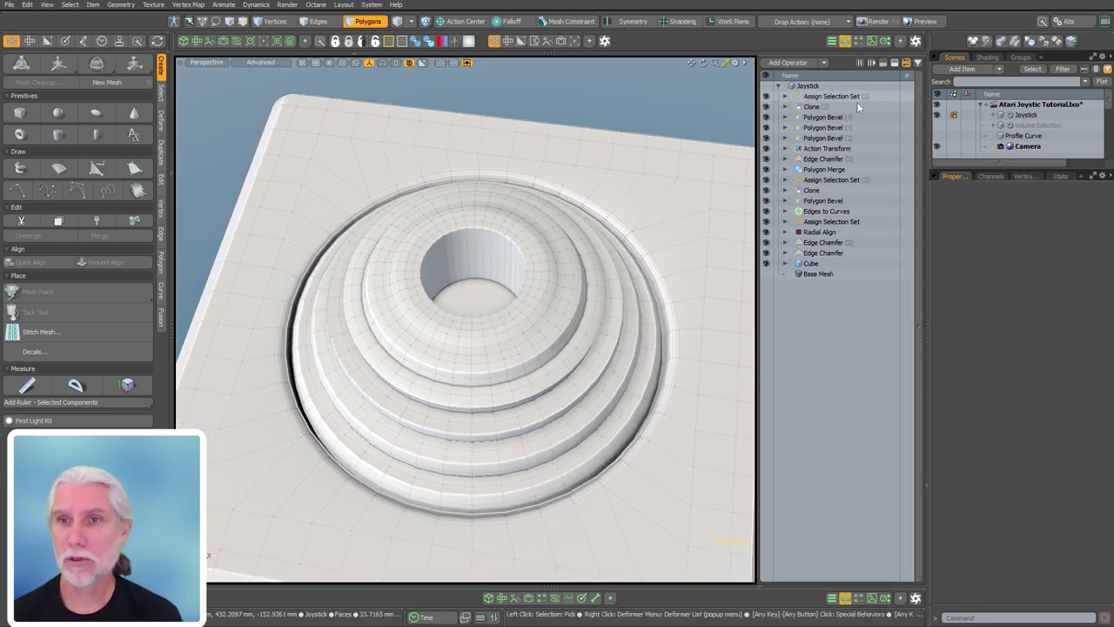
left_click(856, 98)
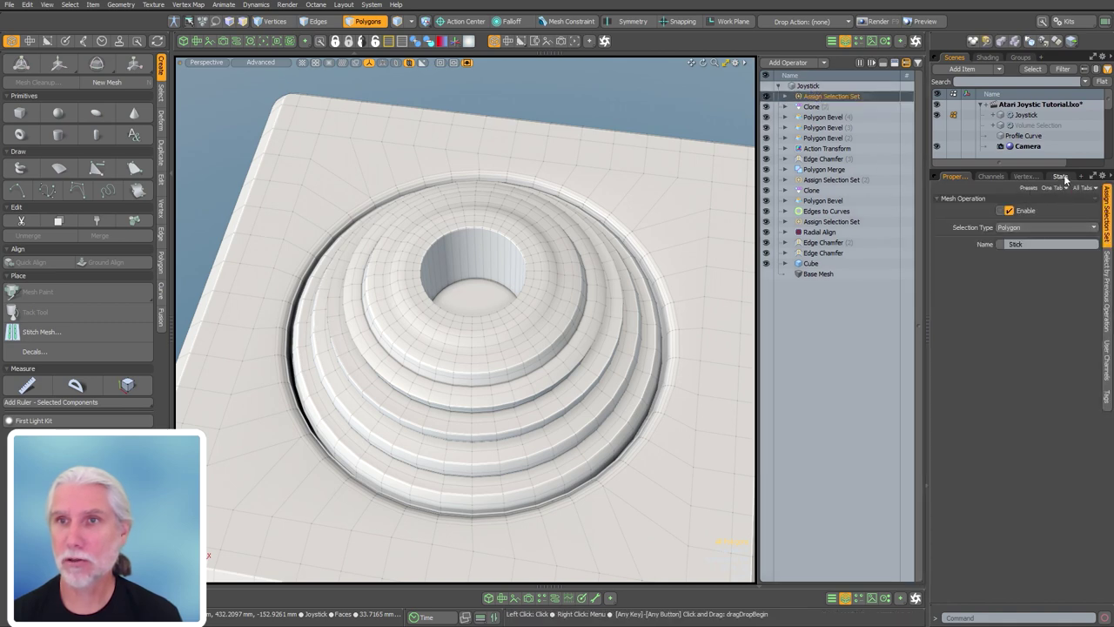
left_click(1060, 176)
left_click(940, 360)
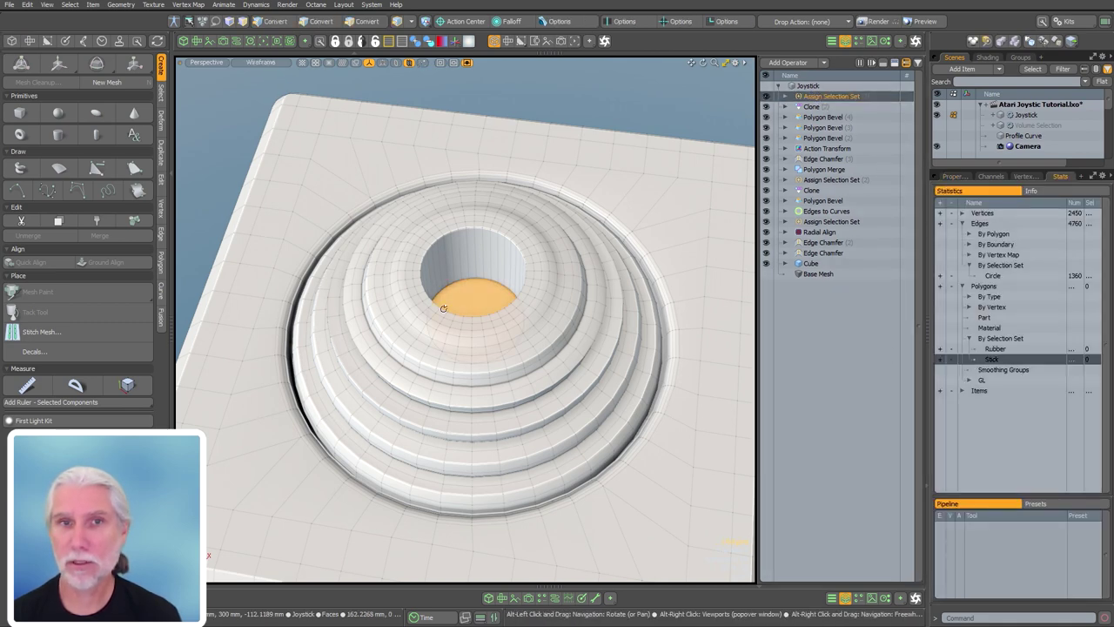
left_click_drag(443, 309, 497, 203, "alt")
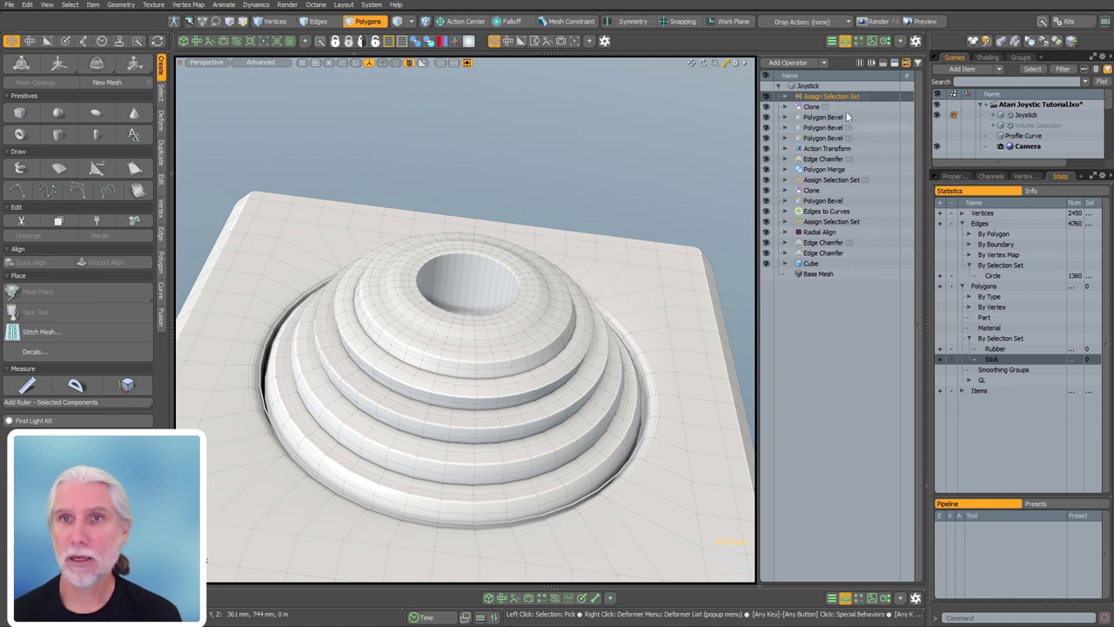
- Add a Polygon Bevel operation to the top of the Joystick's mesh operation stack
double_click(822, 451)
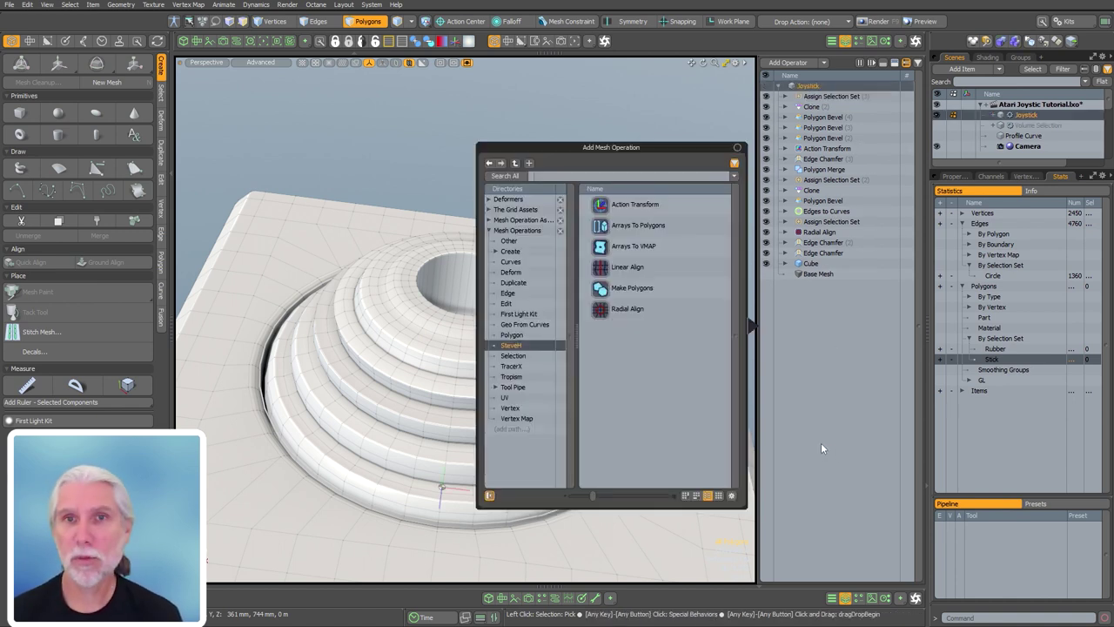
type("opoly")
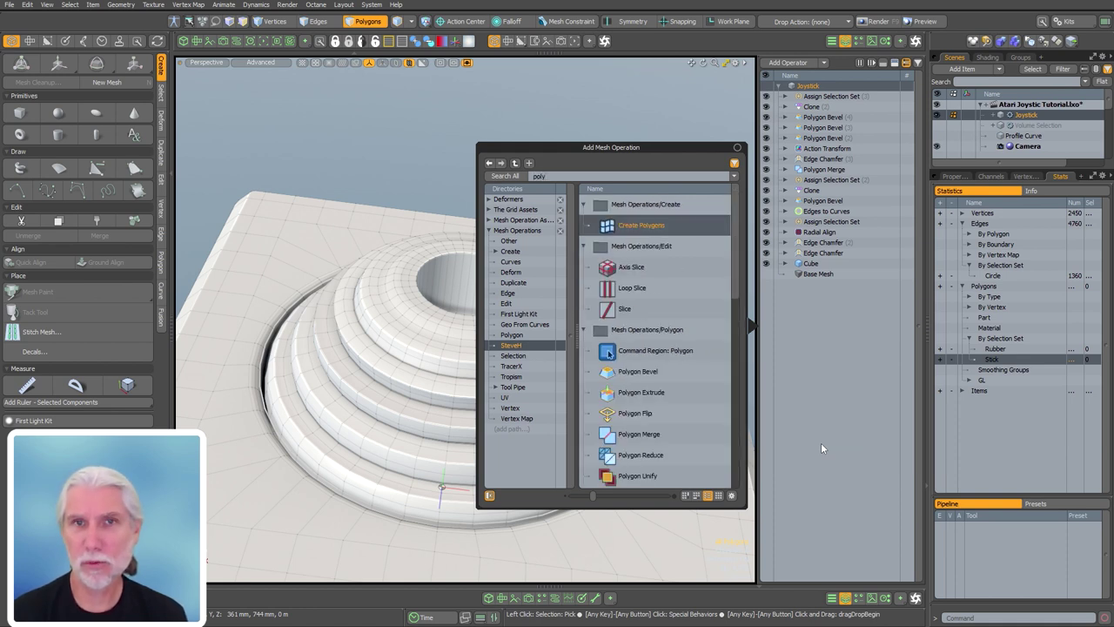
type("gon b")
key("Return")
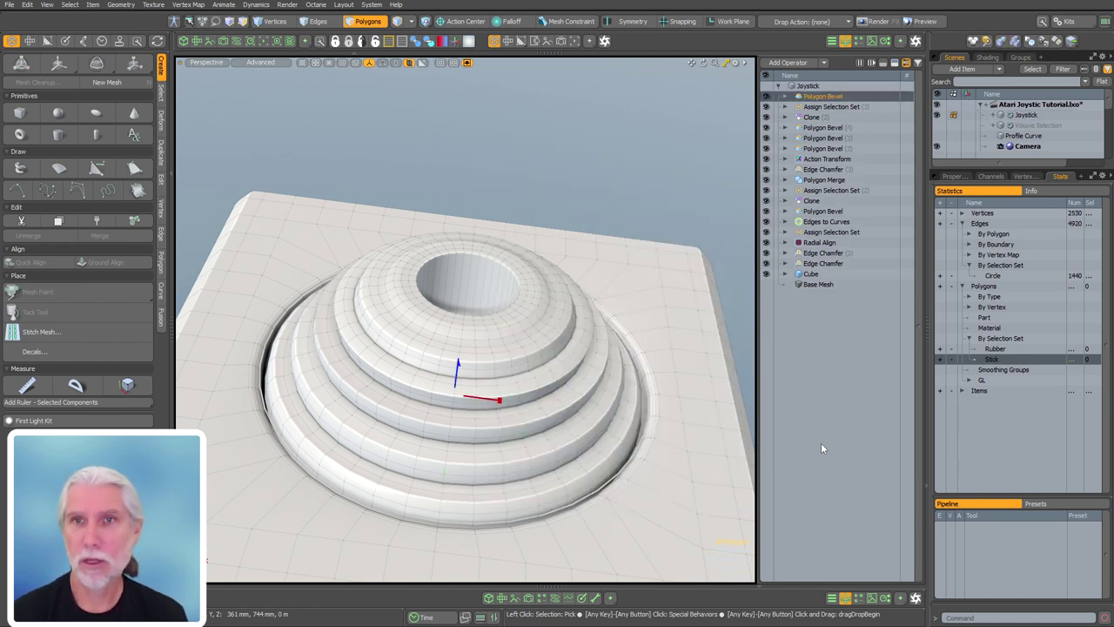
left_click_drag(457, 374, 466, 314)
key("ctrl+z")
- Give the new Polygon Bevel a Select By Selection Set selection using the Stick set
left_click(785, 97)
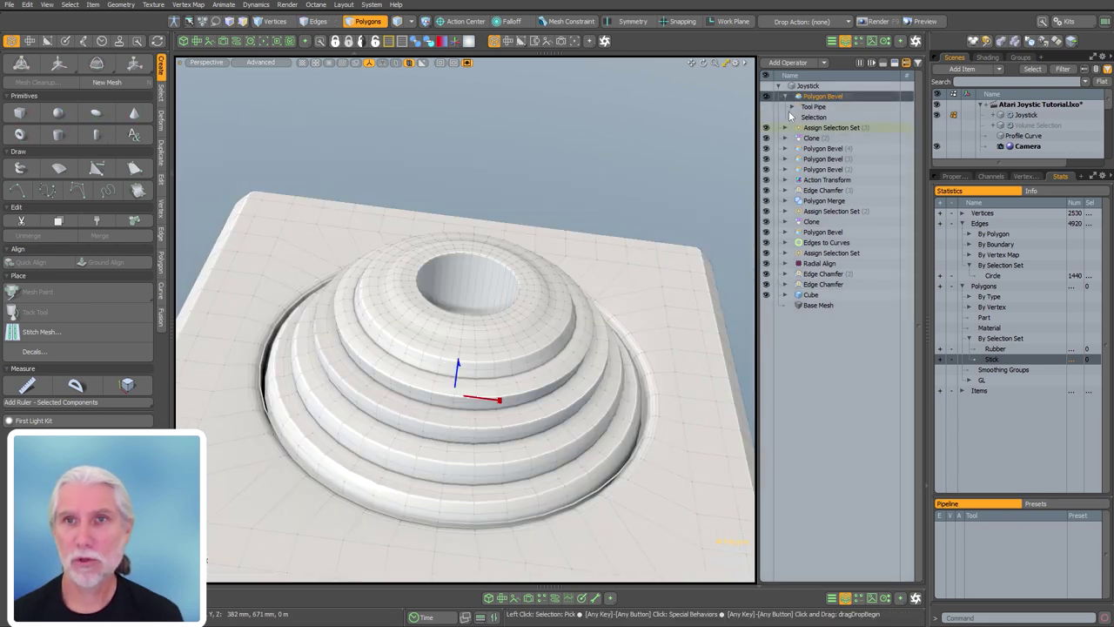
left_click(792, 116)
left_click(829, 127)
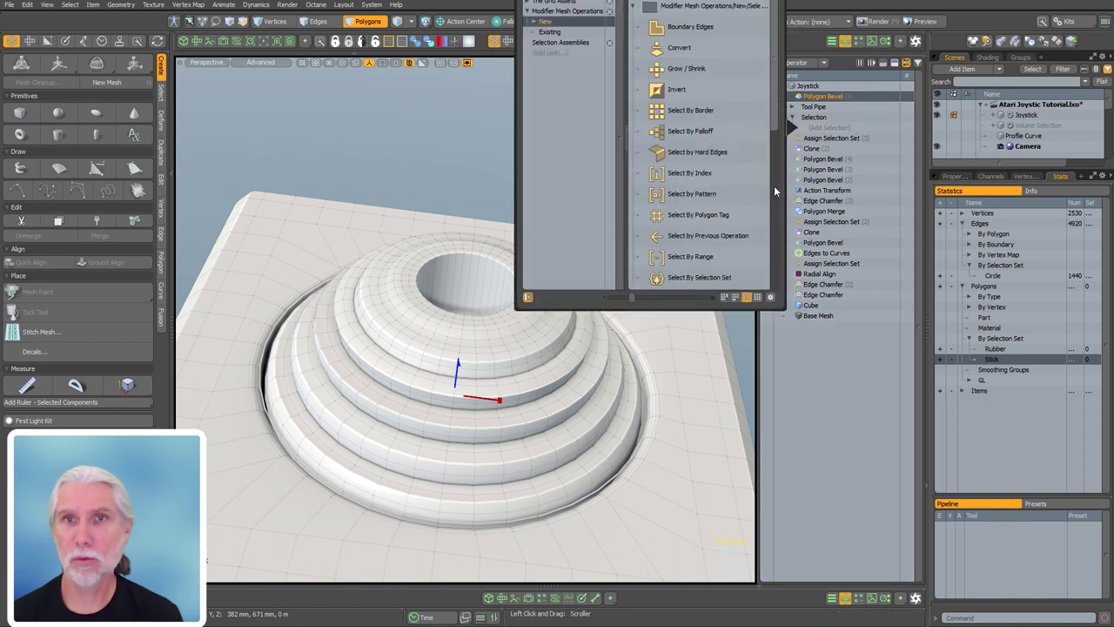
left_click(686, 279)
left_click(954, 176)
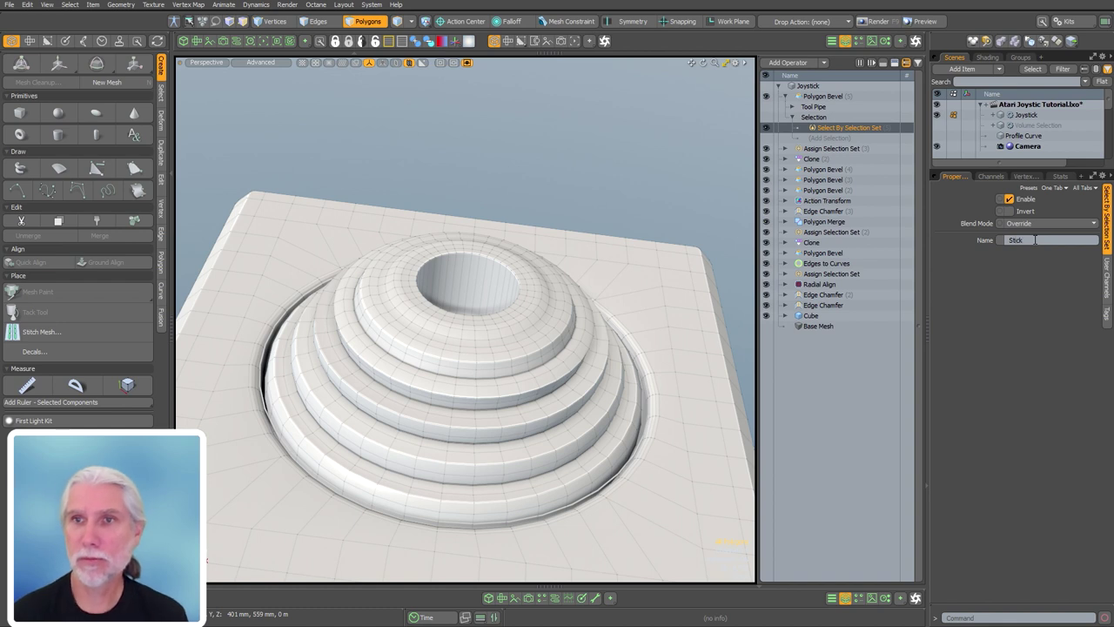
key("Return")
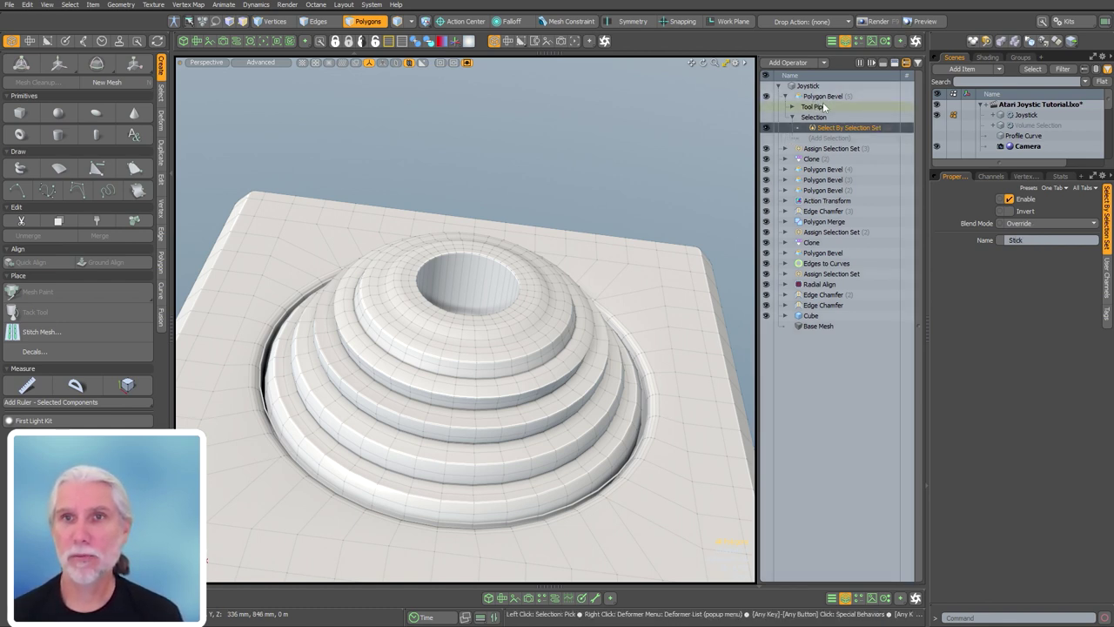
- Raise the stick out of the boot by hauling the new Polygon Bevel's Shift to 800 mm
left_click(822, 96)
key("c")
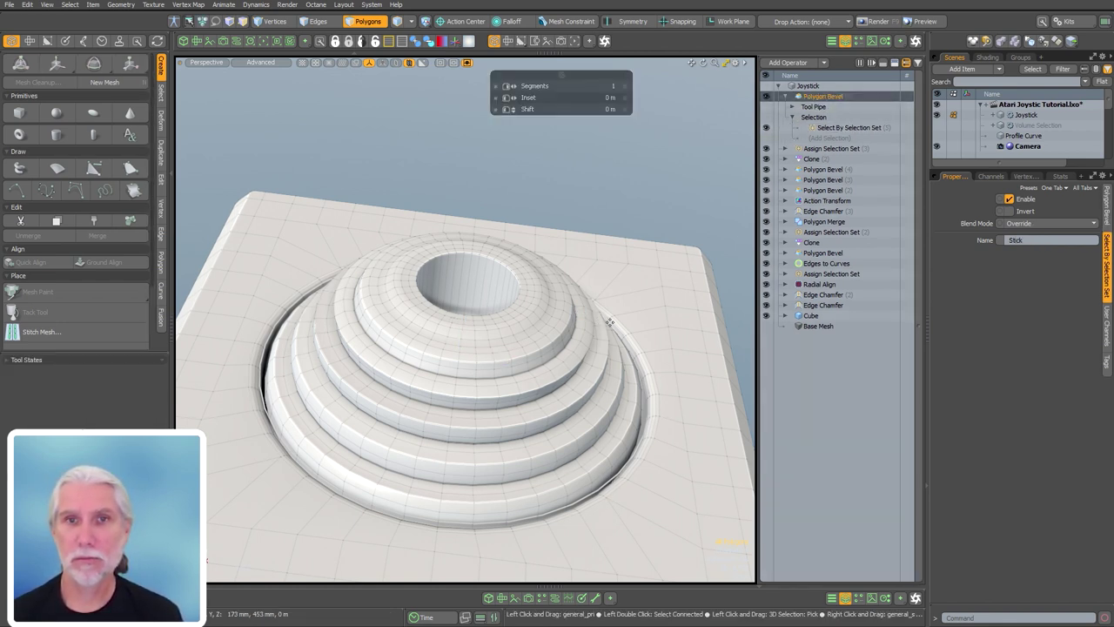
left_click_drag(607, 323, 606, 187)
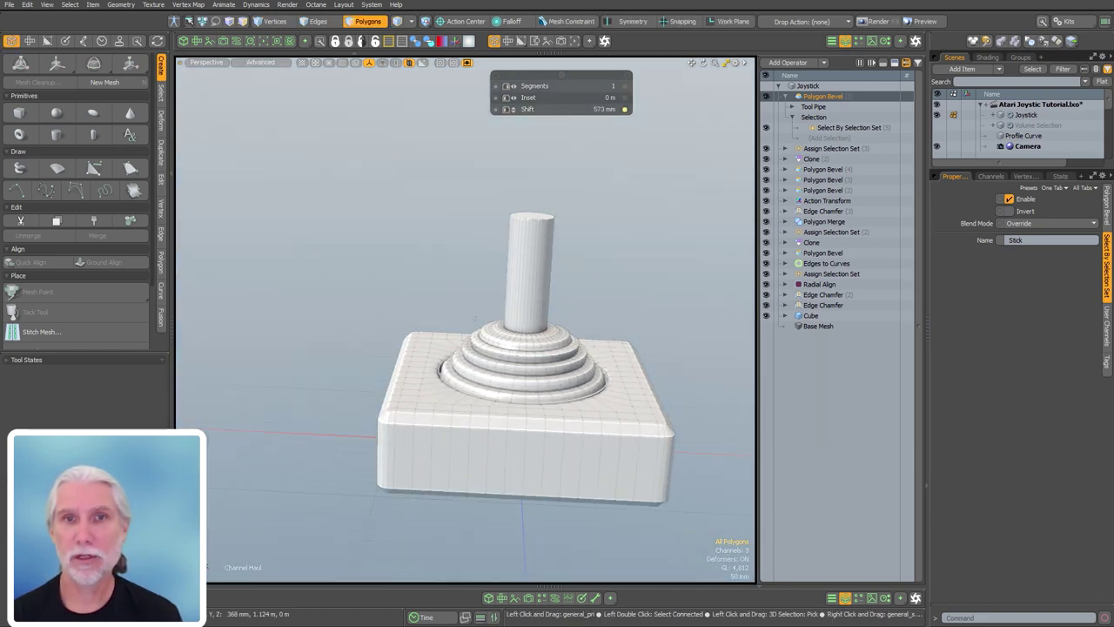
left_click_drag(634, 249, 642, 202)
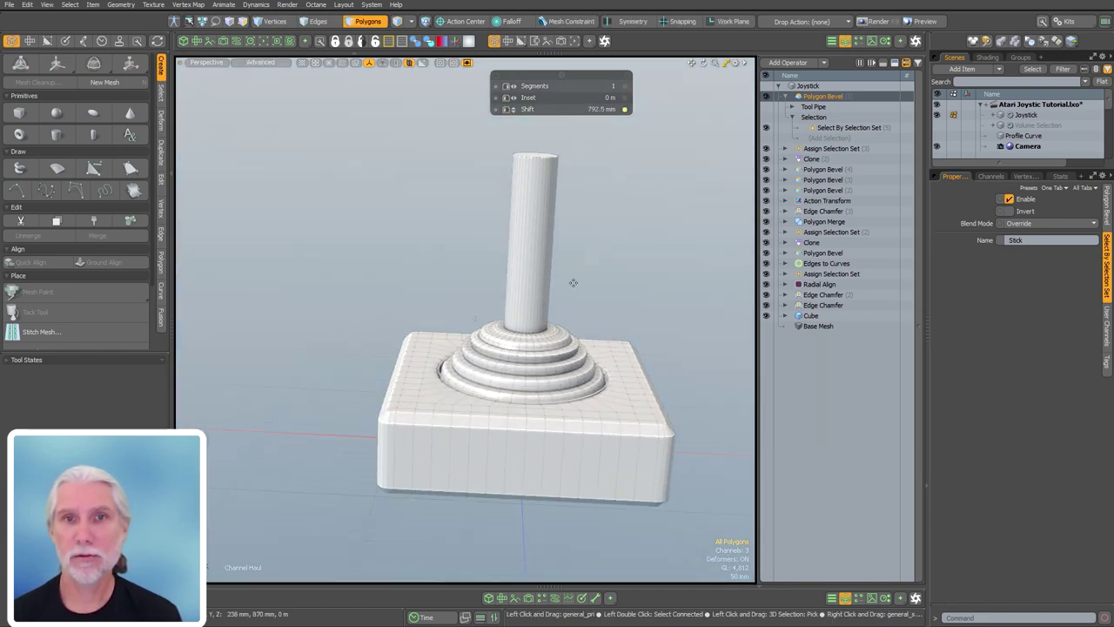
left_click_drag(574, 296, 549, 325, "alt")
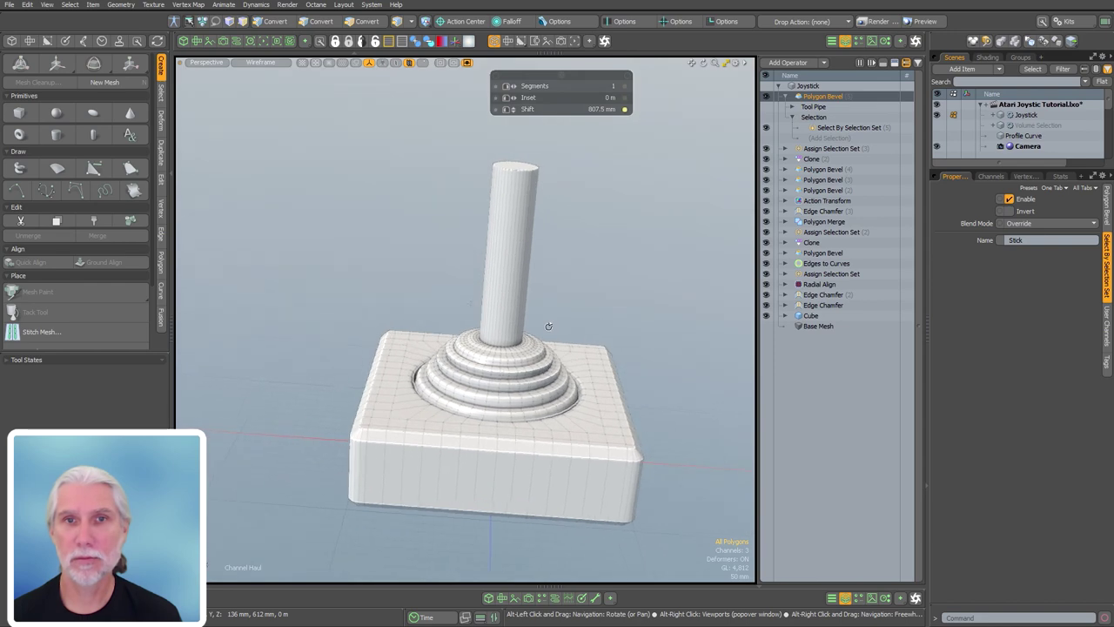
middle_click_drag(463, 300, 499, 371)
left_click_drag(500, 370, 594, 360, "alt")
left_click_drag(422, 293, 422, 297)
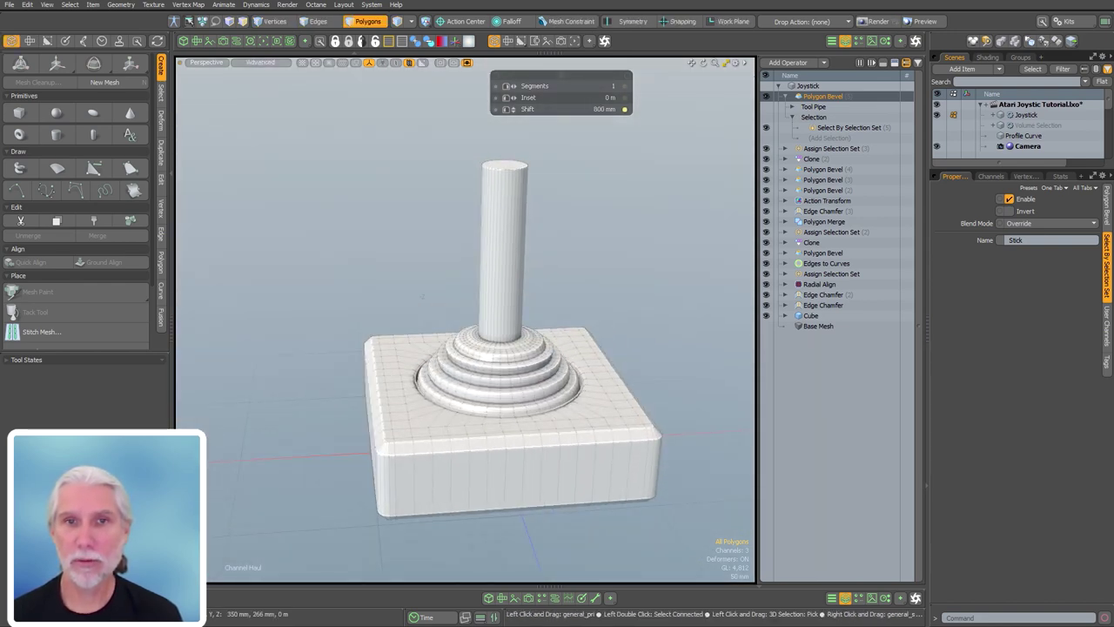
- Lower the rubber boot by hauling the Shift of Polygon Bevel (2) to about 157 mm
left_click(833, 193)
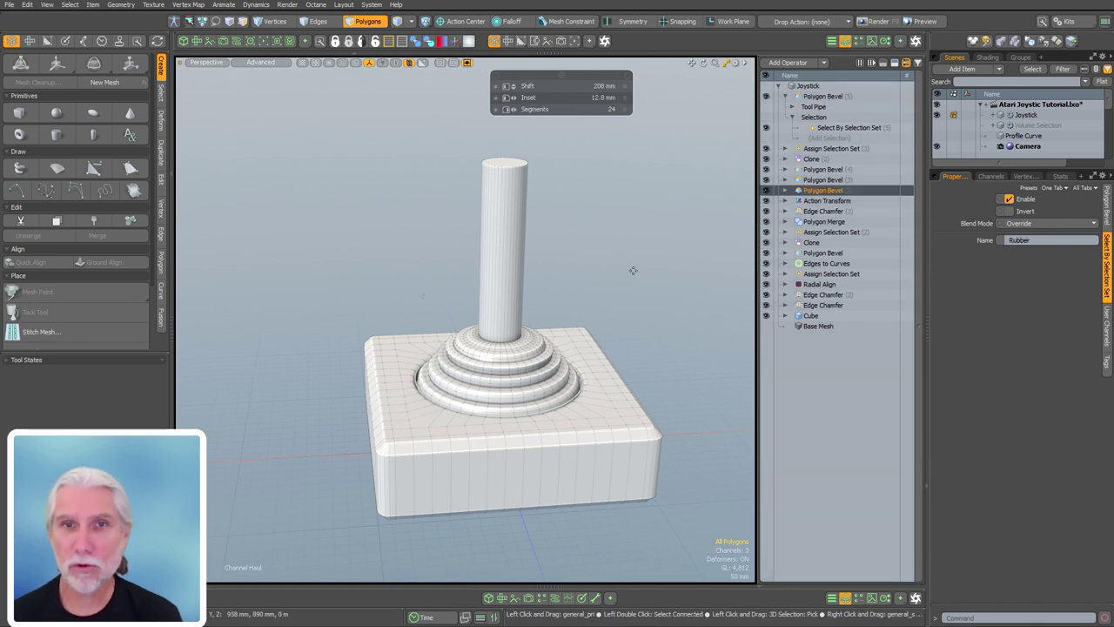
left_click_drag(634, 271, 634, 288)
left_click_drag(422, 295, 422, 298)
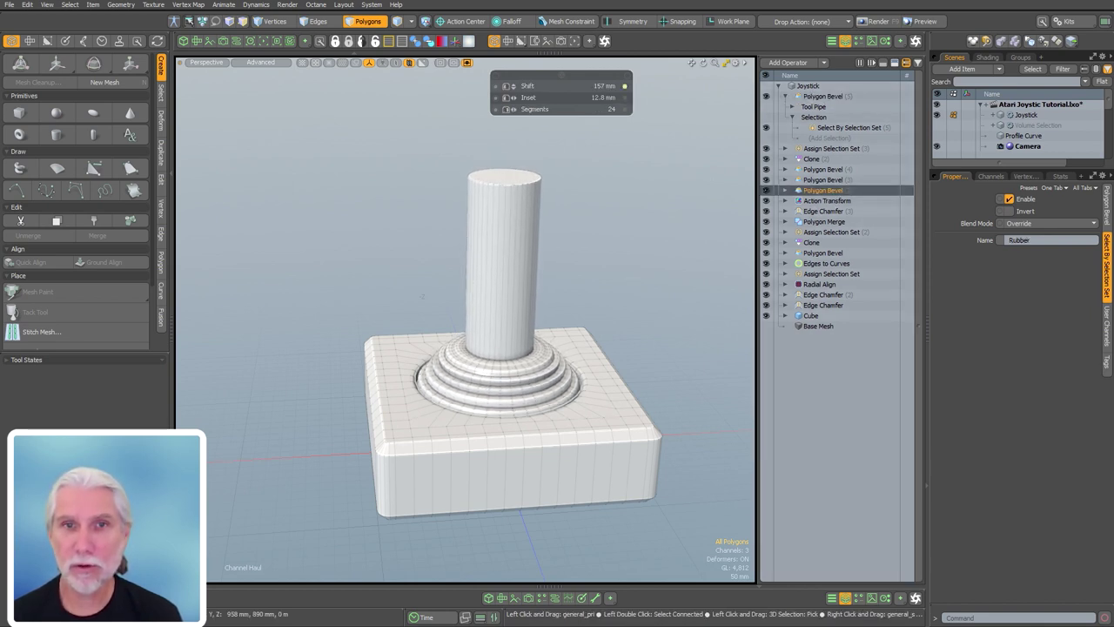
- Adjust the Inset of the rubber boot's Polygon Bevel (2), first trying 71 mm and undoing it
scroll(584, 351, "up", 4)
left_click_drag(672, 299, 667, 299)
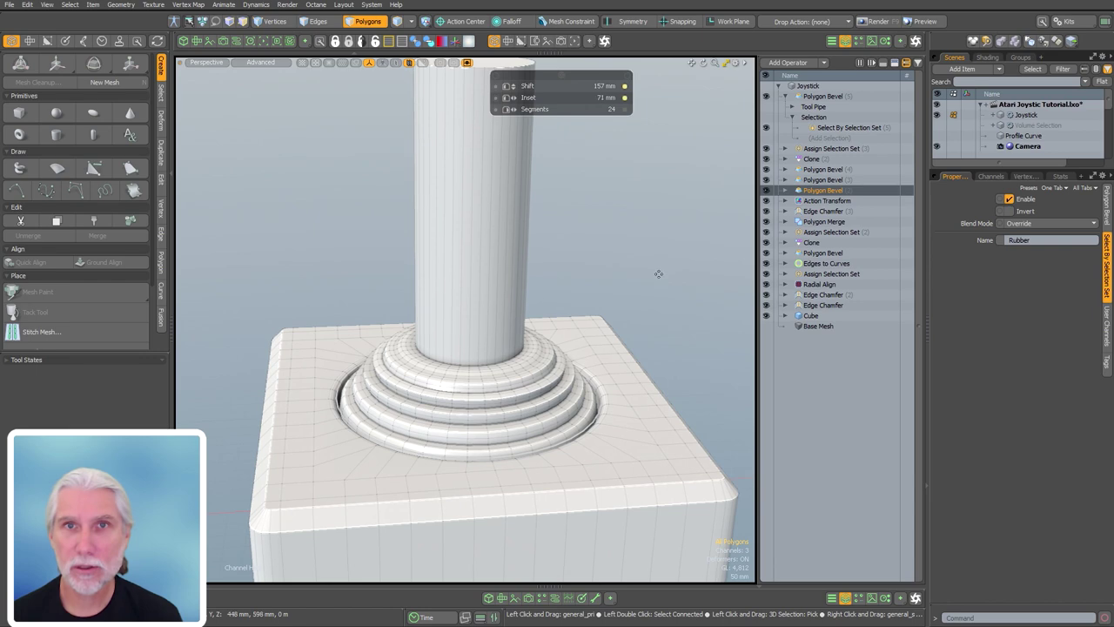
left_click_drag(659, 274, 659, 276, "ctrl")
key("ctrl+z")
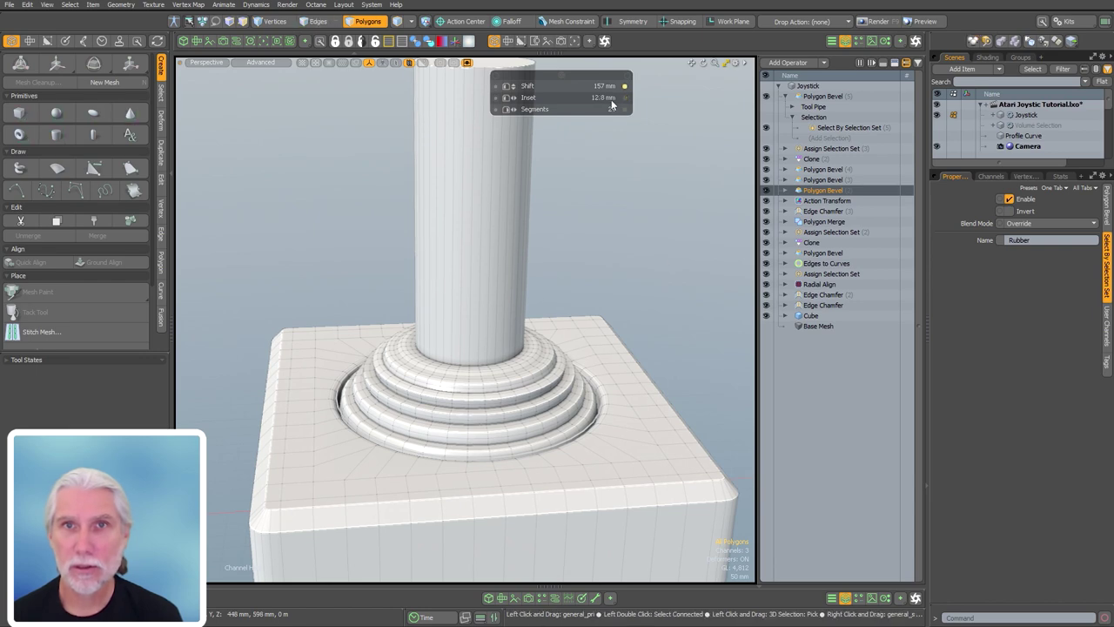
left_click(612, 101)
scroll(529, 379, "down", 3)
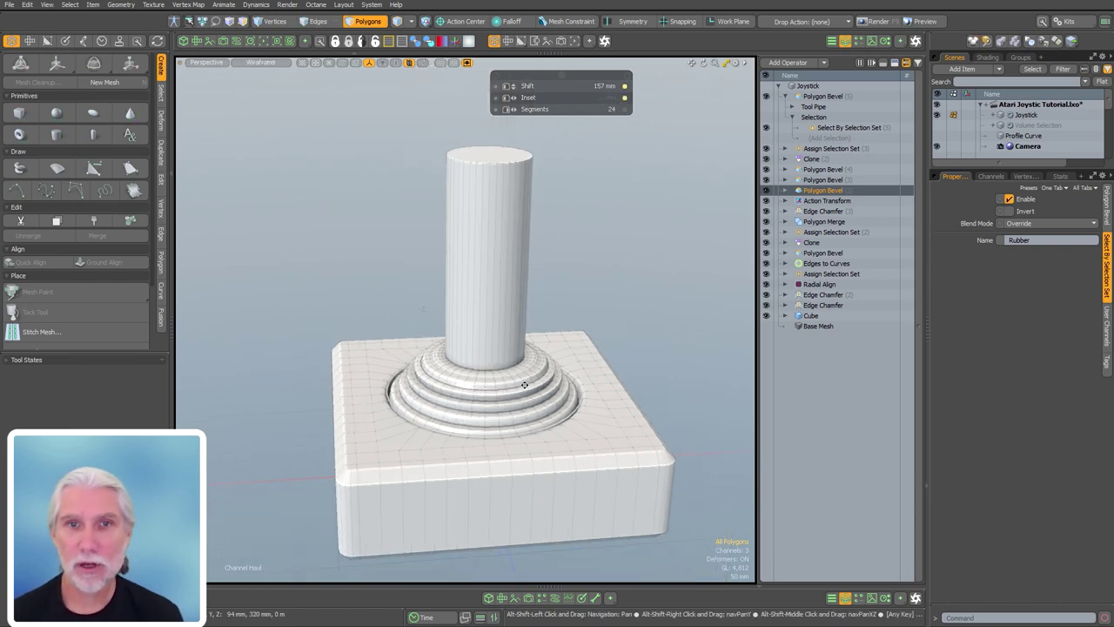
- Scale all vertices of the Profile Curve mesh to about 134.5% in X
left_click_drag(529, 388, 478, 356, "alt")
left_click_drag(553, 373, 517, 325, "alt+shift")
left_click(1035, 136)
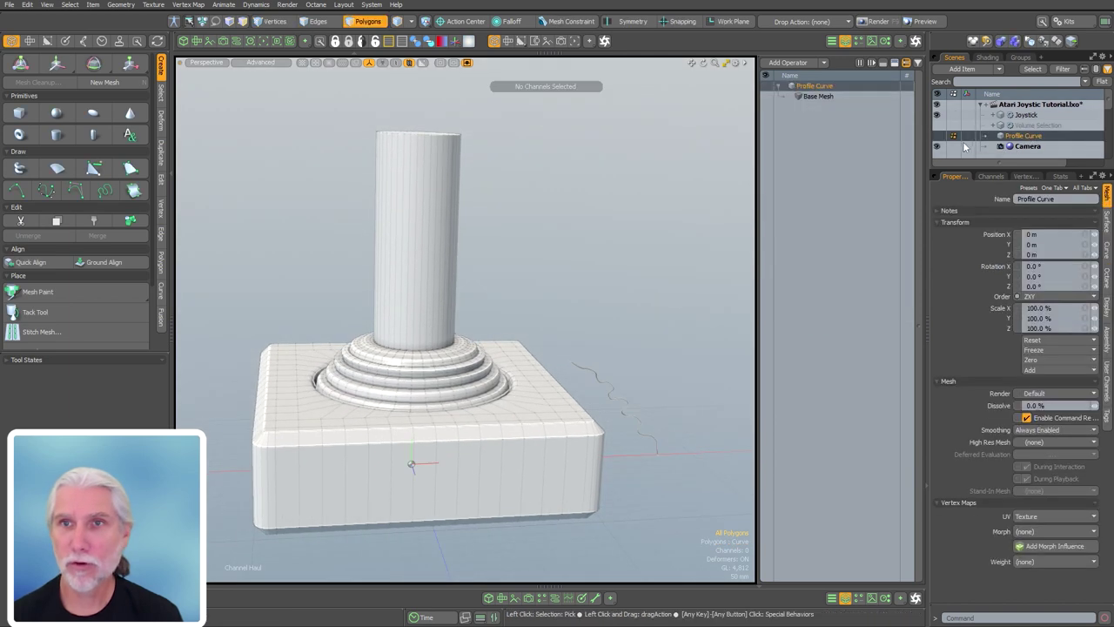
key("1")
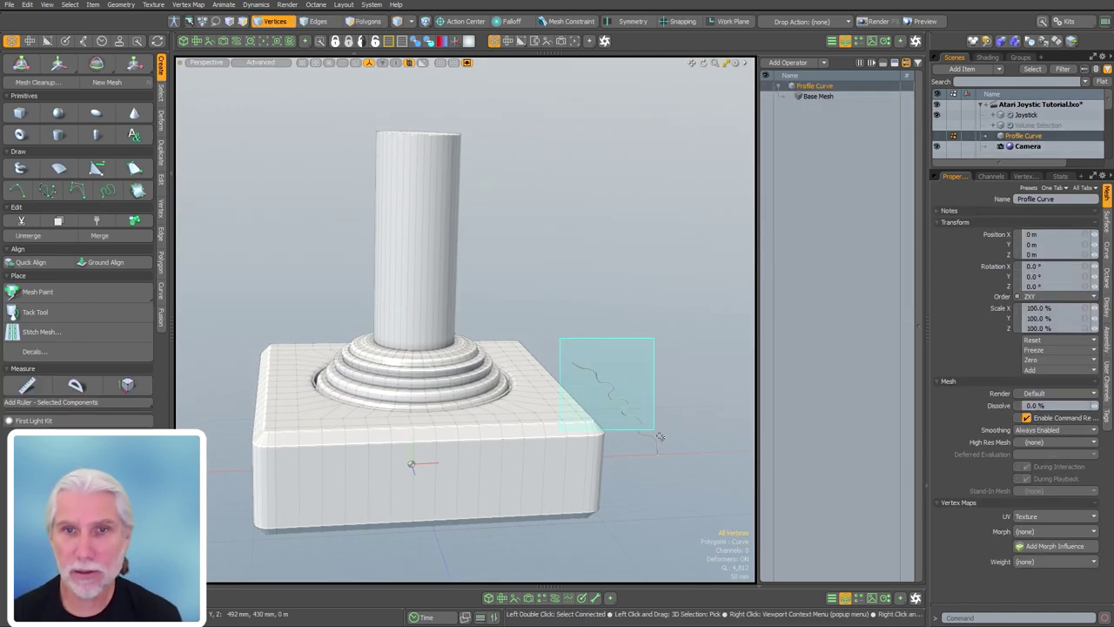
key("r")
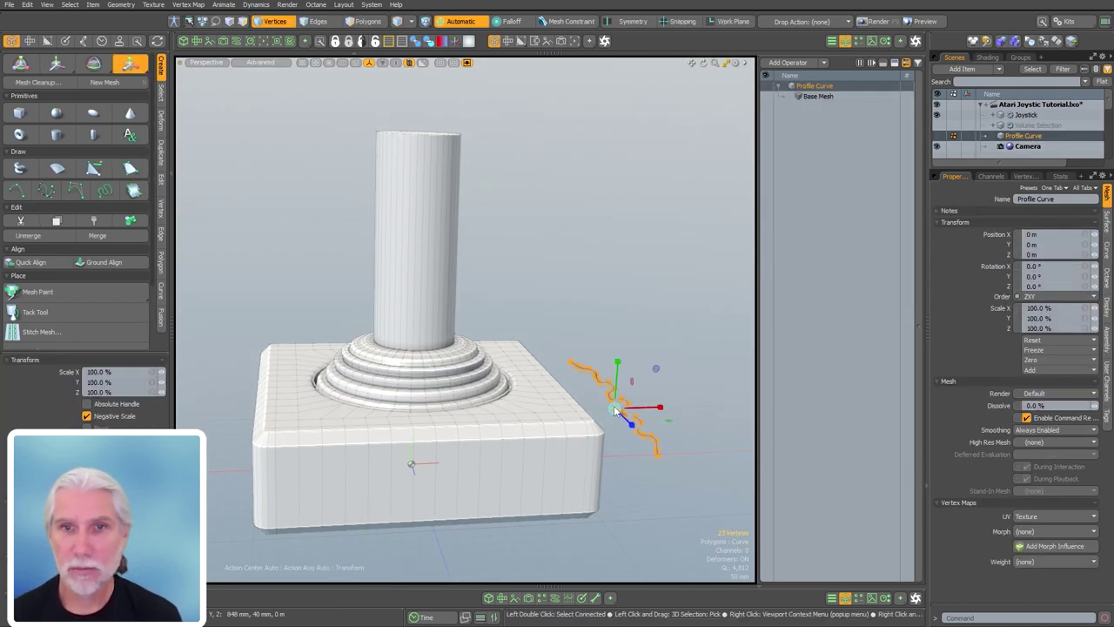
left_click_drag(657, 463, 720, 452)
left_click(709, 450)
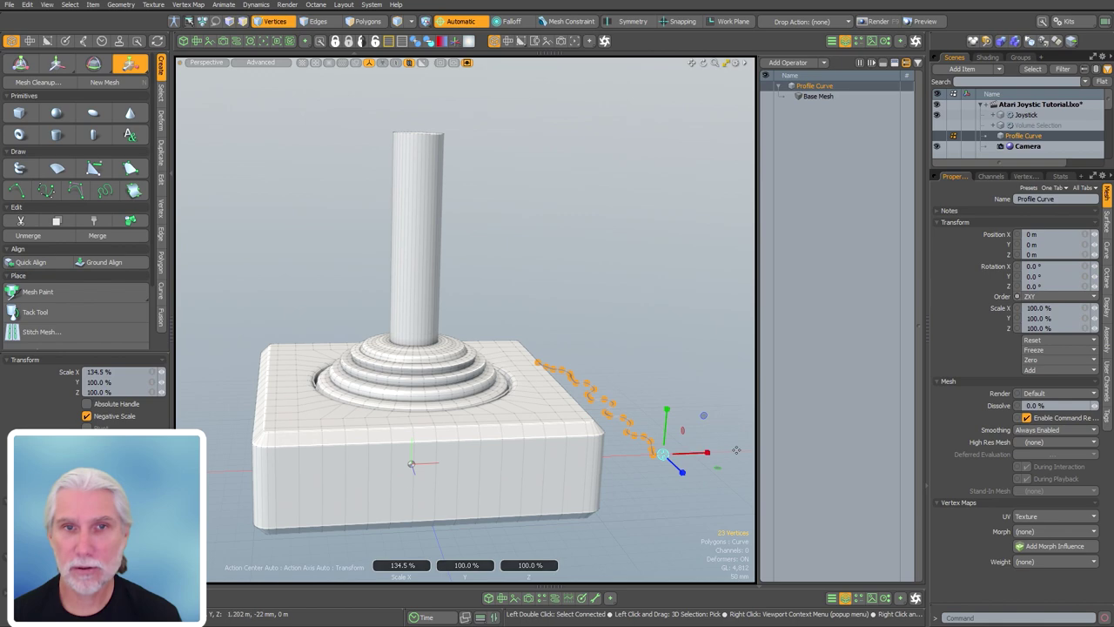
key("space")
left_click(645, 274)
- Add an Action Transform operation and place it between the stick's Polygon Bevel and the Assign Selection Set named Stick
left_click_drag(644, 274, 557, 357, "alt")
left_click_drag(392, 358, 492, 355, "ctrl+alt")
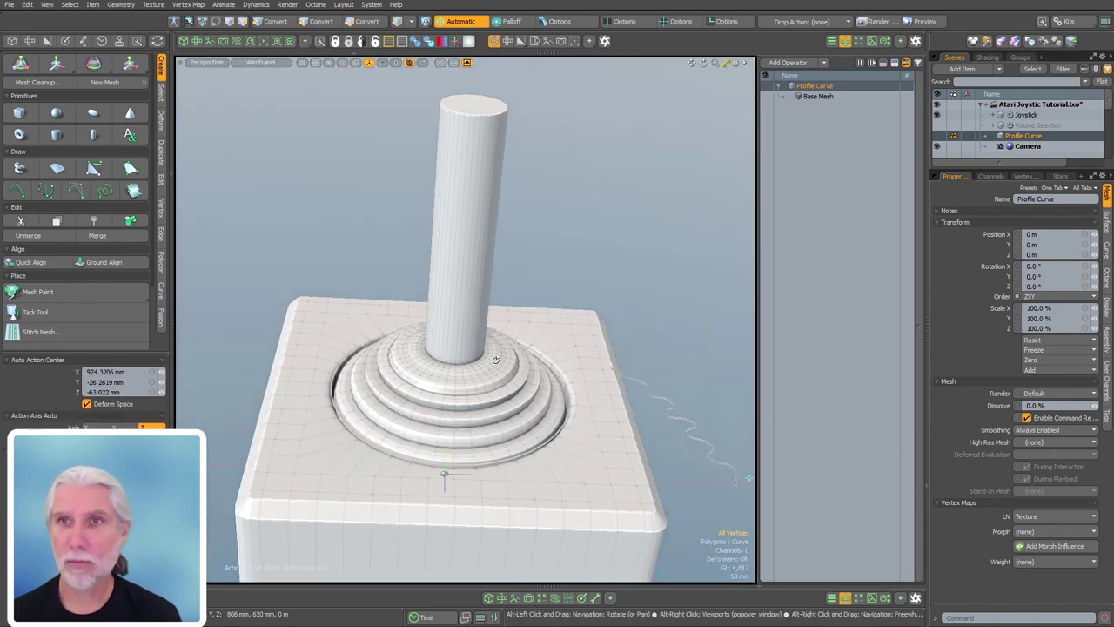
left_click(465, 325)
left_click(783, 96)
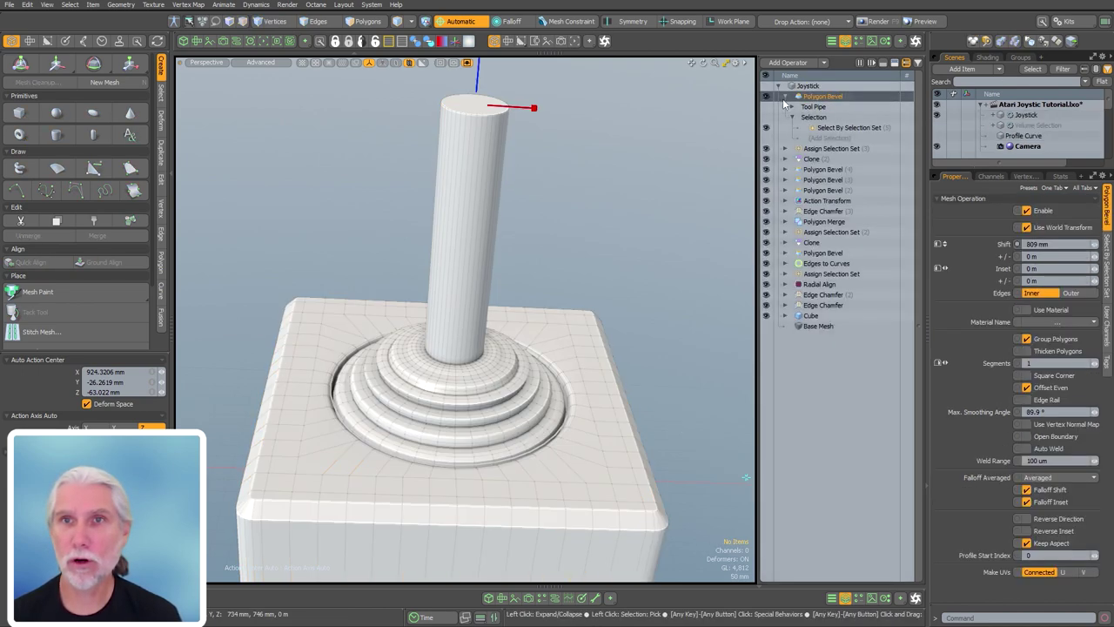
left_click(823, 108)
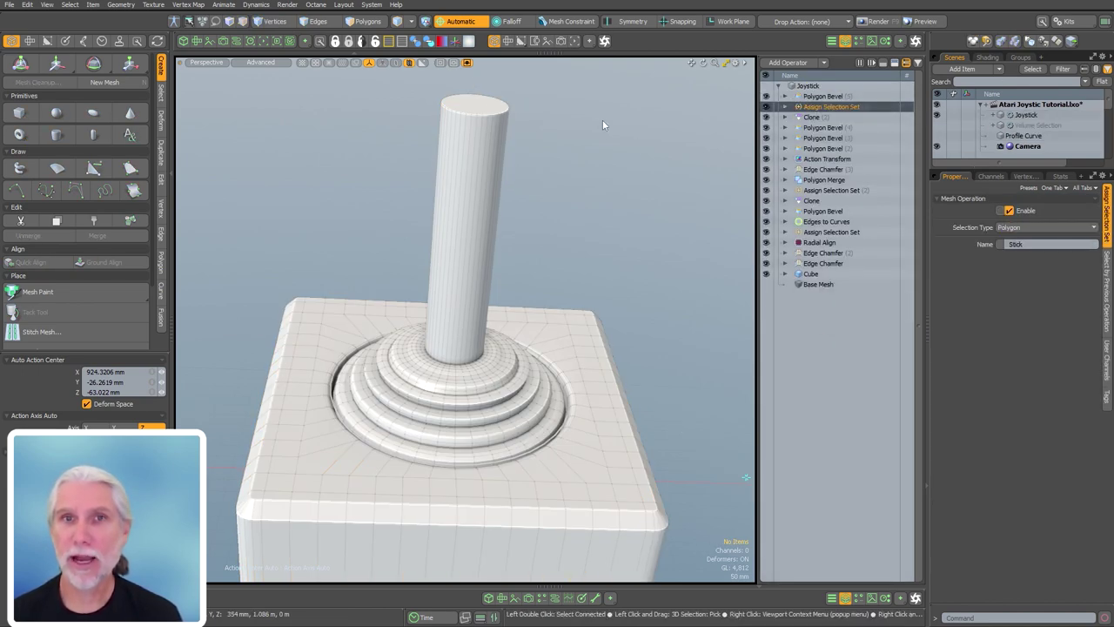
left_click_drag(588, 257, 510, 284, "alt")
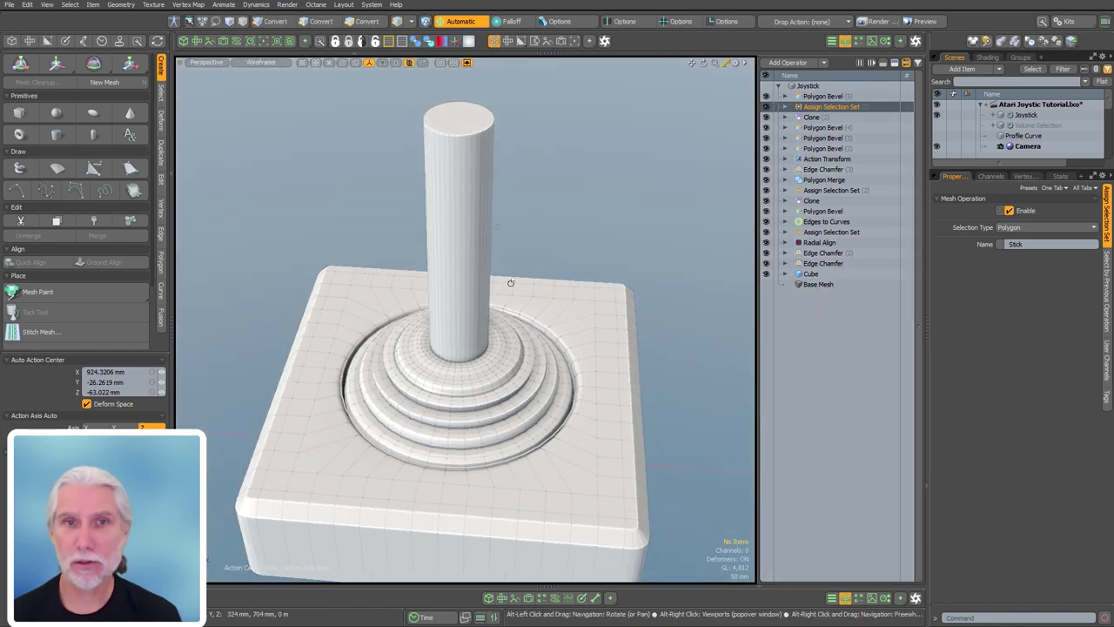
left_click_drag(440, 355, 469, 418, "ctrl+alt")
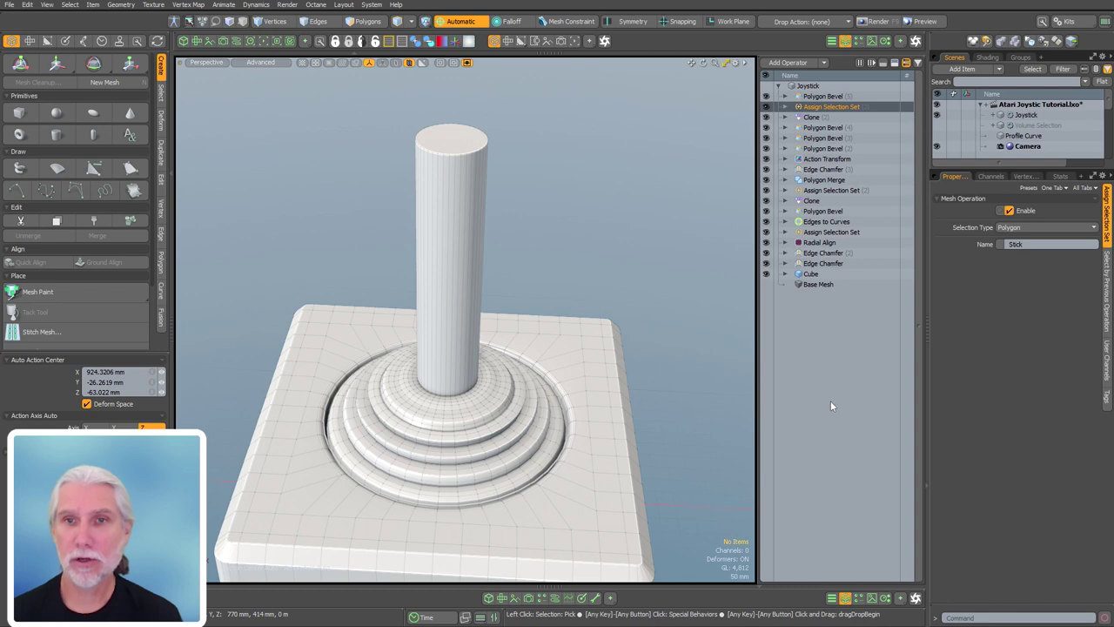
key("Tab")
type("action")
key("Return")
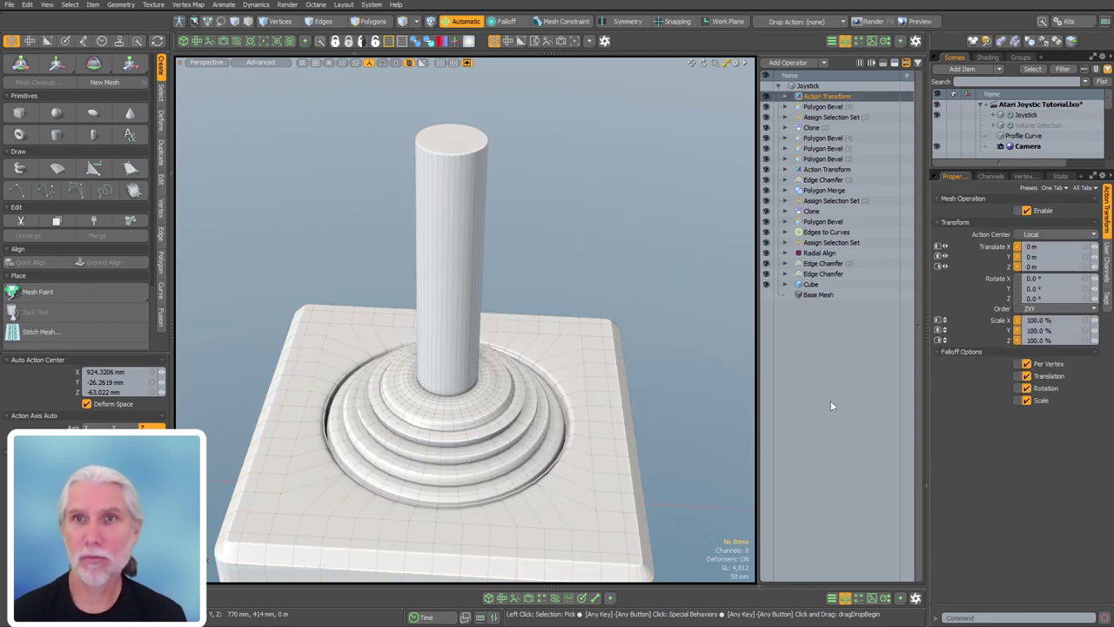
left_click_drag(829, 102, 841, 114)
- Give the new Action Transform a Select By Selection Set selection using the Stick set
left_click(791, 106)
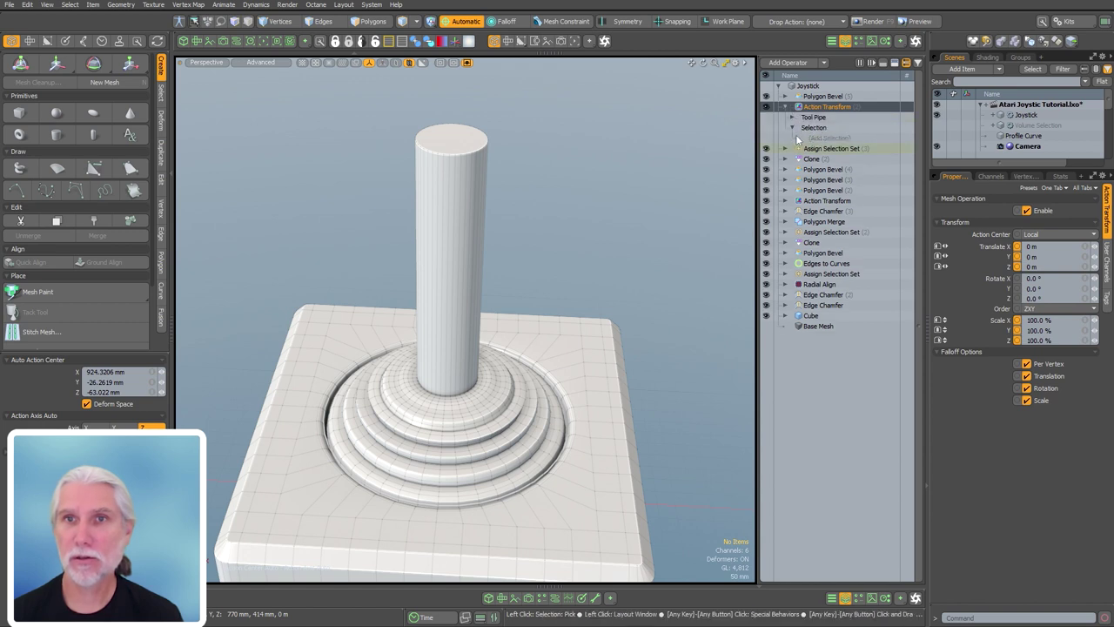
double_click(835, 137)
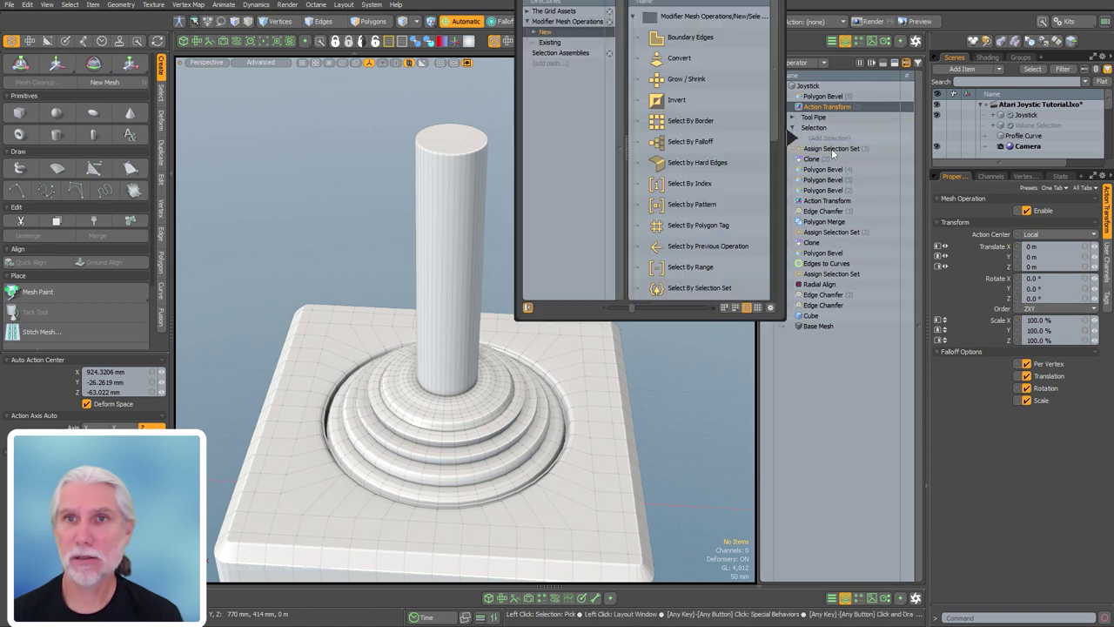
double_click(684, 289)
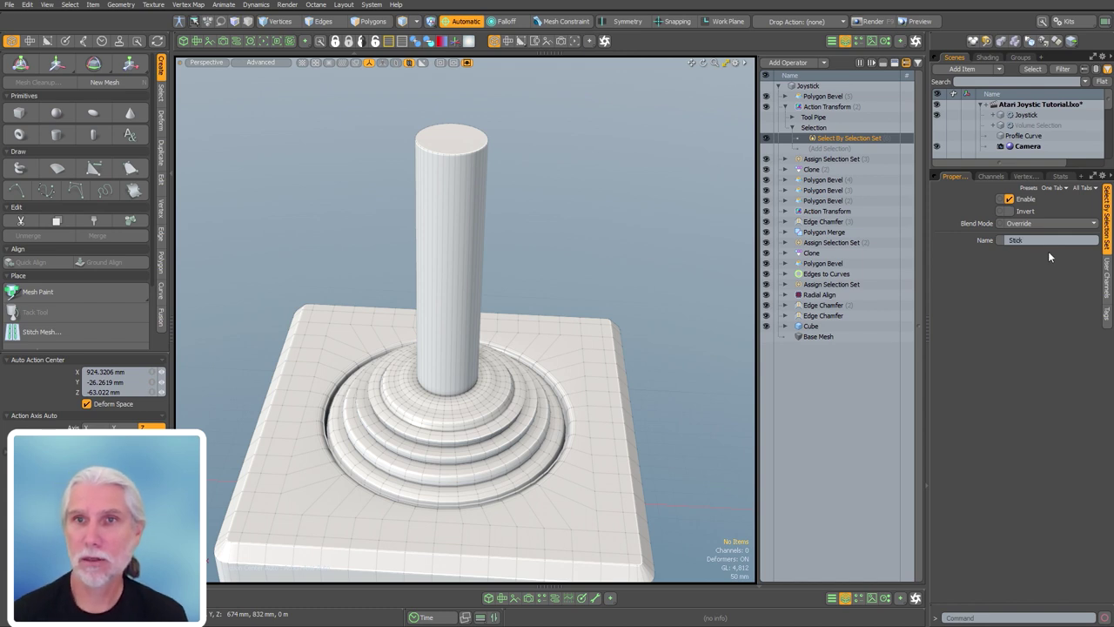
- Clear all hauling assignments of the Action Transform and assign only Scale X and Scale Z to hauling
left_click(829, 107)
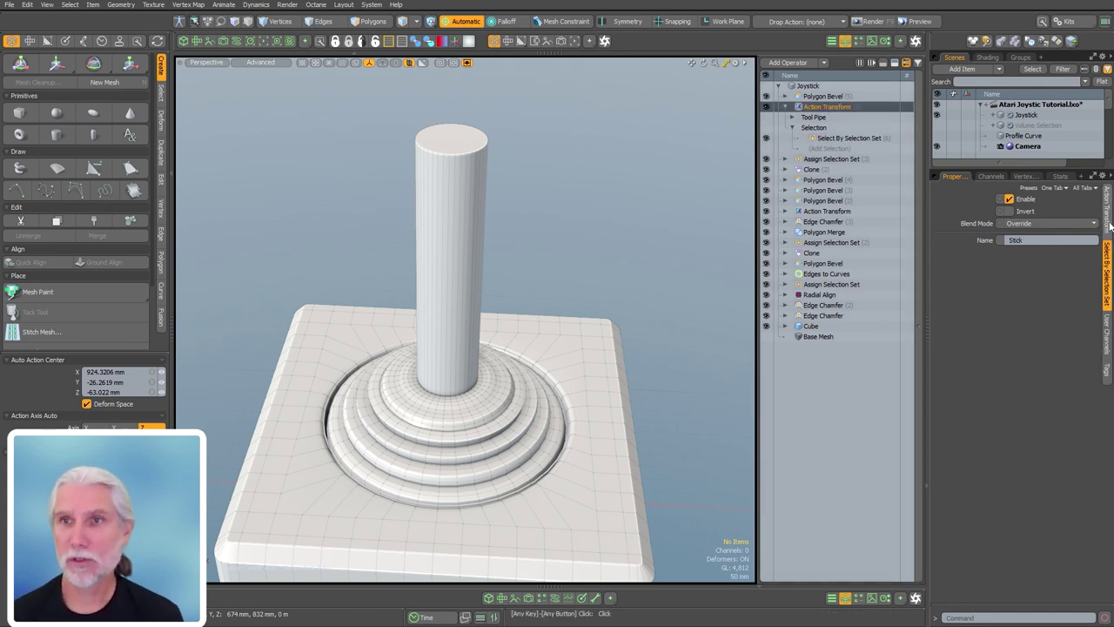
left_click(1108, 217)
right_click(944, 244)
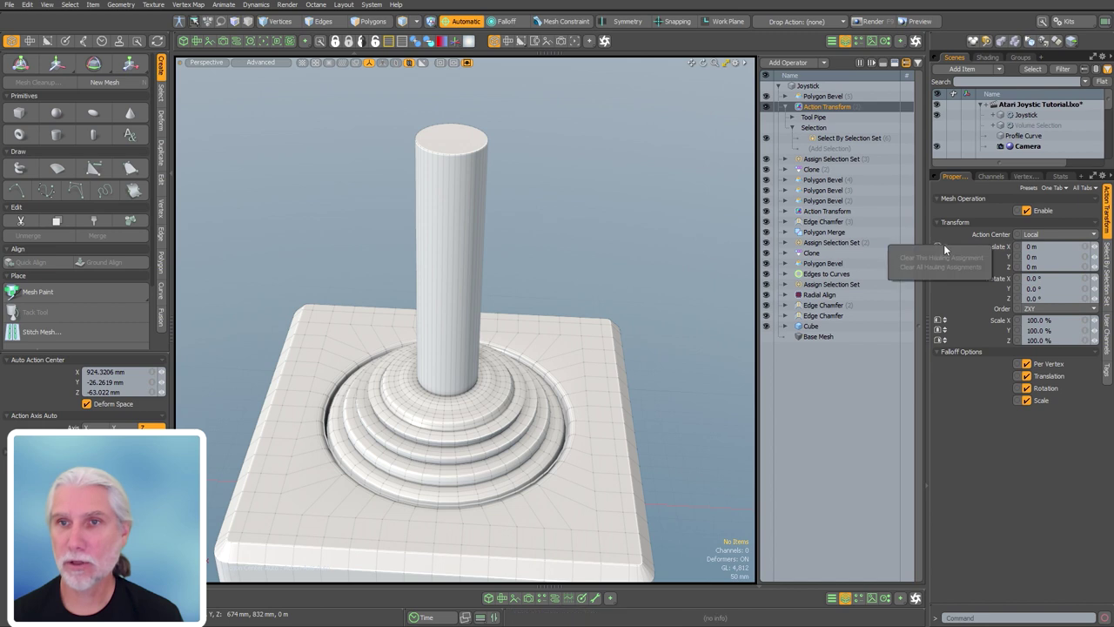
left_click(938, 319)
right_click(938, 320)
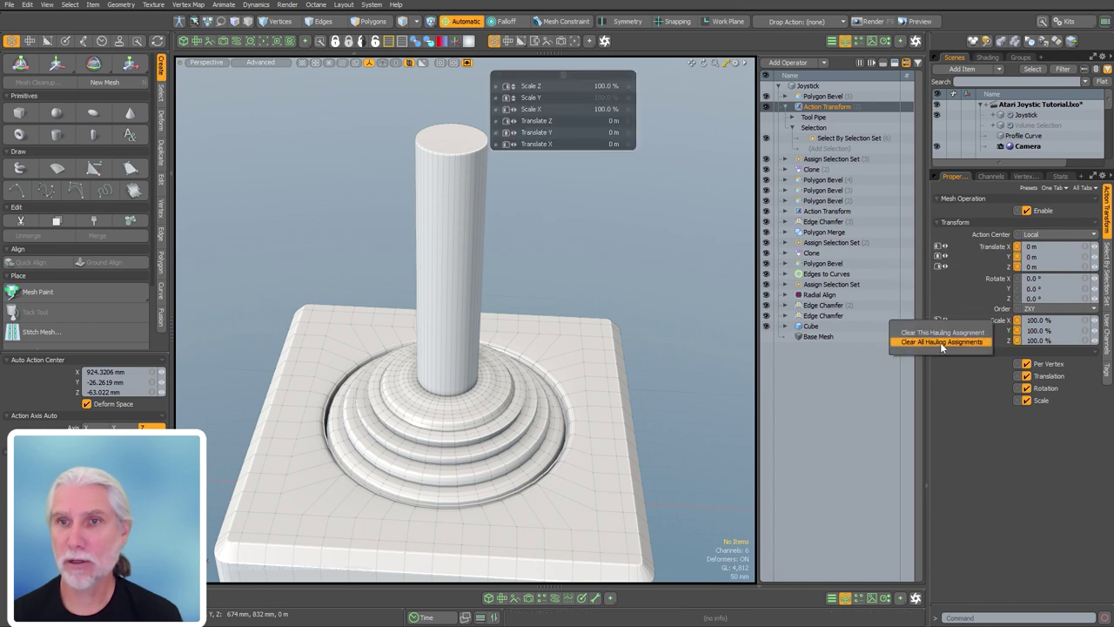
left_click(940, 342)
left_click(938, 319)
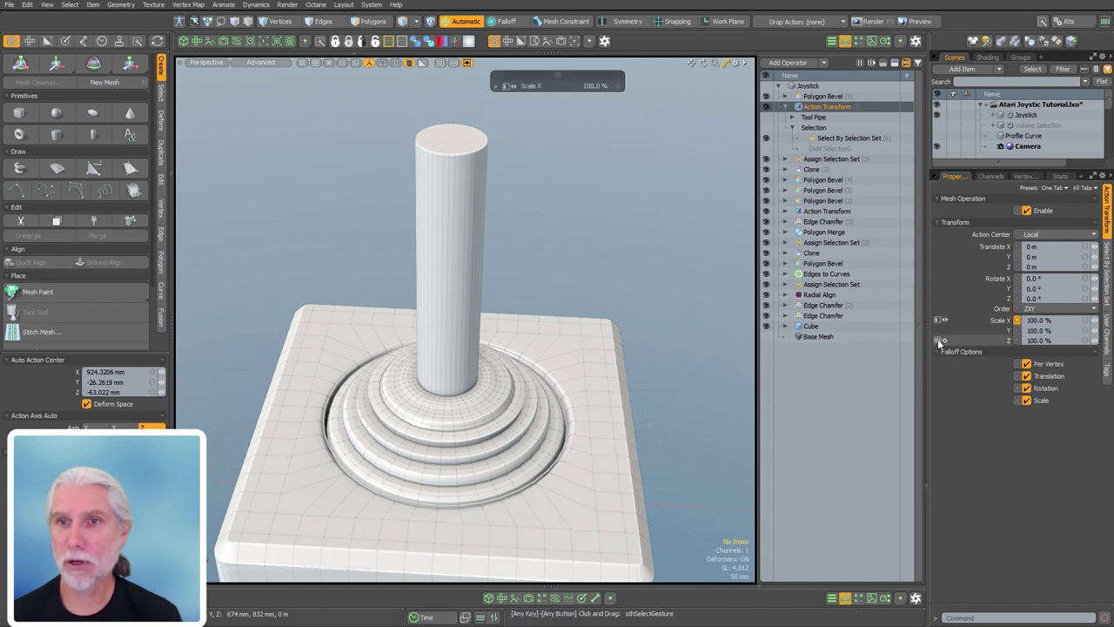
left_click(938, 340)
- Haul the stick polygon's Scale X and Z to 91%, and its Translate Y to about 101 mm
left_click_drag(497, 262, 539, 274, "alt")
left_click_drag(479, 379, 567, 377, "ctrl+alt")
left_click(906, 63)
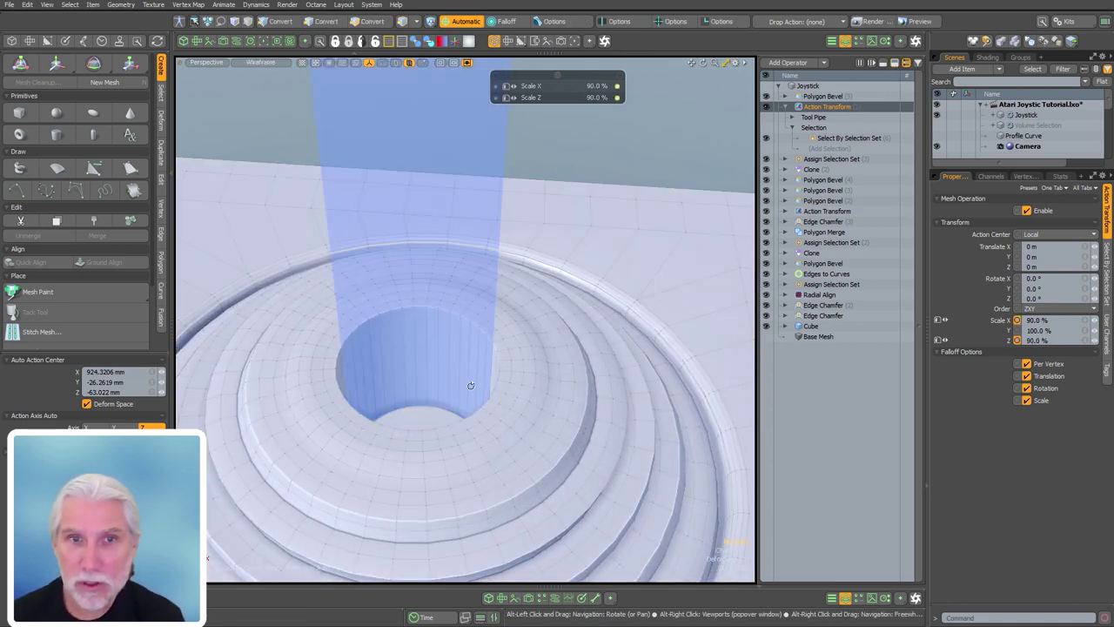
left_click_drag(470, 386, 471, 445, "alt")
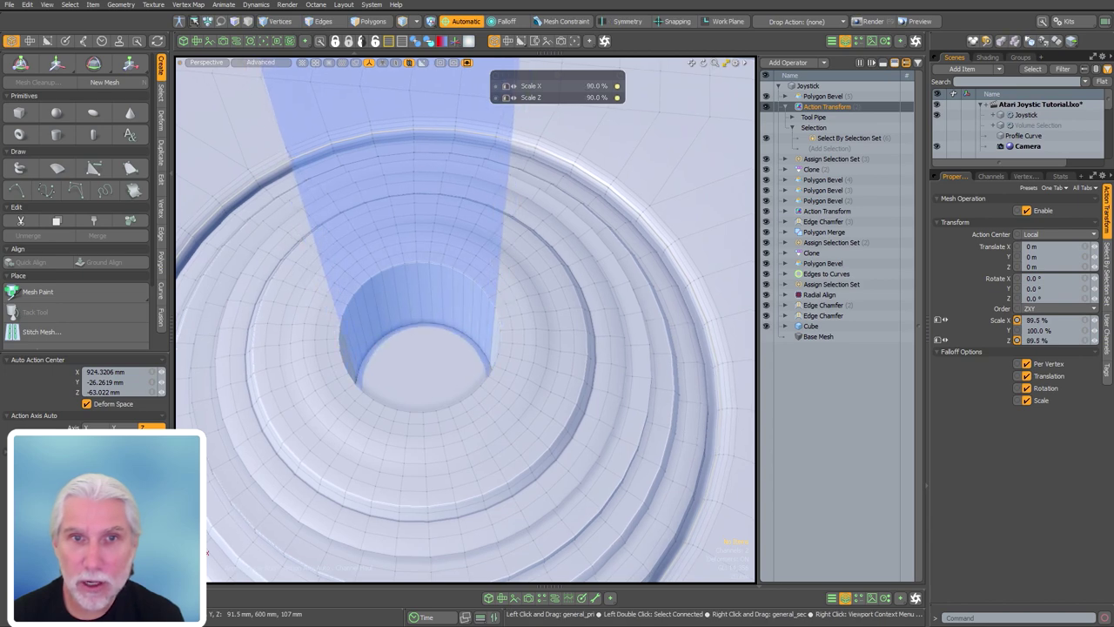
left_click_drag(599, 383, 477, 366)
scroll(597, 383, "down", 3)
left_click(942, 257)
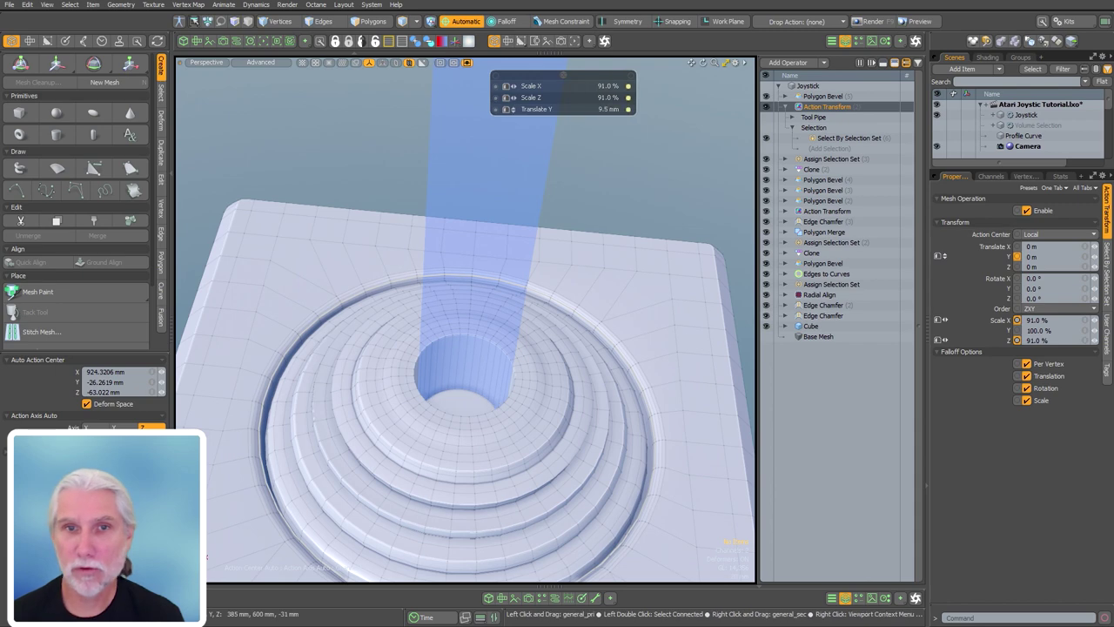
left_click_drag(522, 388, 522, 391)
mouse_move(522, 392)
left_mouse_down("alt")
mouse_move(508, 286)
mouse_move(572, 336)
mouse_move(532, 408)
left_mouse_up("alt")
scroll(566, 339, "down", 3)
- Widen the stick slightly by hauling the Action Transform's Scale X and Z to 94.5%
left_click(822, 96)
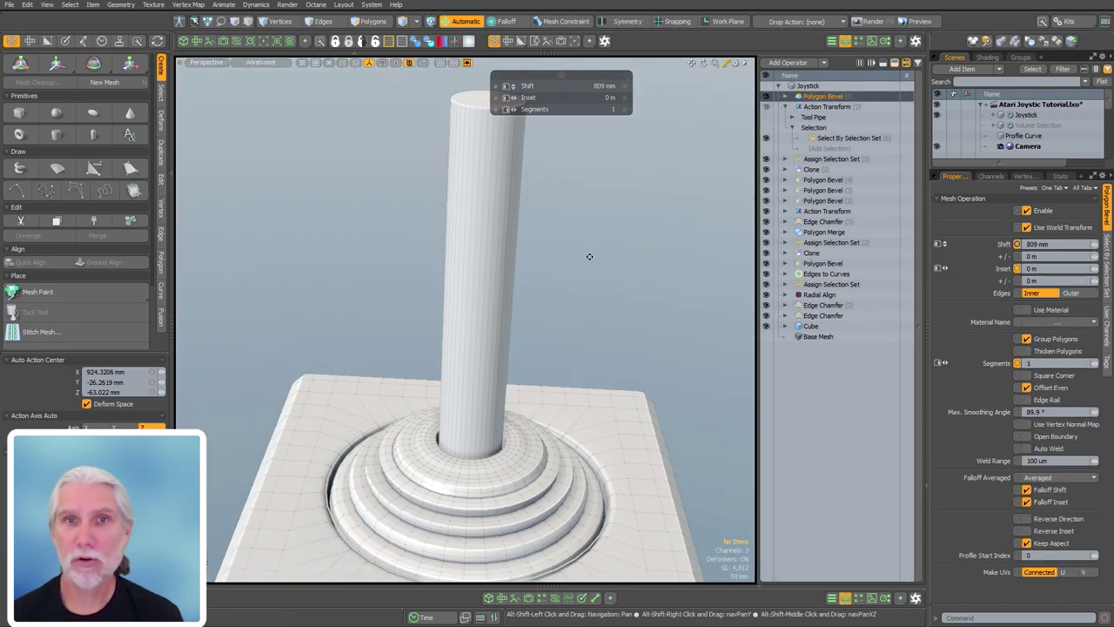
left_click_drag(587, 256, 505, 448, "alt")
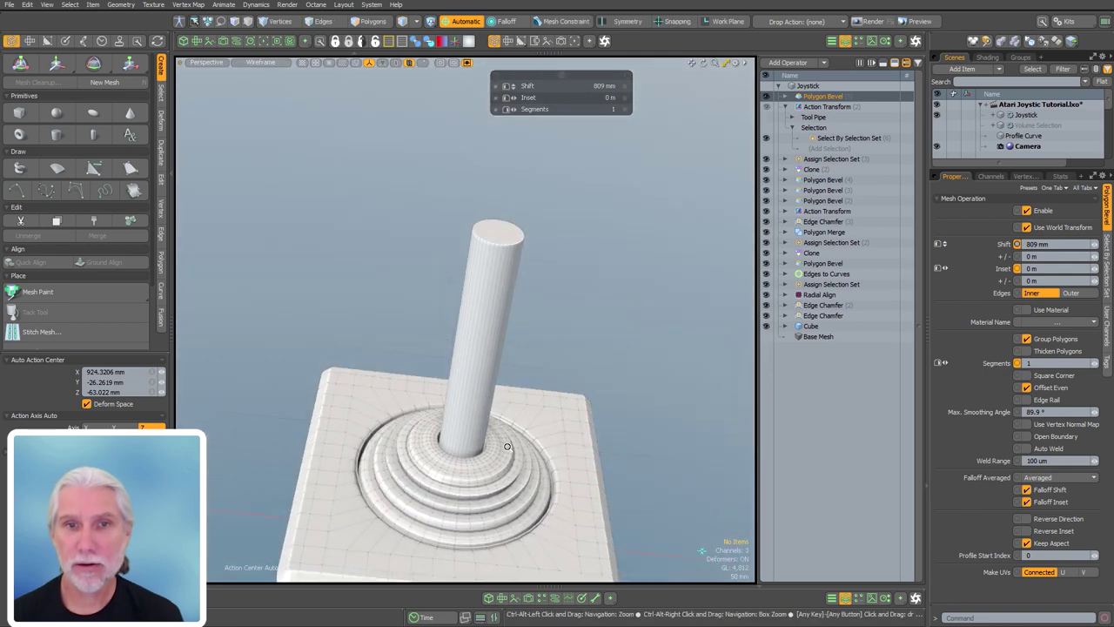
scroll(505, 447, "up", 6)
left_click(827, 106)
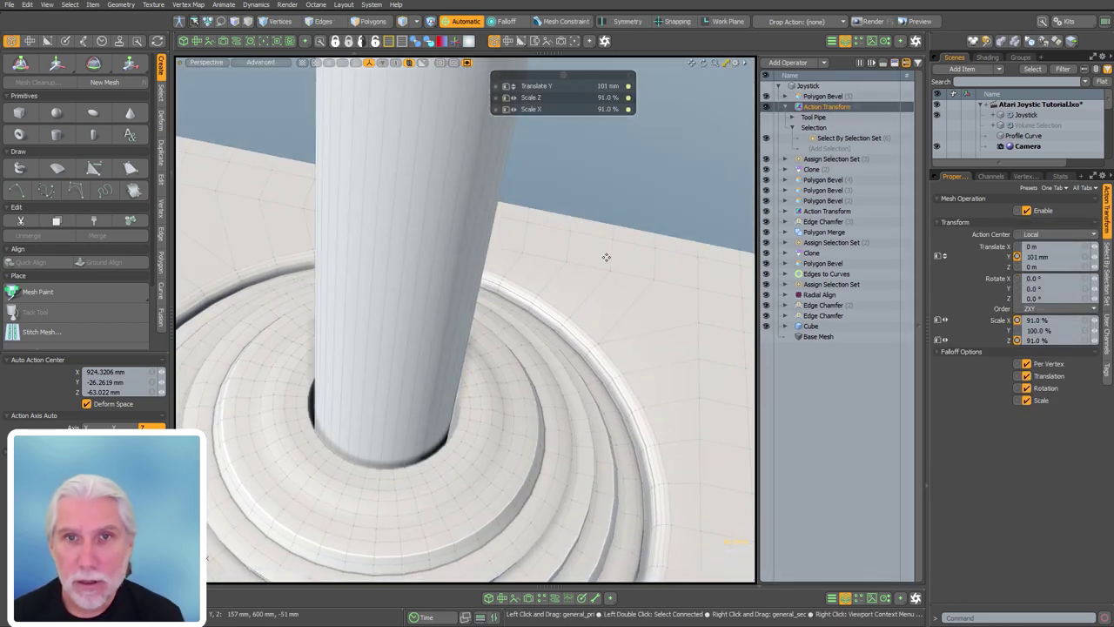
left_click_drag(606, 256, 637, 261)
left_click_drag(637, 261, 504, 239, "ctrl+alt")
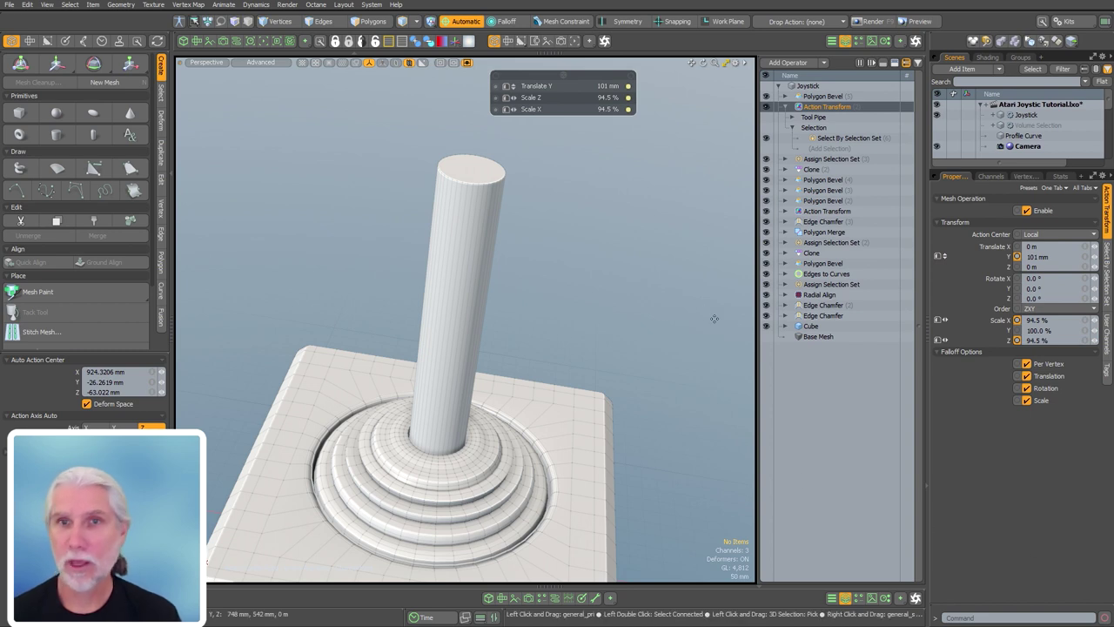
- Add another Action Transform above the stick's Polygon Bevel in the mesh operation stack
left_click(785, 106)
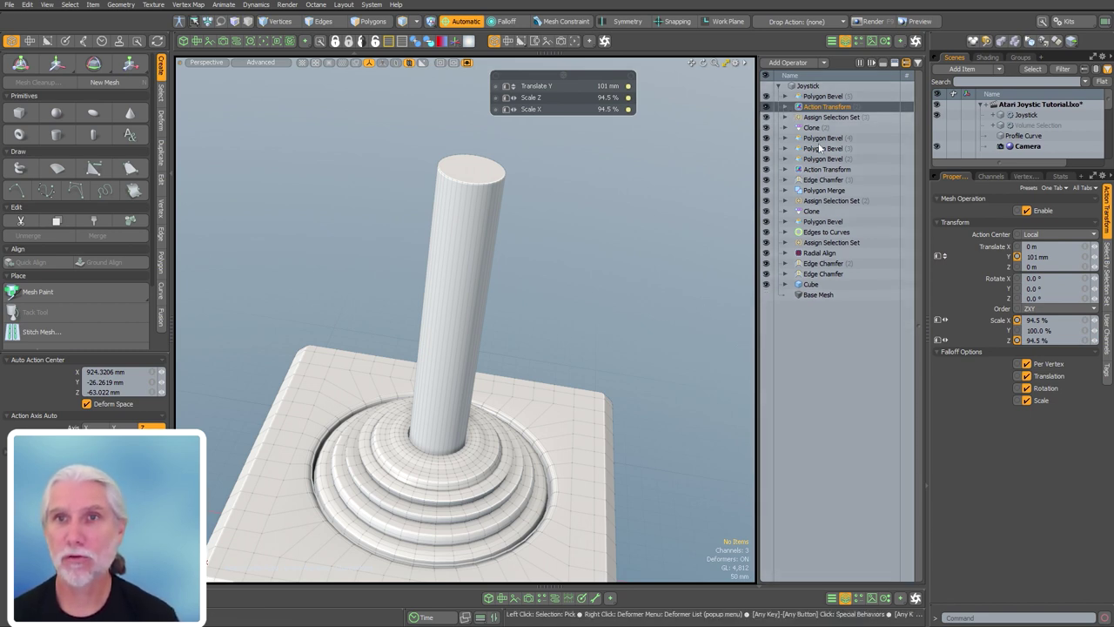
key("space")
double_click(828, 415)
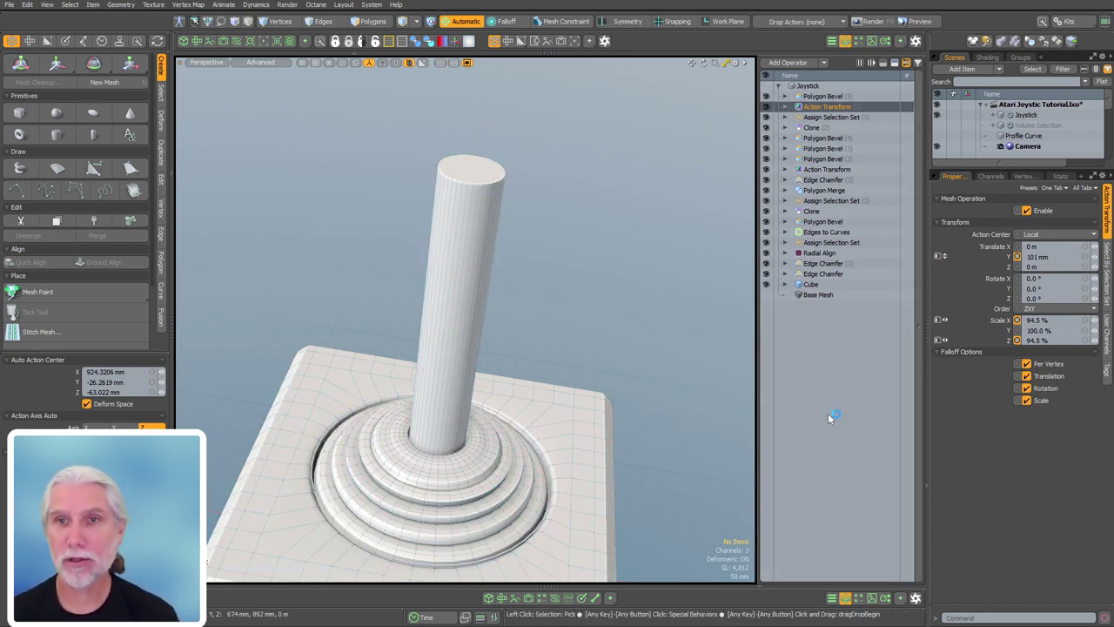
type("actio")
key("Return")
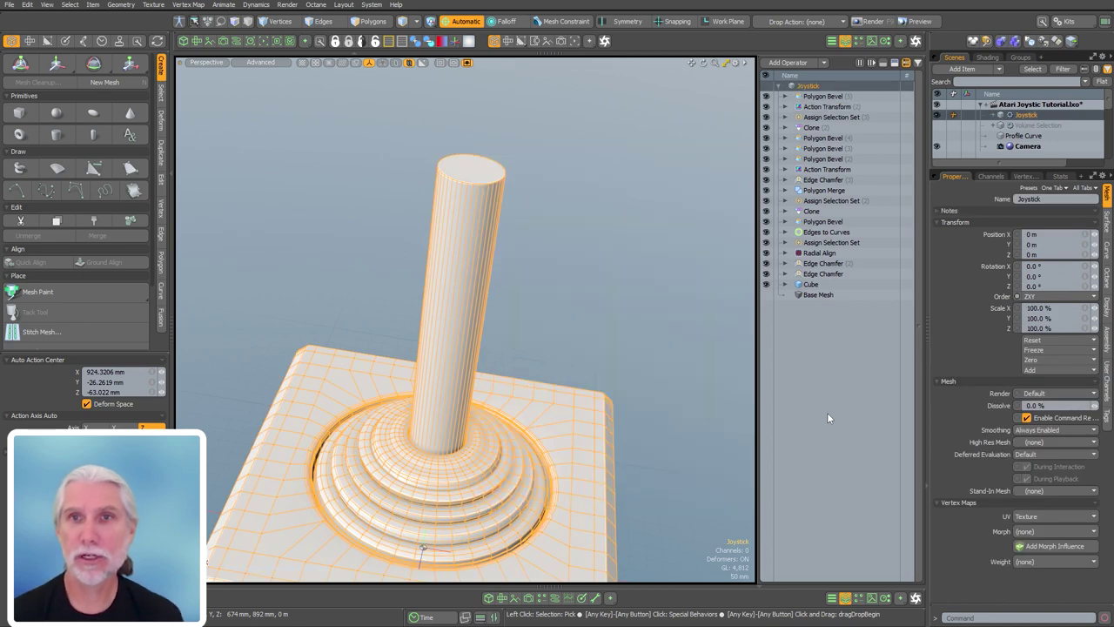
- Give the new Action Transform a Select by Previous Operation selection with source Polygon Bevel (5) and name Front
left_click(785, 97)
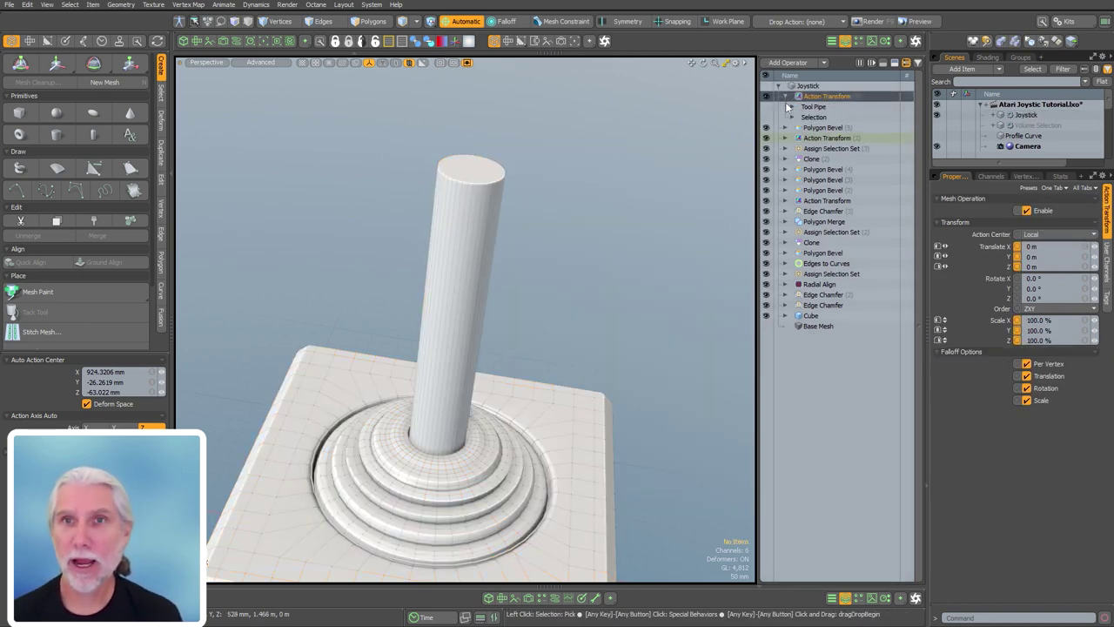
left_click(792, 118)
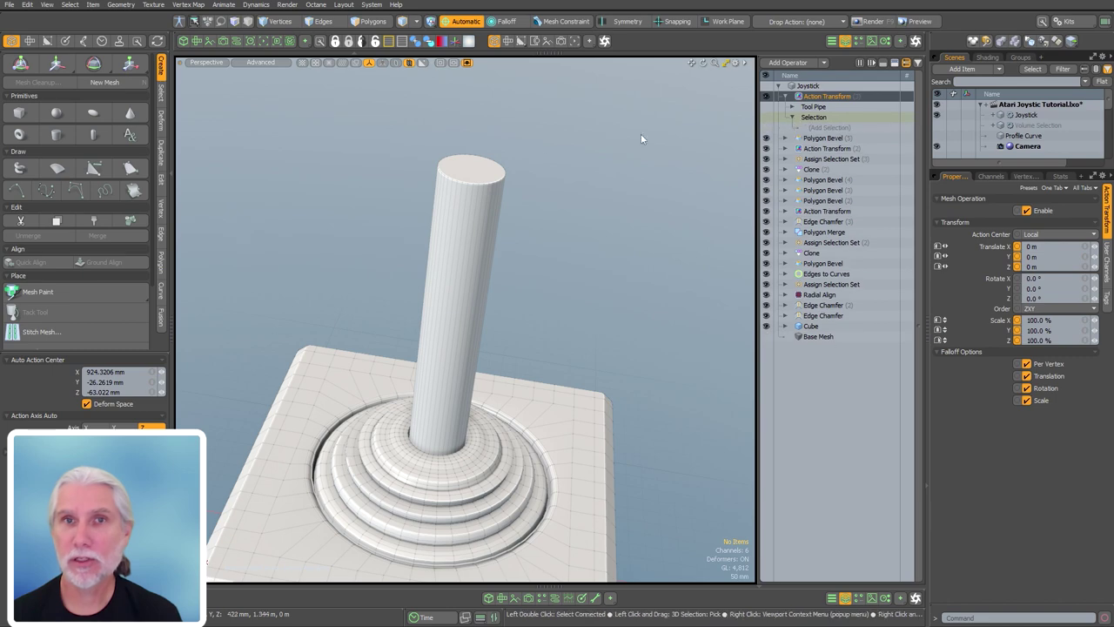
left_click(827, 128)
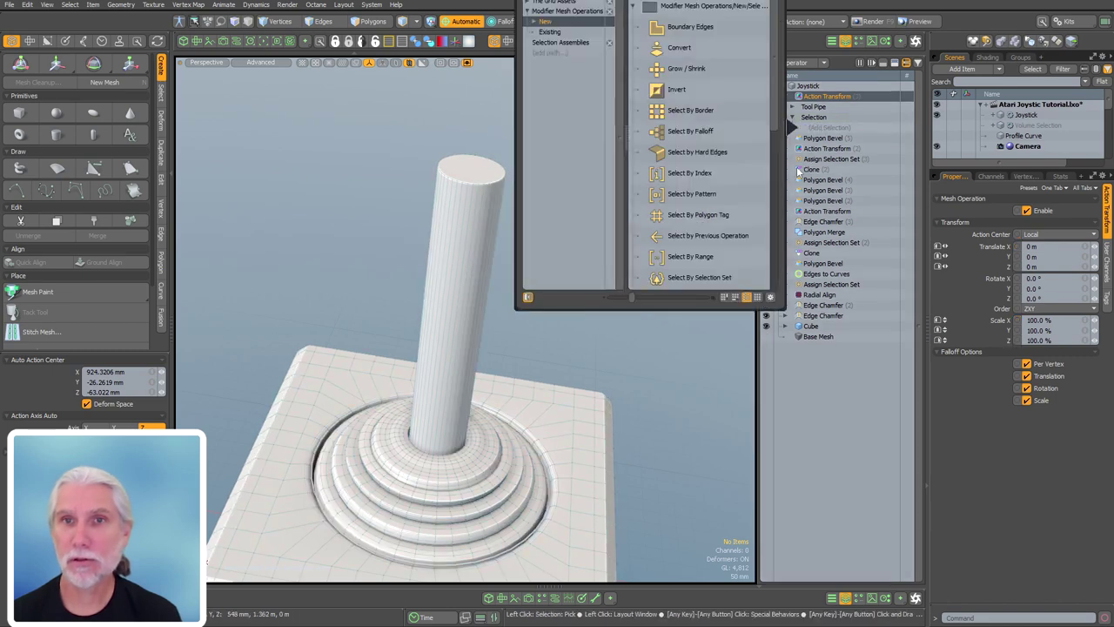
double_click(695, 233)
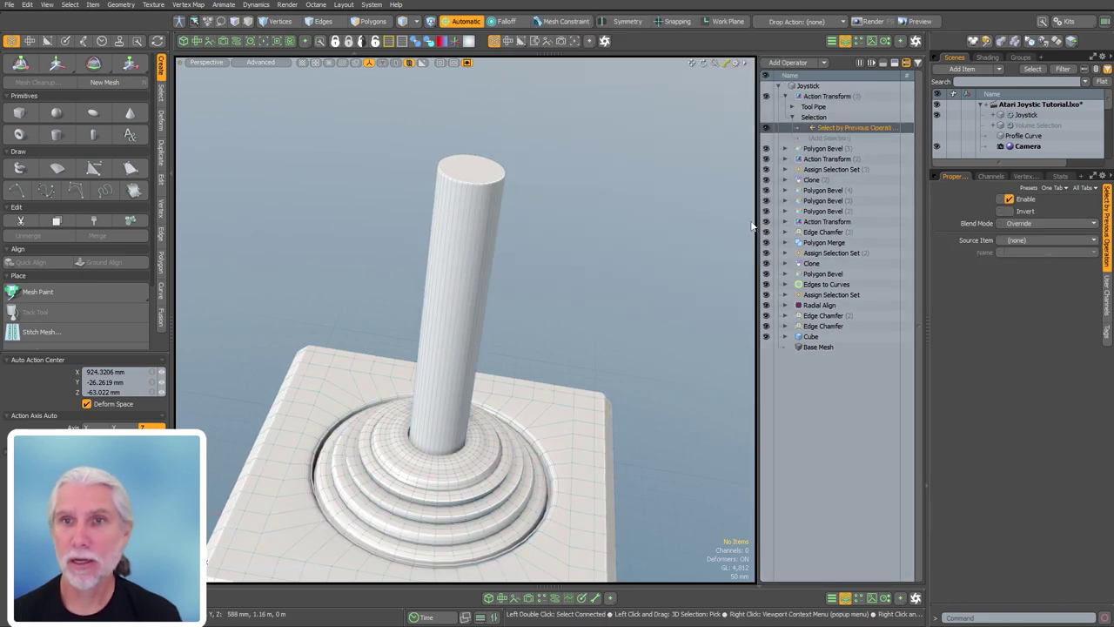
left_click(1032, 241)
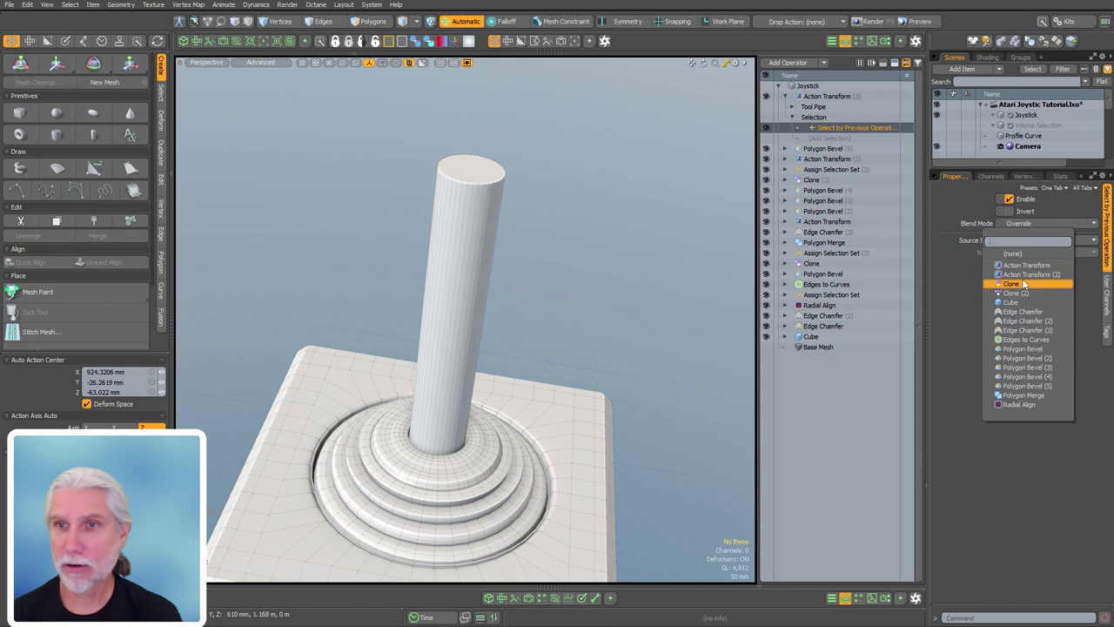
left_click(1025, 385)
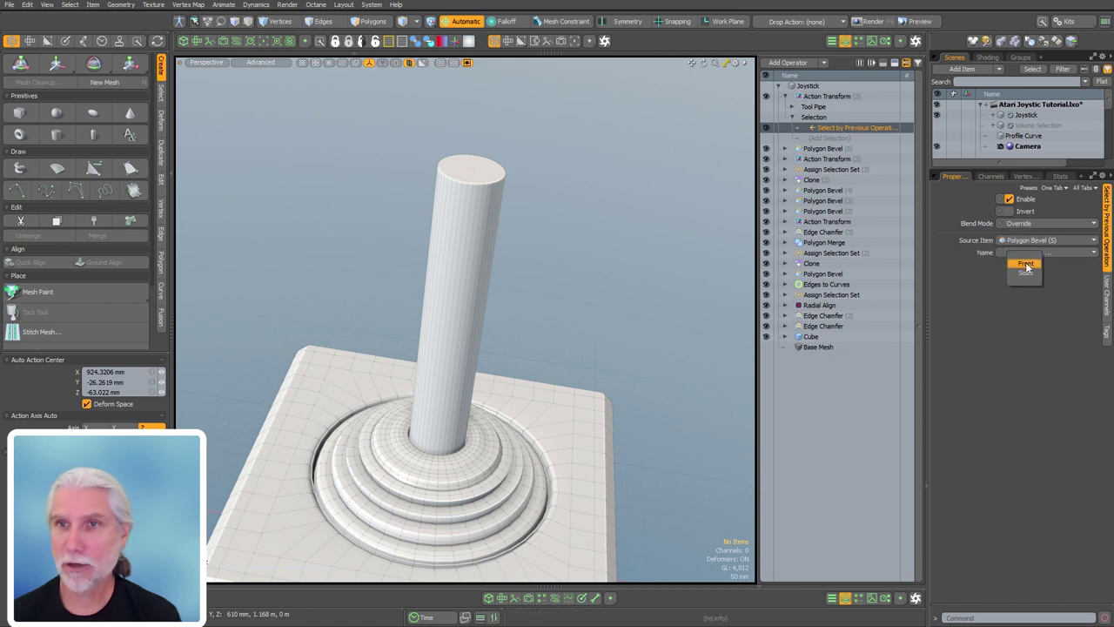
left_click(1026, 262)
- Set the new Action Transform's Scale X and Scale Z to 90%
left_click_drag(636, 232, 609, 236, "alt+shift")
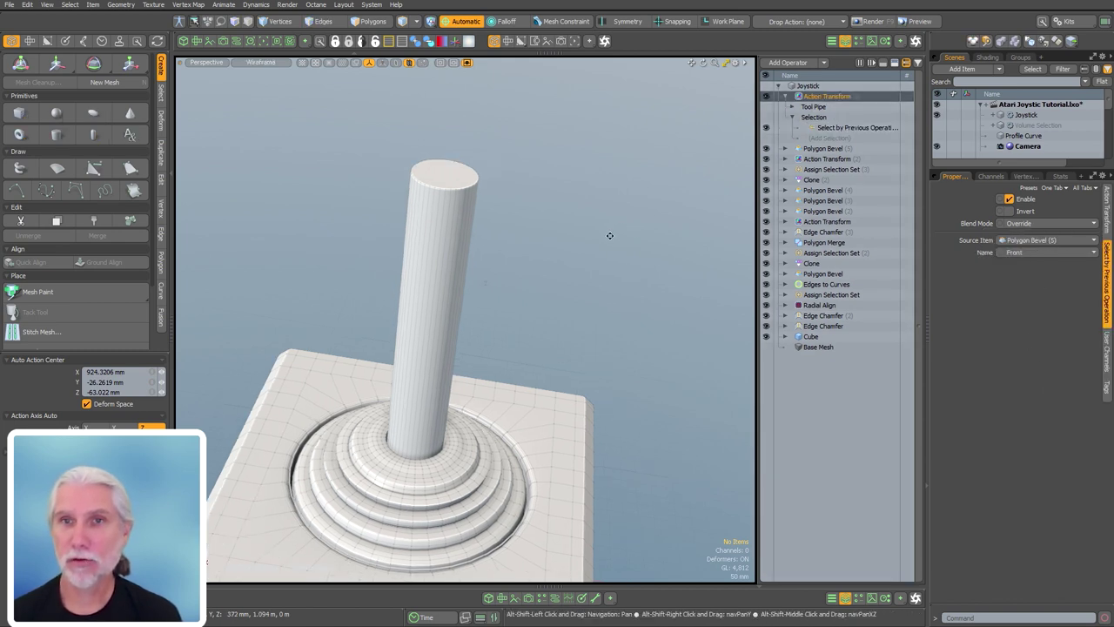
left_click(1107, 211)
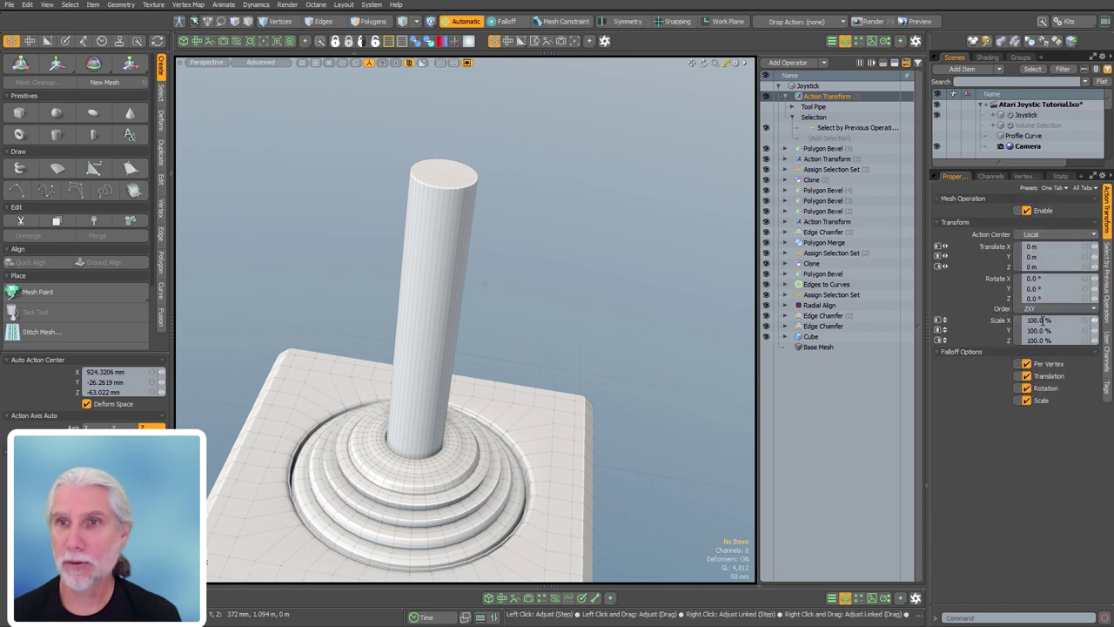
left_click(1088, 319)
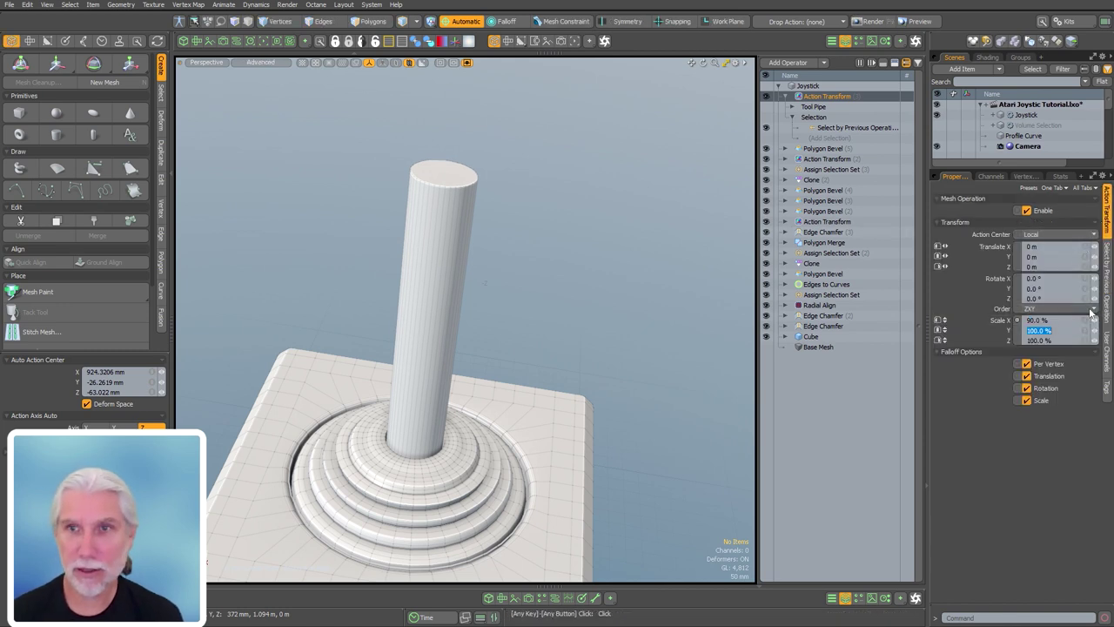
type("90")
key("Return")
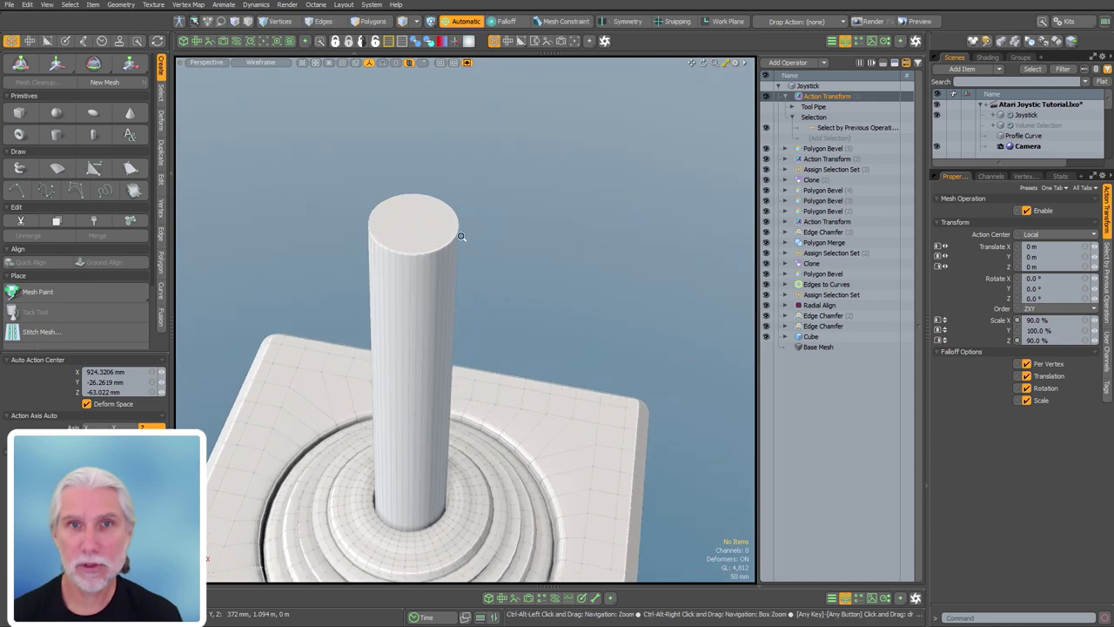
- Test a sharp taper by setting the Action Transform's Scale X and Scale Z to 5%
left_click_drag(430, 234, 461, 294, "alt")
type("5")
key("Tab")
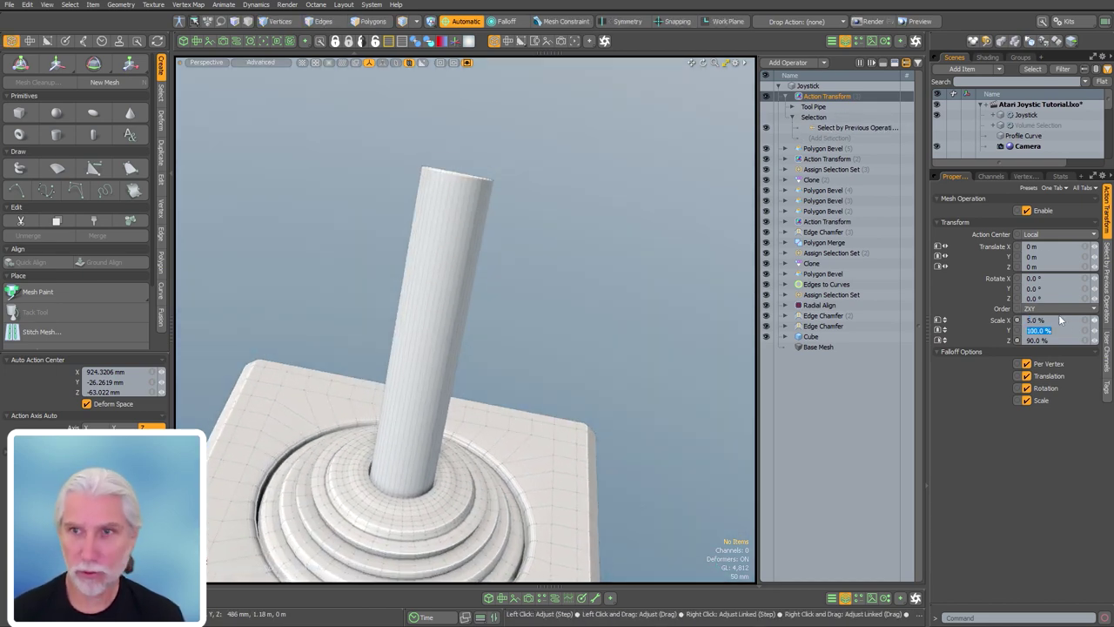
type("5")
key("Return")
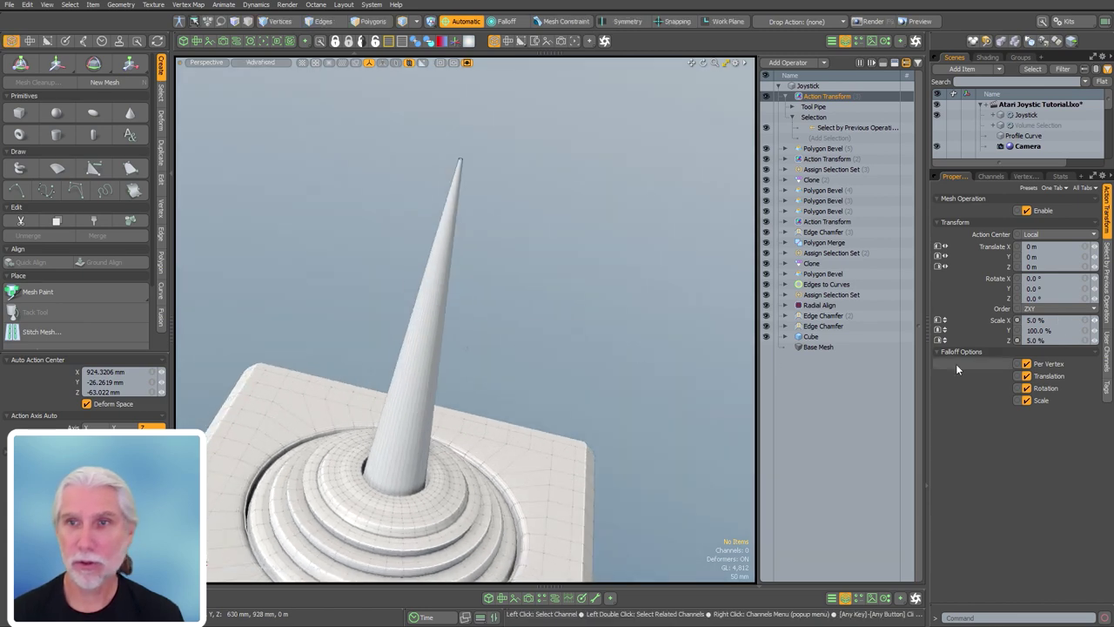
- Taper the stick's top end by setting the Action Transform's Scale X and Scale Z to 85%
left_click_drag(1060, 320, 949, 308)
type("85")
key("Tab")
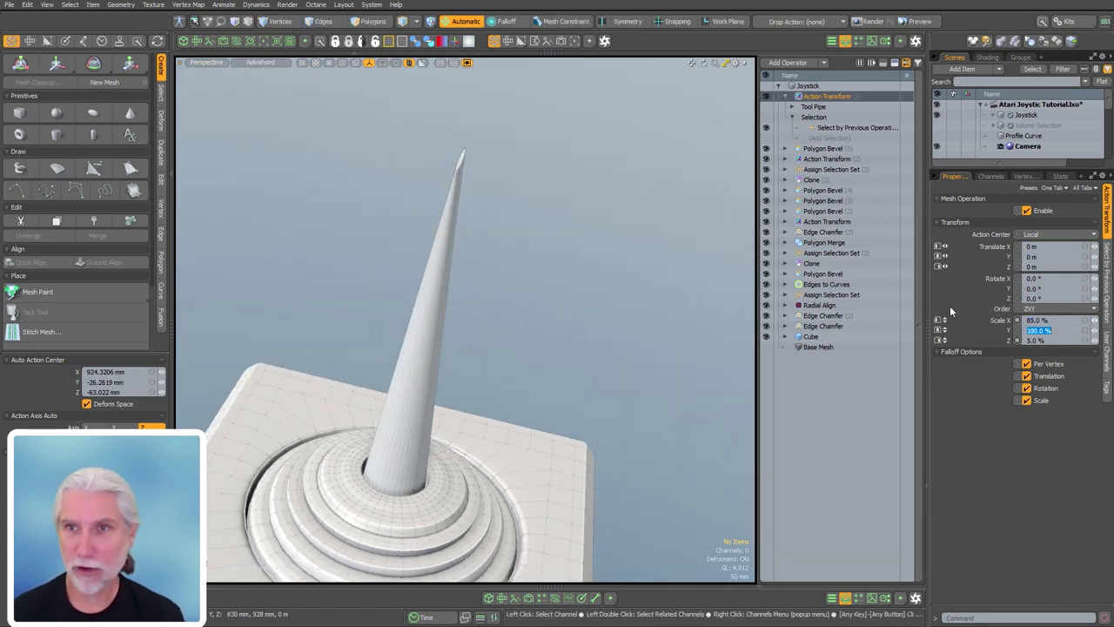
key("Tab")
type("85")
key("Return")
- Add a Radial Align operation above the Action Transform in the joystick's mesh operation stack
scroll(594, 310, "down", 3)
left_click_drag(592, 308, 488, 364, "alt")
left_click(786, 95)
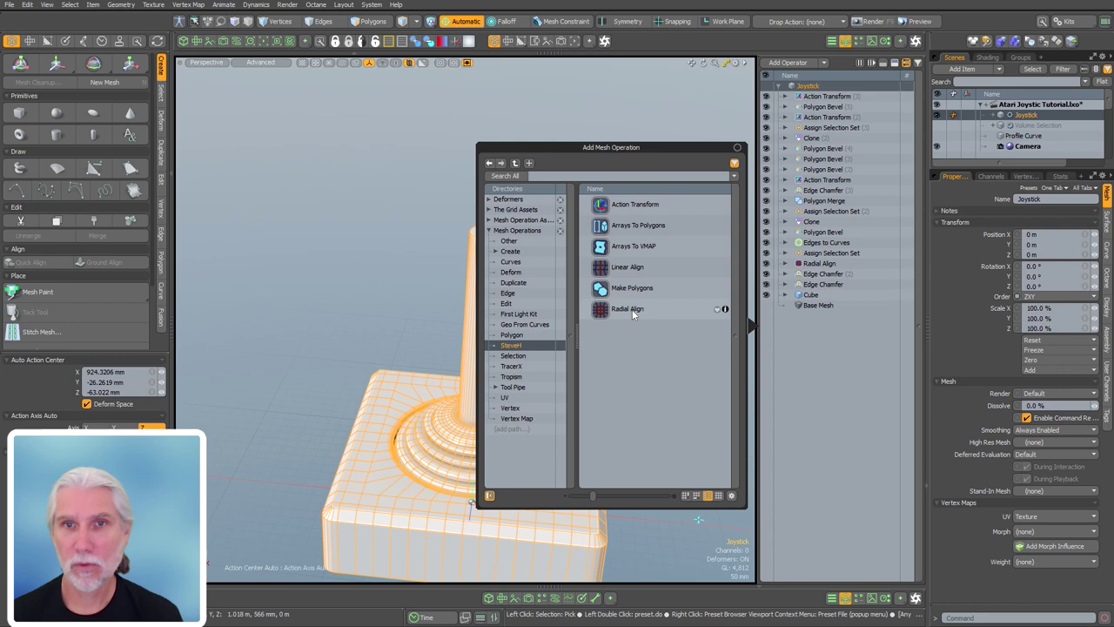
left_click(625, 313)
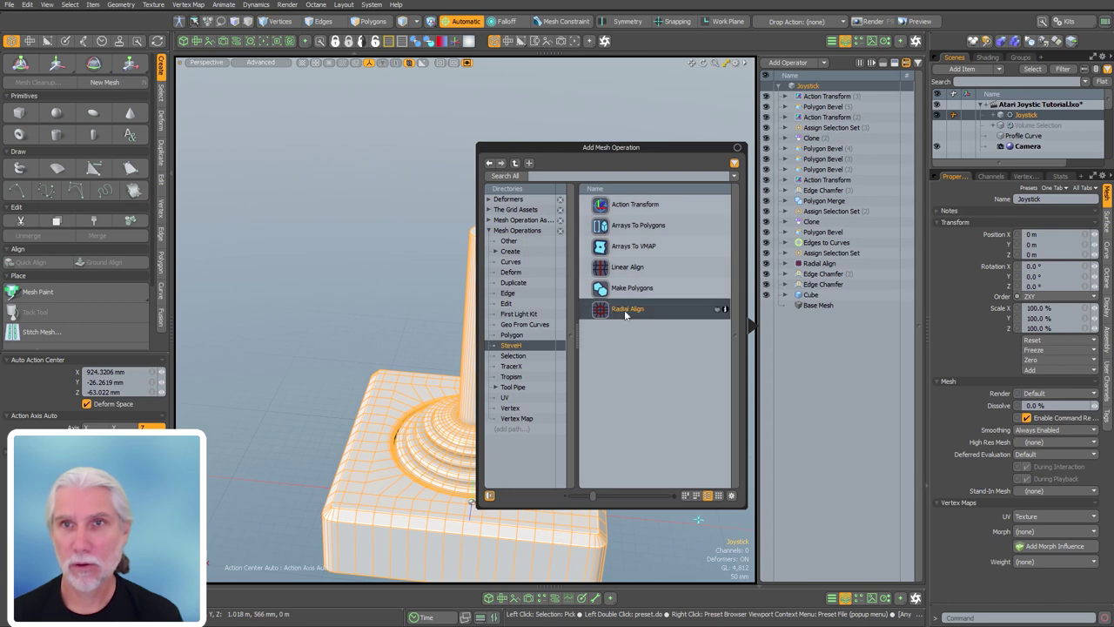
double_click(623, 310)
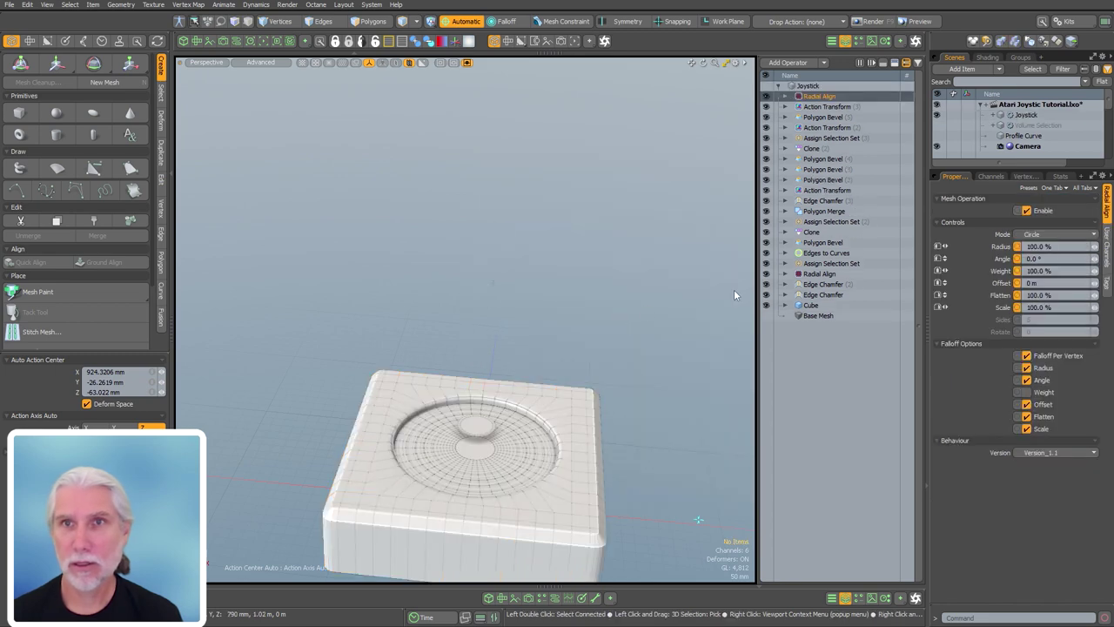
- Give the new Radial Align a Select by Previous Operation selection with source Polygon Bevel (5) and name Front
left_click(786, 96)
left_click(791, 117)
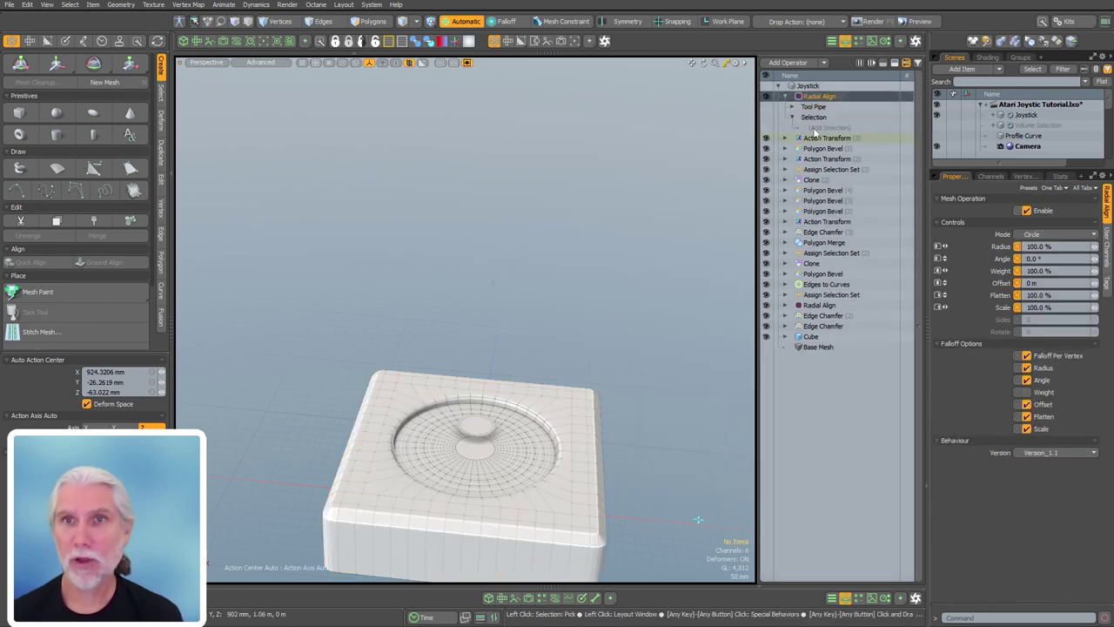
left_click(829, 128)
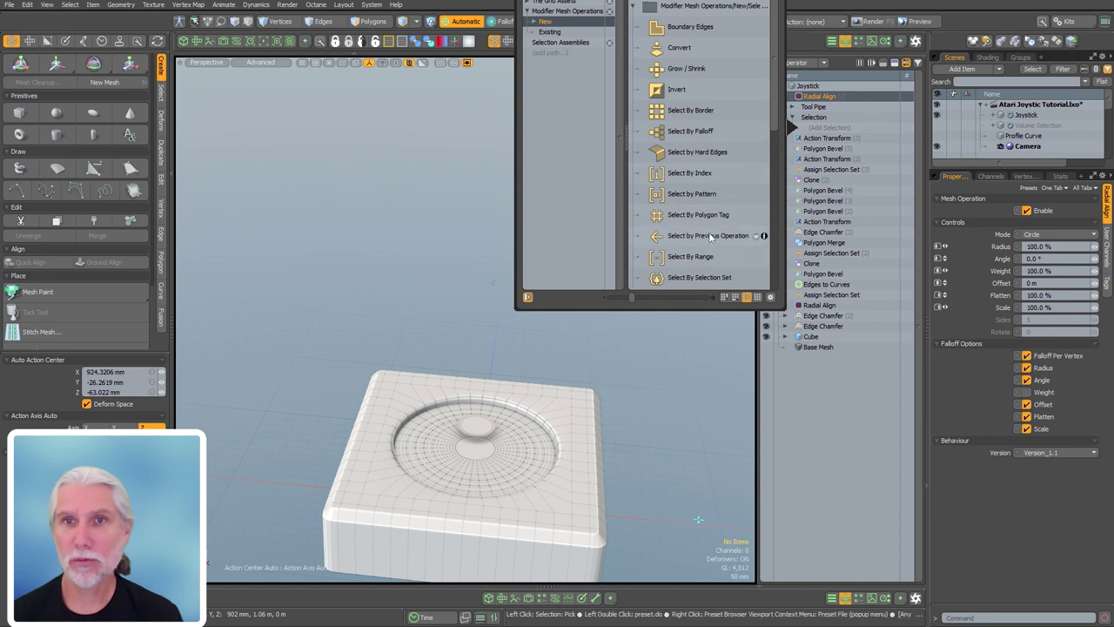
double_click(709, 234)
left_click(1040, 241)
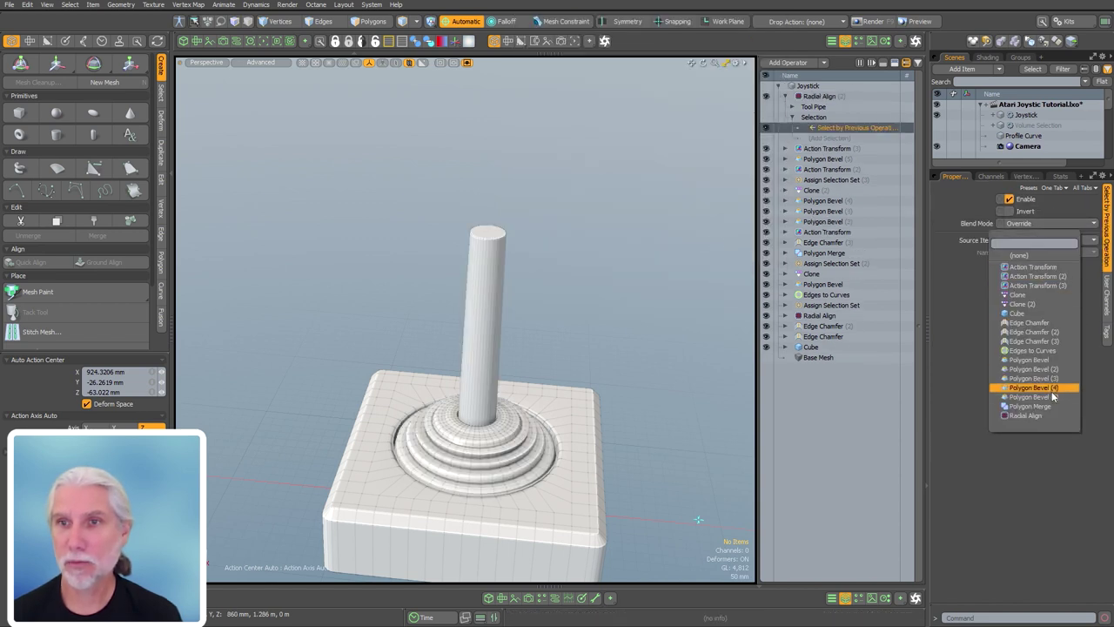
left_click(1050, 397)
left_click(1031, 252)
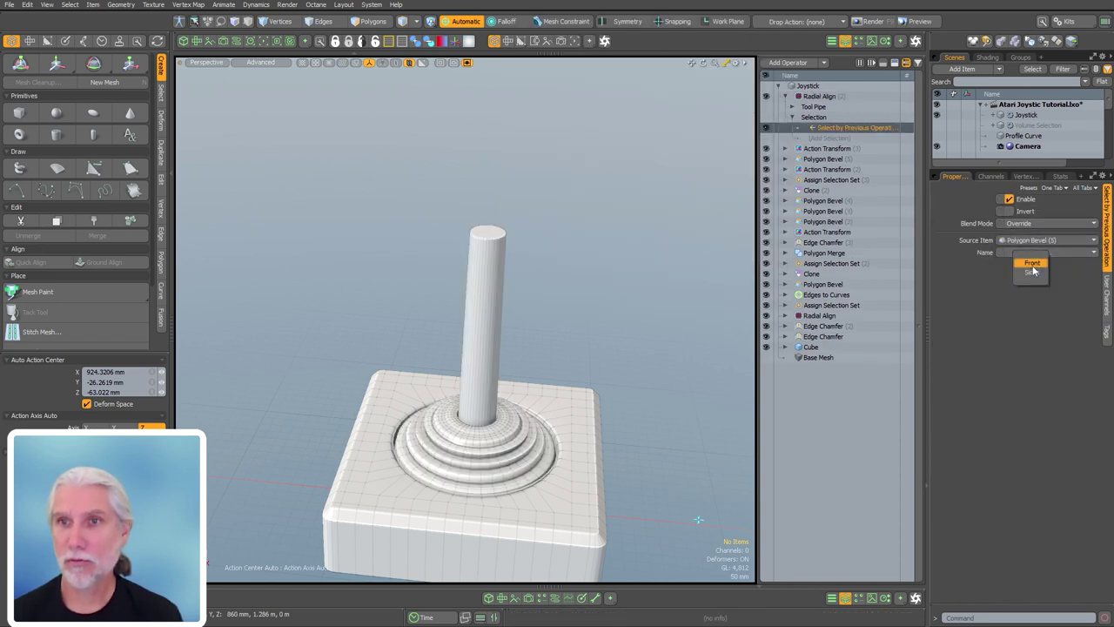
left_click(1034, 264)
- Shape the stick's top as an octagon by setting the Radial Align mode to N-Sided with 8 sides
left_click(827, 95)
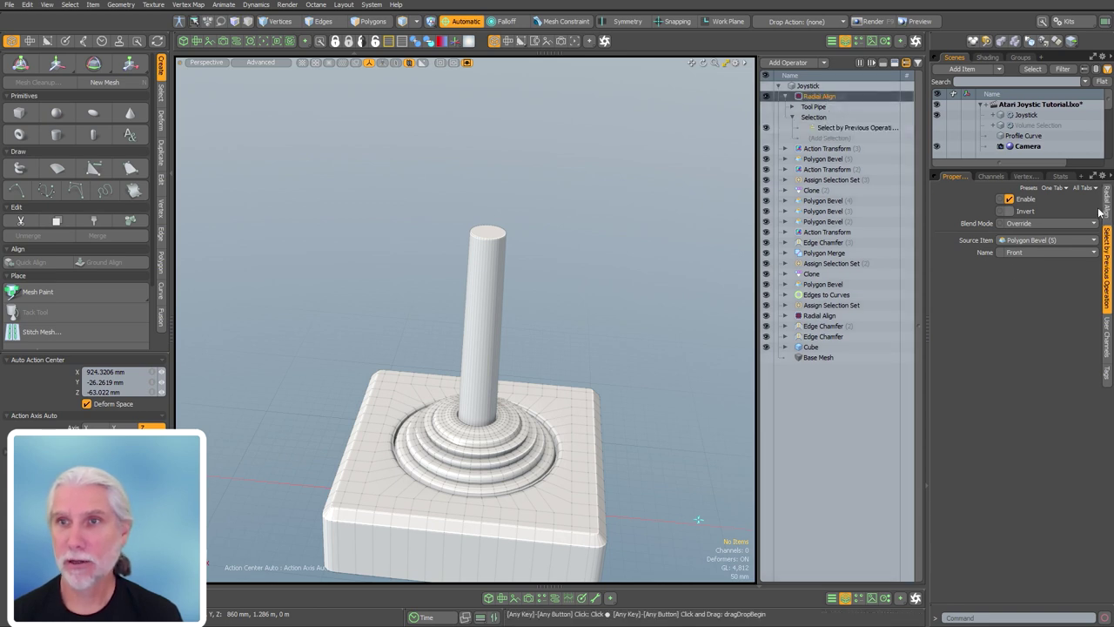
left_click(1035, 236)
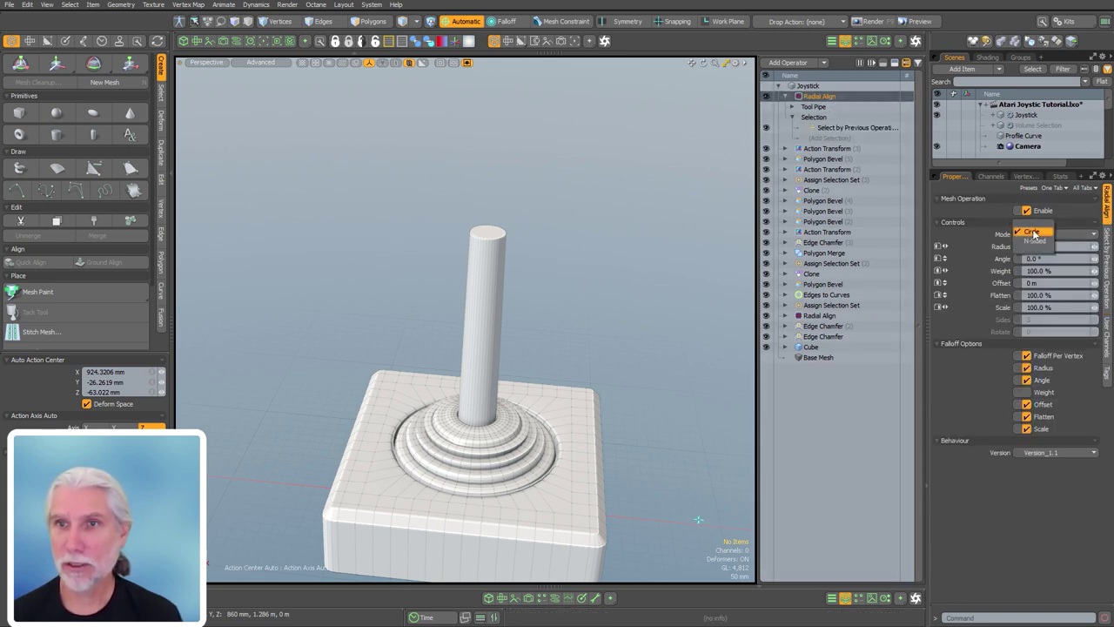
left_click(1034, 241)
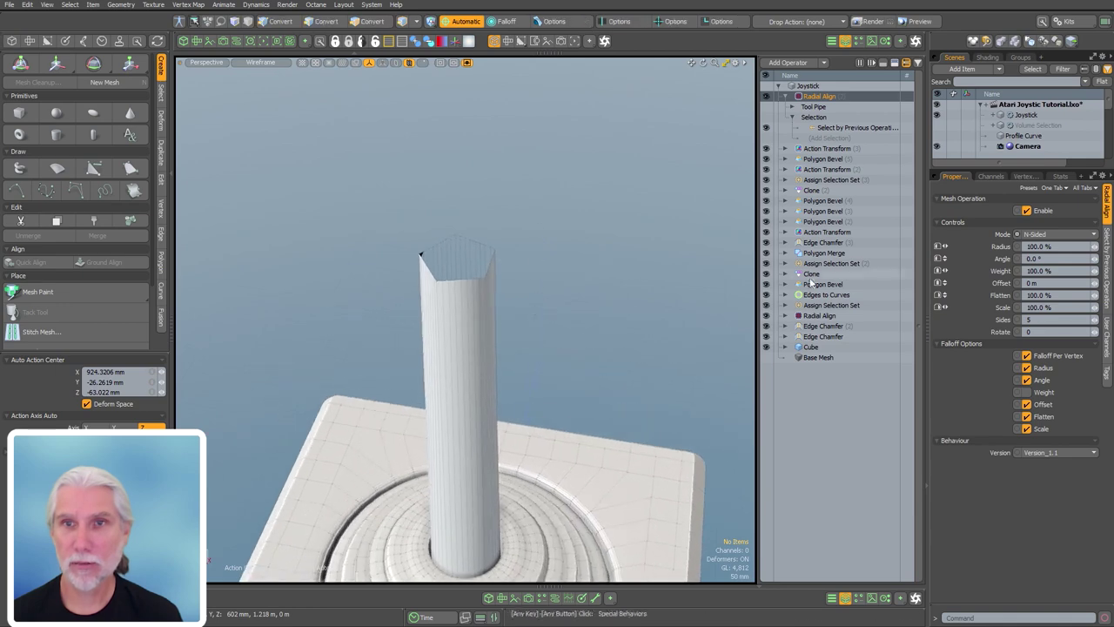
left_click(1035, 319)
type("8")
key("Return")
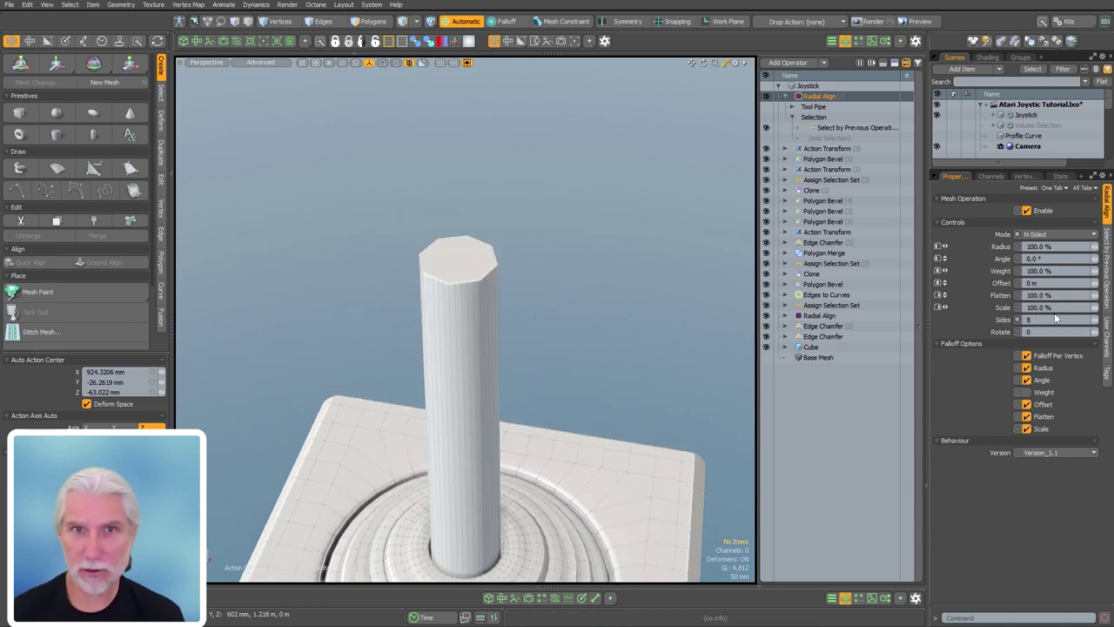
- Add a Polygon Bevel operation above the new Radial Align in the mesh operation stack
left_click_drag(443, 356, 557, 278, "alt")
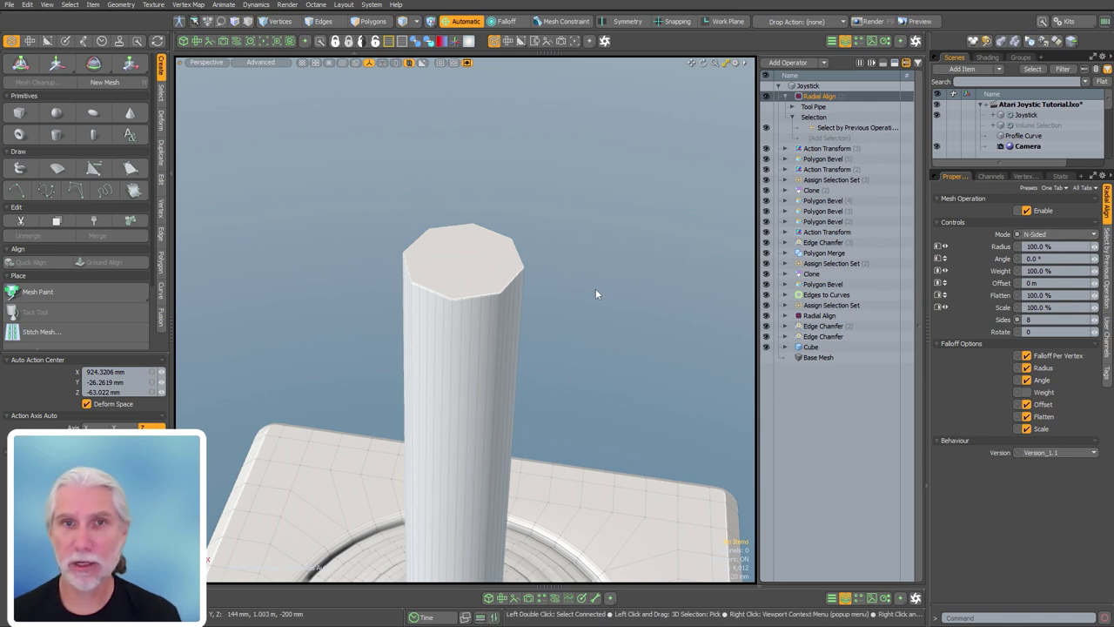
key("c")
mouse_move(607, 270)
left_mouse_down()
mouse_move(618, 269)
mouse_move(492, 251)
mouse_move(599, 256)
left_mouse_up()
left_click_drag(540, 308, 498, 260, "alt")
left_click_drag(498, 259, 453, 263, "ctrl+alt")
left_click_drag(452, 263, 522, 261, "alt")
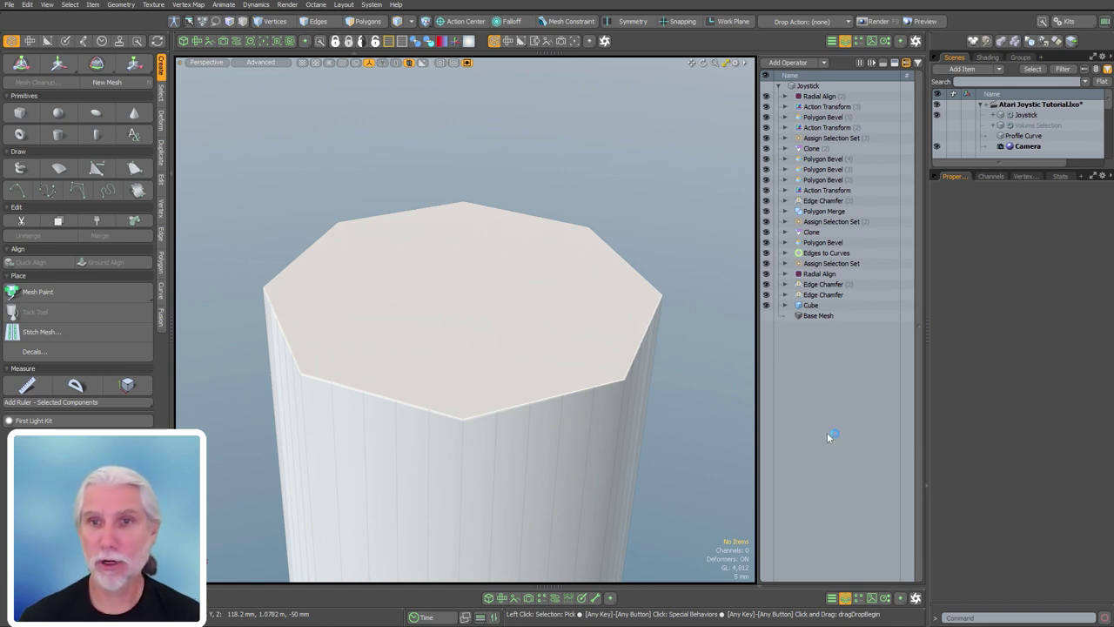
double_click(826, 434)
type("po")
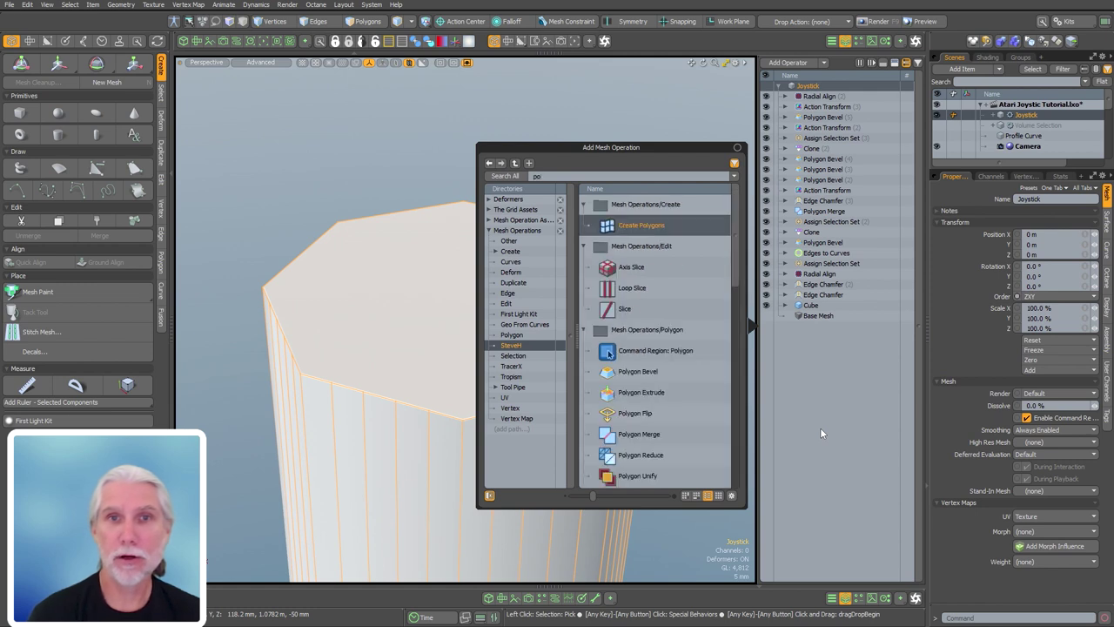
type("lygon bev")
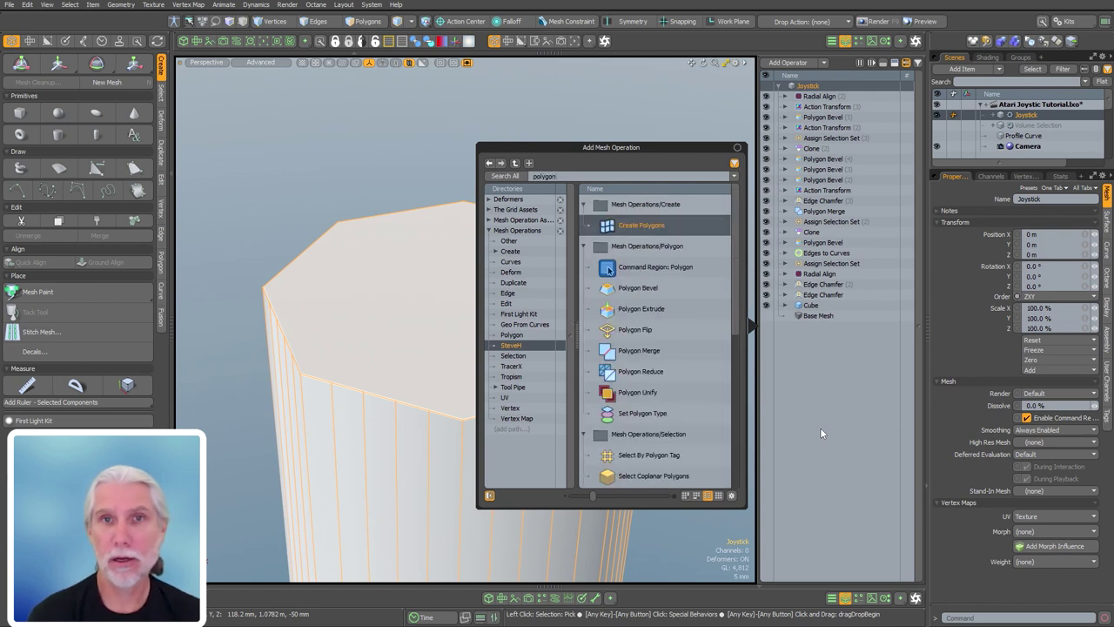
key("Return")
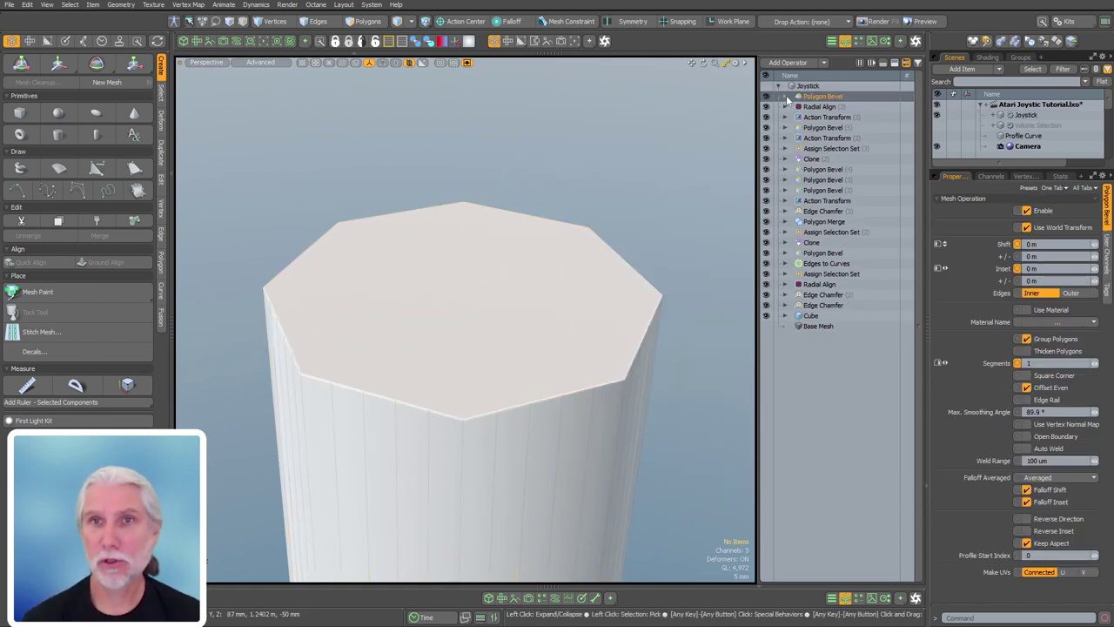
- Give the new Polygon Bevel a Select by Previous Operation selection with source Radial Align (2) and name All
left_click(785, 95)
left_click(818, 128)
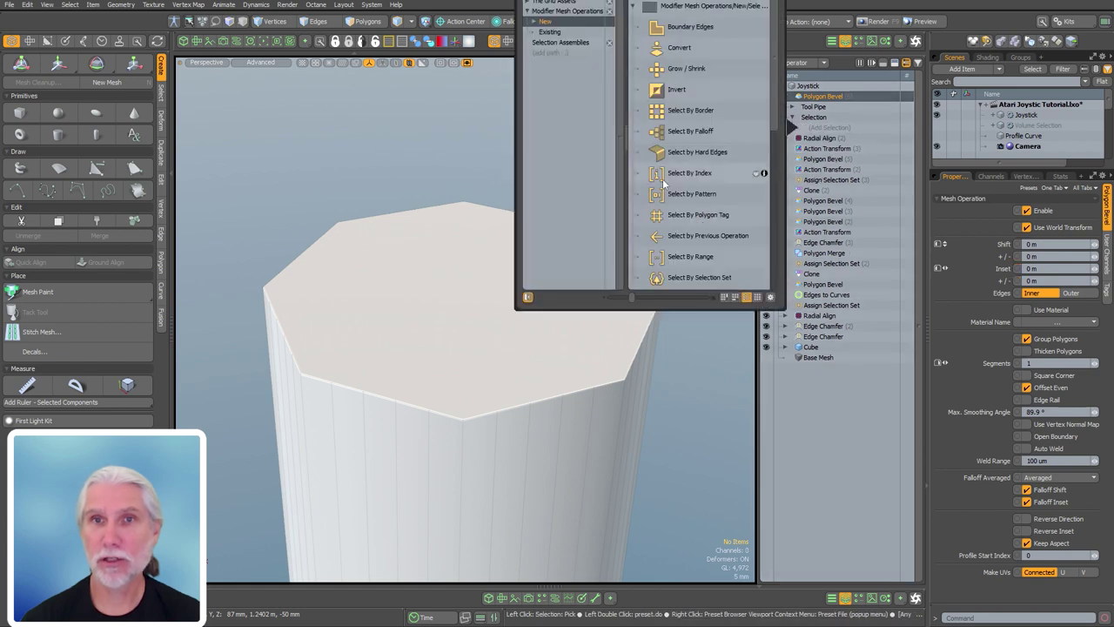
double_click(701, 235)
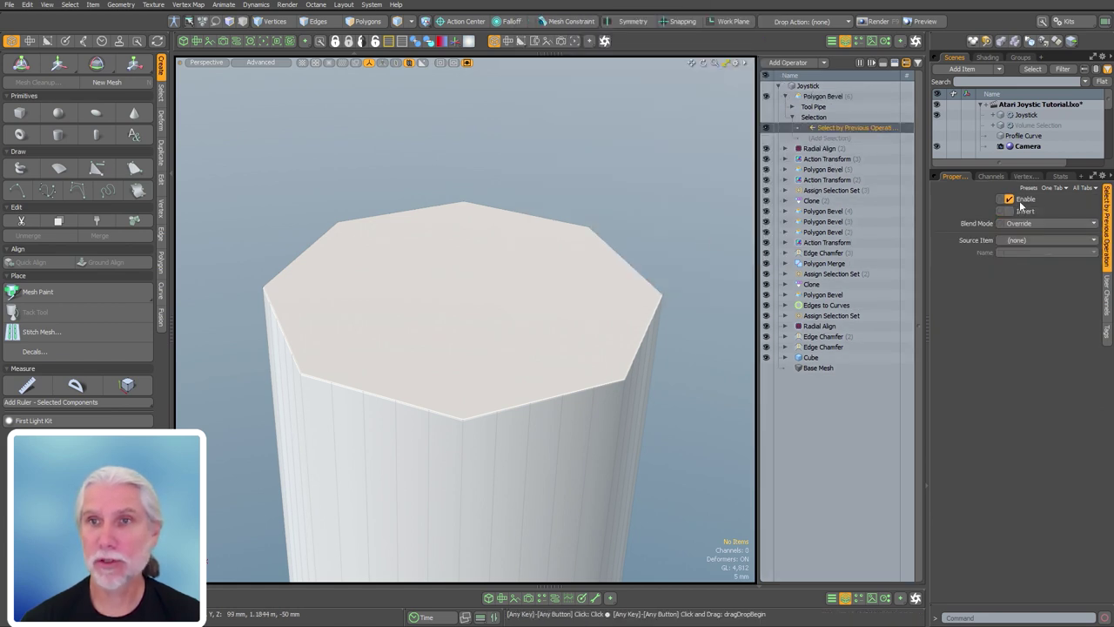
left_click(1022, 242)
left_click(1034, 425)
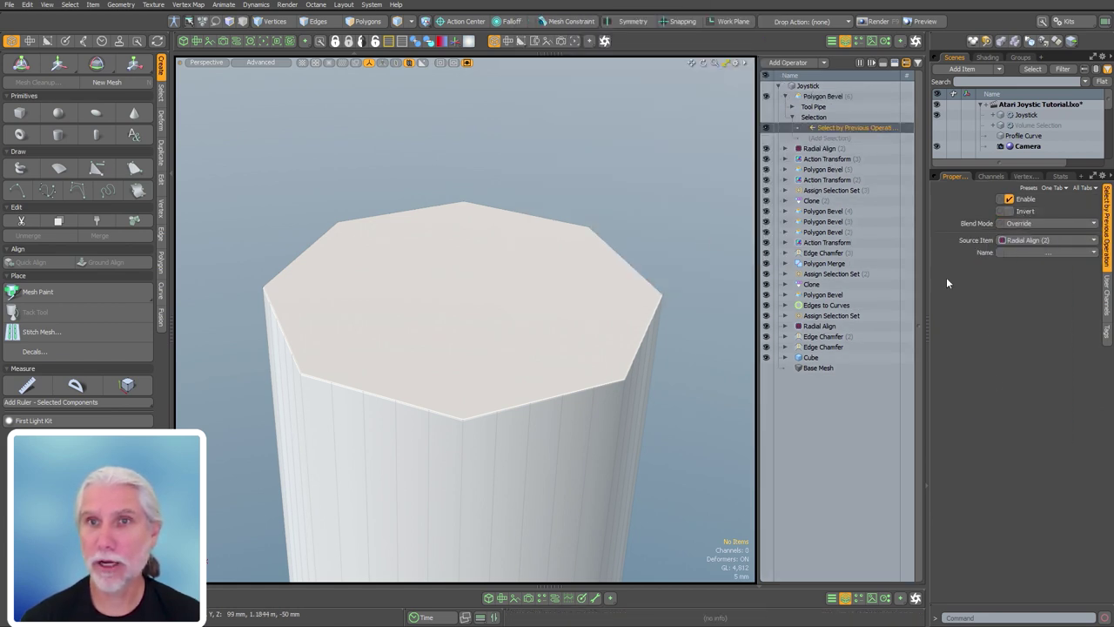
left_click(1042, 263)
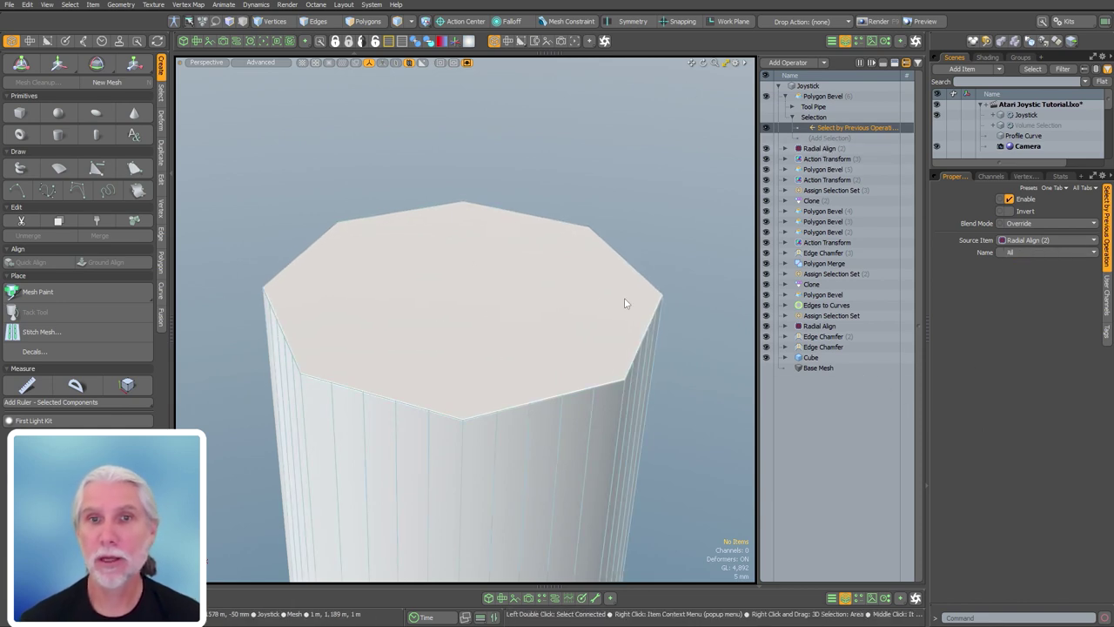
- Haul the Polygon Bevel's Inset on the stick's octagonal top to about 17.7 mm
left_click(821, 97)
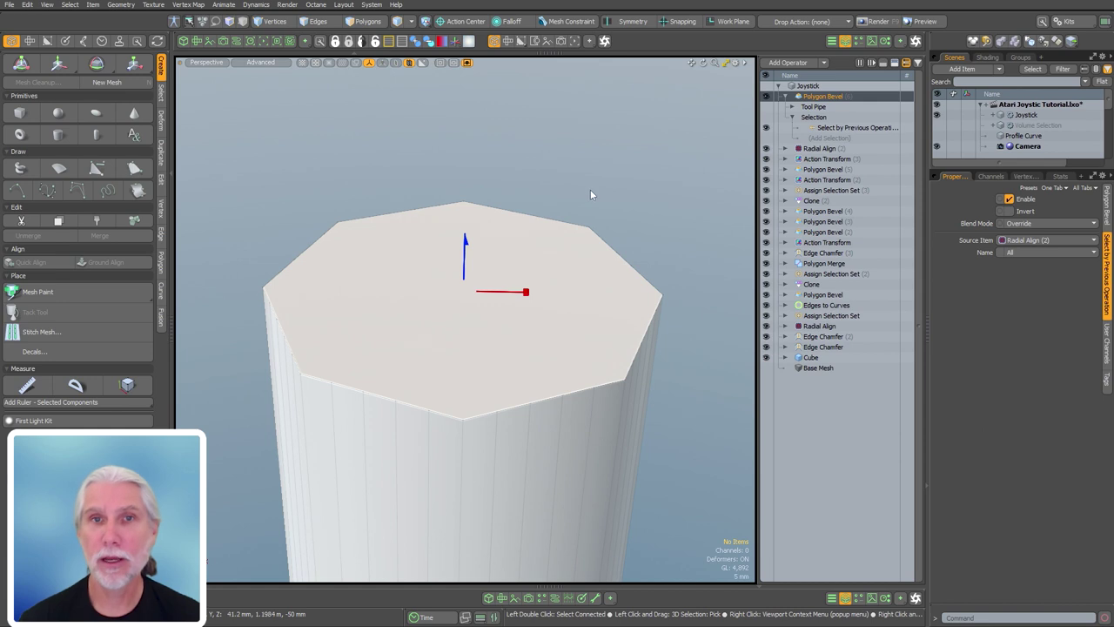
key("b")
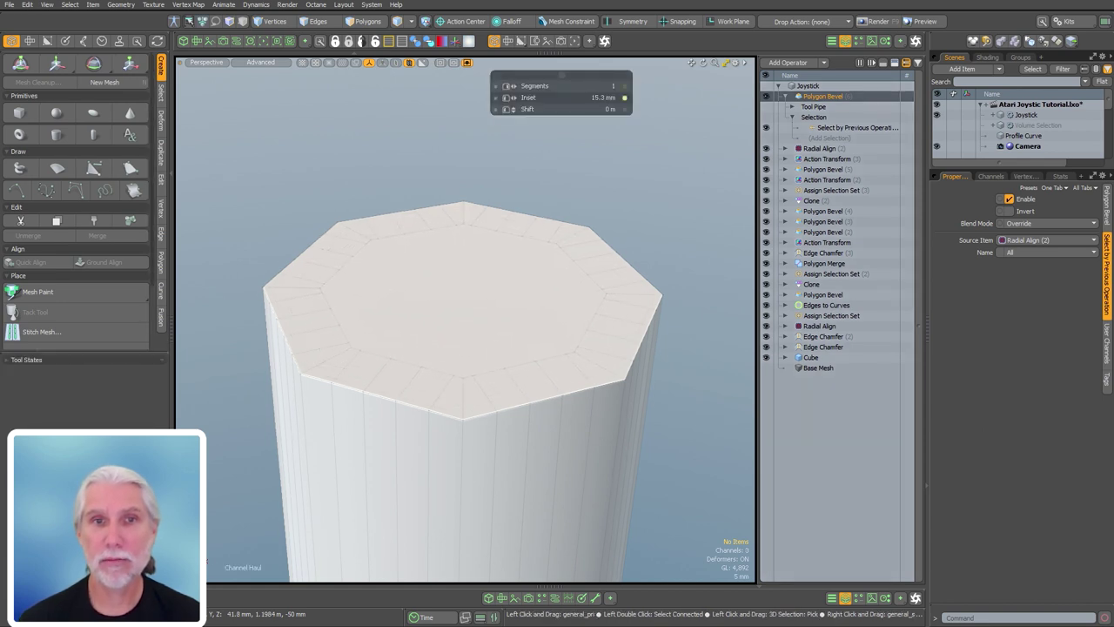
left_click(790, 104)
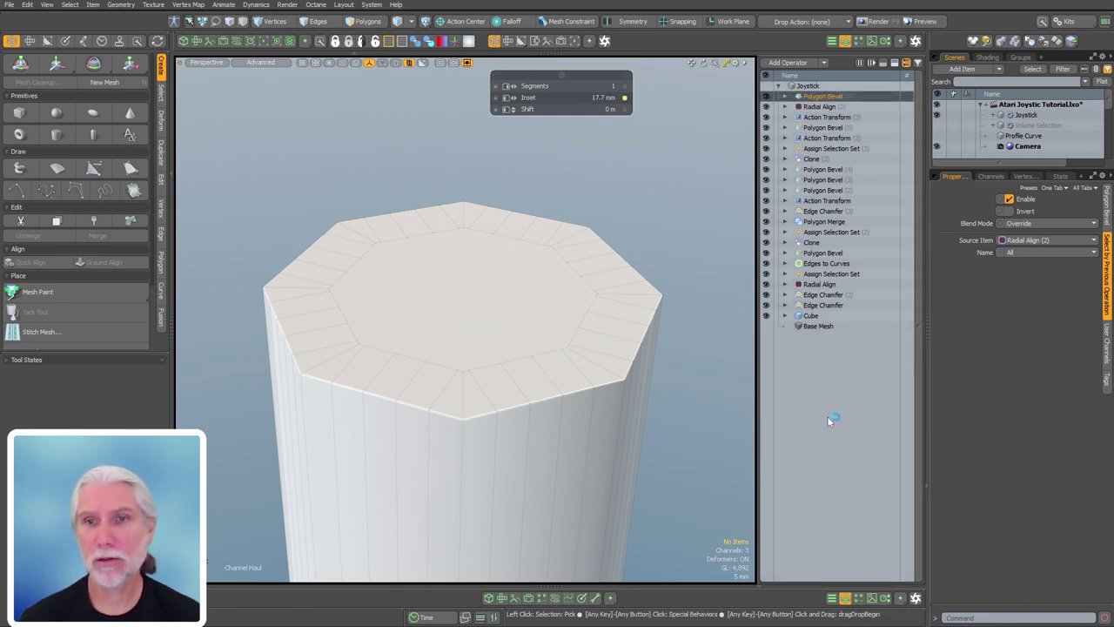
- Add an Edge Chamfer operation above the newest Polygon Bevel and give it a Select by Previous Operation selection
type("edge c")
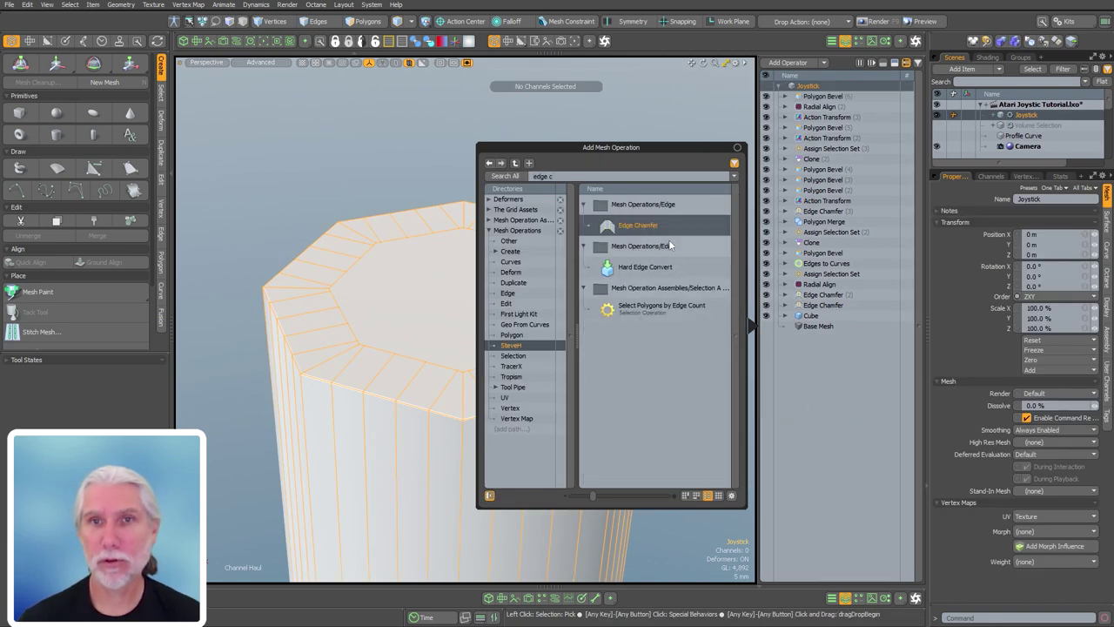
double_click(717, 225)
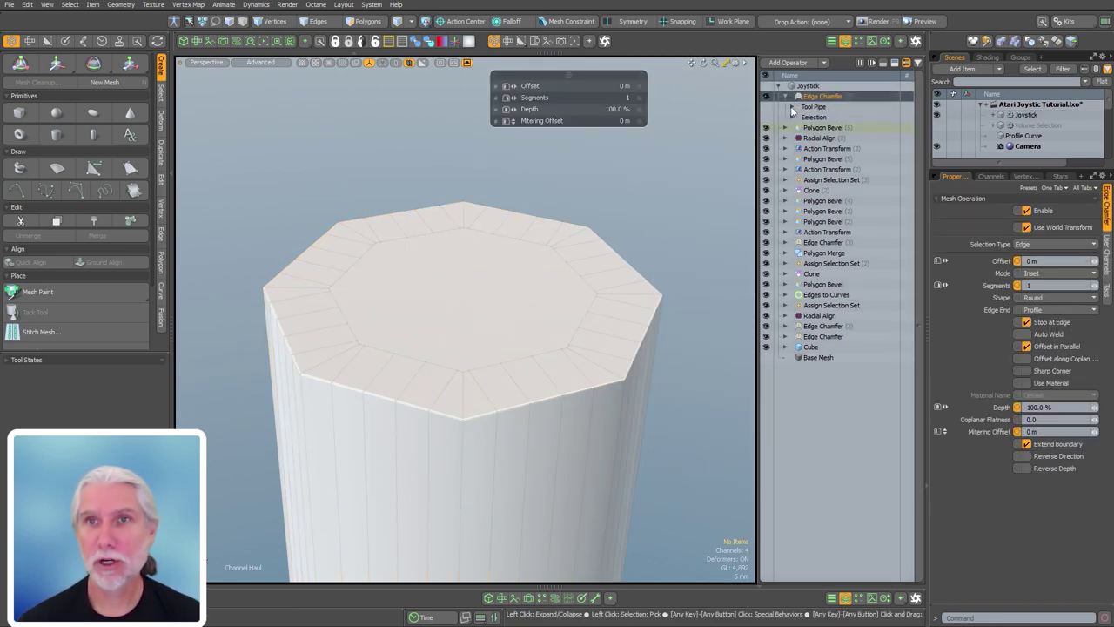
left_click(789, 116)
left_click(826, 127)
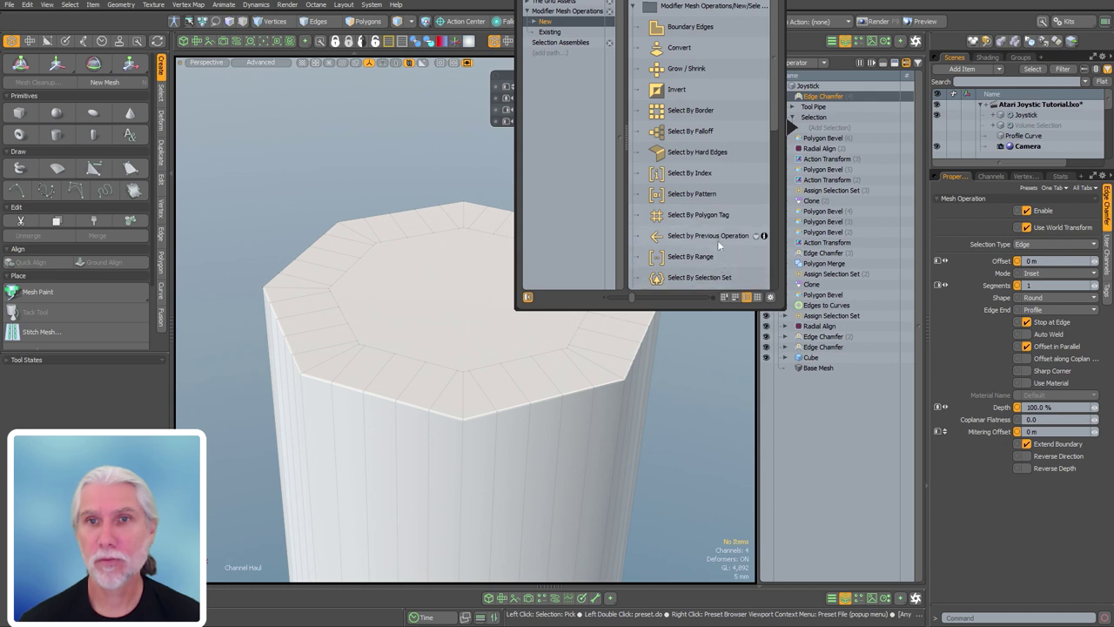
double_click(718, 241)
- Set the Edge Chamfer selection's source item to Polygon Bevel (5) and its name to Front
left_click(1040, 240)
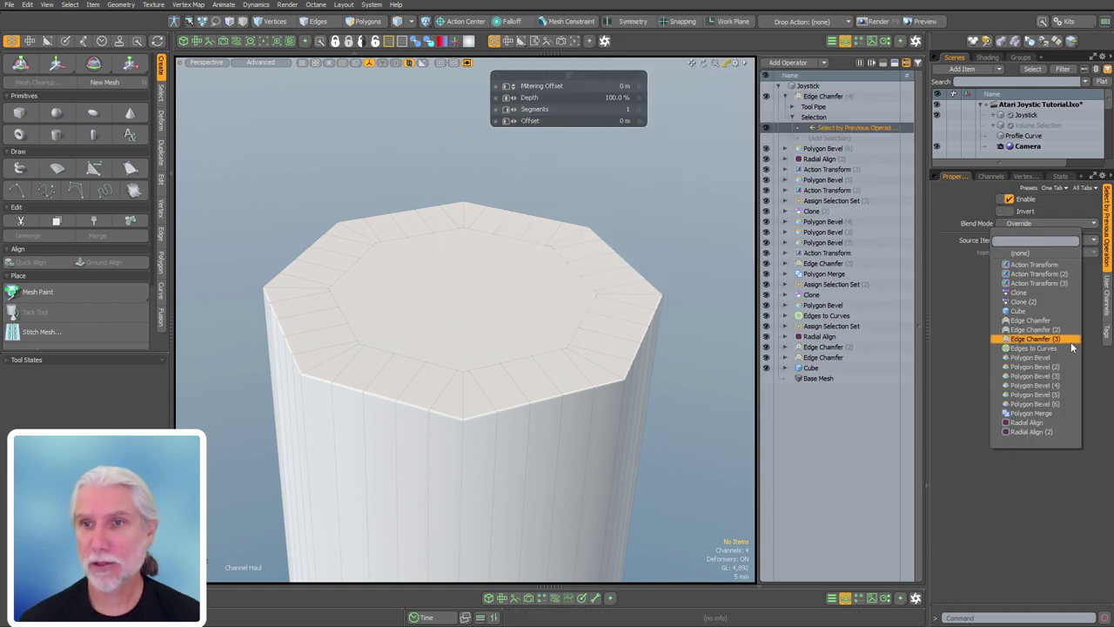
left_click(1066, 395)
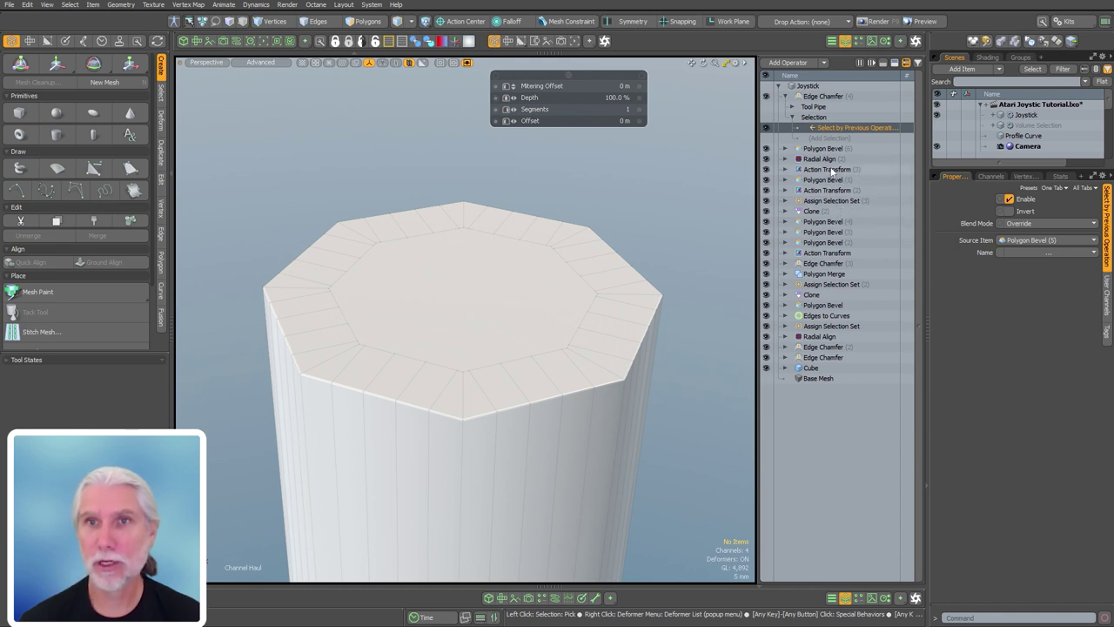
left_click(1051, 251)
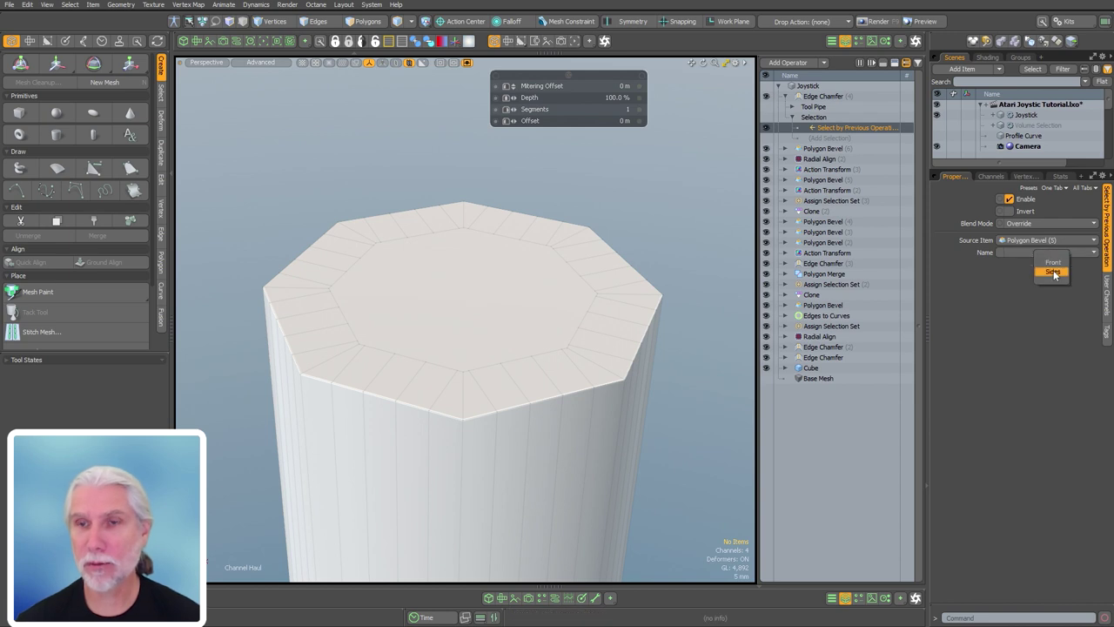
left_click(1053, 262)
- Haul the Edge Chamfer's Offset to 5 mm and its Segments to 4 around the stick's octagonal rim
left_click(823, 96)
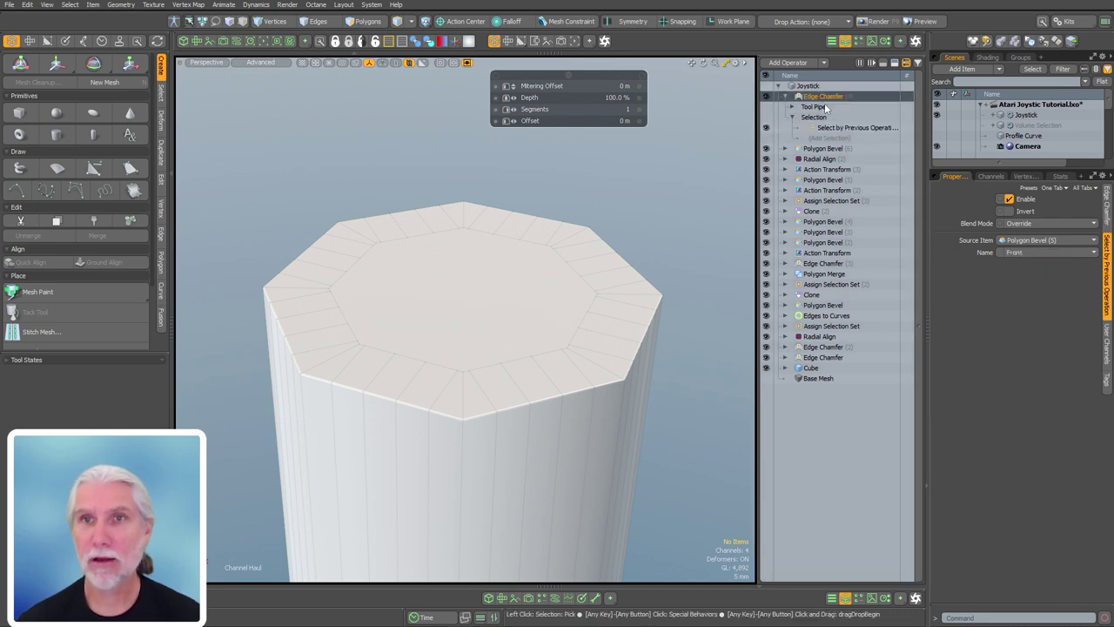
left_click_drag(612, 188, 641, 186)
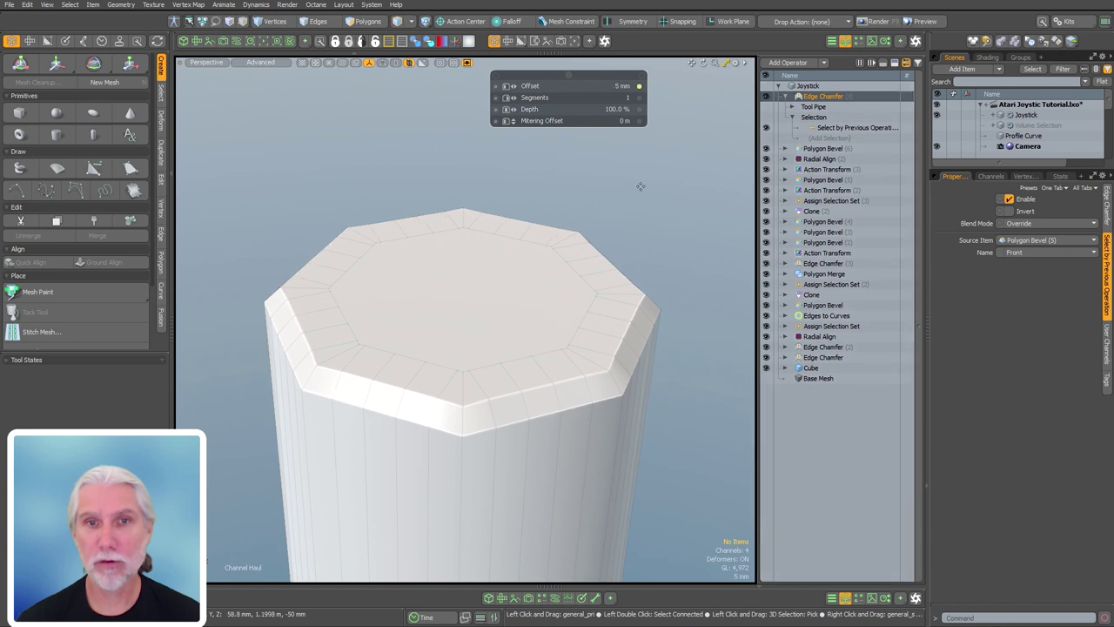
middle_click_drag(631, 197, 658, 203)
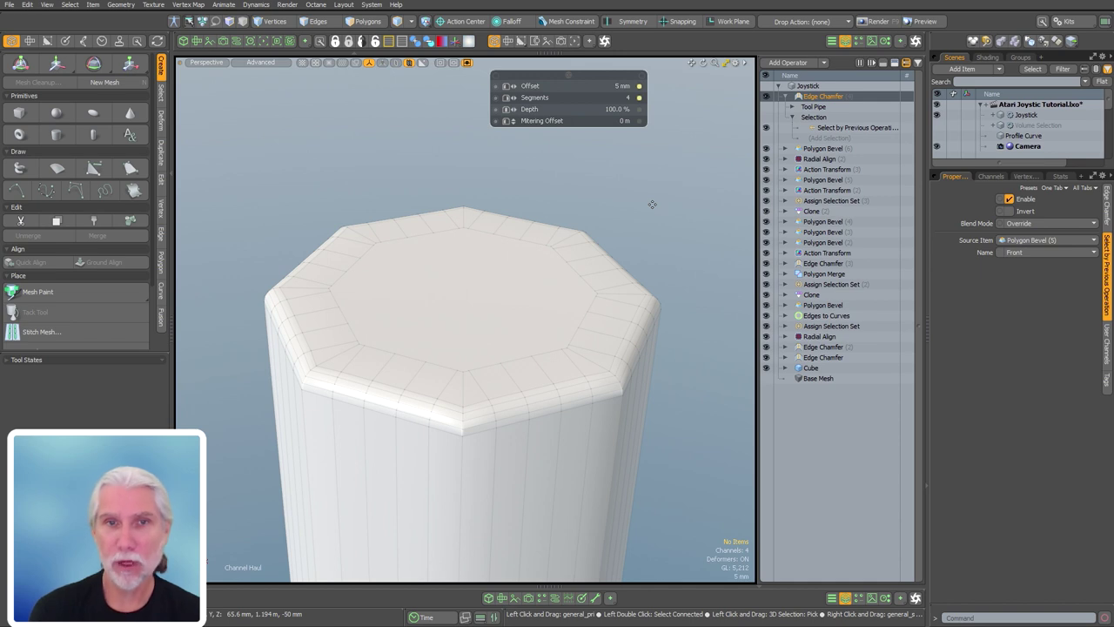
- Examine the stick's top at the earlier Polygon Bevel (5) stage of the stack, then return to the new Edge Chamfer
left_click(829, 181)
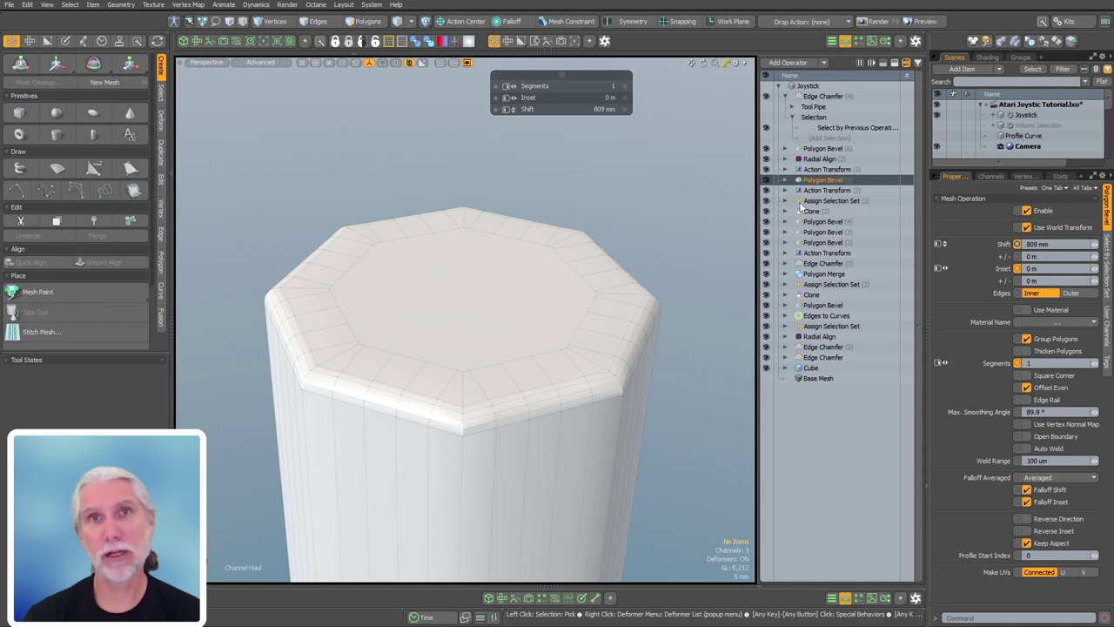
left_click(895, 64)
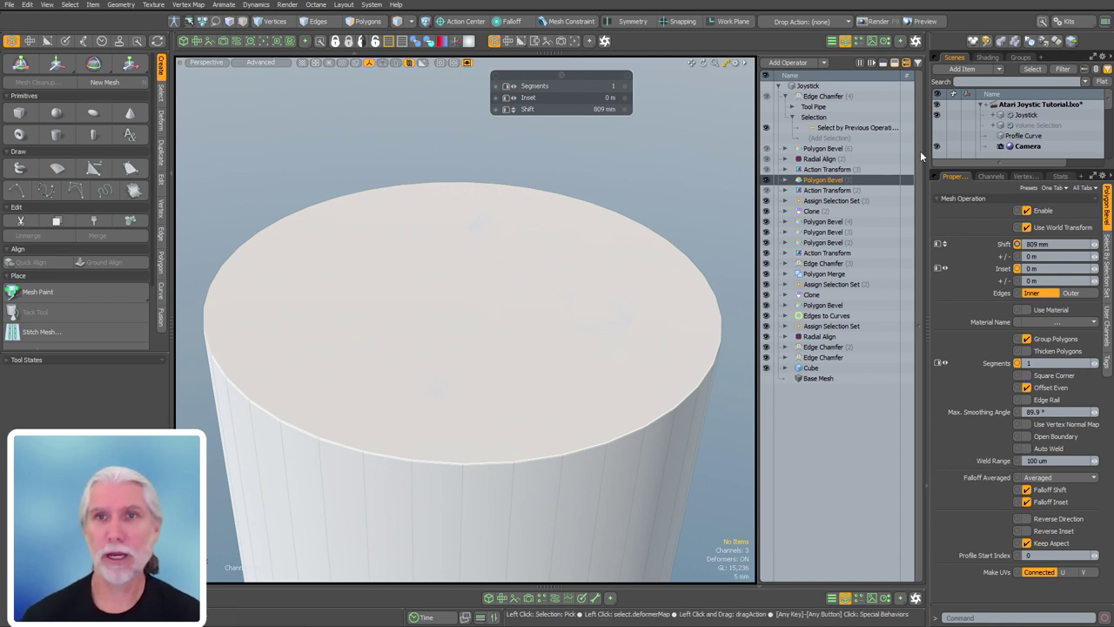
left_click(829, 95)
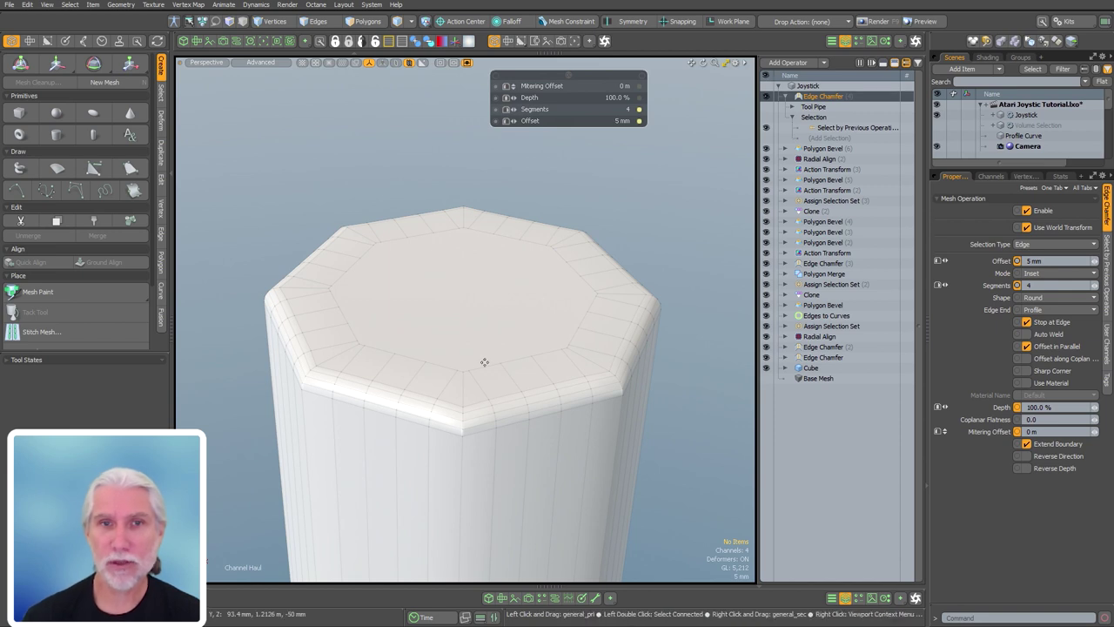
- Collapse the Edge Chamfer and add a Spike operation above it in the mesh operation stack
left_click(786, 96)
left_click(790, 444)
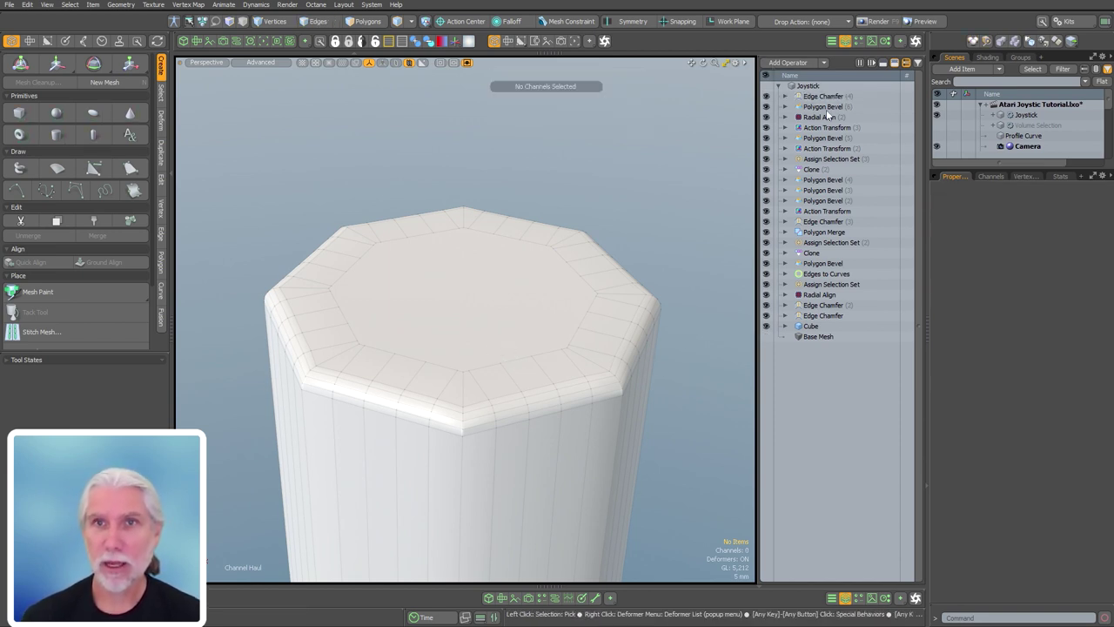
double_click(815, 422)
type("spike")
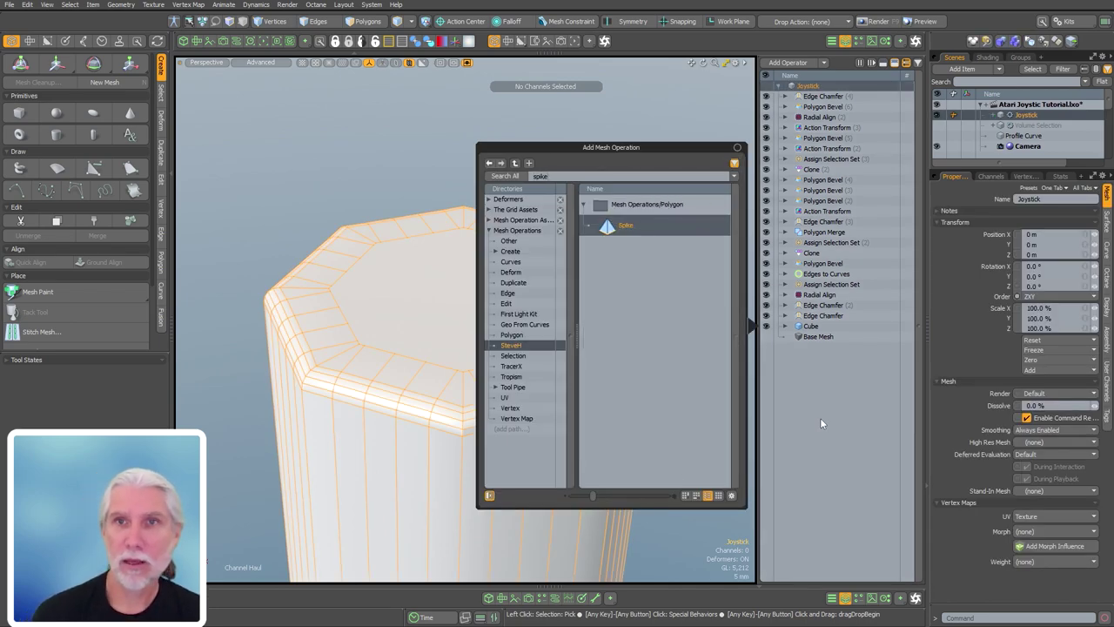
key("Return")
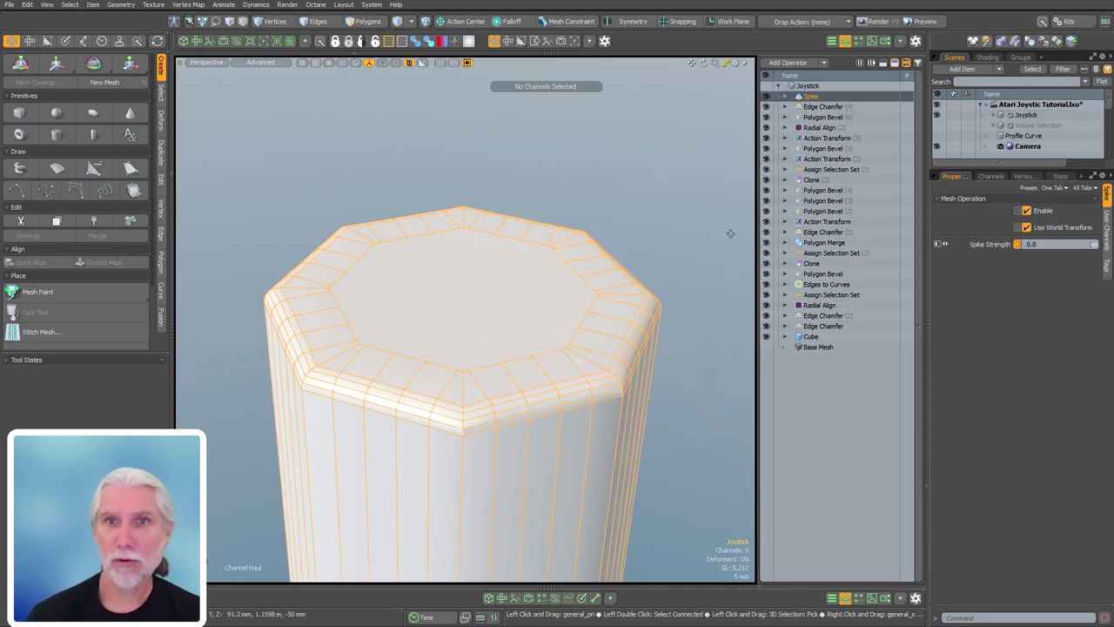
- Give the Spike a Select by Previous Operation selection with source Polygon Bevel (5) and name Front
left_click(785, 95)
left_click(792, 117)
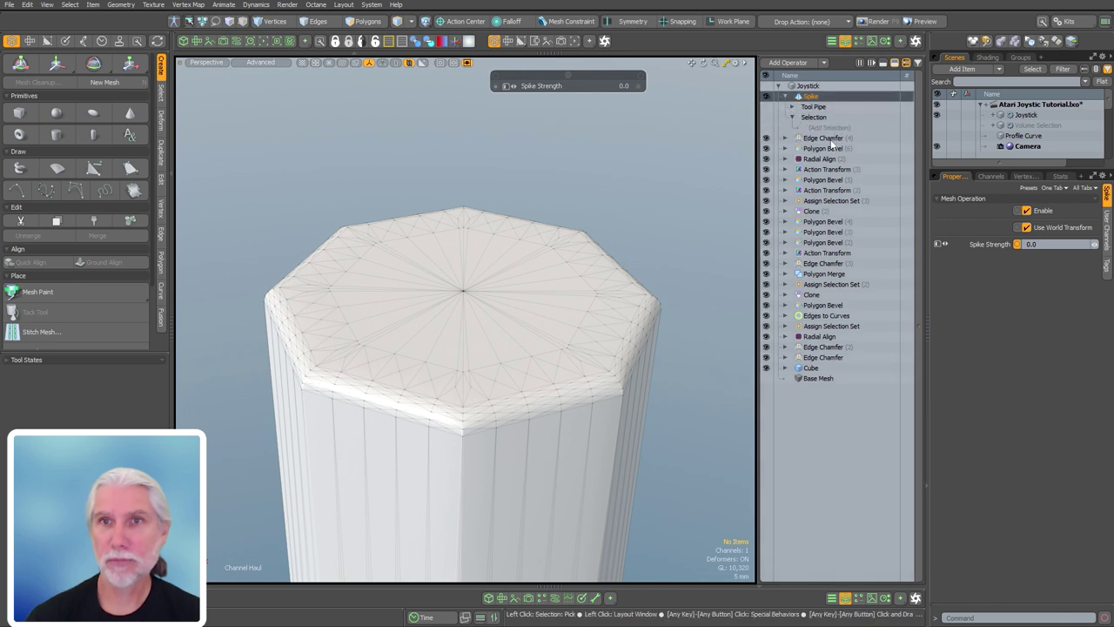
double_click(829, 129)
double_click(707, 231)
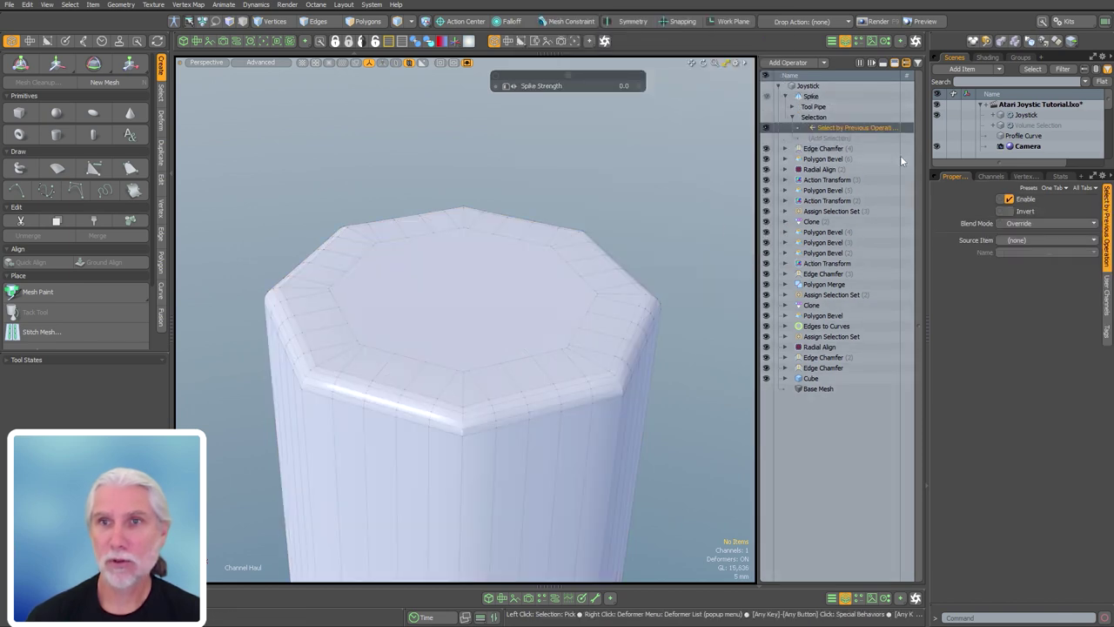
left_click(1049, 240)
left_click(1044, 403)
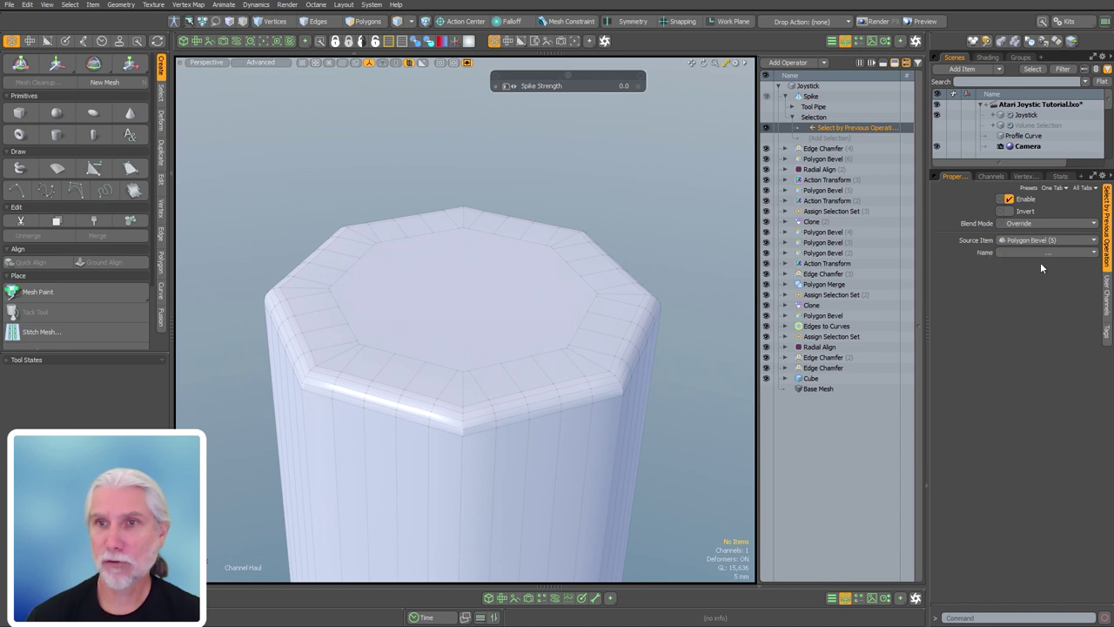
left_click(1036, 251)
left_click(1041, 264)
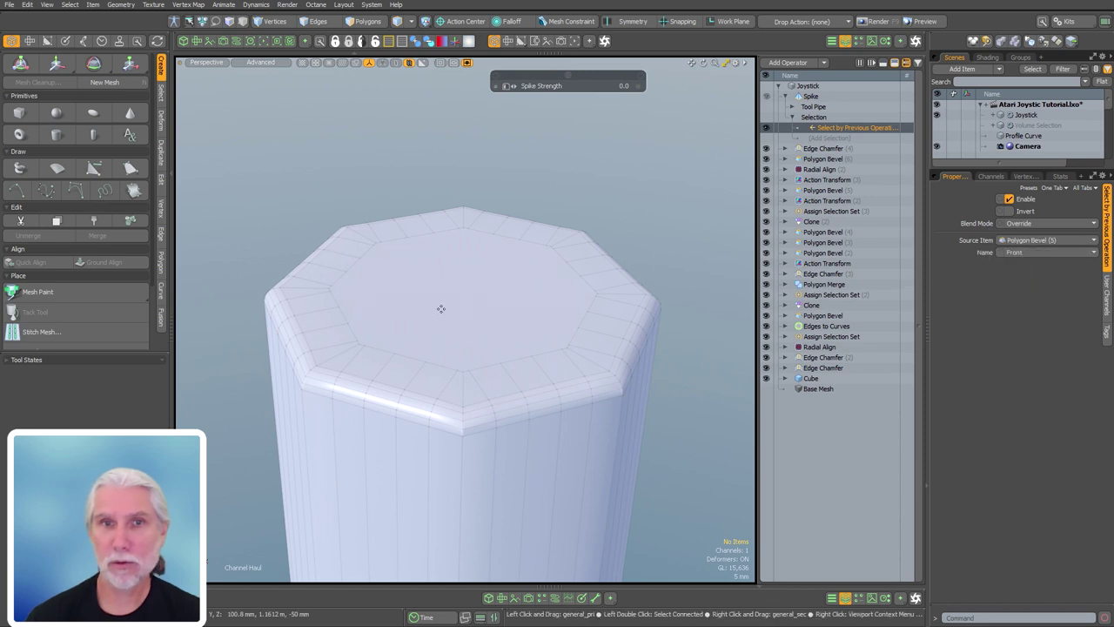
- Change the Spike selection's source item to Polygon Bevel (6) and collapse the Spike in the stack
left_click(810, 96)
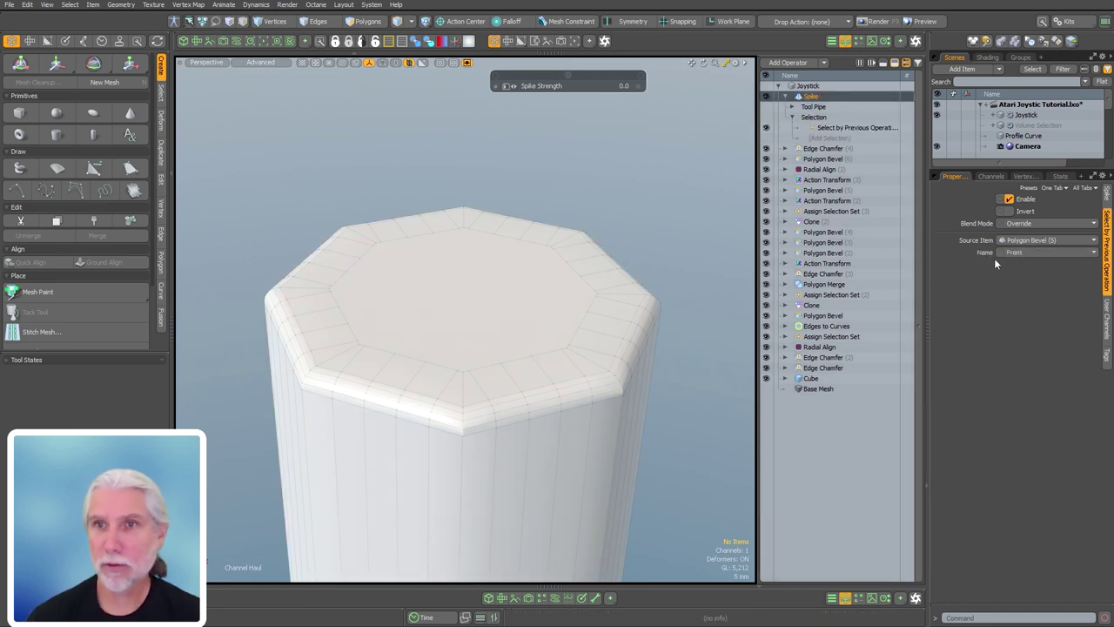
left_click(1040, 240)
left_click(1036, 248)
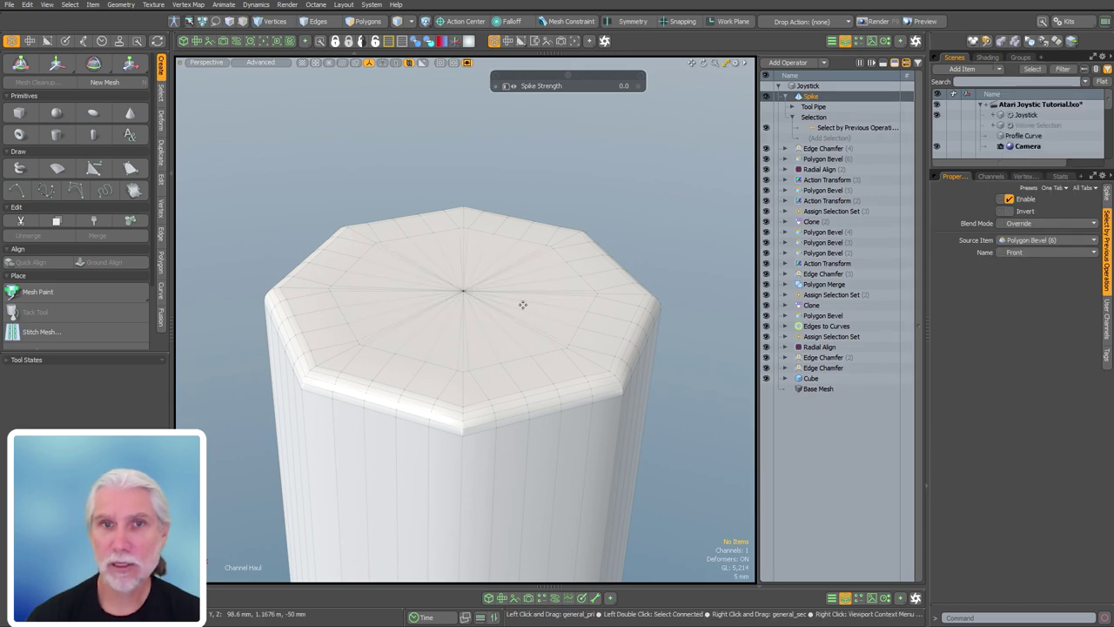
left_click(785, 97)
- Inspect the whole joystick in perspective and from directly above
scroll(497, 374, "down", 10)
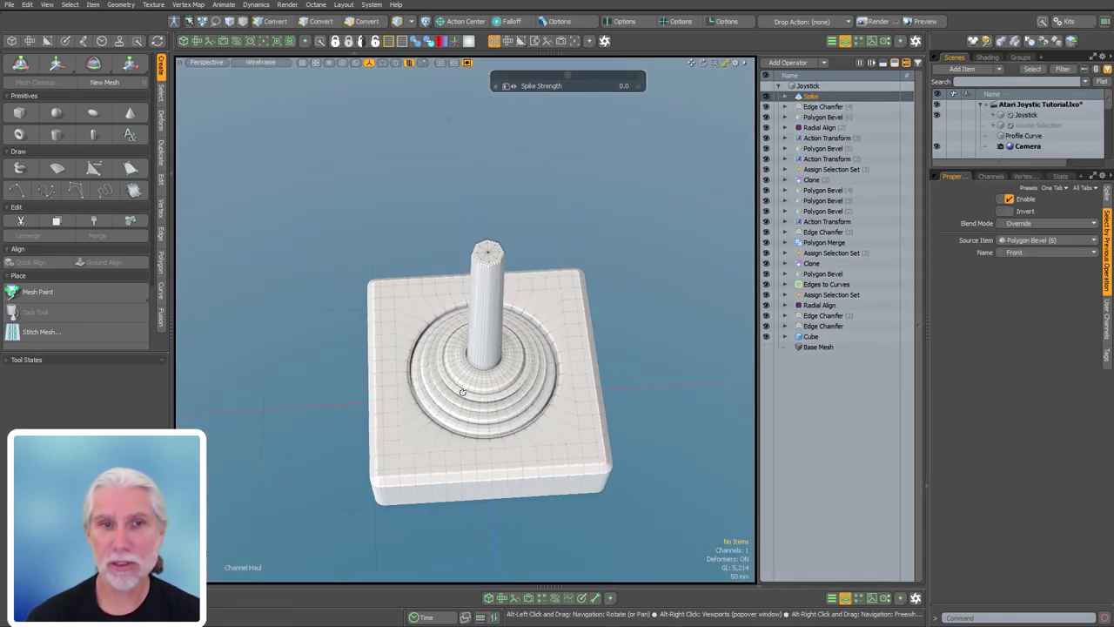
left_click_drag(463, 390, 538, 458, "alt")
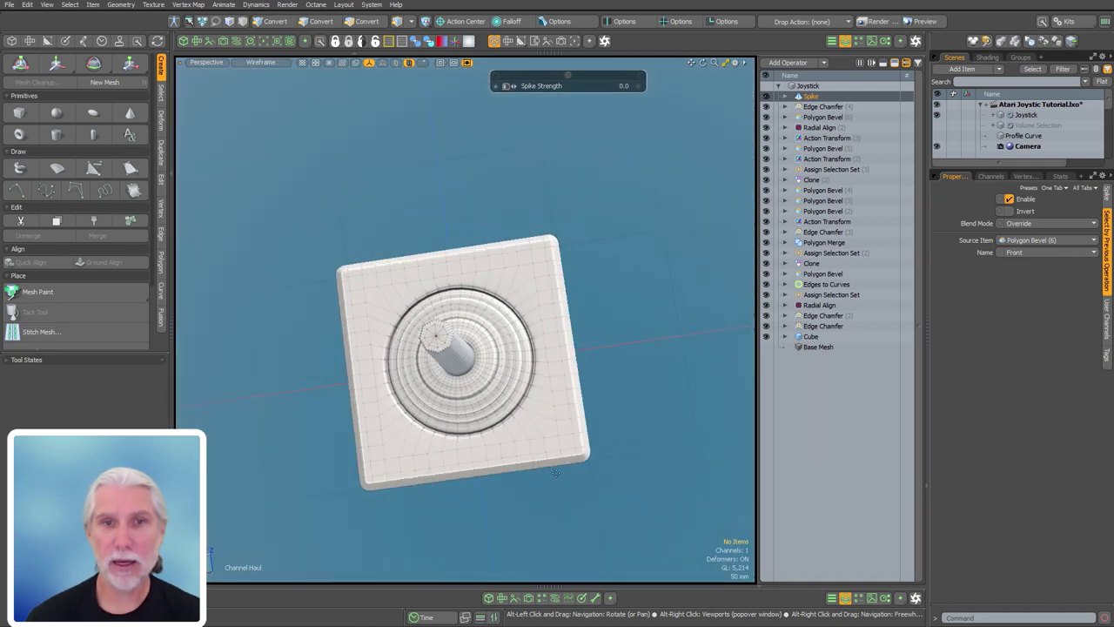
key("KP_1")
left_click_drag(485, 228, 484, 268, "alt")
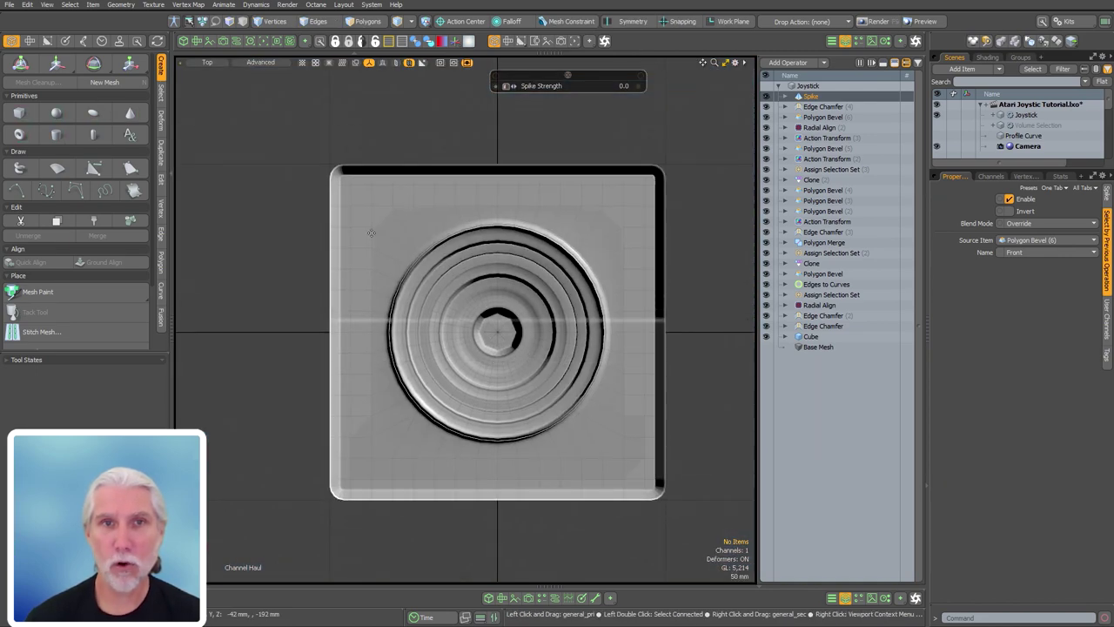
key("space")
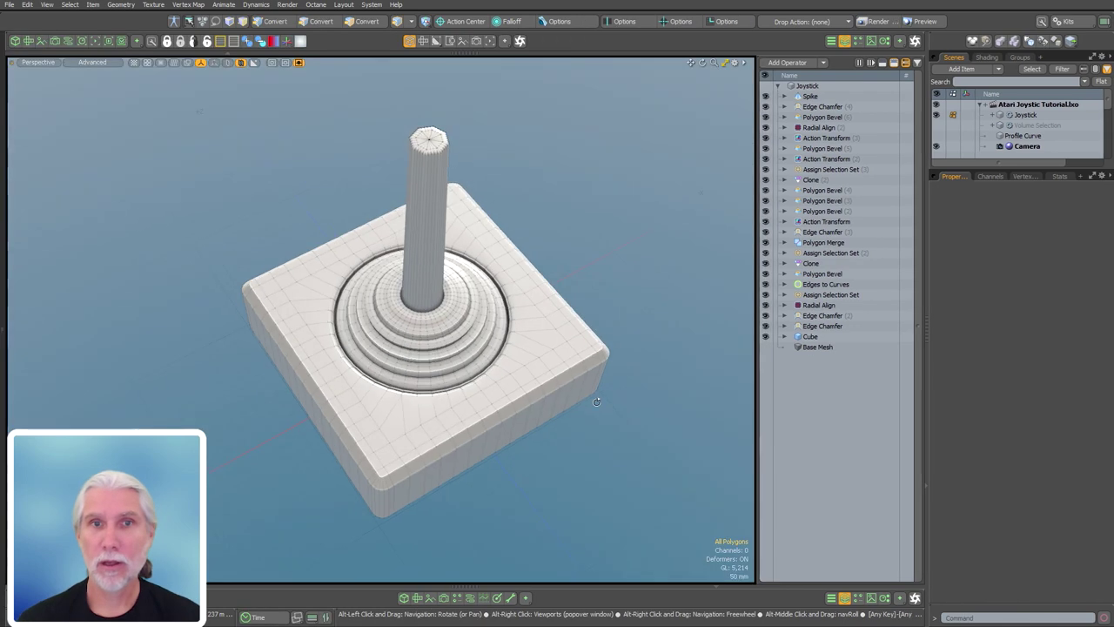
- Switch to polygon mode and add a Primitive Slice operation above the Spike in the mesh operation stack
key("3")
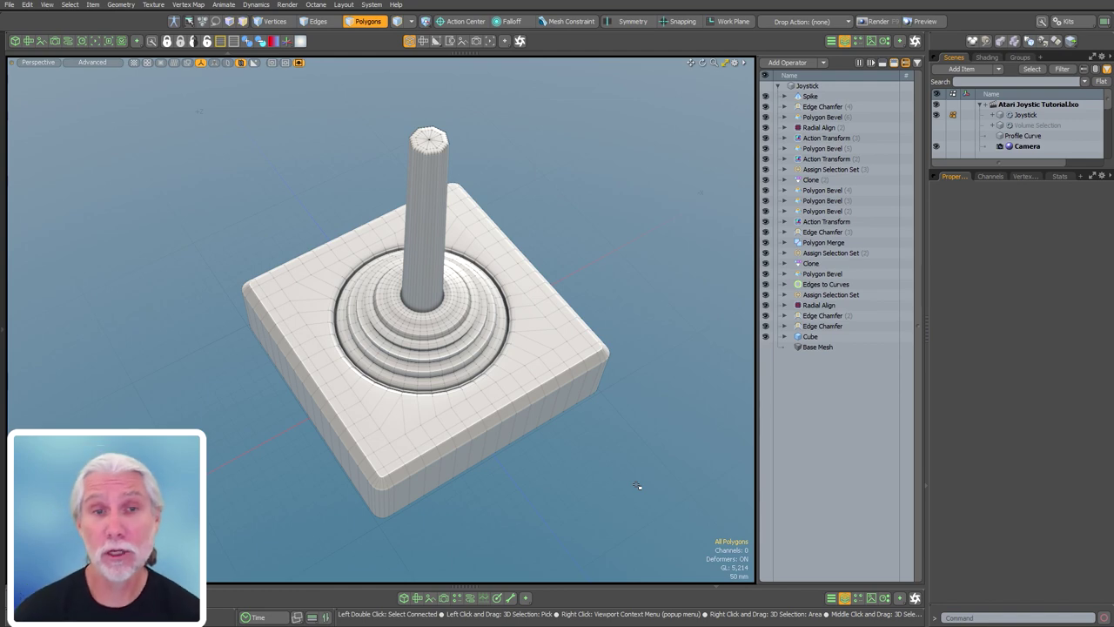
left_click_drag(406, 420, 386, 400, "alt")
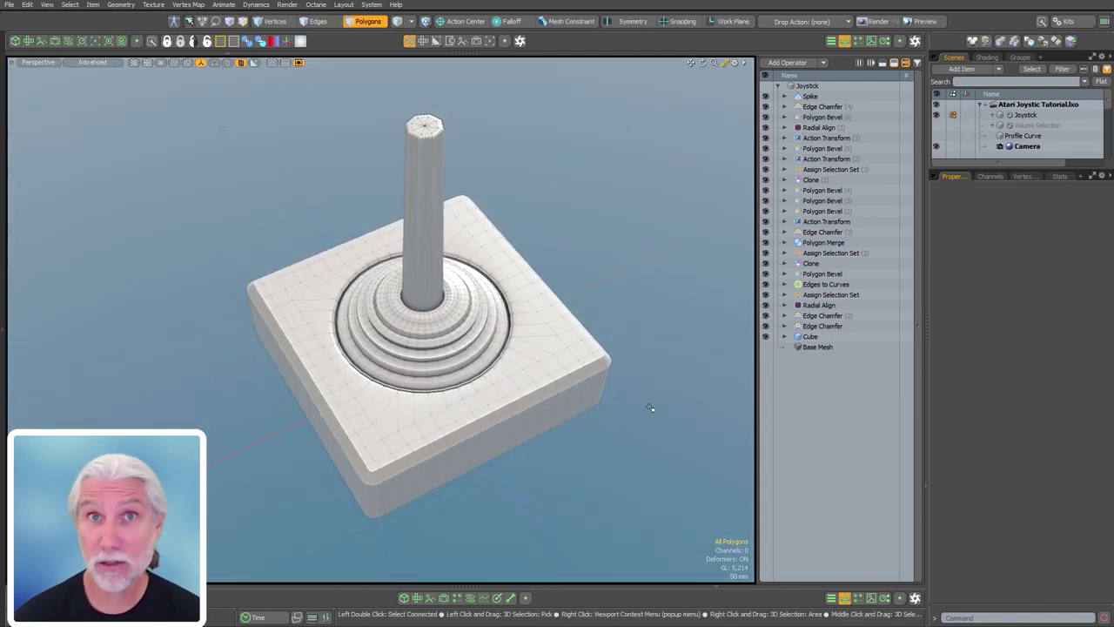
double_click(820, 433)
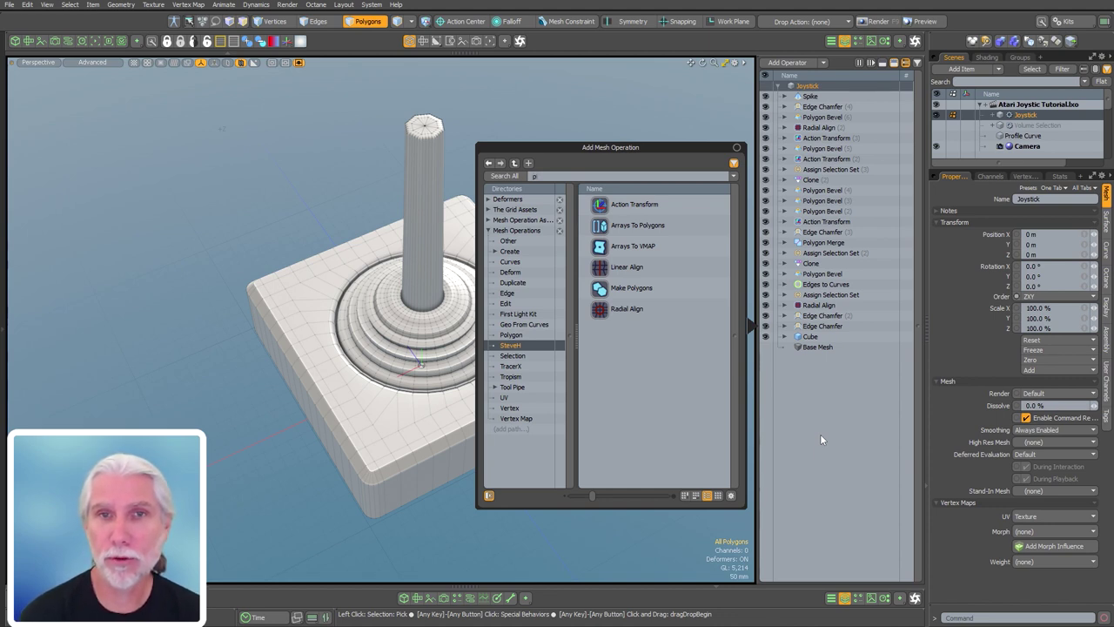
type("primit")
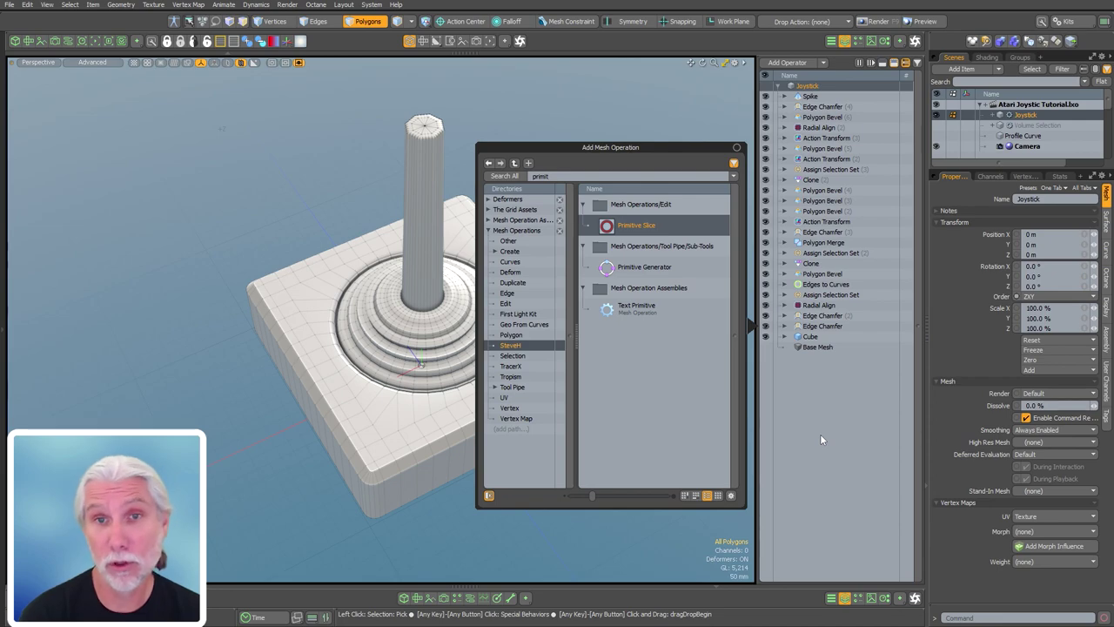
key("Return")
left_click_drag(661, 413, 515, 454, "alt")
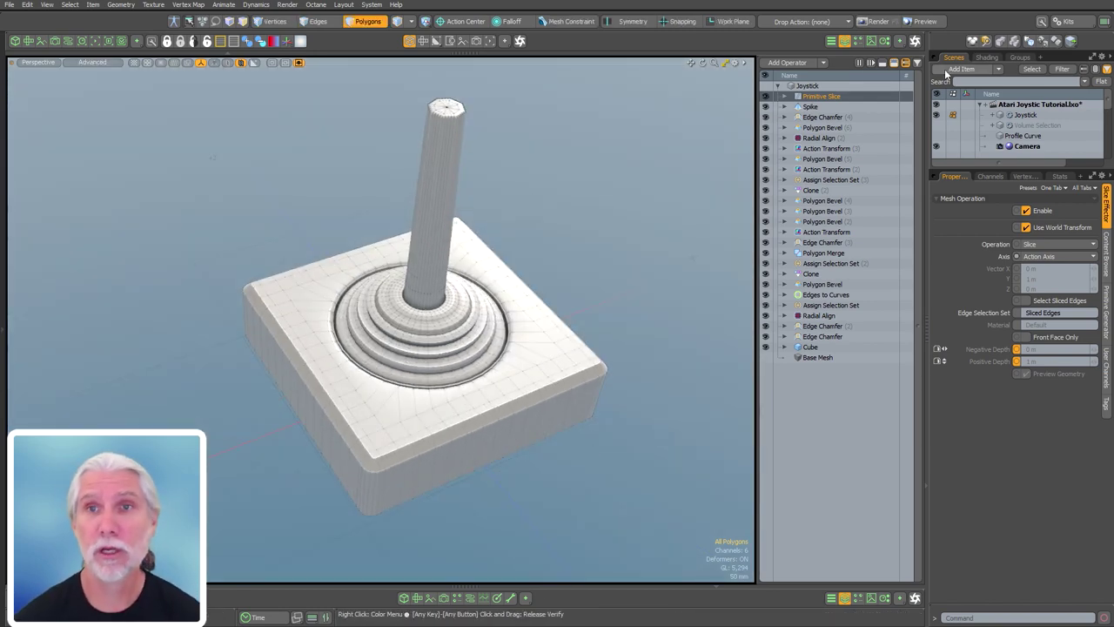
- Set the Primitive Slice's Primitive Generator to type Circle with its axis along Y
left_click(784, 96)
left_click(788, 108)
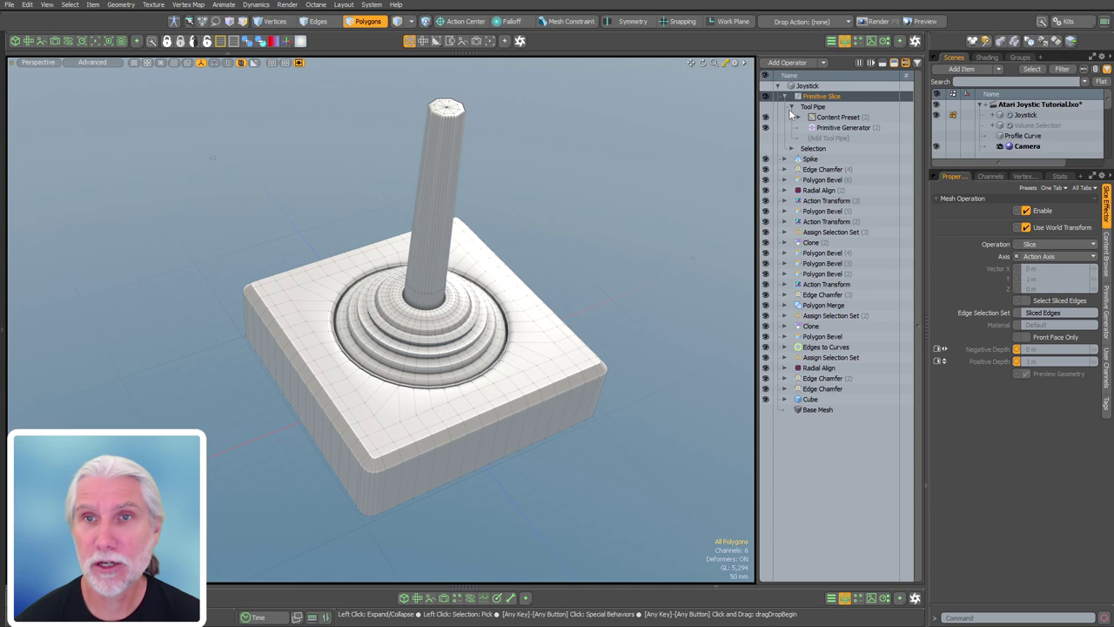
left_click(839, 128)
left_click_drag(641, 408, 641, 447, "alt")
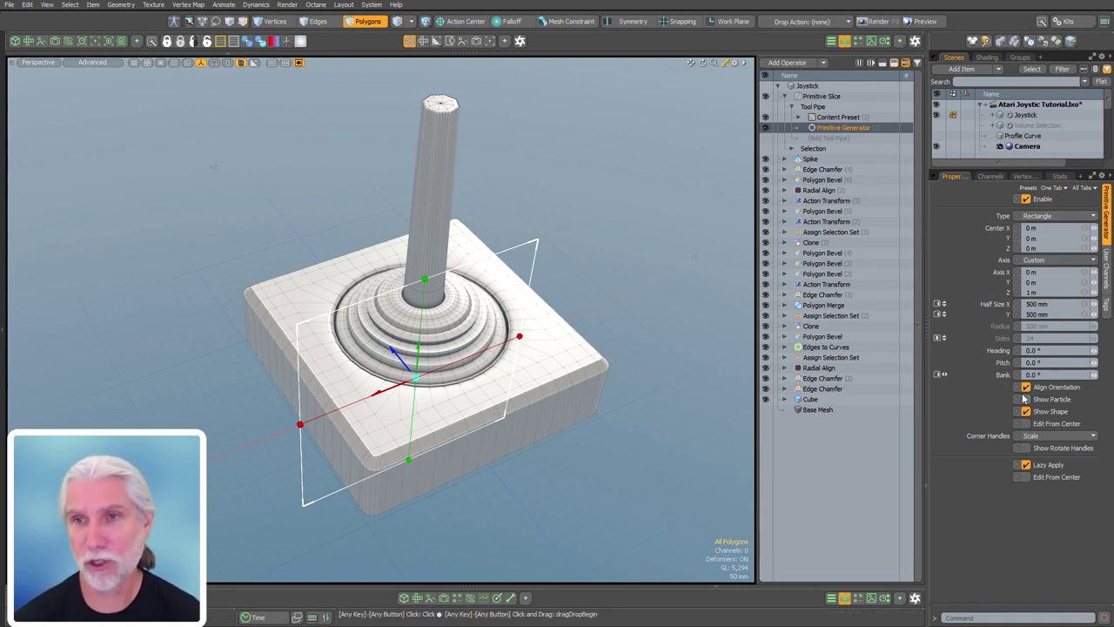
left_click(1053, 216)
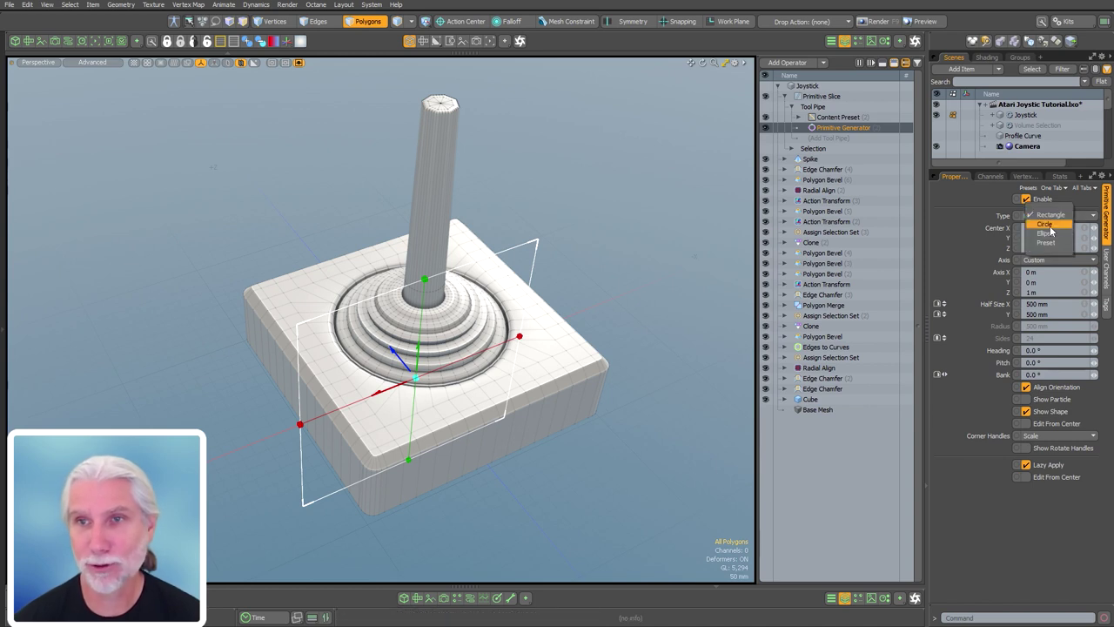
left_click(1048, 226)
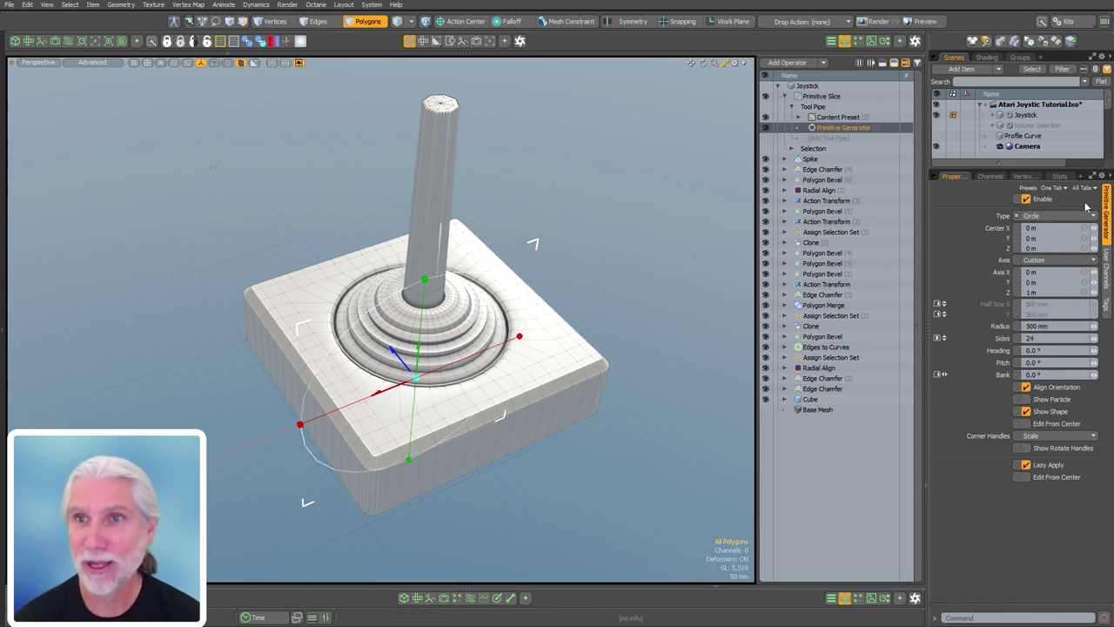
left_click(1052, 259)
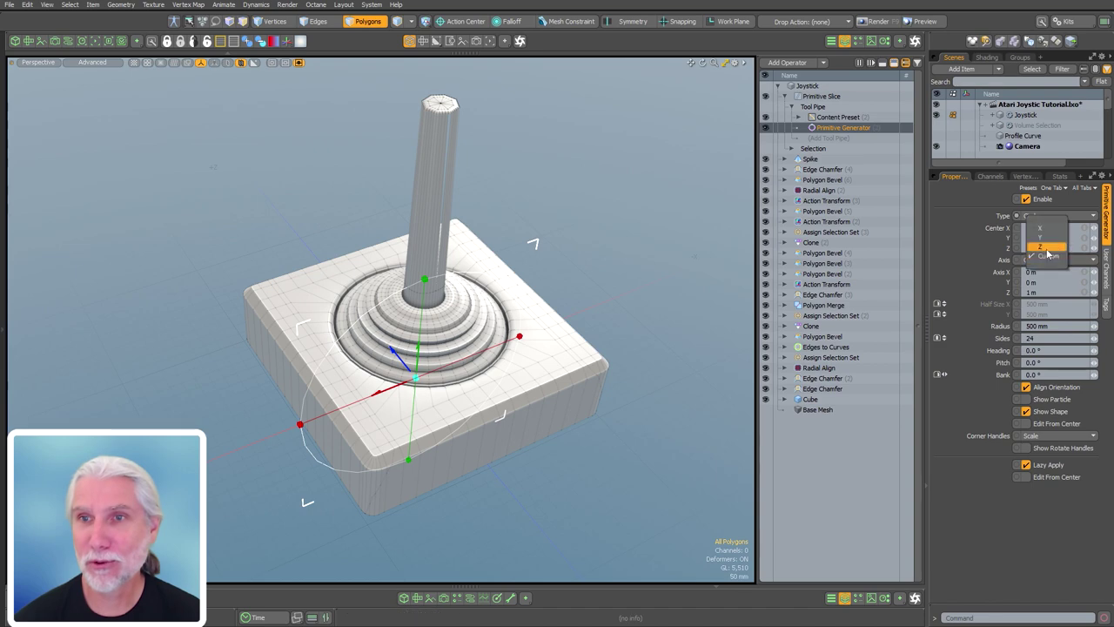
left_click(1045, 236)
- Move the slice circle above a corner of the joystick base, its center at about X -330, Y 314, Z -352 mm
left_click_drag(557, 366, 247, 407, "alt")
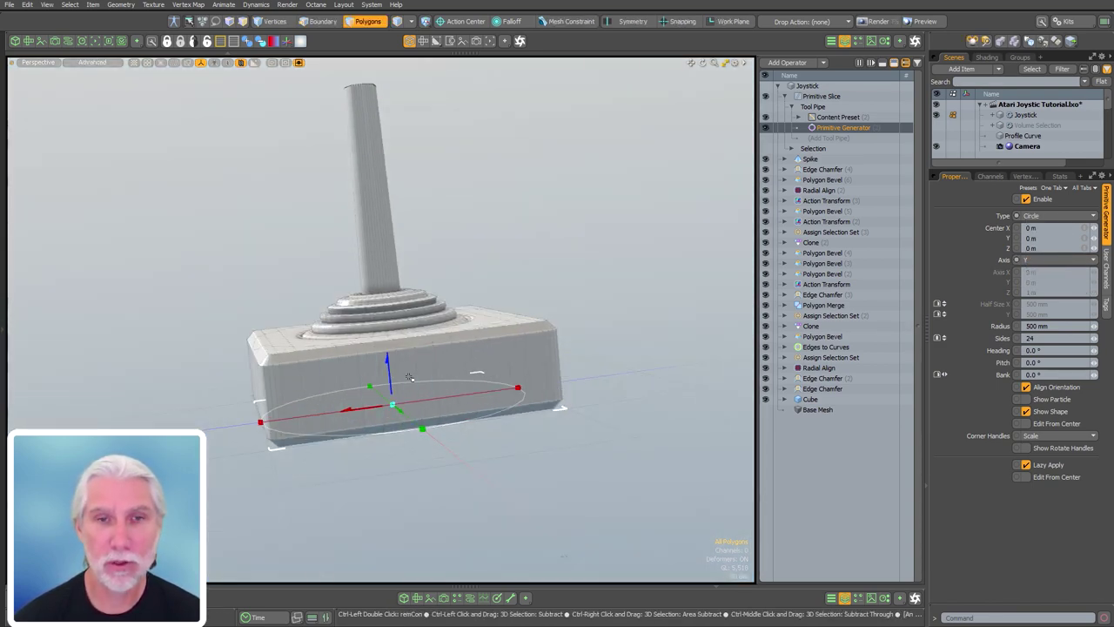
key("KP_1")
left_click_drag(380, 307, 266, 182)
key("KP_0")
left_click_drag(572, 217, 604, 269, "alt")
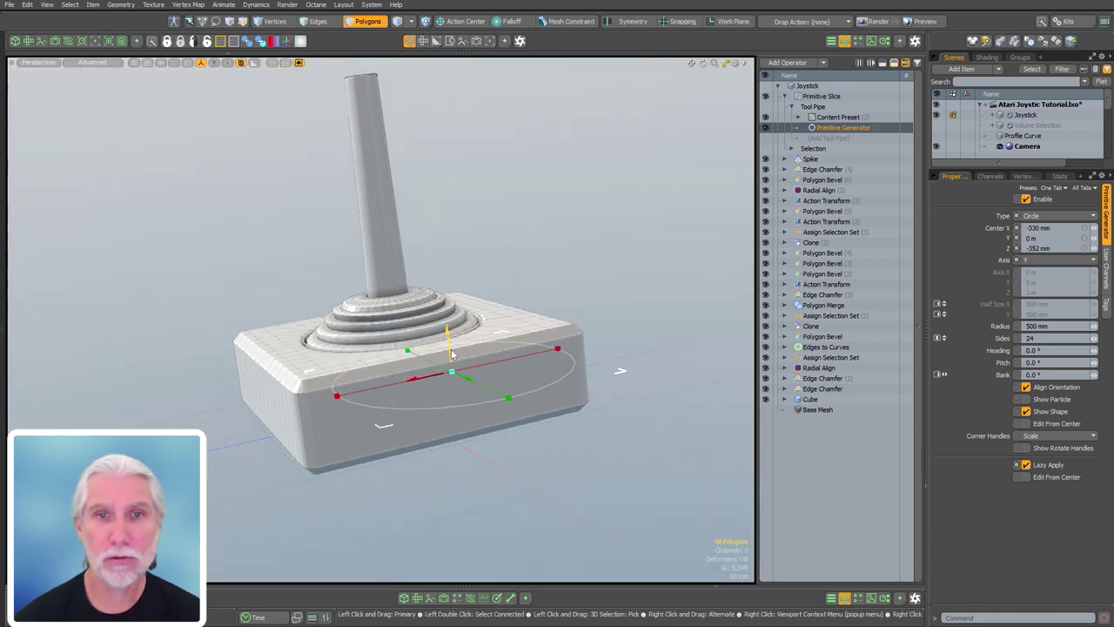
left_click_drag(448, 328, 439, 255)
- Scale the slice circle down to a radius of about 90 mm so it fits the base's corner
left_click_drag(184, 270, 409, 269, "alt")
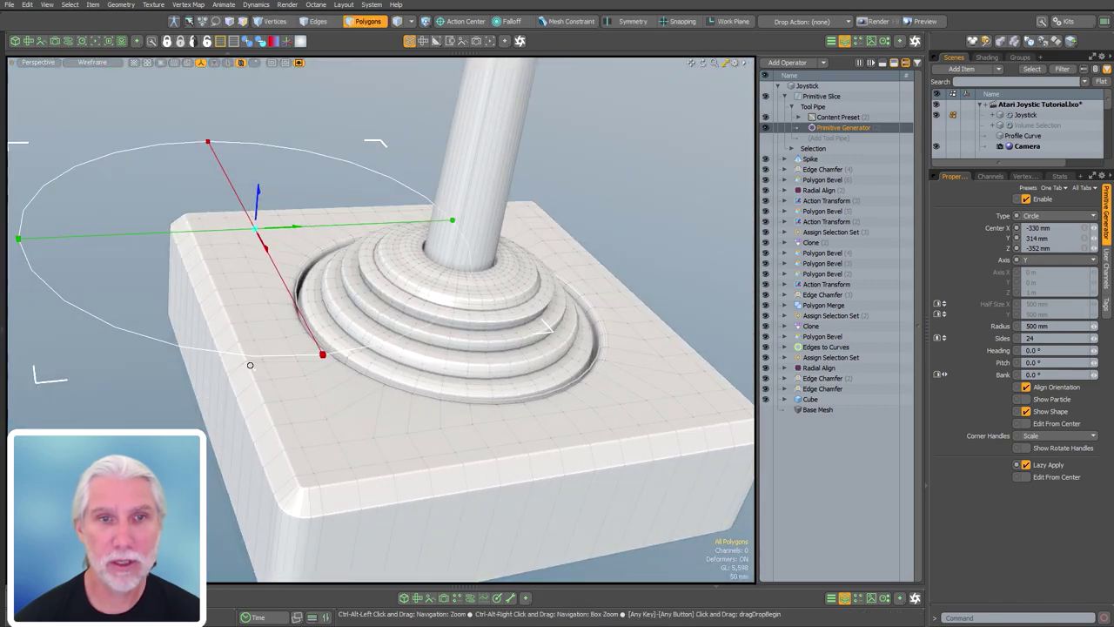
left_click_drag(249, 366, 346, 350, "ctrl+alt")
left_click_drag(347, 350, 326, 388, "alt")
left_click_drag(327, 387, 348, 457, "alt")
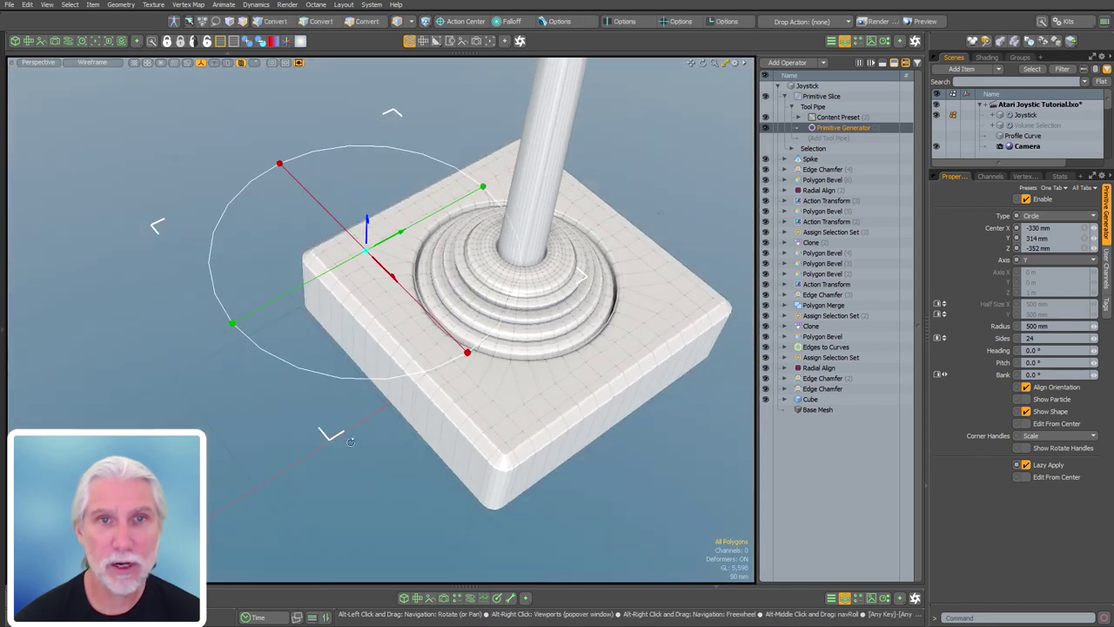
left_click_drag(153, 228, 327, 249)
left_click_drag(594, 263, 497, 289, "alt")
scroll(478, 277, "up", 4)
left_click_drag(458, 243, 410, 269, "alt")
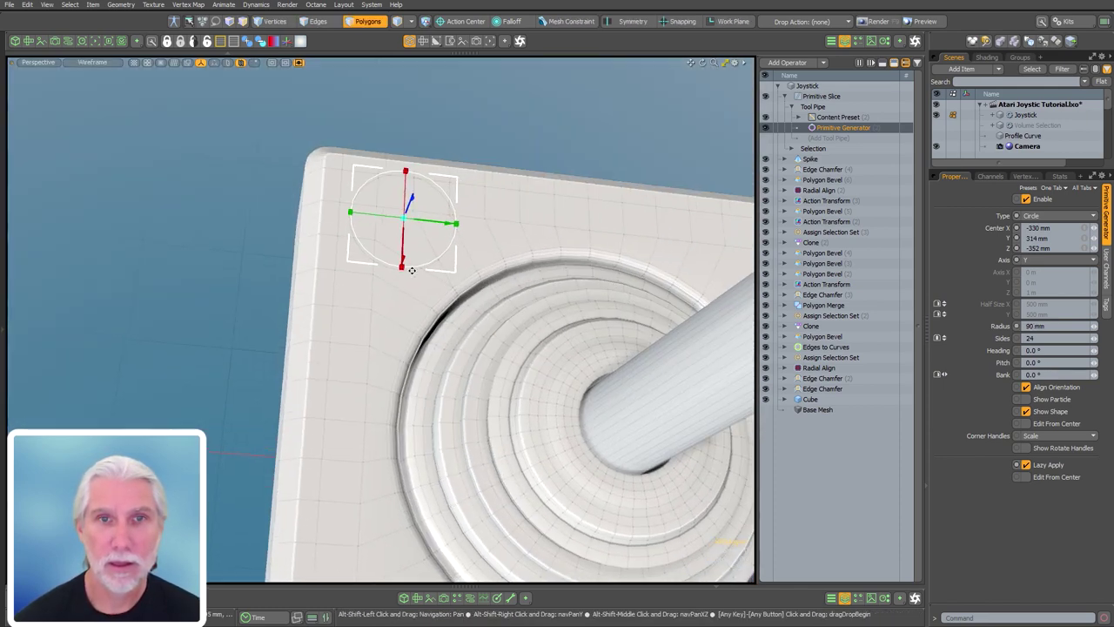
scroll(442, 221, "up", 4)
- Set the slice circle's center Z to -330 mm
left_click_drag(442, 221, 357, 402, "alt")
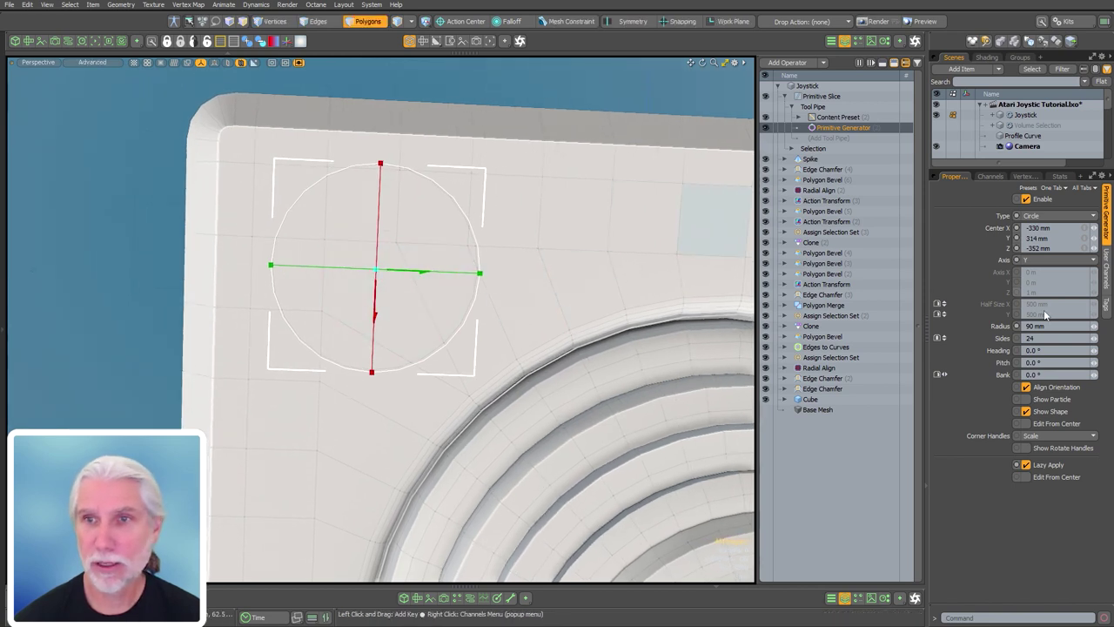
left_click(1057, 248)
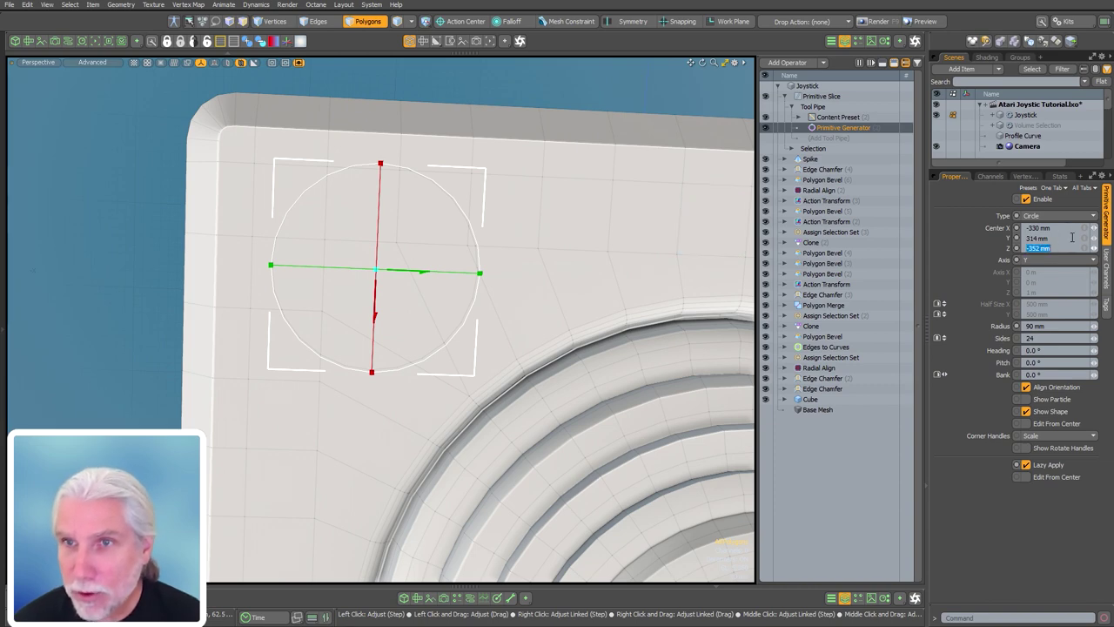
type("-330")
key("Return")
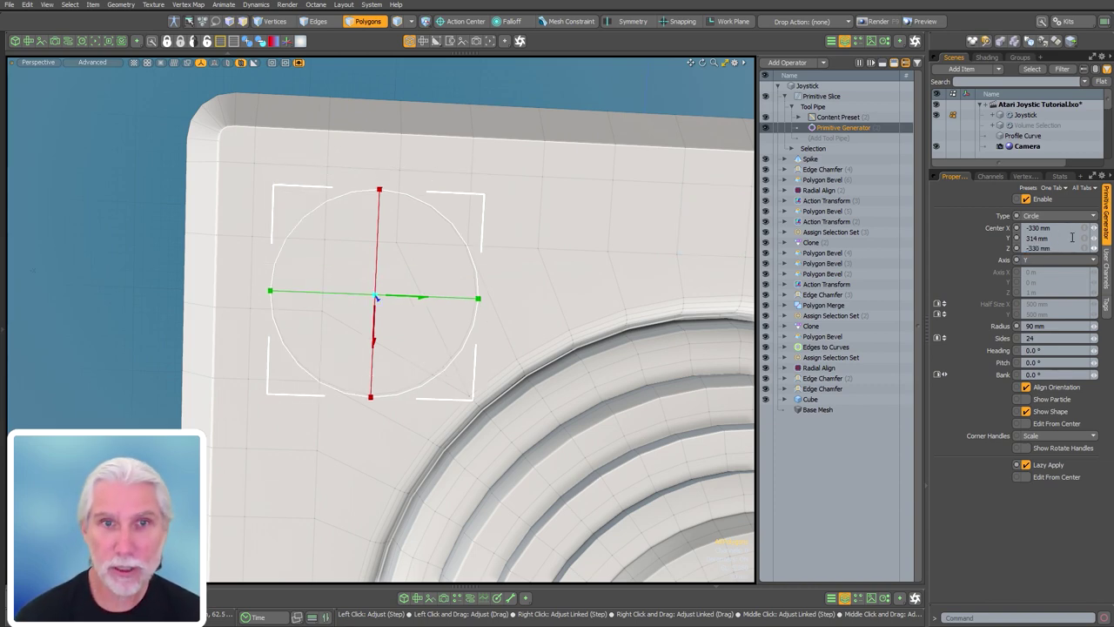
left_click_drag(539, 243, 409, 352, "alt")
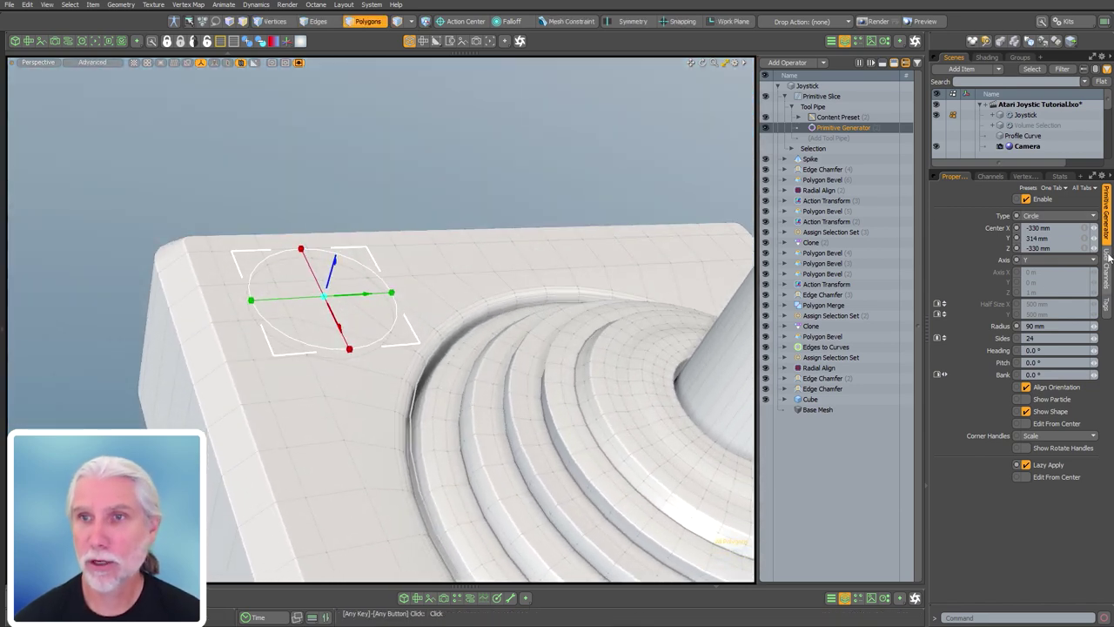
- Review the Primitive Slice's settings and change its operation to Subtract
left_click(822, 96)
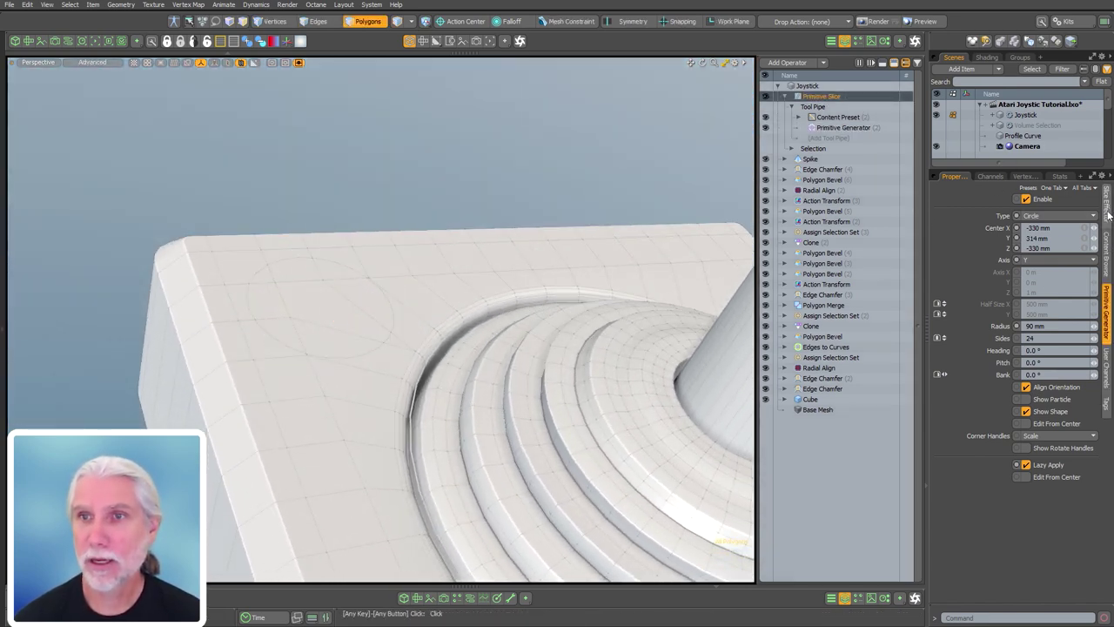
left_click(1107, 209)
left_click(1107, 262)
left_click(1107, 302)
left_click(1109, 263)
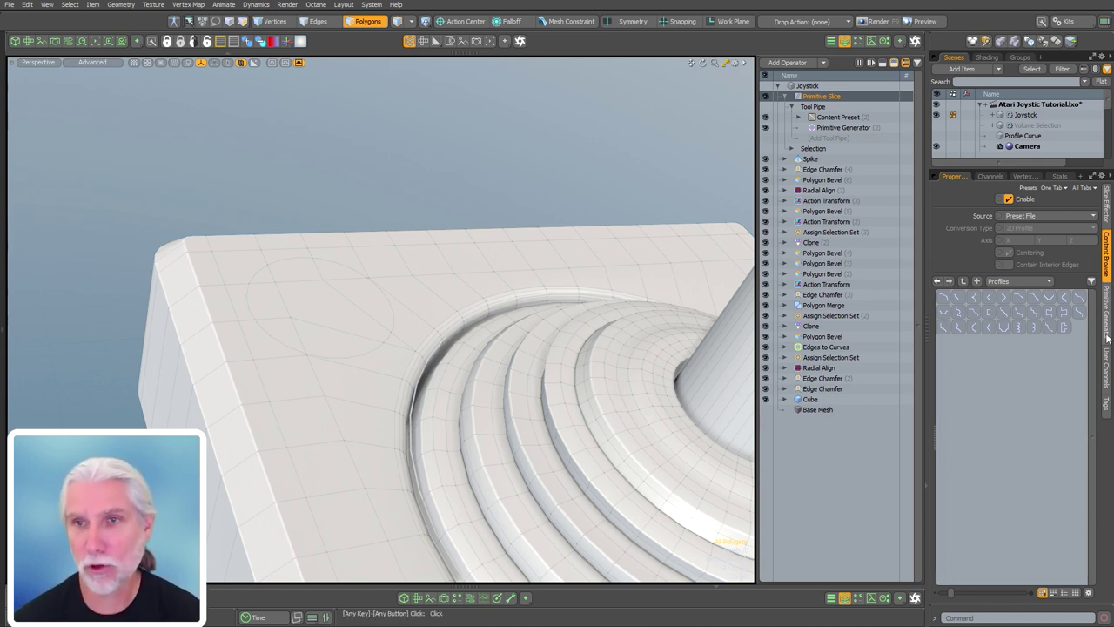
left_click(1107, 205)
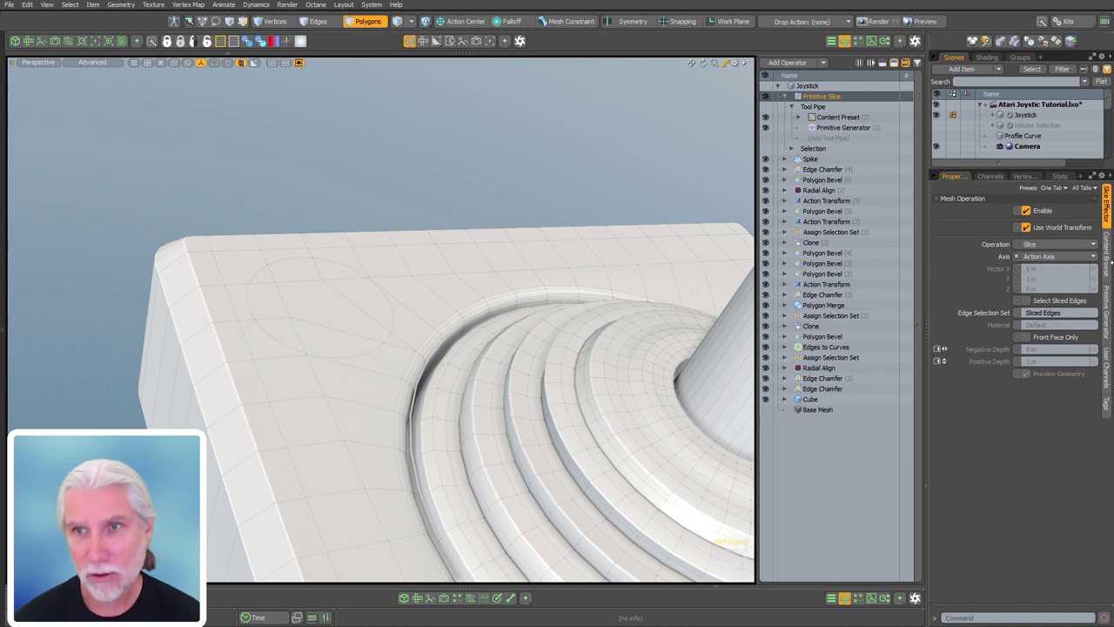
left_click_drag(524, 356, 644, 331, "alt")
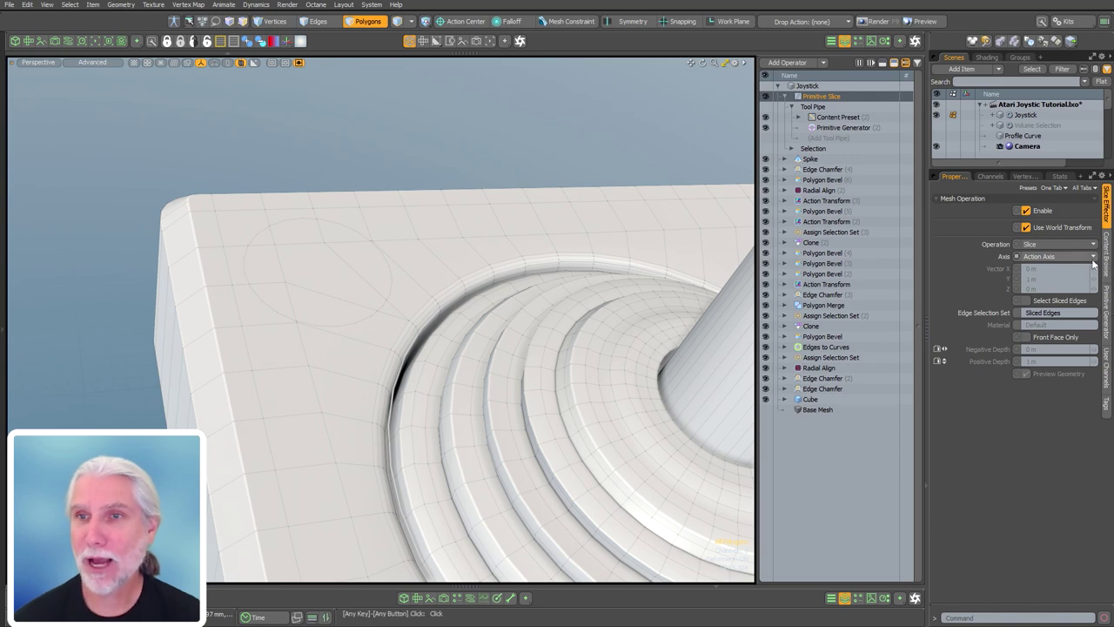
left_click(1044, 245)
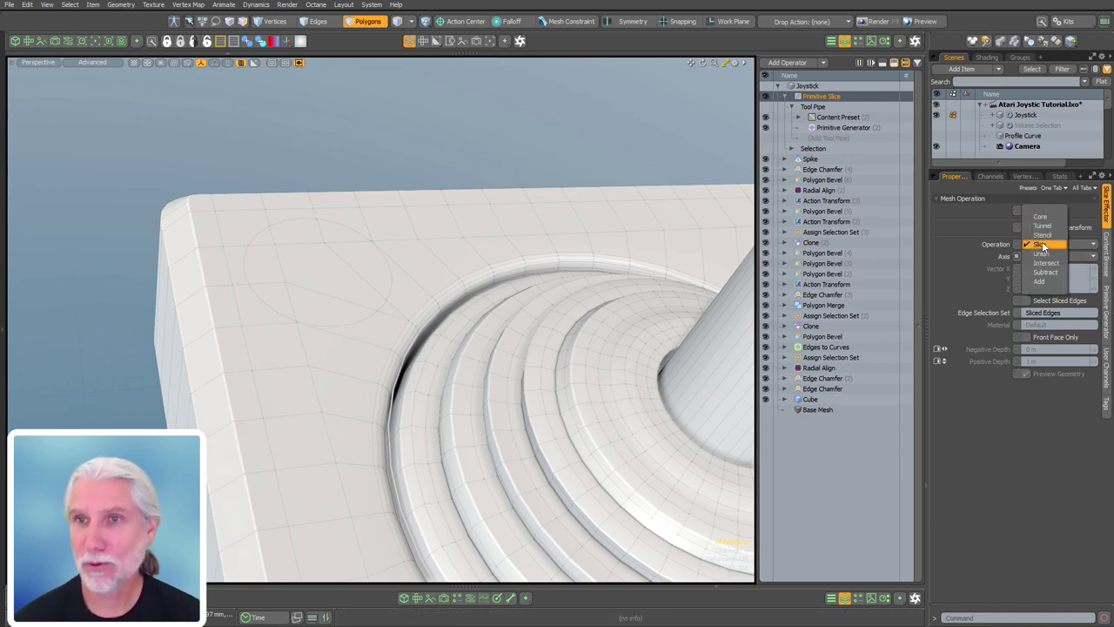
left_click(1047, 273)
- Try a positive depth of 150 mm for the subtracted button hole and settle on 100 mm
left_click_drag(370, 383, 353, 241, "alt")
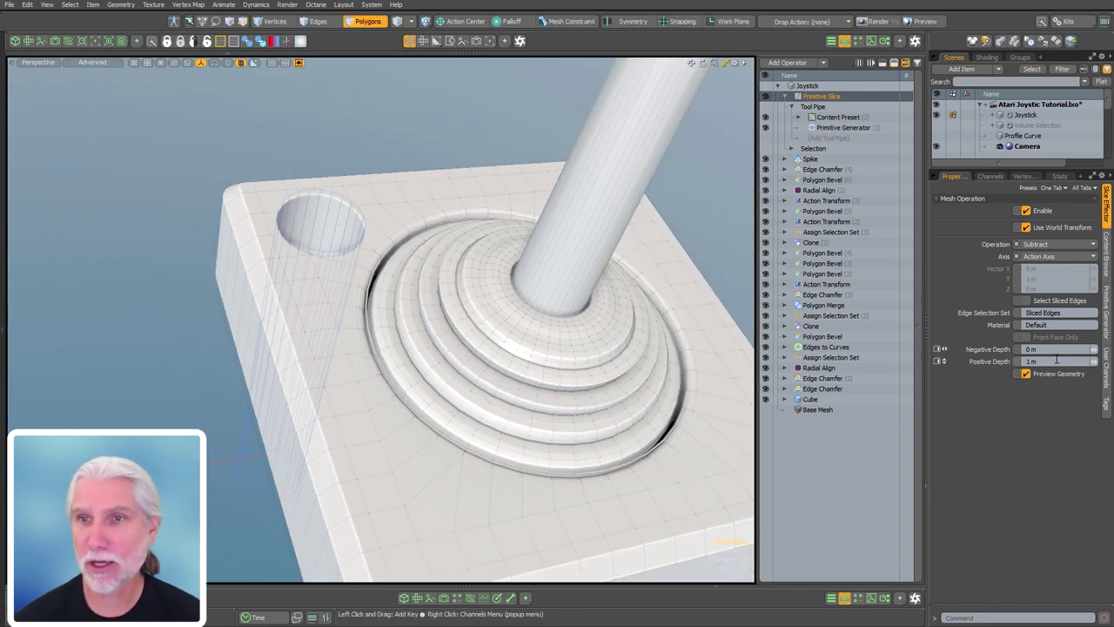
left_click(1084, 357)
type(".15")
key("Return")
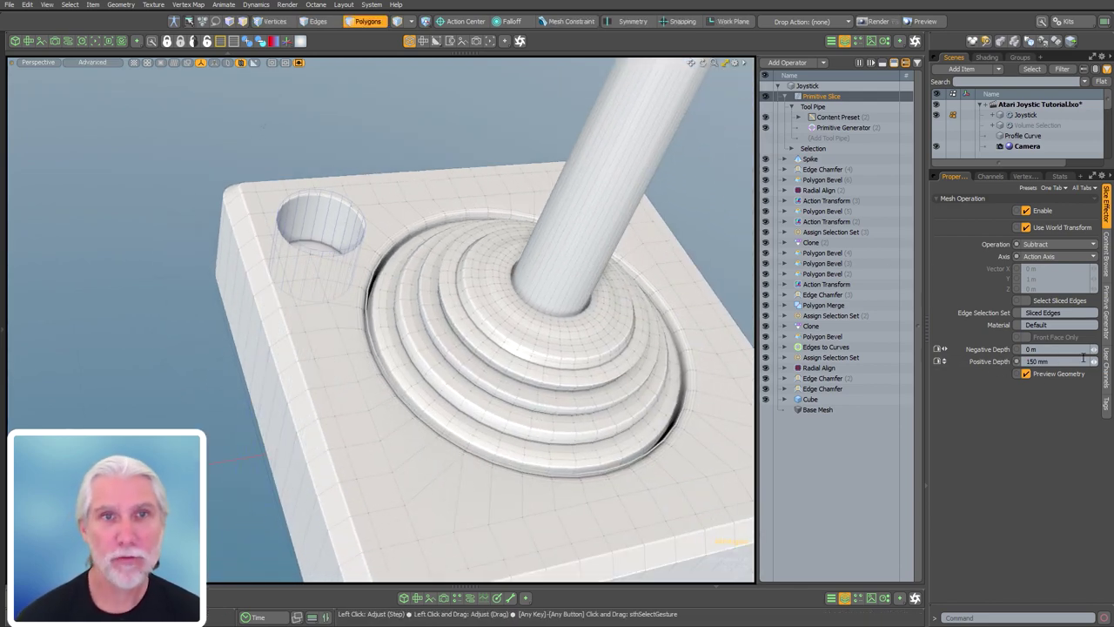
left_click_drag(327, 348, 358, 417, "alt")
left_click(1060, 360)
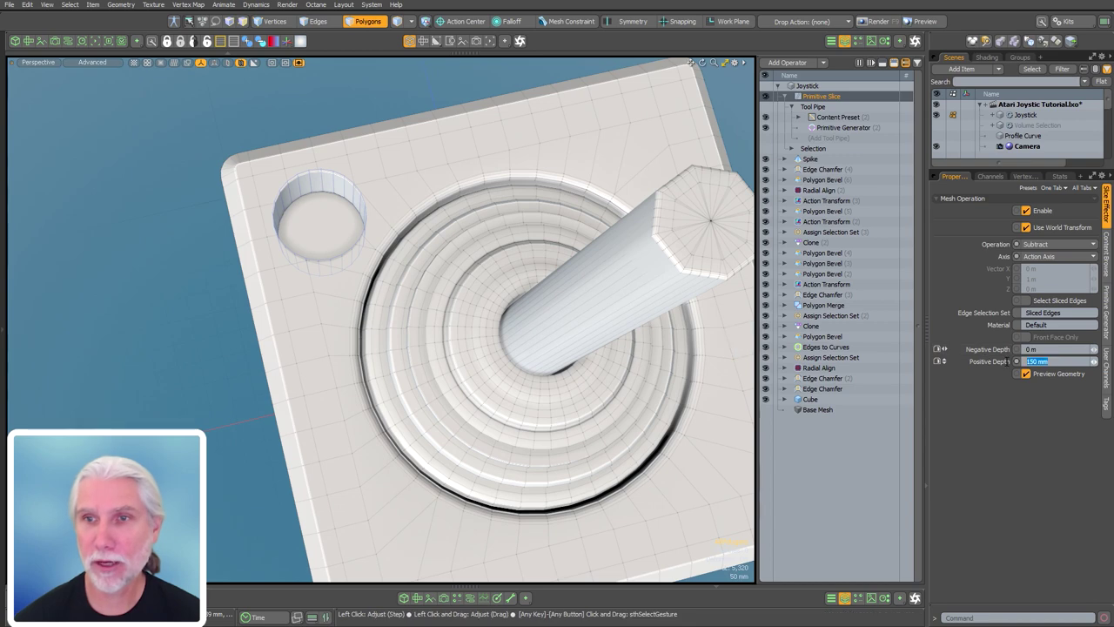
mouse_move(469, 288)
left_mouse_down("alt")
mouse_move(487, 261)
mouse_move(474, 218)
mouse_move(459, 277)
left_mouse_up("alt")
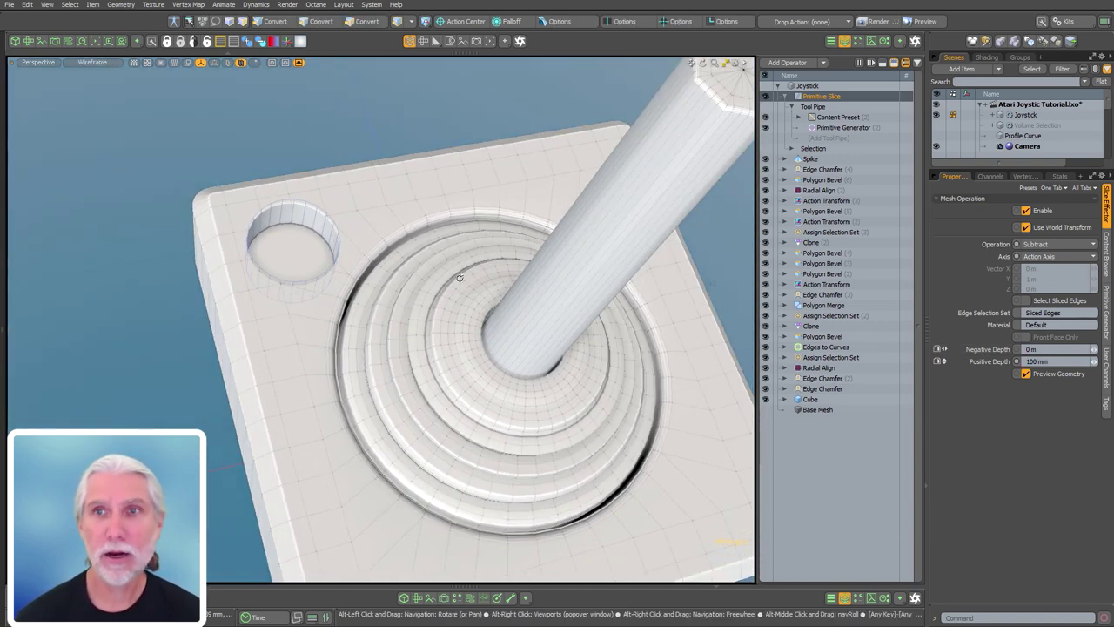
- Collapse the Primitive Slice in the stack, review its circle settings, and inspect the button hole with the operation deselected
left_click(785, 97)
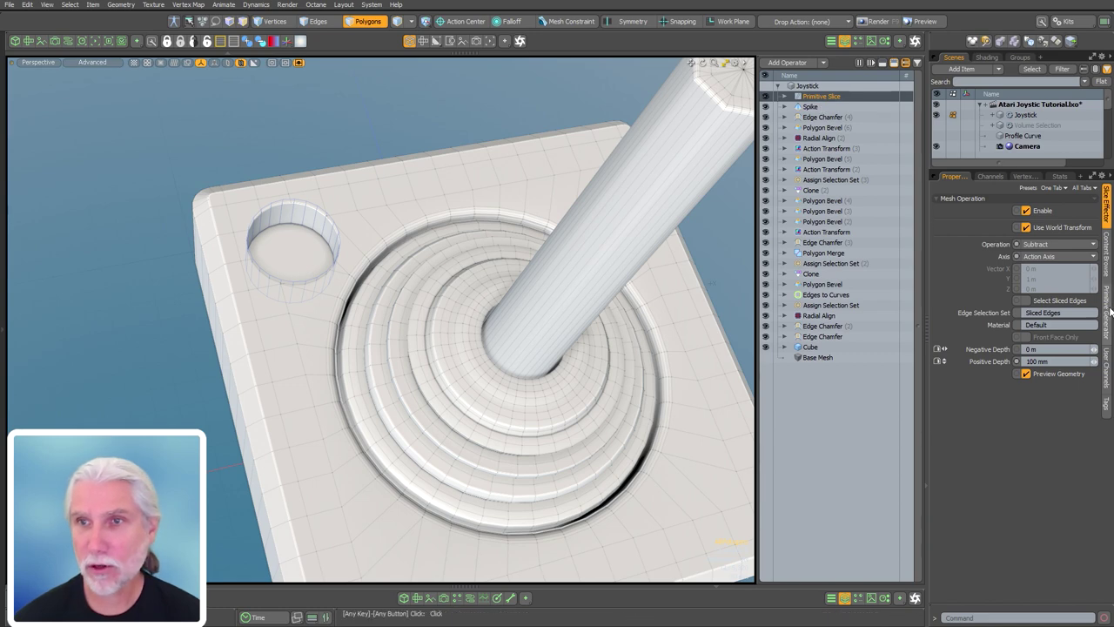
left_click(1106, 312)
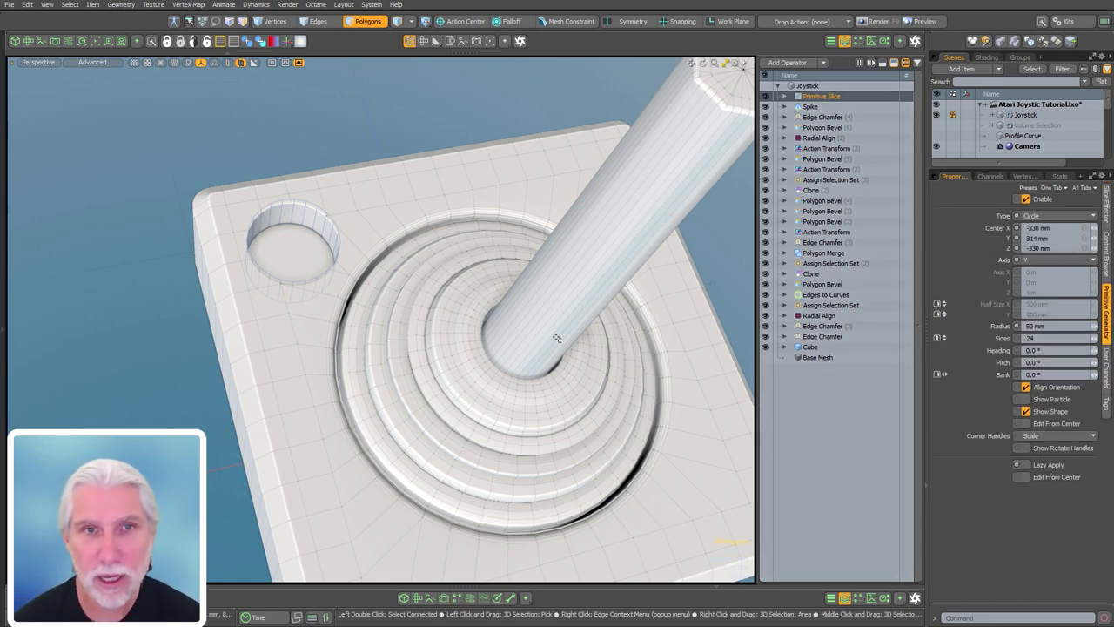
key("space")
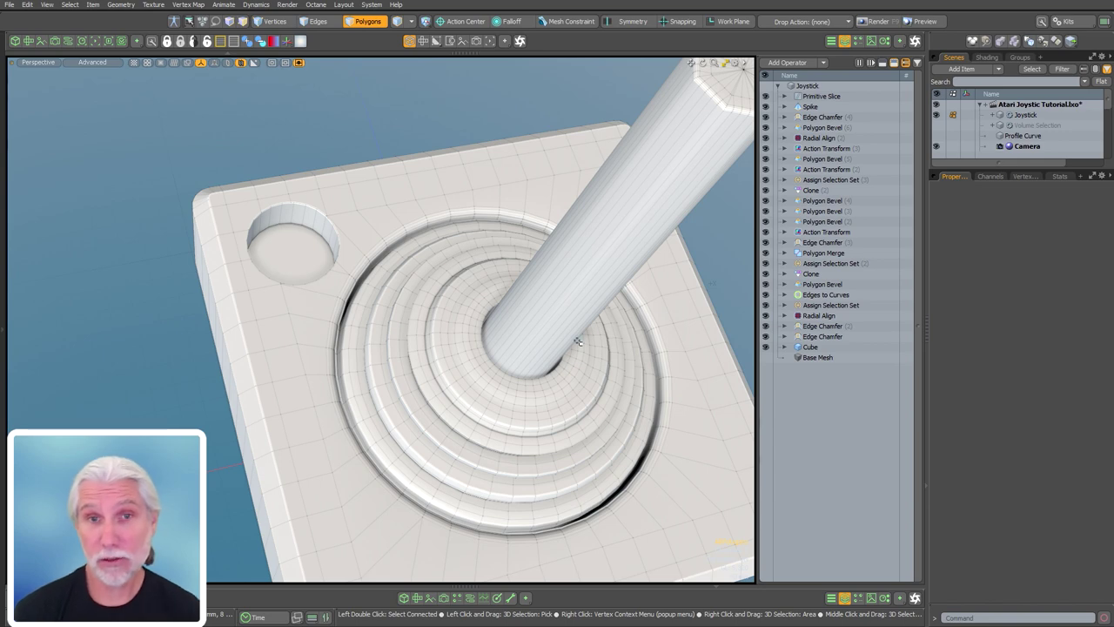
left_click_drag(410, 345, 416, 383, "ctrl+alt")
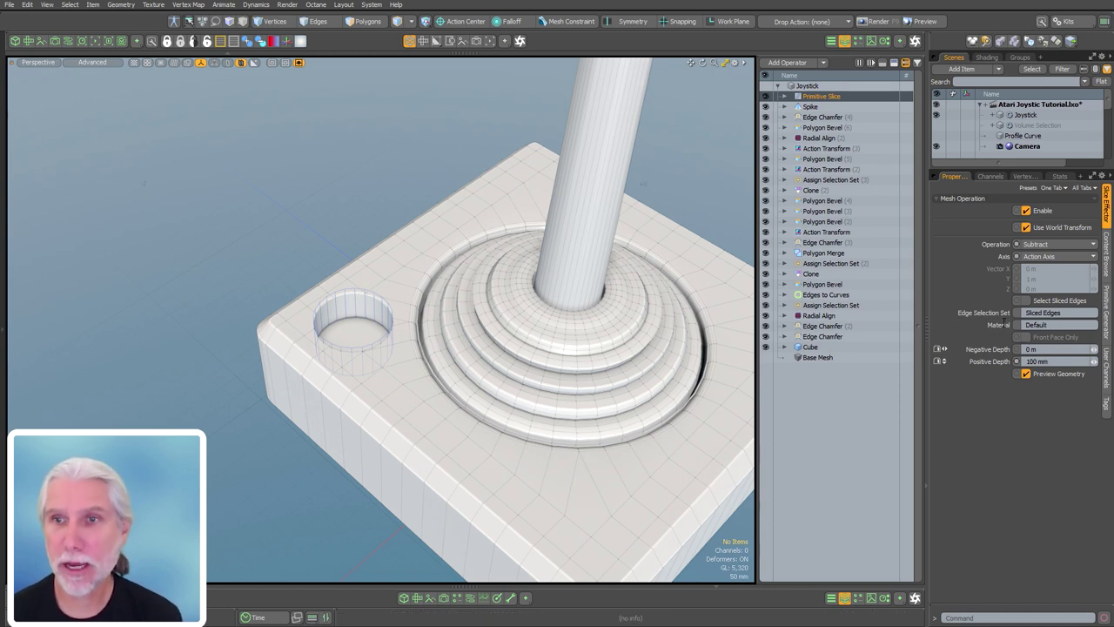
- Name the Primitive Slice's material Button Hole
left_click(1053, 326)
type("Button")
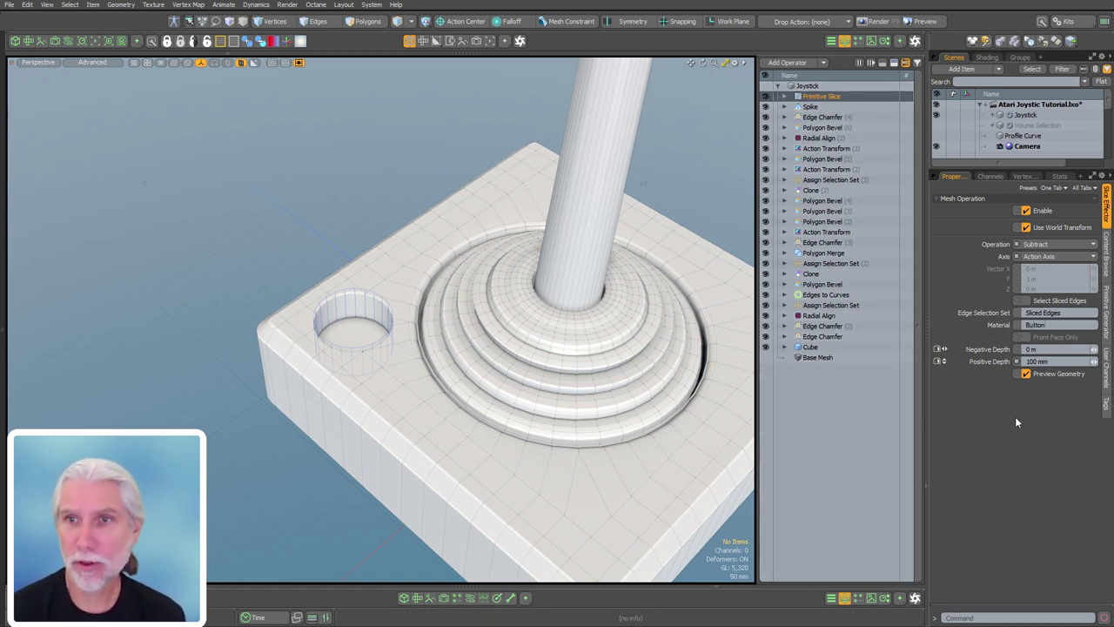
type(" Hole")
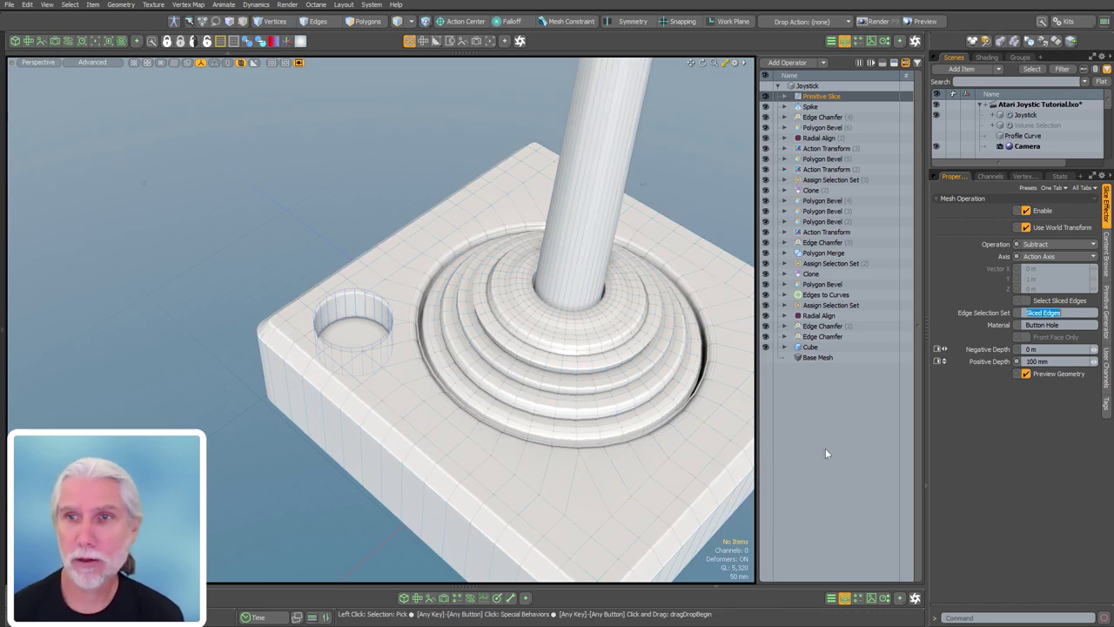
key("Return")
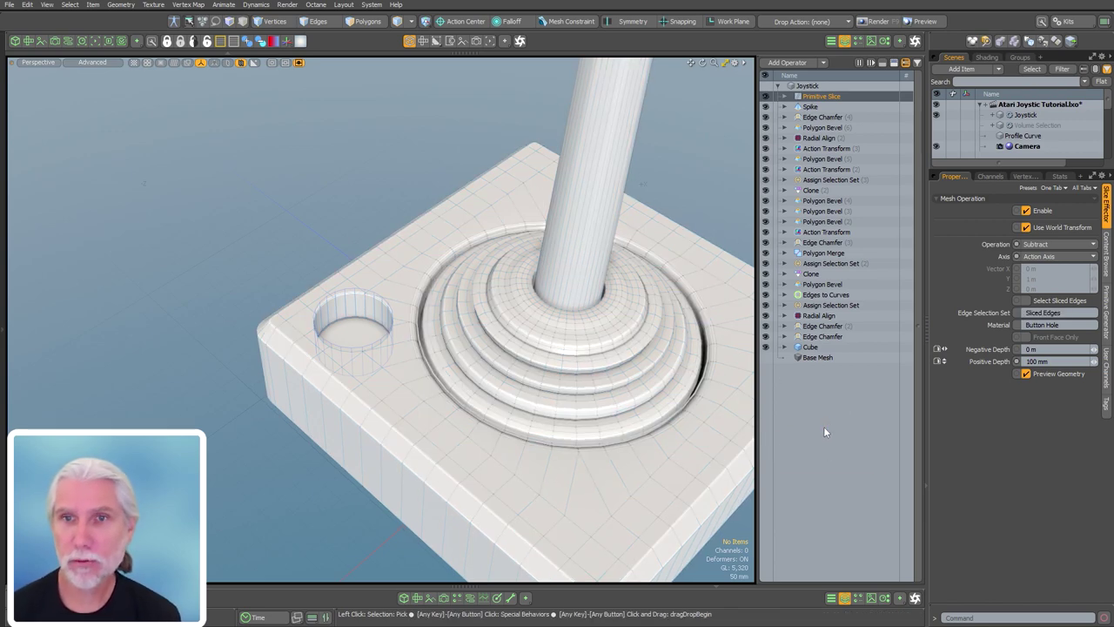
- Add a Clone mesh operation above the Primitive Slice in the Joystick's stack
double_click(824, 427)
type("clone")
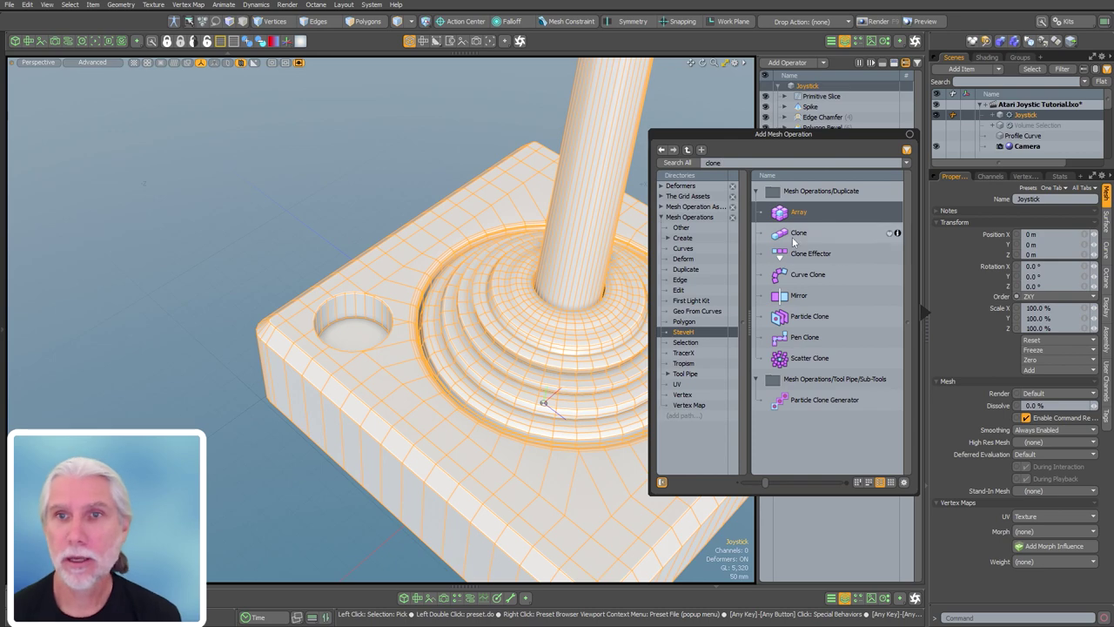
double_click(794, 234)
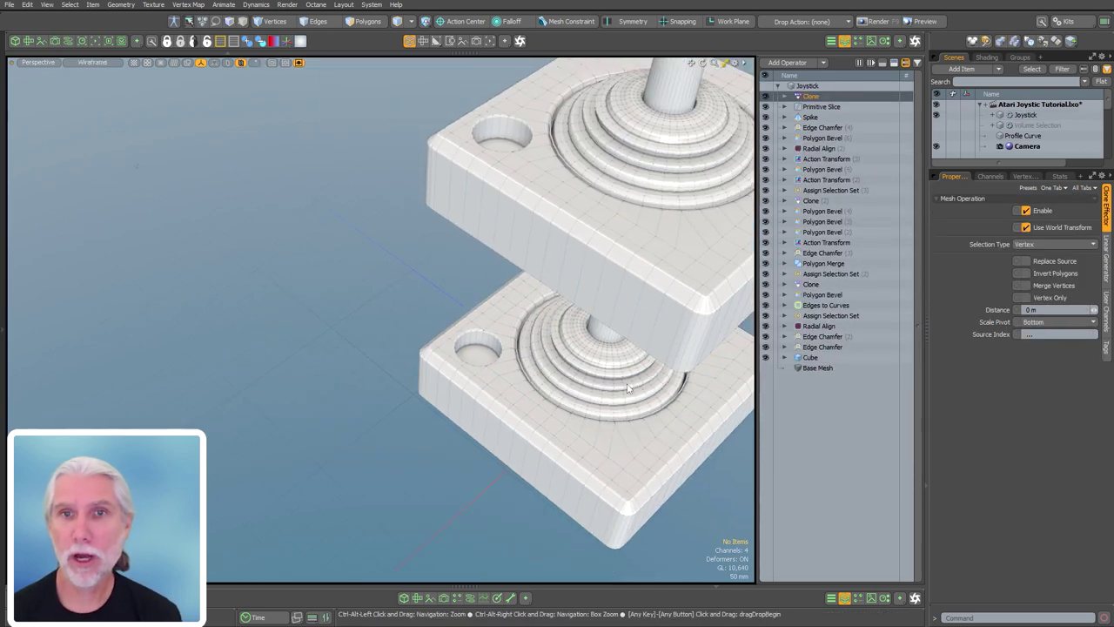
- Give the new Clone operation a Select By Polygon Tag selection
left_click(785, 96)
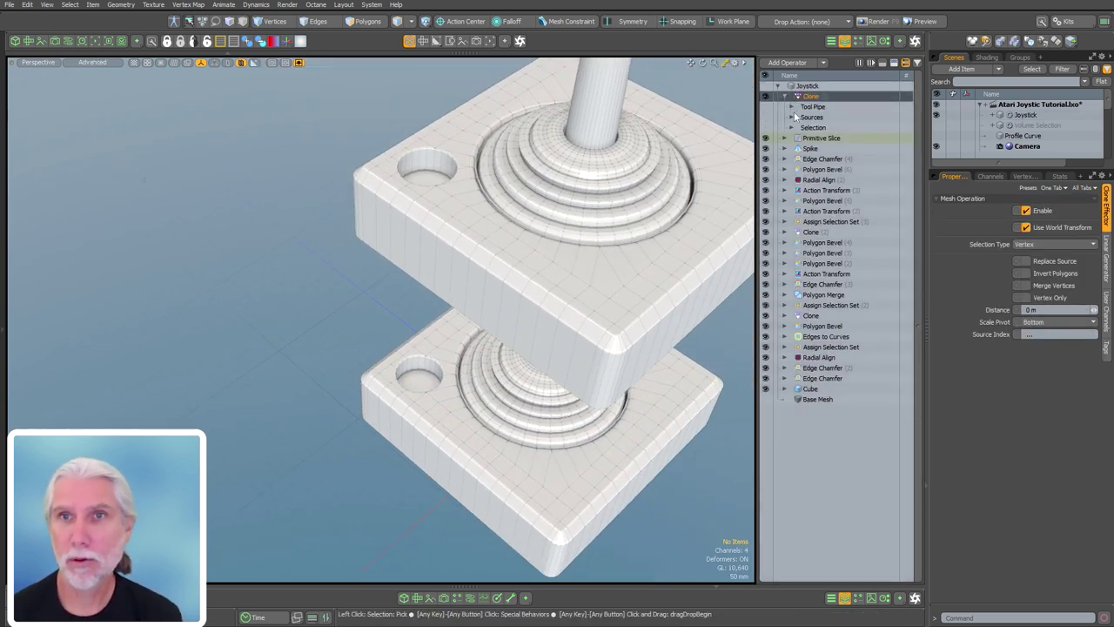
left_click(791, 128)
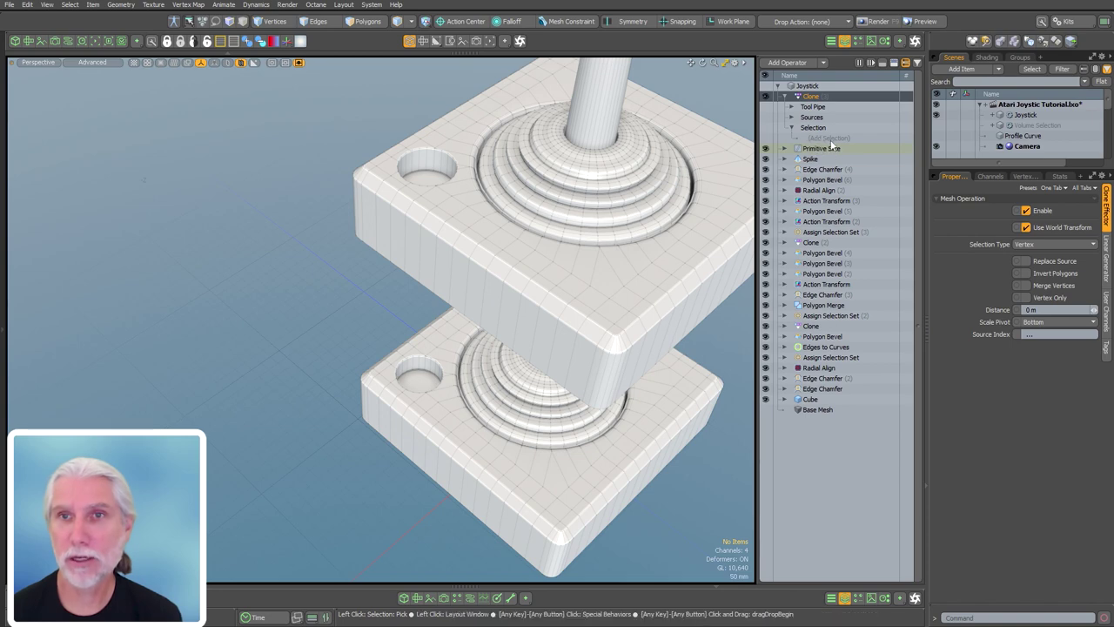
left_click(829, 139)
double_click(705, 225)
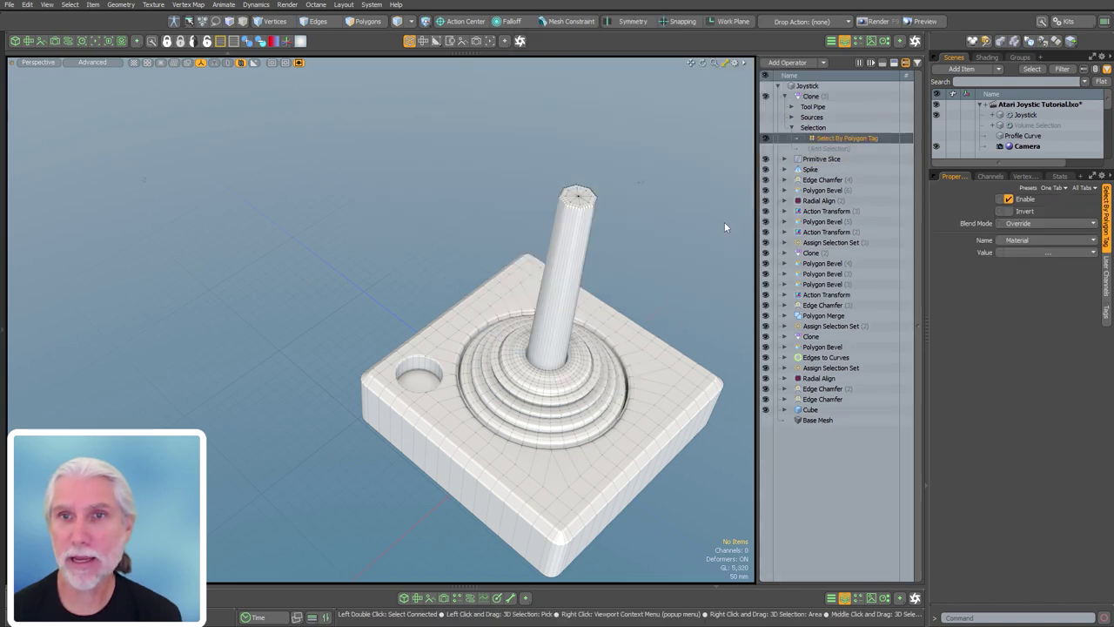
- Set the Clone's polygon tag selection to the Material tag with the value Button Hole
left_click(1025, 240)
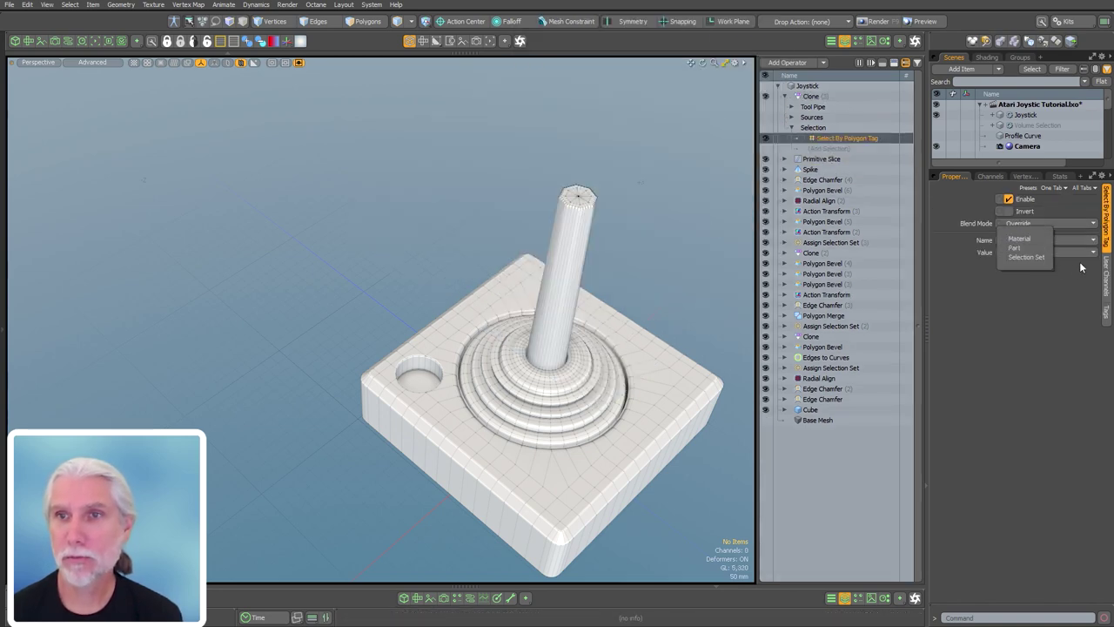
left_click(1082, 267)
left_click(1064, 252)
left_click(1065, 265)
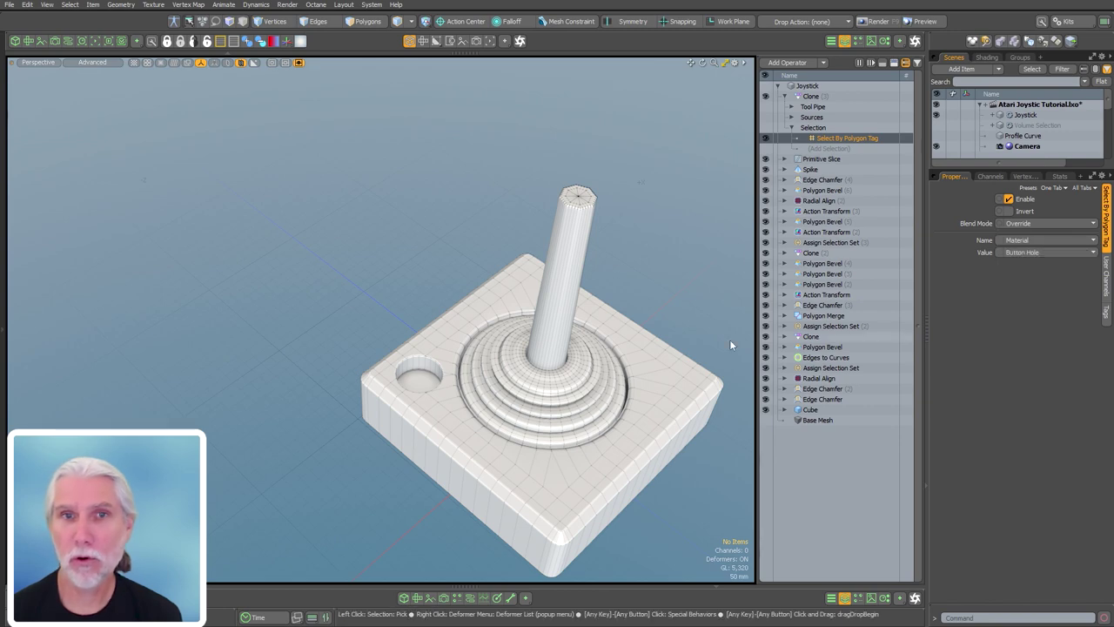
left_click_drag(729, 339, 743, 182, "alt")
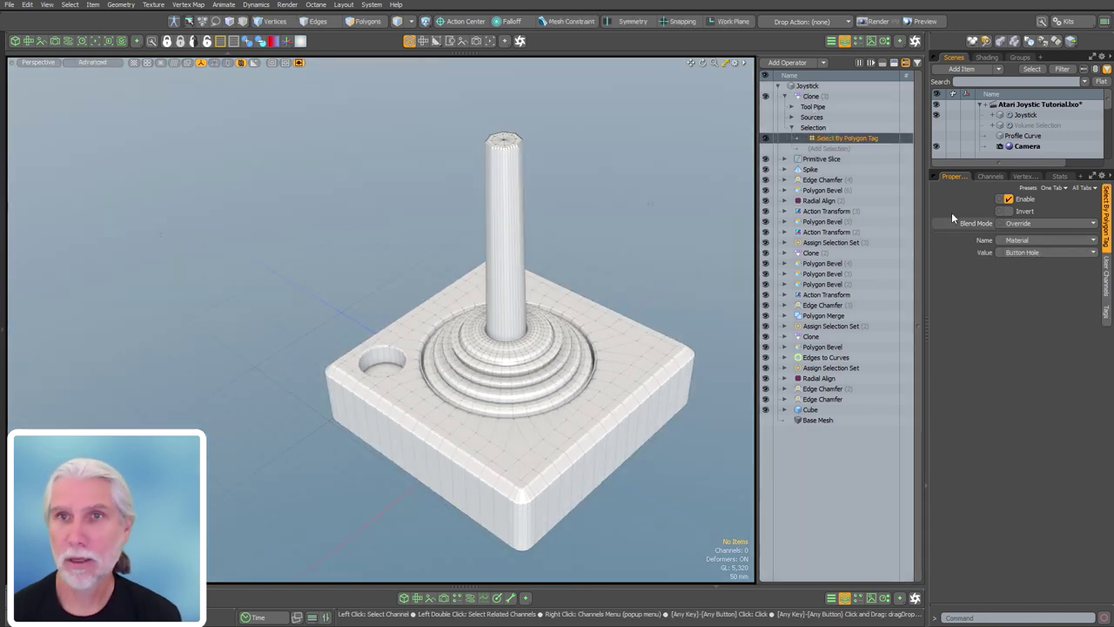
- Change the new Clone operation's selection type to Polygon
left_click(810, 96)
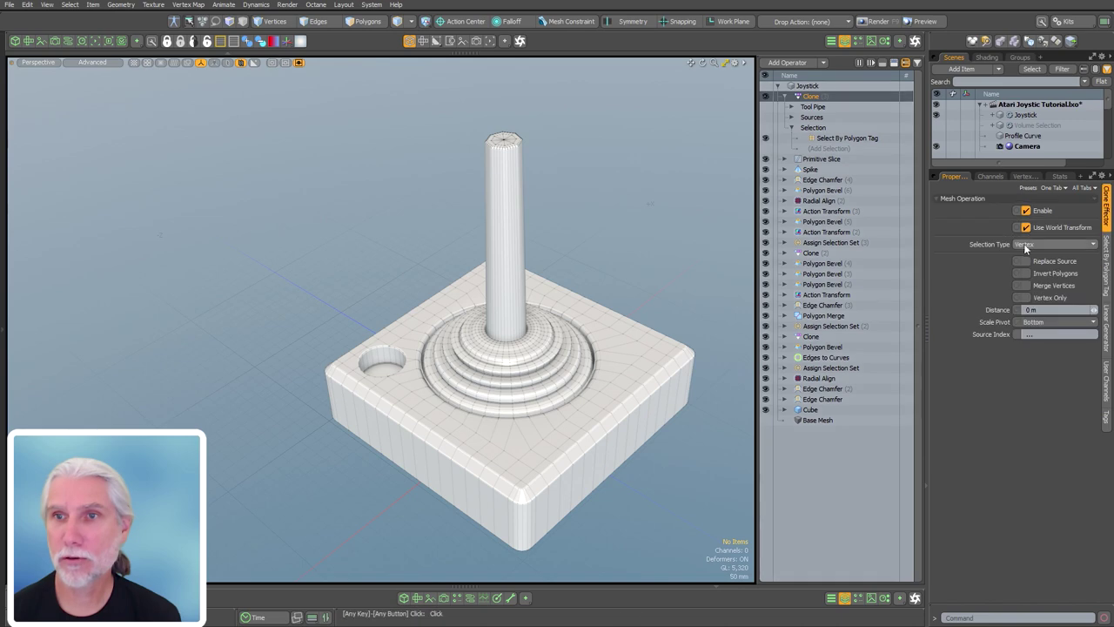
left_click(1025, 244)
left_click(1022, 258)
left_click_drag(539, 244, 478, 241, "alt")
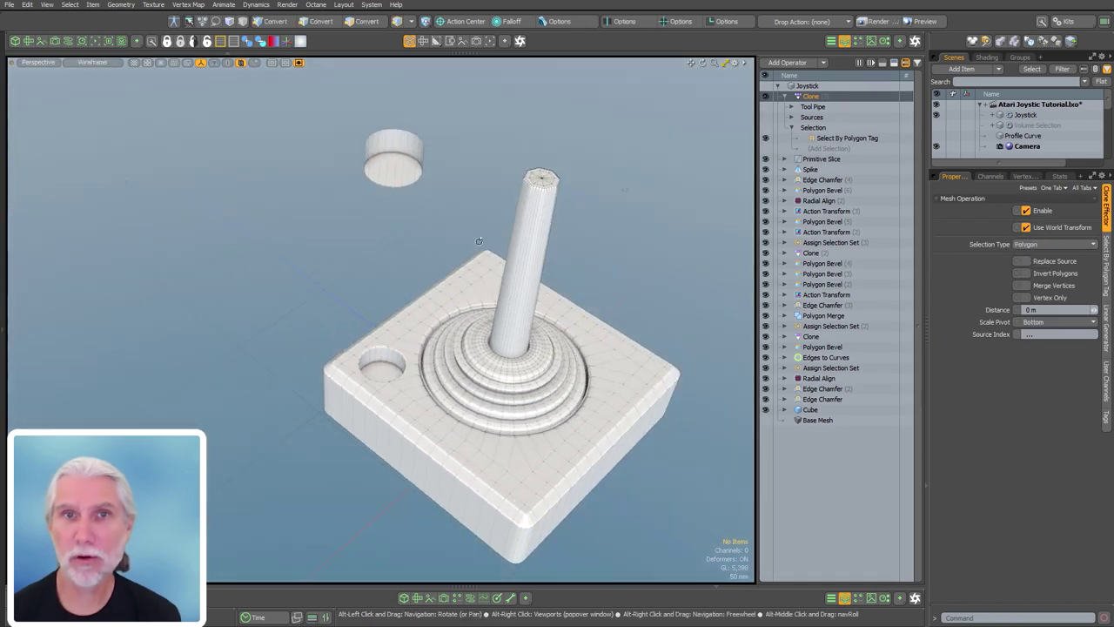
mouse_move(444, 195)
left_mouse_down("alt")
mouse_move(424, 264)
mouse_move(451, 188)
left_mouse_up("alt")
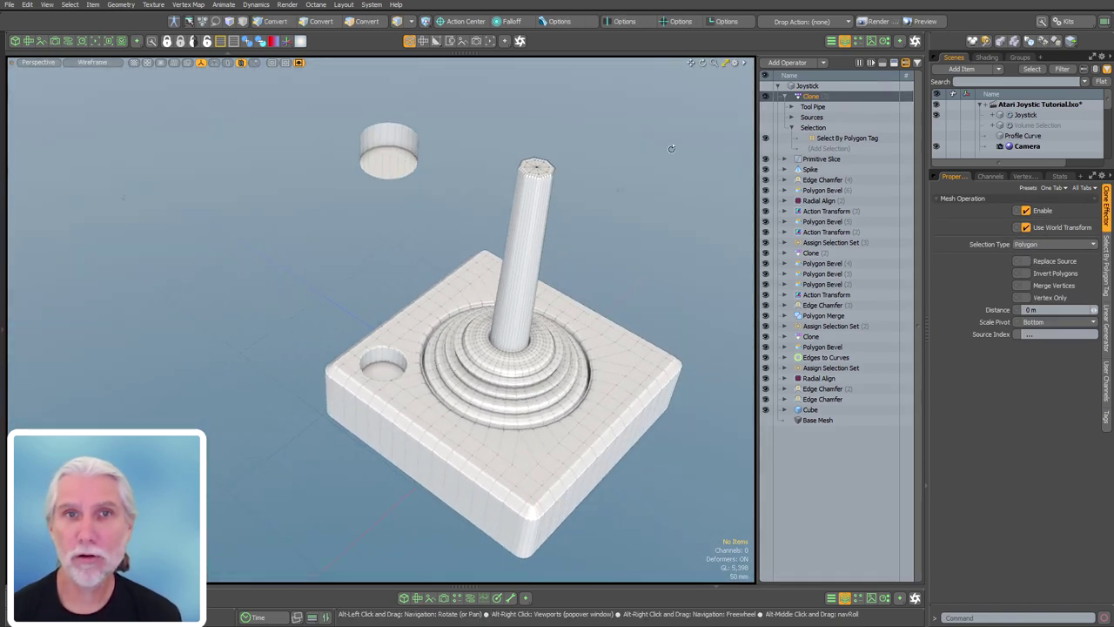
- Add a Grow / Shrink modifier to the Clone's selection and set its steps to -1
left_click(827, 149)
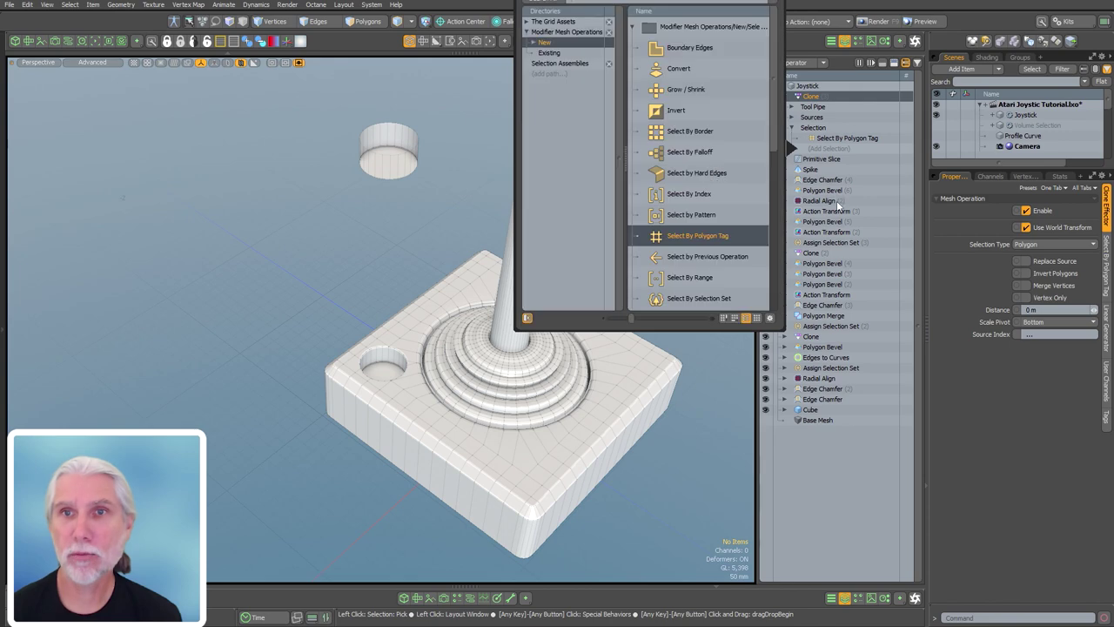
left_click(688, 89)
left_click(1007, 244)
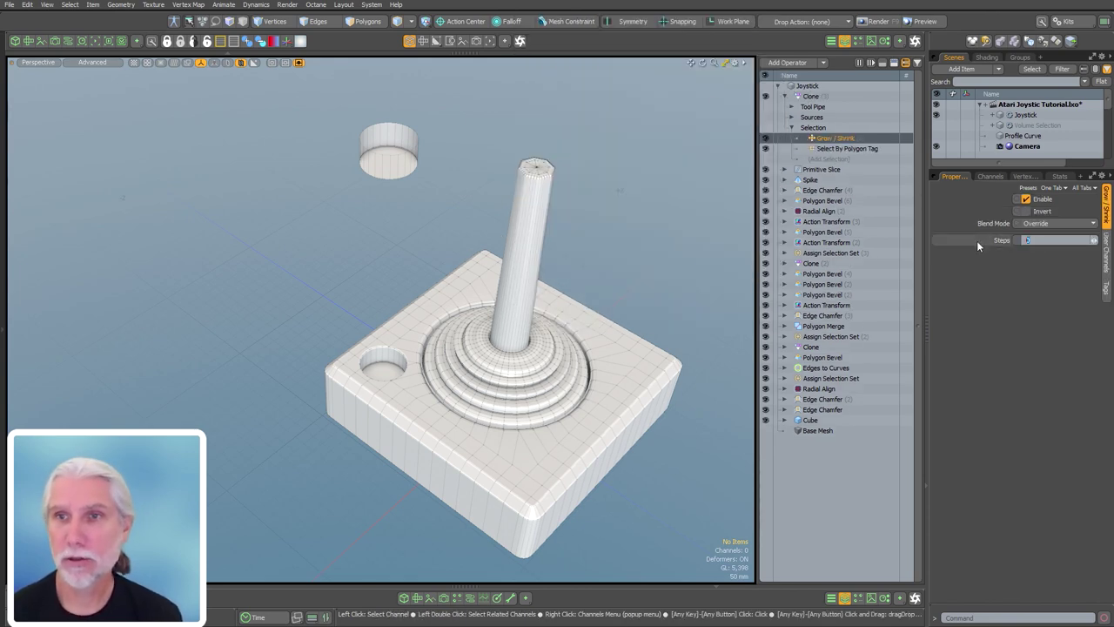
type("-1")
key("Return")
left_click_drag(379, 341, 399, 237, "alt")
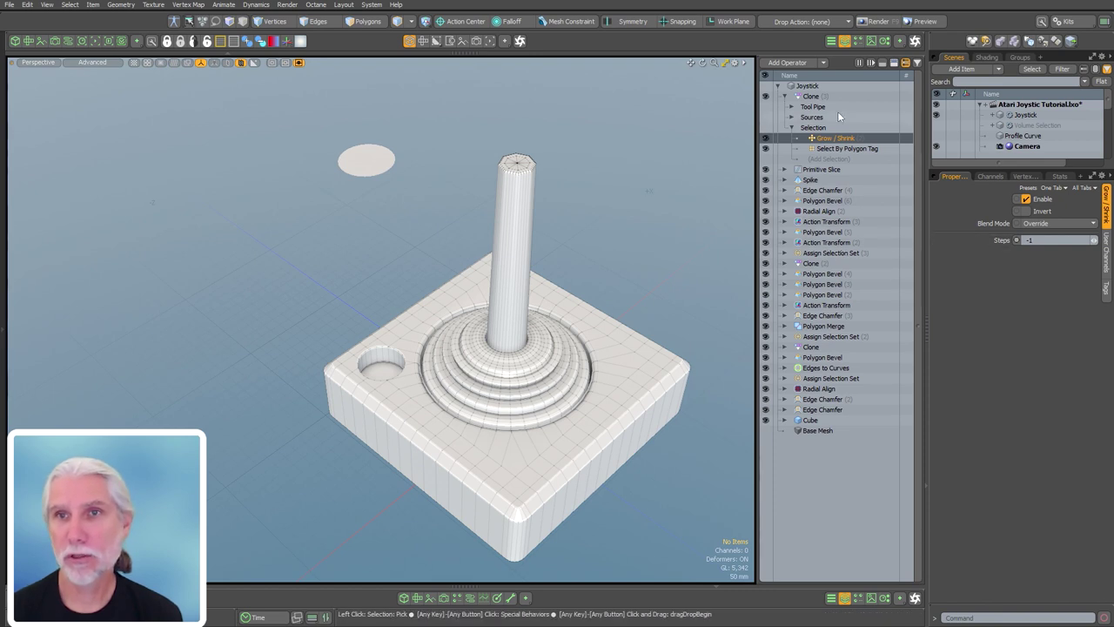
- Set the Y offset of the Clone's Linear Generator to 10 mm
left_click(814, 96)
left_click(1106, 219)
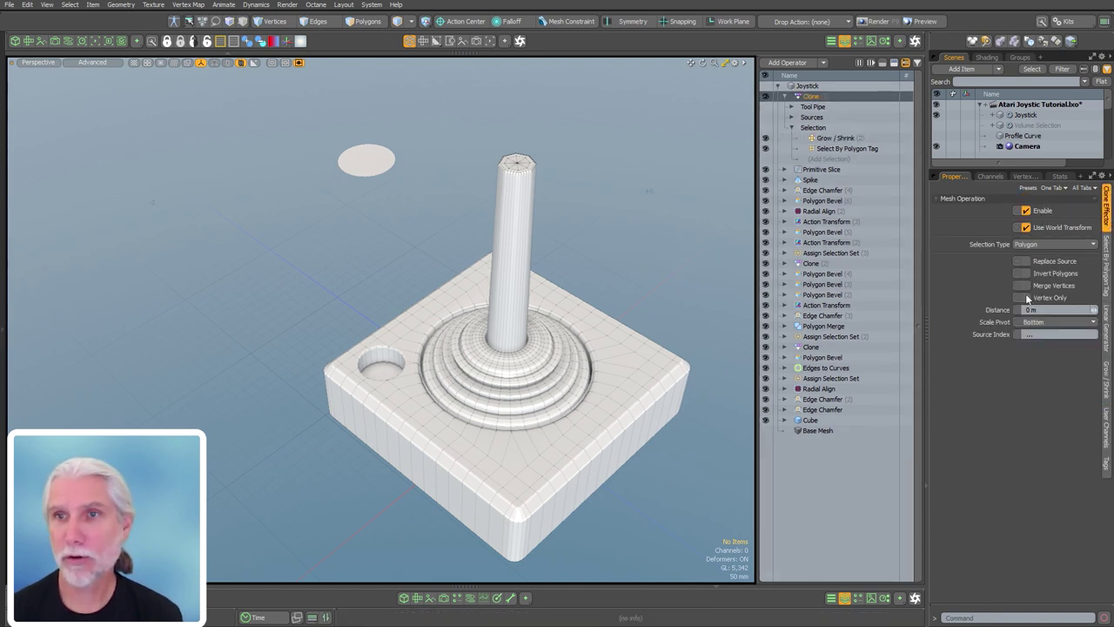
left_click(1107, 285)
left_click(824, 130)
left_click(812, 97)
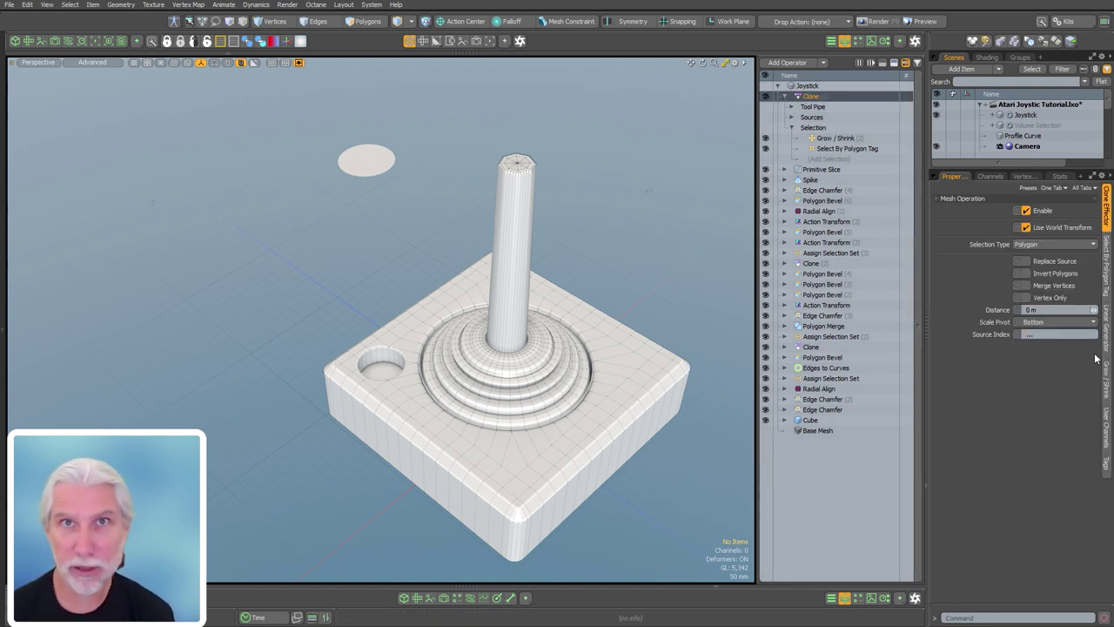
left_click(915, 319)
left_click(825, 98)
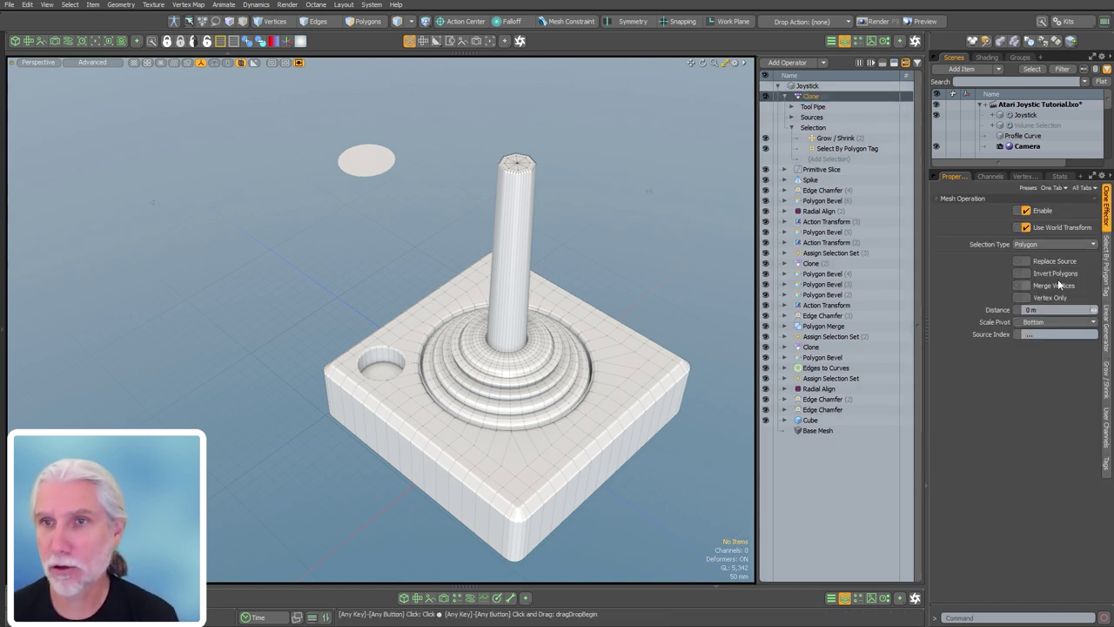
left_click(1108, 335)
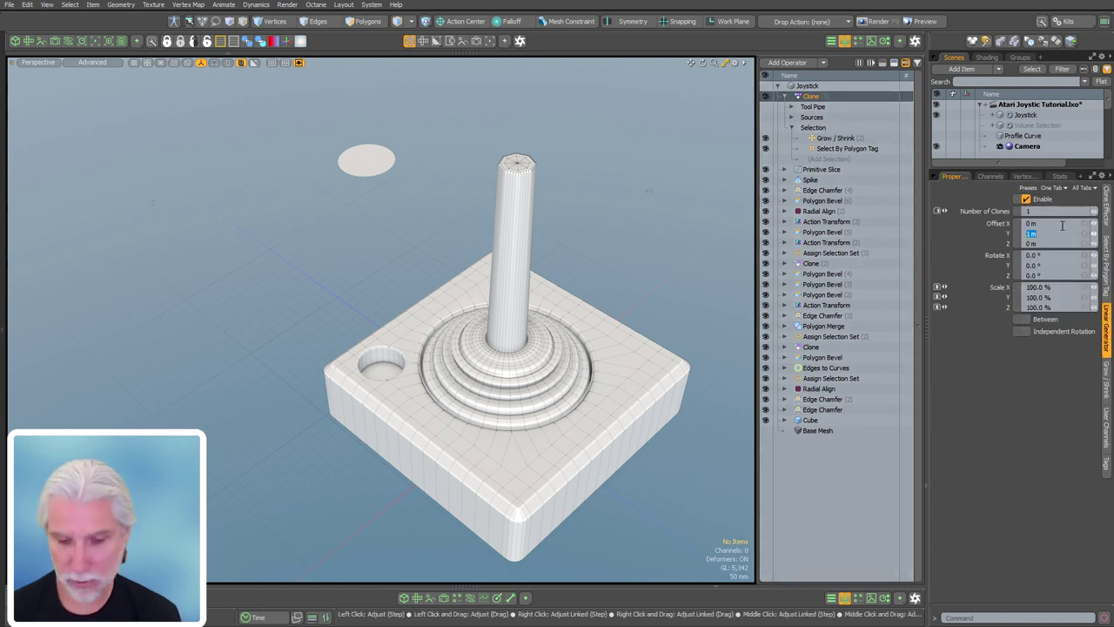
type("10mm")
key("Return")
left_click_drag(443, 281, 560, 241, "alt")
- Collapse the Clone and add an Assign Selection Set operation above it in the Joystick's stack
left_click(824, 475)
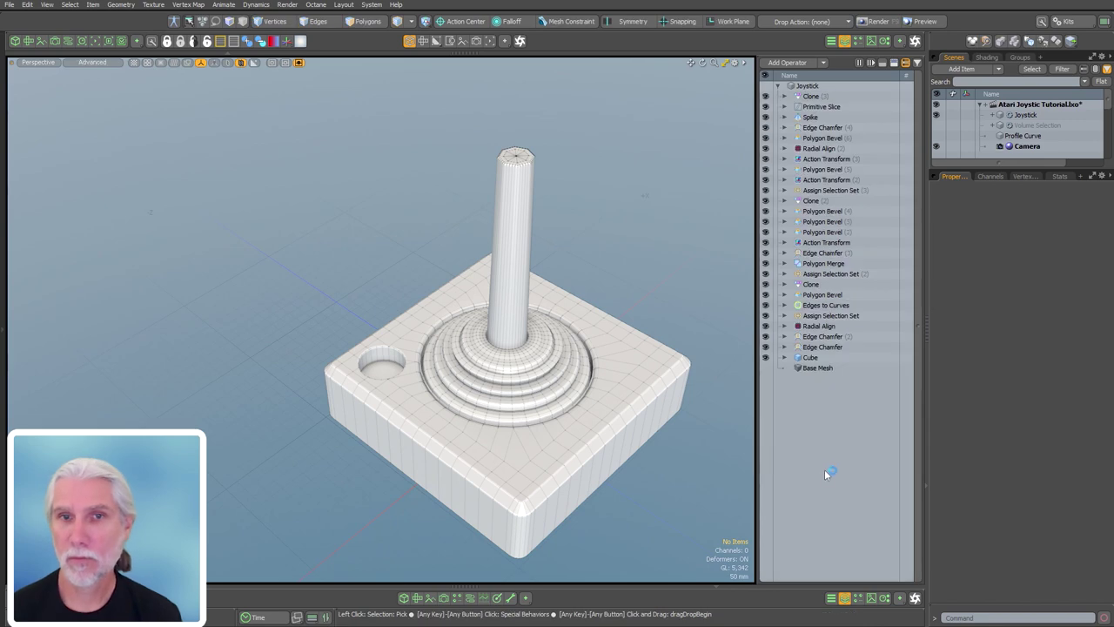
key("Tab")
type("ass")
key("Return")
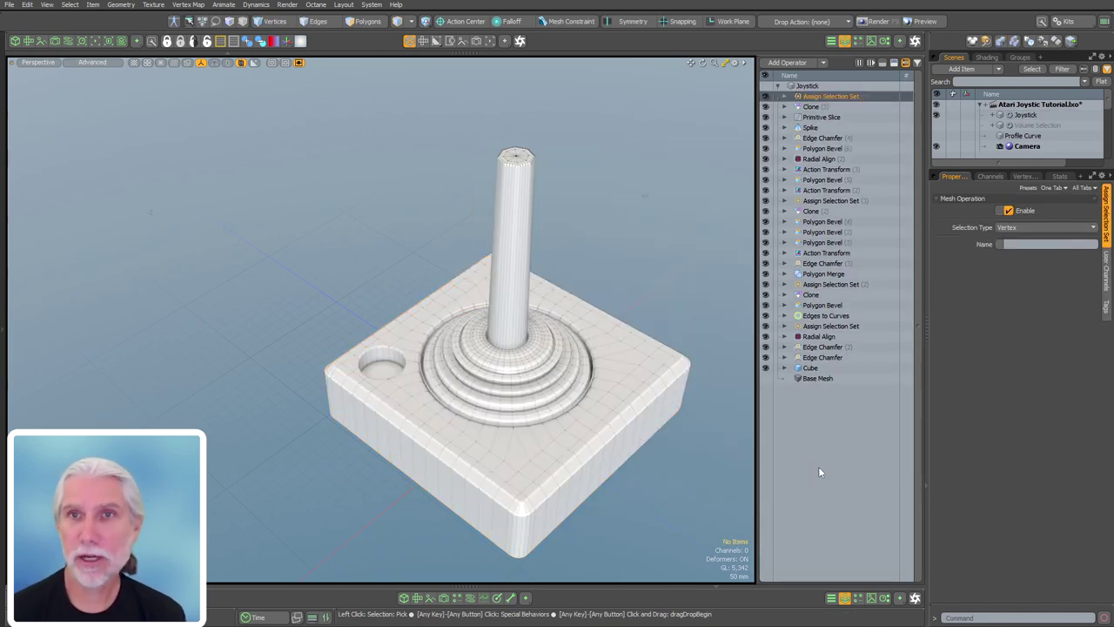
- Give Assign Selection Set a Select by Previous Operation selection using the Cloned Polygons of Clone (3)
left_click(786, 96)
left_click(792, 106)
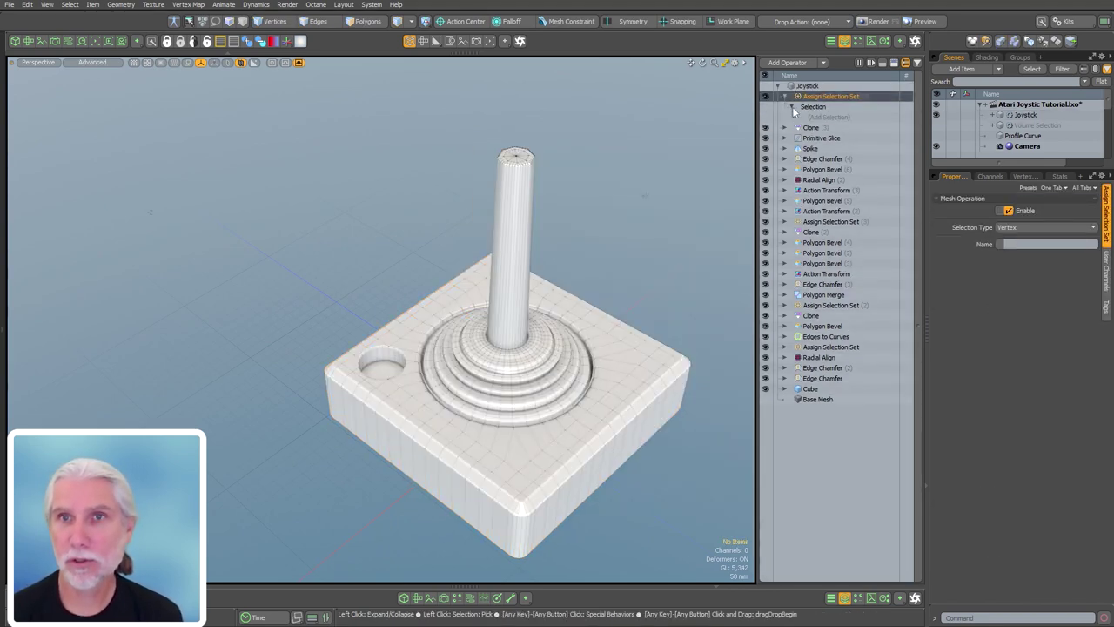
double_click(826, 116)
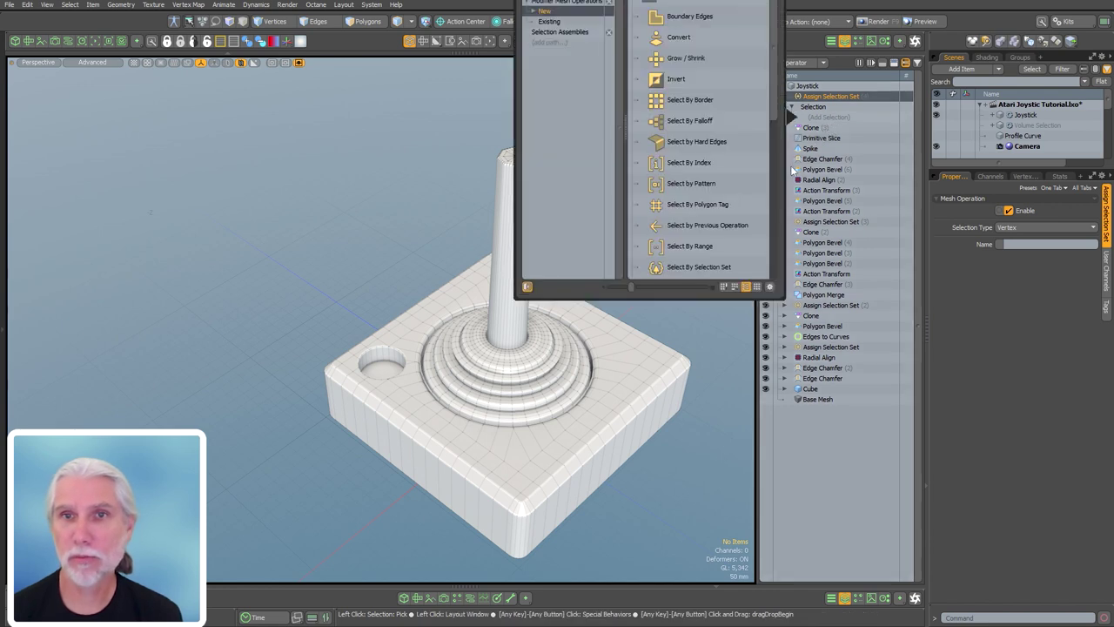
double_click(706, 226)
left_click(1027, 239)
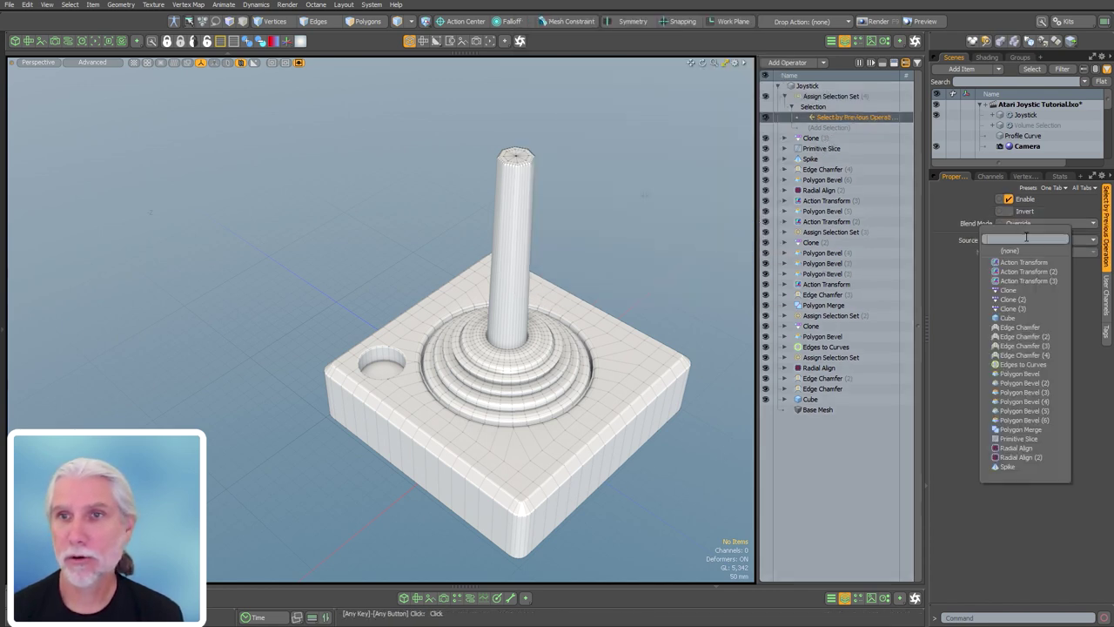
left_click(1044, 308)
left_click(1044, 252)
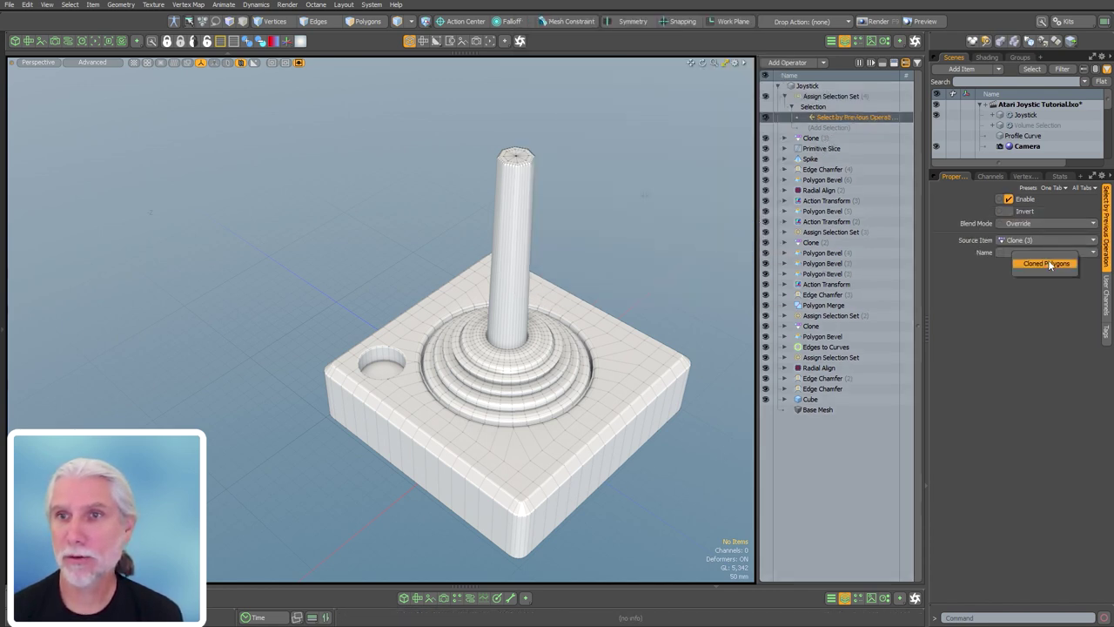
- Set the new Assign Selection Set operation to Polygon type and name its set Button
left_click(823, 98)
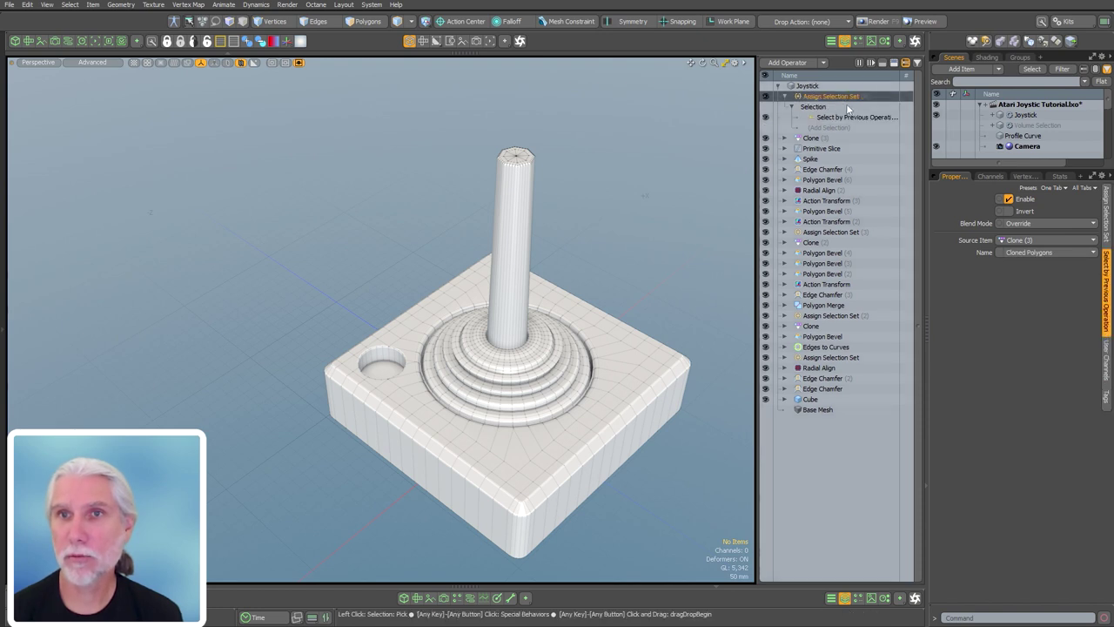
left_click(1107, 218)
left_click(1045, 227)
left_click(1027, 241)
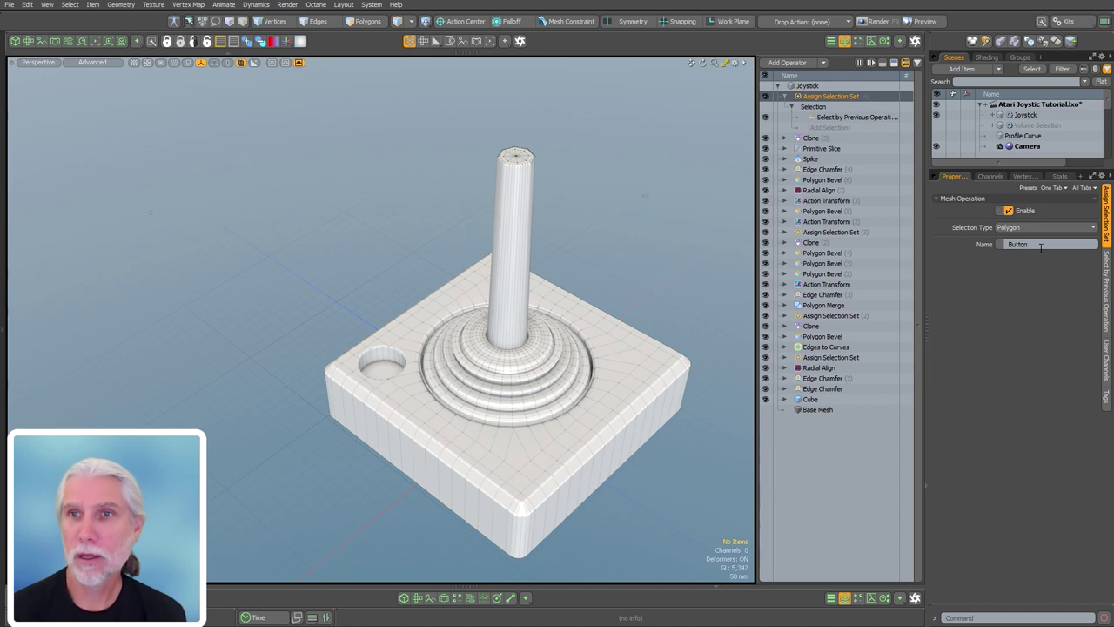
left_click(785, 96)
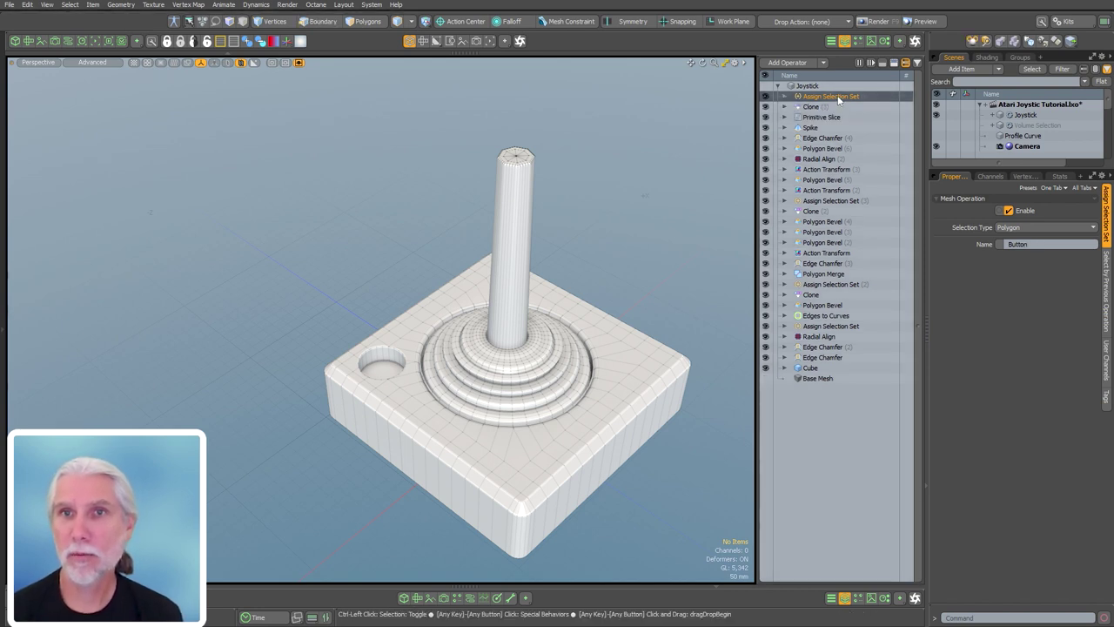
- Check the Button polygon selection set by selecting its polygons from the mesh statistics, and deselect them
left_click(1059, 176)
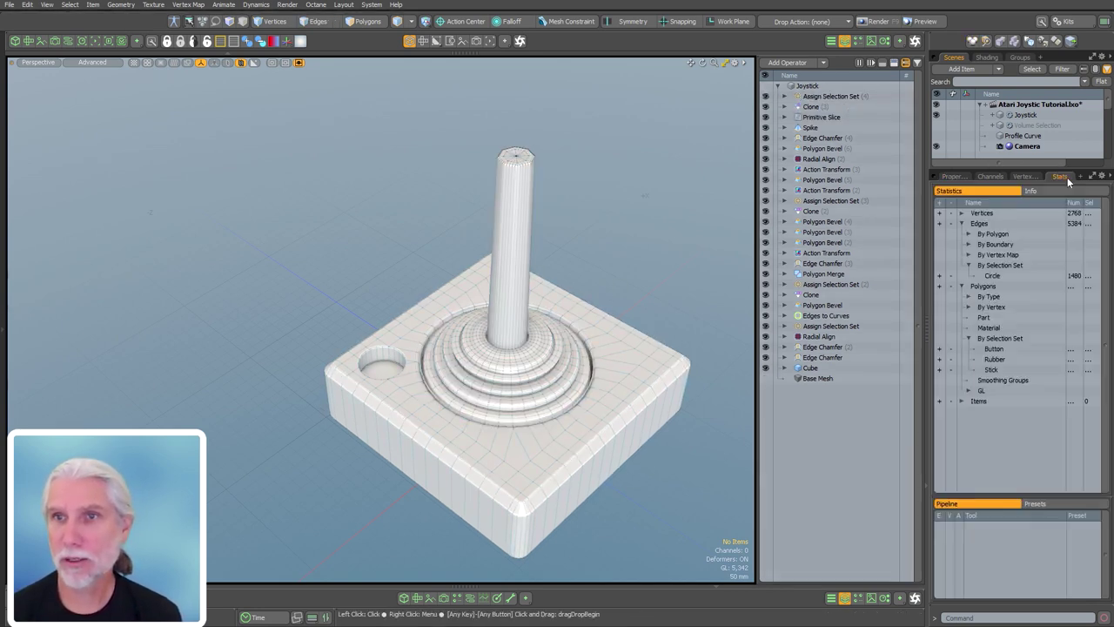
left_click(940, 348)
left_click(673, 473)
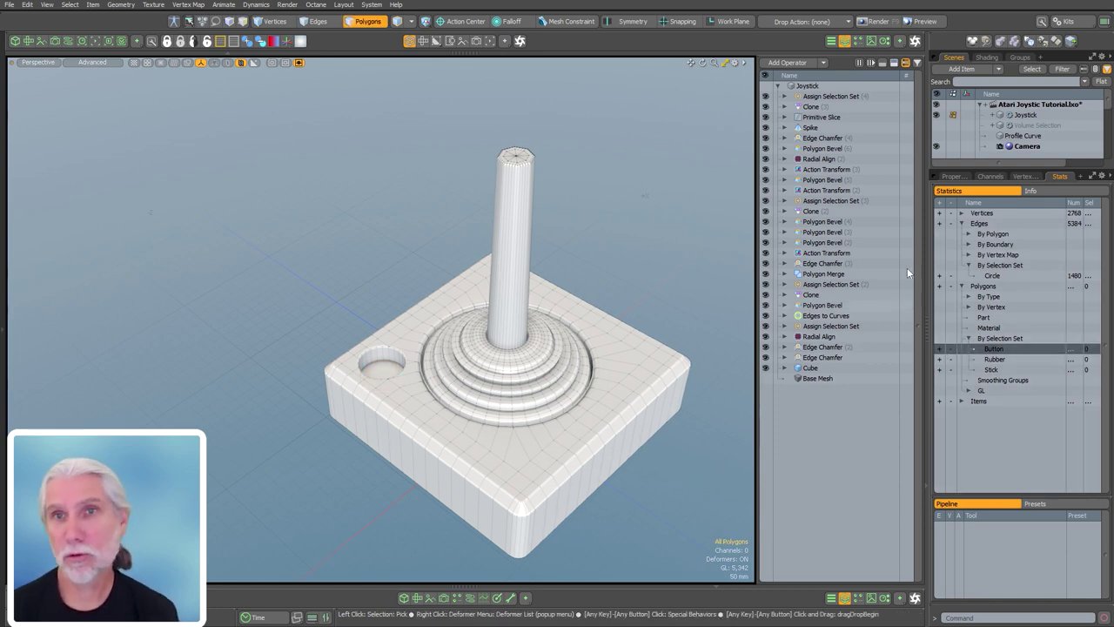
- Add an Action Transform mesh operation above Assign Selection Set and expand it in the stack
double_click(841, 423)
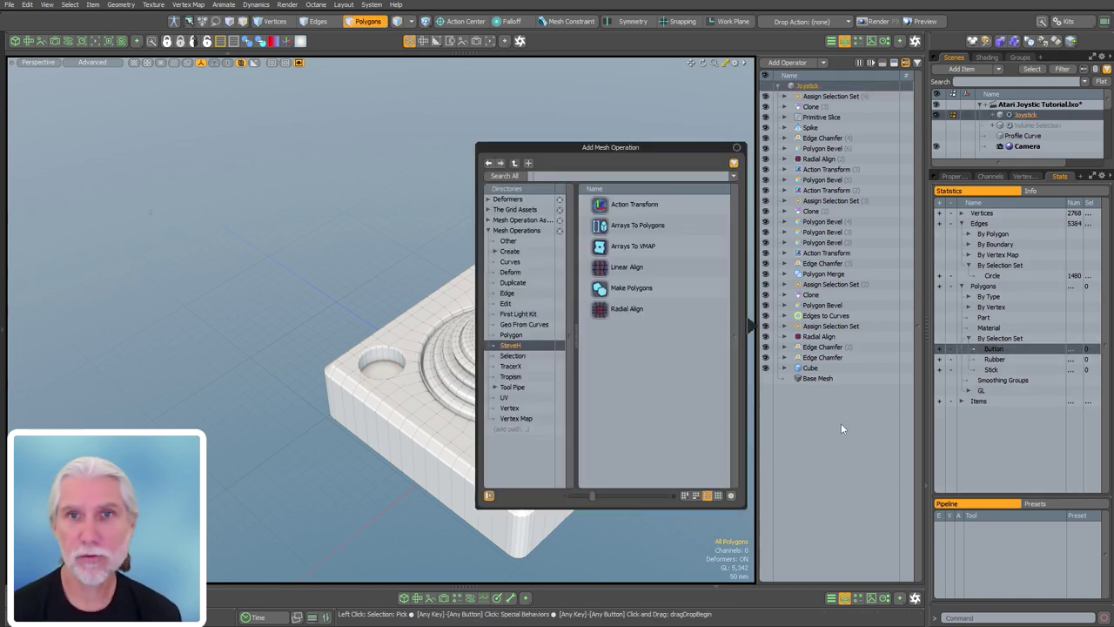
type("act")
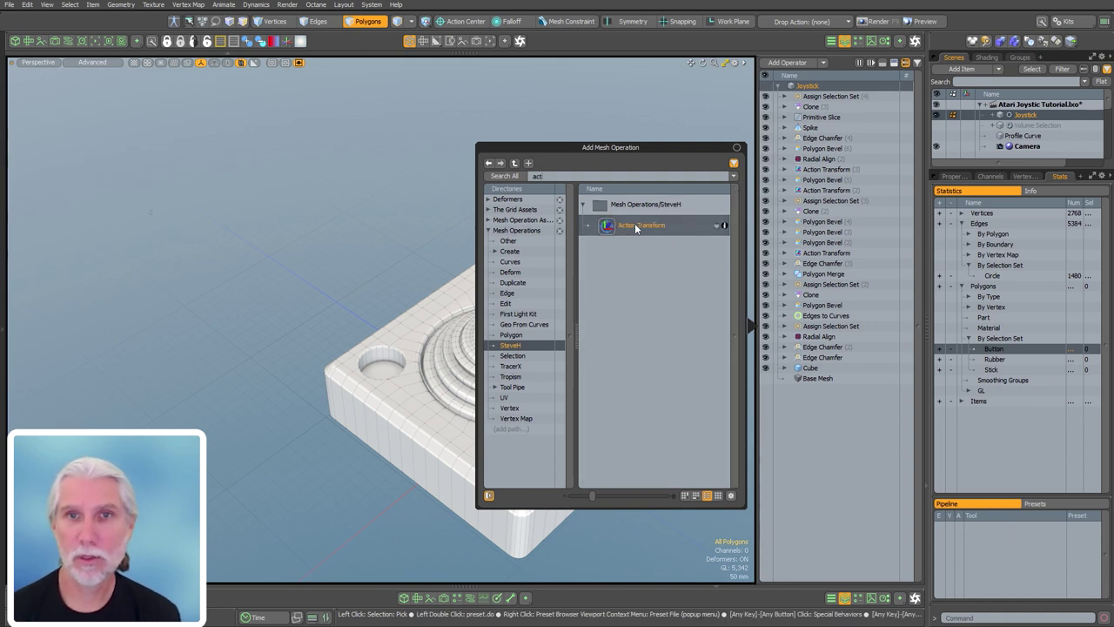
double_click(636, 227)
left_click(785, 97)
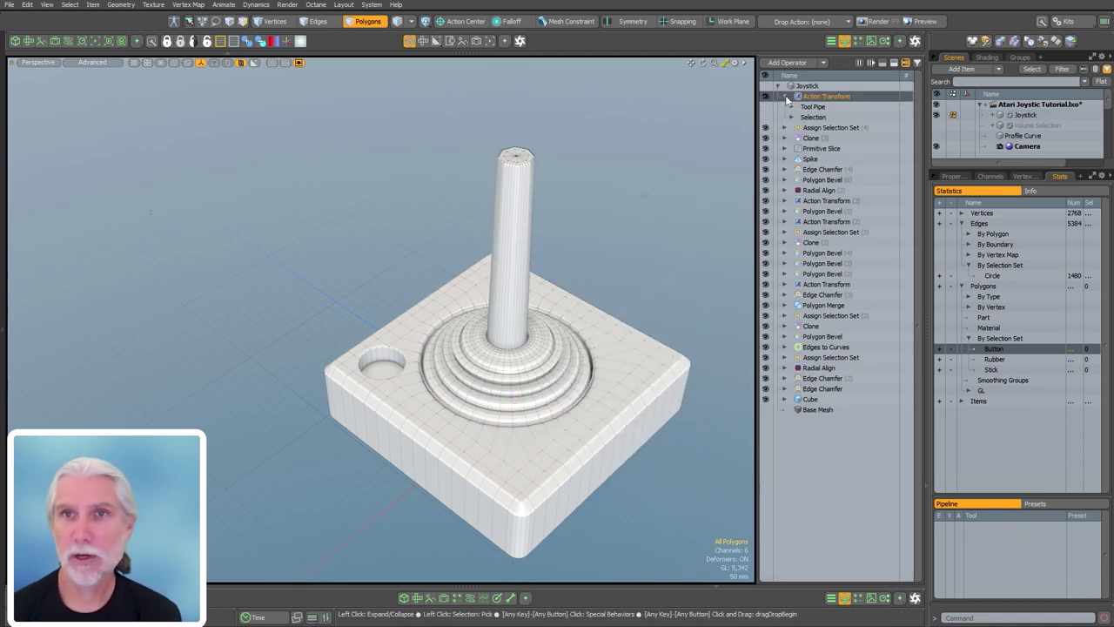
- Give the Action Transform a Select By Selection Set selection that uses the Button set
left_click(792, 117)
double_click(816, 129)
double_click(700, 278)
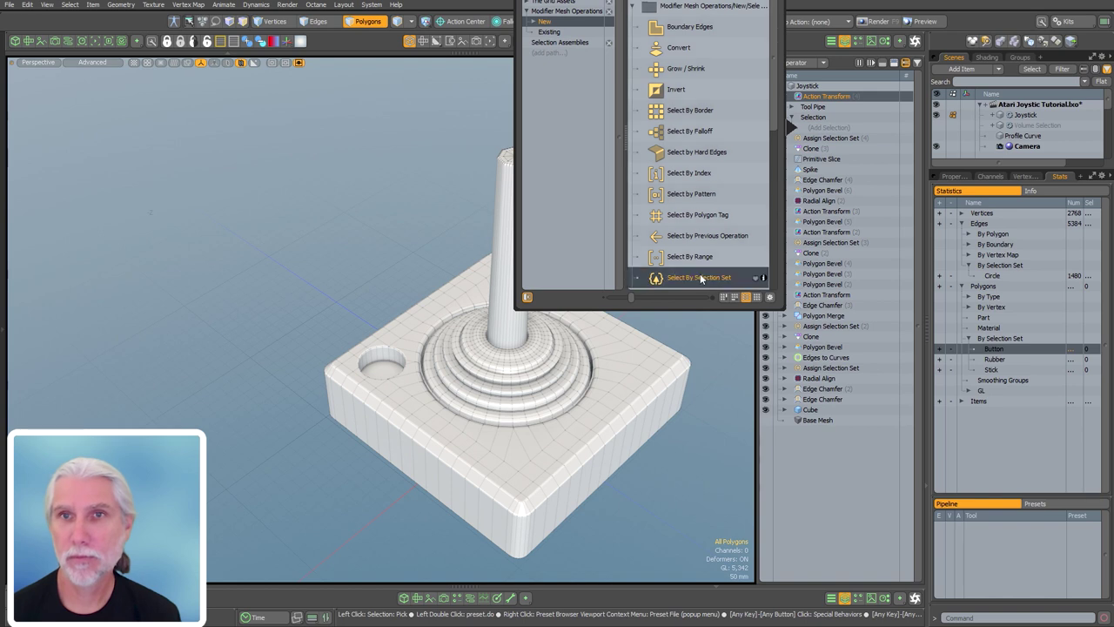
left_click(953, 176)
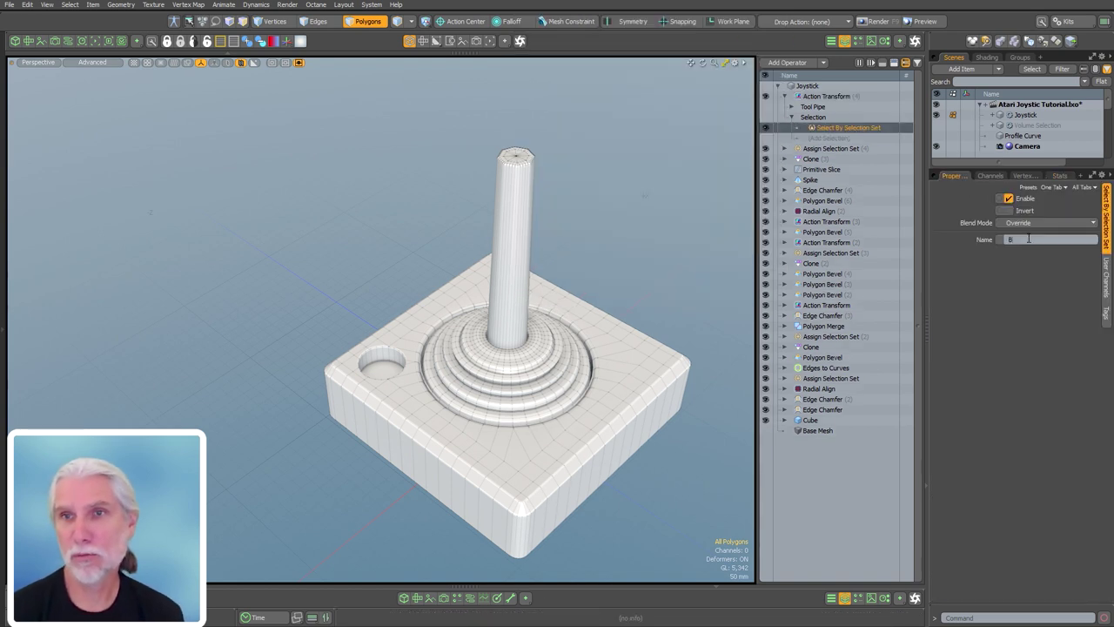
left_click(1030, 239)
type("Button")
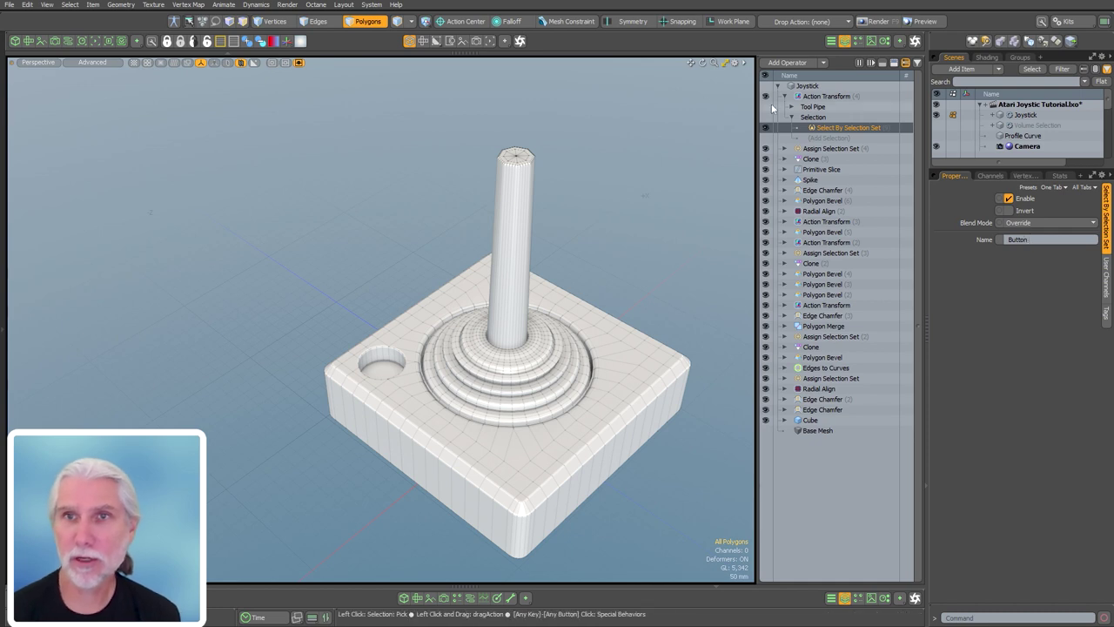
- Select only the Action Transform's Translate Y, Scale X and Scale Z channels for interactive adjustment in the viewport
left_click(827, 96)
left_click(1109, 220)
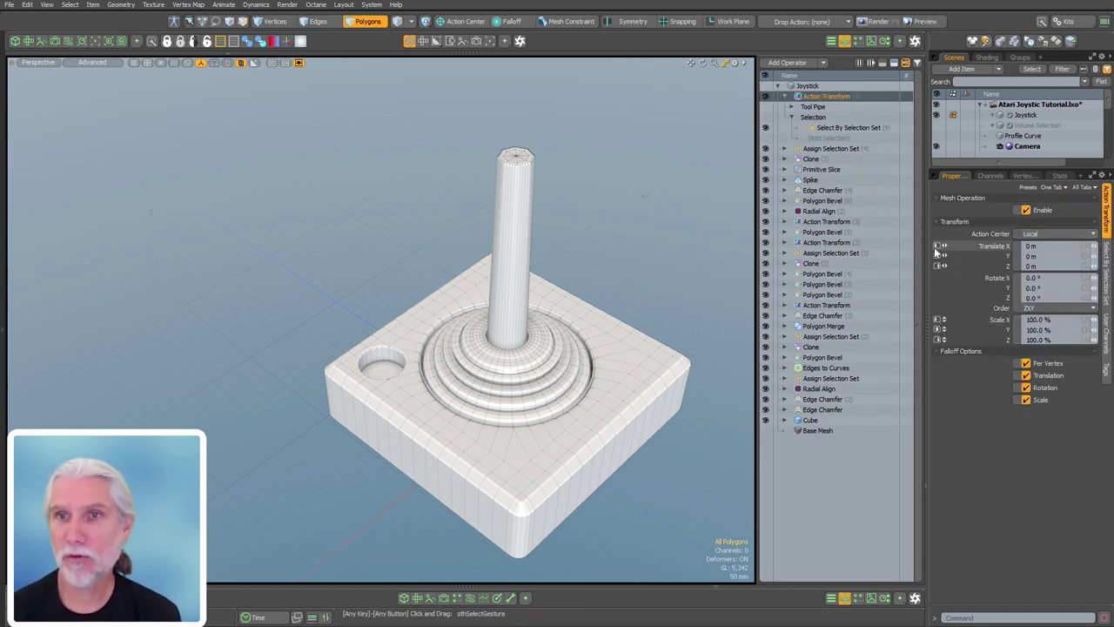
right_click(937, 247)
left_click(952, 246)
right_click(937, 246)
left_click(936, 267)
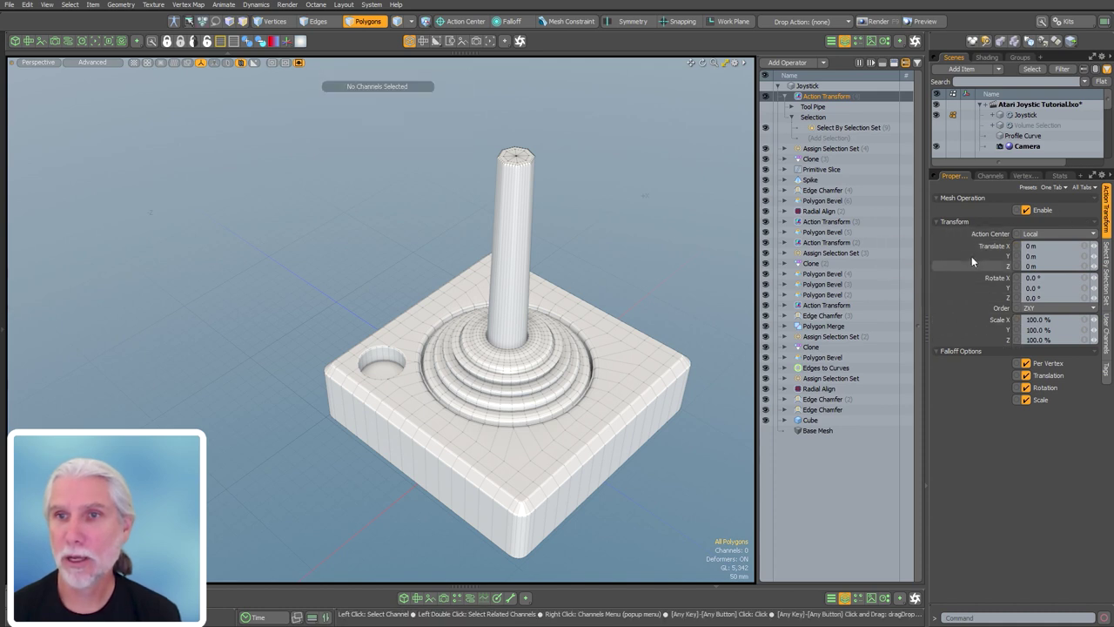
left_click(939, 255)
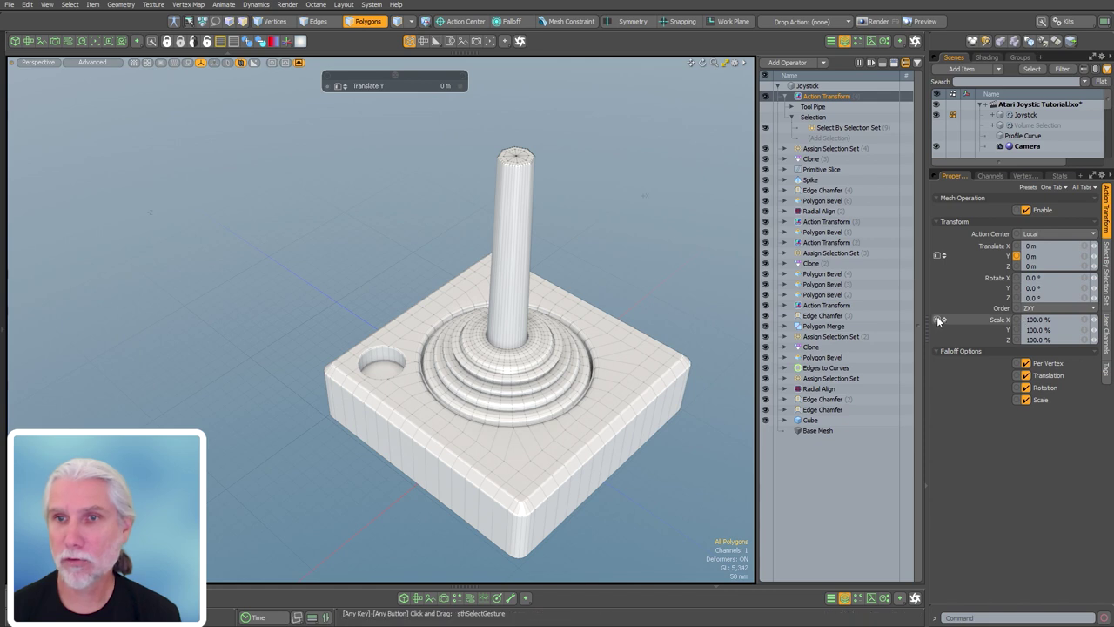
left_click(938, 320)
left_click(938, 340)
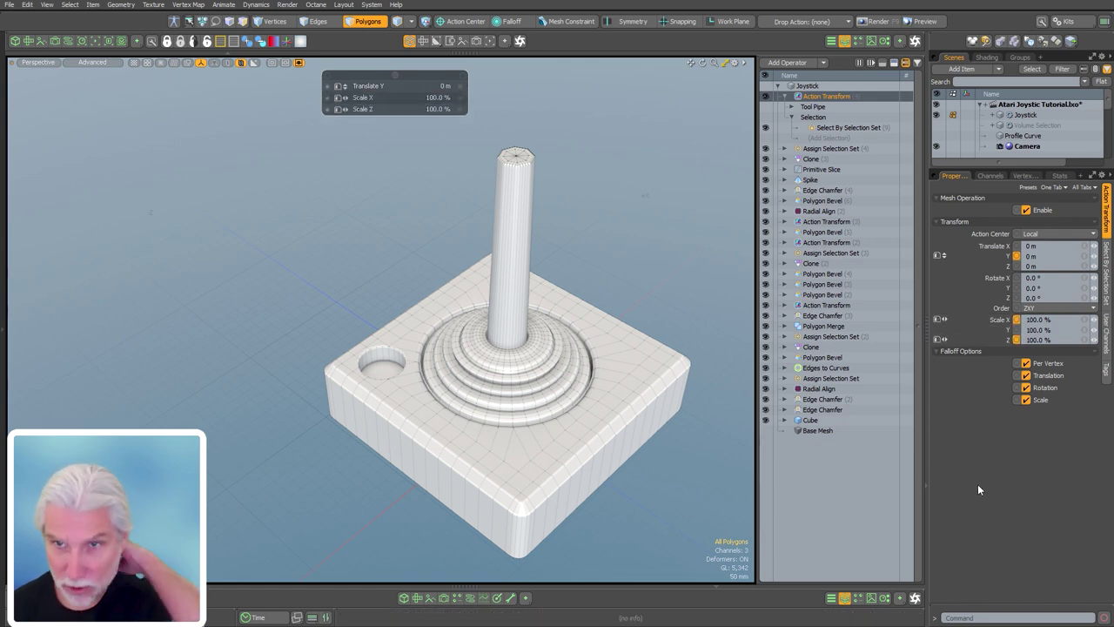
- Raise the cloned button disc 64 mm in Y and scale it to 97.5% in X and Z inside the hole
left_click_drag(643, 273, 601, 246)
left_click_drag(383, 341, 484, 350, "ctrl+alt")
left_click_drag(483, 350, 509, 365, "alt+shift")
left_click_drag(509, 364, 520, 311)
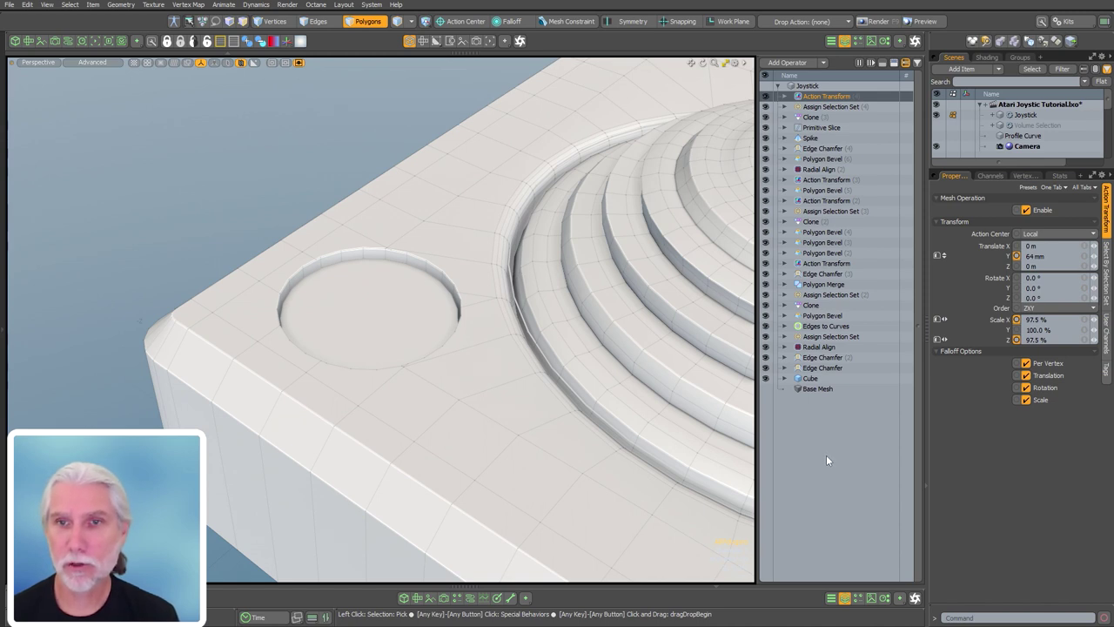
- Add a Polygon Bevel mesh operation above the Action Transform in the Joystick stack
double_click(826, 452)
type("po")
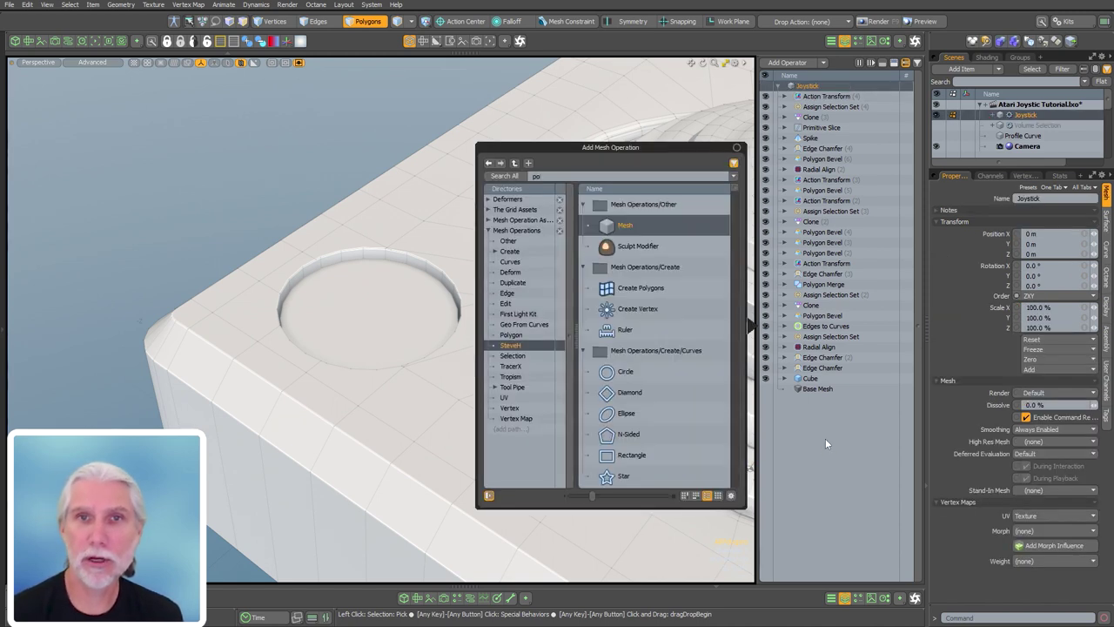
type("lygon b")
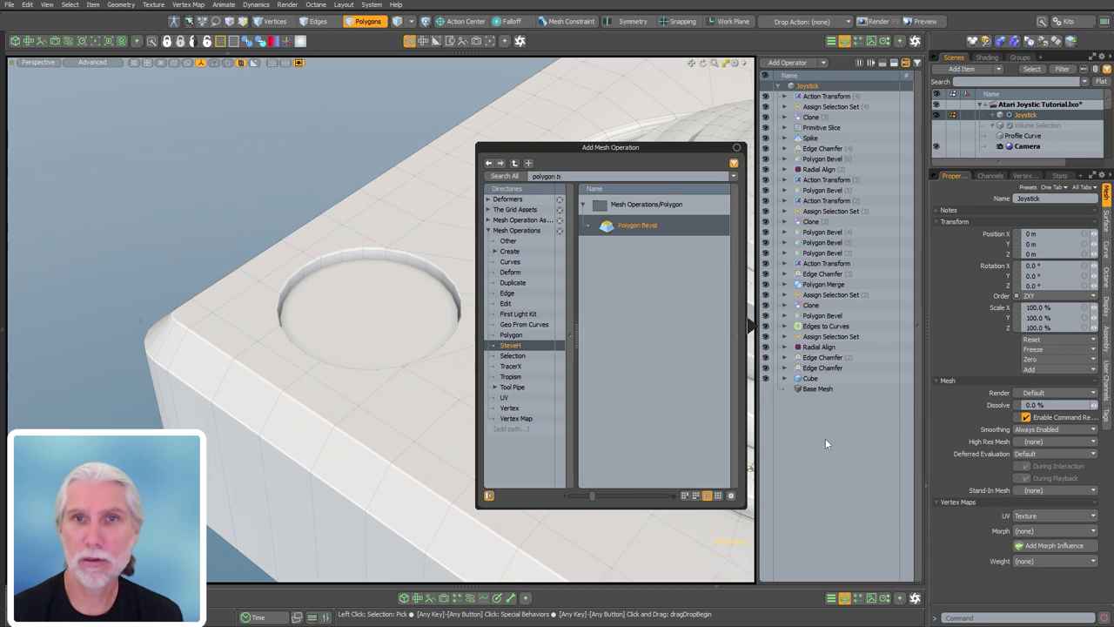
key("Return")
- Give the Polygon Bevel a Select By Selection Set selection that uses the Button set
left_click(787, 96)
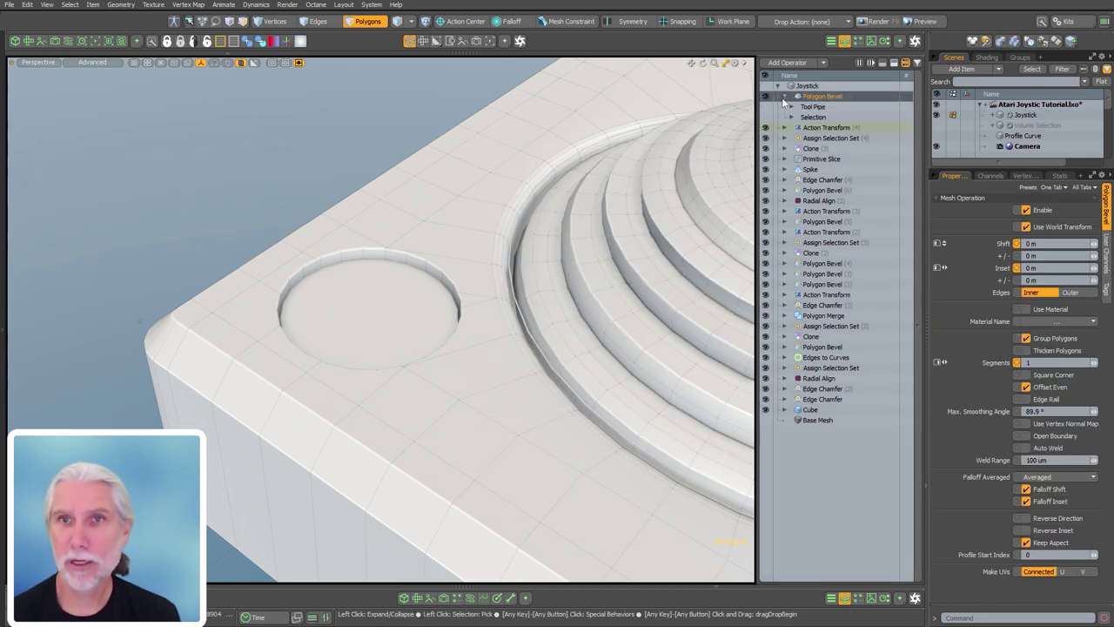
left_click(792, 117)
left_click(811, 127)
double_click(707, 278)
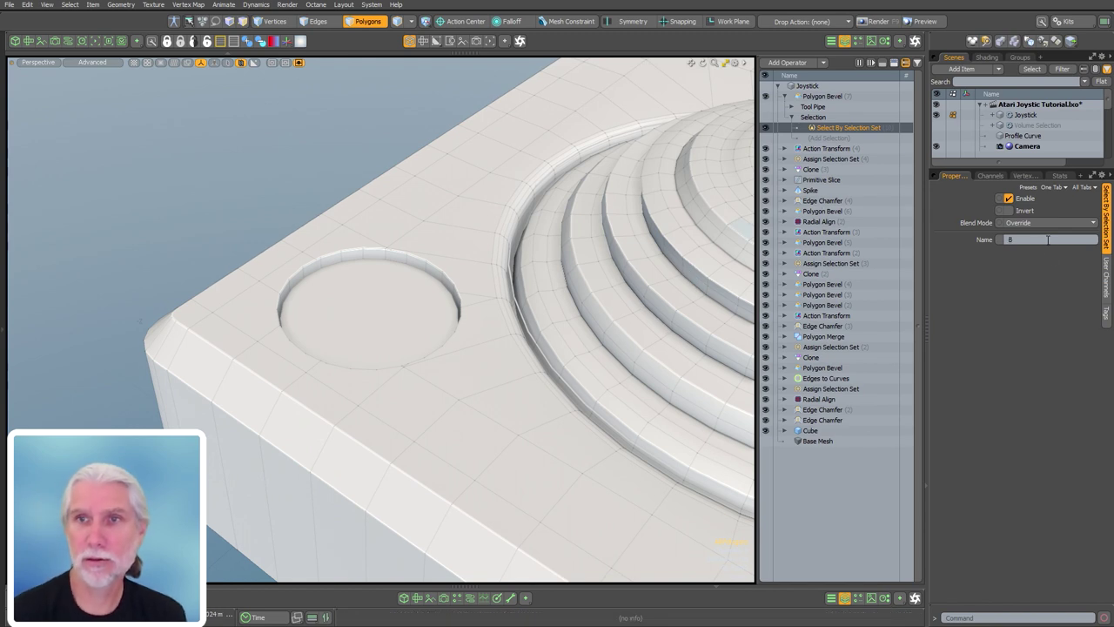
- Extrude the button disc up out of its hole with the Polygon Bevel at 48.5 mm Shift and 2 mm Inset
left_click(822, 96)
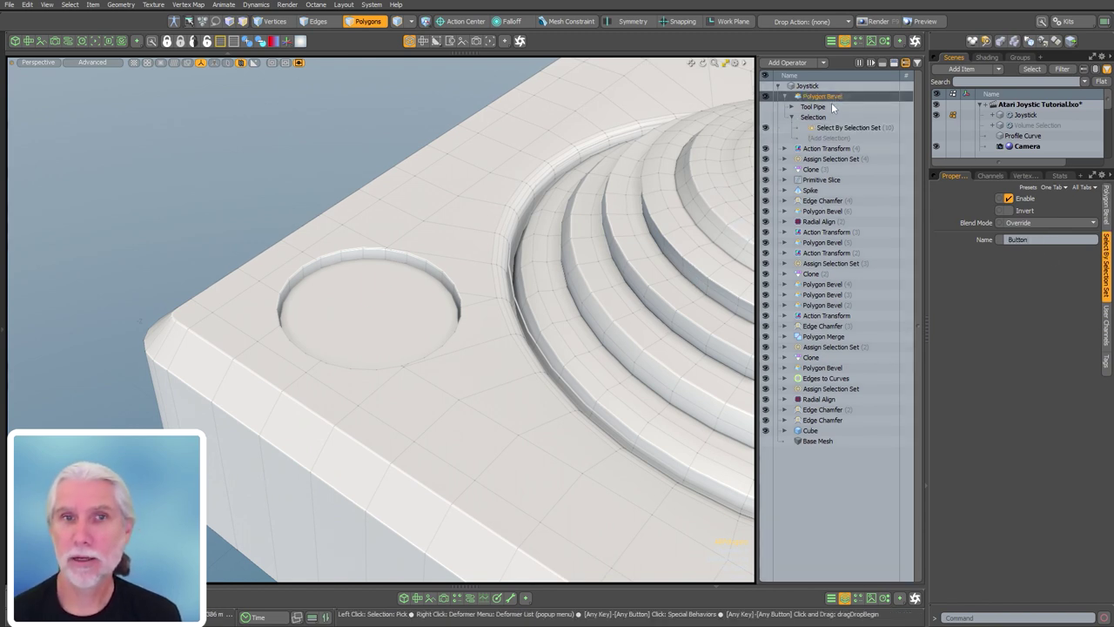
left_click_drag(473, 333, 461, 267)
left_click_drag(461, 267, 462, 319)
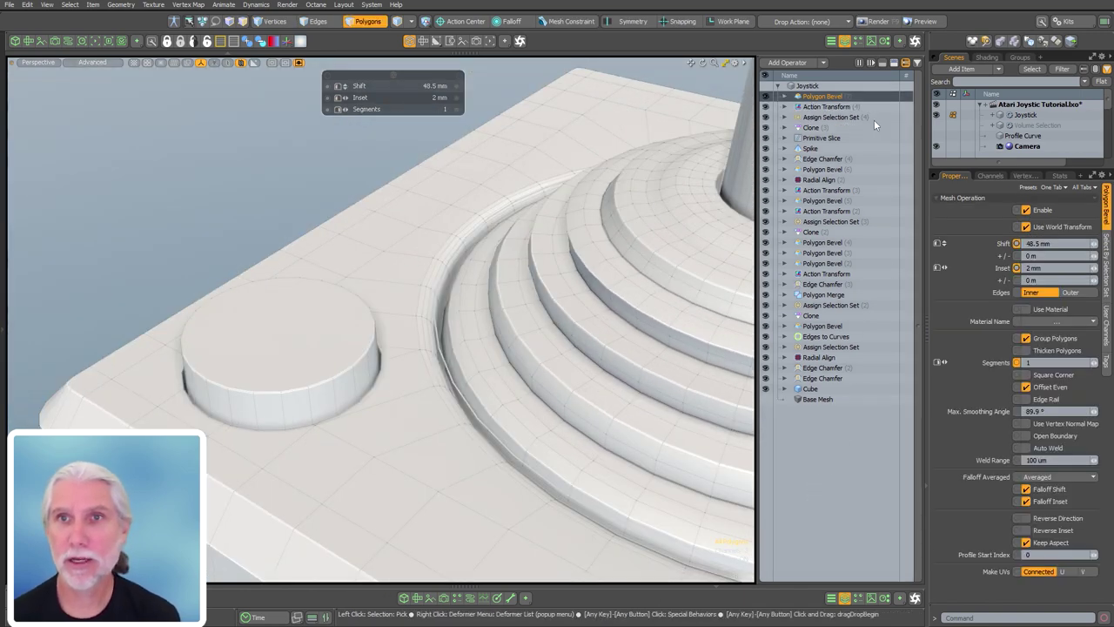
- Add an Assign Selection Set mesh operation to the Joystick for polygons and name the set "Button Top"
left_click(826, 107)
left_click(825, 97)
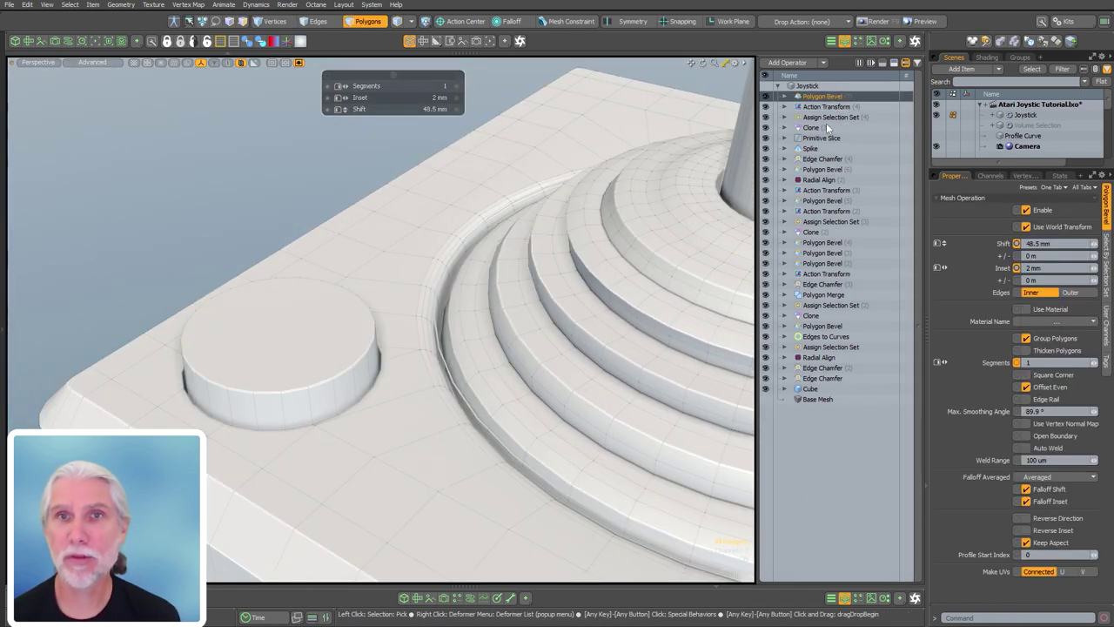
key("space")
double_click(825, 457)
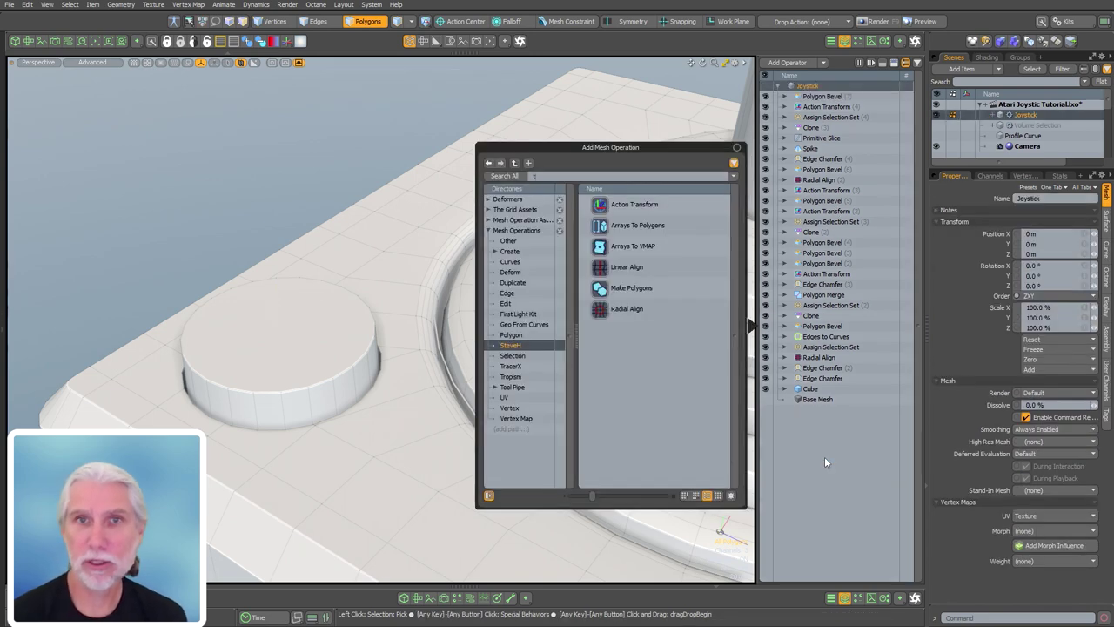
type("ta")
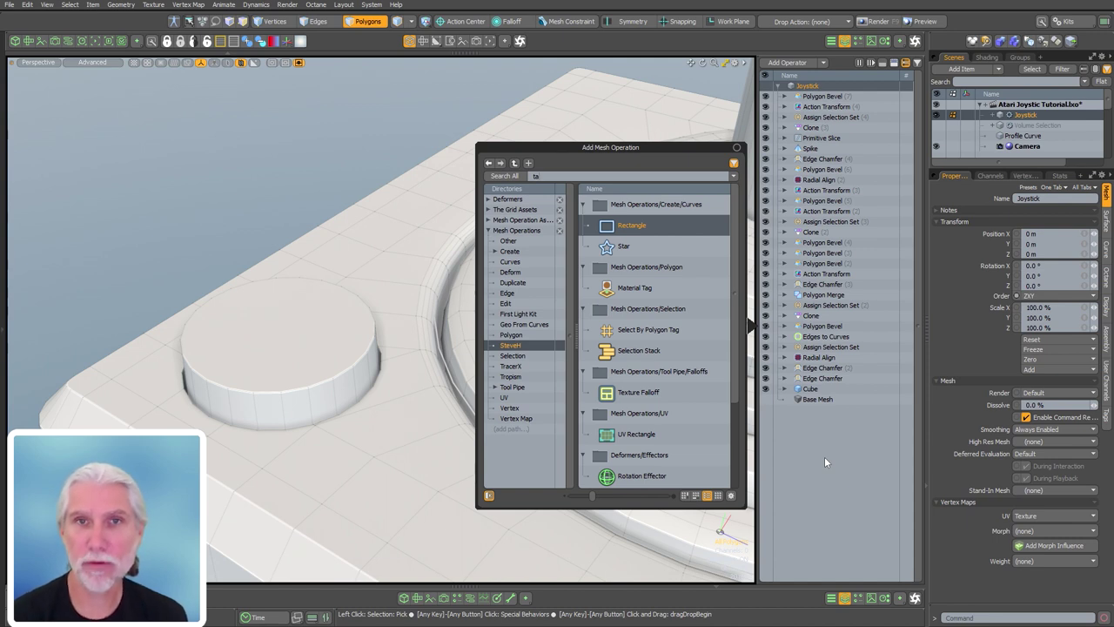
key("BackSpace")
key("BackSpace")
type("ass")
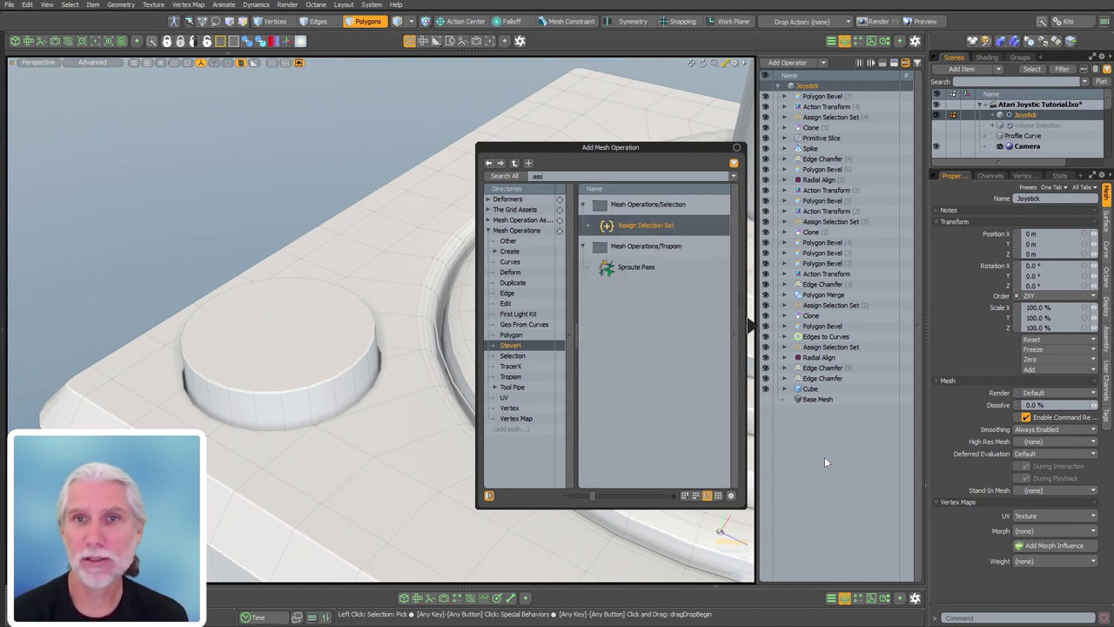
key("Return")
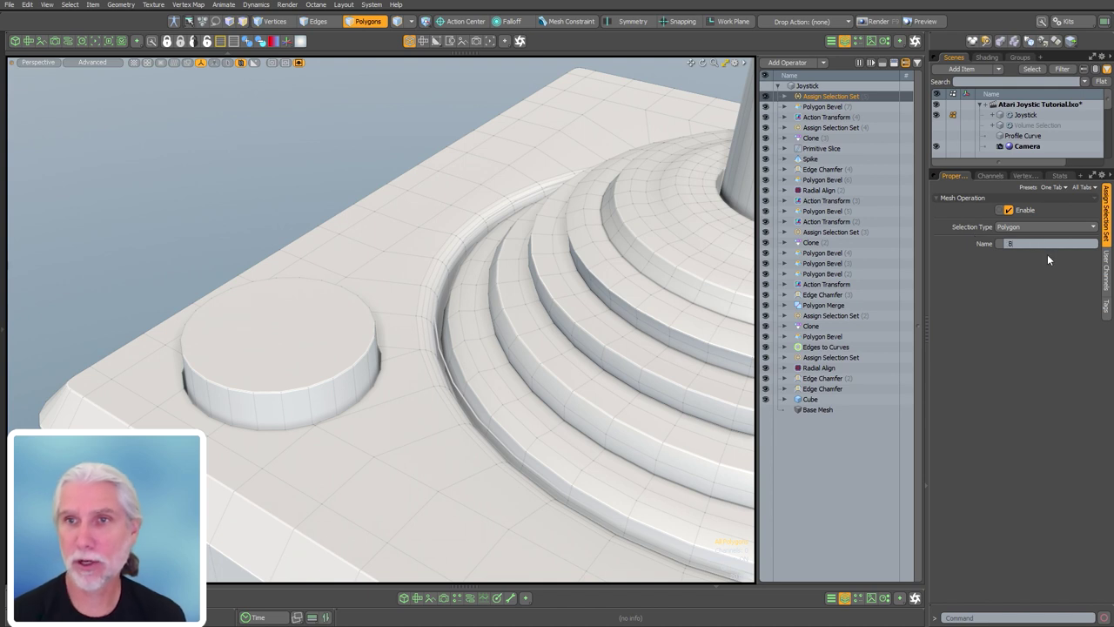
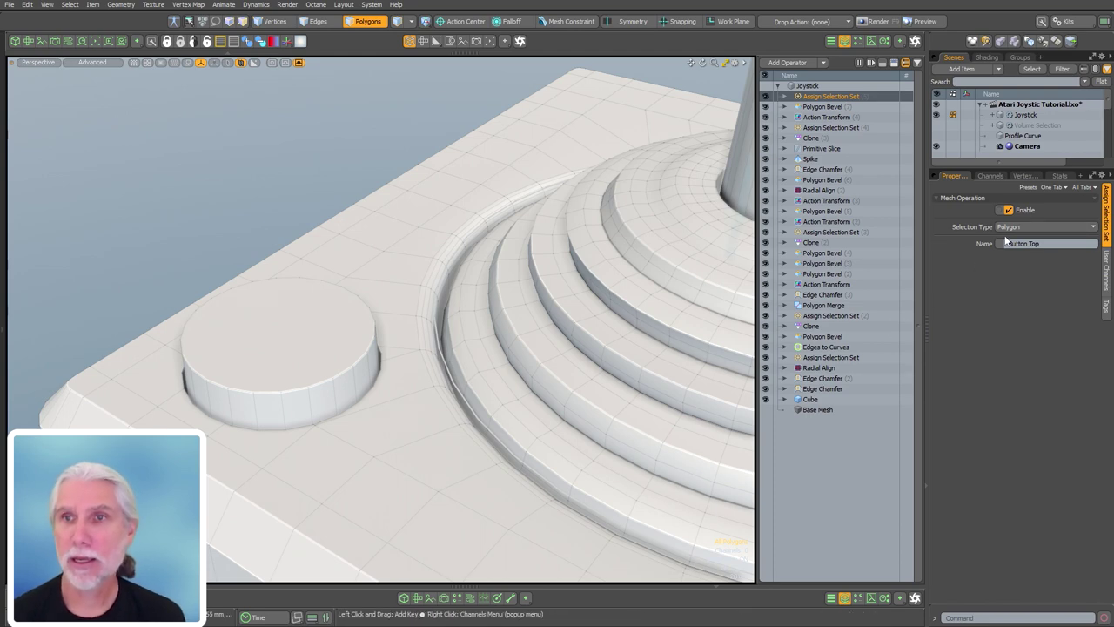
- Check the polygons in the Button Top set and add Select by Previous Operation as the selection of its Assign Selection Set operation
left_click(1059, 175)
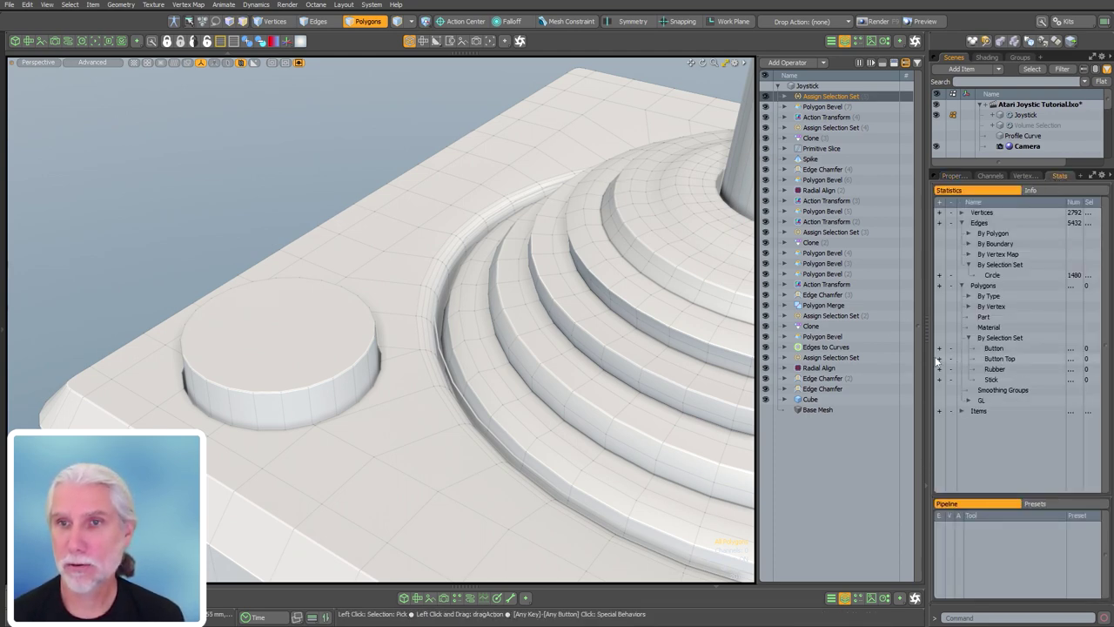
left_click(939, 359)
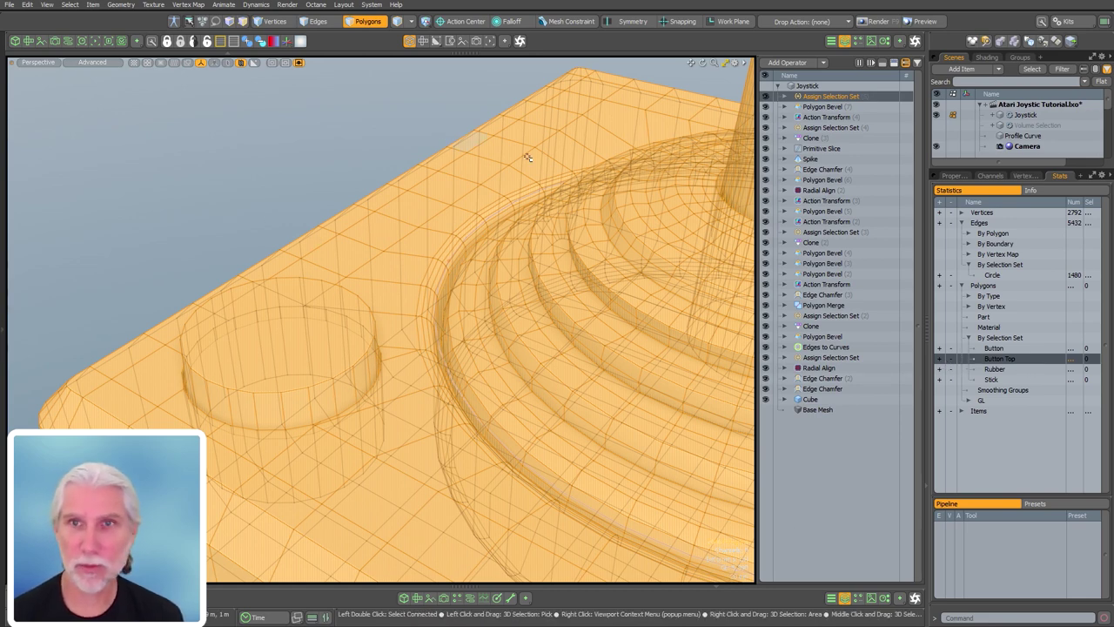
left_click(784, 96)
left_click(791, 108)
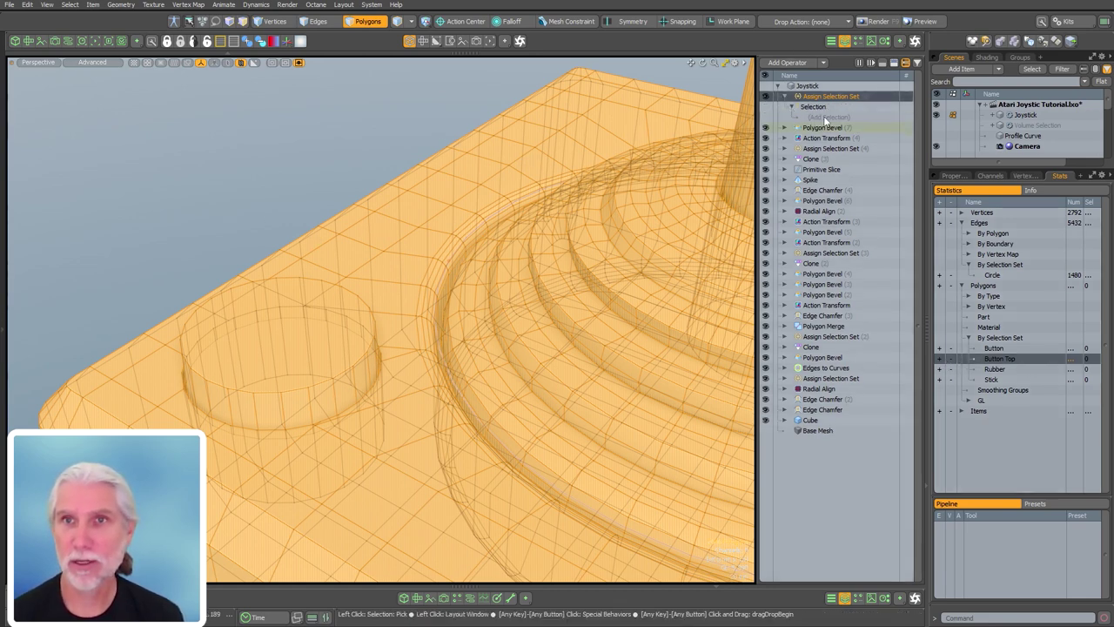
left_click(825, 117)
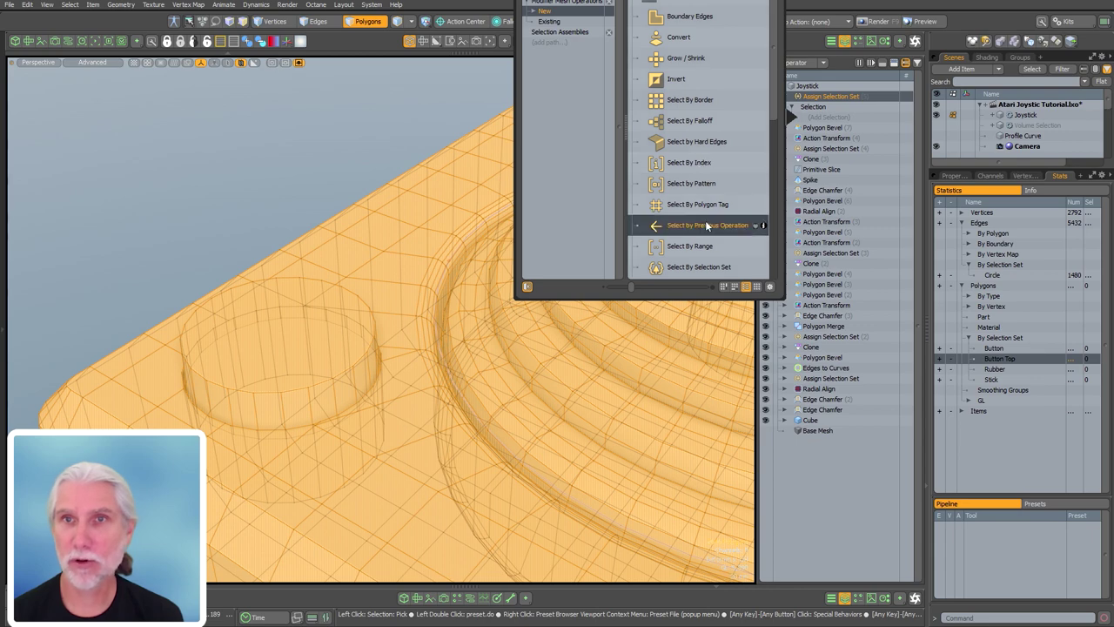
left_click(696, 224)
- Set the previous-operation selection's source item to Polygon Bevel (7) and its name to Front
left_click(953, 175)
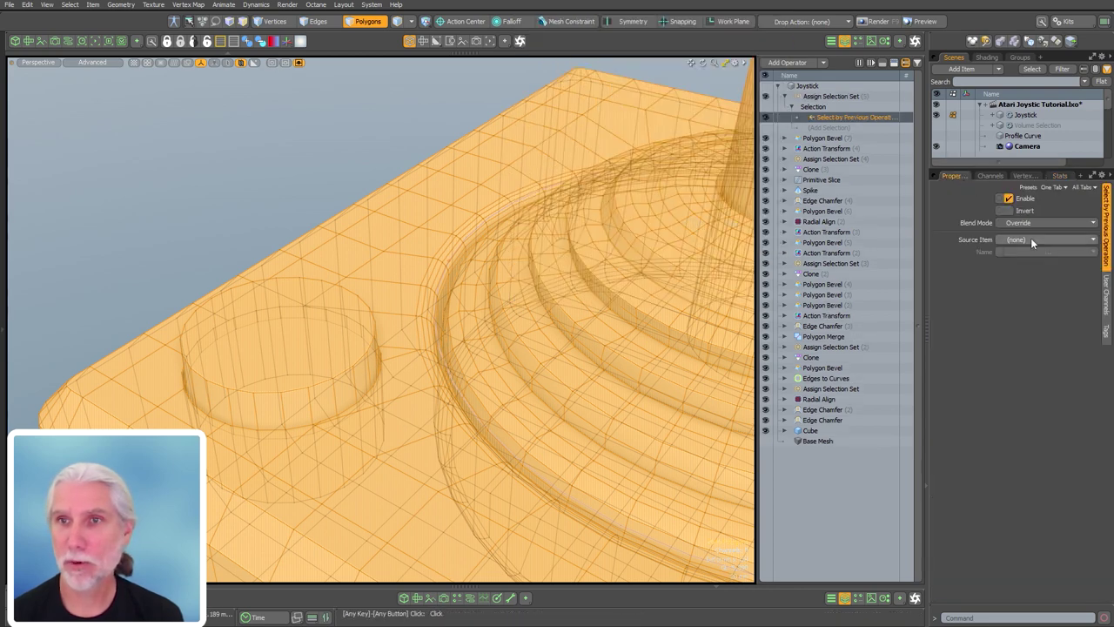
left_click(1031, 239)
left_click(1045, 440)
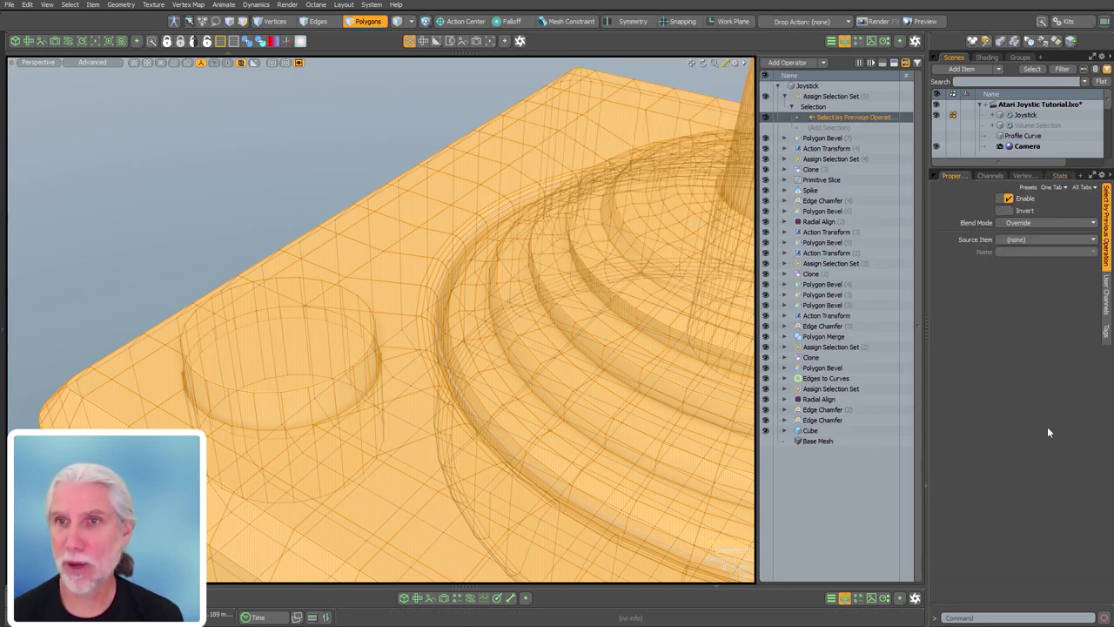
left_click(1032, 252)
left_click(1033, 267)
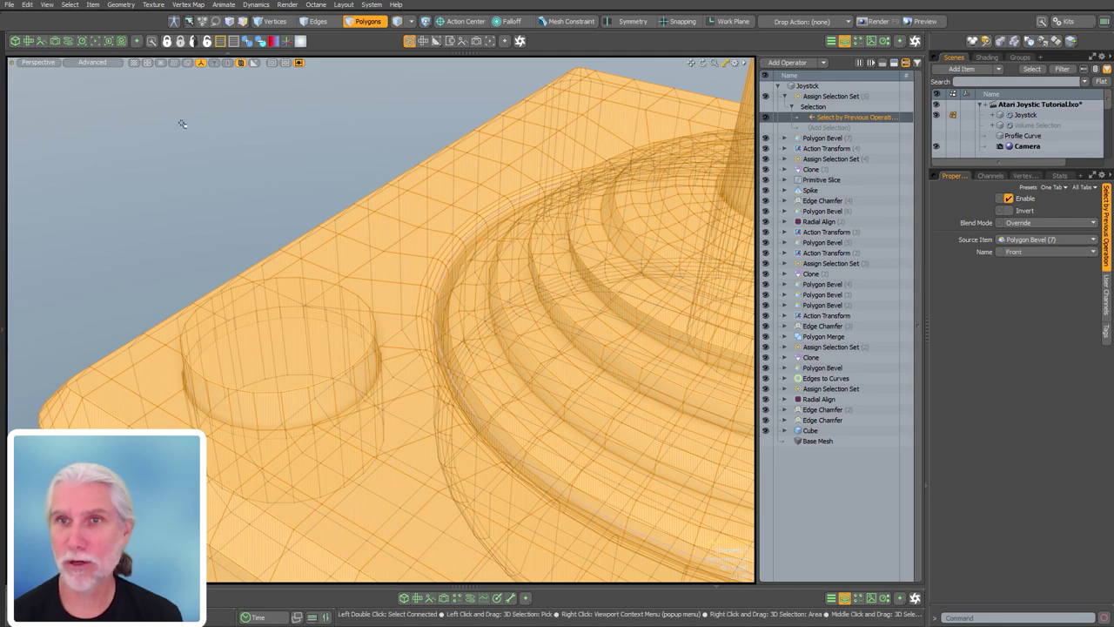
- Select the polygons of the Button Top set to check its contents, and clear the selection
left_click(1060, 175)
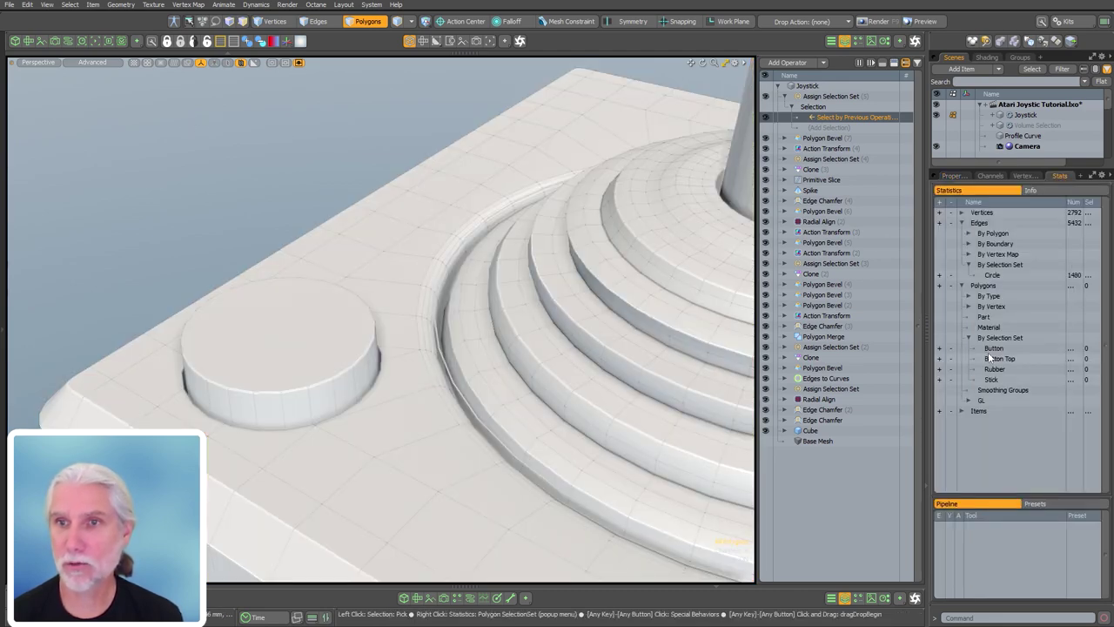
left_click(941, 359)
left_click(336, 207)
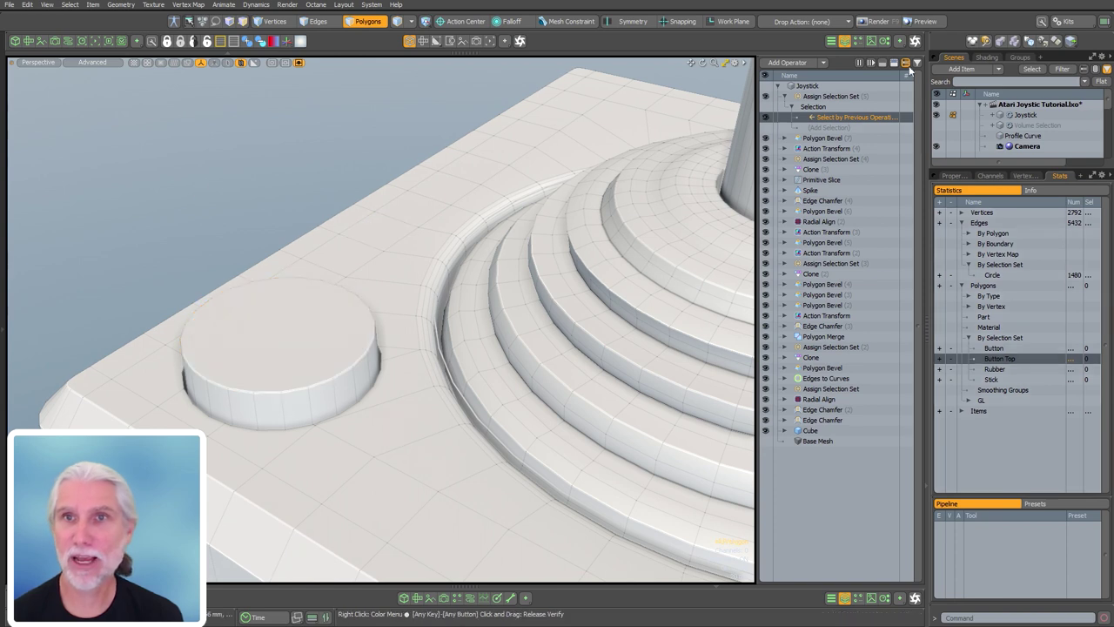
left_click(826, 97)
left_click(788, 99)
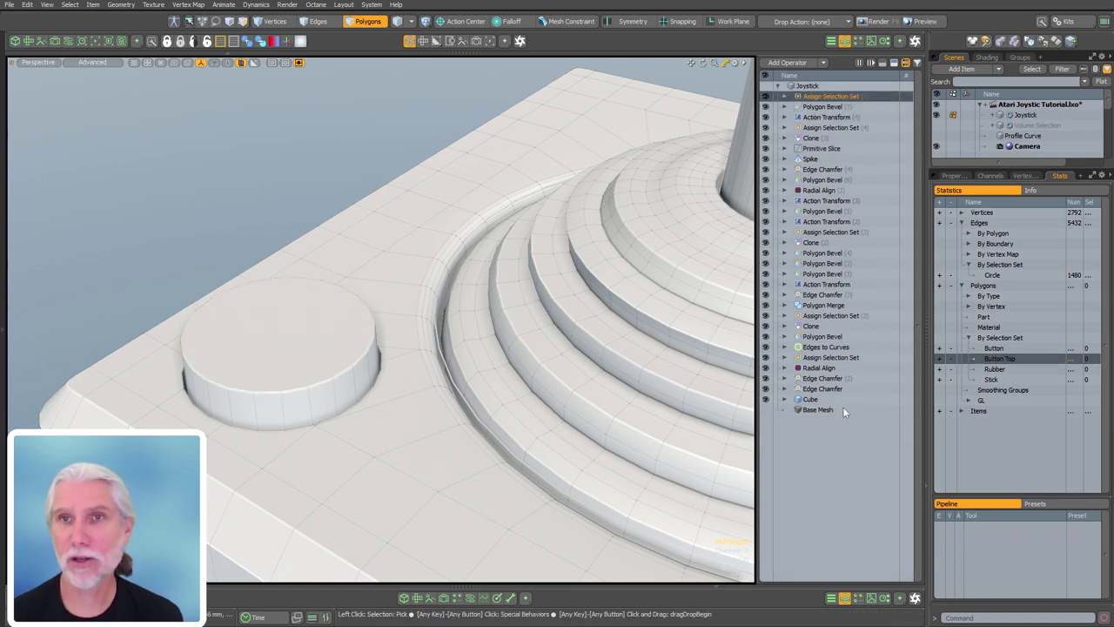
- Add a Polygon Bevel mesh operation above the Button Top Assign Selection Set operation
left_click(833, 461)
type("n")
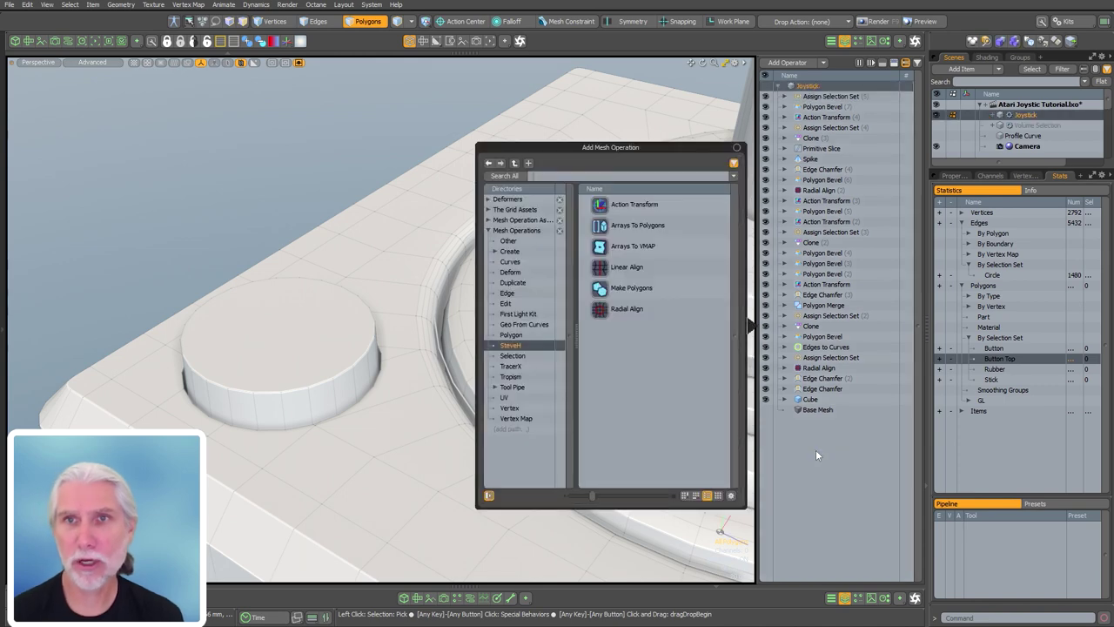
type("polygon")
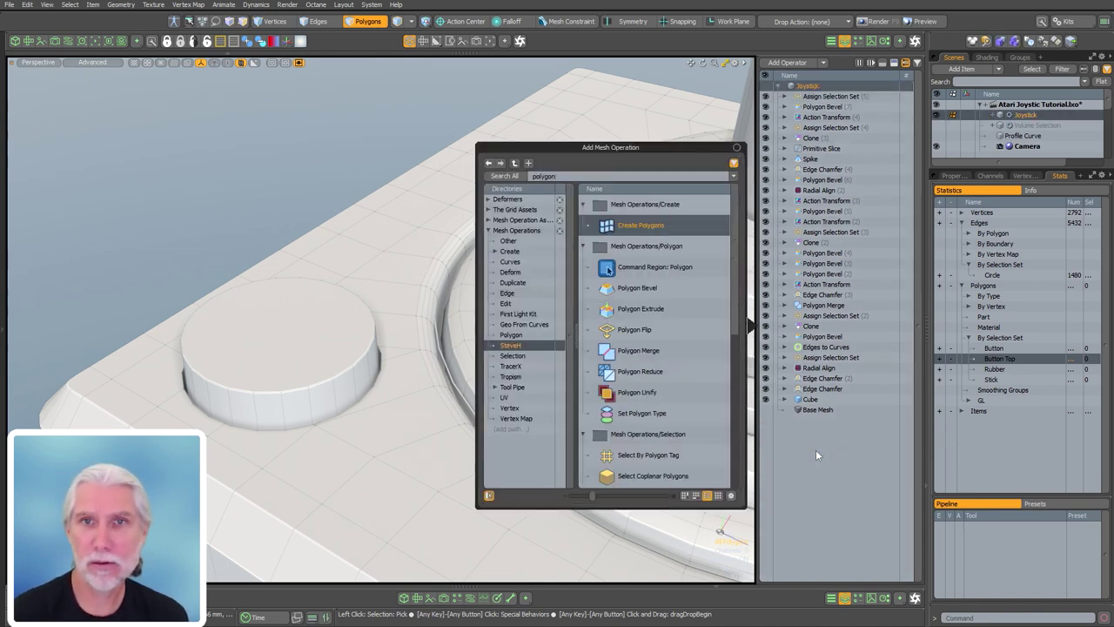
key("Return")
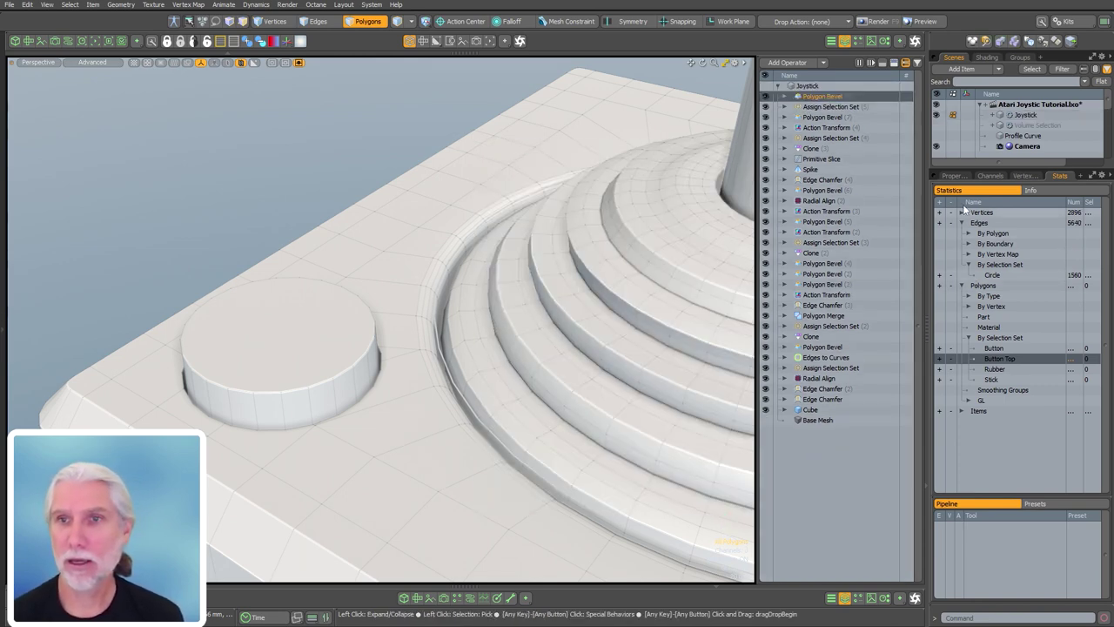
- Limit the new Polygon Bevel to the "Button Top" set using Select By Selection Set
left_click(786, 96)
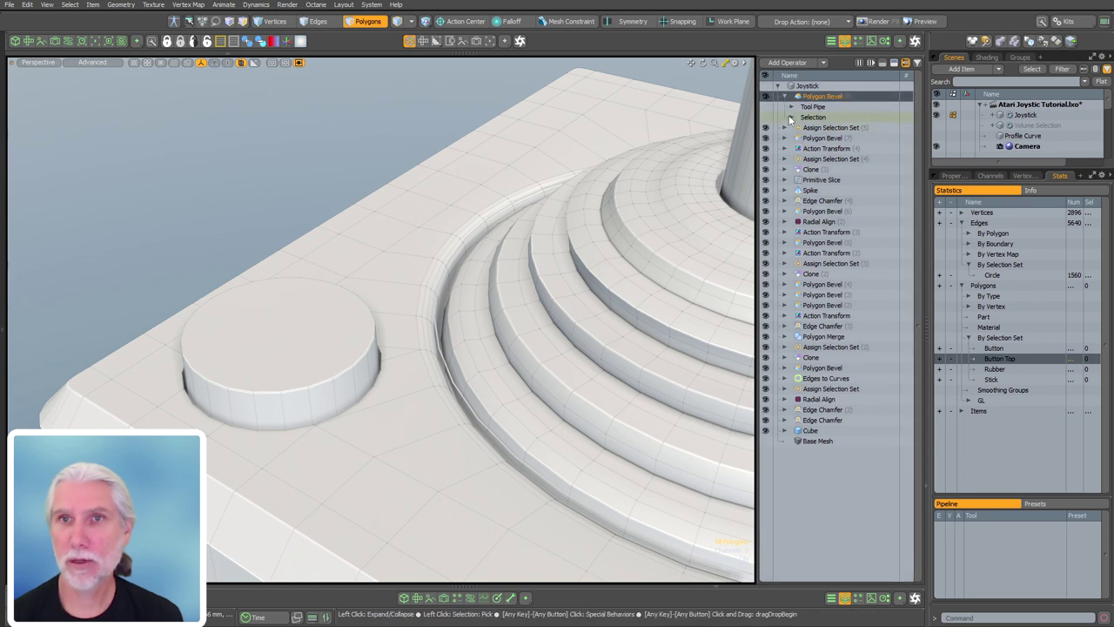
left_click(789, 116)
left_click(827, 127)
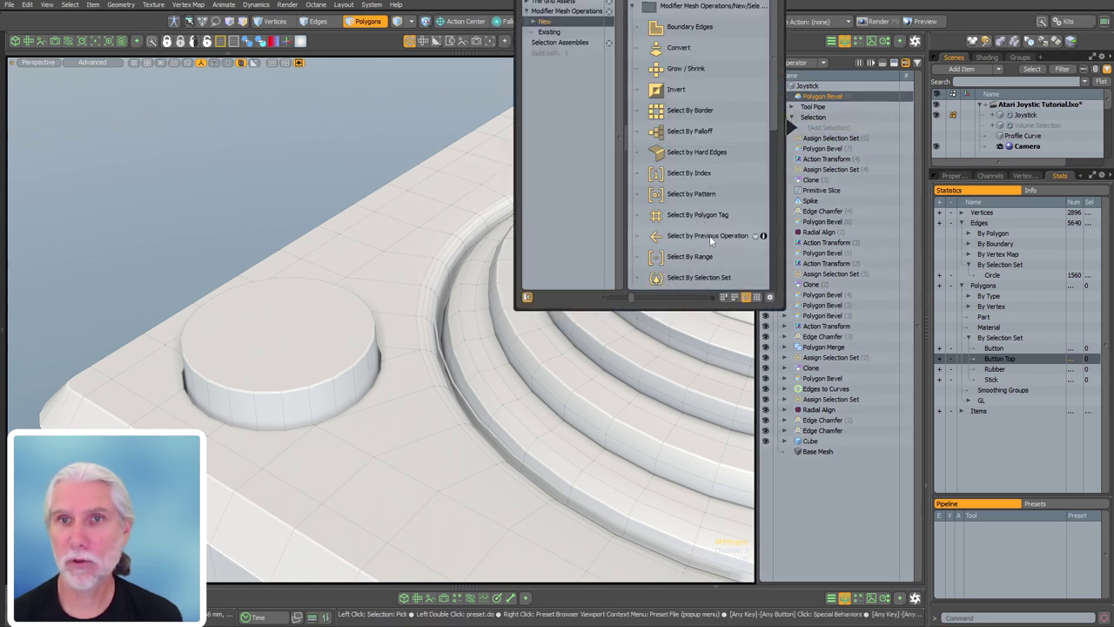
double_click(698, 276)
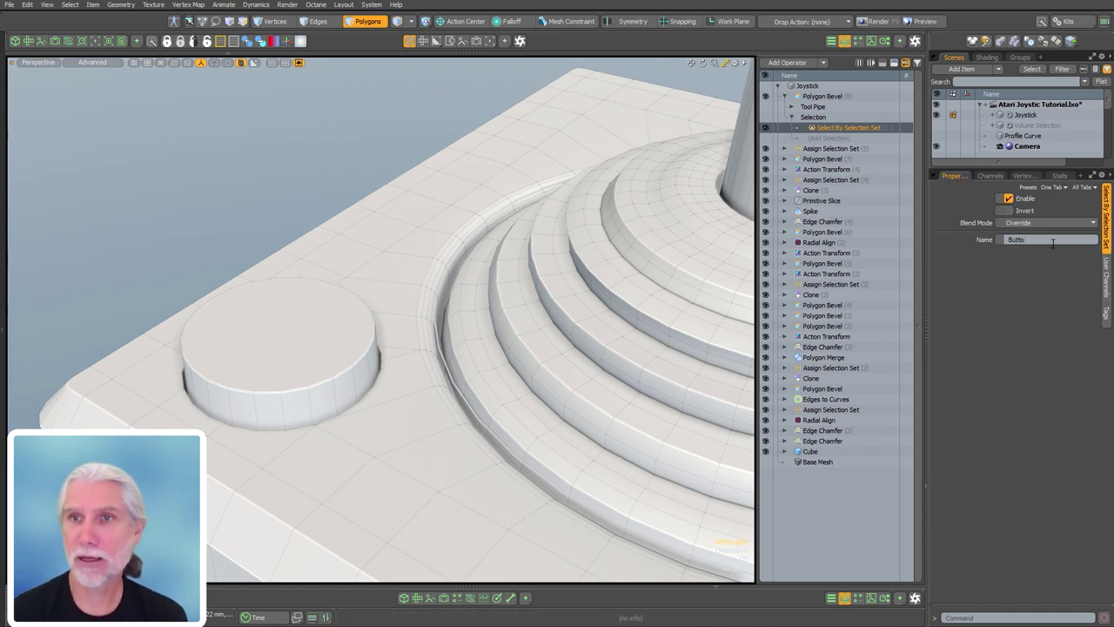
- Inset the button's top face by 77.5 mm with 6 segments and no shift
left_click(824, 97)
key("c")
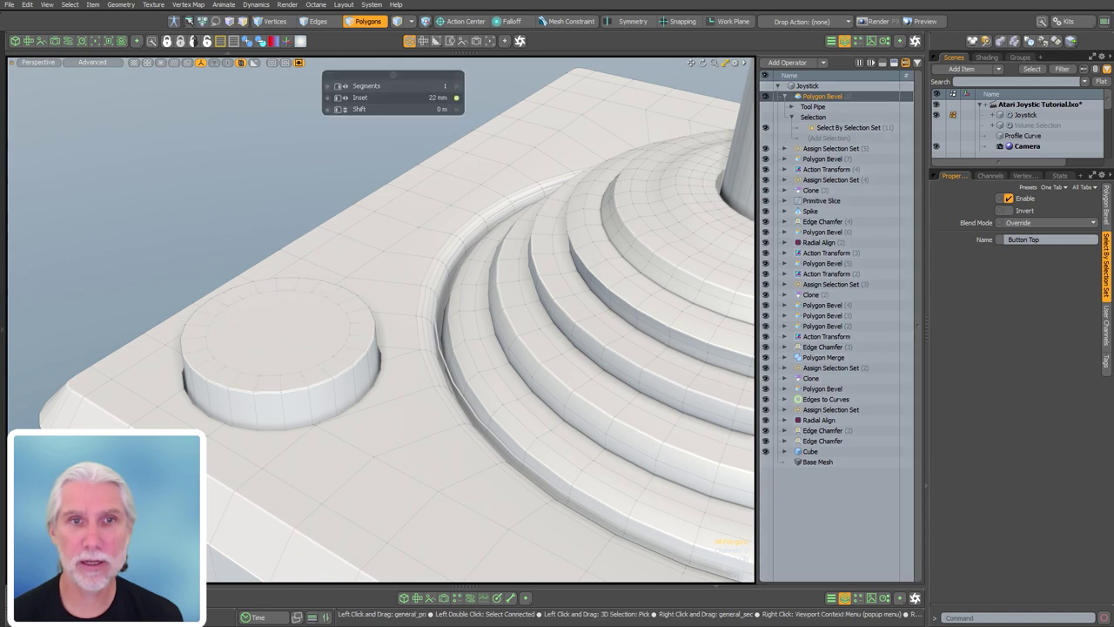
left_click_drag(279, 328, 423, 325)
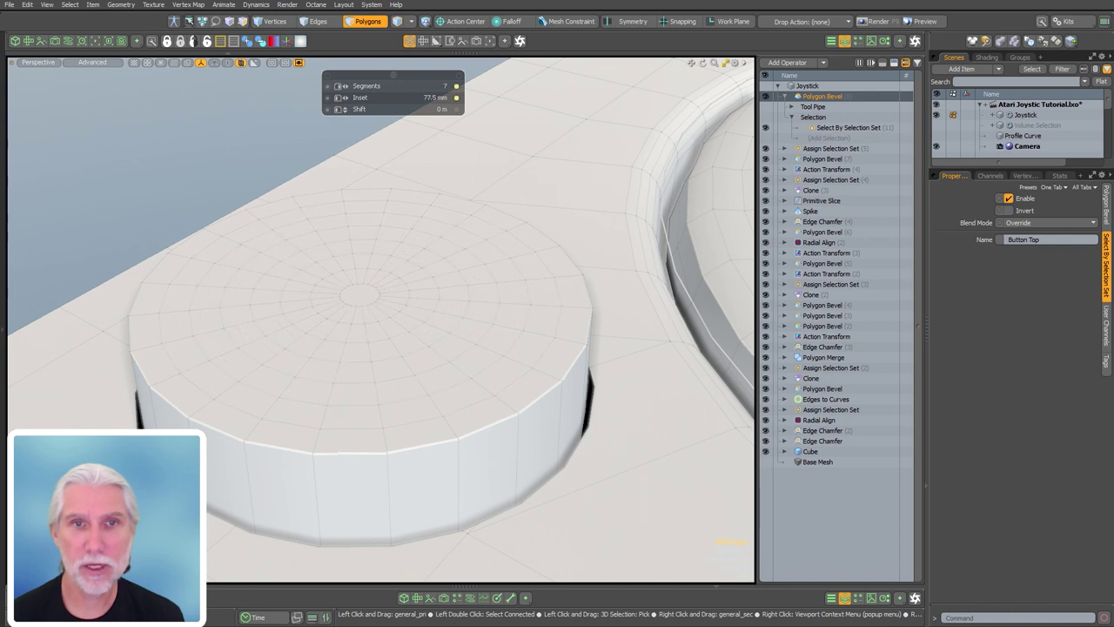
left_click_drag(547, 285, 467, 283, "ctrl+alt")
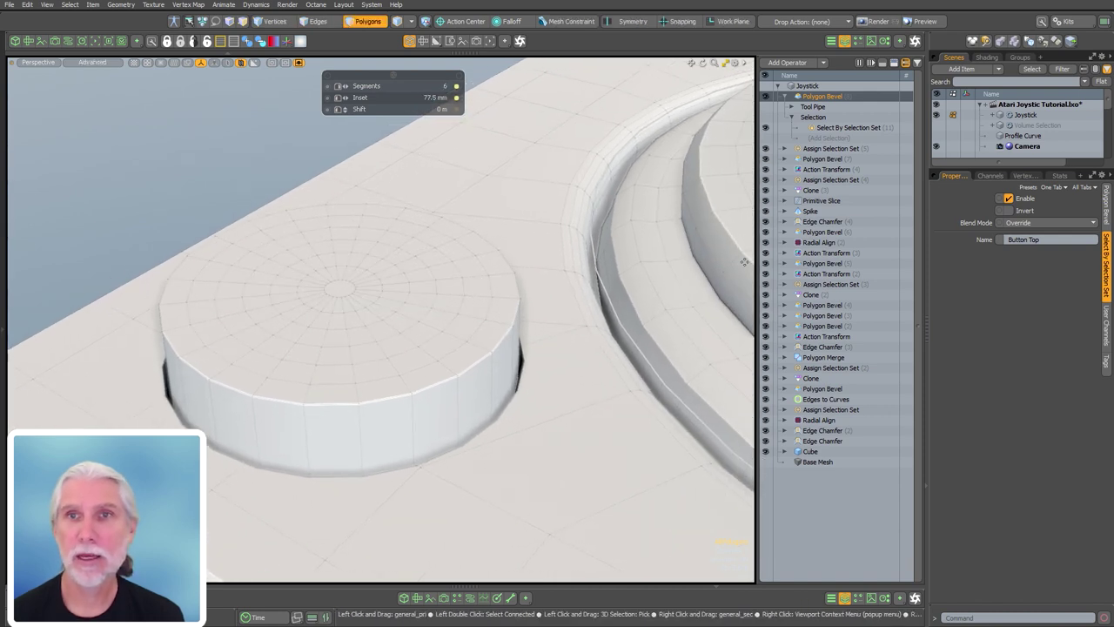
left_click(785, 97)
left_click(822, 97)
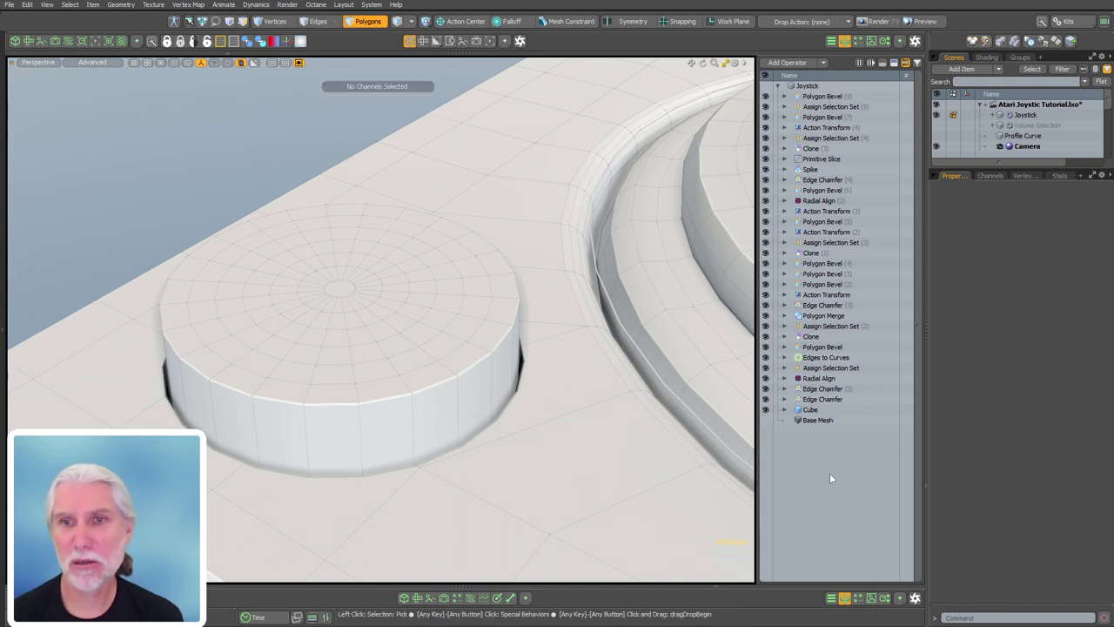
- Add an Edge Chamfer mesh operation to the Joystick above the button-top inset bevel
key("Tab")
type("edge")
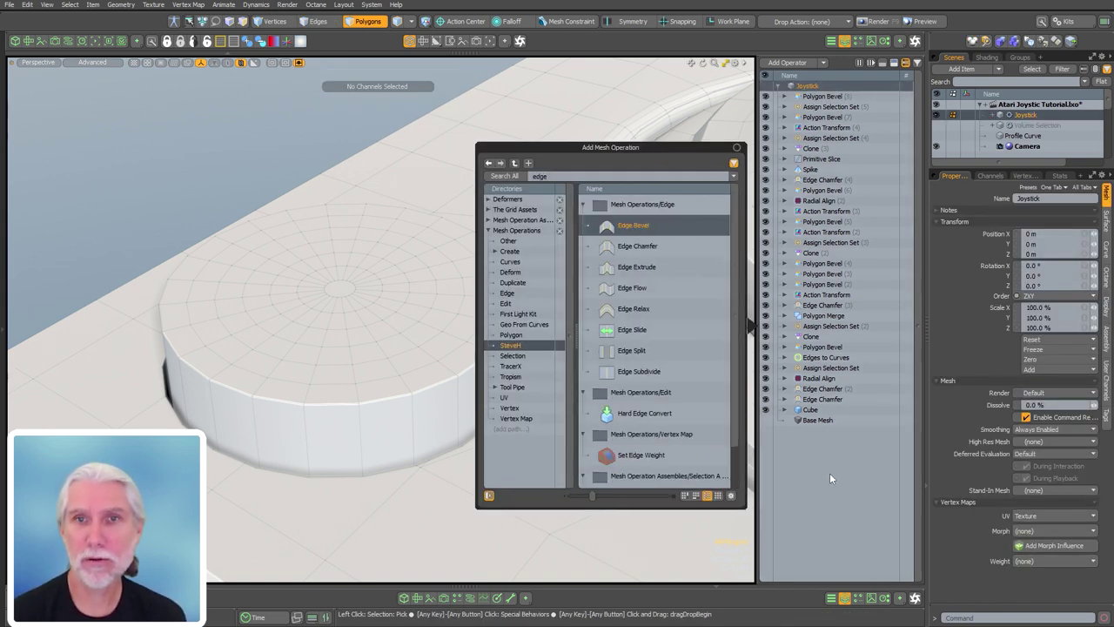
key("Return")
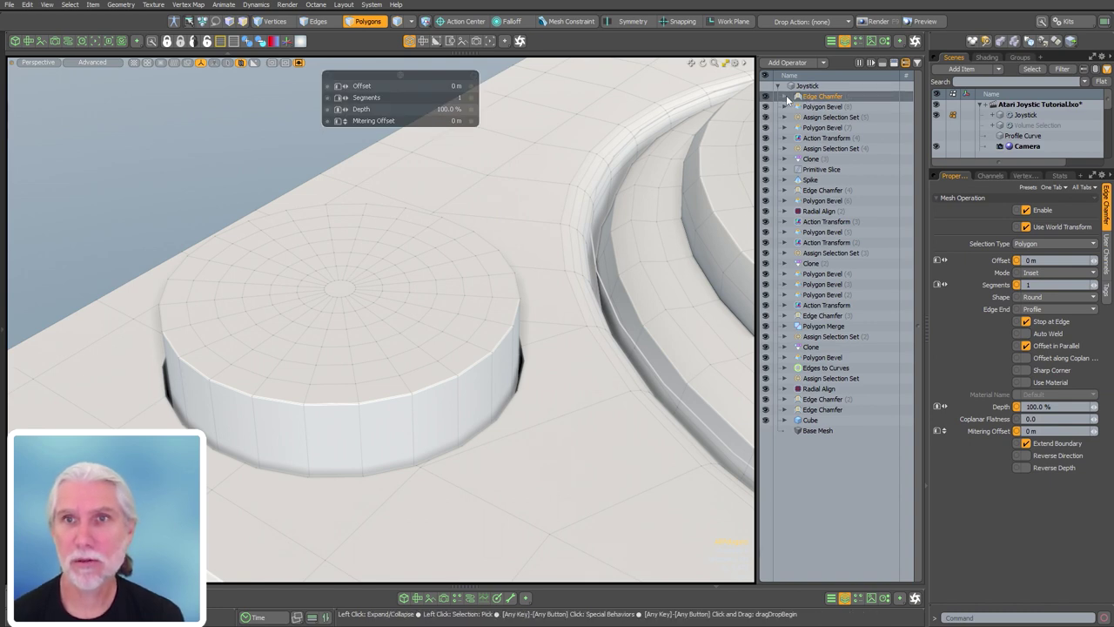
- Limit the new Edge Chamfer to the boundary edges of the "Button Top" set with Select By Selection Set and Boundary Edges
left_click(787, 97)
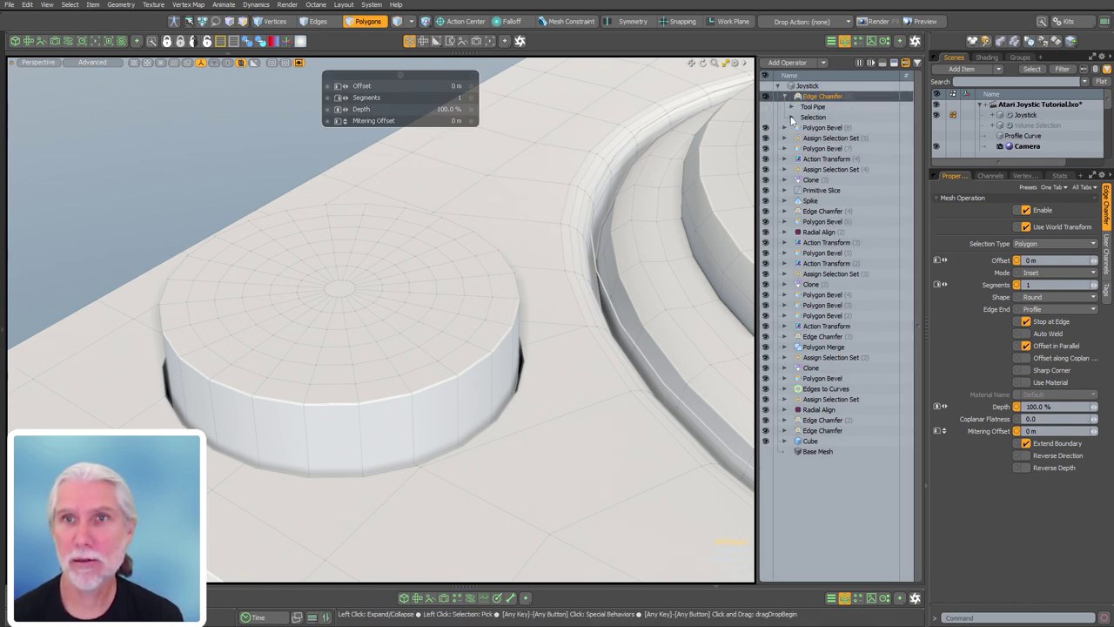
left_click(792, 117)
left_click(828, 127)
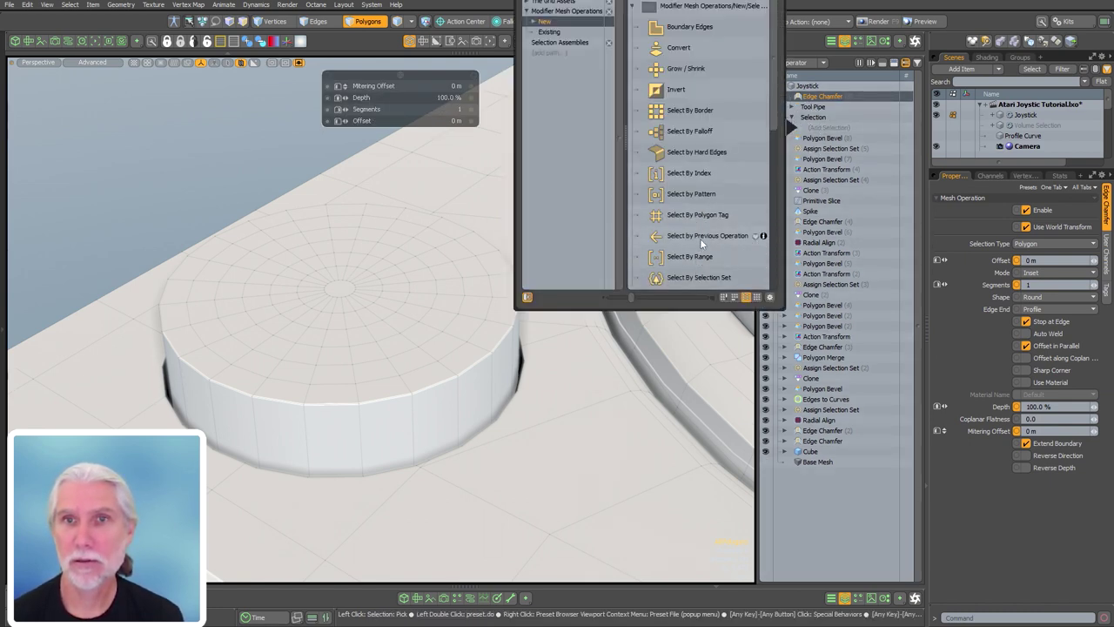
double_click(699, 277)
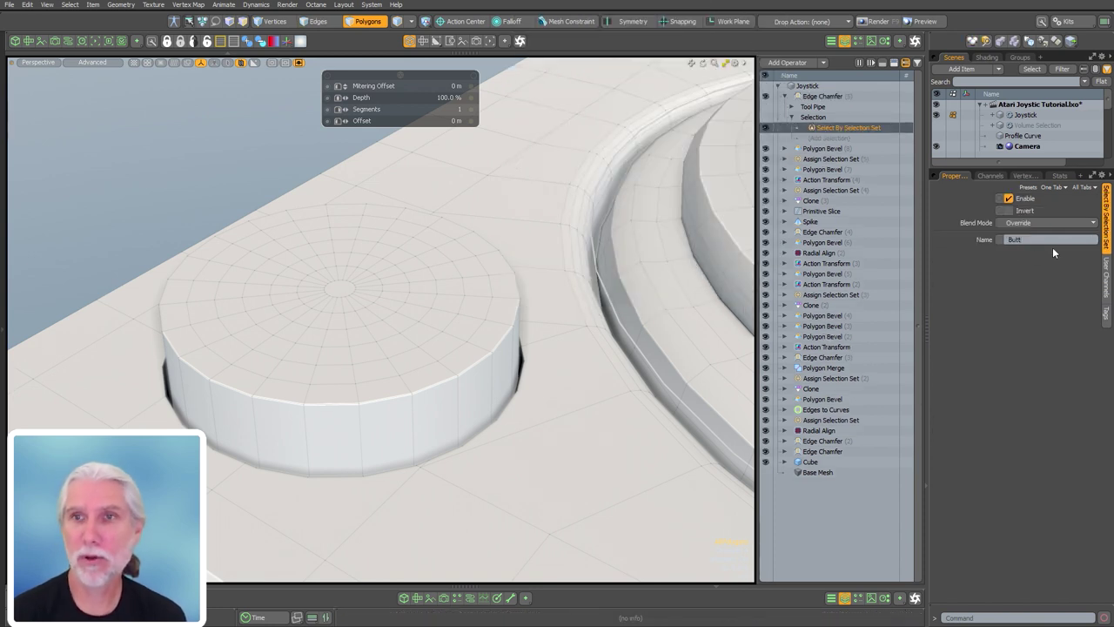
left_click(835, 138)
double_click(696, 38)
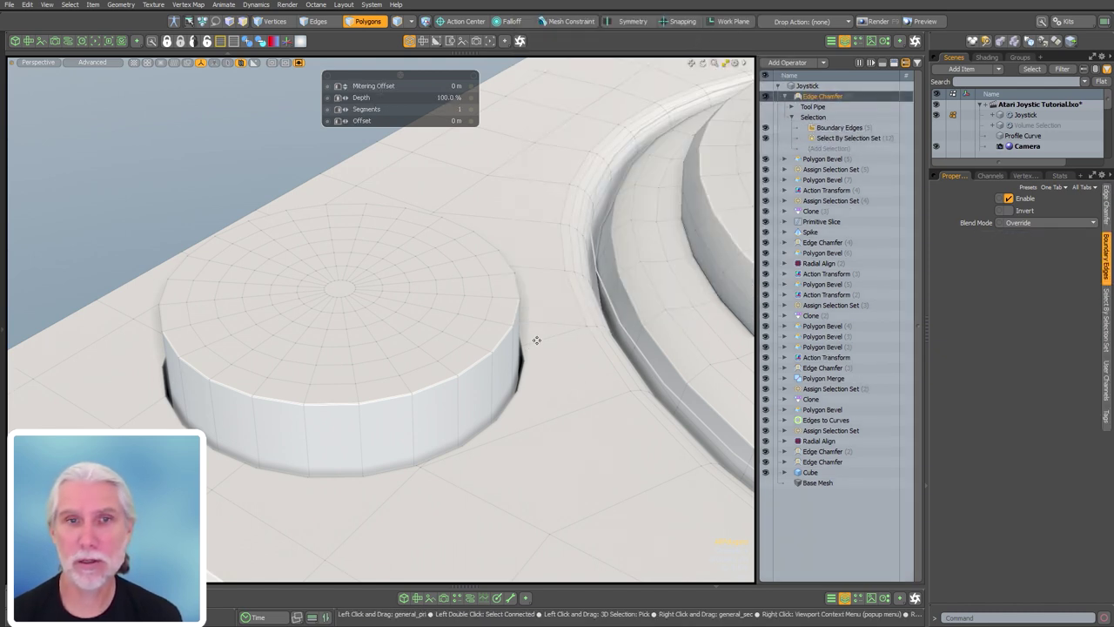
- Set the Edge Chamfer's selection type to Edge and round the button's top rim with a 6.6 mm offset and more segments
left_click(1104, 190)
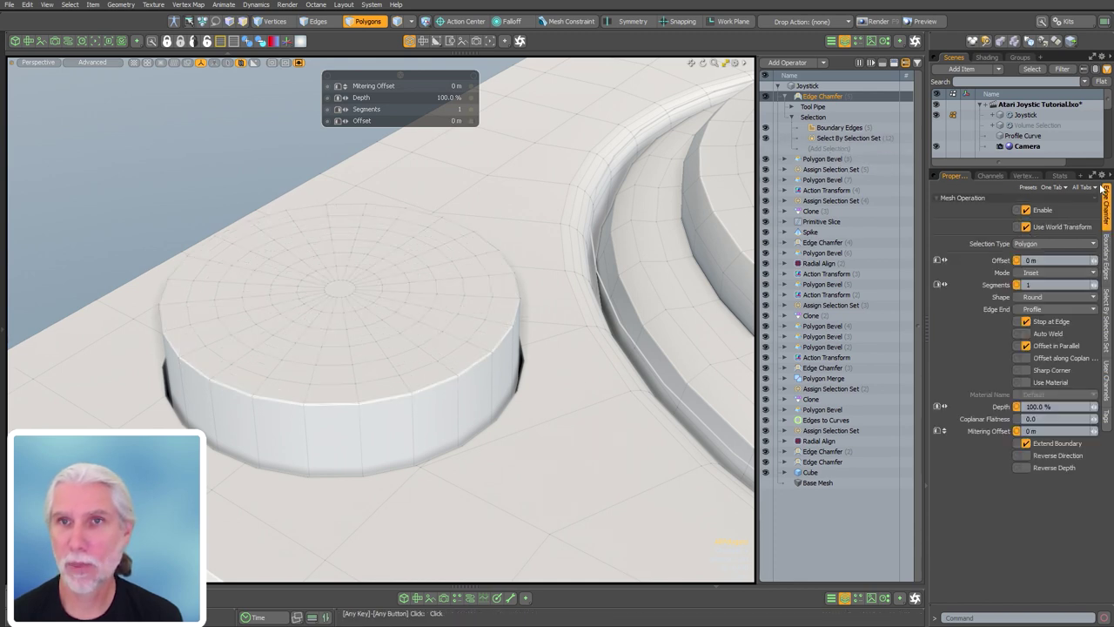
left_click(1054, 244)
left_click(1058, 235)
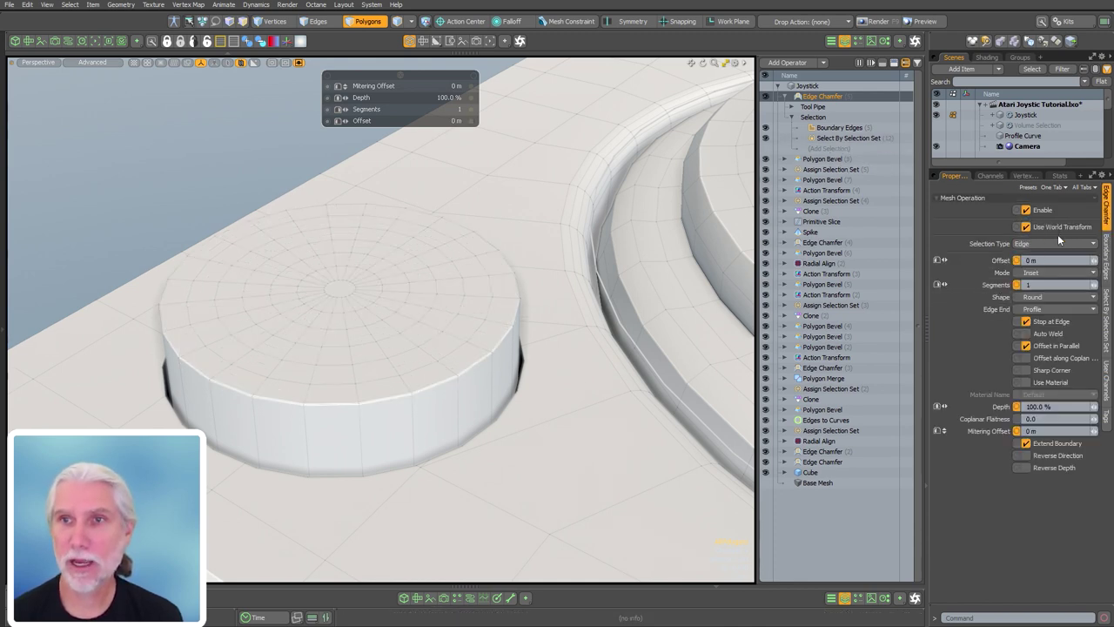
left_click_drag(512, 219, 546, 217)
middle_click_drag(546, 216, 558, 216)
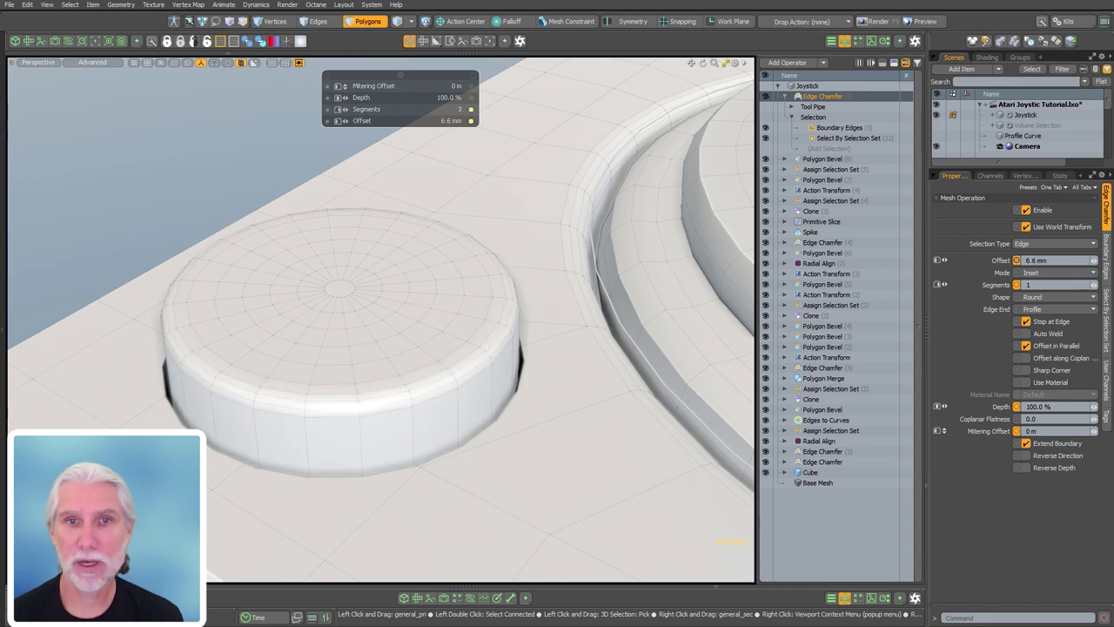
- Add a Spike mesh operation to the Joystick and place it directly below the newest Edge Chamfer
mouse_move(545, 215)
left_mouse_down("alt")
mouse_move(496, 218)
mouse_move(555, 220)
left_mouse_up("alt")
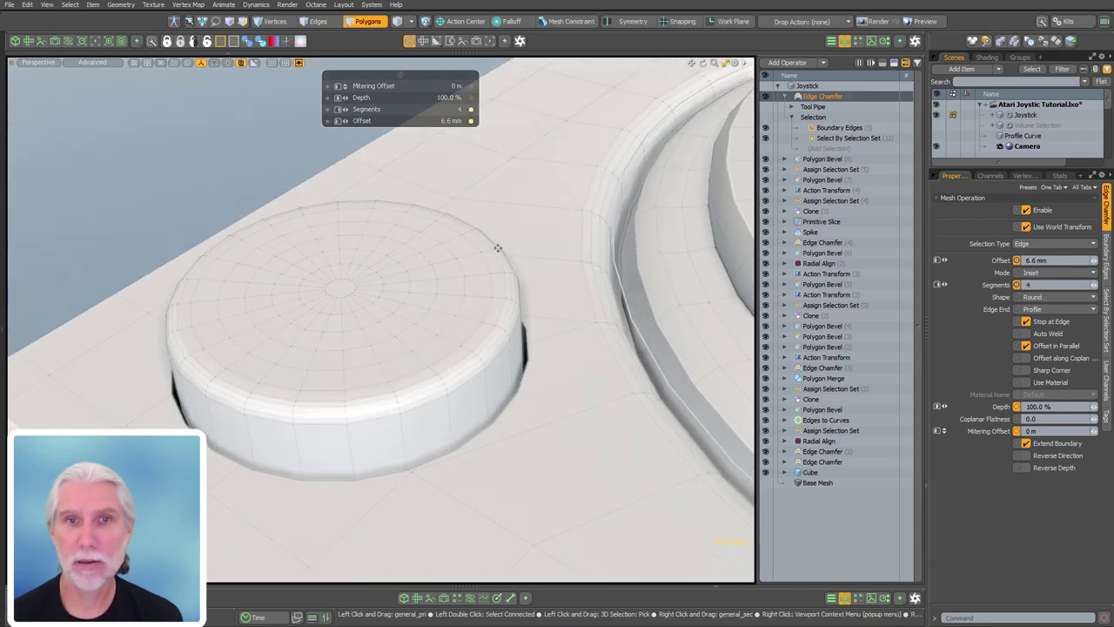
left_click(784, 96)
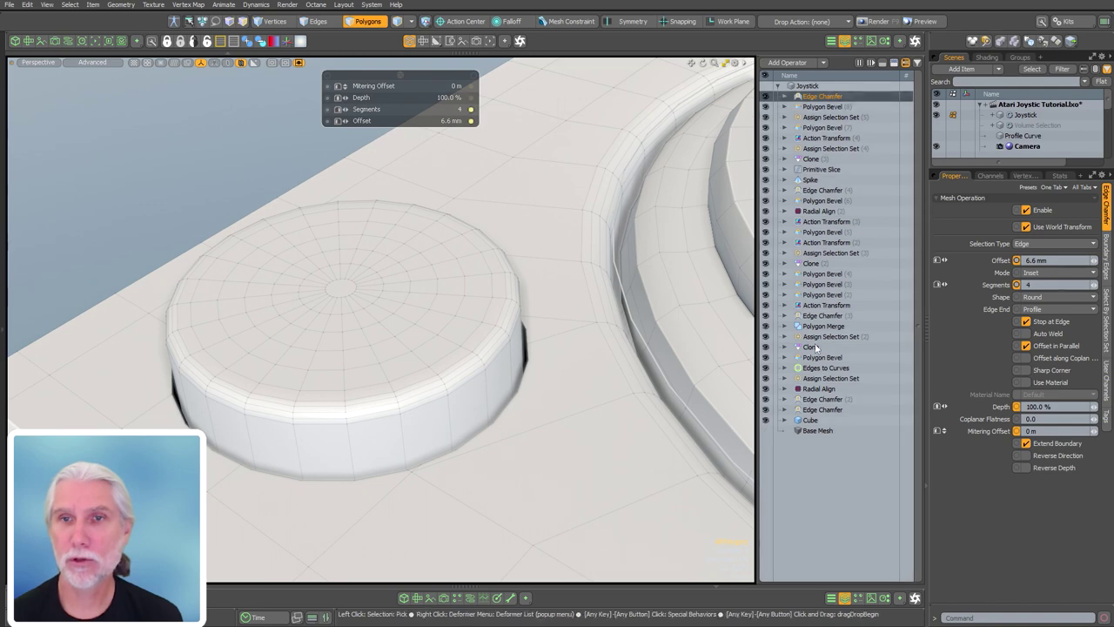
left_click(825, 99, "ctrl")
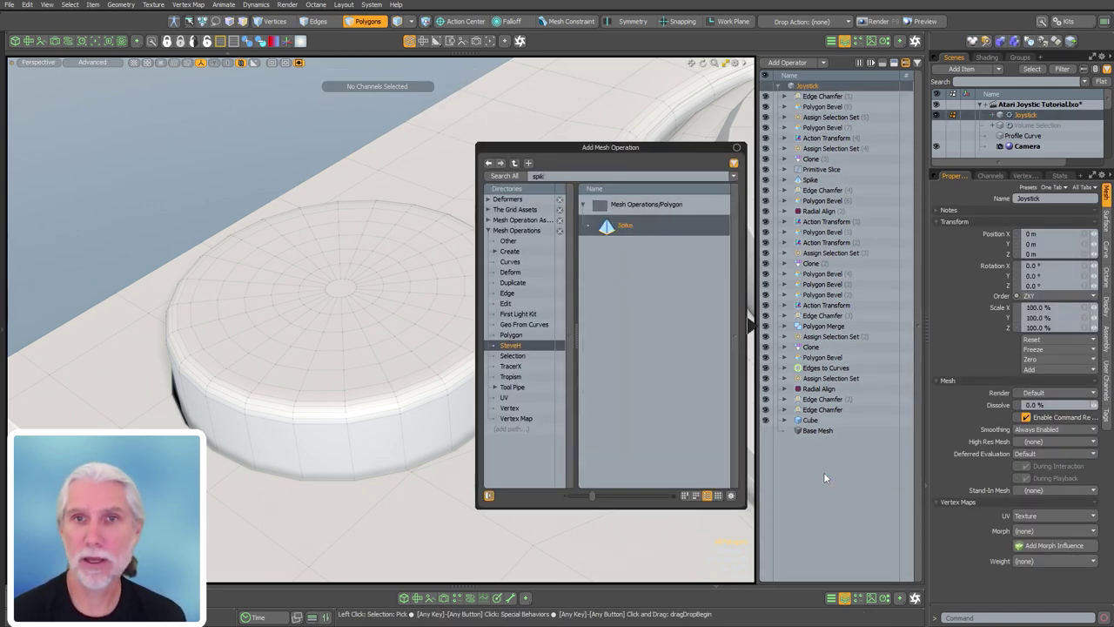
key("Return")
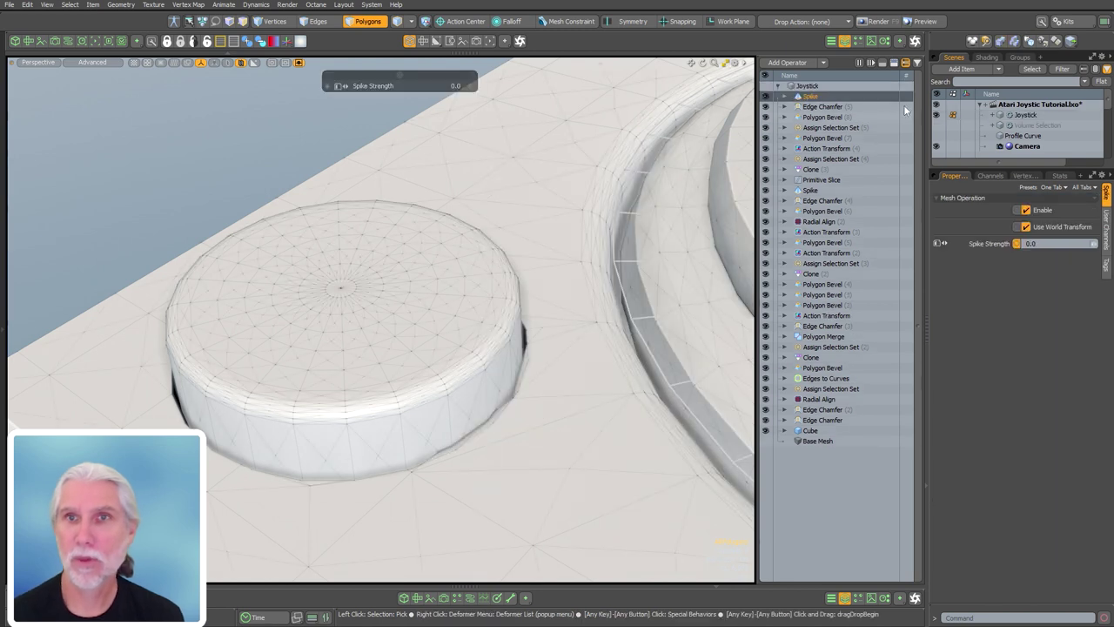
left_click_drag(810, 98, 823, 113)
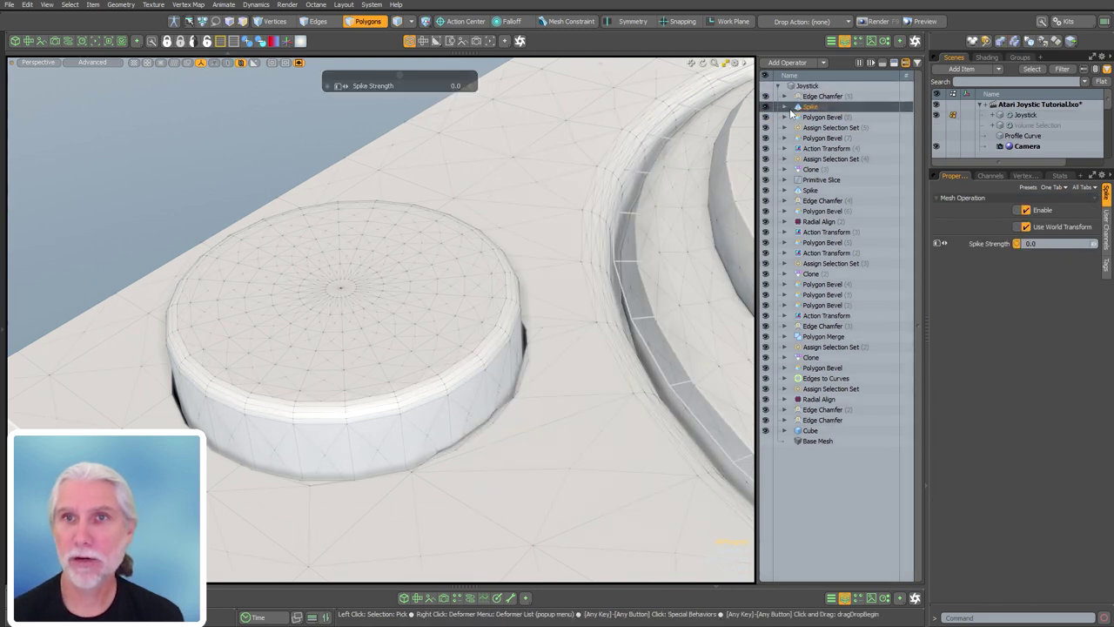
- Add a Select by Previous Operation selection to the new Spike operation
left_click(786, 106)
left_click(793, 118)
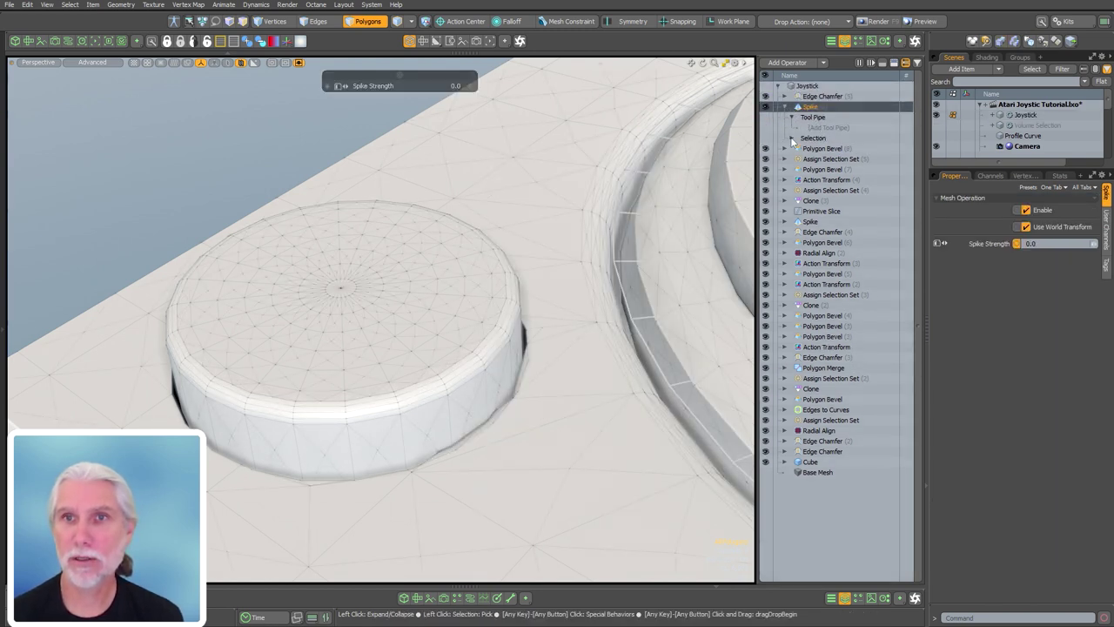
left_click(792, 138)
left_click(822, 149)
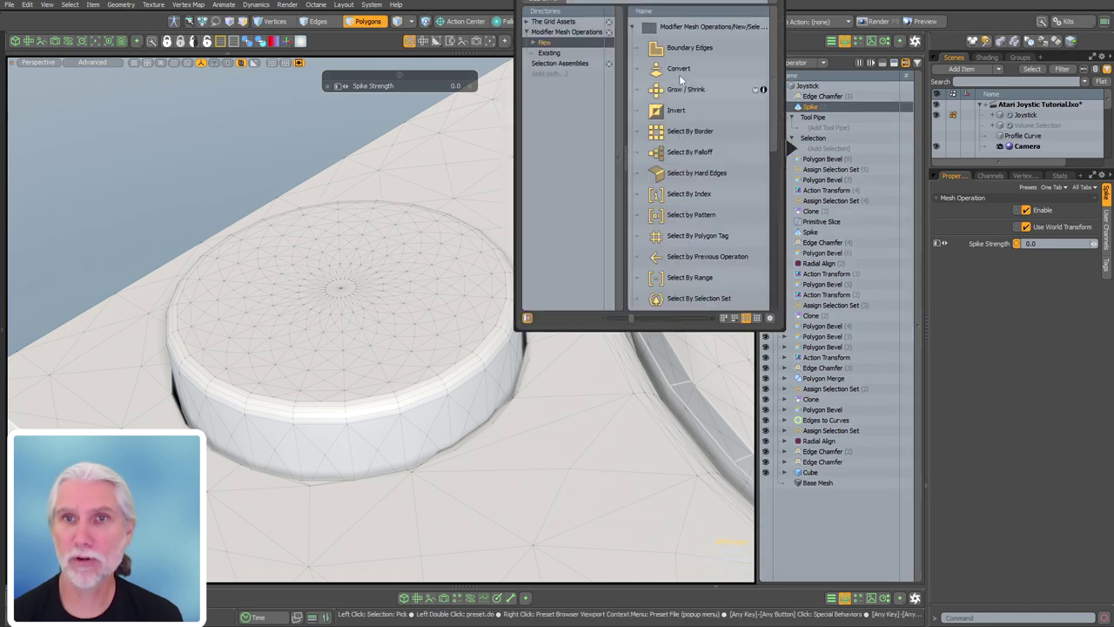
left_click(705, 258)
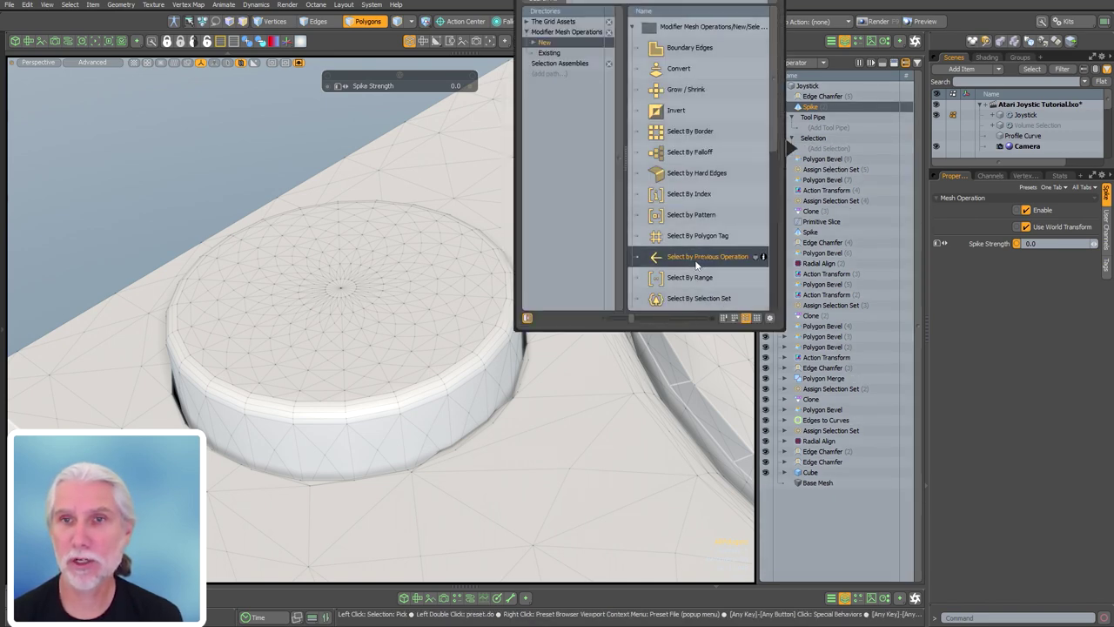
double_click(697, 266)
- Limit the Spike to the button top's centre polygon by setting the selection's source to Polygon Bevel (8) and its name to Front
left_click(1024, 238)
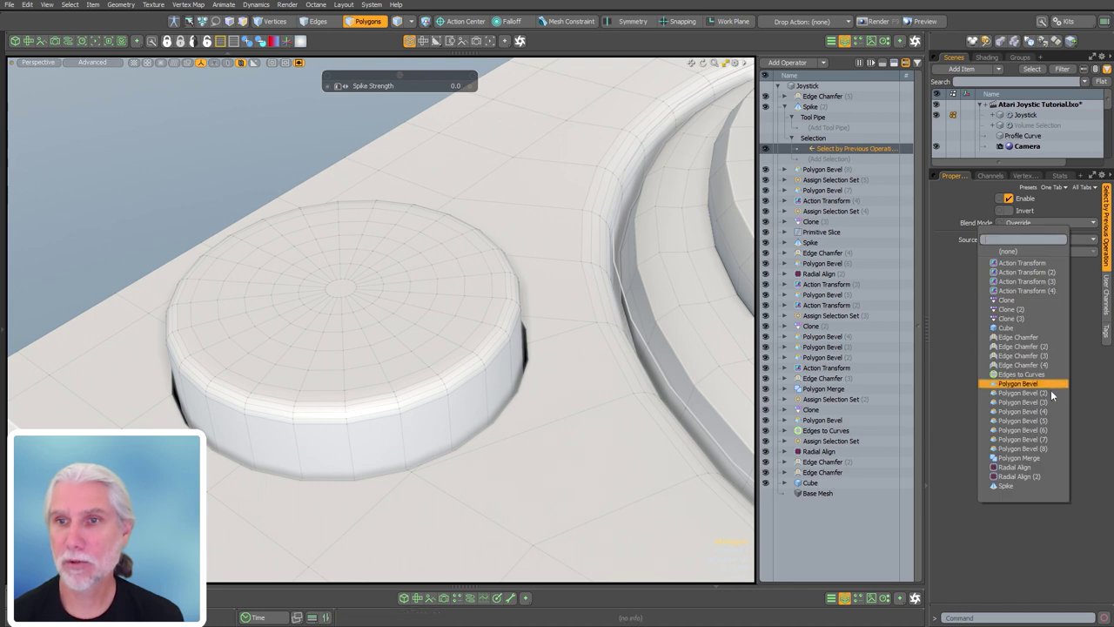
left_click(1023, 448)
left_click(1028, 251)
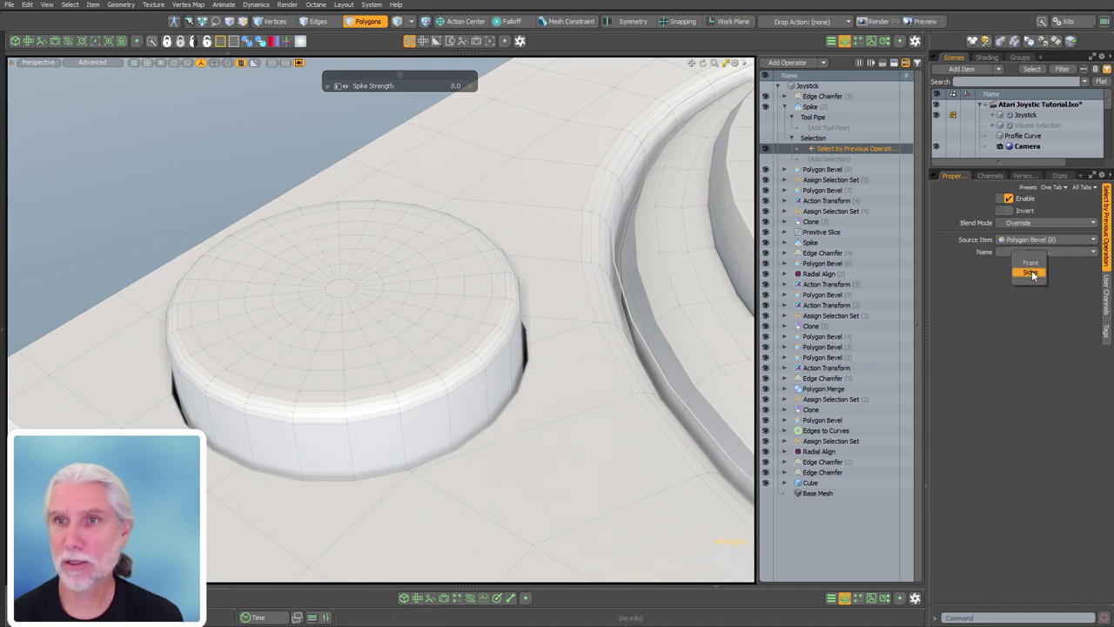
left_click(1029, 264)
left_click_drag(378, 301, 351, 284, "alt")
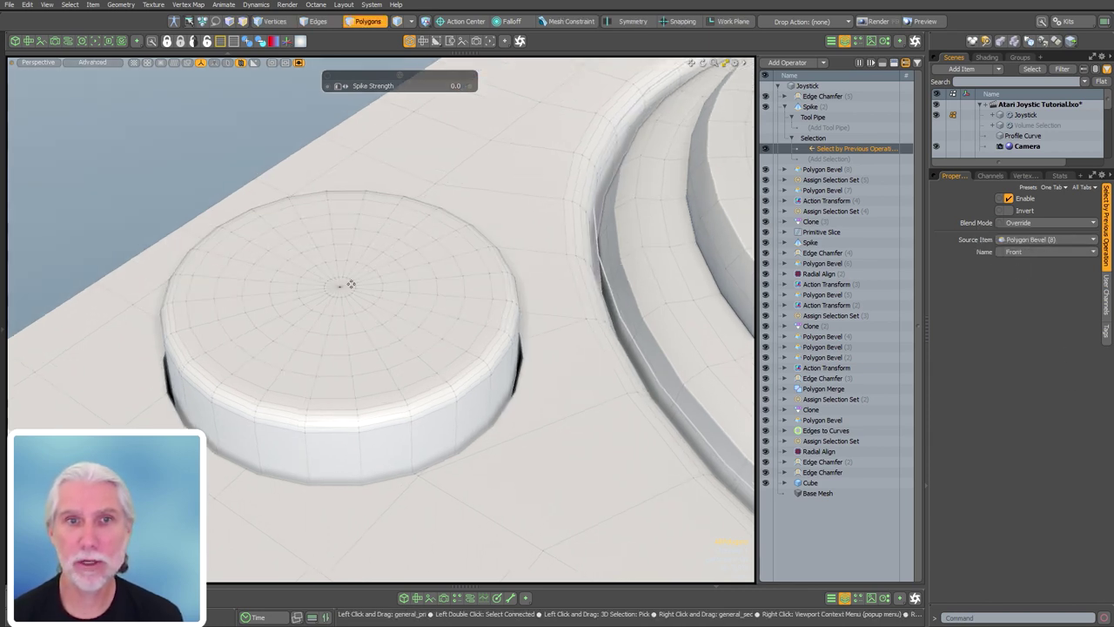
left_click(811, 107)
left_click(785, 108)
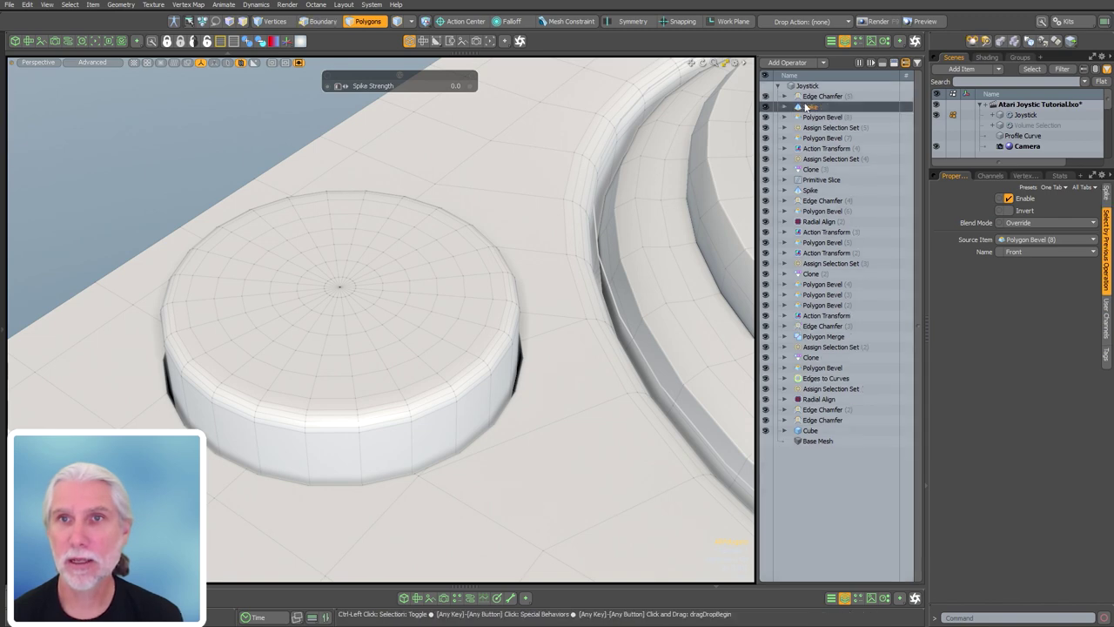
left_click(777, 474)
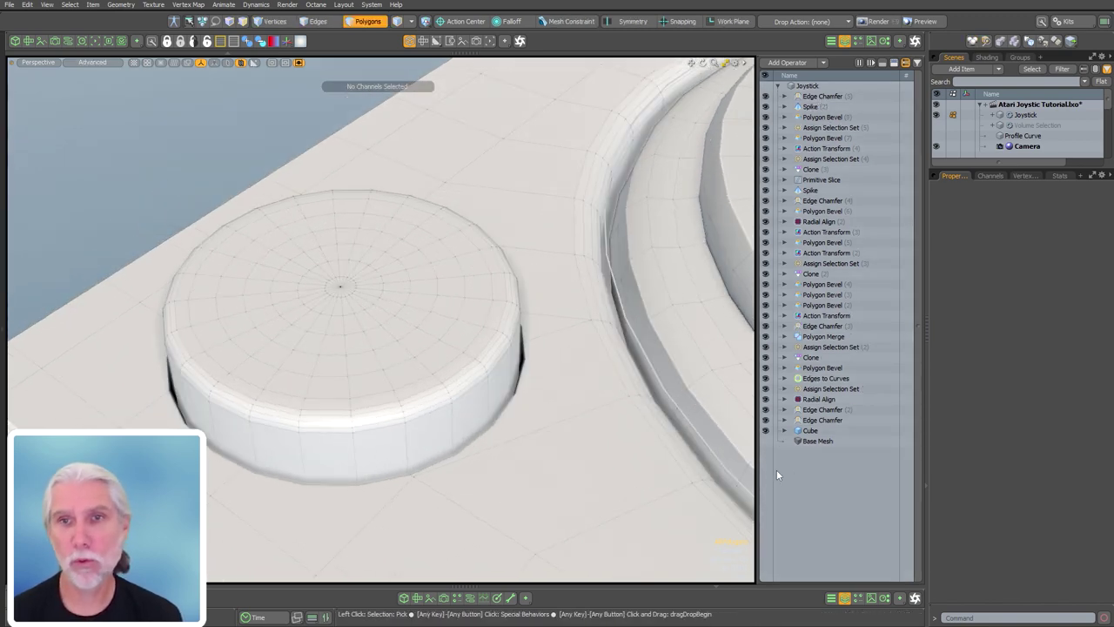
- Add a Set Weight mesh operation above the newest Edge Chamfer in the Joystick's stack
left_click_drag(493, 326, 320, 293, "alt")
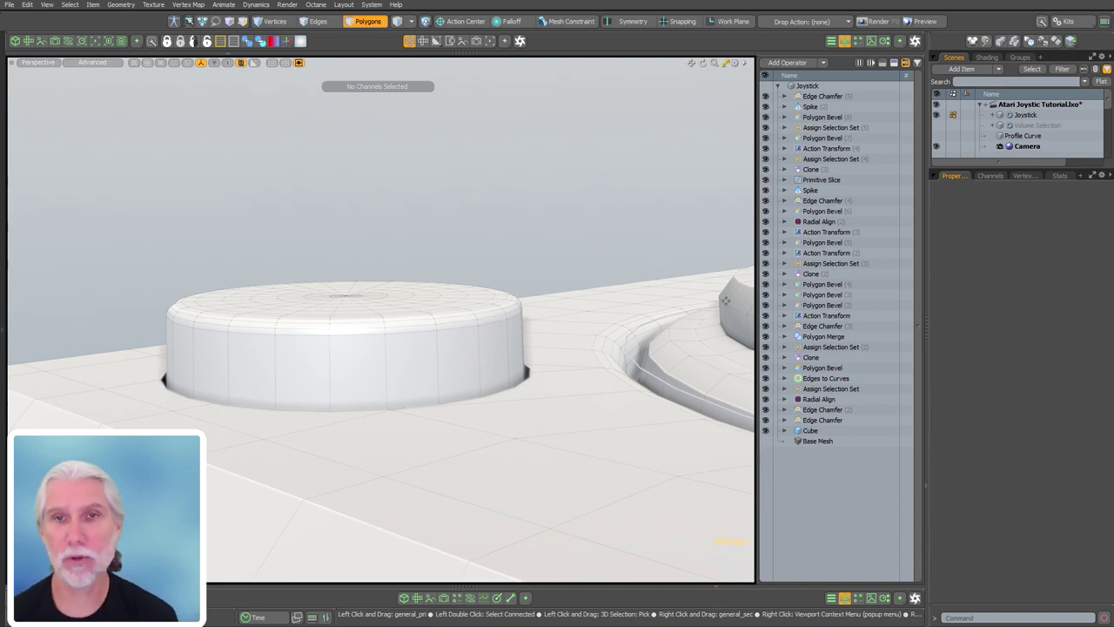
left_click_drag(514, 383, 400, 369, "alt")
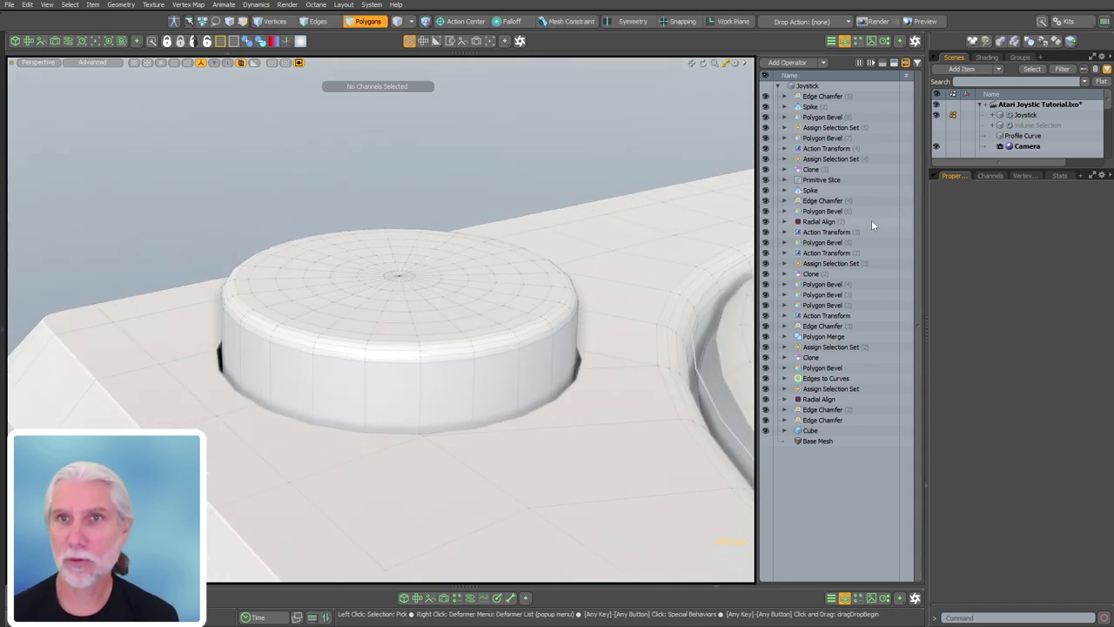
type("n")
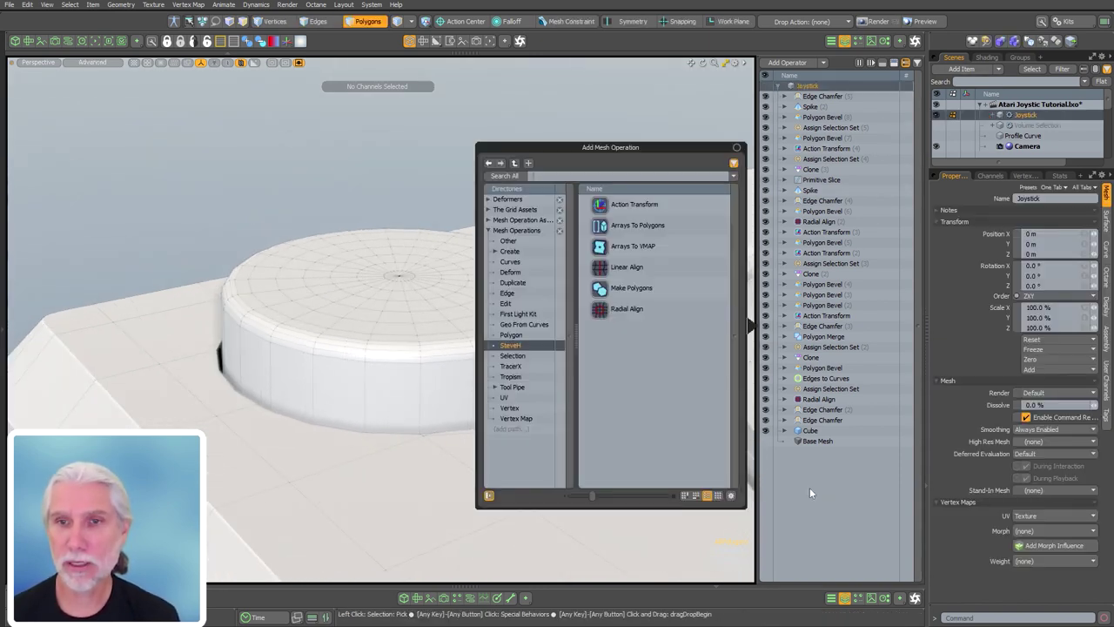
type("set we")
key("Return")
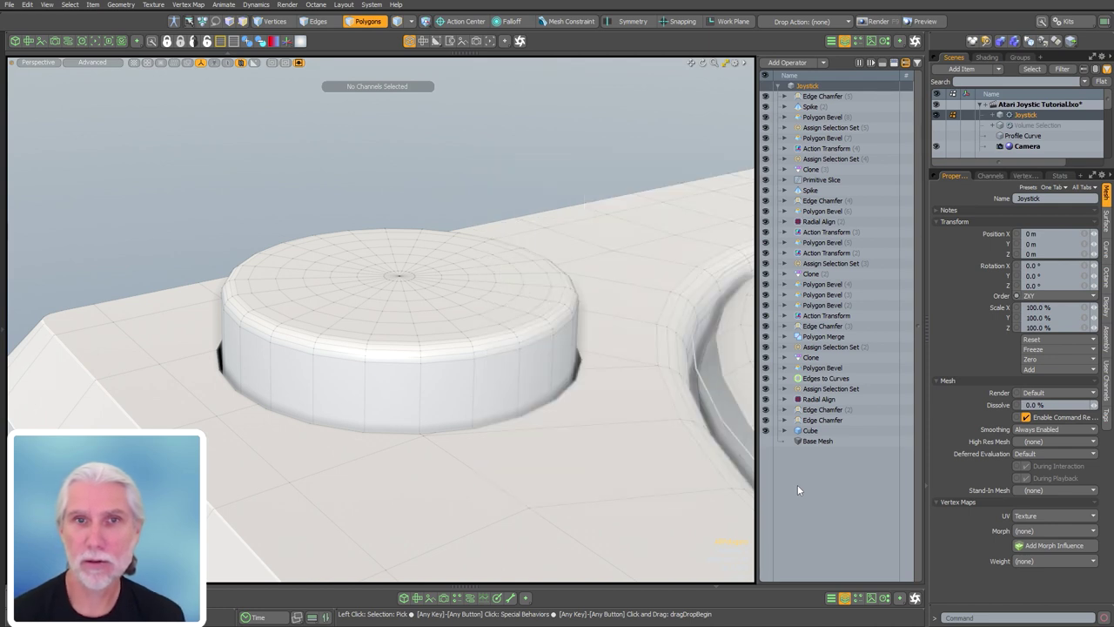
- Turn on Show Weightmaps for the active meshes in the 3D viewport properties
key("o")
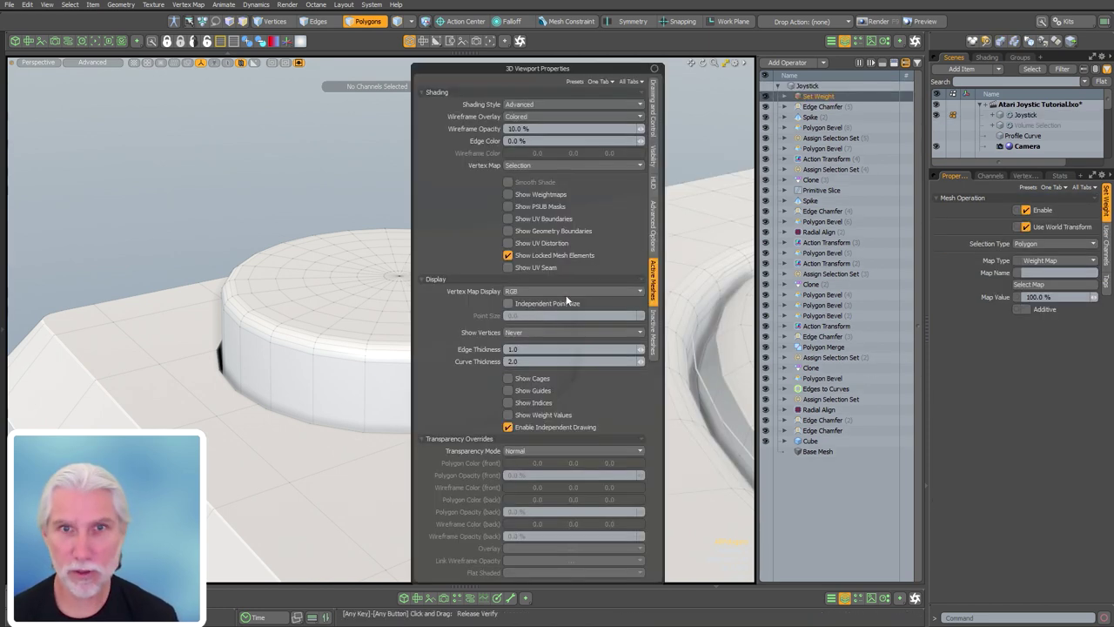
left_click(551, 197)
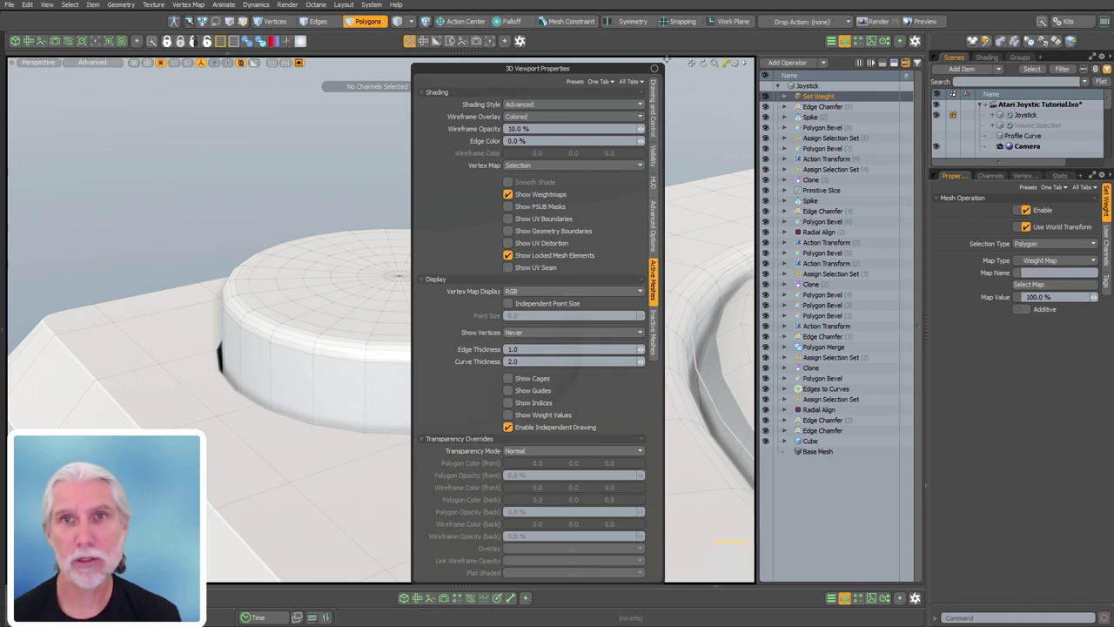
left_click(655, 69)
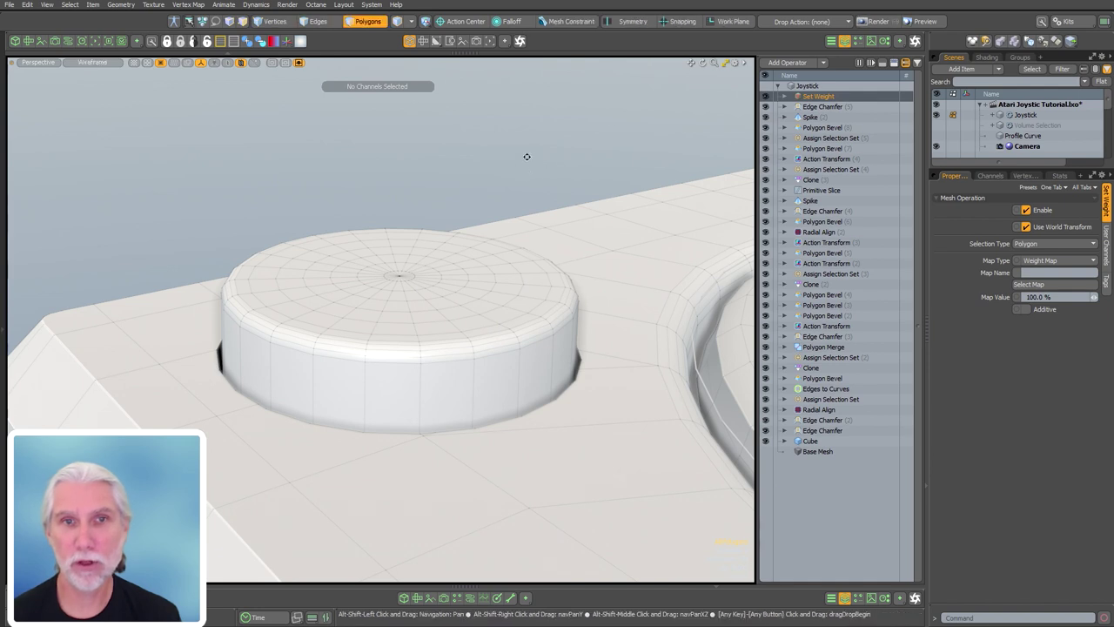
- Name the Set Weight operation's weight map "A" and select that map
left_click(1060, 273)
type("A")
key("Return")
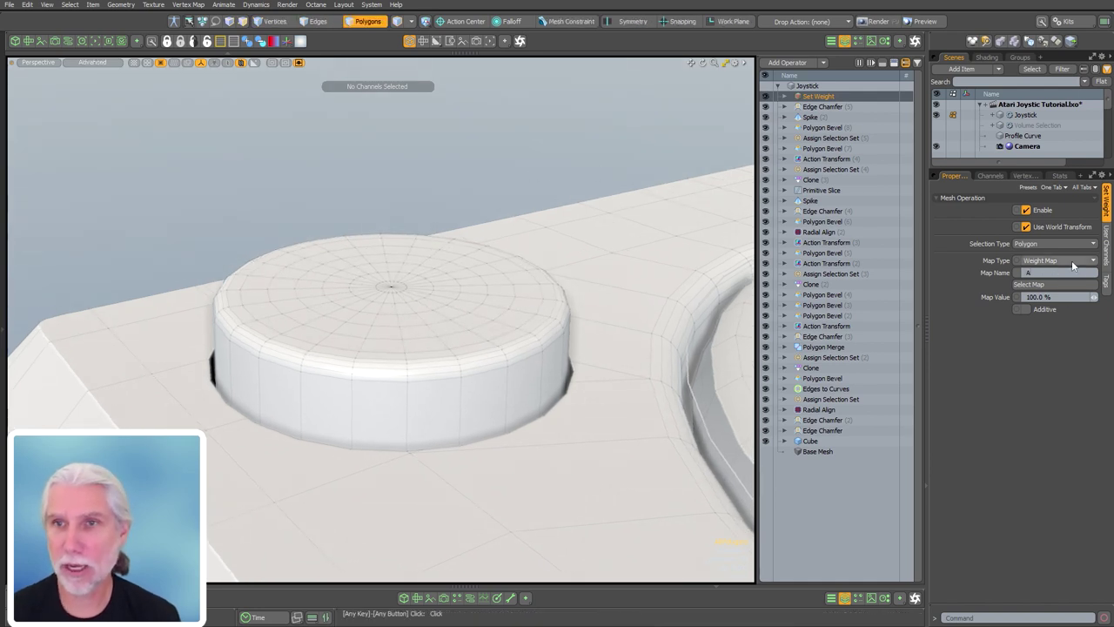
left_click(1045, 287)
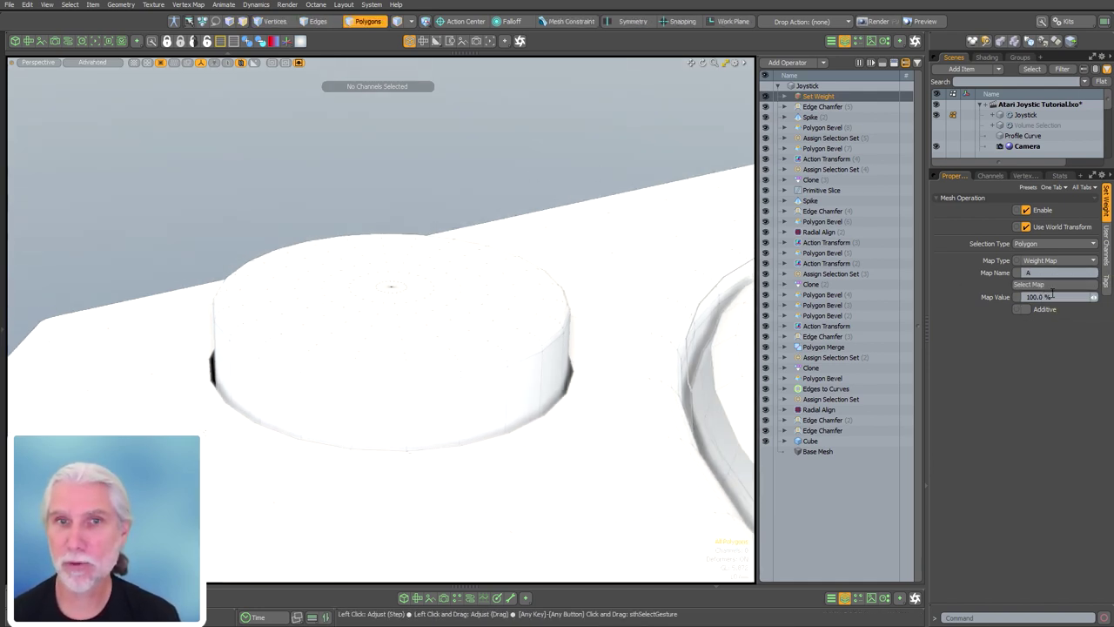
- Refresh the weight map display by switching the viewport shading to Default and back to Advanced with Show Weightmaps on
key("o")
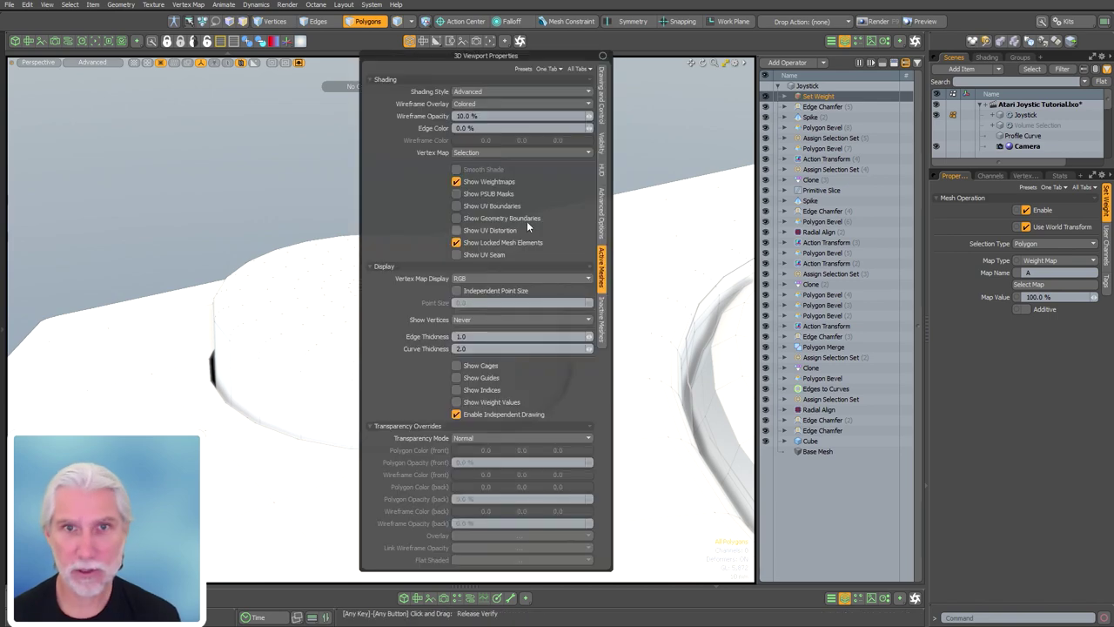
left_click(503, 181)
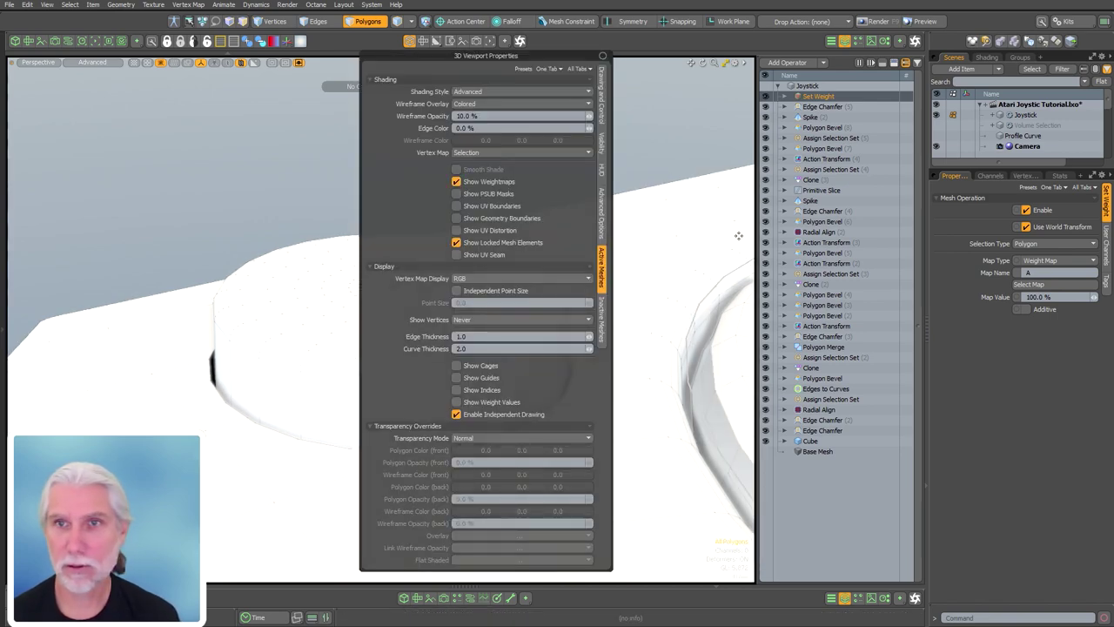
key("ctrl+2")
left_click(604, 402)
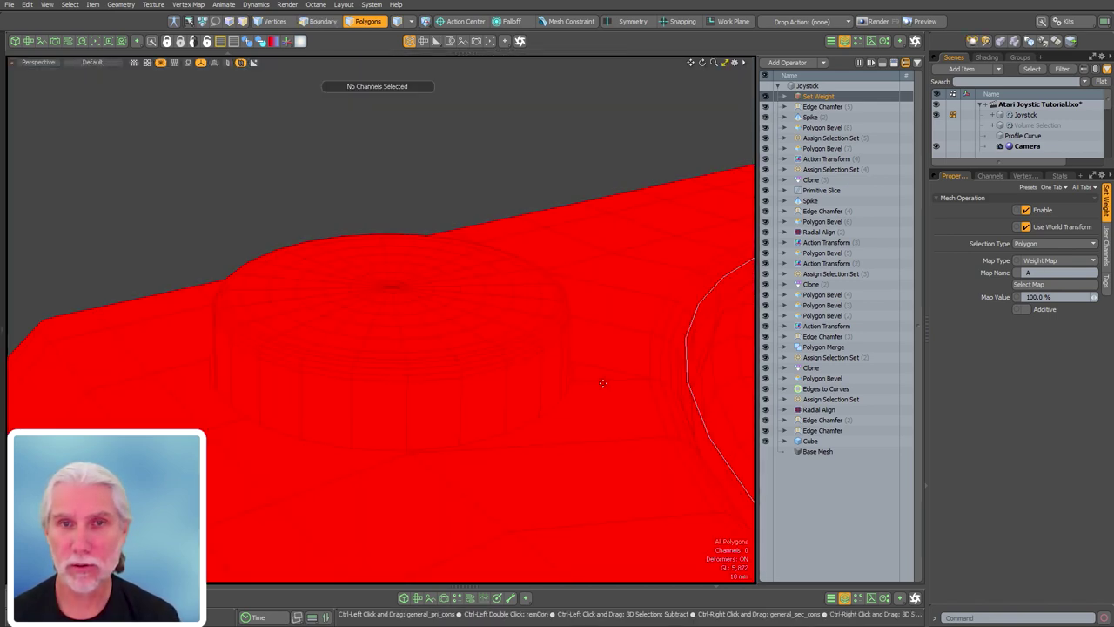
key("ctrl+2")
left_click(705, 390)
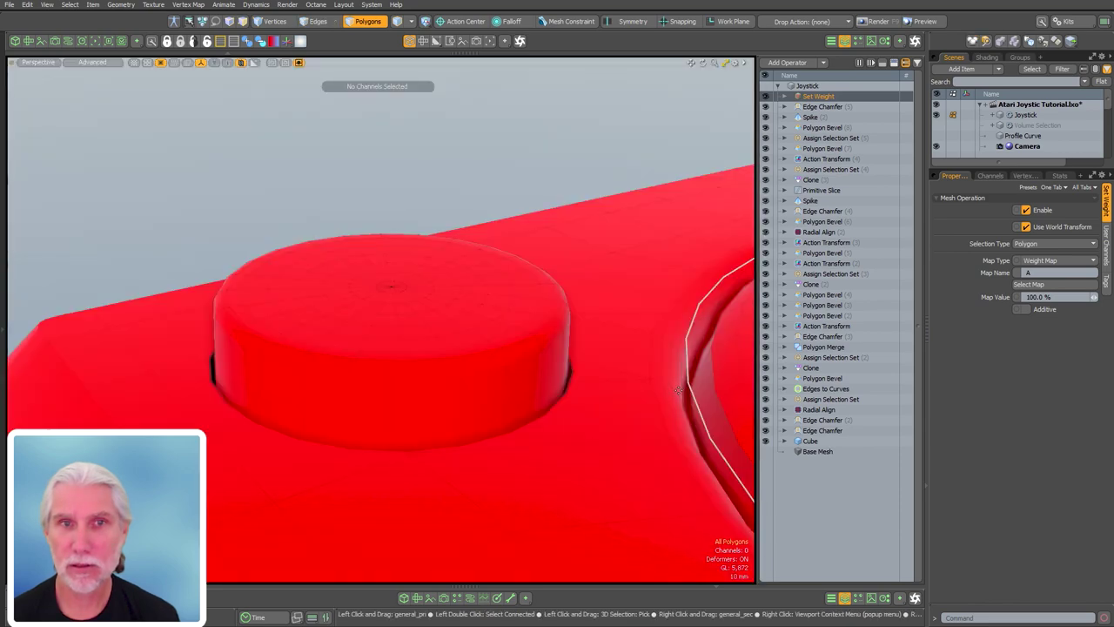
- Limit the Set Weight operation to the "Button Top" set with a Select By Selection Set selection
left_click_drag(680, 390, 435, 369, "ctrl+alt")
left_click_drag(679, 369, 444, 362, "alt+shift")
left_click_drag(661, 348, 557, 296, "ctrl+alt")
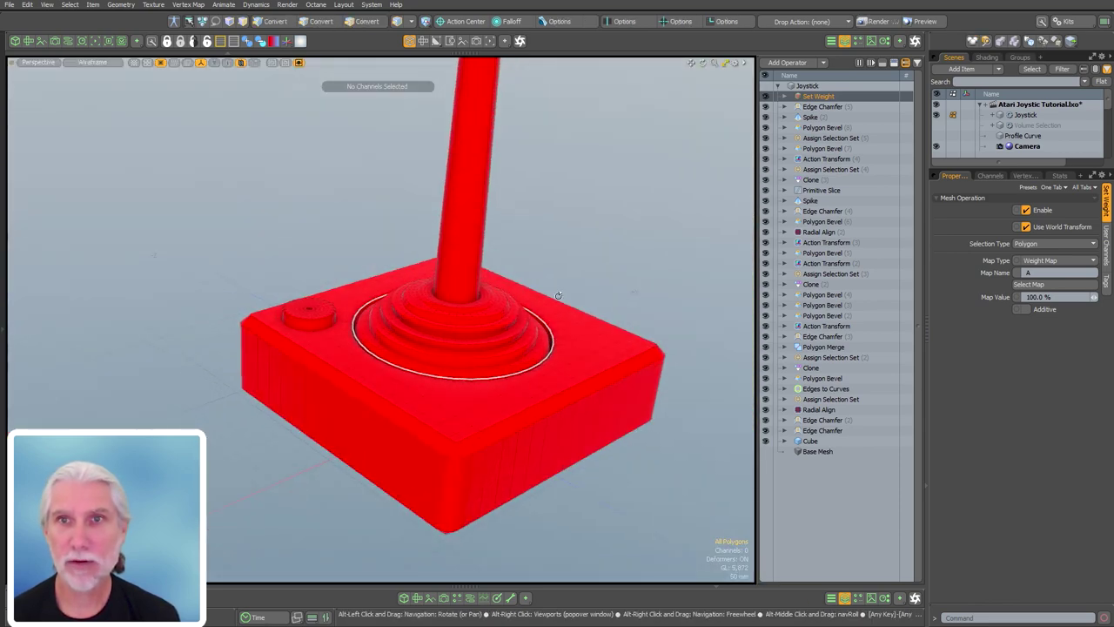
left_click(785, 97)
left_click(791, 116)
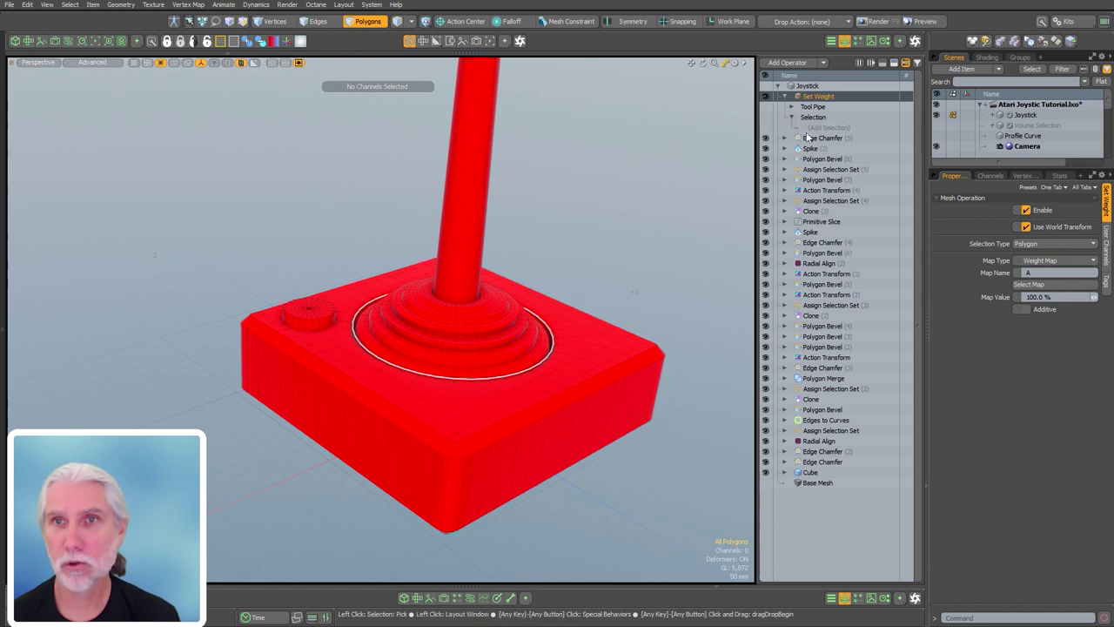
left_click(811, 128)
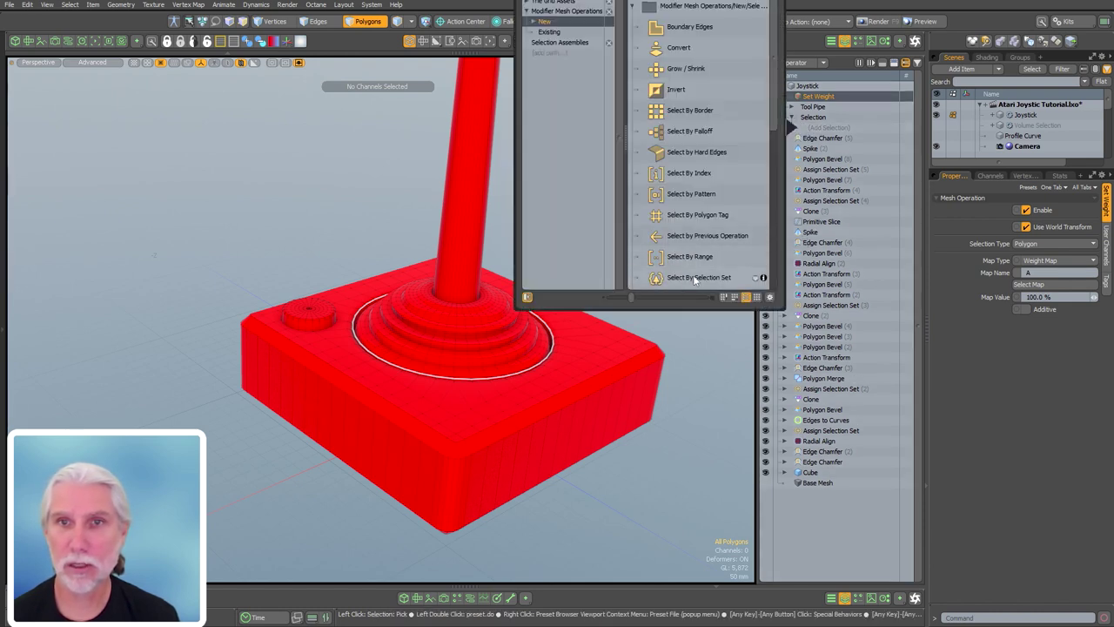
double_click(692, 281)
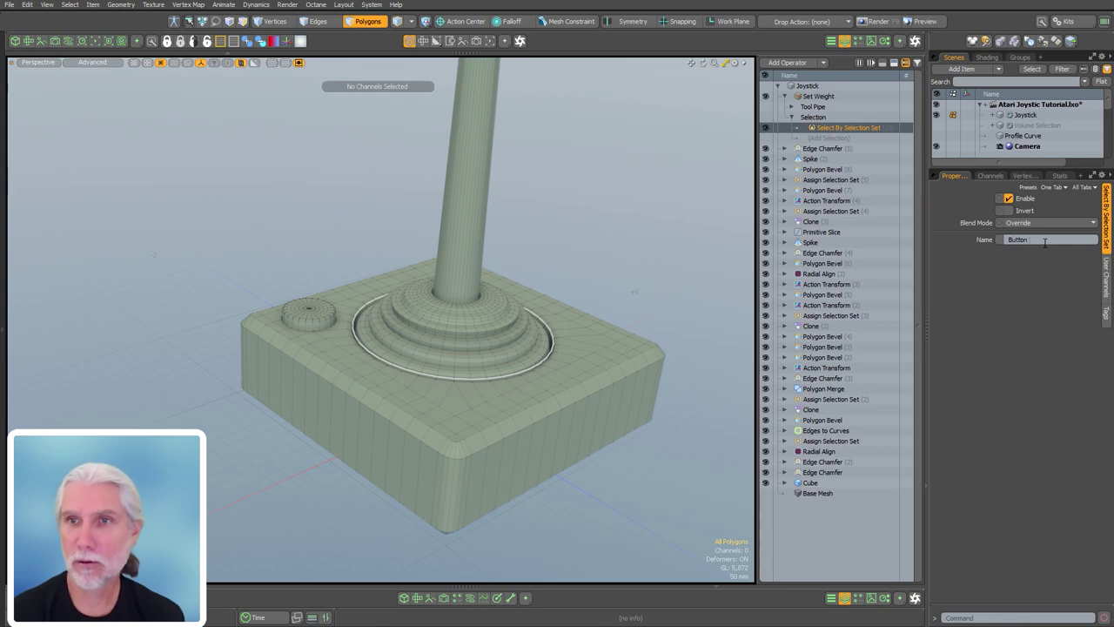
type("Top")
left_click_drag(540, 279, 513, 326, "alt")
left_click_drag(313, 308, 470, 353, "alt+shift")
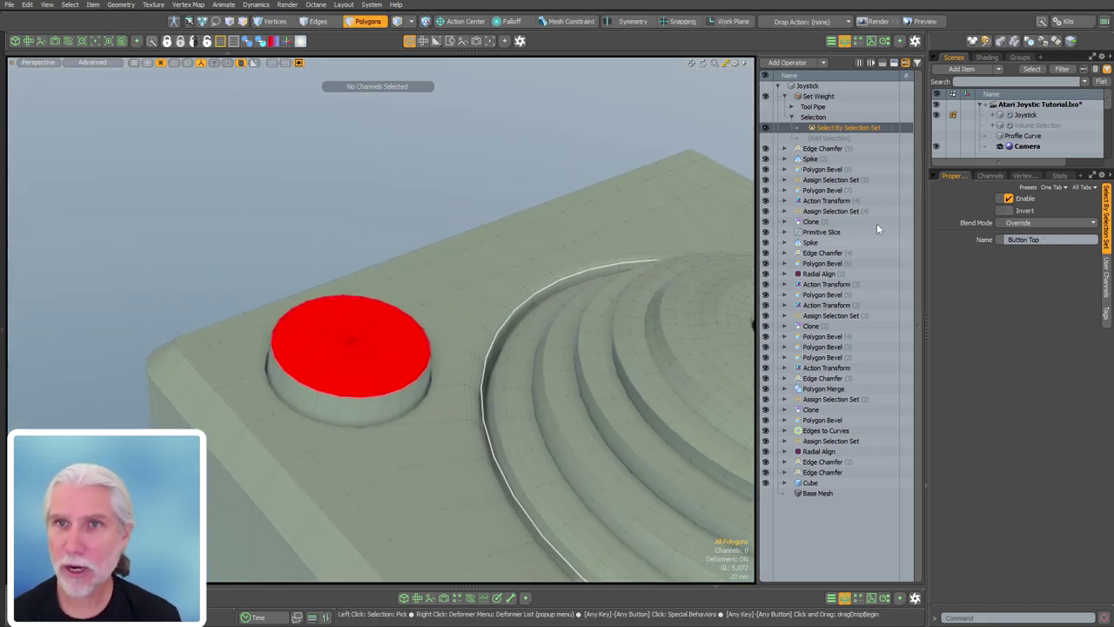
- Replace the Set Weight operation's Select By Selection Set selection with Select by Previous Operation
right_click(846, 128)
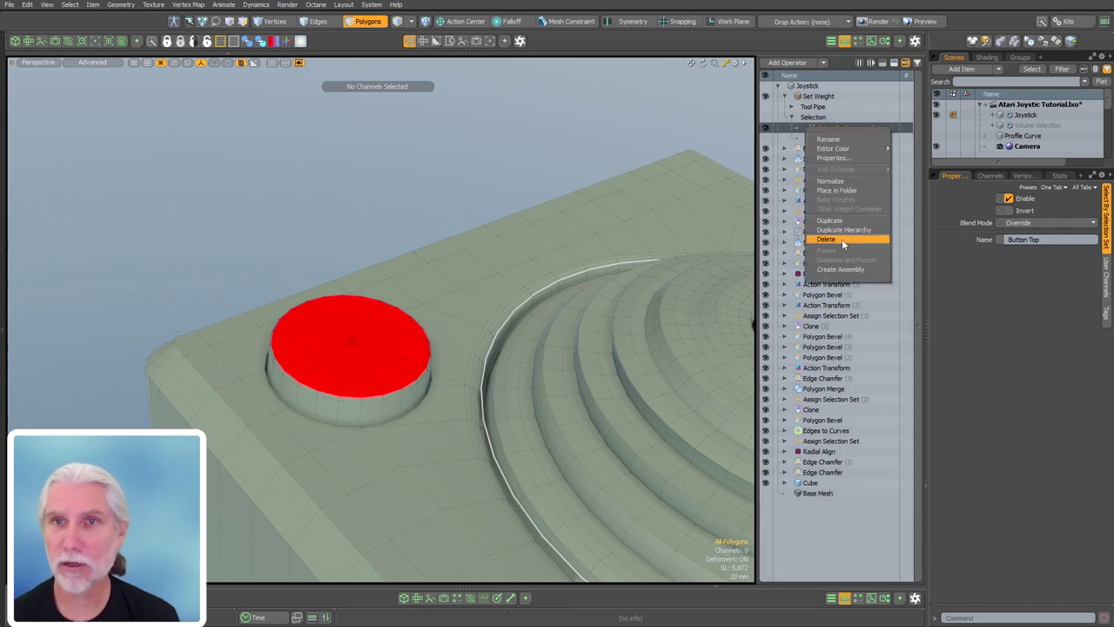
left_click(841, 238)
left_click(827, 129)
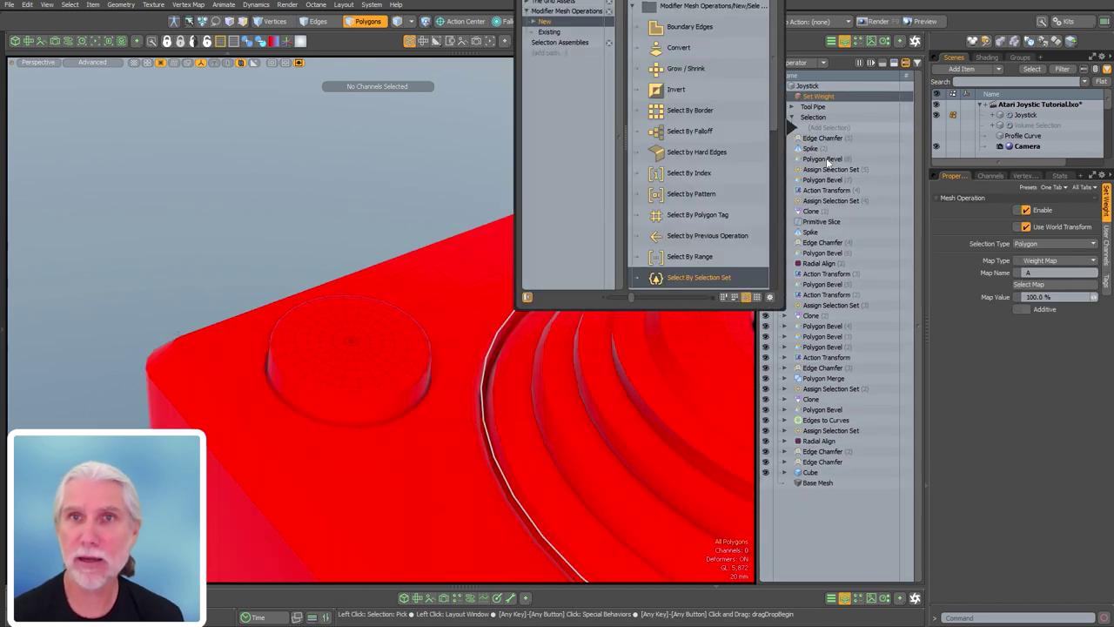
double_click(707, 235)
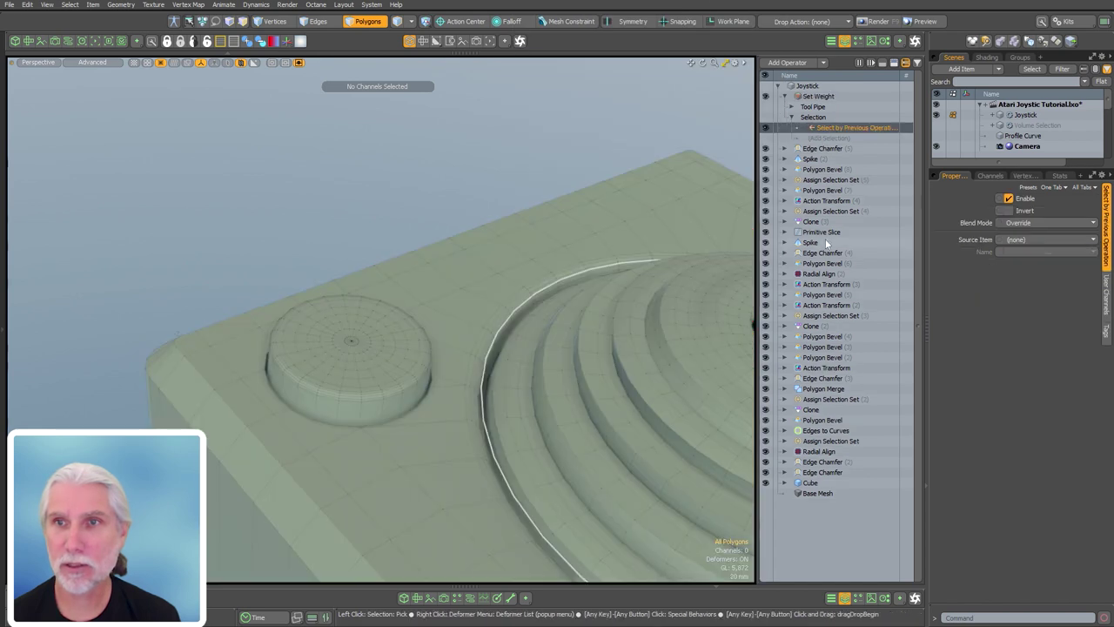
- Change the Set Weight operation's selection type to Vertex
left_click(836, 97)
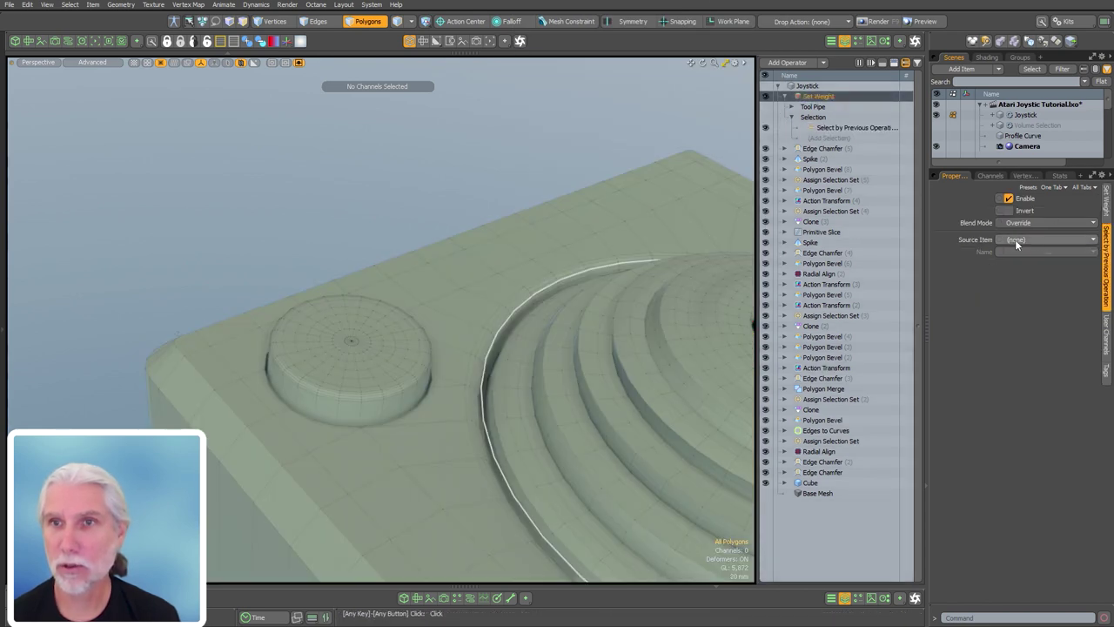
left_click(1106, 206)
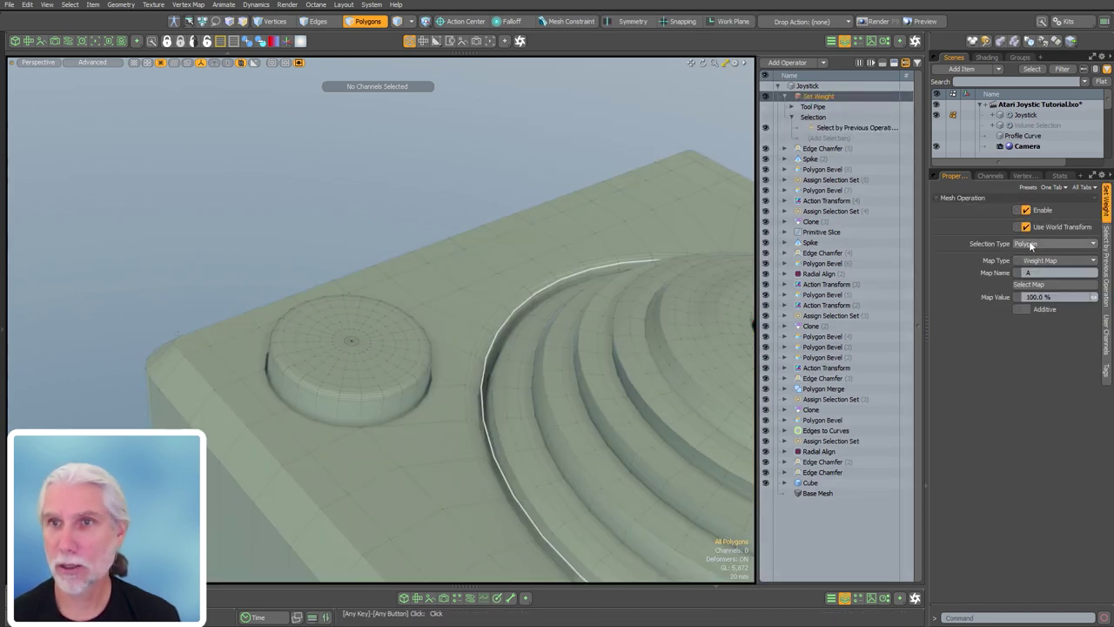
left_click(1030, 246)
left_click(1034, 224)
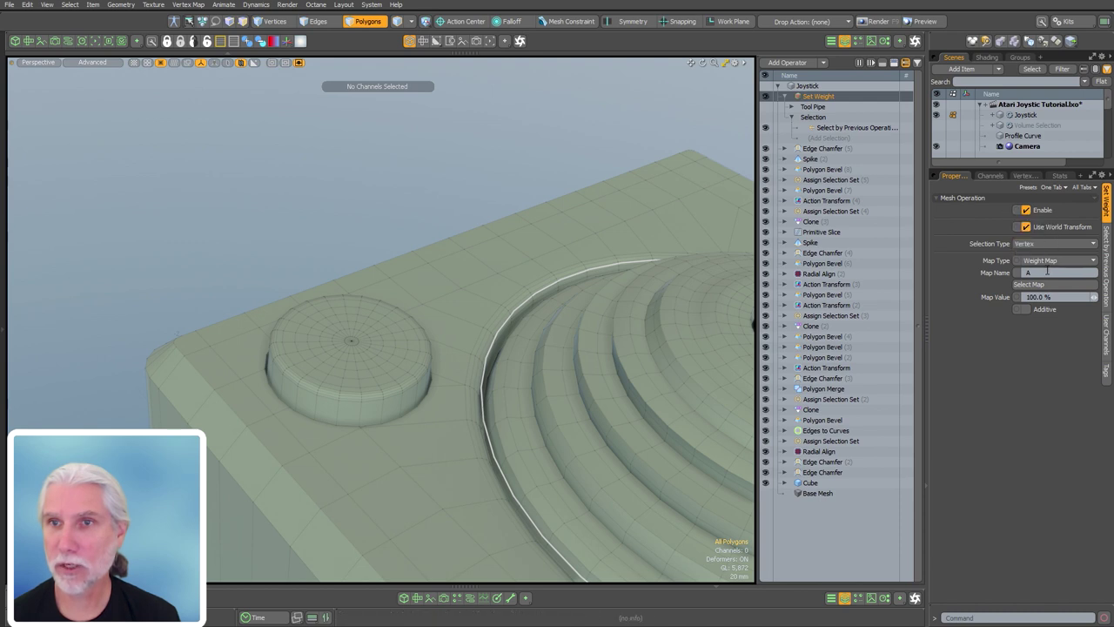
- Set the Select by Previous Operation source to Spike (2) with its Center Point output, weighting only the button's top centre
left_click(844, 127)
left_click(1030, 240)
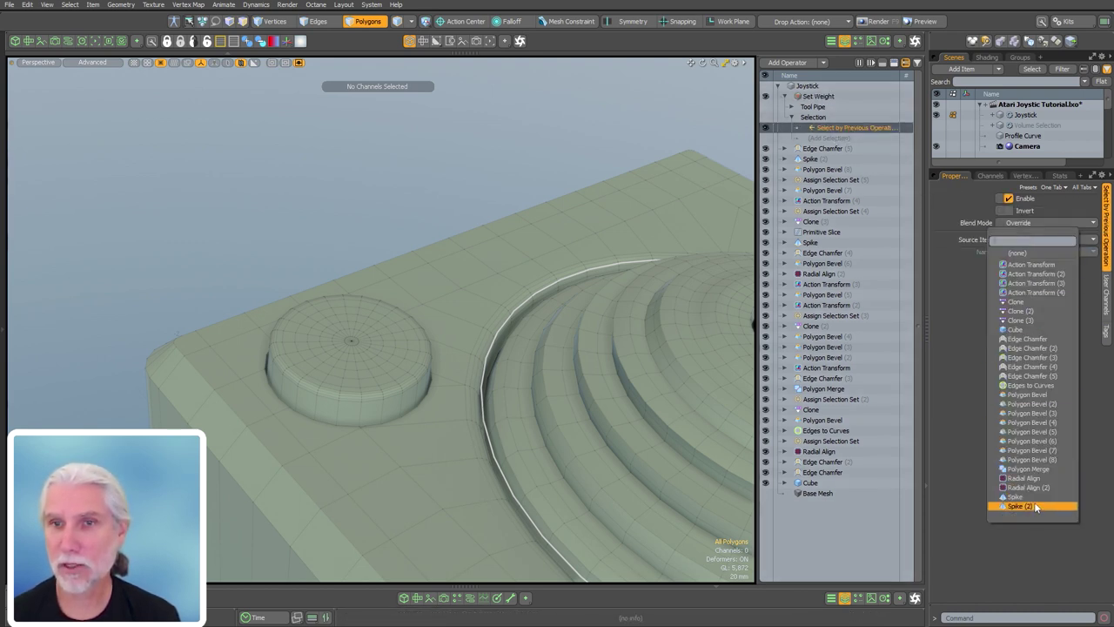
left_click(1035, 506)
left_click(1027, 261)
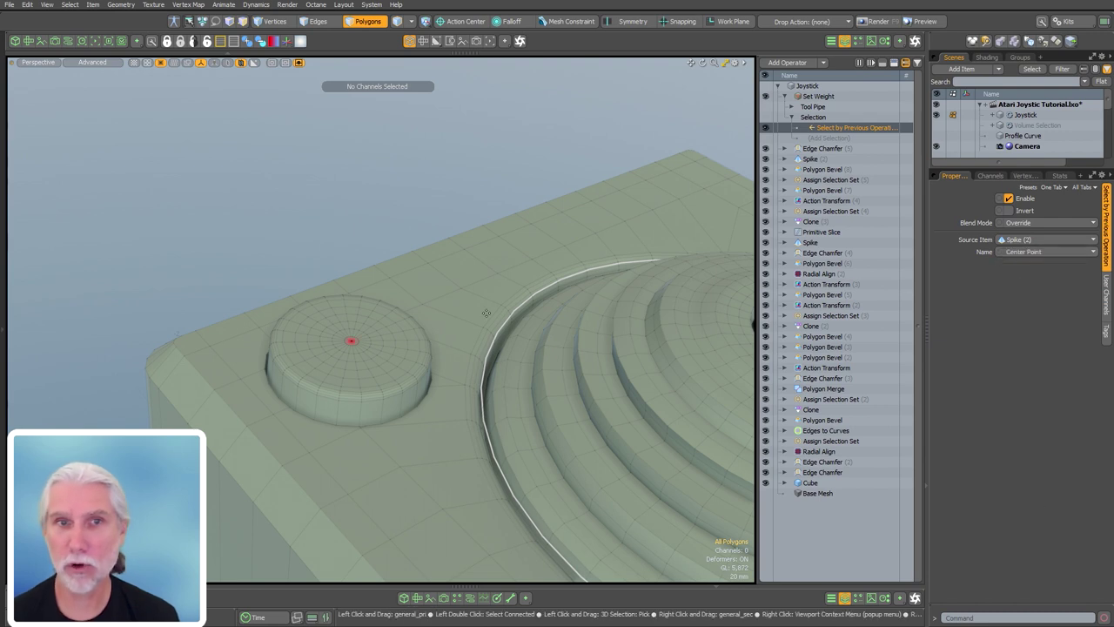
mouse_move(365, 331)
left_mouse_down("ctrl+alt")
mouse_move(529, 328)
mouse_move(462, 329)
left_mouse_up("ctrl+alt")
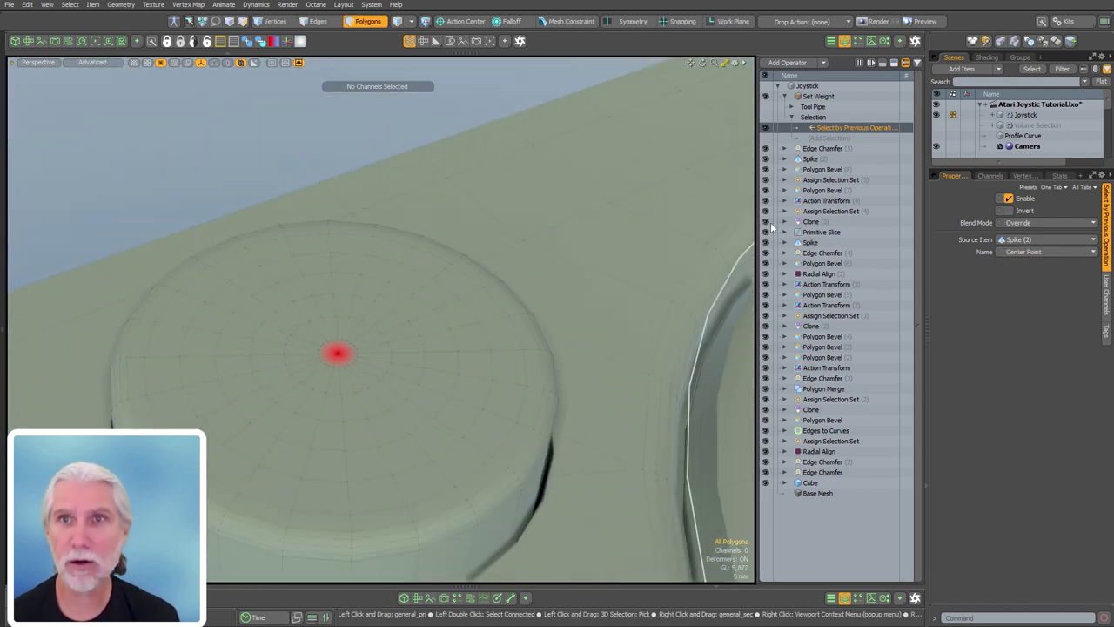
- Add a Grow Weight operation to the Joystick mesh for weight map "A" with 3 steps
left_click(820, 96)
left_click(785, 97)
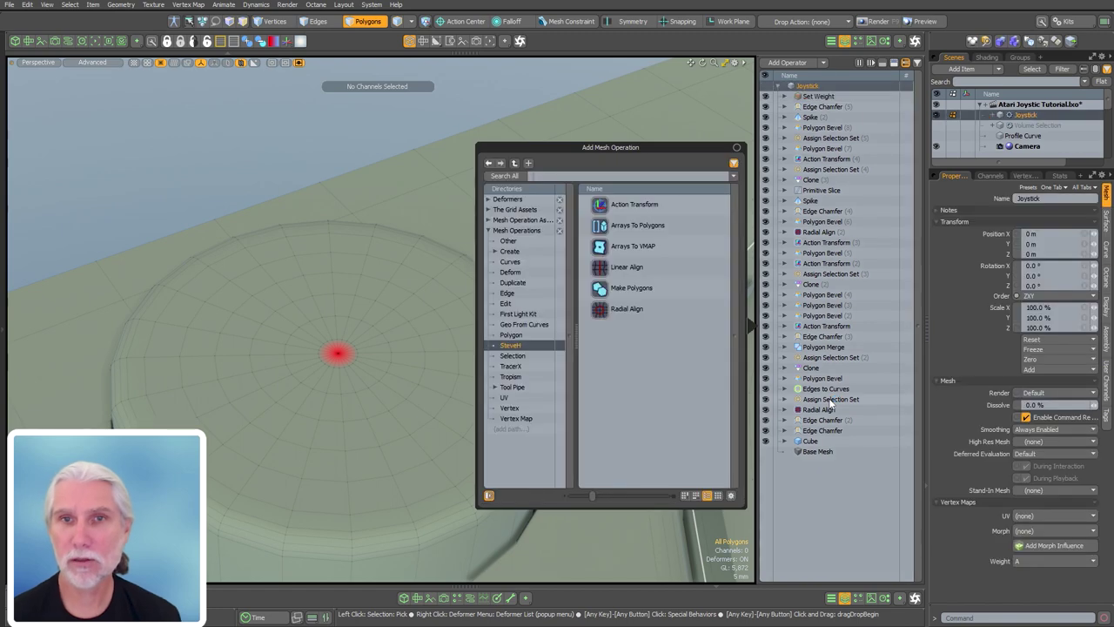
type("grow")
key("Down")
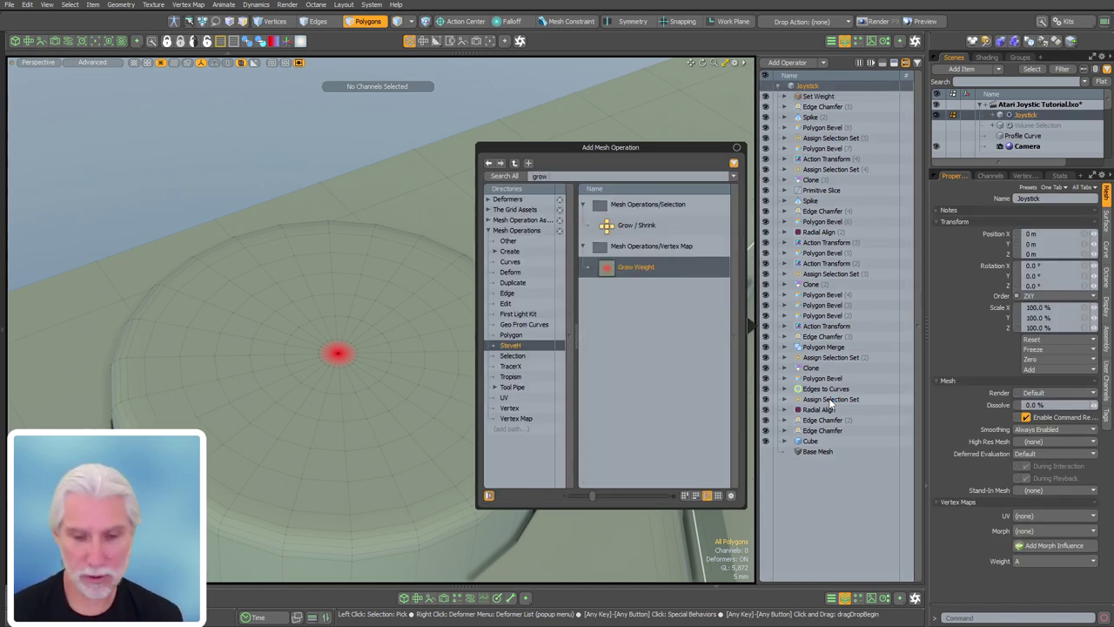
key("Return")
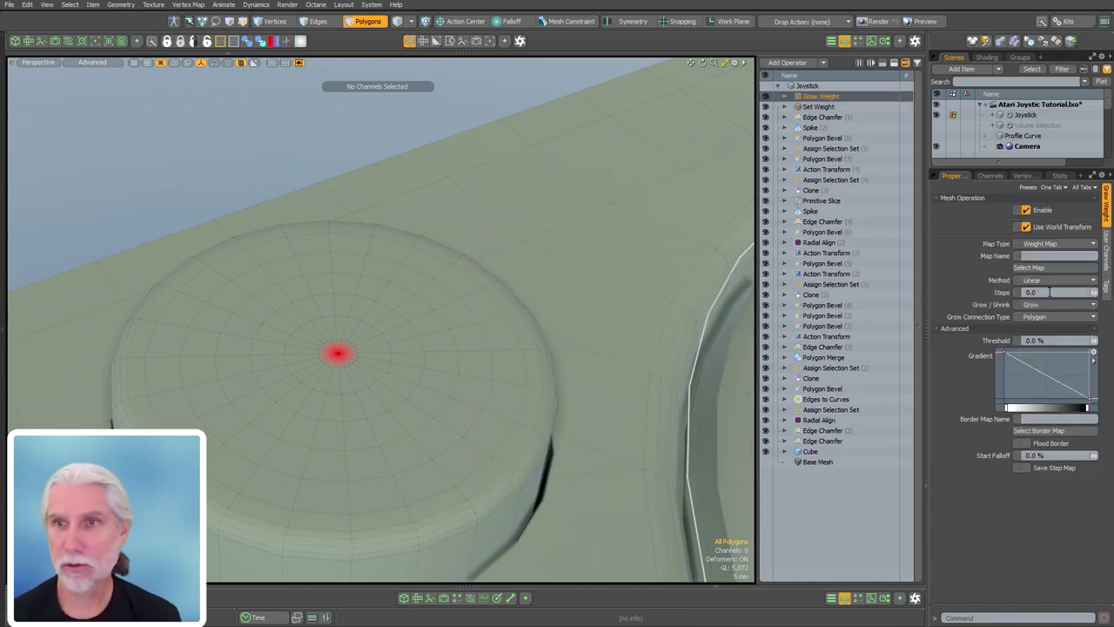
left_click(1044, 292)
type("3")
key("Return")
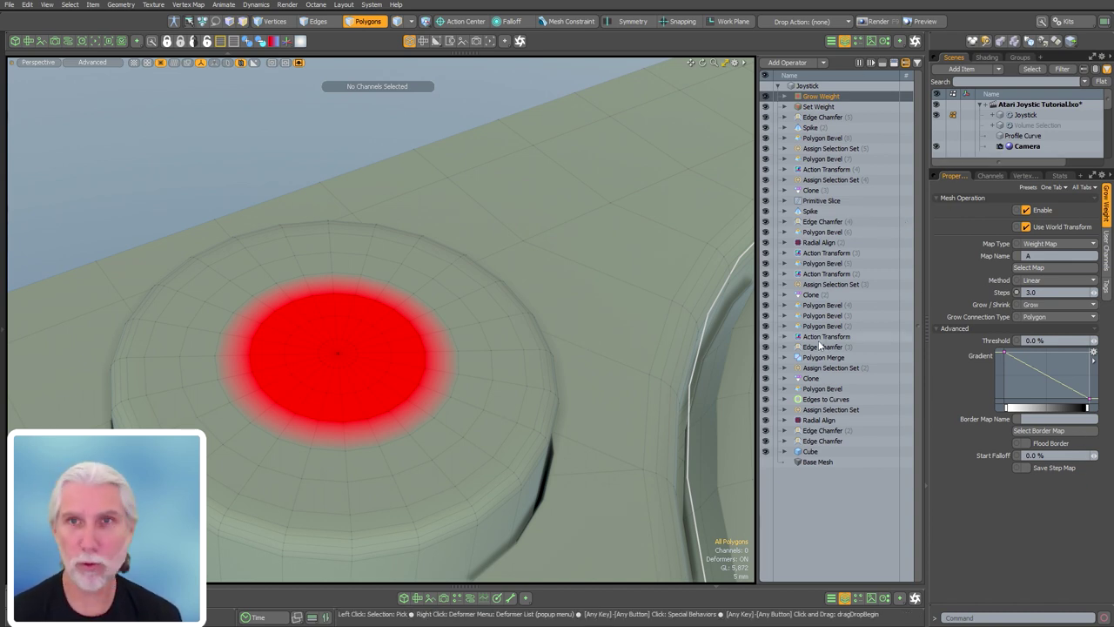
- Add a Smooth Weight operation above Grow Weight and assign it weight map "A"
double_click(840, 477)
type("smo")
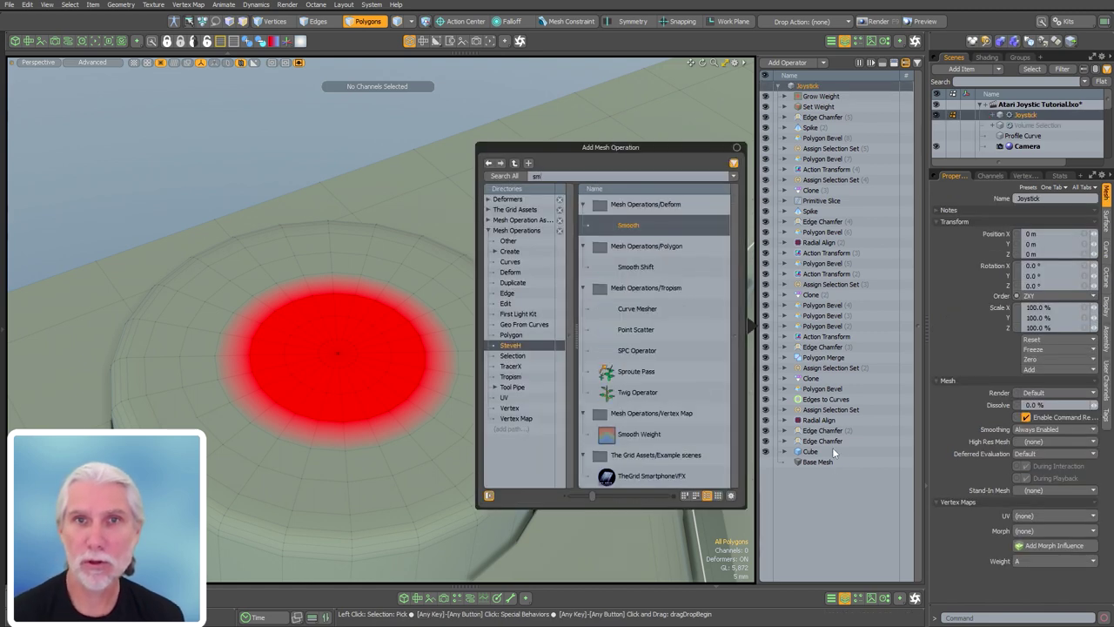
key("Down")
key("Down")
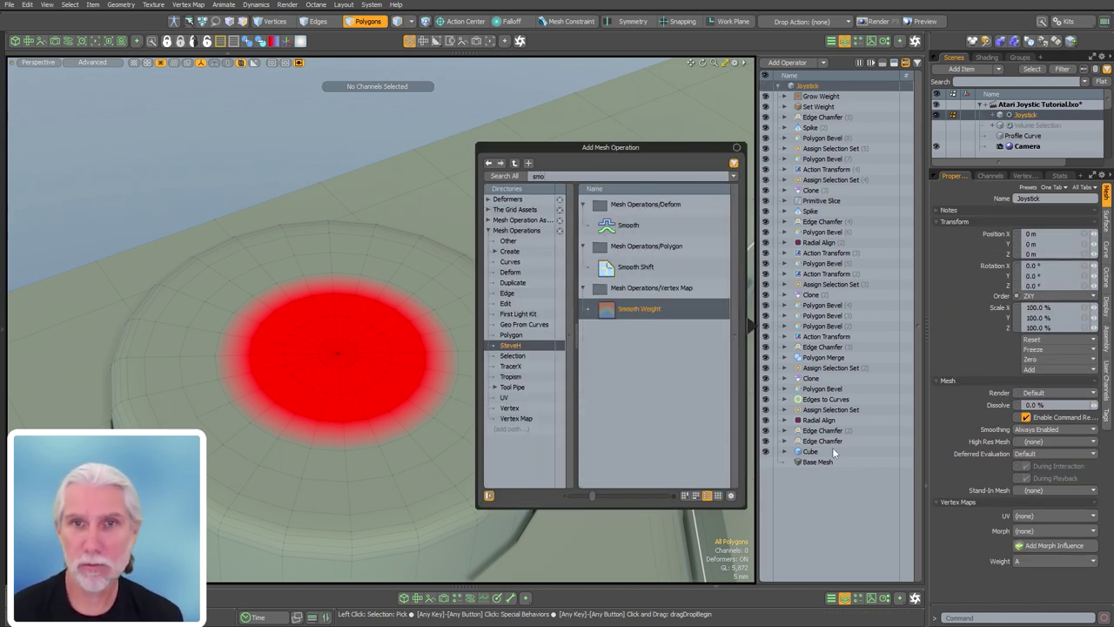
key("Return")
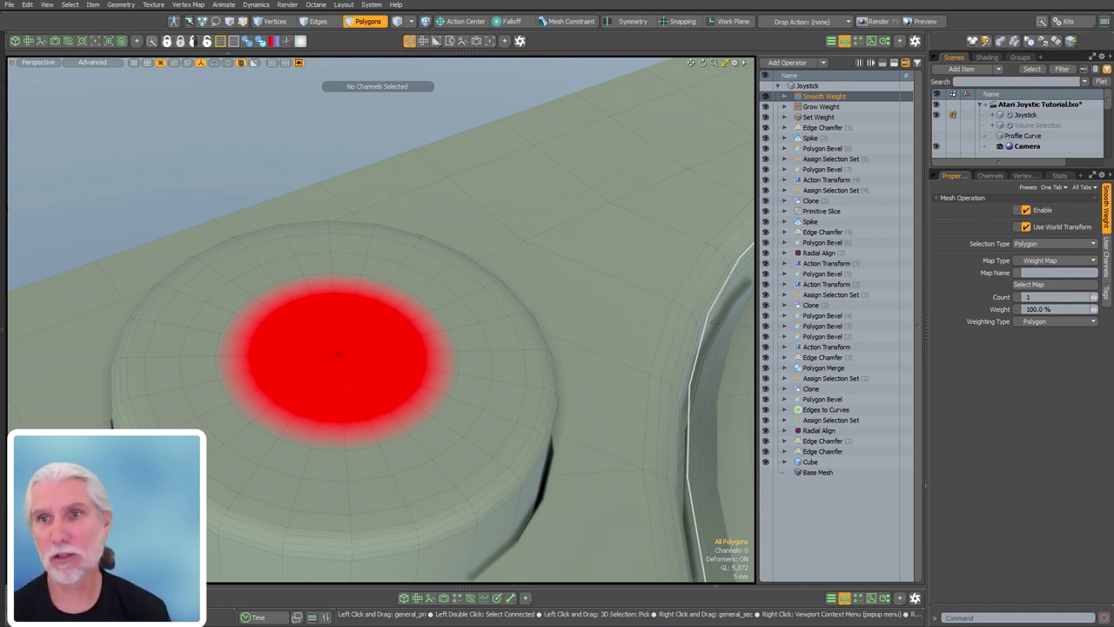
left_click(787, 97)
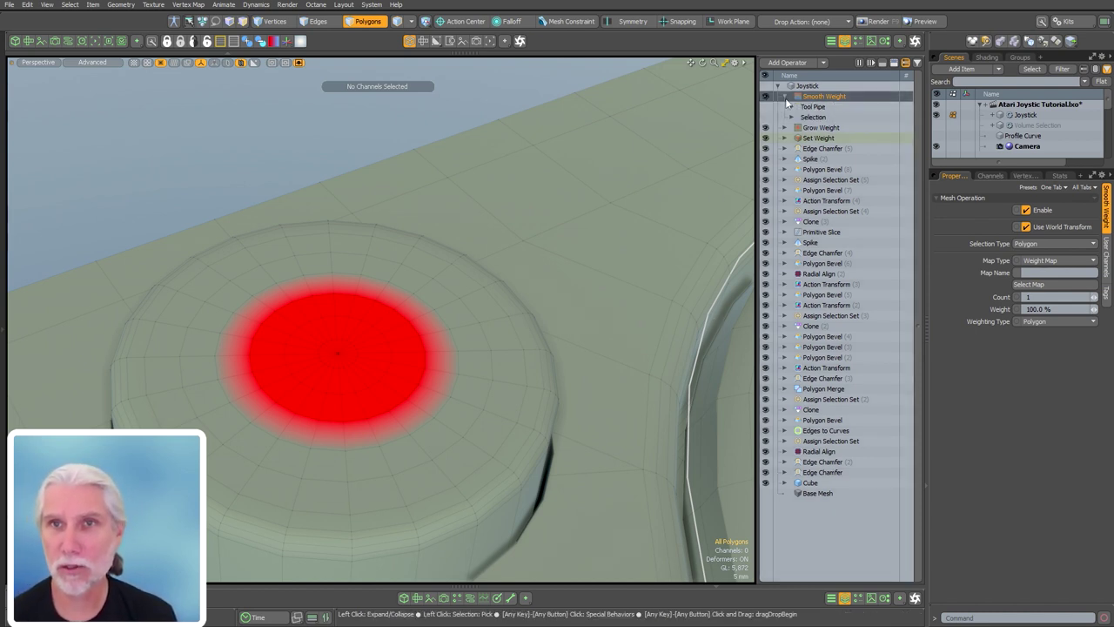
left_click(1053, 273)
type("A")
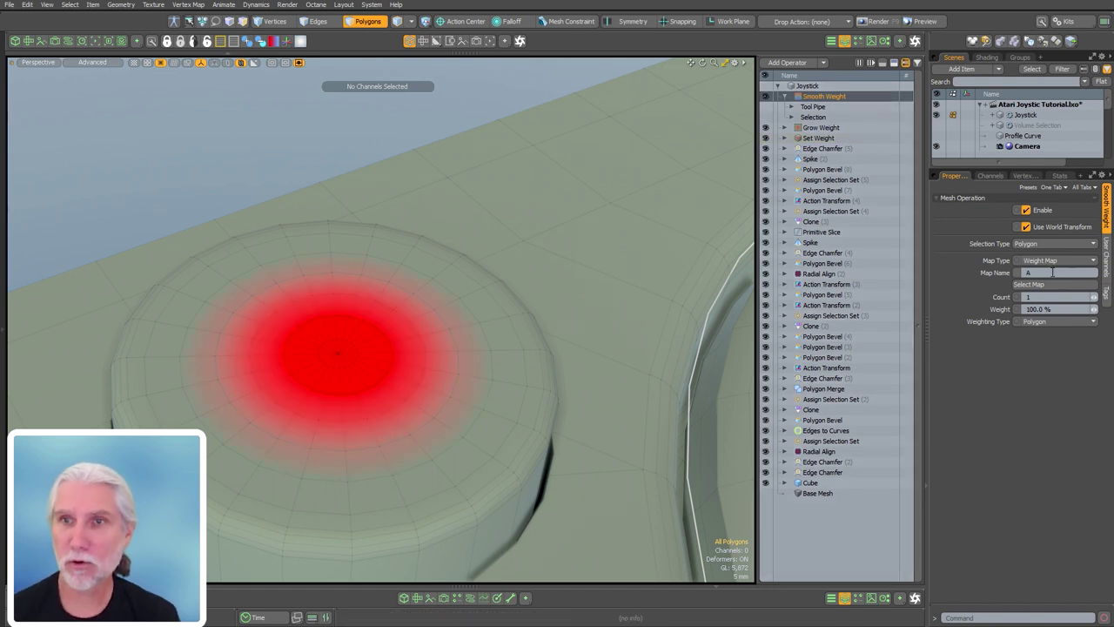
left_click_drag(447, 369, 450, 380, "alt")
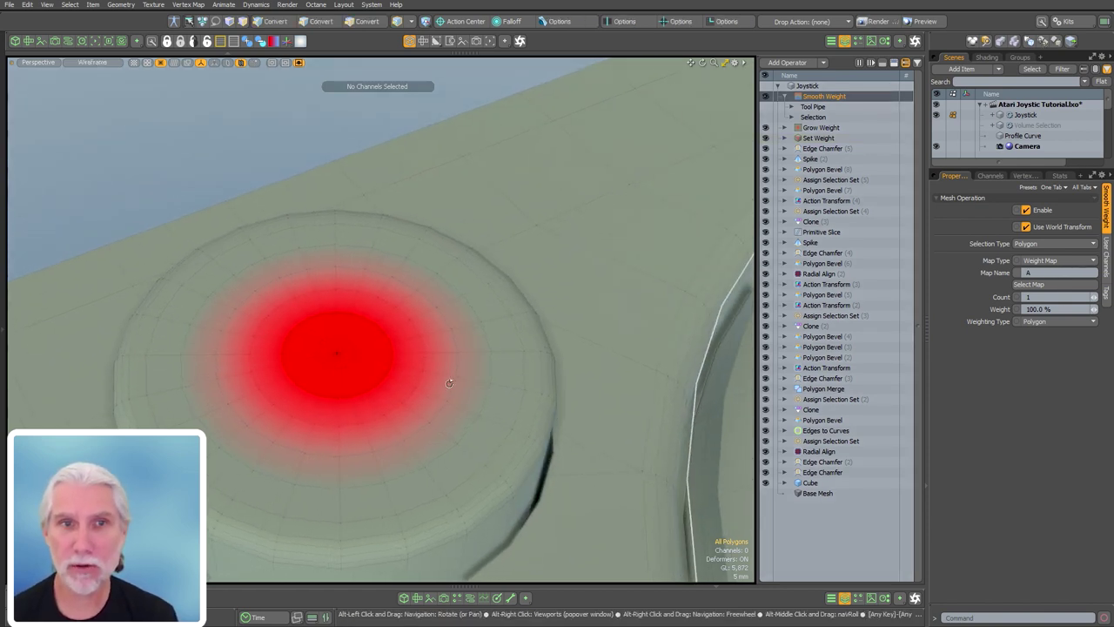
- Set the Smooth Weight operation's count to 6
left_click(1047, 296)
type("6")
key("Return")
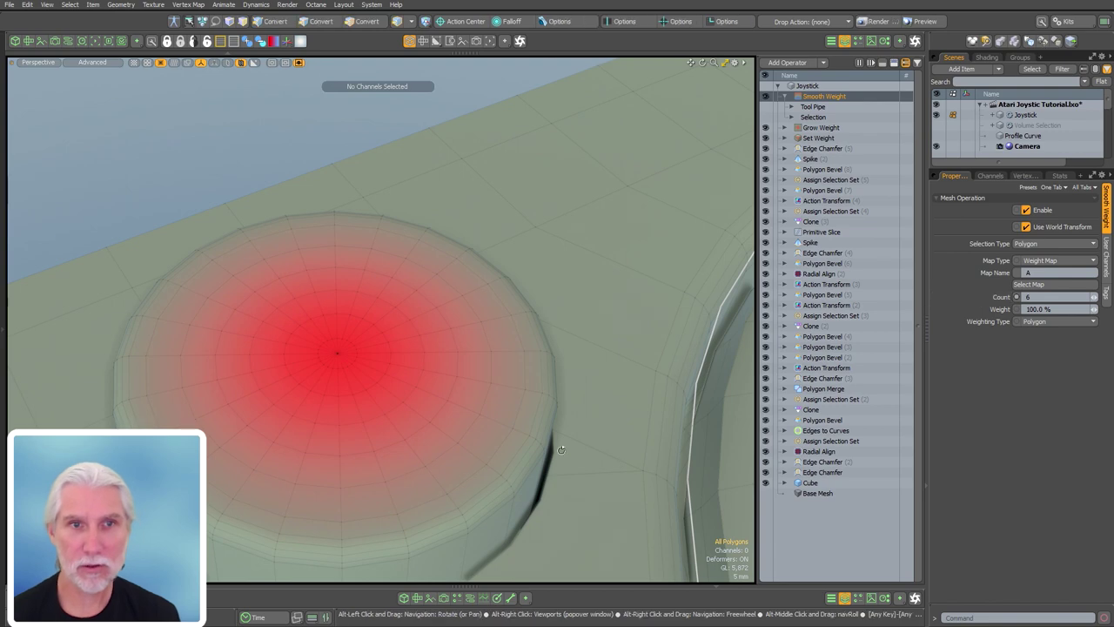
left_click_drag(561, 448, 512, 350, "alt")
scroll(499, 413, "down", 4)
- Set the Grow Weight operation's steps to 4
left_click(827, 127)
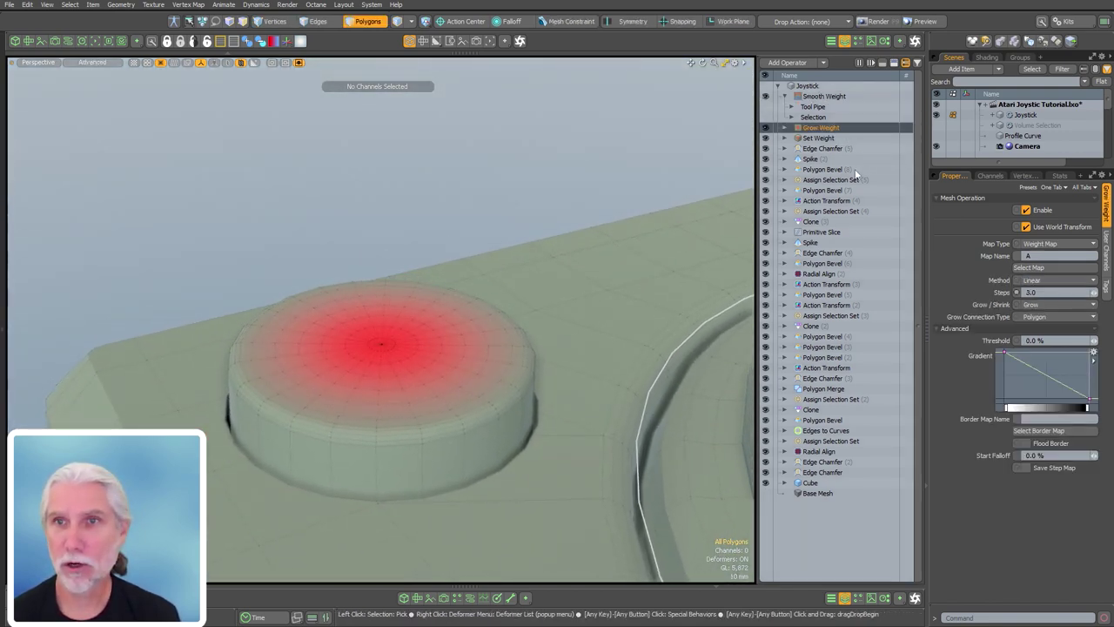
left_click(1040, 292)
type("4")
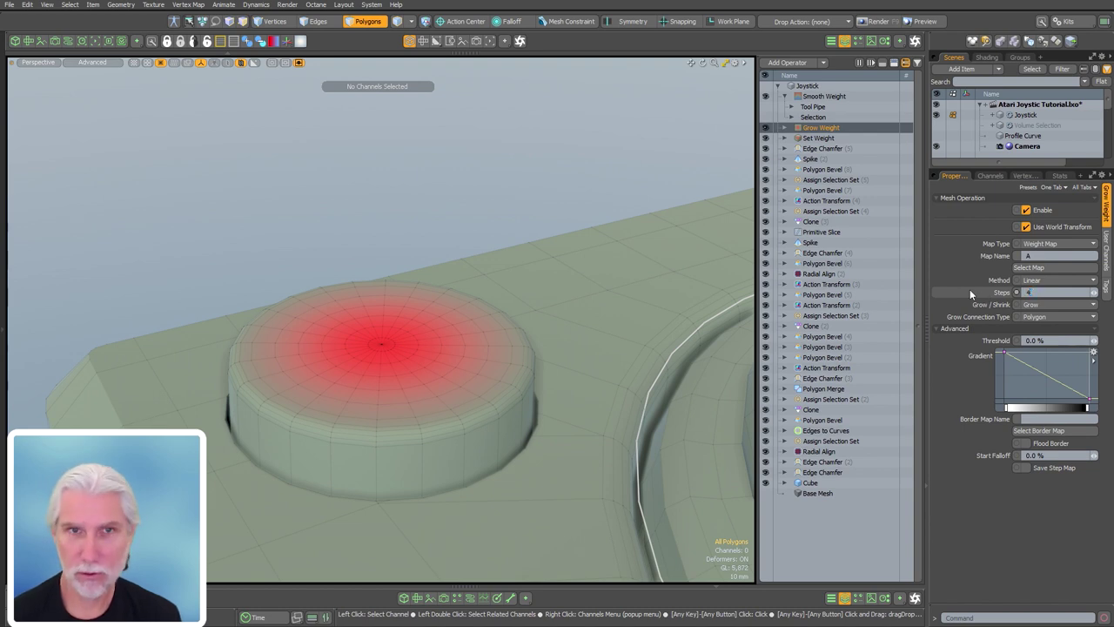
key("Return")
left_click_drag(522, 410, 543, 402, "alt")
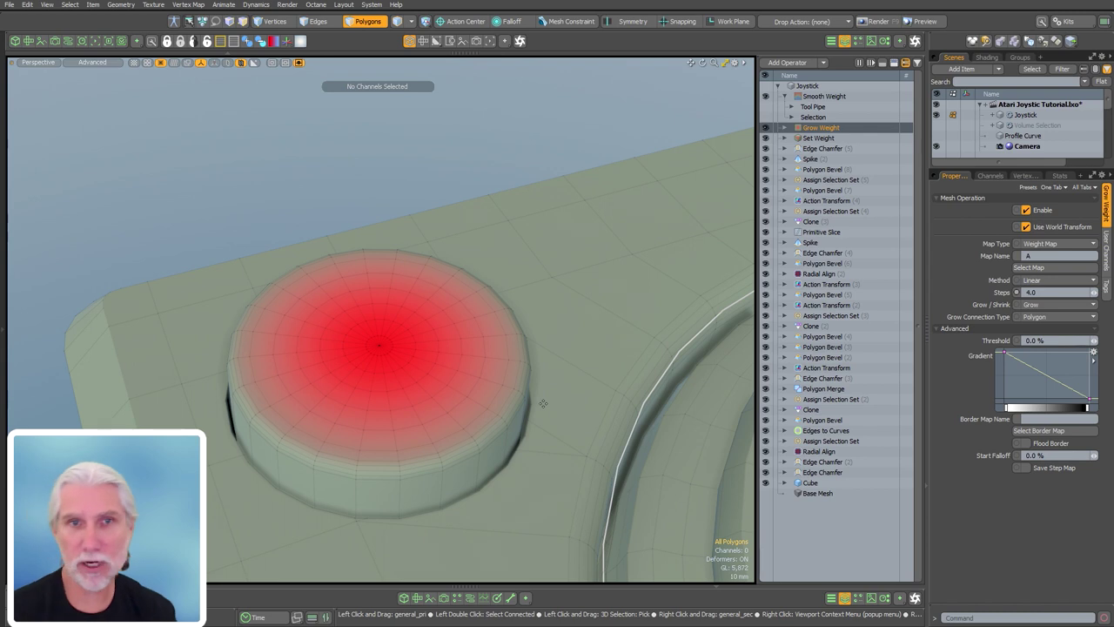
- Add a Remap Weight operation on top of the stack and assign it weight map "A"
left_click(784, 96)
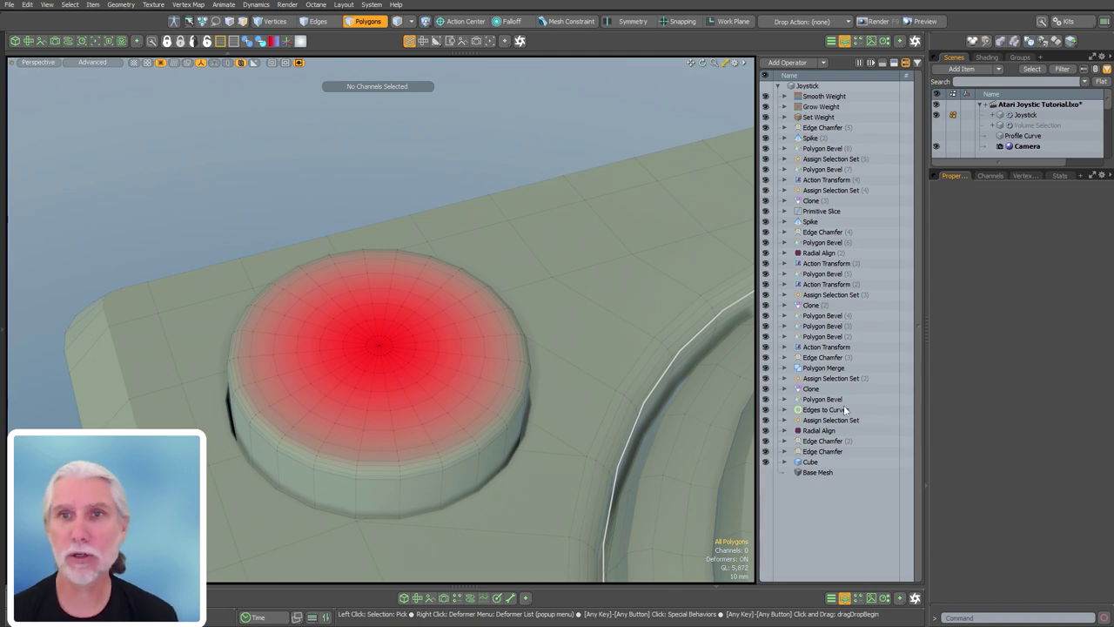
type("nrema")
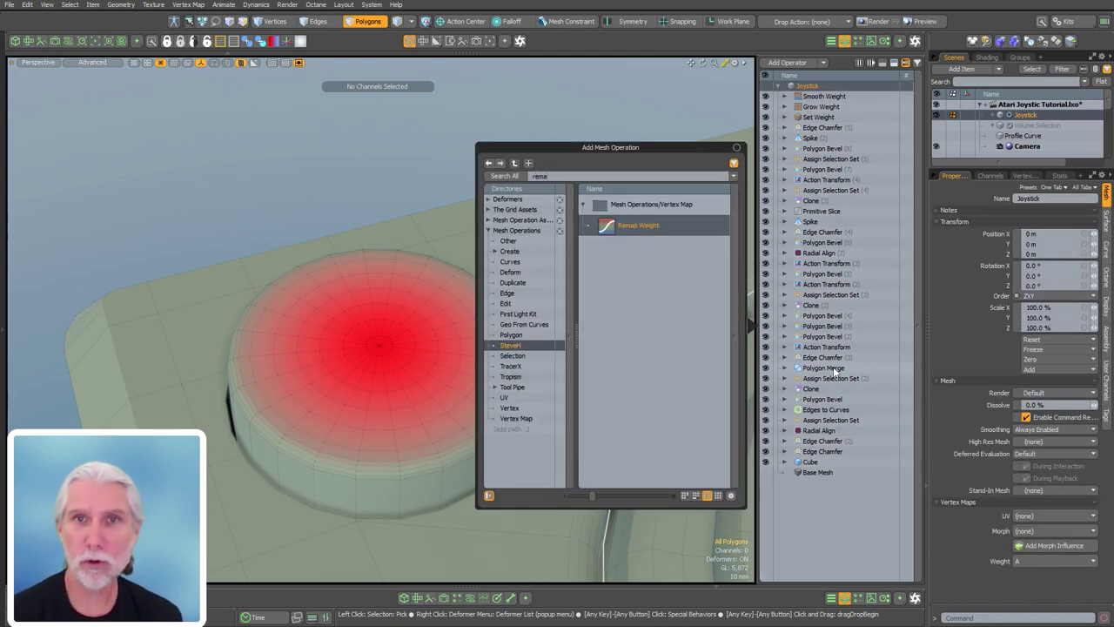
key("Return")
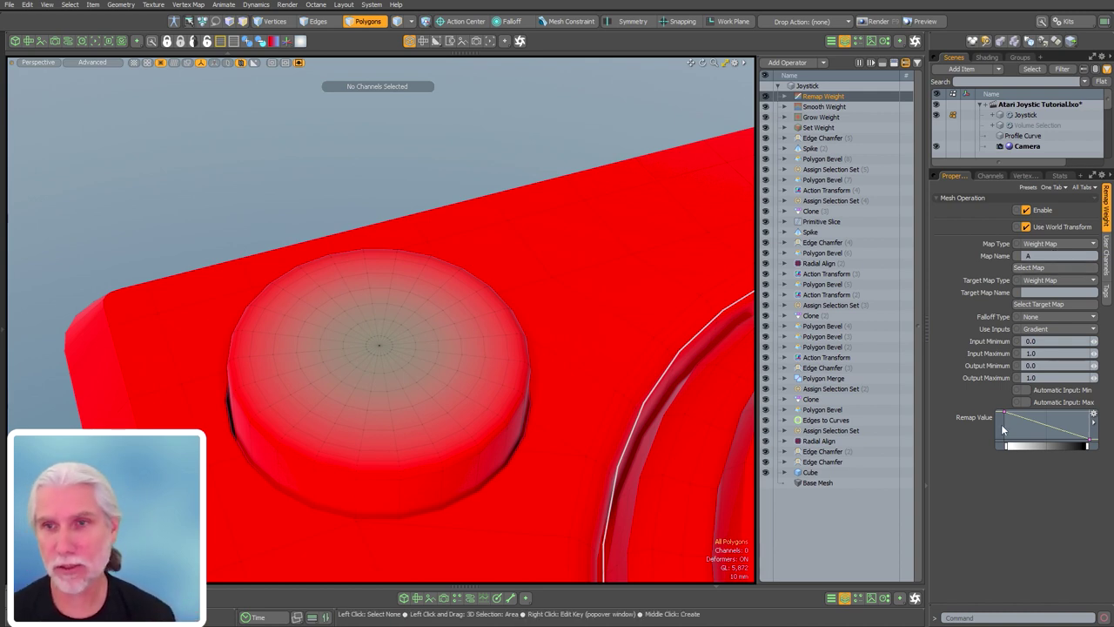
- Reverse the Remap Weight gradient so it rises from 0 at its start to full value at its end
left_click_drag(1002, 413, 1026, 476)
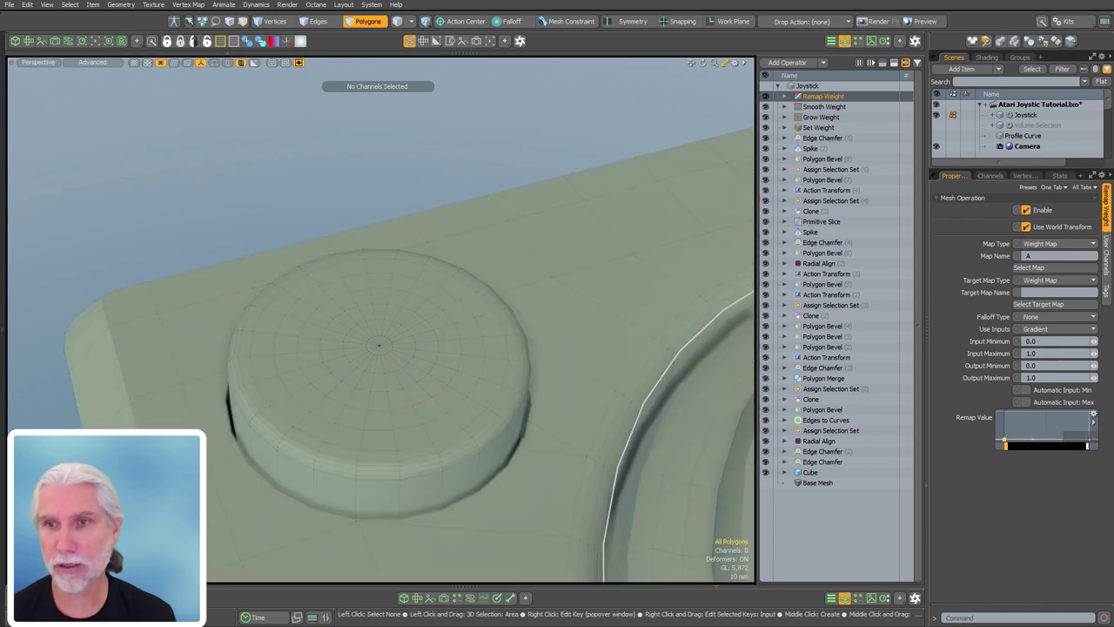
mouse_move(1087, 443)
left_mouse_down()
mouse_move(1093, 415)
mouse_move(1048, 410)
mouse_move(1076, 441)
mouse_move(1044, 425)
mouse_move(1086, 422)
left_mouse_up()
key("ctrl+z")
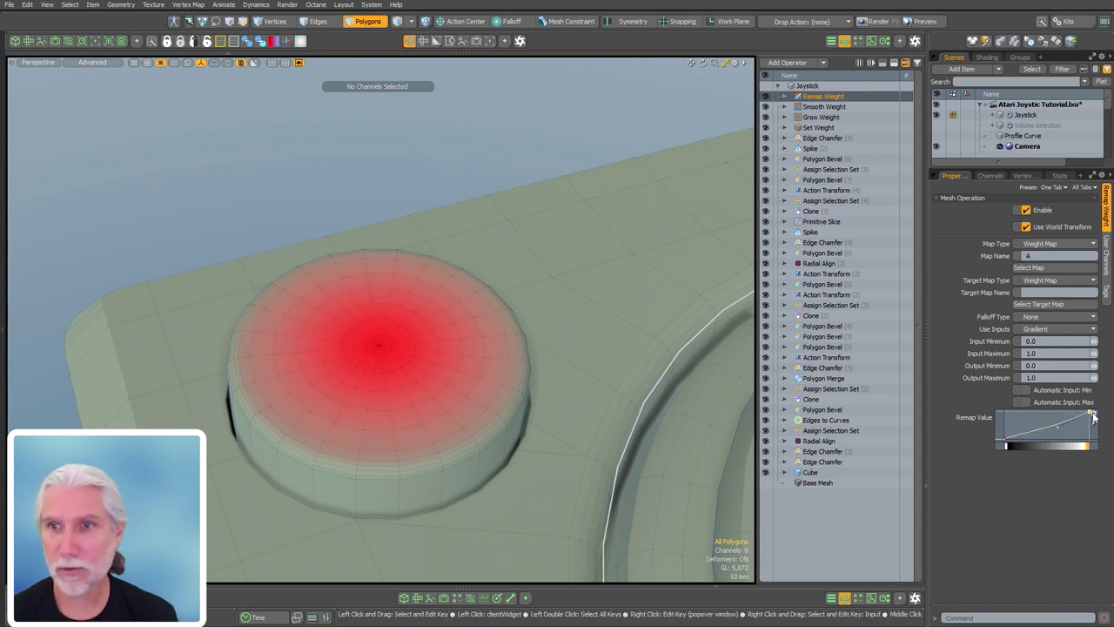
- Show the Remap Value gradient at medium height and bow its curve upward between the two end keys
left_click(1095, 417)
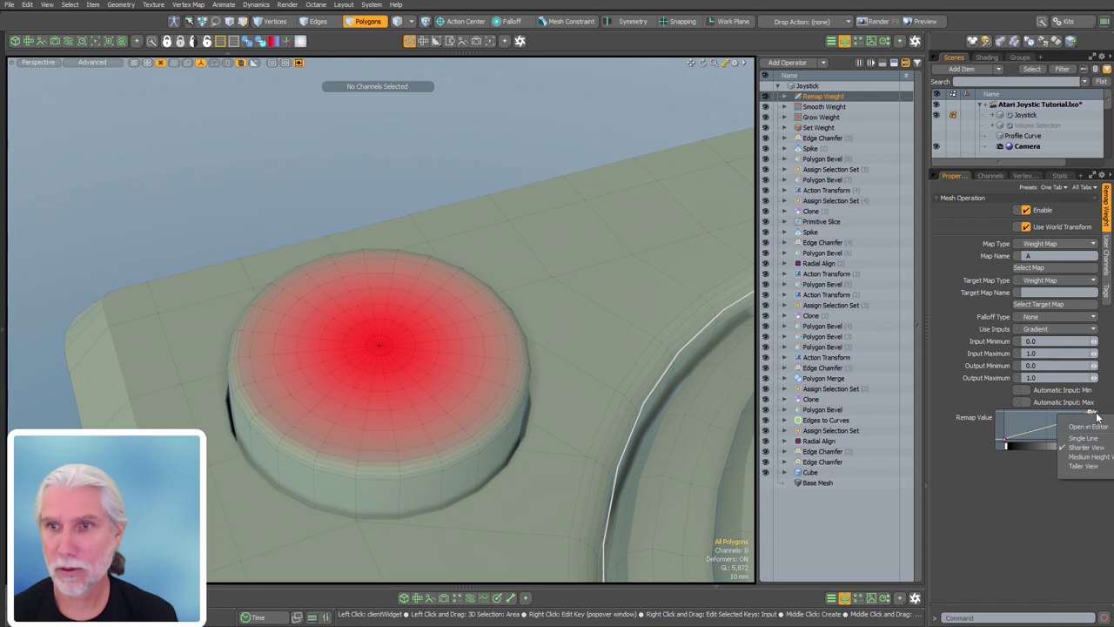
left_click(1084, 458)
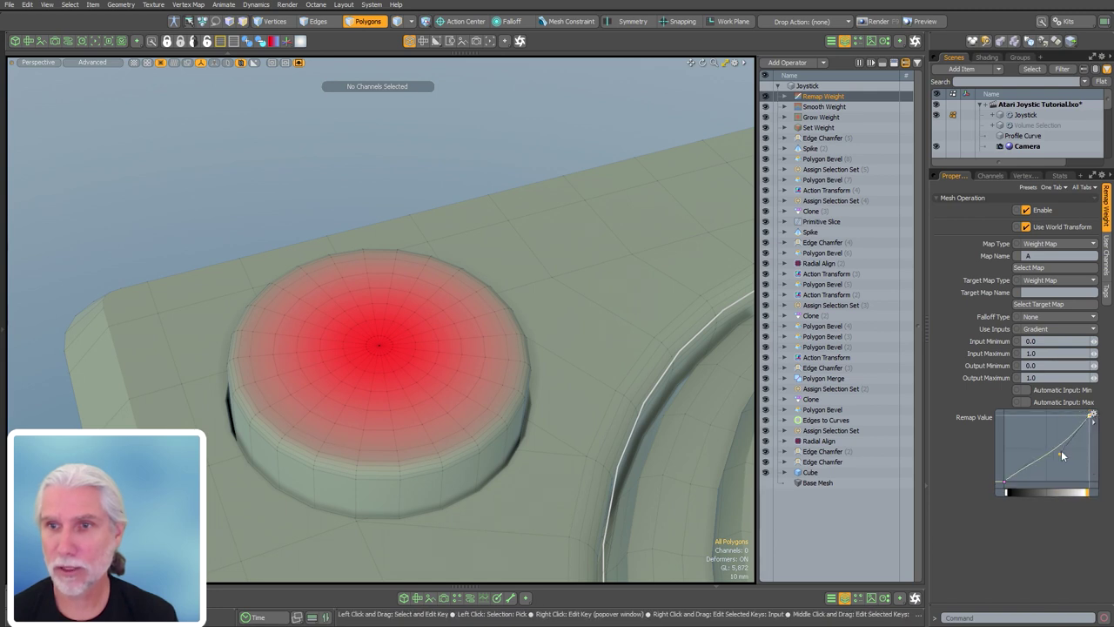
left_click_drag(1060, 450, 1034, 457)
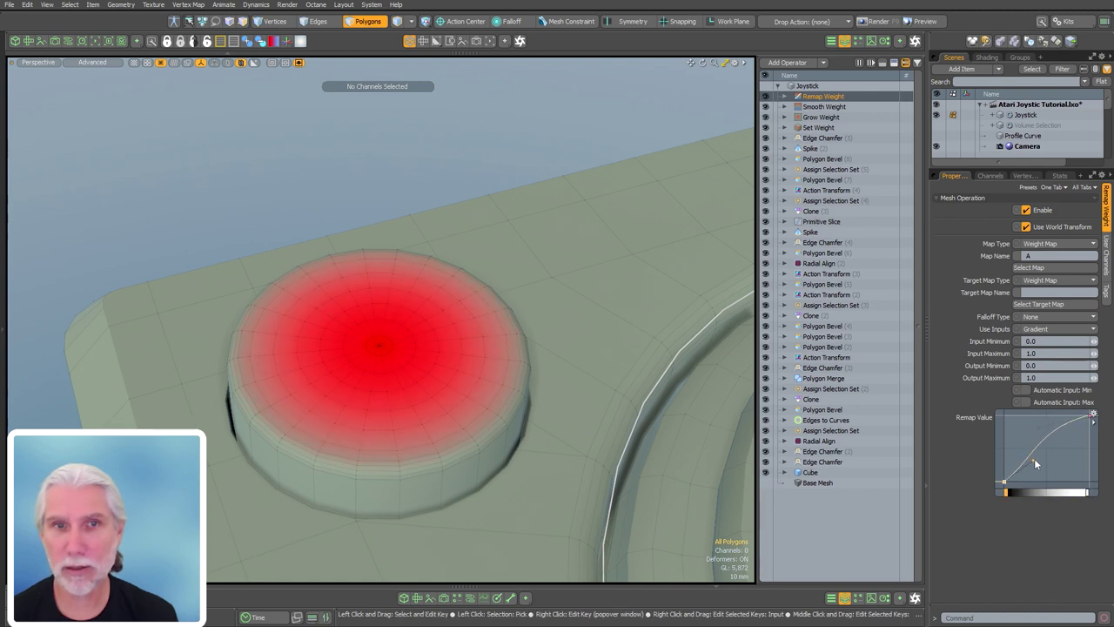
- Add a Push operation above Remap Weight and expand its Tool Pipe and Selection entries
left_click(836, 97, "ctrl")
key("Tab")
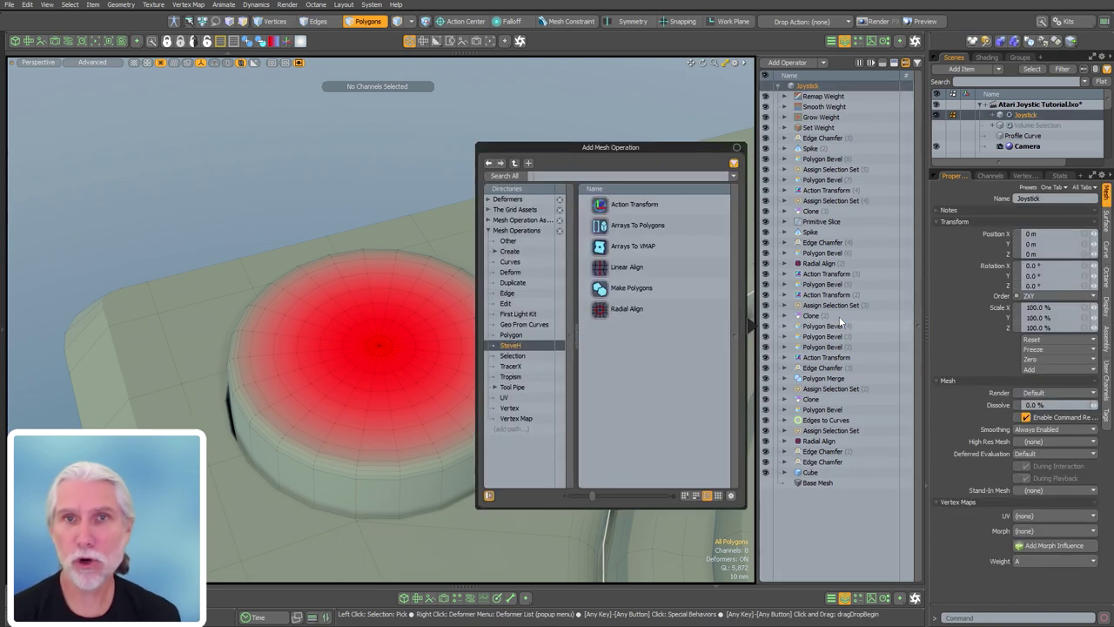
type("push")
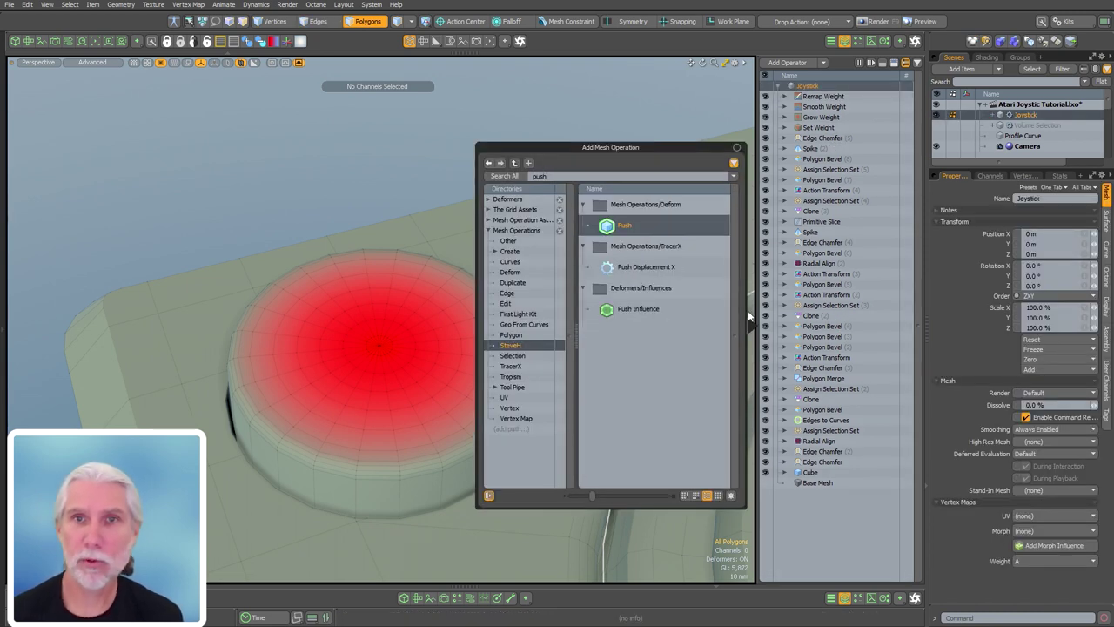
double_click(632, 228)
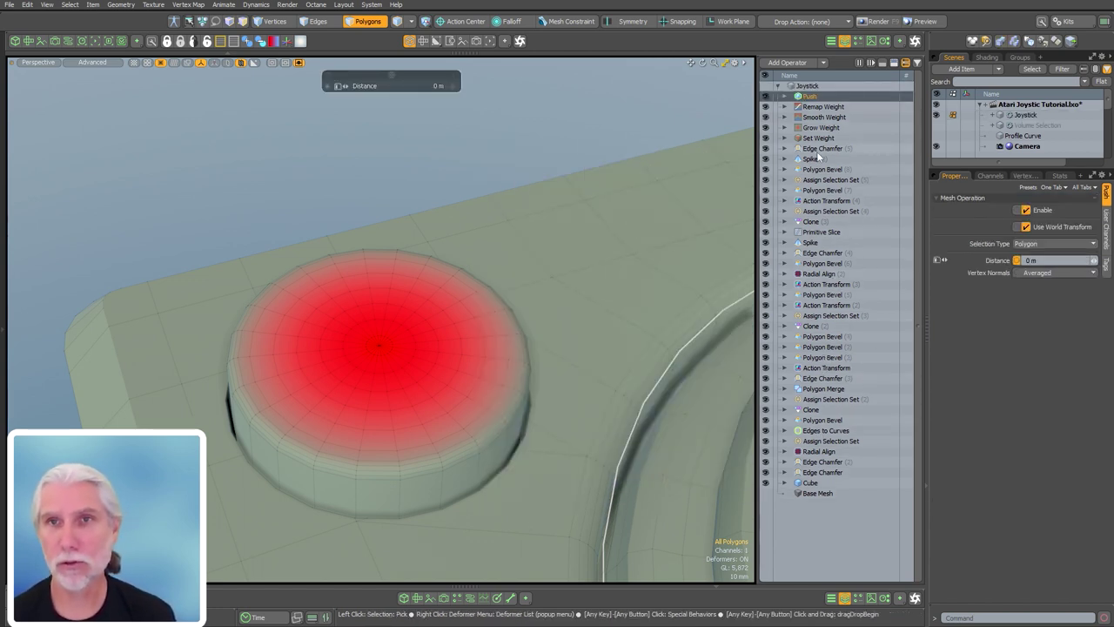
left_click(784, 96)
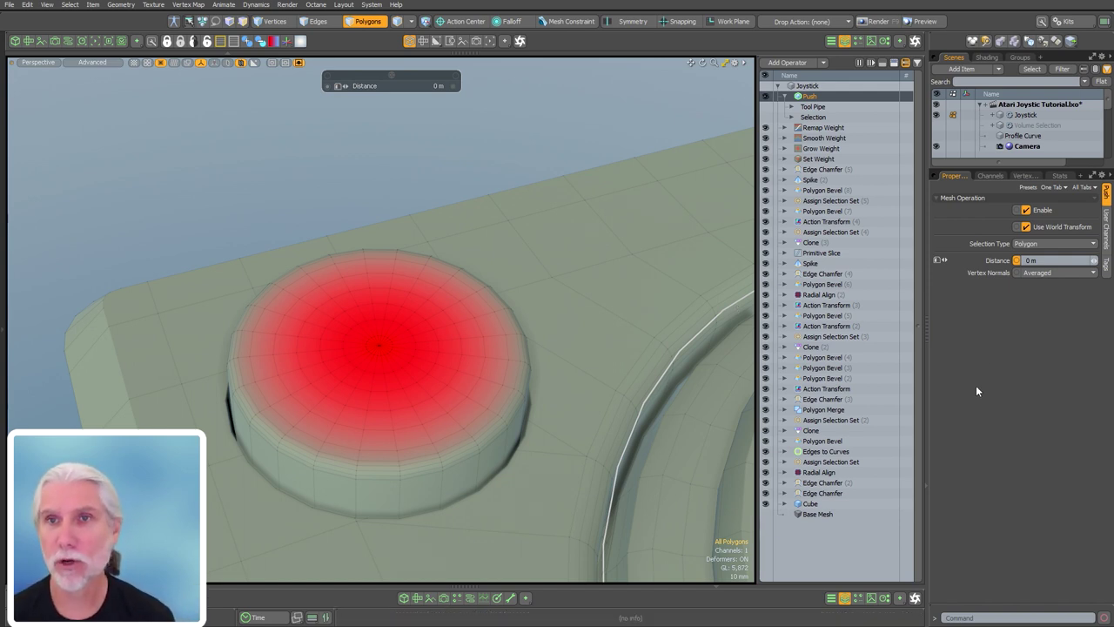
- Add a Weight Map Falloff to the Push operation's Tool Pipe and assign it weight map "A"
left_click(792, 117)
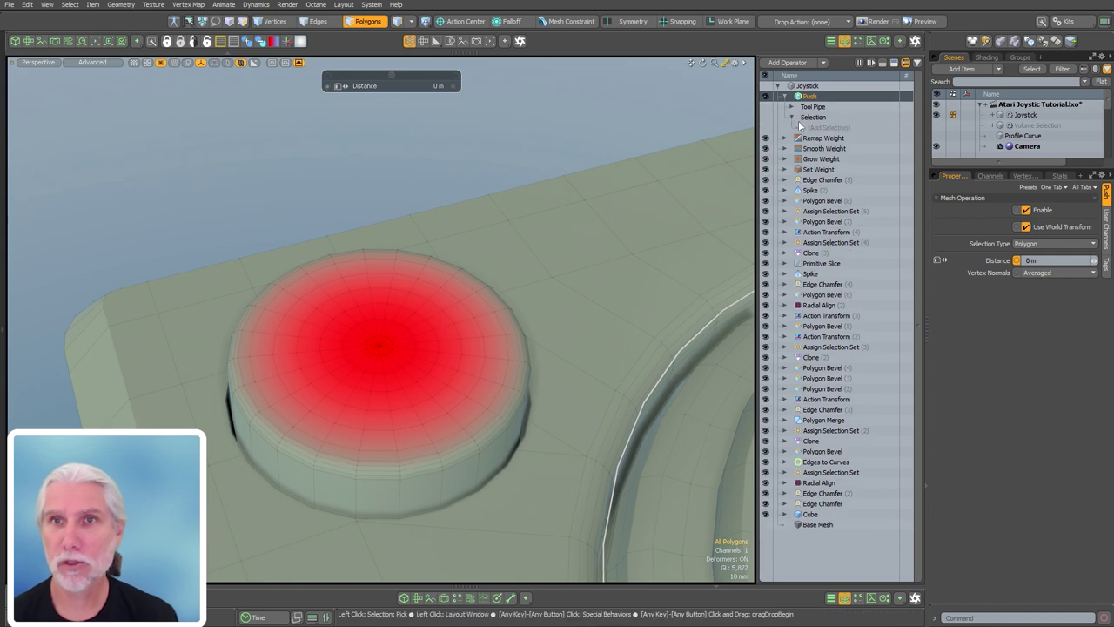
left_click(790, 106)
left_click(823, 116)
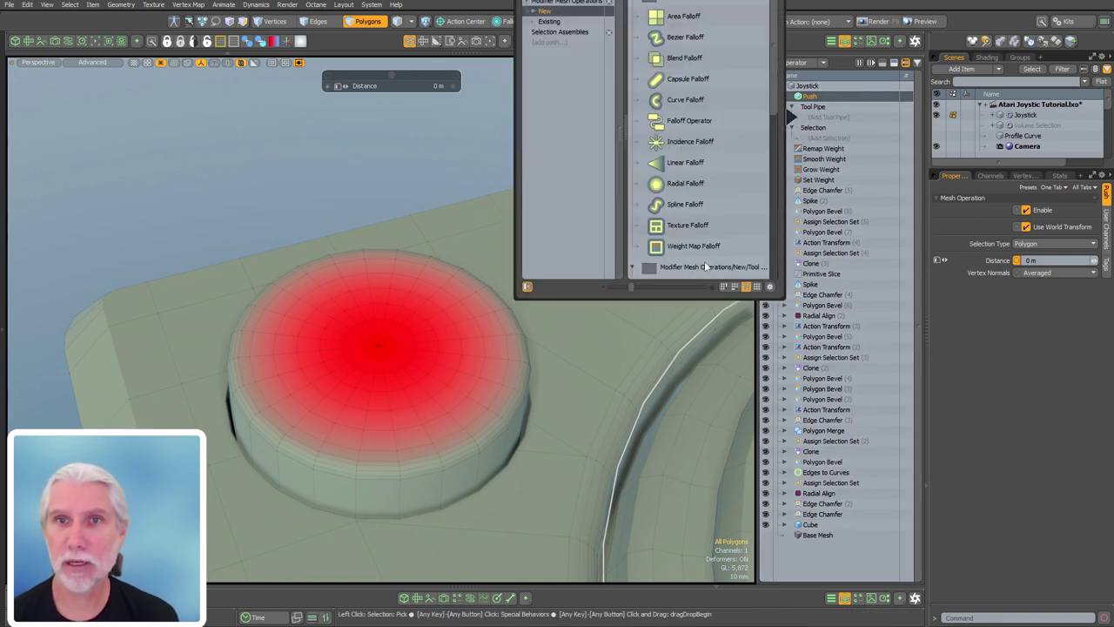
double_click(678, 244)
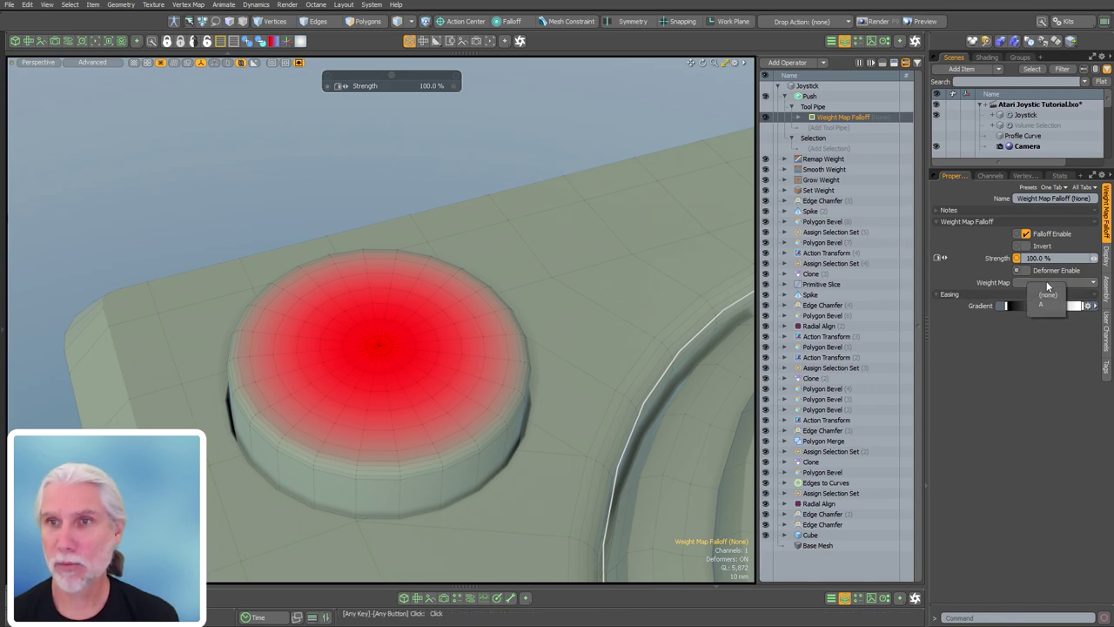
left_click(1046, 281)
left_click(1018, 336)
- Set the Push distance to about -7.7 mm to dish the button's top inward, and collapse the Push entry
left_click(805, 95)
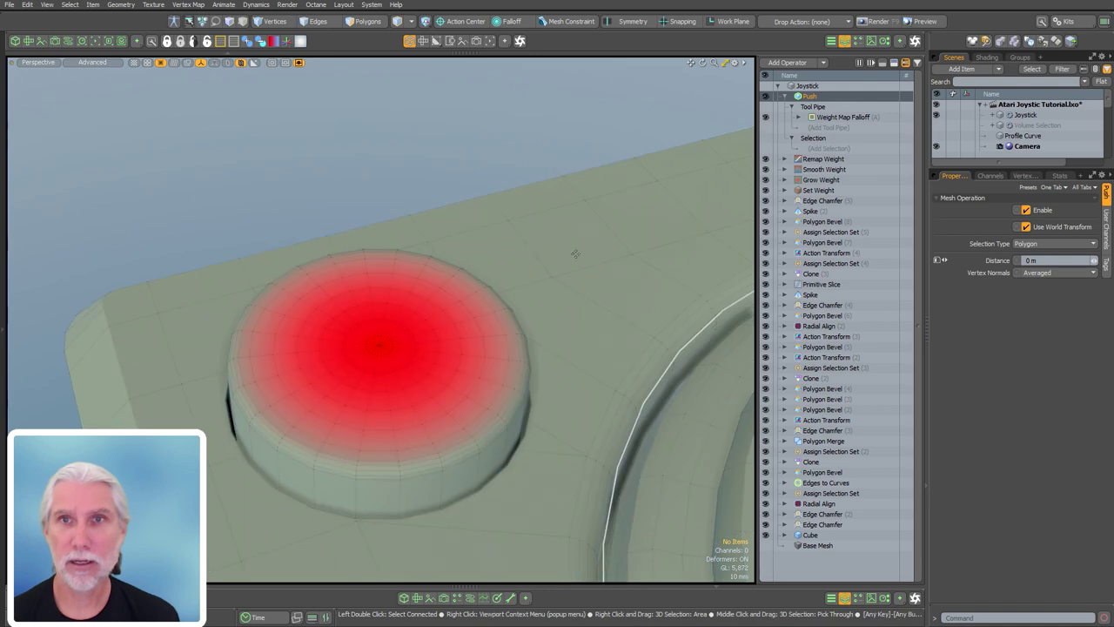
left_click_drag(467, 299, 471, 186)
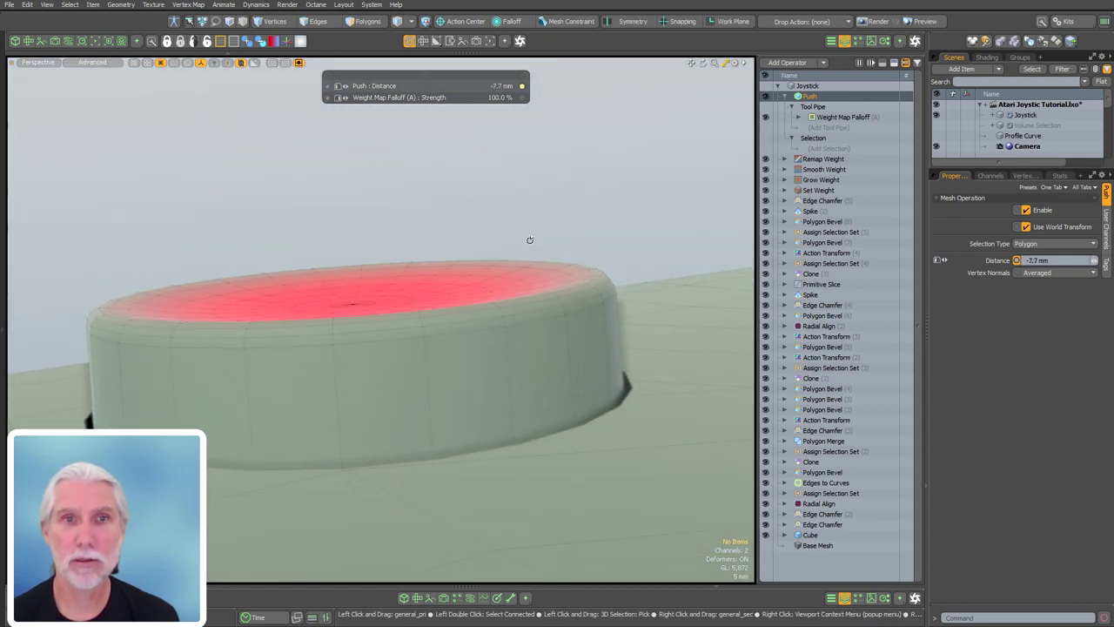
left_click_drag(530, 240, 442, 331, "alt")
left_click_drag(442, 331, 440, 351, "alt+shift")
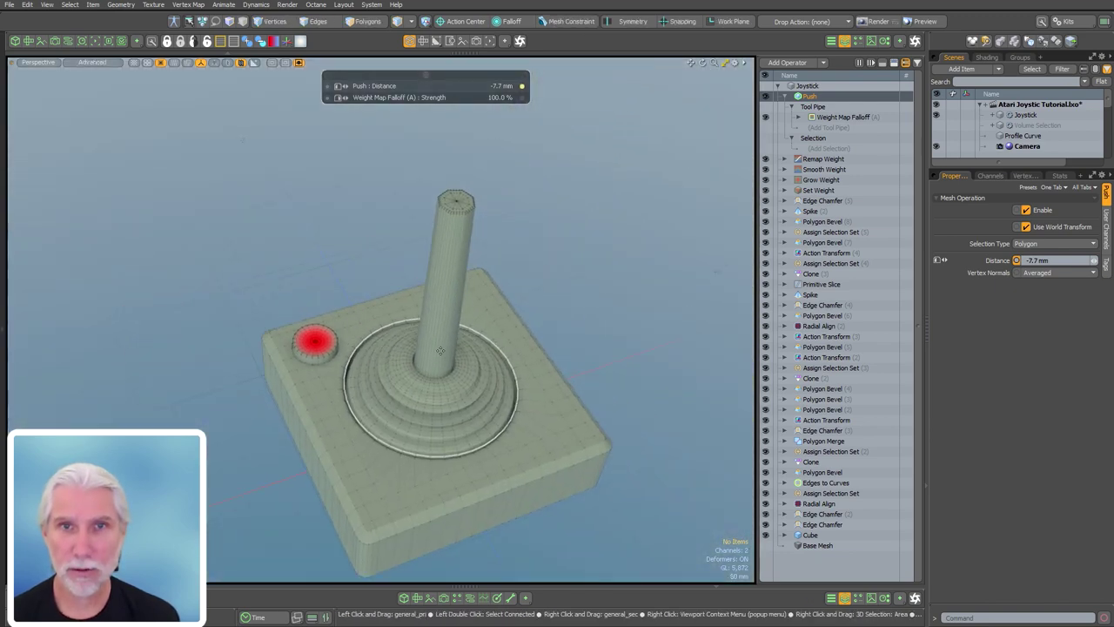
left_click(784, 96)
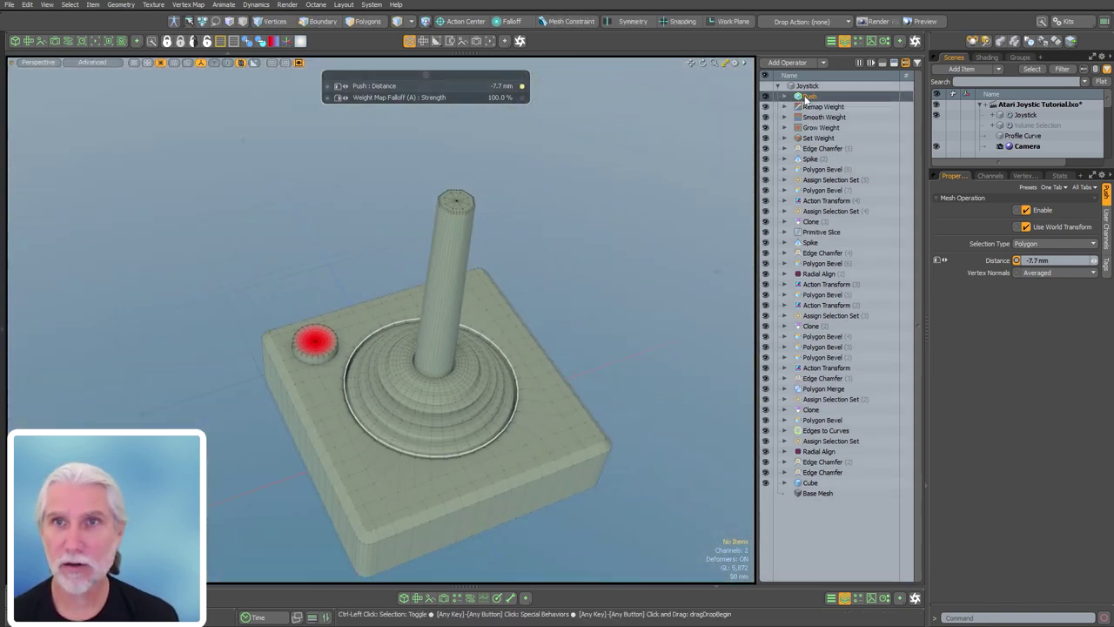
left_click(726, 114)
- Deselect weight map "A" in the vertex map list to turn off the weight colouring on the joystick
left_click_drag(565, 306, 605, 368, "alt")
left_click_drag(605, 367, 723, 281, "alt+shift")
left_click(1051, 176)
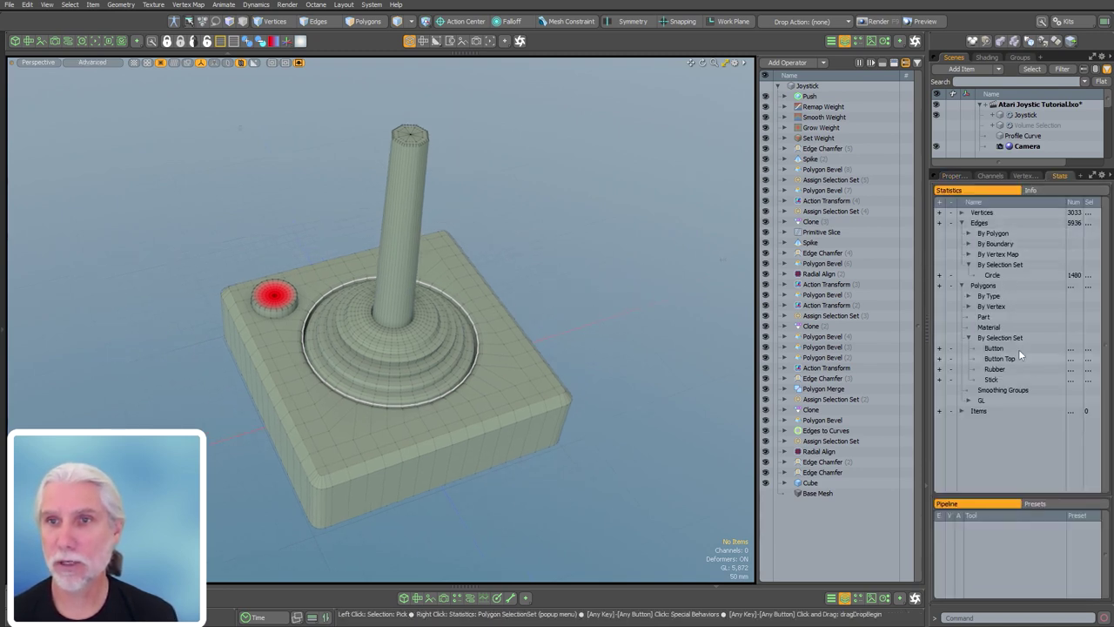
left_click(1023, 175)
left_click(936, 198)
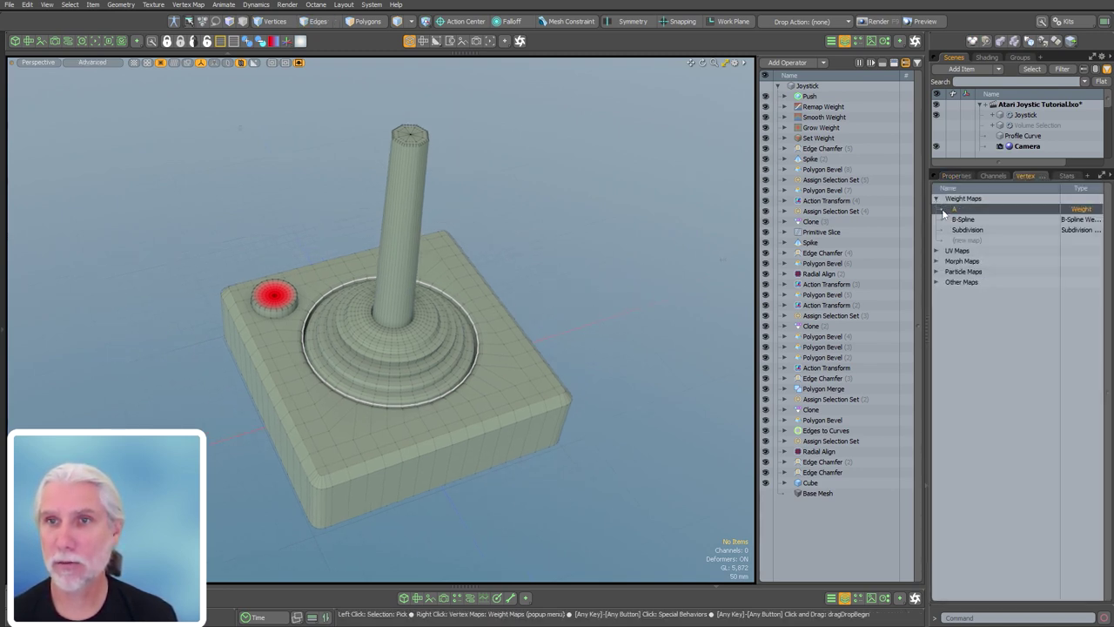
left_click(944, 210)
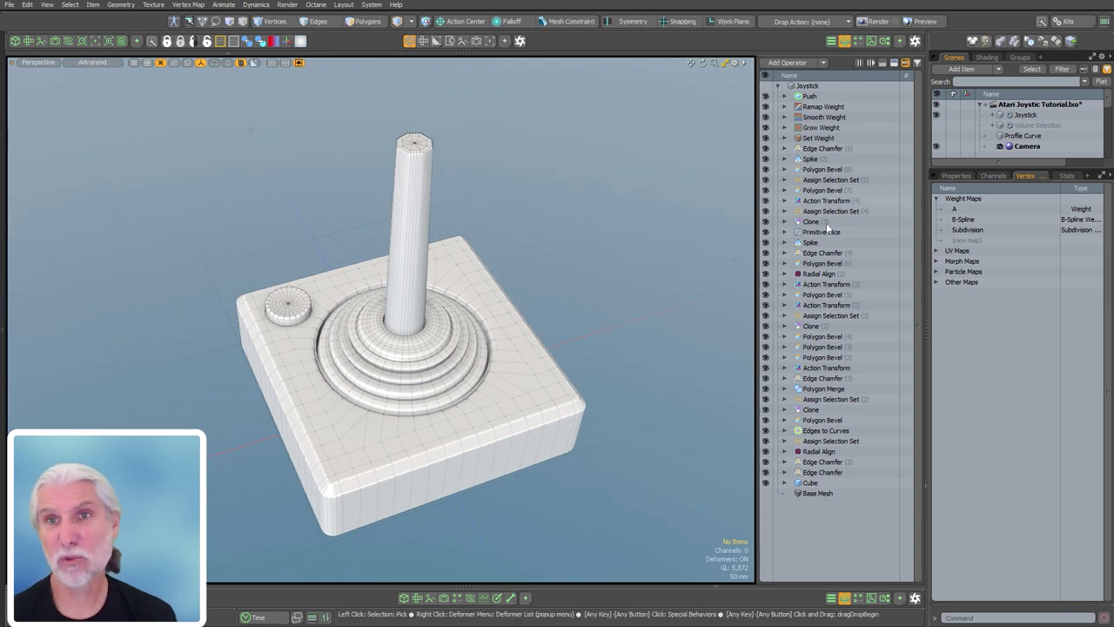
left_click_drag(636, 261, 648, 259, "alt")
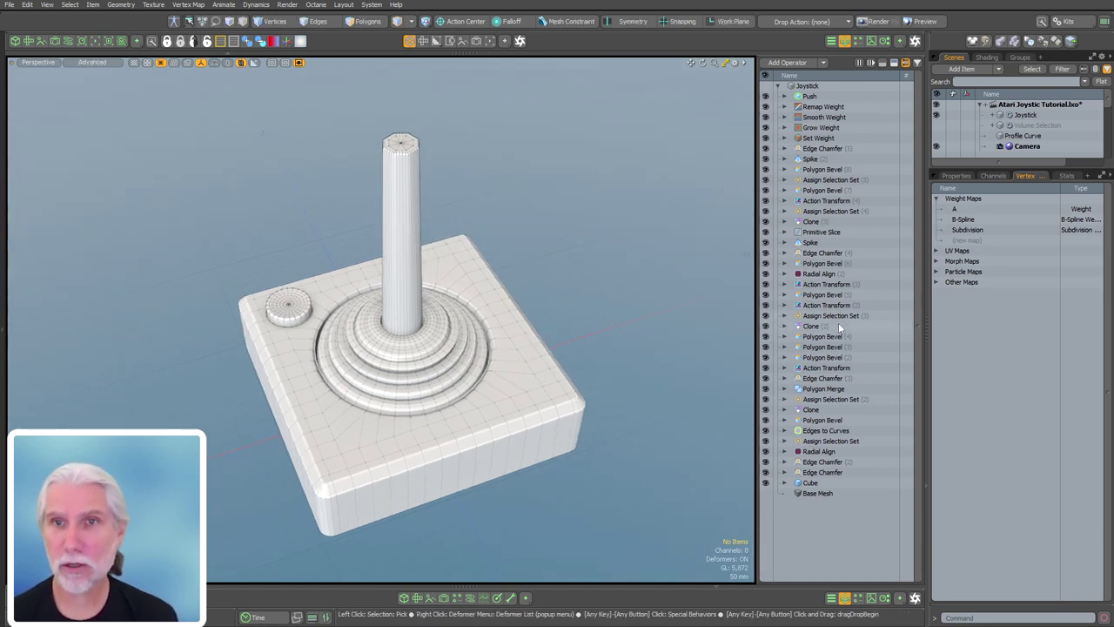
- Show the Shader Tree in an enlarged panel and try to convert the joystick's polygon type
left_click(956, 176)
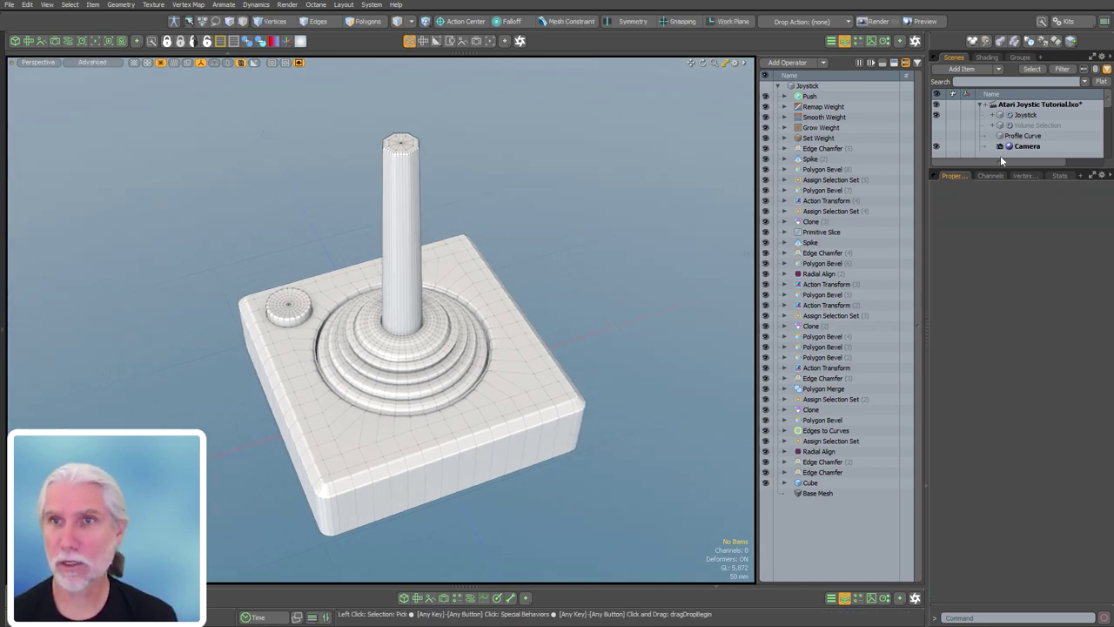
left_click(987, 56)
left_click_drag(978, 166, 992, 285)
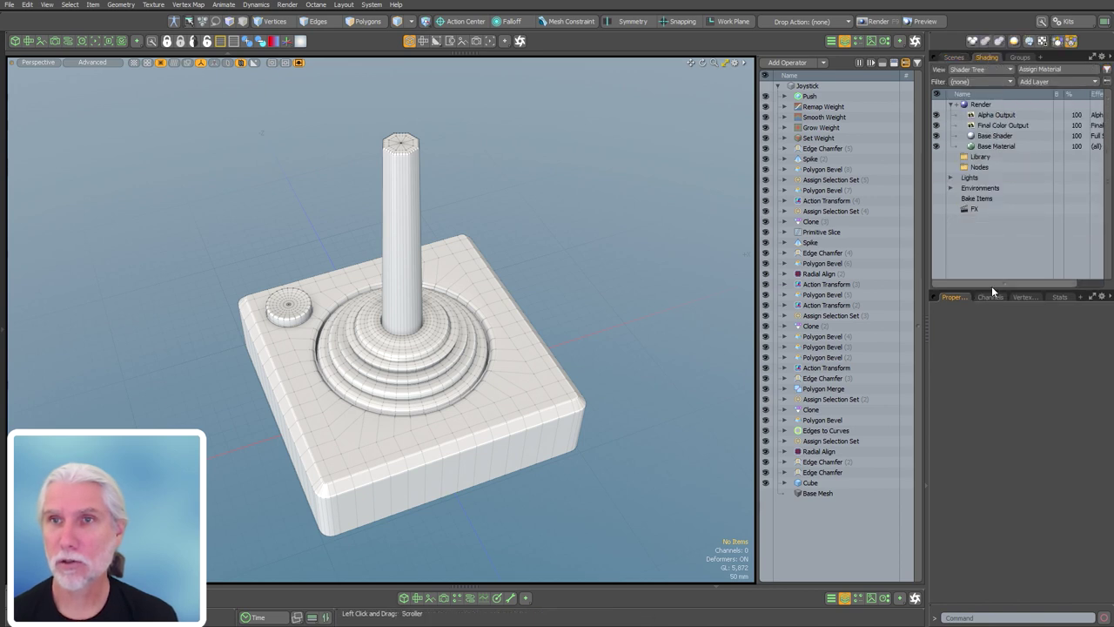
key("Tab")
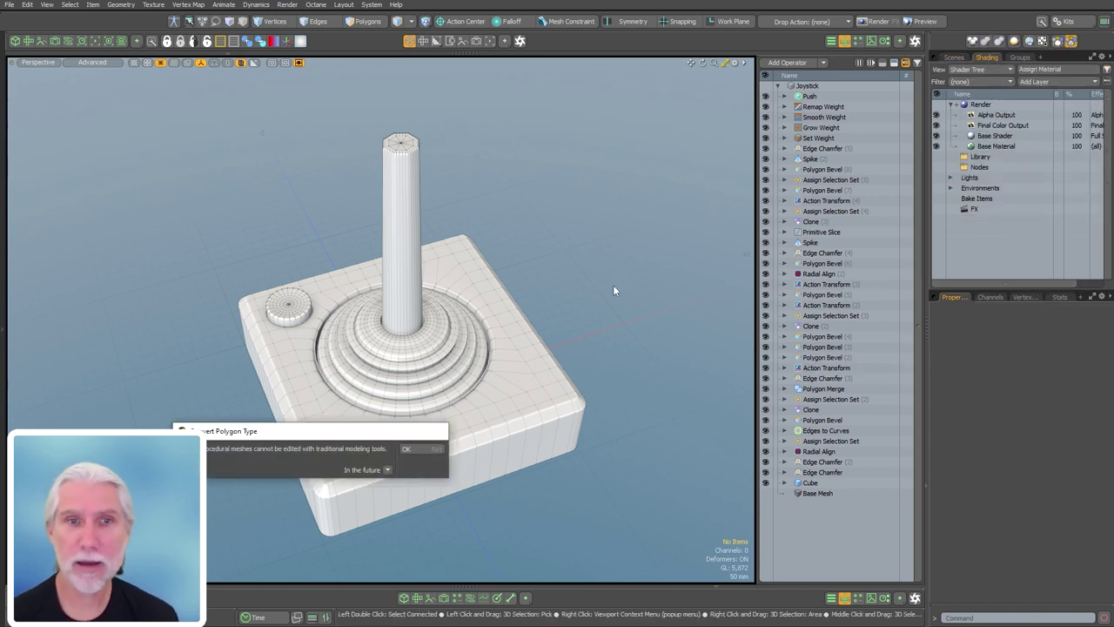
left_click(407, 448)
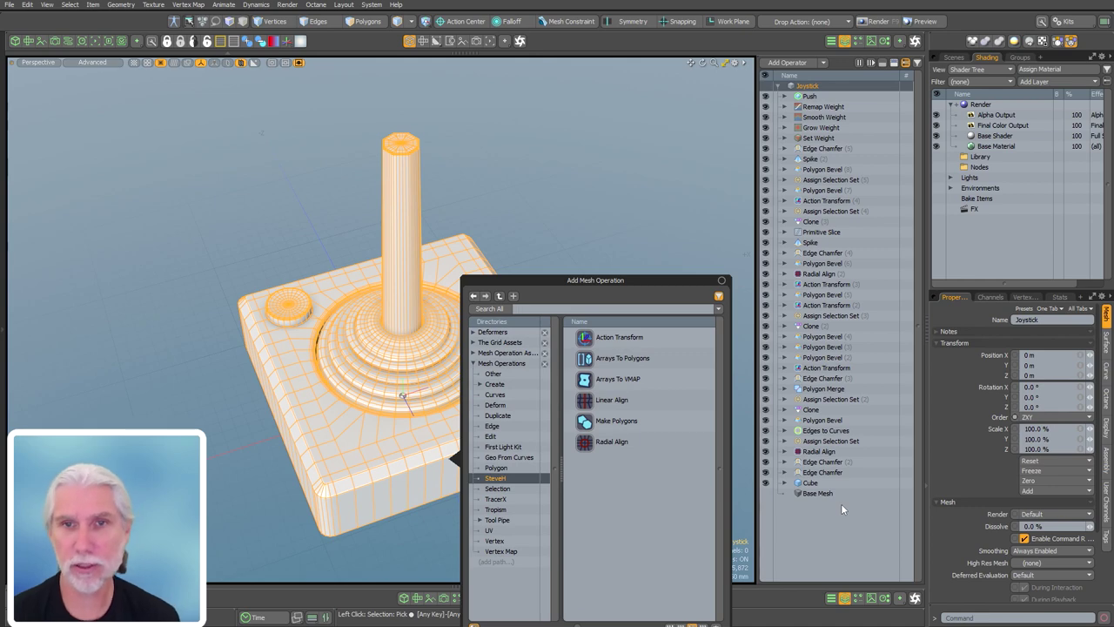
- Add a Material Tag operation on top of the Joystick's stack and name its material "Black Plastic Base"
type("mate")
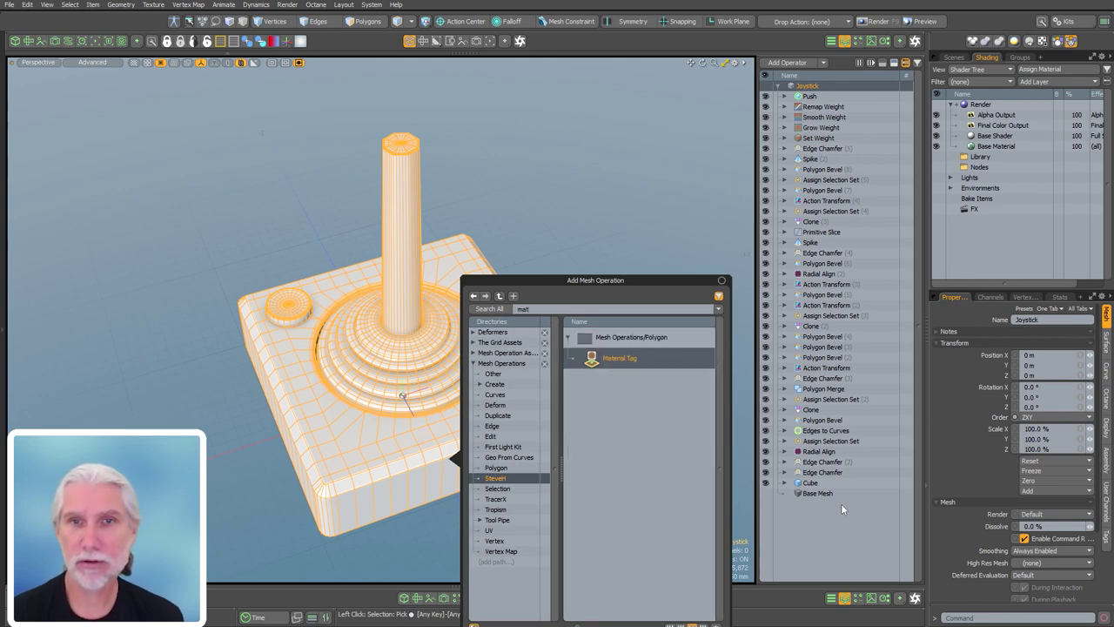
key("Return")
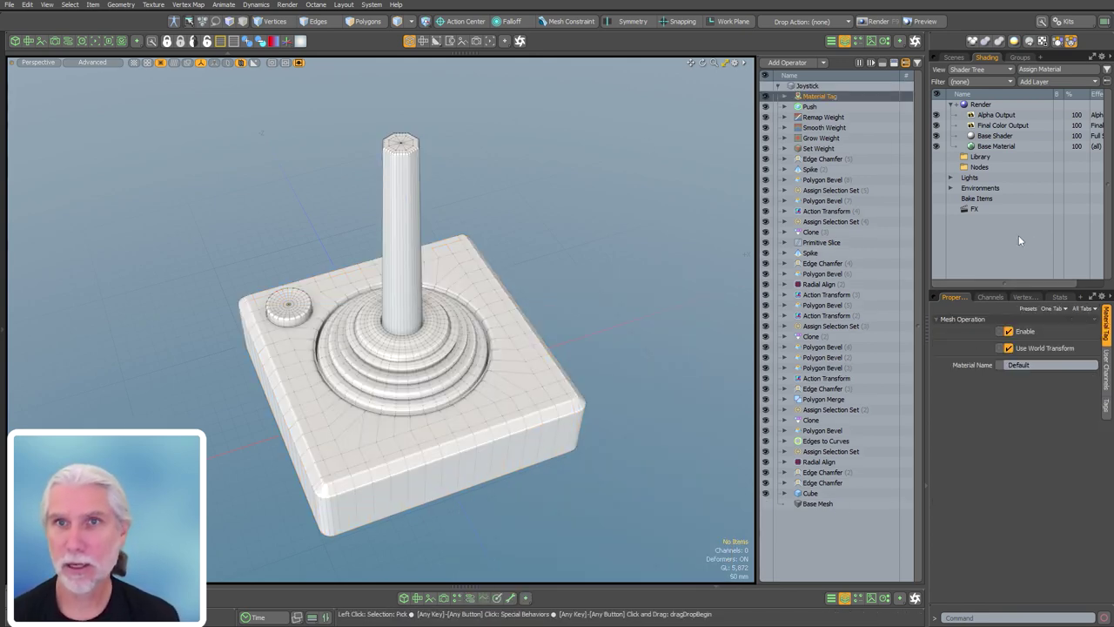
left_click(1018, 365)
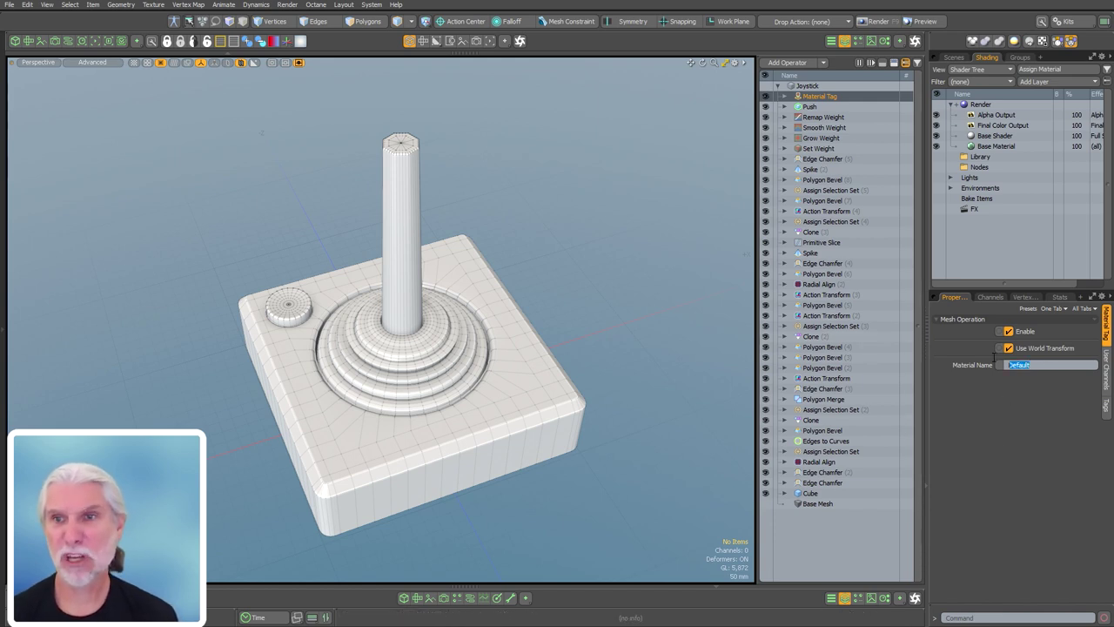
type("B")
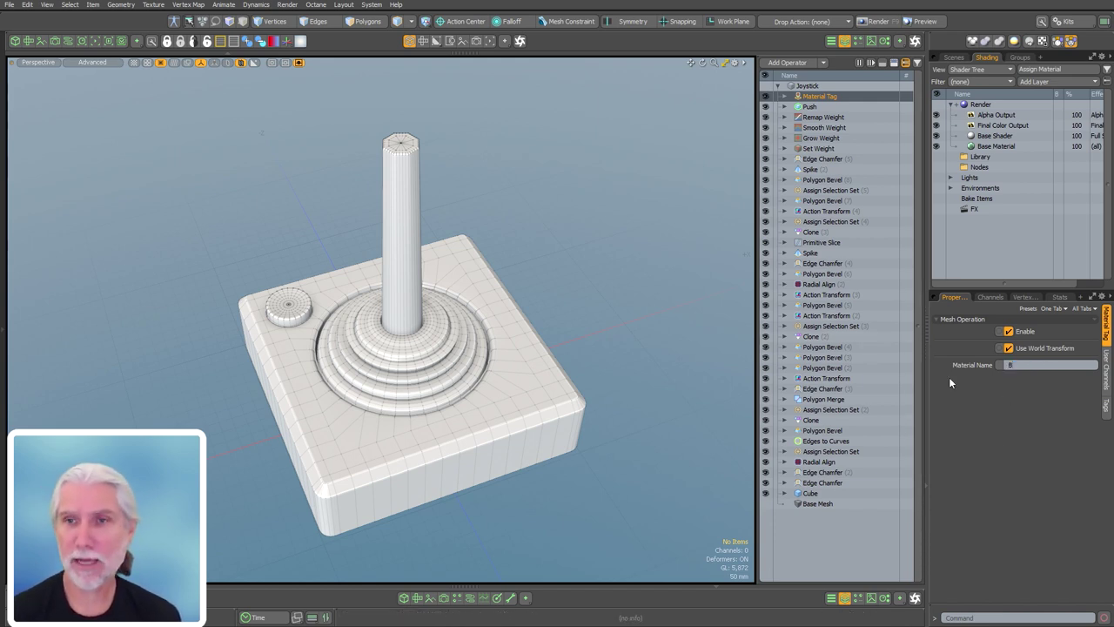
type("lack Plast")
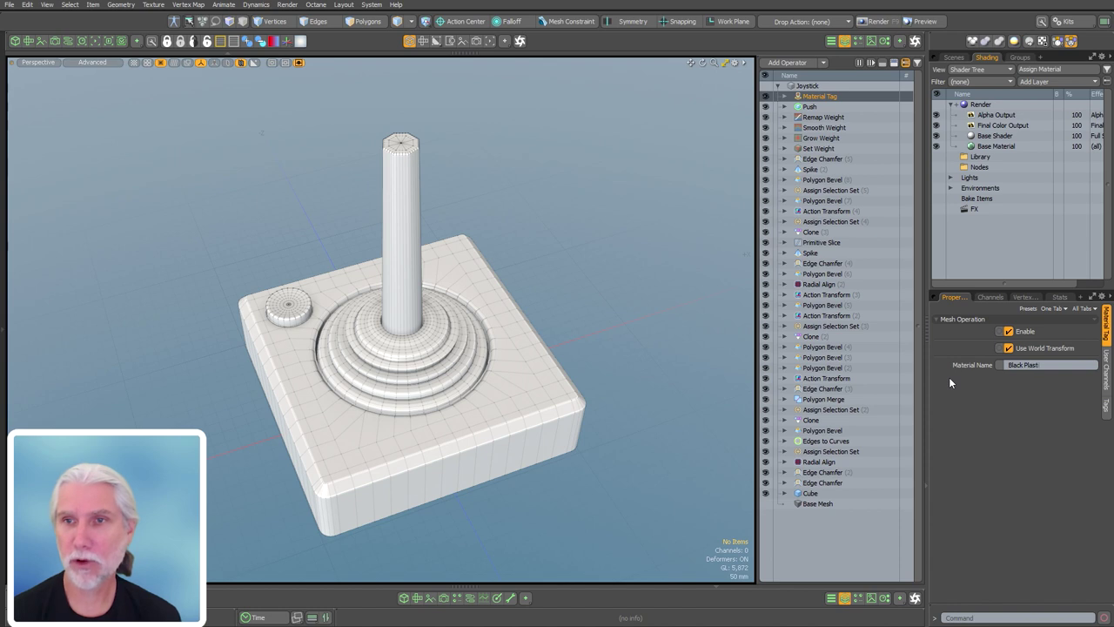
type("ic Base")
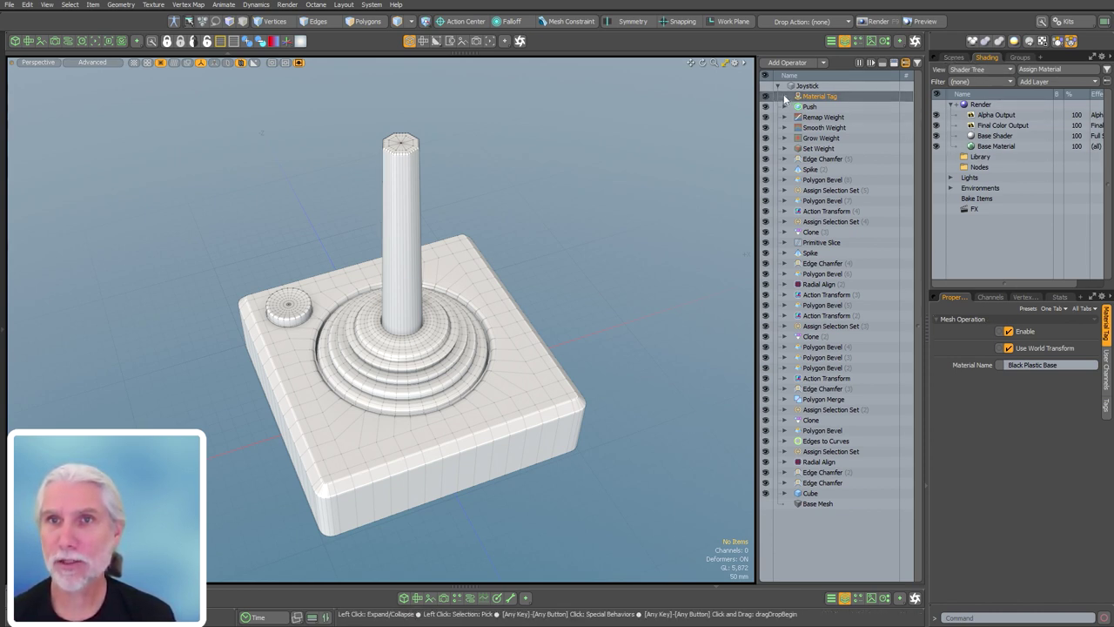
- Add a group to the Shader Tree and set its polygon tag to "Black Plastic Base"
left_click(1033, 80)
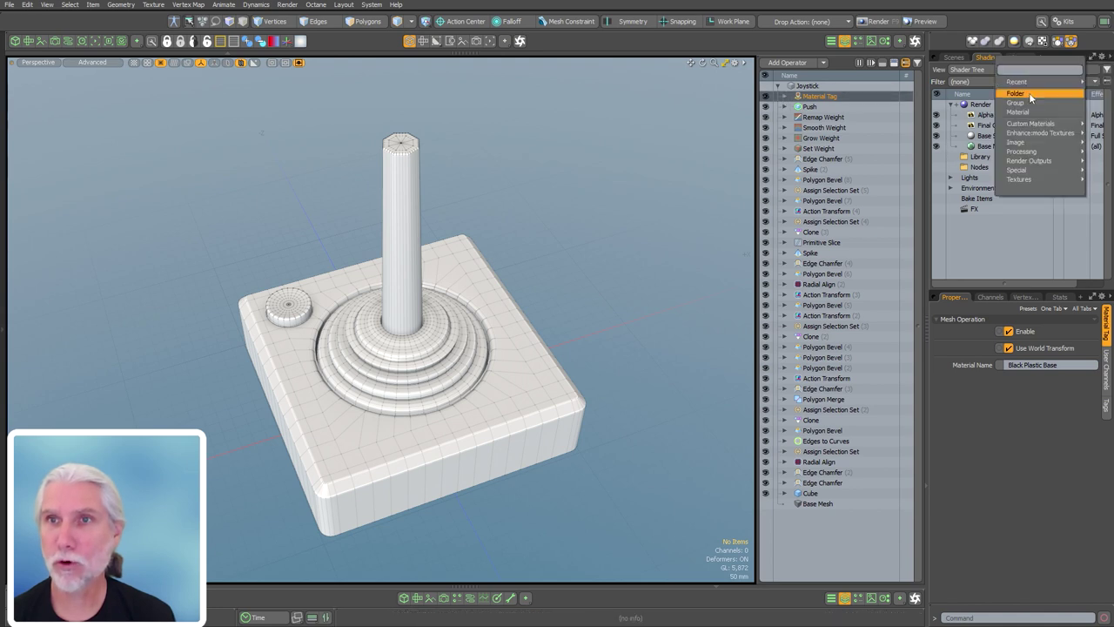
left_click(1017, 101)
left_click(1035, 452)
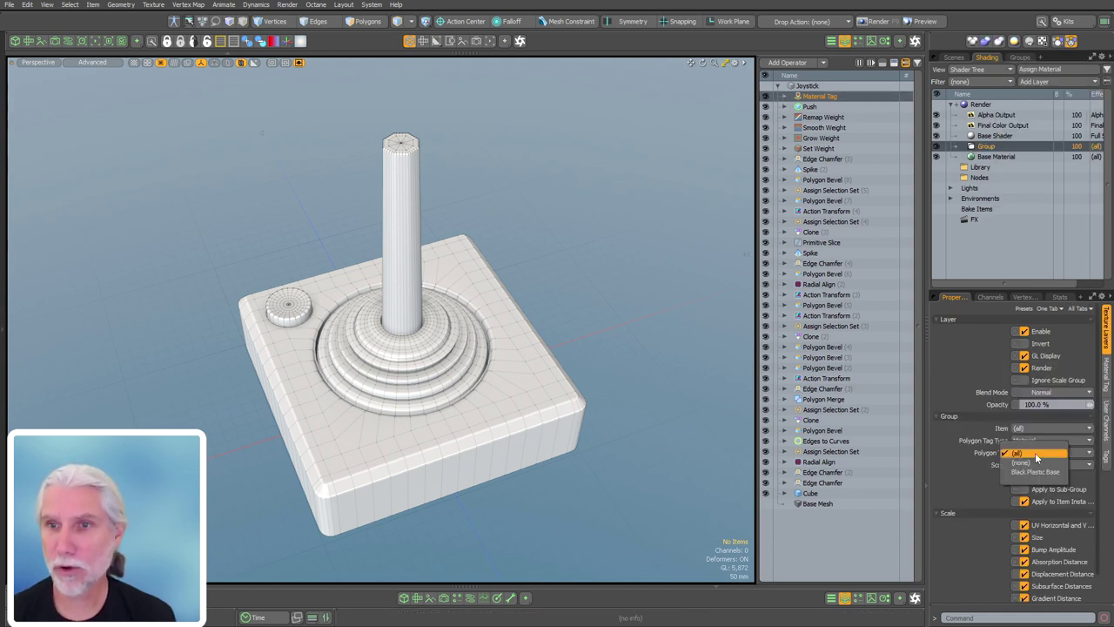
left_click(1039, 471)
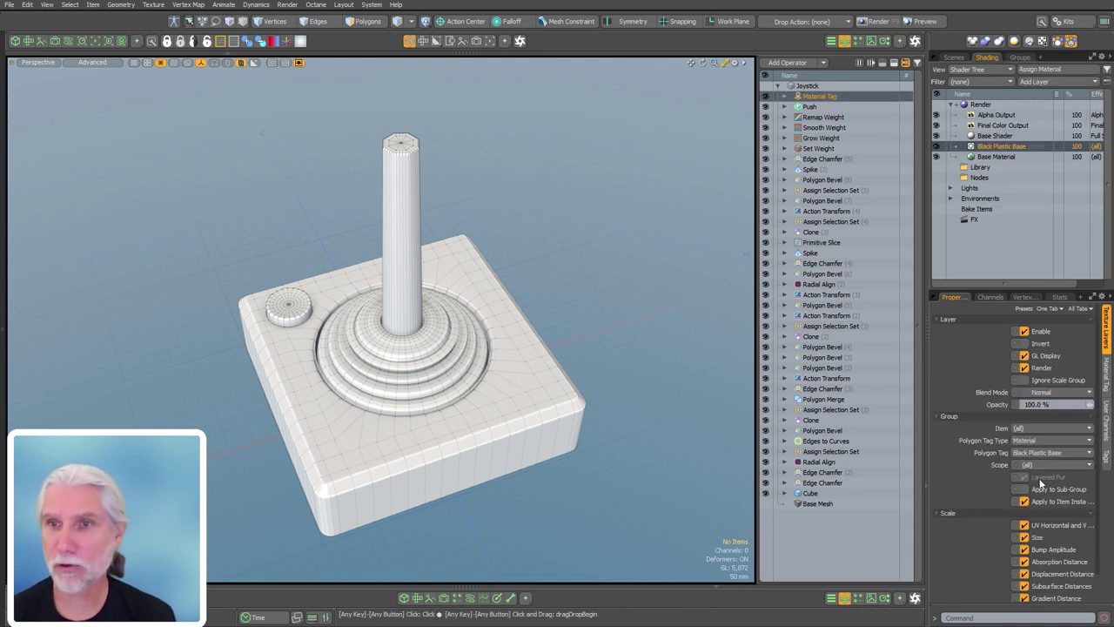
- Add a material inside the Black Plastic Base group and darken its diffuse color to 0.03, 0.03, 0.03
left_click(1037, 81)
left_click(1015, 113)
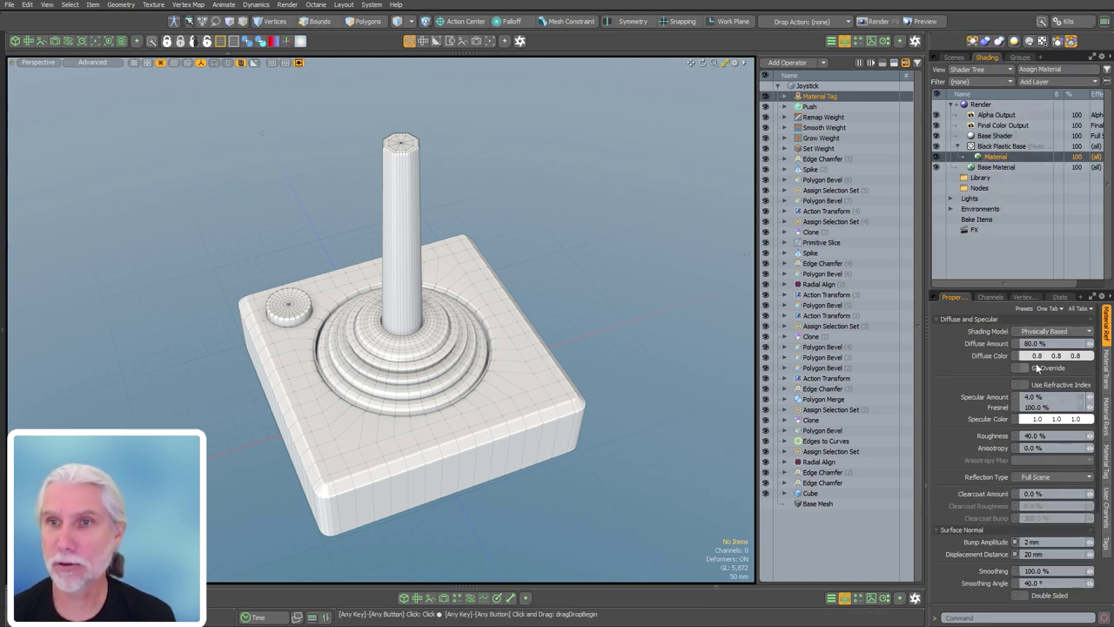
left_click_drag(1057, 355, 996, 355, "shift")
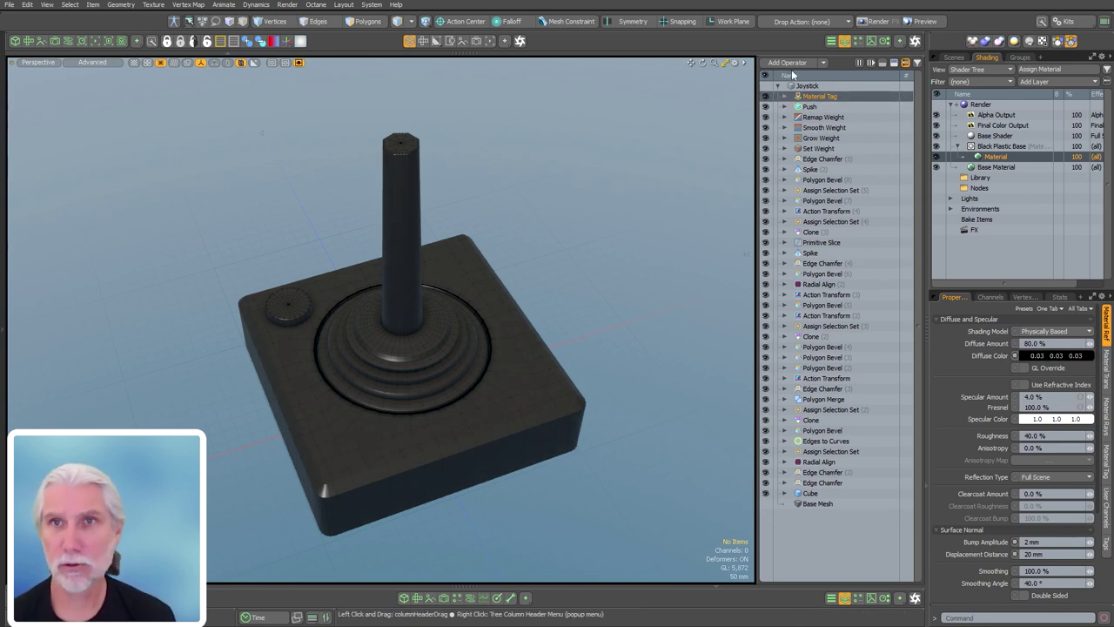
- Add a second Material Tag operation on top of the Joystick's mesh operation stack
left_click(787, 62)
left_click(801, 86)
type("mat")
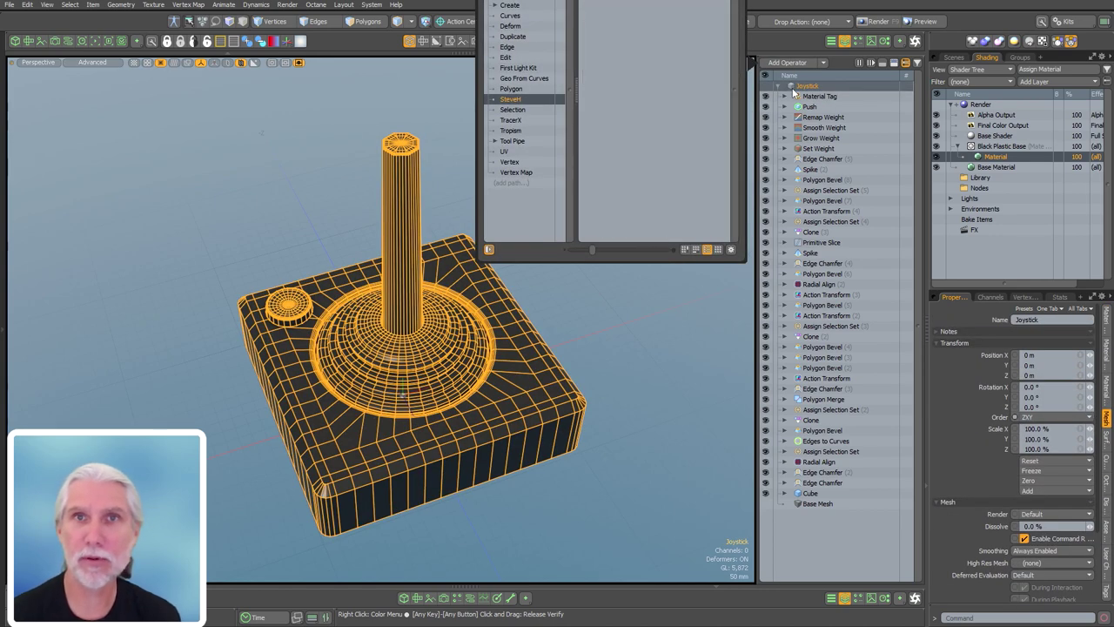
key("Return")
- Limit the new Material Tag with a Select By Selection Set using the "Rubber" set
left_click(785, 96)
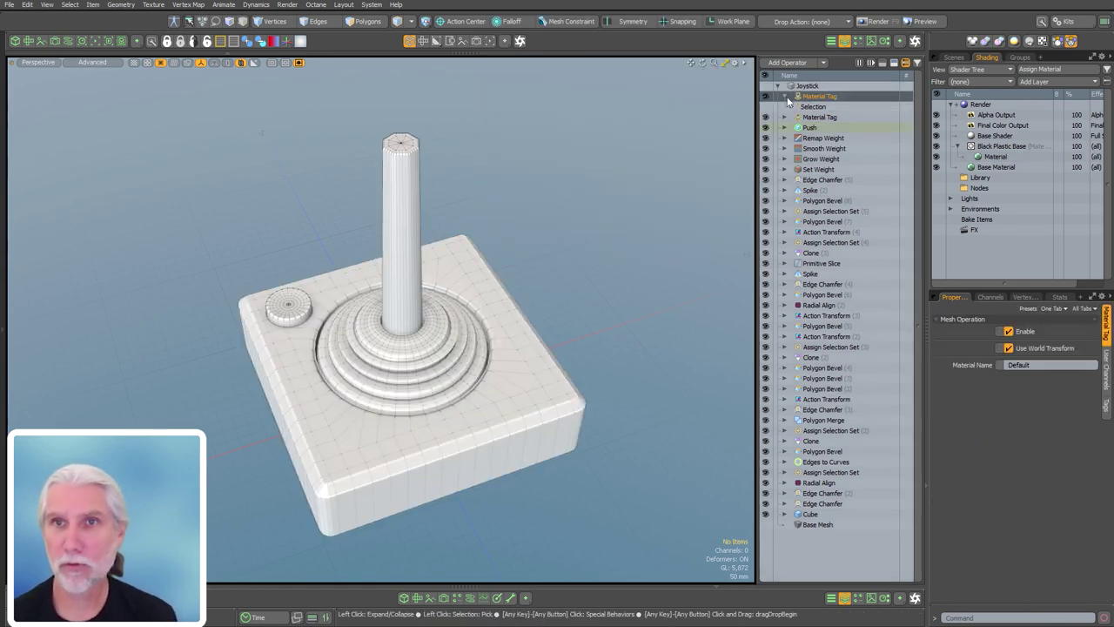
left_click(792, 107)
left_click(825, 118)
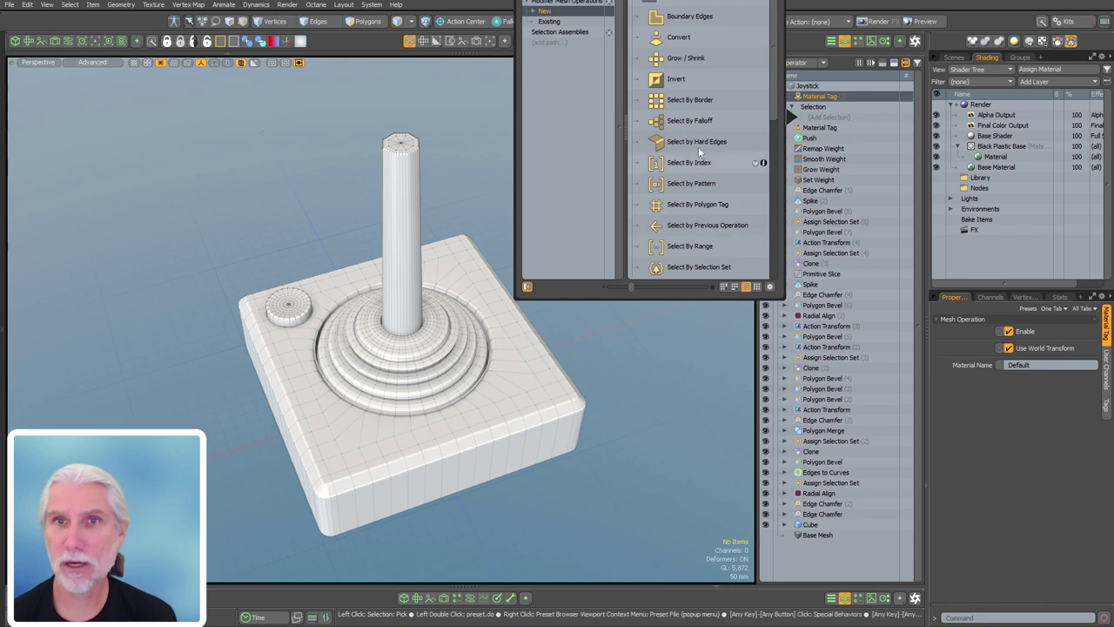
double_click(699, 267)
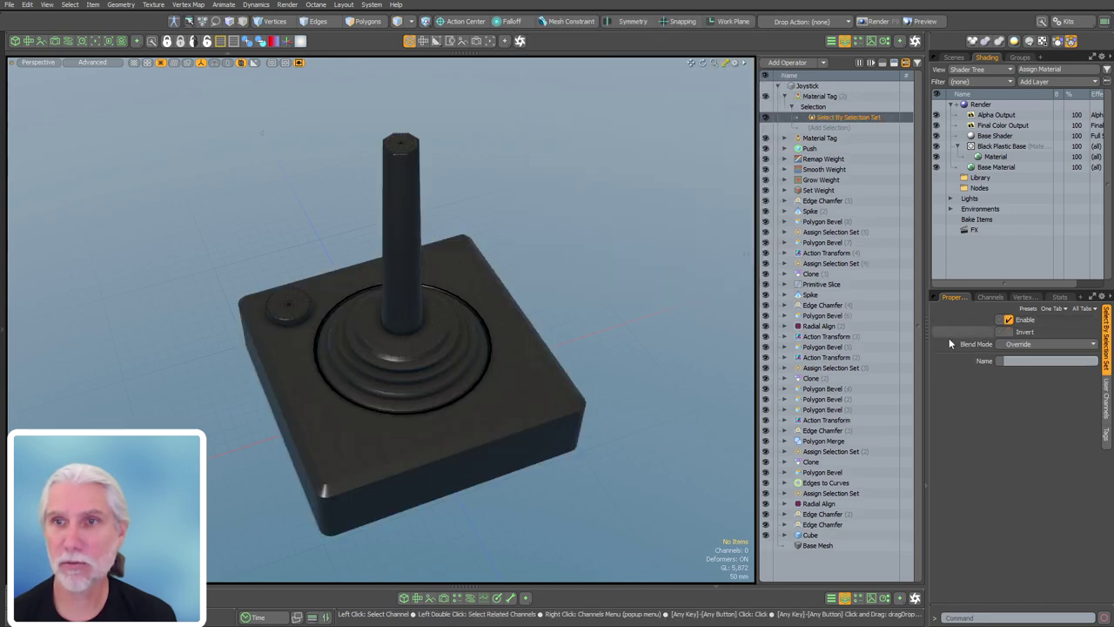
left_click(1030, 362)
type("Rubber")
key("Return")
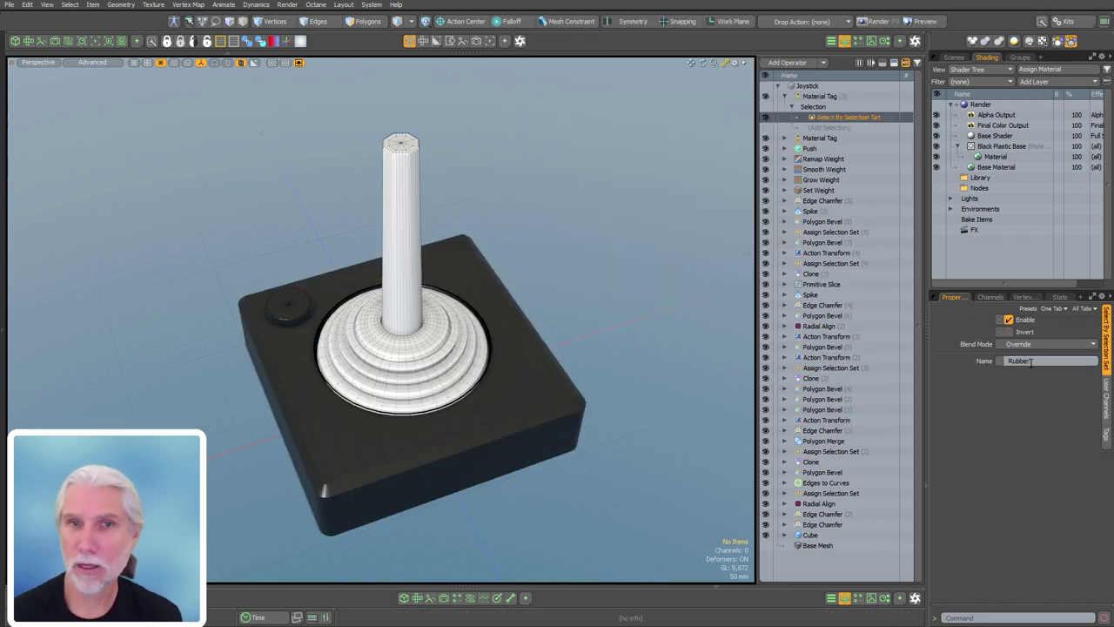
left_click_drag(533, 391, 516, 355, "alt")
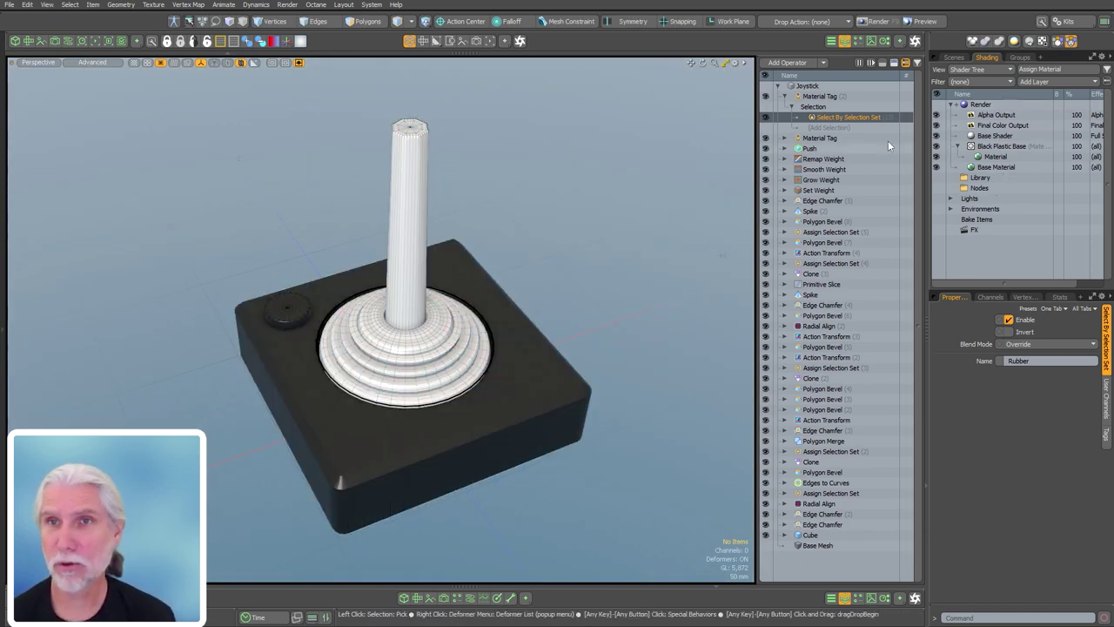
- Duplicate the Black Plastic Base group together with its material in the Shader Tree
left_click(994, 146)
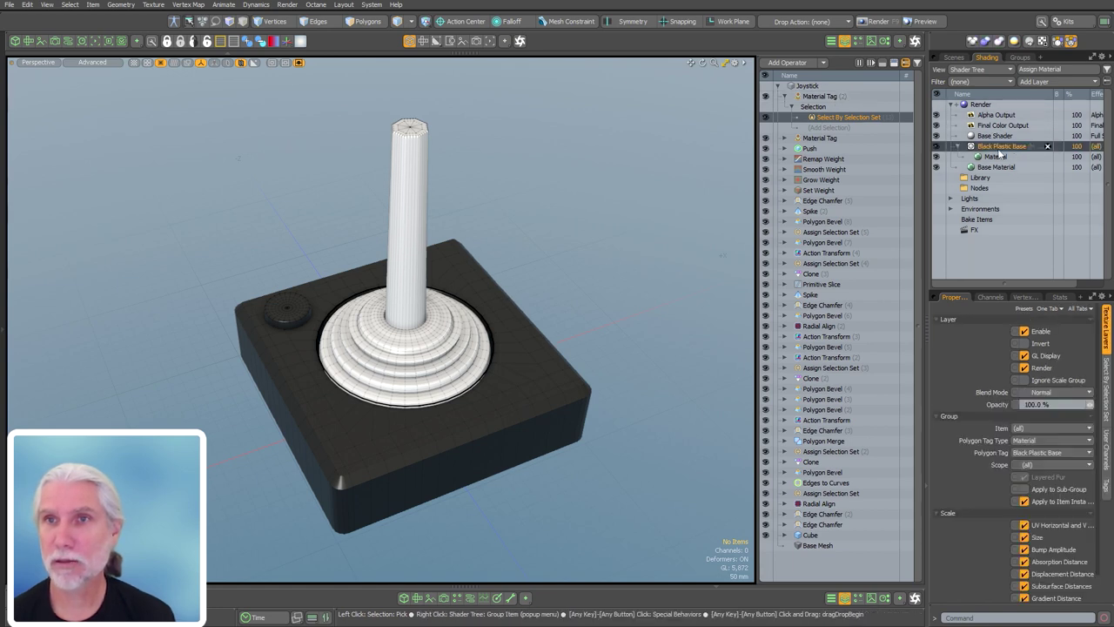
left_click(1033, 199)
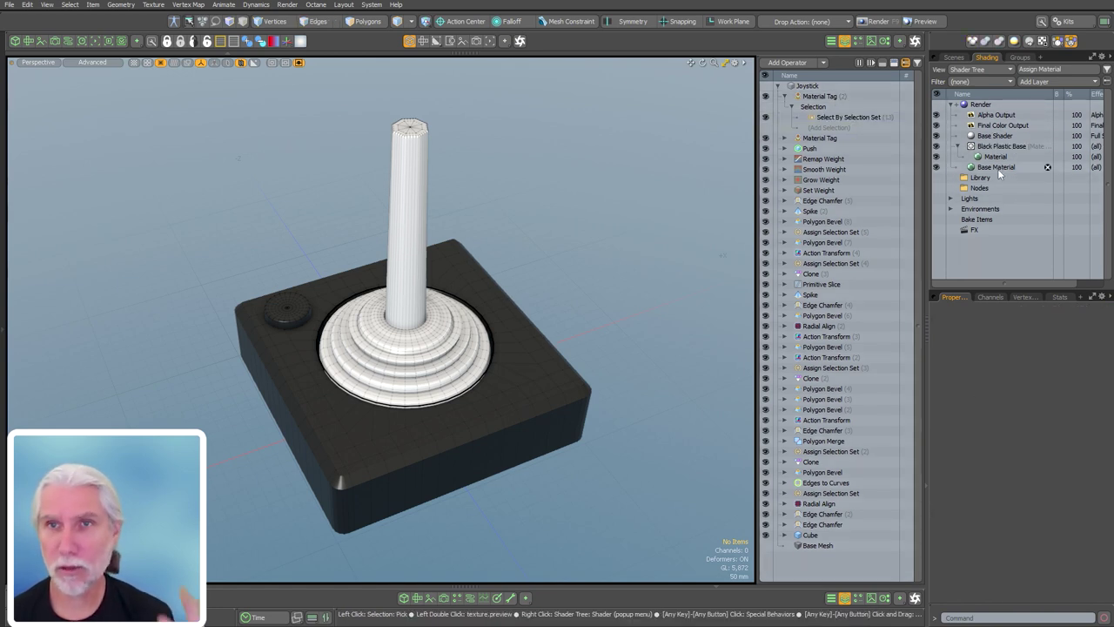
left_click(1006, 148)
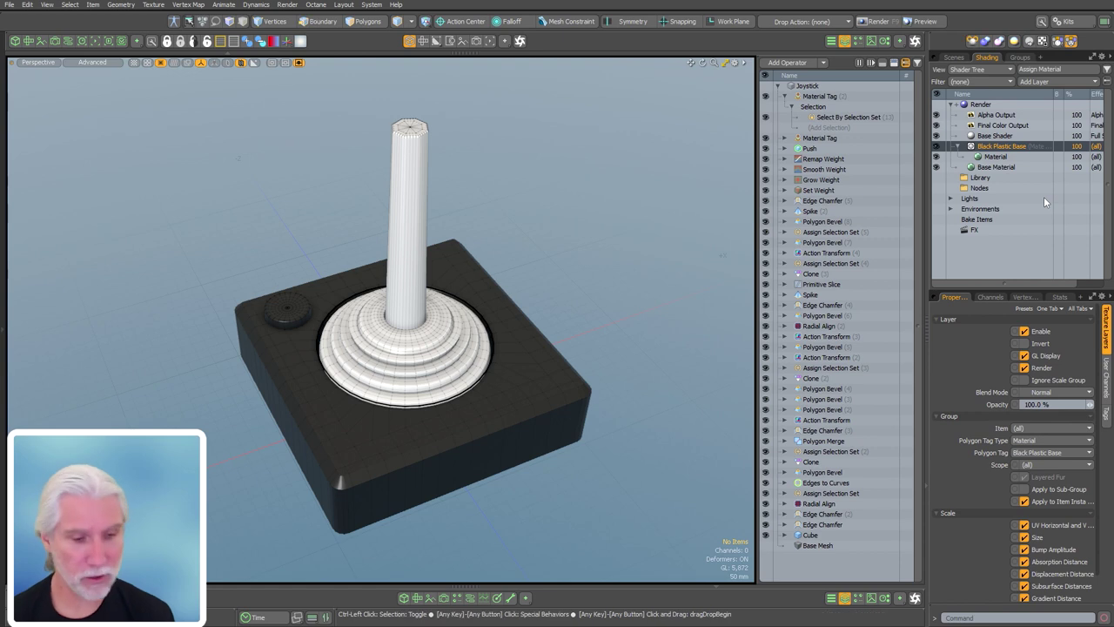
key("ctrl+d")
left_click(958, 147)
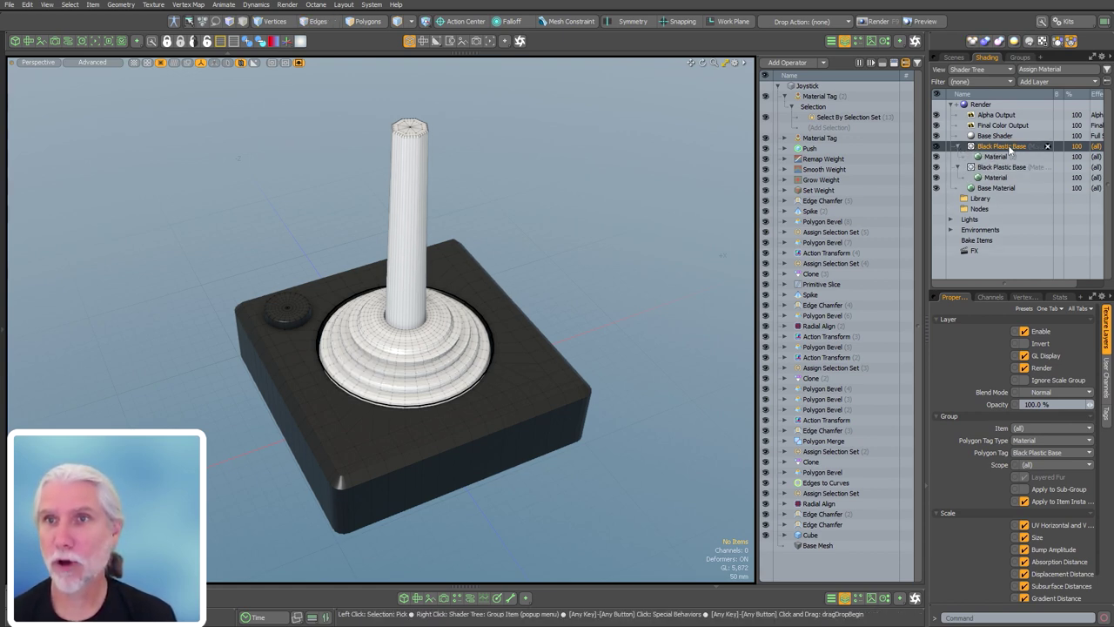
left_click(1036, 453)
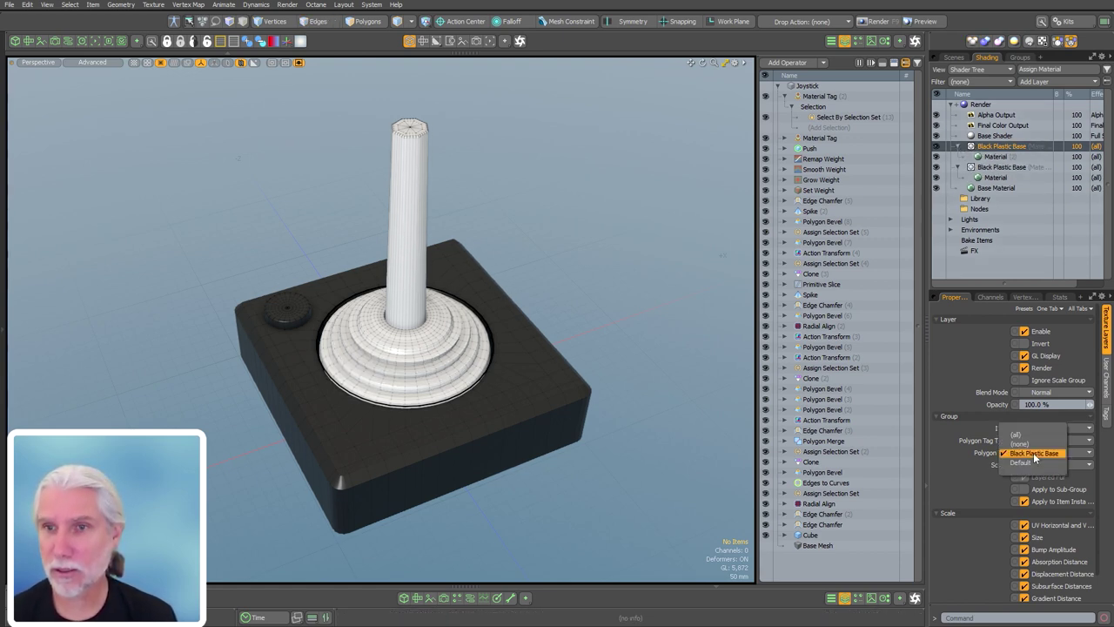
left_click(1044, 457)
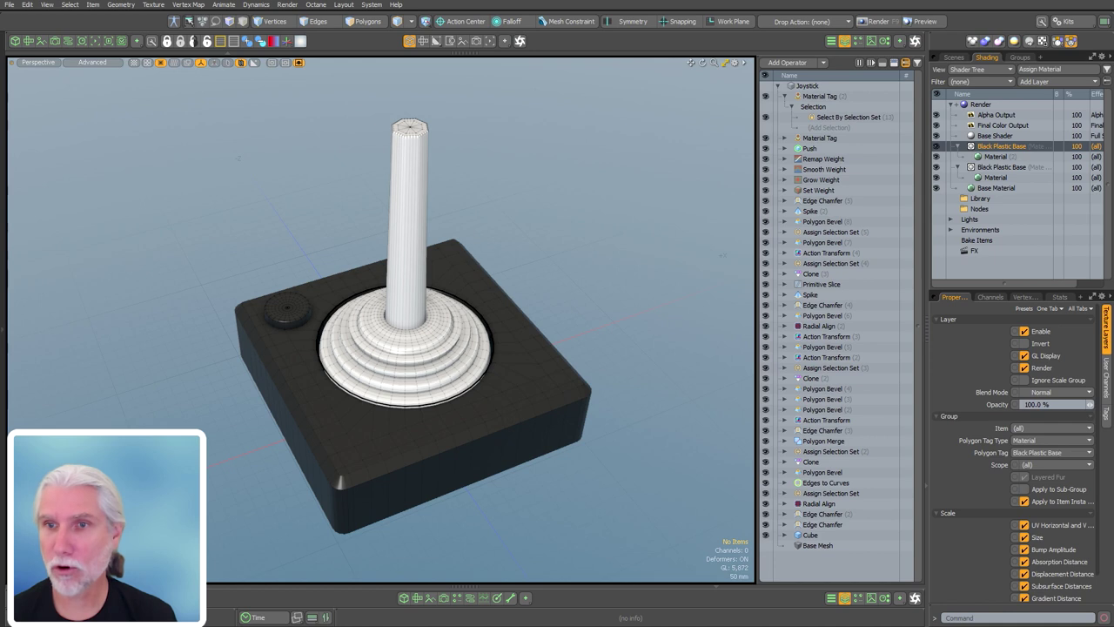
- Set the material name of the Joystick's uppermost Material Tag operation to "Rubber"
left_click(820, 97)
left_click(1050, 366)
type("R")
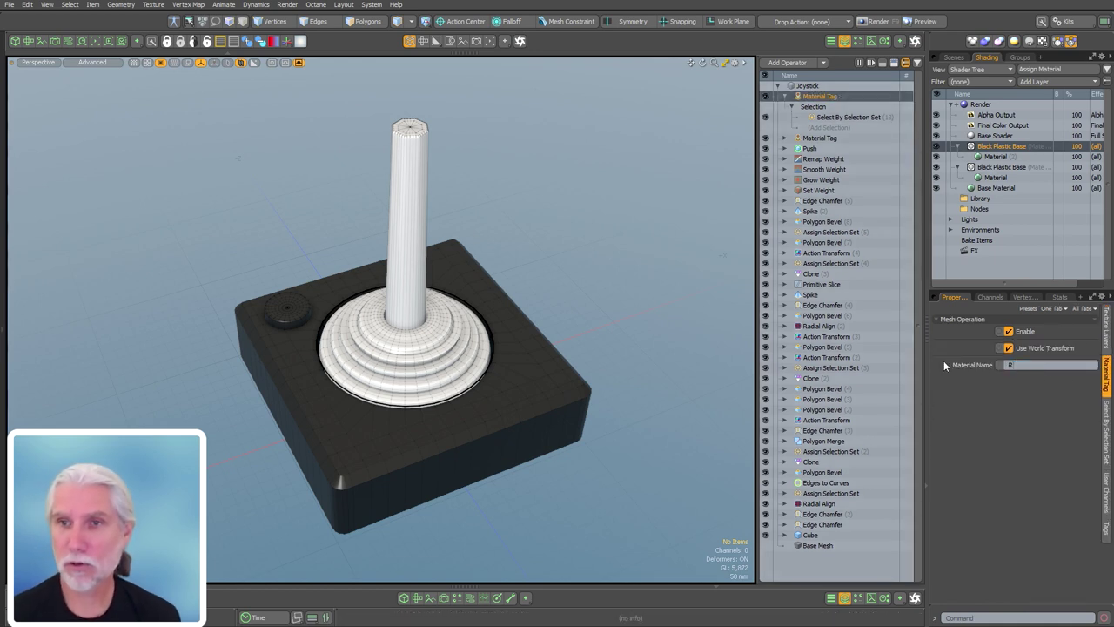
type("ubber")
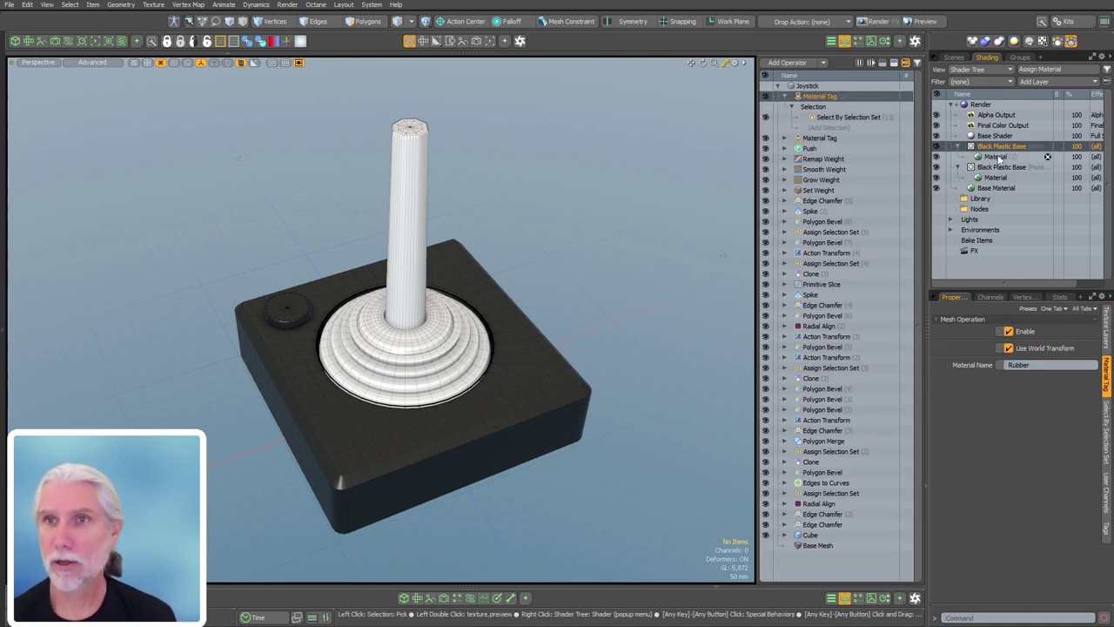
- Set the polygon tag of the duplicated Black Plastic Base group to "Rubber"
left_click(1001, 154)
left_click(1002, 148)
left_click(1037, 455)
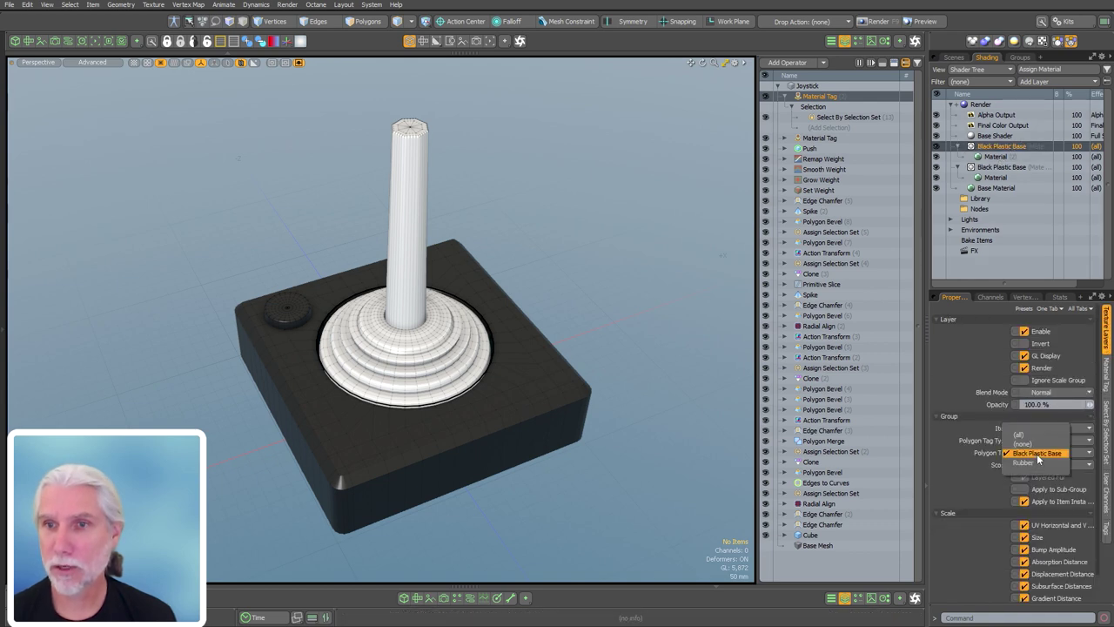
left_click(1036, 465)
- Set the Rubber group's material to 60% roughness and adjust its diffuse color to a near-black gray of about 0.08
left_click(995, 156)
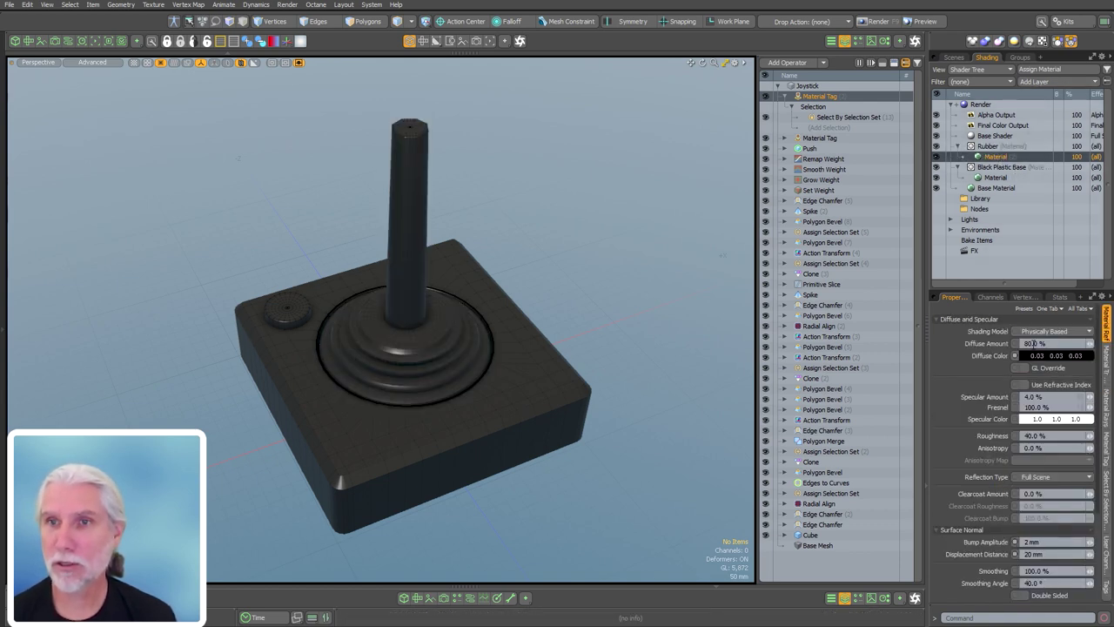
left_click(1044, 435)
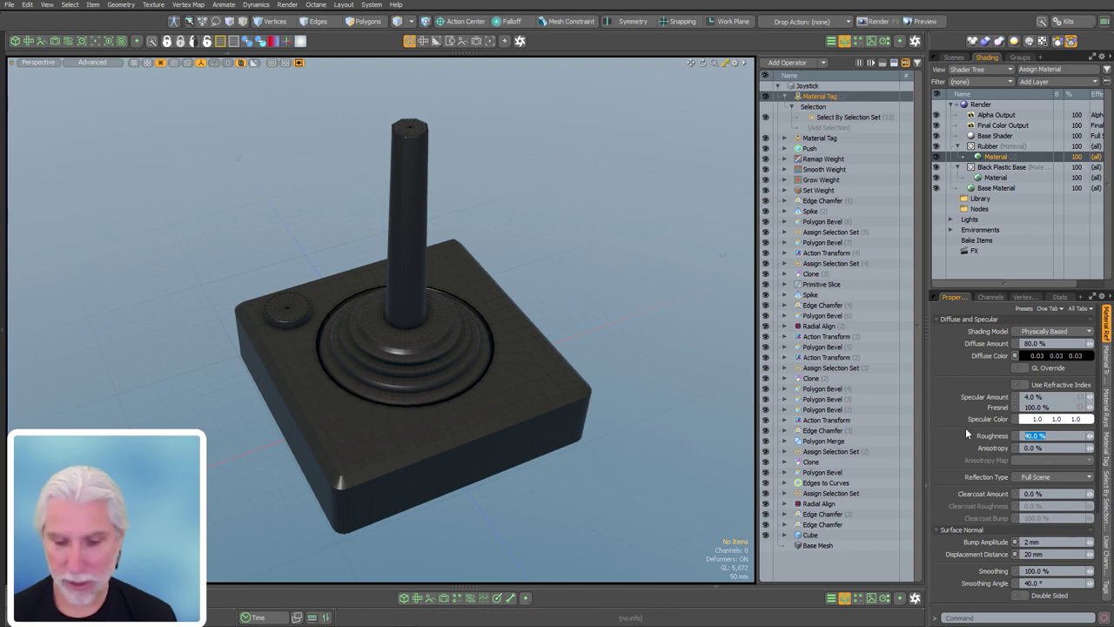
type("1")
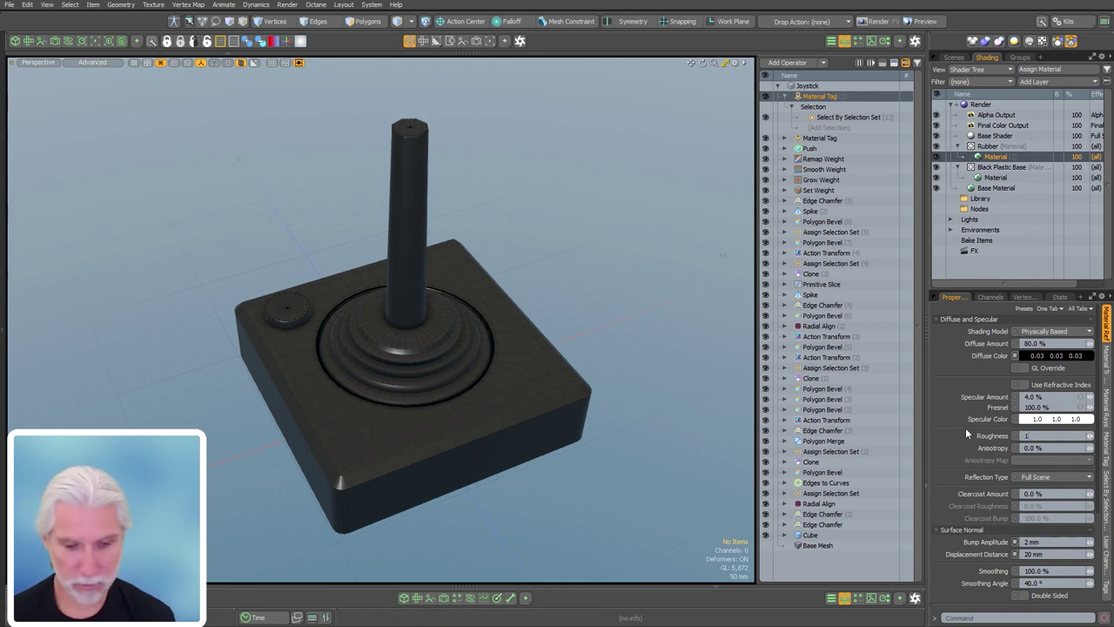
type("60")
key("Return")
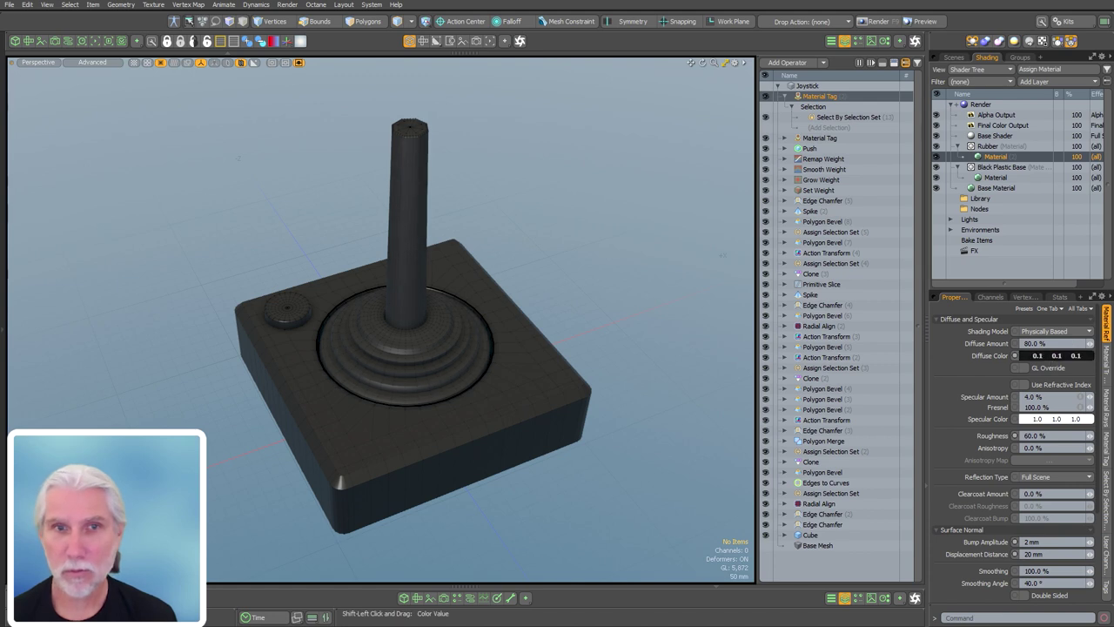
type("0.01")
key("Return")
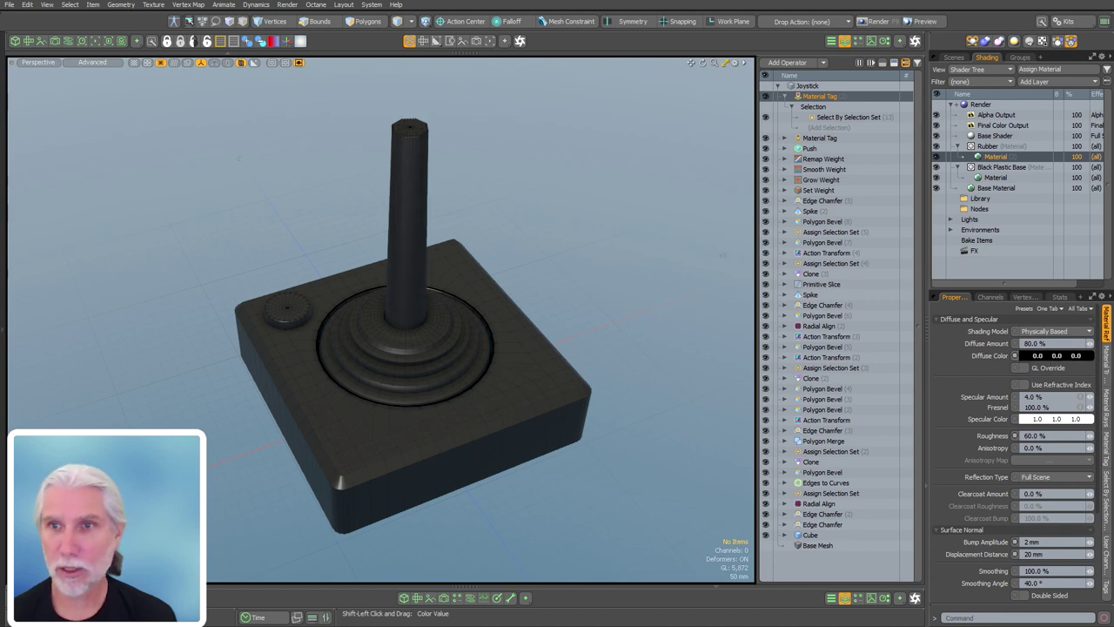
left_click_drag(1053, 356, 1060, 357, "shift")
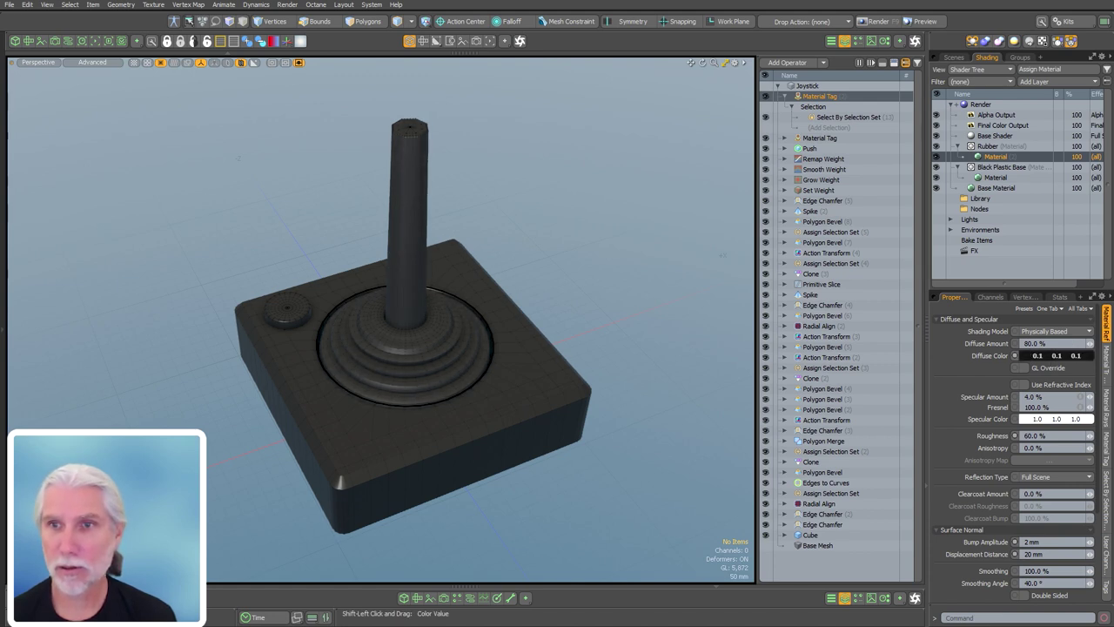
- Lighten the diffuse color of the Black Plastic Base group's material to 0.14, 0.14, 0.14 and cancel the pending autosave
left_click(995, 177)
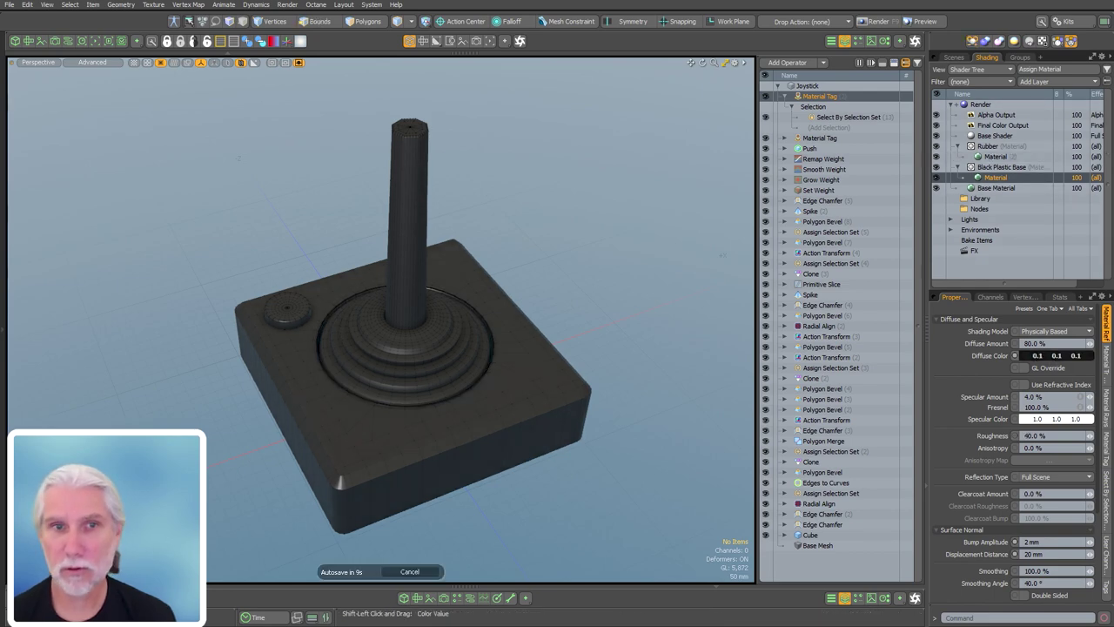
left_click_drag(360, 416, 362, 365, "alt")
scroll(362, 365, "up", 1)
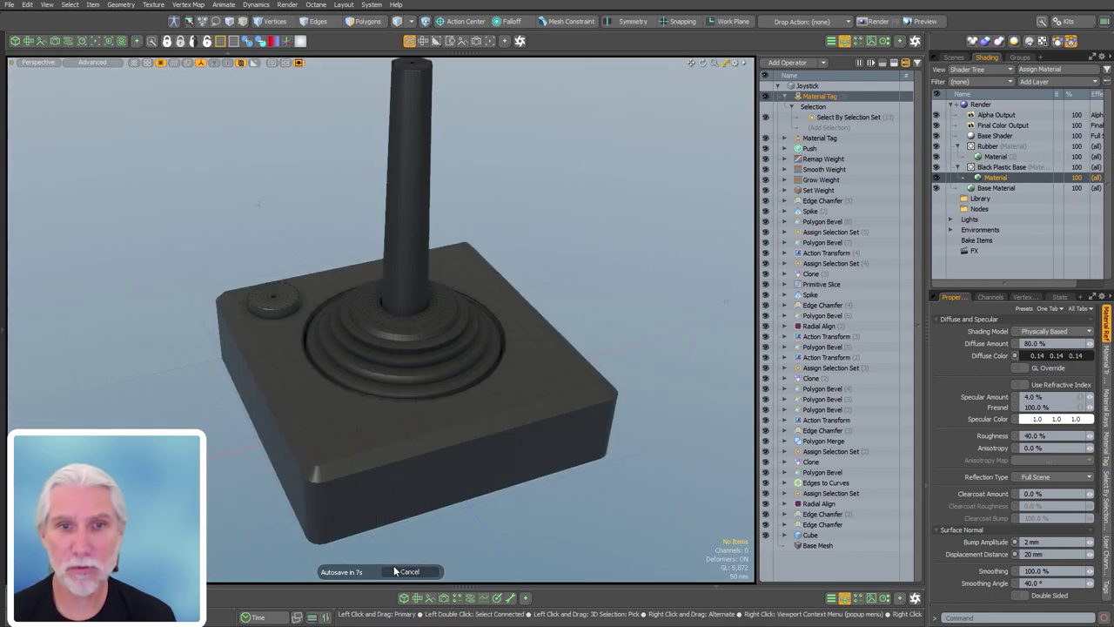
left_click(396, 570)
scroll(443, 497, "down", 2)
left_click_drag(430, 507, 437, 461, "alt+shift")
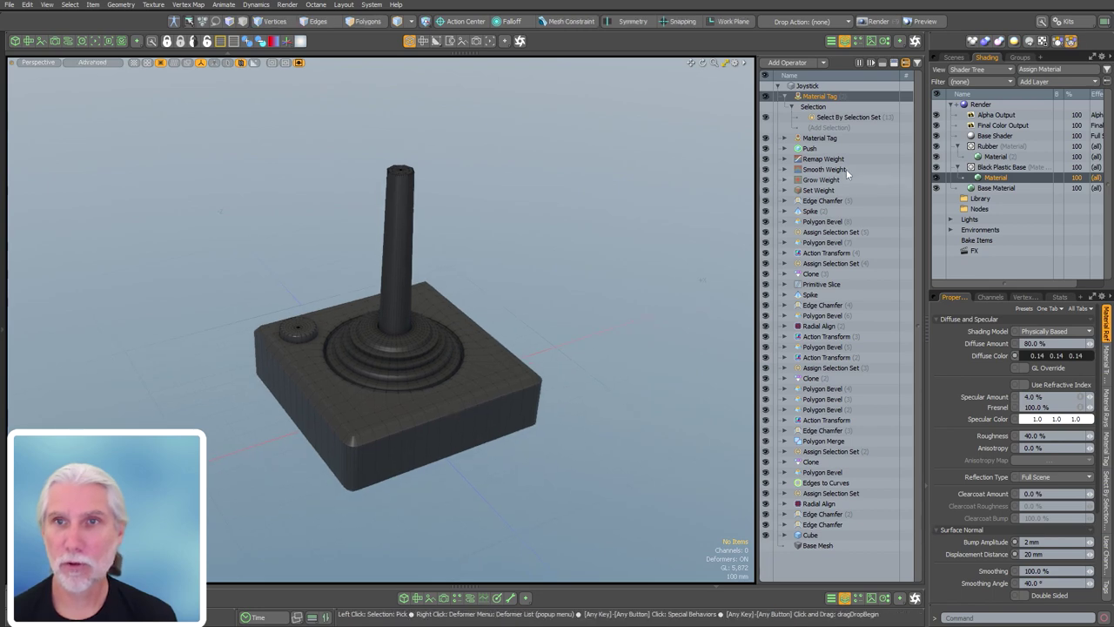
- Add a third Material Tag operation on top of the Joystick's mesh operation stack
left_click(786, 97)
type("n")
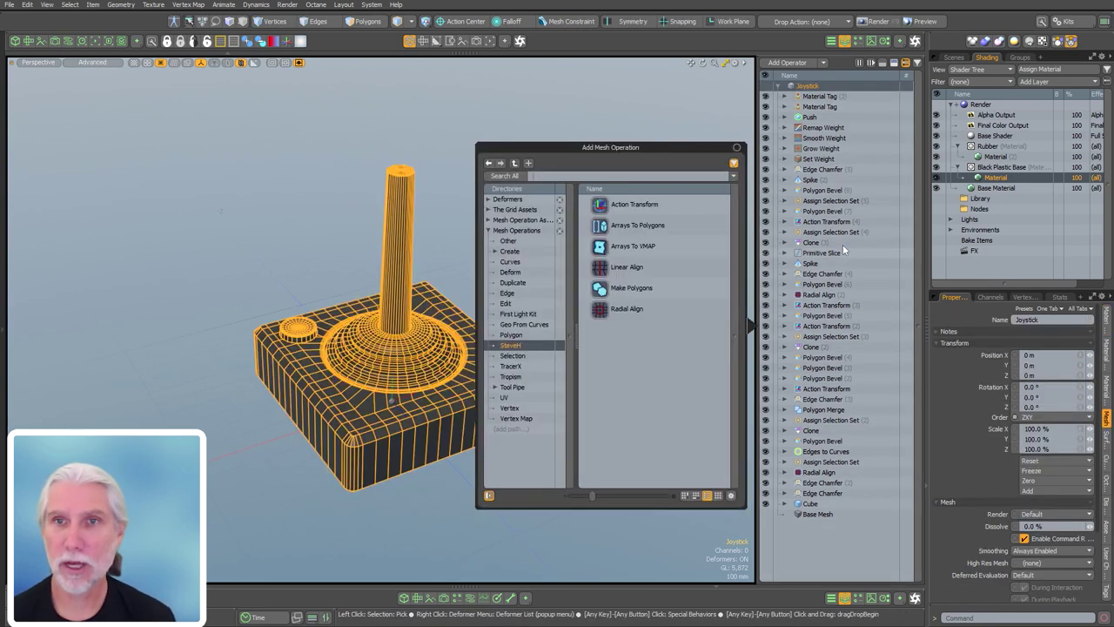
type("maeter")
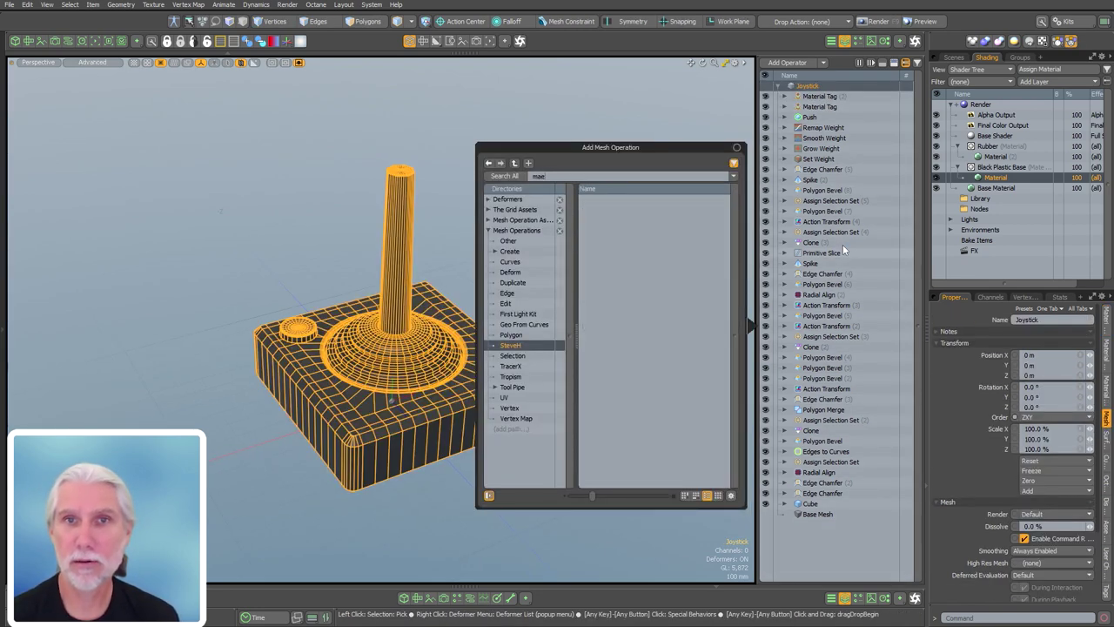
key("Return")
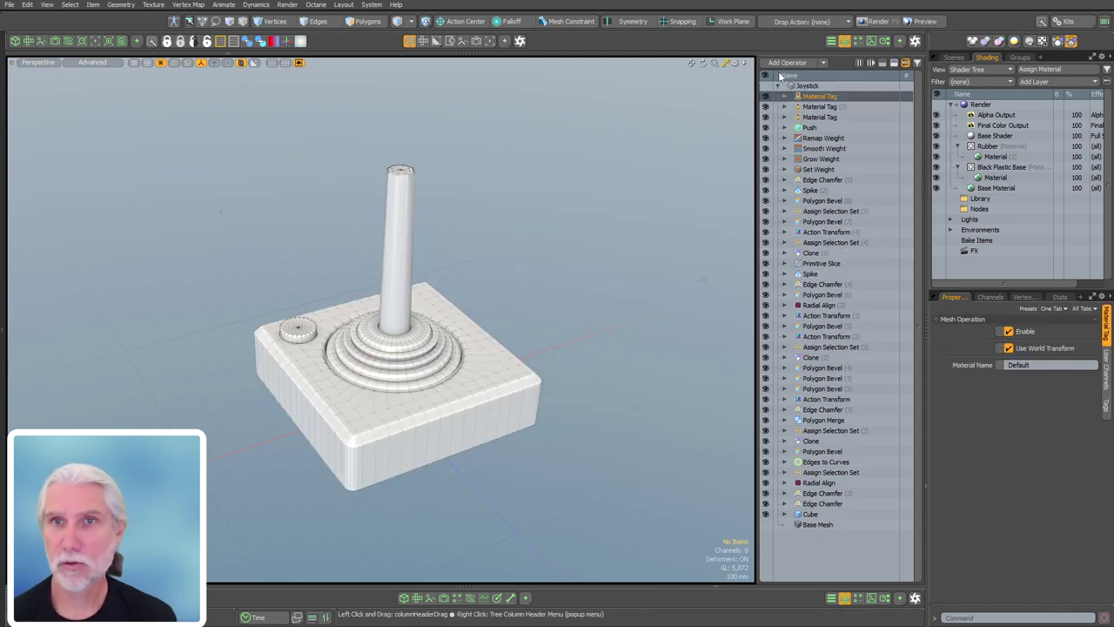
- Limit the new Material Tag with a Select By Selection Set using the "Stick" set, and name its material "Stick"
left_click(785, 97)
left_click(792, 107)
left_click(818, 117)
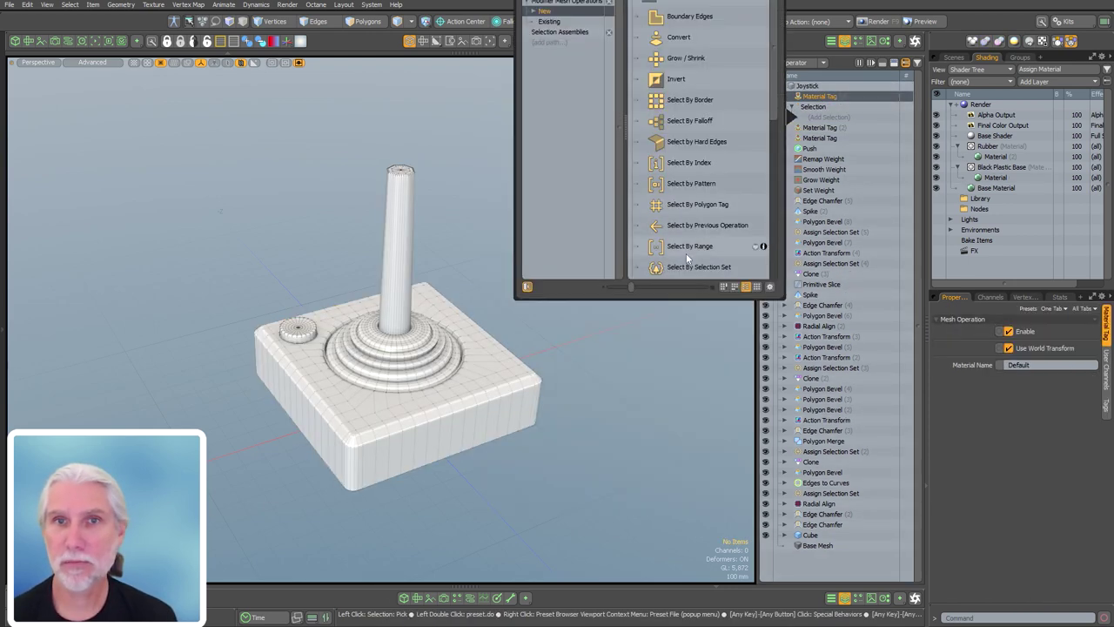
left_click(701, 267)
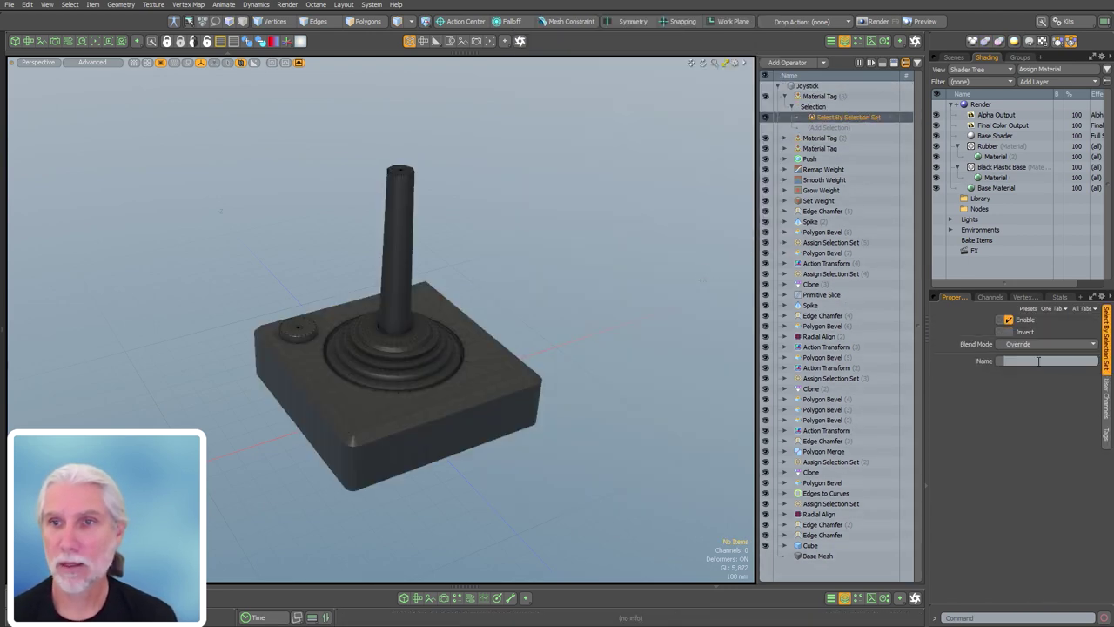
key("Return")
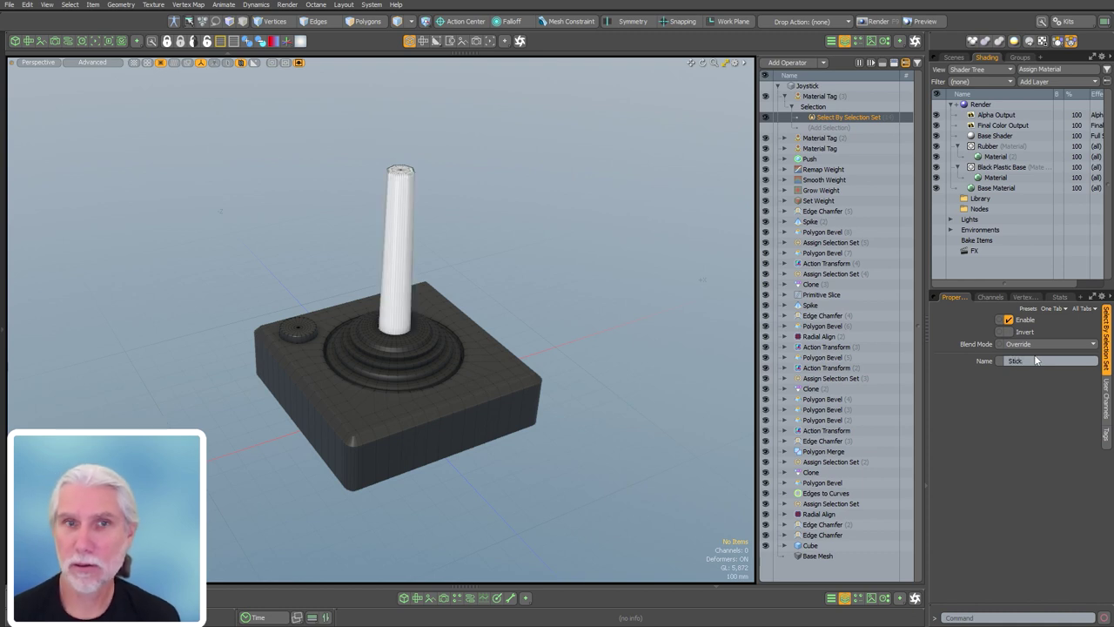
left_click(818, 96)
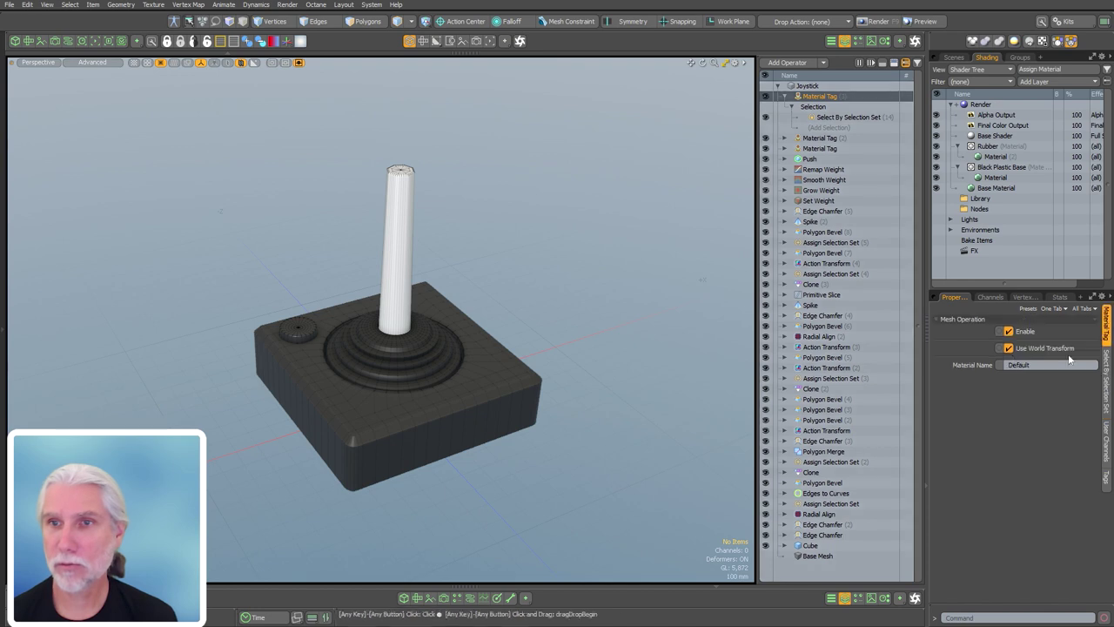
type("Stick")
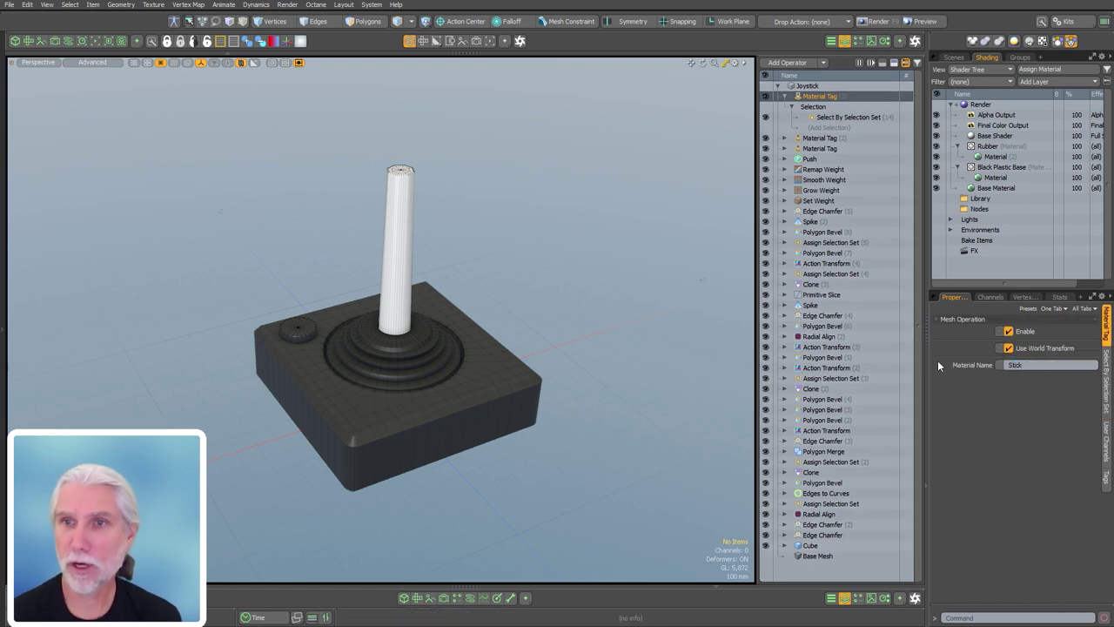
- Duplicate the Rubber group in the Shader Tree and set the copy's polygon tag to "Stick"
left_click(994, 147)
key("ctrl+d")
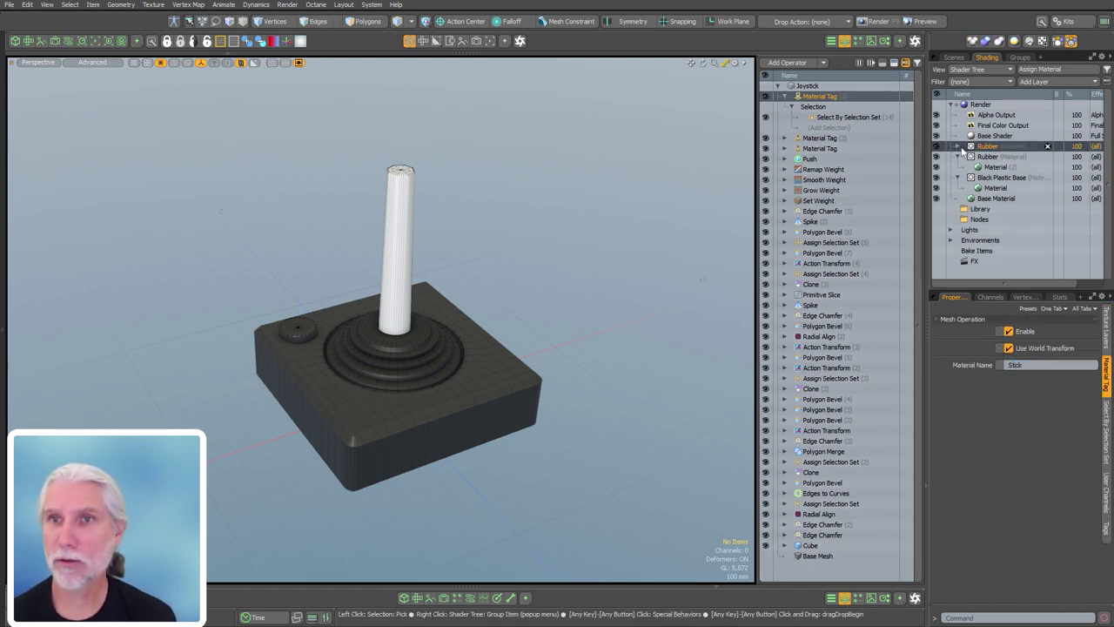
left_click(1107, 340)
left_click(1048, 452)
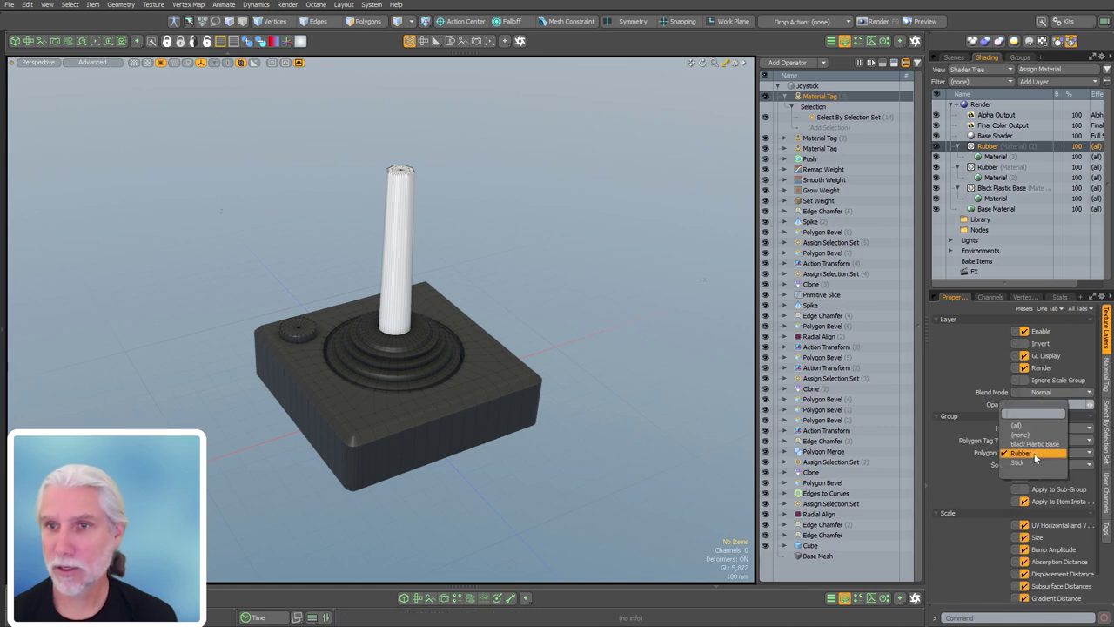
left_click(1035, 464)
- Change the diffuse color of the Stick group's material to orange-red, 0.95, 0.35, 0.2
left_click(994, 156)
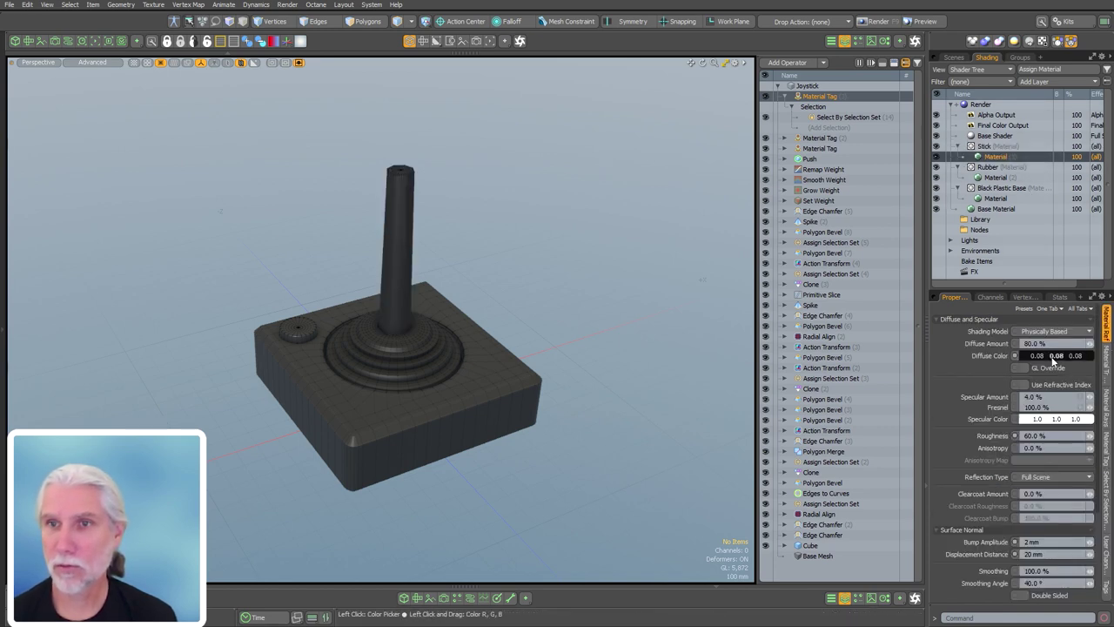
left_click(1035, 357)
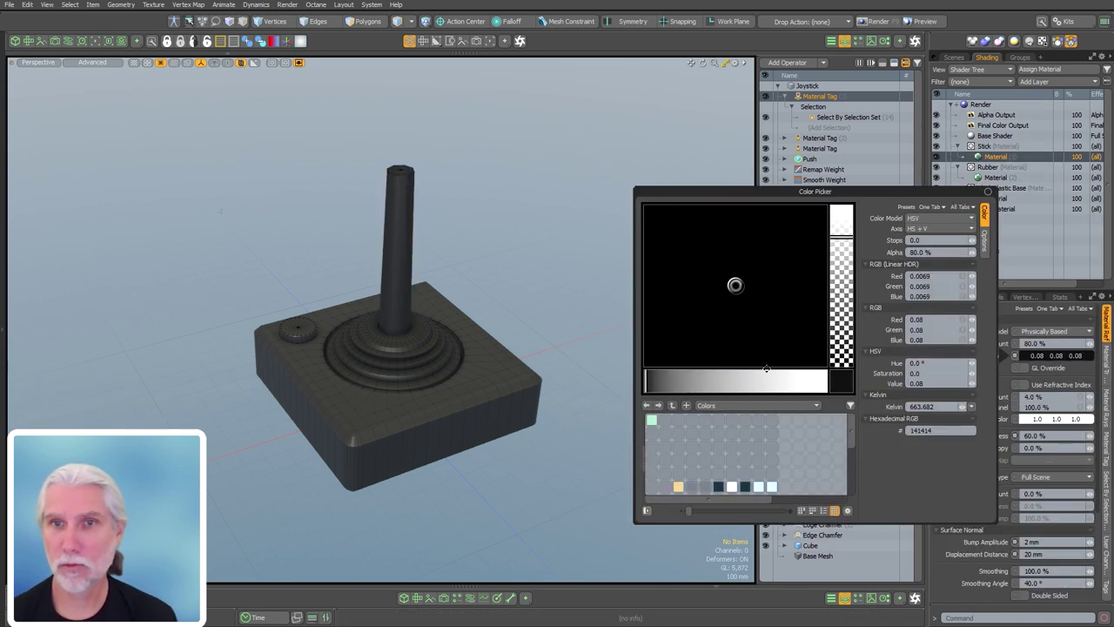
left_click_drag(770, 379, 807, 381)
left_click_drag(766, 304, 809, 279)
left_click_drag(477, 297, 458, 299, "alt")
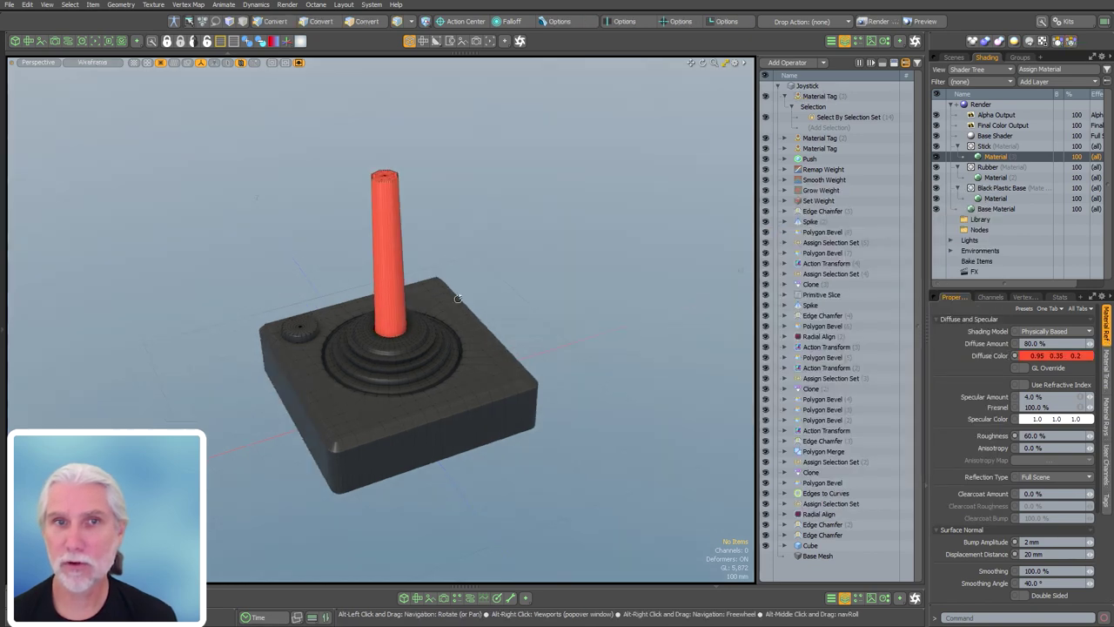
- Add a fourth Material Tag operation on top of the Joystick's mesh operation stack
left_click(296, 329)
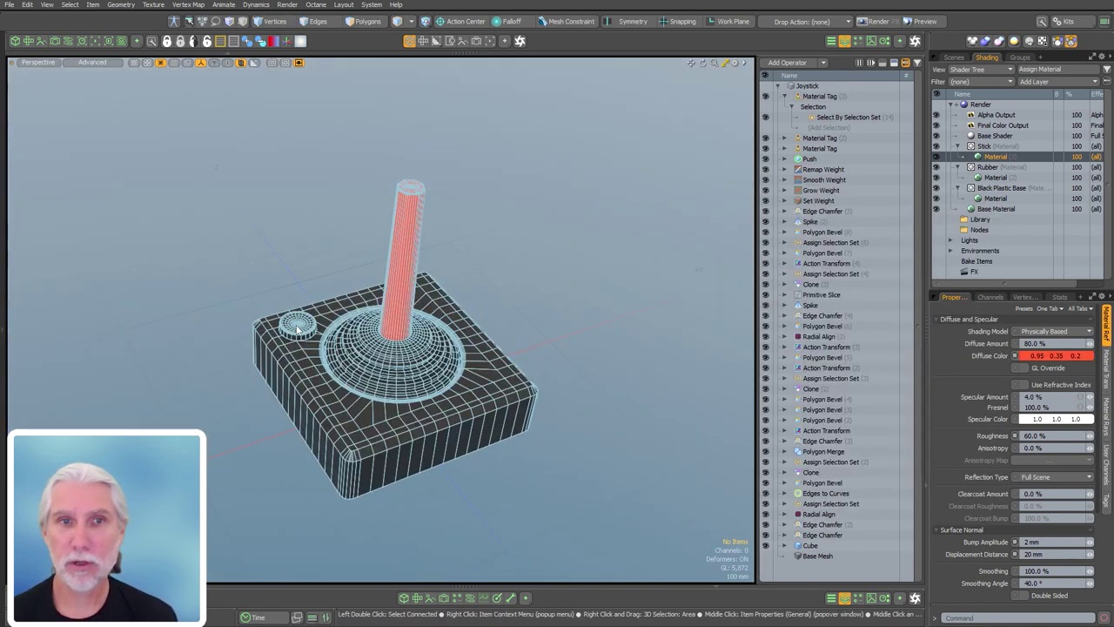
left_click(814, 96)
left_click(784, 98)
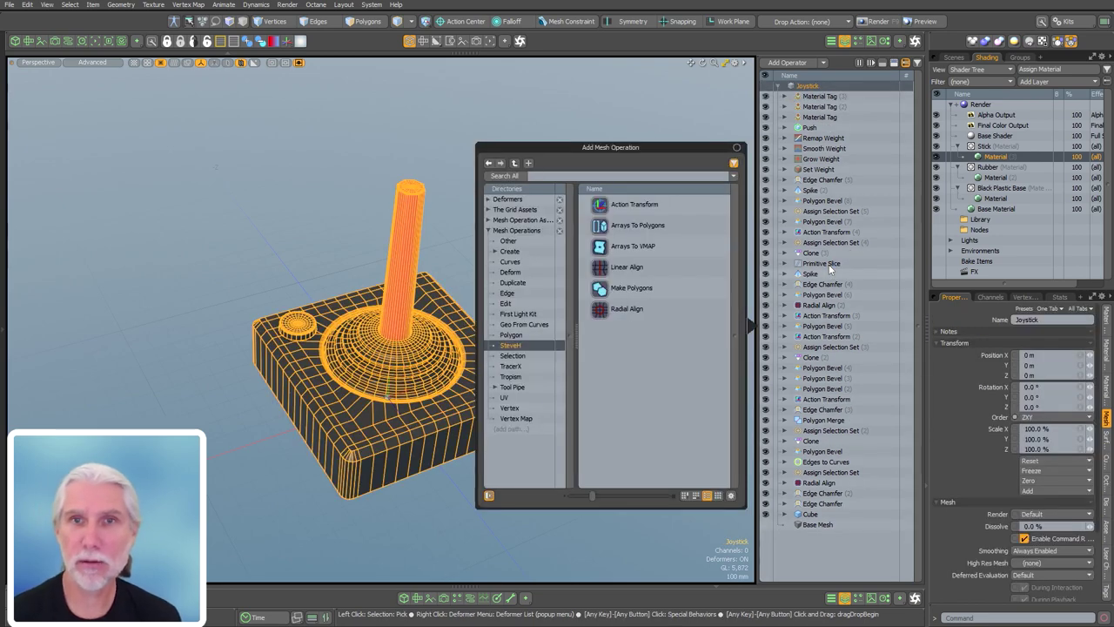
type("materia")
key("Return")
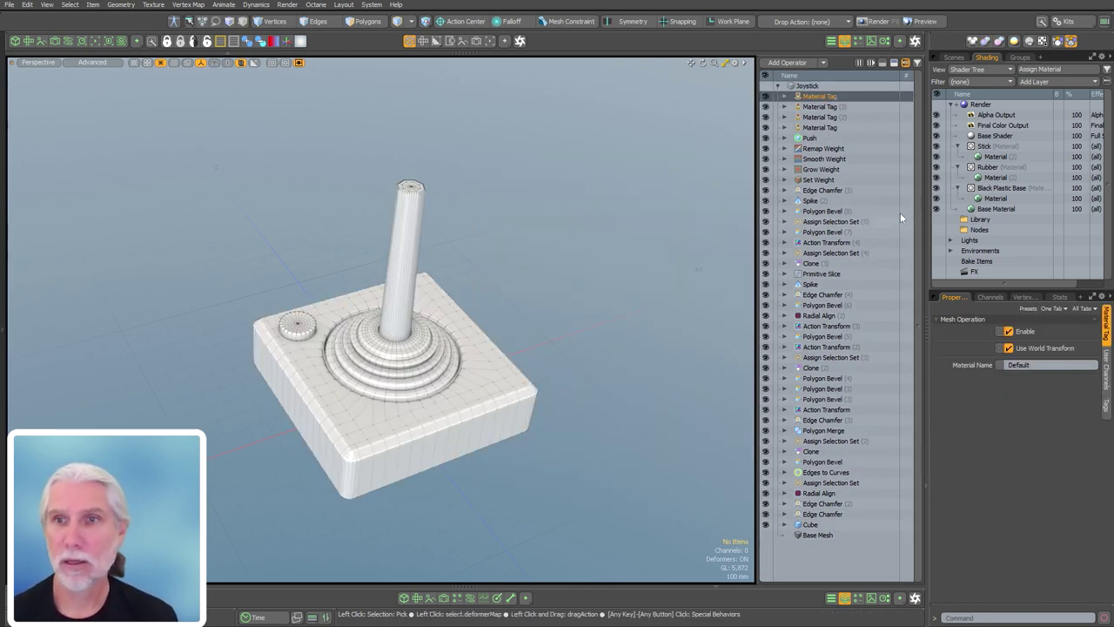
- Limit the new Material Tag with a Select By Selection Set using the "Button" set, and name its material "Red Button"
left_click(790, 106)
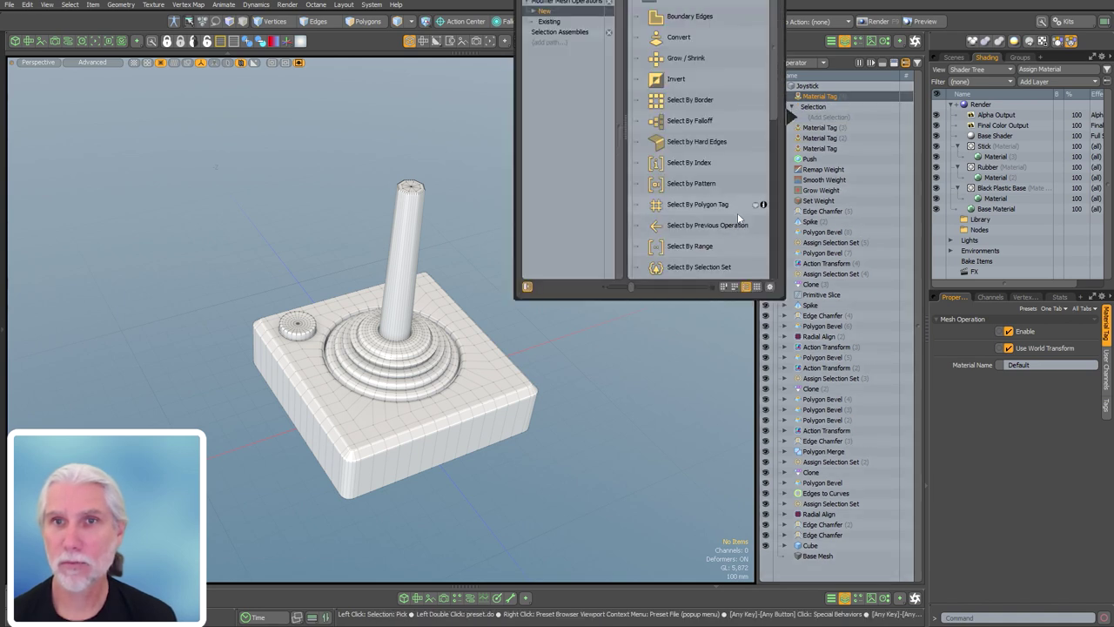
double_click(690, 266)
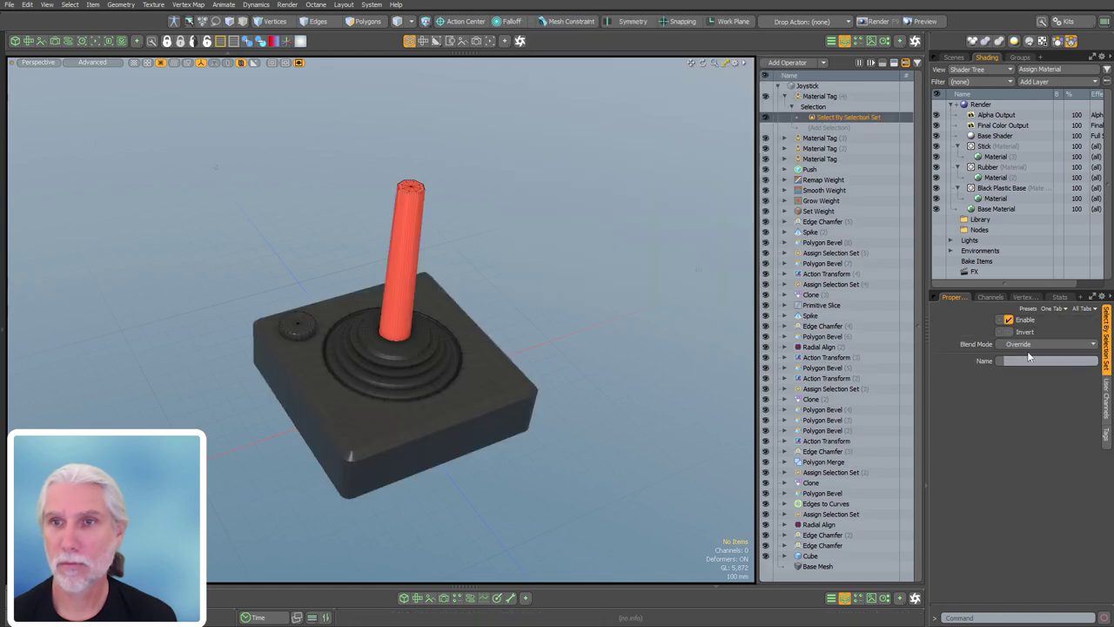
type("Button")
key("Return")
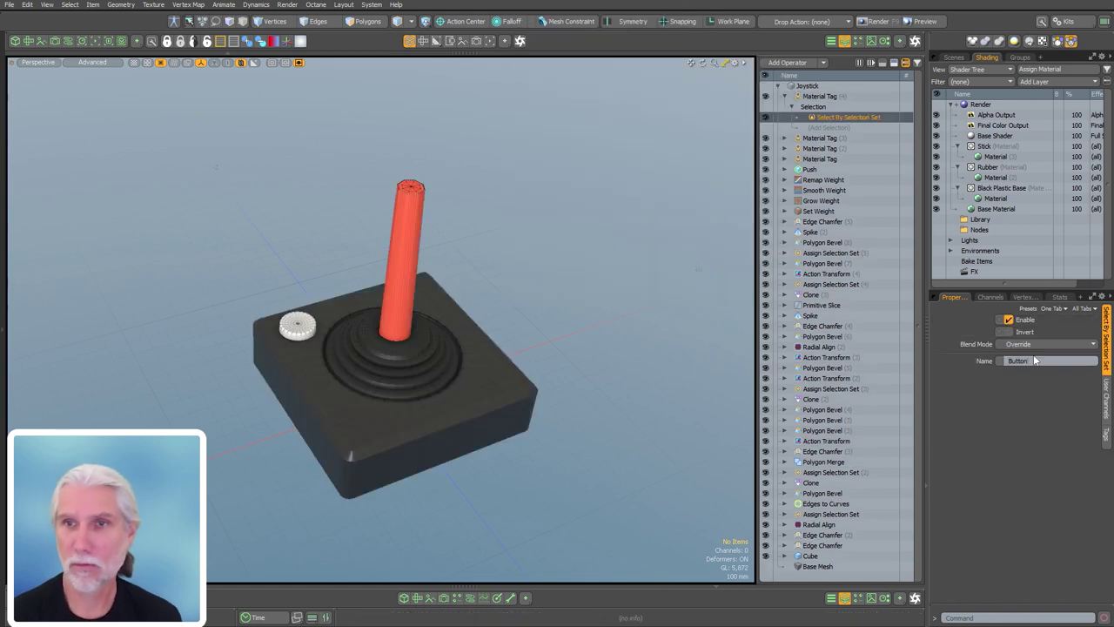
left_click(848, 95)
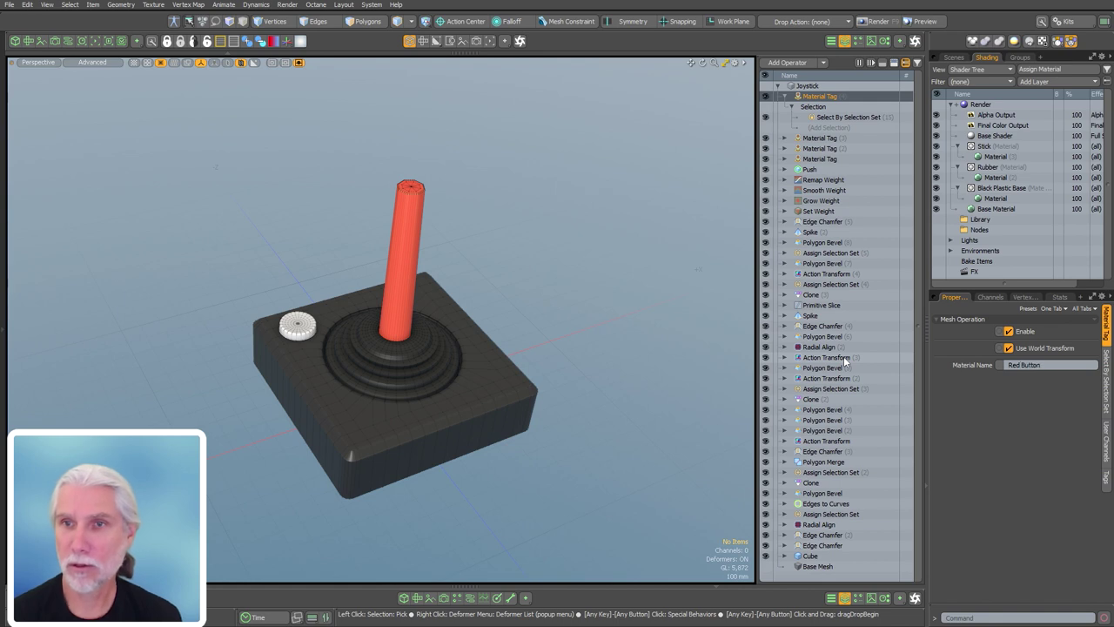
- Duplicate the Stick group in the Shader Tree and set the copy's polygon tag to "Red Button"
left_click(983, 146)
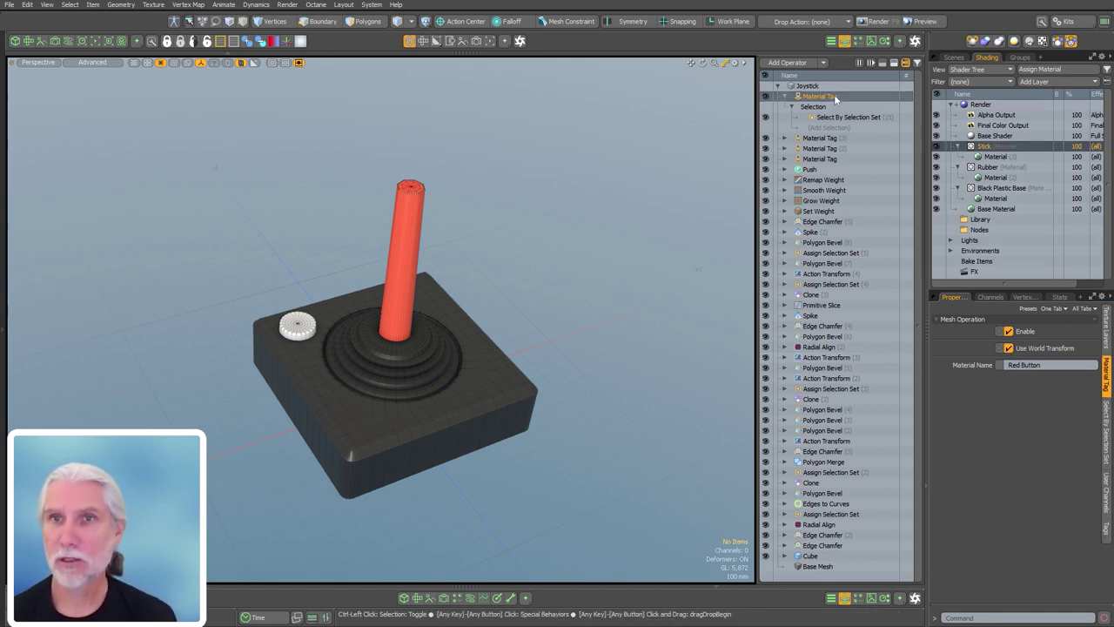
left_click(984, 147)
key("ctrl+d")
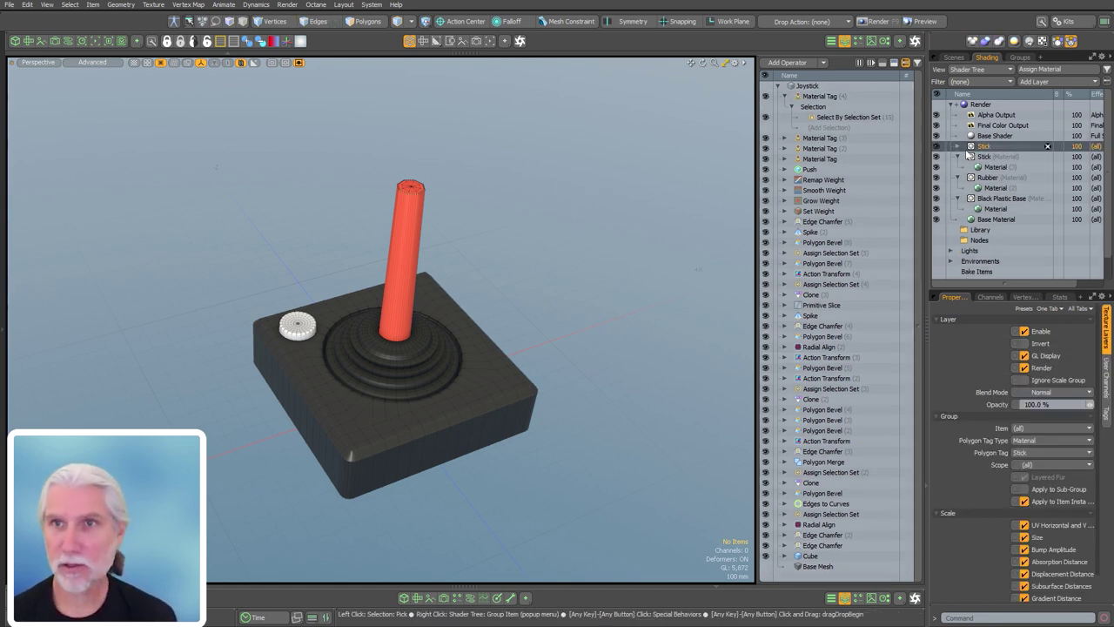
left_click(958, 146)
left_click(1037, 453)
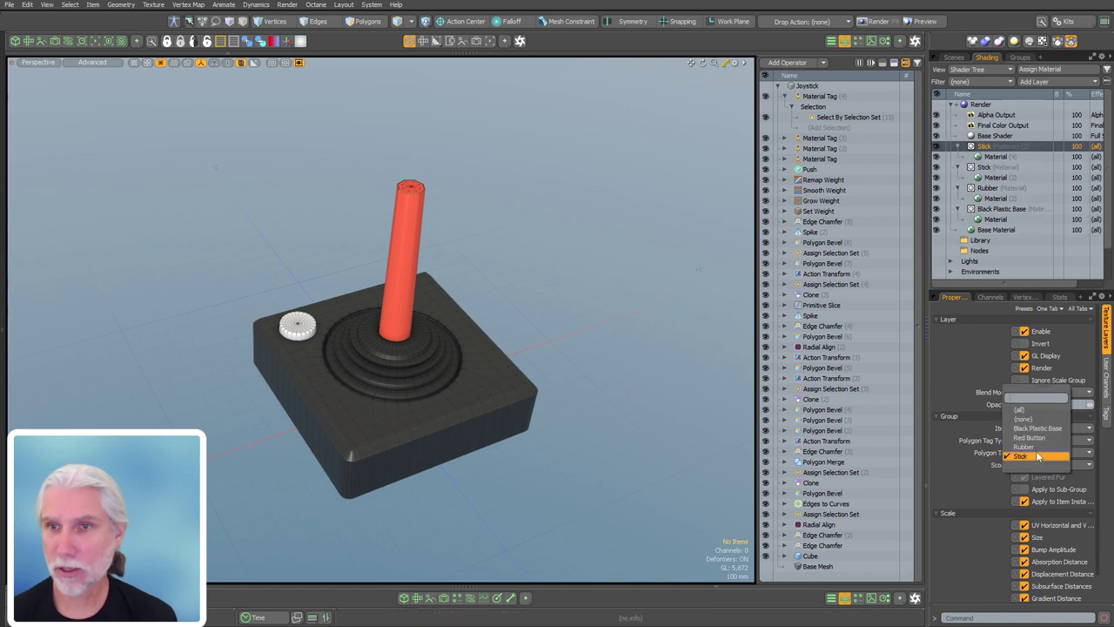
left_click(1040, 437)
- Change the diffuse color of the Red Button group's material to a deep red, 0.85, 0.0, 0.14
left_click(995, 157)
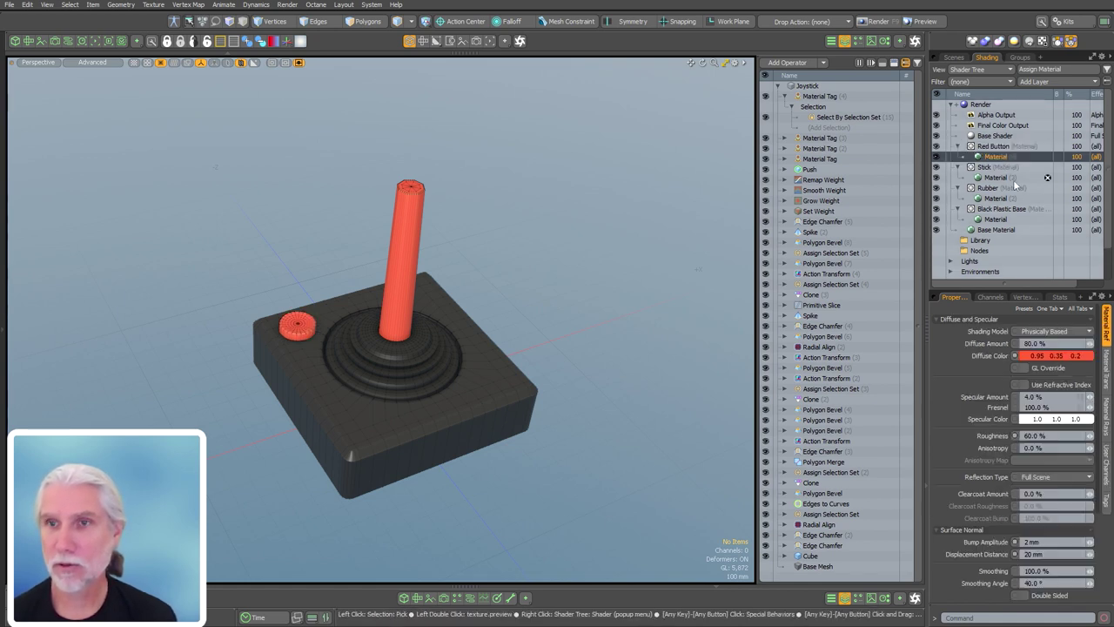
left_click(1054, 358)
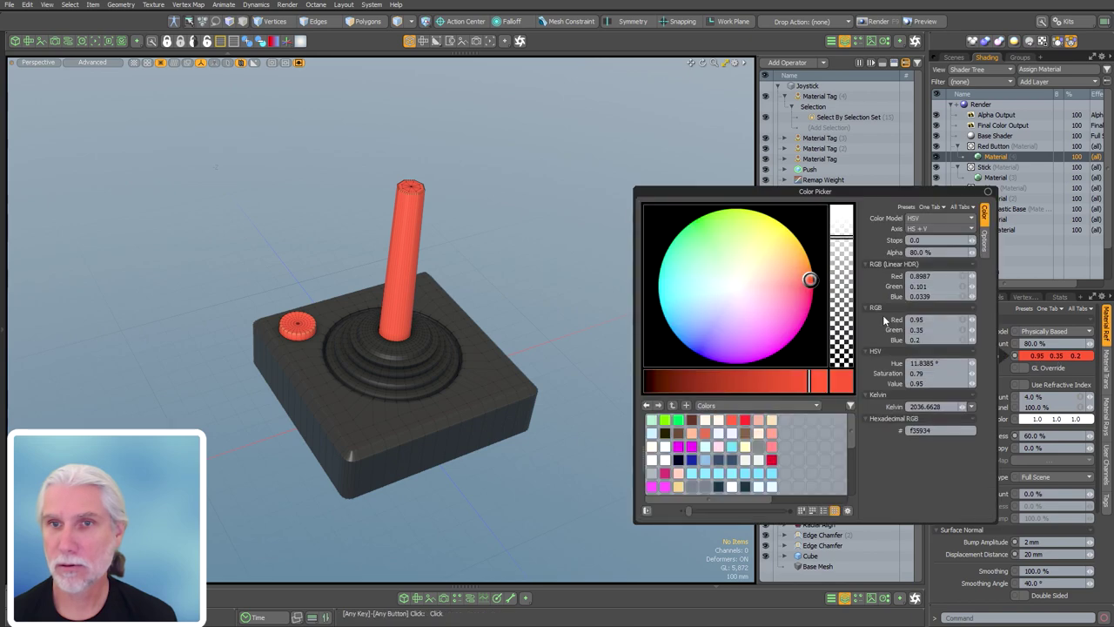
left_click_drag(810, 282, 814, 288)
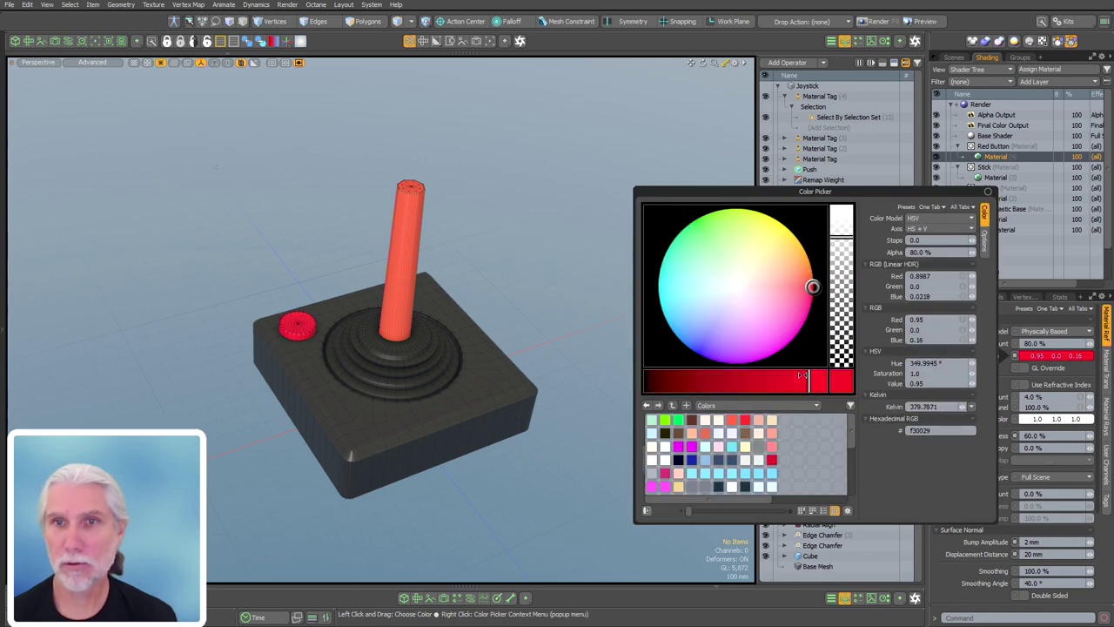
left_click_drag(807, 380, 766, 380)
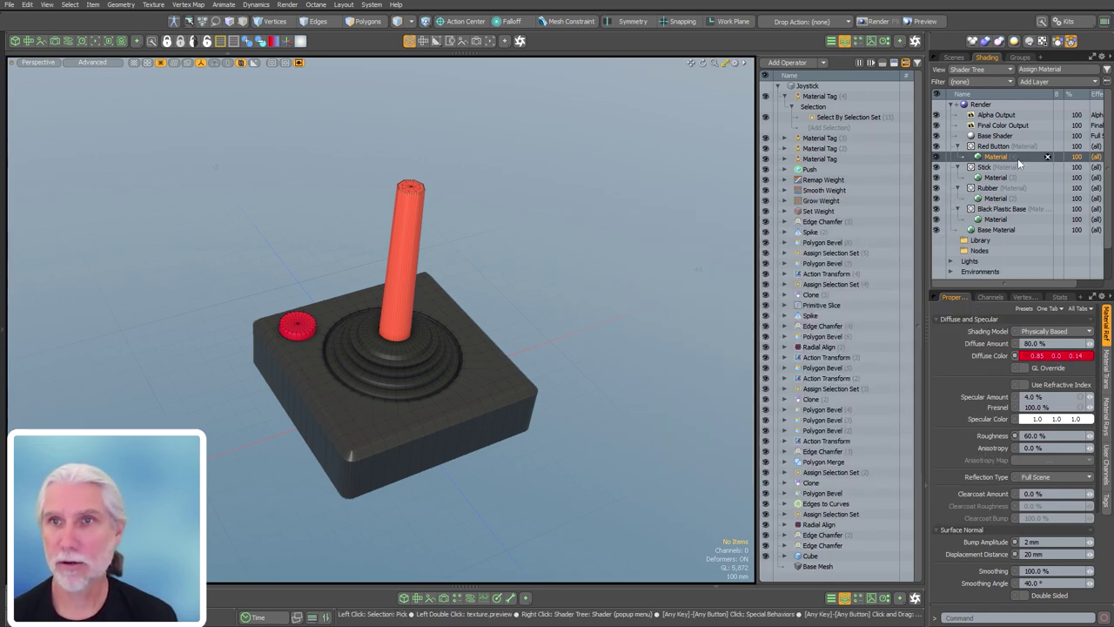
- Darken the Stick material's diffuse color to 0.09, 0.09, 0.09 and set its roughness to 20%
left_click(995, 177)
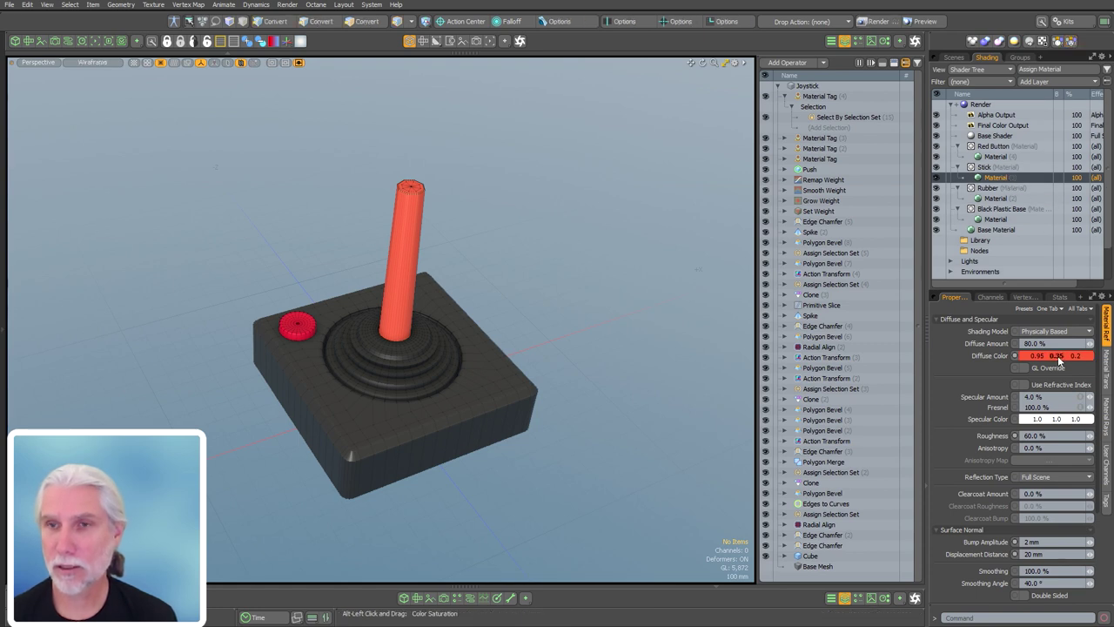
left_click_drag(1057, 355, 975, 355, "ctrl")
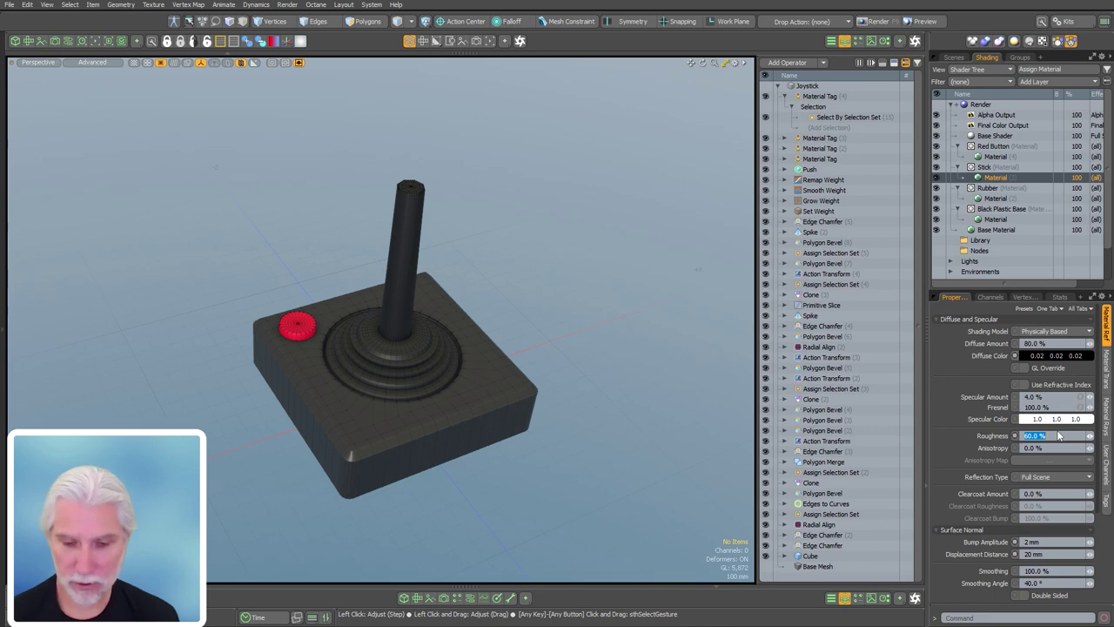
type("15")
key("Return")
mouse_move(487, 301)
left_mouse_down("alt")
mouse_move(679, 252)
mouse_move(475, 283)
left_mouse_up("alt")
left_click_drag(475, 283, 562, 313, "ctrl+alt")
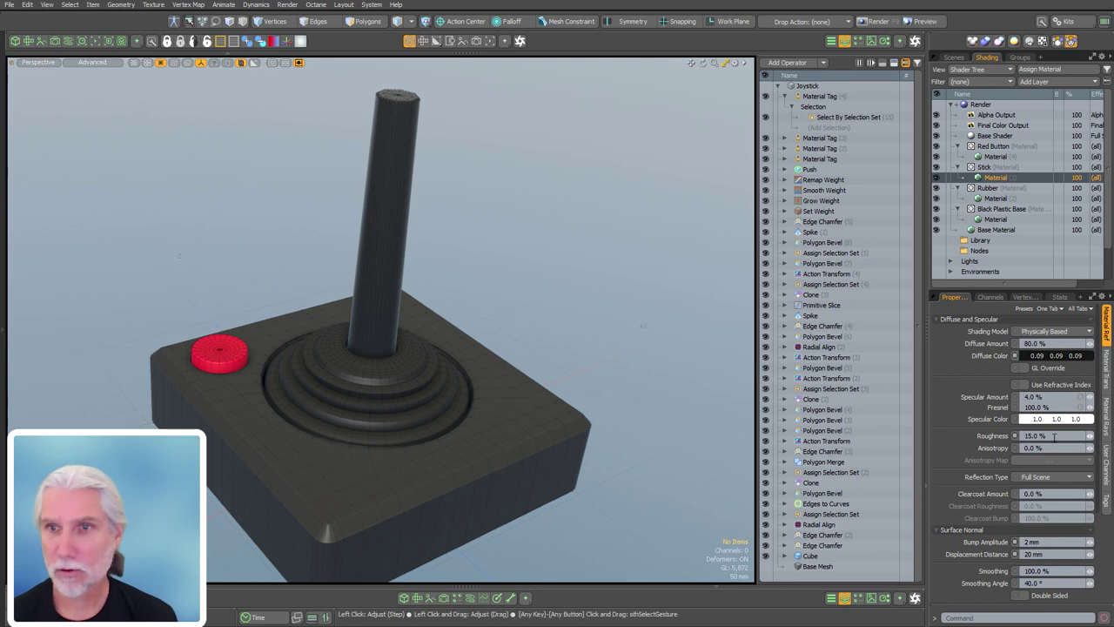
left_click(1053, 437)
type("20")
key("Return")
left_click_drag(435, 301, 602, 317, "alt")
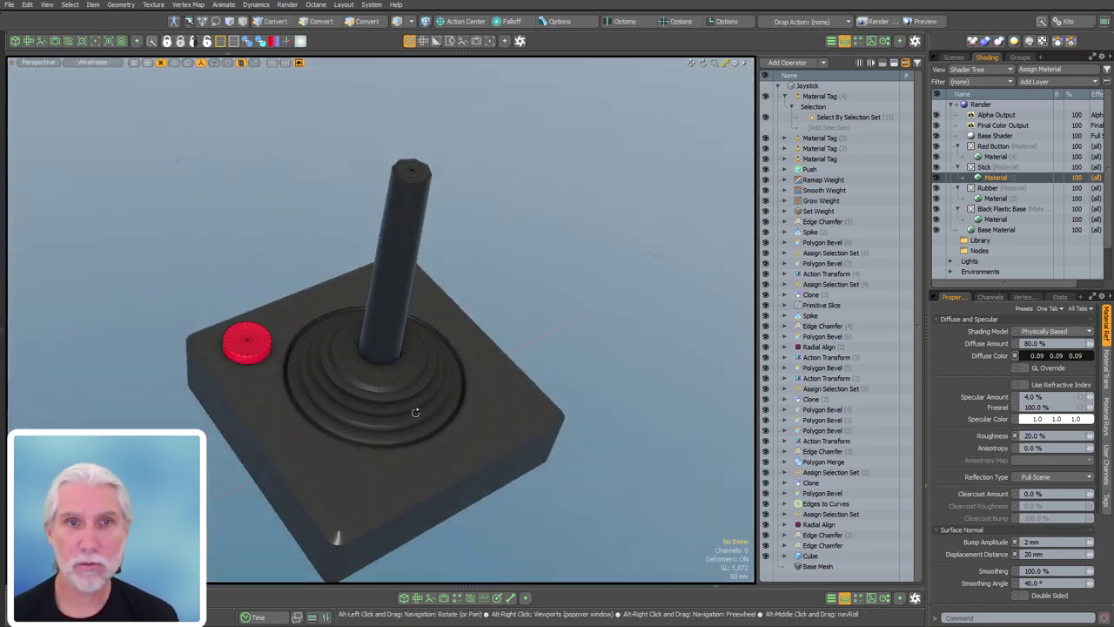
left_click_drag(566, 313, 609, 270, "alt")
- Check the Edges to Curves operation in the Joystick's stack and save the scene
left_click(787, 96)
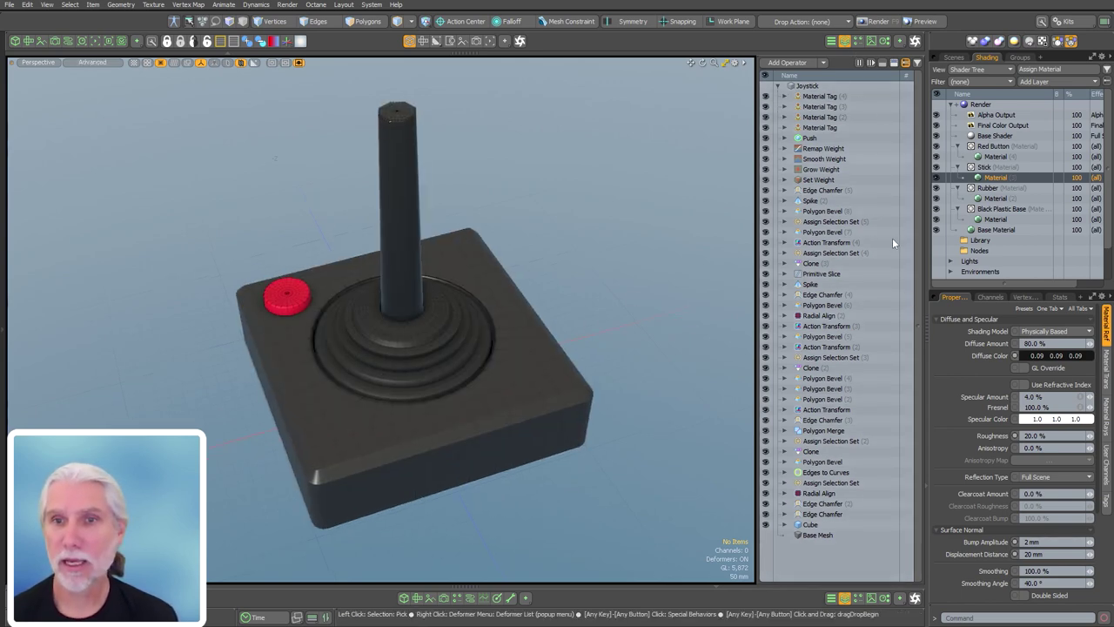
left_click(954, 57)
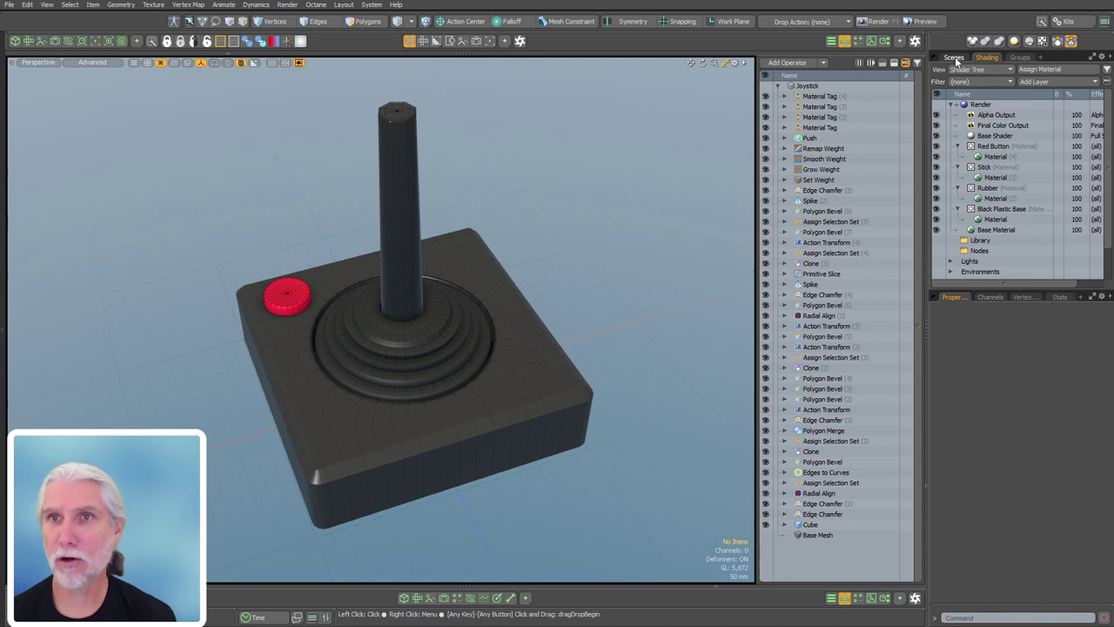
left_click(822, 472)
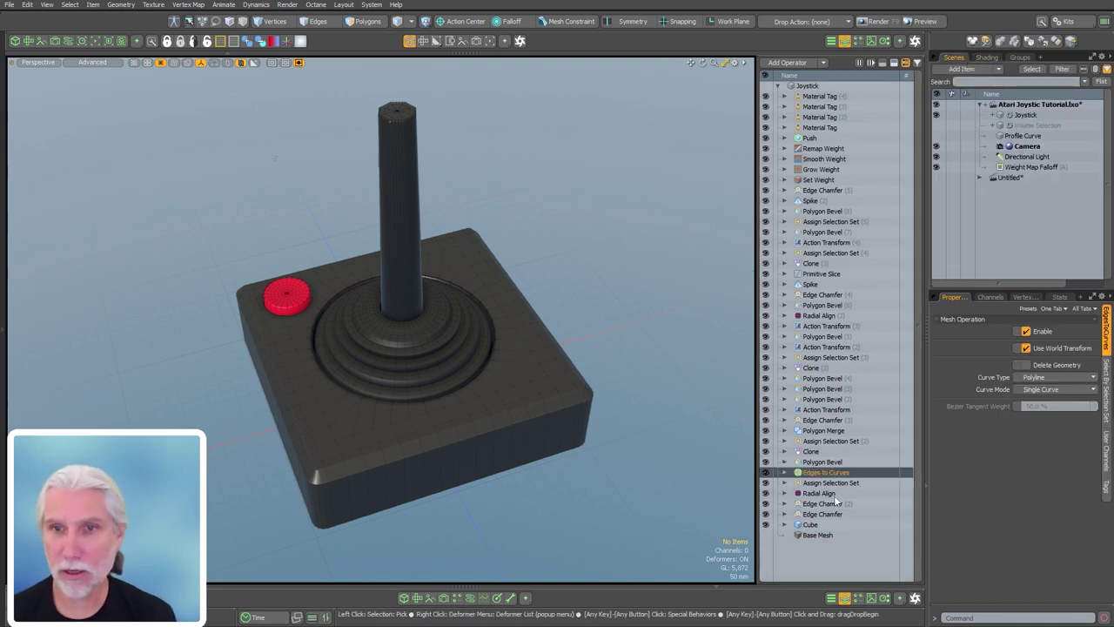
key("ctrl+s")
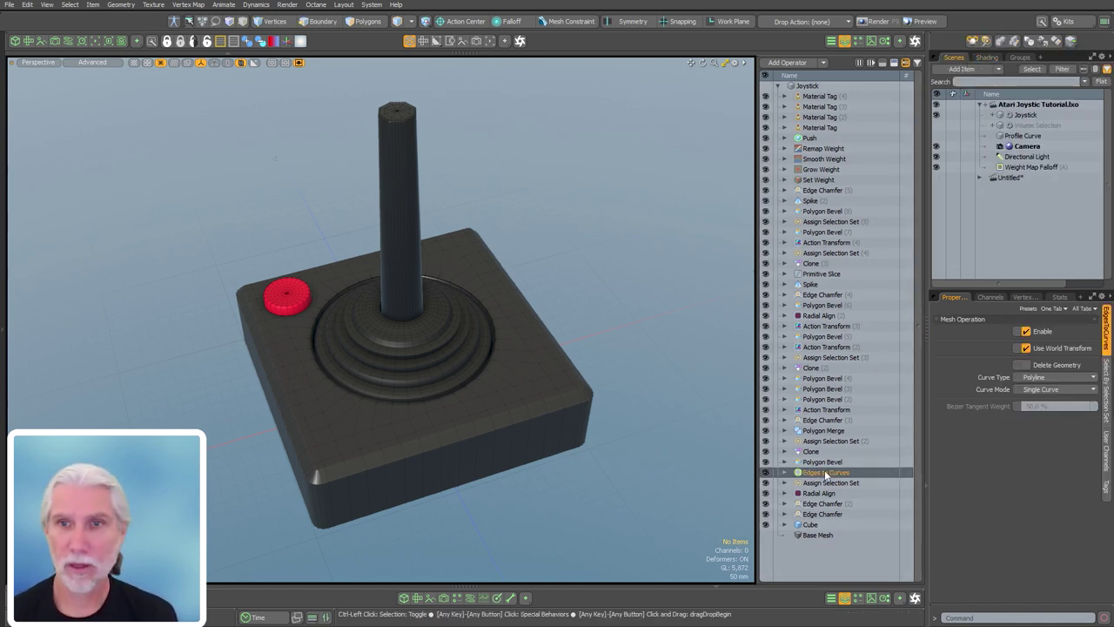
left_click(824, 471, "ctrl")
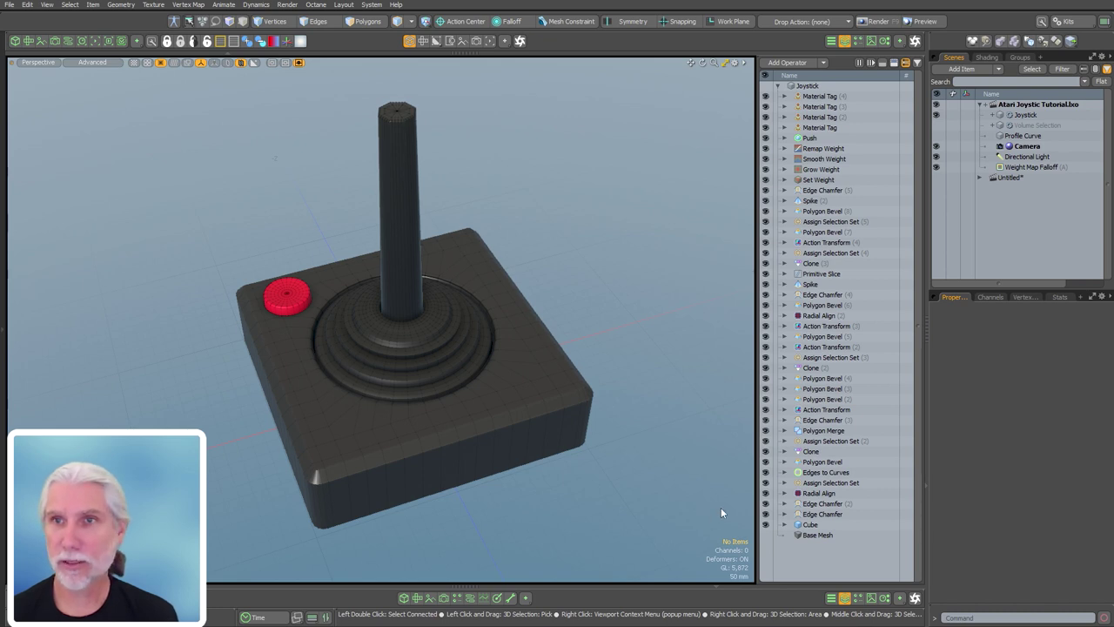
- Add a new mesh item to the scene and name it "Tick Curve"
key("n")
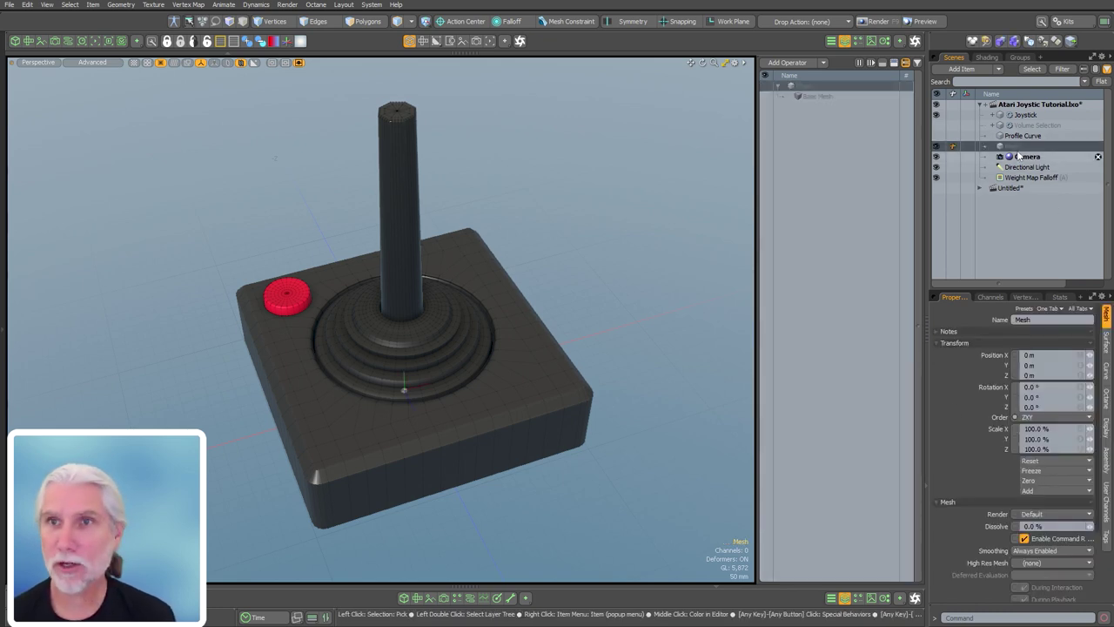
key("F2")
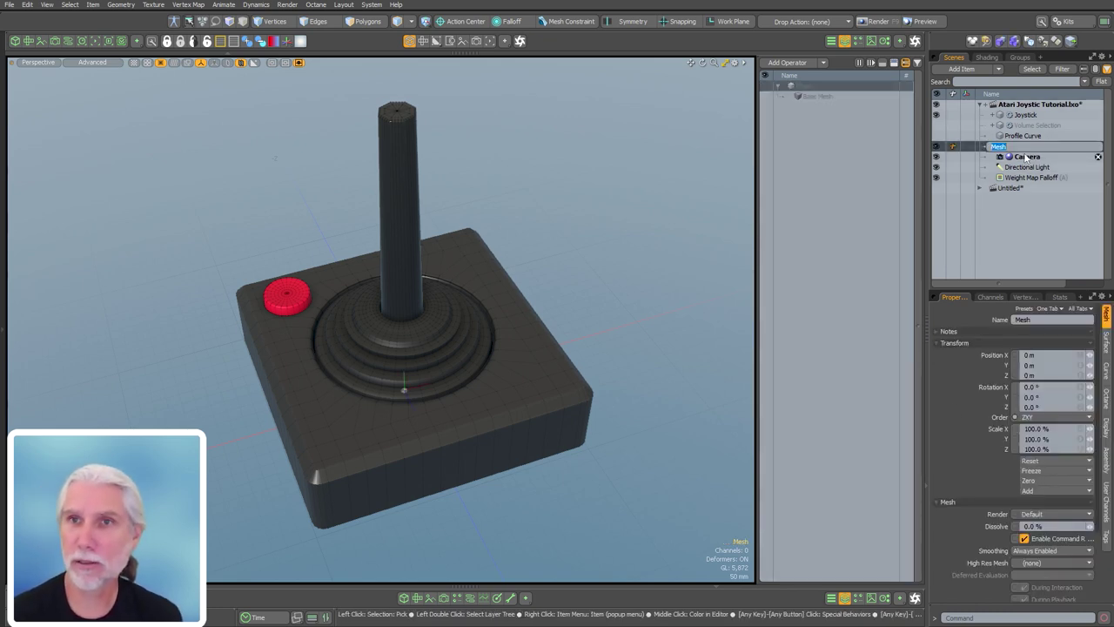
type("Tick Curve")
key("Return")
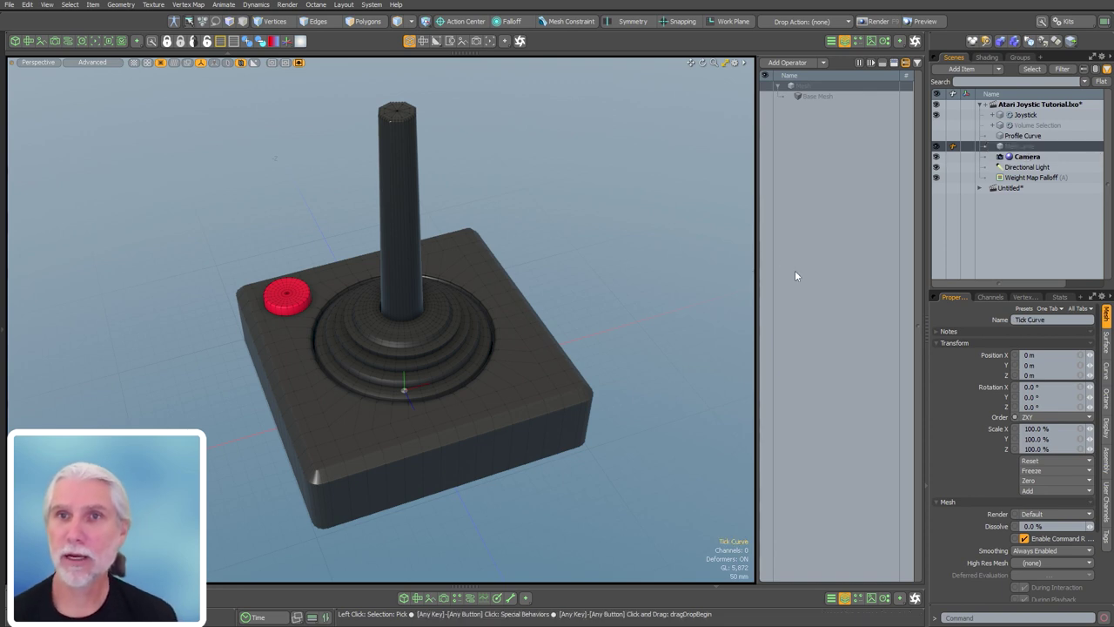
- Add a Merge Meshes operation to the Tick Curve mesh with the existing Joystick mesh as its source
type("n")
type("merg")
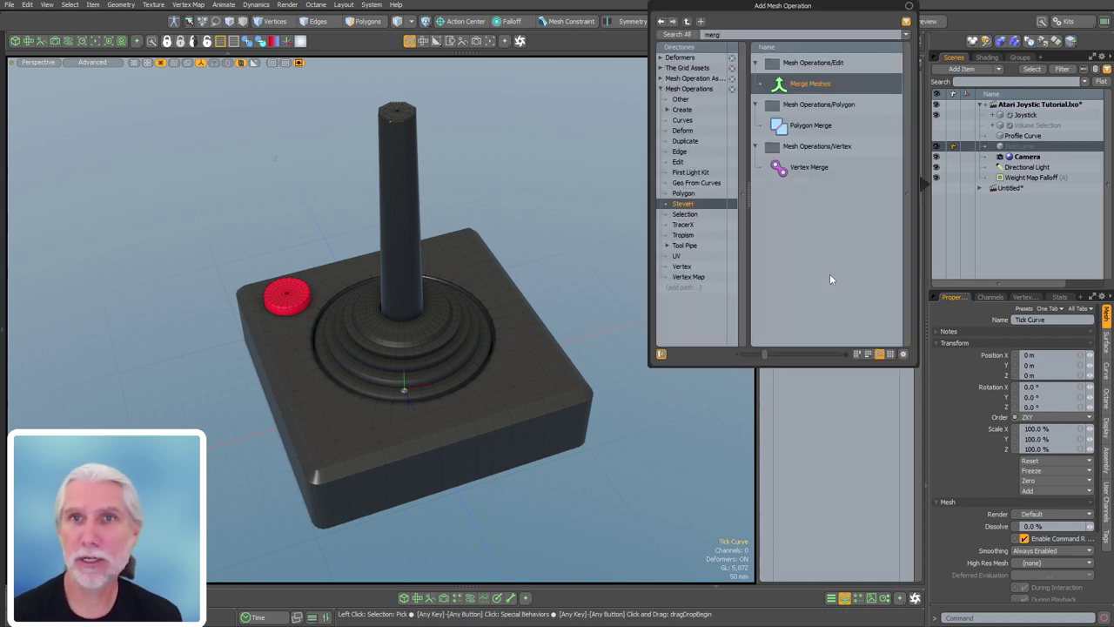
key("Return")
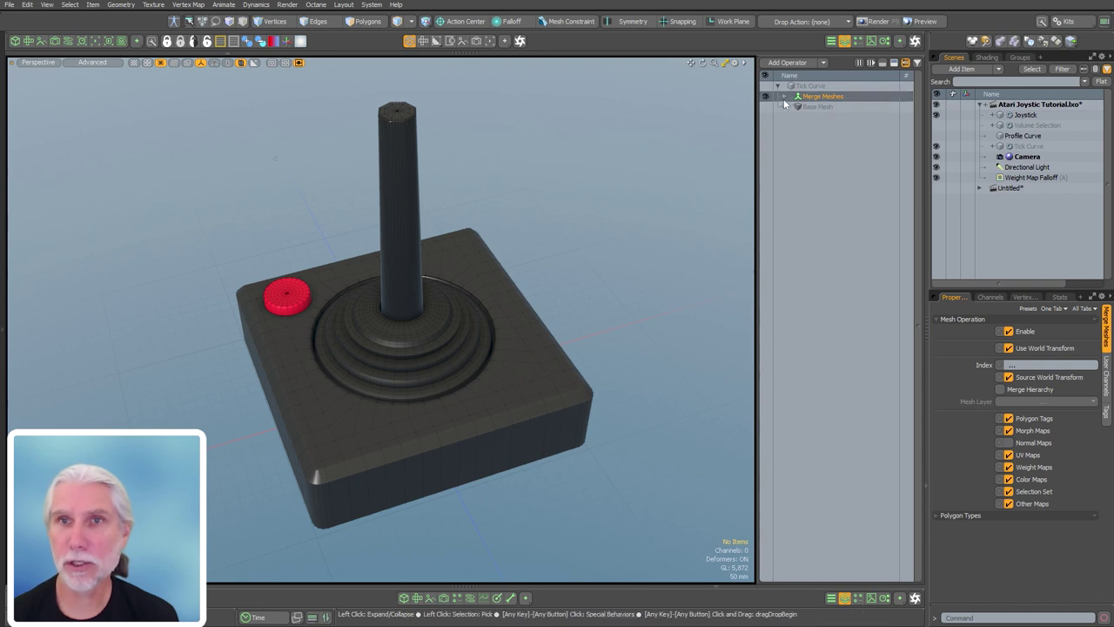
left_click(785, 97)
left_click(792, 107)
left_click(822, 117)
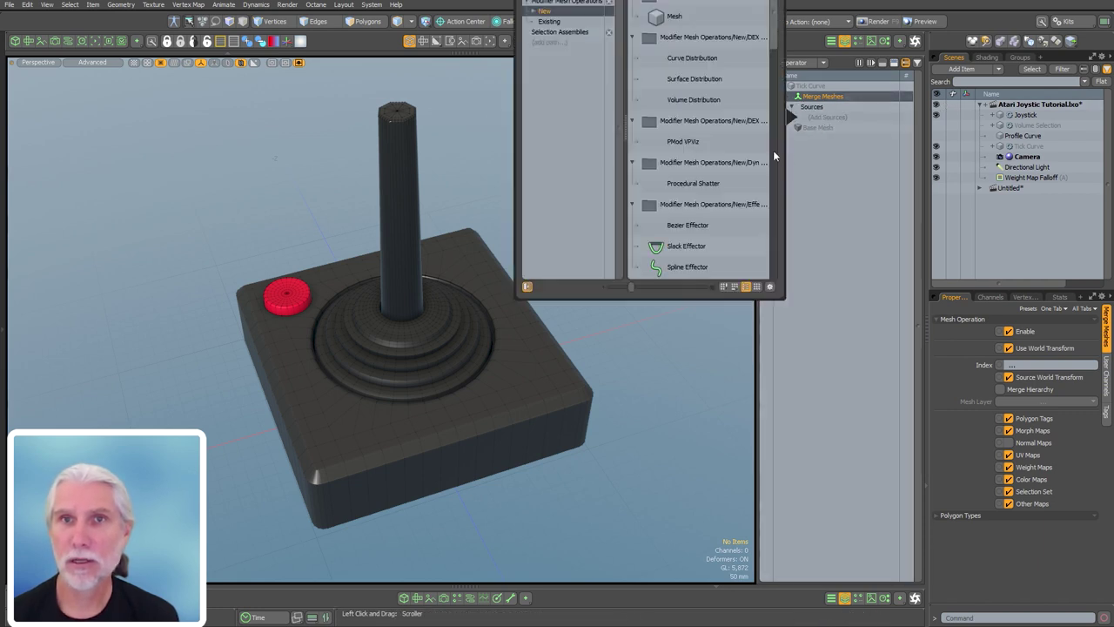
left_click(555, 21)
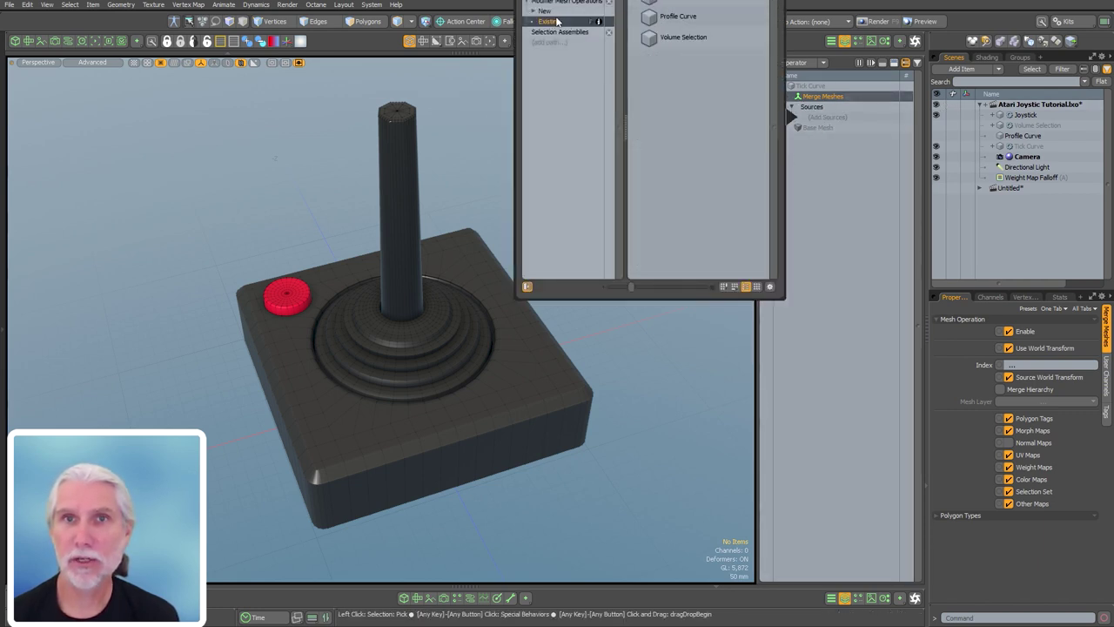
left_click(663, 2)
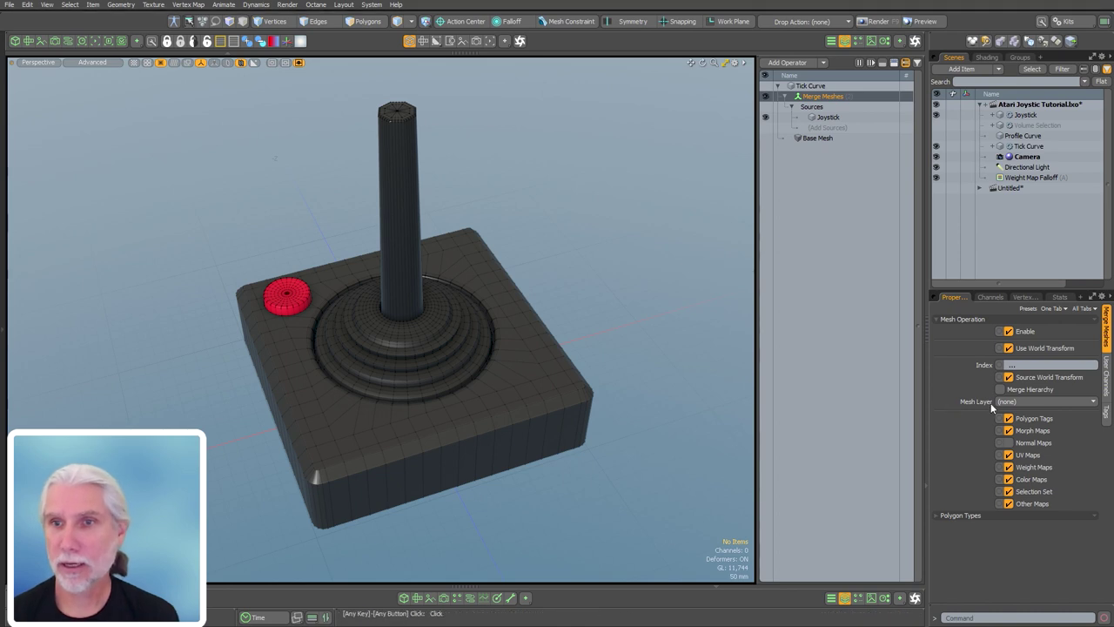
- Set the Merge Meshes mesh layer to Edges to Curves and hide the Joystick mesh
left_click(1027, 402)
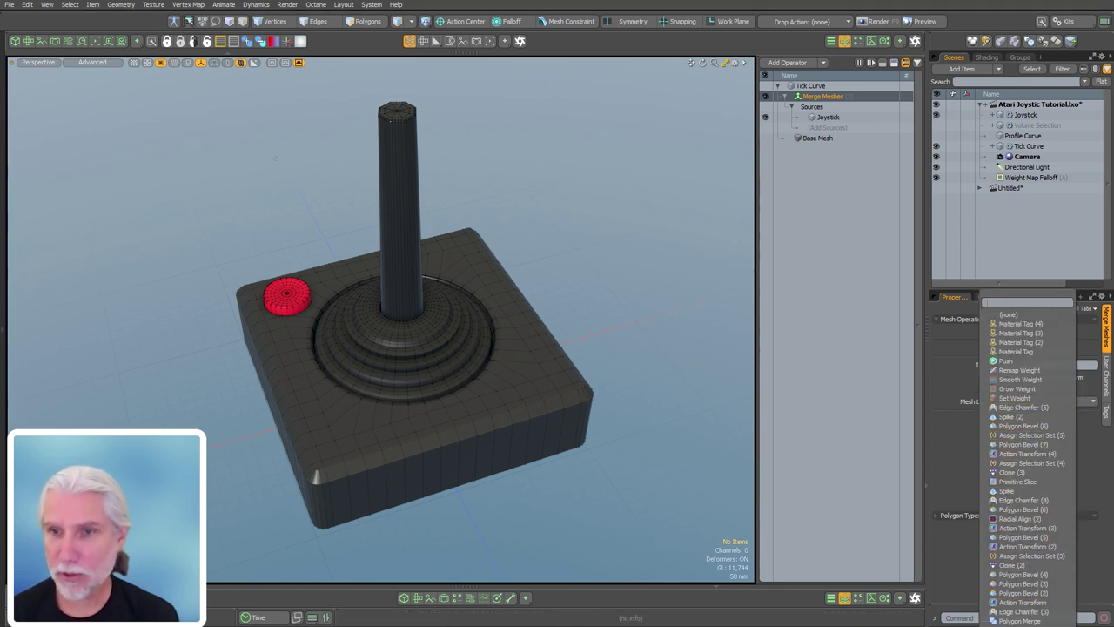
left_click(1027, 602)
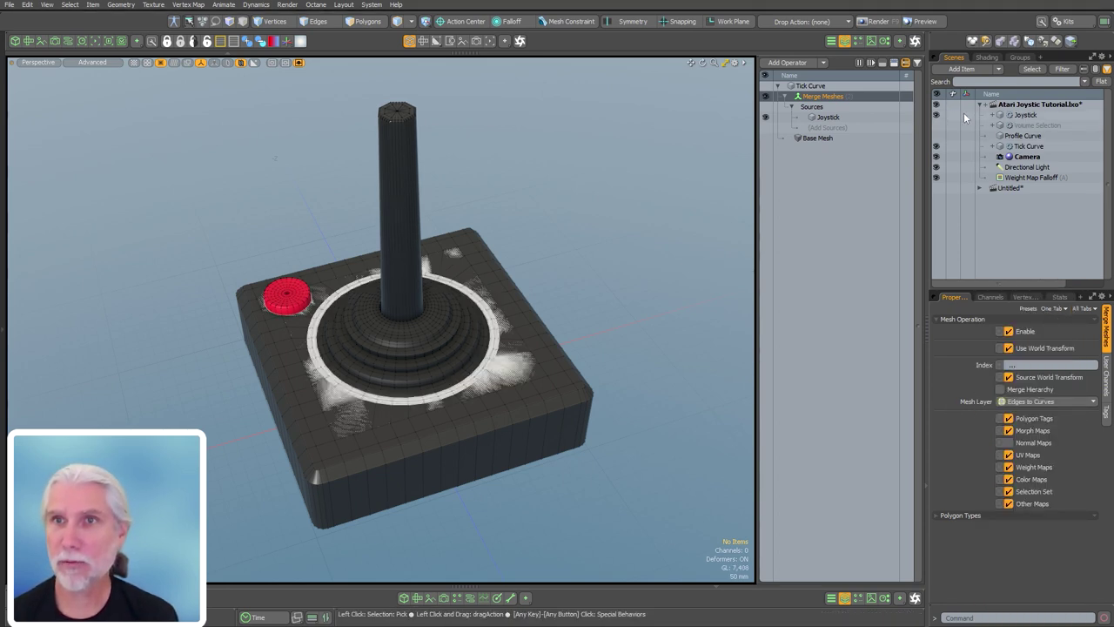
left_click(936, 114)
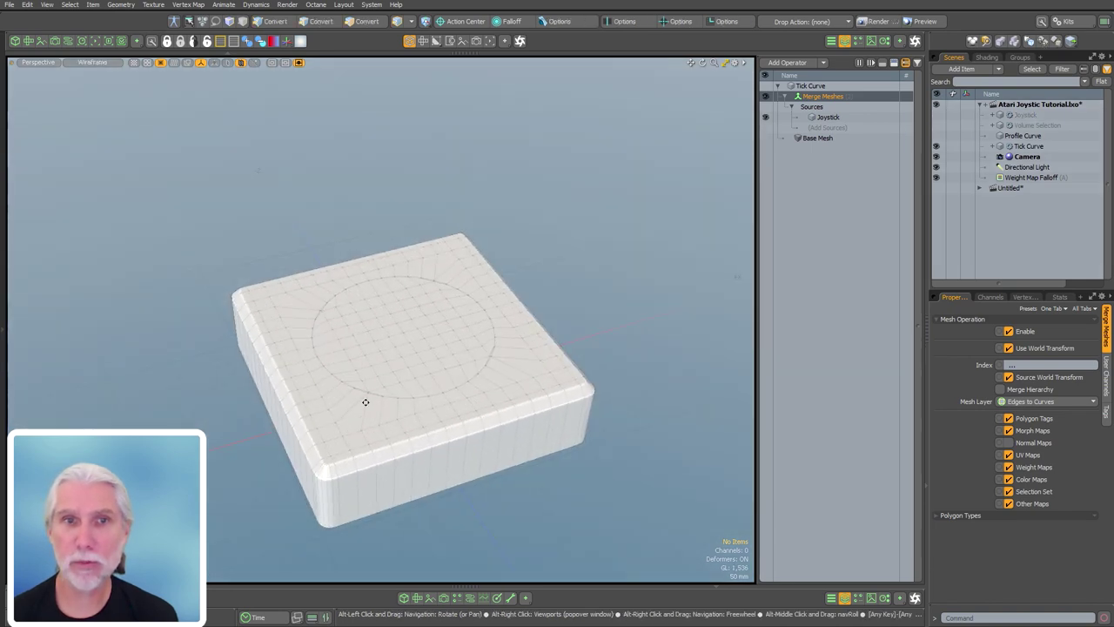
left_click_drag(365, 401, 408, 344, "ctrl+alt")
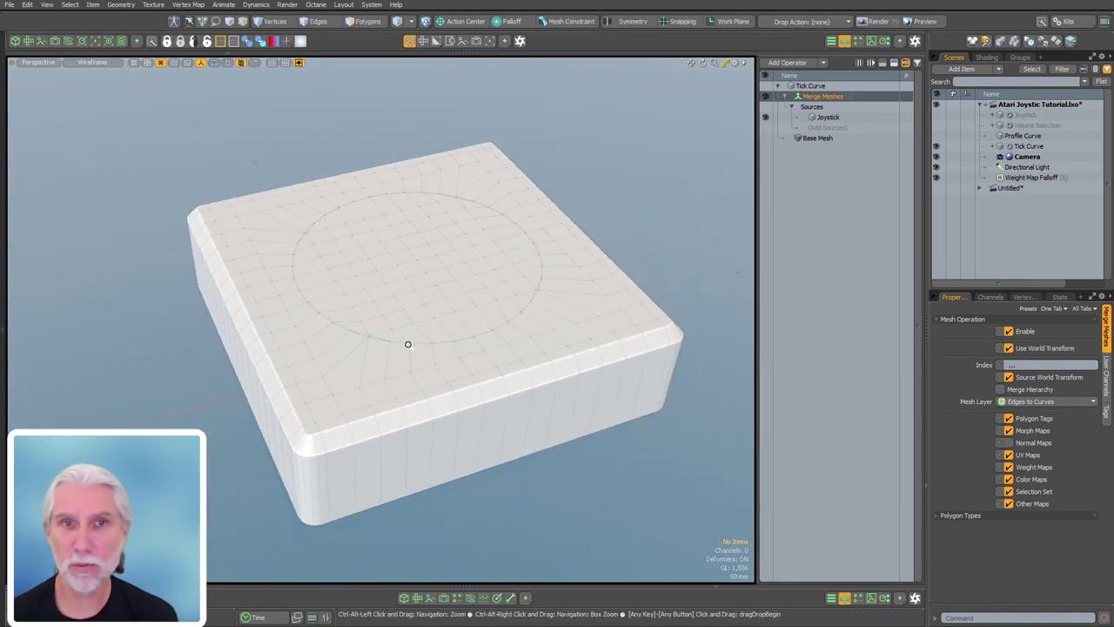
- Exclude every polygon type except Curve from the Merge Meshes operation, including Faces, Subdivs, Polyline and Curve Fill
left_click(936, 516)
scroll(1093, 560, "down", 2)
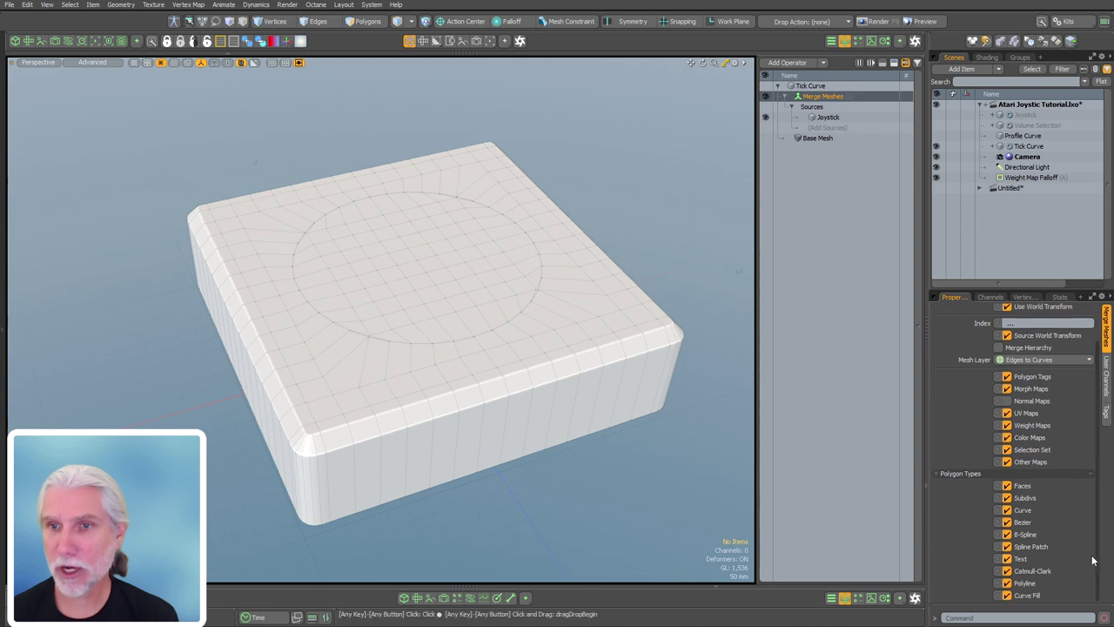
left_click(1006, 497)
left_click(1007, 485)
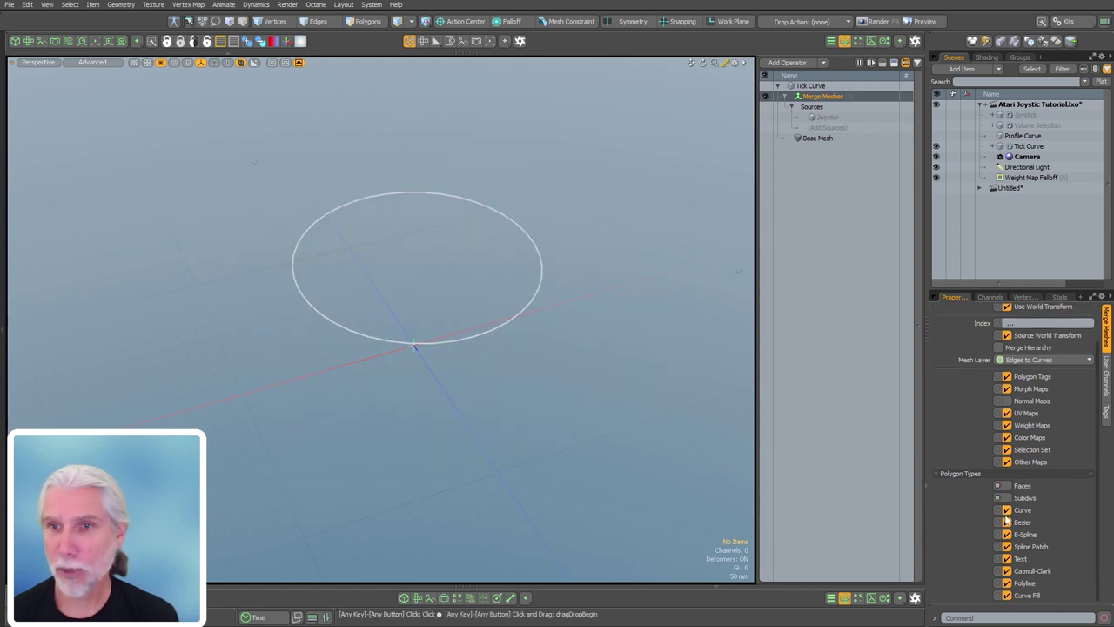
left_click(1007, 583)
left_click(1007, 595)
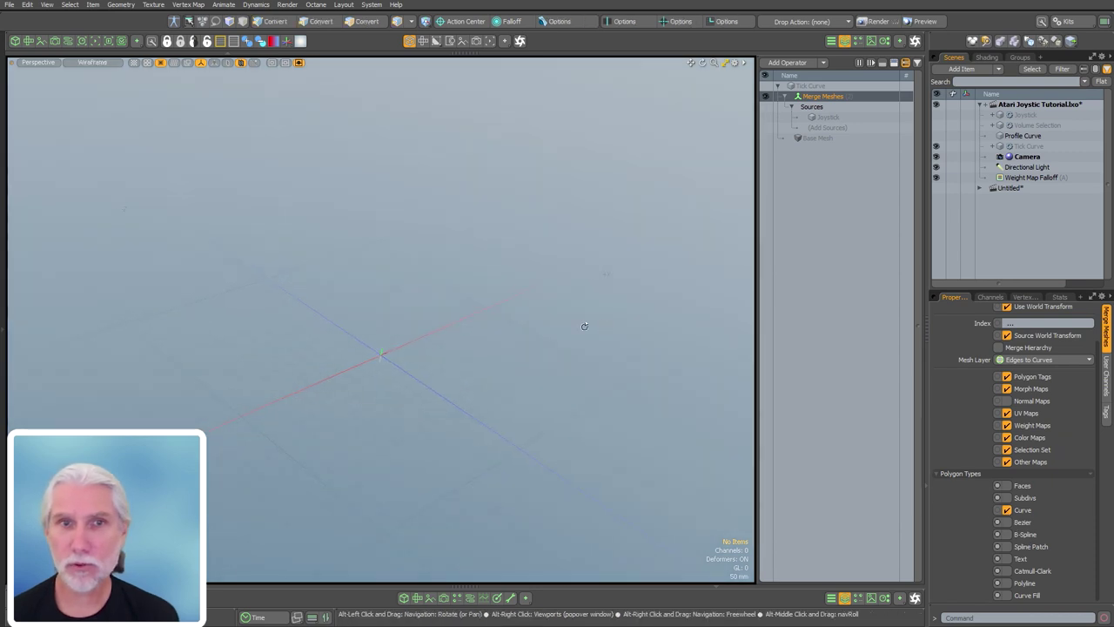
- Include the Polyline polygon type in the Tick Curve's Merge Meshes operation
left_click(1030, 587)
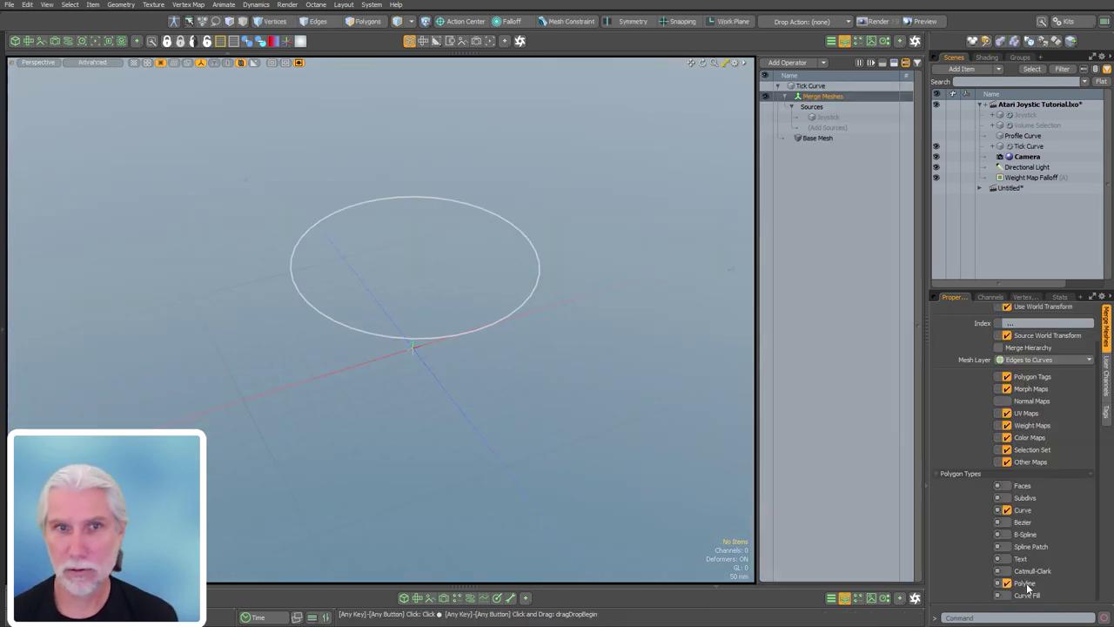
left_click(1030, 586)
left_click(1026, 585)
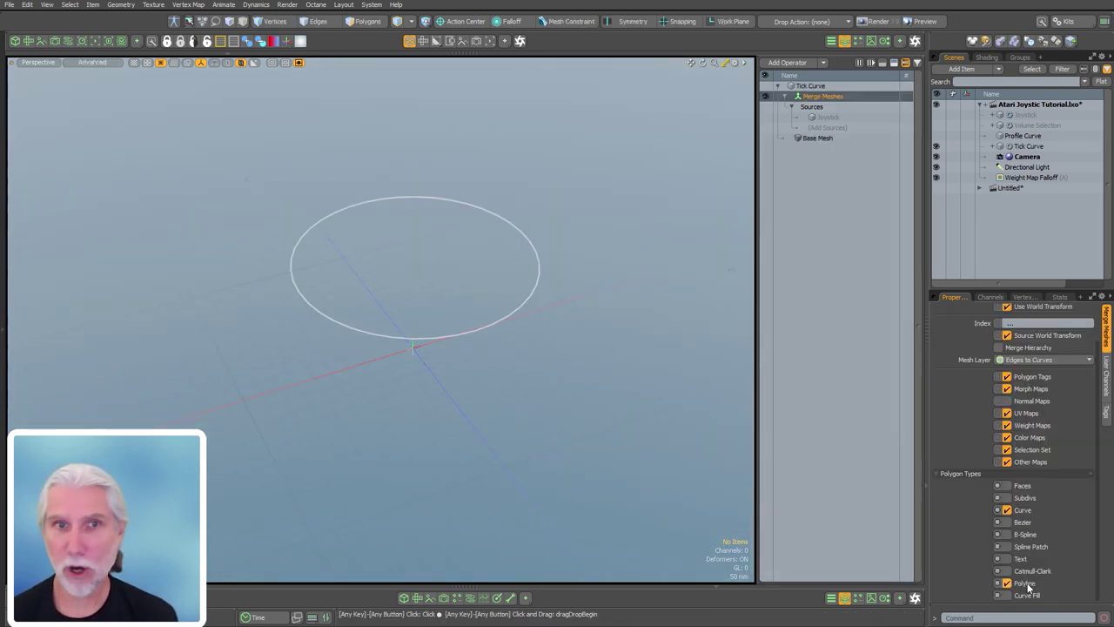
- Set the curve type of the Joystick mesh's Edges to Curves operation to Spline Curve
left_click(1027, 112)
left_click(832, 475)
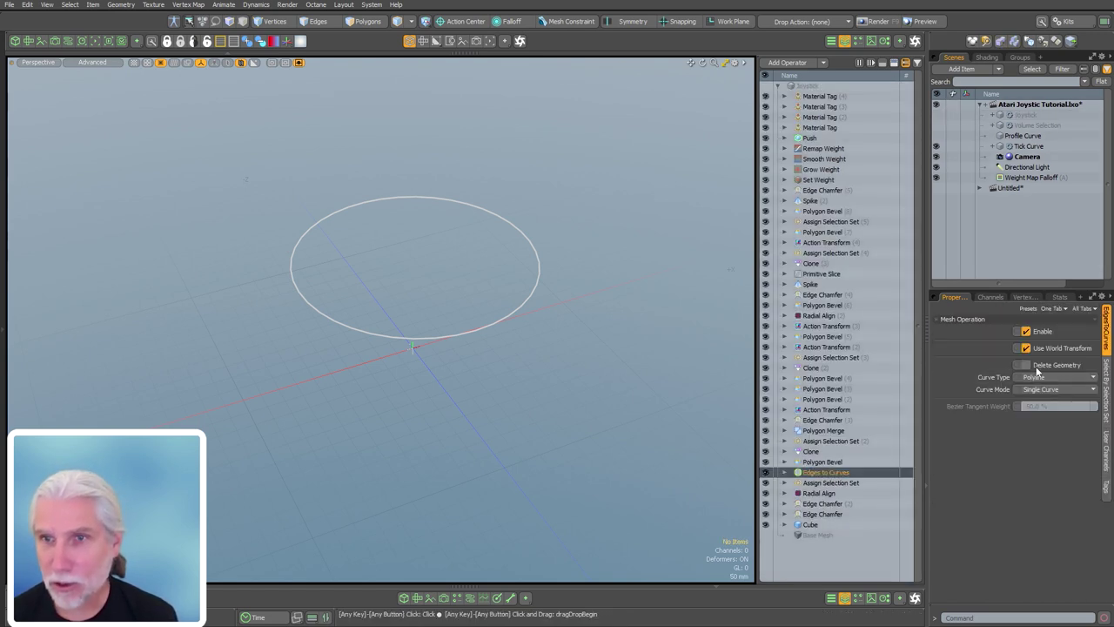
left_click(1084, 391)
left_click(1082, 376)
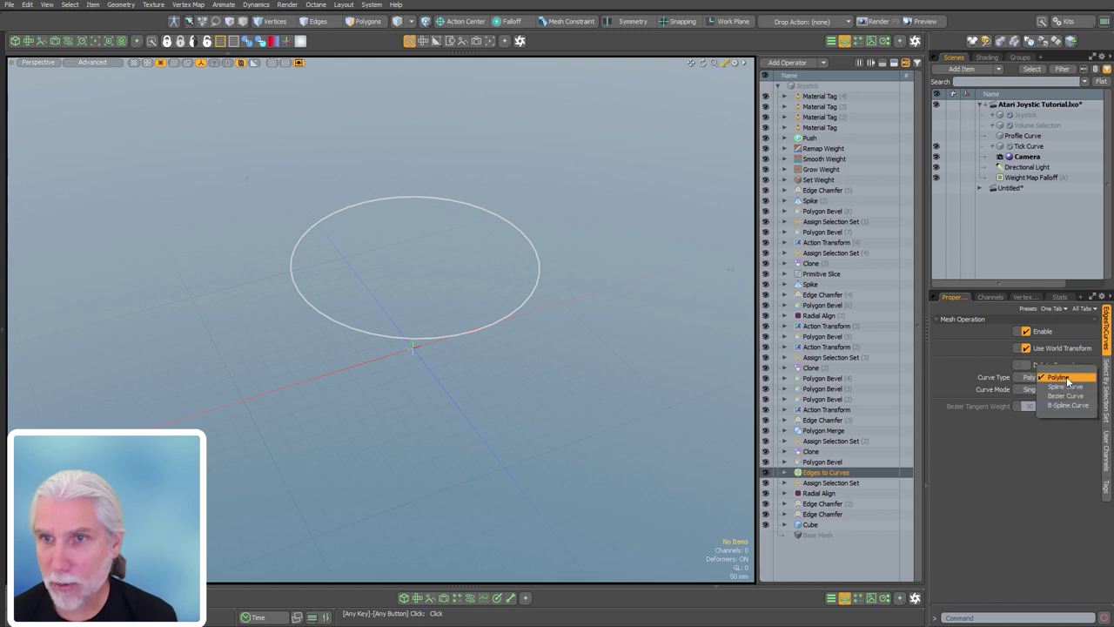
left_click(1087, 393)
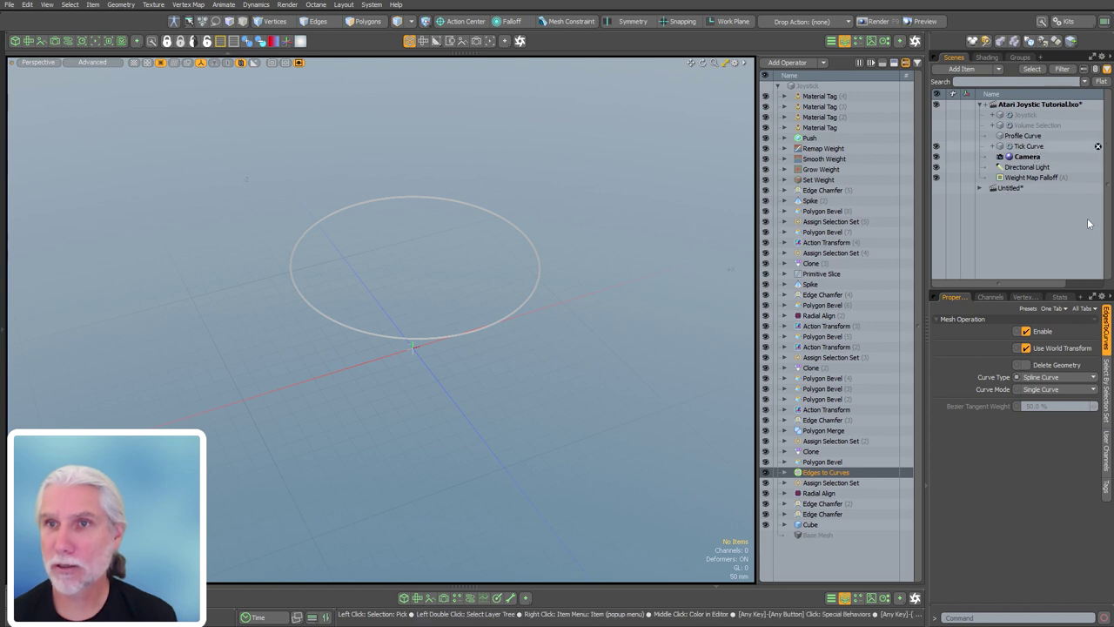
- Exclude the Polyline polygon type from the Tick Curve's Merge Meshes operation
left_click(1027, 145)
left_click(822, 96)
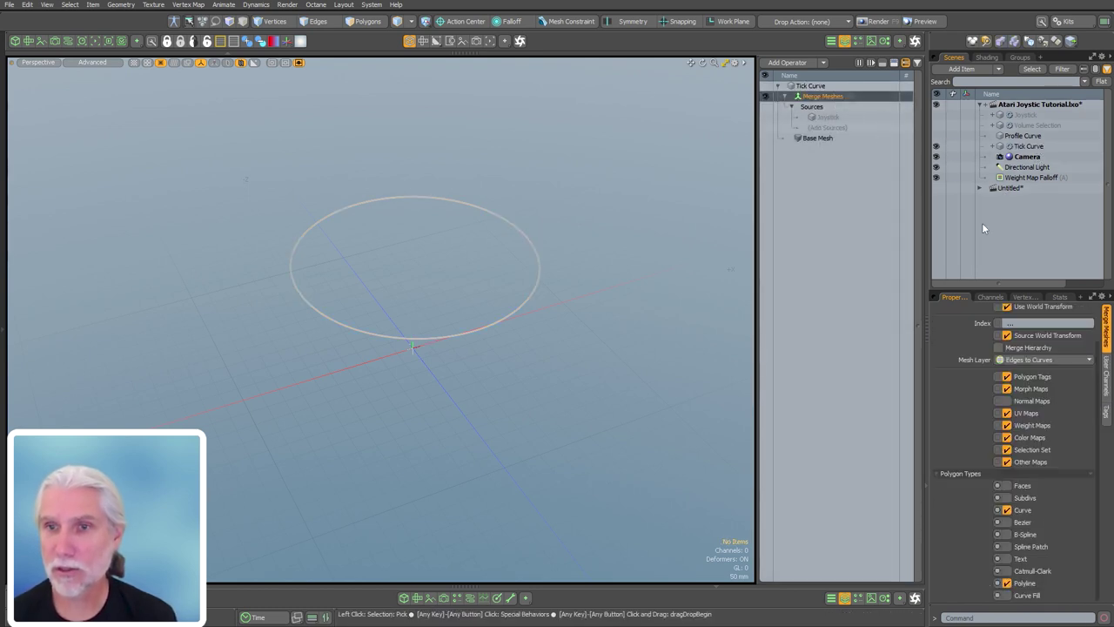
left_click(1032, 584)
- Select the circular curve as a polygon and examine how its points are distributed in wireframe shading
left_click_drag(597, 330, 585, 353, "alt")
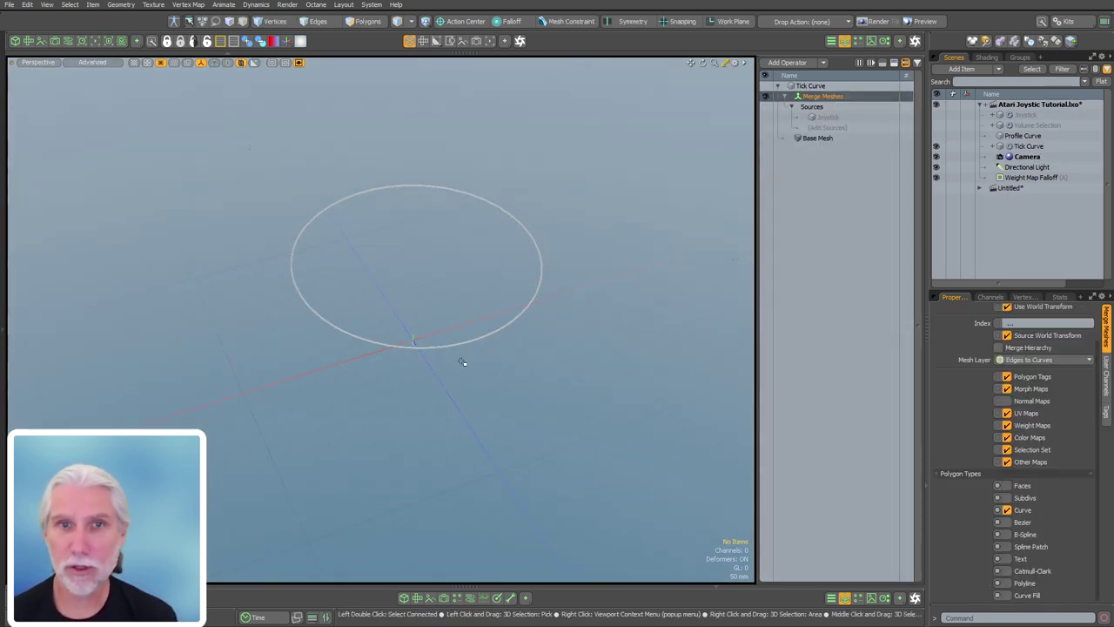
key("3")
left_click(461, 337)
left_click_drag(483, 374, 490, 379, "alt")
key("ctrl+2")
left_click(567, 422)
mouse_move(619, 448)
left_mouse_down("alt")
mouse_move(534, 453)
mouse_move(496, 405)
left_mouse_up("alt")
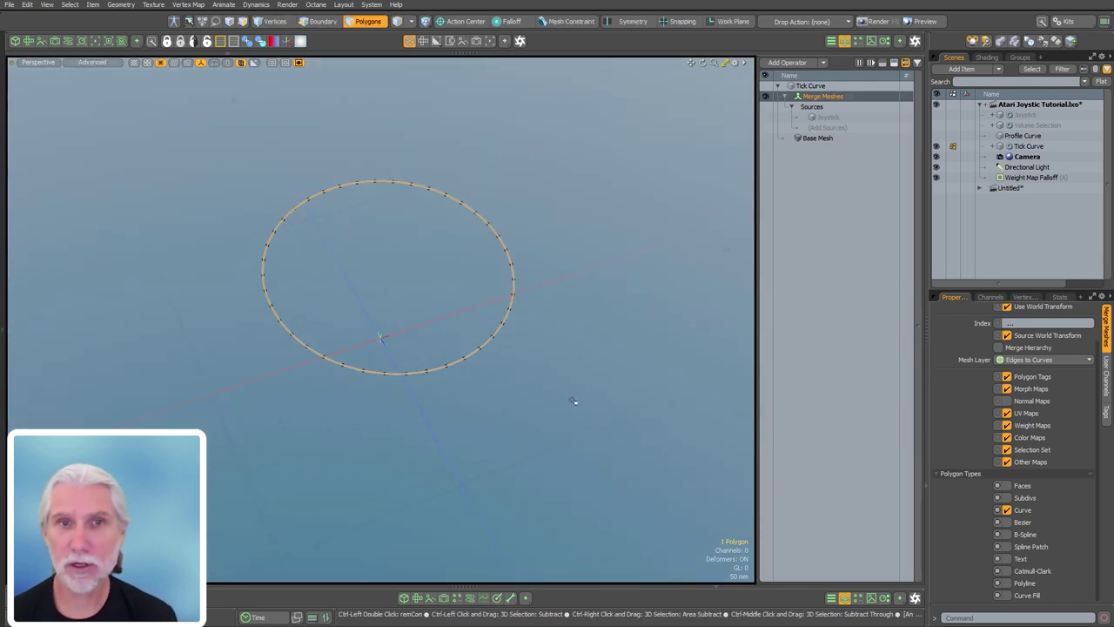
- Add a Curve Rebuild operation to the Tick Curve mesh with a point count of 8
left_click(832, 307)
type("nre")
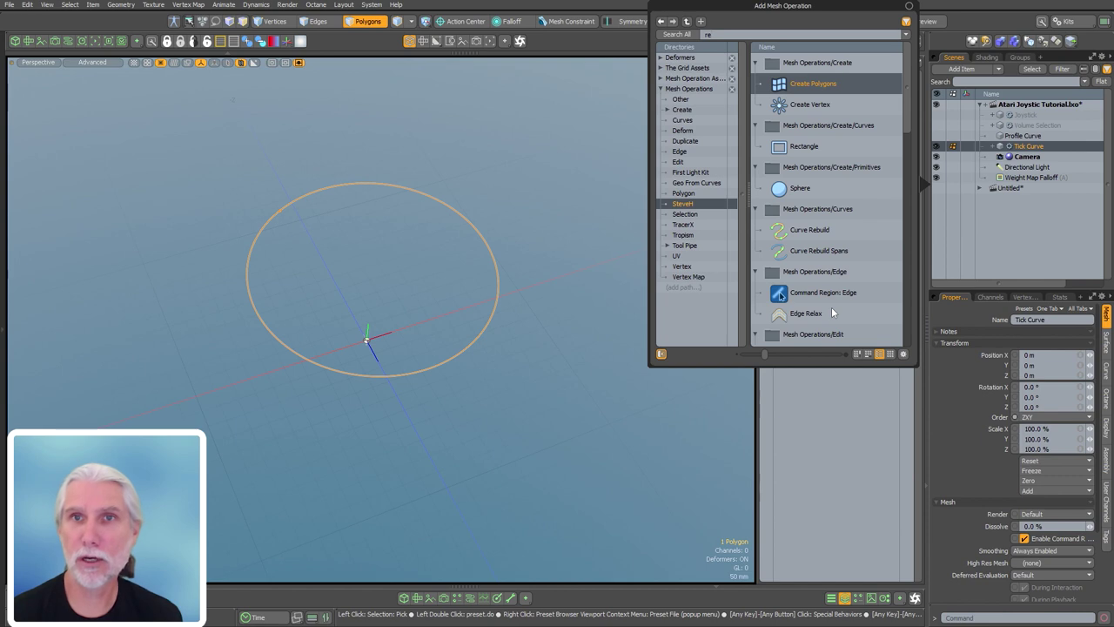
type("re")
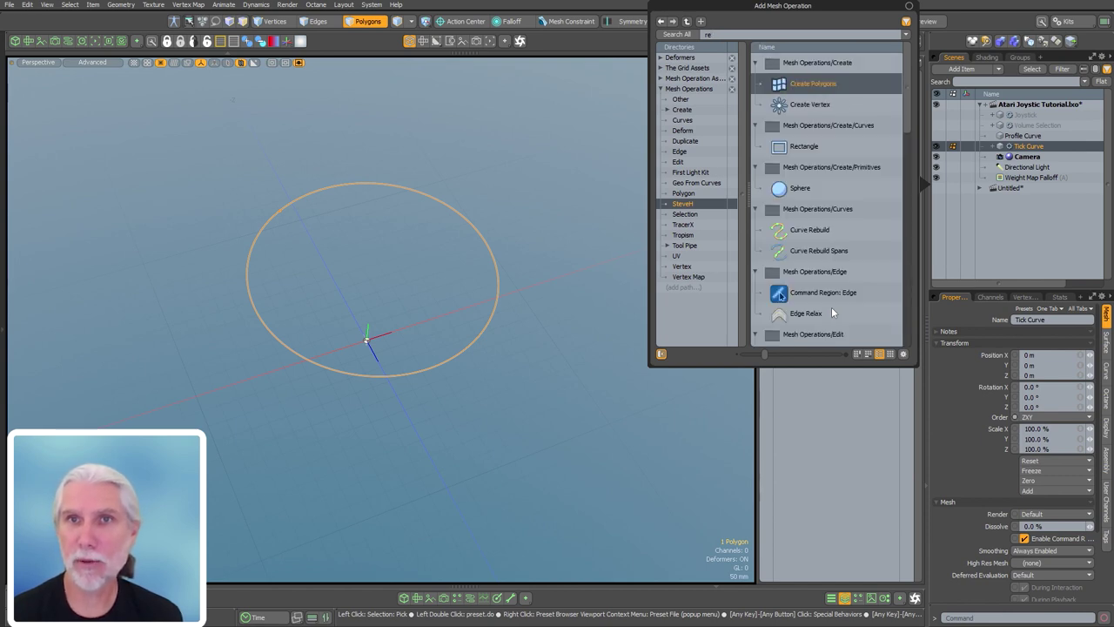
type("b")
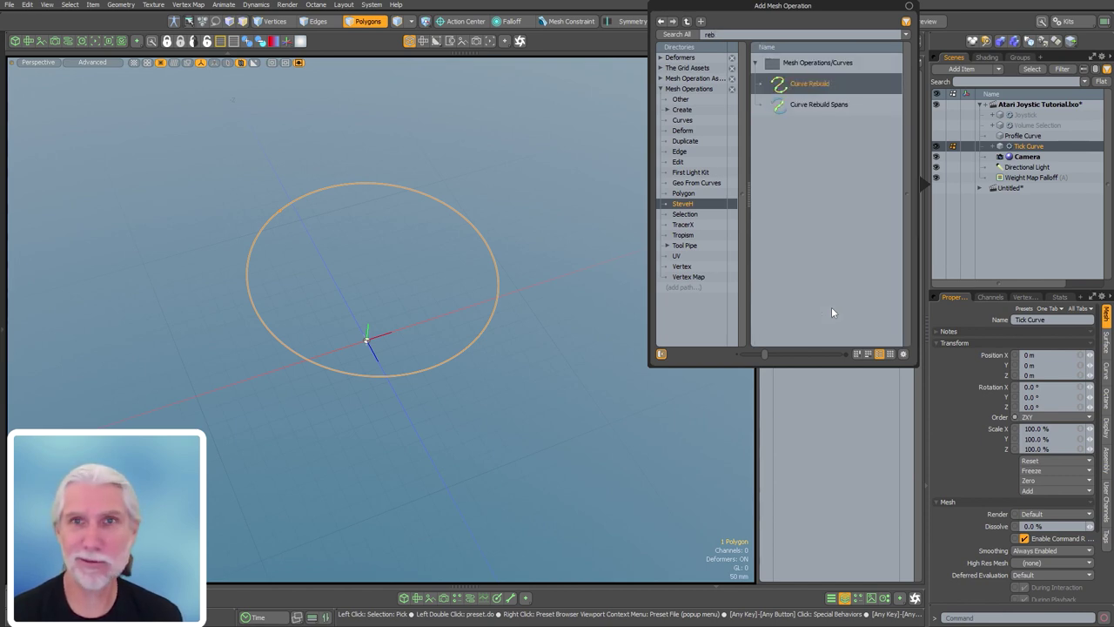
key("Return")
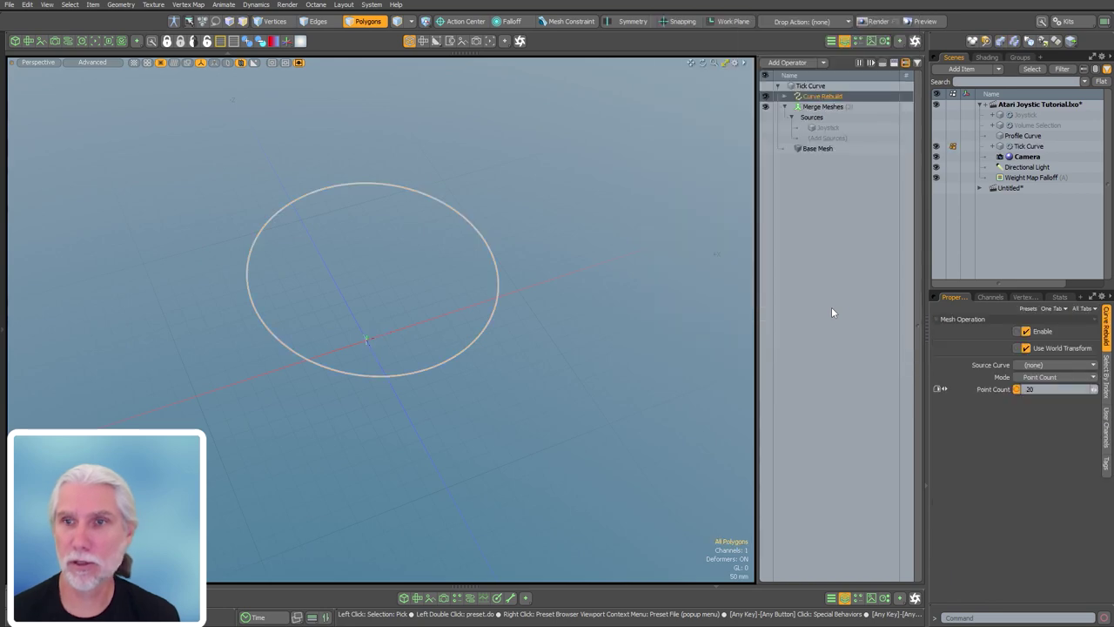
type("8")
key("Return")
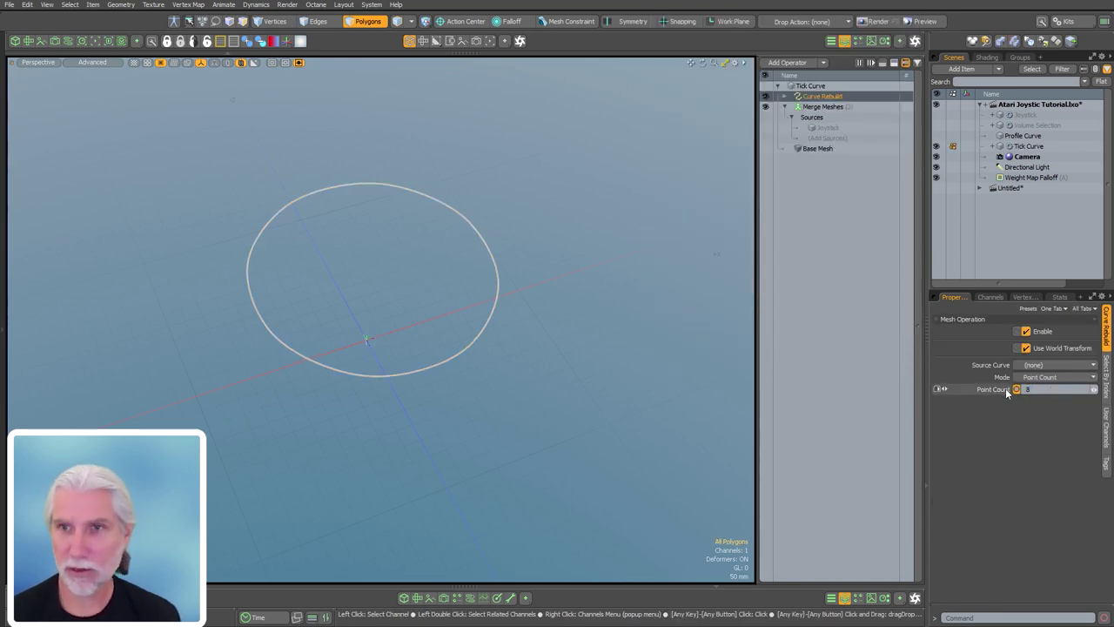
- Examine the vertex spacing of the rebuilt circle in wireframe shading and vertex mode
left_click_drag(532, 335, 544, 351, "alt")
key("ctrl+3")
left_click(653, 446)
left_click_drag(504, 435, 466, 462, "alt")
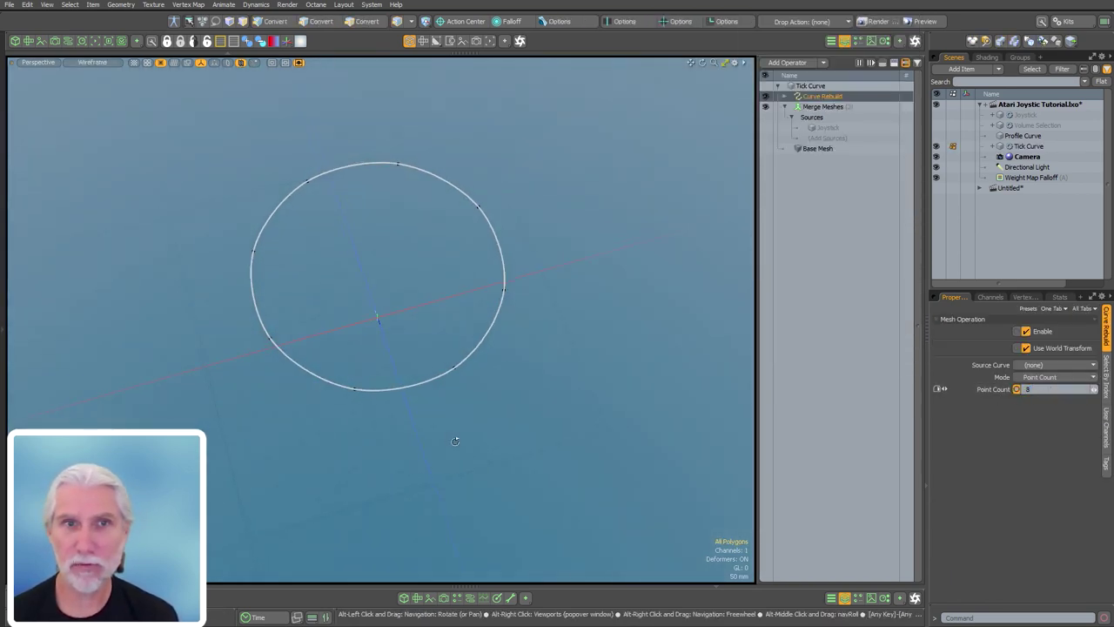
key("1")
right_click_drag(587, 115, 199, 436)
mouse_move(263, 465)
left_mouse_down("alt")
mouse_move(306, 472)
mouse_move(260, 486)
left_mouse_up("alt")
left_click(259, 486)
- Collapse the Merge Meshes operation and make the Joystick mesh visible again
left_click(785, 107)
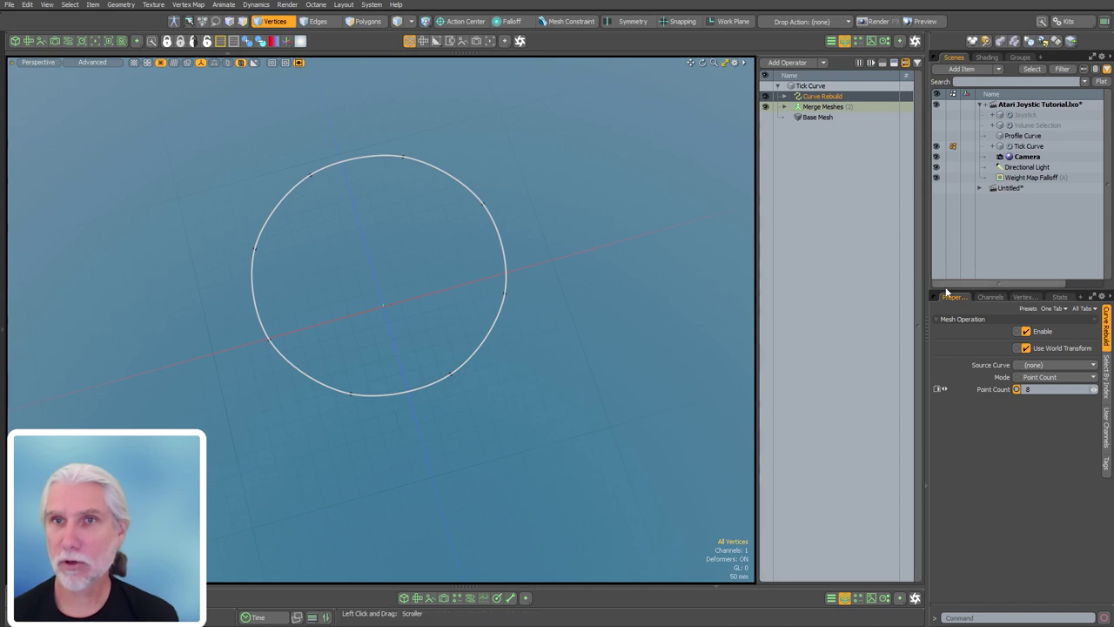
left_click(981, 105)
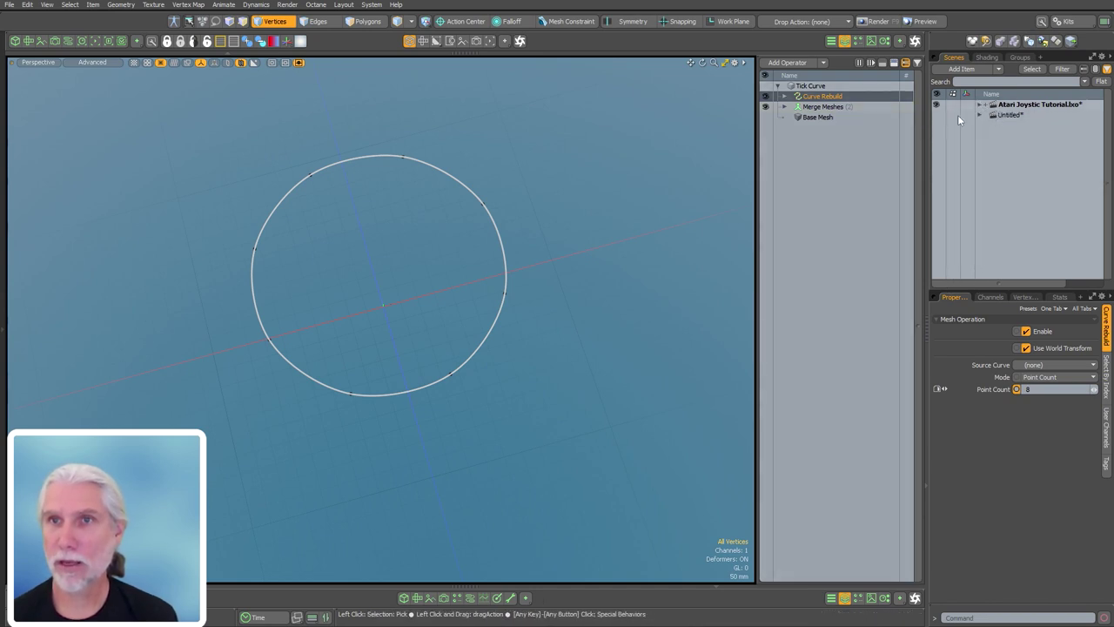
left_click(980, 105)
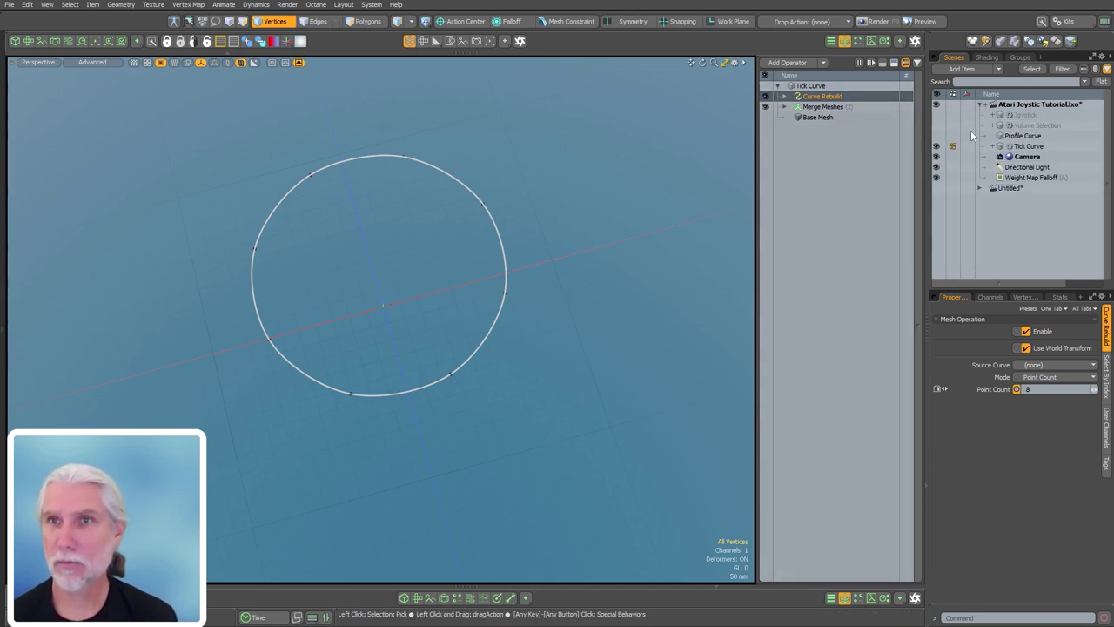
left_click(939, 115)
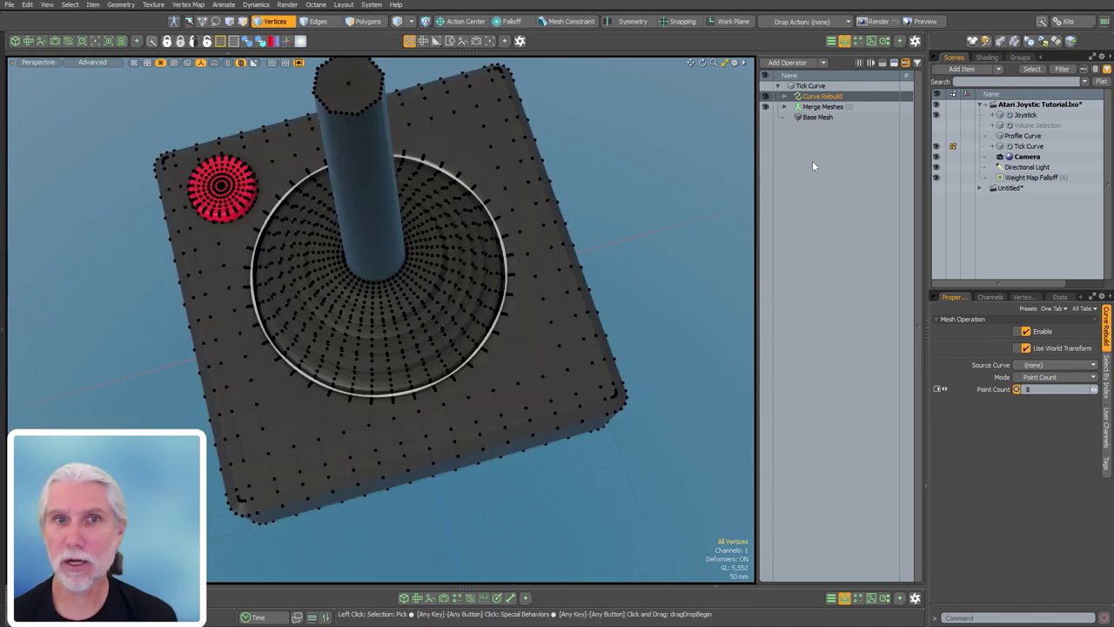
- Set the Curve Rebuild point count to 12
left_click_drag(487, 339, 610, 286, "alt")
scroll(510, 341, "down", 3)
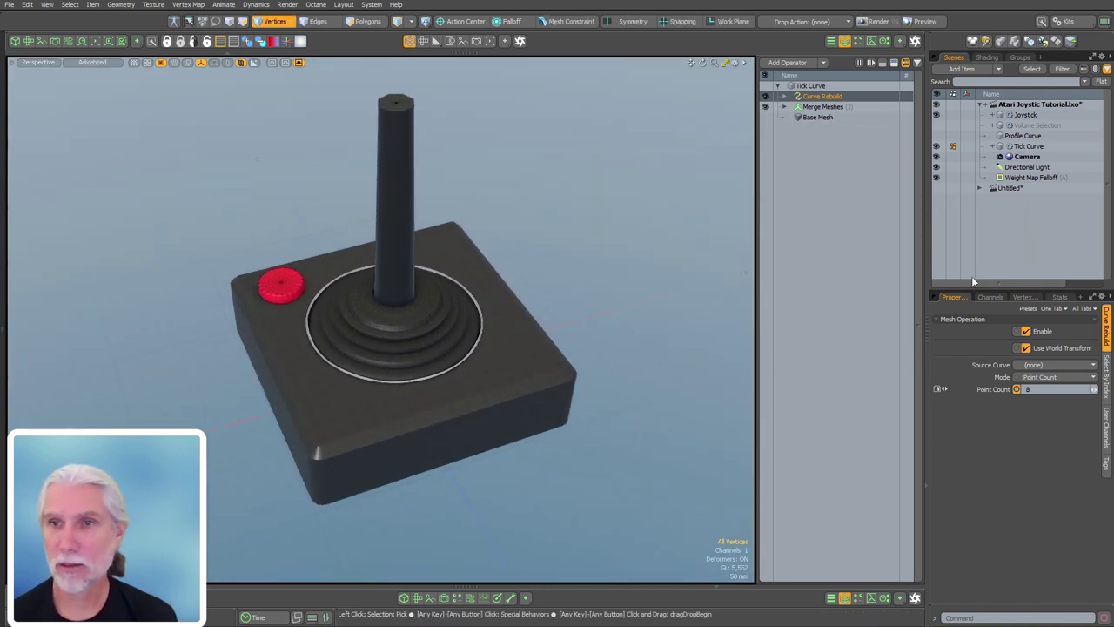
left_click_drag(1042, 389, 999, 407)
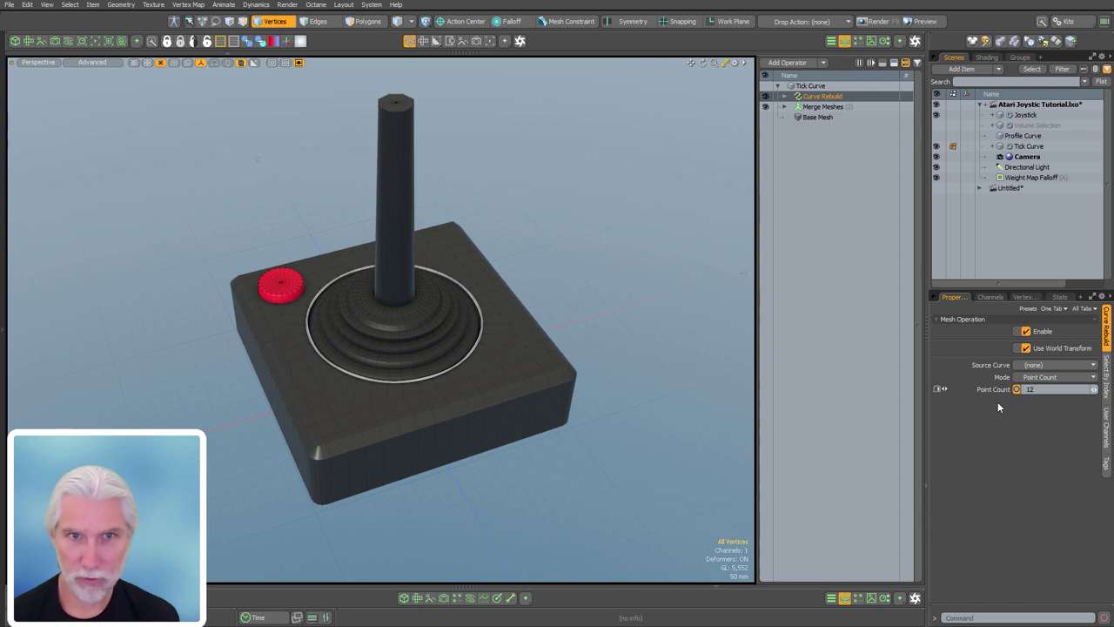
left_click_drag(452, 349, 458, 395, "alt")
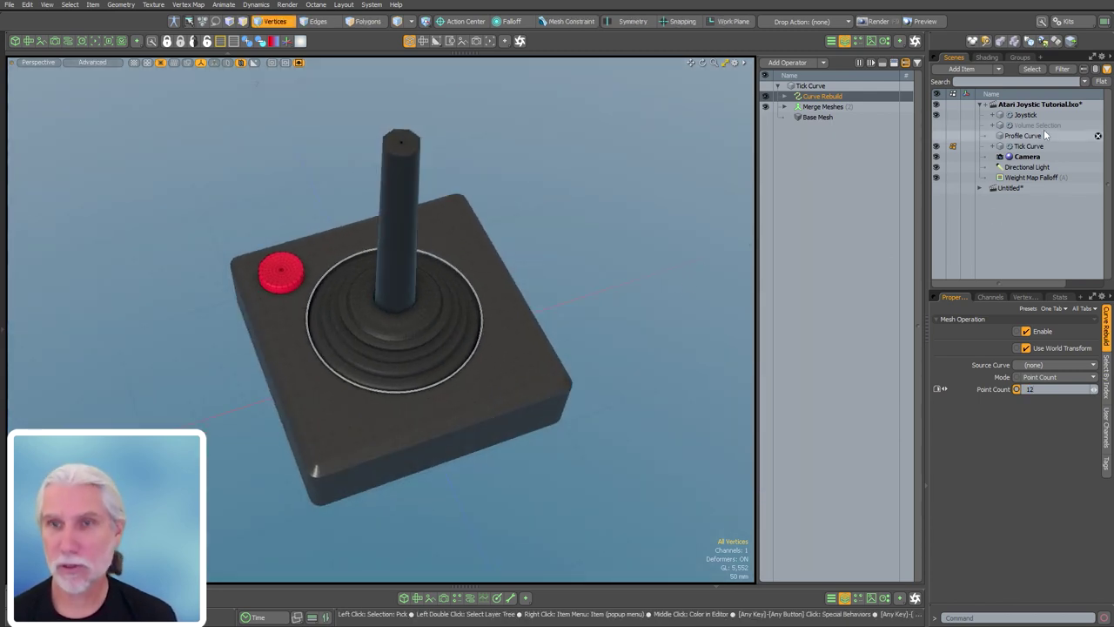
- Add a new mesh item to the scene and name it "Tick"
key("n")
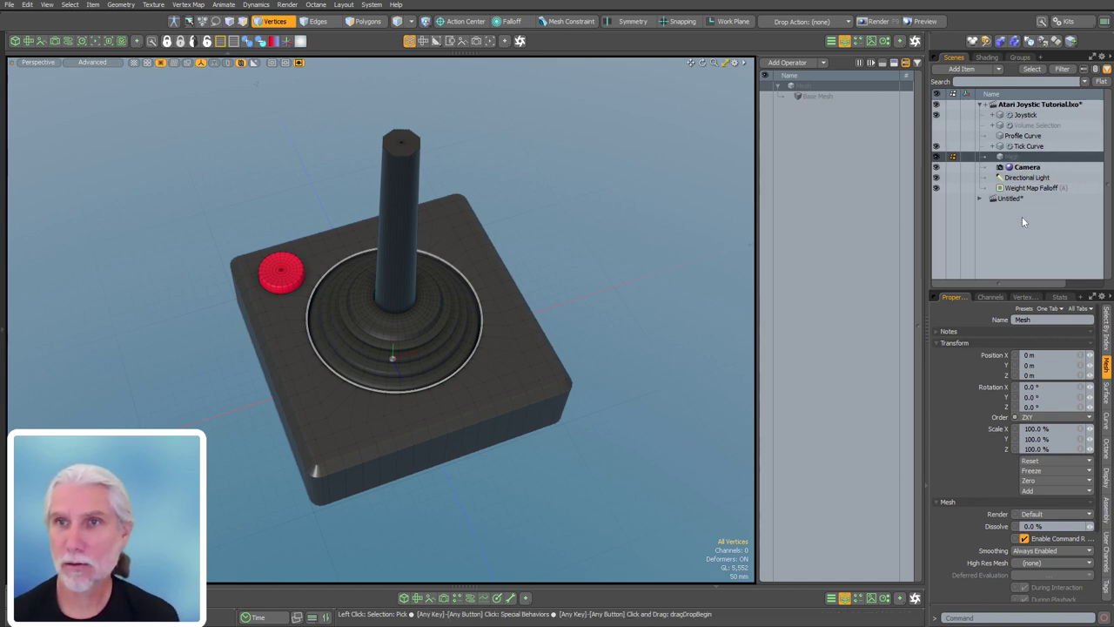
key("F2")
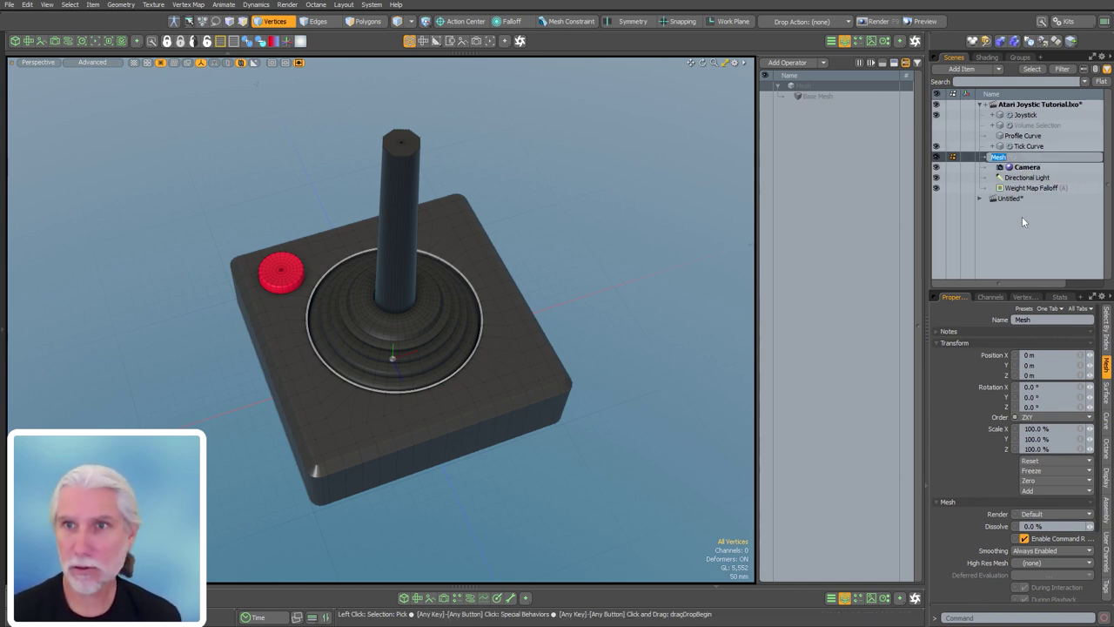
type("Tick")
key("Return")
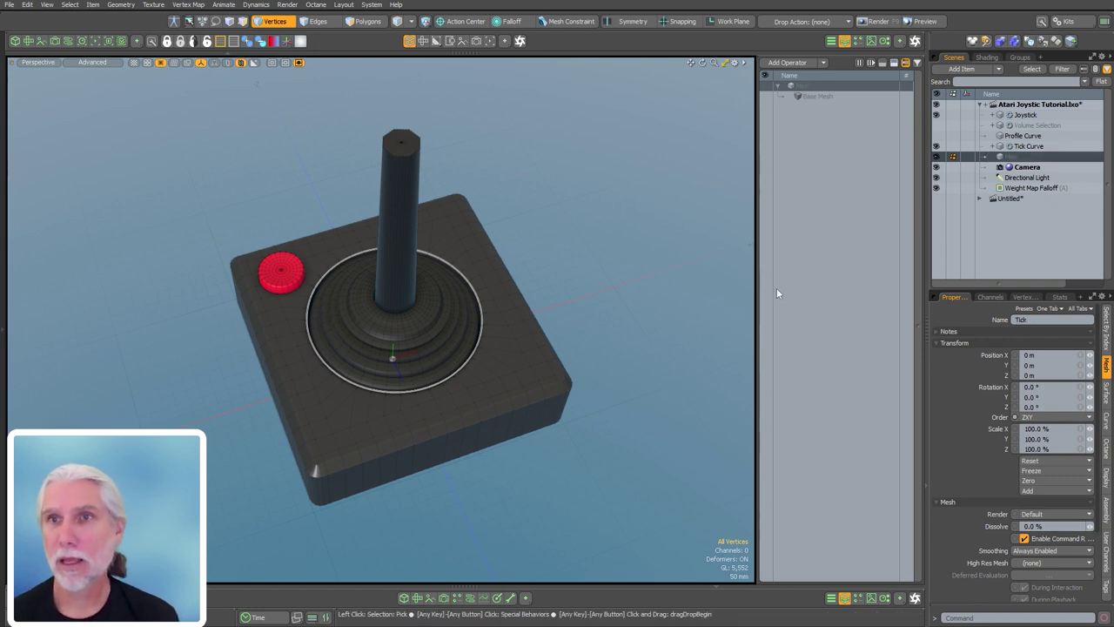
- Add a Cube operation to the Tick mesh, sized 10 mm in X, 3 mm in Y and 10 mm in Z
type("ncube")
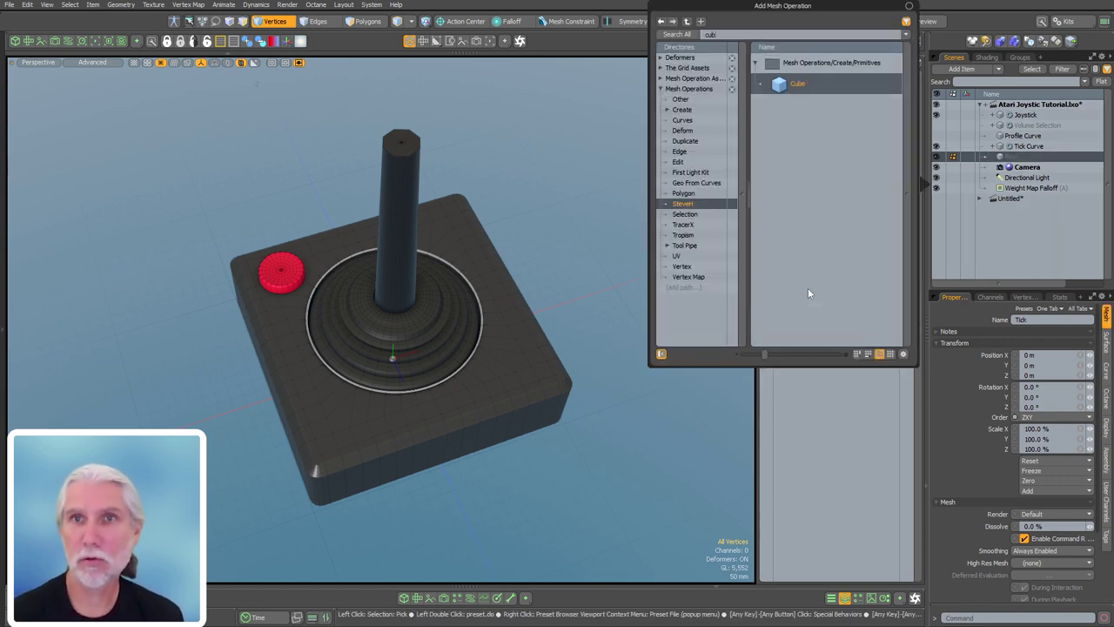
key("Return")
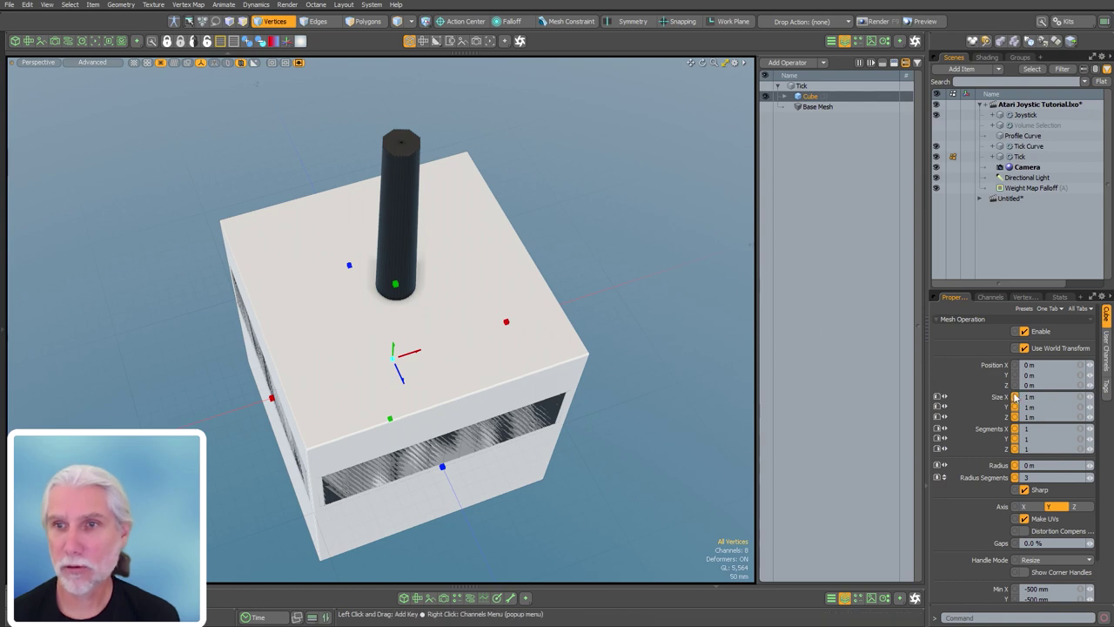
left_click(1044, 395)
type("10mm")
key("Tab")
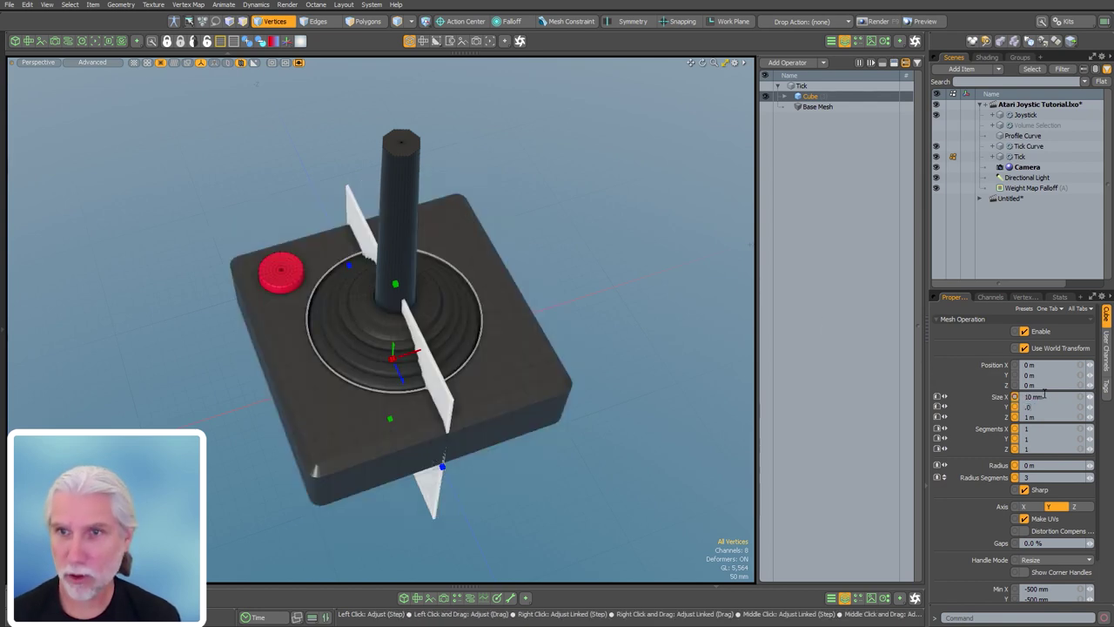
type(".003")
key("Tab")
type(".01")
- Isolate the Tick cube in the viewport, frame it for inspection, and end the isolation
key("ctrl+3")
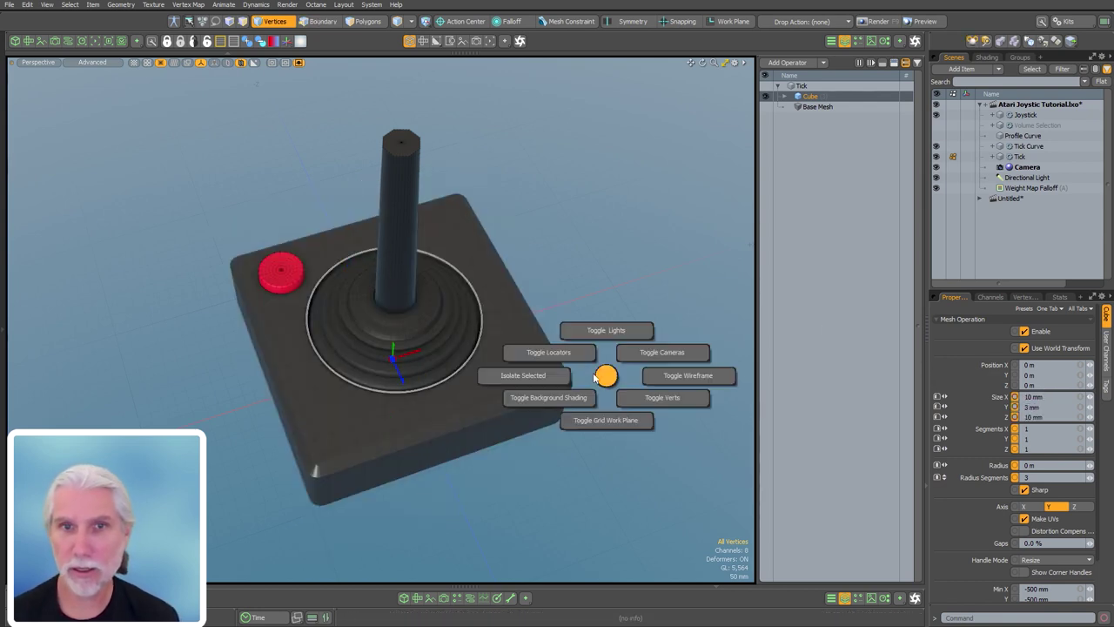
left_click(525, 376)
key("shift+a")
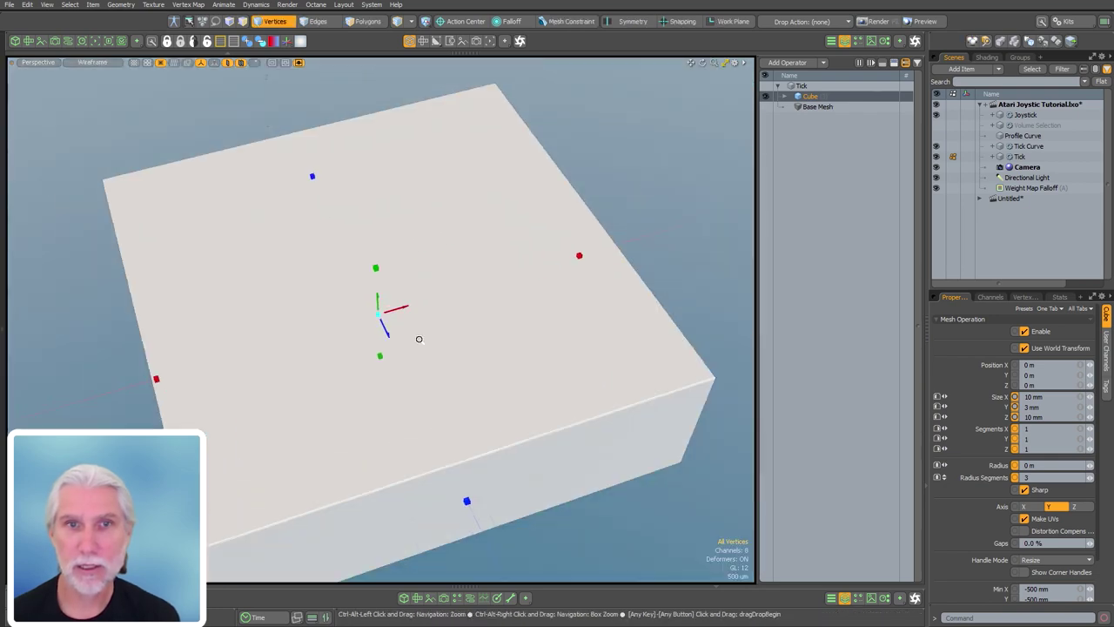
key("ctrl+grave")
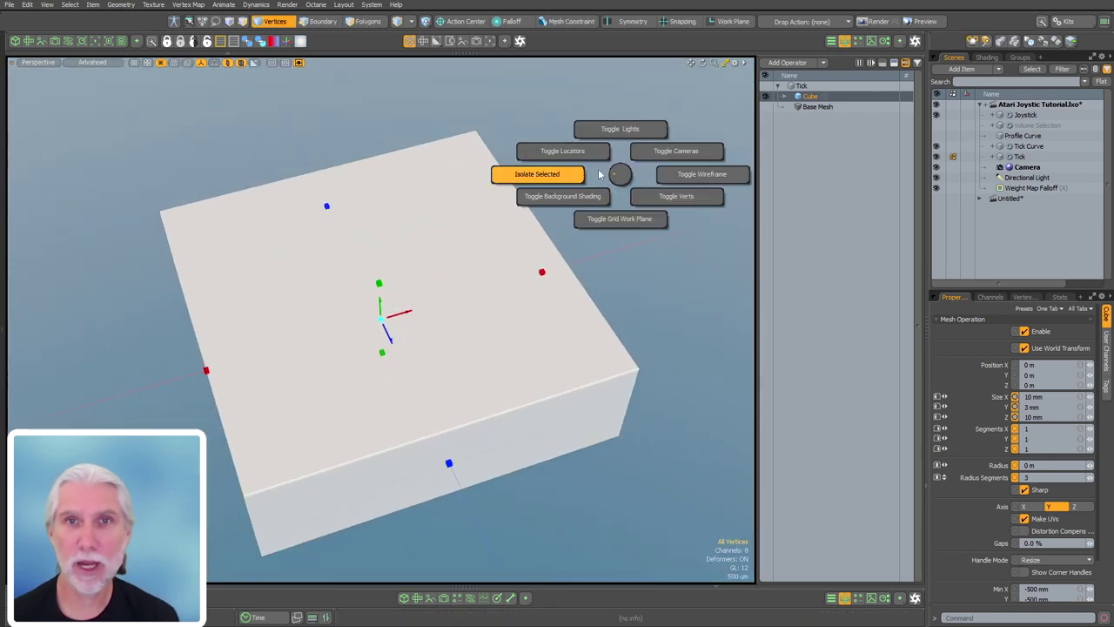
left_click(575, 175)
left_click_drag(611, 194, 535, 238, "ctrl+alt")
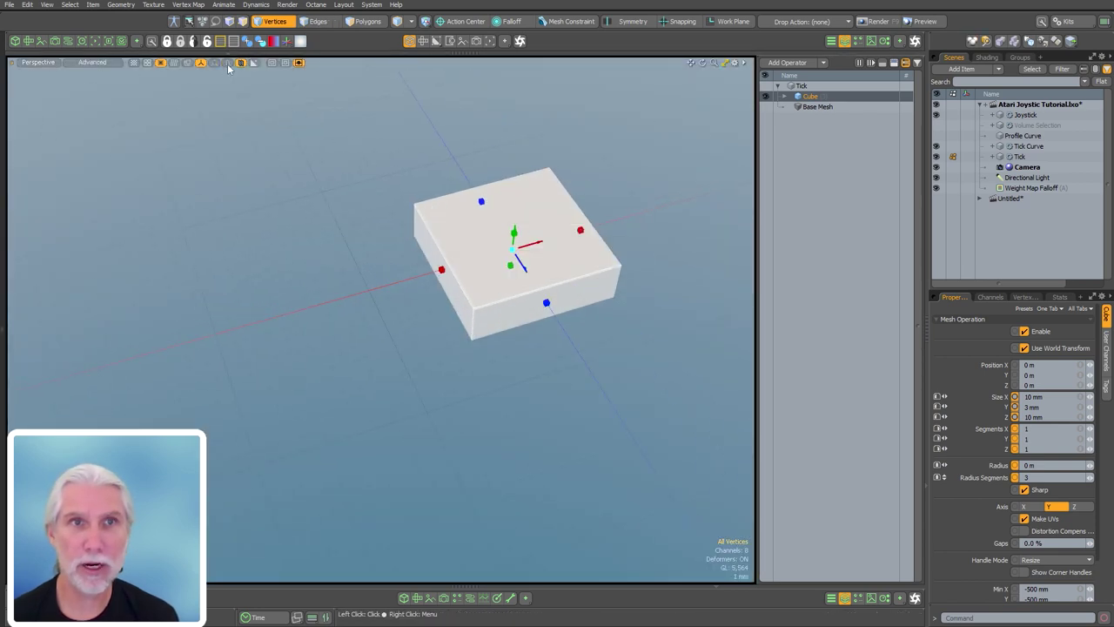
- Toggle viewport isolation on and off, reframe the whole joystick, and bring up the viewport display toggles
left_click_drag(444, 297, 197, 316, "ctrl+alt")
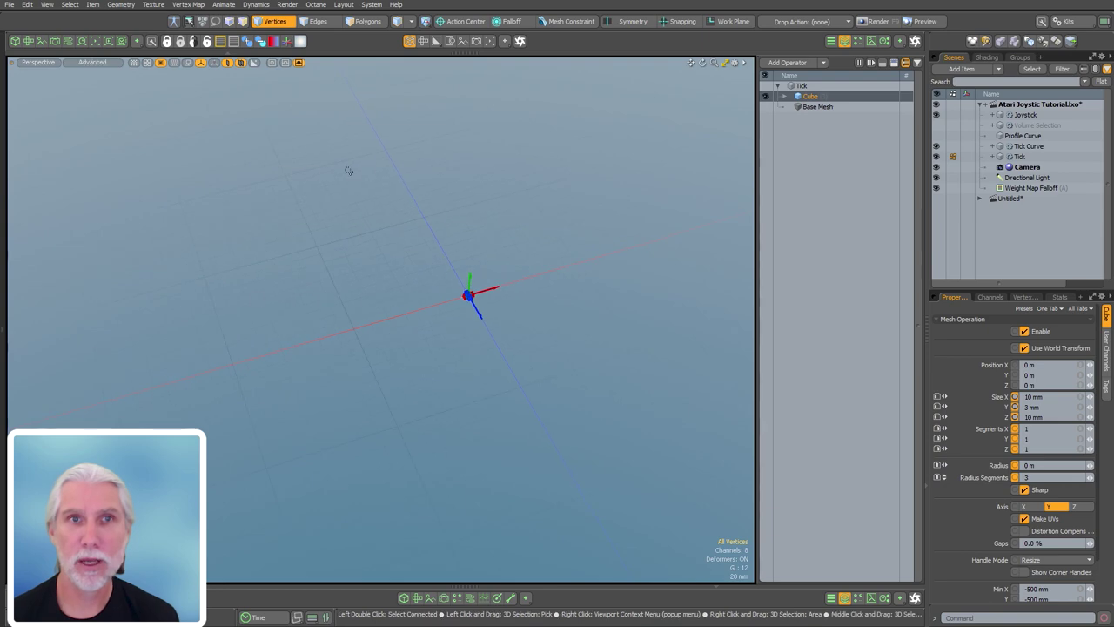
left_click(228, 65)
left_click(228, 64)
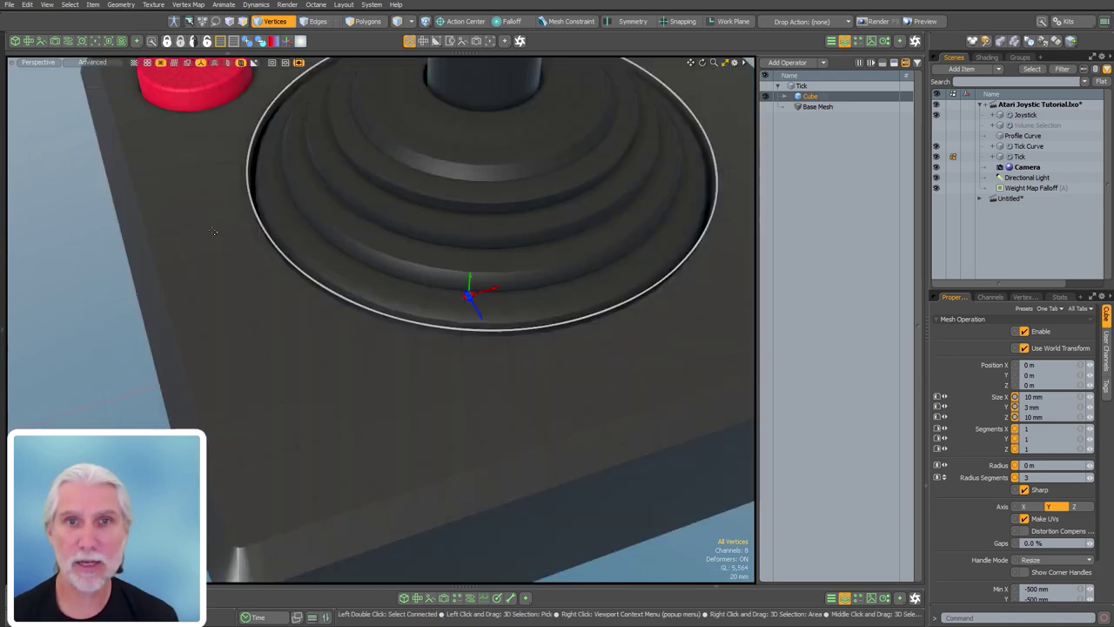
left_click_drag(476, 283, 419, 355, "ctrl+alt")
left_click_drag(420, 355, 452, 391, "alt")
left_click_drag(452, 392, 416, 366, "ctrl+alt")
mouse_move(416, 366)
left_mouse_down("alt+shift")
mouse_move(418, 377)
mouse_move(408, 365)
left_mouse_up("alt+shift")
key("ctrl+3")
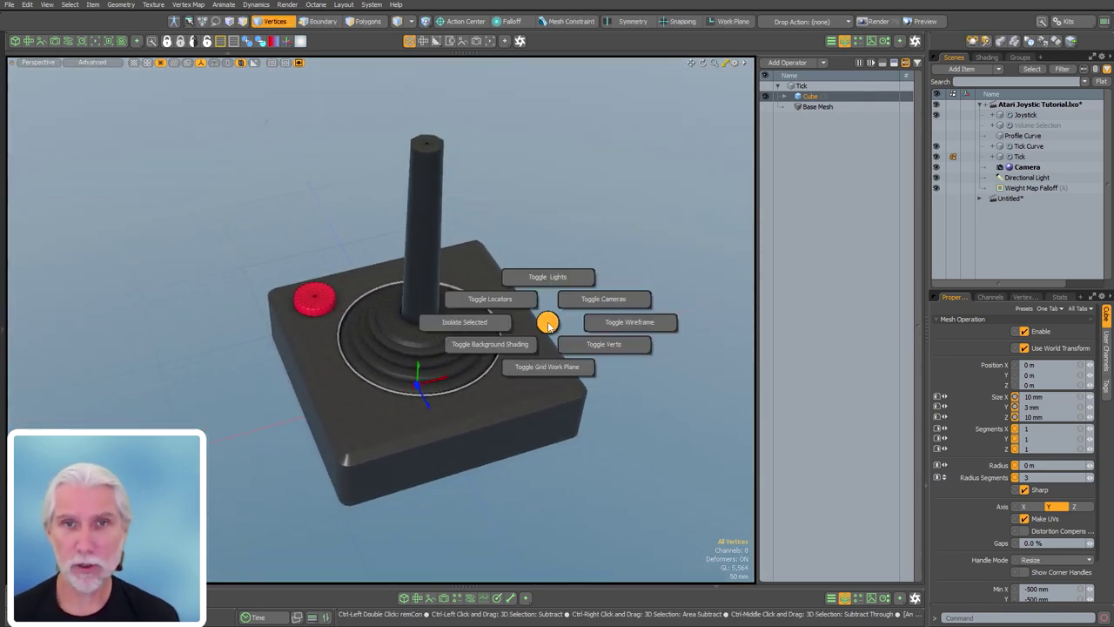
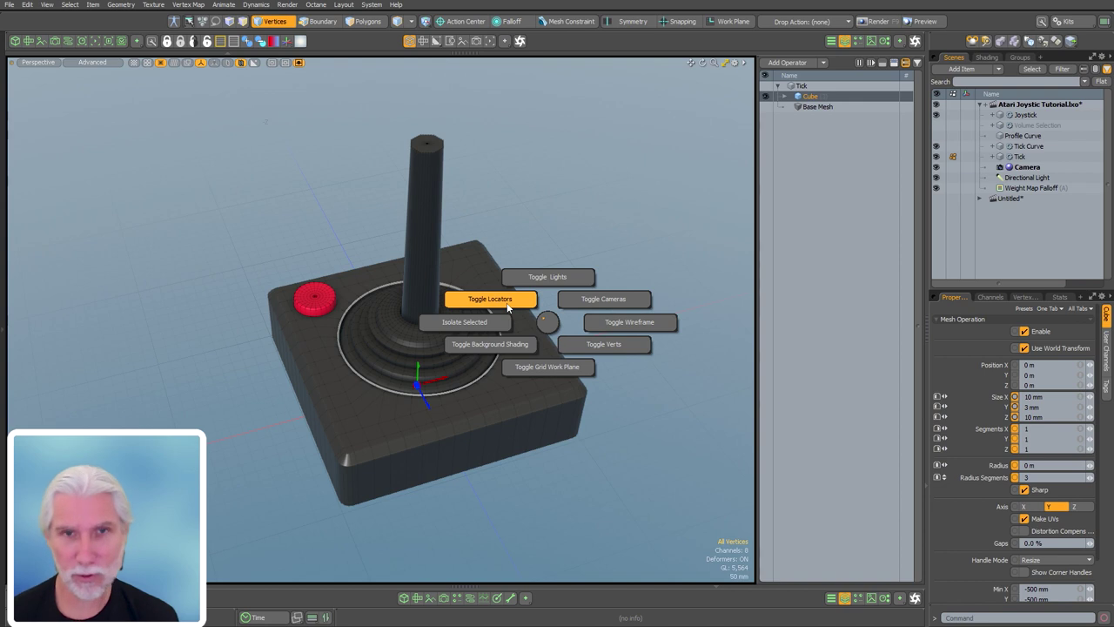
- Set the Tick cube's X and Z sizes to 20 mm
left_click(476, 330)
key("ctrl+3")
left_click(468, 331)
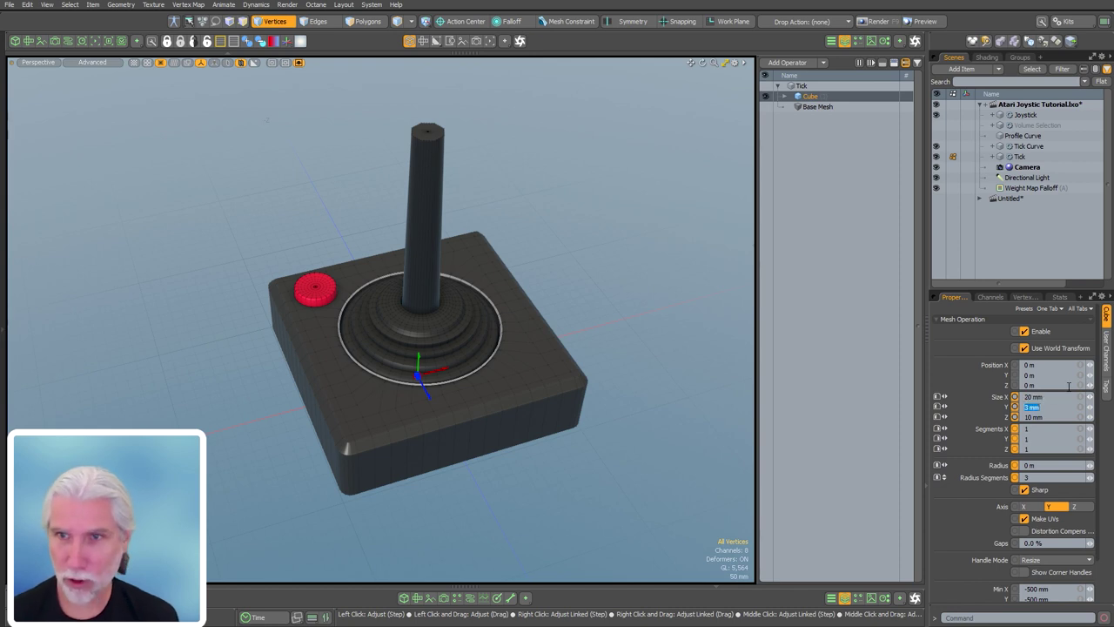
key("Tab")
type(".0")
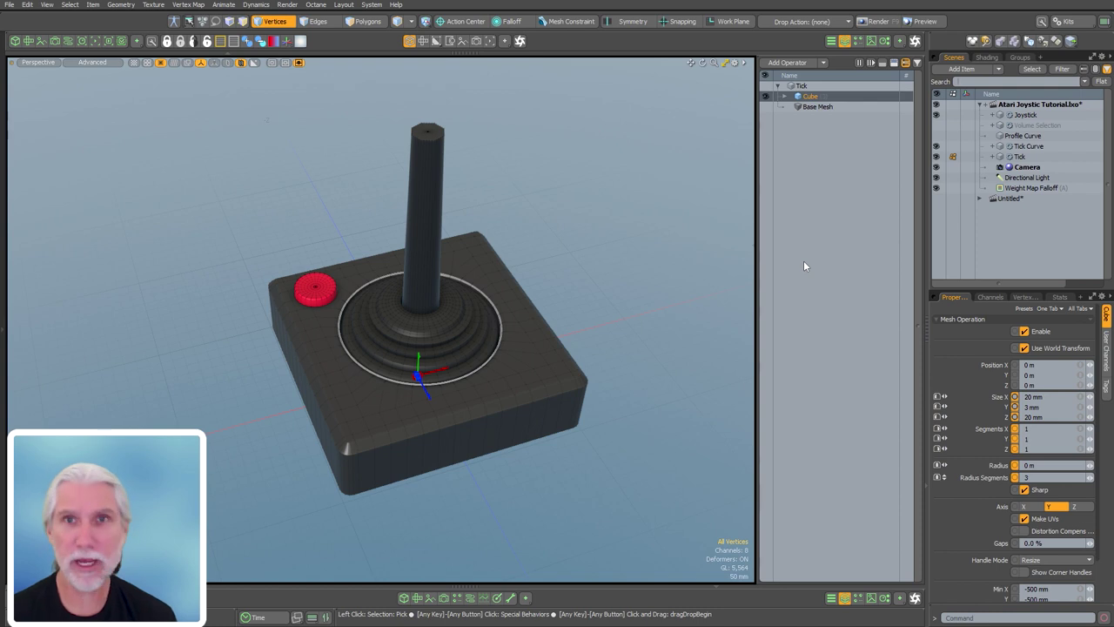
- Search the mesh operations for "clone" and add a Particle Clone operation to the Tick mesh
double_click(844, 327)
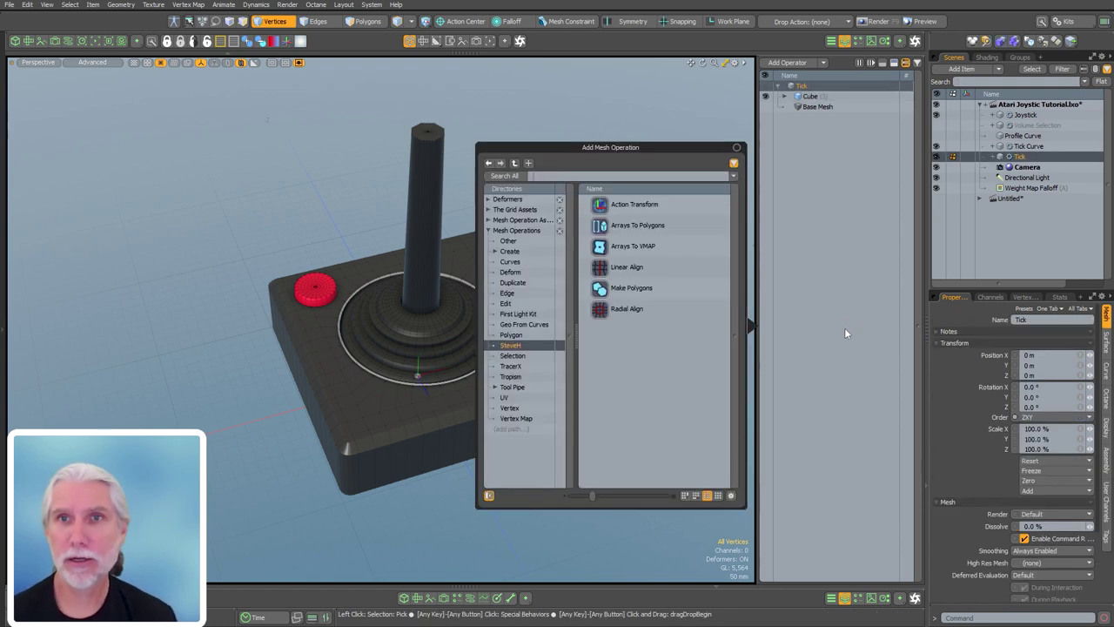
type("clon")
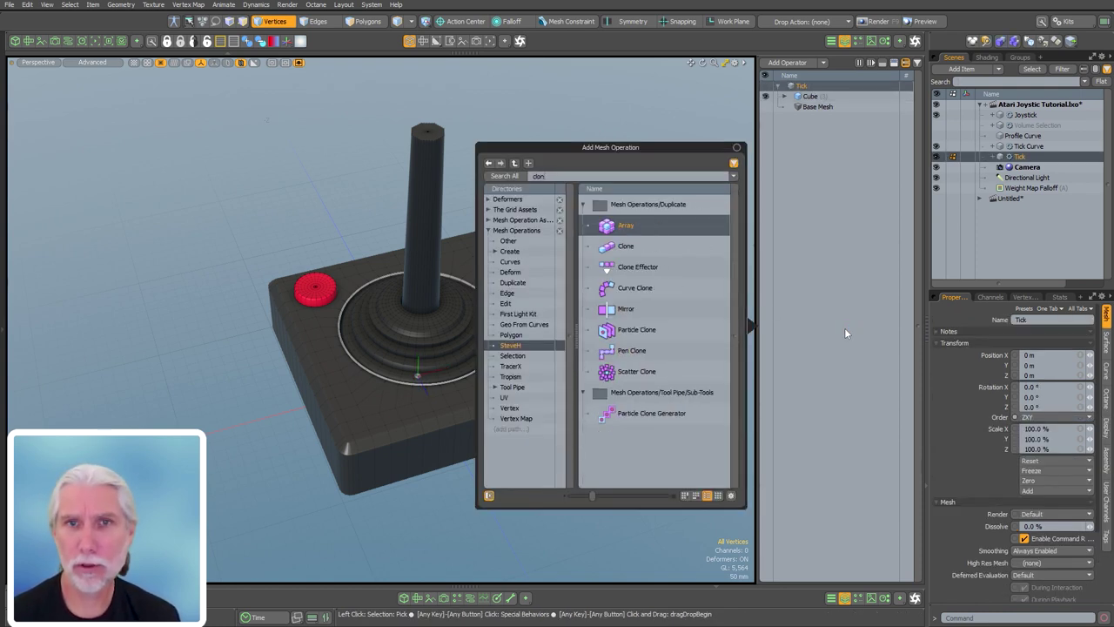
type("point clon")
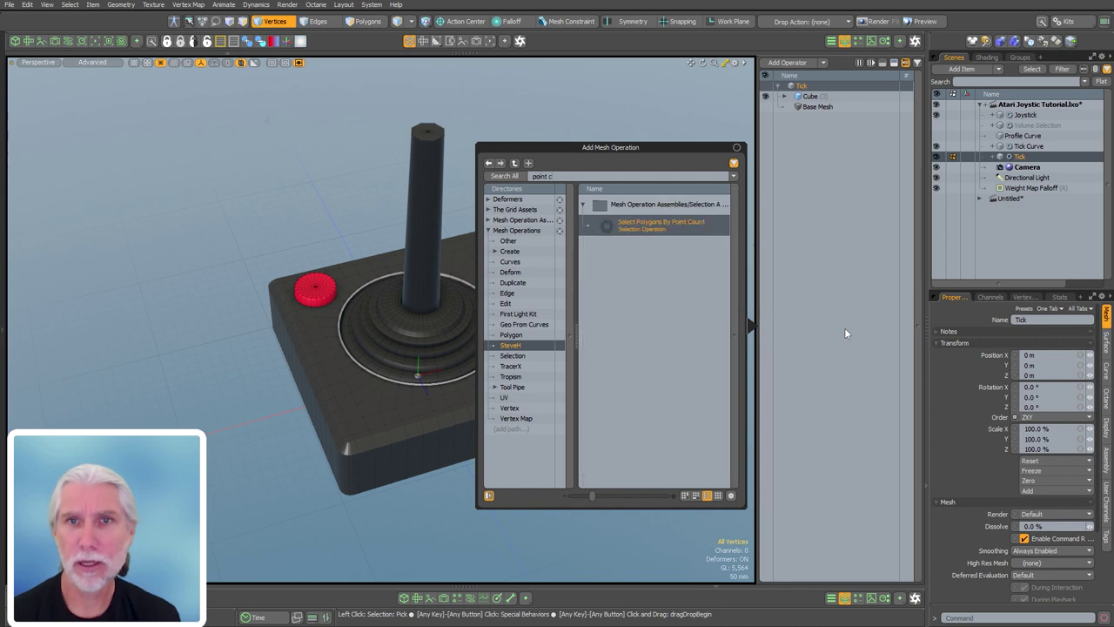
key("BackSpace")
key("BackSpace")
key("BackSpace")
key("BackSpace")
key("BackSpace")
key("BackSpace")
key("BackSpace")
key("BackSpace")
key("BackSpace")
key("BackSpace")
type("point")
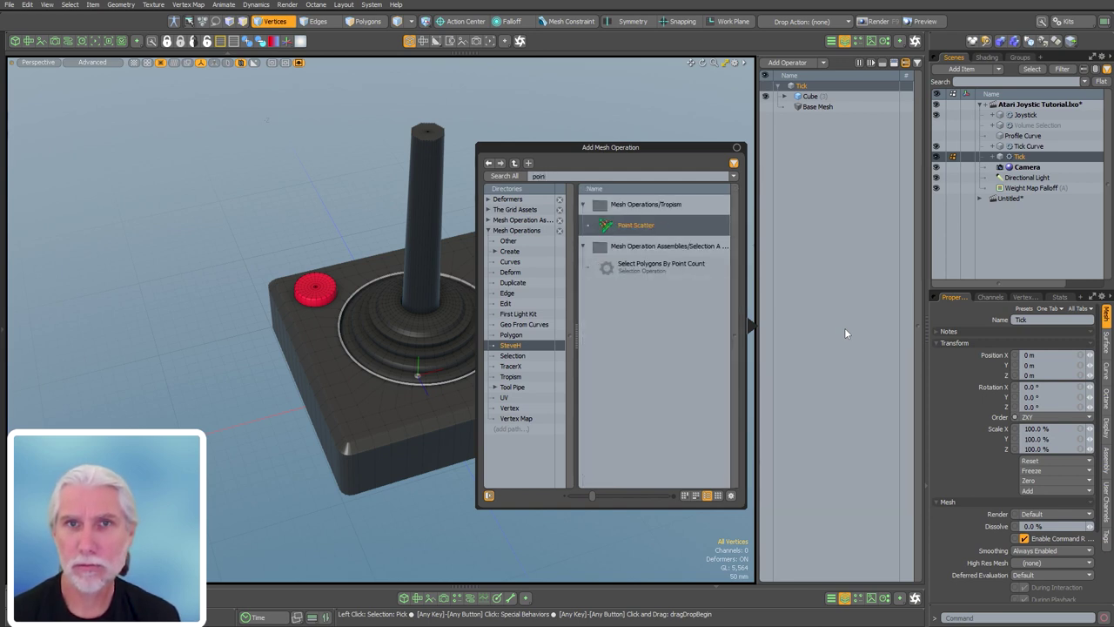
key("BackSpace")
key("BackSpace")
key("BackSpace")
key("BackSpace")
key("BackSpace")
type("clone")
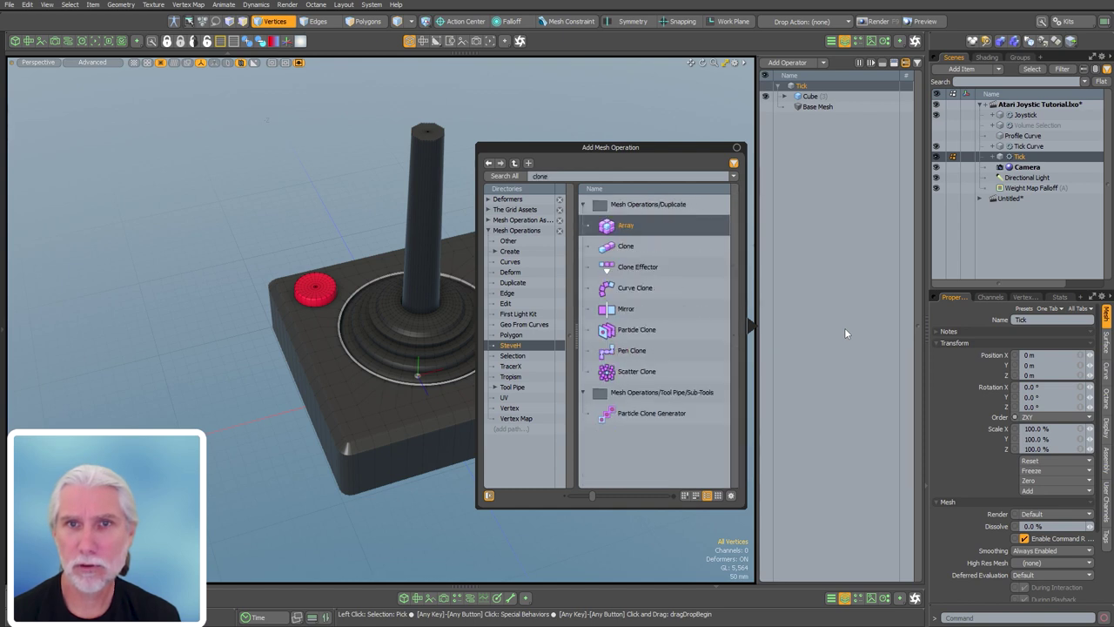
double_click(633, 329)
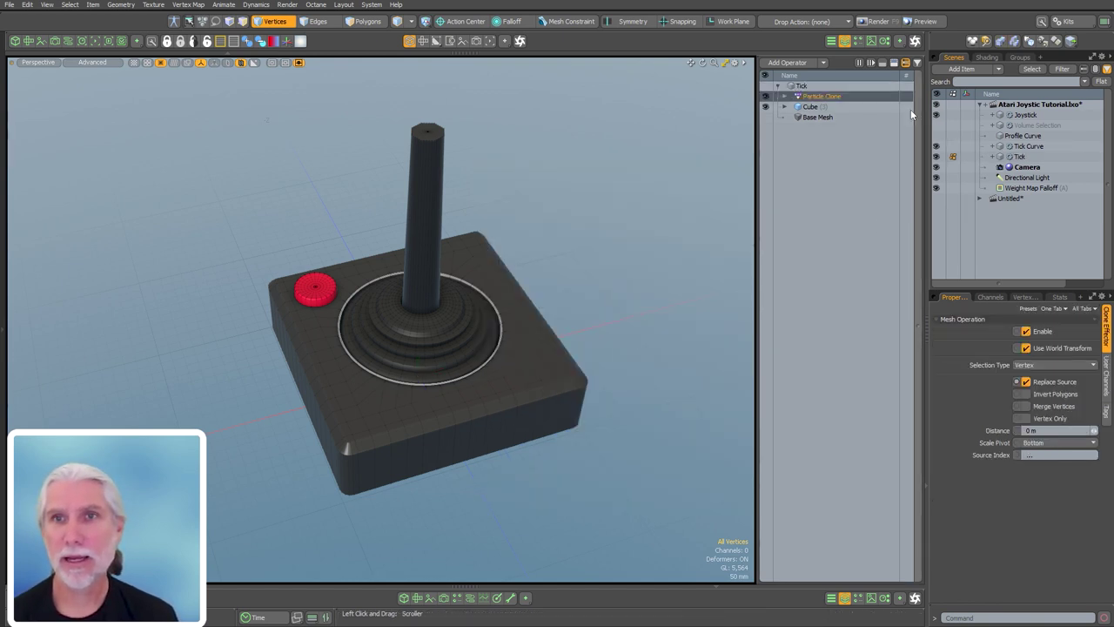
- Assign the Tick Curve as the particle source of the Particle Clone Generator
left_click(786, 97)
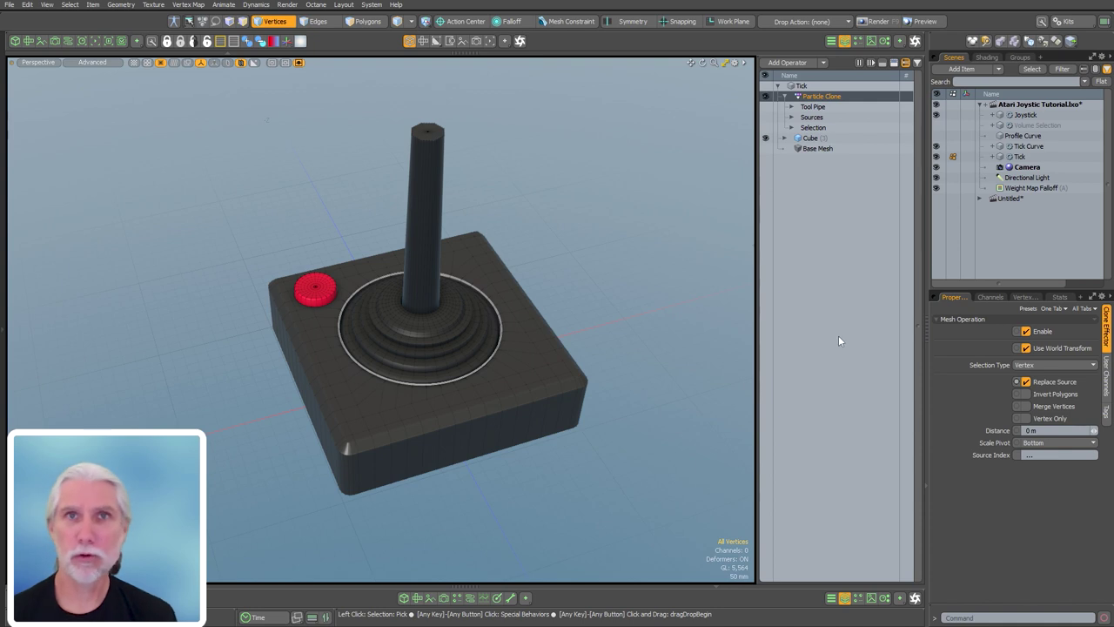
left_click(791, 118)
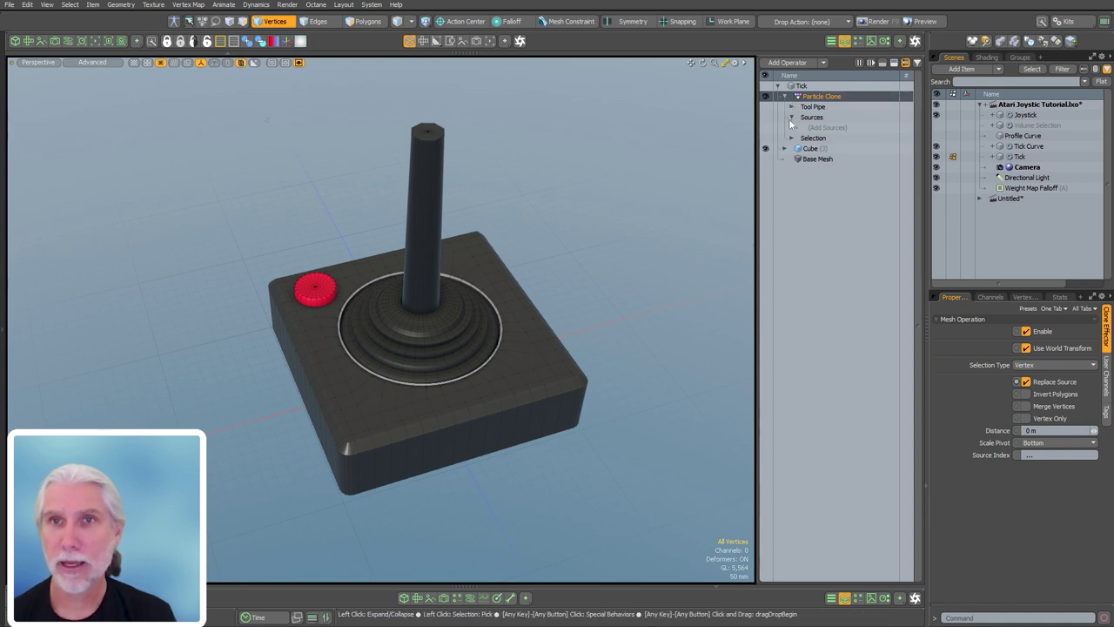
left_click(790, 106)
left_click(805, 127)
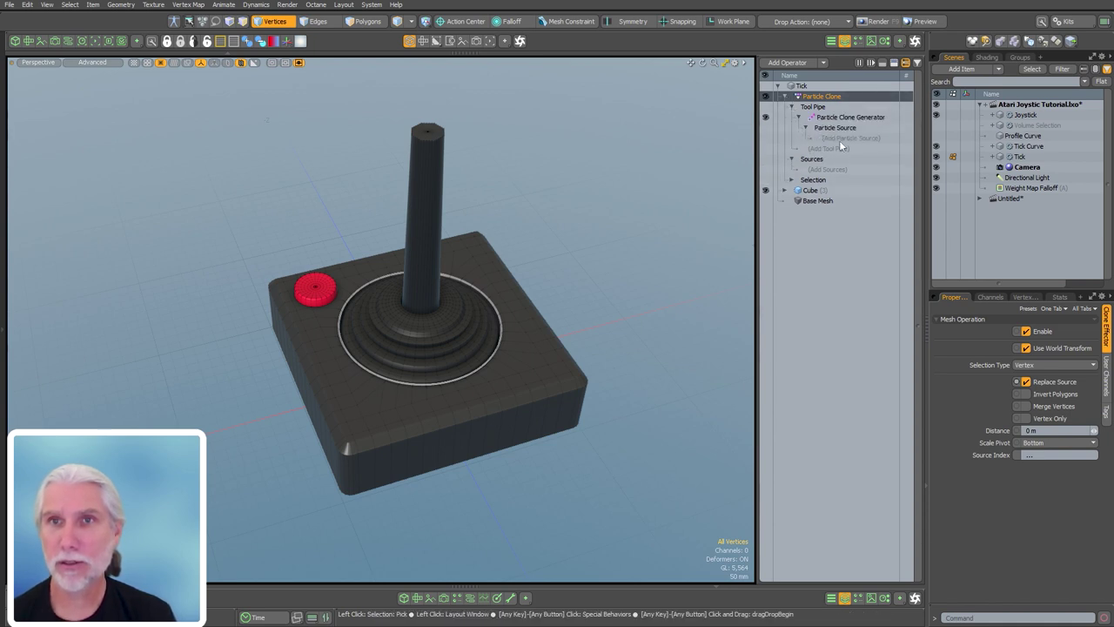
left_click(847, 137)
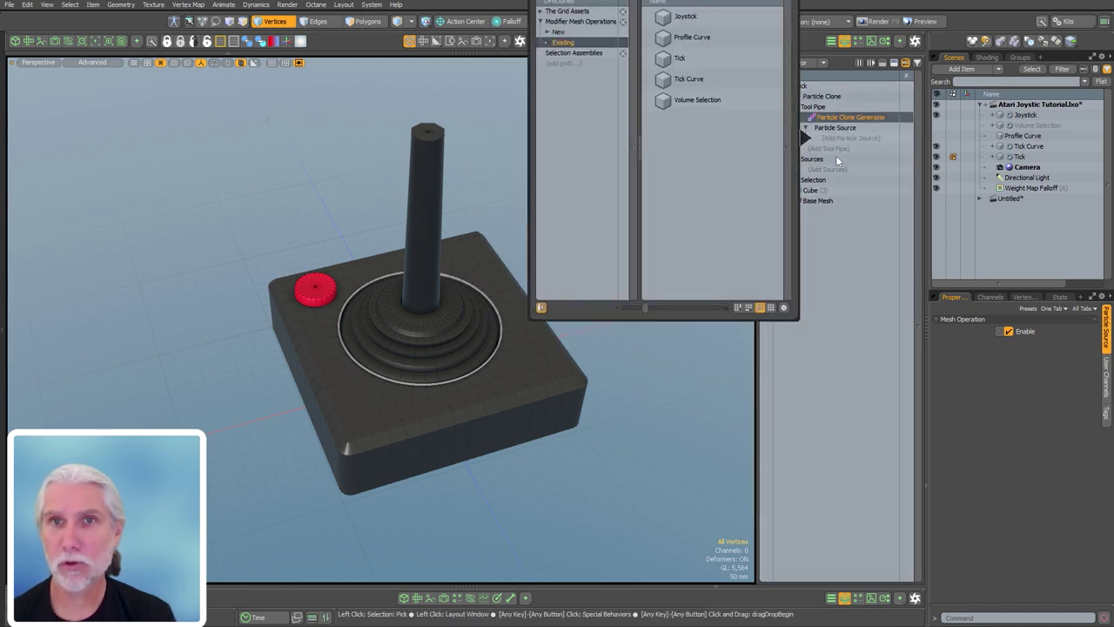
left_click(688, 82)
double_click(681, 80)
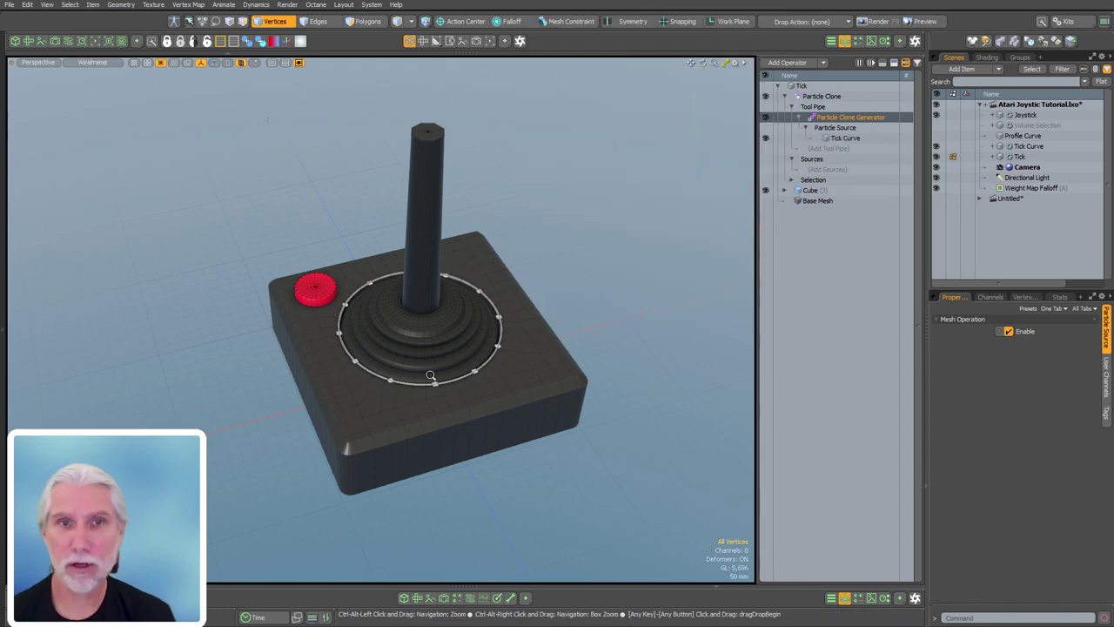
- Add an Action Transform operation to the Tick Curve
mouse_move(523, 387)
left_mouse_down("ctrl+alt")
mouse_move(685, 404)
mouse_move(631, 413)
mouse_move(541, 399)
left_mouse_up("ctrl+alt")
mouse_move(541, 398)
left_mouse_down("alt")
mouse_move(626, 338)
mouse_move(723, 316)
mouse_move(520, 386)
mouse_move(422, 383)
mouse_move(467, 395)
left_mouse_up("alt")
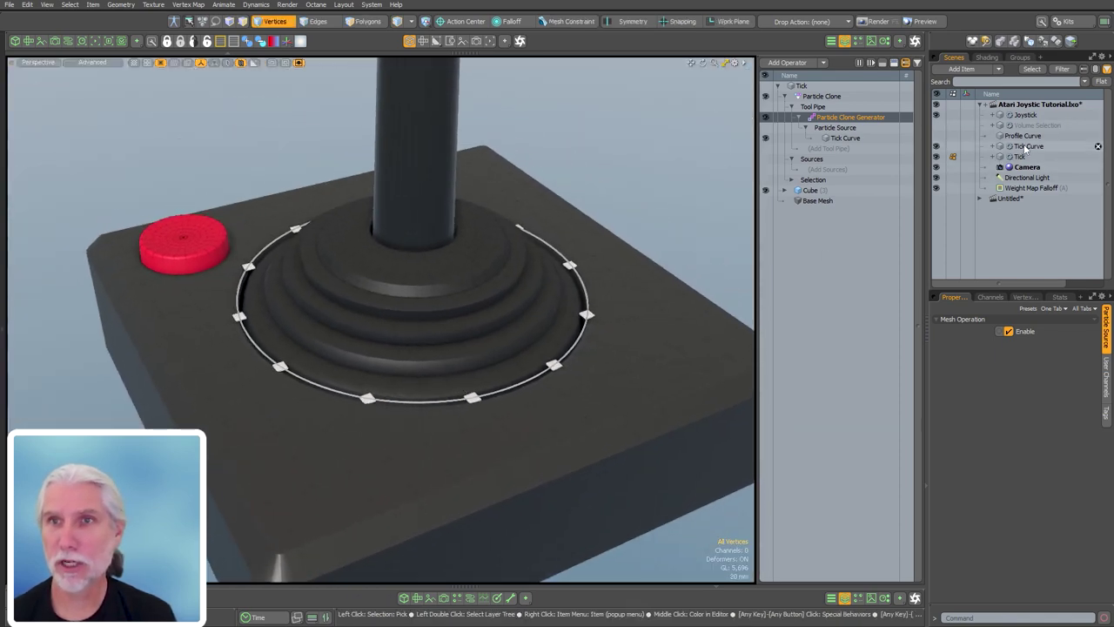
left_click(1027, 146)
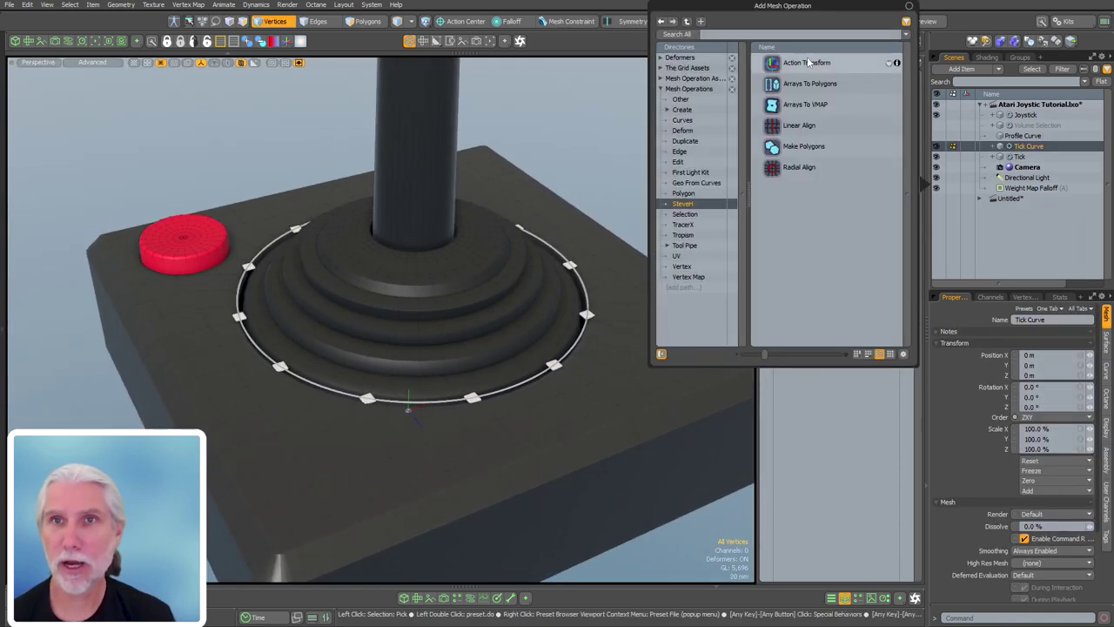
double_click(808, 63)
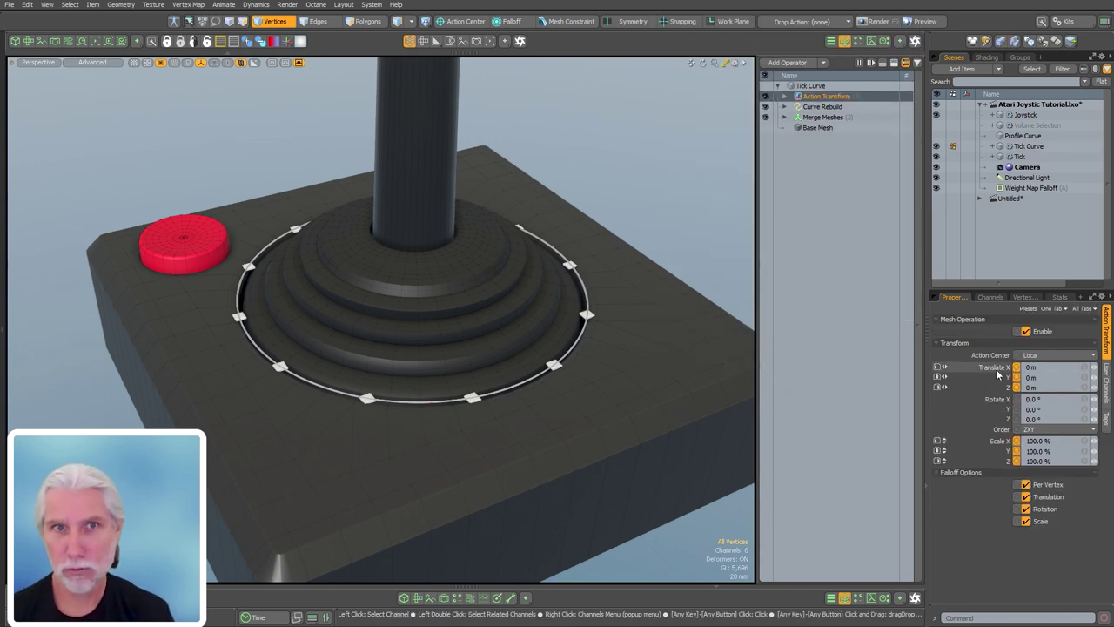
- Set the Tick Curve transform's action center to Model-Origin and its X and Z scale to 105%
left_click(1040, 355)
left_click(1051, 365)
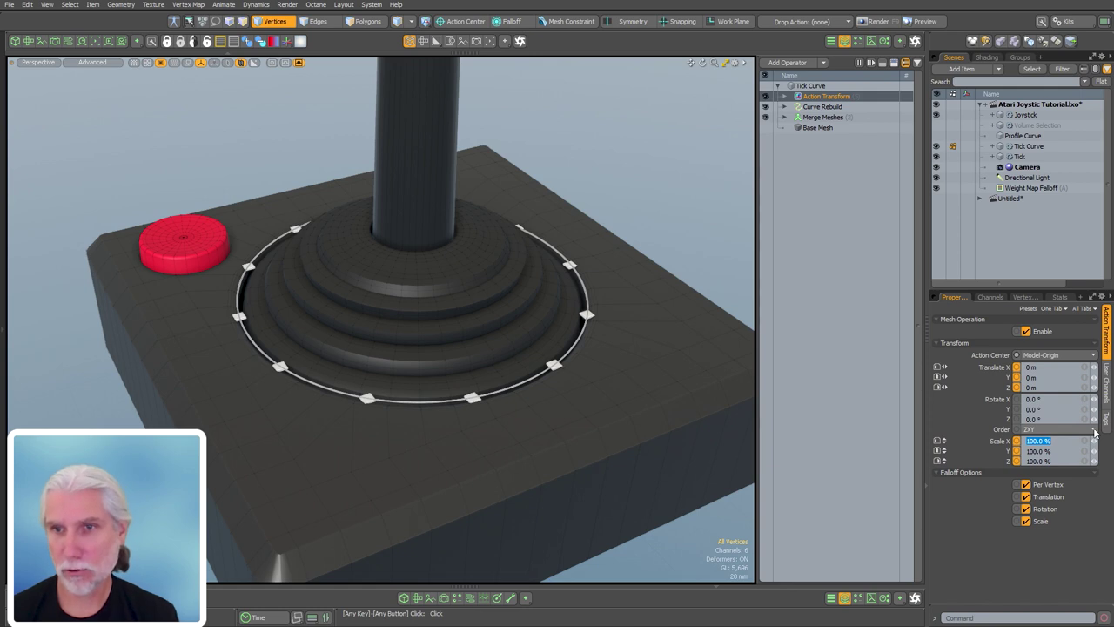
type("105")
key("Tab")
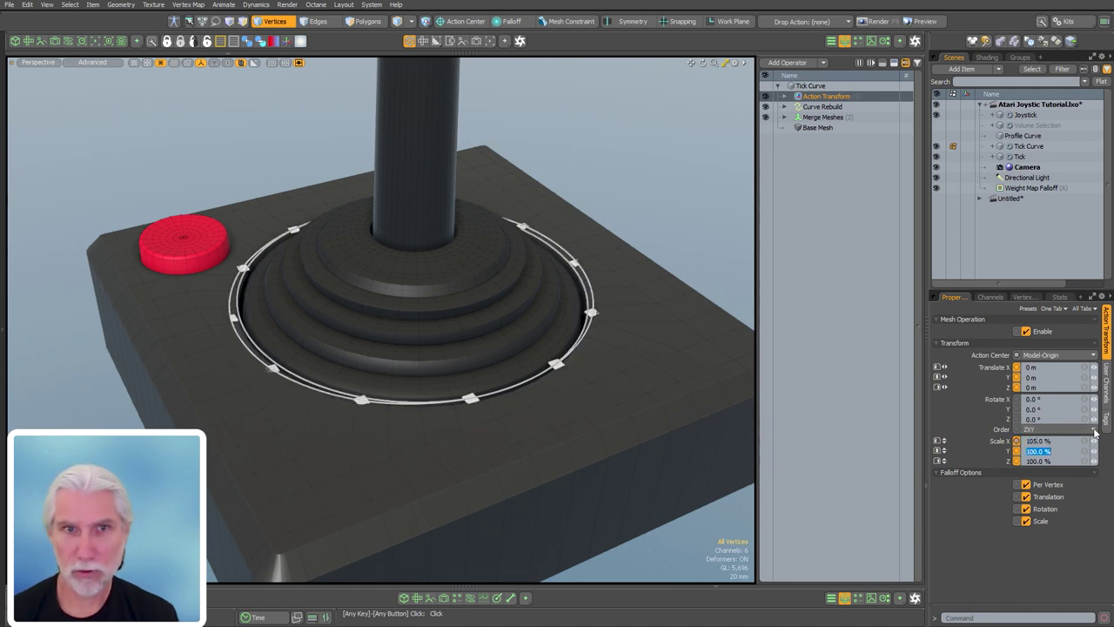
key("Tab")
type("105")
key("Return")
- Clear all hauling assignments on the Action Transform and assign only Scale Z, Scale X and Translate Y for hauling
left_click_drag(383, 331, 389, 369, "alt")
right_click(938, 388)
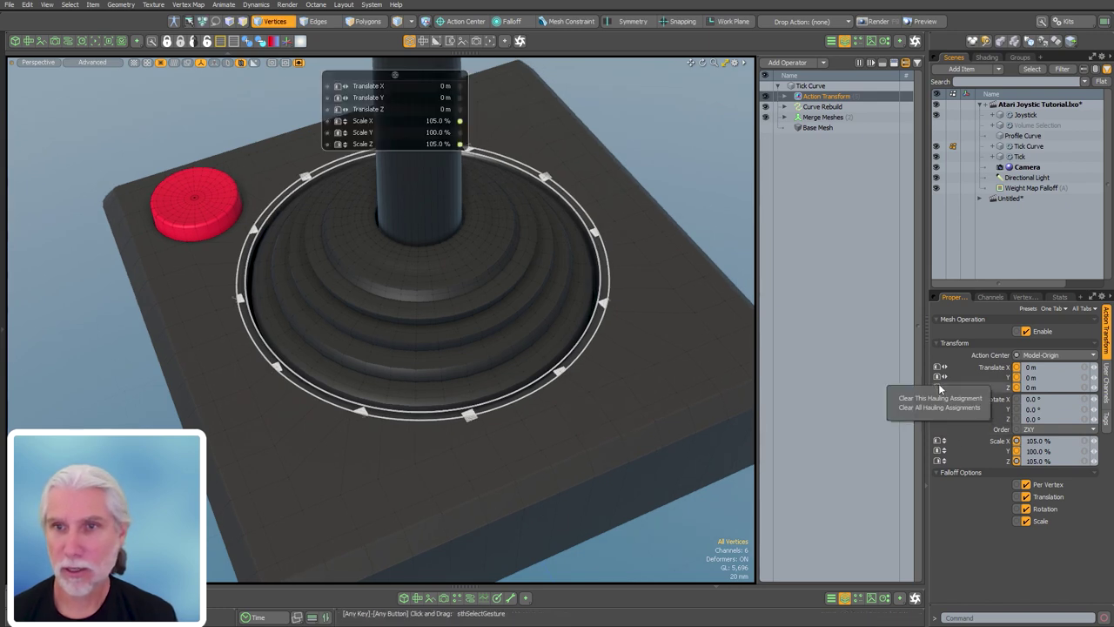
left_click(936, 409)
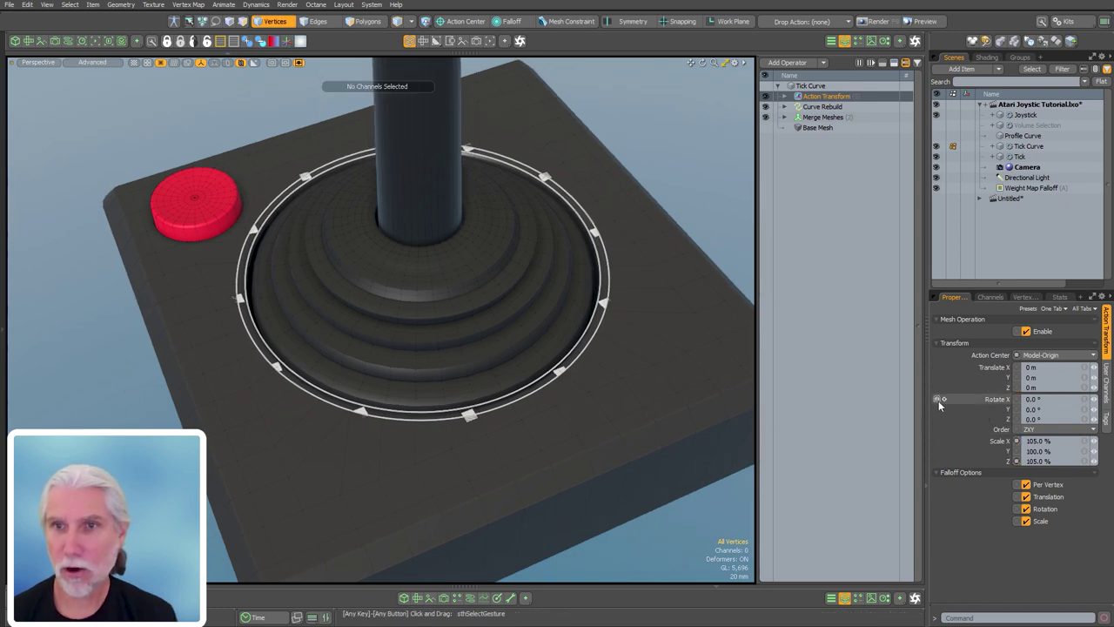
left_click(957, 460)
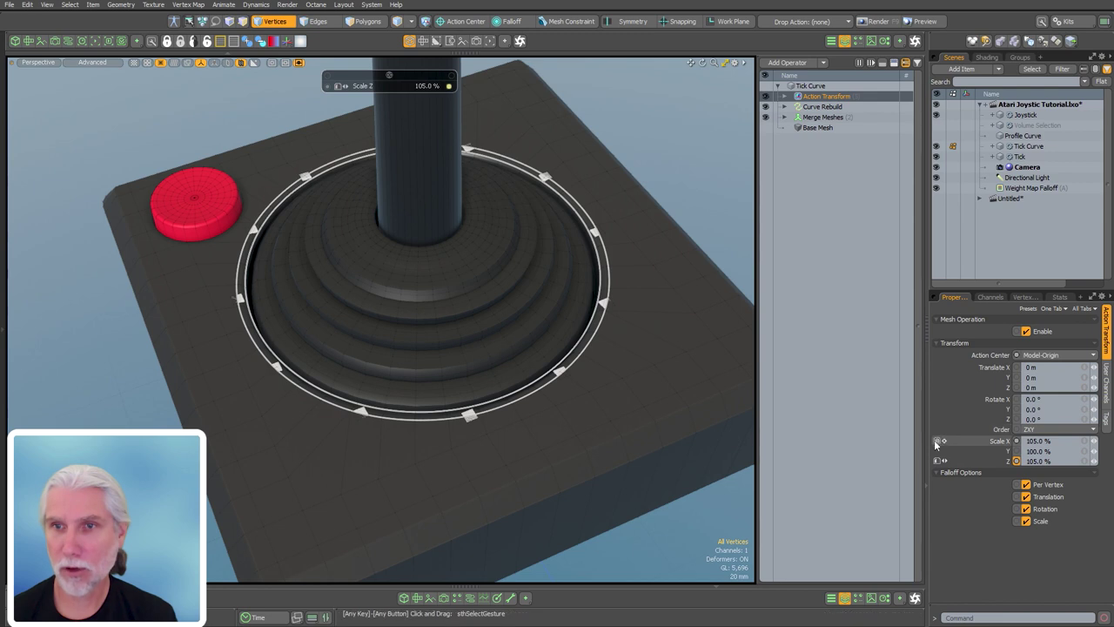
left_click(967, 440, "ctrl")
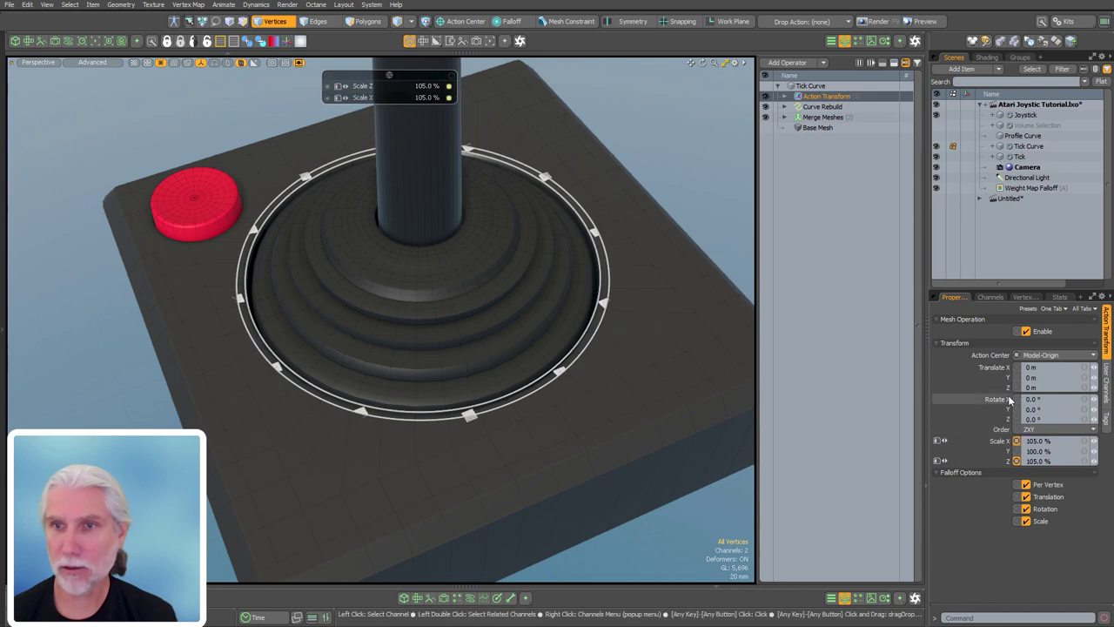
left_click(940, 377, "ctrl")
- Haul the Tick Curve's X and Z scale to 107.5% and its Y translation to 2.5 mm, then deselect the channels
mouse_move(636, 261)
left_mouse_down()
mouse_move(666, 261)
mouse_move(639, 261)
left_mouse_up()
left_click_drag(530, 418, 496, 340)
left_click_drag(488, 398, 574, 482, "alt")
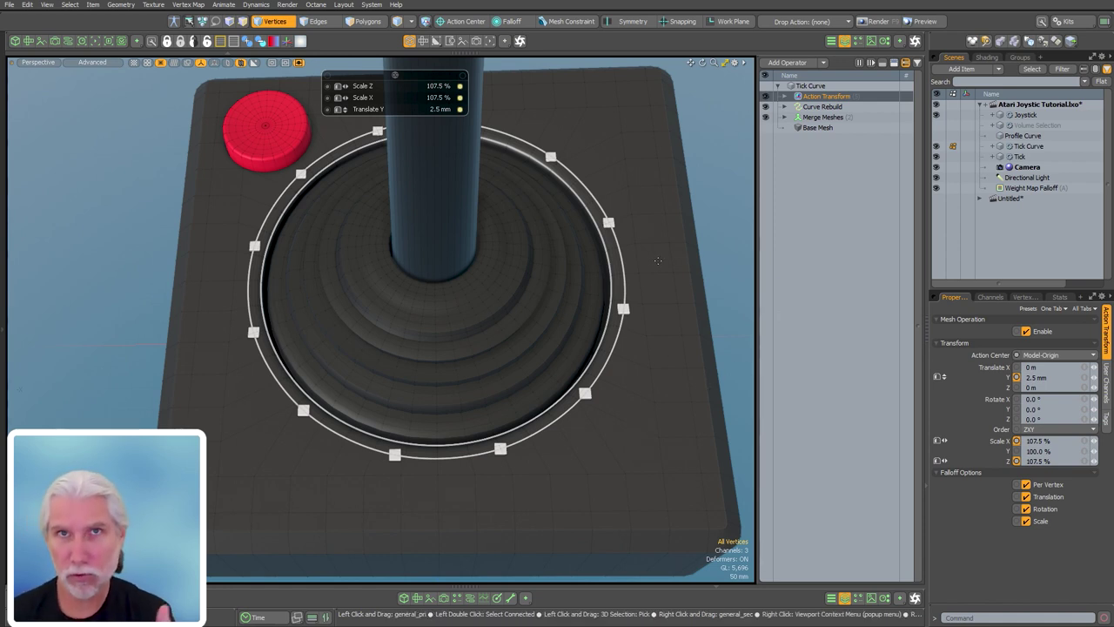
left_click(887, 152)
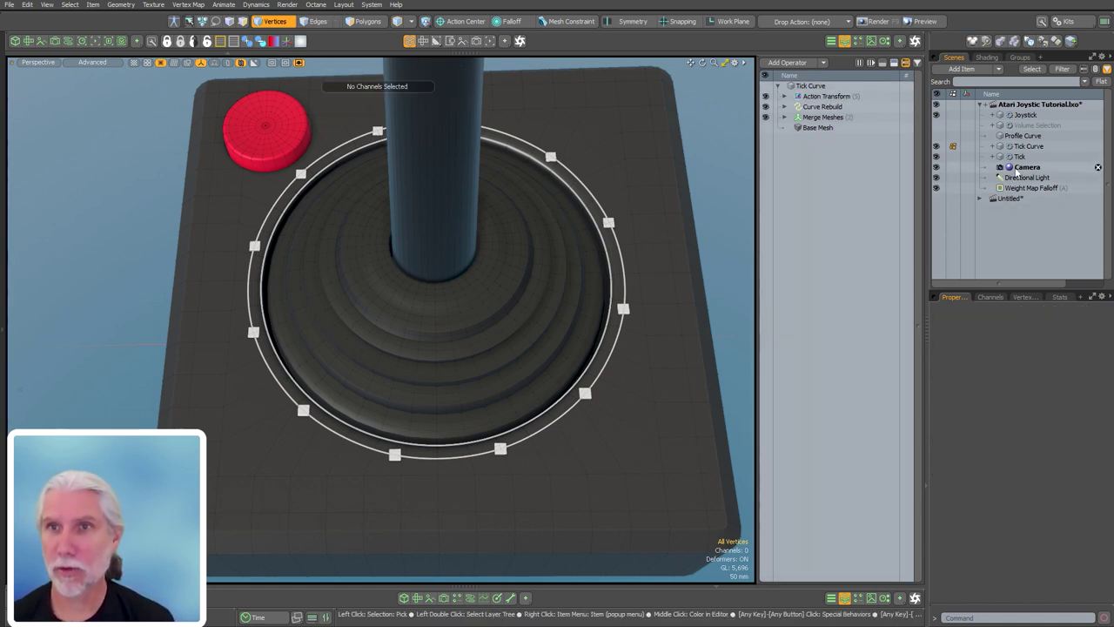
- Select the Tick mesh and isolate it in the Top view
left_click(1018, 157)
key("ctrl+space")
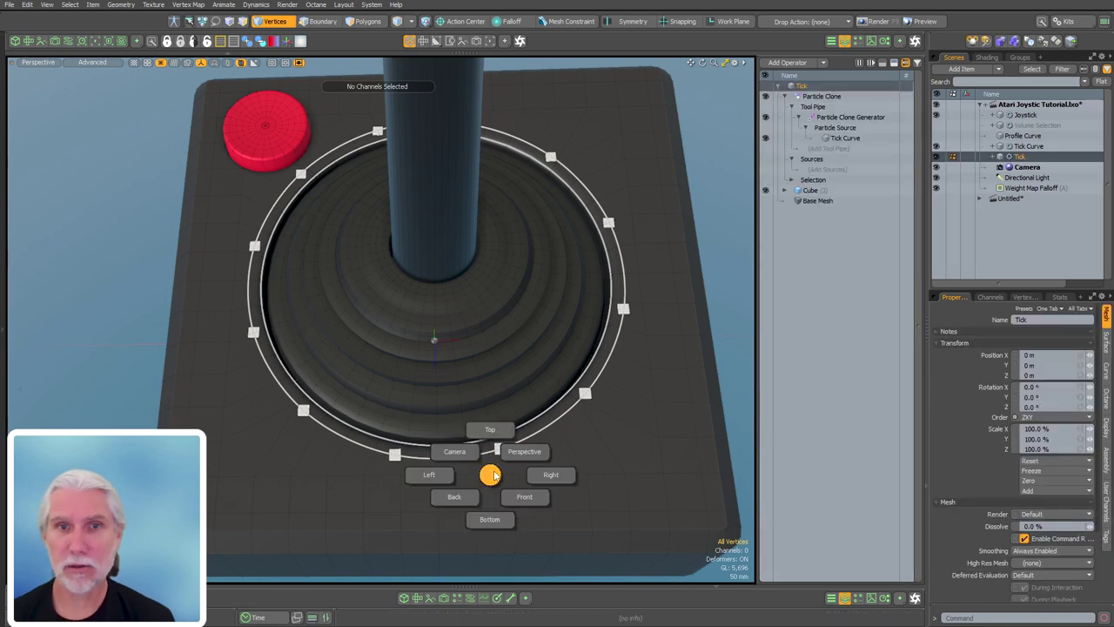
left_click(501, 392)
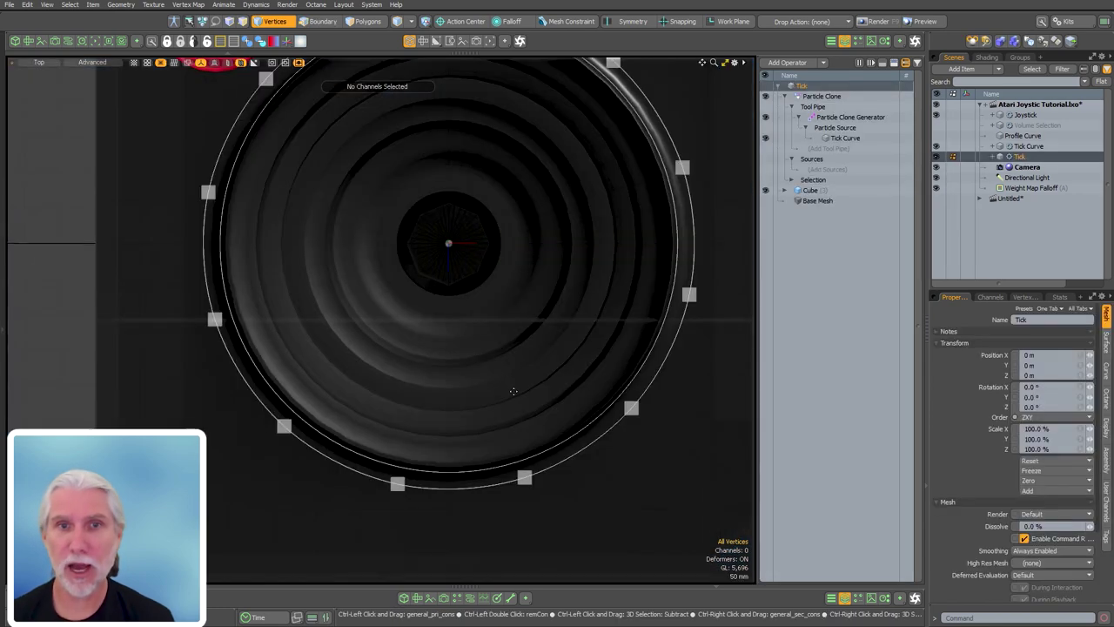
key("ctrl+3")
left_click(521, 406)
left_click_drag(495, 235, 506, 314, "alt+shift")
left_click_drag(506, 315, 535, 316, "ctrl+alt")
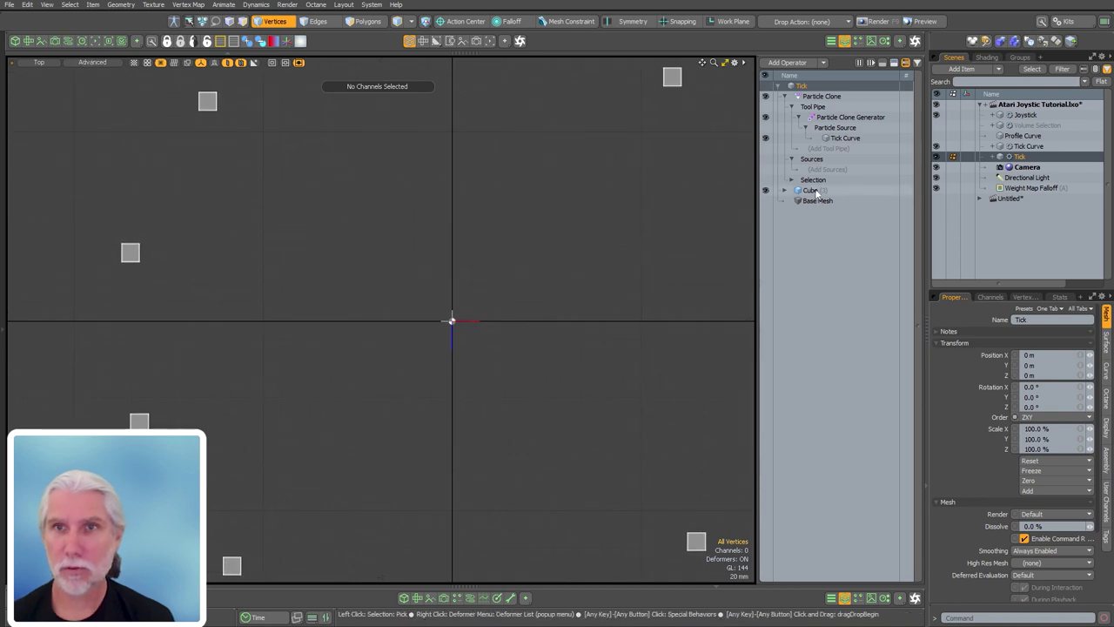
- Disable the Particle Clone operation on the Tick mesh and frame the single source cube
left_click(810, 190)
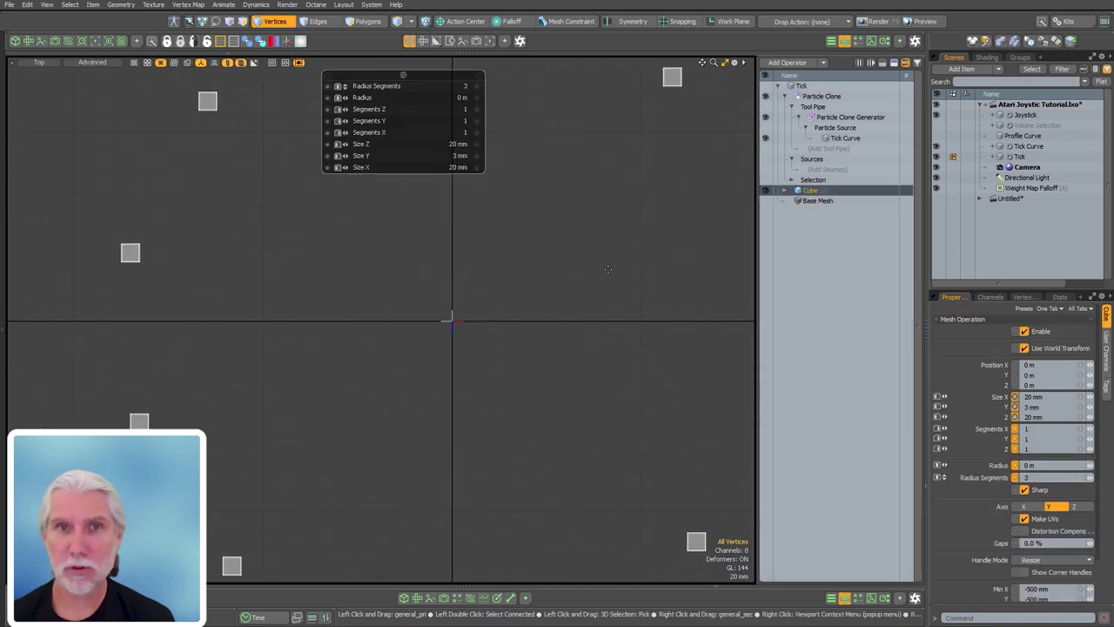
left_click(785, 97)
left_click(766, 97)
left_click_drag(583, 318, 511, 325, "alt+shift")
left_click_drag(512, 326, 571, 416, "ctrl+alt")
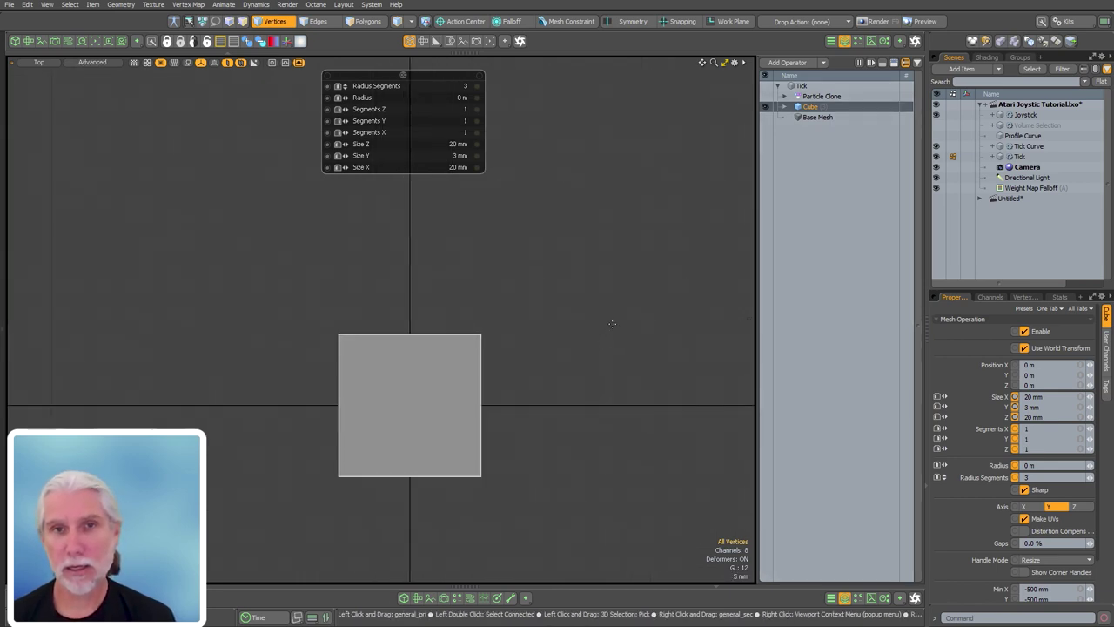
- Select the cube's negative-Z side polygon and add an Action Transform operation for it to the Tick mesh
key("3")
right_click_drag(608, 273, 217, 397)
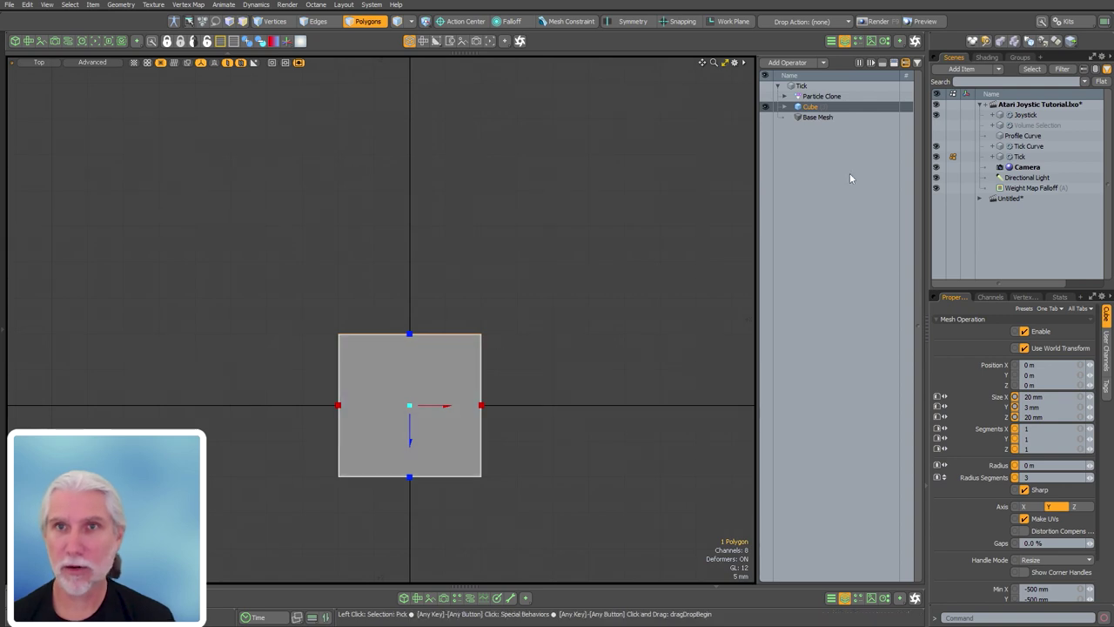
double_click(826, 244)
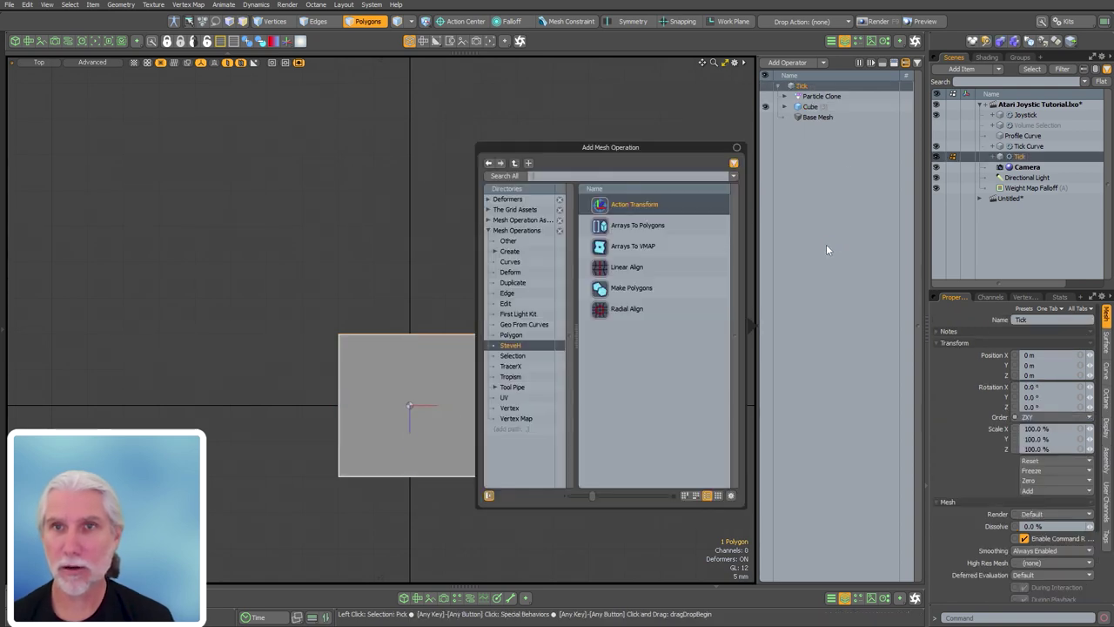
double_click(629, 204)
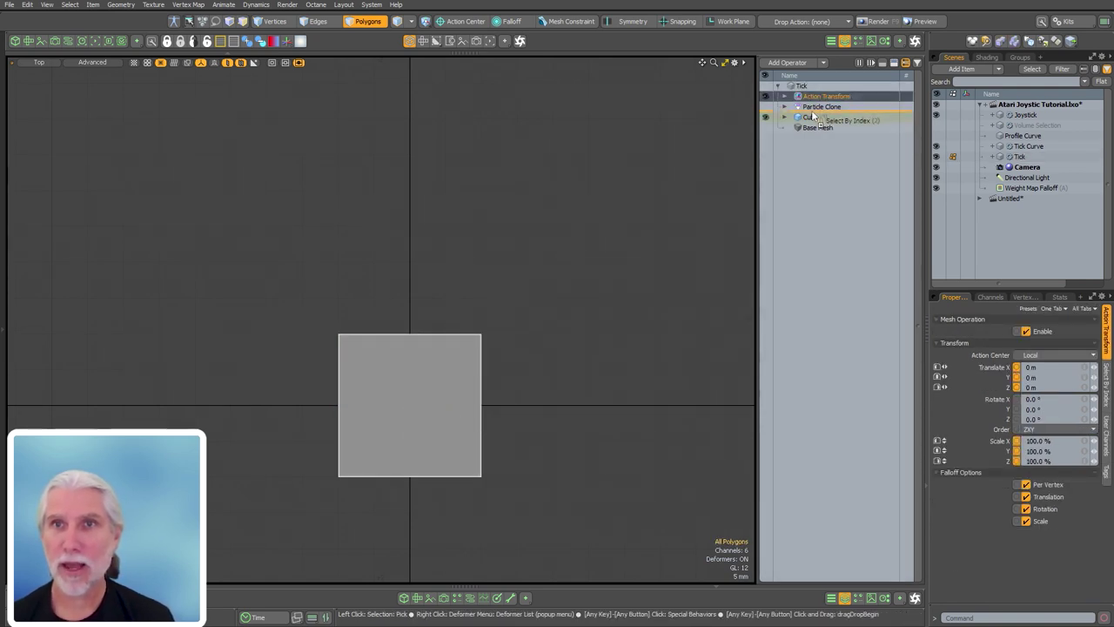
- Move the Action Transform between Particle Clone and Cube in the operation stack and check its Select By Index selection
left_click_drag(811, 116, 788, 118)
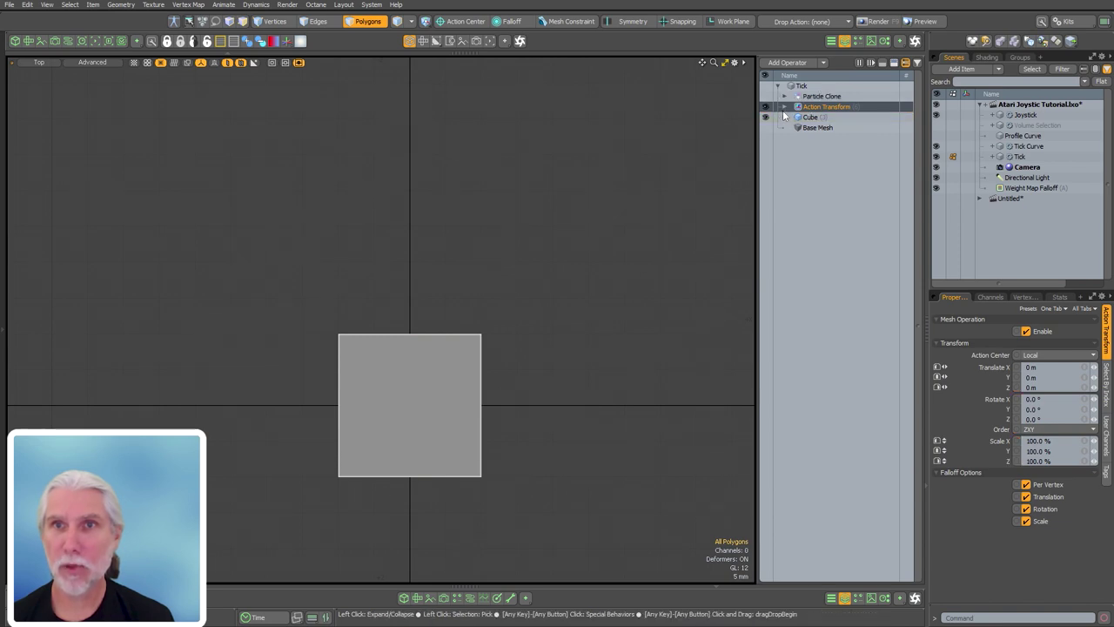
left_click(790, 127)
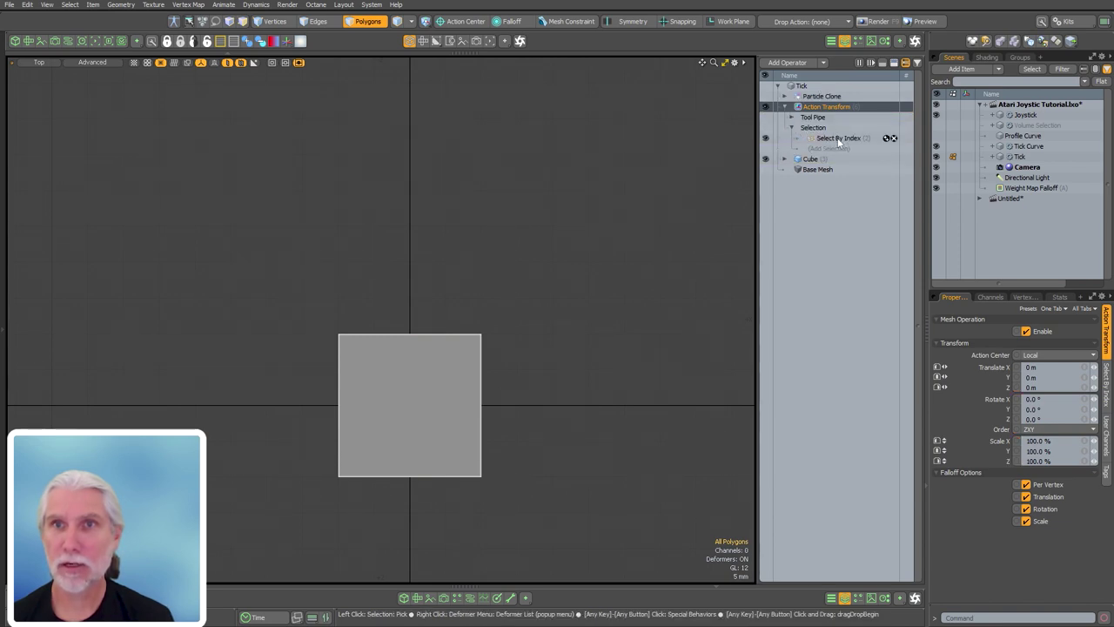
left_click(838, 137)
left_click(825, 106)
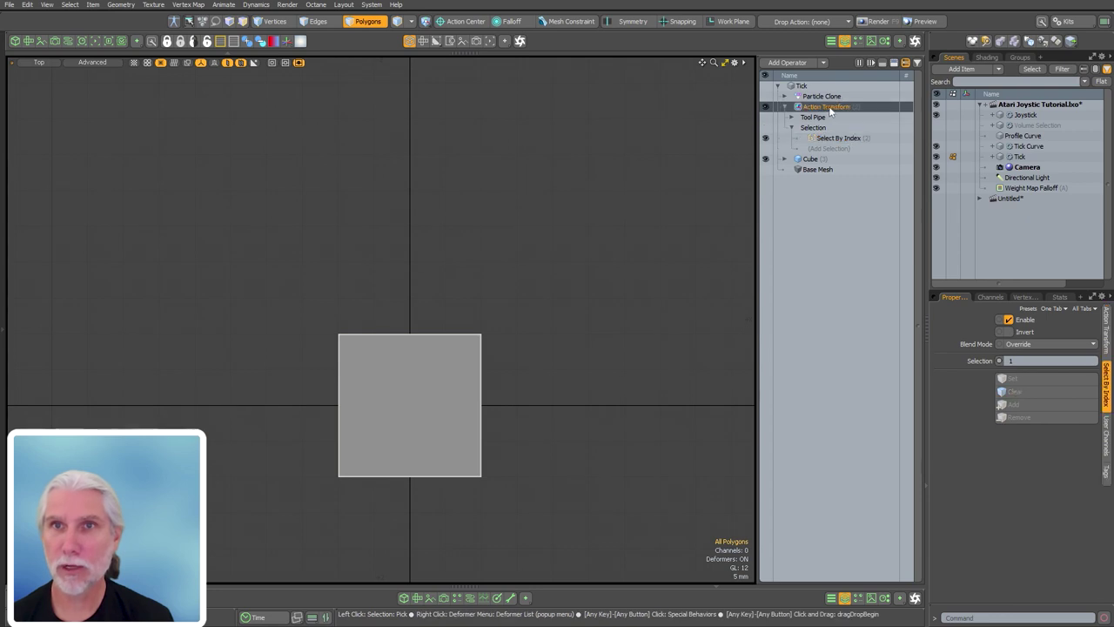
- Taper the Tick cube by setting the Action Transform's Scale X to 34.5% on its selected side polygon
left_click(1106, 329)
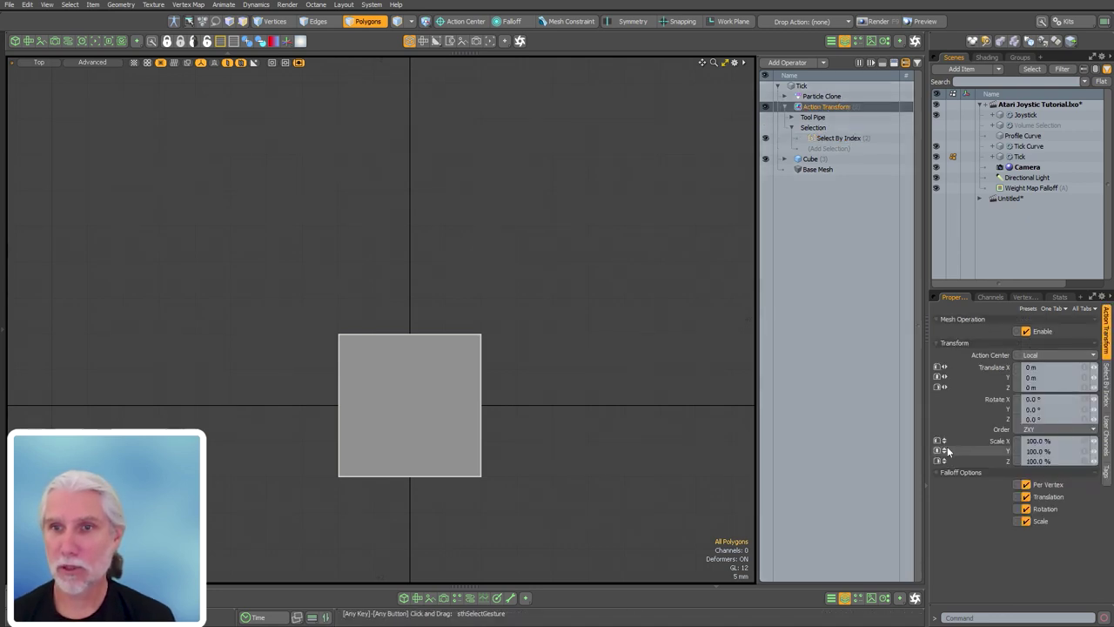
right_click(941, 387)
left_click(940, 410)
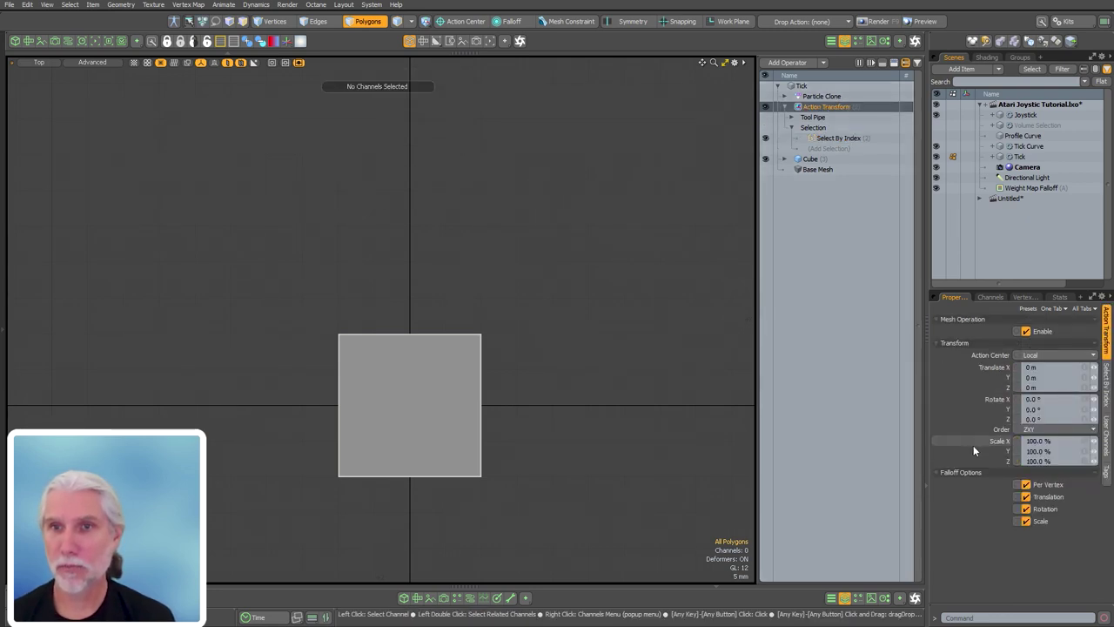
left_click(937, 441)
left_click_drag(592, 348, 496, 348)
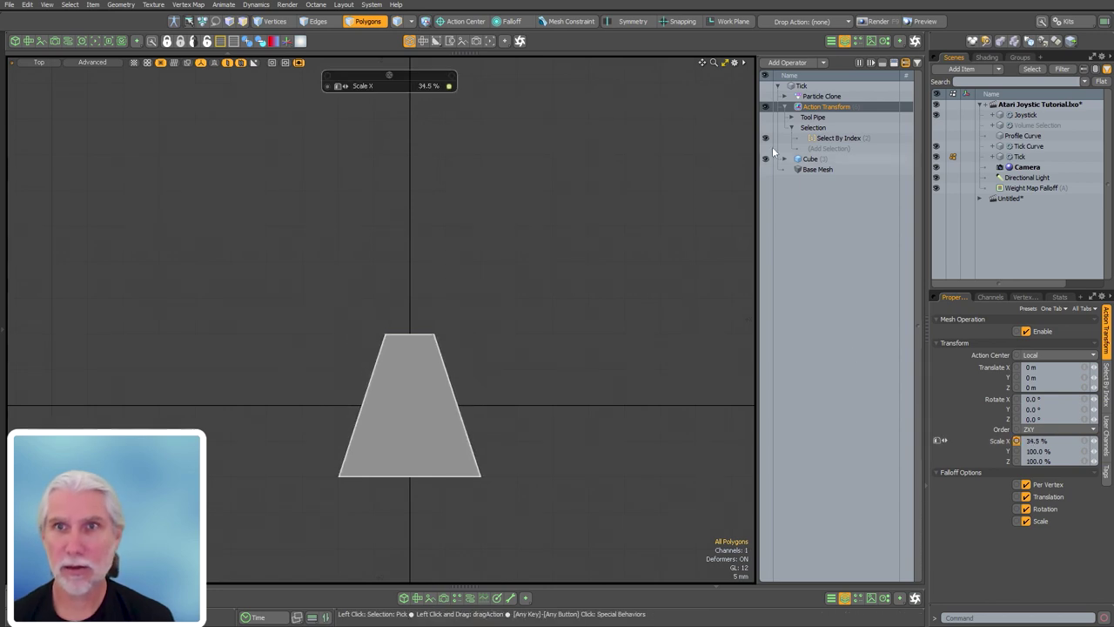
- Re-enable the Particle Clone operation on the Tick mesh and inspect the direction of the taper on the cloned ticks
left_click(822, 95)
mouse_move(604, 275)
left_mouse_down("ctrl+alt")
mouse_move(432, 316)
mouse_move(409, 304)
left_mouse_up("ctrl+alt")
left_click_drag(474, 297, 351, 296, "alt+shift")
left_click_drag(438, 334, 383, 334, "ctrl+alt")
left_click_drag(478, 336, 477, 372, "alt+shift")
mouse_move(487, 222)
left_mouse_down("ctrl+alt")
mouse_move(503, 219)
mouse_move(579, 281)
left_mouse_up("ctrl+alt")
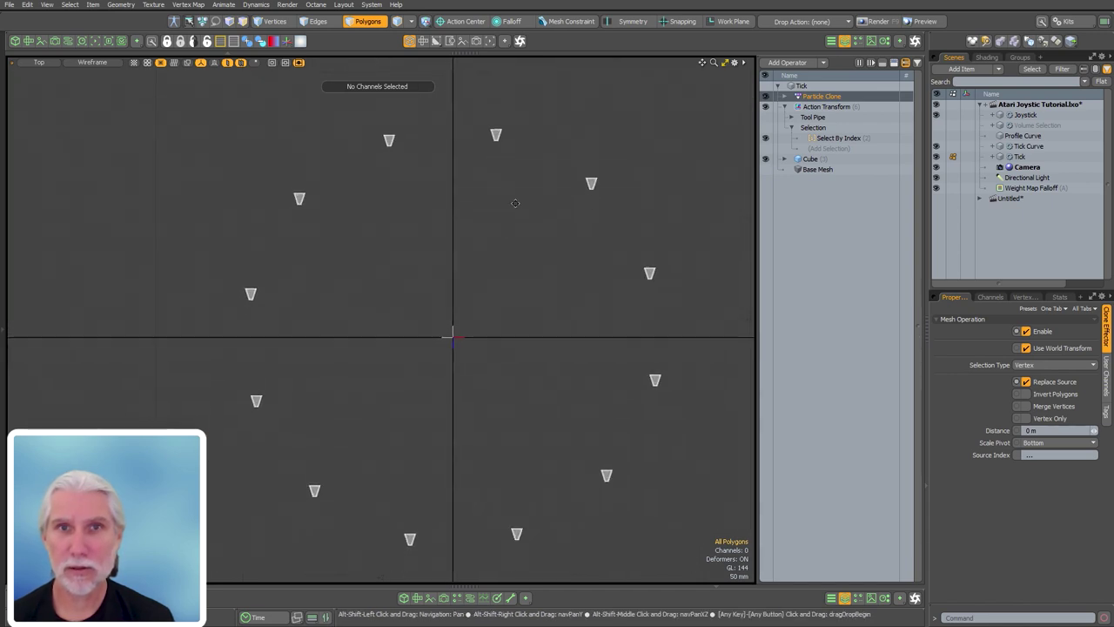
- Replace the Select By Index selection with the cube's opposite side polygon, index 3, to reverse the taper direction
left_click(823, 139)
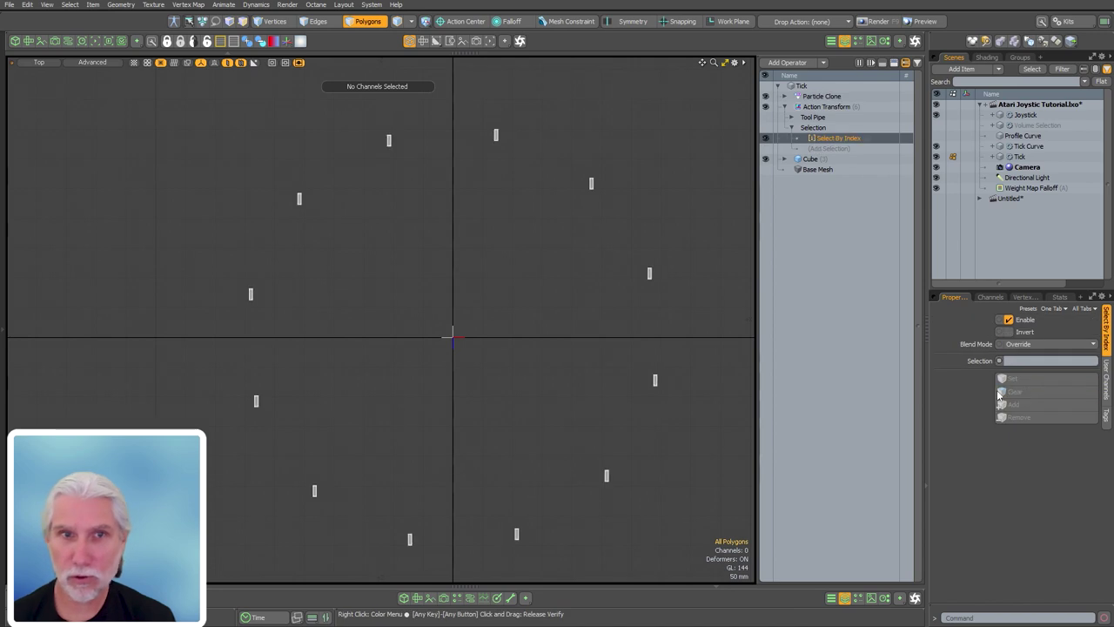
left_click_drag(428, 363, 629, 343, "ctrl+alt")
right_click_drag(346, 293, 491, 235, "ctrl+alt")
left_click(905, 62)
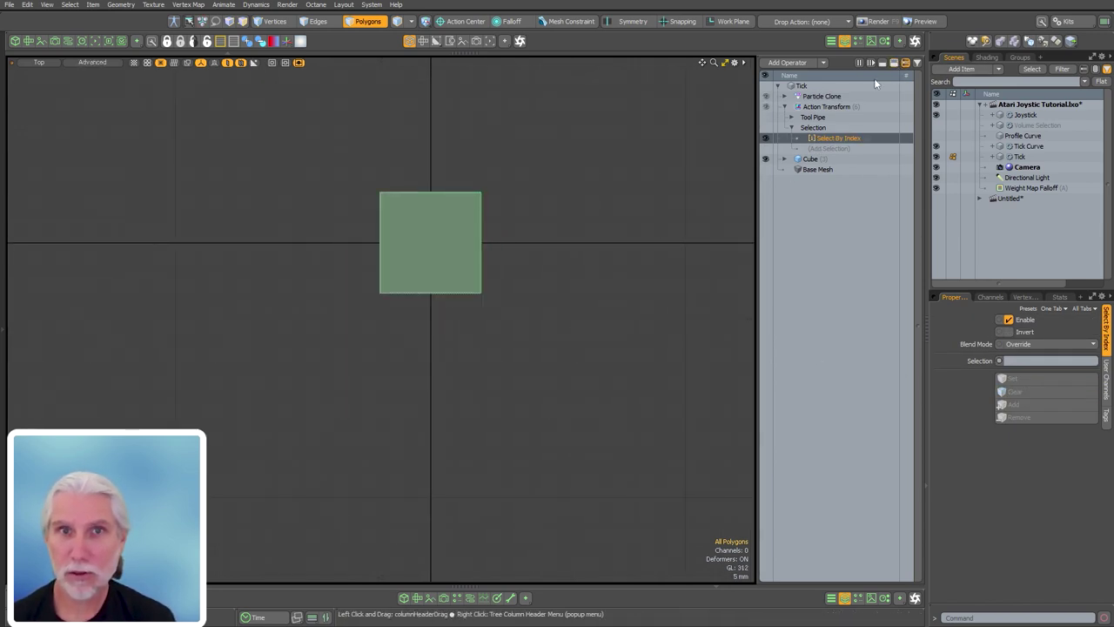
middle_click_drag(319, 341, 553, 270)
scroll(543, 280, "down", 8)
left_click_drag(429, 327, 386, 346, "alt+shift")
left_click_drag(387, 346, 449, 330, "ctrl+alt")
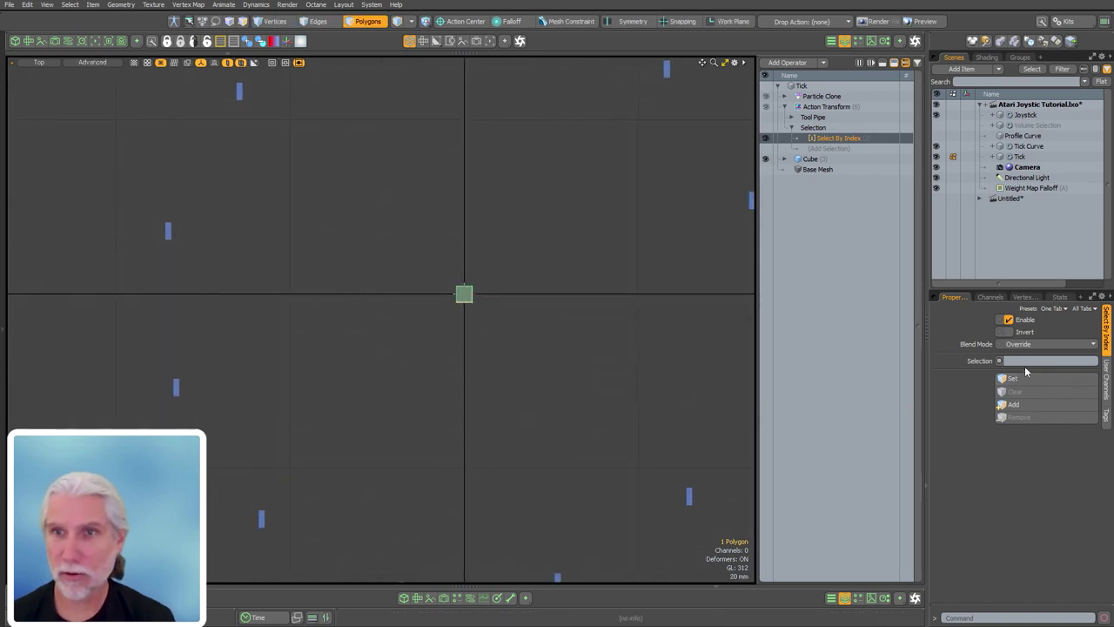
left_click(1019, 378)
left_click_drag(558, 308, 453, 338, "alt+shift")
left_click_drag(453, 337, 474, 311, "alt+shift")
left_click_drag(484, 311, 531, 345, "ctrl+alt")
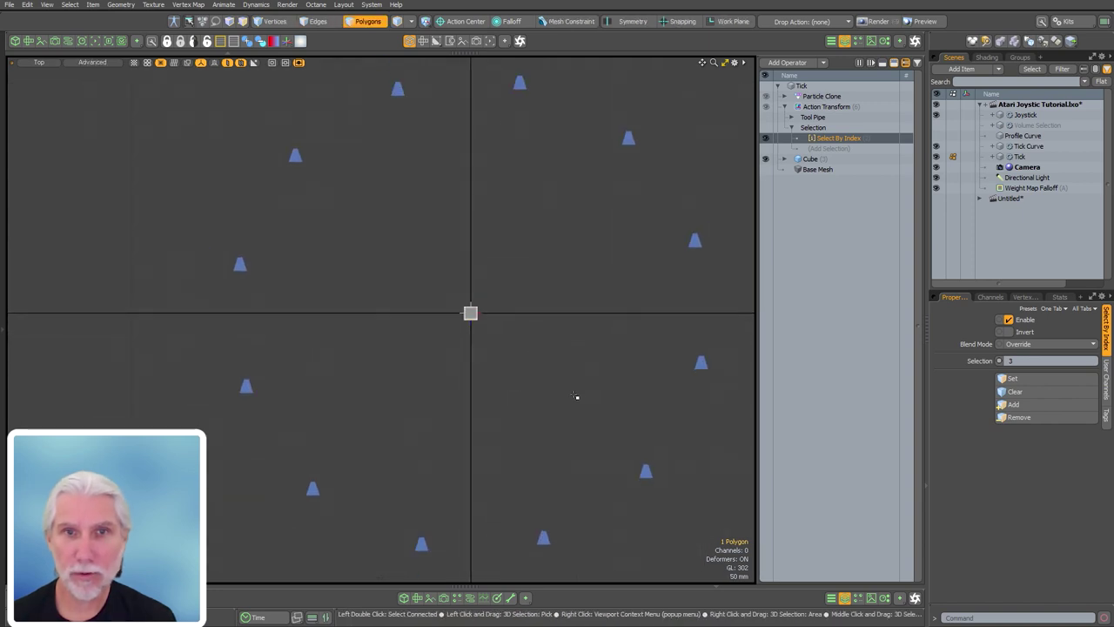
- Return to the Particle Clone result at the head of the Tick stack and collapse the Action Transform operation
left_click(843, 97)
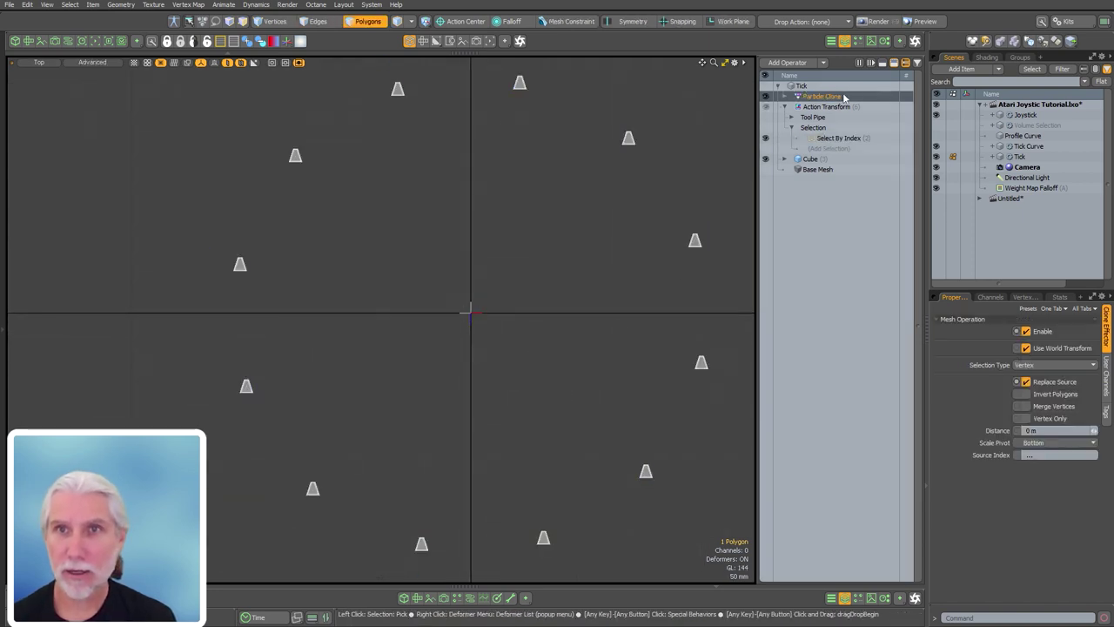
left_click(786, 107)
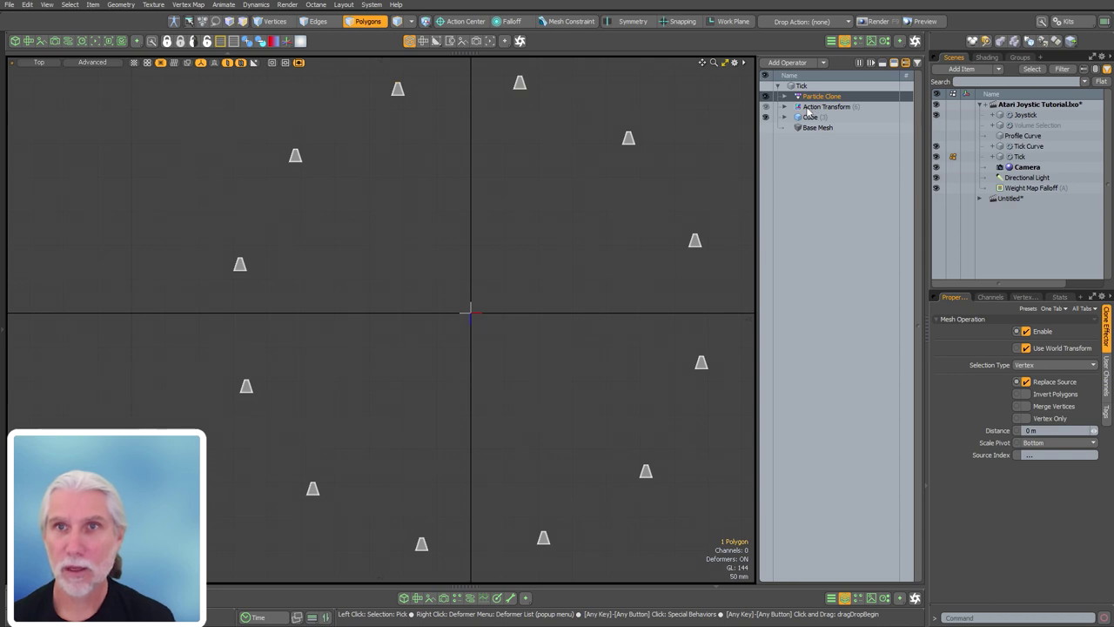
left_click(767, 107)
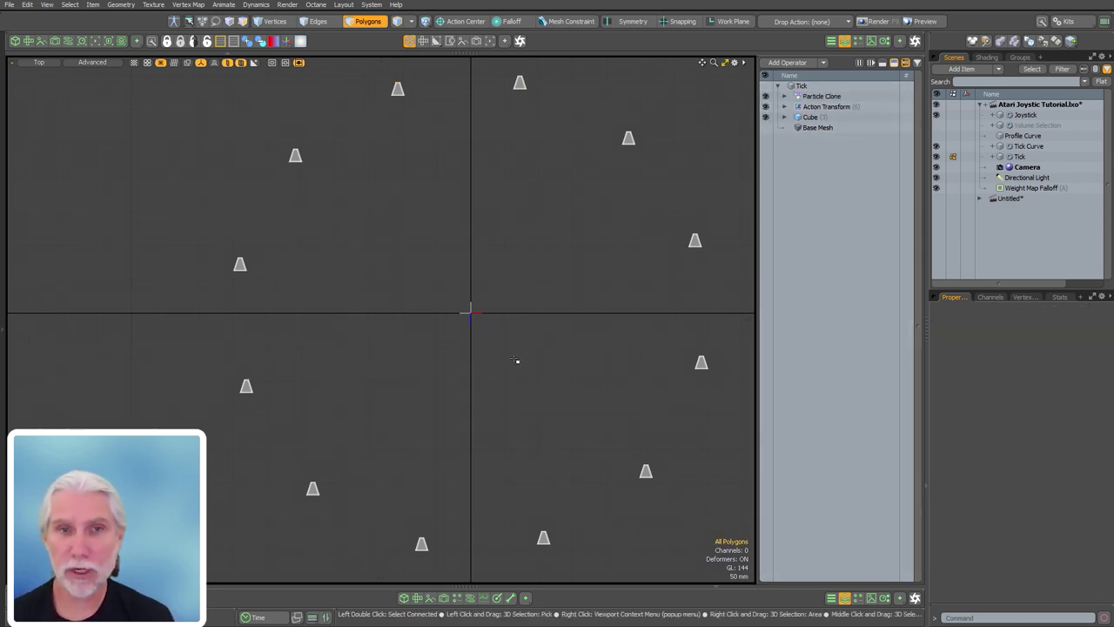
scroll(507, 388, "down", 2)
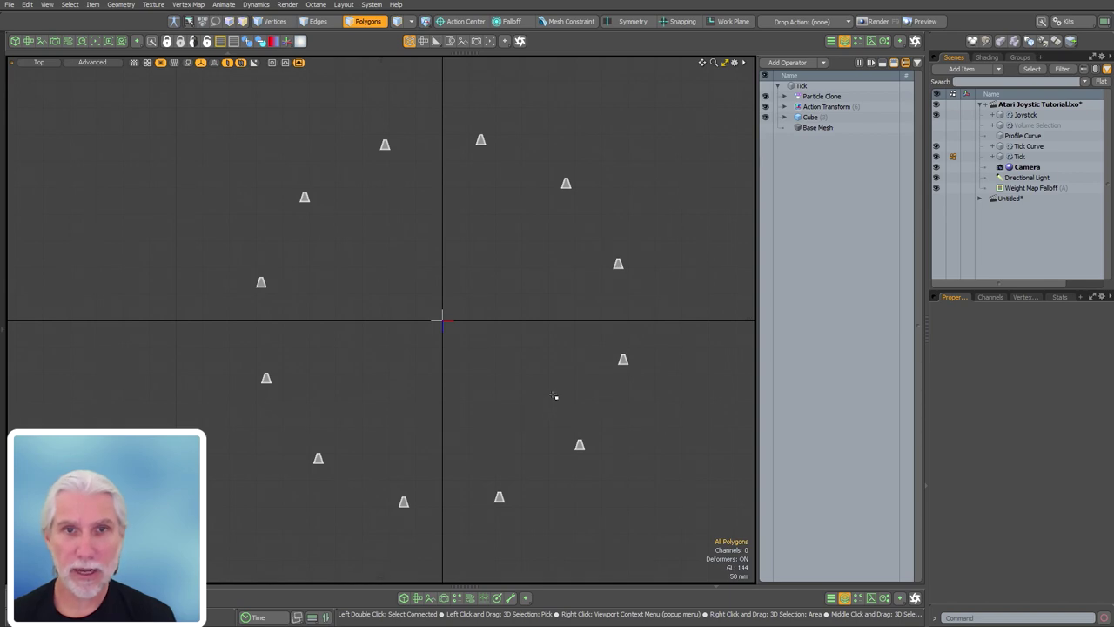
- Bring the full joystick back into the Top view and inspect the ticks' orientation around the base
key("ctrl+2")
left_click(455, 387)
left_click_drag(523, 382, 548, 410, "ctrl+alt")
left_click_drag(566, 464, 623, 473, "ctrl+alt")
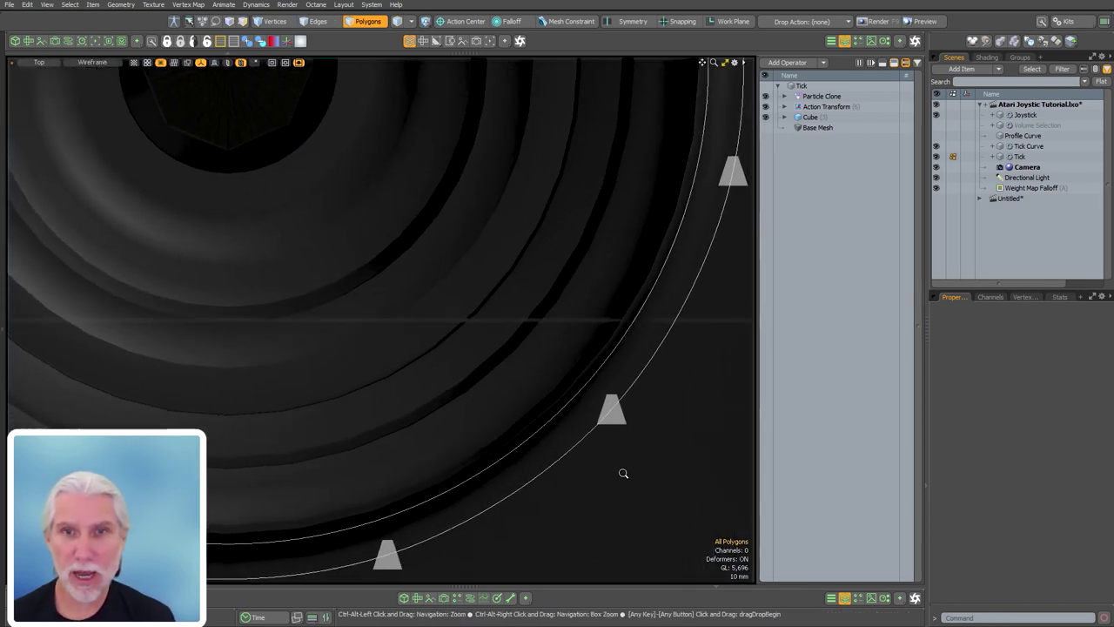
scroll(623, 473, "down", 5)
scroll(566, 402, "down", 2)
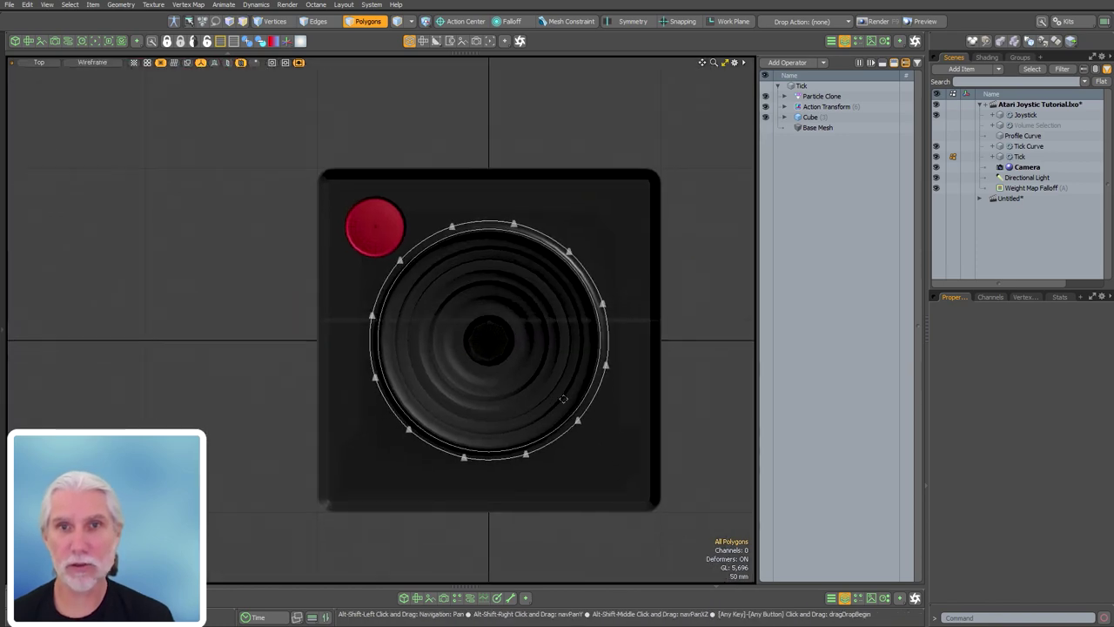
left_click_drag(563, 398, 567, 387, "alt+shift")
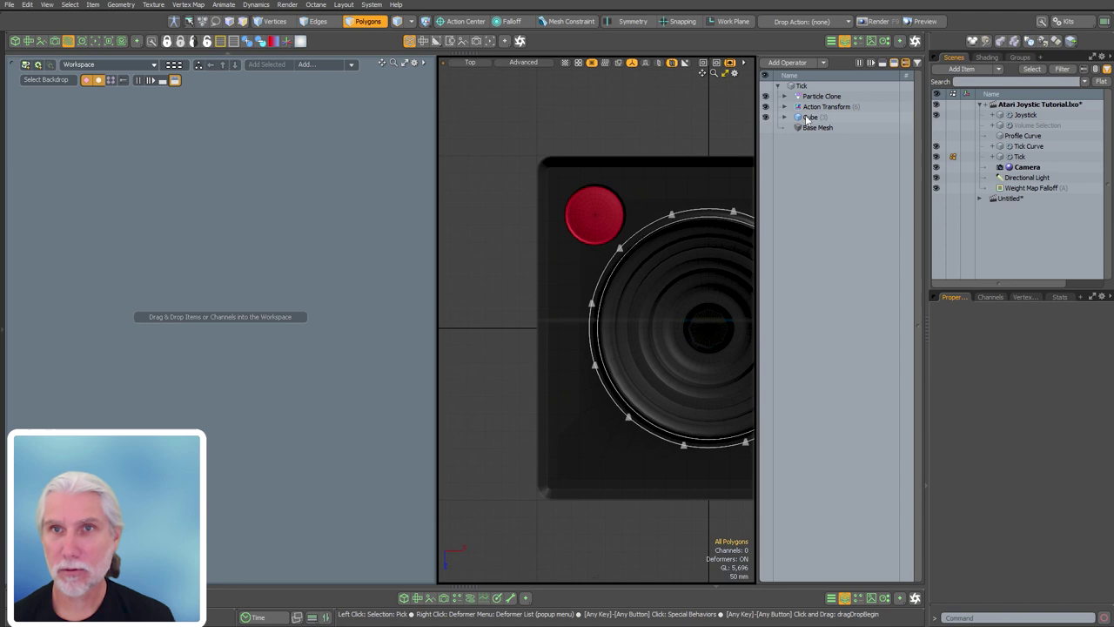
- Add the Particle Clone operation to a new schematic workspace, reveal its linked Tick geometry node and place that node lower
left_click(809, 96)
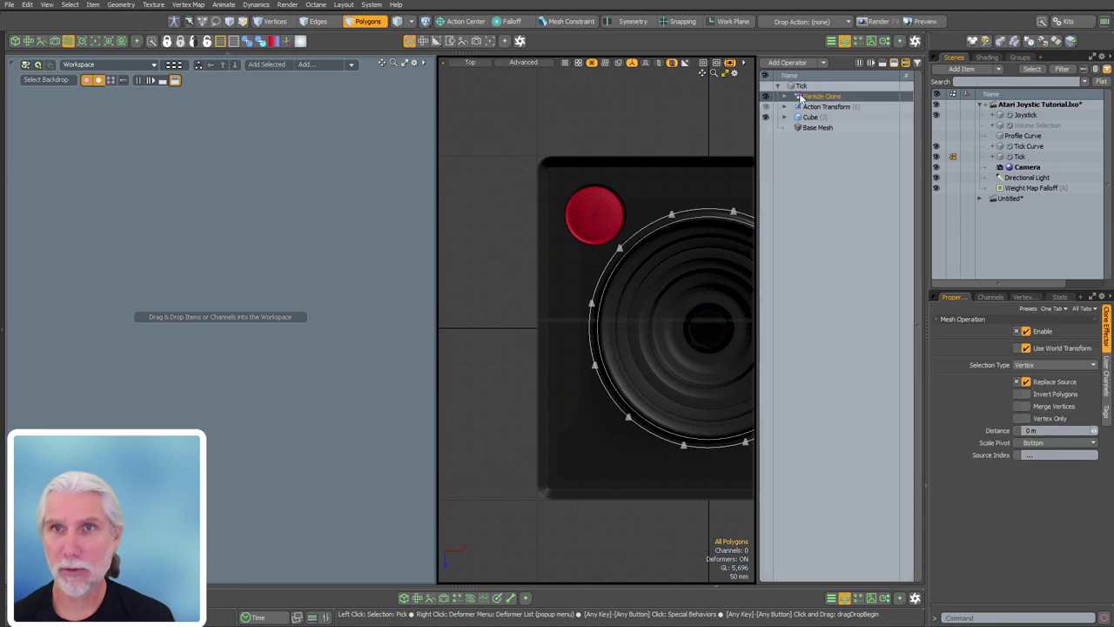
mouse_move(558, 165)
left_mouse_down()
mouse_move(194, 286)
mouse_move(313, 279)
left_mouse_up()
left_click(170, 363)
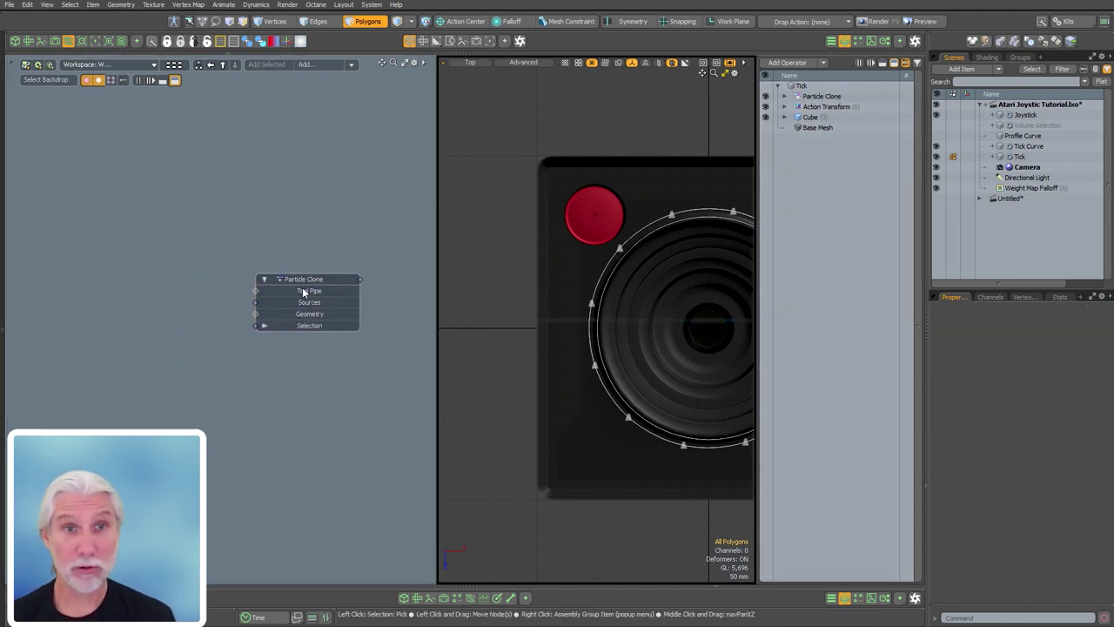
double_click(255, 319)
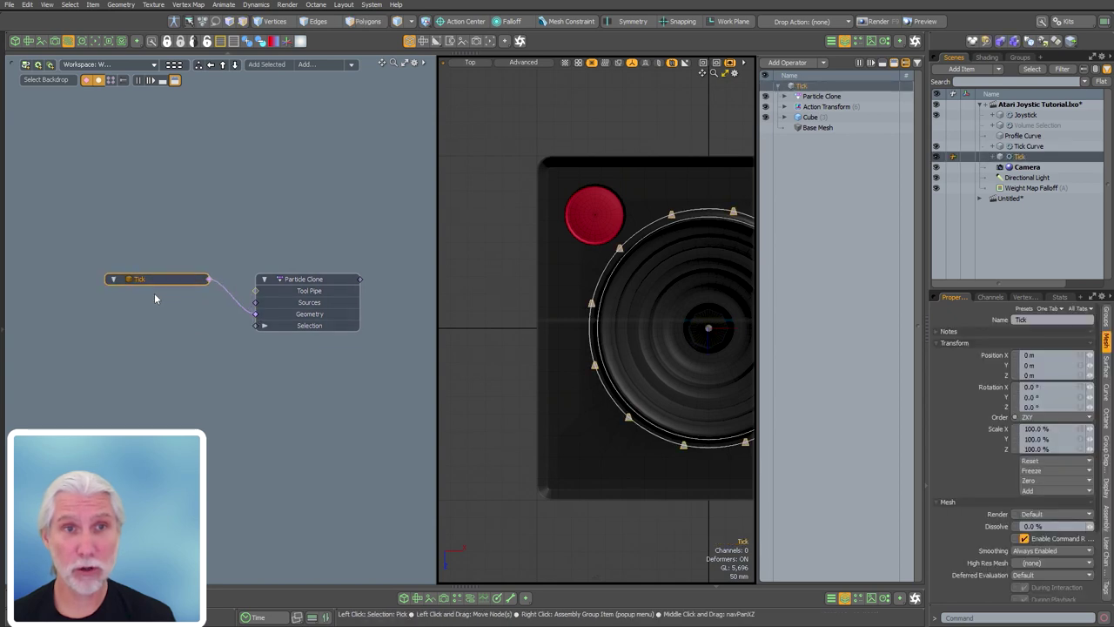
left_click_drag(154, 281, 143, 373)
- Reveal the linked Particle Clone Generator and Tick Curve nodes in the schematic and space the nodes out
double_click(255, 292)
mouse_move(191, 271)
left_mouse_down()
mouse_move(123, 295)
mouse_move(385, 266)
left_mouse_up()
double_click(257, 304)
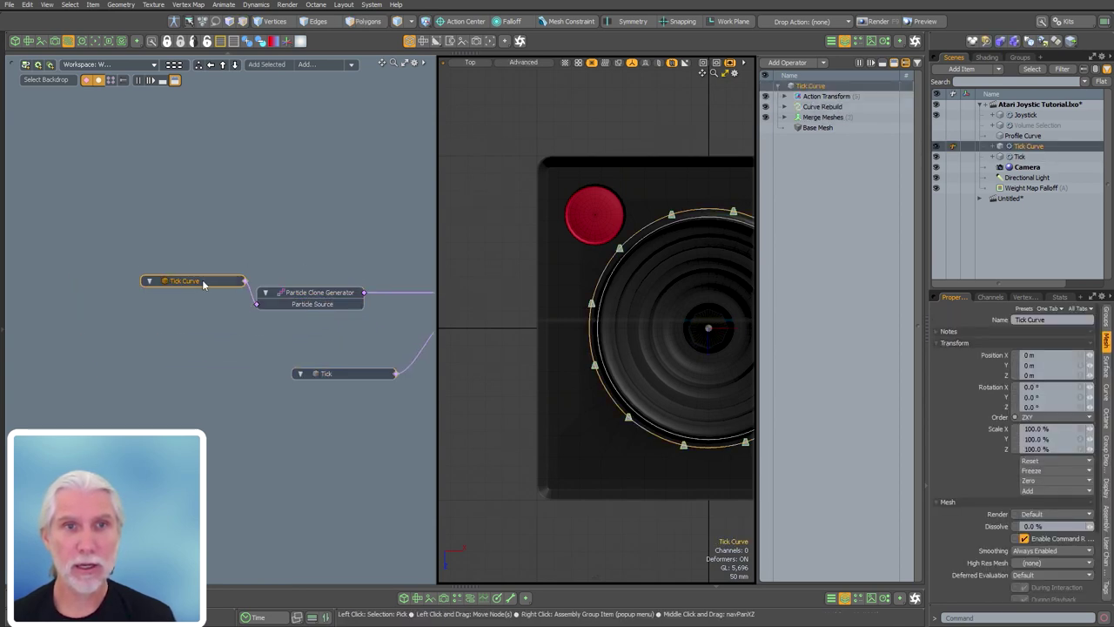
left_click(135, 334)
left_click(102, 306)
left_click_drag(242, 356, 188, 356, "ctrl+alt")
mouse_move(188, 356)
left_mouse_down("alt")
mouse_move(249, 357)
mouse_move(206, 356)
left_mouse_up("alt")
left_click(207, 419)
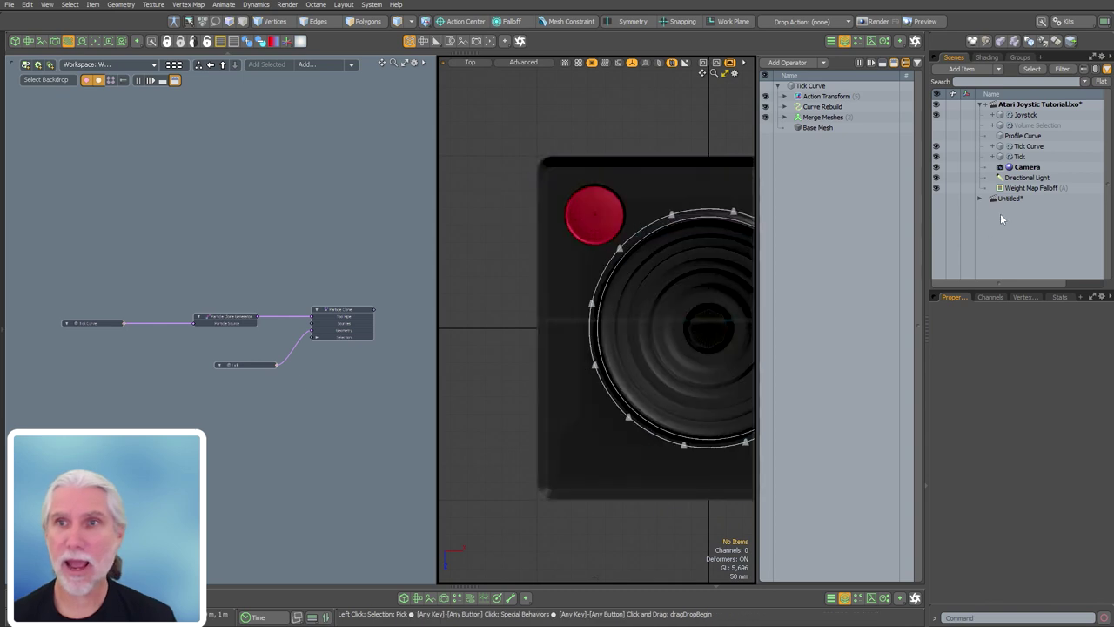
- Add a Particle Look At Modifier item to the scene
key("shift+a")
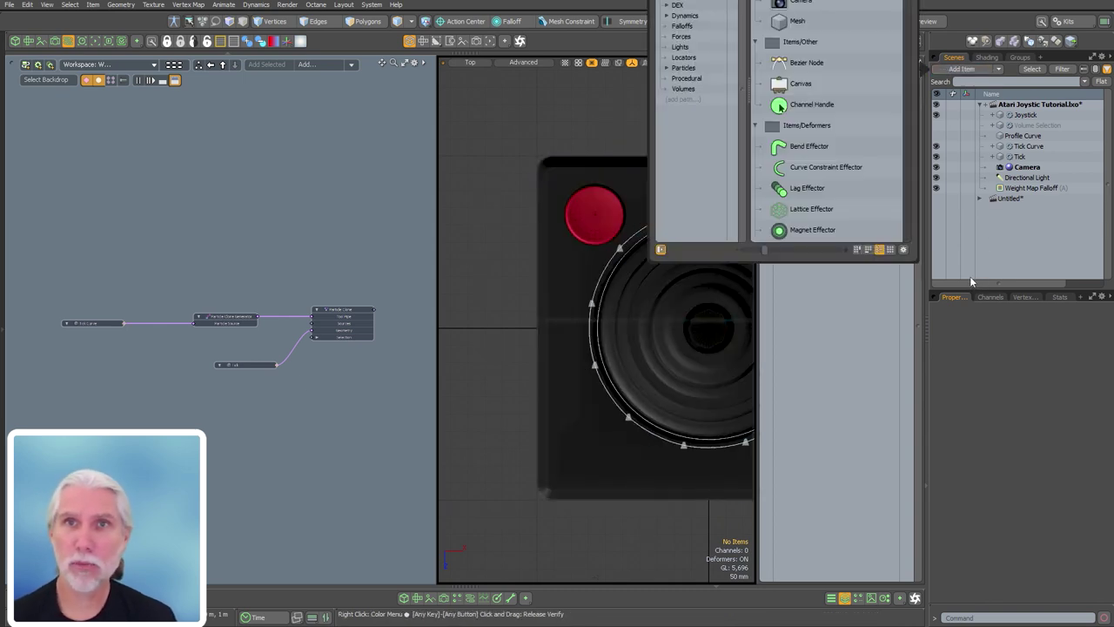
scroll(827, 131, "down", 12)
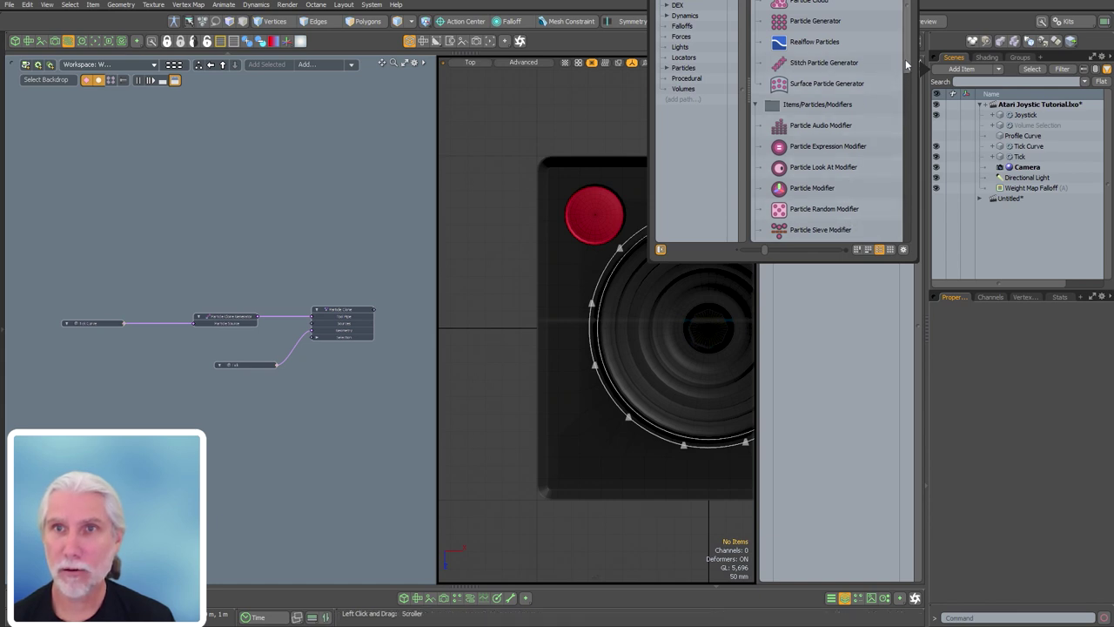
left_click_drag(905, 65, 902, 137)
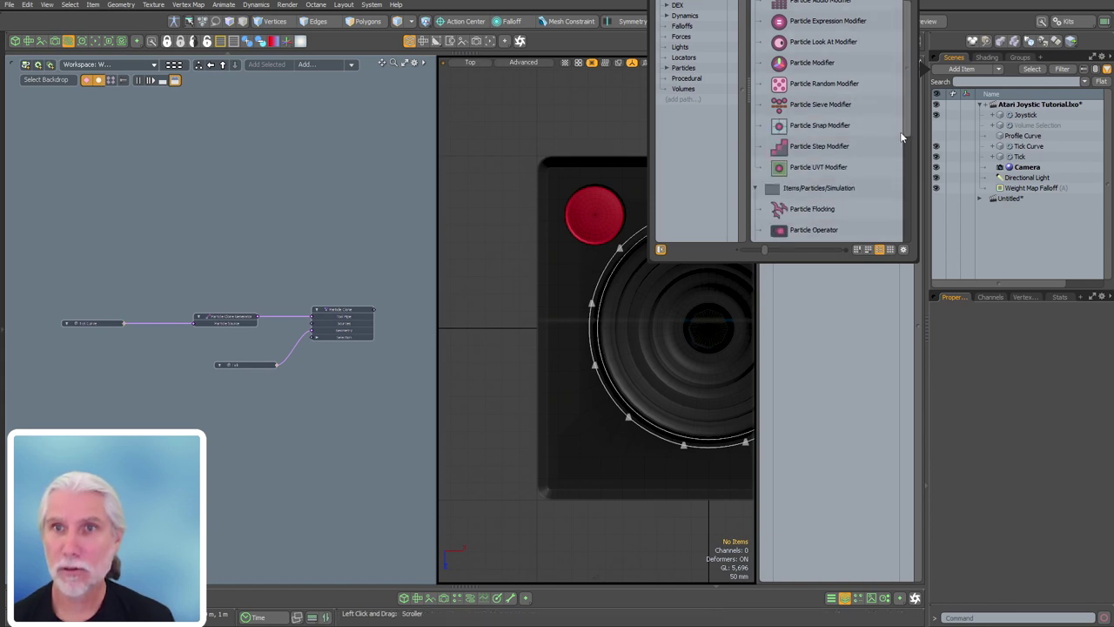
scroll(861, 113, "up", 1)
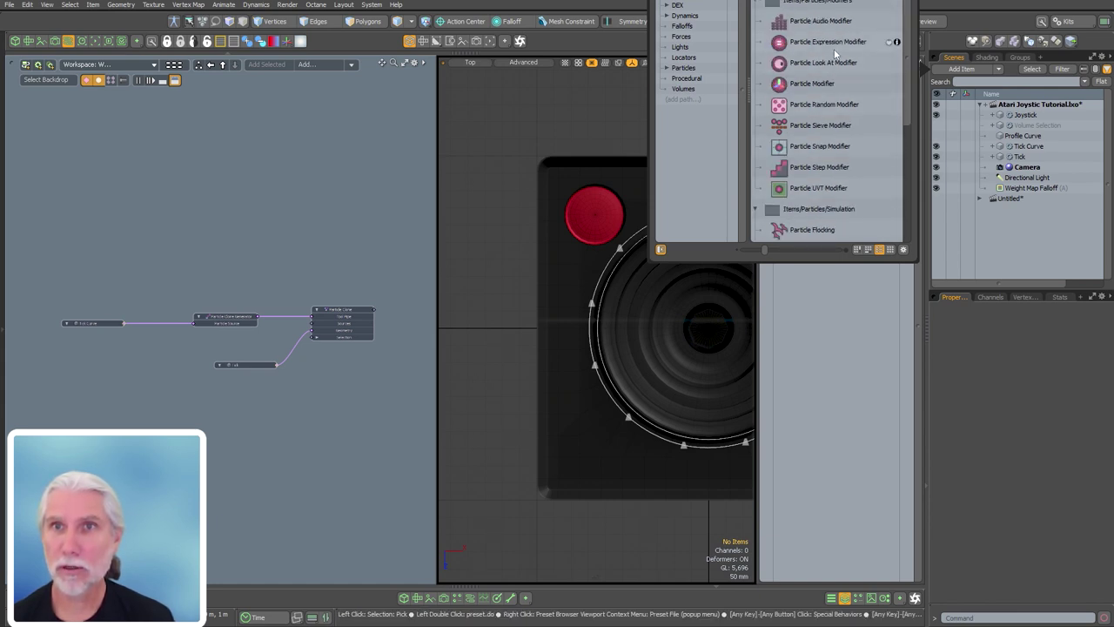
double_click(821, 64)
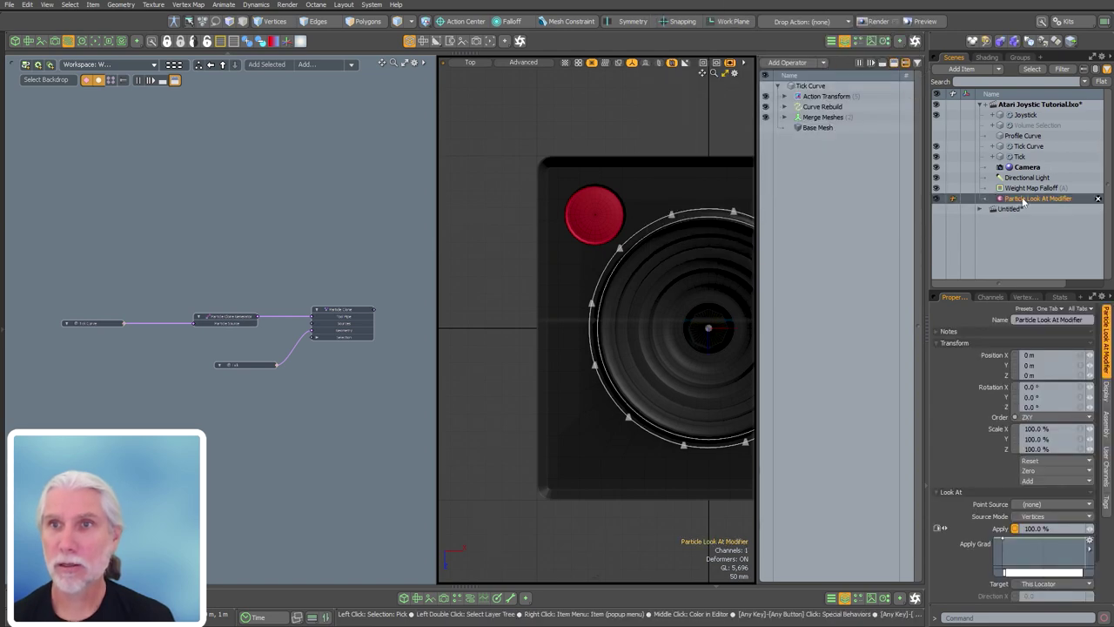
- Wire the Particle Look At Modifier in the schematic between Tick Curve and the Particle Clone Generator's Particle Source input
left_click_drag(280, 306, 203, 292)
scroll(205, 283, "up", 5)
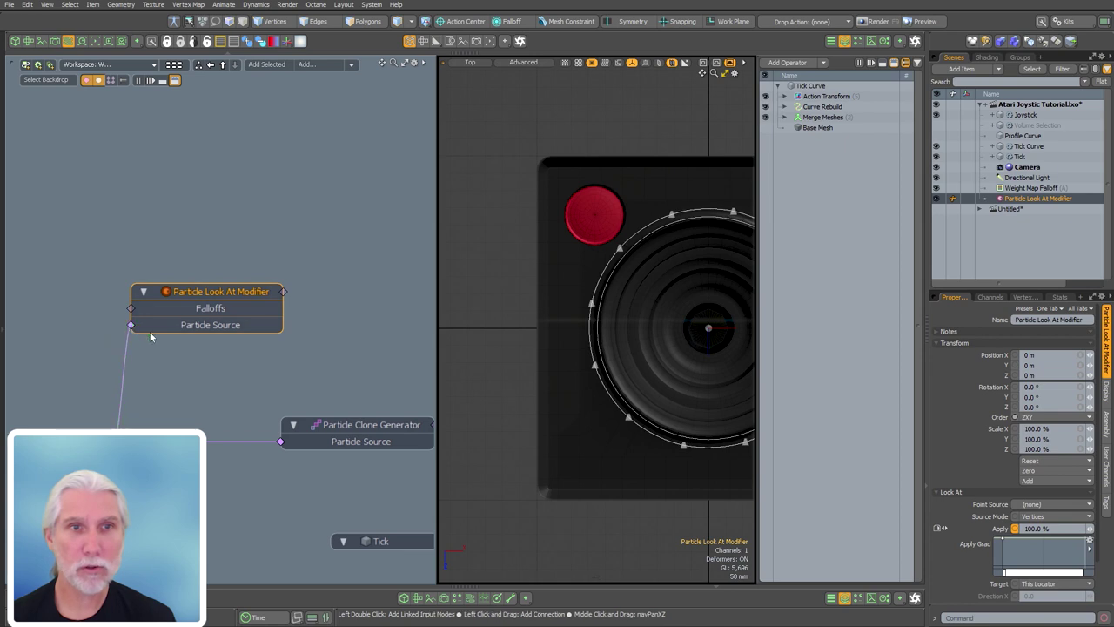
scroll(151, 337, "down", 2)
left_click(280, 367)
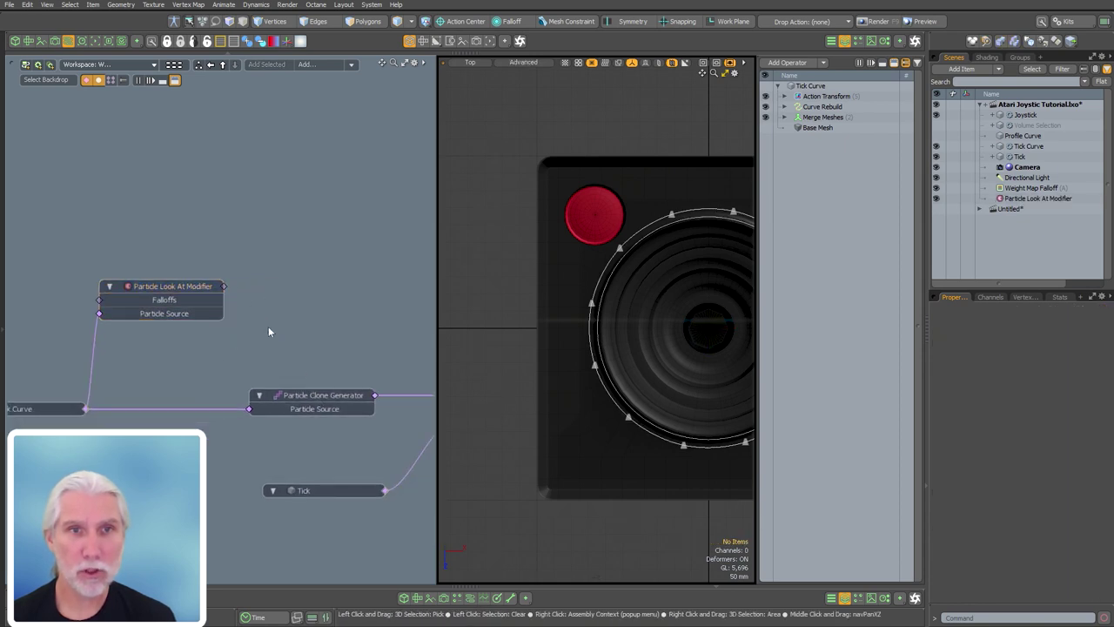
left_click_drag(223, 286, 249, 408)
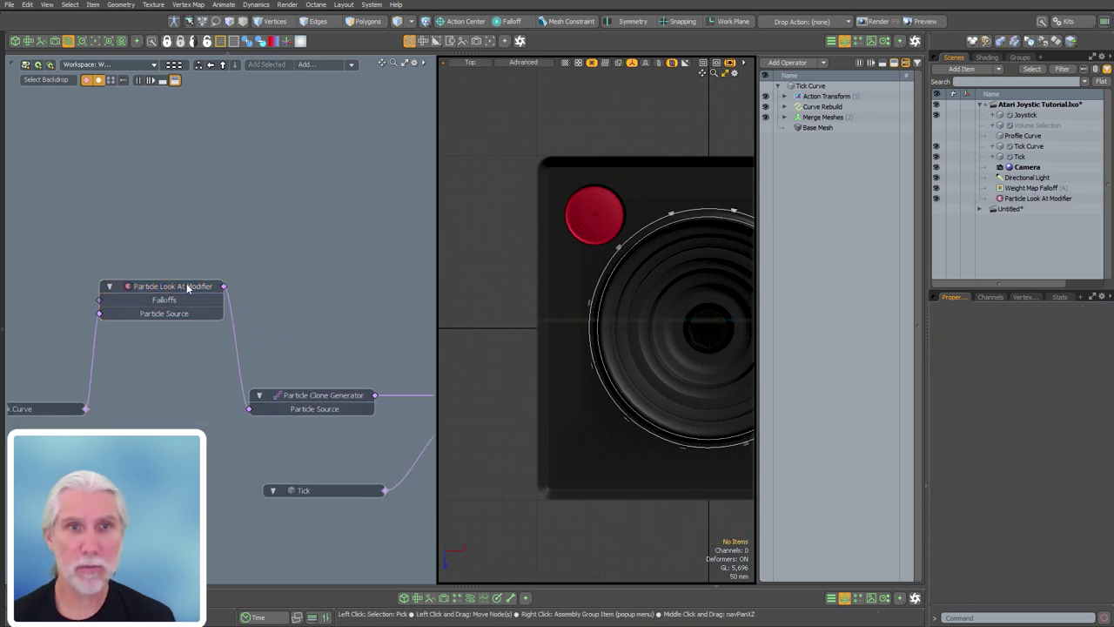
left_click_drag(187, 288, 174, 302)
- Examine the orientation of the cloned ticks around the stick up close and in the Perspective view
scroll(598, 231, "up", 5)
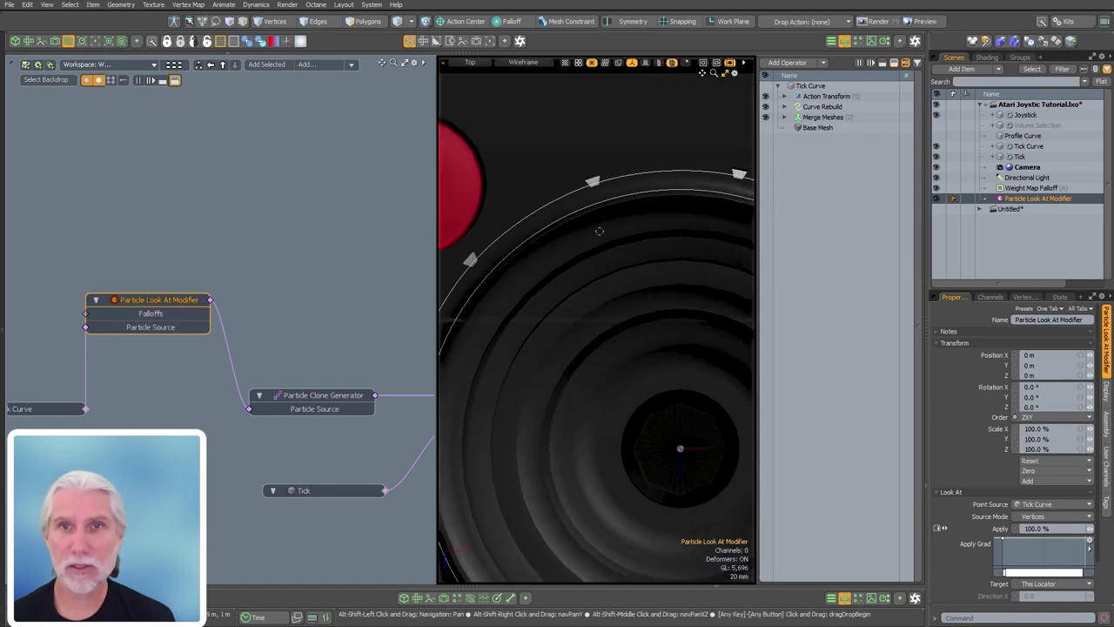
key("ctrl+space")
left_click(744, 189)
left_click_drag(619, 346, 572, 223, "alt")
scroll(593, 257, "up", 5)
scroll(572, 224, "down", 4)
scroll(572, 224, "up", 4)
scroll(572, 224, "down", 6)
left_click_drag(610, 301, 559, 312, "alt")
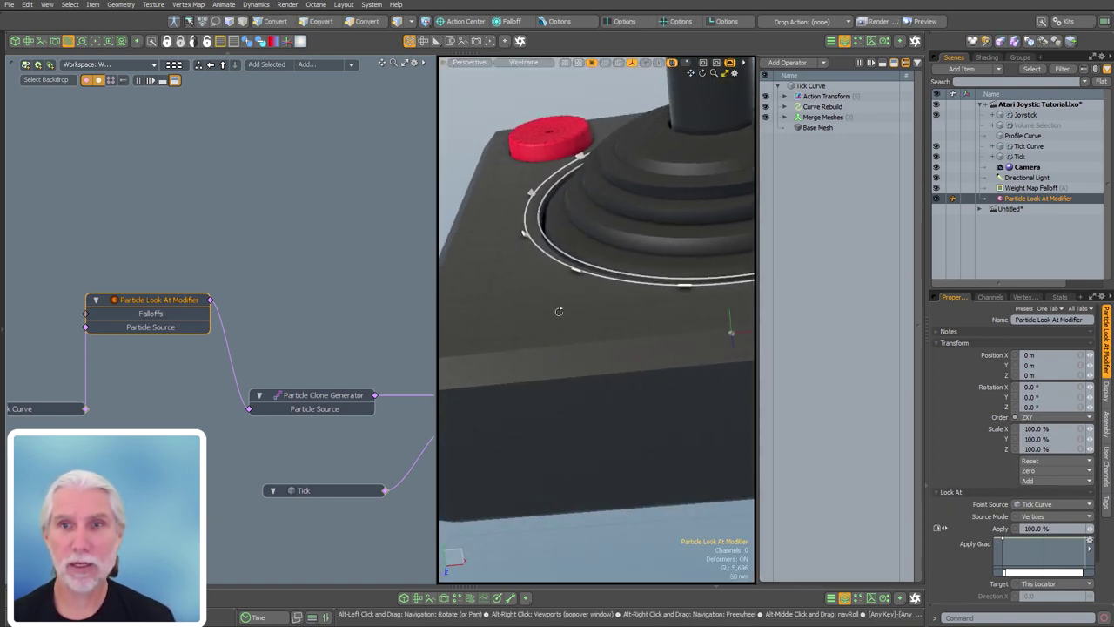
- Review the Particle Look At Modifier's Look At settings and view the whole ring of ticks from above
left_click(168, 303)
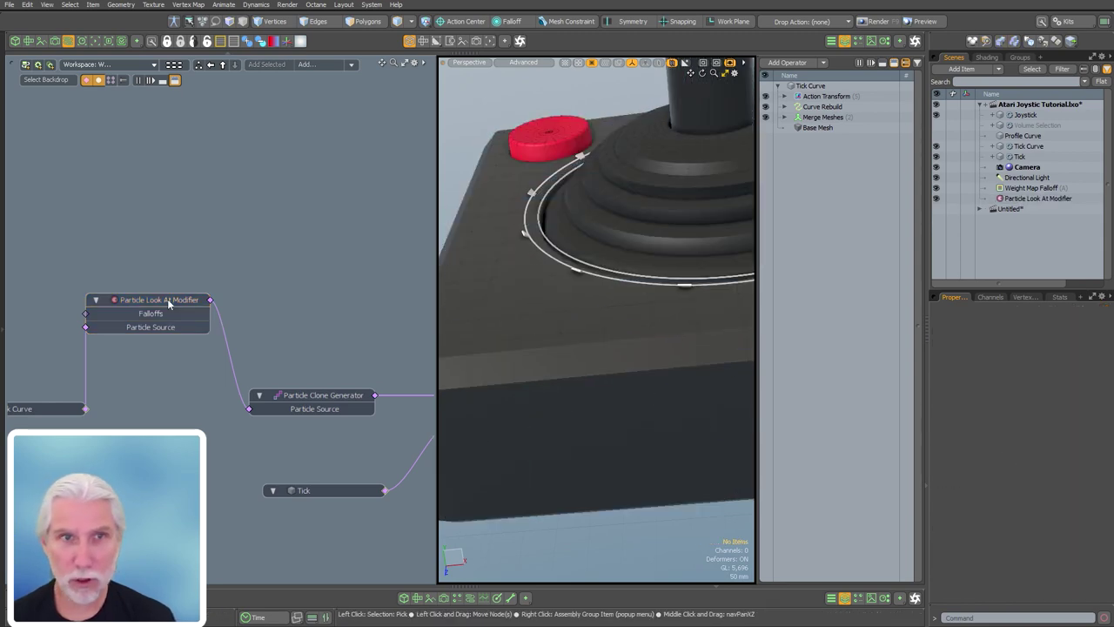
key("ctrl+z")
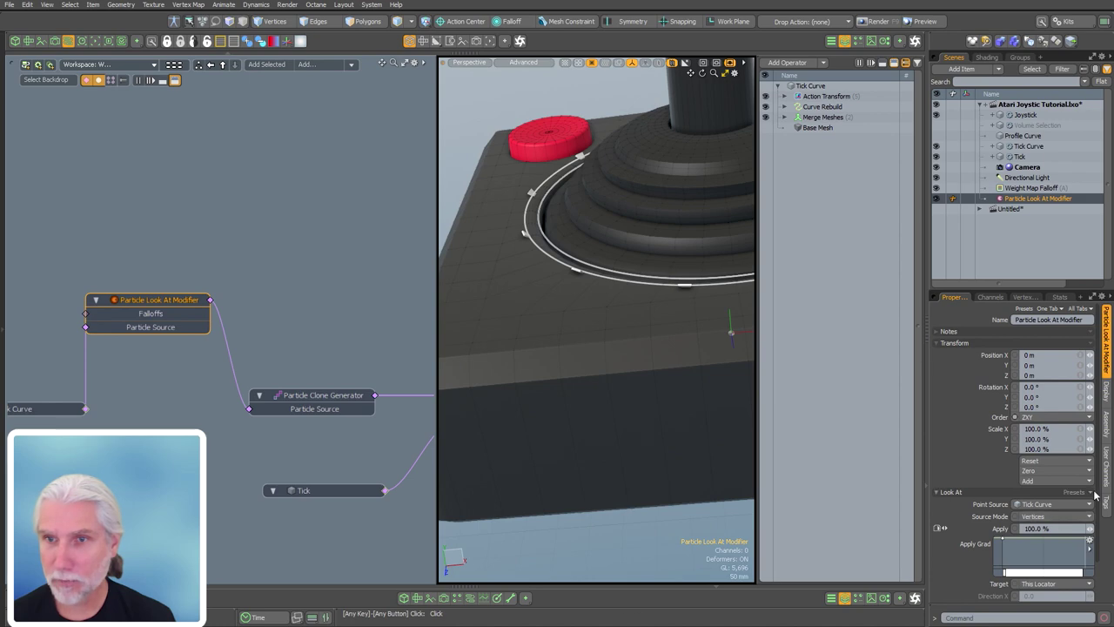
scroll(1099, 500, "down", 2)
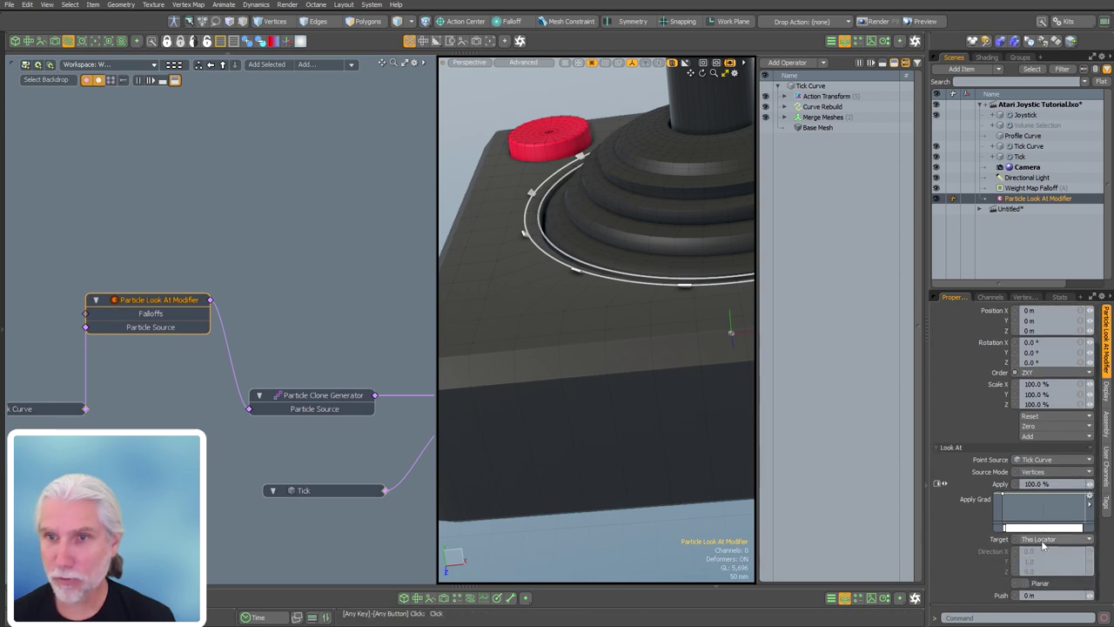
scroll(682, 284, "down", 3)
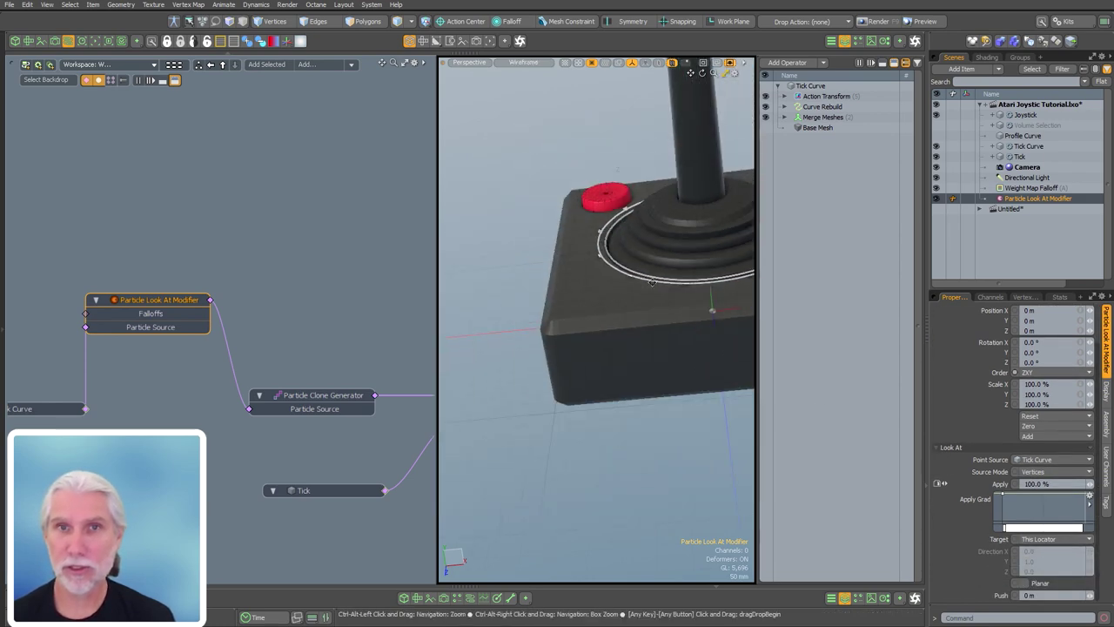
left_click_drag(709, 305, 620, 315, "alt+shift")
mouse_move(620, 316)
left_mouse_down("alt")
mouse_move(630, 357)
mouse_move(553, 261)
mouse_move(596, 356)
mouse_move(579, 335)
mouse_move(600, 340)
mouse_move(648, 315)
mouse_move(702, 270)
mouse_move(659, 368)
mouse_move(617, 194)
mouse_move(654, 305)
mouse_move(648, 365)
mouse_move(694, 423)
mouse_move(614, 374)
mouse_move(641, 437)
mouse_move(722, 441)
left_mouse_up("alt")
scroll(564, 263, "up", 5)
scroll(578, 335, "down", 4)
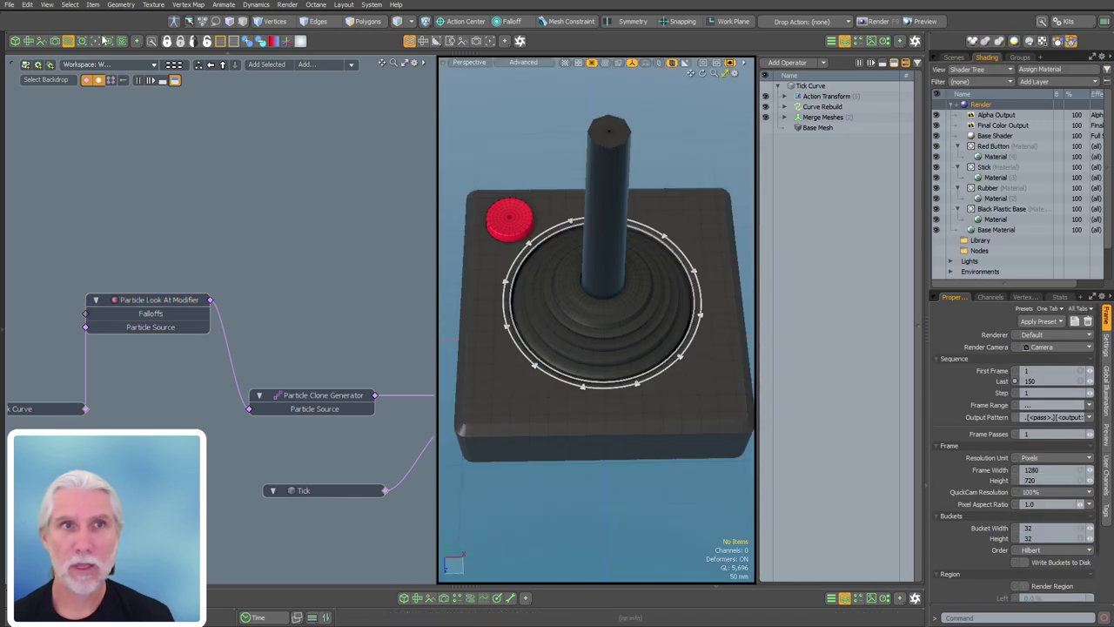
- Add a Material Tag operation to the Tick mesh and set its material name to Tick
left_click_drag(436, 95, 159, 92)
left_click_drag(381, 315, 427, 280, "alt+shift")
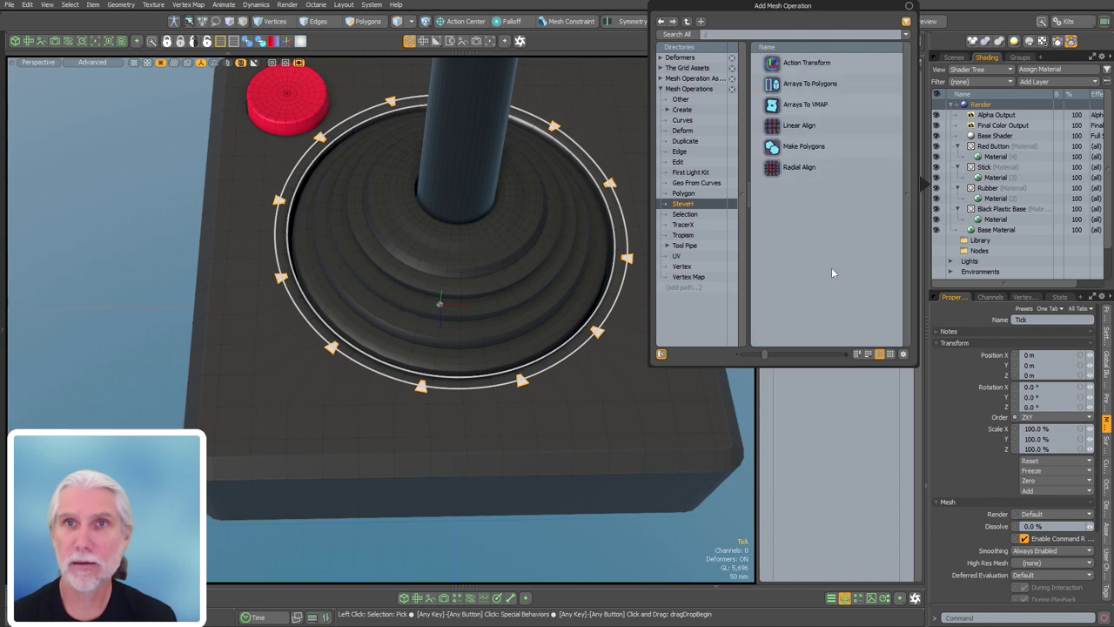
key("Return")
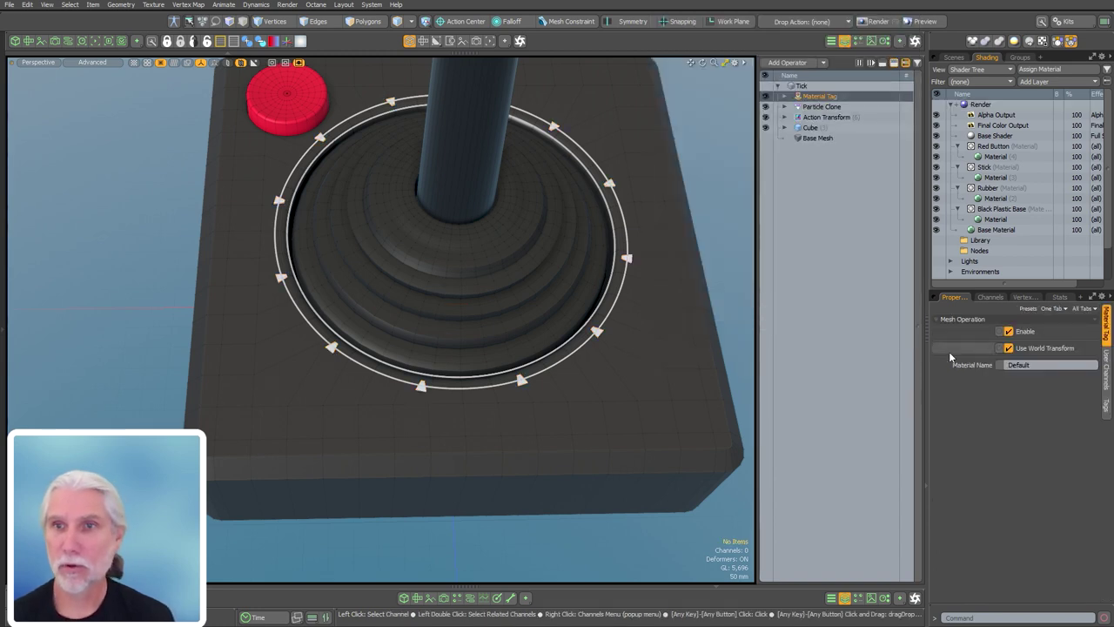
type("Tick")
key("Return")
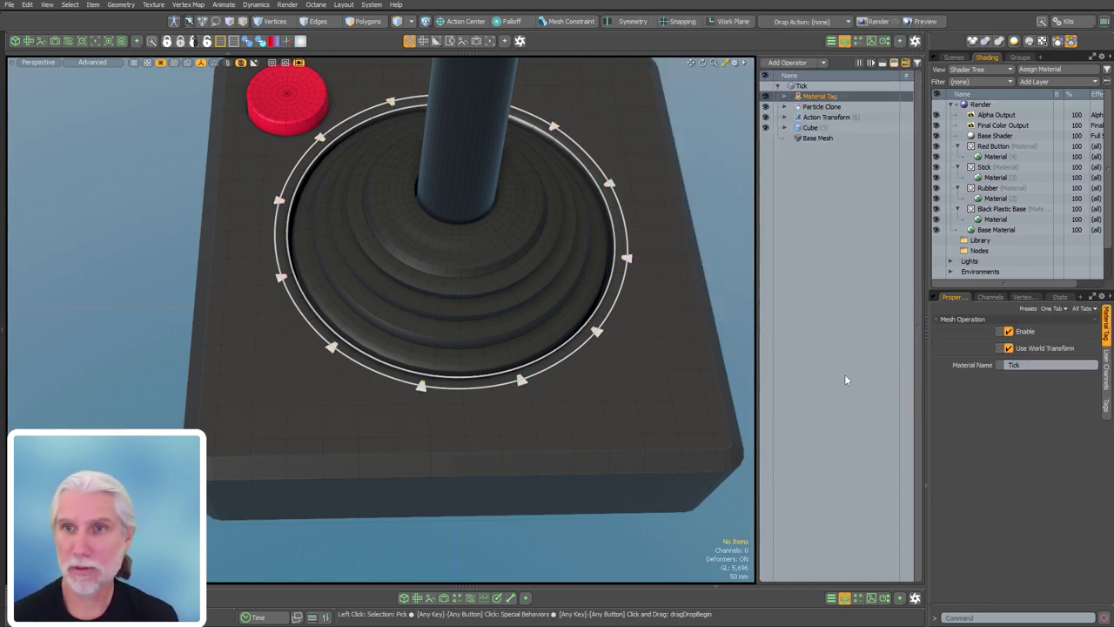
- Duplicate the Red Button material group in the Shader Tree and assign the copy to the Tick polygon tag
left_click(1006, 146)
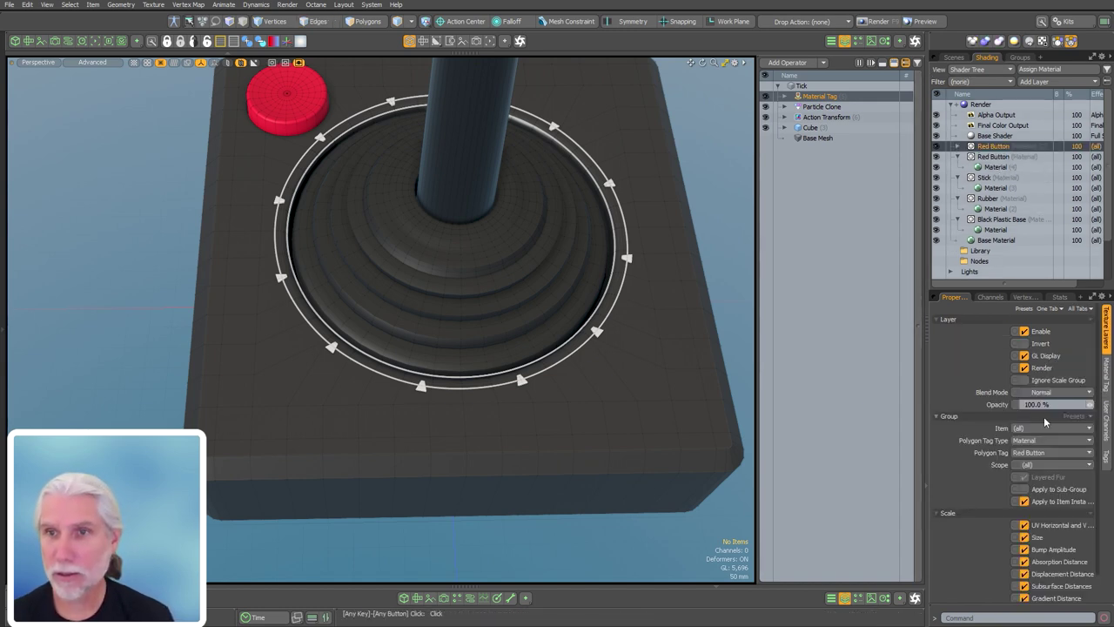
left_click(1043, 452)
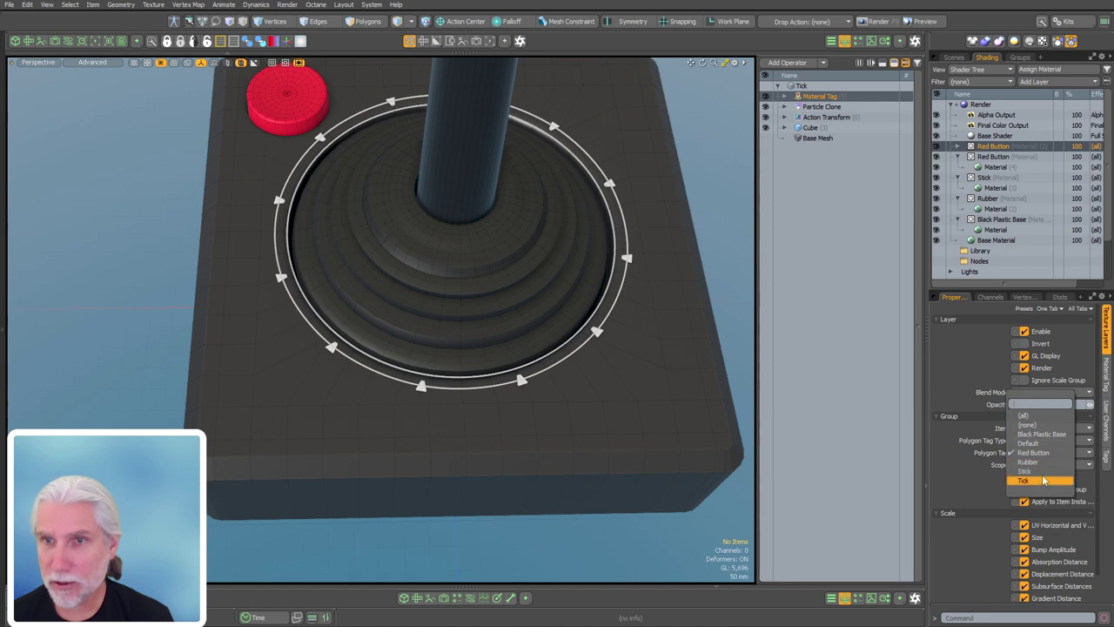
left_click(1041, 473)
left_click(960, 147)
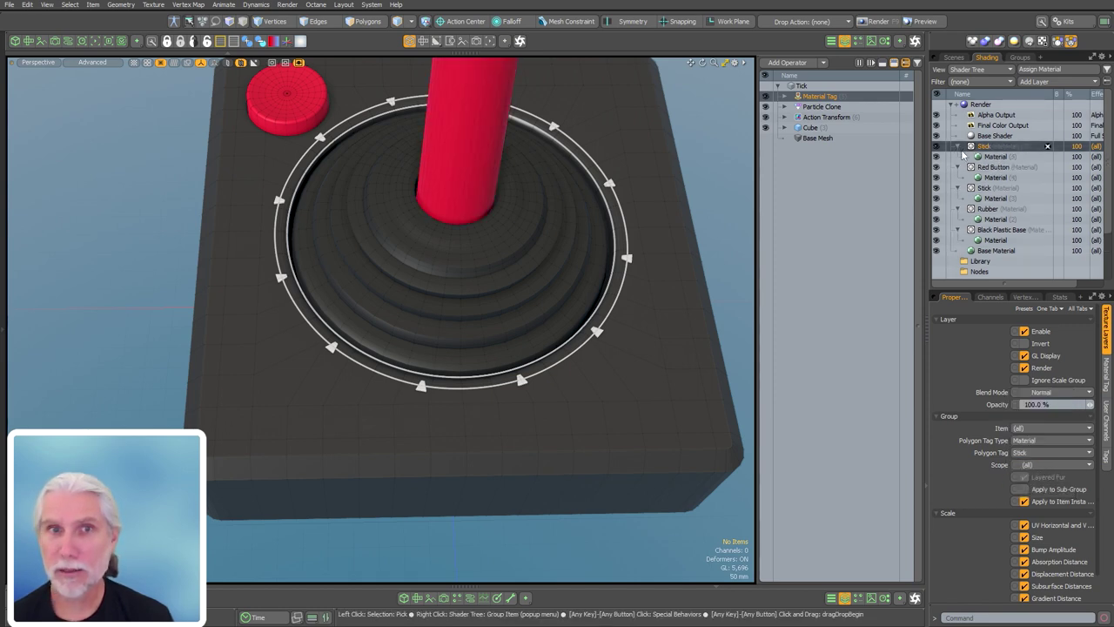
key("ctrl+z")
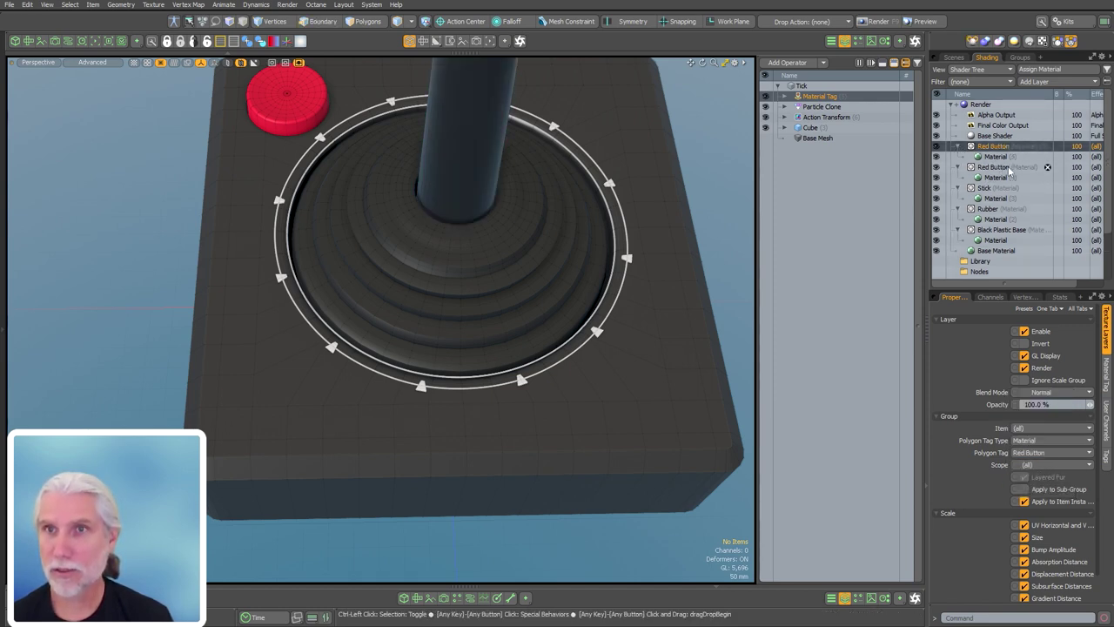
left_click(1033, 454)
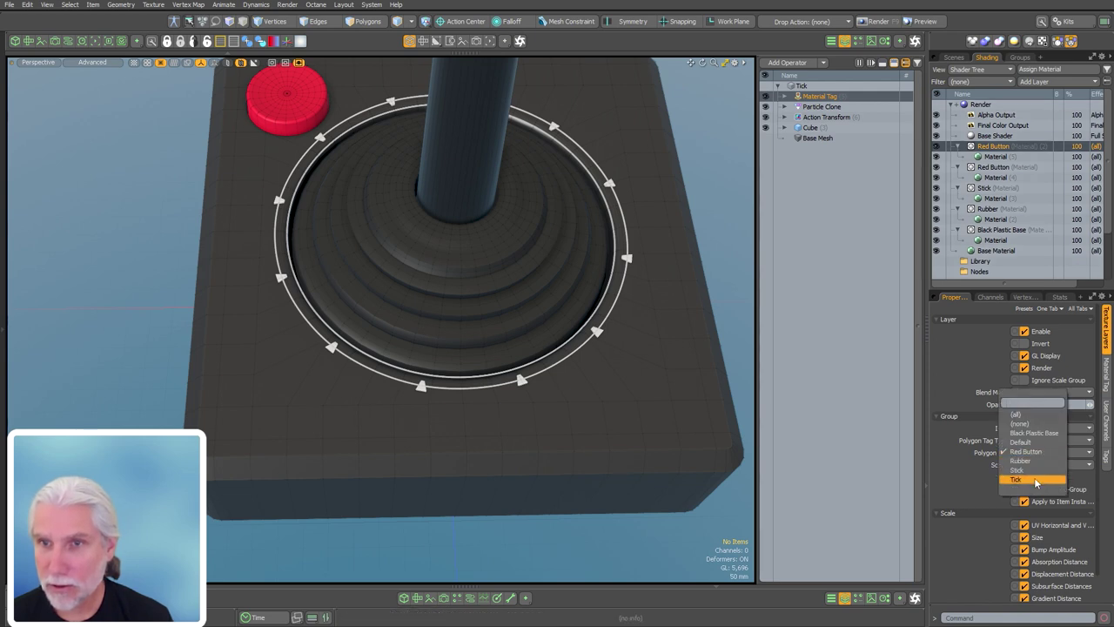
left_click(1035, 480)
- Change the Tick material's diffuse color to a golden yellow of 0.96, 0.73, 0.16
left_click(995, 157)
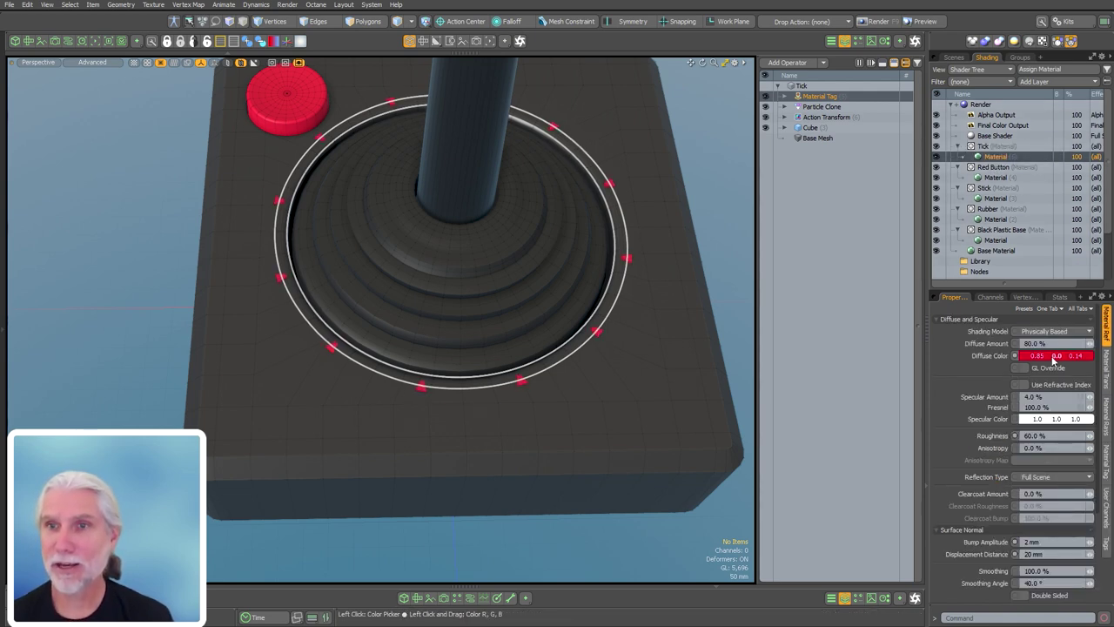
left_click(1059, 360)
left_click(800, 260)
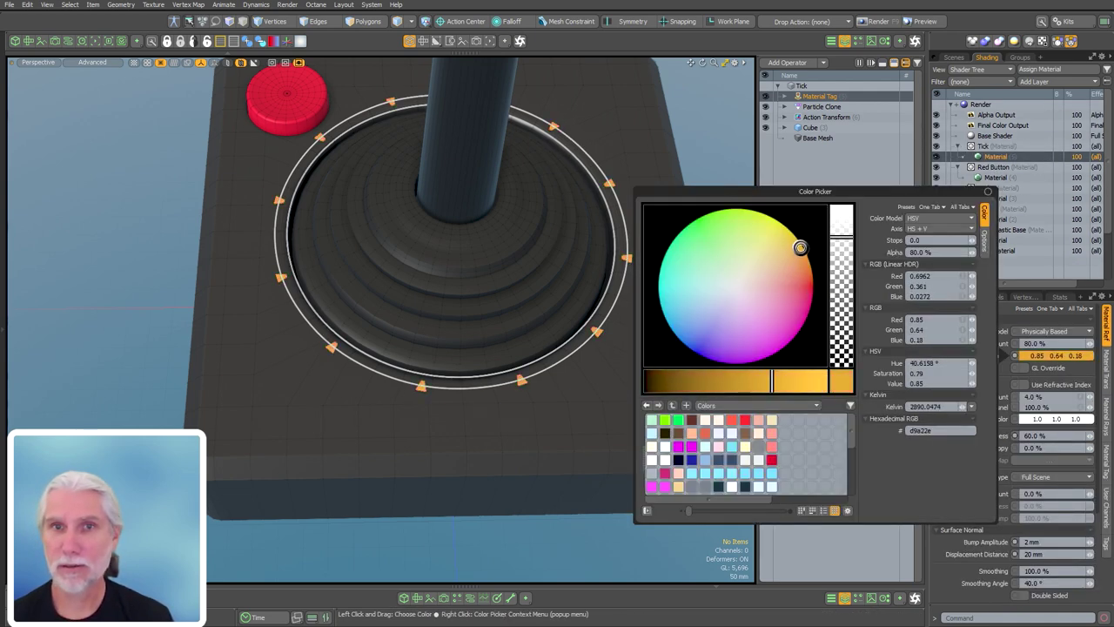
left_click_drag(800, 380, 811, 380)
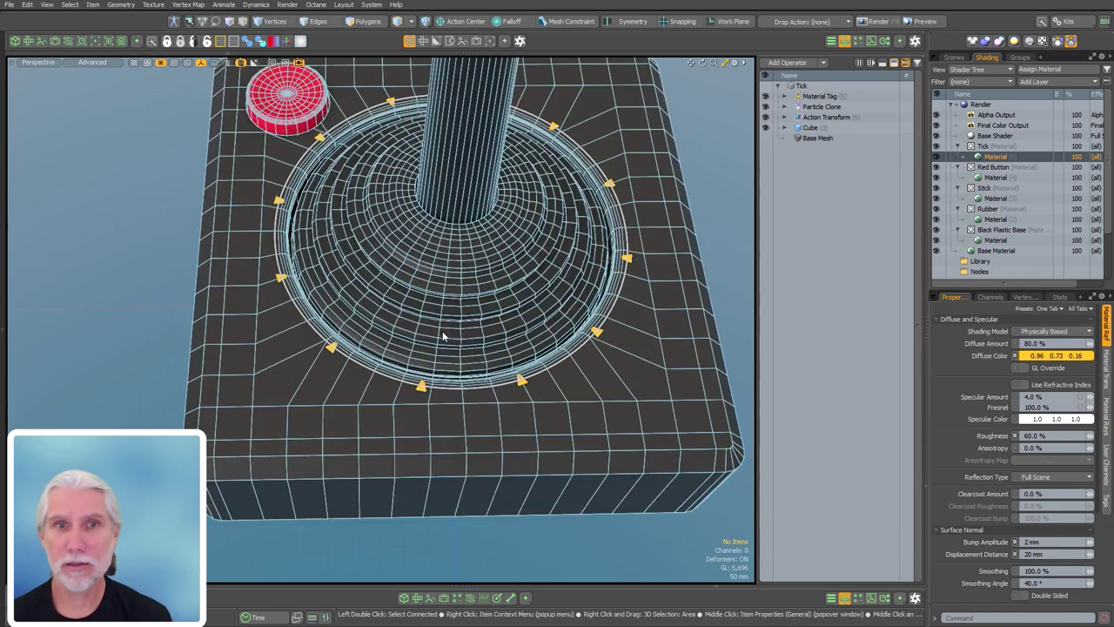
- Examine the recolored ticks around the joystick's rubber boot from several angles and return to the scene's item list
mouse_move(479, 358)
left_mouse_down("alt")
mouse_move(514, 381)
mouse_move(527, 291)
mouse_move(447, 363)
mouse_move(458, 319)
mouse_move(497, 389)
left_mouse_up("alt")
key("ctrl+Tab")
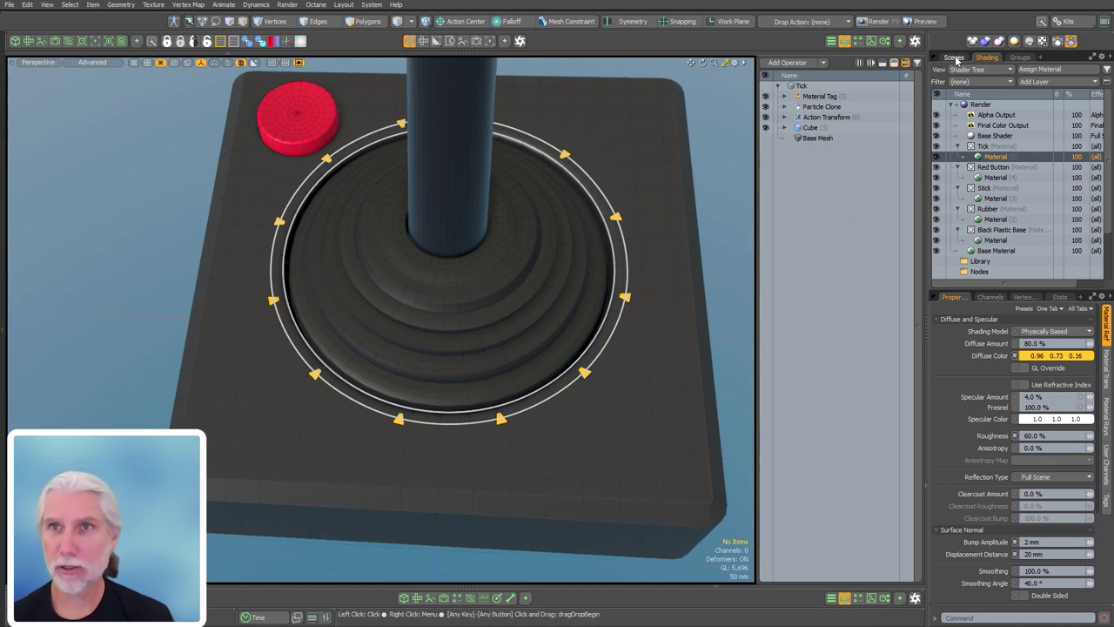
left_click(987, 156, "ctrl")
left_click(955, 58)
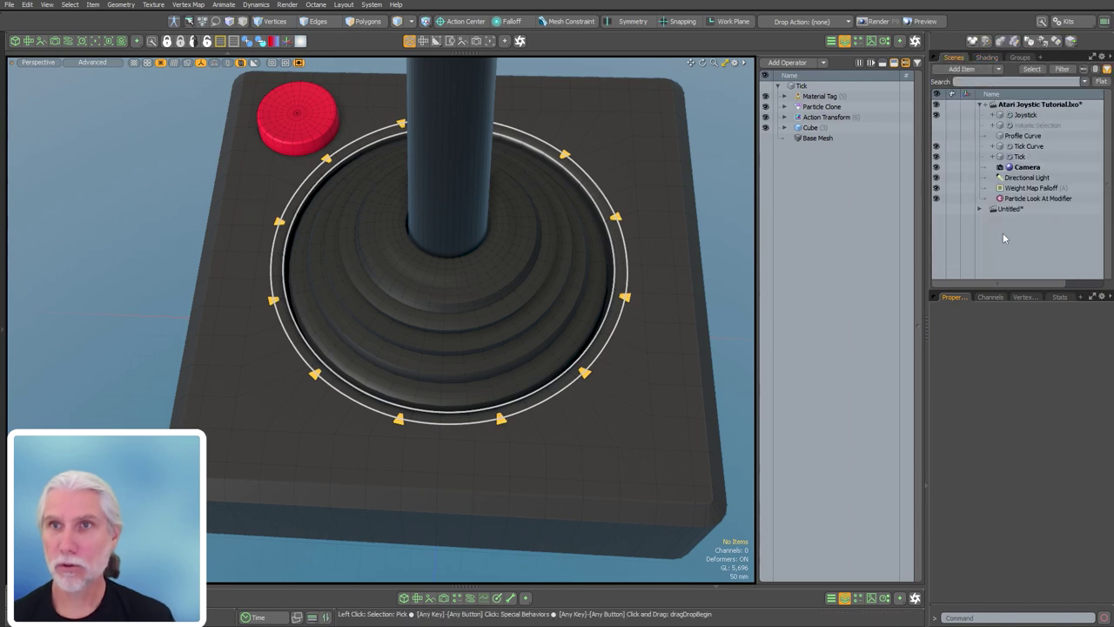
scroll(442, 412, "up", 5)
left_click_drag(442, 412, 453, 356, "alt")
scroll(415, 406, "down", 5)
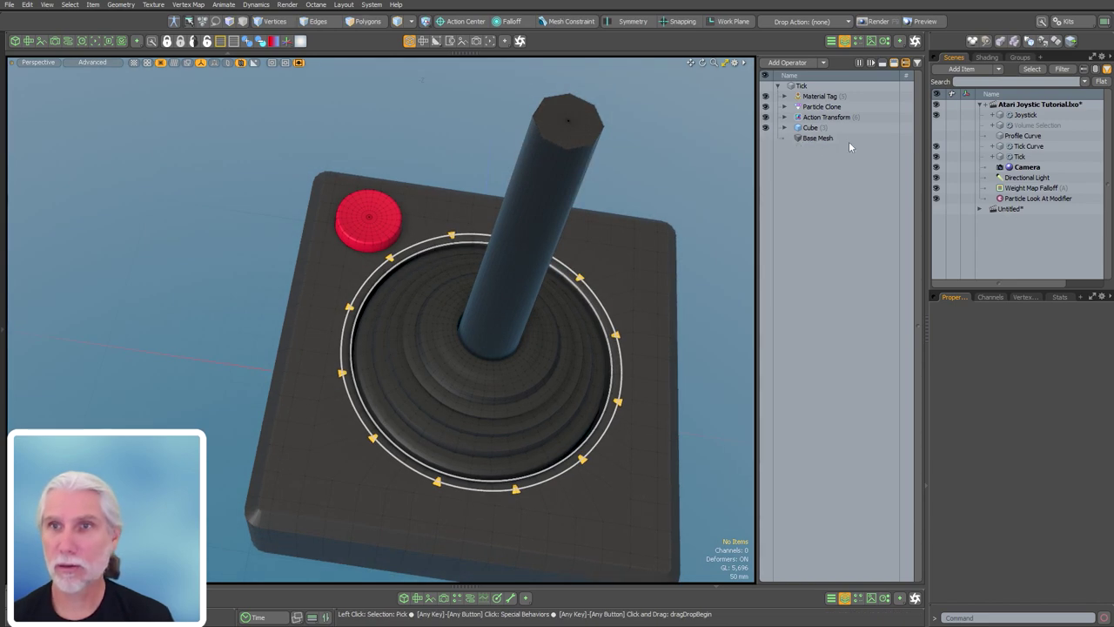
- Enlarge the tick ring by setting the Tick Curve's Action Transform scale to 112% in X and Z
left_click(1030, 147)
left_click(826, 96)
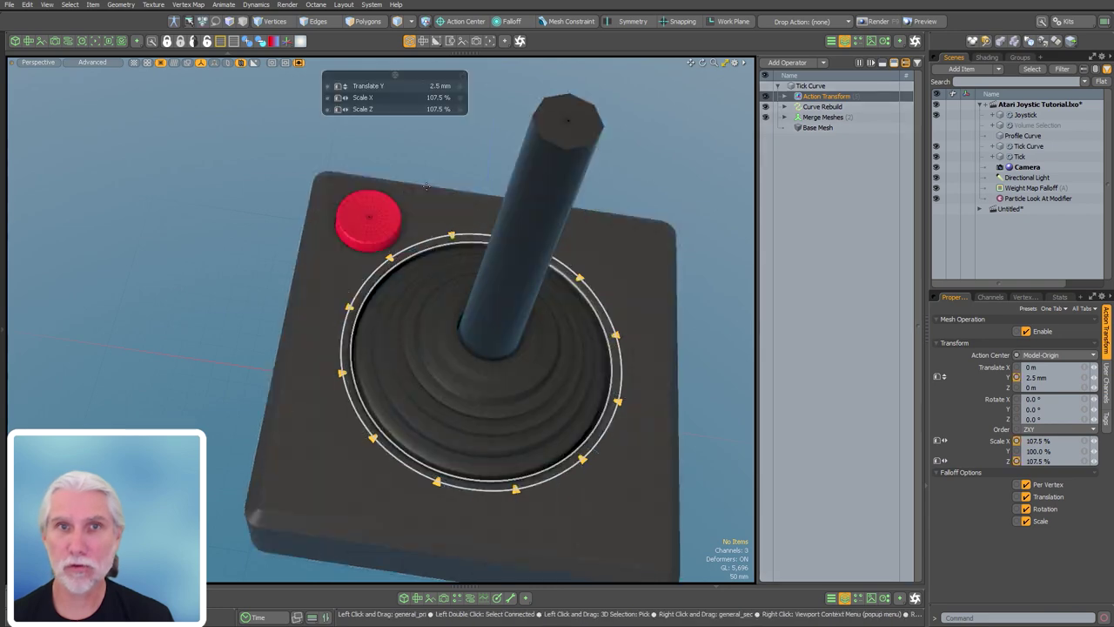
left_click_drag(523, 392, 539, 392)
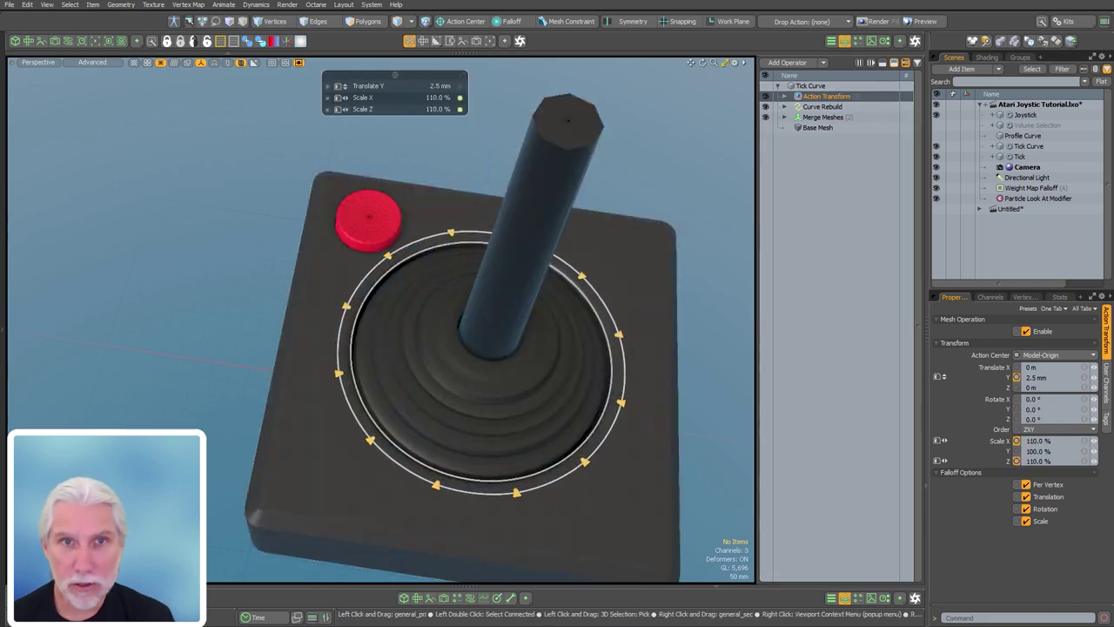
scroll(334, 228, "up", 3)
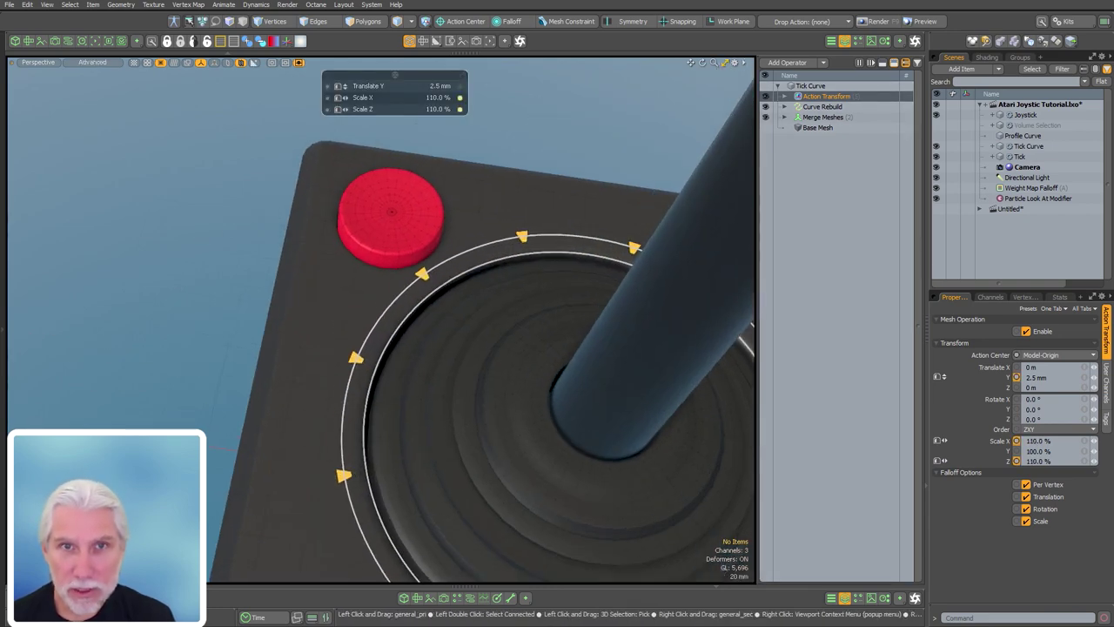
left_click_drag(334, 228, 343, 228)
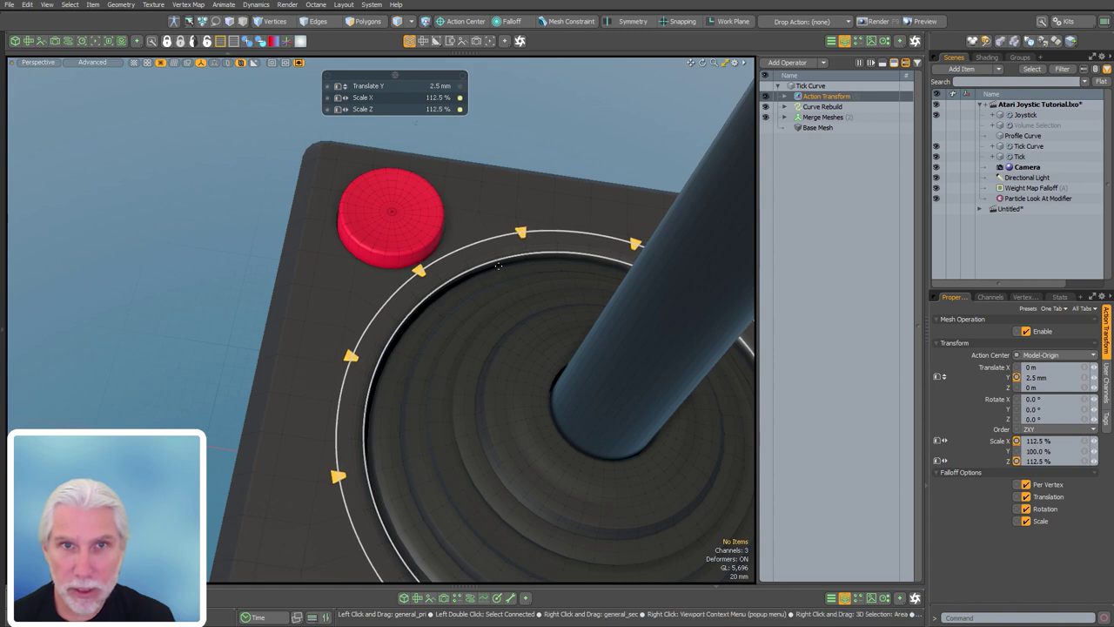
scroll(419, 261, "up", 3)
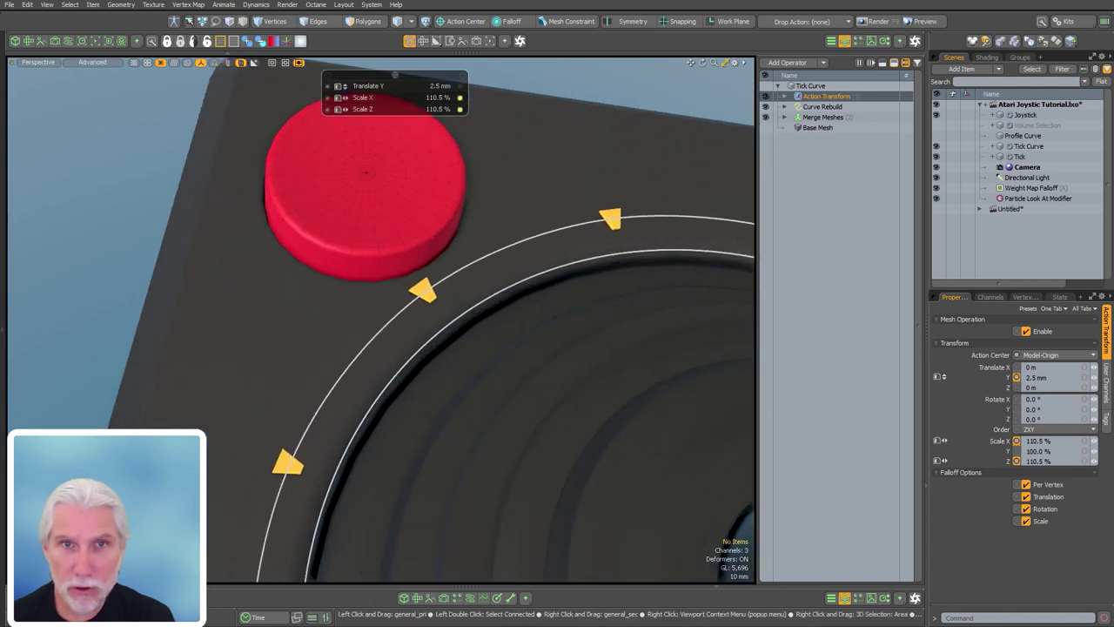
left_click_drag(484, 254, 435, 253, "ctrl+alt")
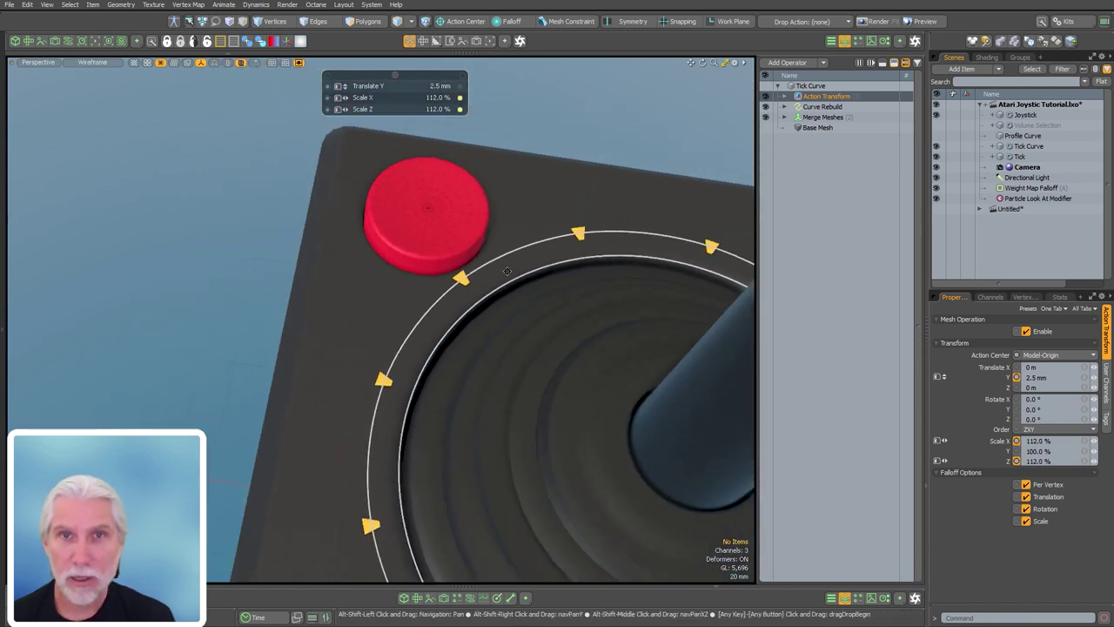
left_click_drag(522, 252, 441, 259, "alt+shift")
left_click(584, 166)
left_click_drag(533, 229, 444, 205, "alt+shift")
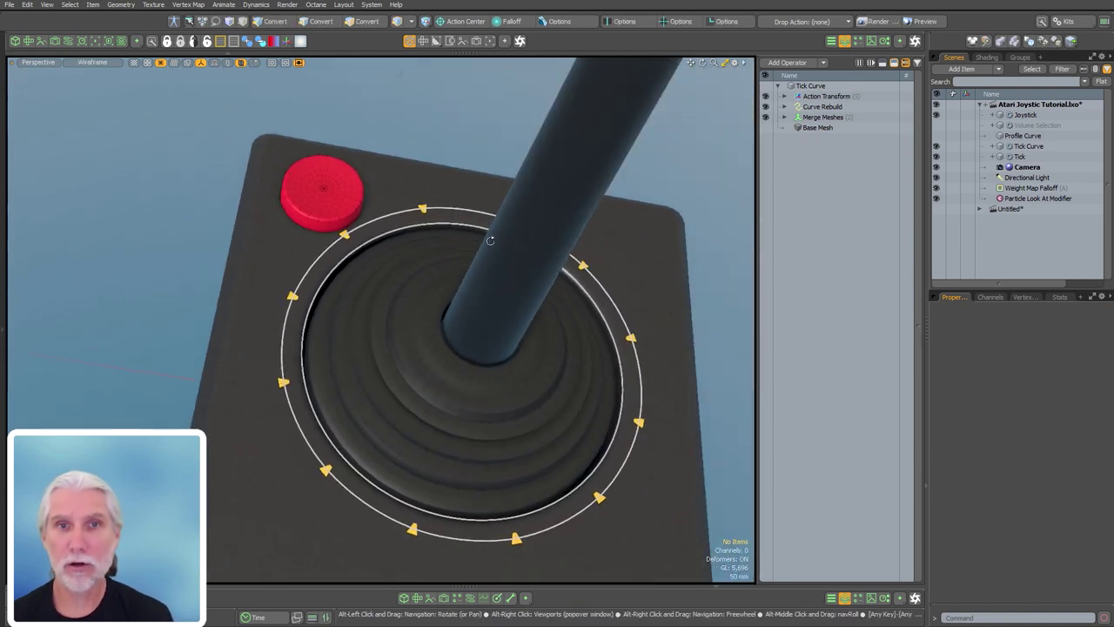
left_click_drag(490, 241, 539, 230, "alt")
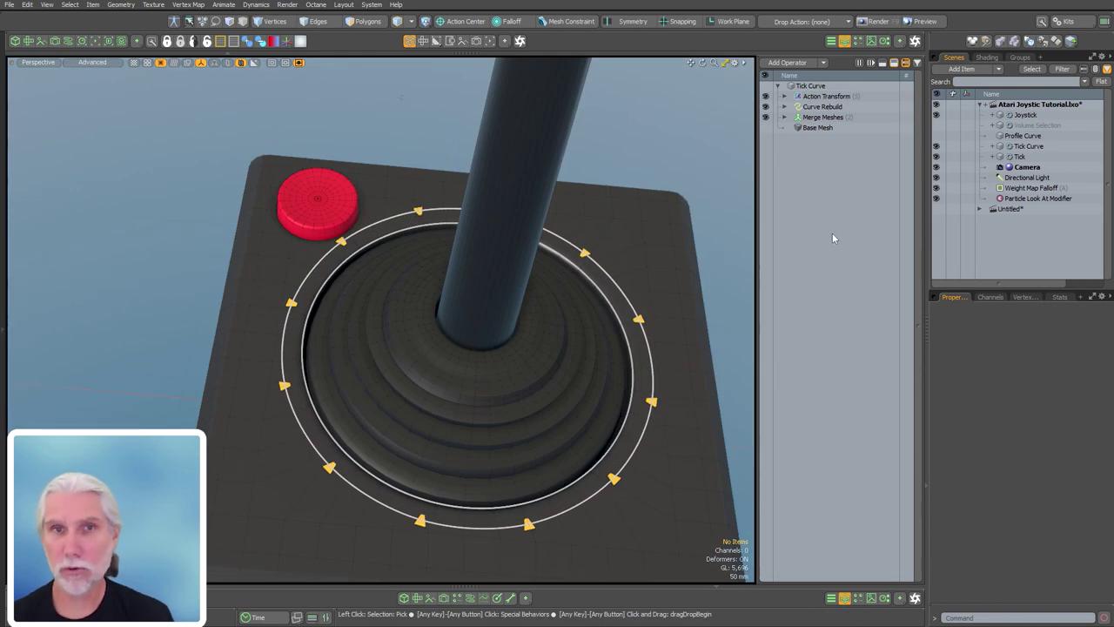
- Add a new mesh item to the scene and name it Tick Ring
key("n")
left_click(1014, 169)
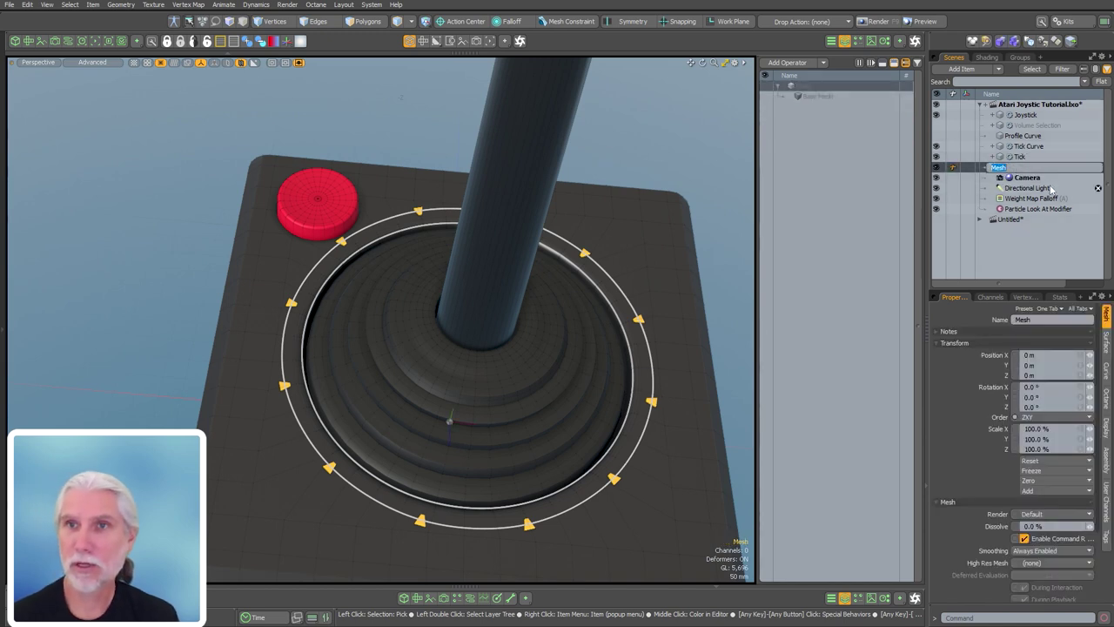
type("Tick Ring")
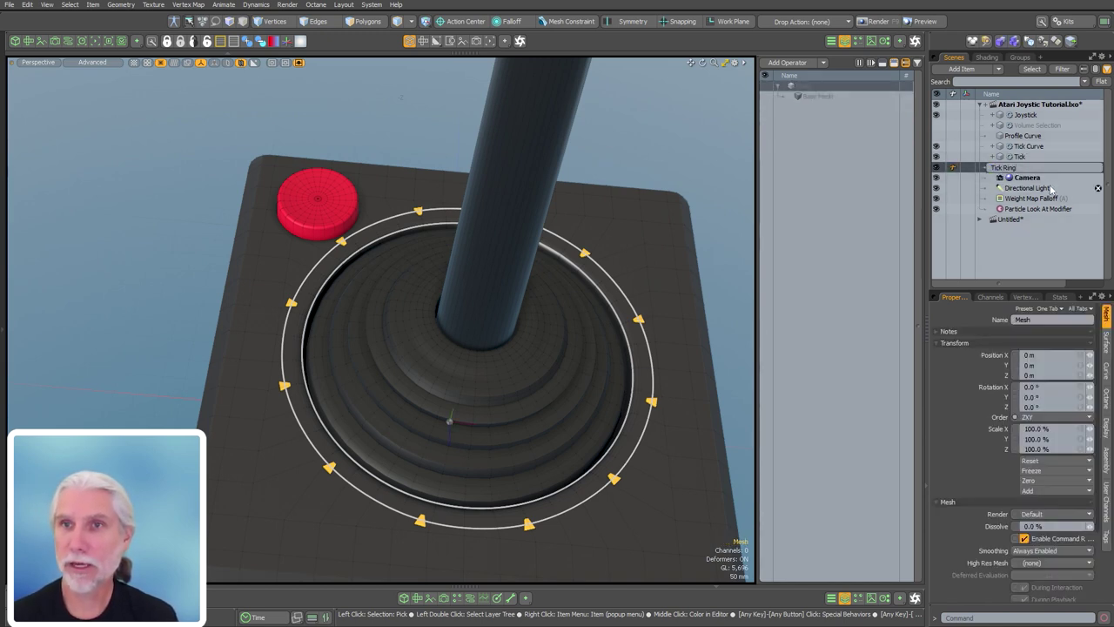
key("Return")
- Add a Cube mesh operation to the Tick Ring mesh
left_click(825, 268)
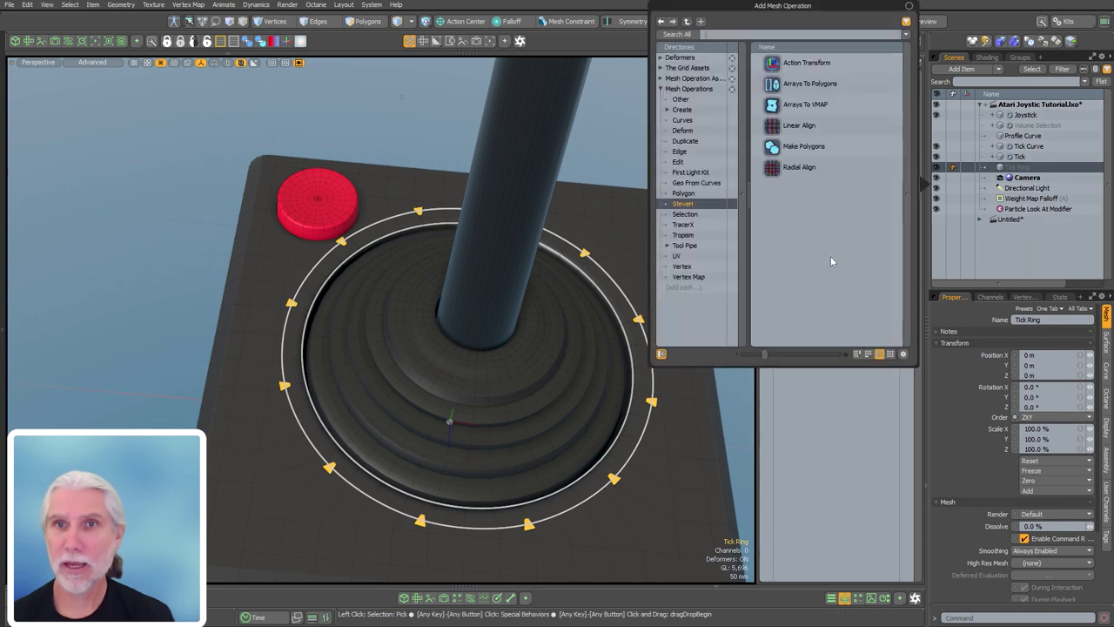
type("cub")
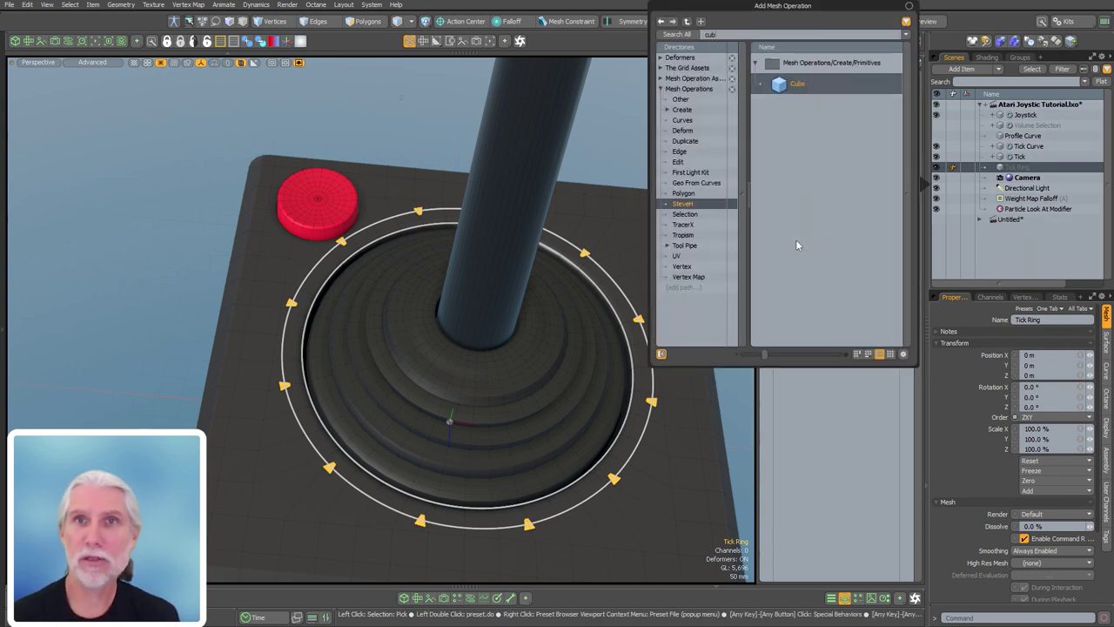
key("Return")
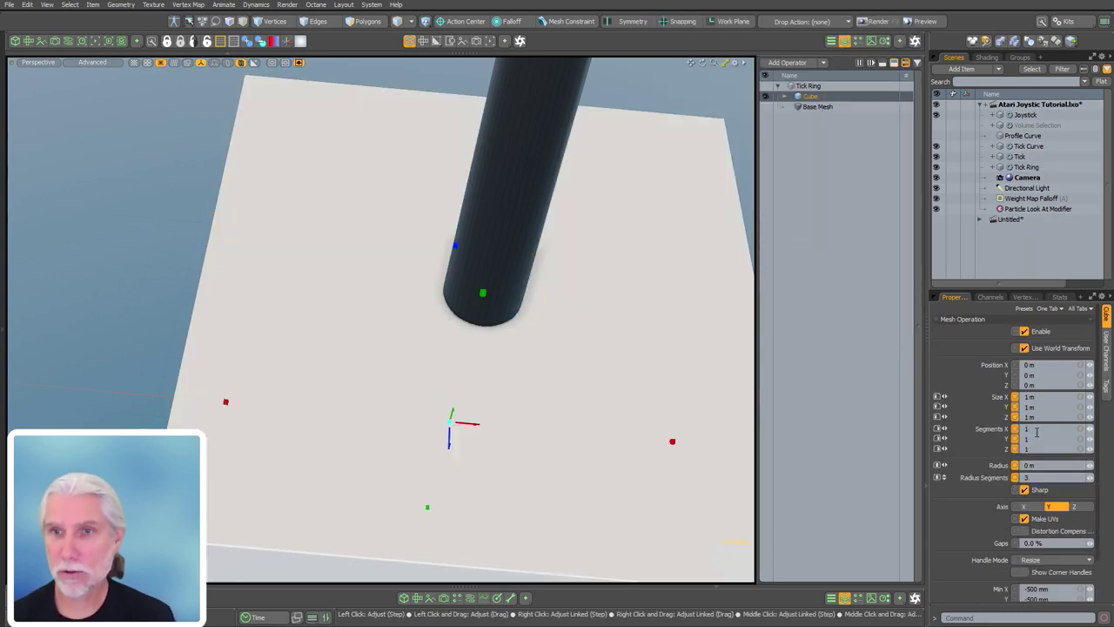
- Set the Tick Ring cube's size to 10 mm in X and 3 mm in Y
left_click(1054, 430)
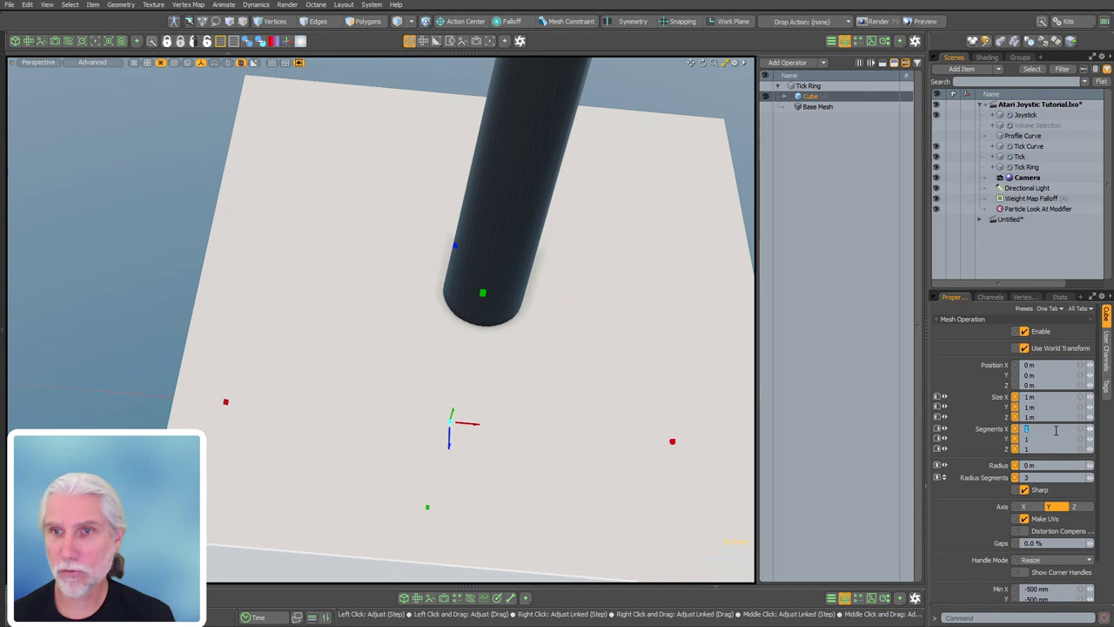
left_click(1027, 397)
type(".01")
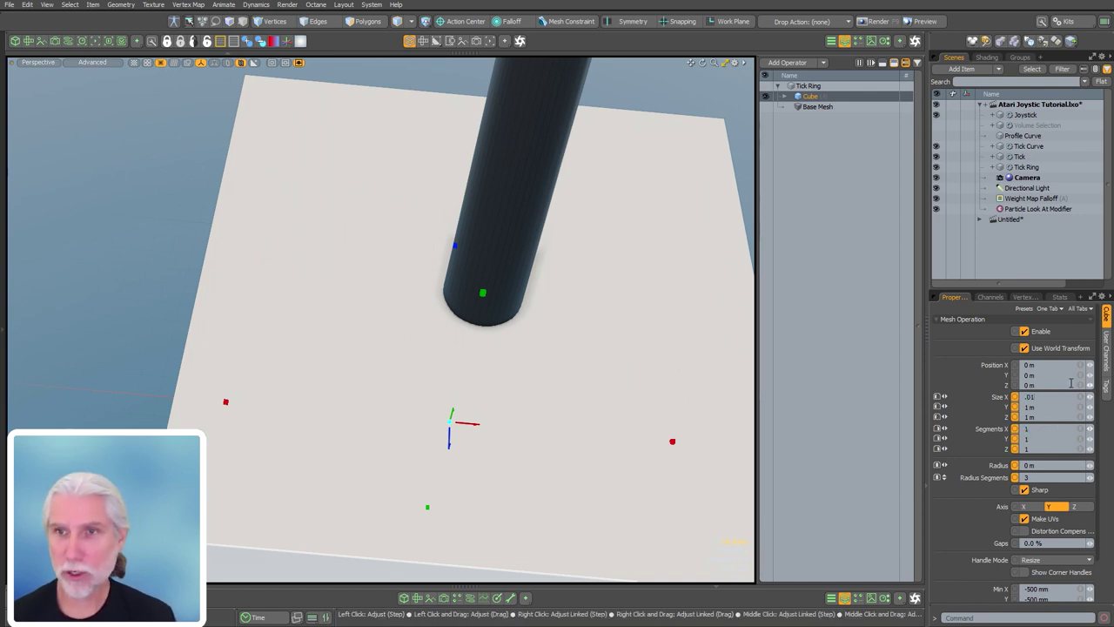
key("Tab")
type(".003")
key("Tab")
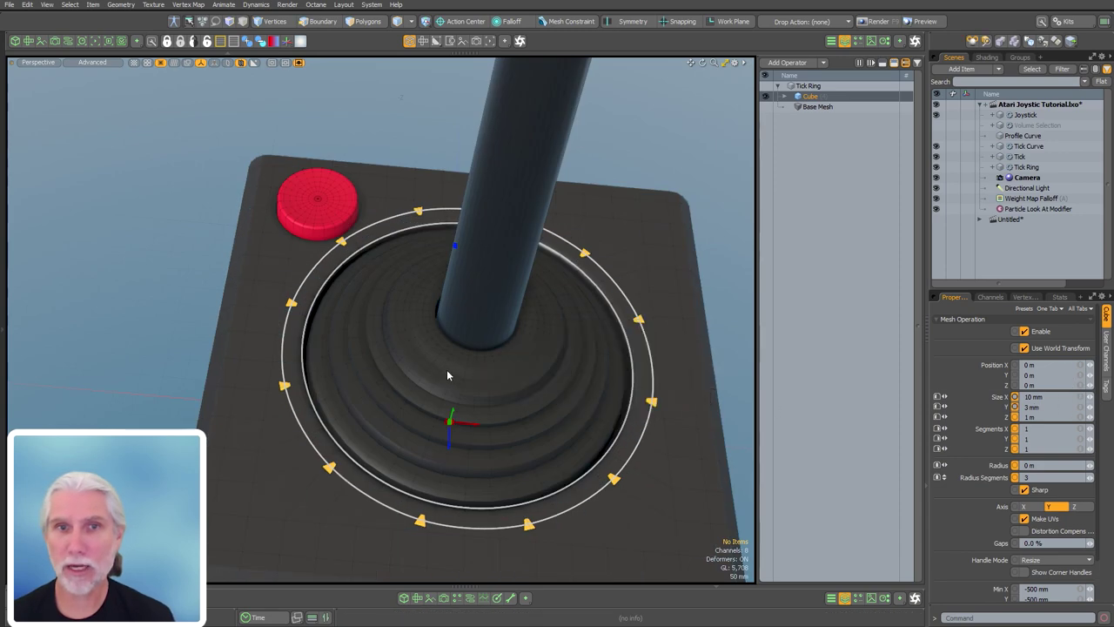
- Isolate the Tick Ring mesh in the viewport and flatten its cube by setting the Z size to 0 m
key("KP_Divide")
left_click_drag(475, 429, 661, 391, "alt")
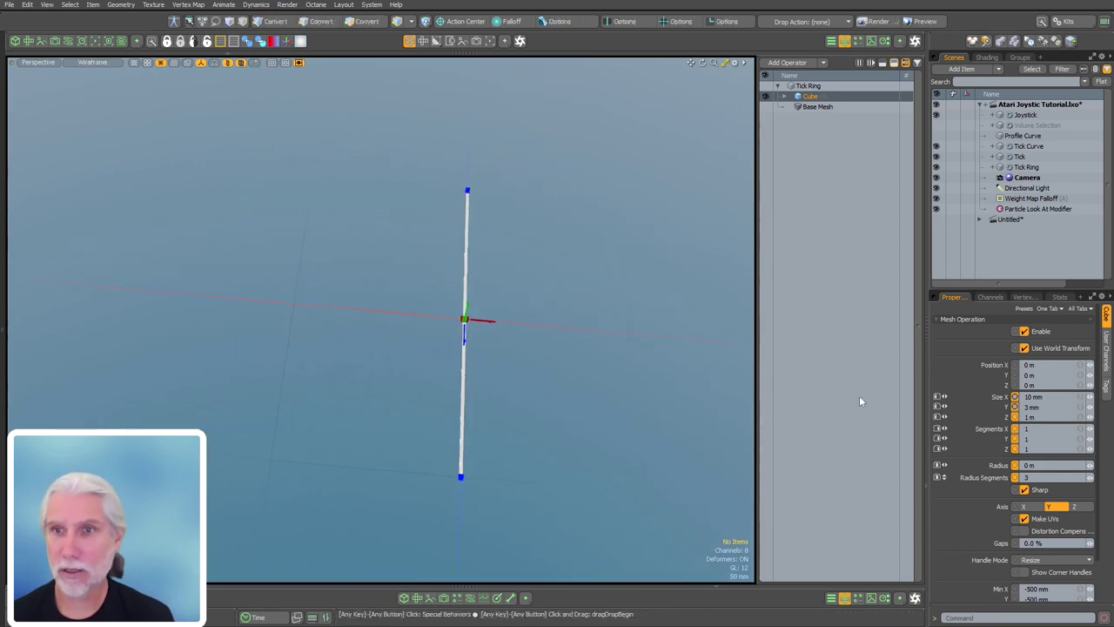
left_click(1045, 417)
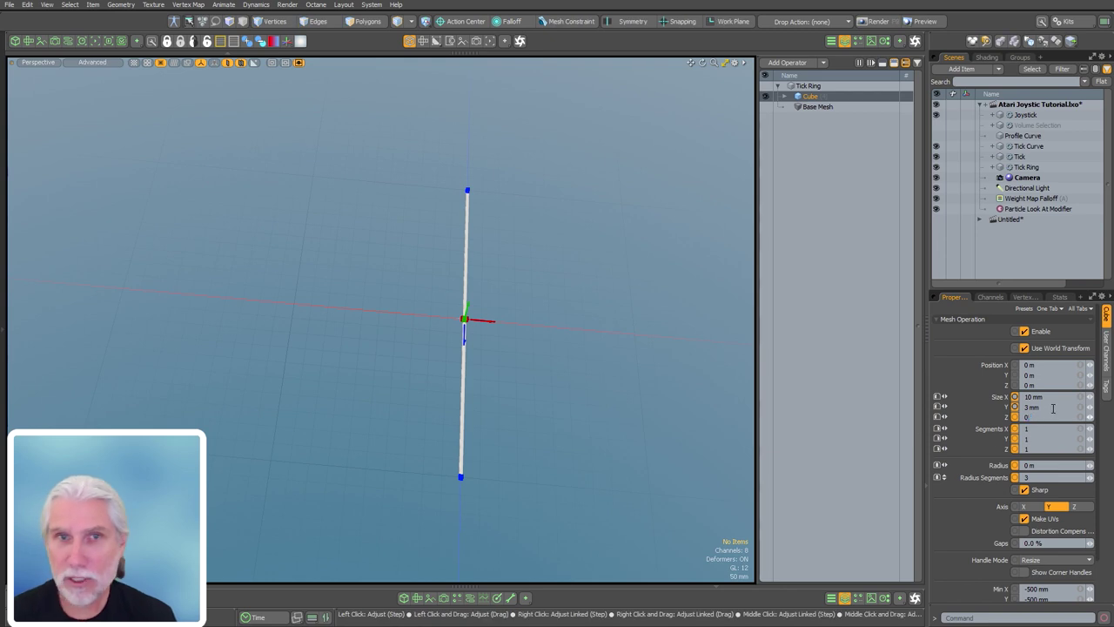
key("Return")
mouse_move(504, 365)
left_mouse_down("alt")
mouse_move(484, 329)
mouse_move(713, 352)
left_mouse_up("alt")
left_click_drag(512, 316, 528, 317, "alt+shift")
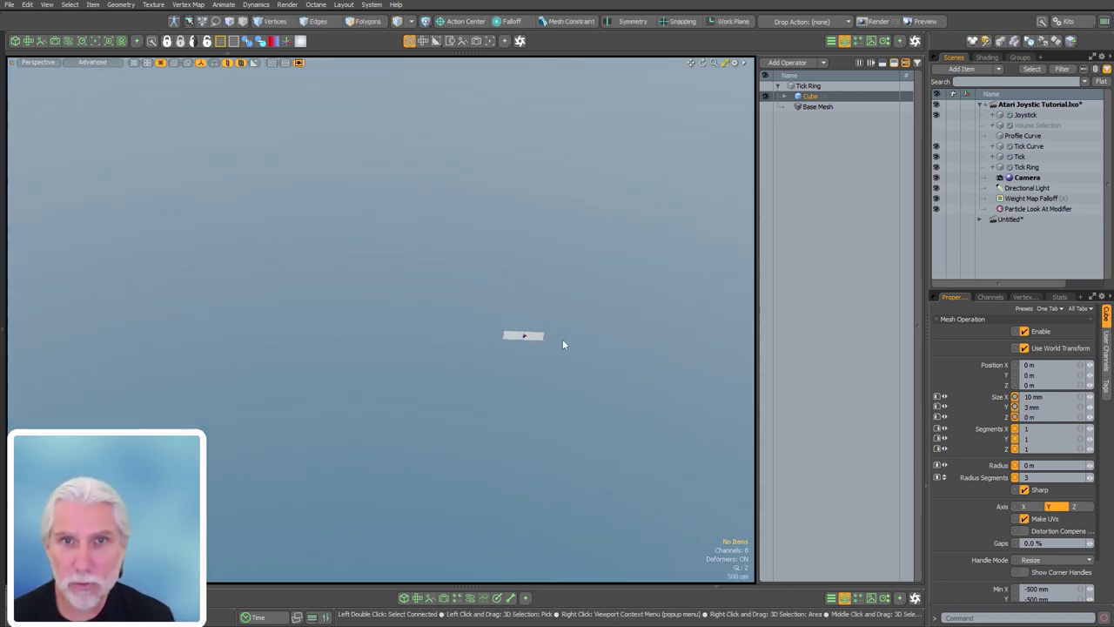
- Select the flattened cube's polygon to frame it for a close look, then clear the selection
key("3")
left_click(529, 336)
key("shift+a")
left_click_drag(304, 277, 431, 347, "alt")
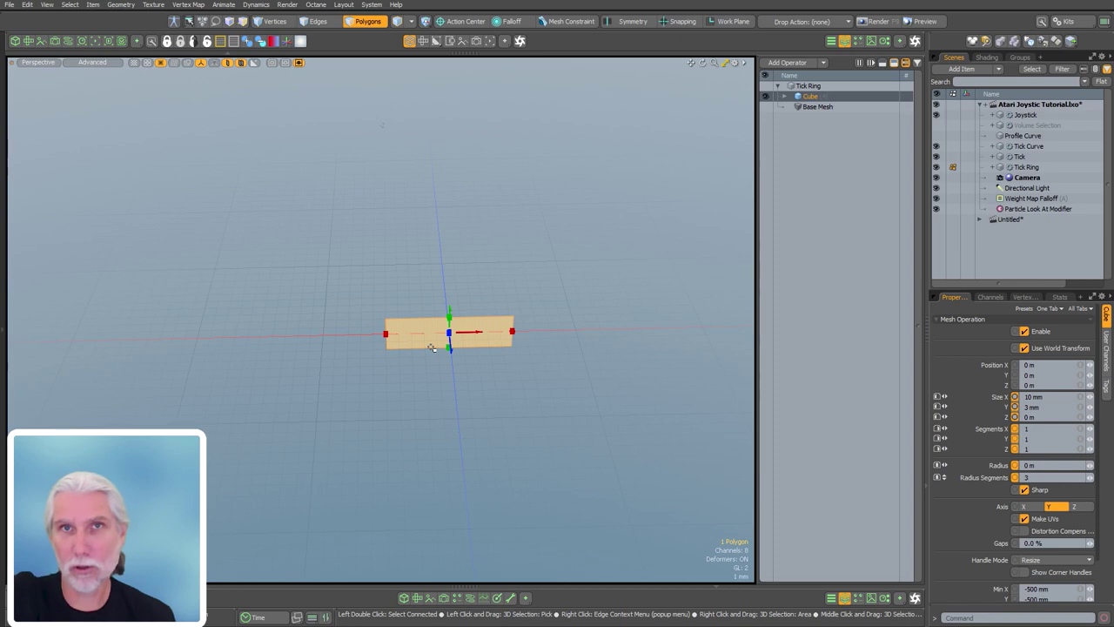
key("Escape")
left_click(883, 125)
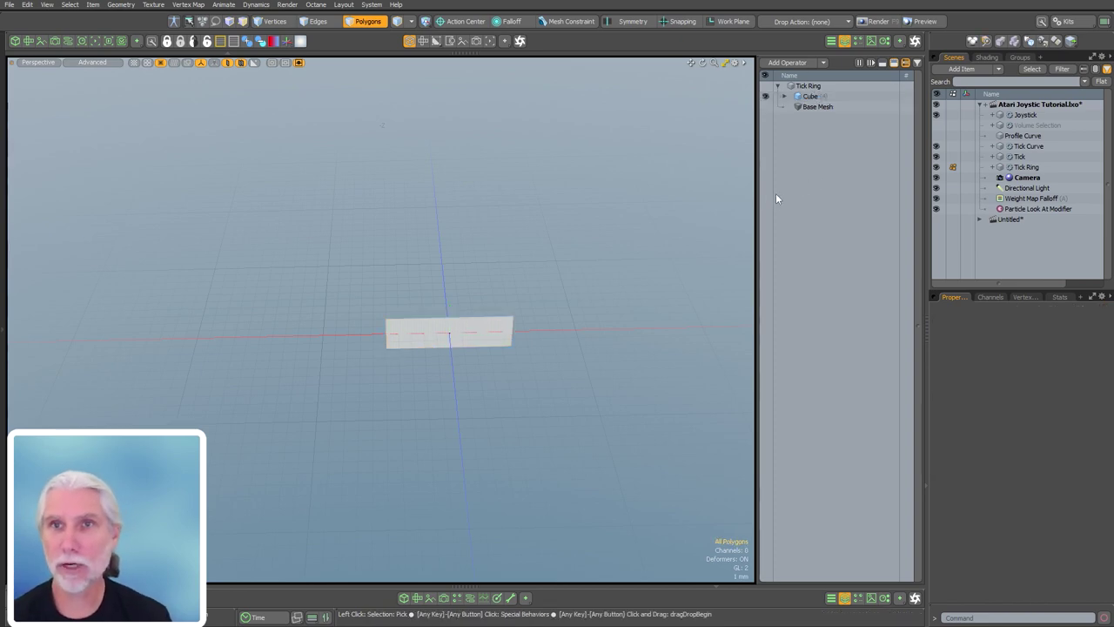
- Bring the whole joystick back into view and add a Curve Extrude operation to the Tick Ring mesh along the Tick Curve path
scroll(520, 305, "down", 20)
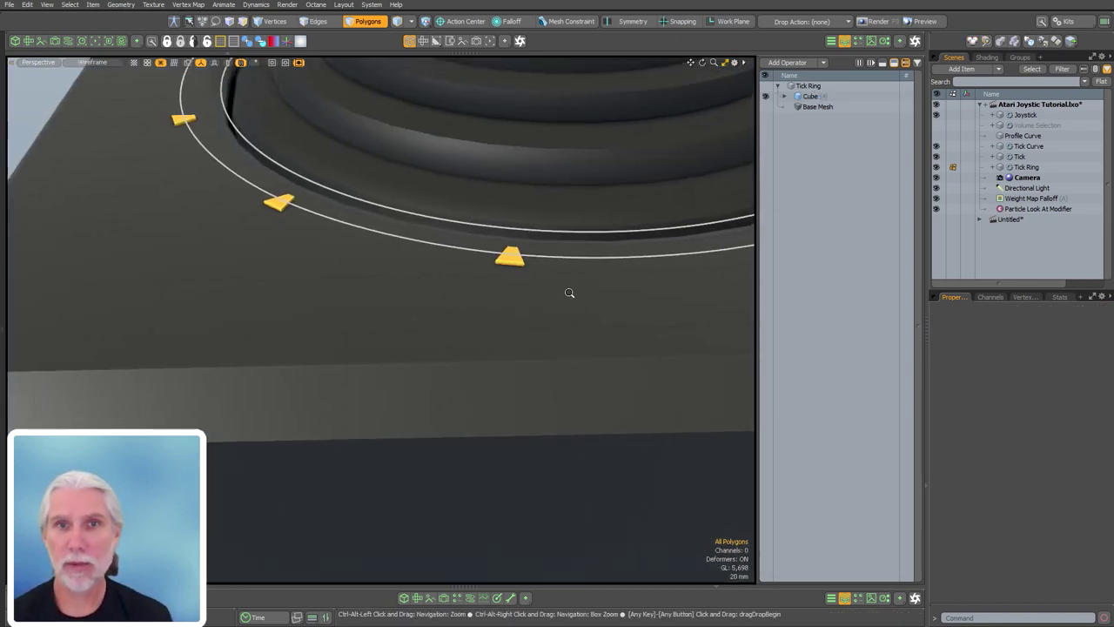
left_click_drag(566, 294, 442, 383, "alt+shift")
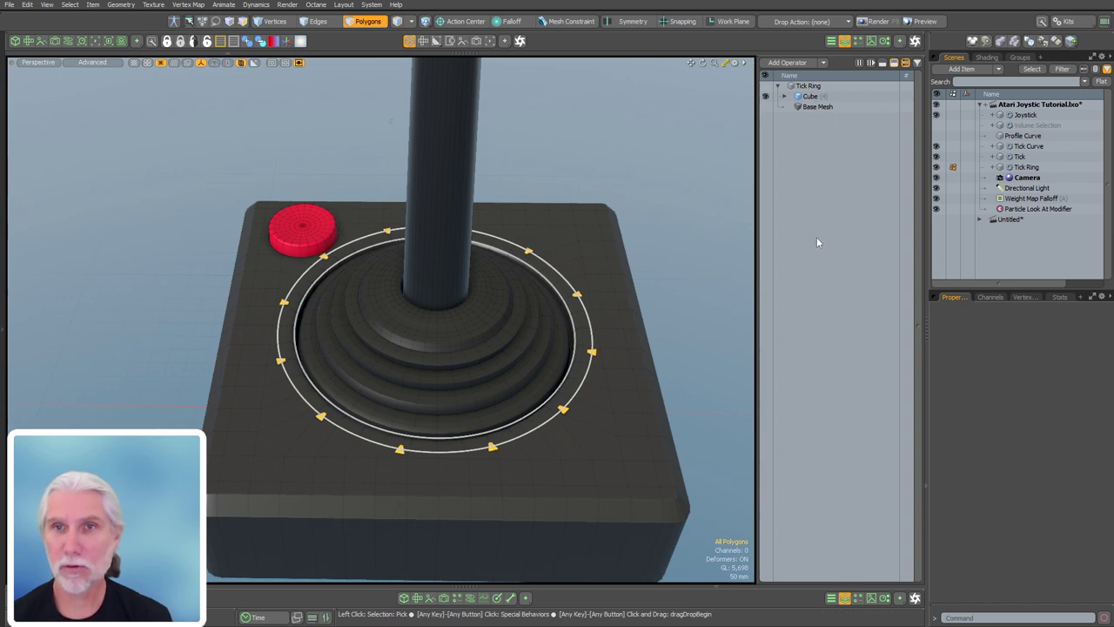
key("Tab")
type("cuv")
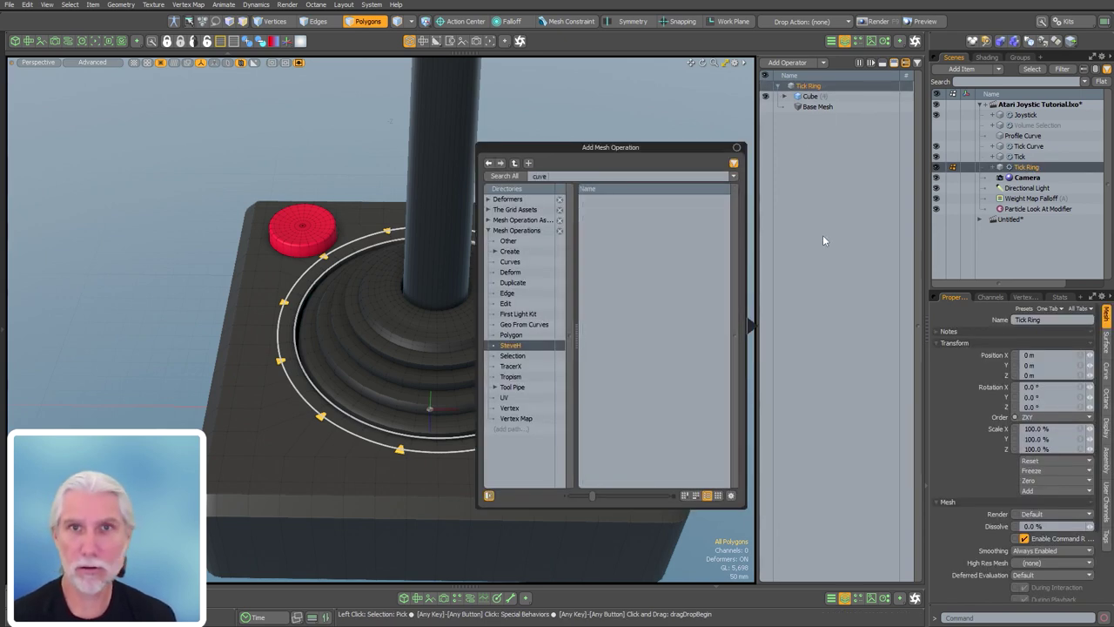
key("BackSpace")
key("BackSpace")
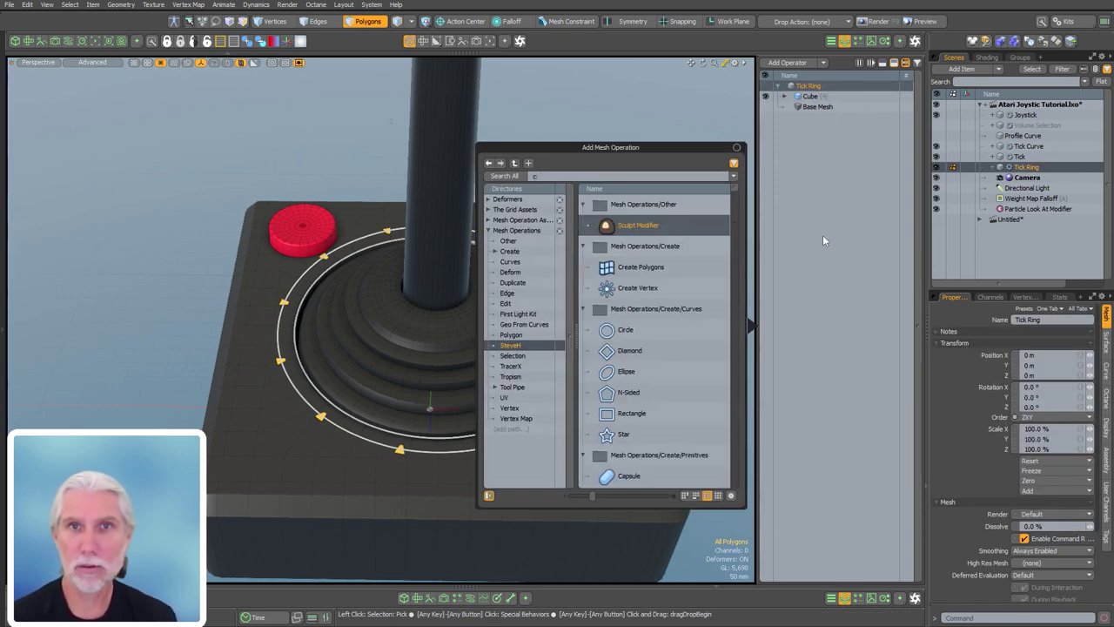
type("rve ex")
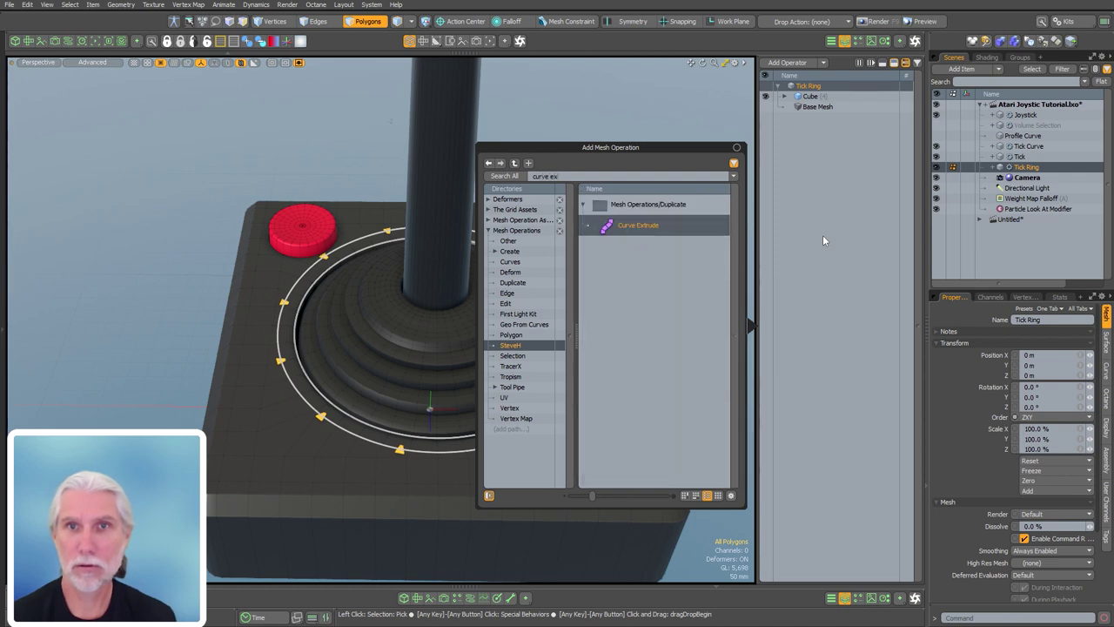
key("Return")
left_click_drag(337, 434, 609, 218)
left_click(600, 233)
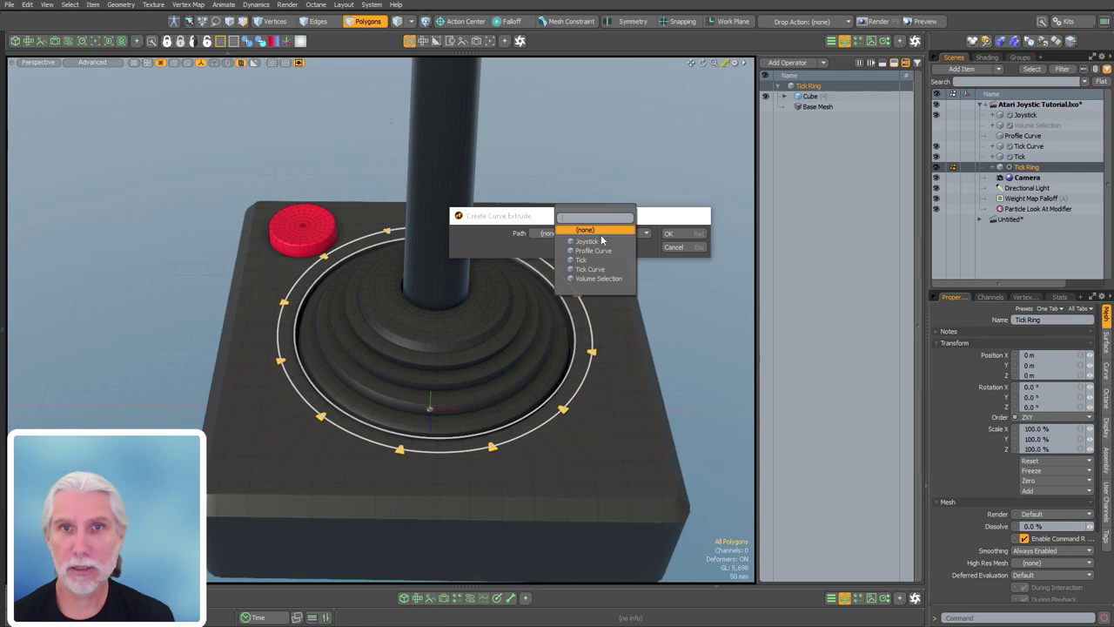
left_click(612, 270)
left_click(680, 234)
- Raise the Curve Extrude's path step count to smooth the ring around the stick
left_click_drag(510, 435, 566, 451, "alt")
key("c")
left_click_drag(417, 477, 661, 477, "ctrl+alt")
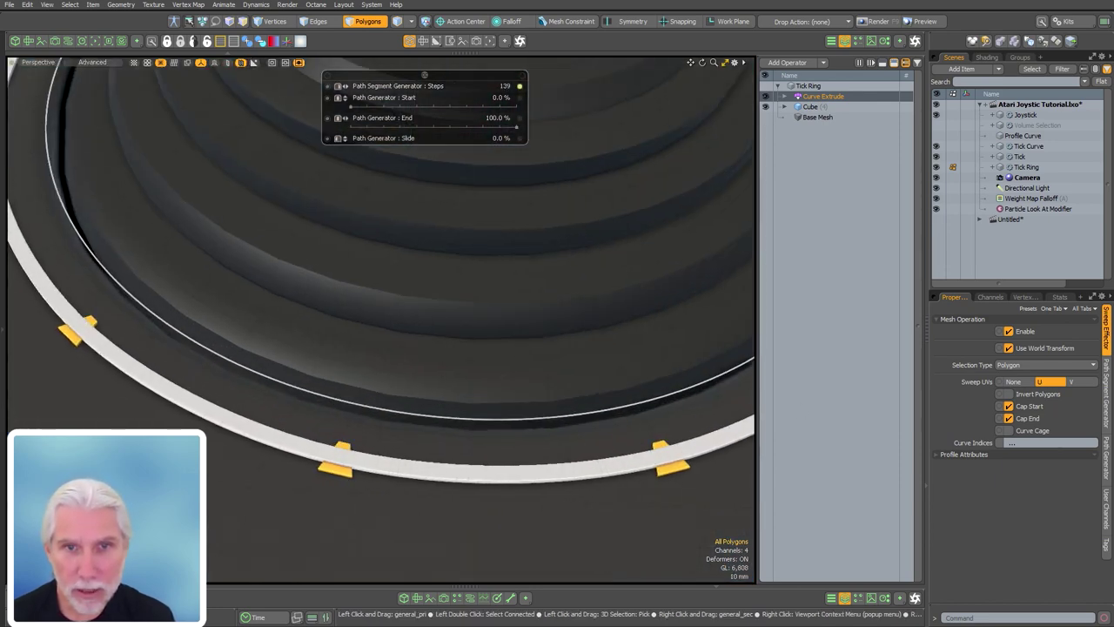
left_click_drag(557, 378, 410, 250)
left_click_drag(470, 392, 600, 397, "ctrl+alt")
left_click_drag(383, 439, 435, 392, "alt")
key("space")
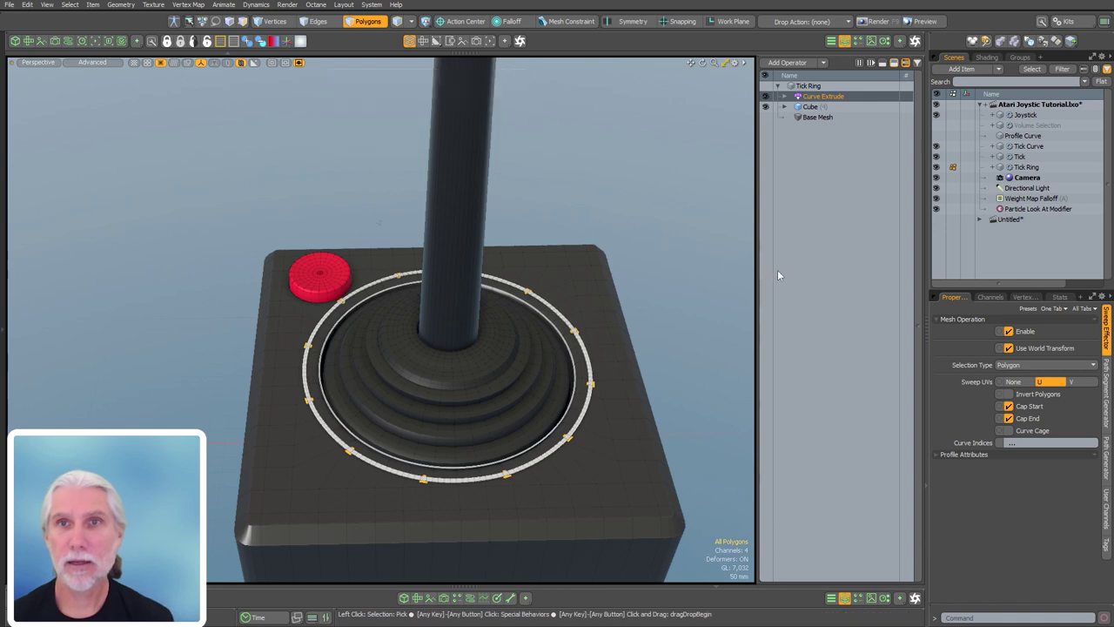
- Add a Material Tag operation to the Tick Ring mesh with the material name Tick
double_click(830, 265)
type("mate")
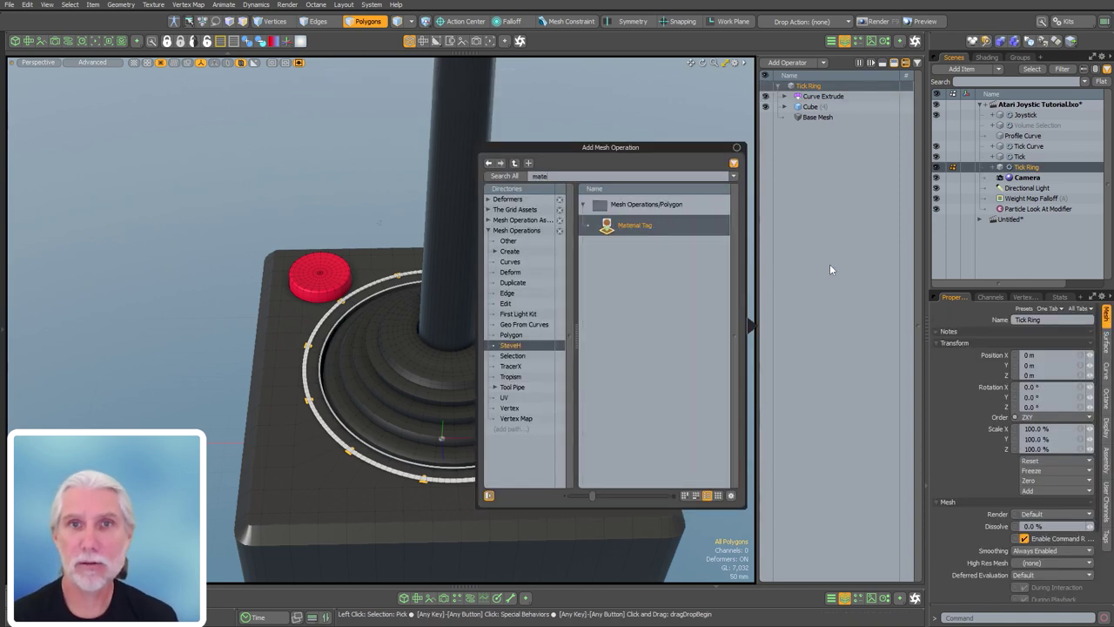
key("Return")
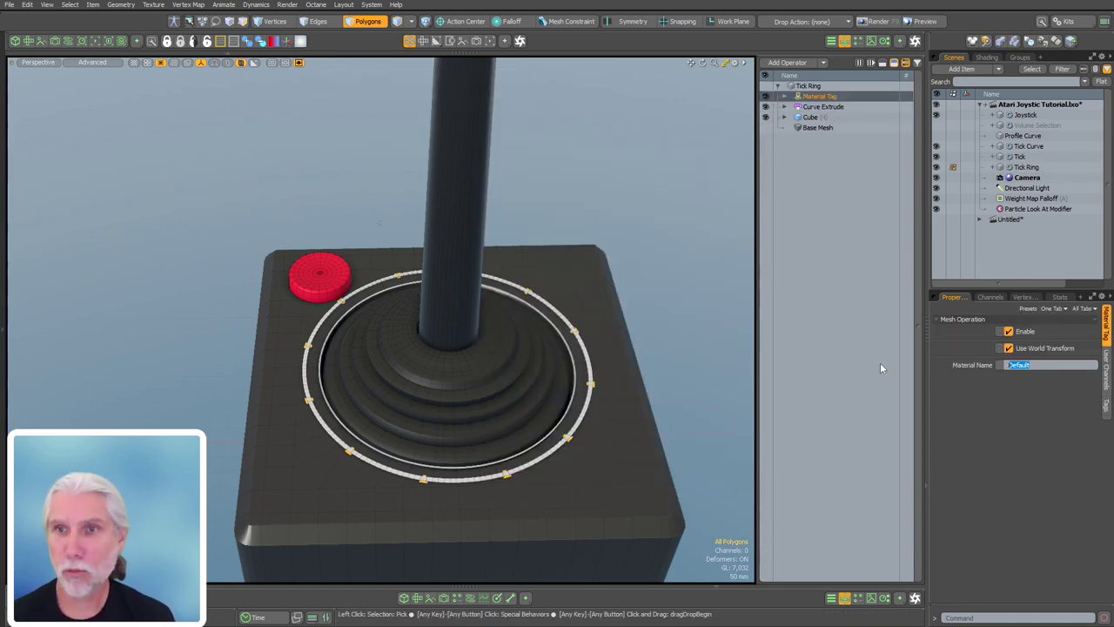
type("Tick")
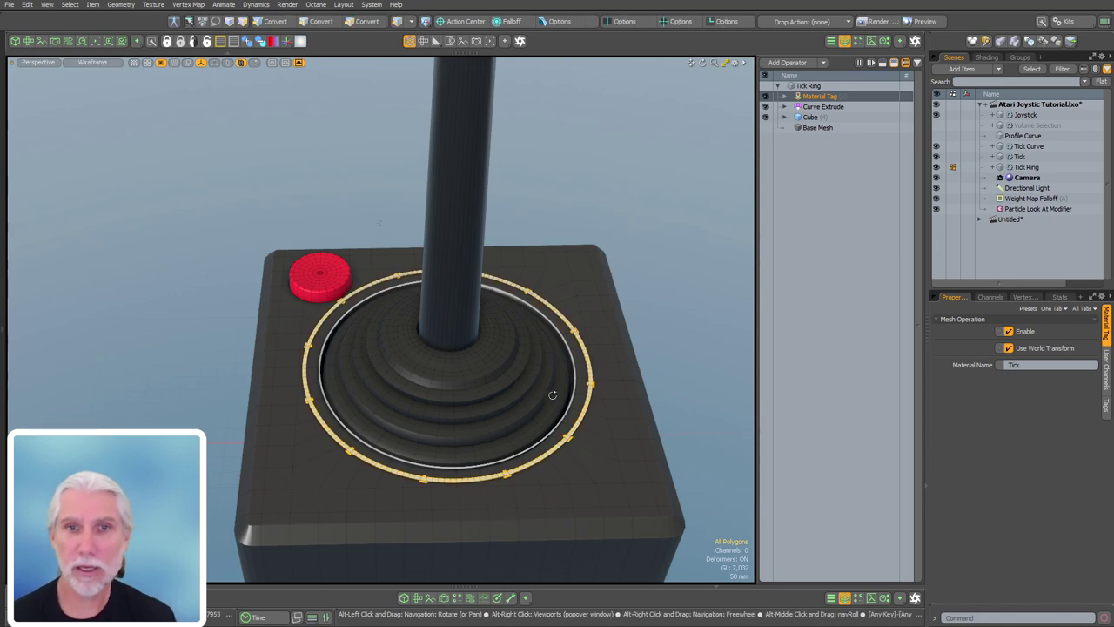
left_click_drag(552, 393, 528, 417, "alt")
left_click_drag(527, 418, 818, 281, "ctrl+alt")
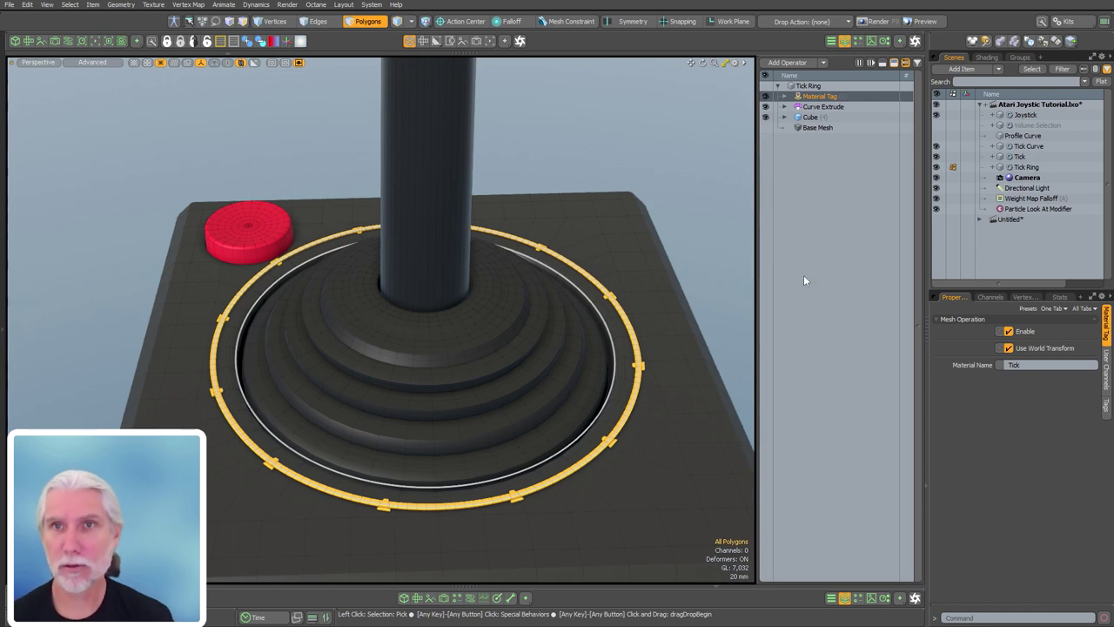
- Add an Action Transform operation to the Tick Ring mesh and try scaling the ring to 106% in X and Z
double_click(815, 275)
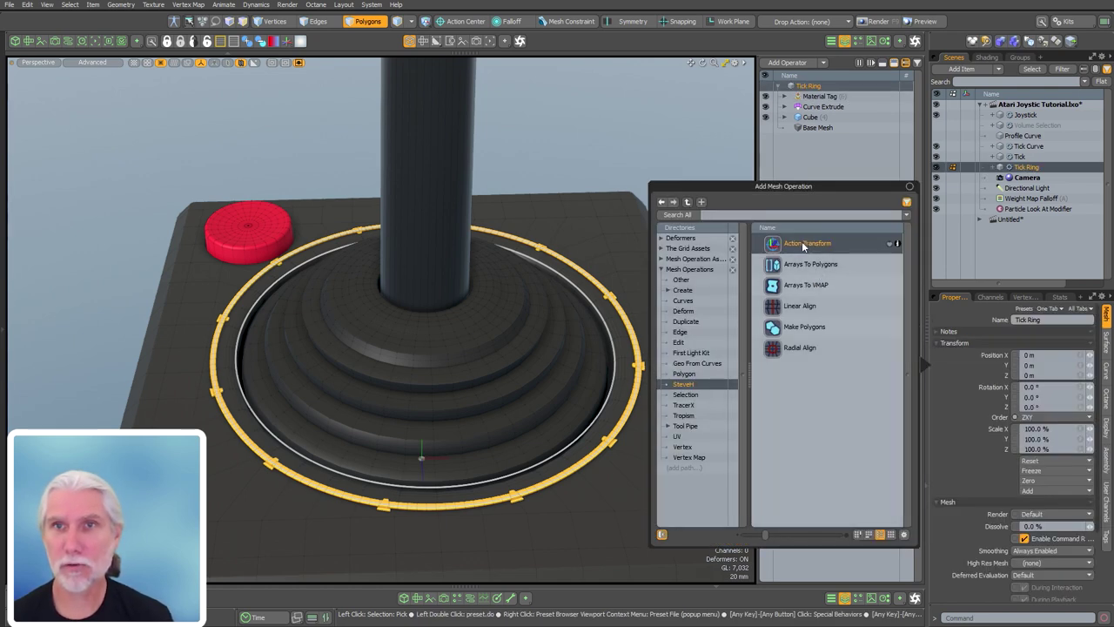
double_click(802, 245)
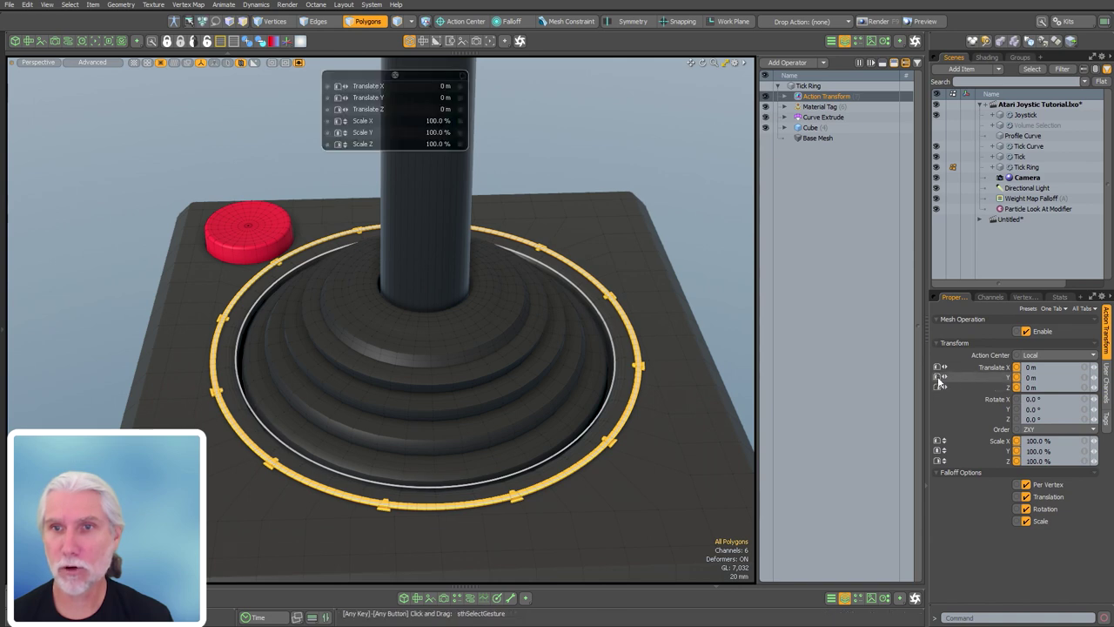
left_click(971, 409)
left_click(937, 440)
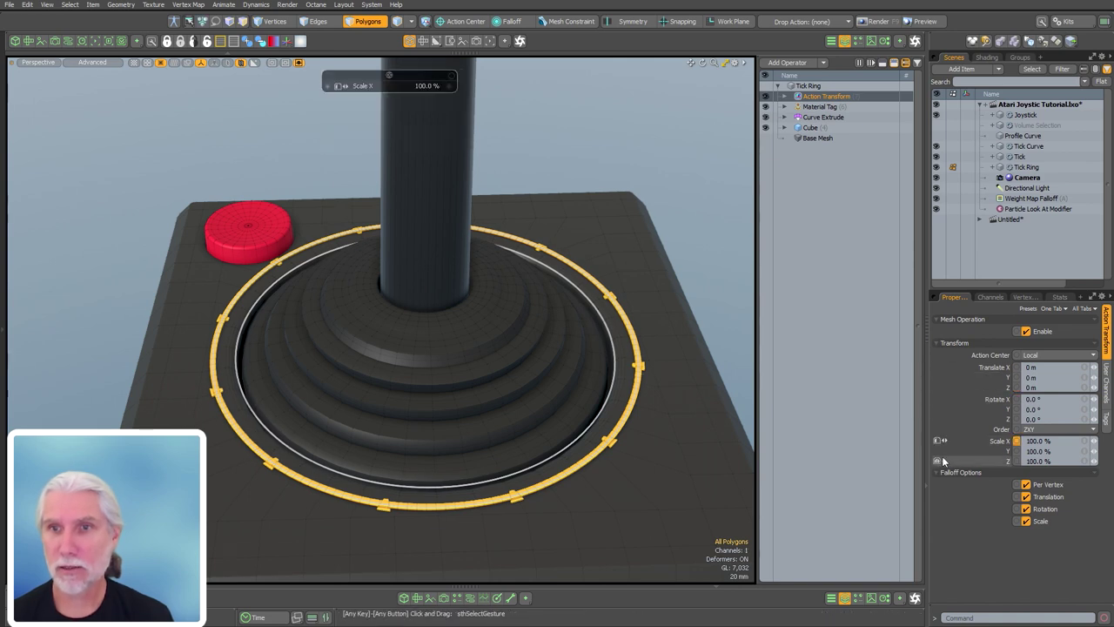
left_click(937, 461)
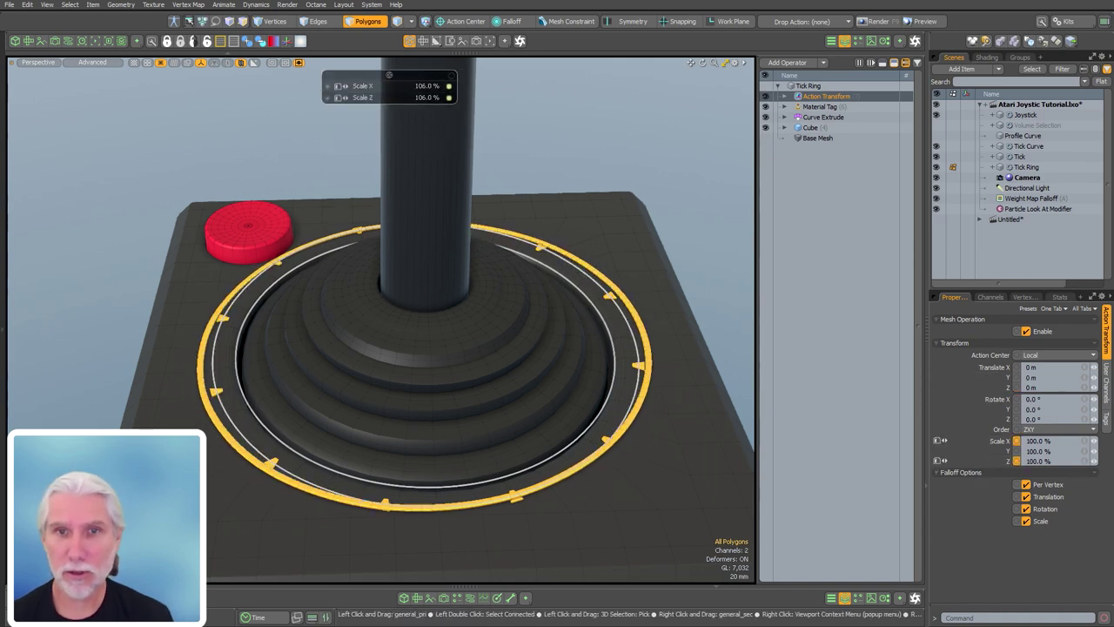
key("ctrl+z")
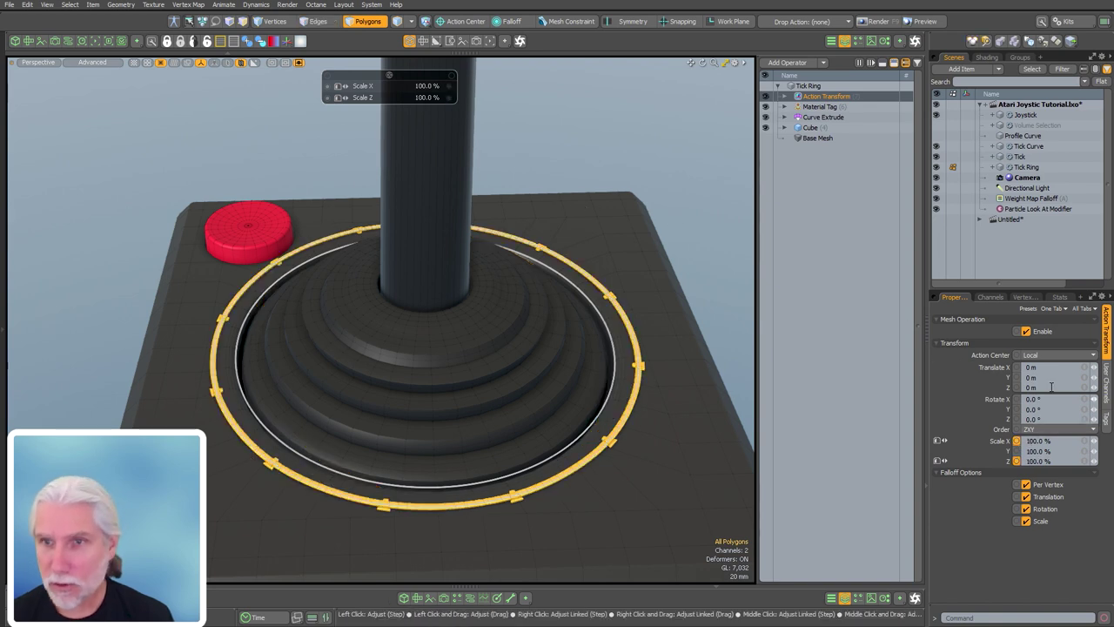
- Set the Action Transform's action center to Model-Origin and scale the ring to 93% in X and Z
left_click(1035, 357)
left_click(1036, 374)
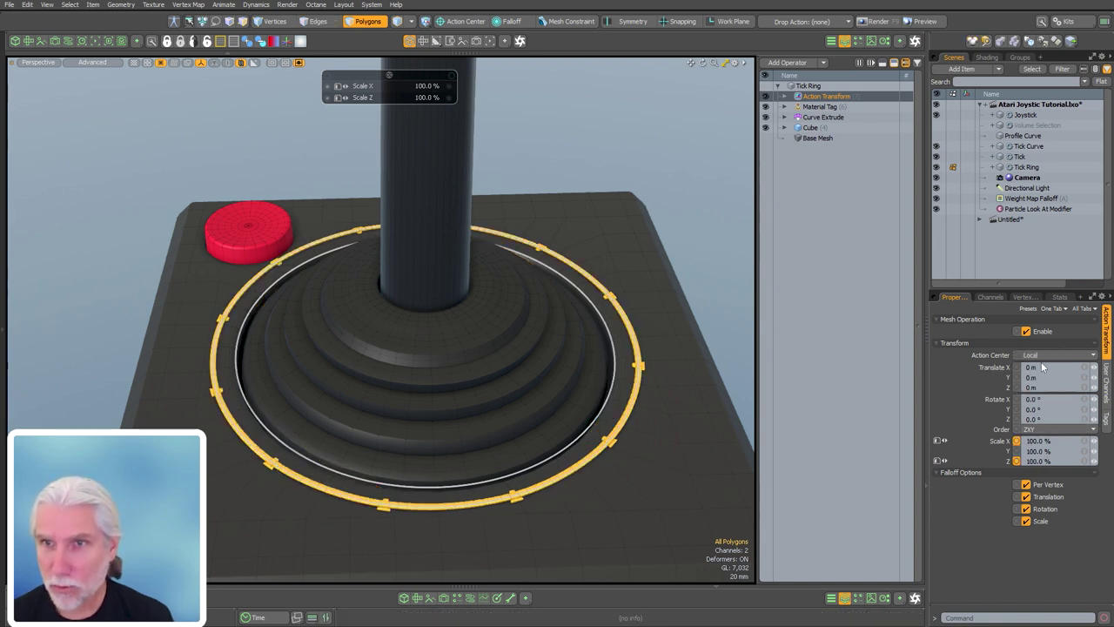
left_click_drag(586, 243, 487, 270)
scroll(450, 442, "up", 4)
left_click_drag(450, 442, 437, 402, "alt")
left_click_drag(361, 440, 407, 404, "alt")
left_click_drag(407, 404, 493, 522, "alt")
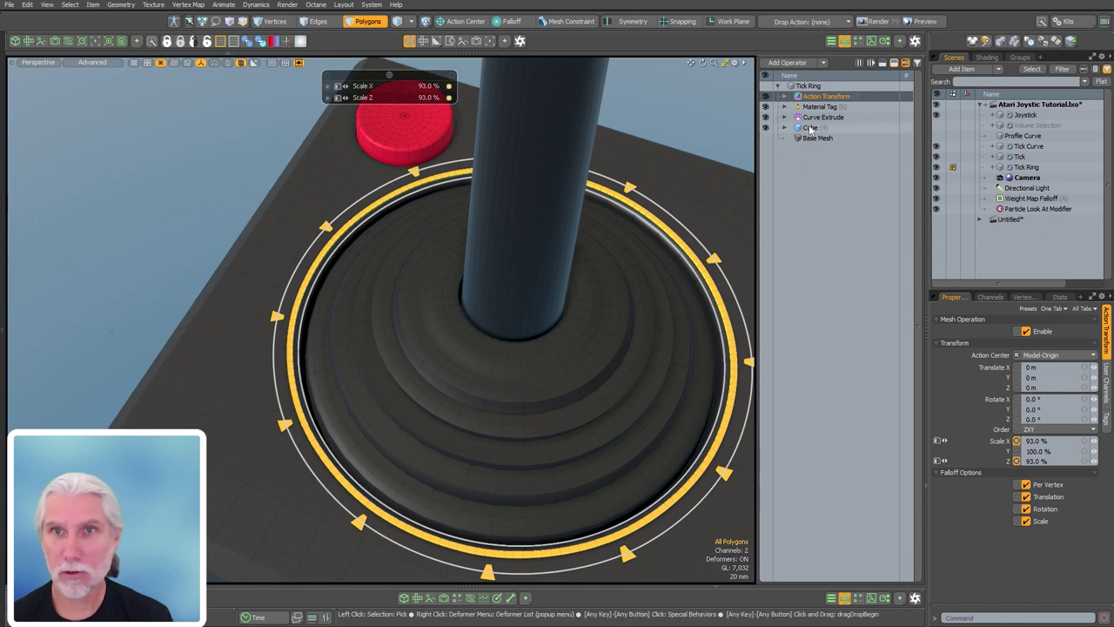
- Narrow the ring's profile by setting the Tick Ring cube's X size to 6 mm
left_click(812, 128)
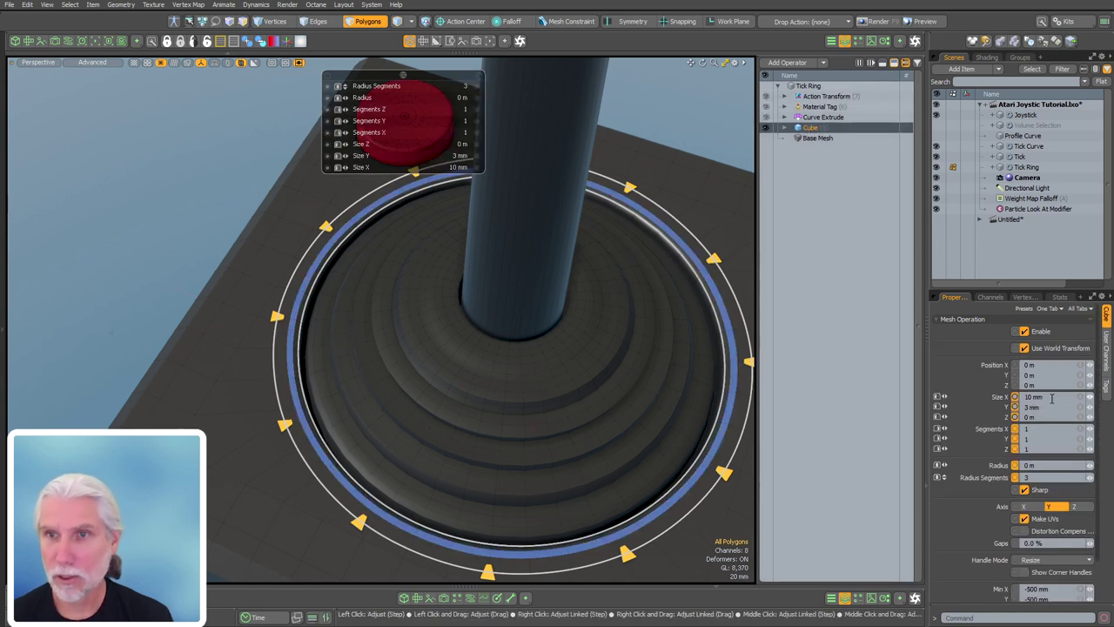
left_click(1051, 398)
type("5")
key("Return")
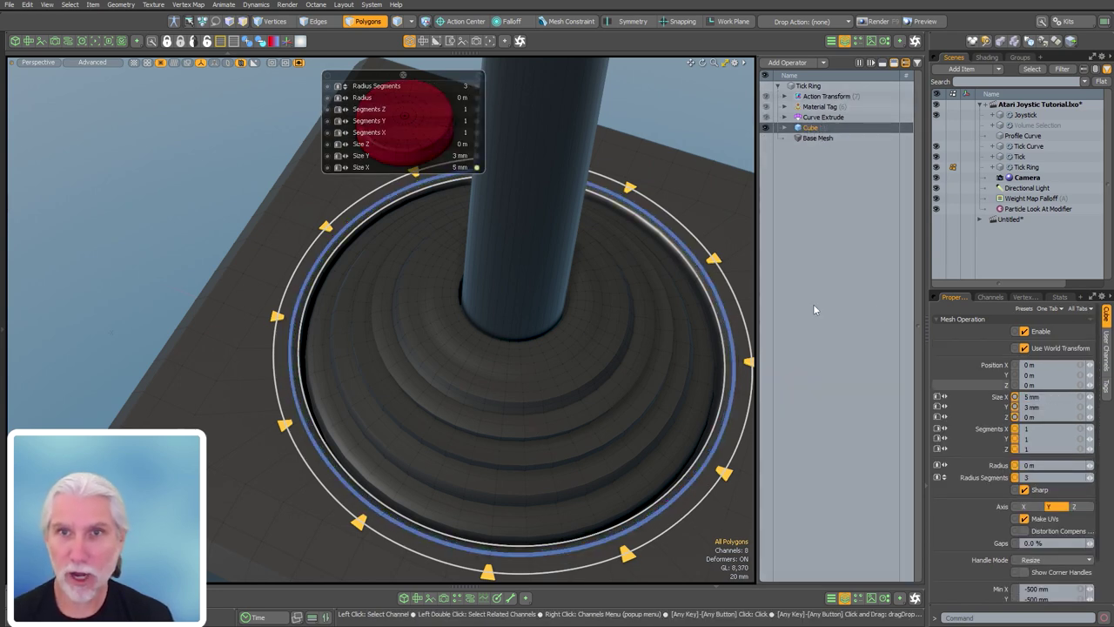
left_click(1048, 397)
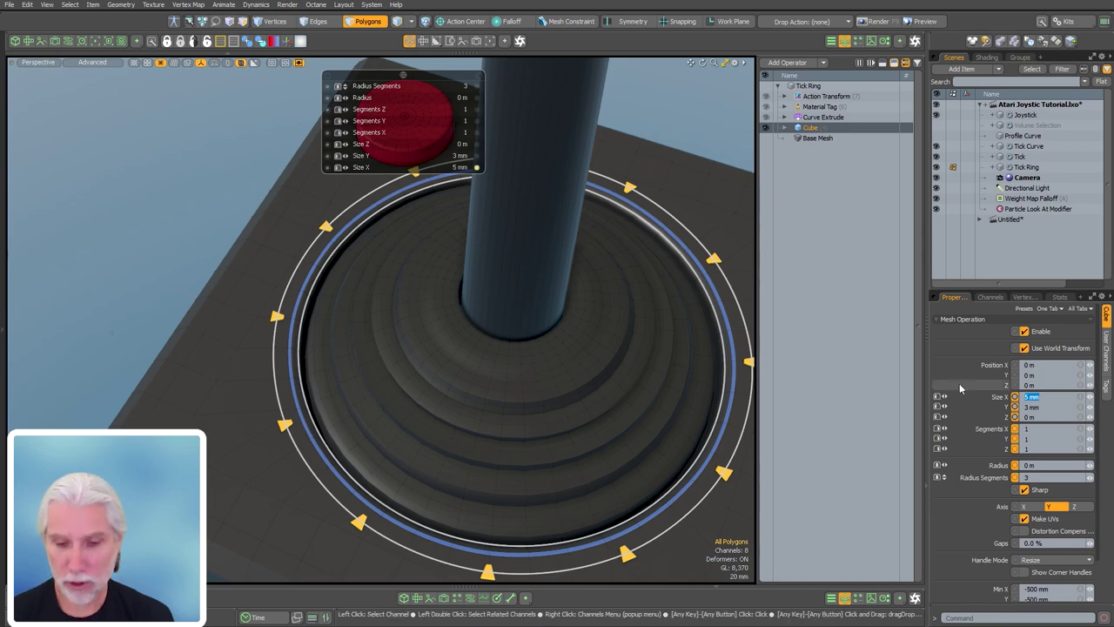
type(".006")
key("Return")
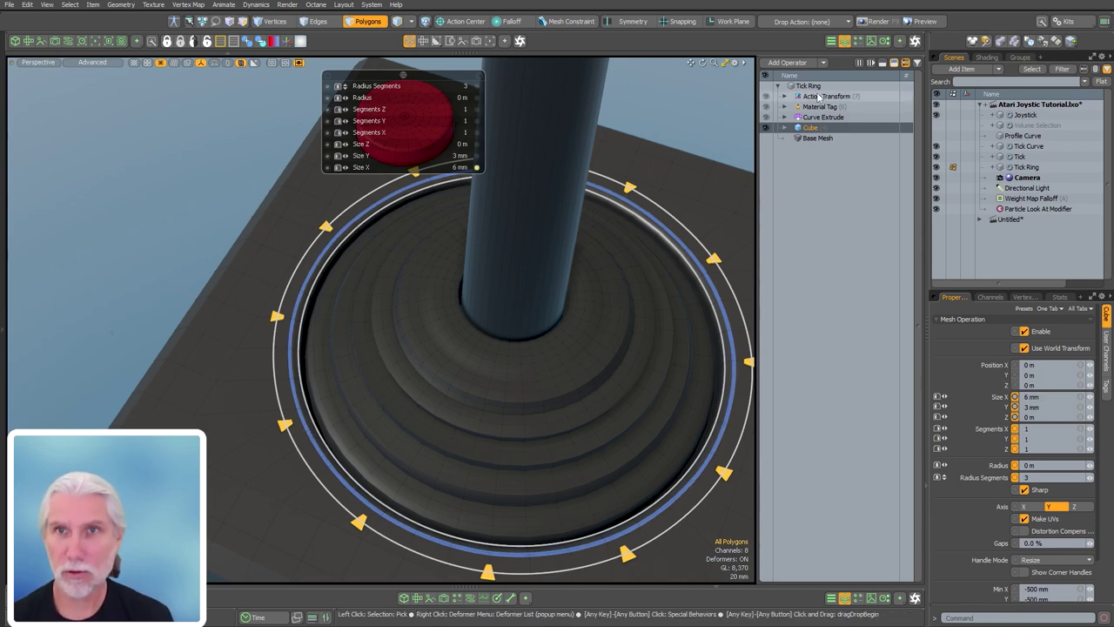
- Hide the Tick Curve mesh and examine how the yellow ring sits on the base surface
left_click(806, 86)
left_click_drag(635, 347, 430, 268, "alt")
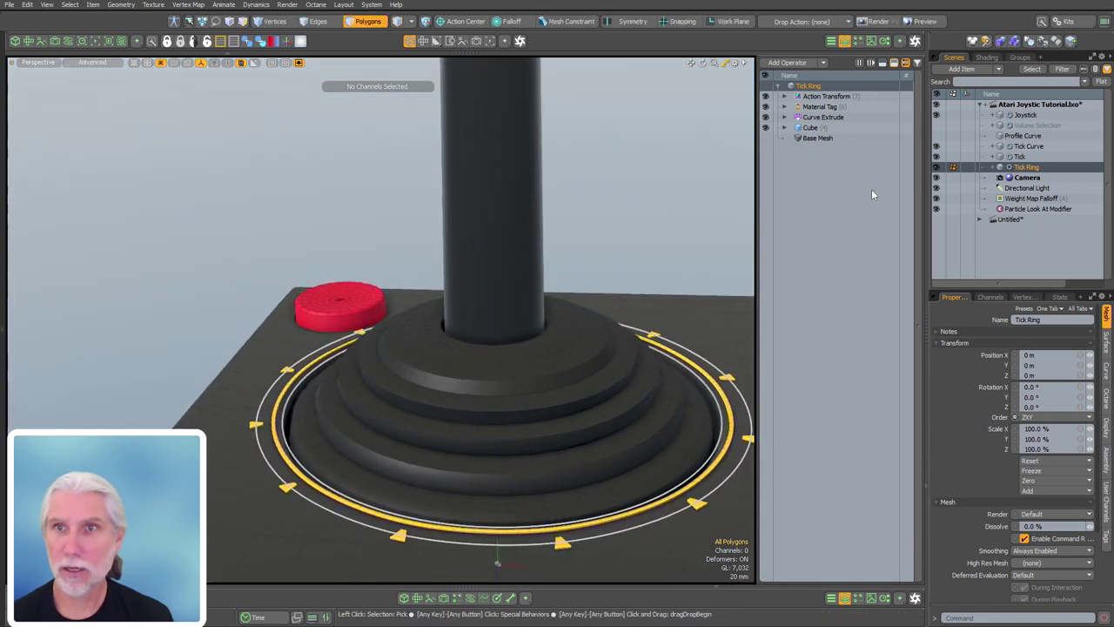
left_click(936, 146)
left_click_drag(488, 451, 498, 388, "alt")
scroll(507, 440, "up", 5)
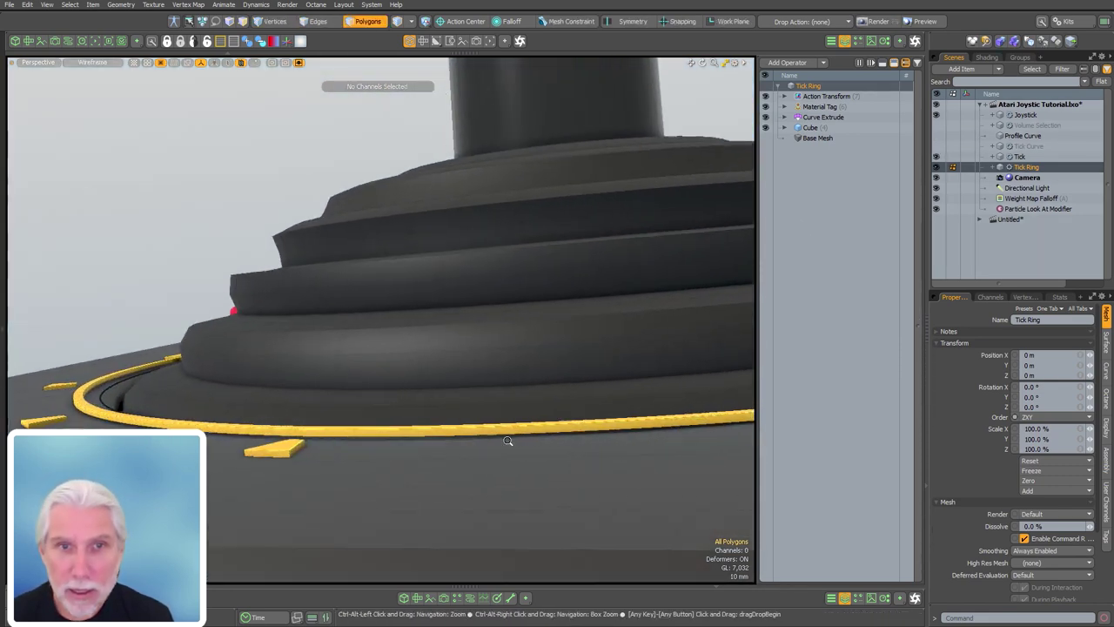
left_click_drag(508, 441, 414, 385, "alt")
scroll(413, 386, "down", 10)
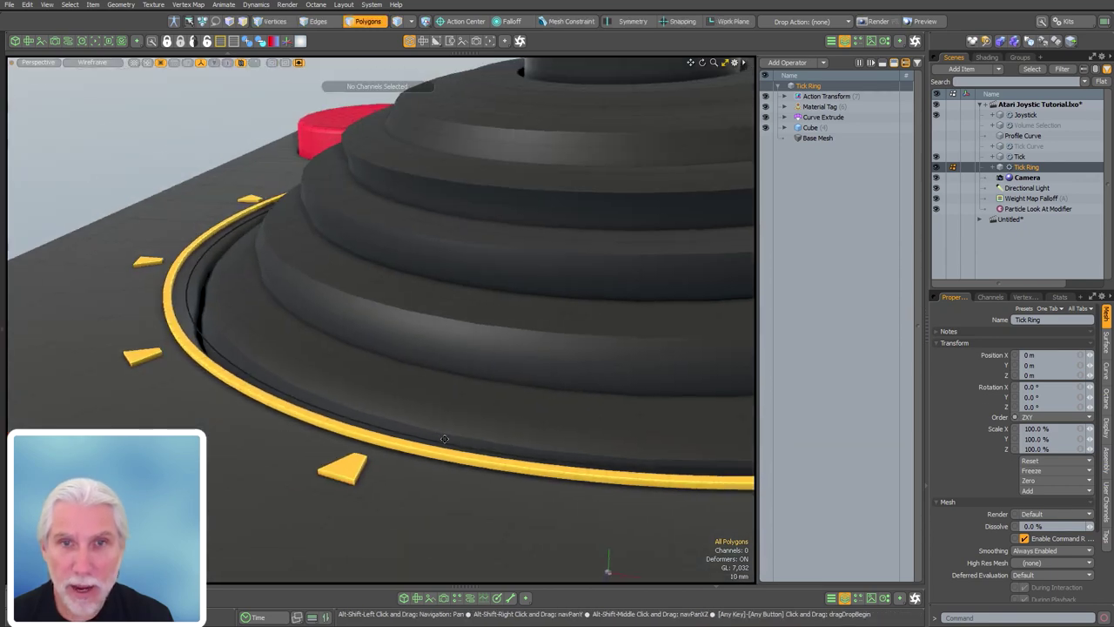
- Adjust the ring's height on the base through the Y translation of the Tick Ring's Action Transform
left_click(827, 97)
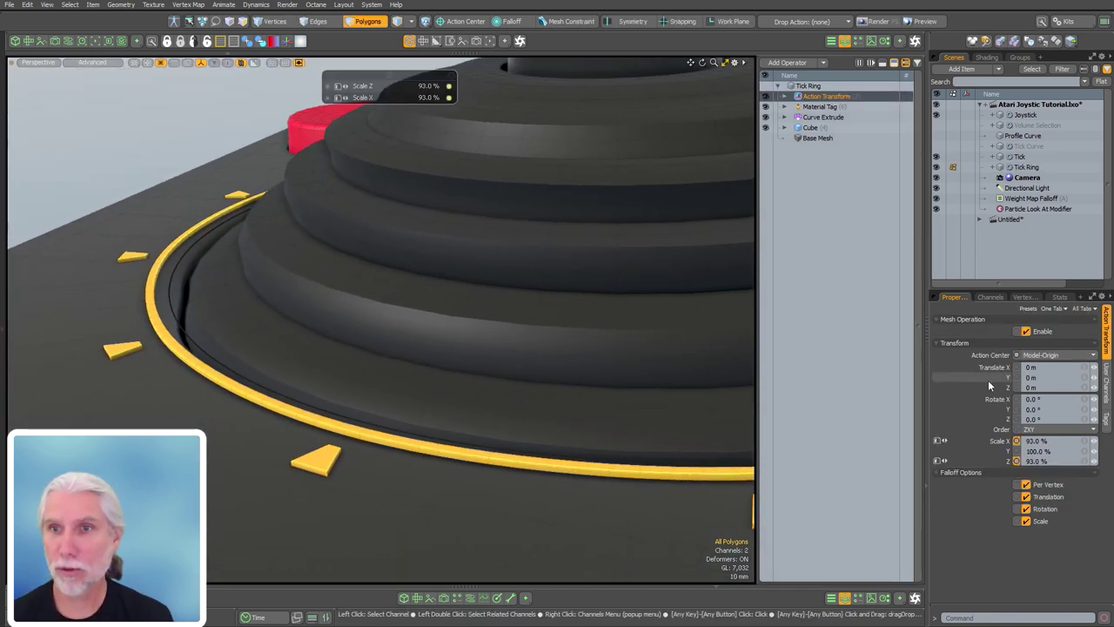
left_click(939, 376)
left_click_drag(539, 395, 539, 413)
left_click_drag(538, 413, 548, 277, "ctrl+alt")
key("space")
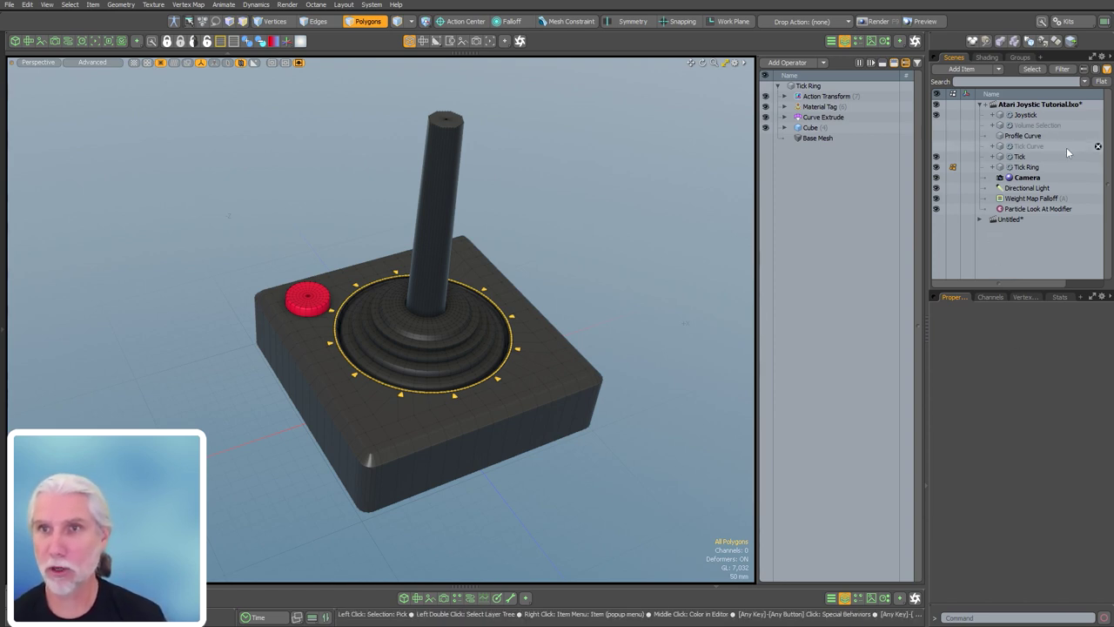
- Set the radius of the Joystick mesh's earliest Radial Align operation to 85% and cancel the pending autosave
left_click(1027, 115)
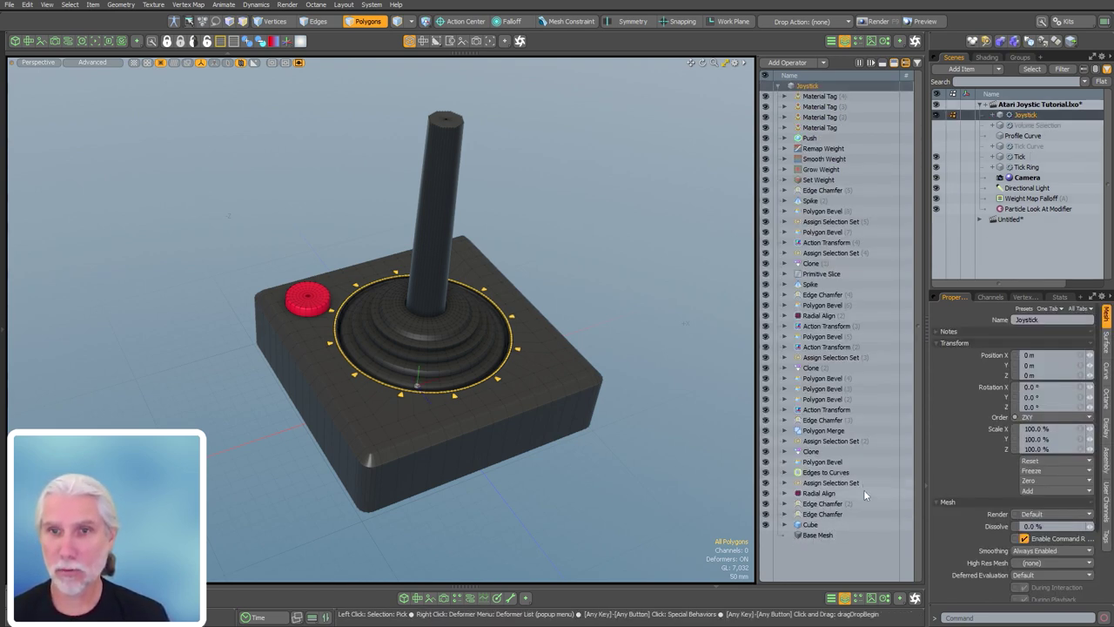
left_click(818, 494)
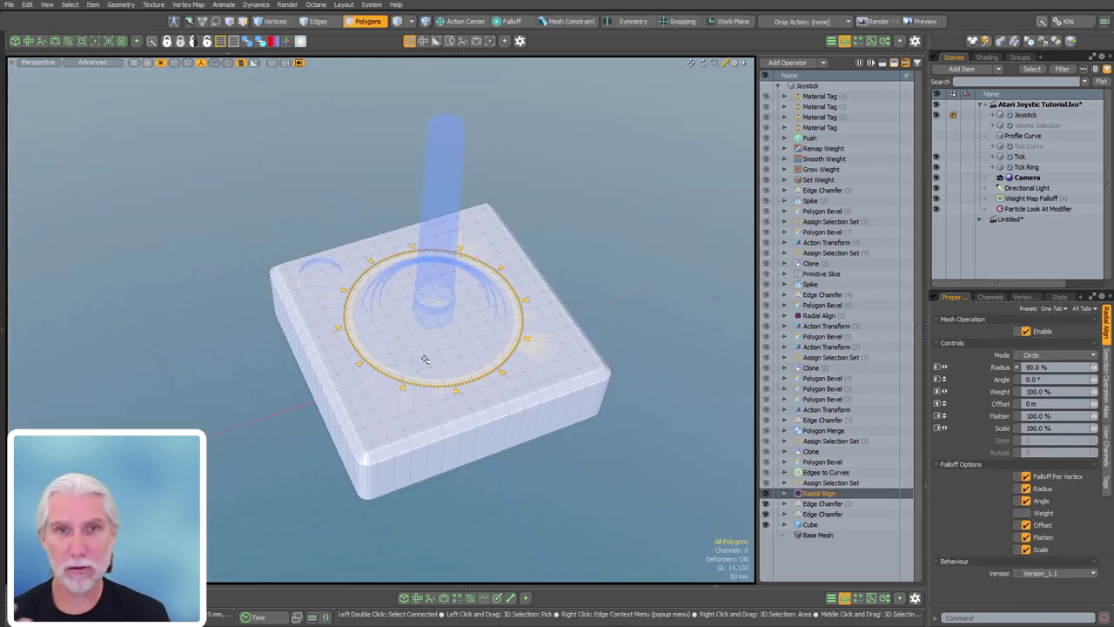
mouse_move(455, 371)
left_mouse_down("ctrl+alt")
mouse_move(520, 383)
mouse_move(474, 377)
left_mouse_up("ctrl+alt")
left_click_drag(474, 377, 487, 358, "alt")
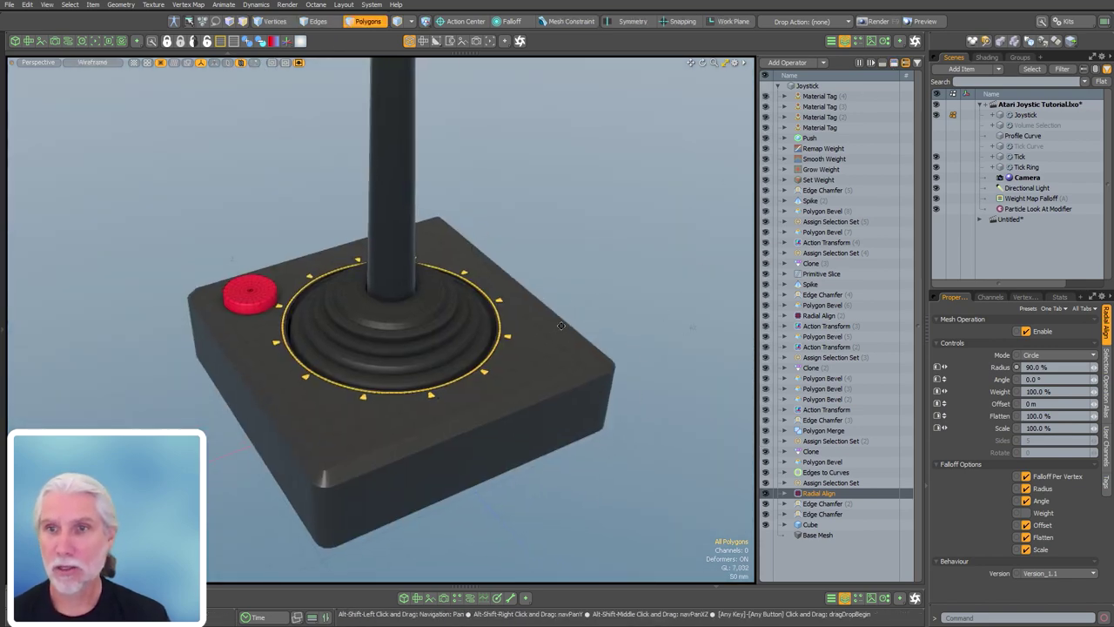
left_click(1076, 365)
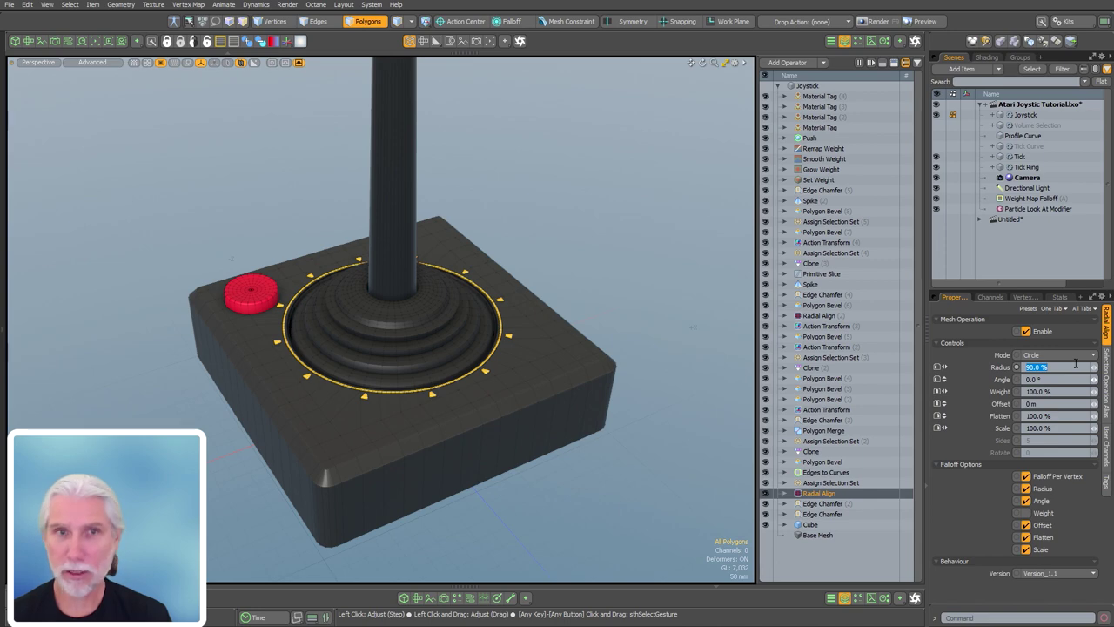
type("85")
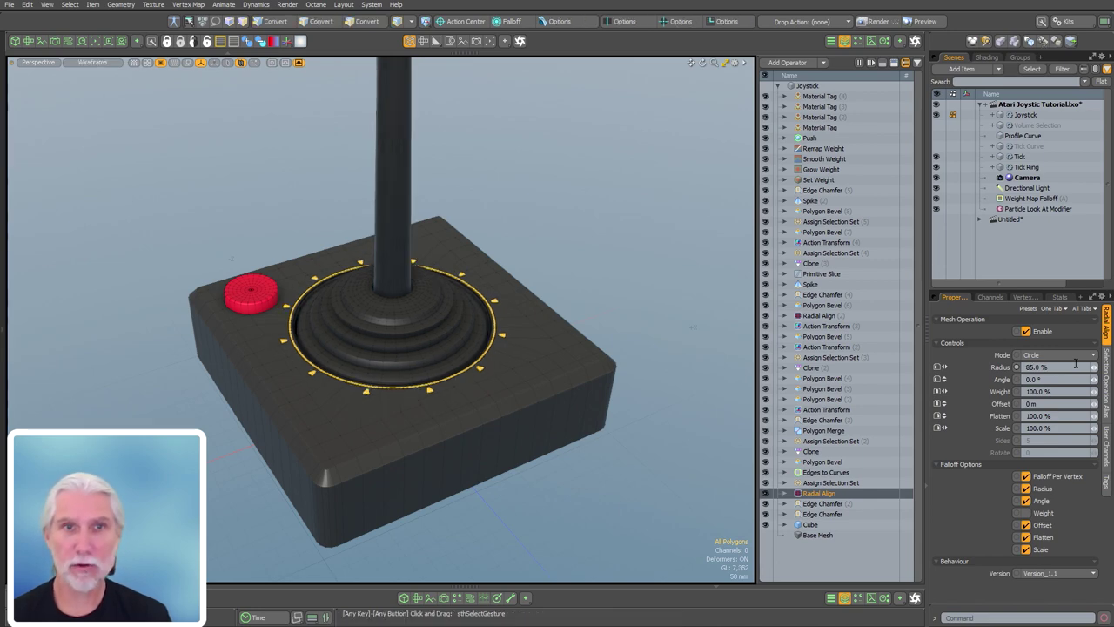
left_click_drag(348, 366, 329, 434, "alt")
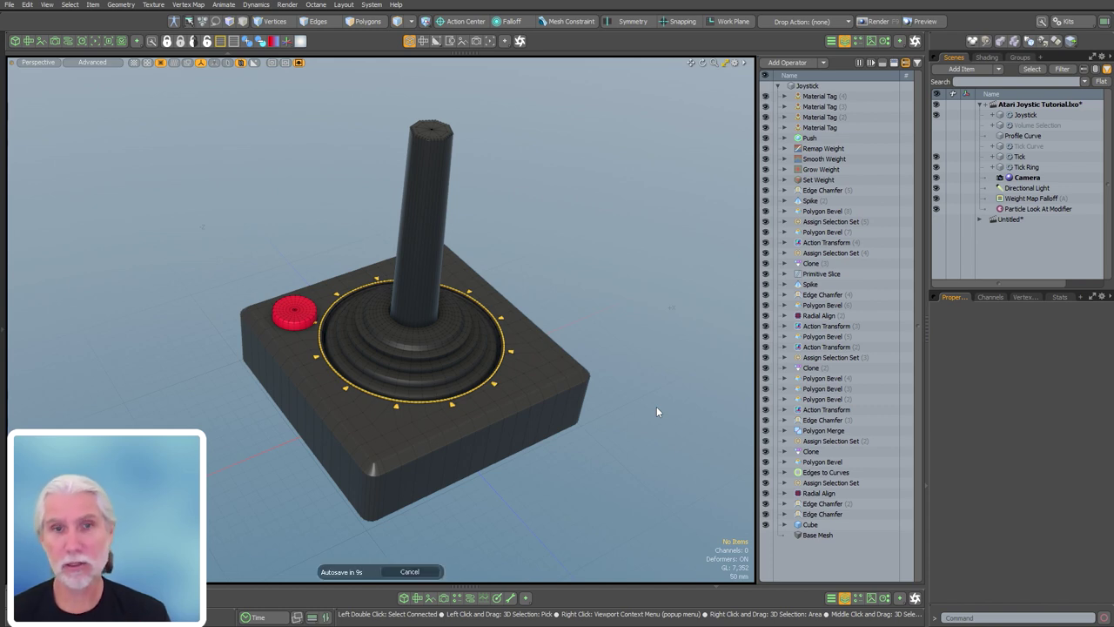
left_click(414, 572)
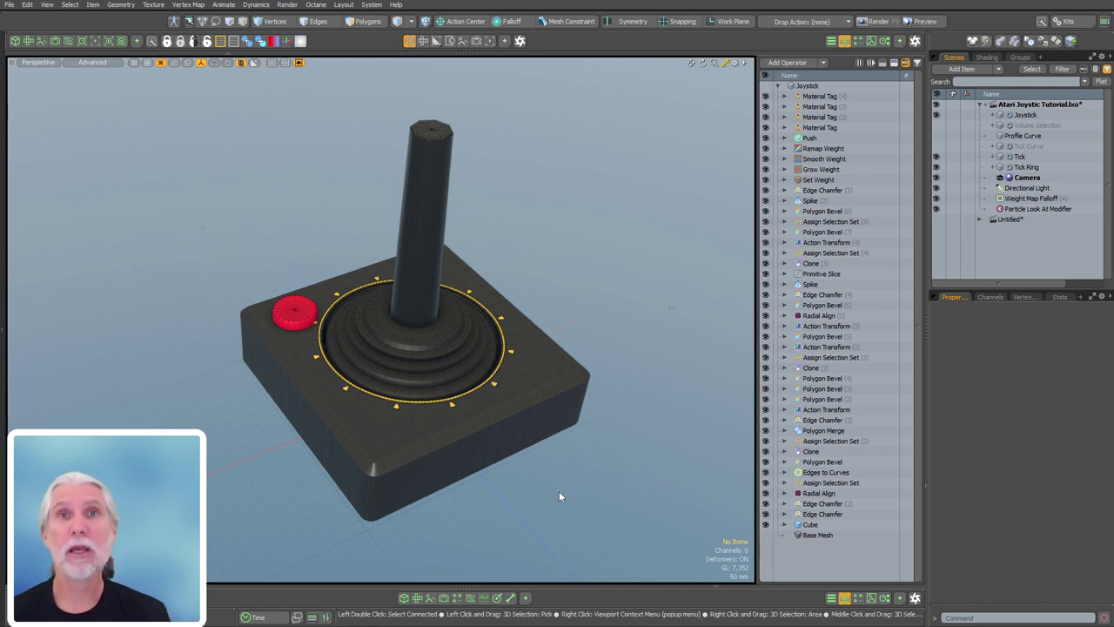